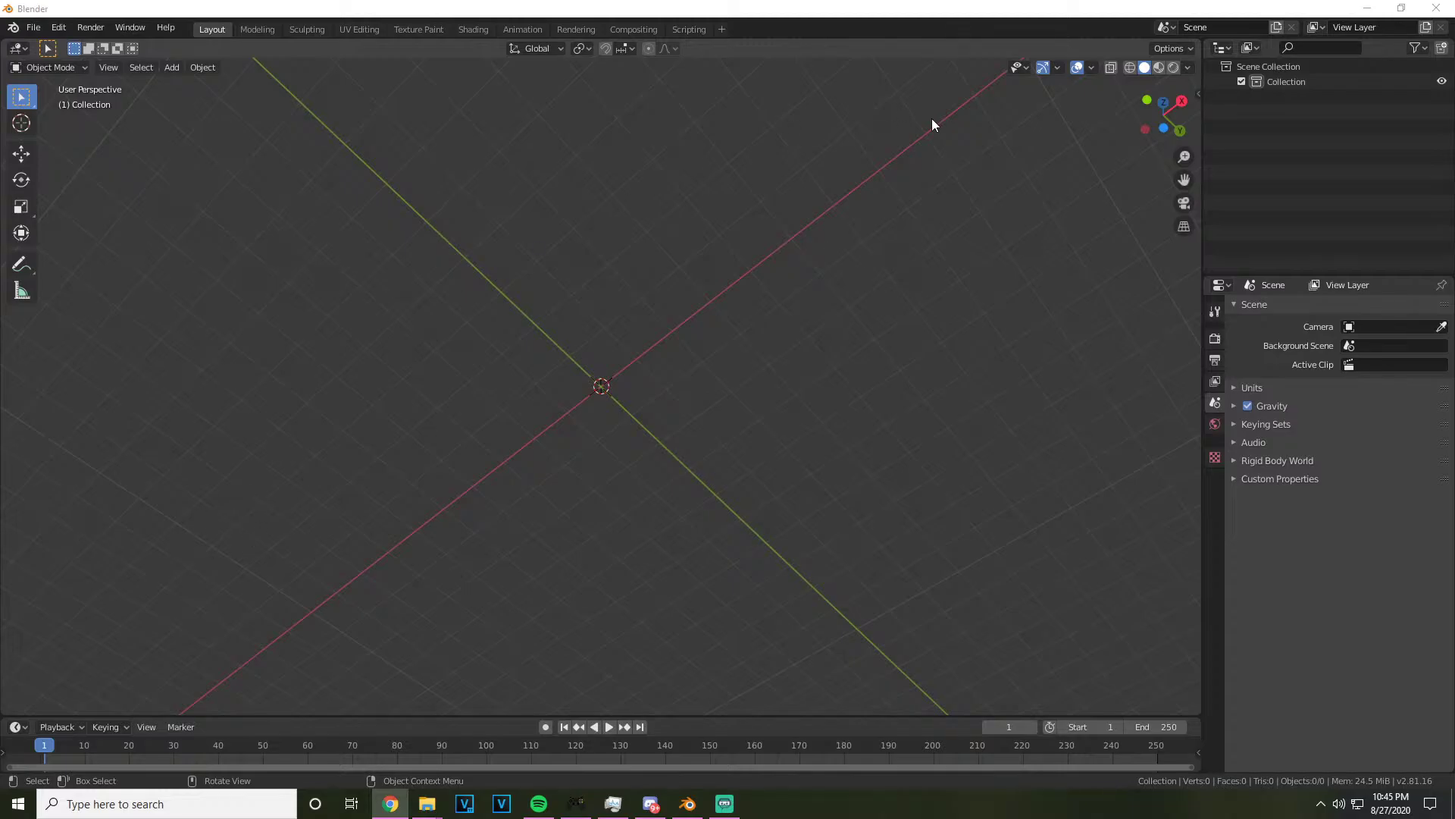
left_click_drag(1152, 117, 1090, 118)
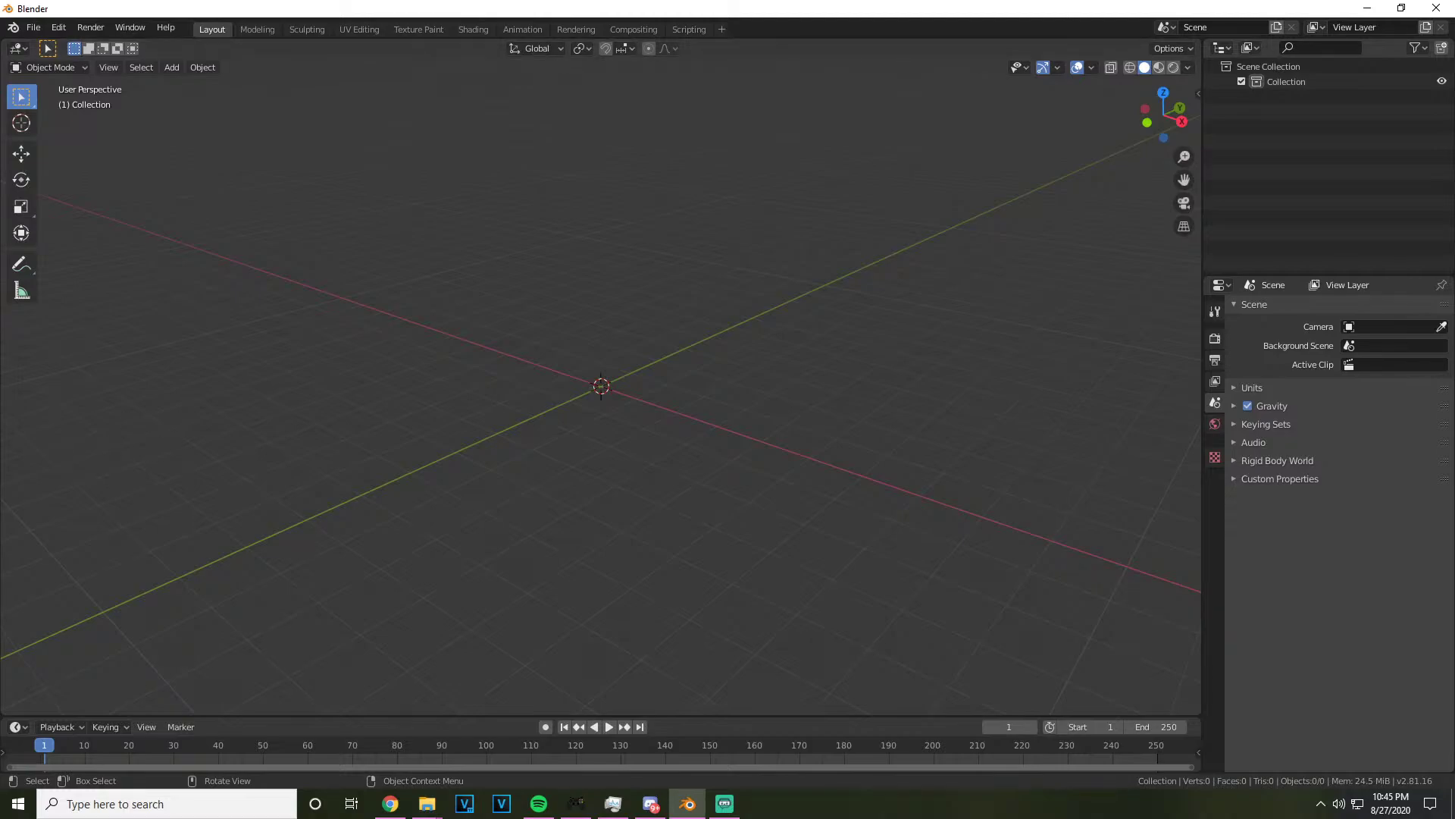
left_click_drag(1163, 113, 1082, 163)
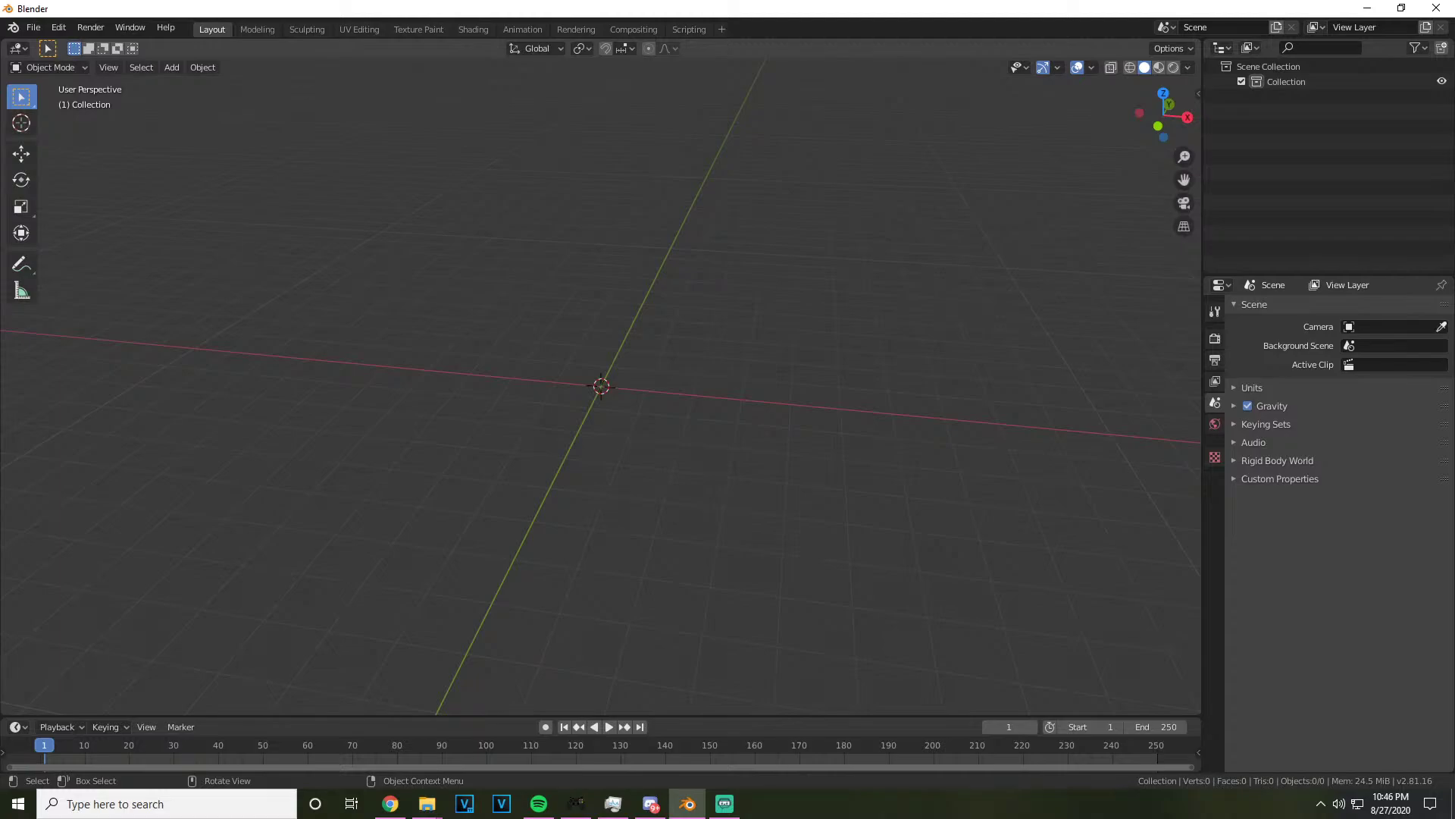
key("alt+Tab")
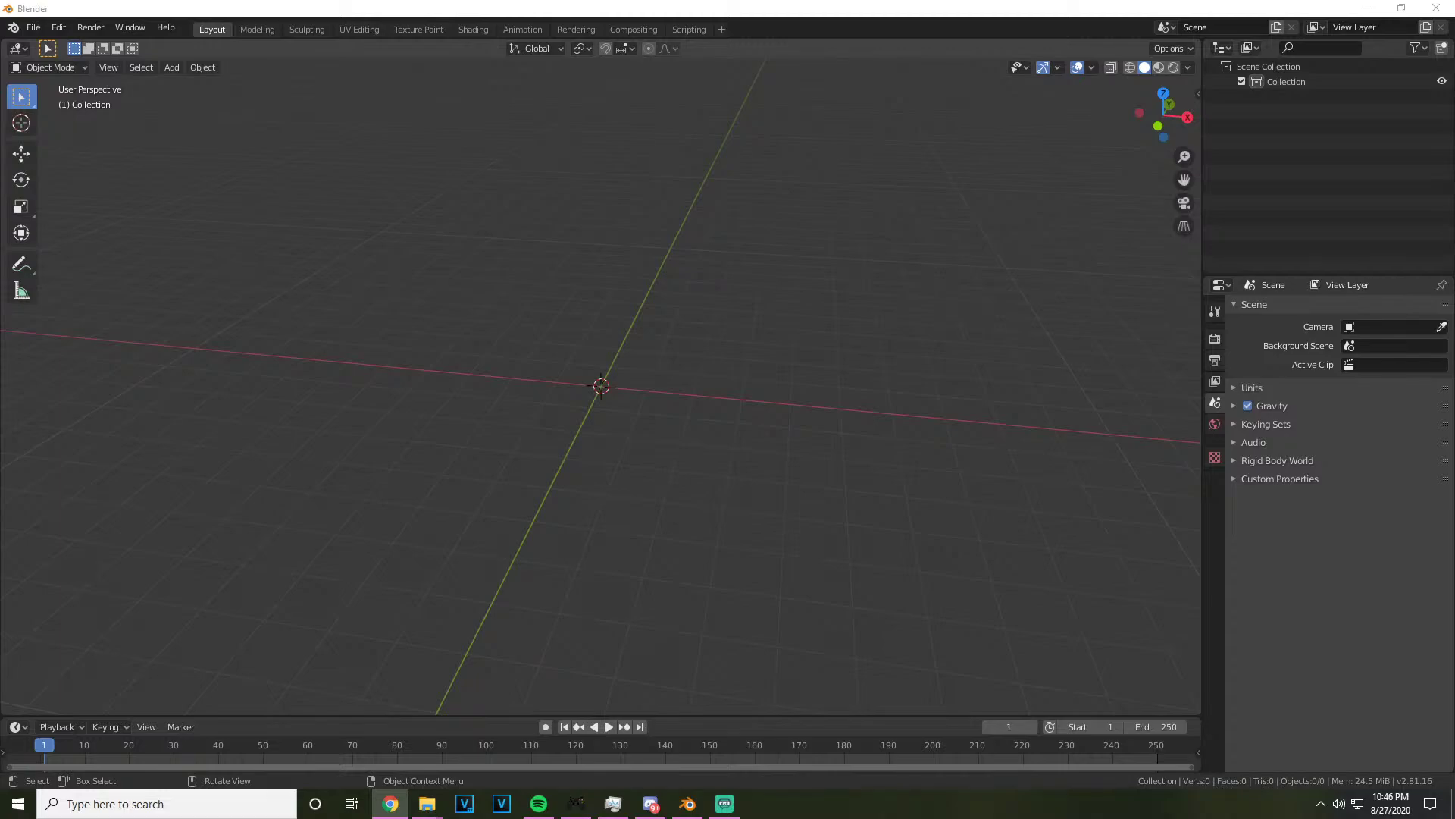
left_click_drag(1163, 114, 892, 300)
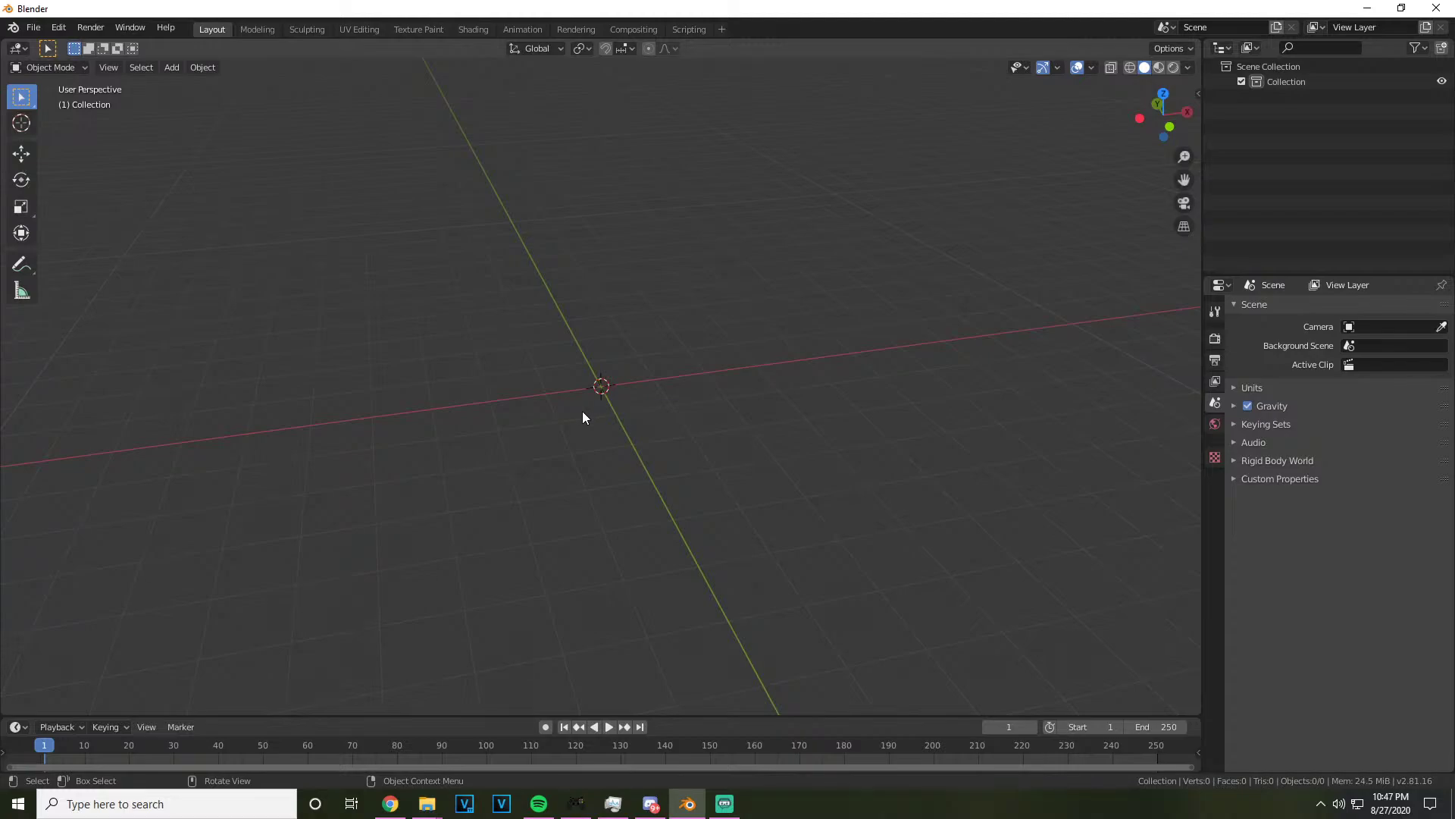
left_click_drag(1164, 113, 1194, 110)
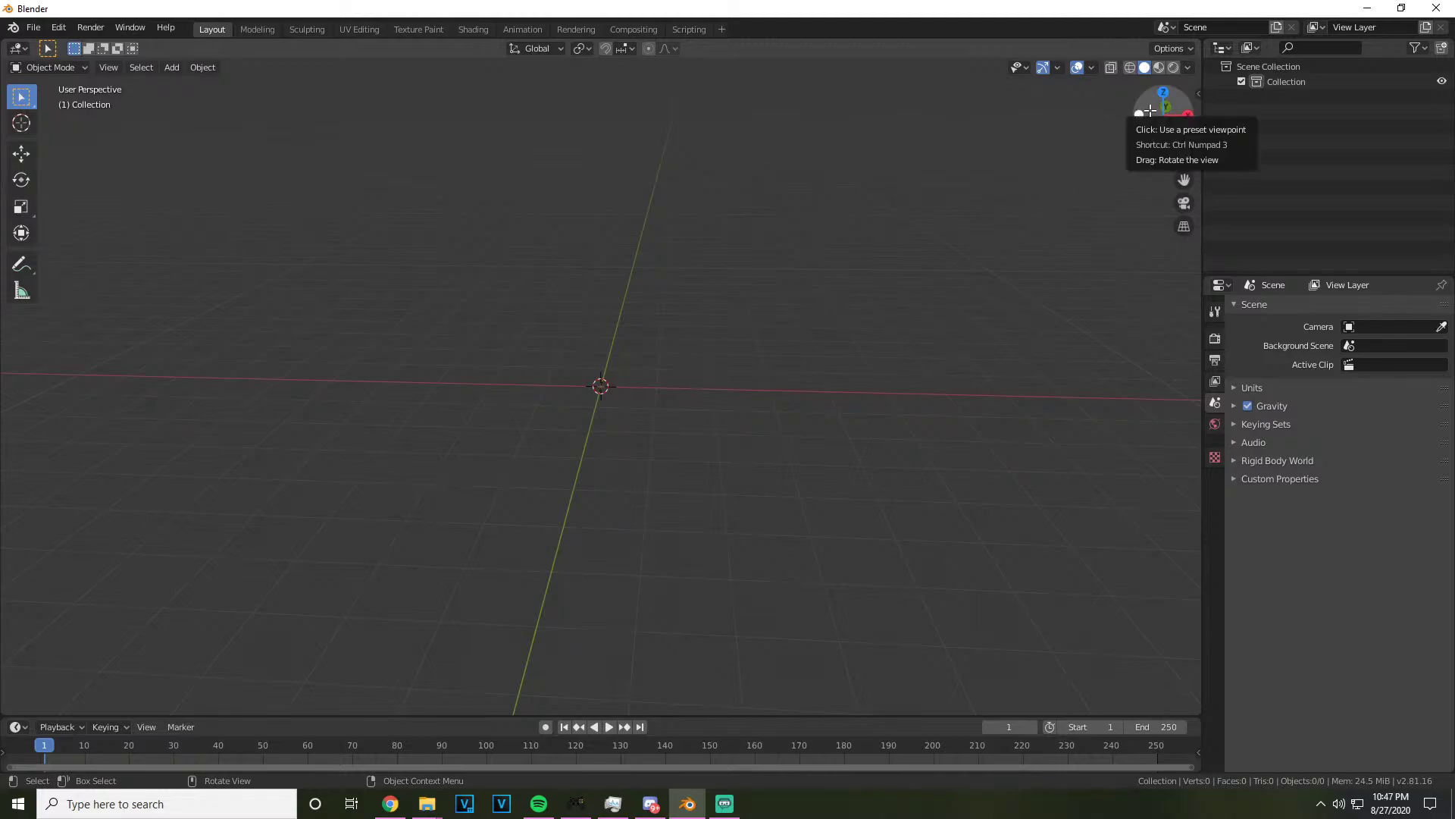
mouse_move(1163, 114)
left_mouse_down()
mouse_move(1178, 117)
mouse_move(1150, 112)
left_mouse_up()
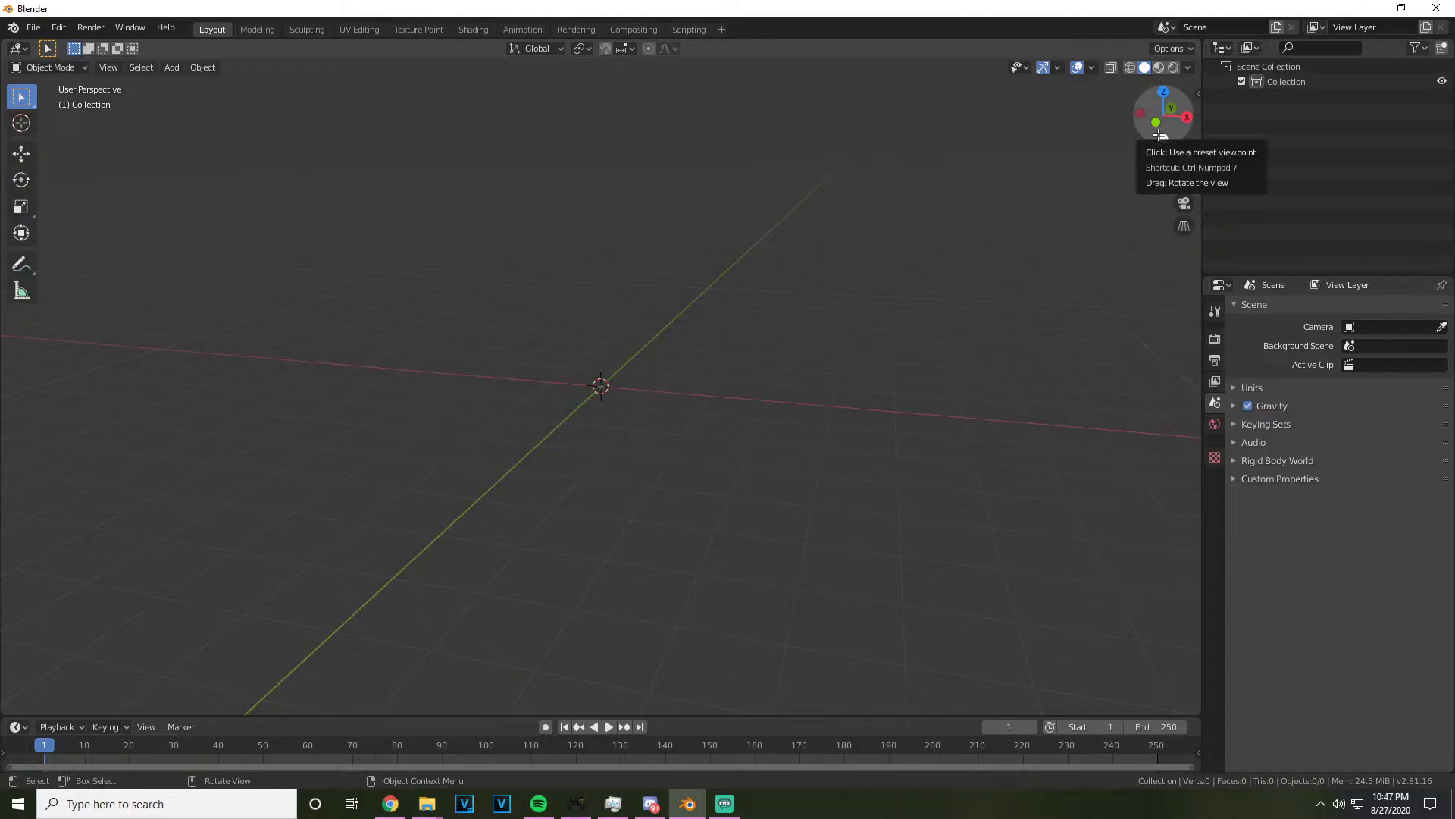
left_click_drag(1155, 105, 1107, 121)
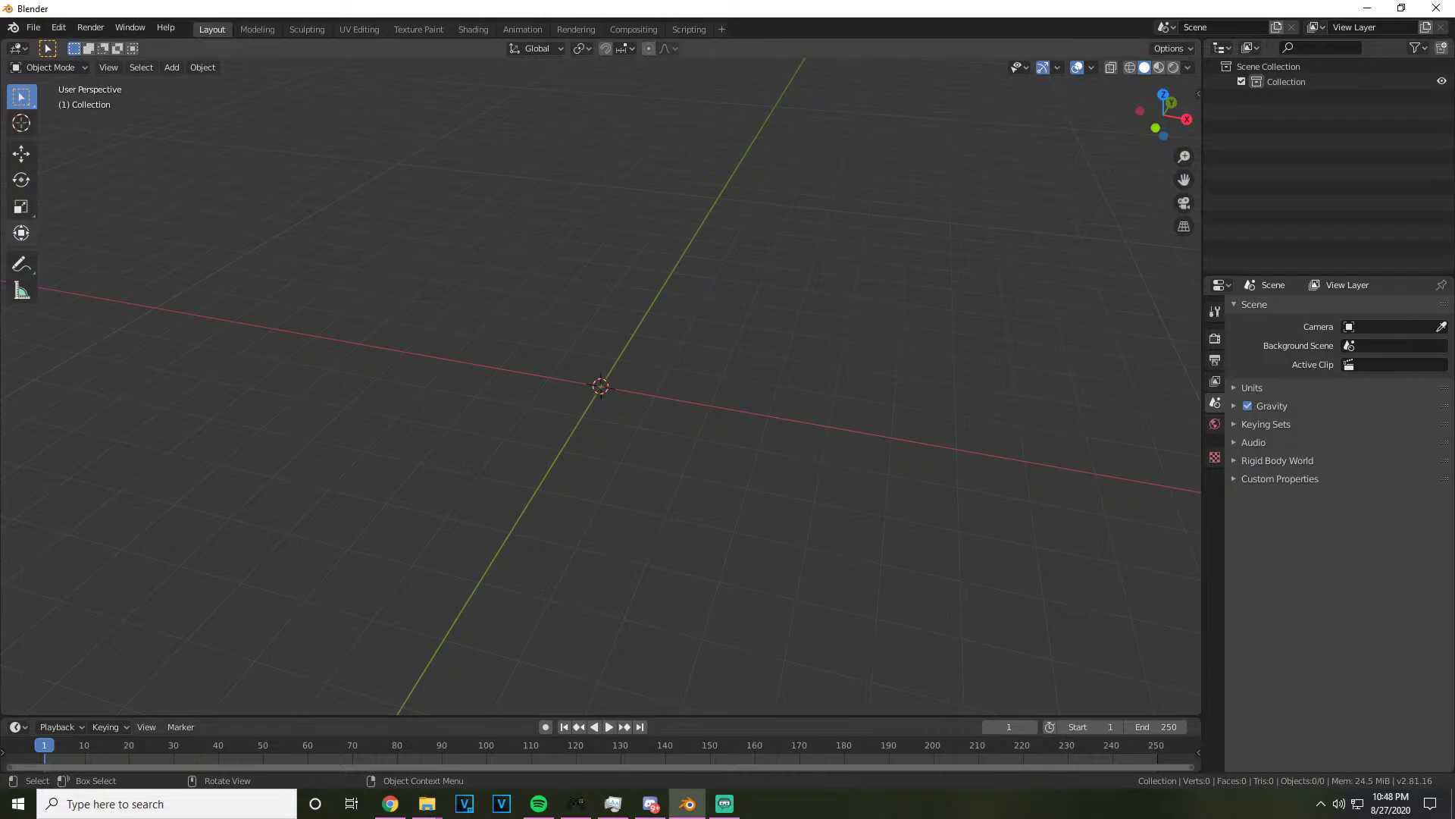
Append the F_Med_Soldier_01 and Female_Commando_08 character objects from their .blend file into the empty scene
left_click(435, 806)
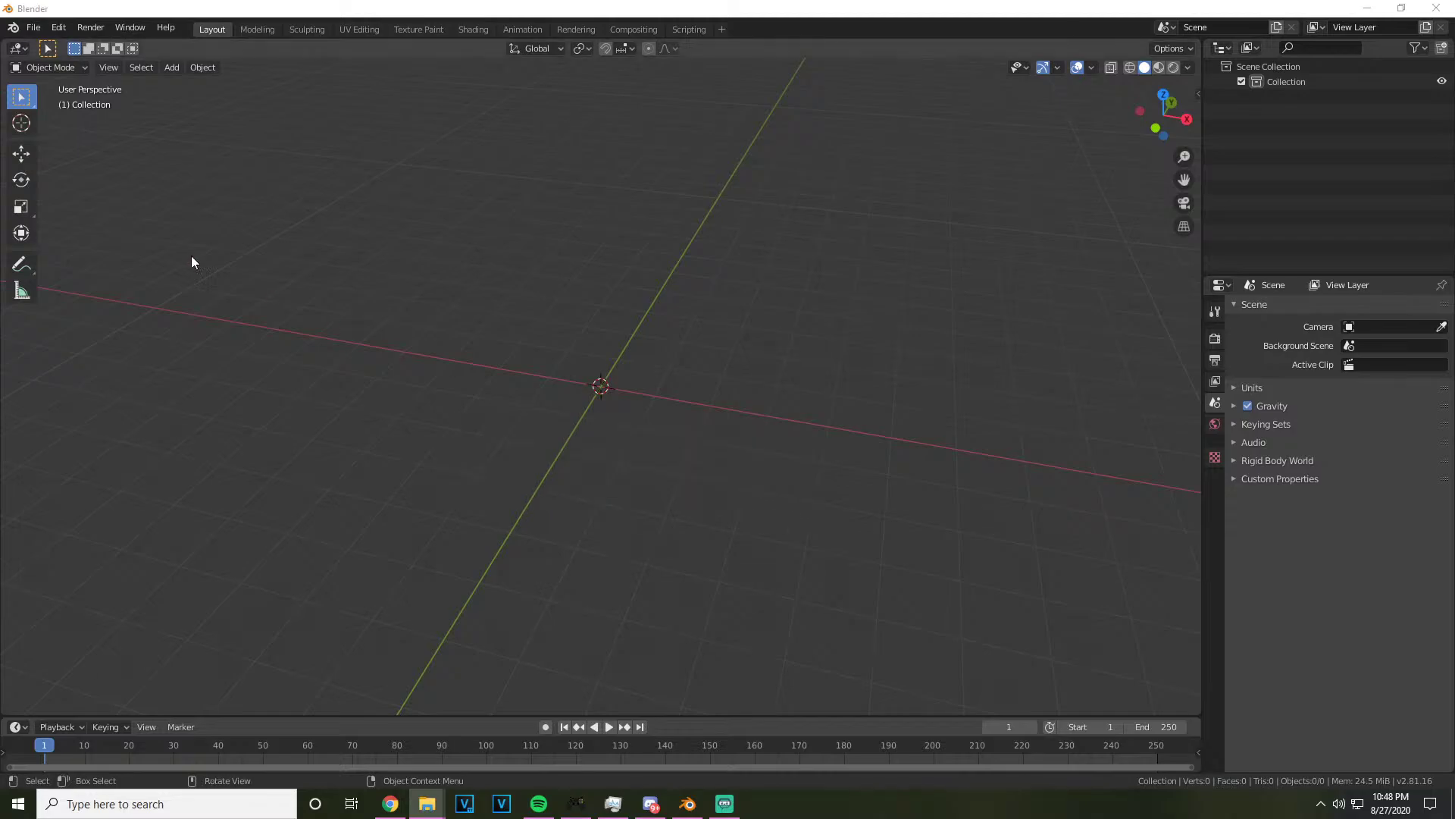
left_click_drag(827, 382, 464, 141)
left_click(667, 418)
double_click(429, 308)
left_click(1091, 723)
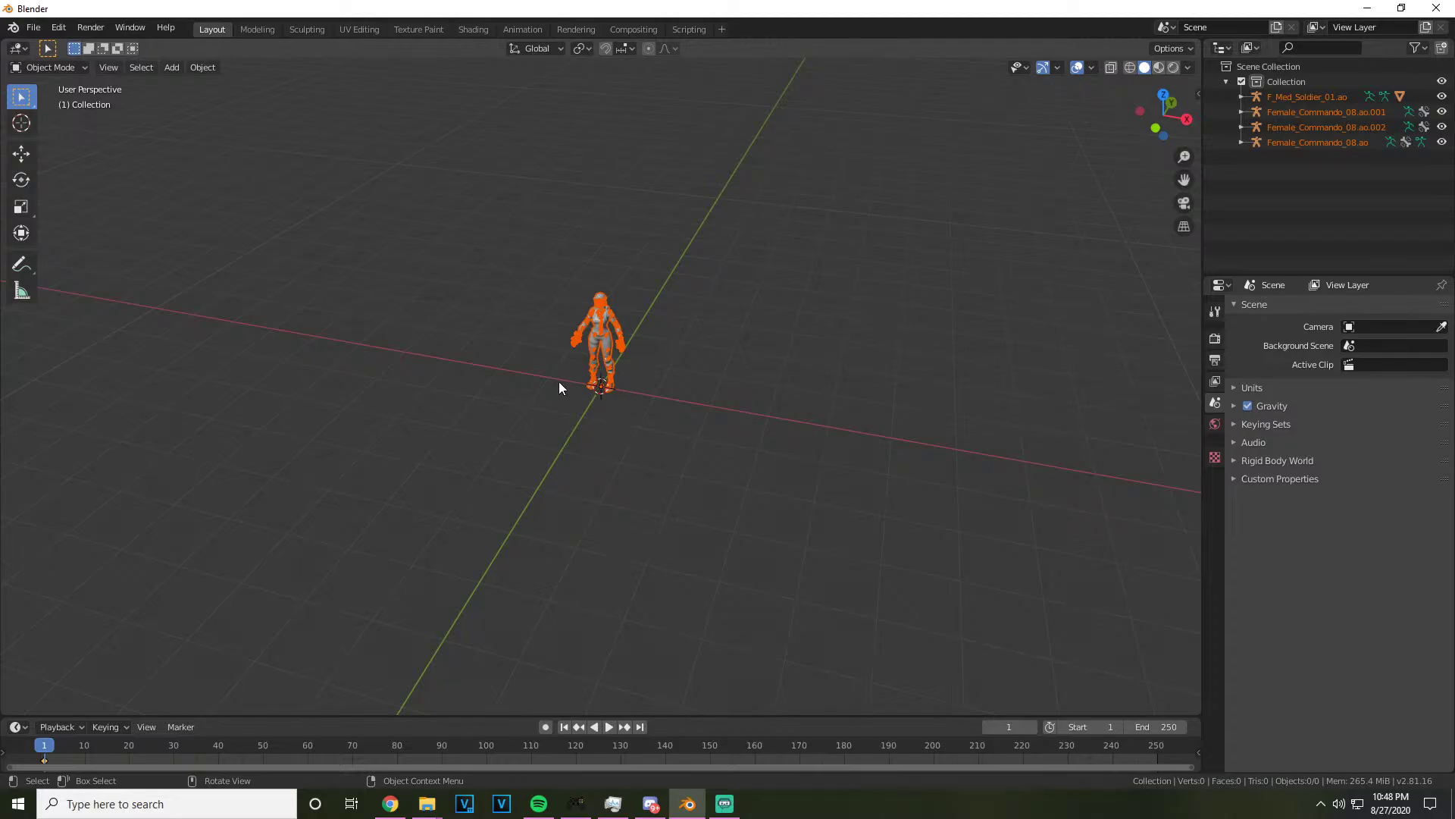
Select the F_Med_Soldier_01.ao armature and show the character in Material Preview shading
scroll(558, 380, "up", 6)
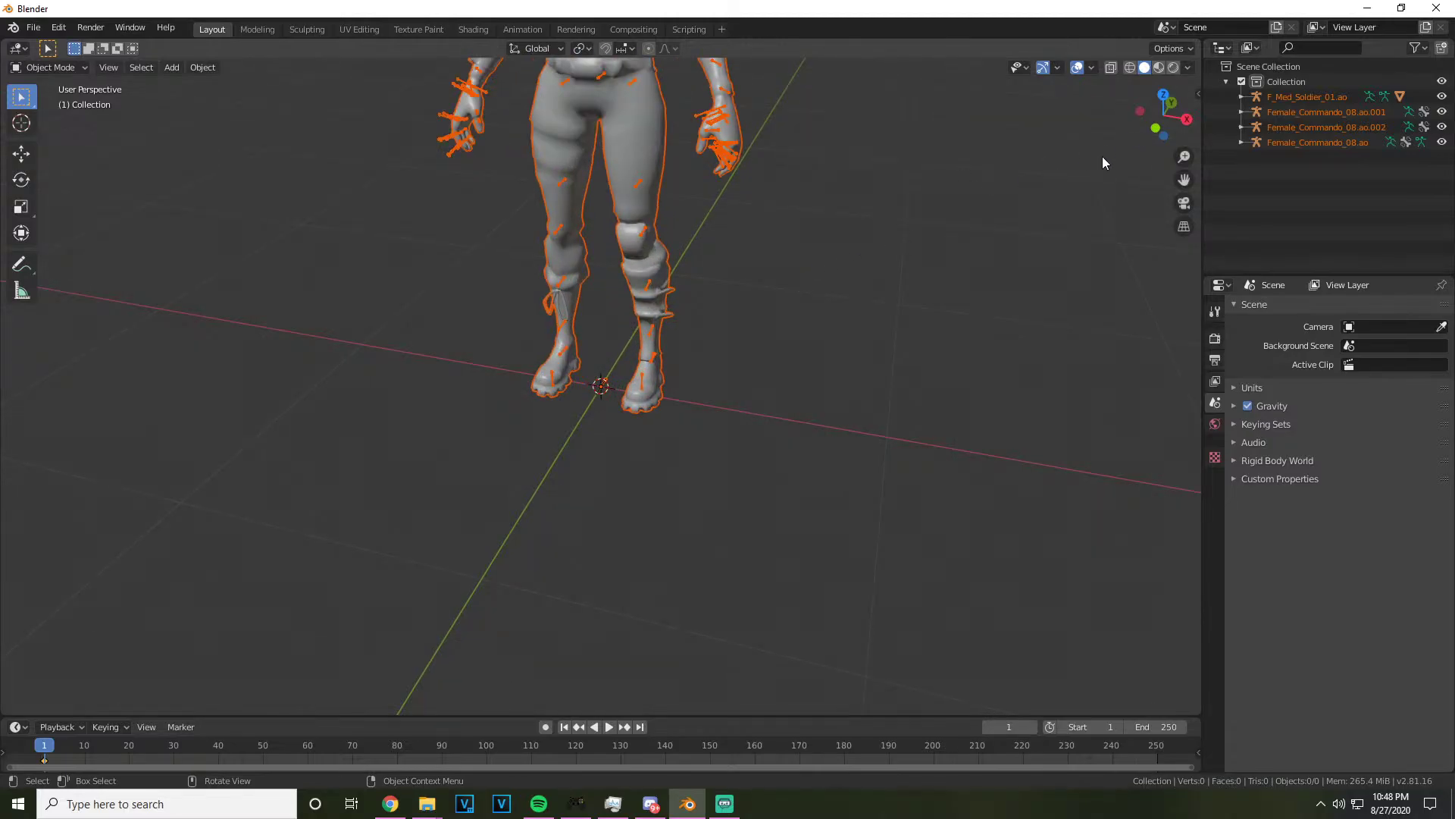
left_click_drag(1160, 113, 1178, 138)
scroll(1161, 135, "down", 4)
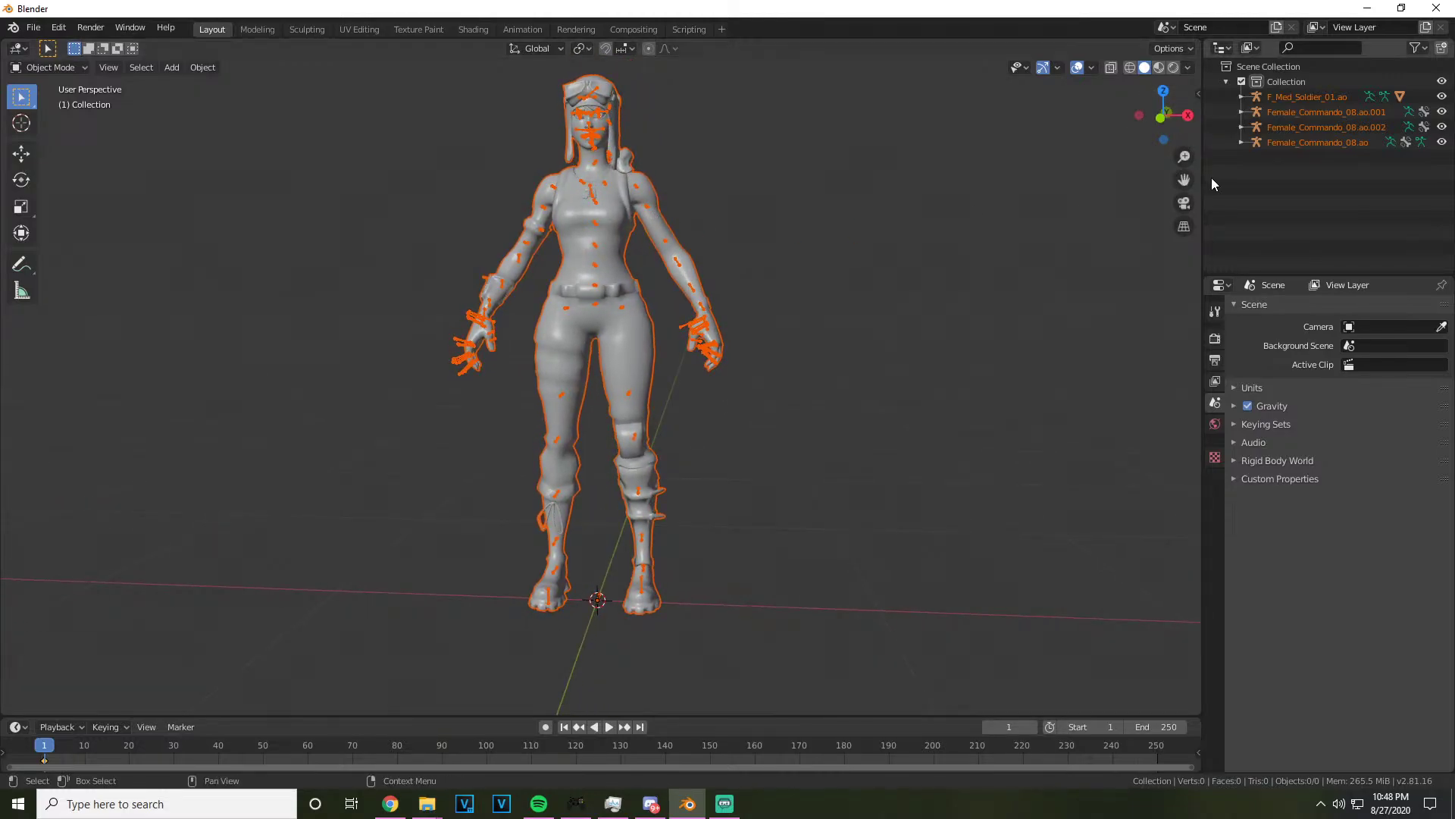
scroll(891, 224, "up", 5)
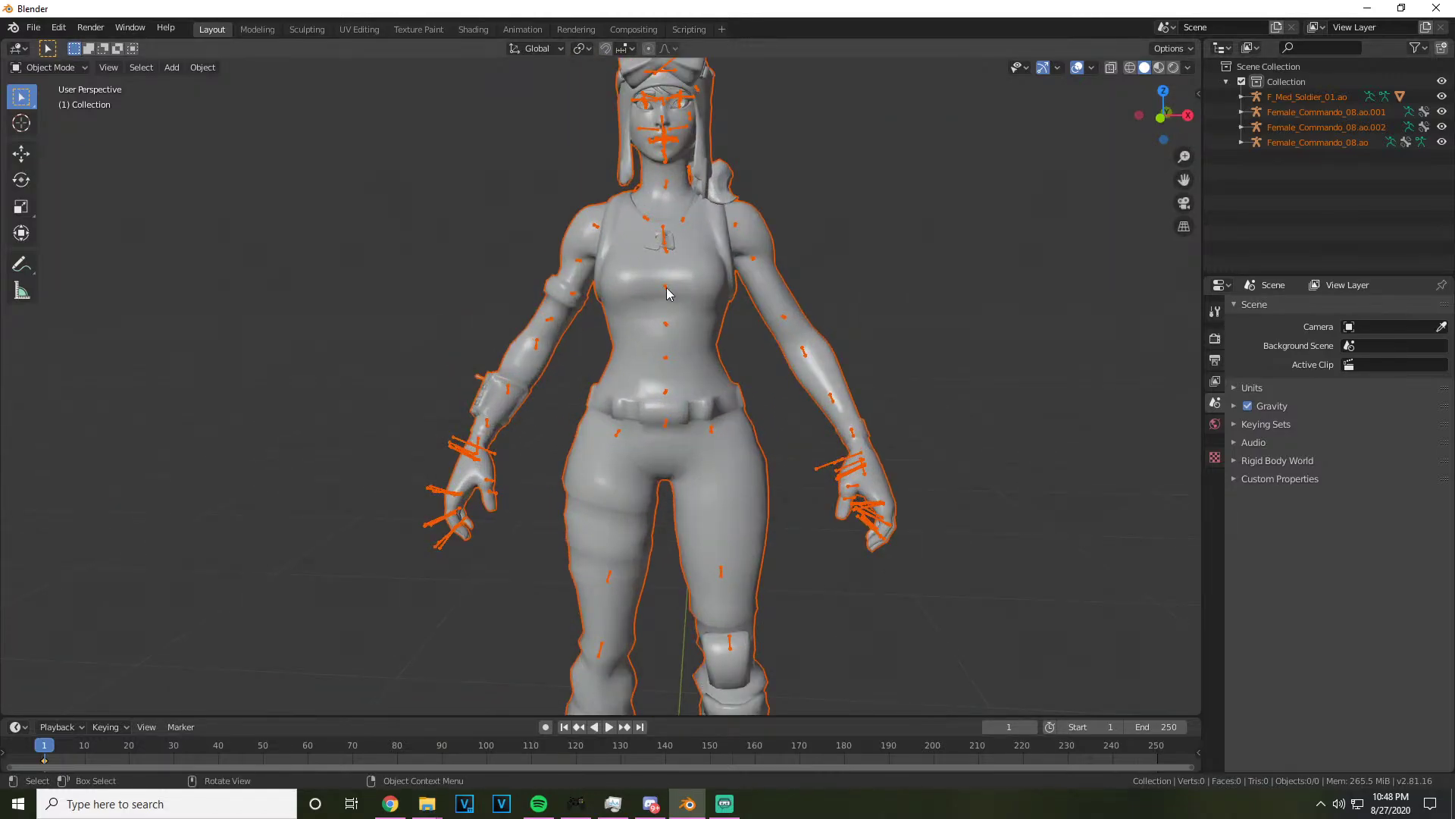
left_click(667, 293)
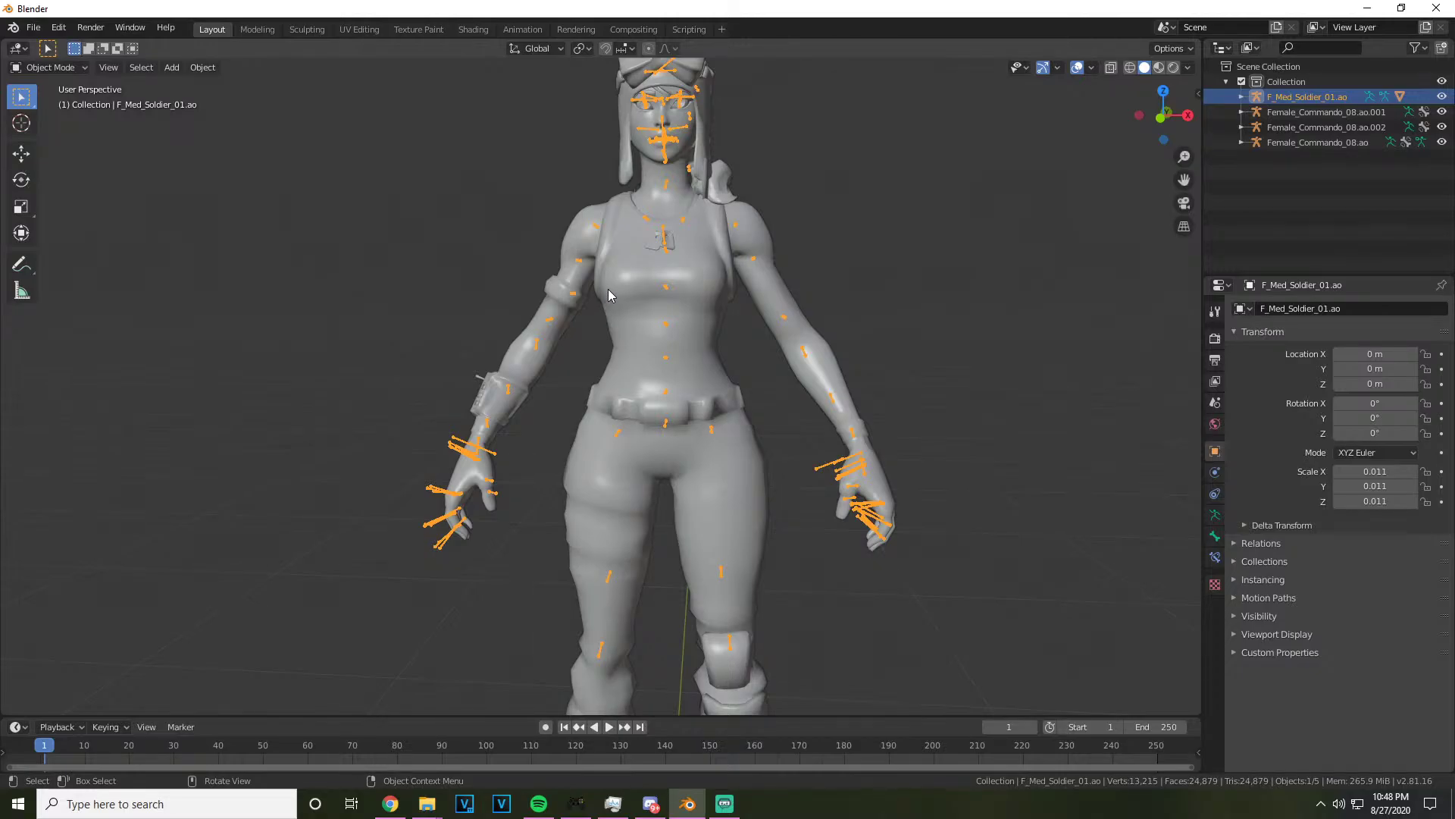
left_click(1158, 67)
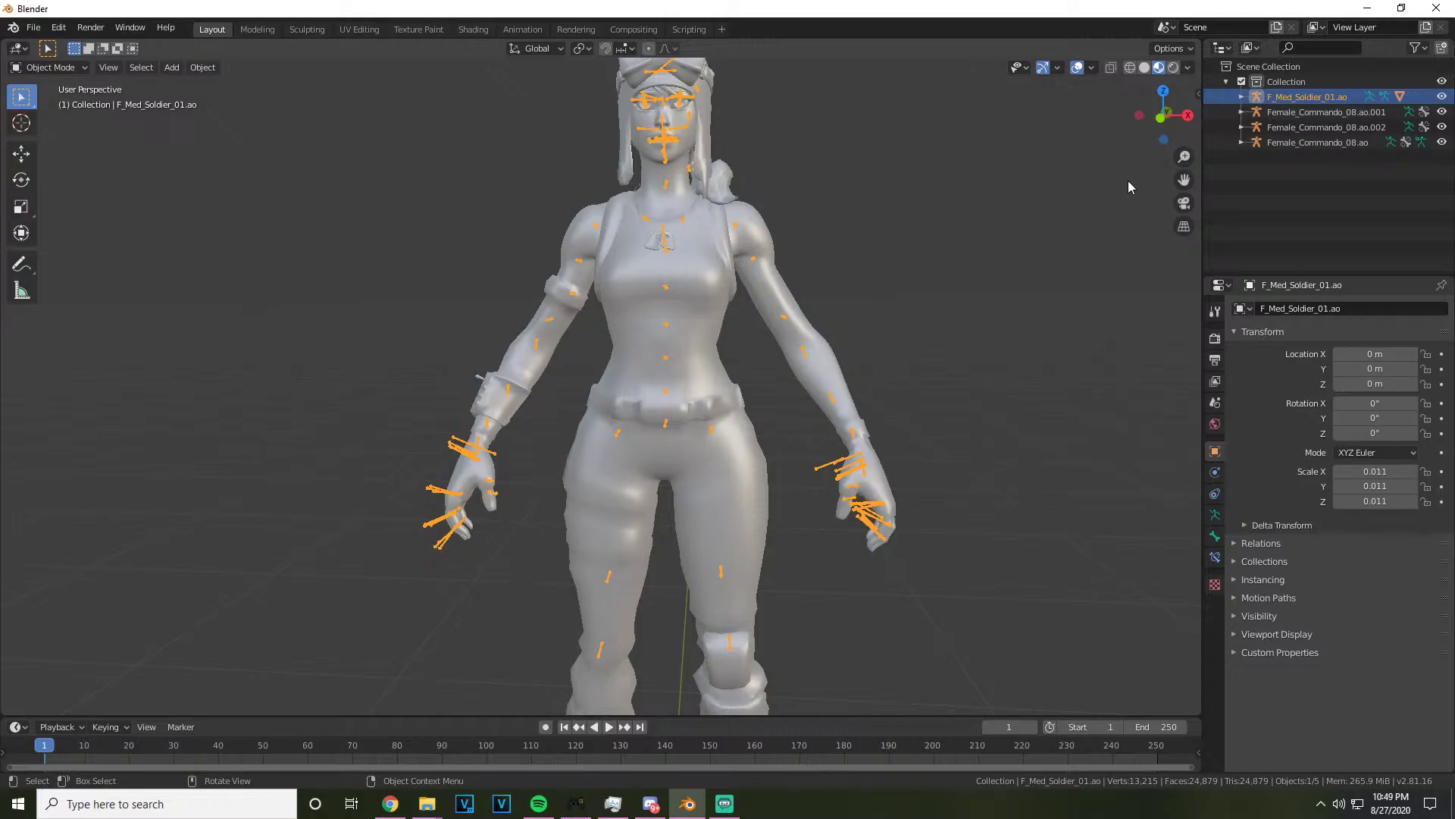
left_click_drag(1184, 179, 1204, 288)
Enable Ambient Occlusion, Bloom and Screen Space Reflections for the Eevee render engine
left_click(1215, 338)
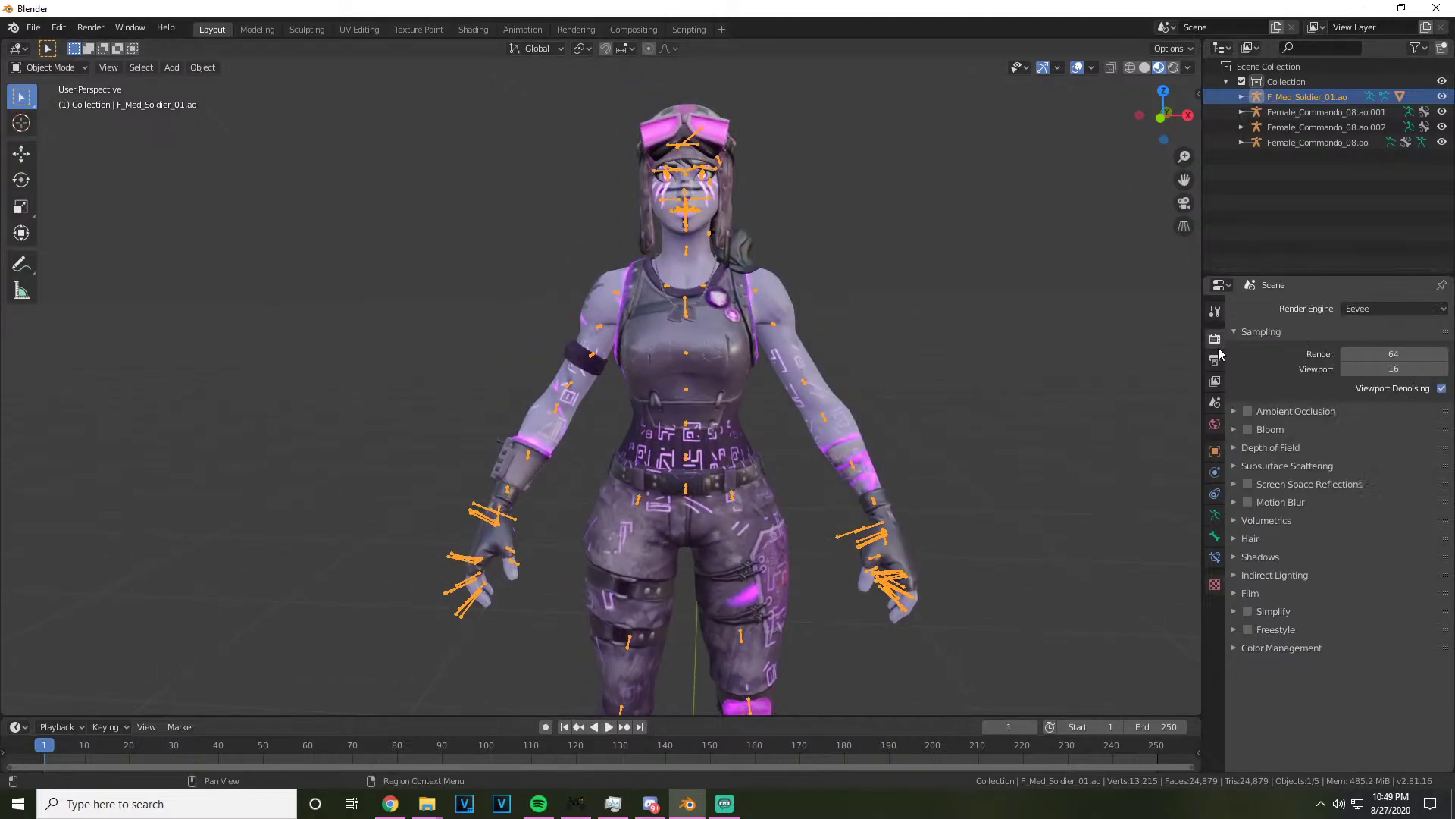
left_click(1248, 411)
left_click(1248, 429)
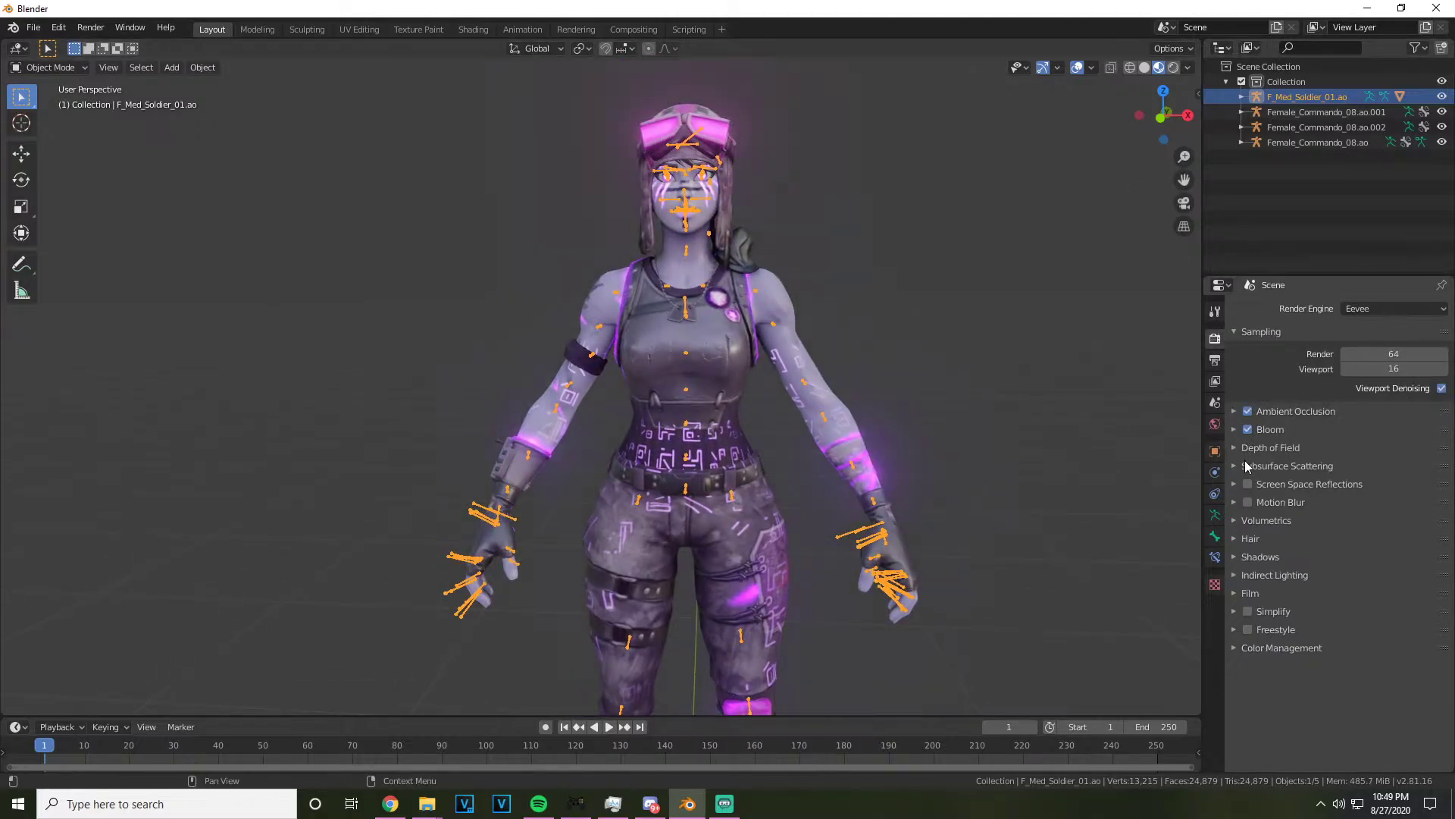
left_click(1247, 484)
Examine the character's head and torso up close in both Solid and Material Preview shading
left_click_drag(1160, 113, 1153, 120)
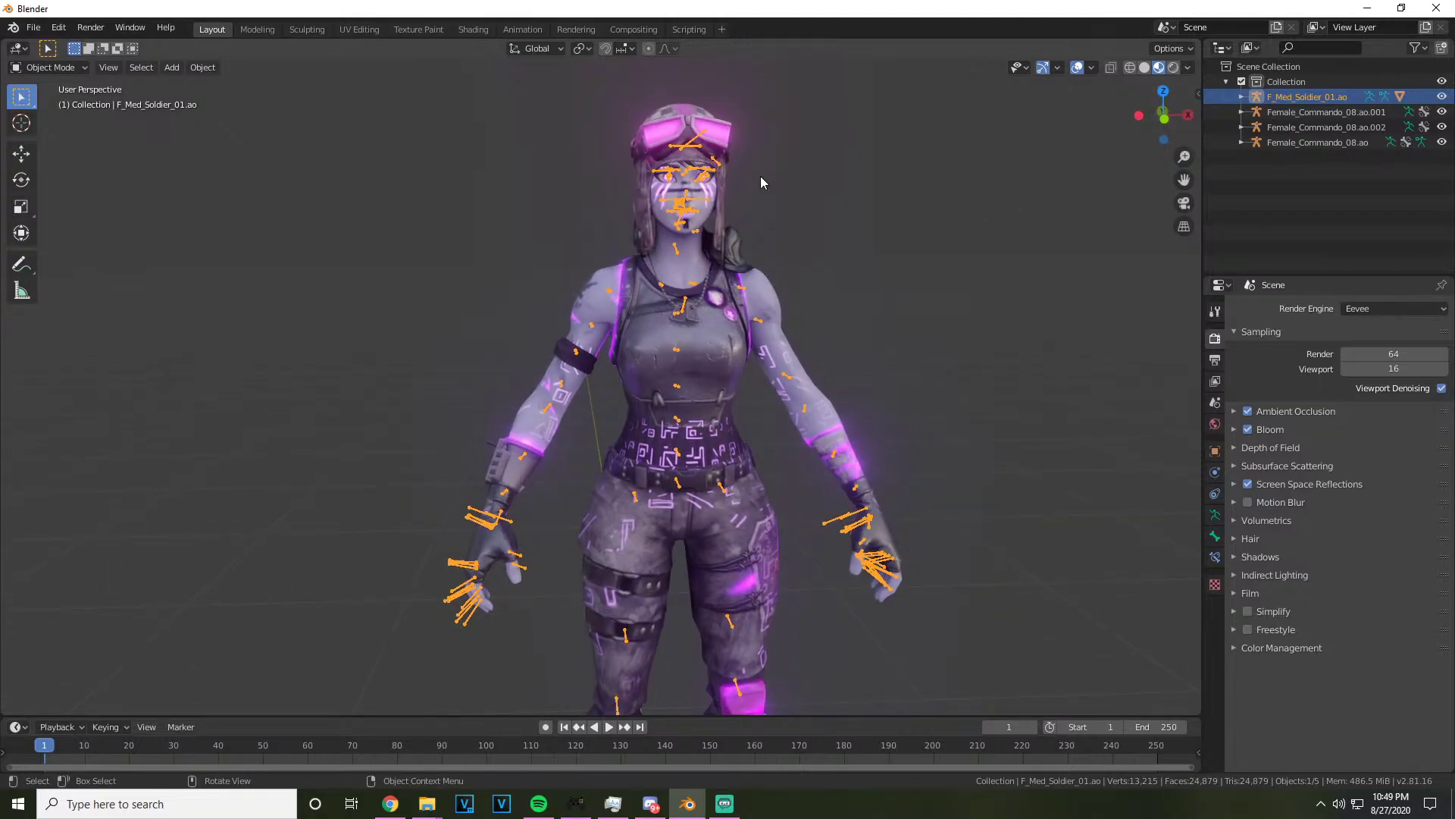
scroll(902, 180, "up", 4)
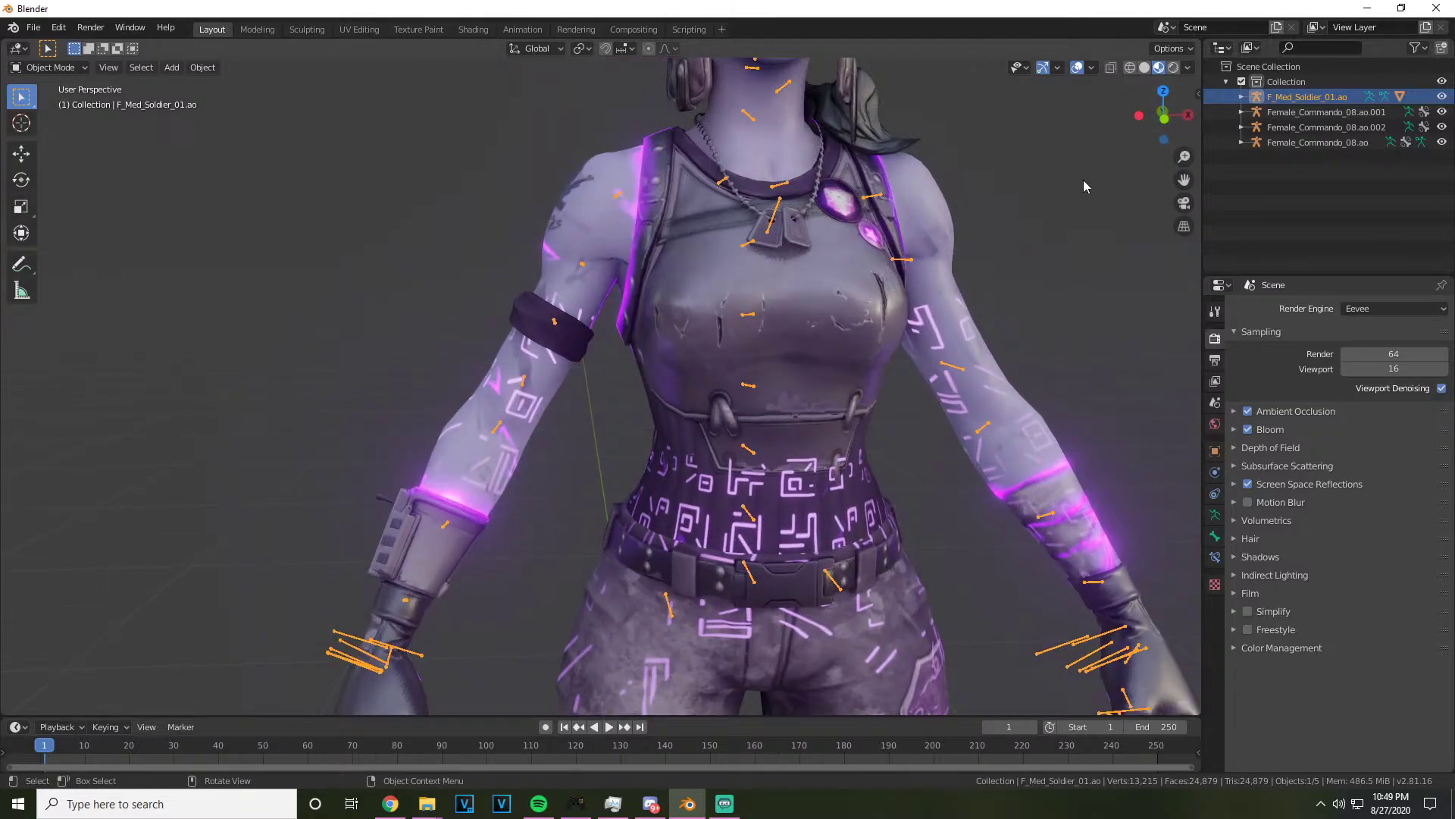
left_click_drag(1184, 180, 1068, 152)
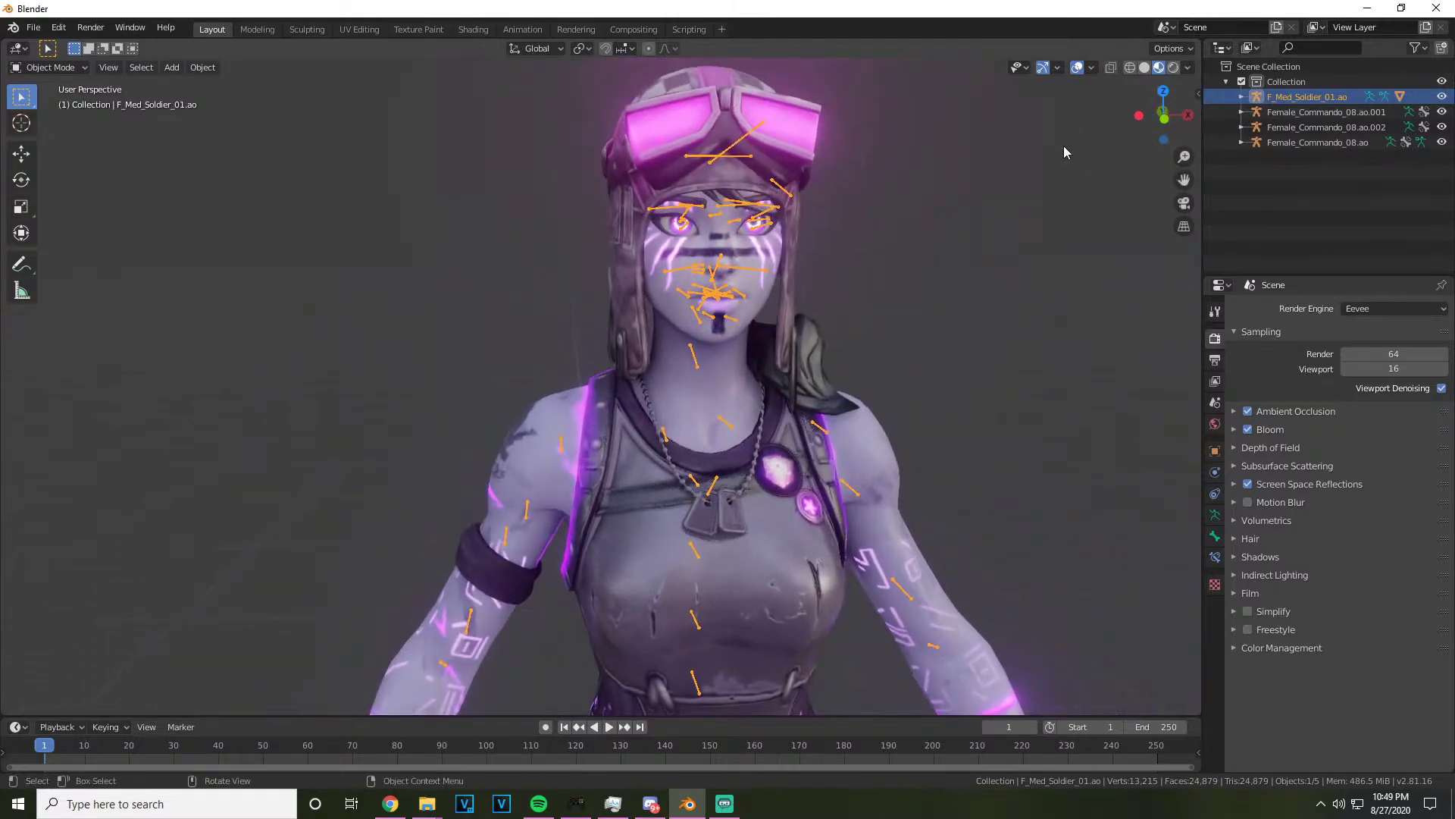
mouse_move(1163, 114)
left_mouse_down()
mouse_move(1046, 120)
mouse_move(1160, 114)
left_mouse_up()
left_click(1145, 68)
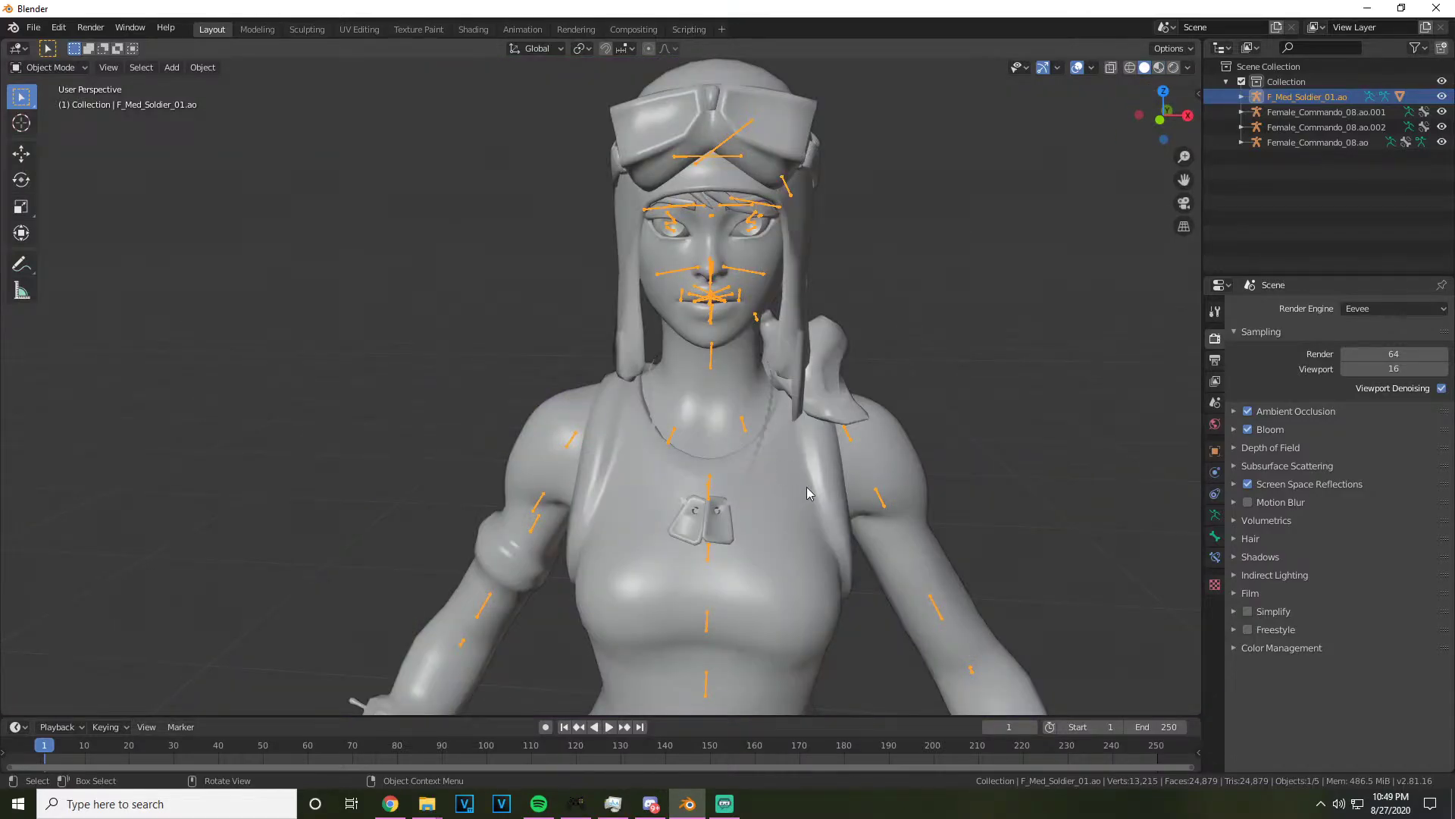
left_click(45, 68)
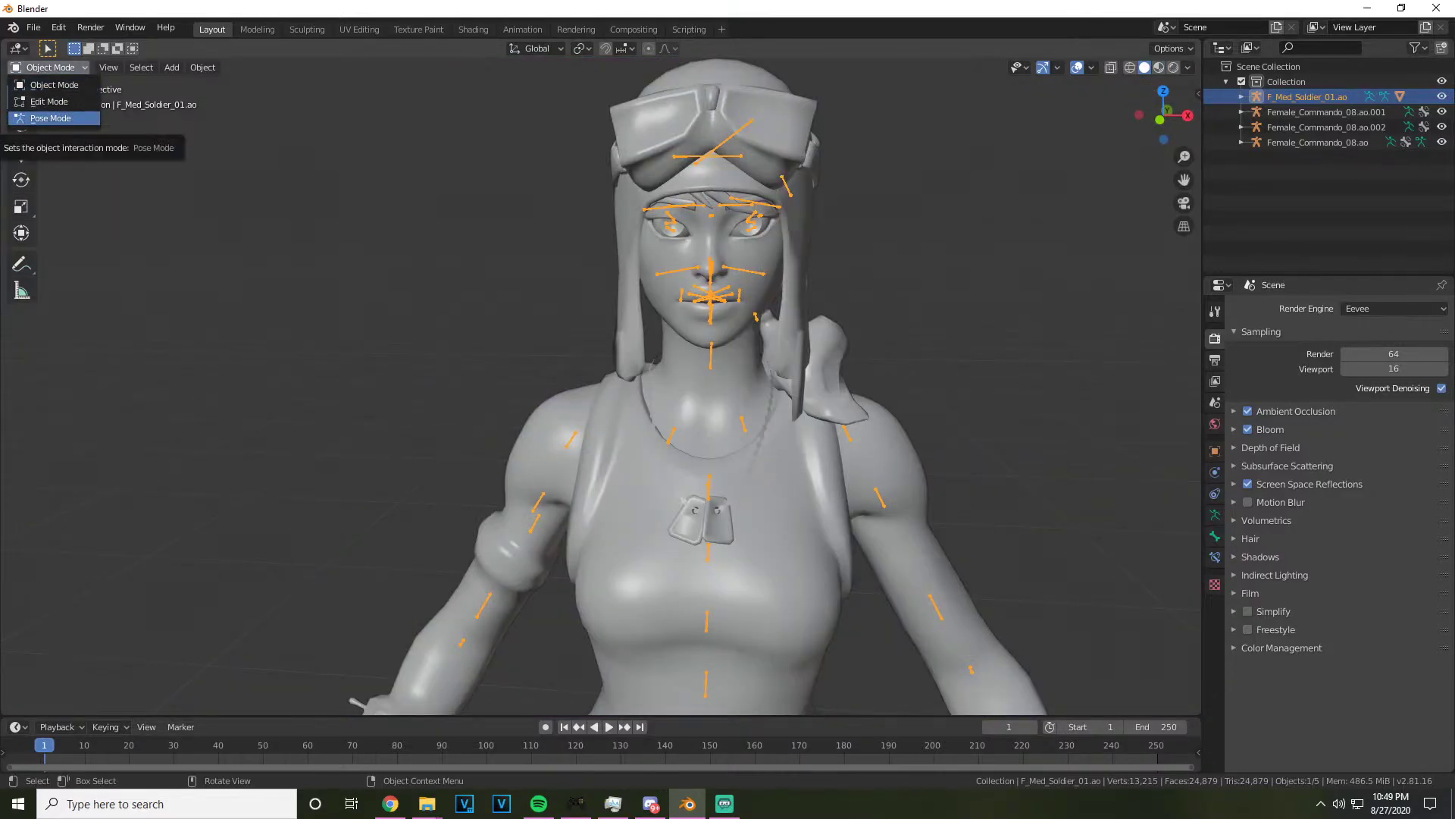
key("alt+Tab")
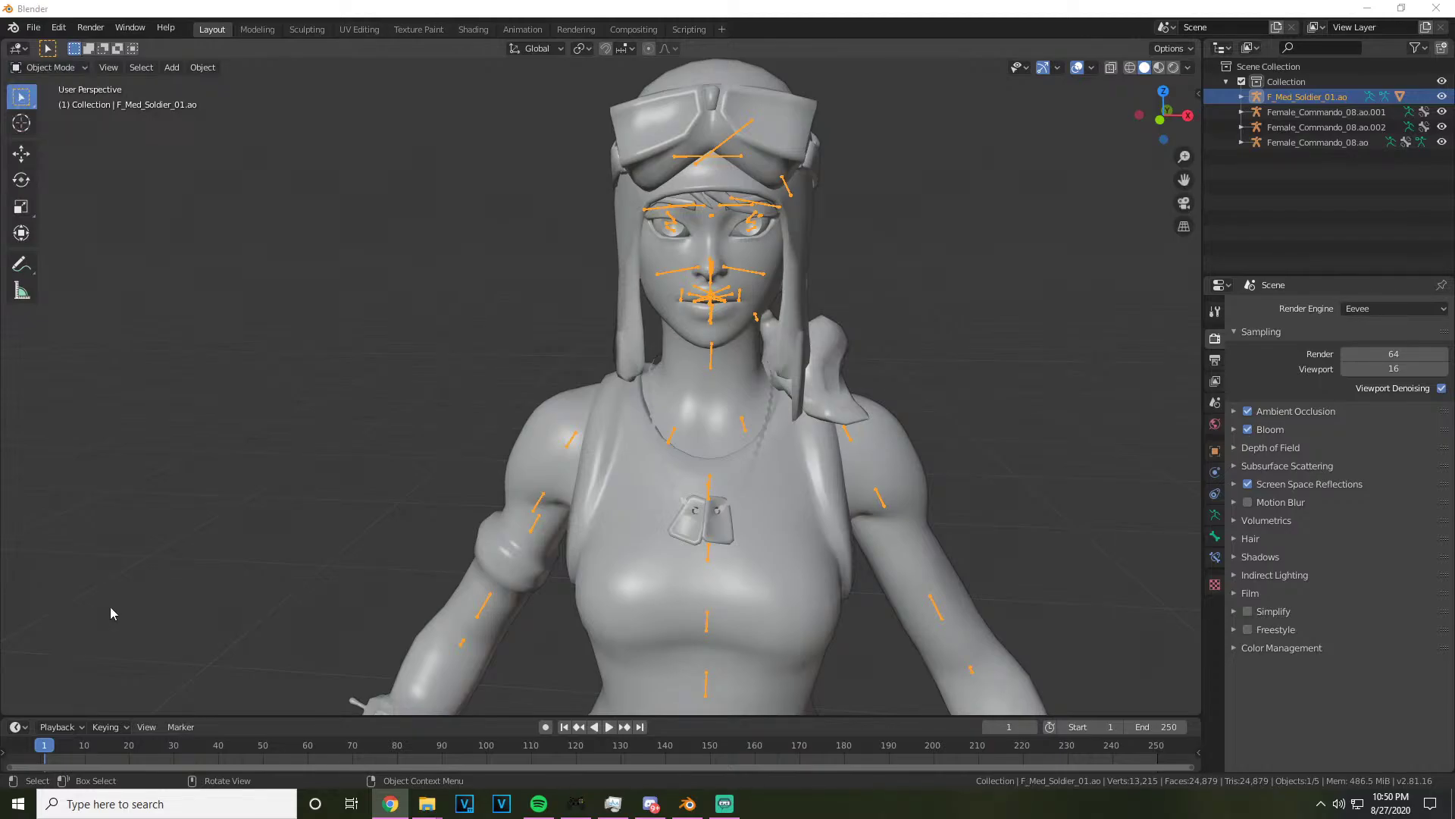
left_click_drag(1161, 118, 1145, 120)
left_click_drag(1183, 179, 1193, 177)
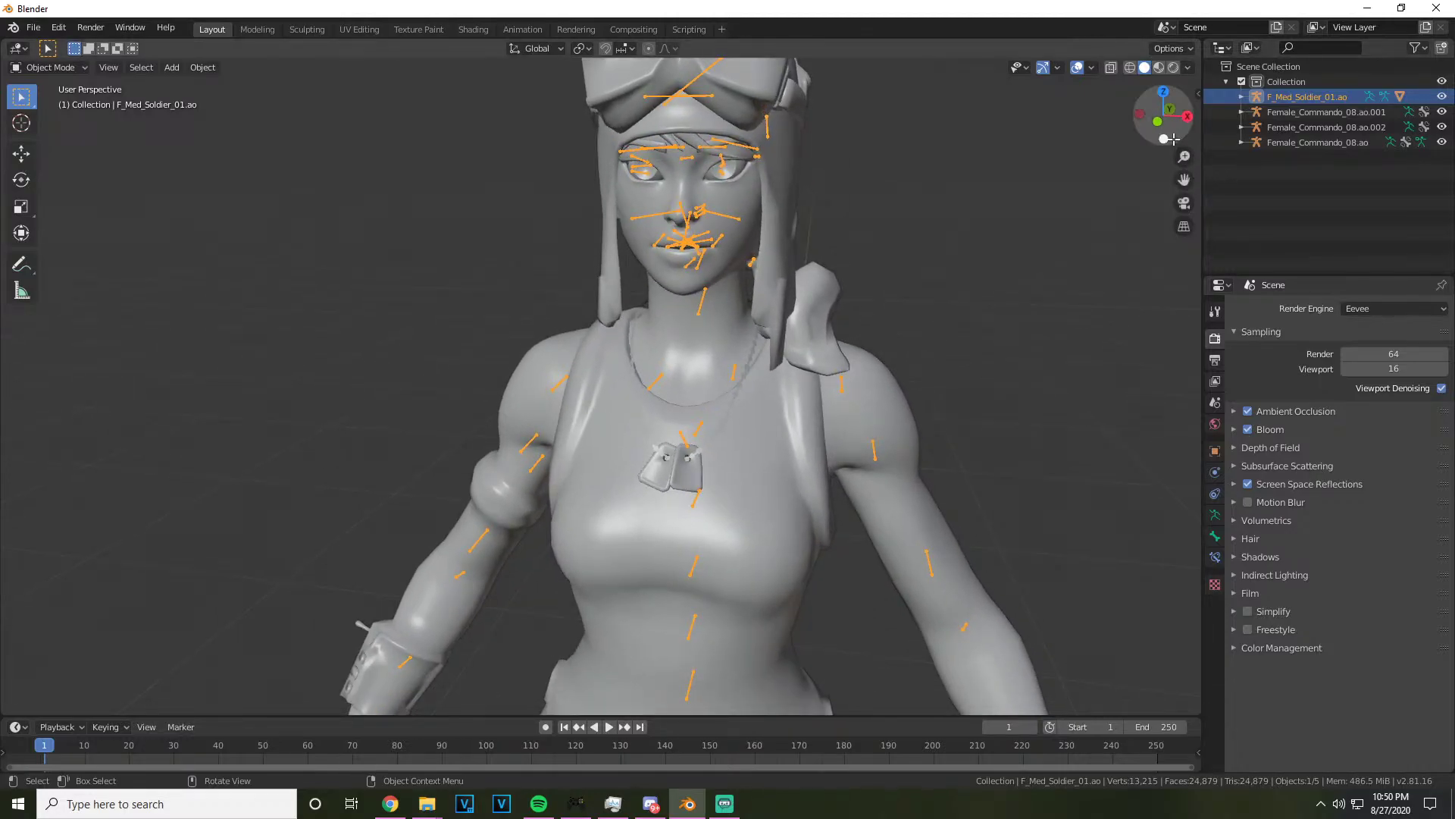
left_click_drag(1148, 117, 1145, 120)
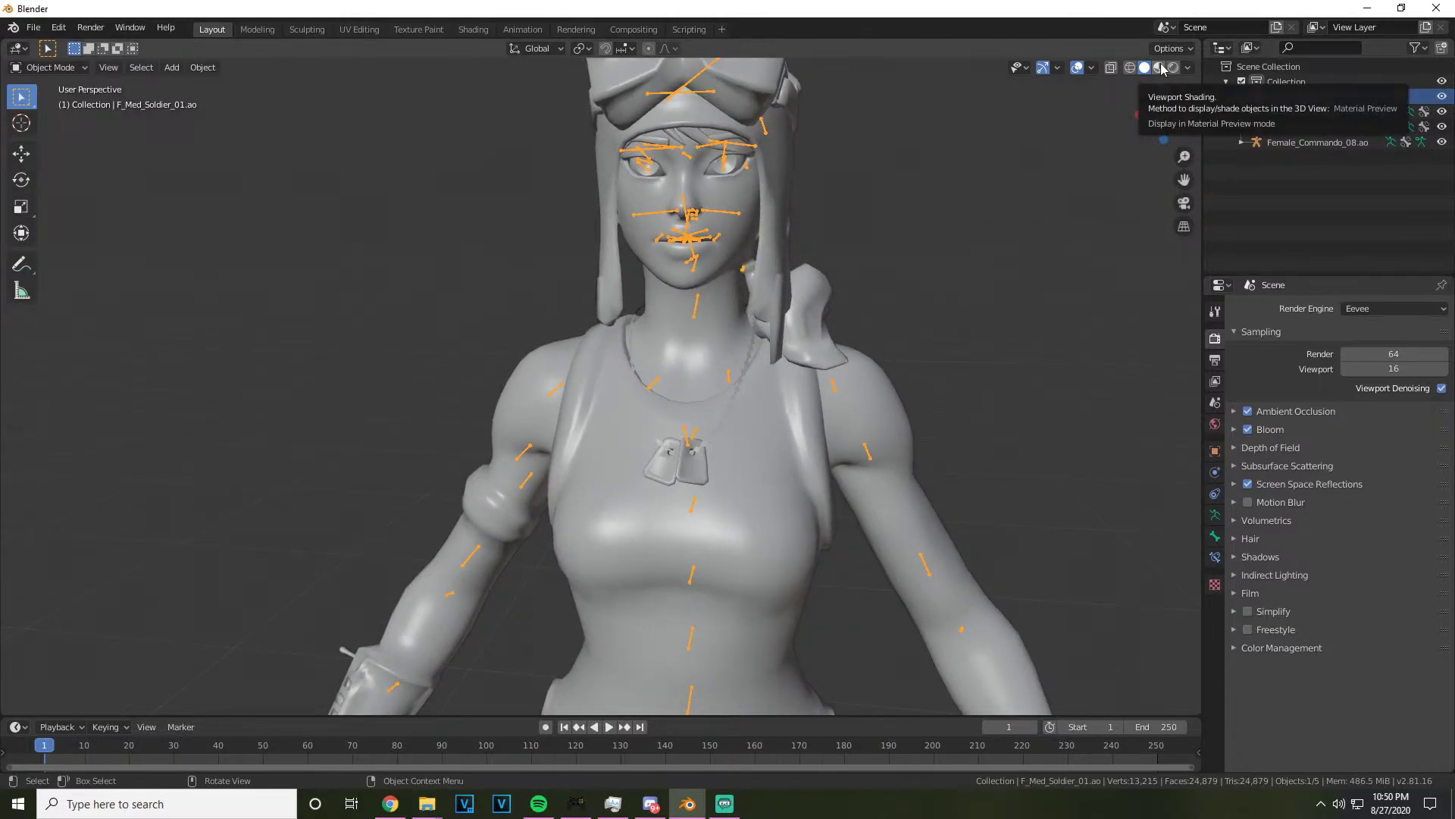
left_click(1160, 68)
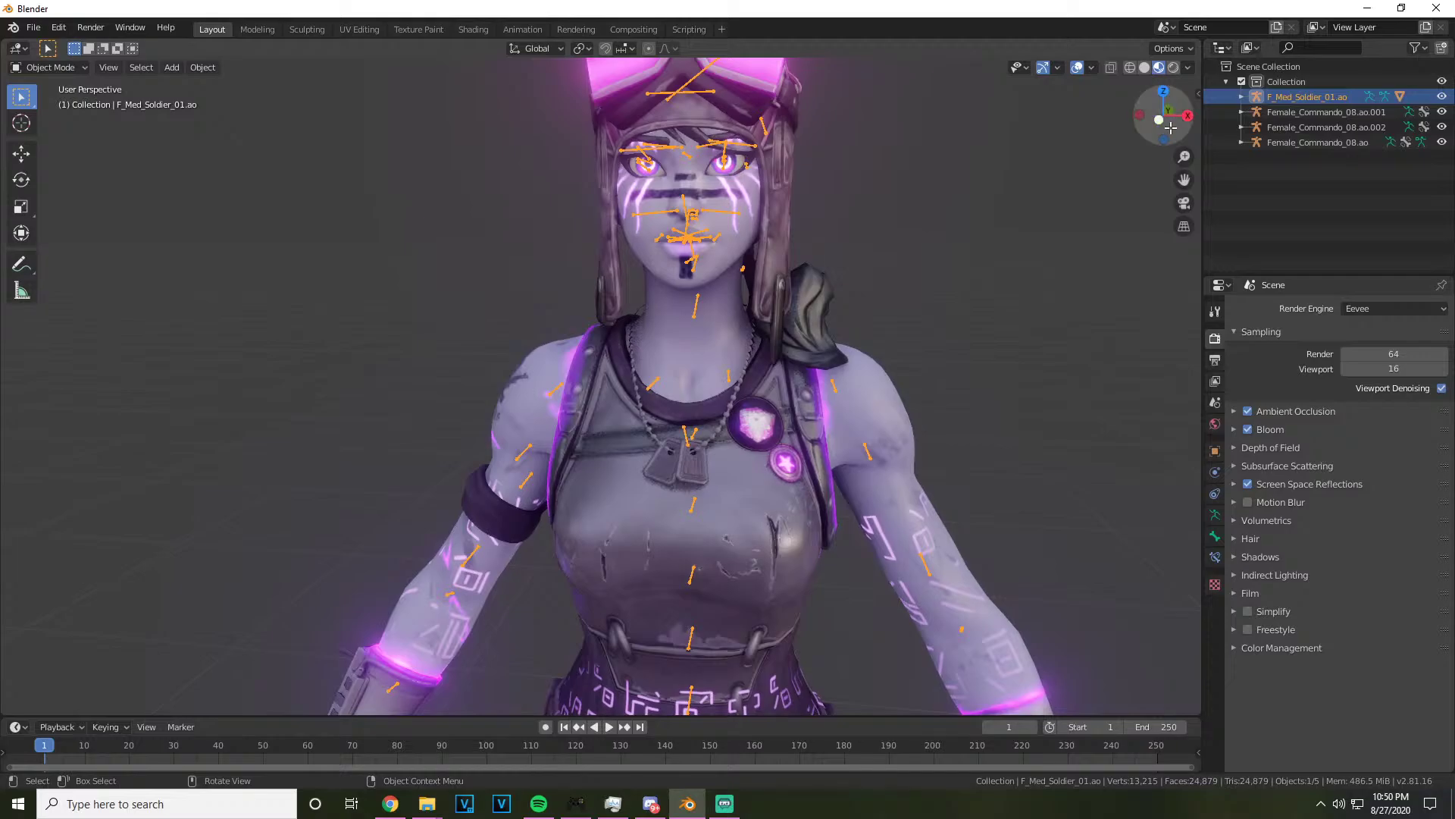
left_click_drag(1152, 114, 1157, 119)
Append the character objects from Both Renegade Raider Variants.blend into the scene
mouse_move(427, 803)
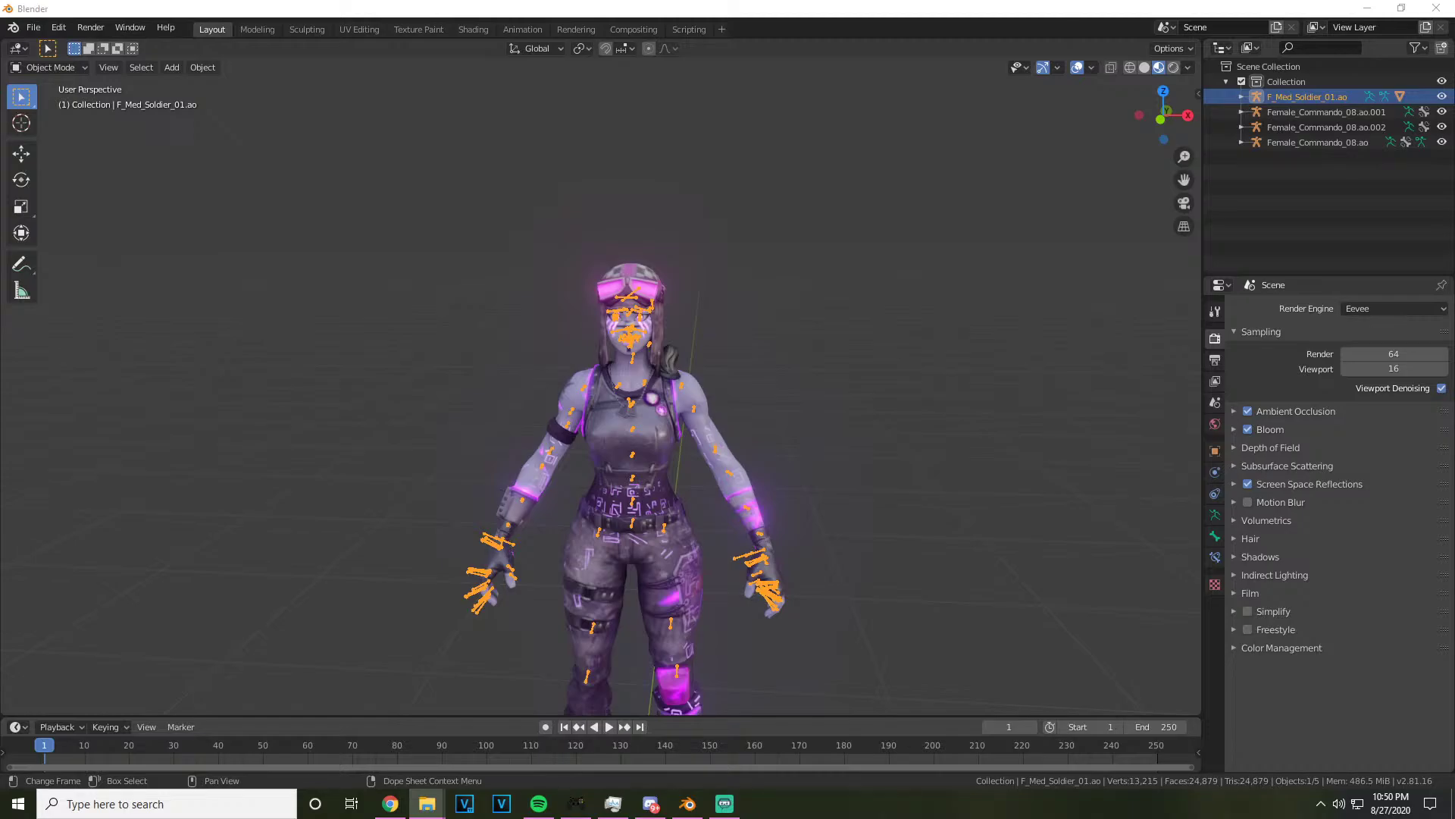
key("q")
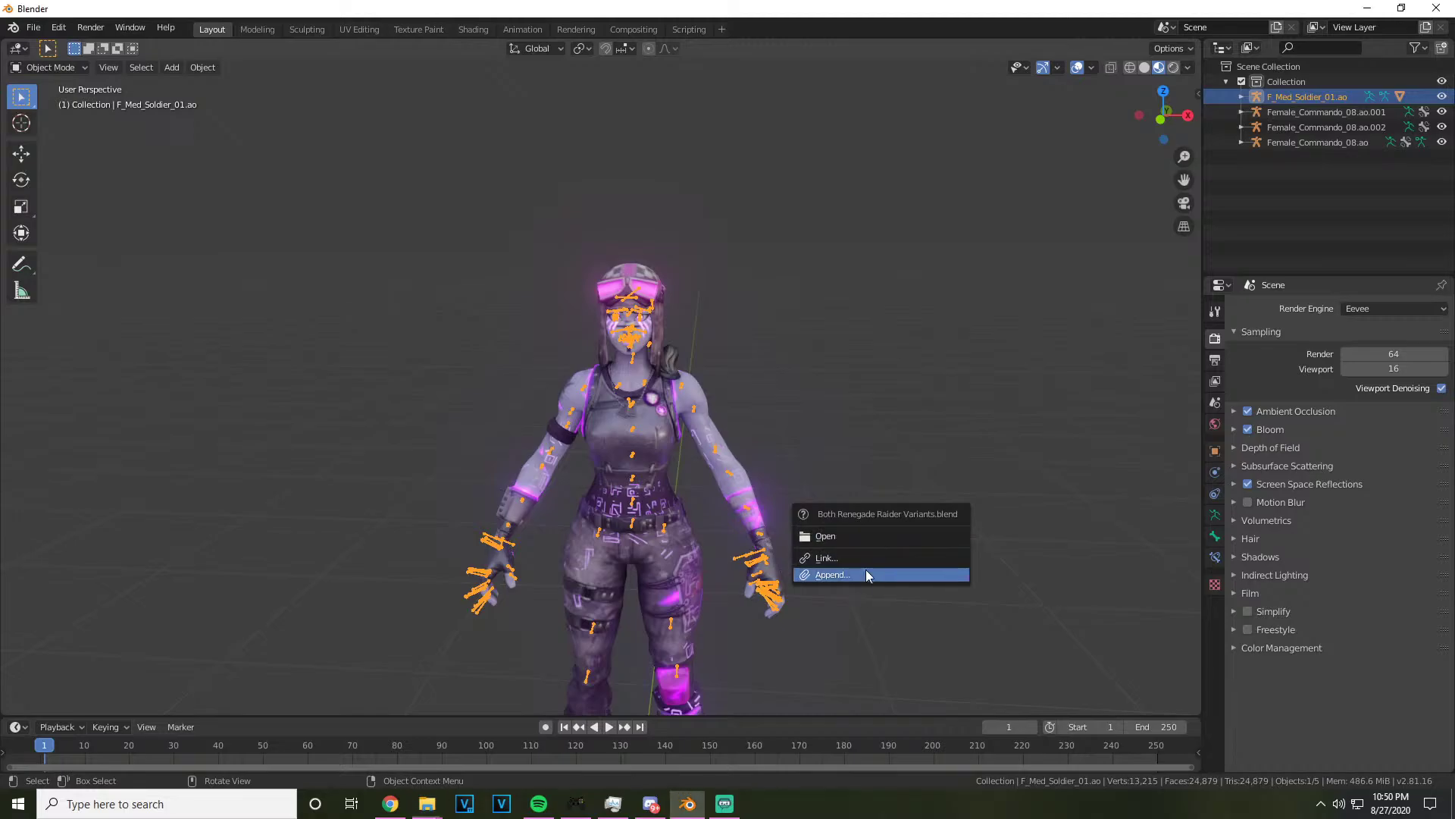
left_click(828, 572)
double_click(435, 307)
left_click_drag(558, 368, 511, 180)
left_click(1101, 724)
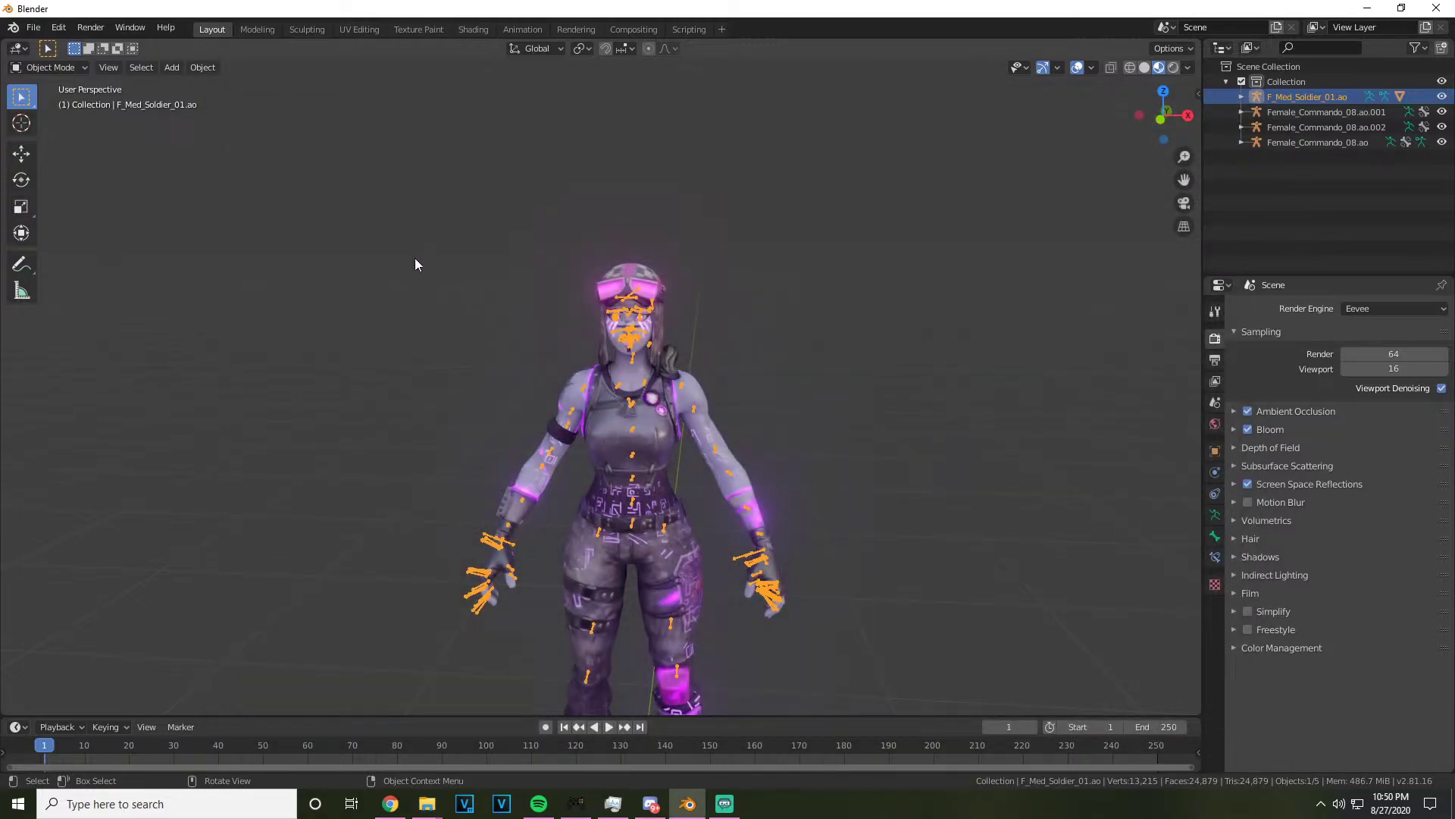
Activate the Move tool and select only the mesh of the Renegade Raider variant with the checkered cap and orange goggles
left_click(21, 155)
scroll(742, 389, "down", 3)
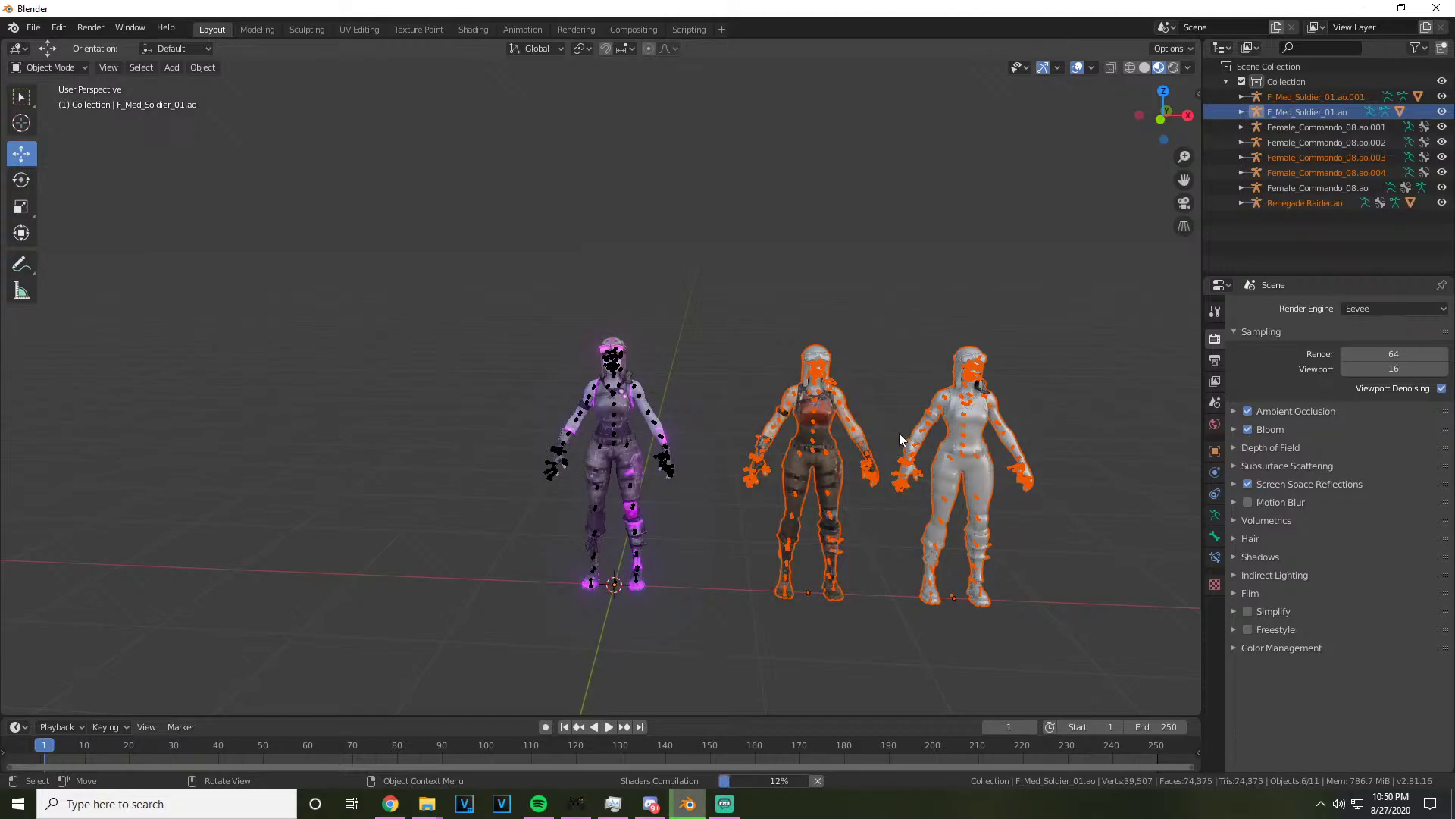
left_click_drag(1176, 90, 1136, 102)
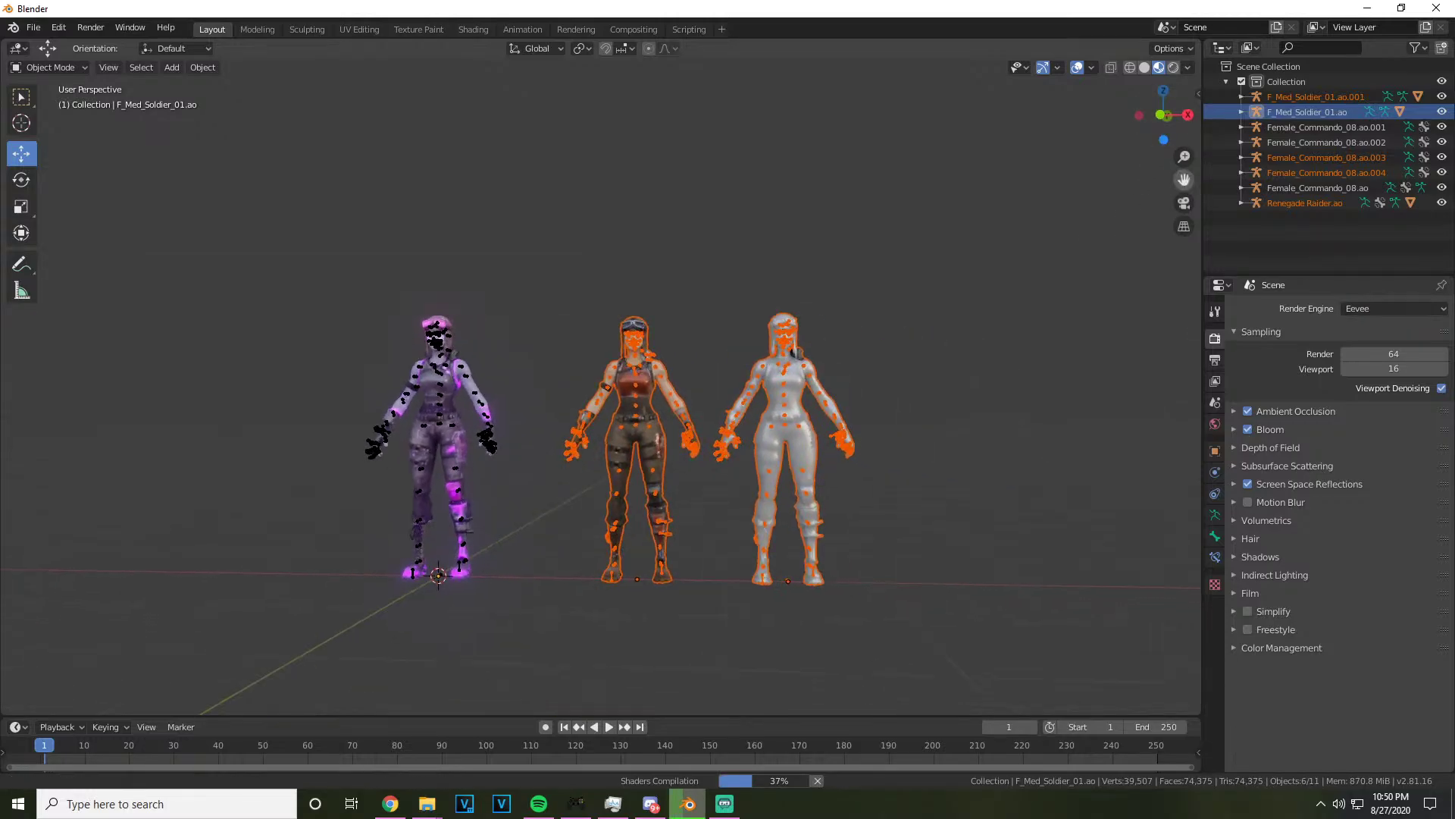
scroll(878, 307, "up", 3)
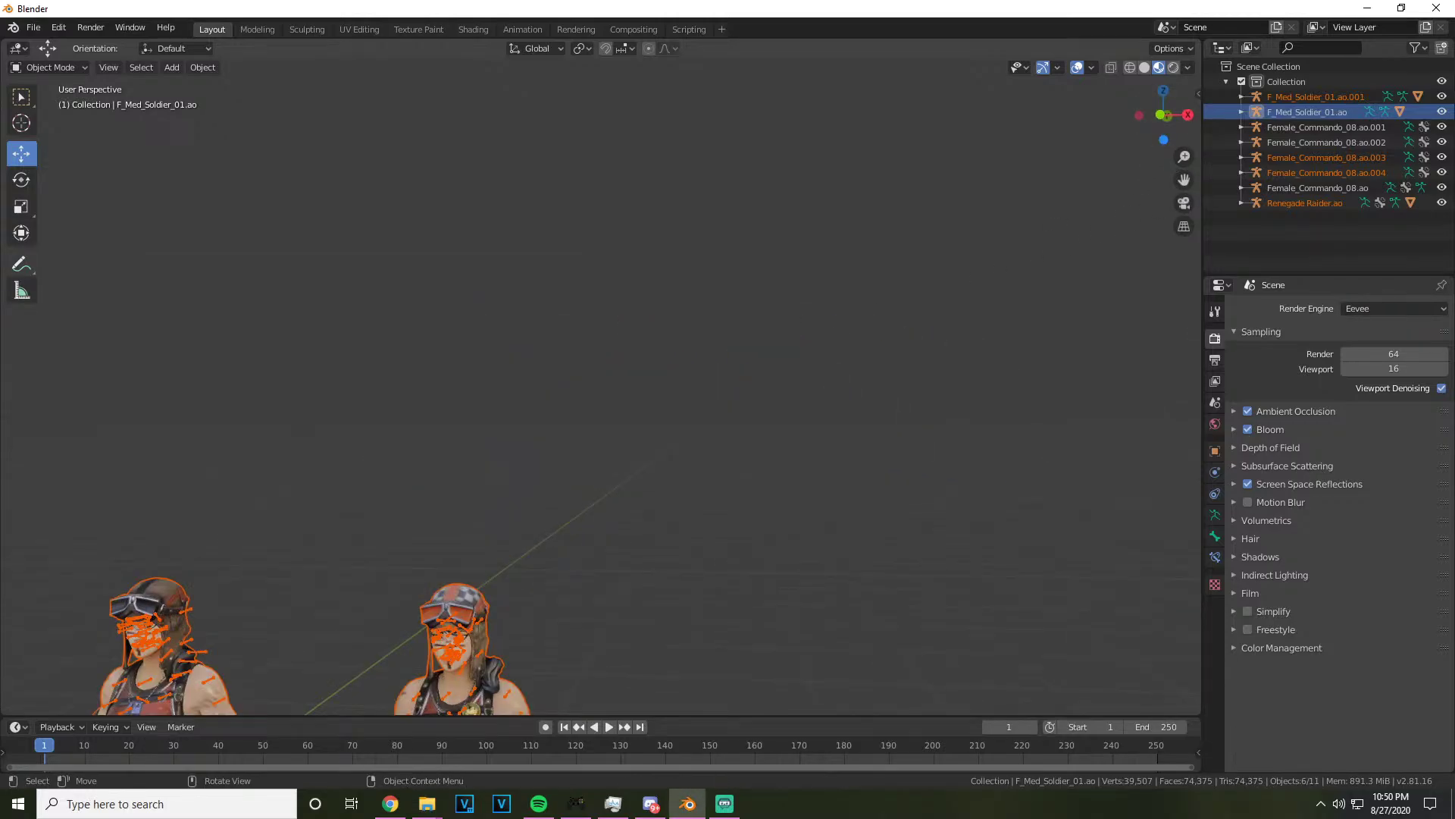
scroll(791, 347, "down", 2)
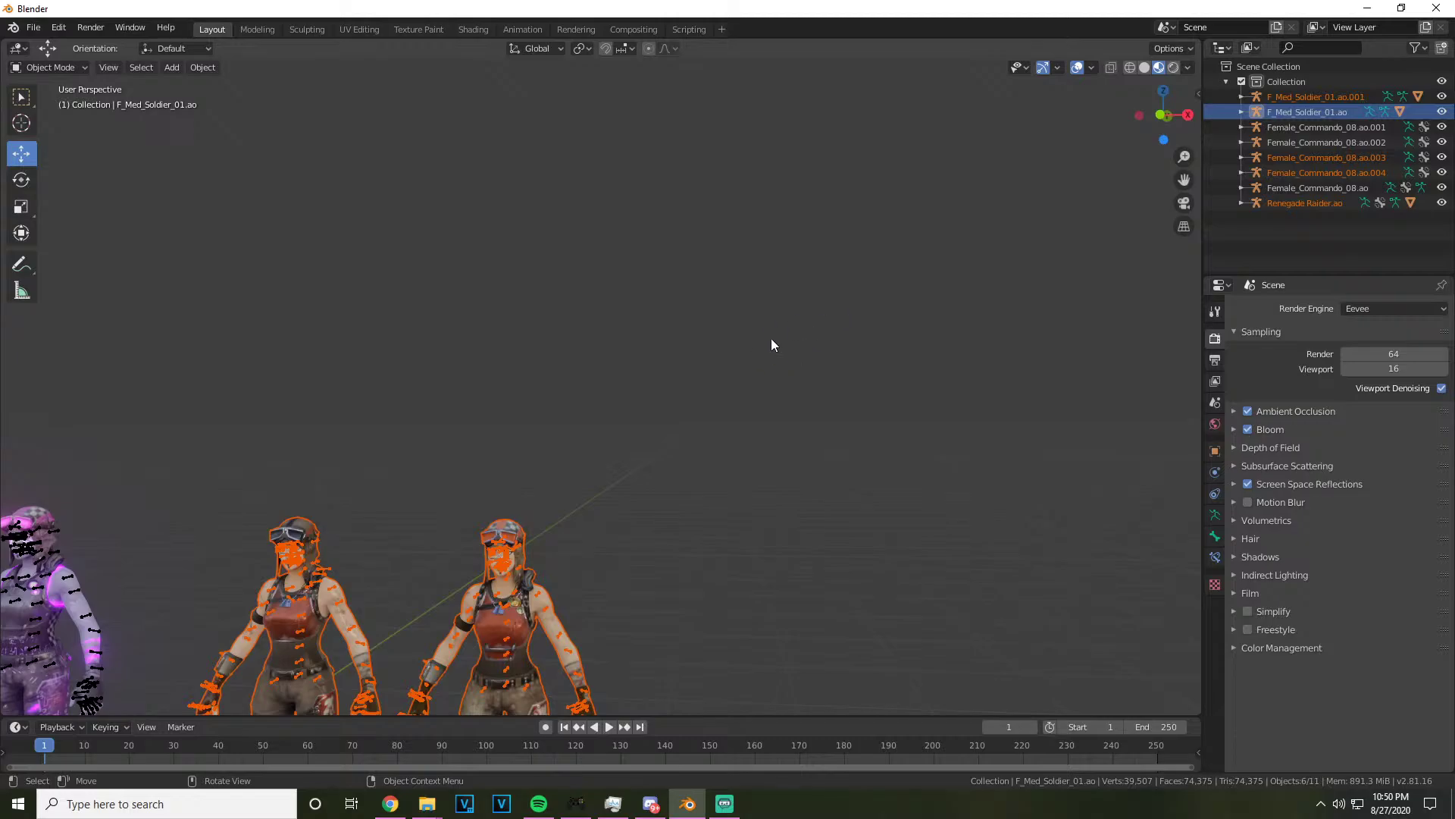
left_click_drag(1183, 180, 1190, 114)
scroll(1106, 303, "up", 3)
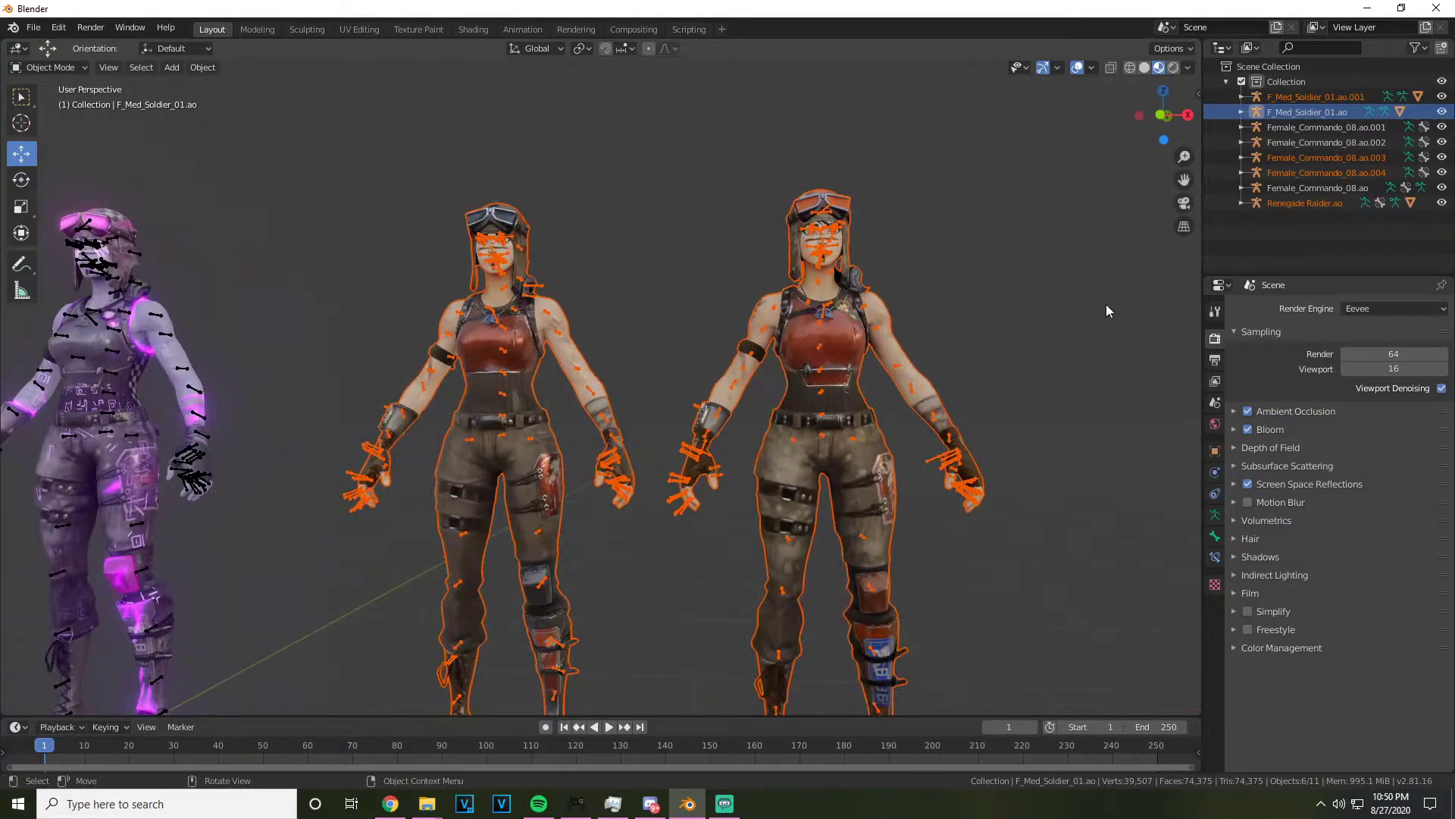
left_click_drag(776, 317, 778, 296)
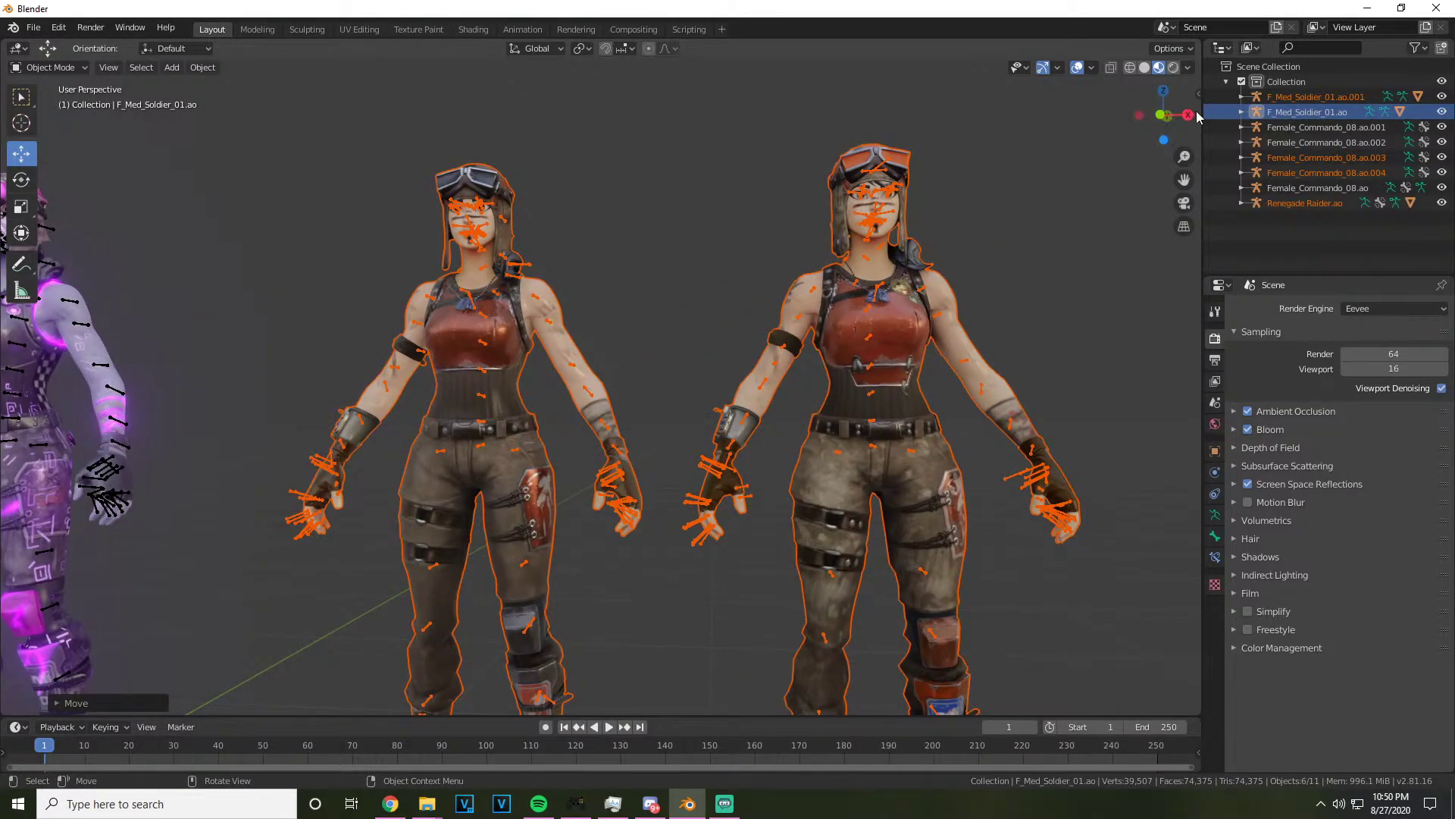
left_click_drag(1190, 115, 1175, 120)
left_click(804, 321)
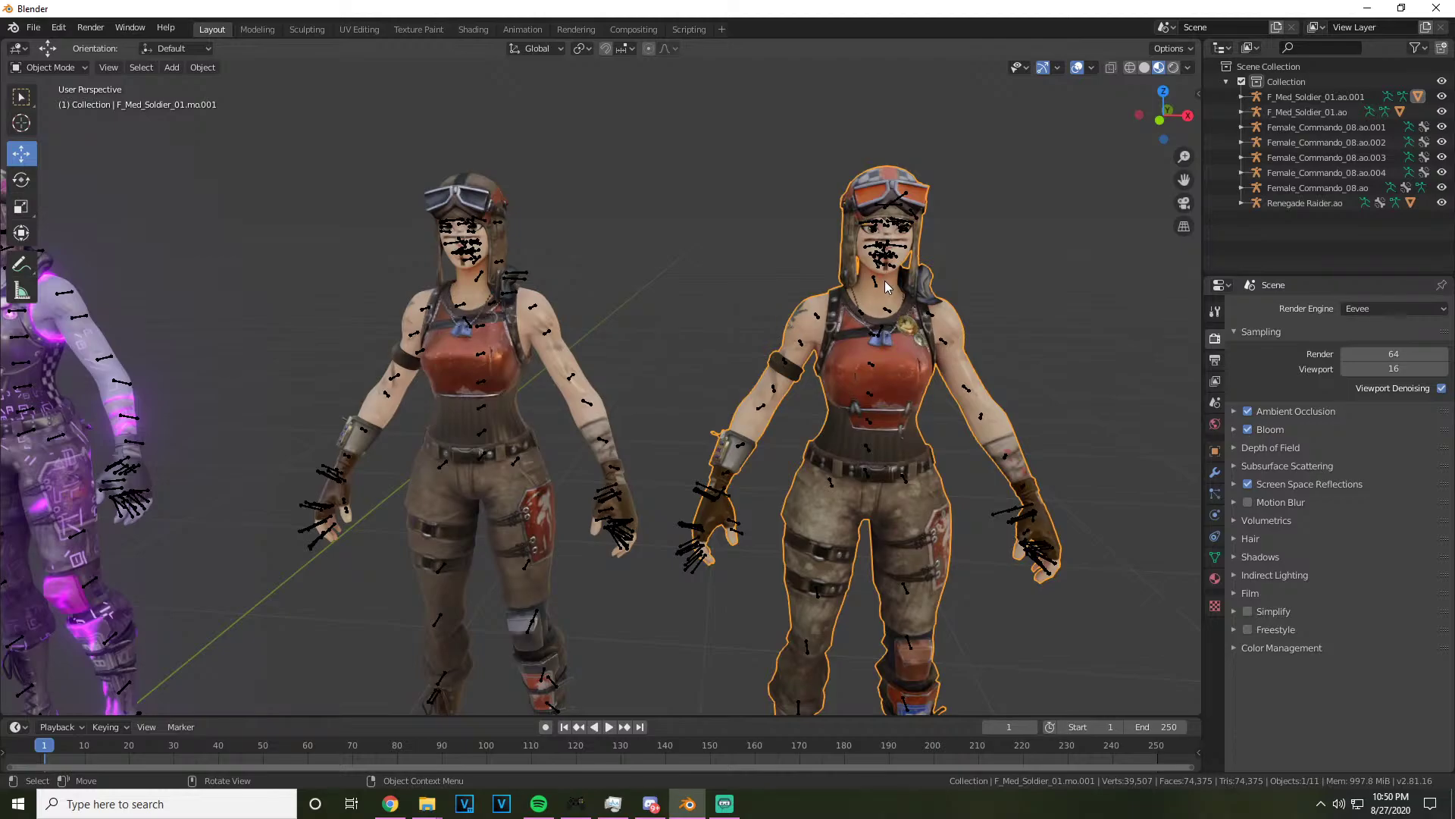
In the Shading workspace, lower the Roughness of the striped-helmet Renegade Raider's Hat material to 0.155, and return to the Layout workspace
scroll(886, 286, "up", 2)
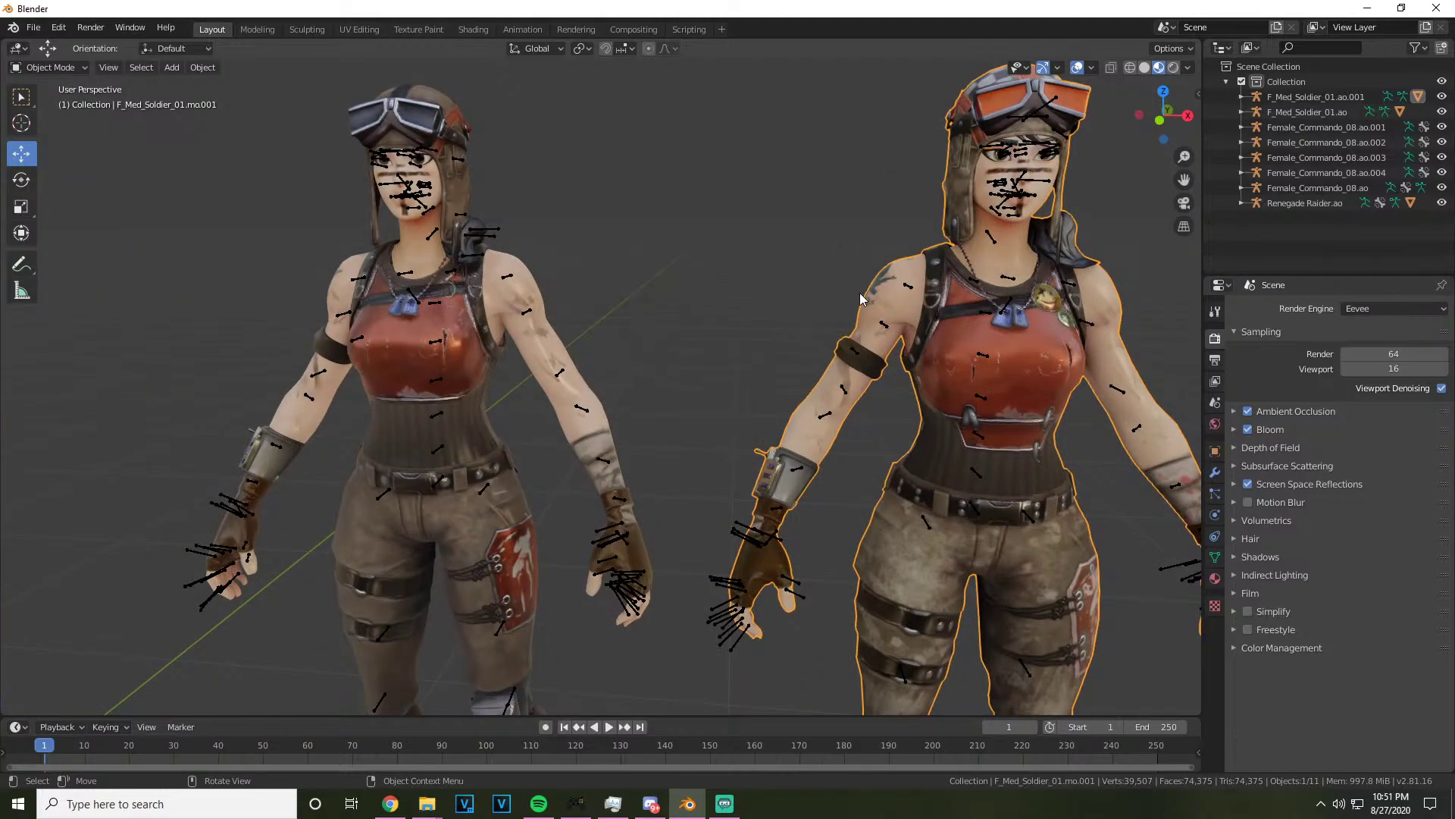
left_click_drag(1164, 114, 1160, 116)
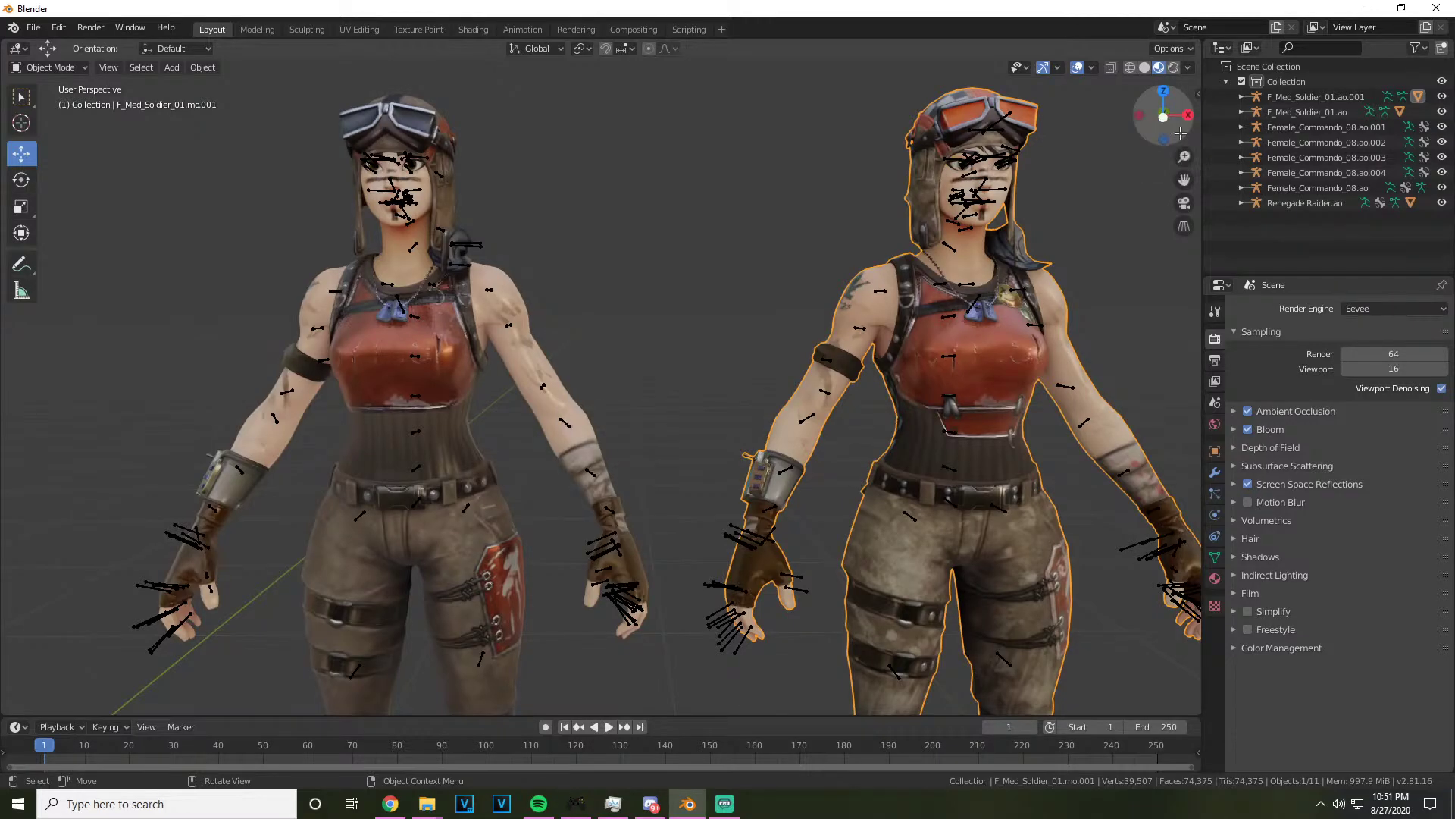
left_click_drag(1160, 116, 795, 193)
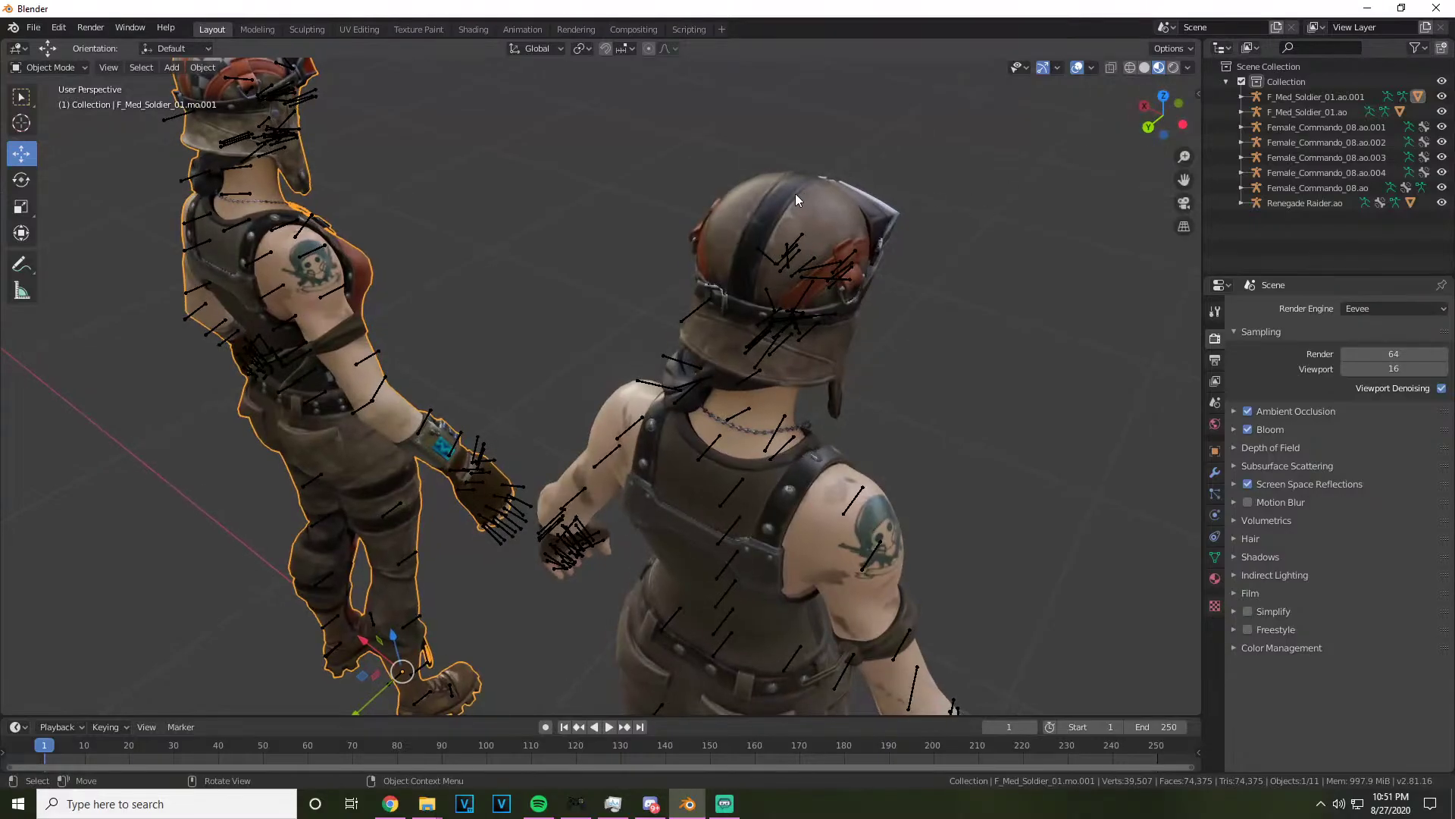
left_click(795, 192)
scroll(811, 167, "up", 1)
left_click(472, 29)
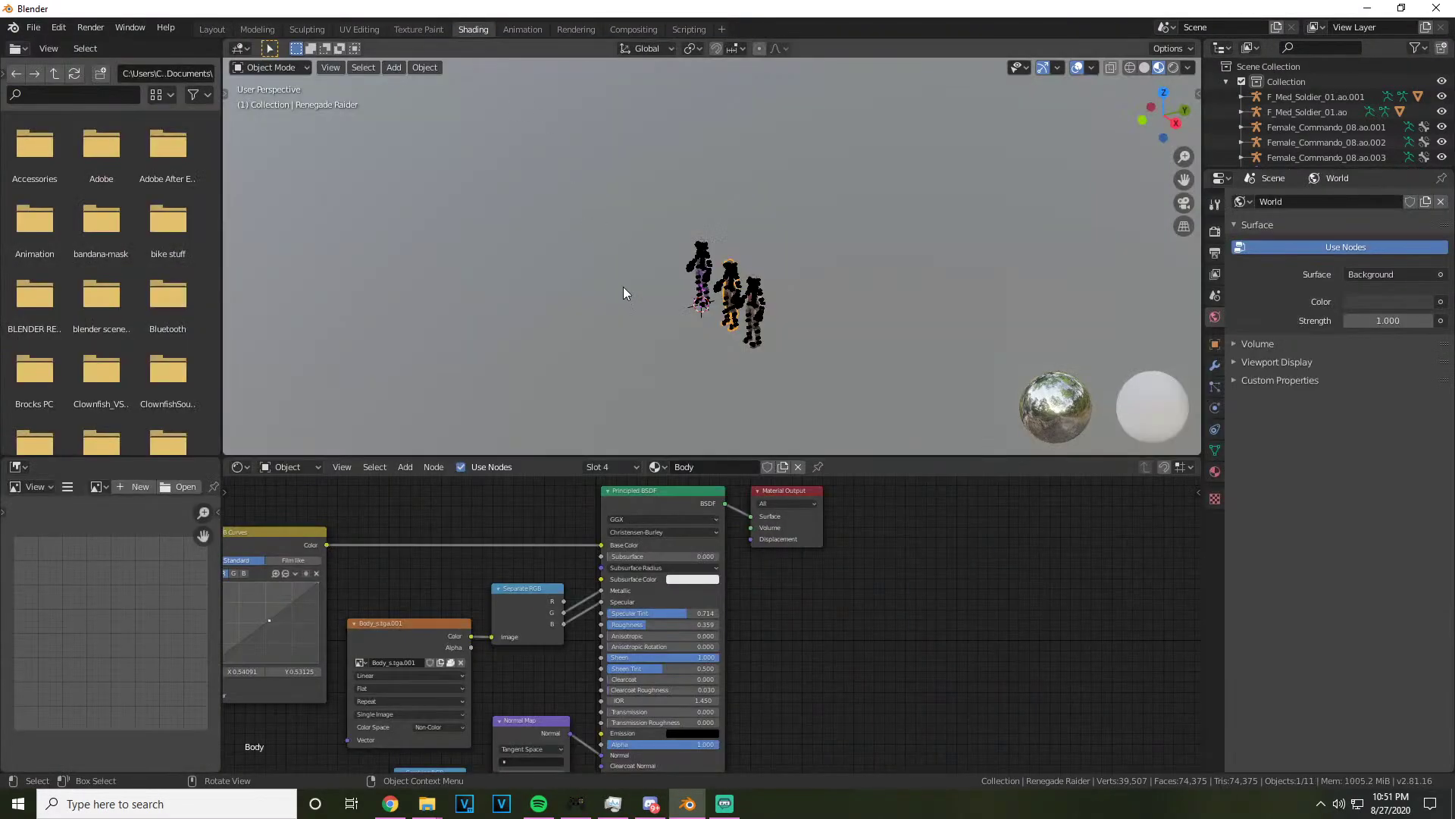
left_click(598, 466)
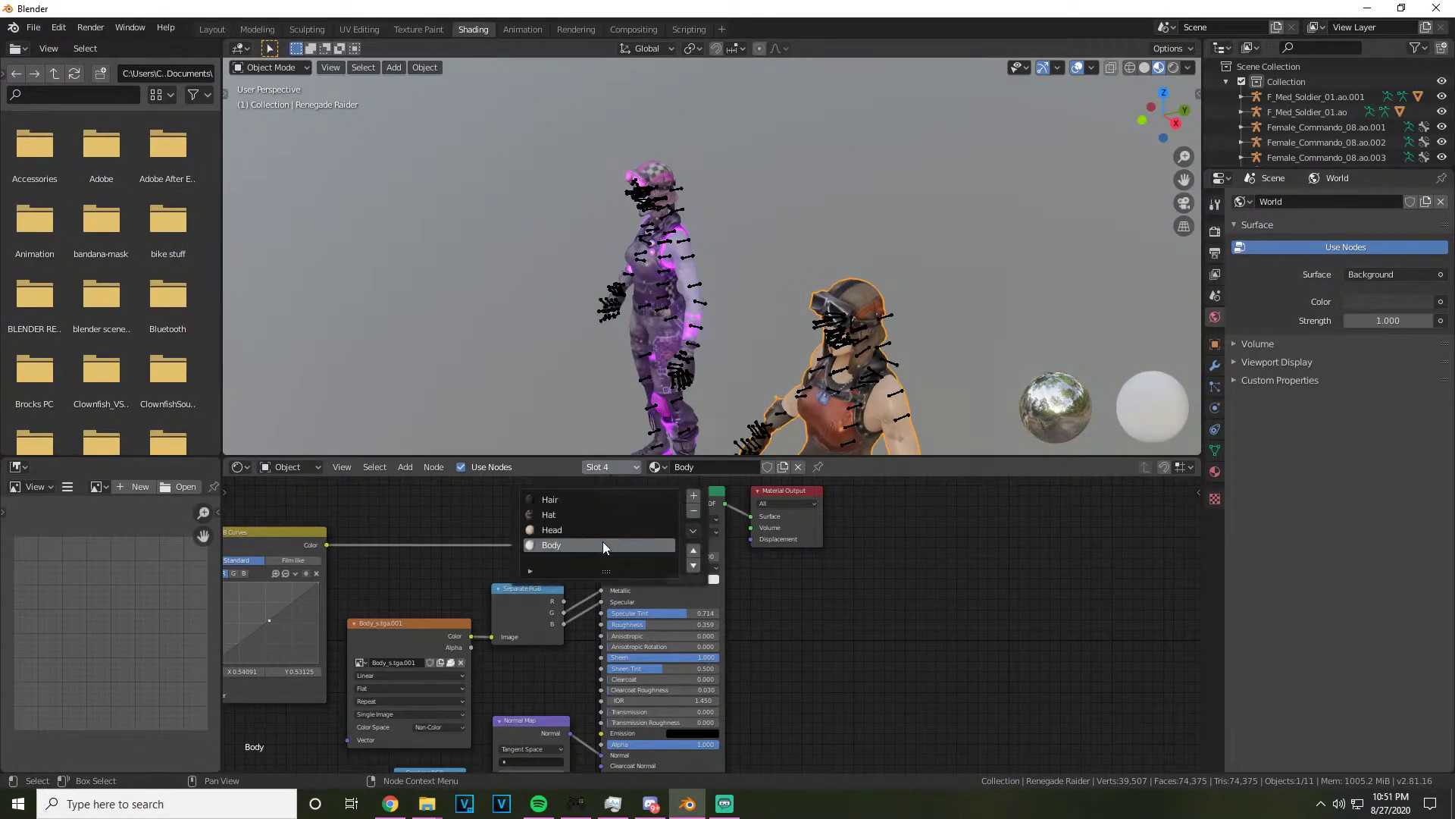
left_click(557, 515)
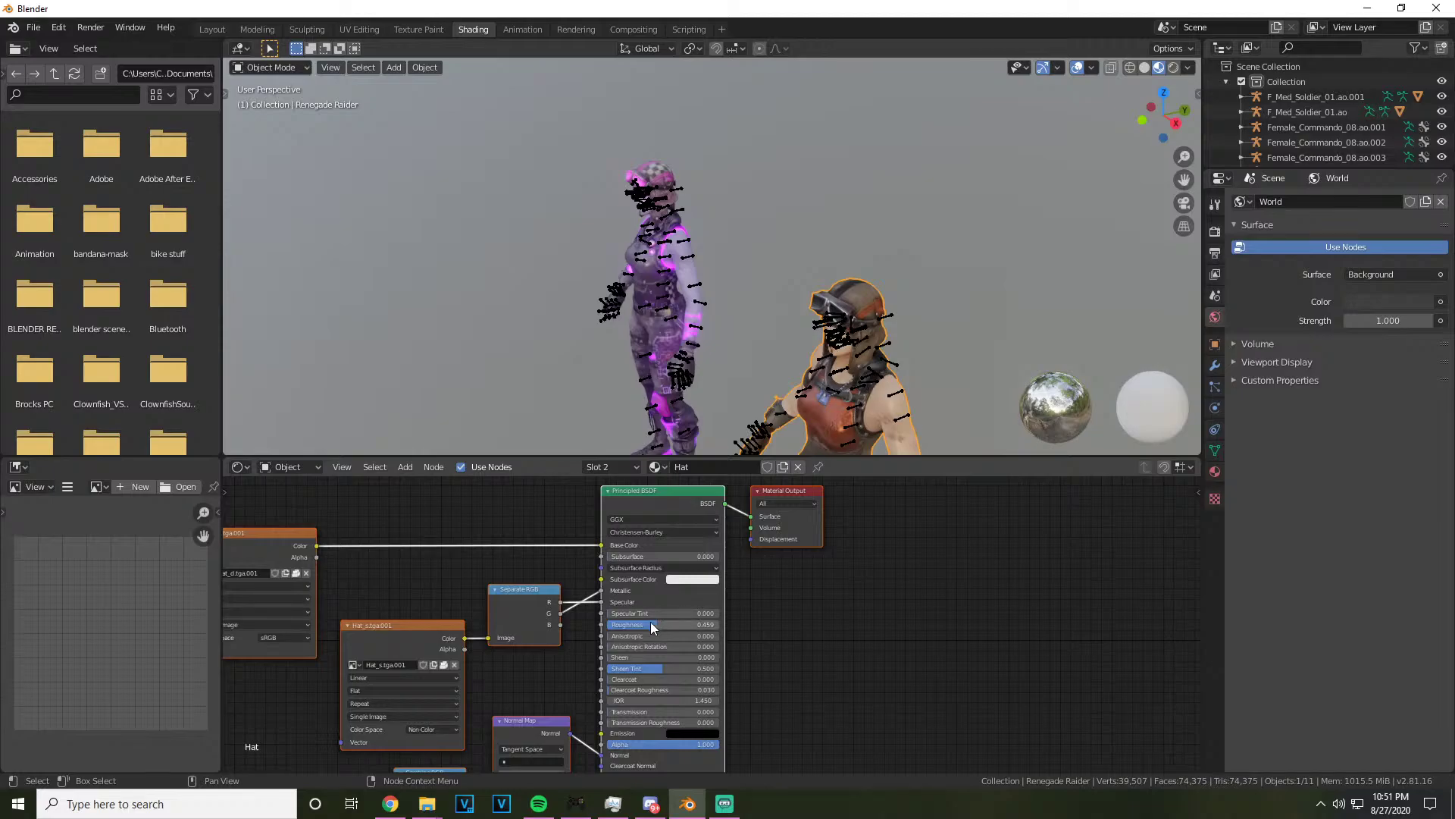
left_click_drag(652, 626, 625, 626)
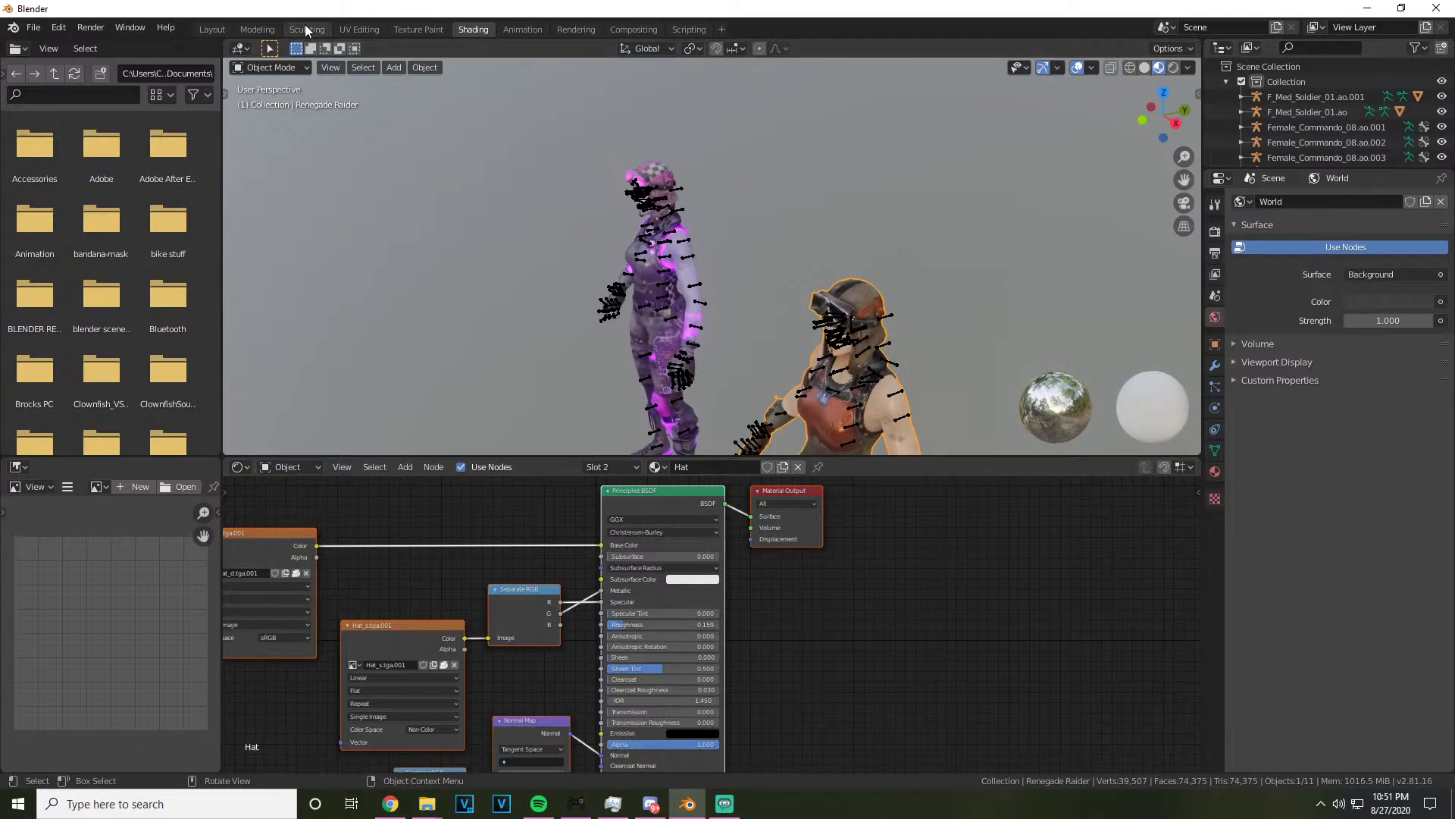
left_click(212, 29)
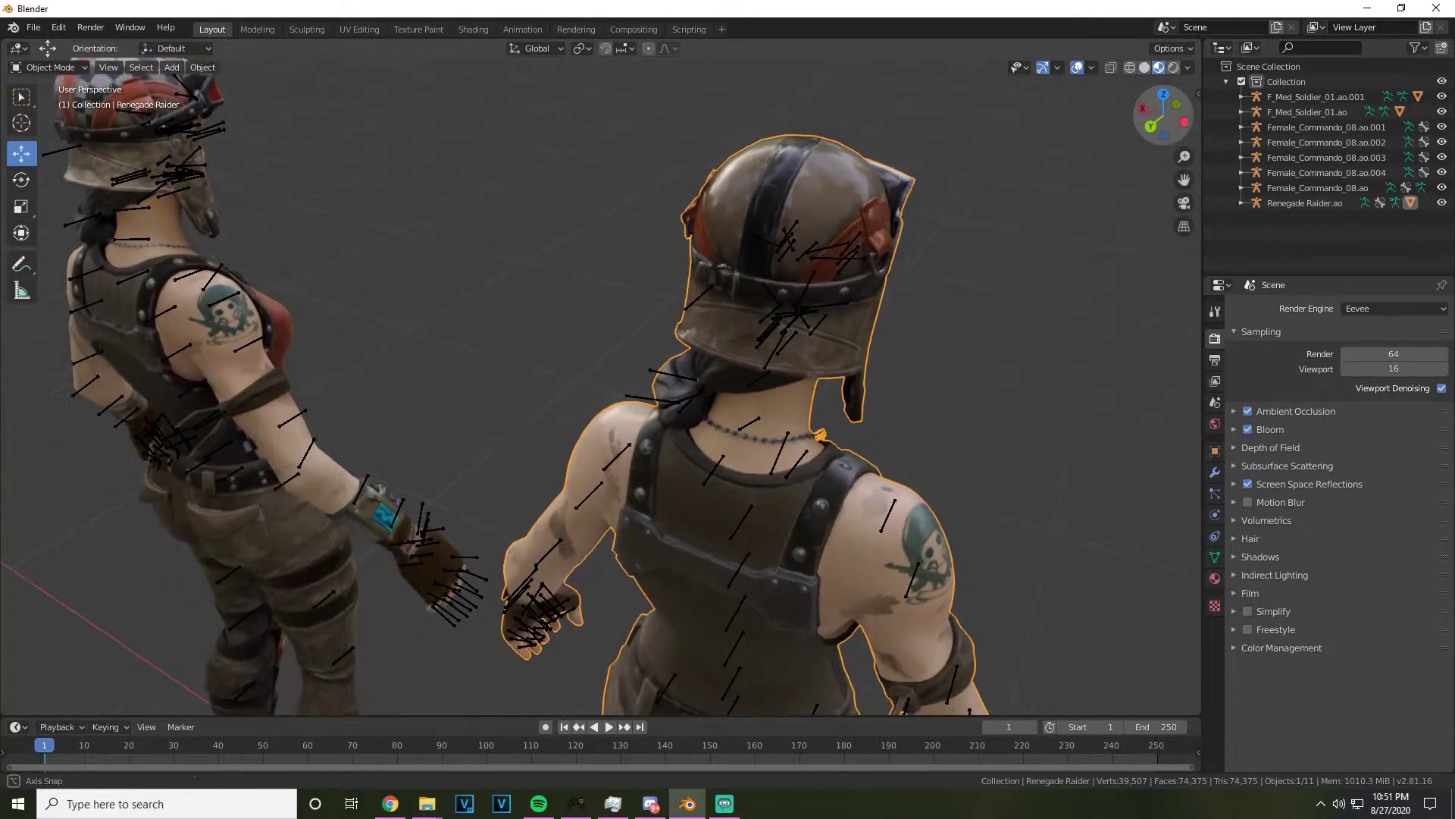
Box-select both brown Renegade Raider variants with their armatures and delete them, keeping only the purple glowing character
left_click_drag(832, 221, 832, 222)
scroll(536, 265, "down", 4)
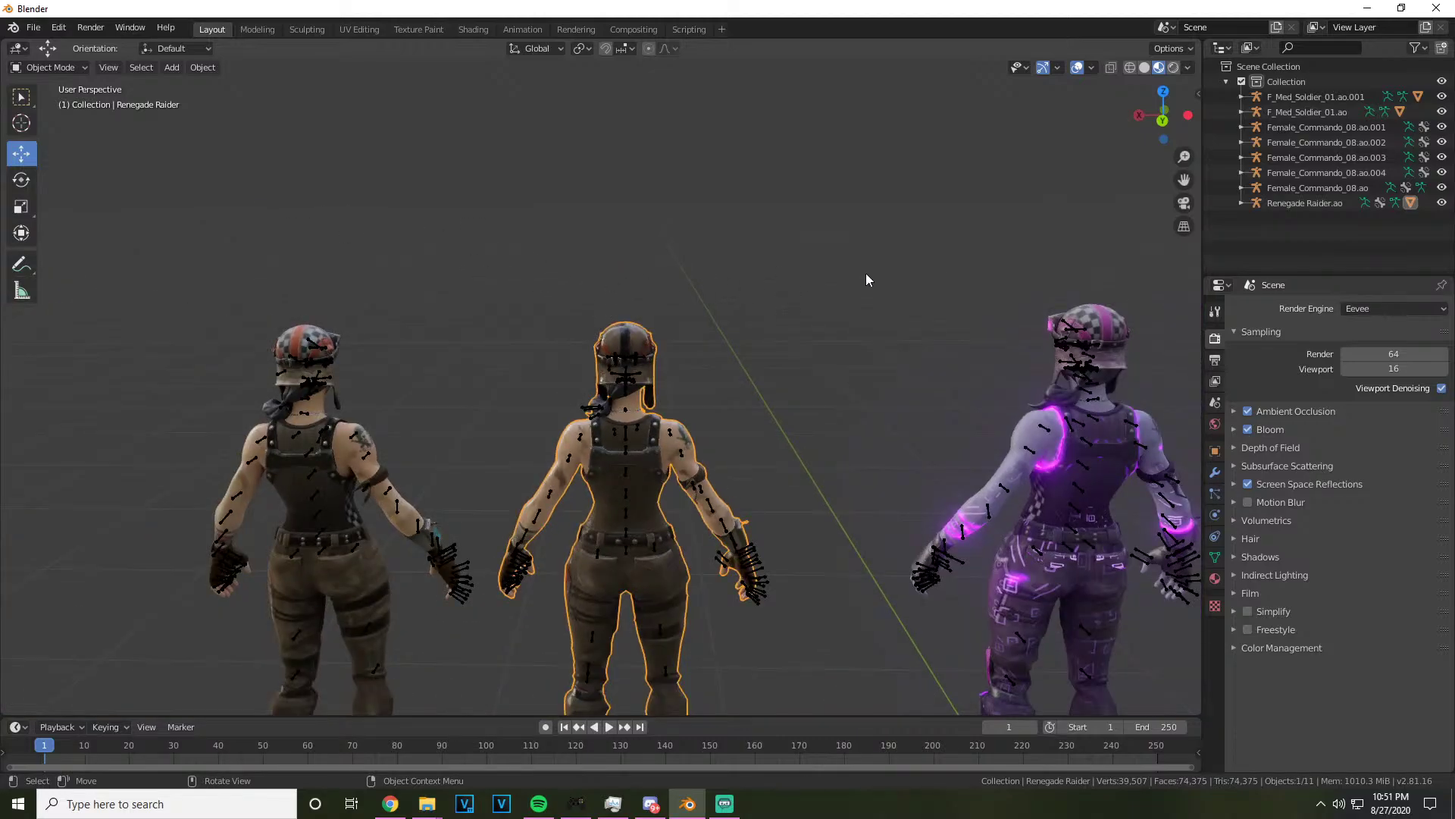
left_click_drag(1163, 114, 1153, 116)
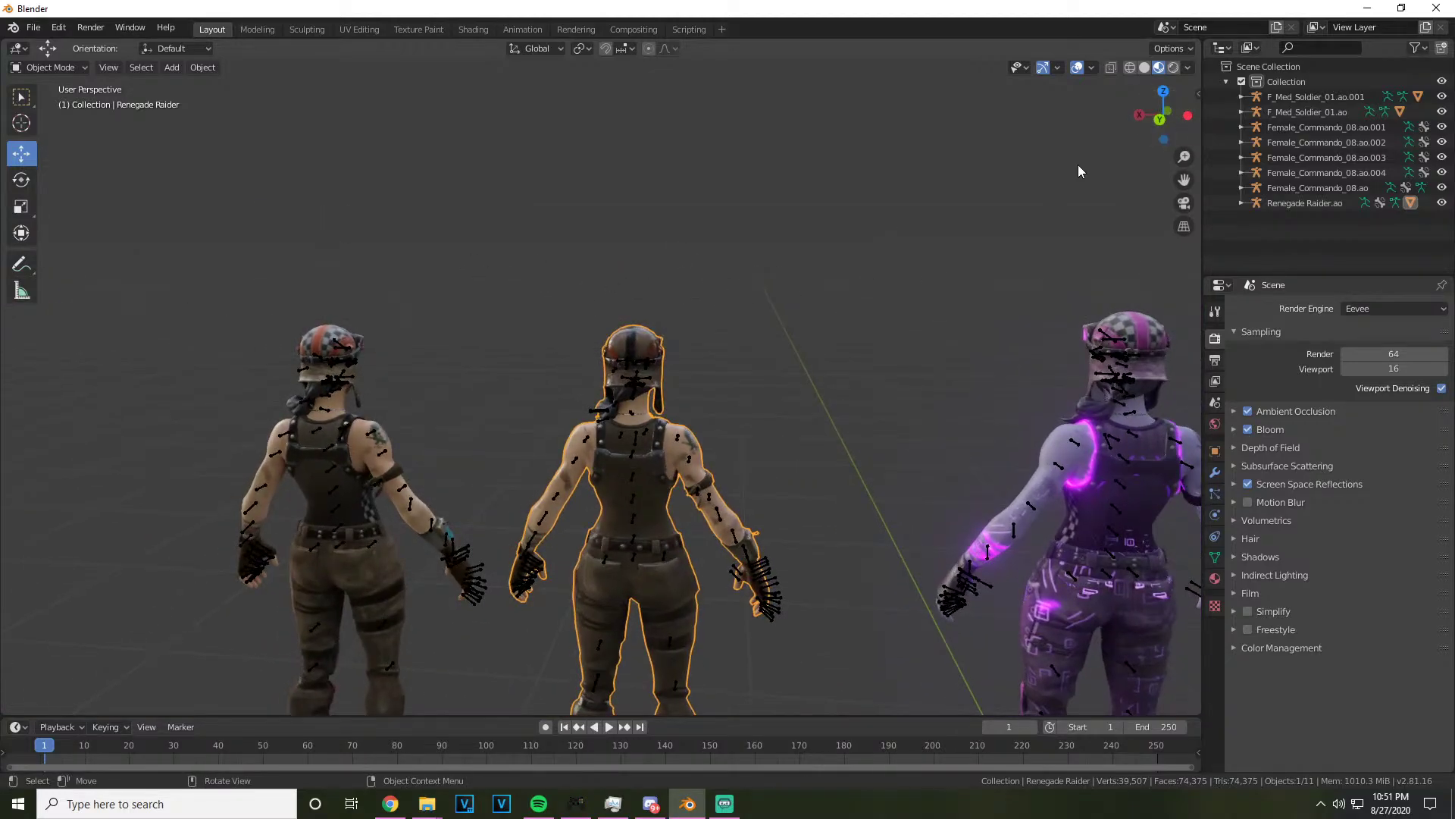
left_click(21, 96)
left_click_drag(244, 283, 644, 498)
key("Delete")
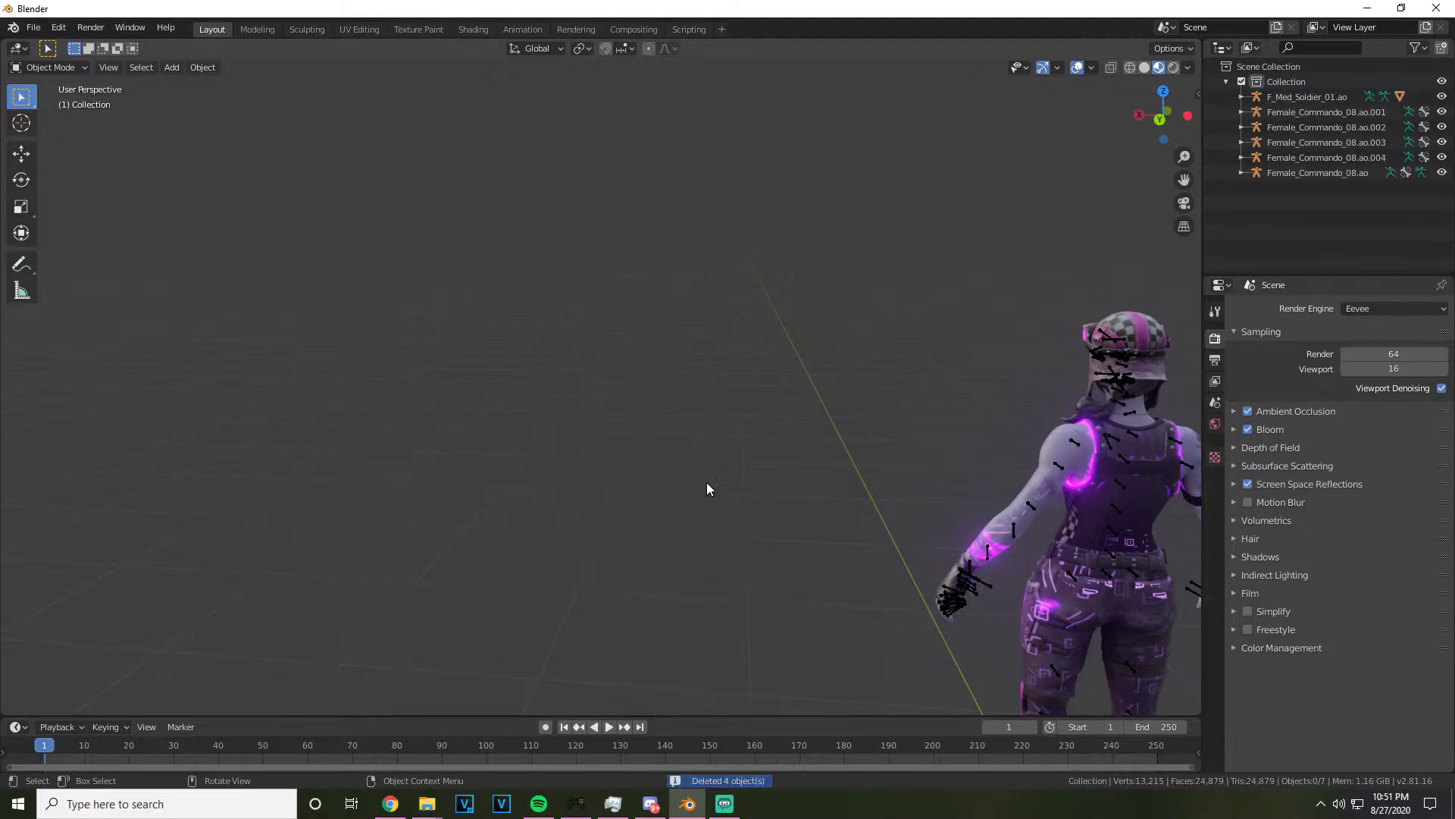
Select the purple character's armature F_Med_Soldier_01.ao and switch it to Pose Mode
left_click_drag(1182, 132, 1114, 134)
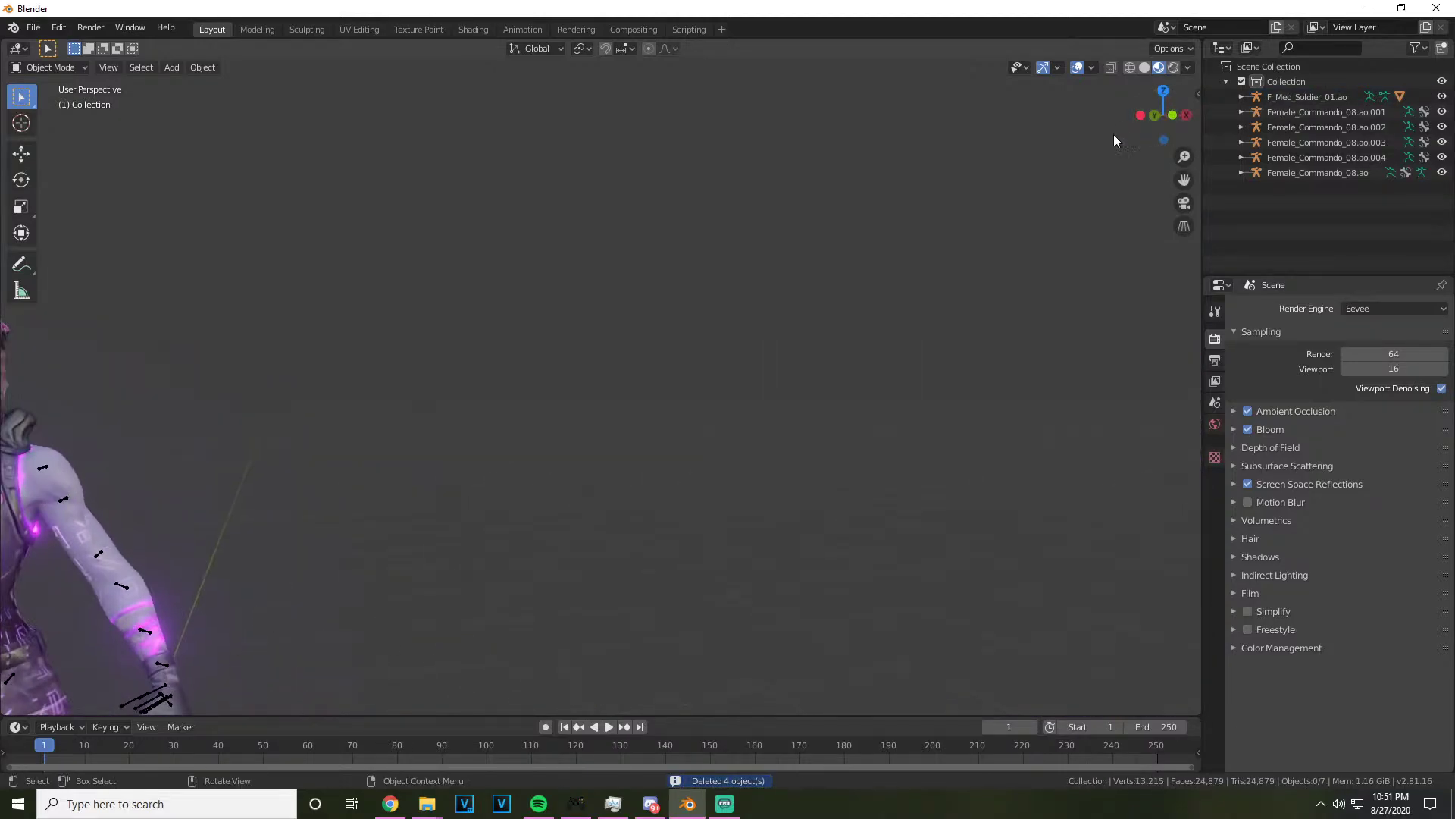
key("Home")
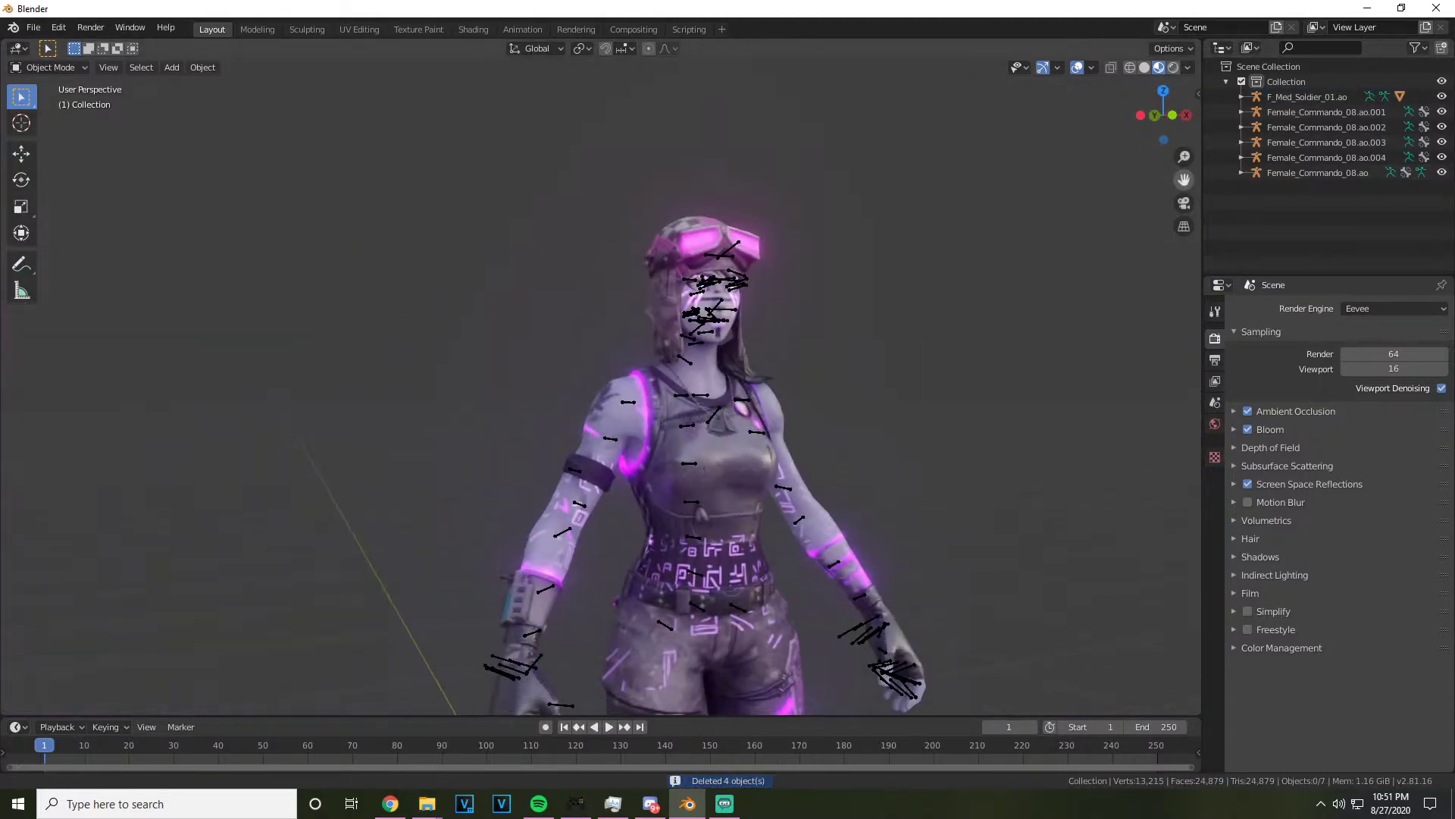
key("alt+Tab")
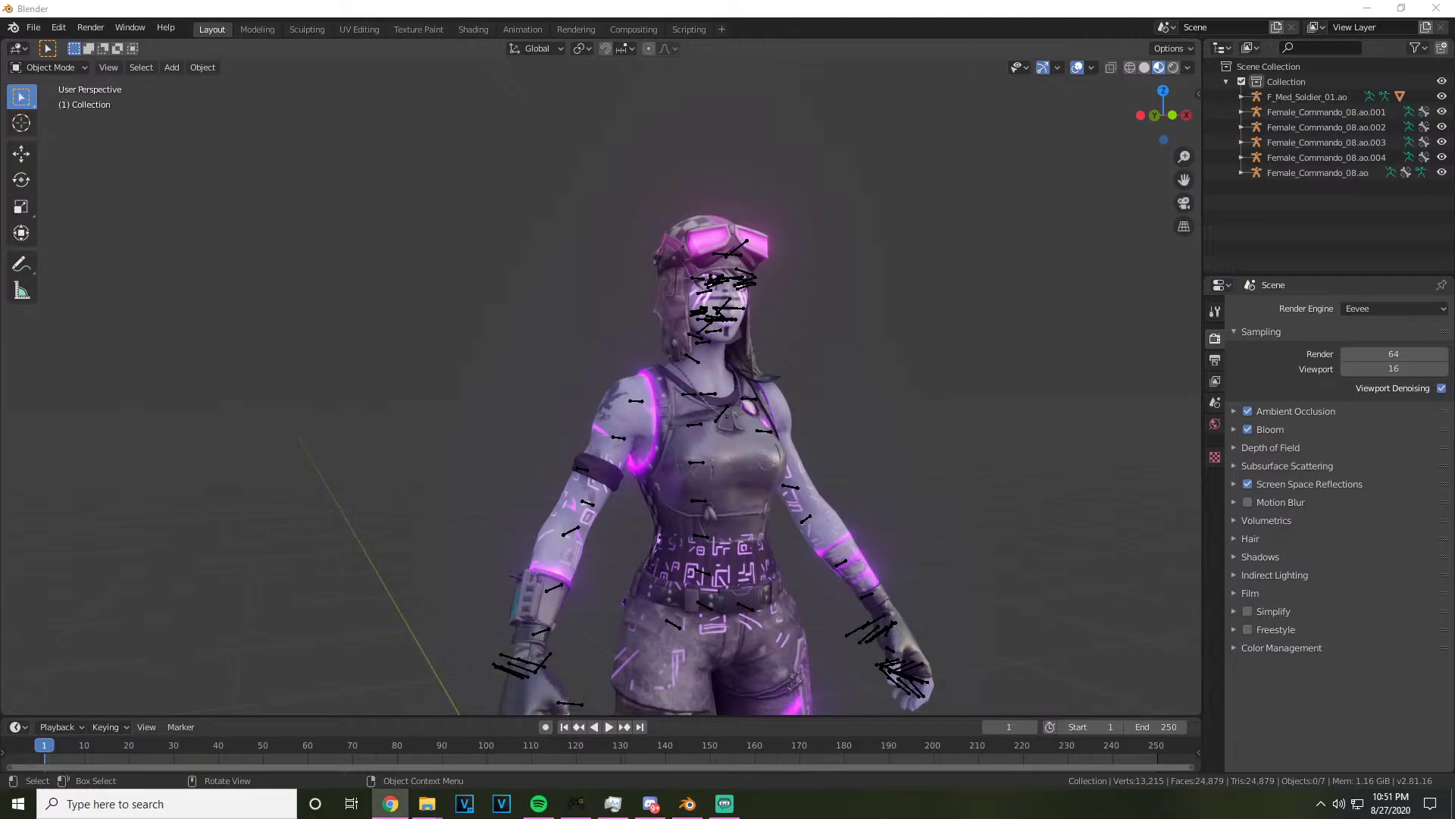
left_click(387, 489)
scroll(387, 489, "up", 3)
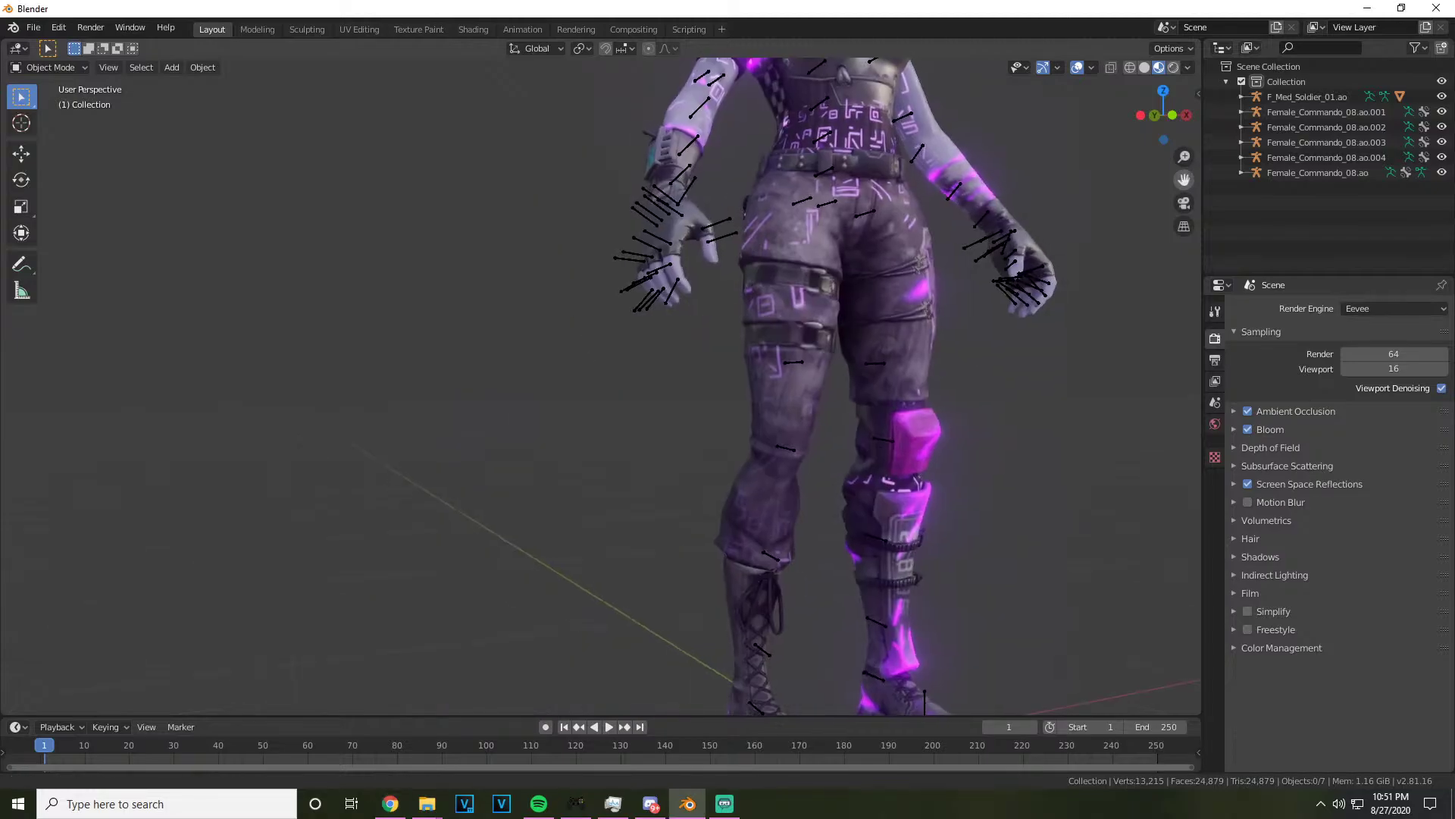
left_click_drag(1162, 115, 1175, 113)
left_click(647, 304)
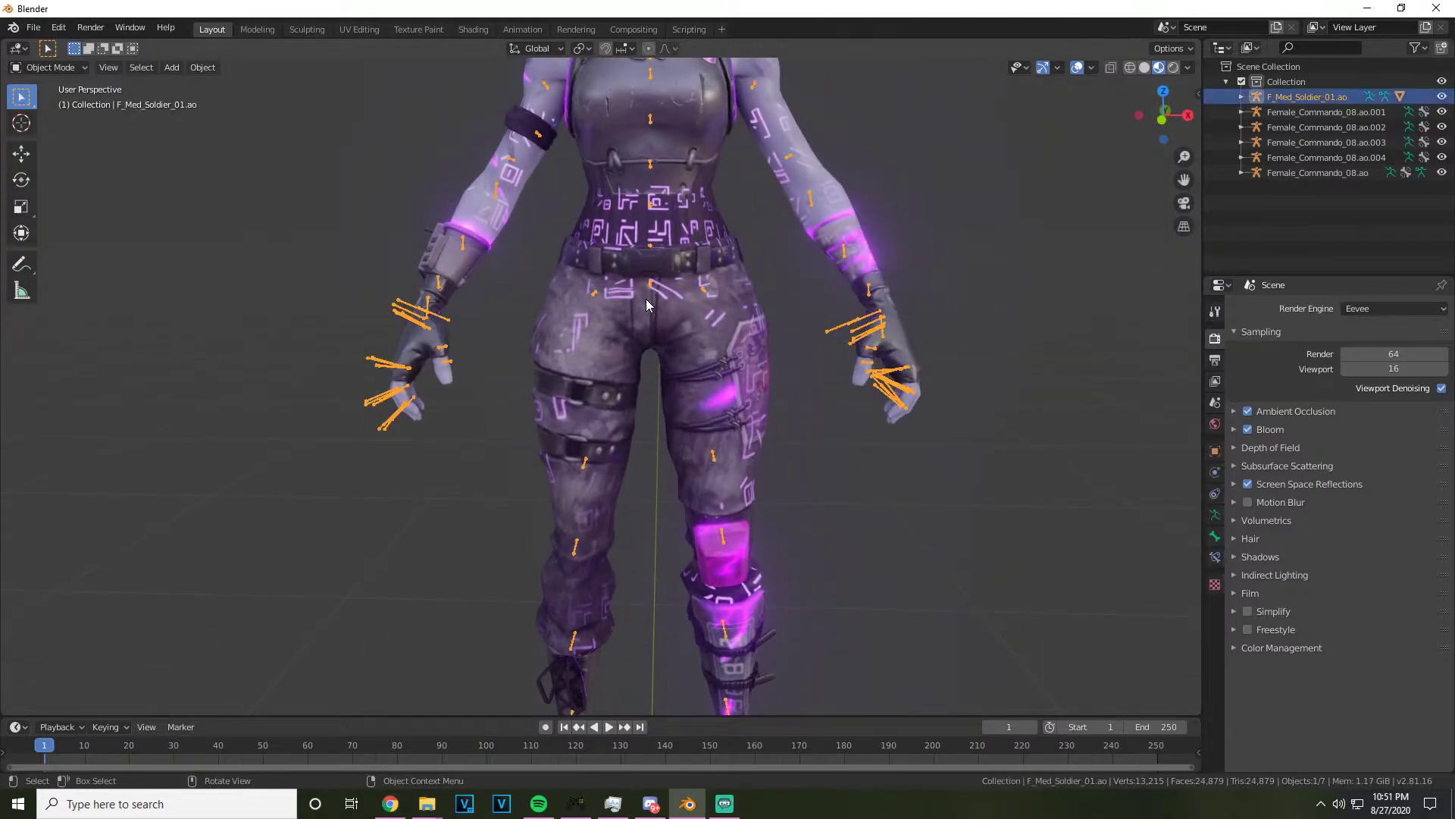
left_click(50, 67)
left_click(46, 115)
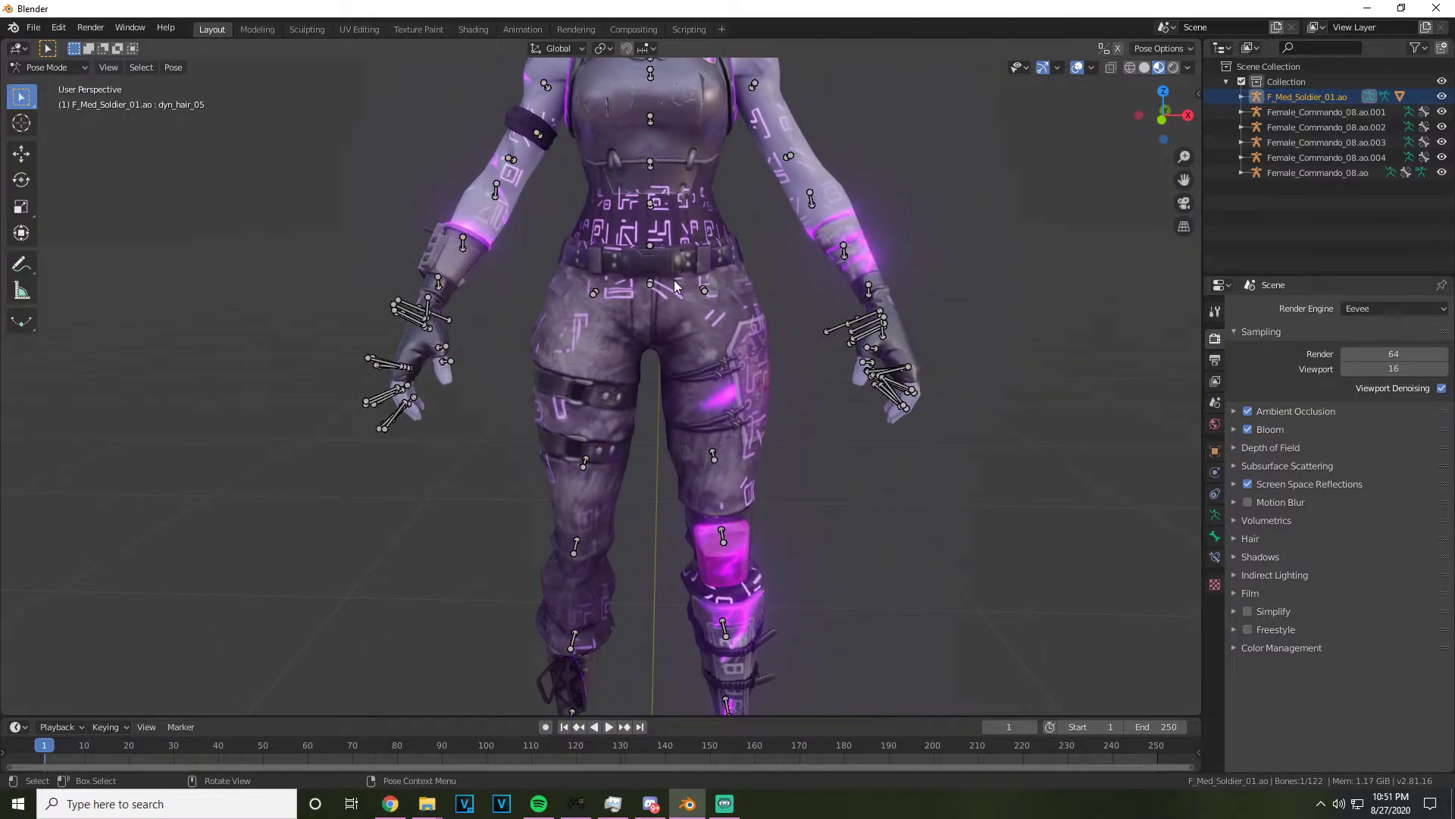
Switch the viewport to Solid shading and frame the character's head, torso and arms for posing
key("alt+Tab")
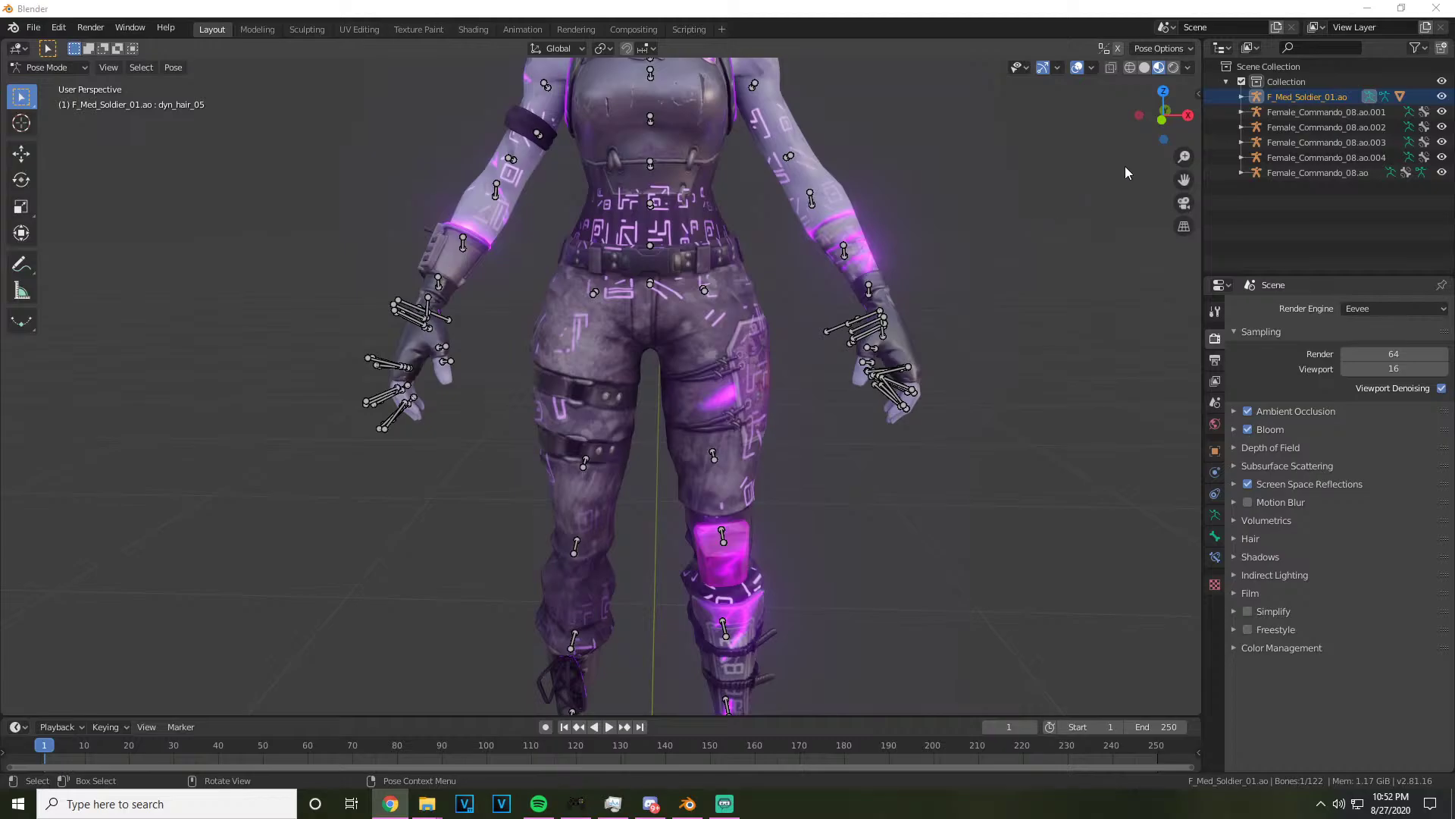
left_click_drag(1164, 113, 790, 112)
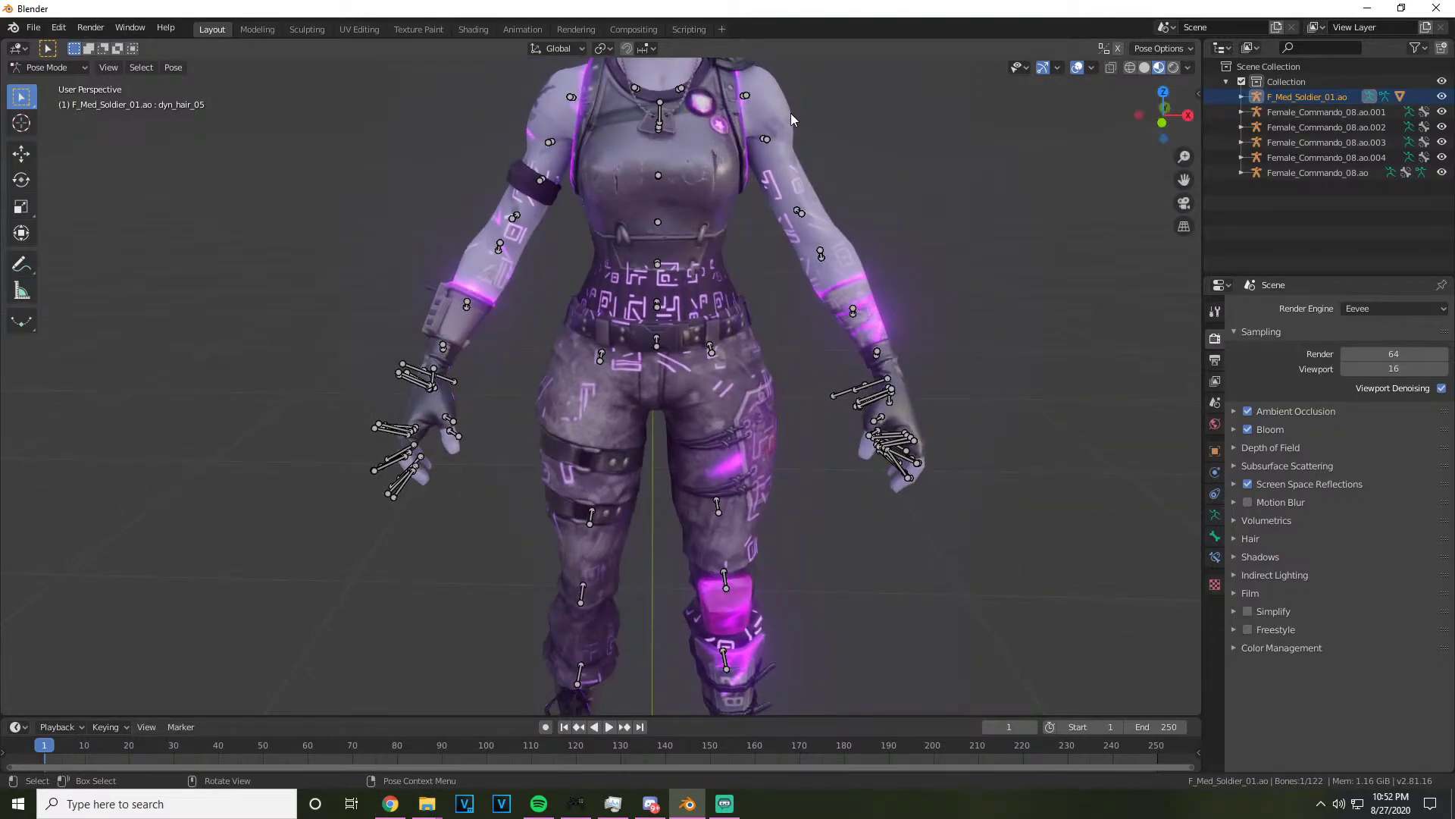
left_click(1144, 67)
left_click_drag(1184, 180, 1143, 423)
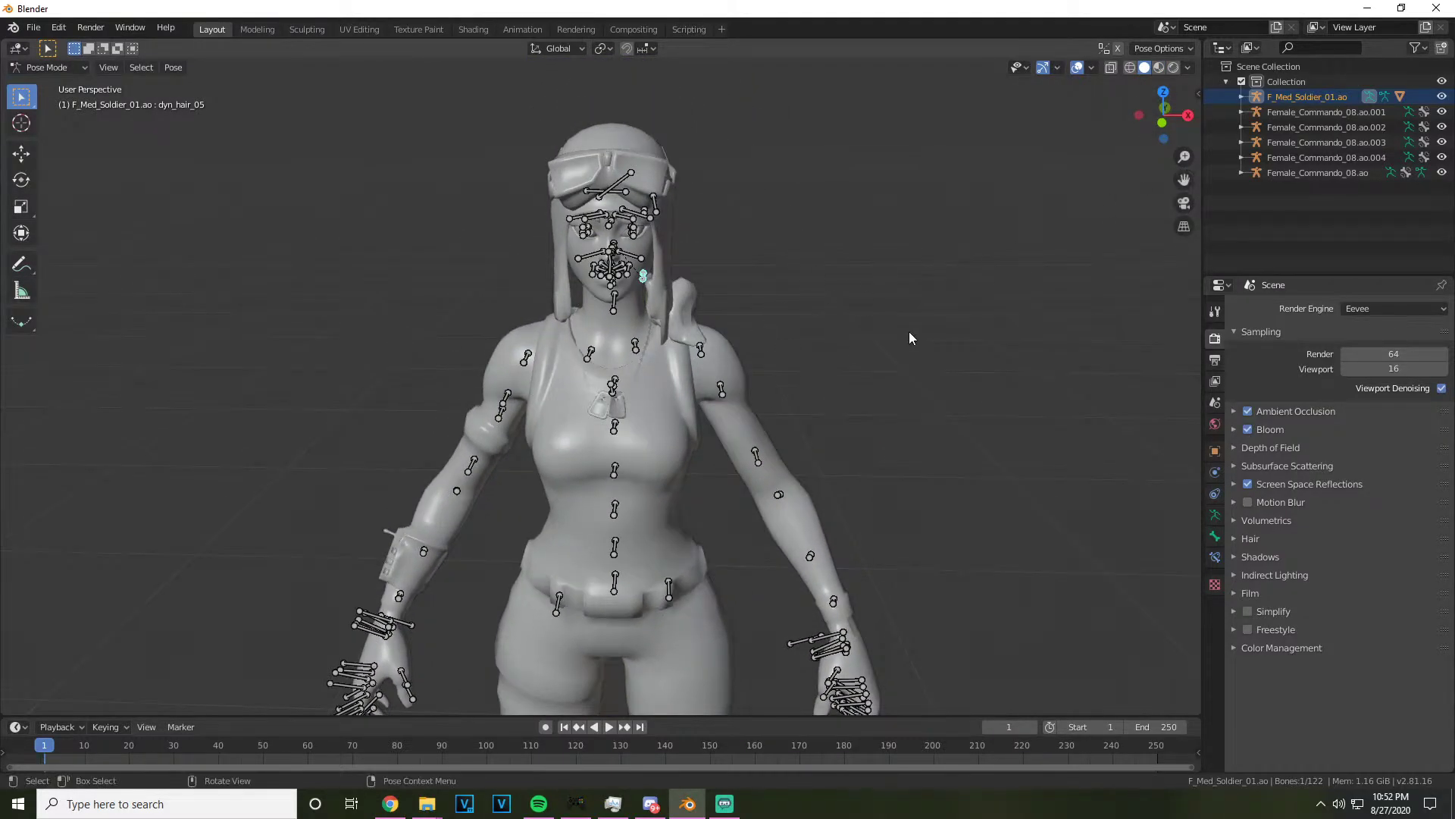
left_click_drag(1184, 180, 1208, 119)
left_click(390, 803)
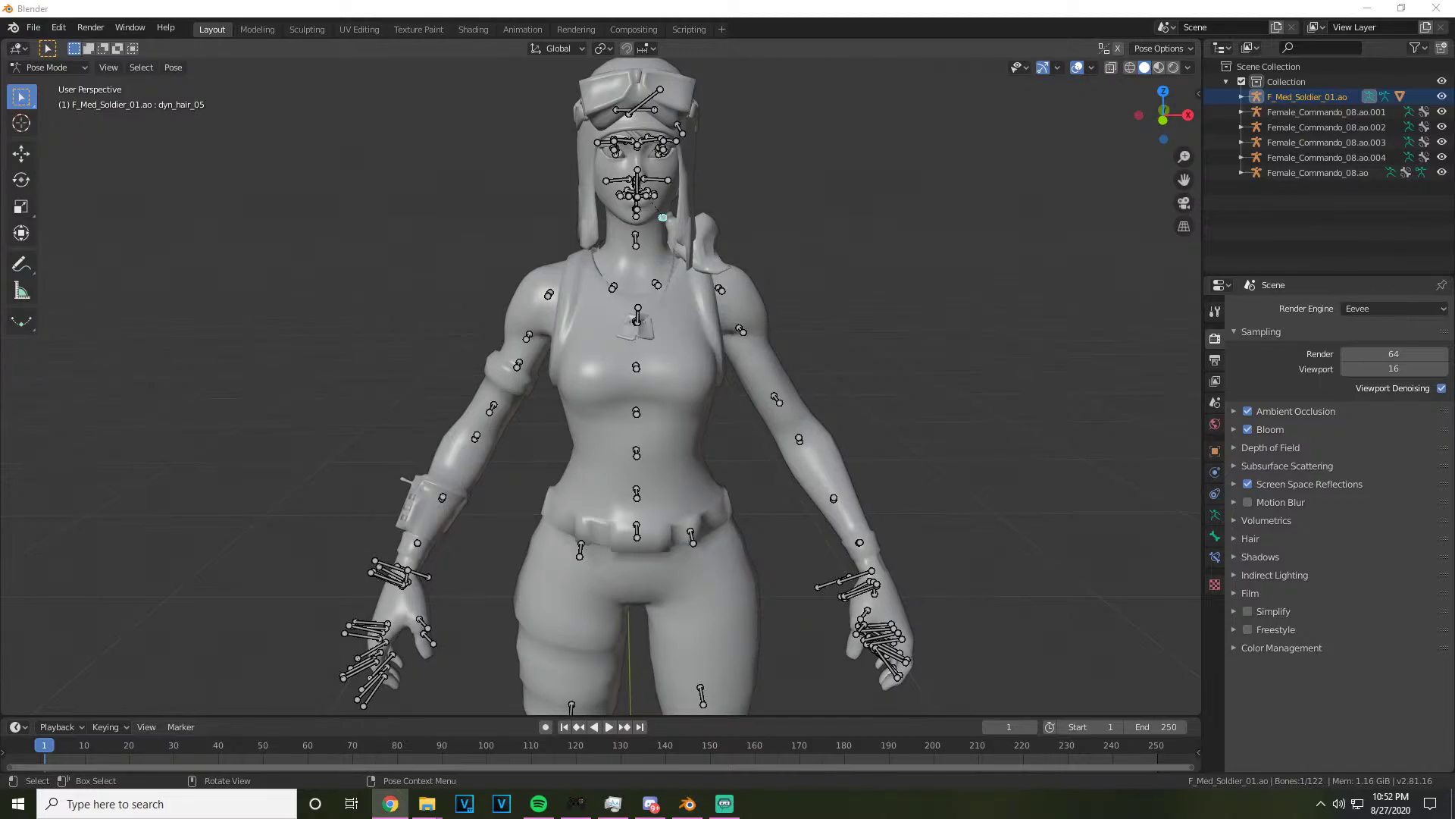
Select the pelvis bone, activate the Rotate tool and rotate the bone freely to turn the hips
left_click_drag(1163, 114, 740, 296)
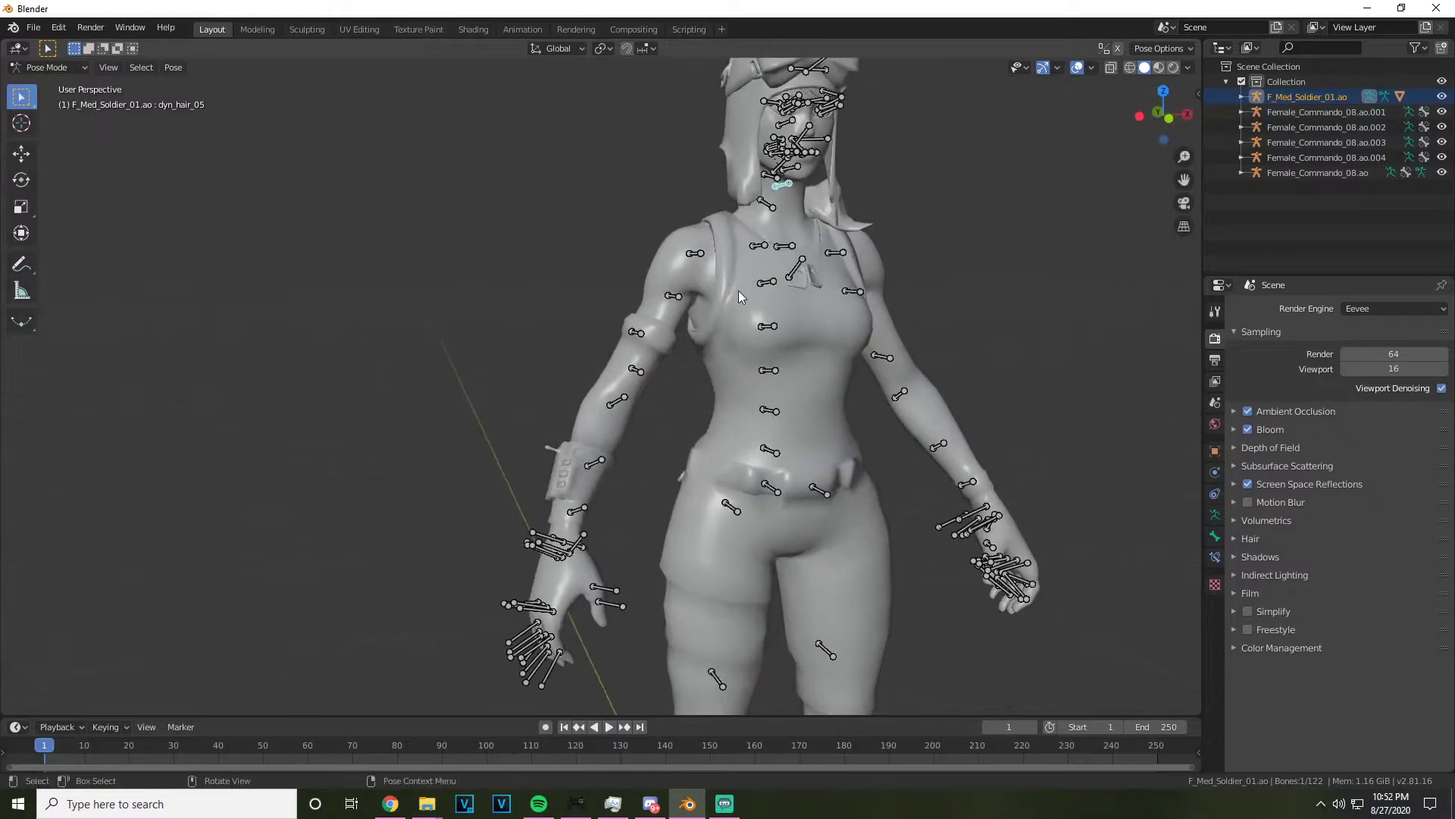
left_click(782, 423)
left_click(780, 494)
left_click(22, 179)
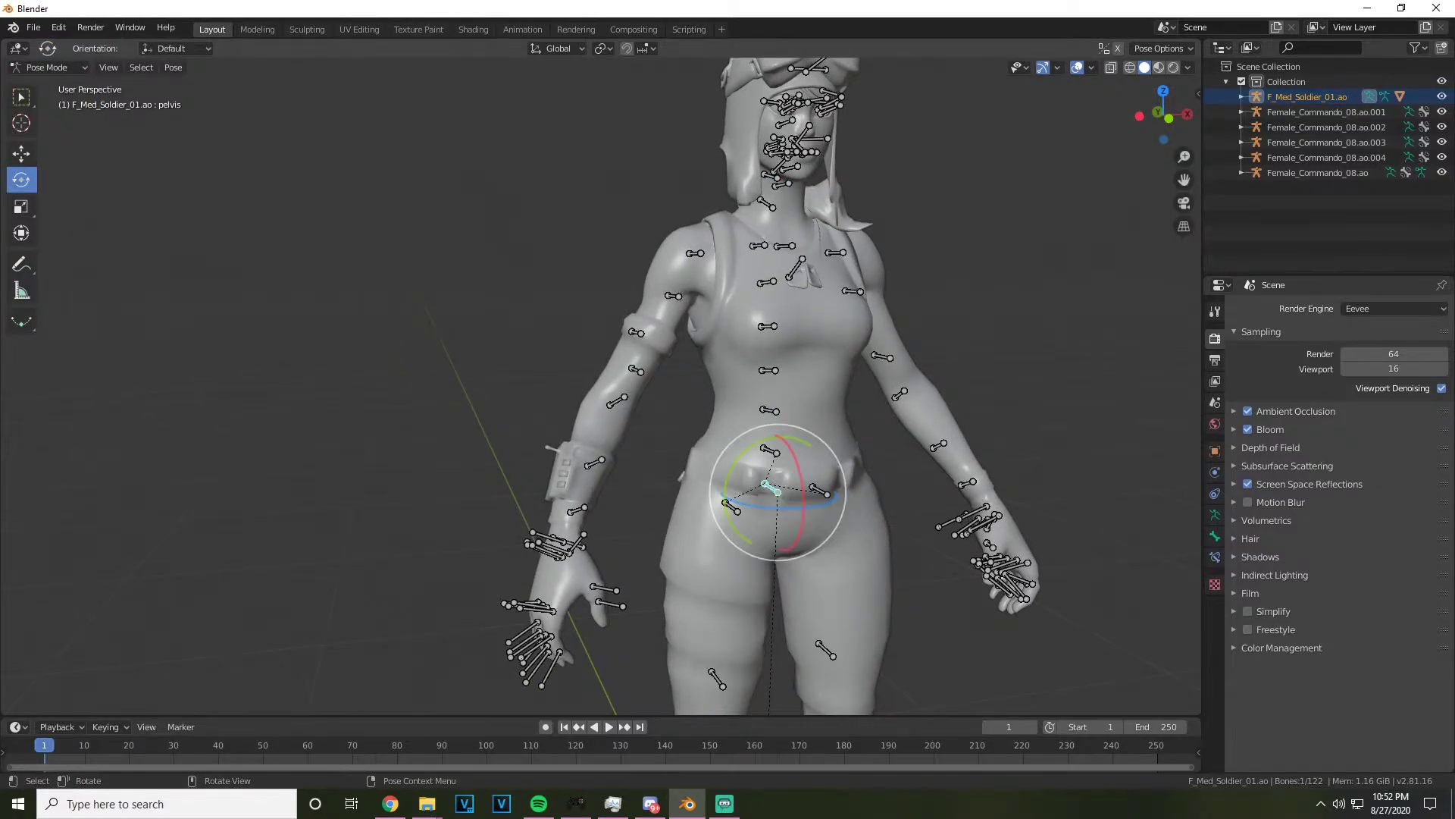
key("alt+Tab")
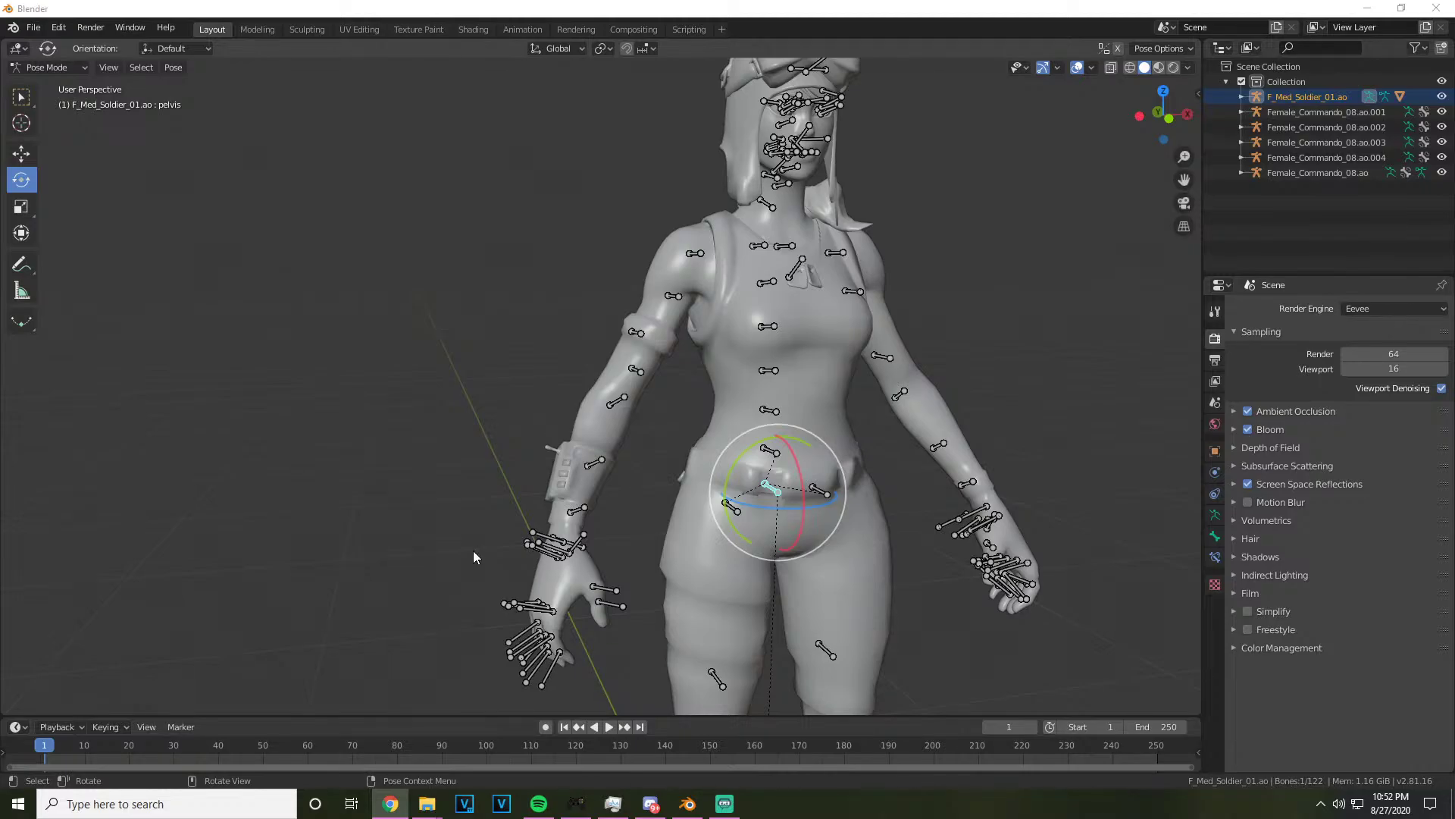
left_click_drag(773, 541, 833, 519)
Trackball-rotate the spine bones one by one from the waist up to spine_05 so the upper body twists against the hips
left_click(777, 453)
left_click(798, 412)
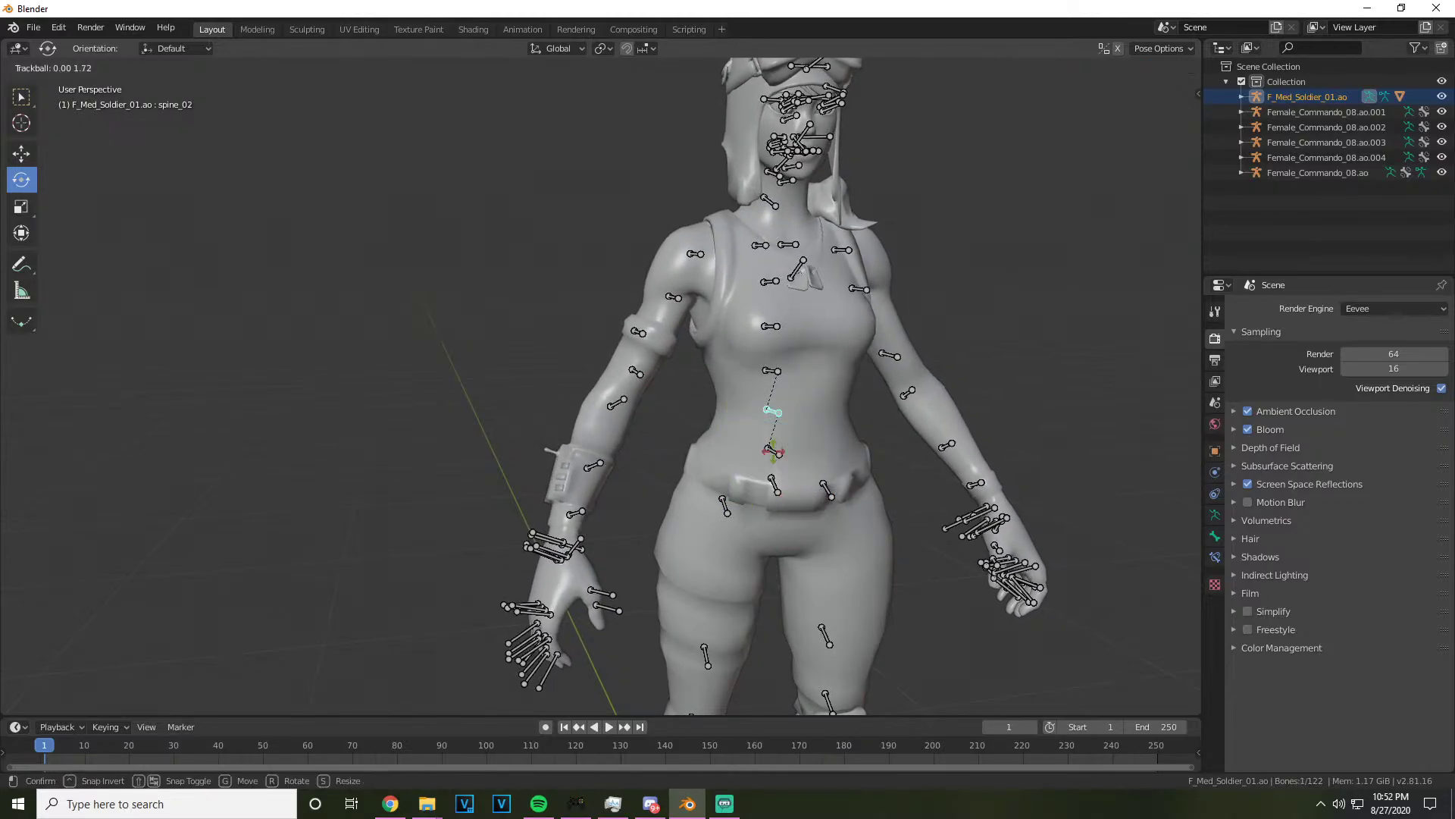
left_click(772, 412)
left_click_drag(773, 412, 843, 406)
left_click(772, 370)
left_click(769, 328)
key("ctrl+z")
key("ctrl+z")
key("ctrl+z")
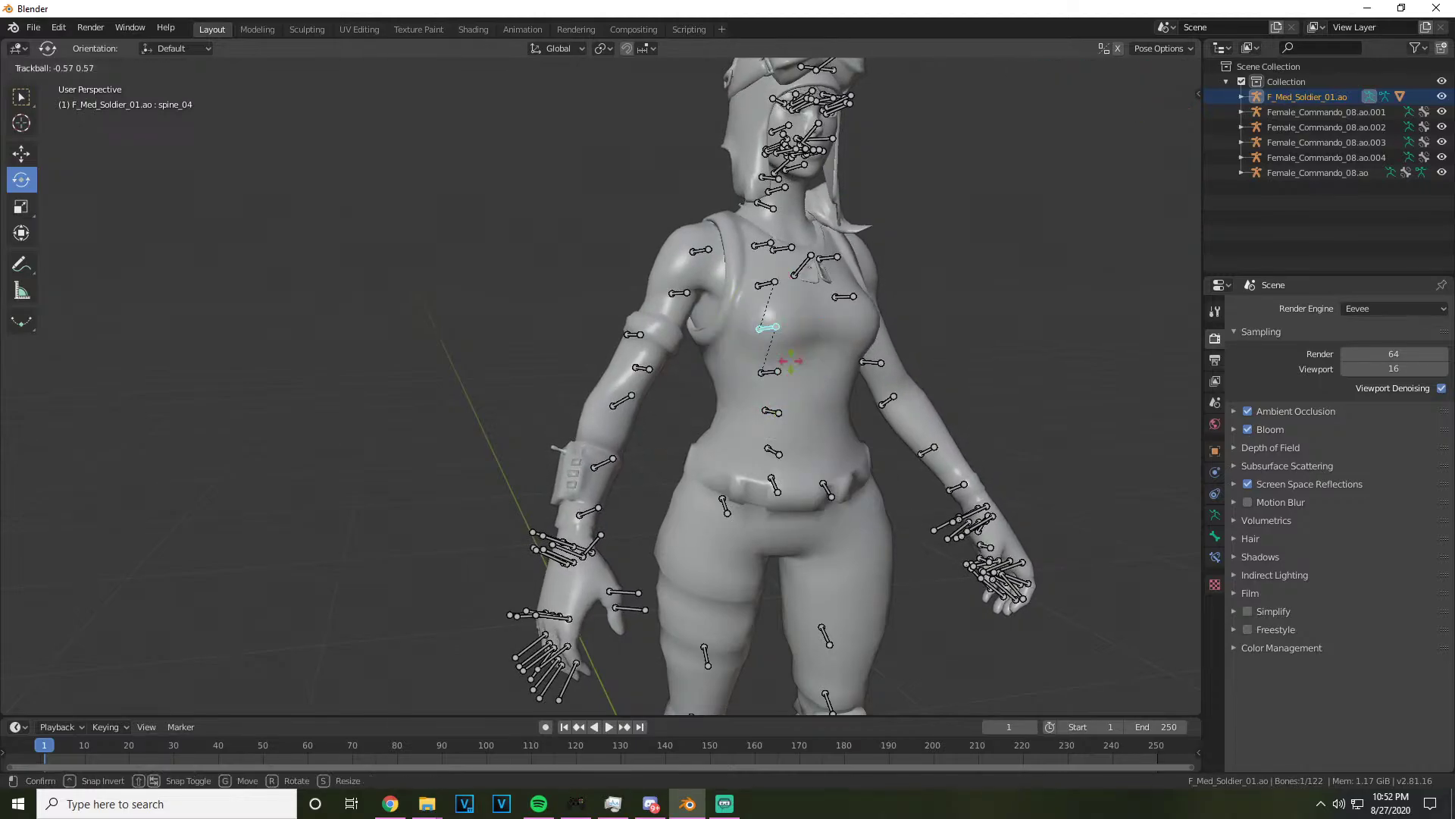
left_click(788, 298)
left_click_drag(788, 298, 835, 399)
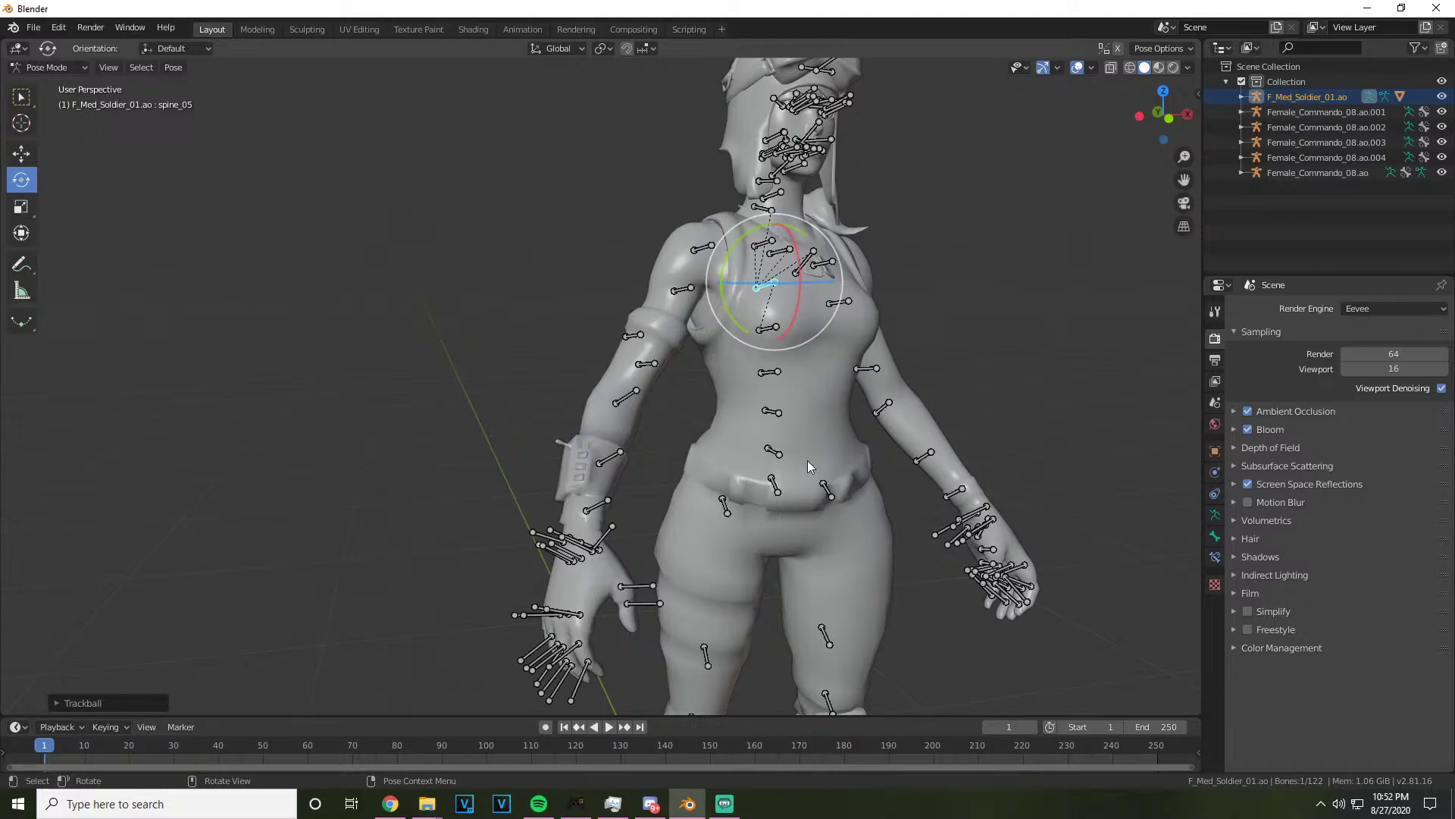
Trackball-rotate the upperarm_r bone to swing the character's right arm slightly outward from the body
left_click(775, 247)
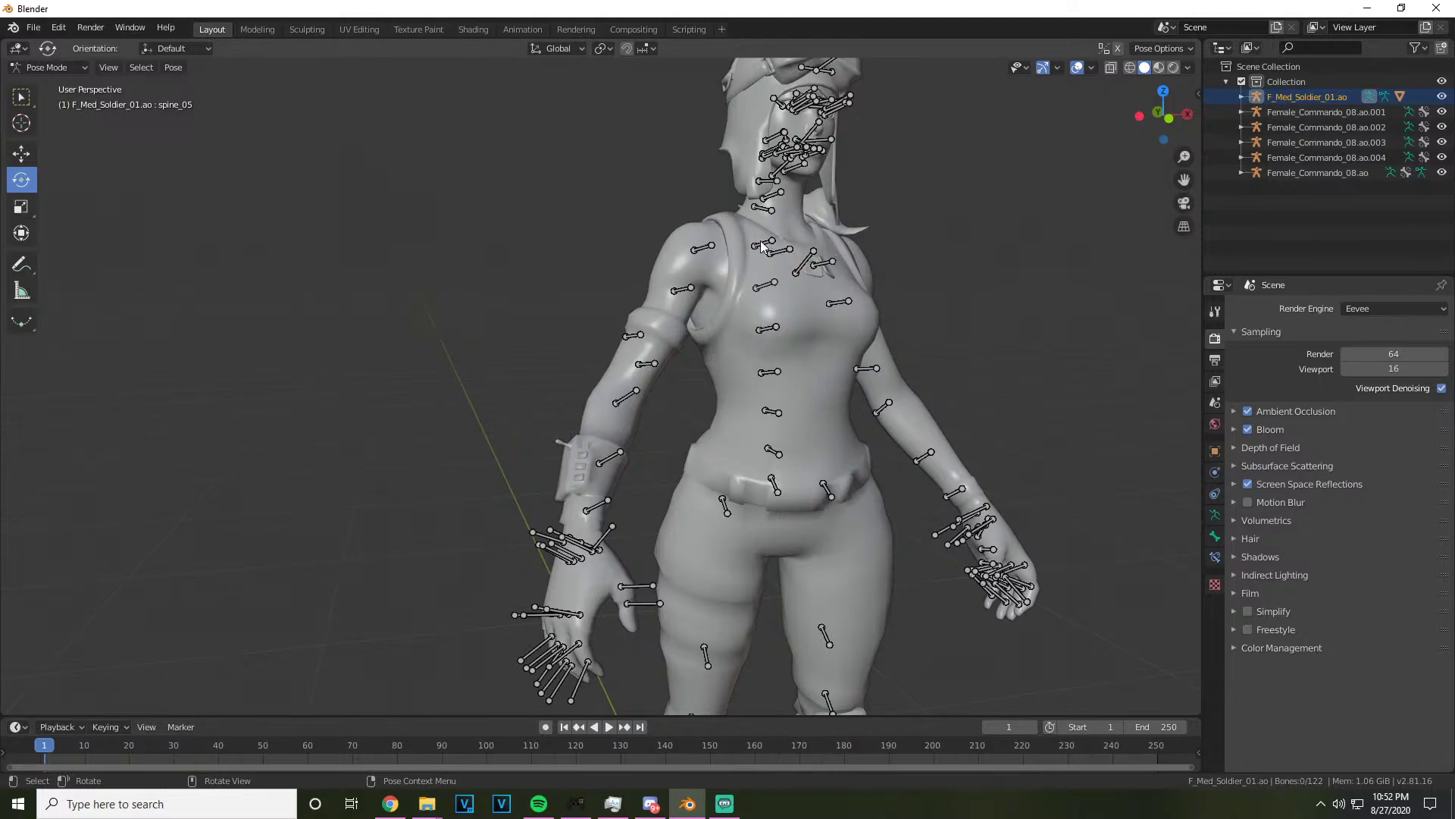
left_click(770, 244)
left_click_drag(770, 244, 691, 277)
left_click(707, 252)
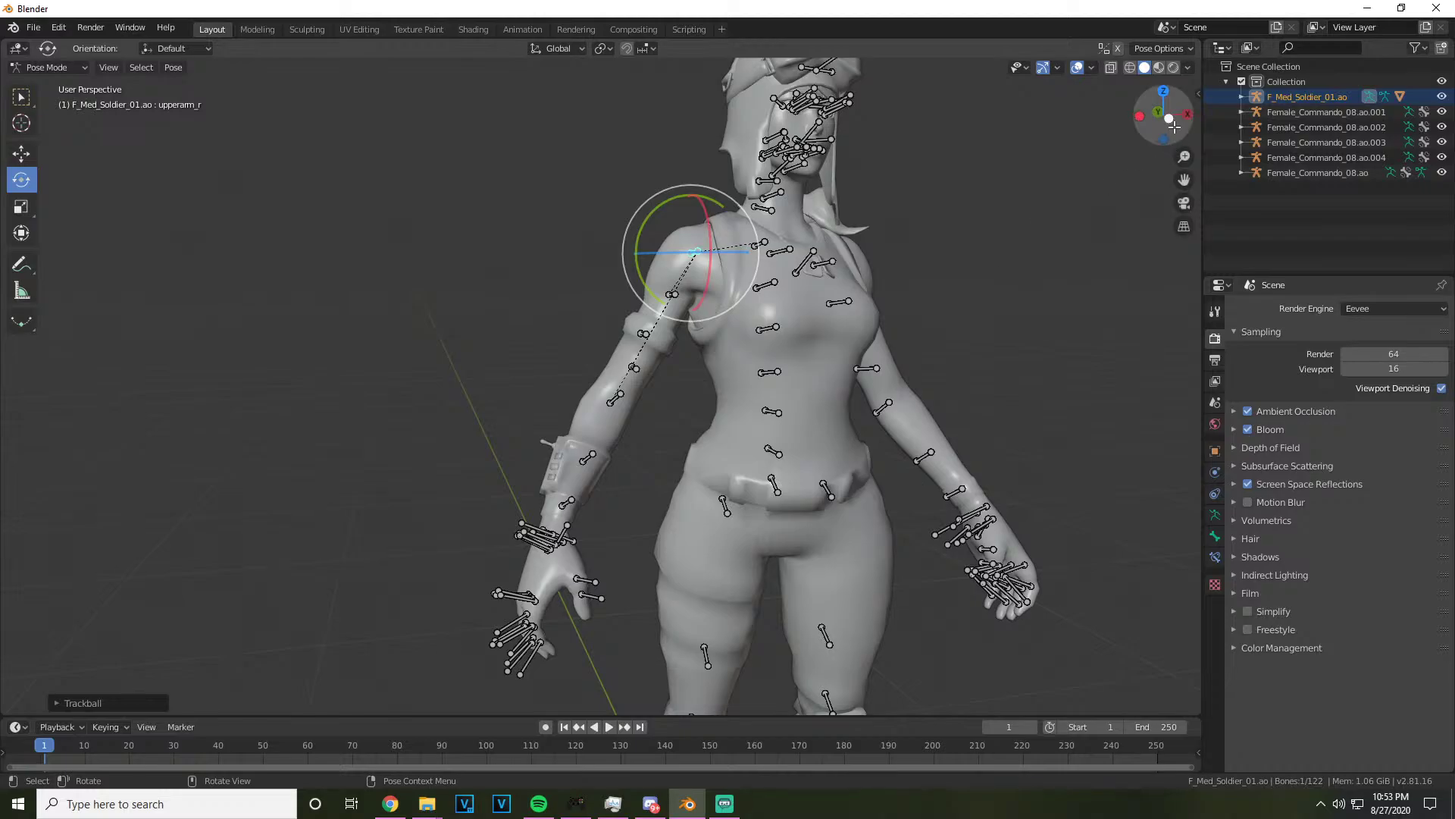
Bend the right elbow by trackball-rotating the lowerarm_r bone until the forearm and hand are raised out to the side
left_click_drag(1163, 113, 962, 237)
left_click(597, 367)
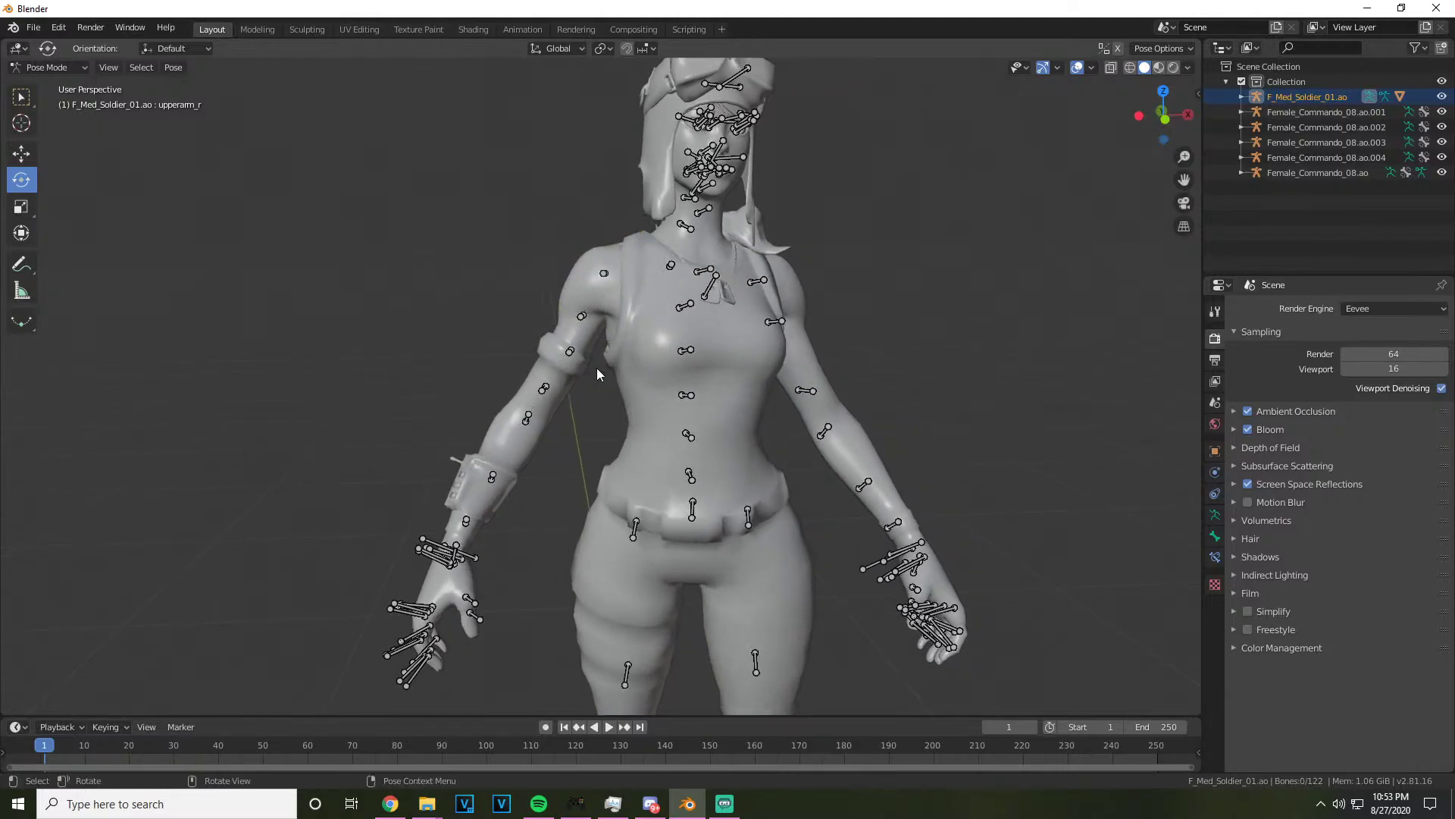
left_click(606, 272)
left_click_drag(615, 344, 564, 399)
left_click(535, 424)
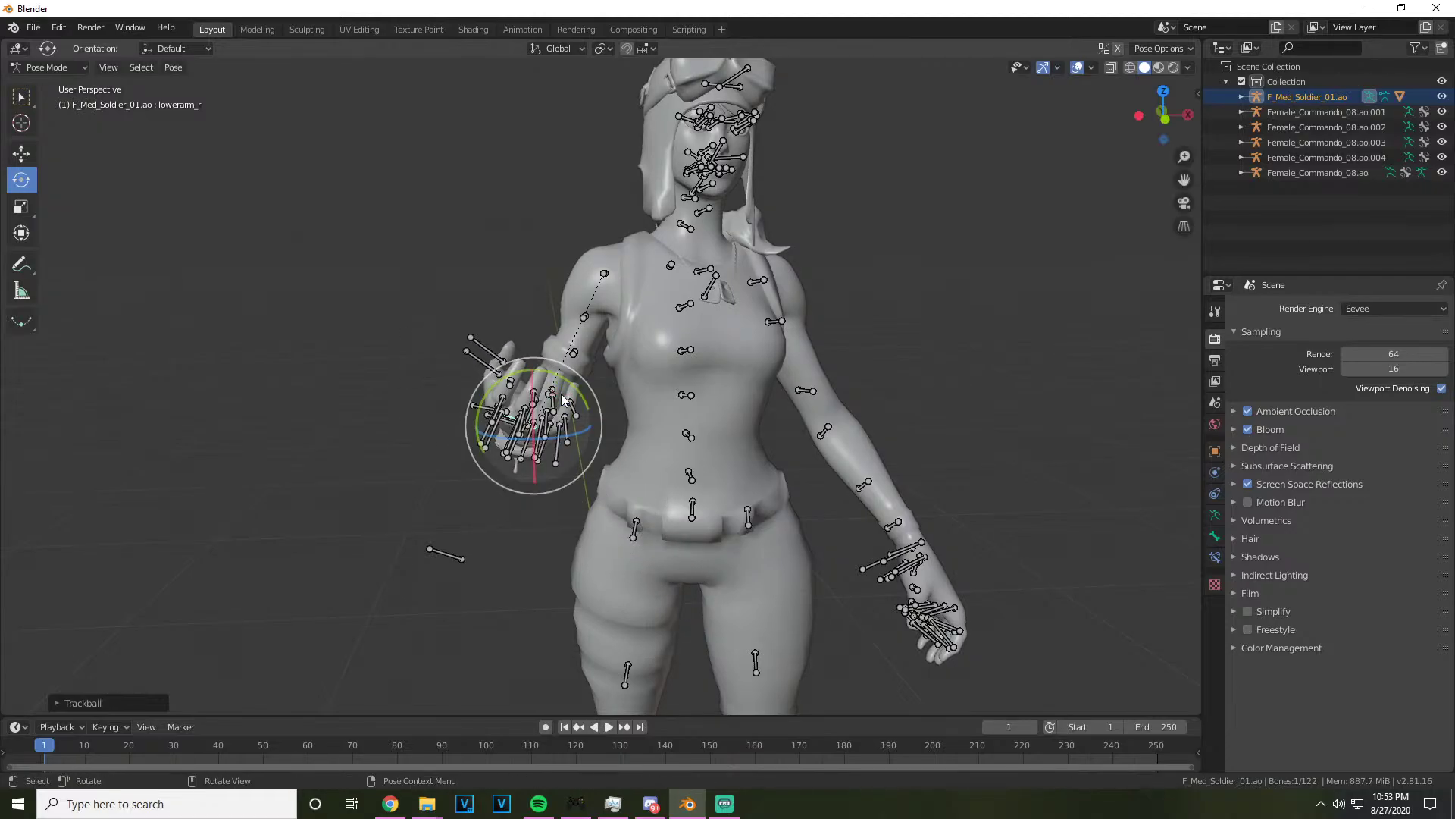
left_click_drag(1158, 120, 1171, 127)
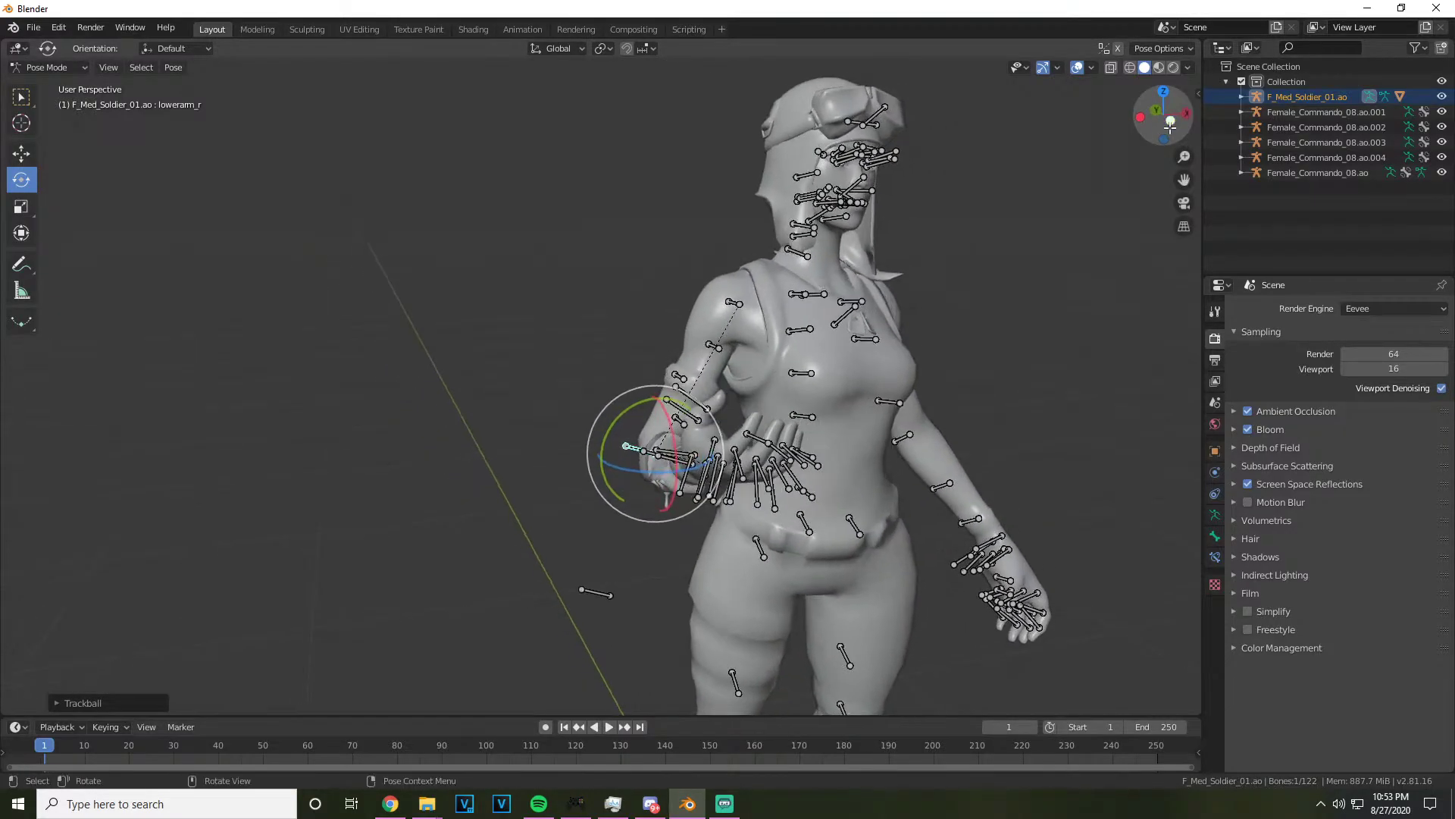
left_click_drag(652, 455, 670, 436)
Trackball-rotate the upperarm_l bone to bring the character's left upper arm closer to the torso
left_click_drag(1165, 122, 1180, 129)
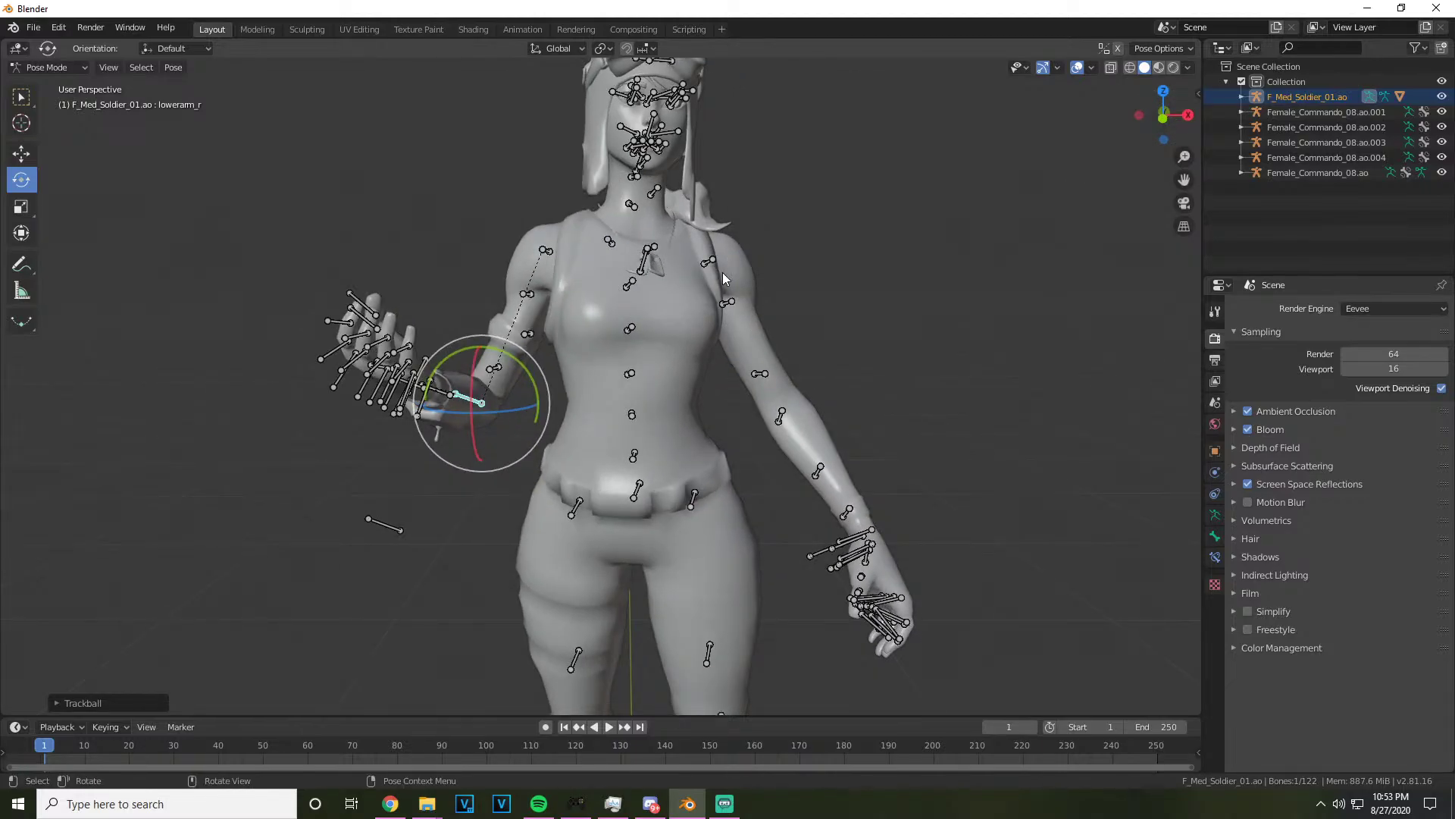
left_click(712, 264)
left_click(943, 216)
left_click(669, 256)
left_click_drag(668, 256, 773, 343)
left_click(762, 262)
left_click(716, 267)
key("r")
key("r")
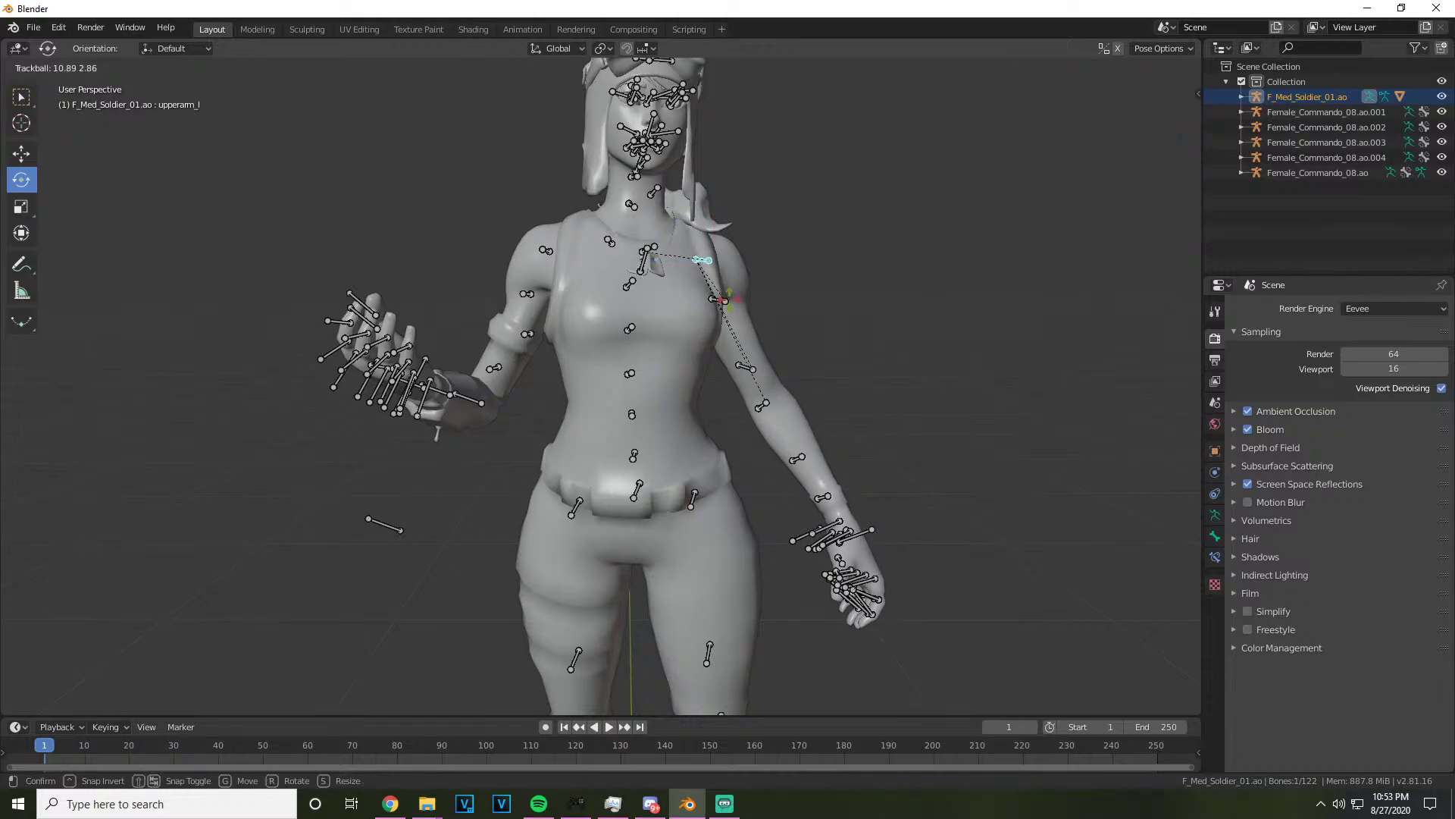
left_click(770, 413)
Bend the left elbow by rotating the lowerarm_l bone until the forearm and hand are raised in front of the shoulder
left_click(770, 413)
key("r")
key("r")
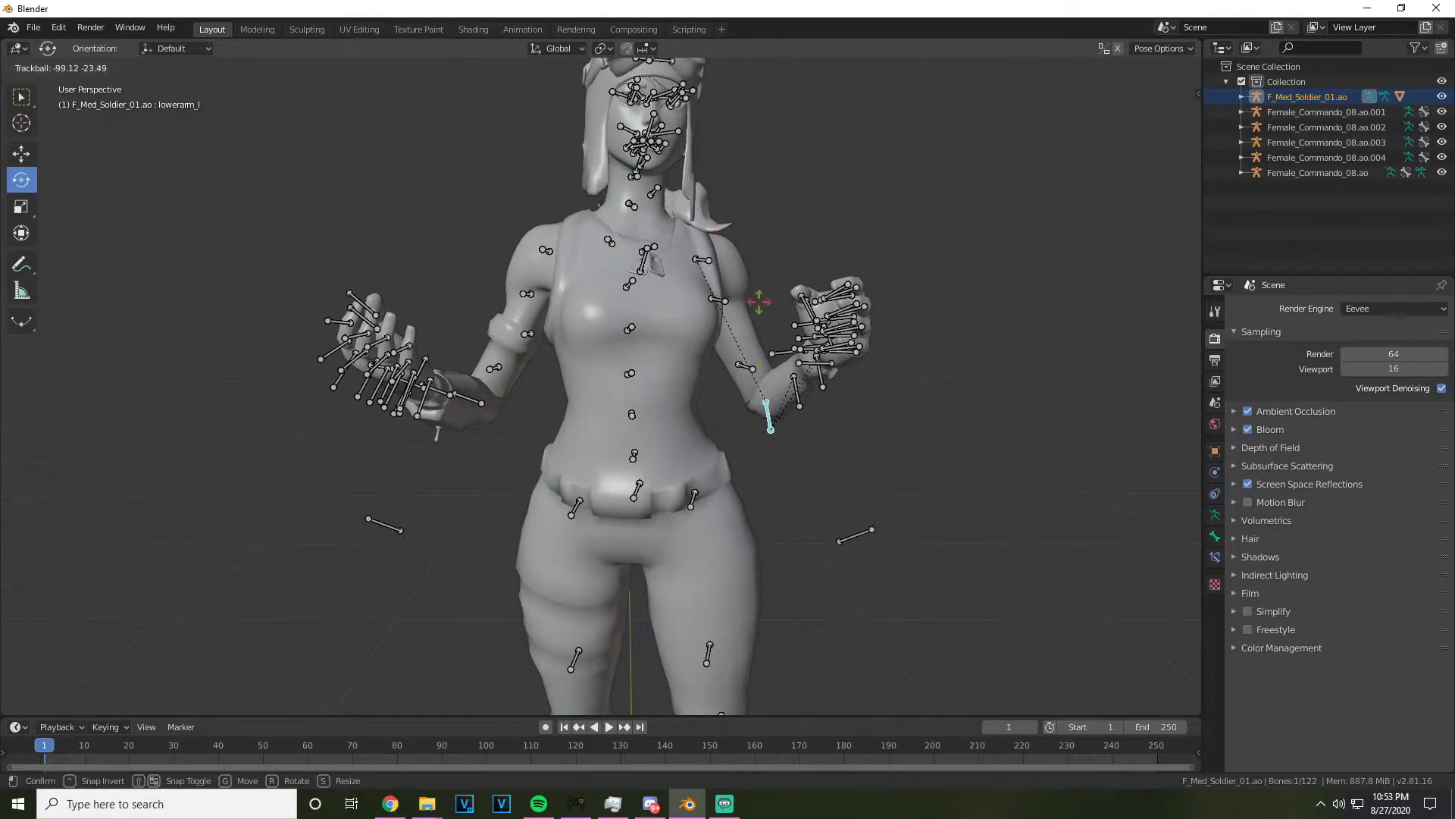
left_click(748, 299)
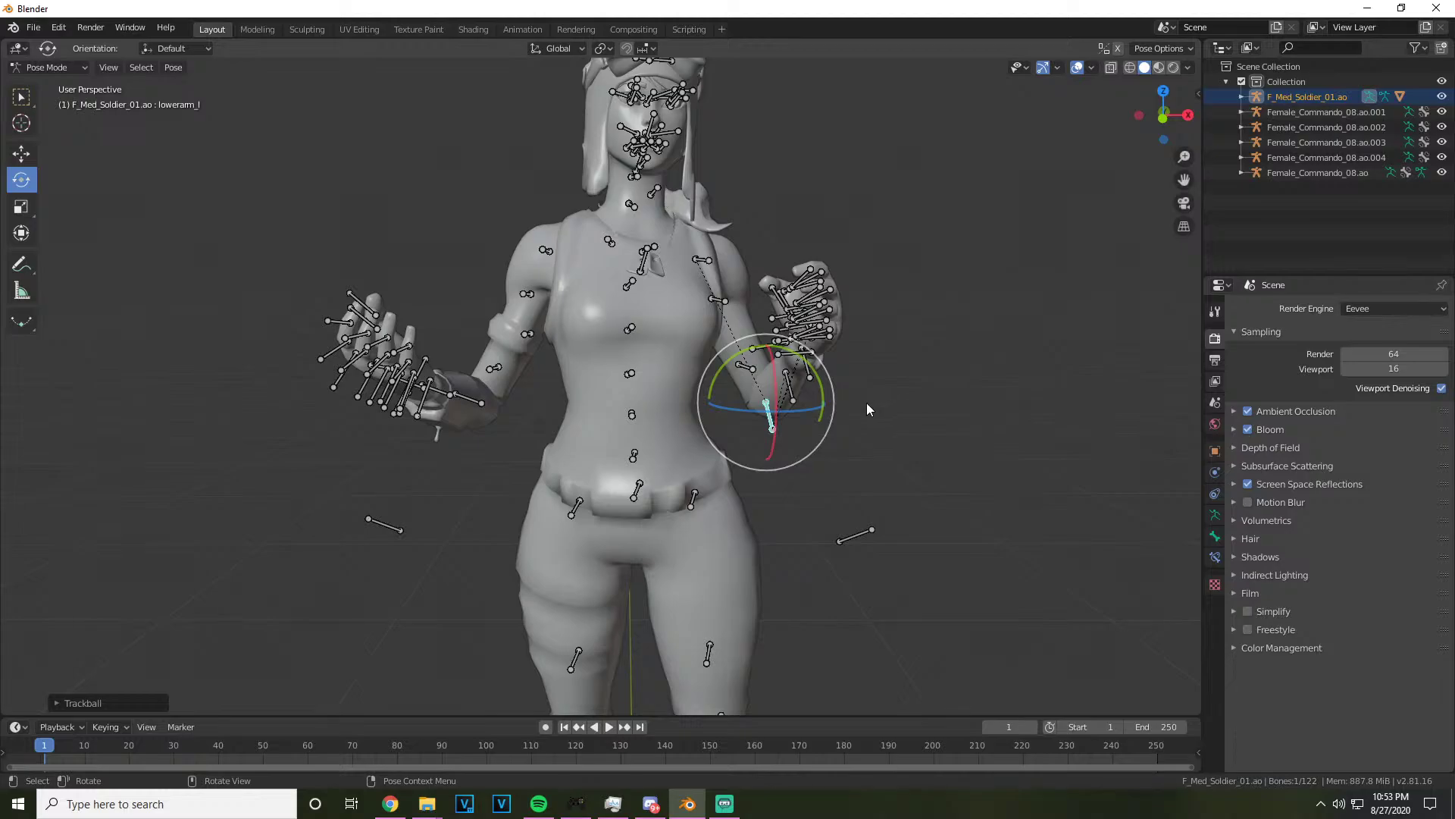
scroll(905, 402, "up", 2)
left_click_drag(875, 406, 869, 386)
left_click_drag(850, 443, 805, 465)
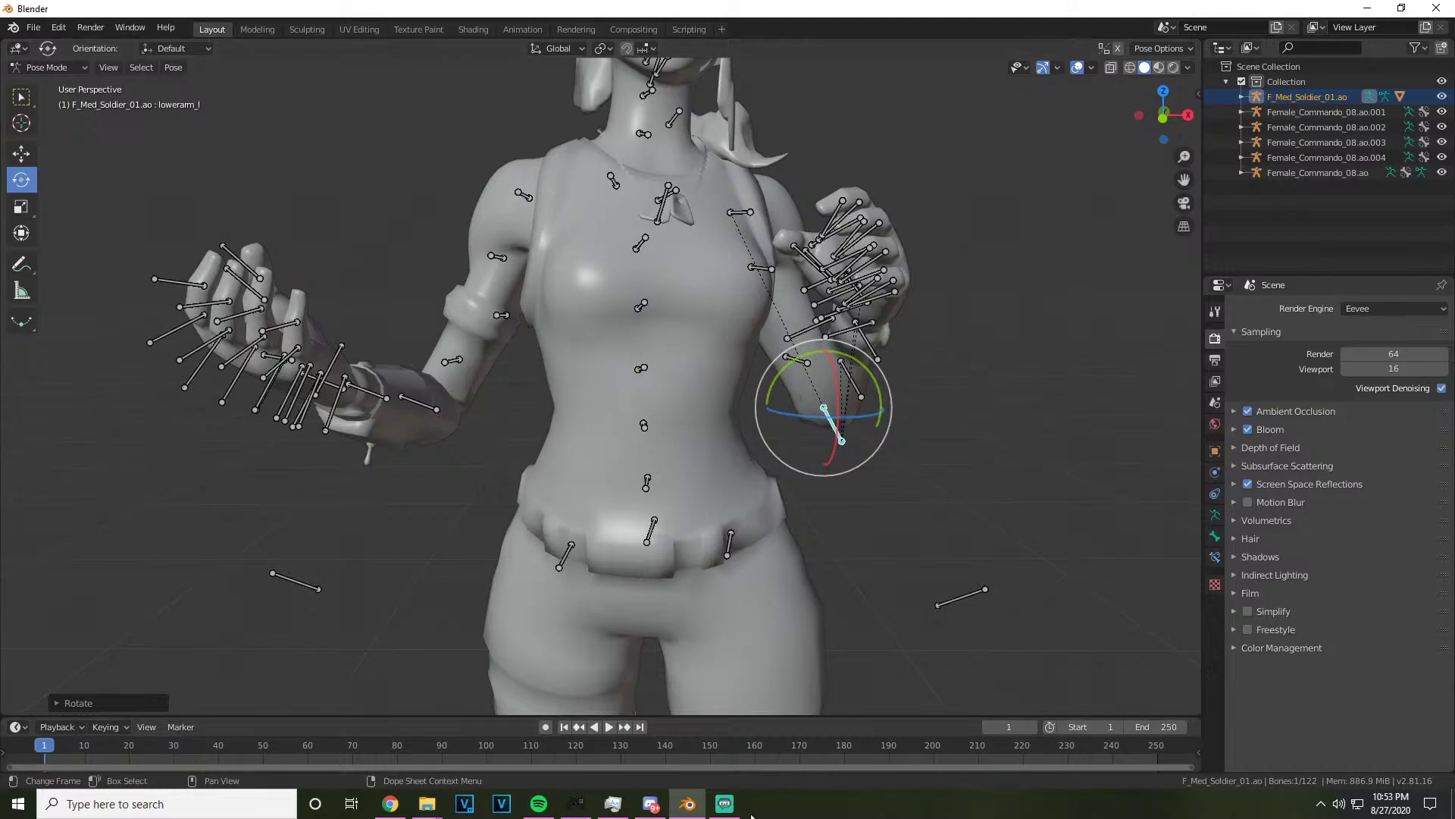
Select the hand_l bone among the overlapping metacarpal bones and rotate it to adjust the angle of the raised left hand
left_click_drag(1163, 114, 1106, 307)
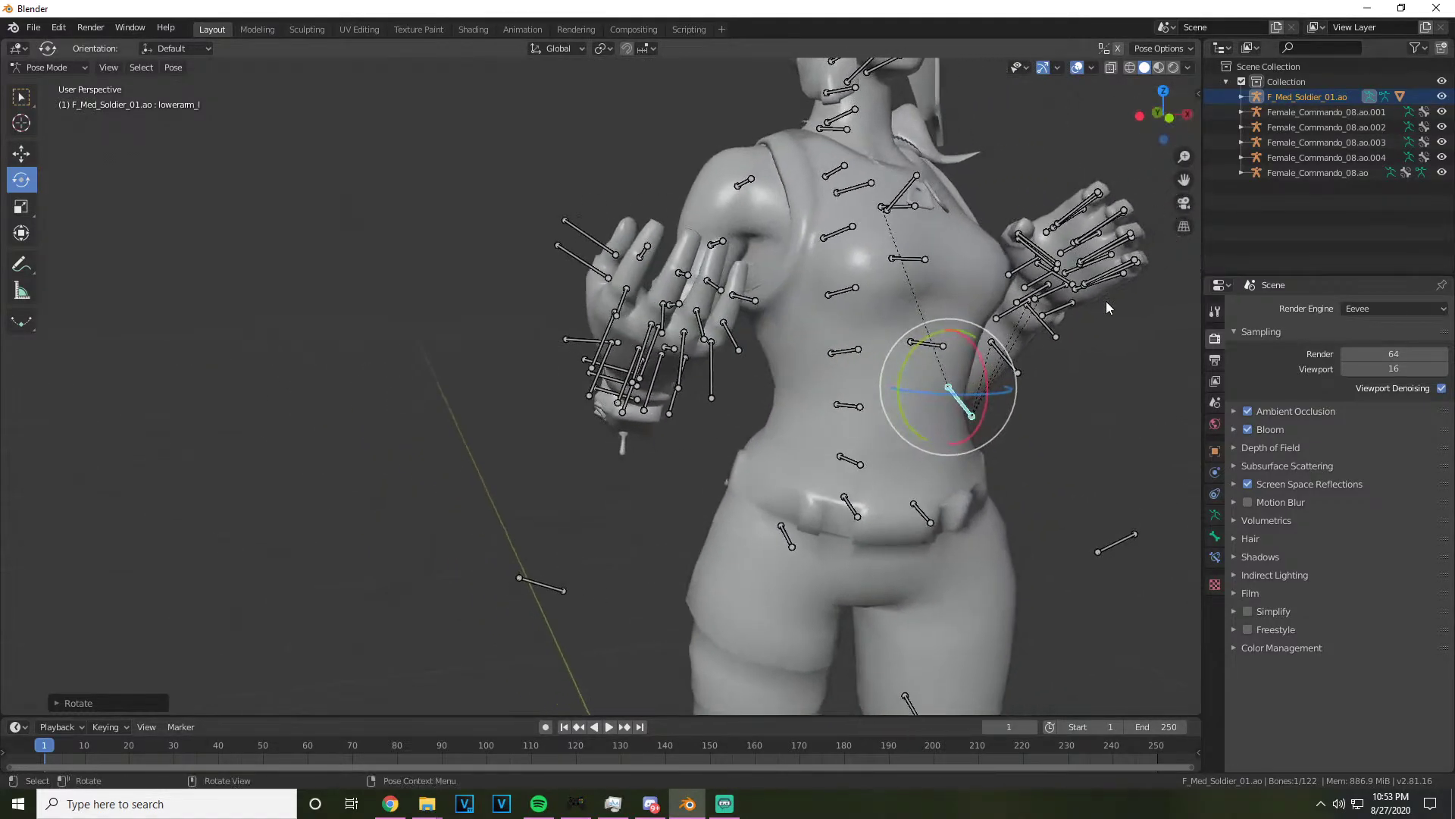
left_click(1041, 295)
left_click(1068, 364)
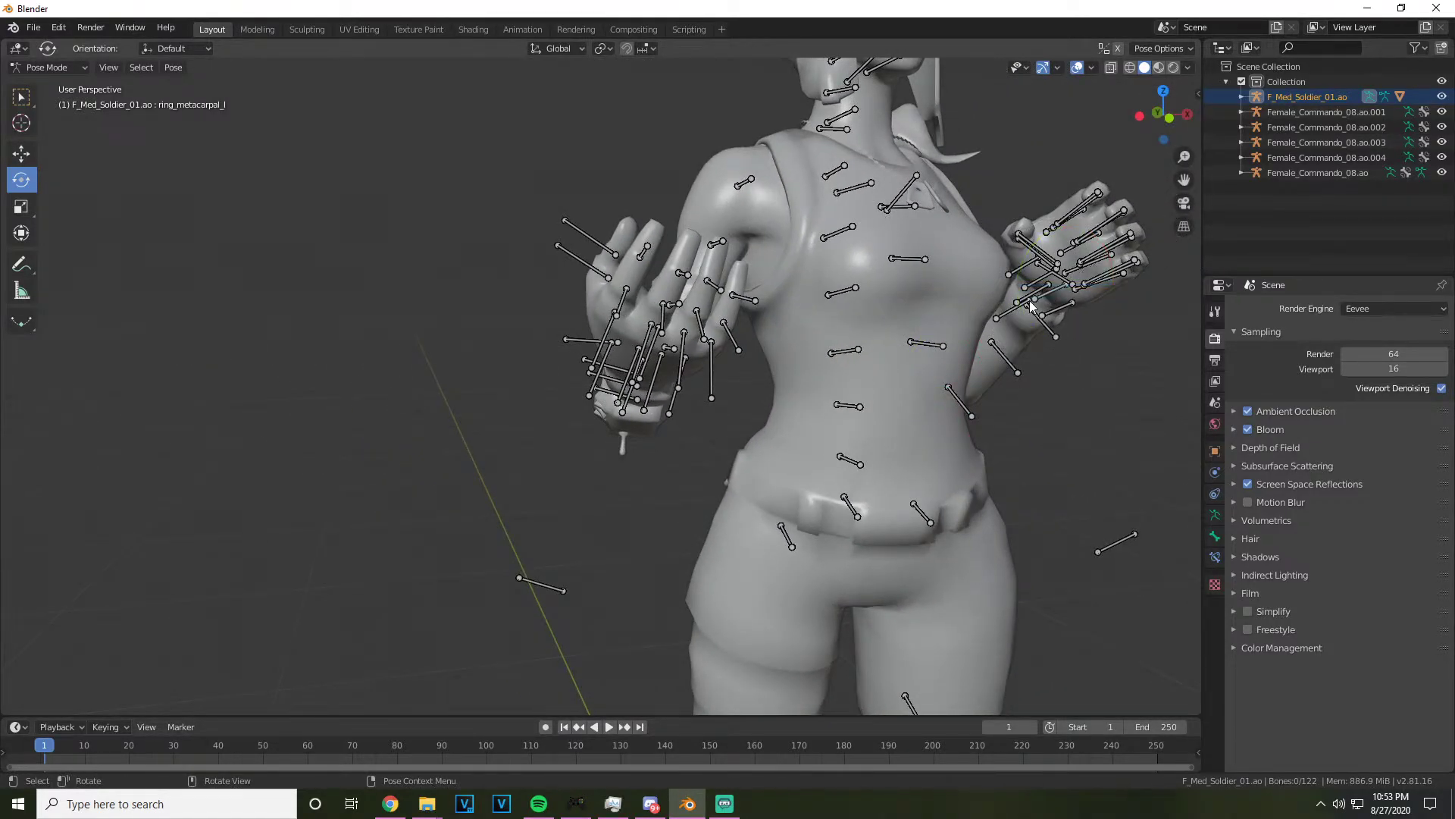
left_click(1036, 280)
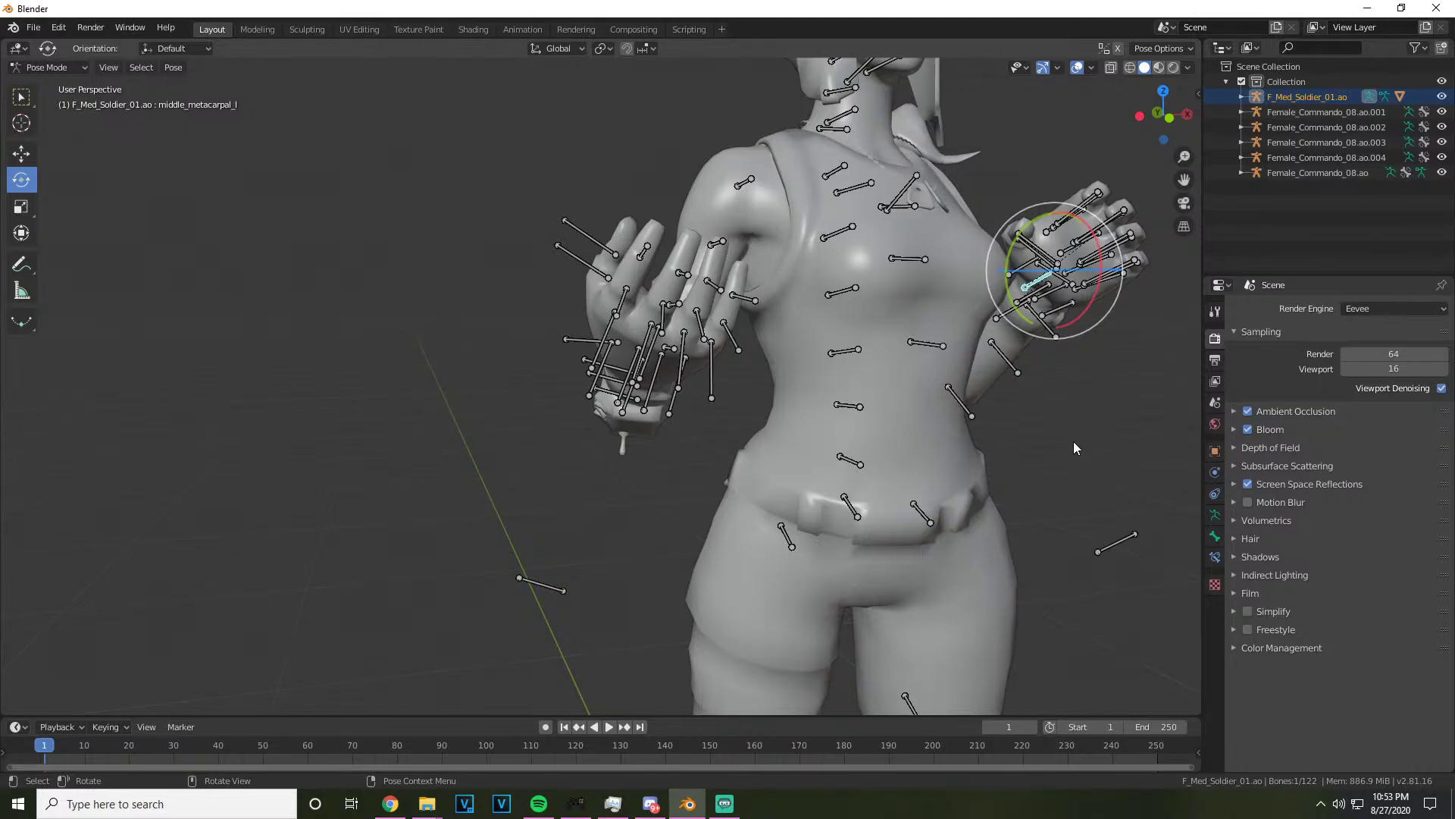
left_click(1043, 297)
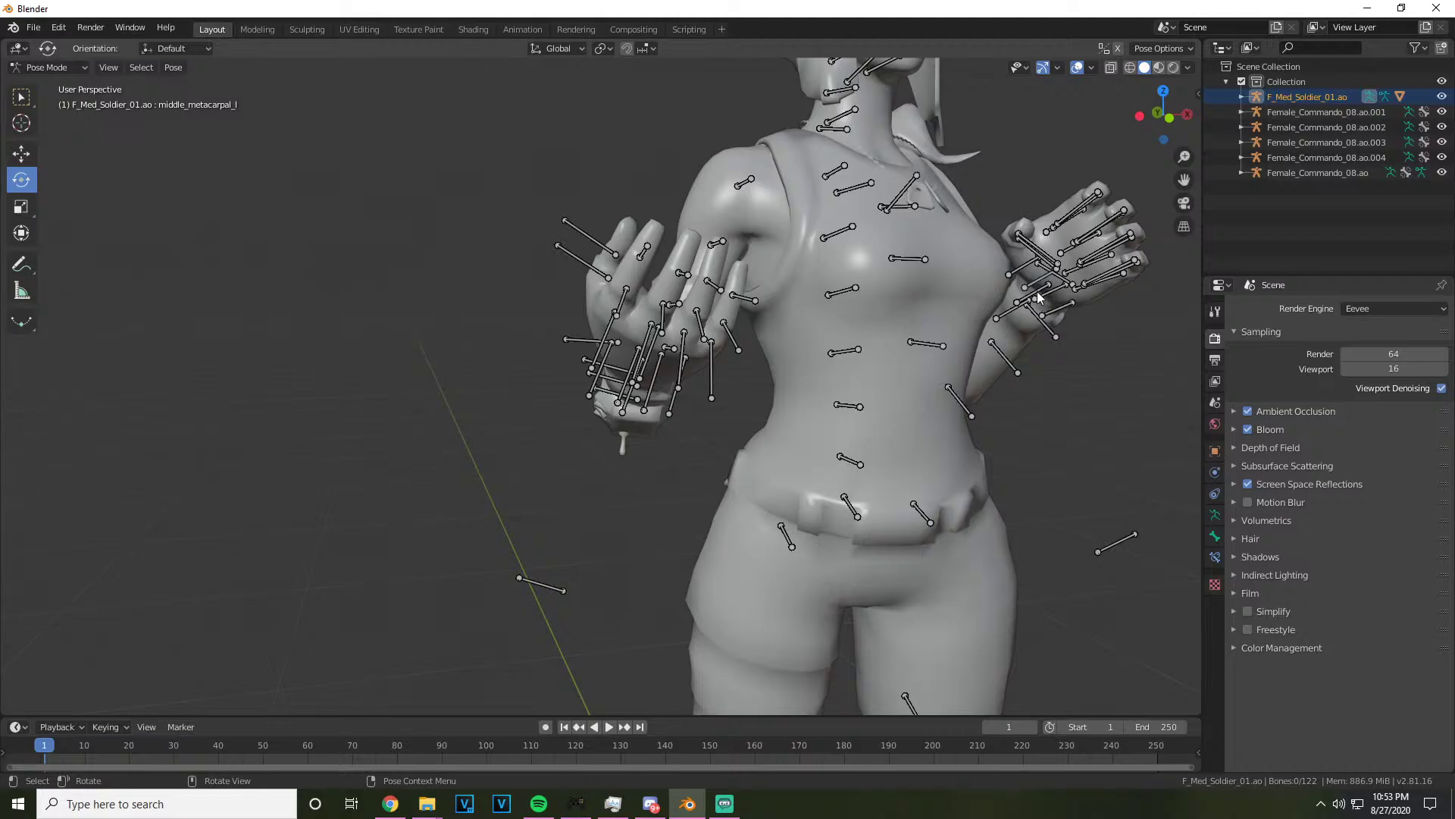
left_click(1040, 297)
left_click(1058, 331)
left_click(1035, 297)
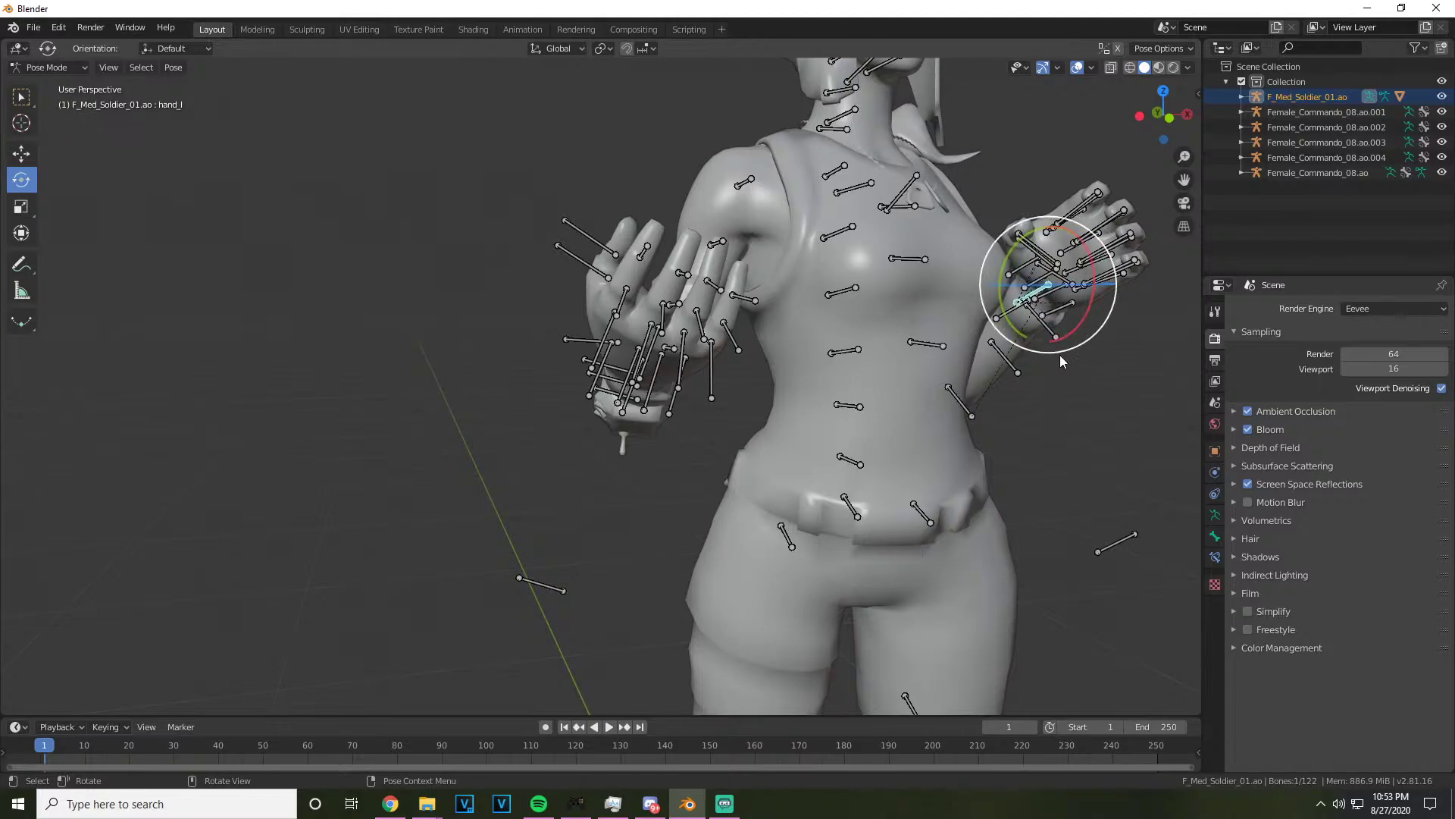
left_click_drag(1035, 299, 1065, 314)
left_click_drag(1164, 114, 1102, 122)
key("r")
left_click_drag(931, 462, 910, 482)
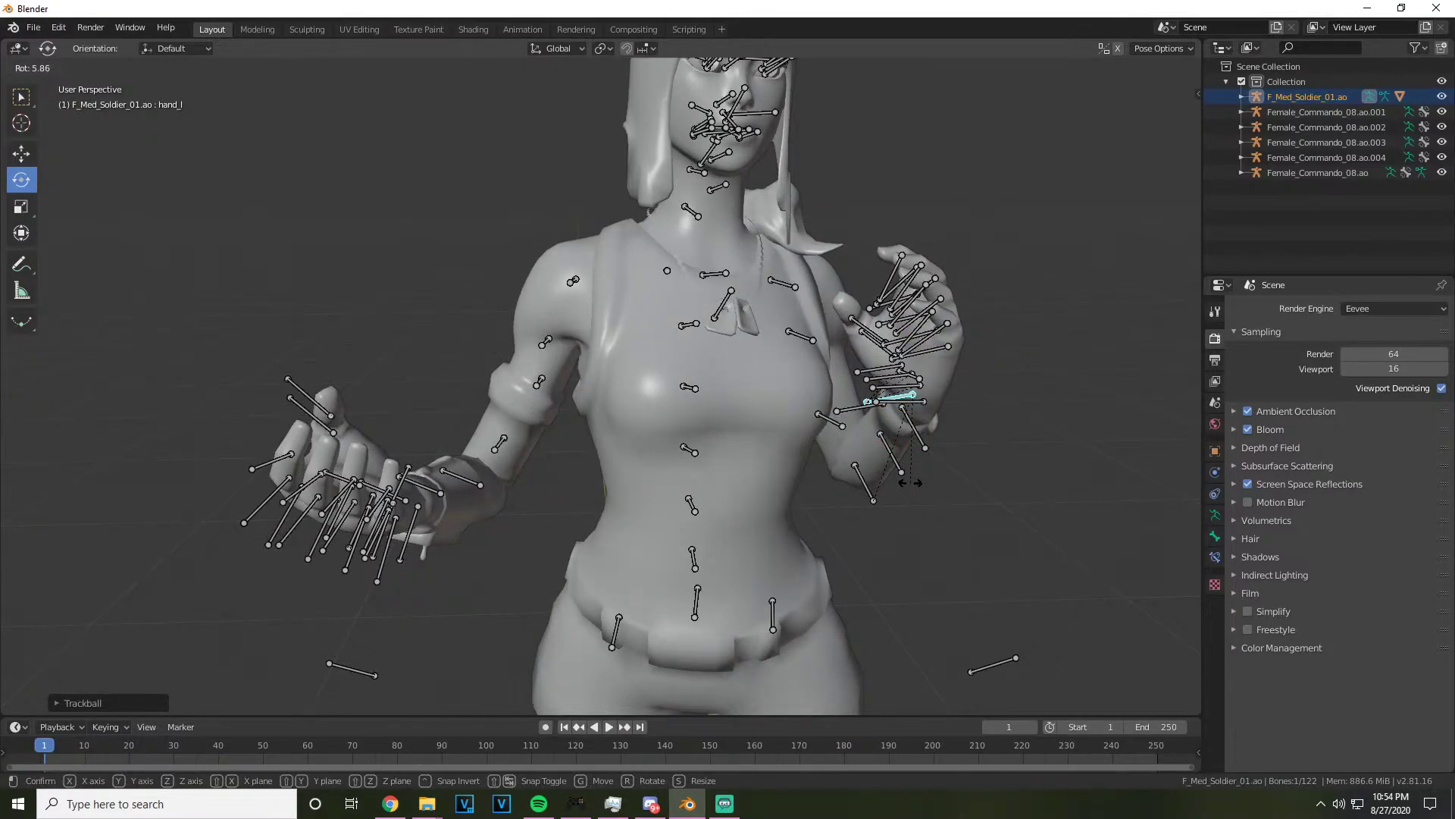
left_click(910, 482)
Trackball-rotate the neck_01 bone slightly to adjust the tilt of the head
mouse_move(1163, 113)
left_mouse_down()
mouse_move(1099, 124)
mouse_move(1172, 125)
left_mouse_up()
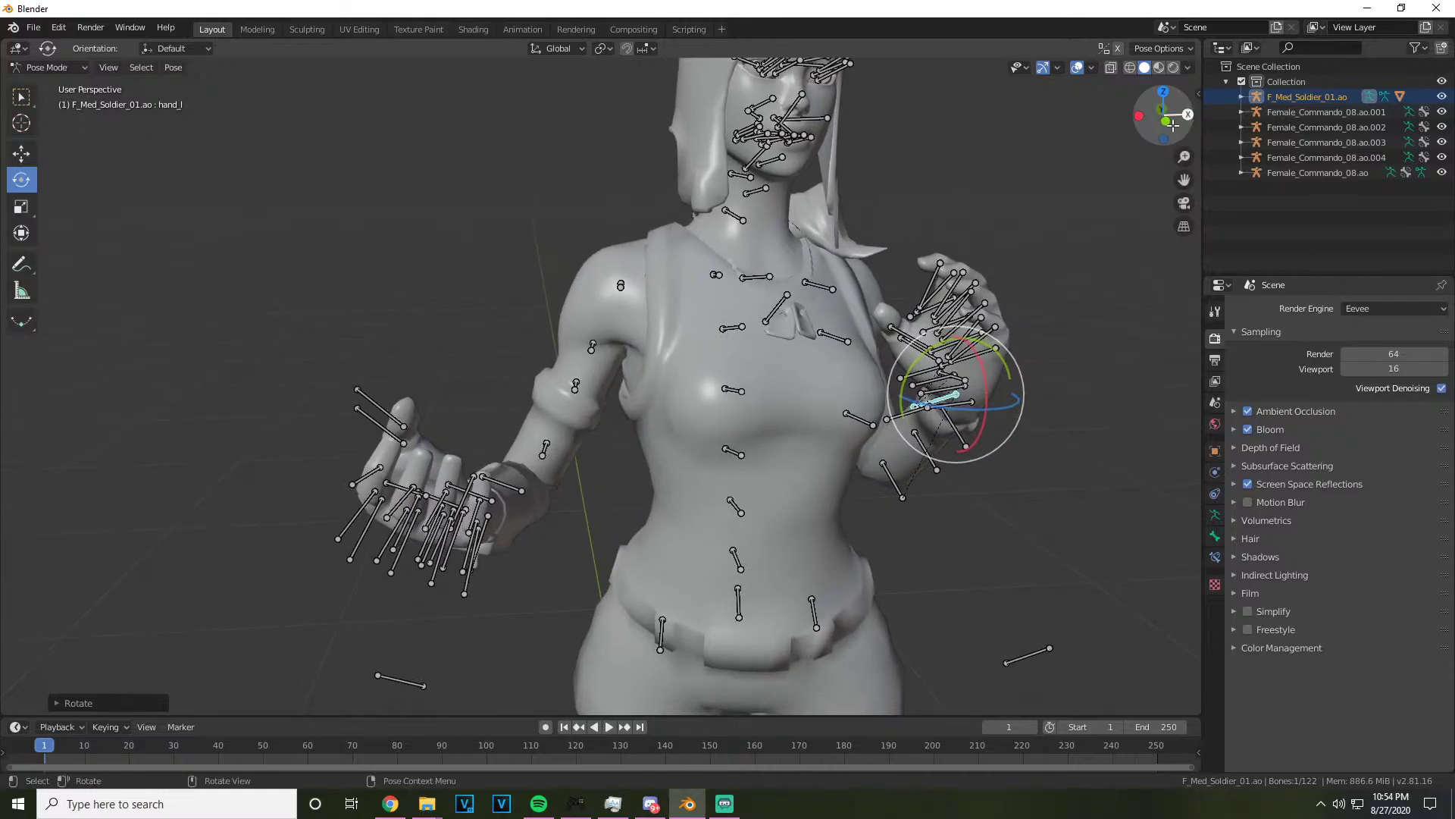
left_click(741, 227)
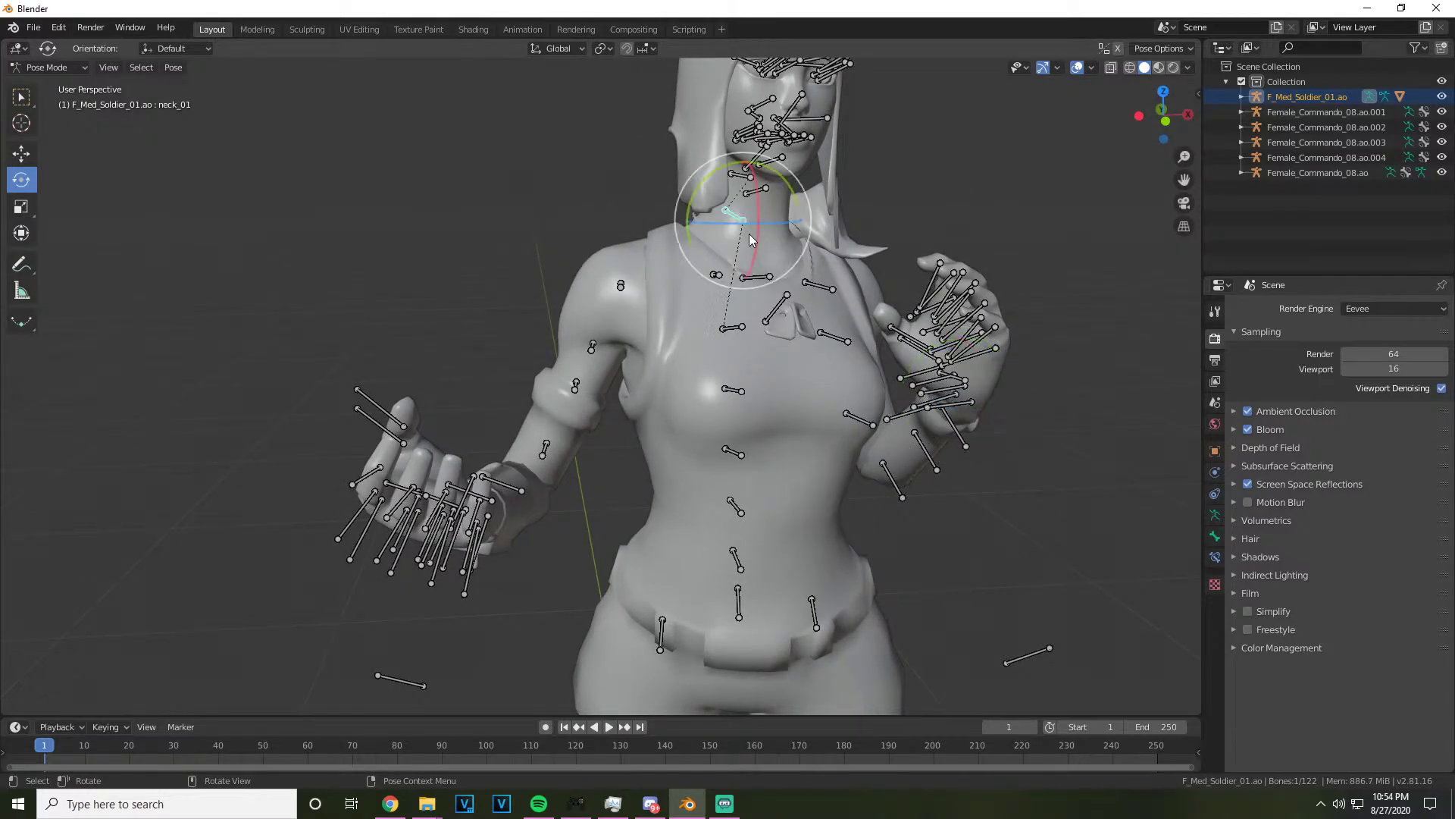
key("r")
key("r")
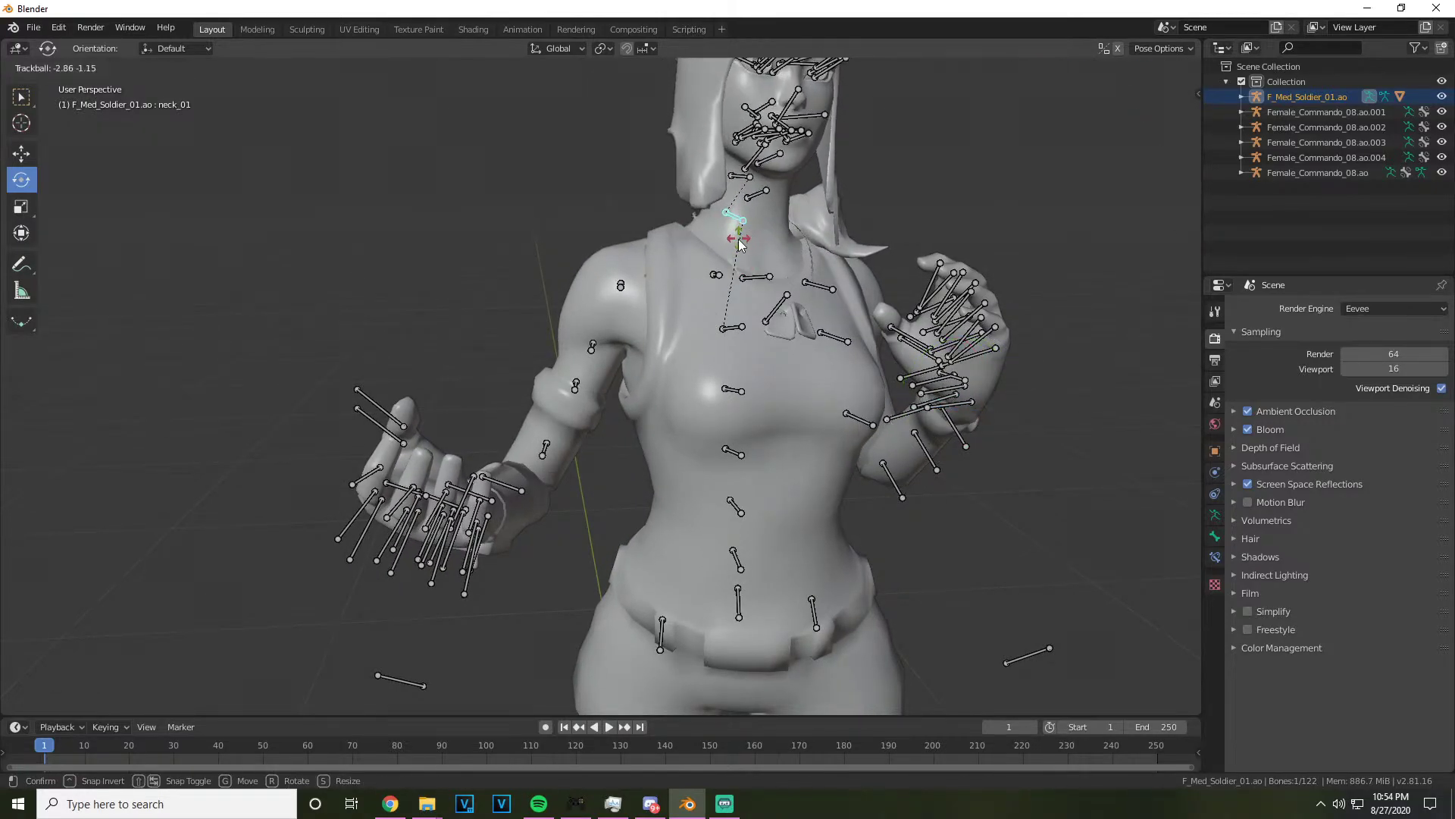
left_click(742, 237)
key("r")
key("r")
key("Escape")
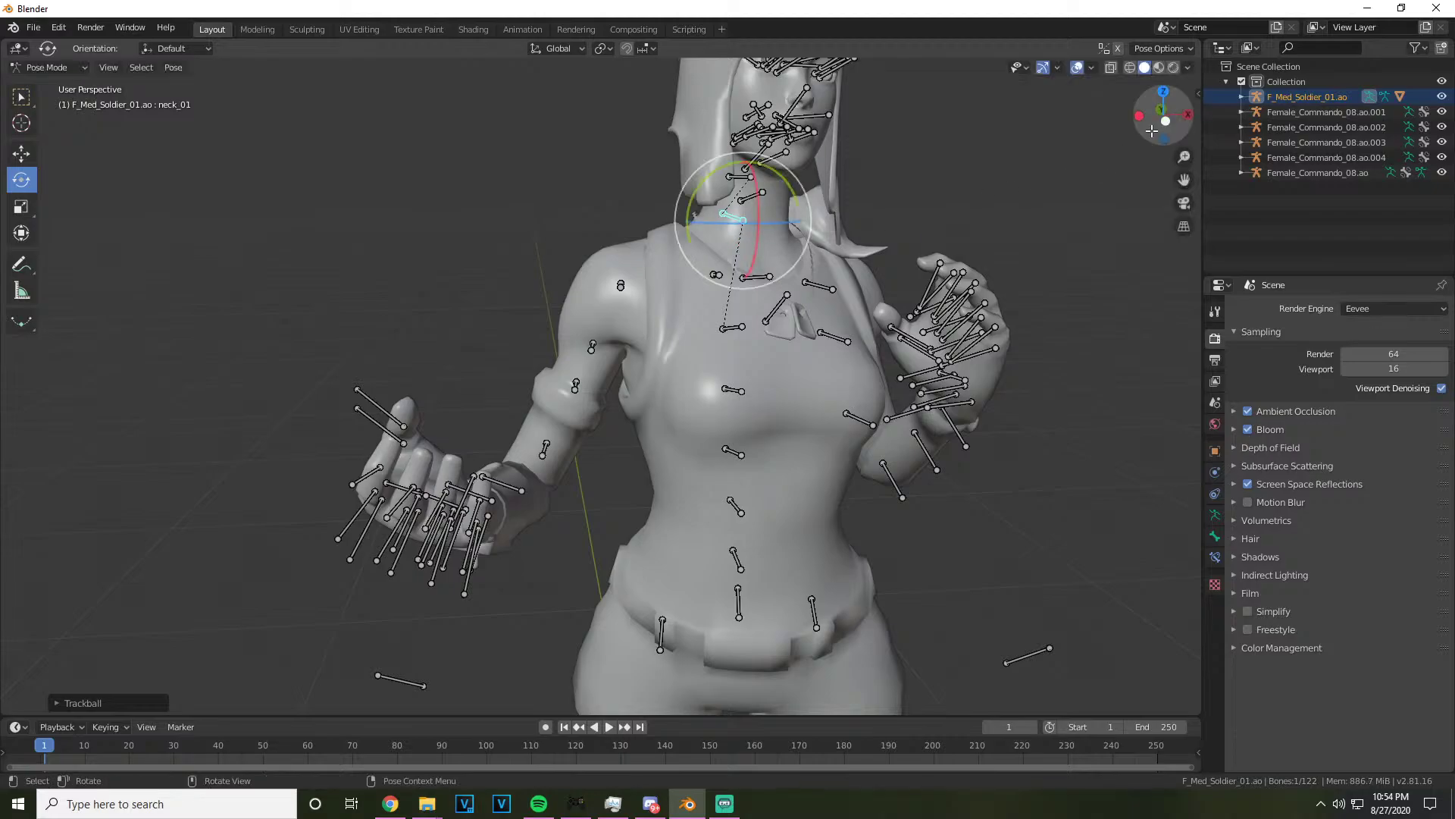
left_click_drag(1164, 114, 1149, 125)
left_click(46, 67)
left_click(34, 101)
scroll(435, 415, "up", 5)
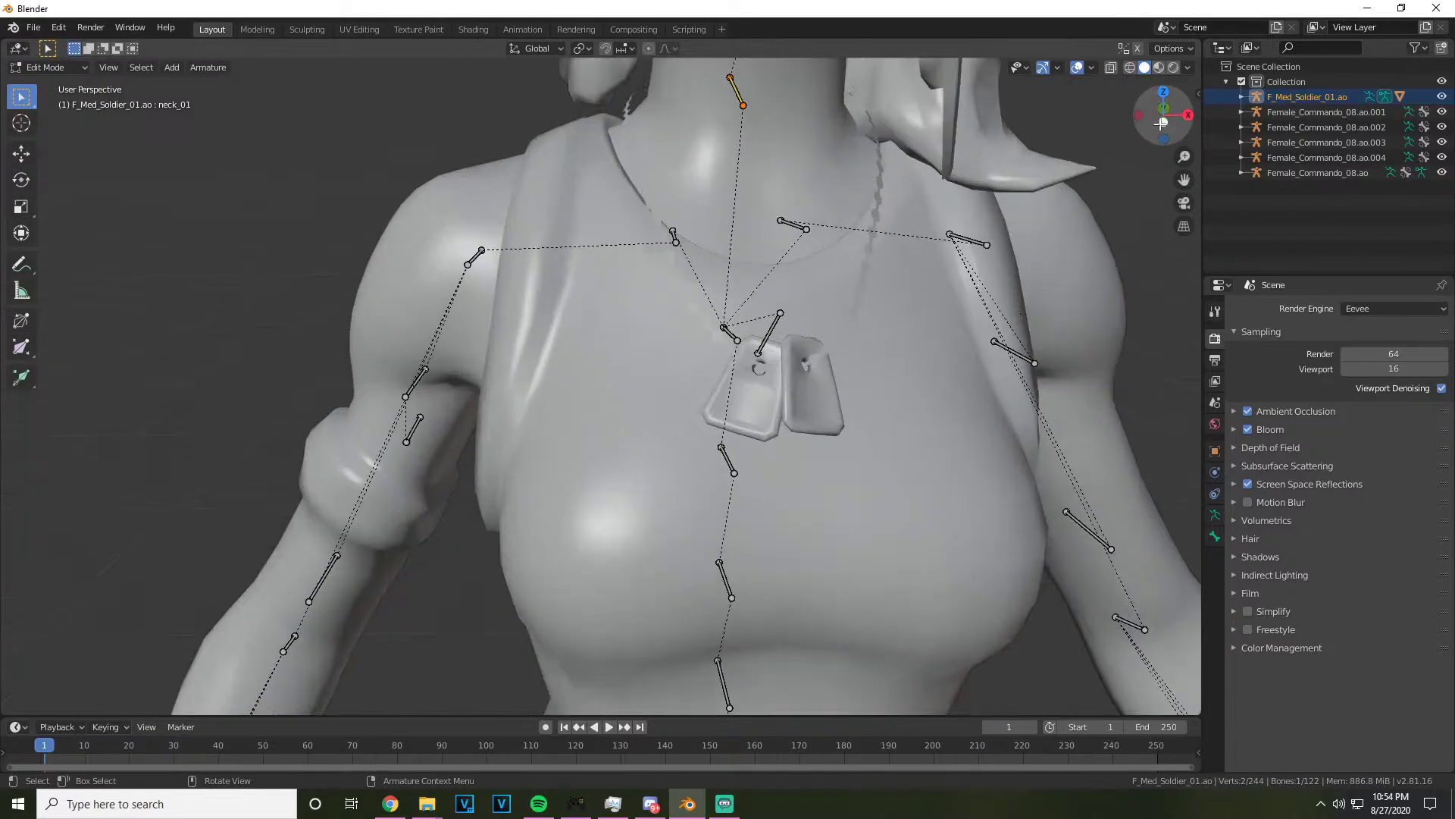
Switch to Object Mode and add a camera to the scene
left_click(46, 67)
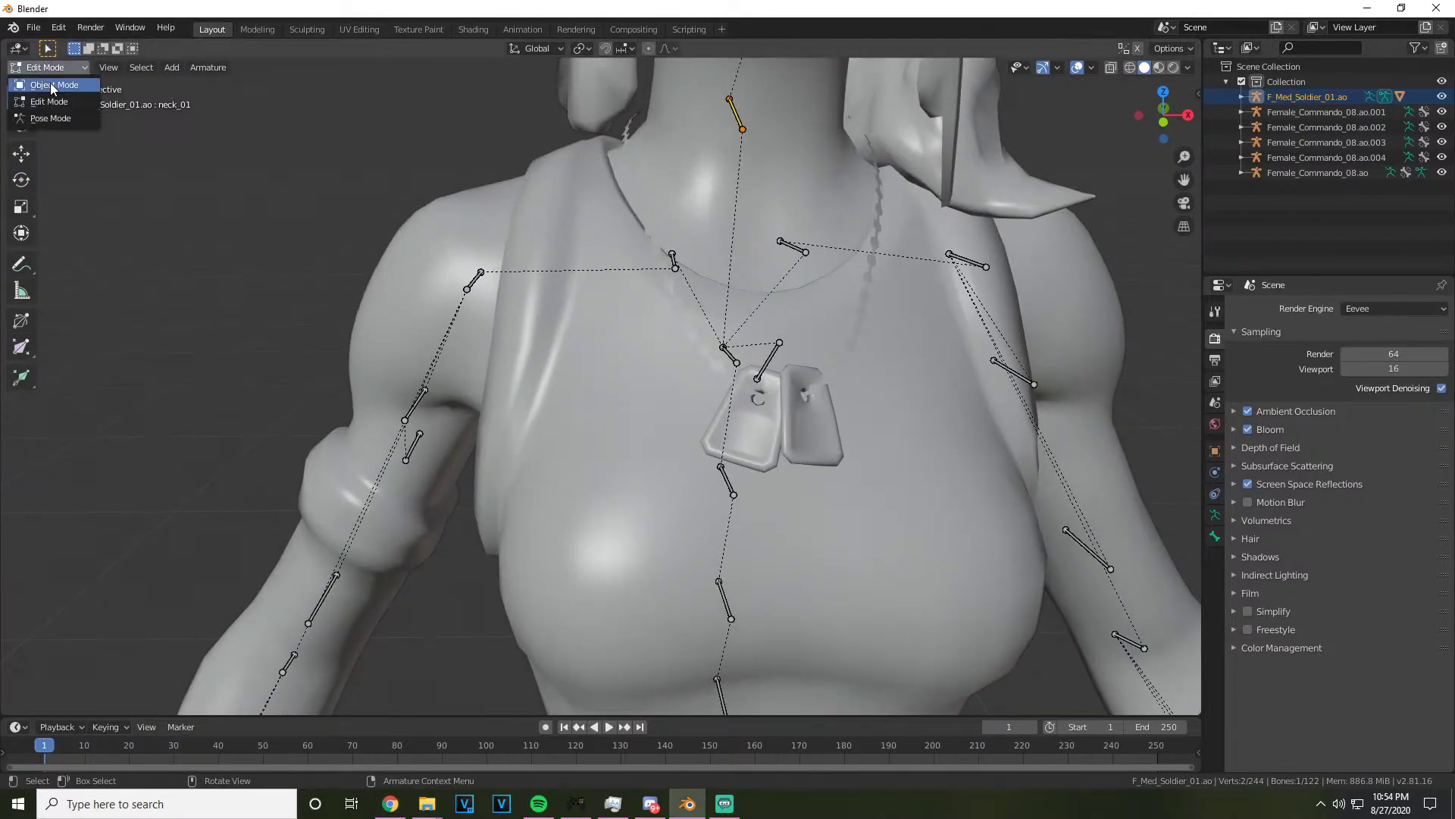
left_click(34, 85)
left_click(171, 68)
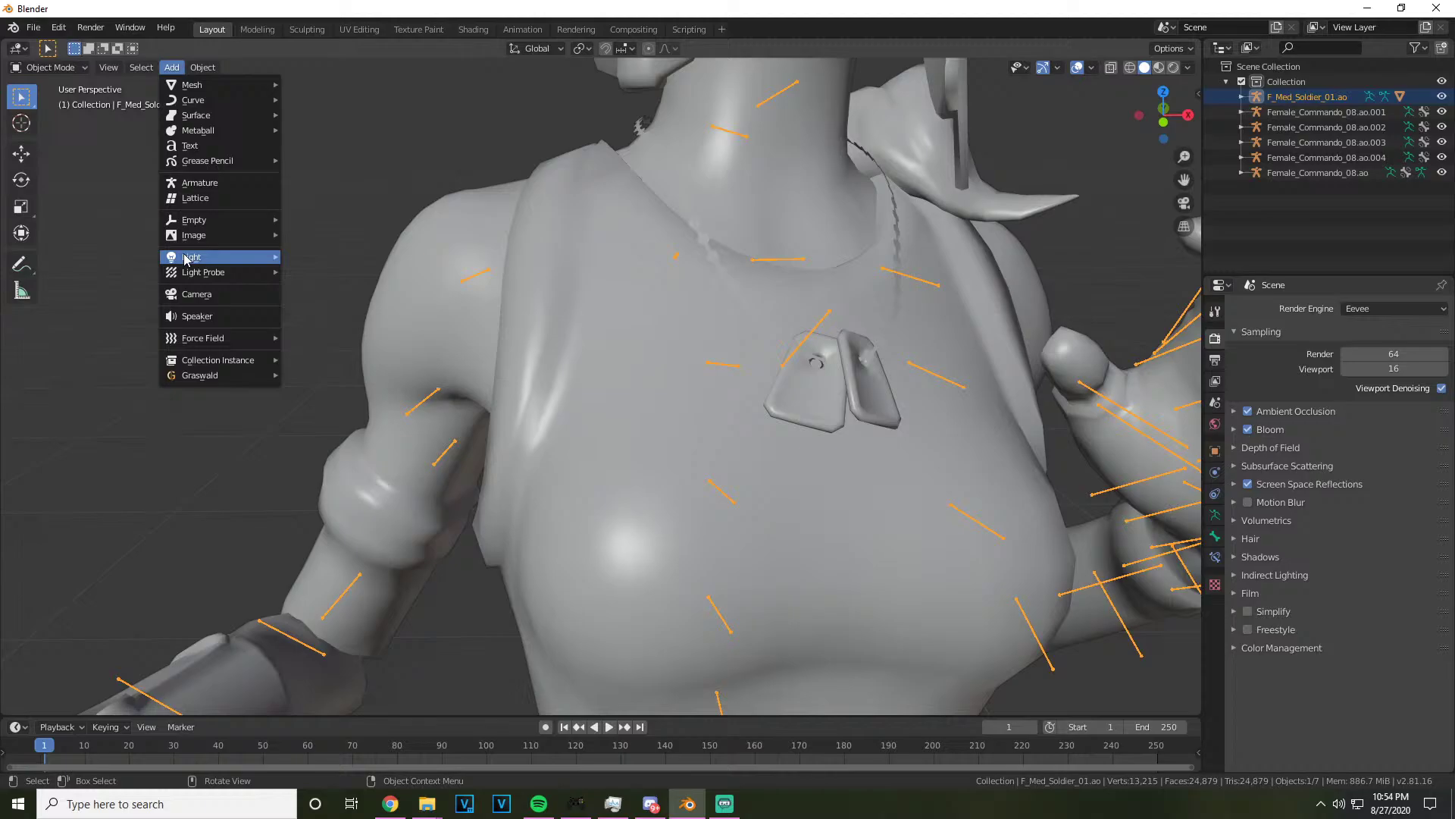
left_click(195, 296)
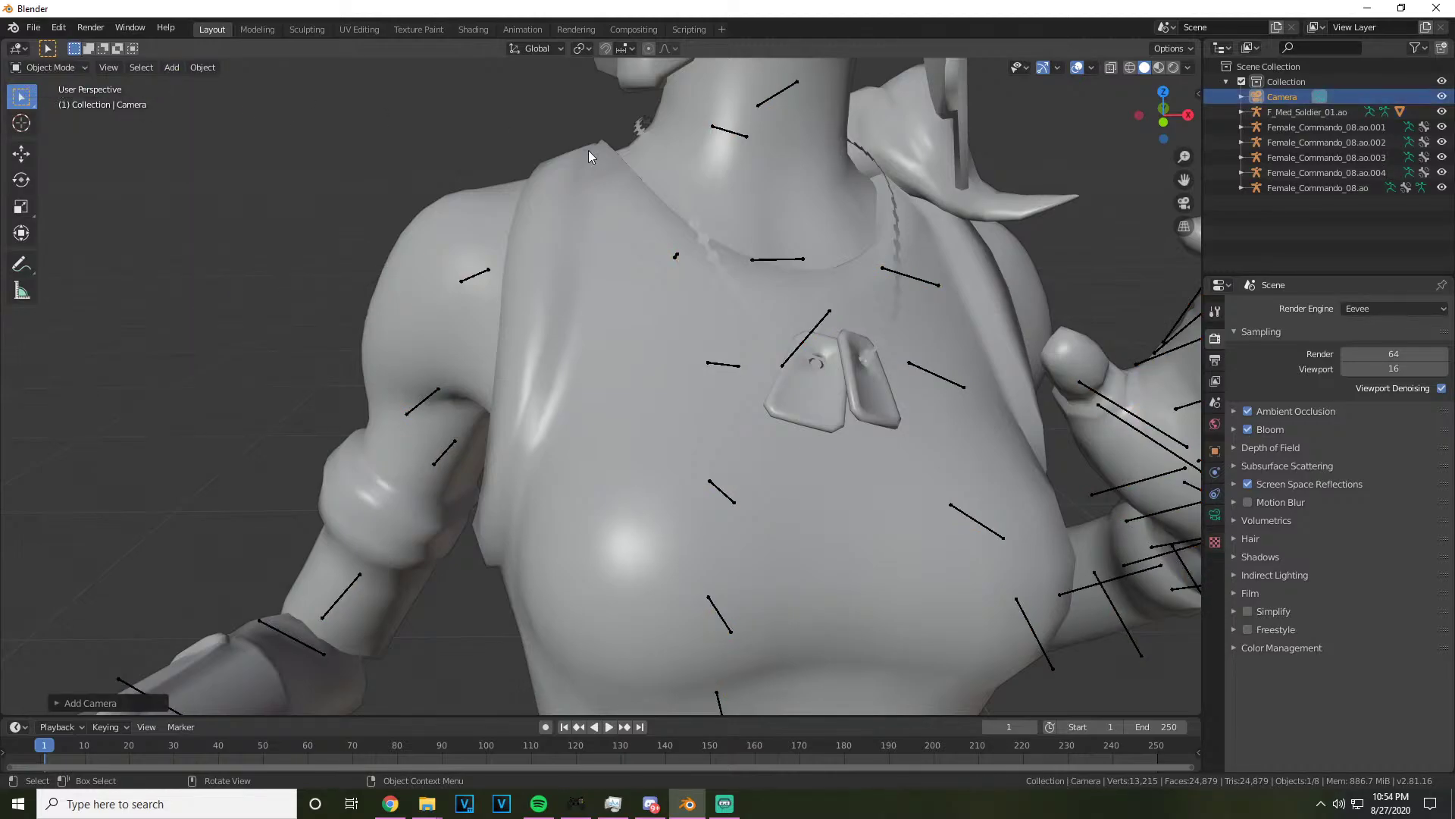
Select the F_Med_Soldier_01.ao armature and switch it to Edit Mode
left_click(732, 140)
left_click(46, 68)
left_click(34, 104)
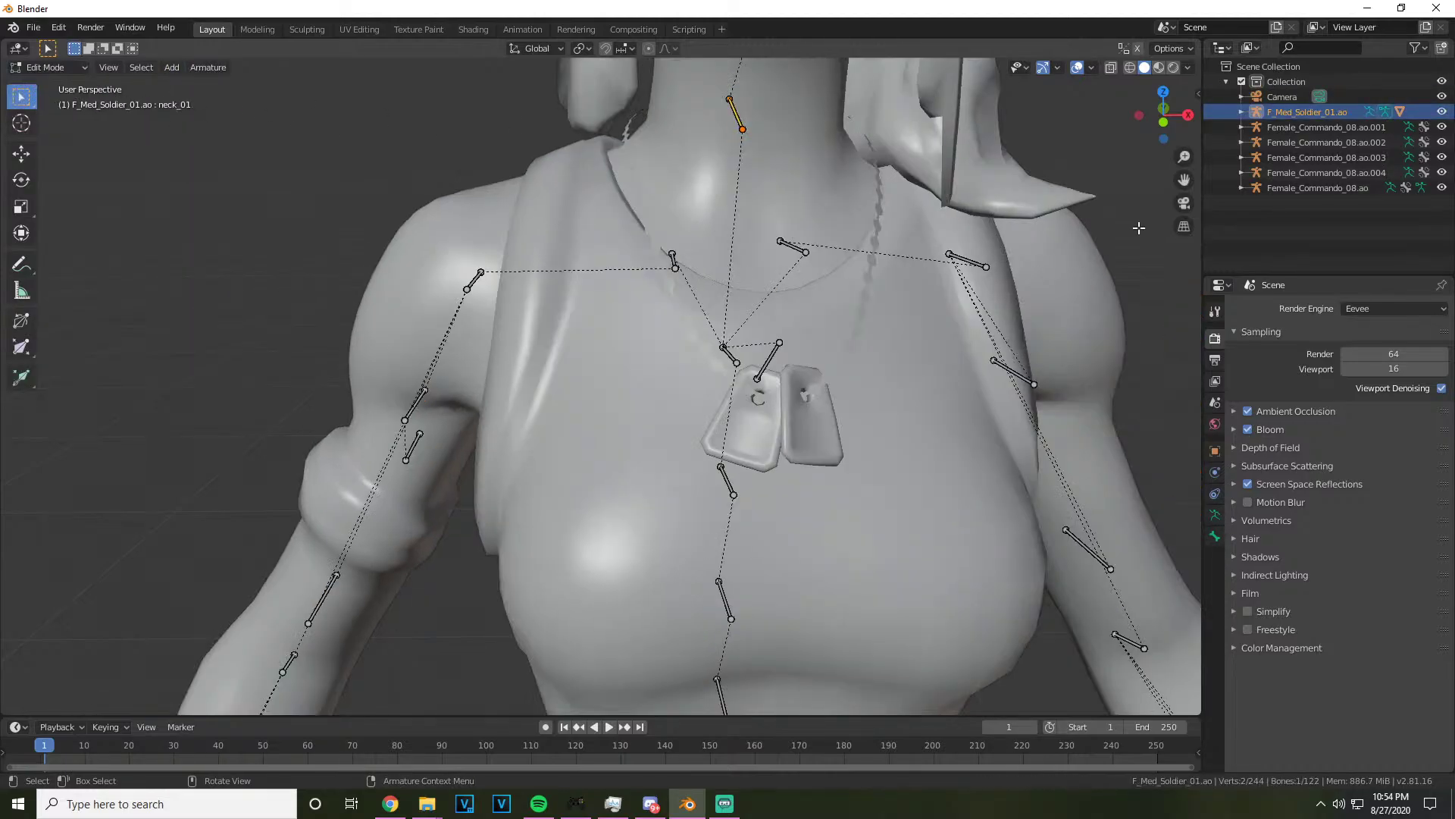
Set the parent of the R_eye_lid_lower_mid bone to head in its bone relations
left_click_drag(1186, 179, 1182, 523)
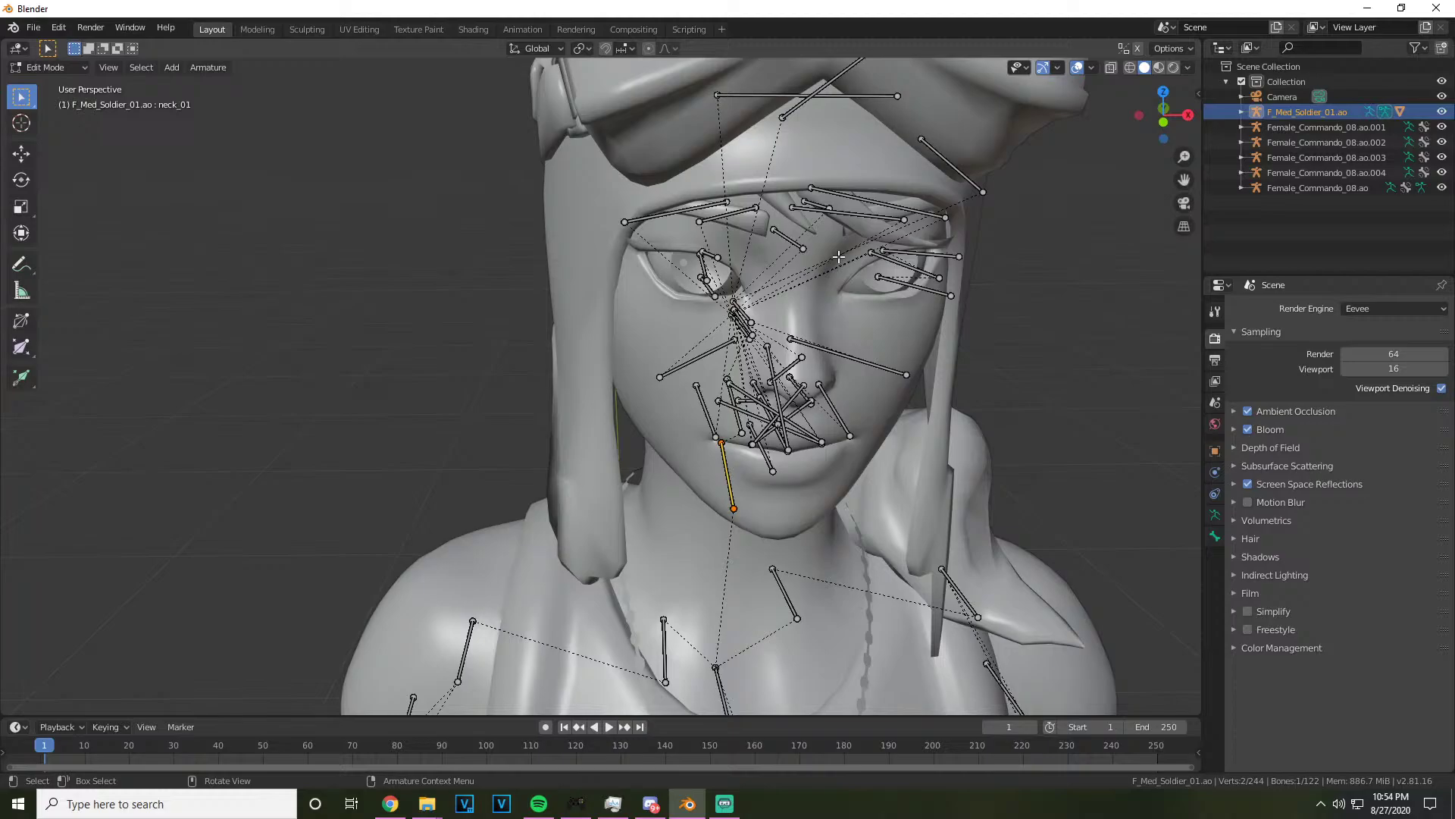
left_click(713, 295)
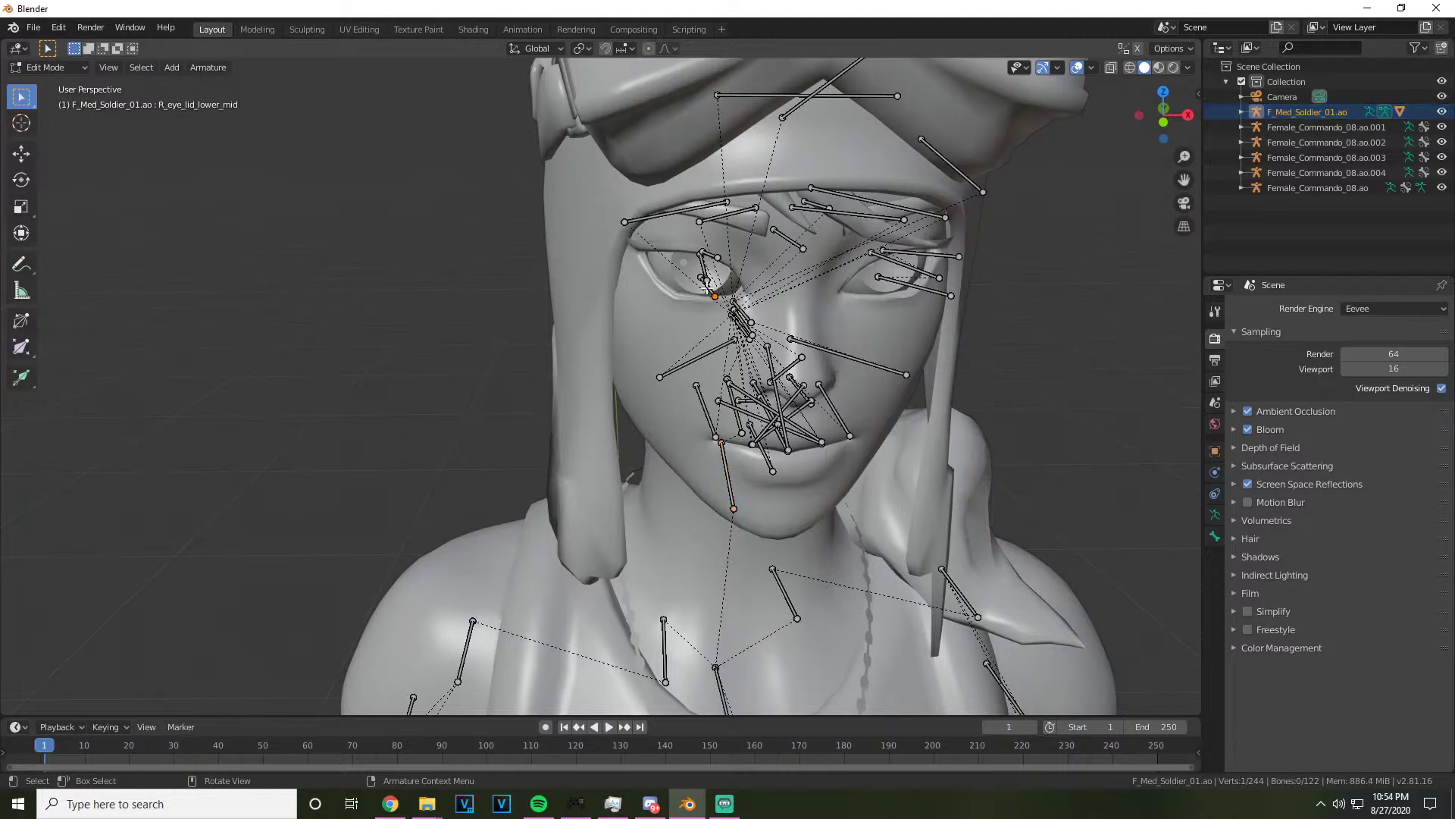
left_click(1215, 535)
left_click(1288, 511)
left_click(1357, 568)
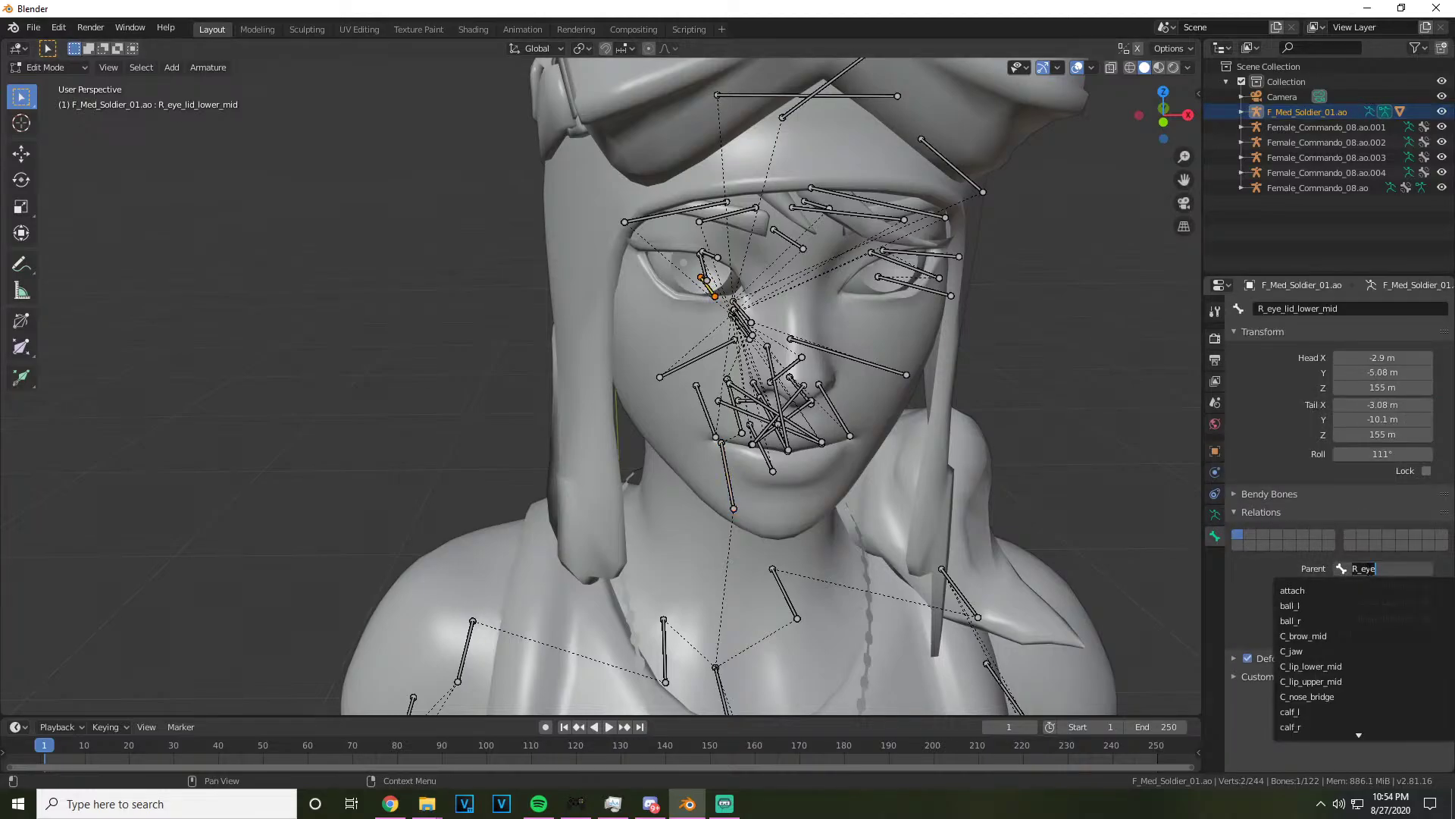
type("head")
key("Return")
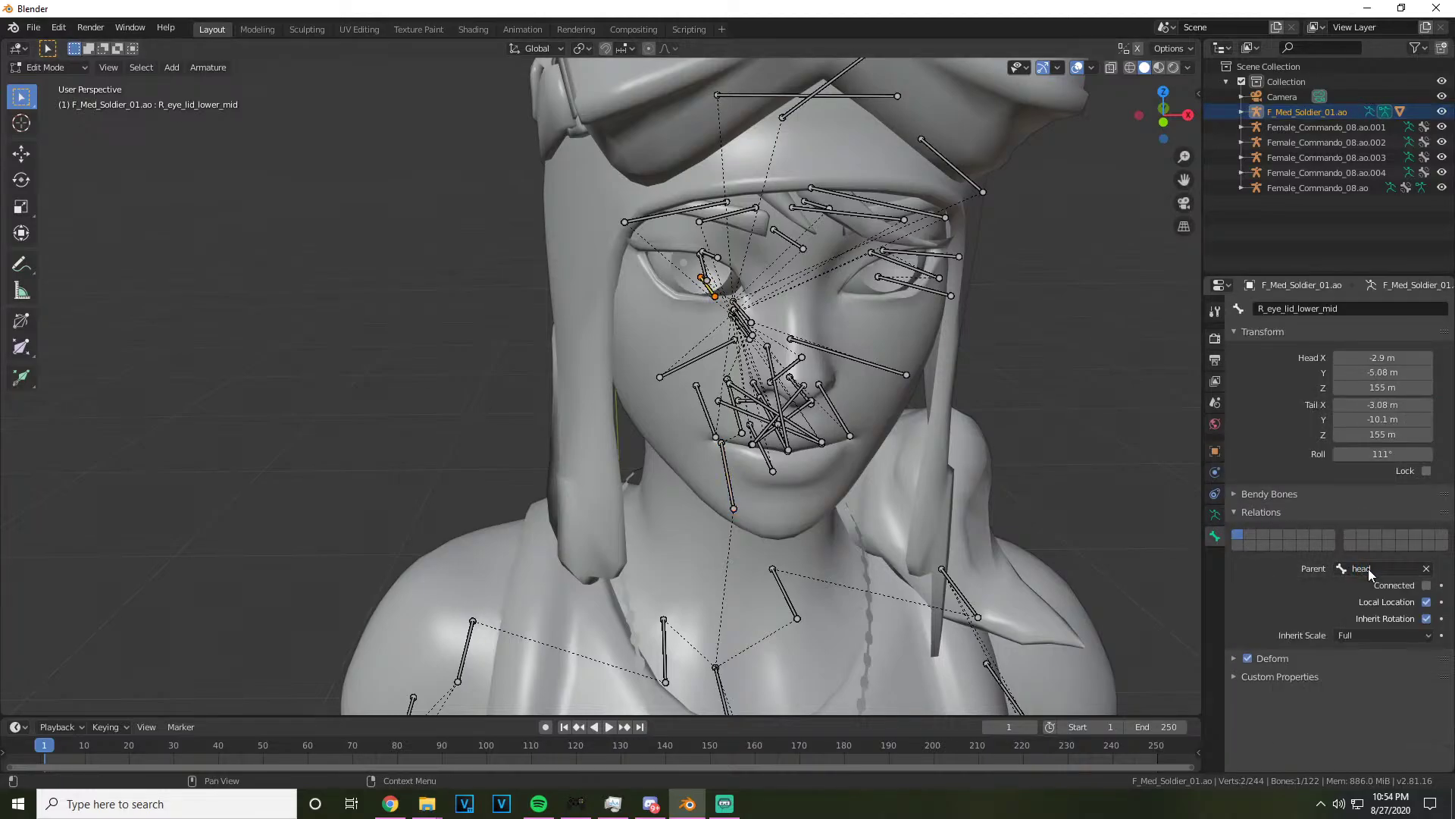
Set the parent of the R_eye_lid_upper_mid bone to head
left_click(710, 256)
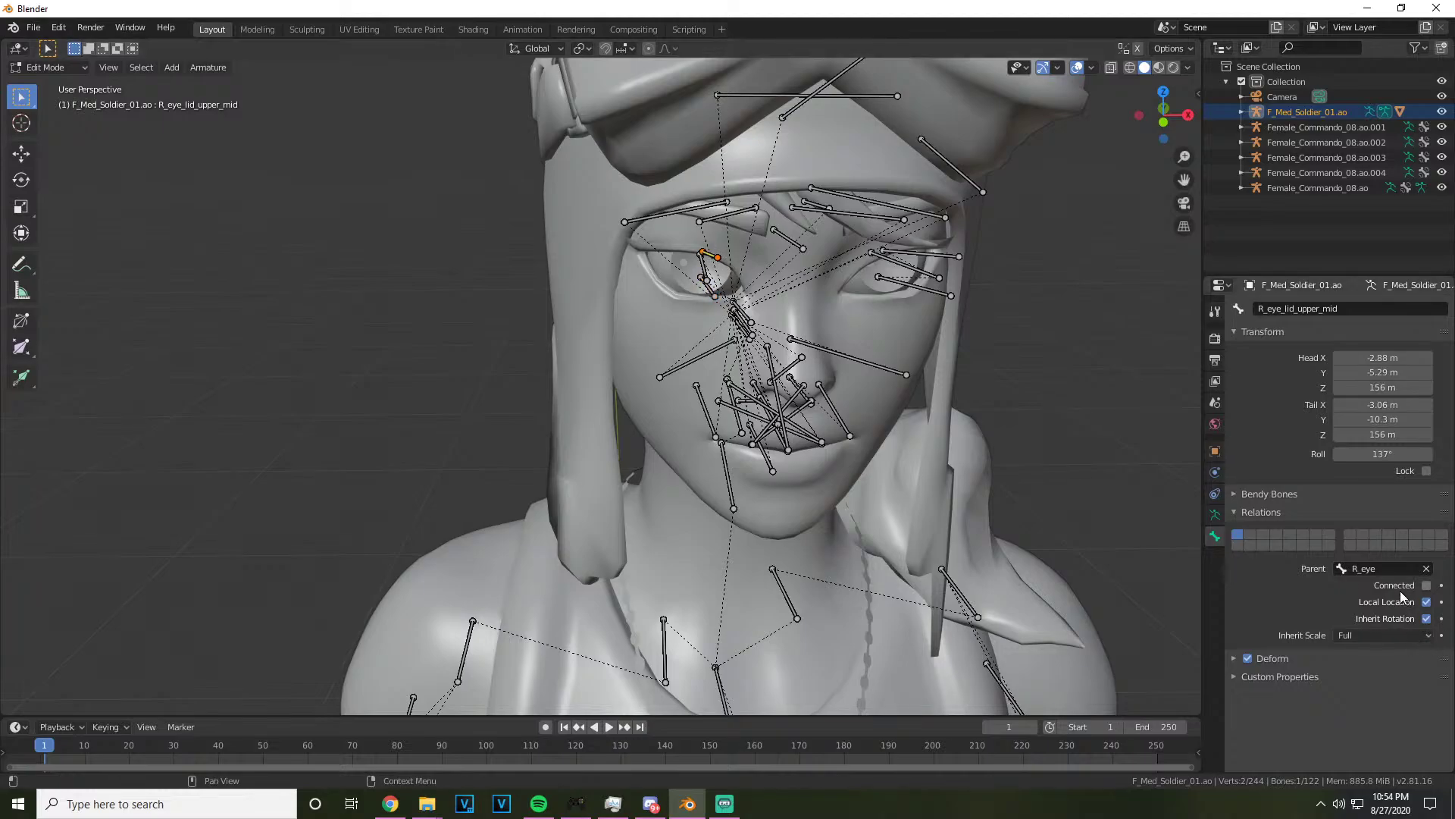
left_click(1372, 568)
type("head")
key("Return")
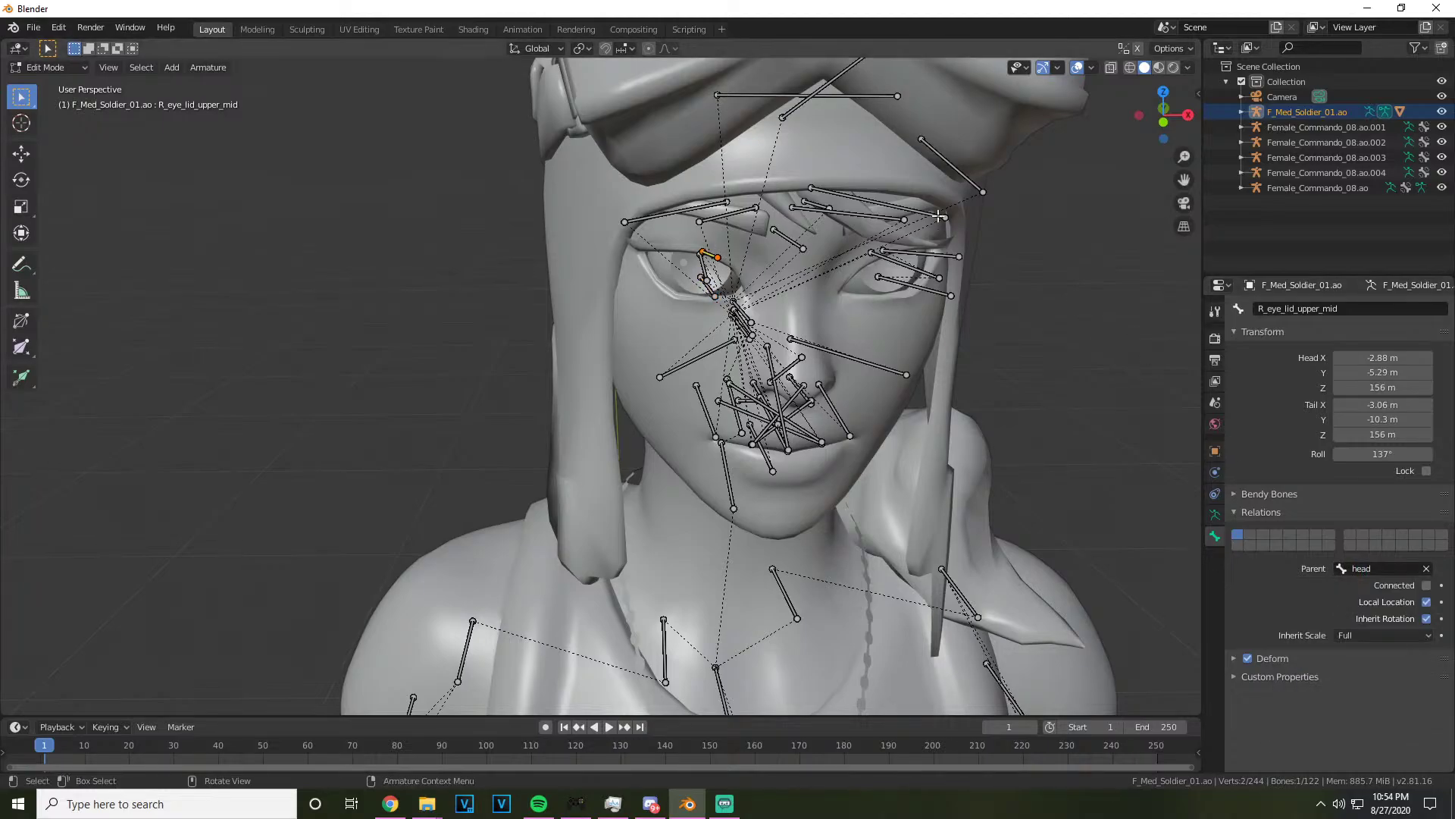
Set the parent of the L_eye_lid_upper_mid bone to head
left_click(926, 256)
left_click(1372, 569)
type("head")
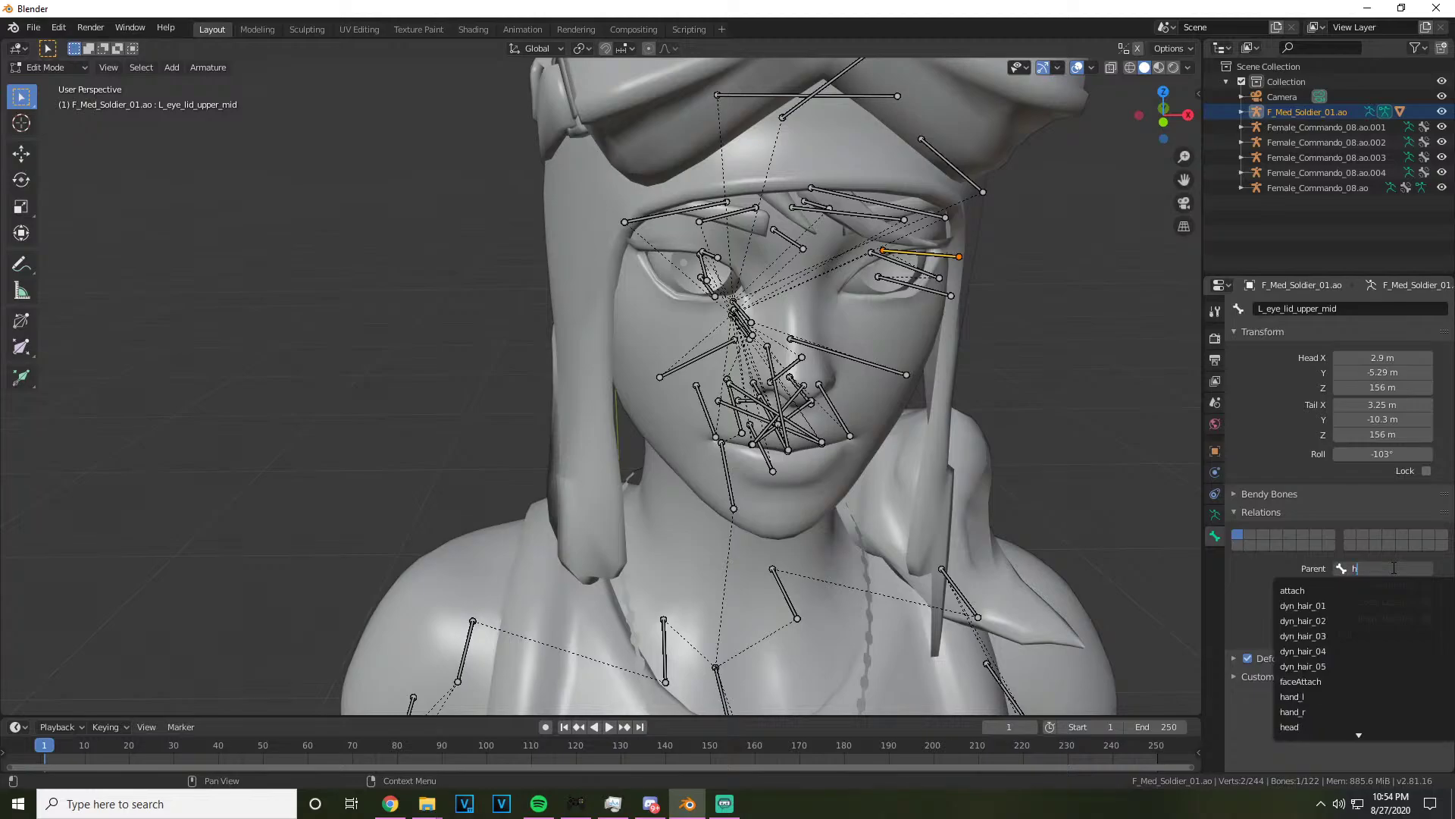
key("Return")
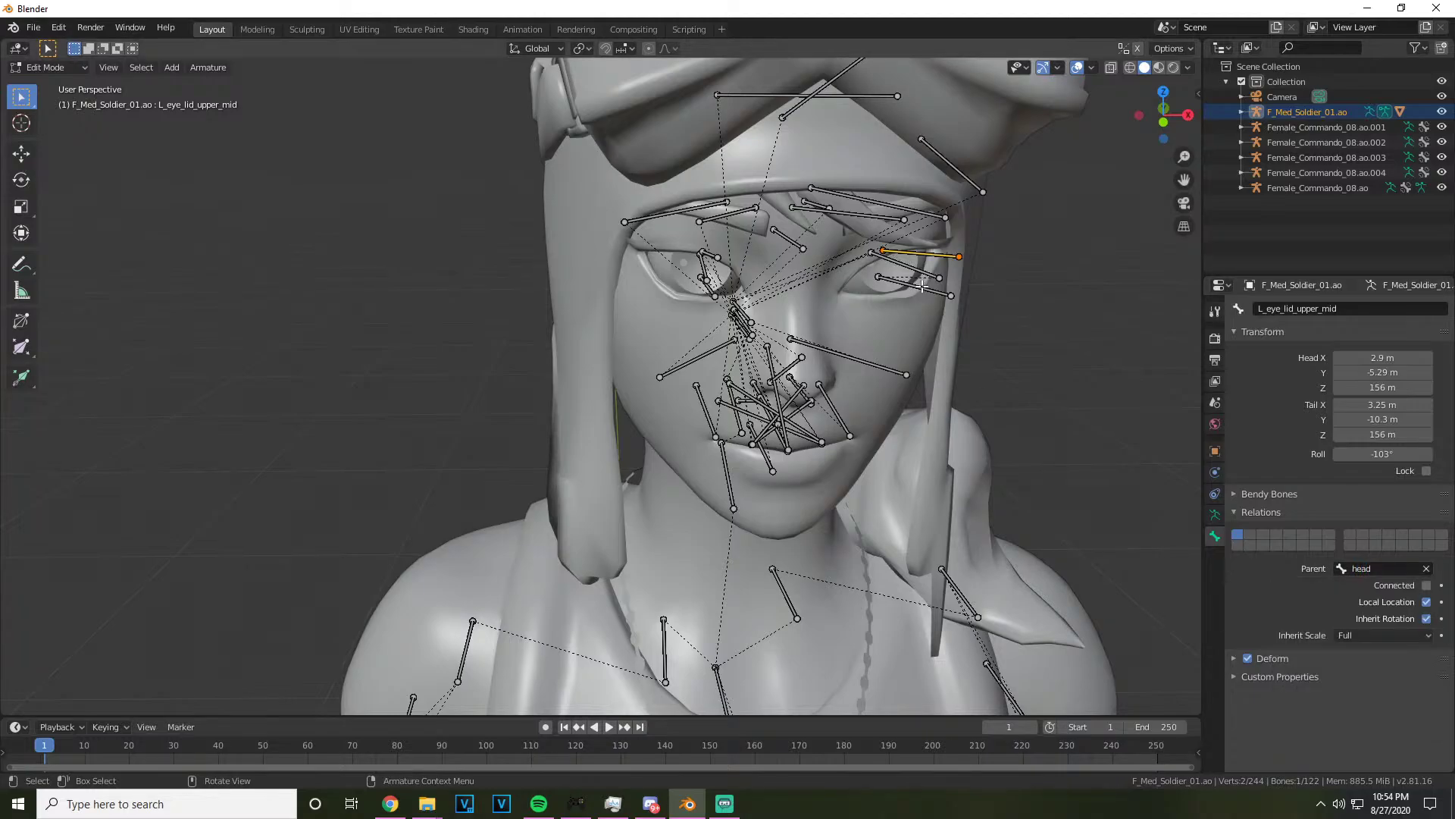
Set the parent of the L_eye_lid_lower_mid bone to head
left_click(922, 284)
left_click(1372, 568)
type("L_eye")
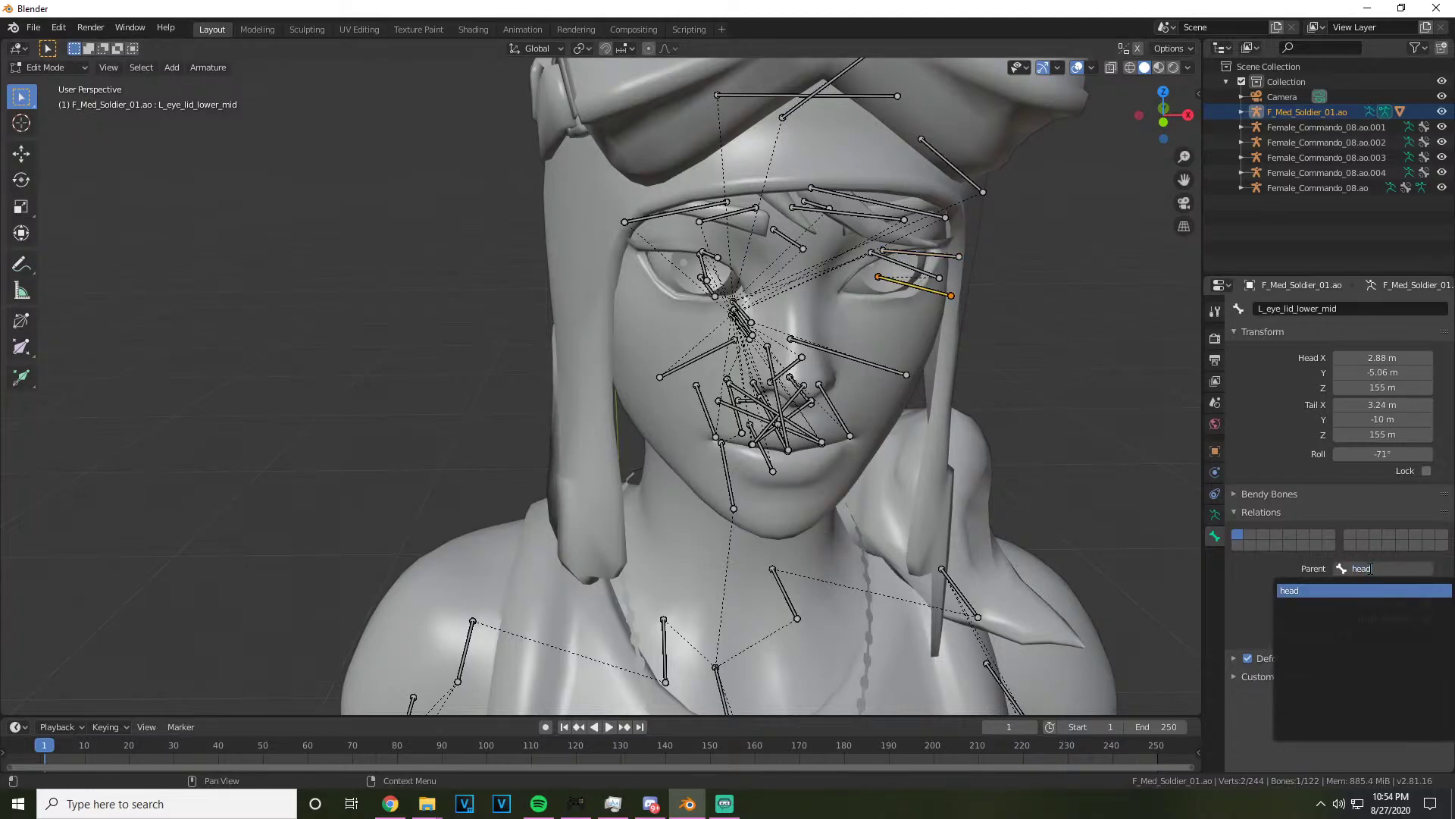
key("Escape")
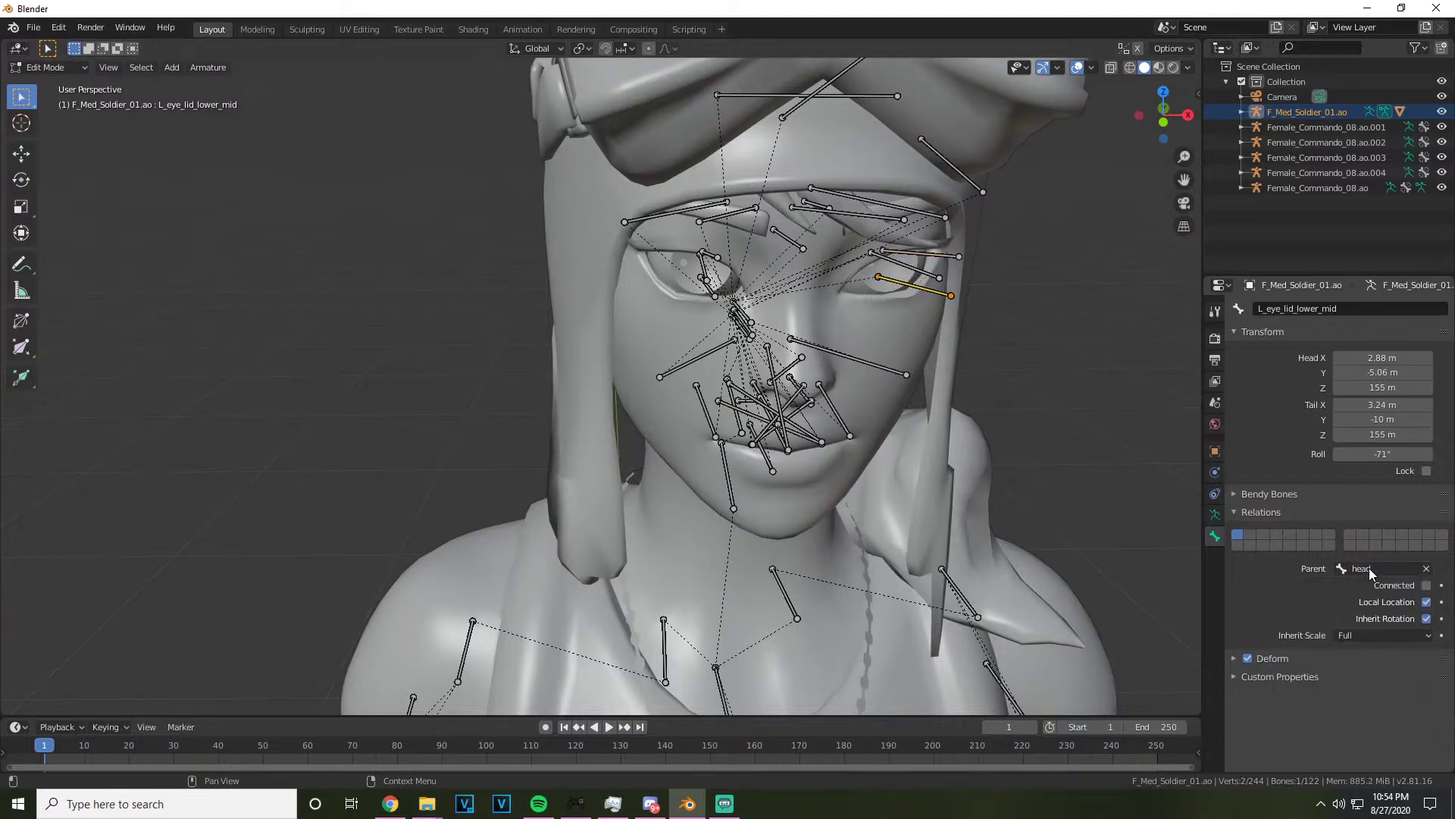
Switch the armature to Pose Mode and select the R_eye bone
left_click(56, 69)
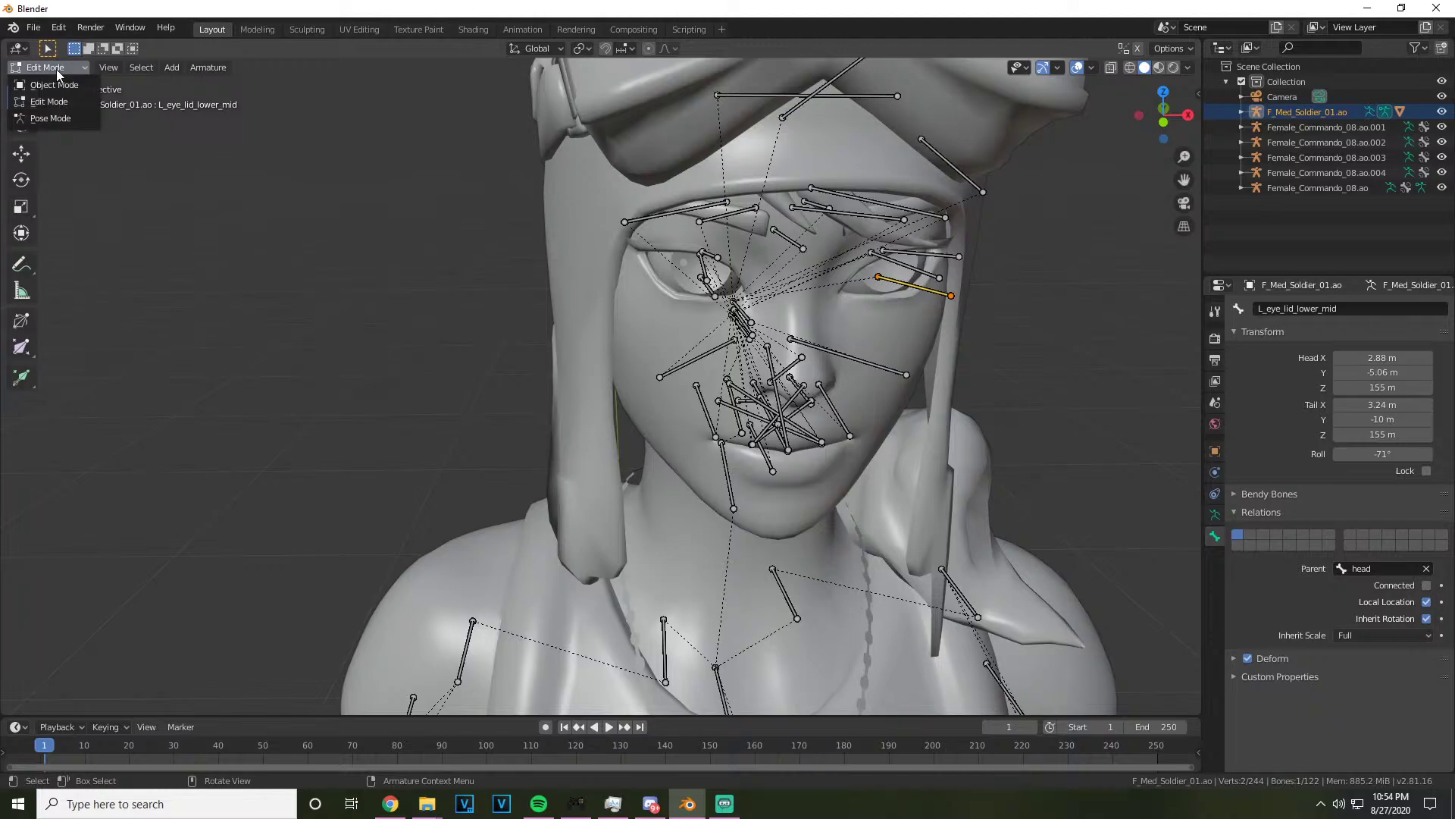
left_click(48, 107)
left_click(790, 199)
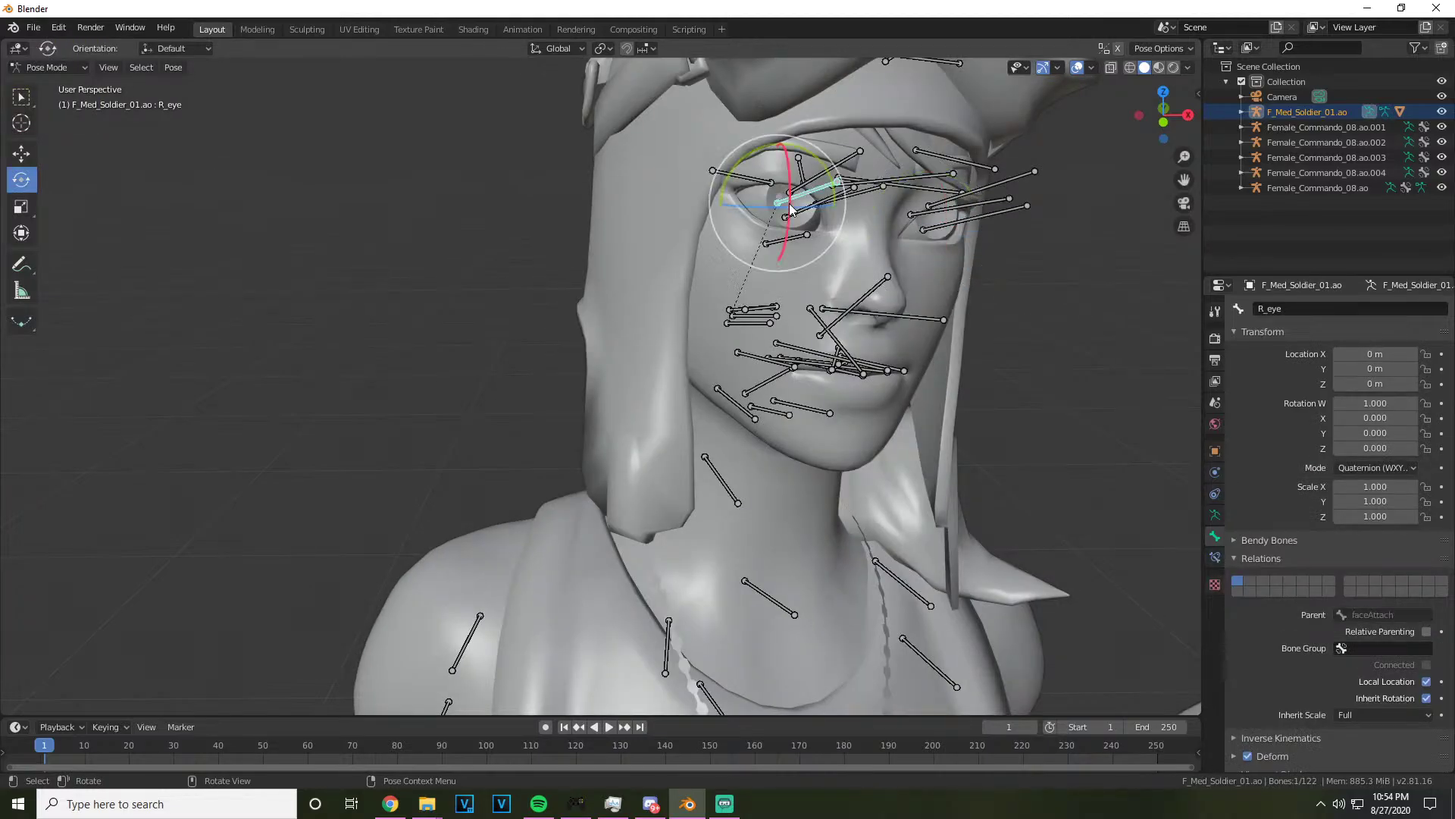
Add a Track To object constraint to the F_Med_Soldier_01.ao armature
left_click(1216, 470)
left_click(1215, 494)
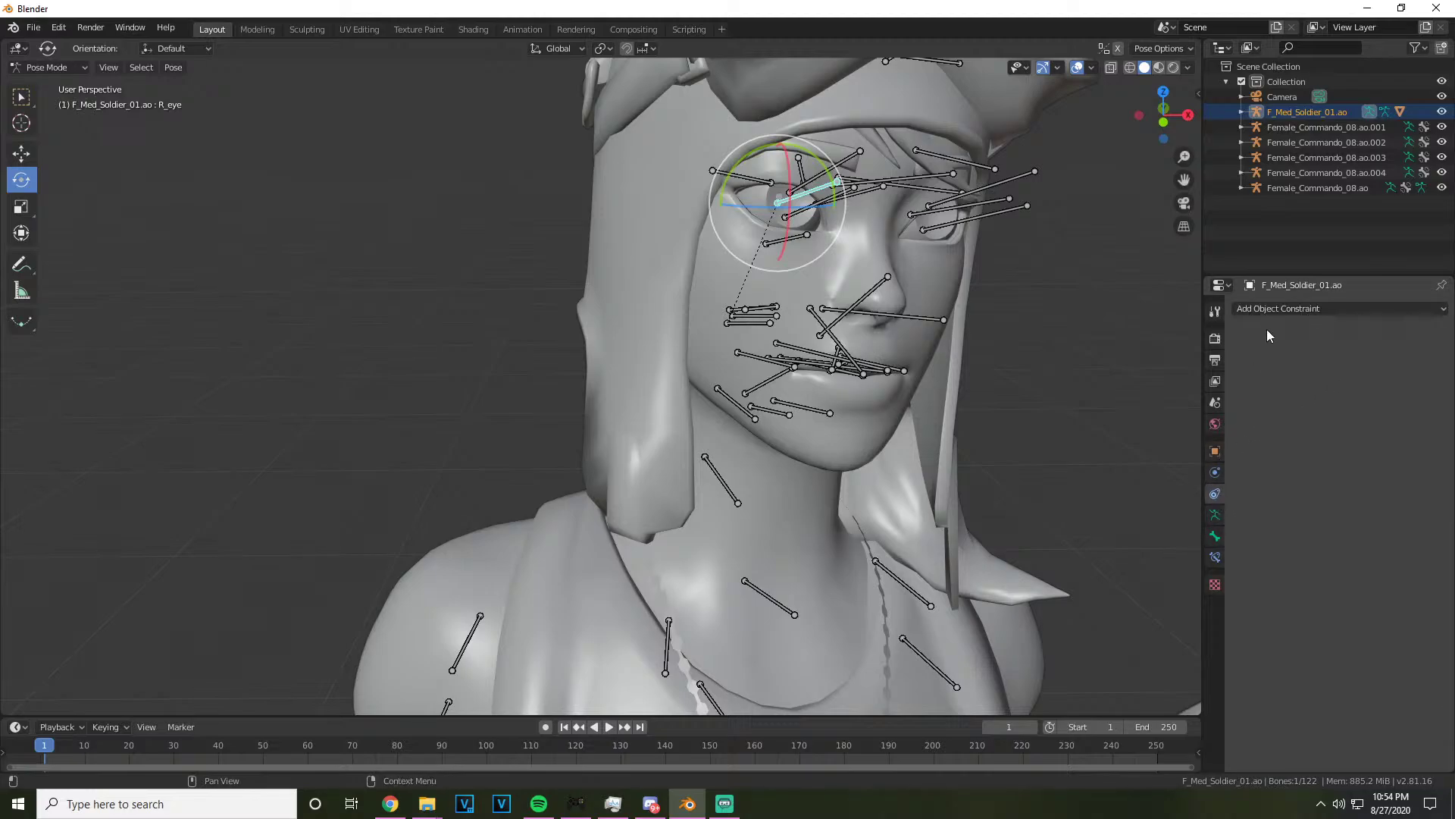
left_click(1282, 308)
left_click(1305, 408)
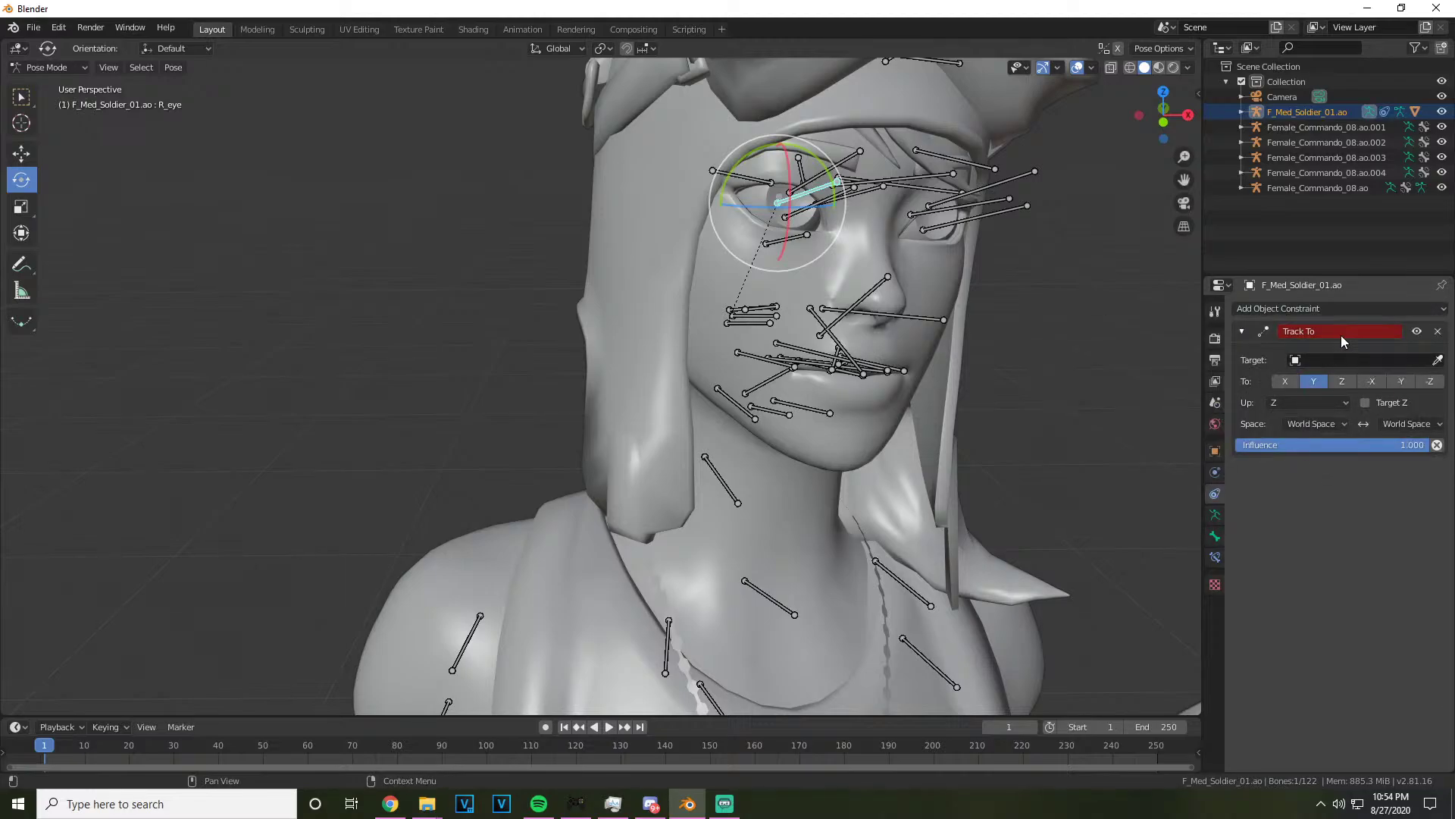
Try Camera as the target of the Track To constraint and undo the assignment
left_click(1321, 360)
left_click(1314, 382)
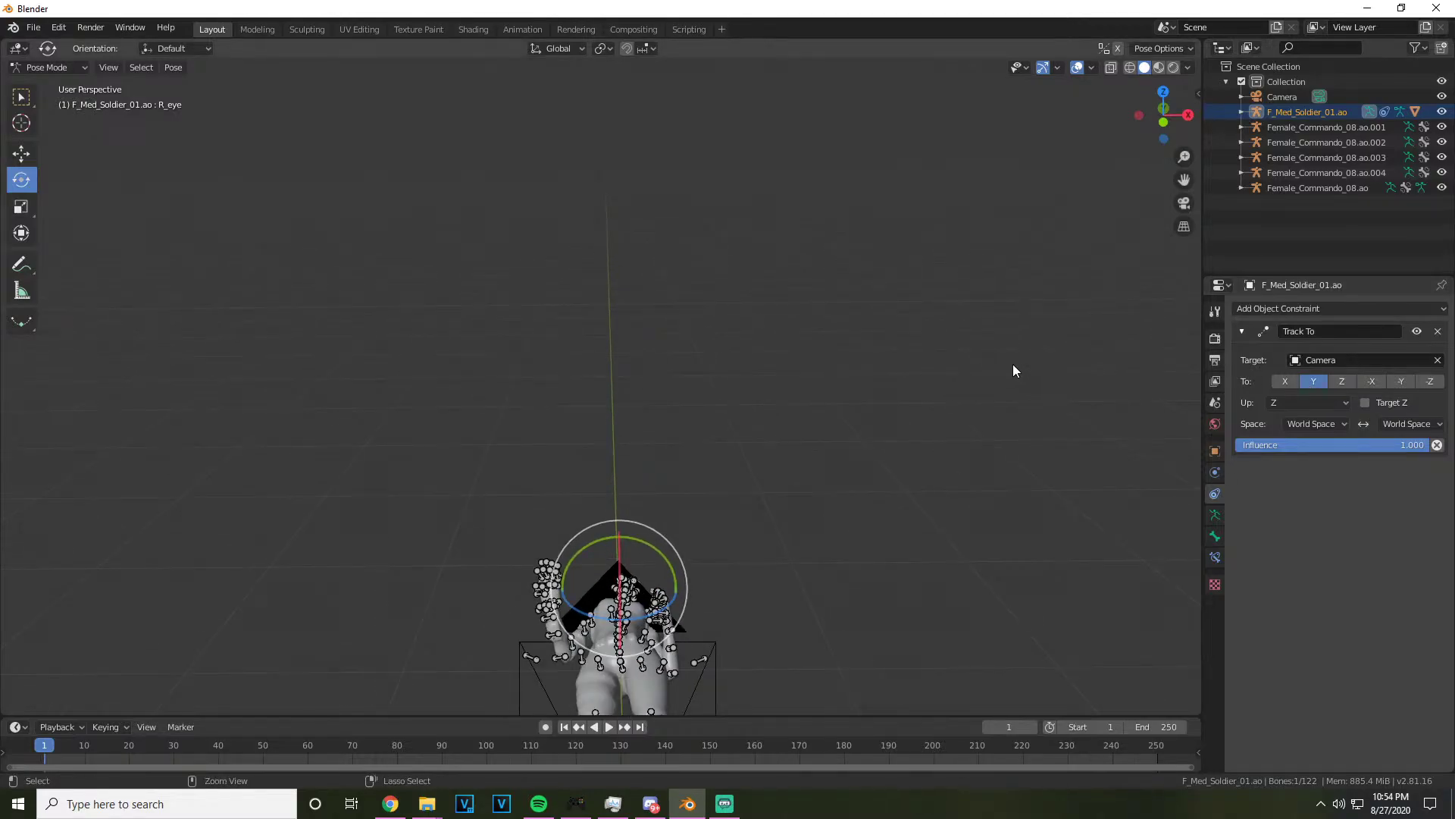
key("ctrl+z")
Return the armature to Edit Mode with the R_eye bone selected and bring the face into view
left_click(61, 73)
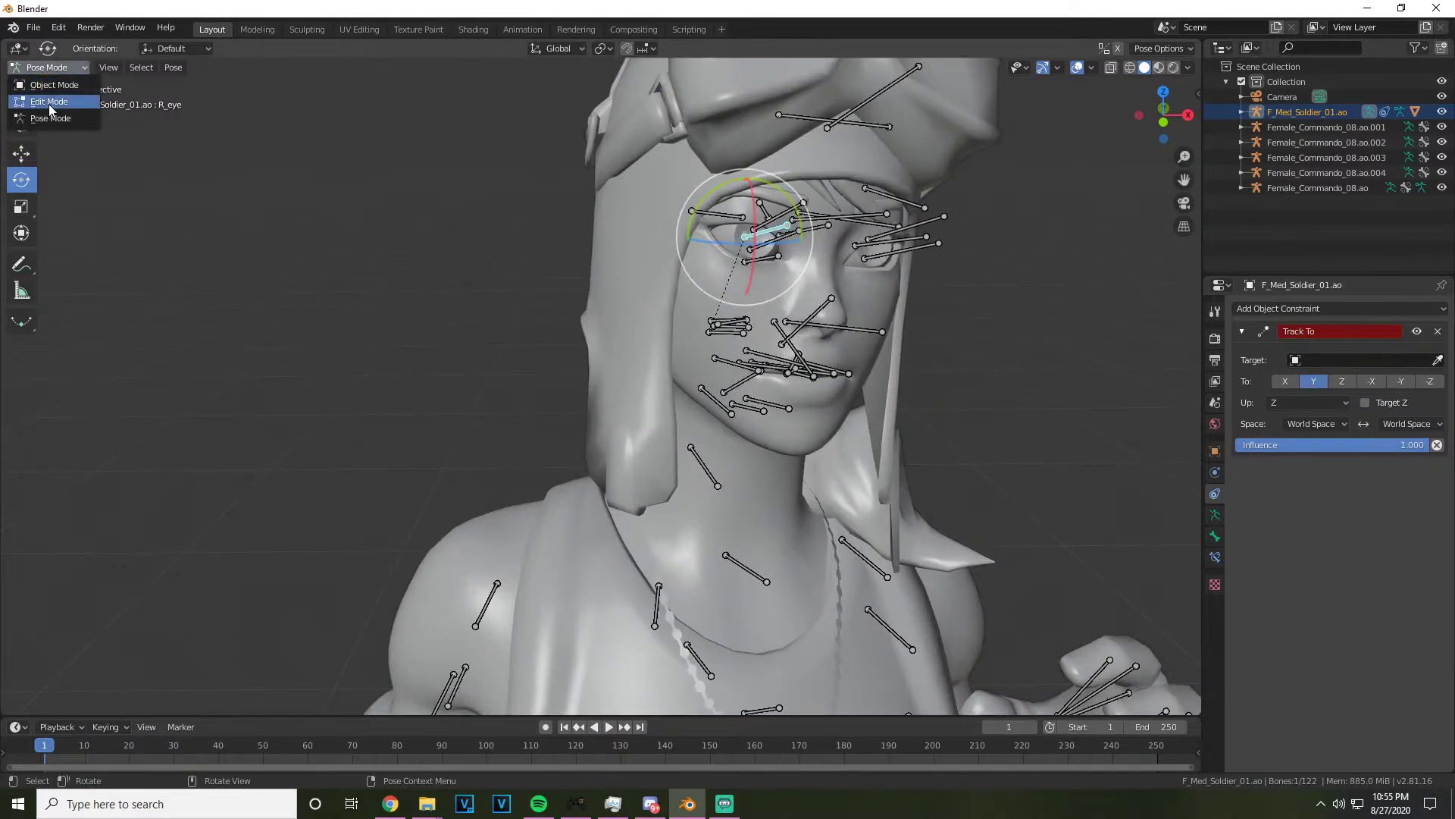
left_click(49, 95)
mouse_move(1164, 120)
left_mouse_down()
mouse_move(1133, 122)
mouse_move(1174, 123)
left_mouse_up()
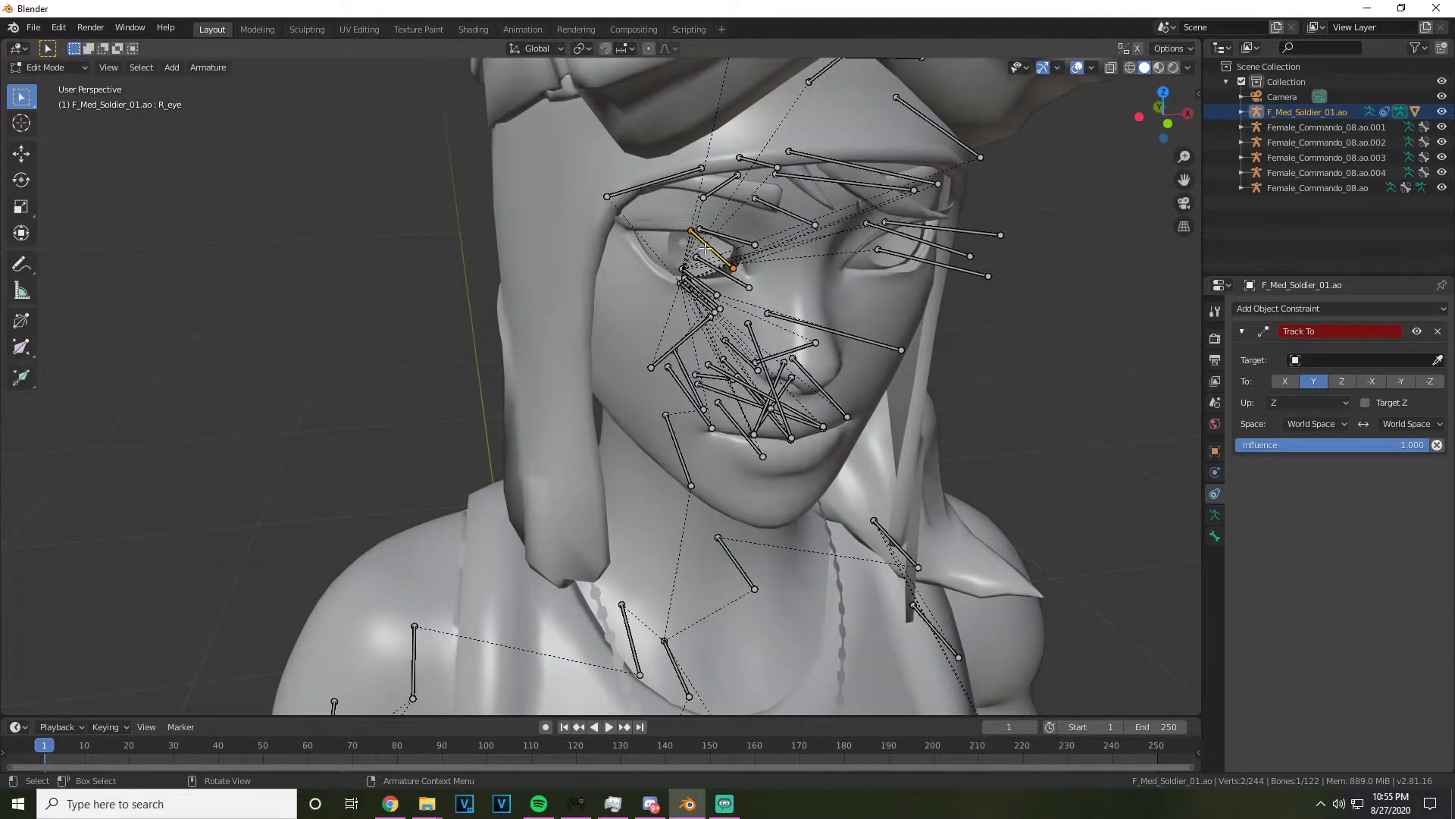
Set Camera as the target of the armature's Track To constraint and undo that assignment
left_click(1325, 359)
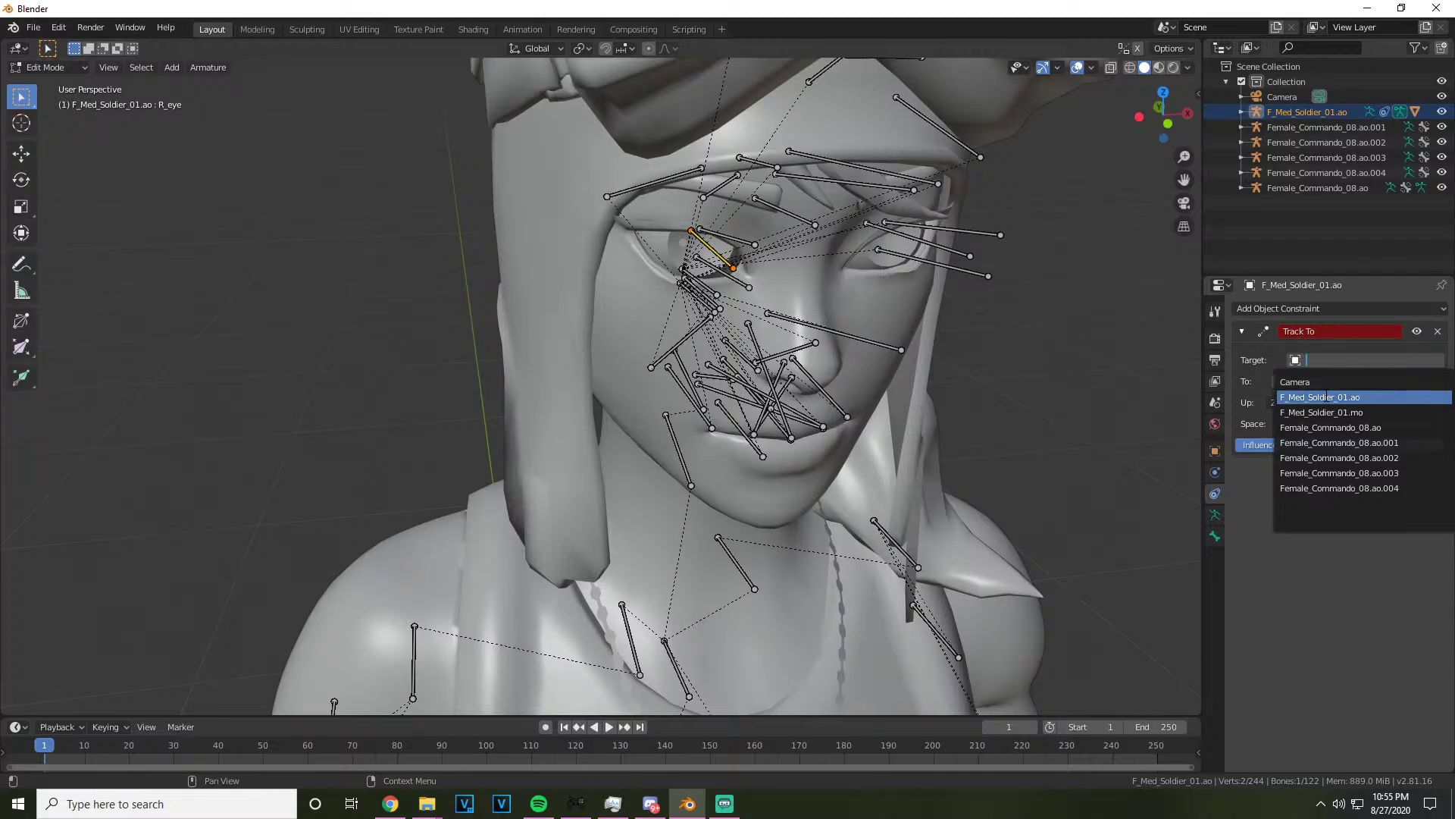
left_click(1325, 385)
scroll(1000, 376, "down", 5)
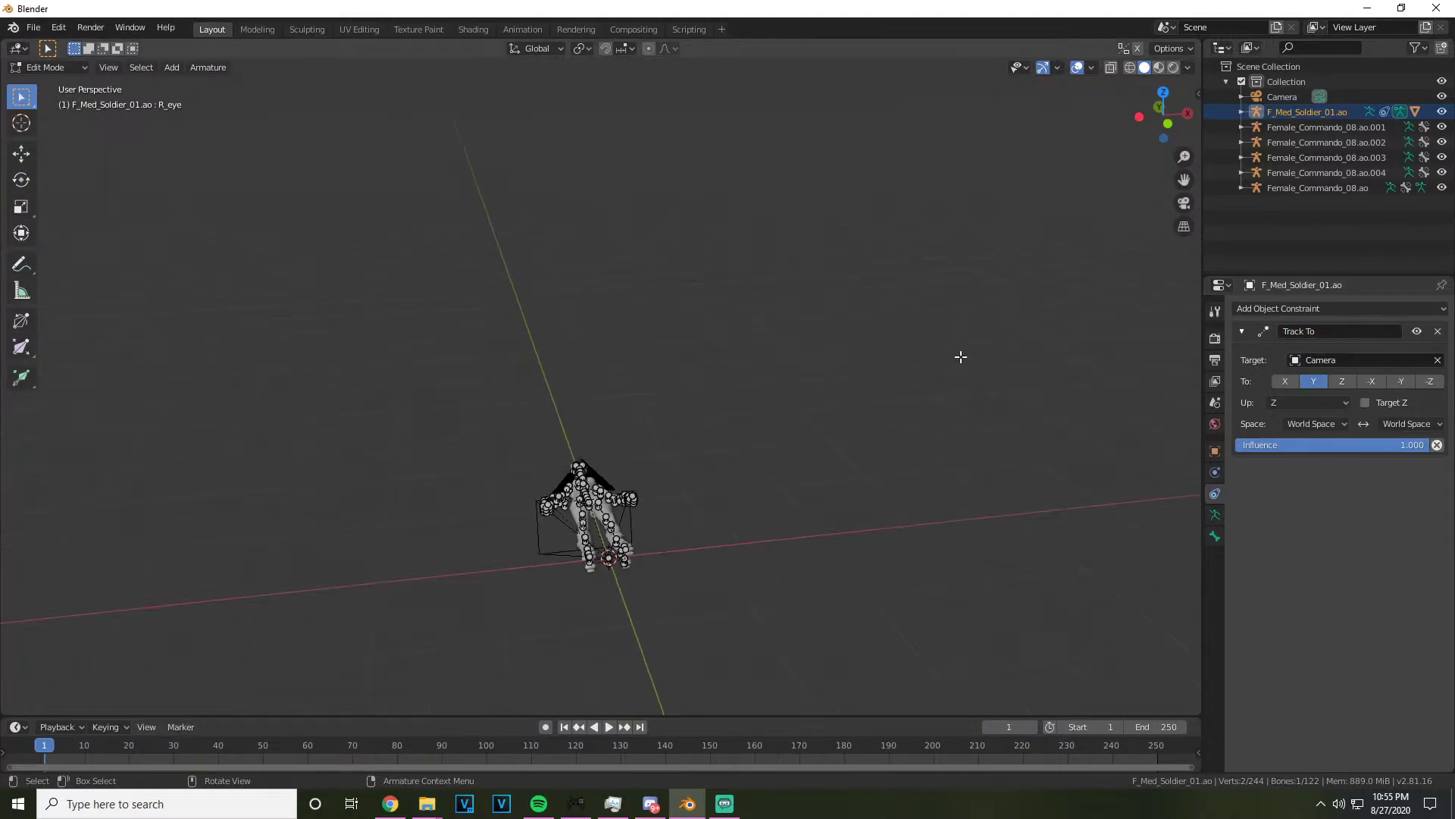
key("ctrl+z")
scroll(819, 374, "up", 5)
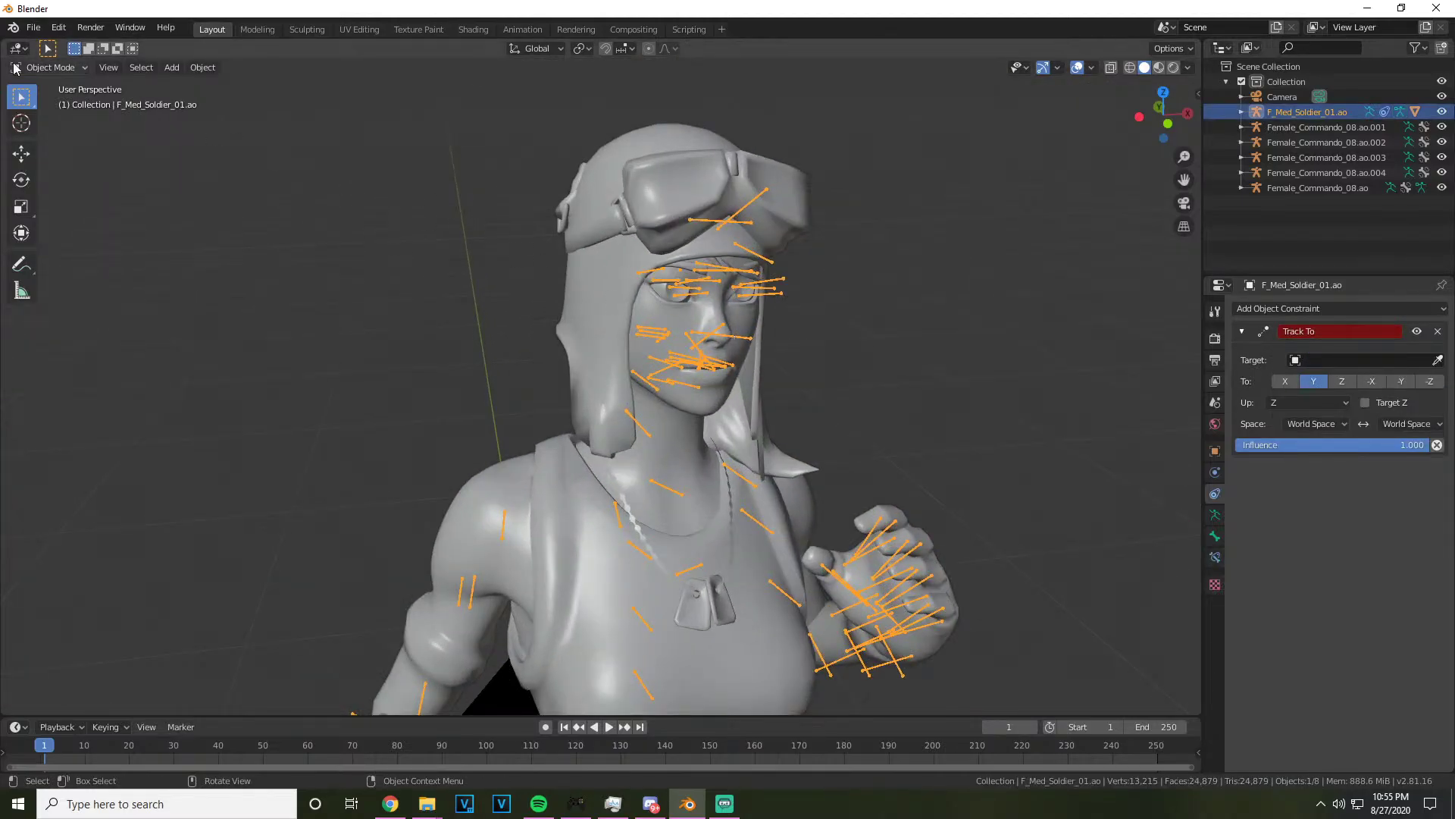
key("ctrl+z")
Put the armature back in Edit Mode with R_eye selected and delete its Track To constraint
left_click(46, 66)
left_click(45, 98)
scroll(750, 267, "up", 5)
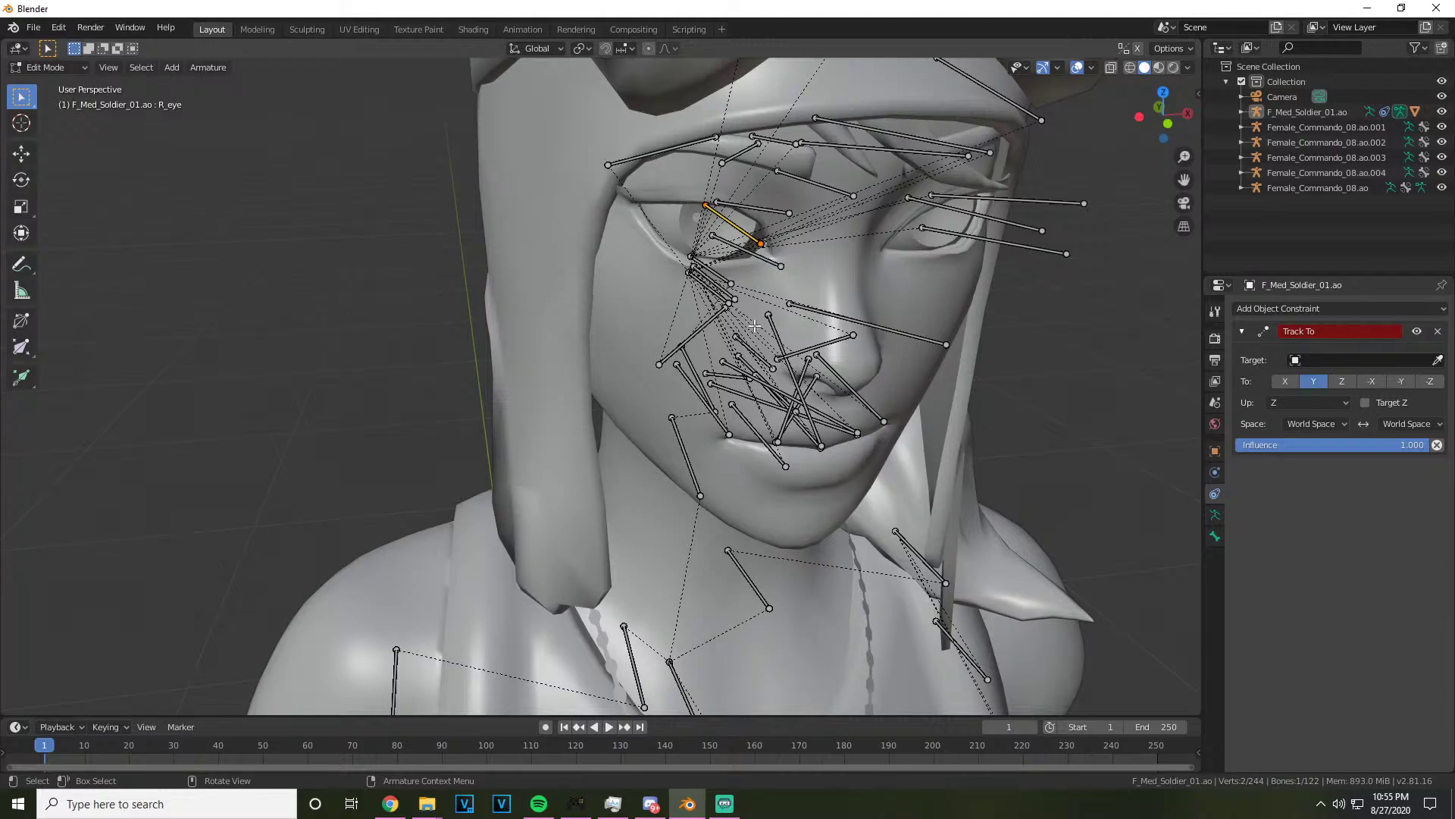
left_click(1438, 332)
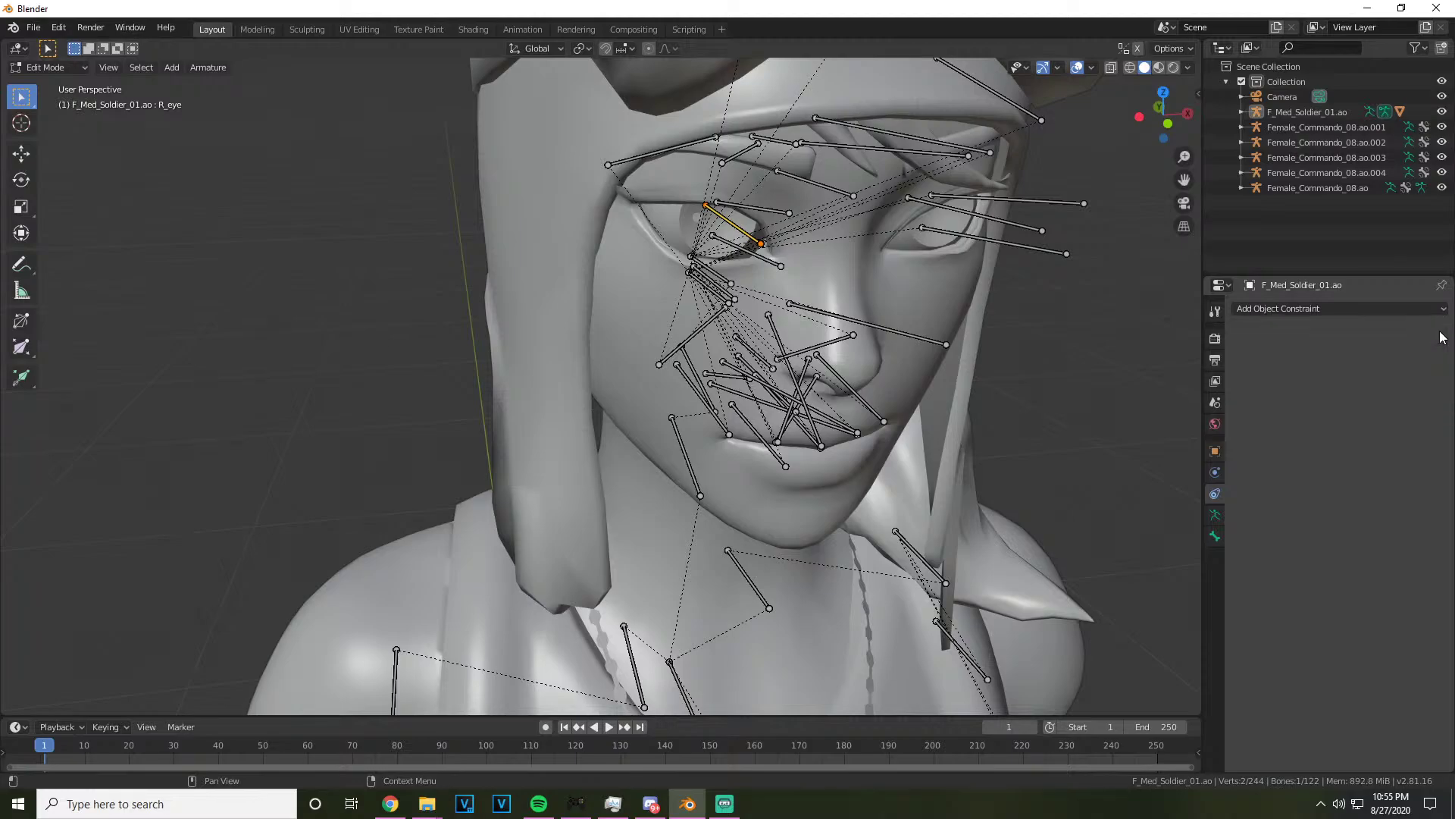
Try a Track To object constraint targeting Camera with the R_eye bone selected in Edit Mode, and remove the constraint
left_click(735, 207)
left_click(1215, 514)
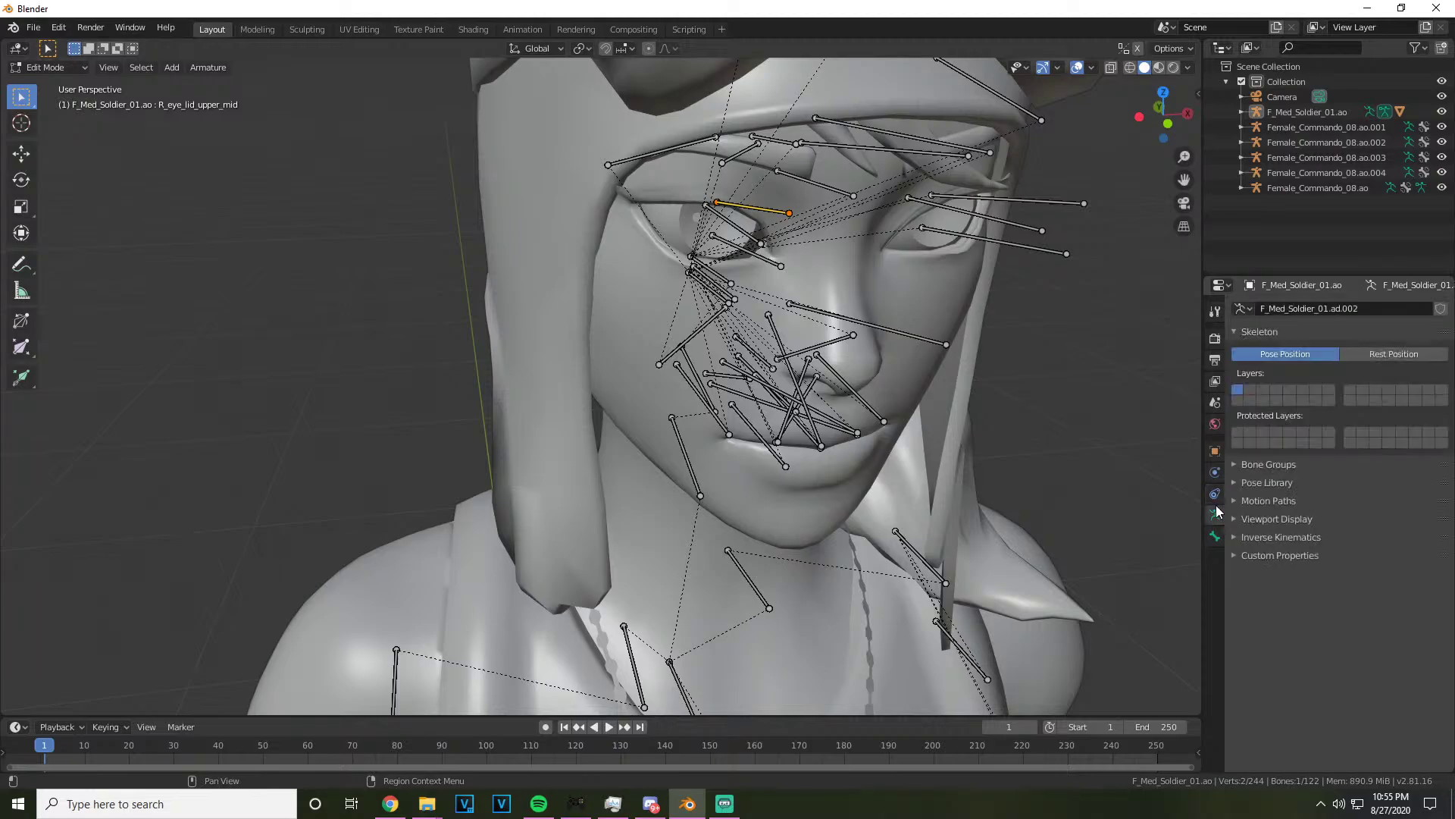
left_click(1215, 493)
left_click(1264, 307)
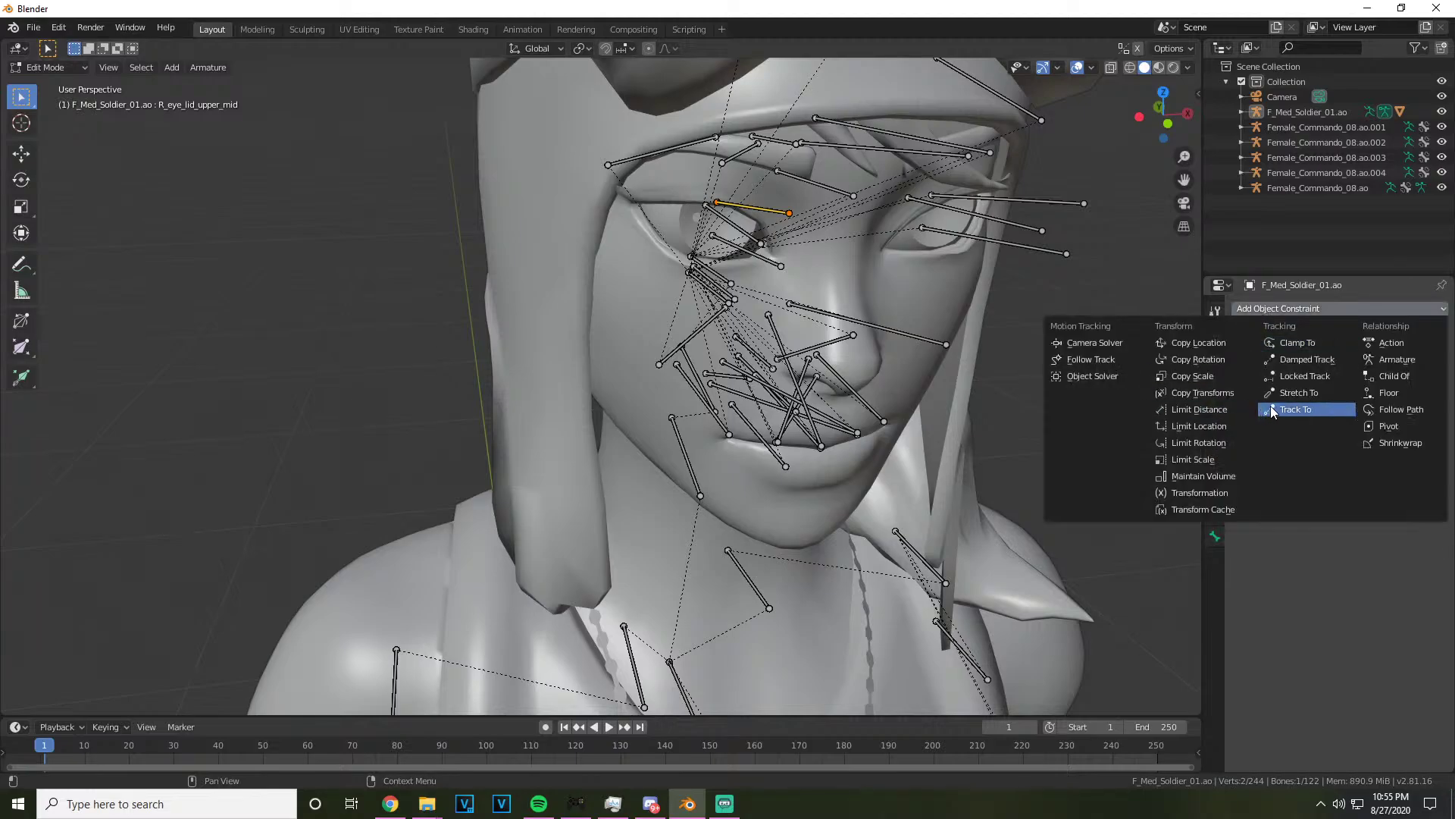
left_click(748, 237)
left_click(1315, 309)
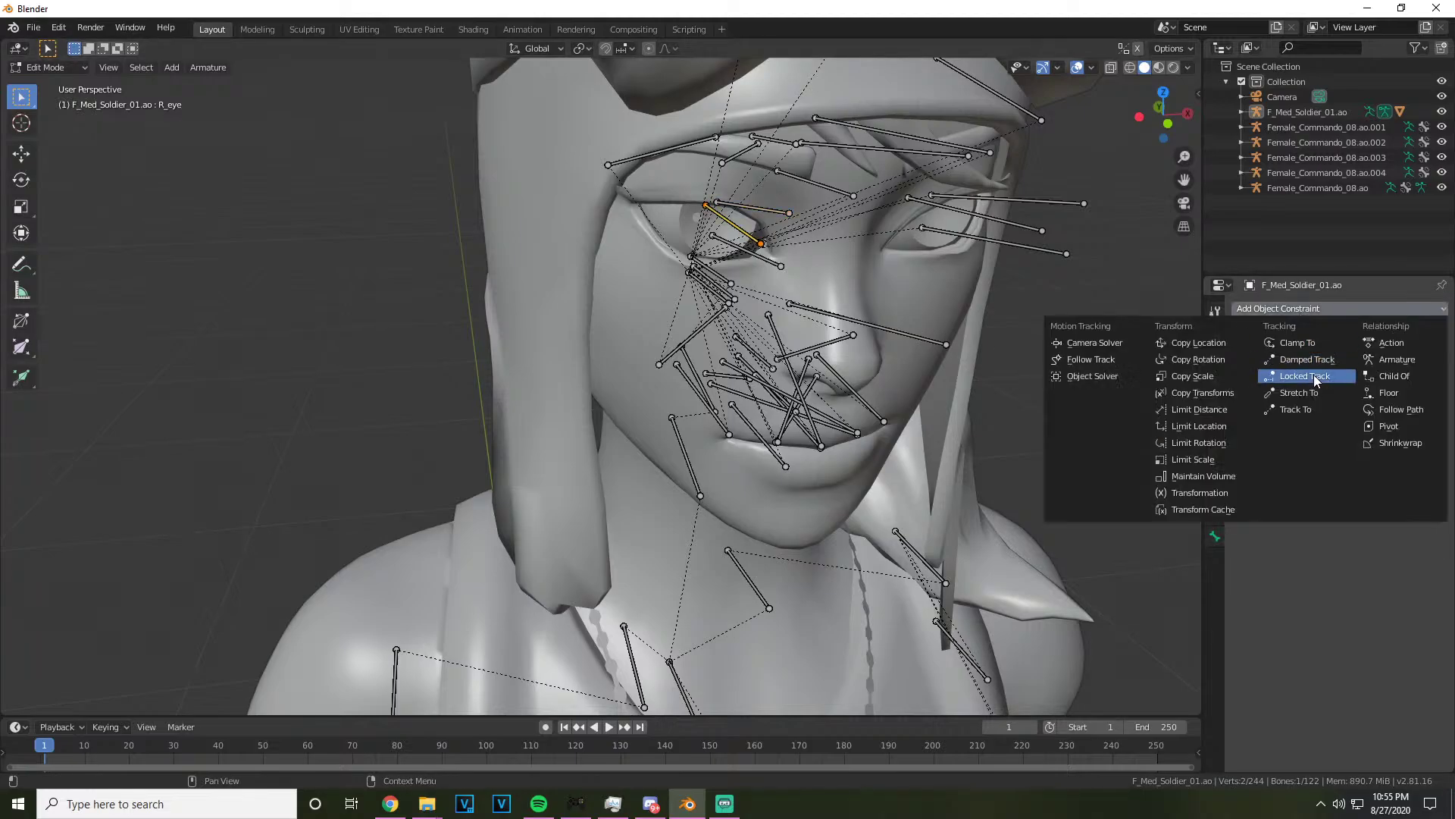
left_click(1307, 407)
left_click(1334, 360)
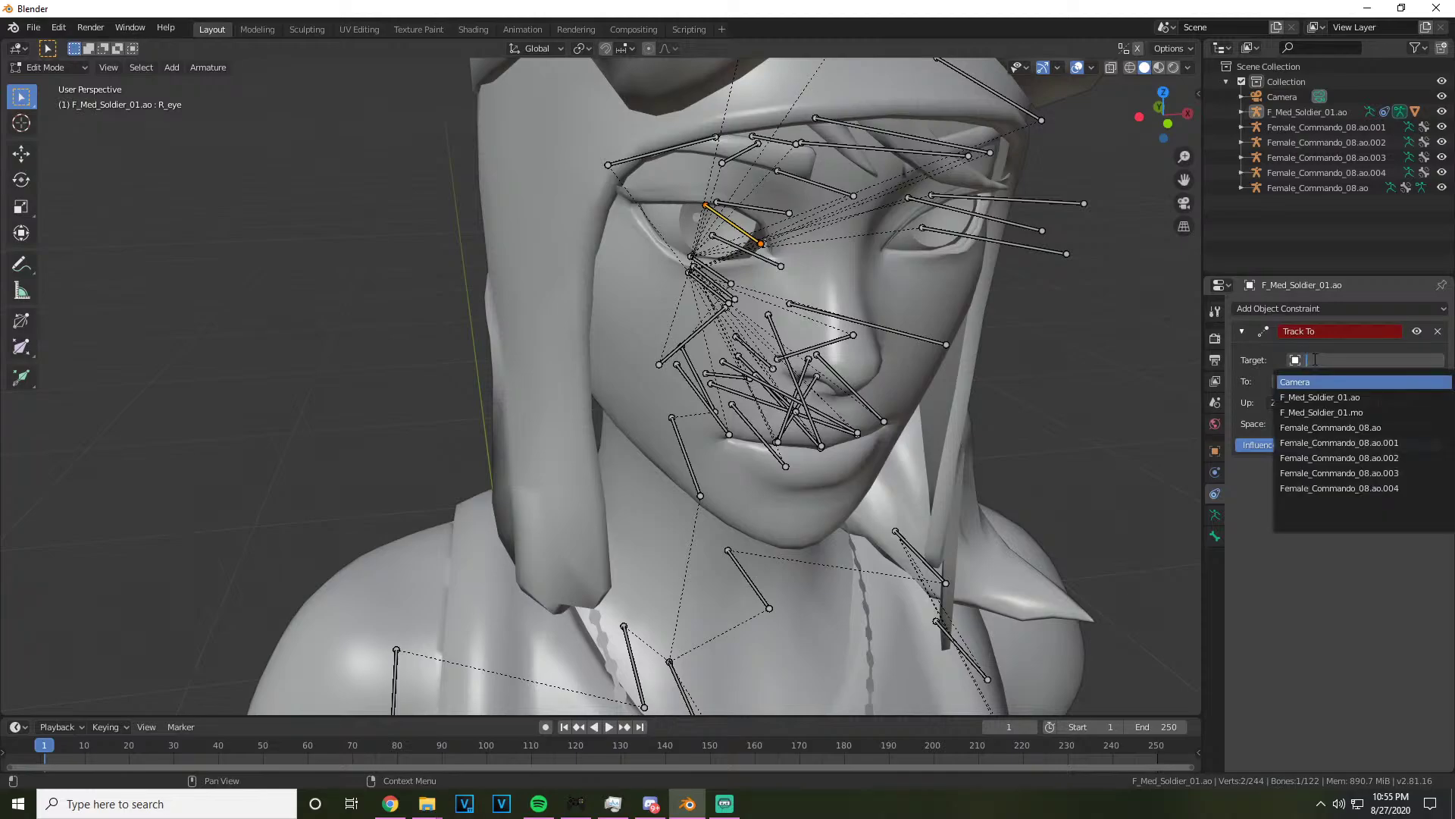
left_click(1324, 391)
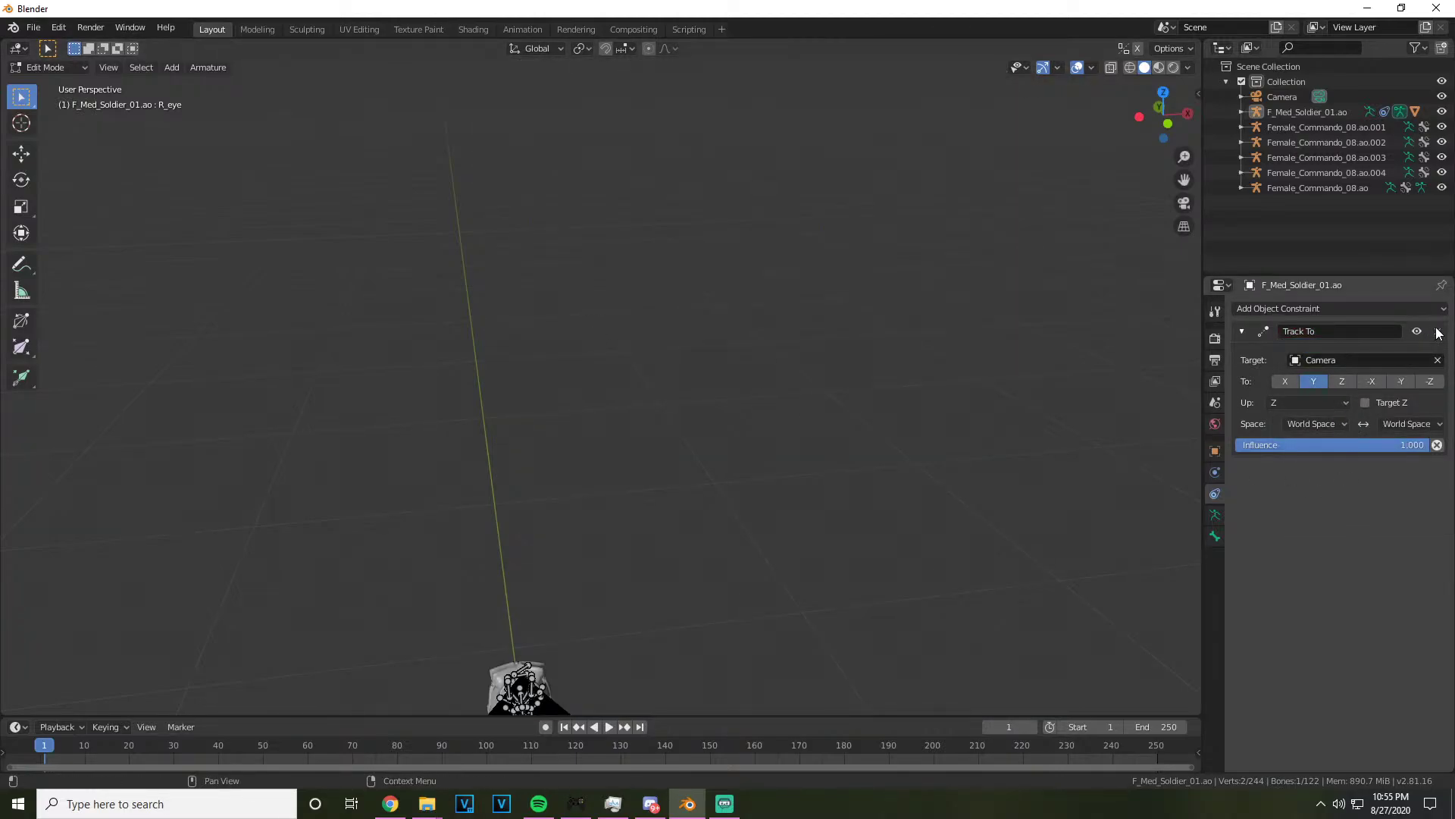
left_click(1331, 337)
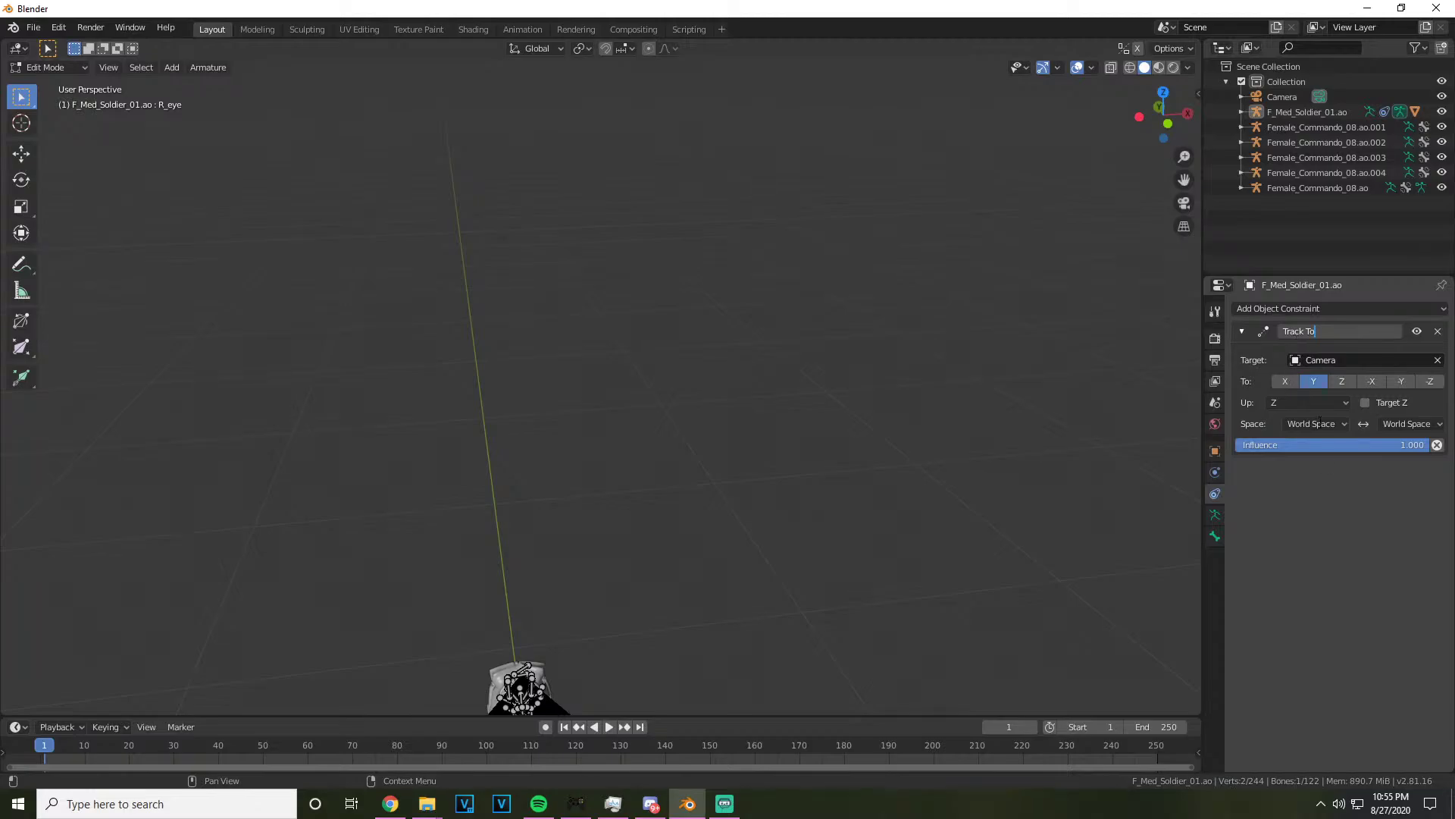
left_click(1438, 331)
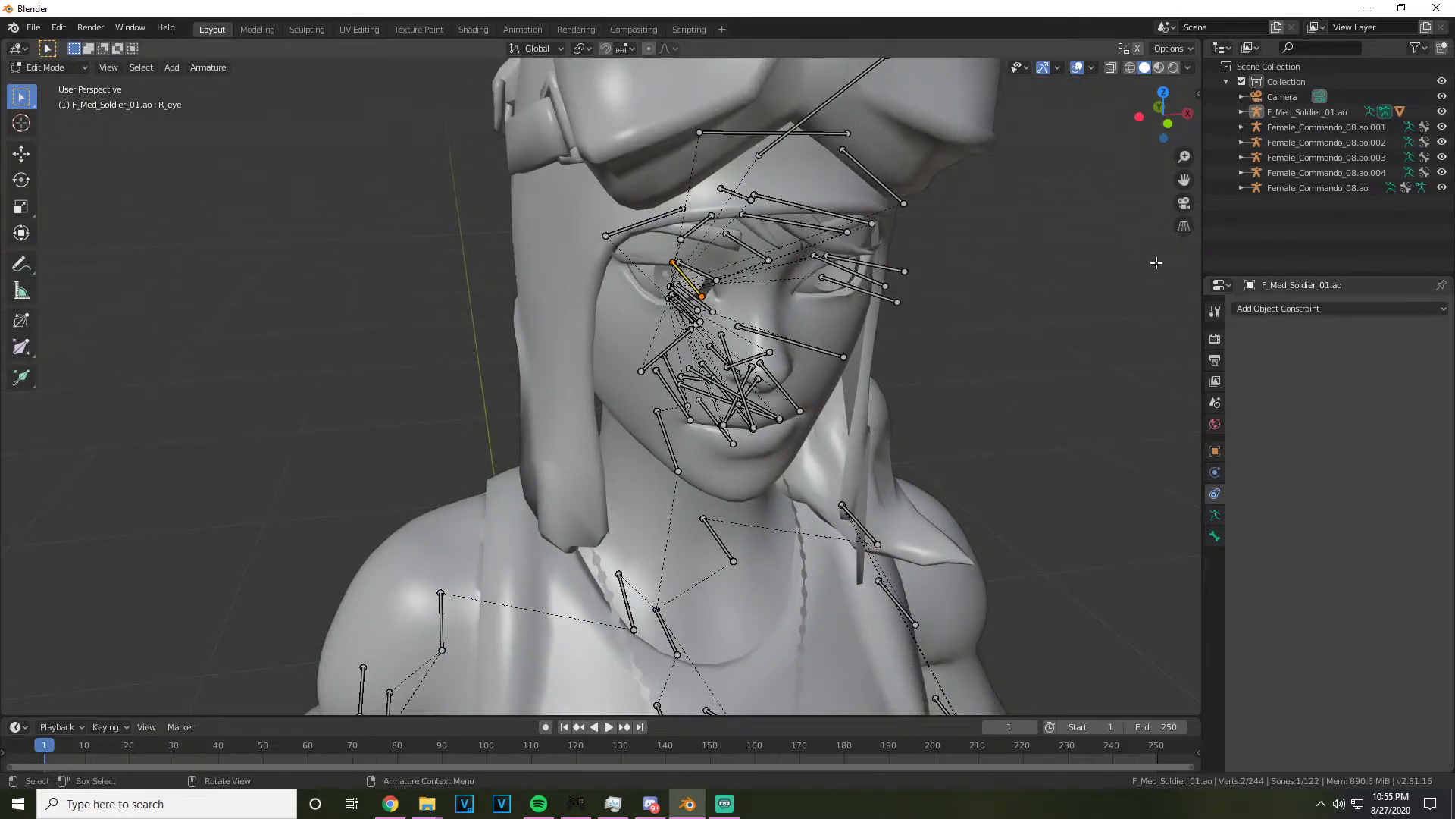
Switch the armature to Pose Mode with the R_eye bone selected
left_click(46, 68)
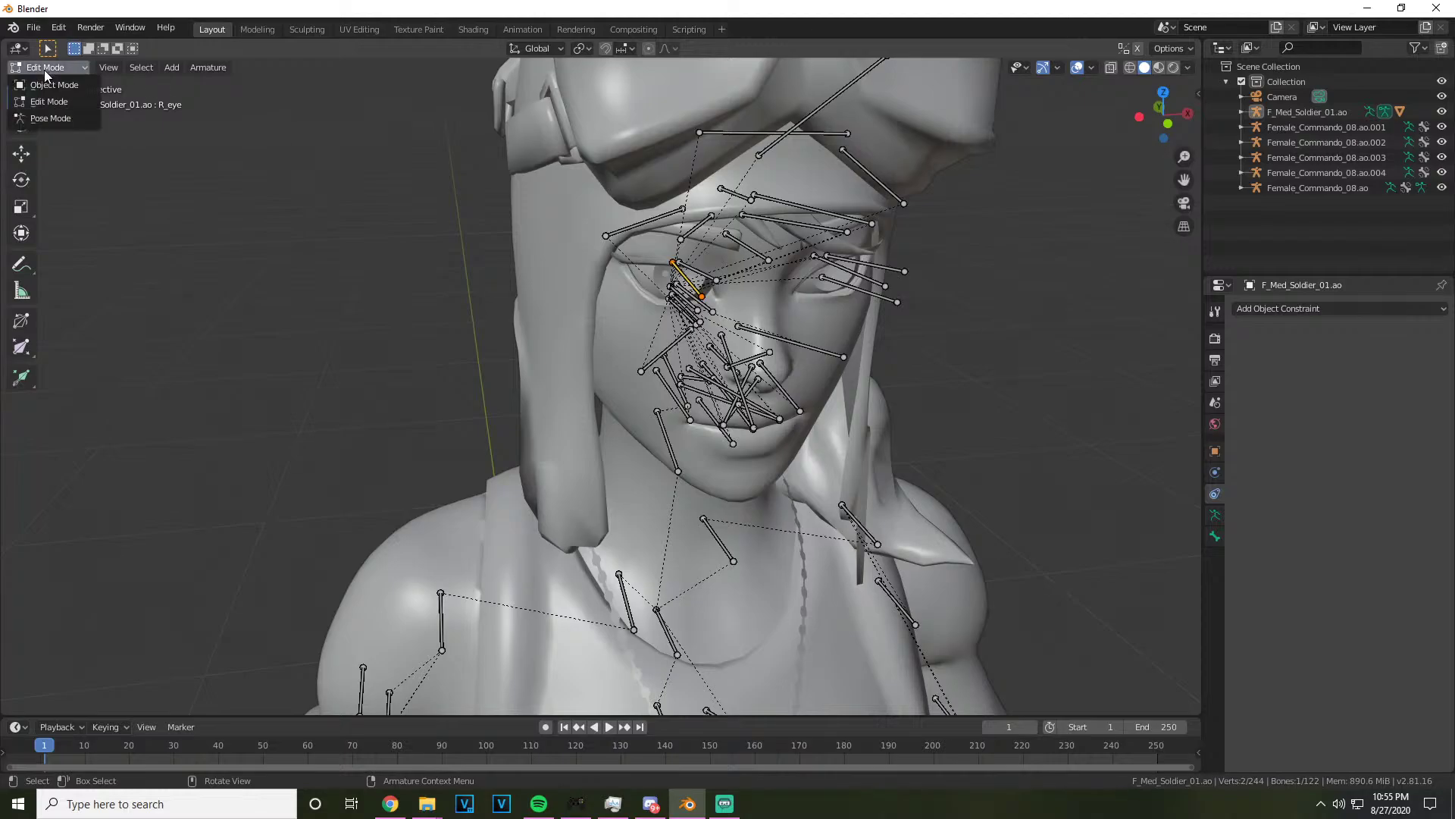
left_click(50, 119)
scroll(744, 262, "up", 3)
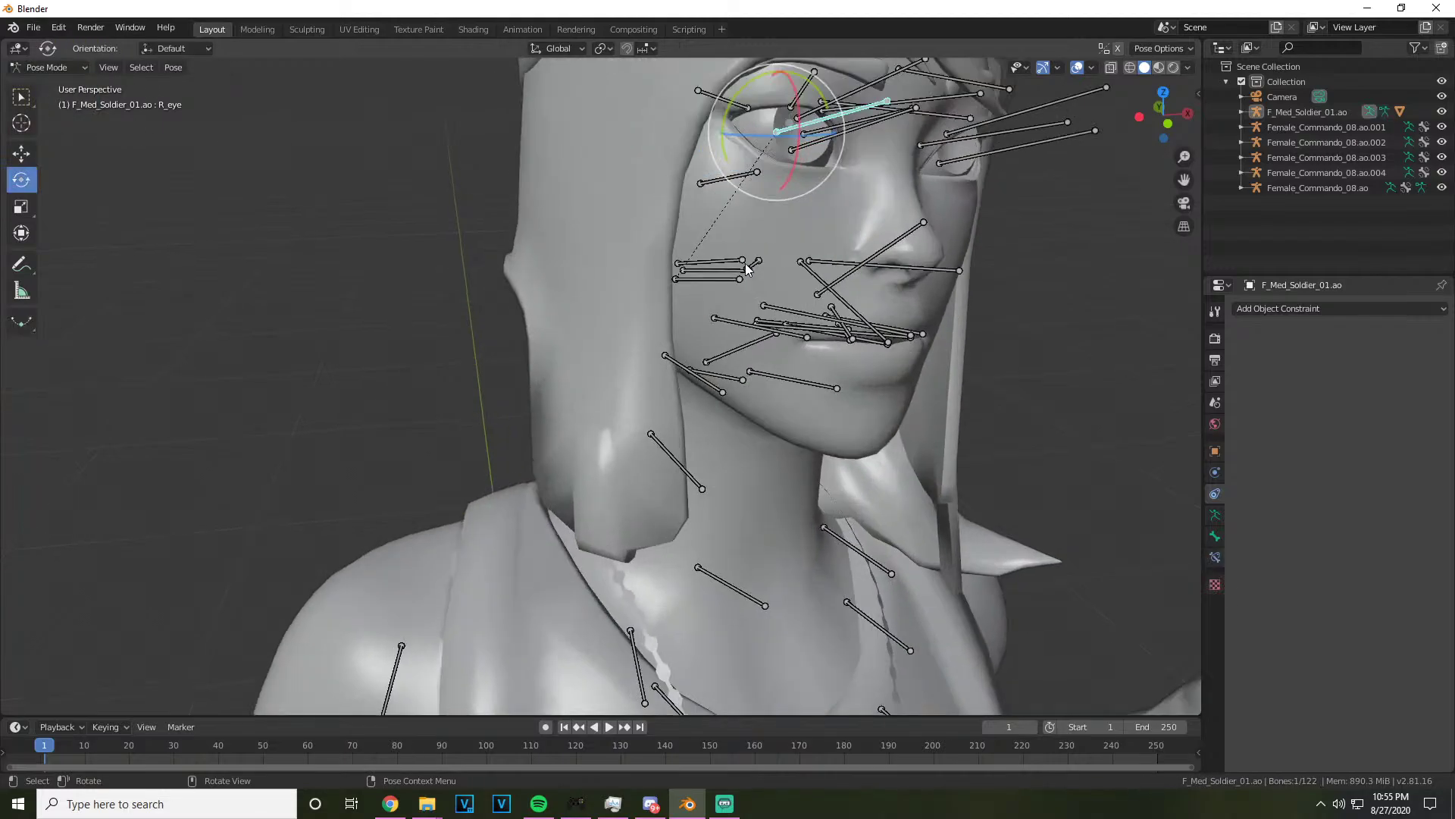
Try a Track To object constraint targeting Camera in Pose Mode, undo the target, reselect R_eye and remove the constraint
left_click(1276, 303)
left_click(1307, 410)
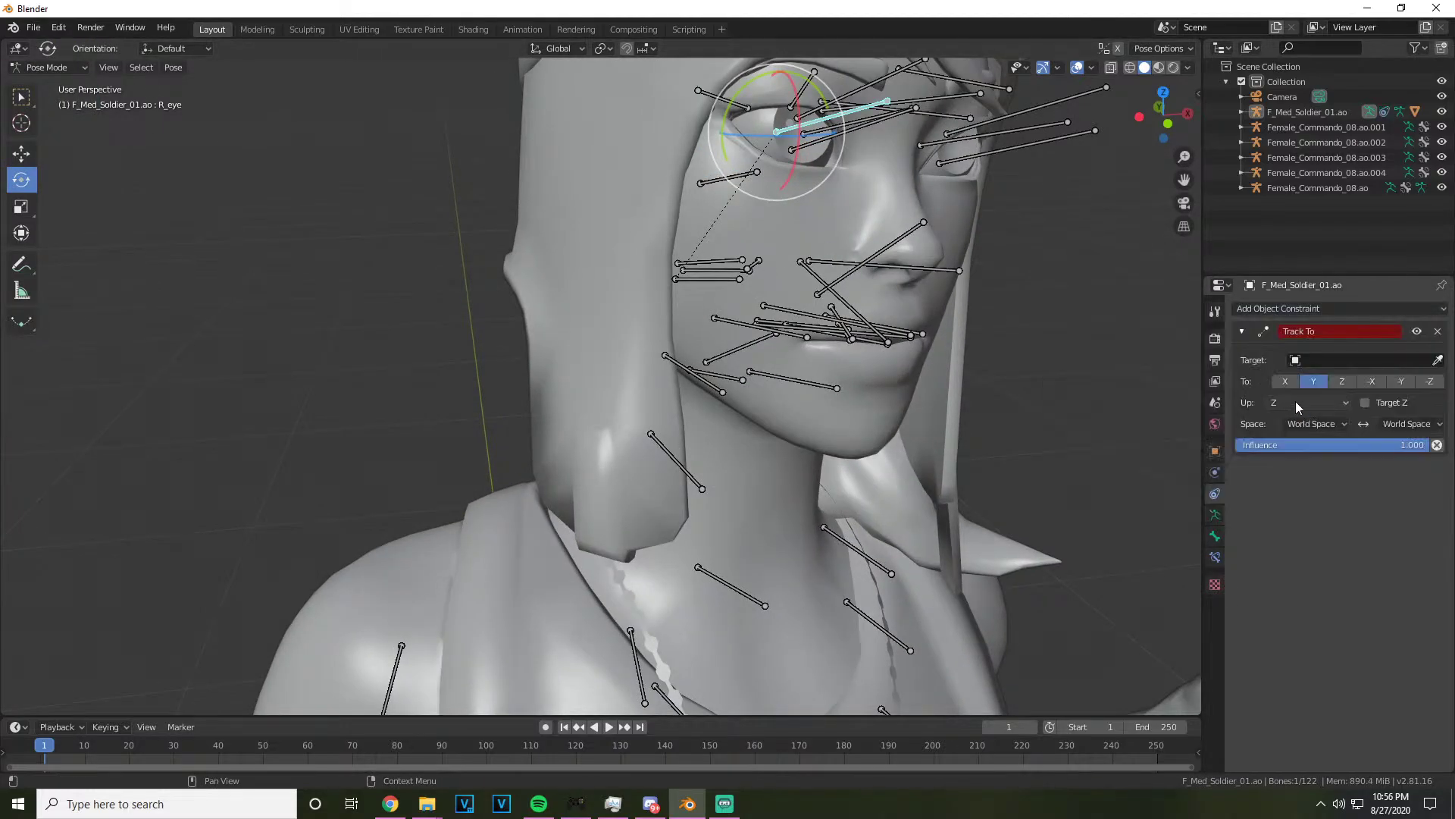
left_click(1318, 361)
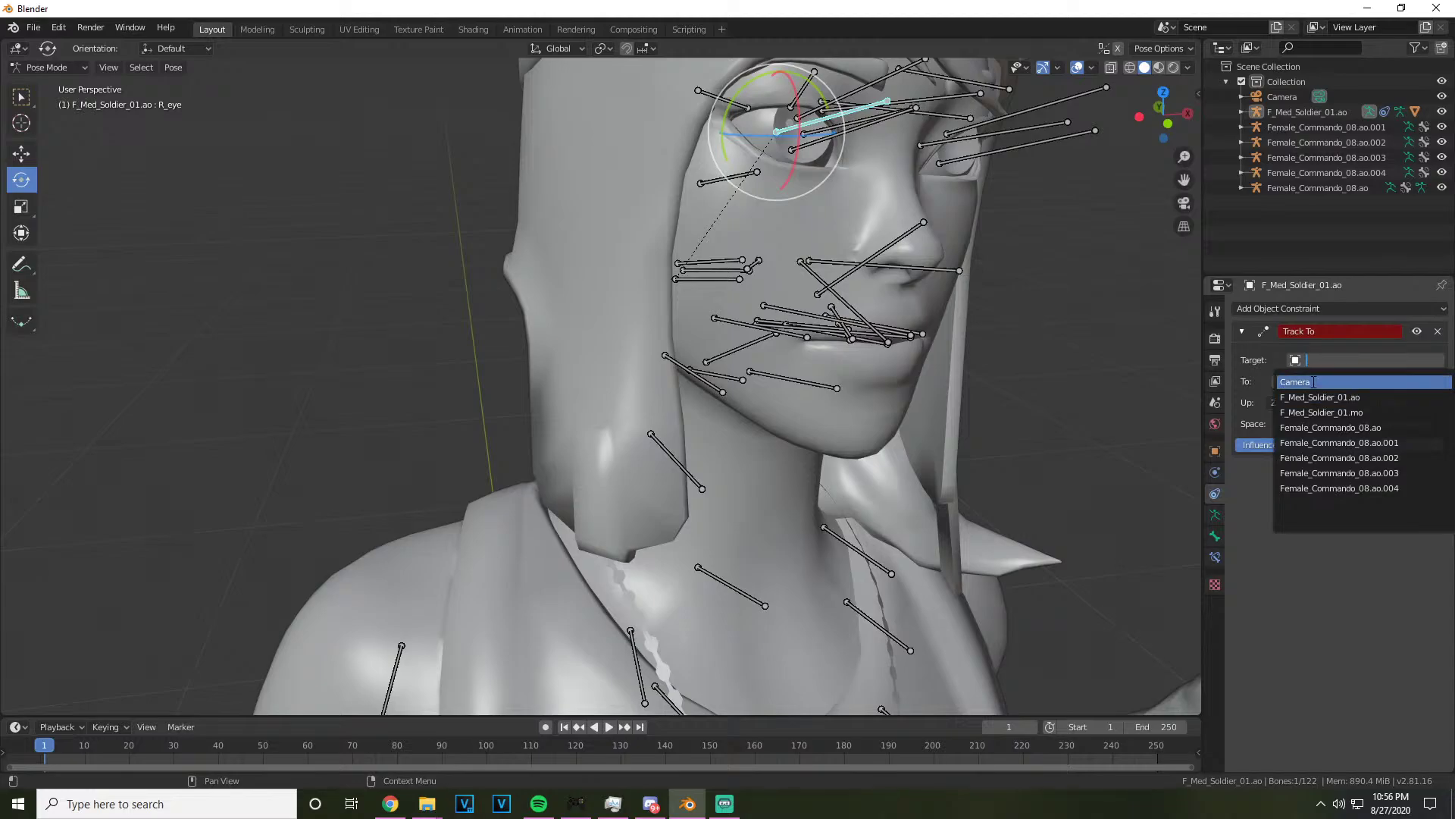
left_click(1304, 382)
key("ctrl+z")
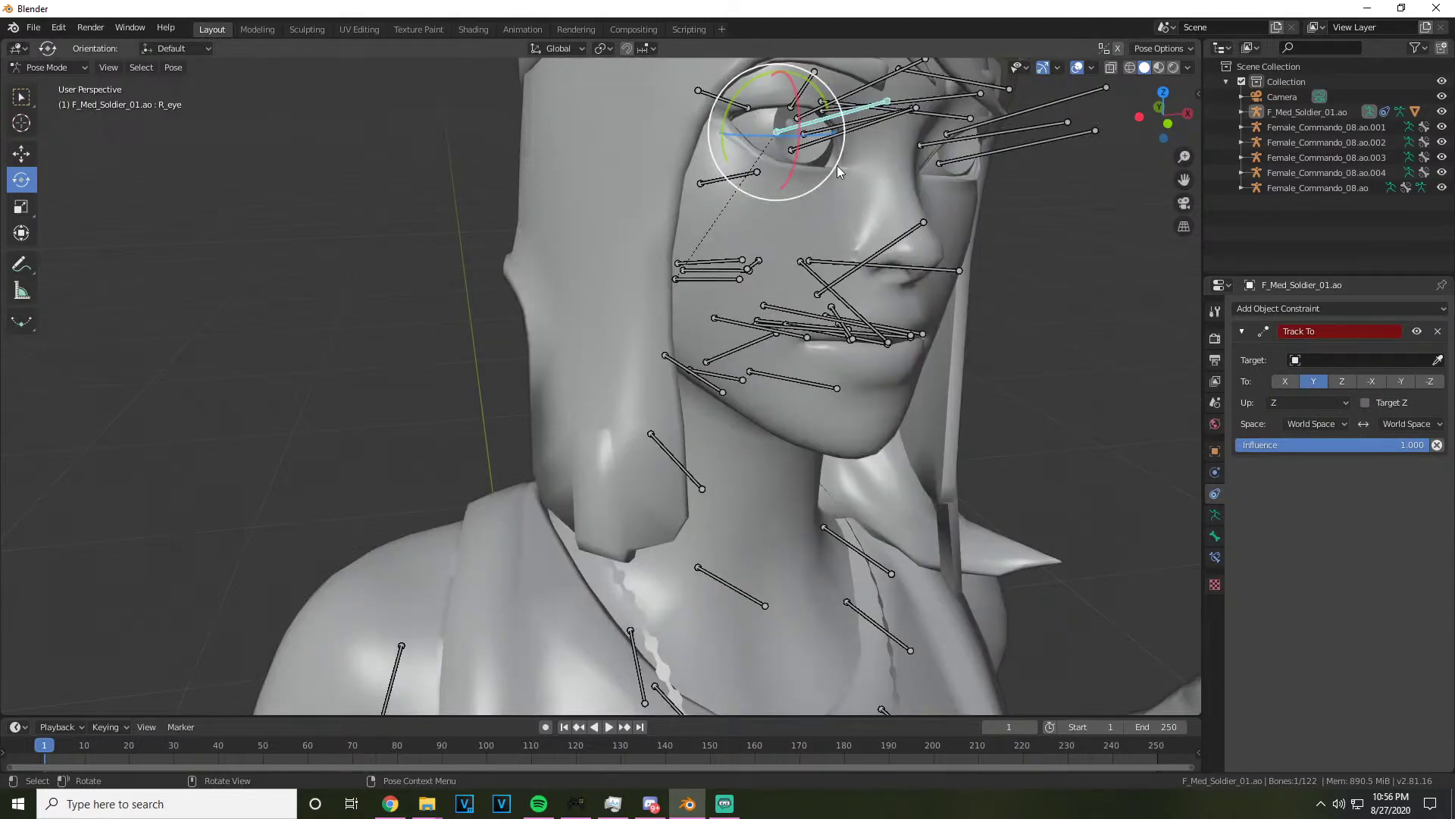
left_click_drag(1164, 114, 1156, 121)
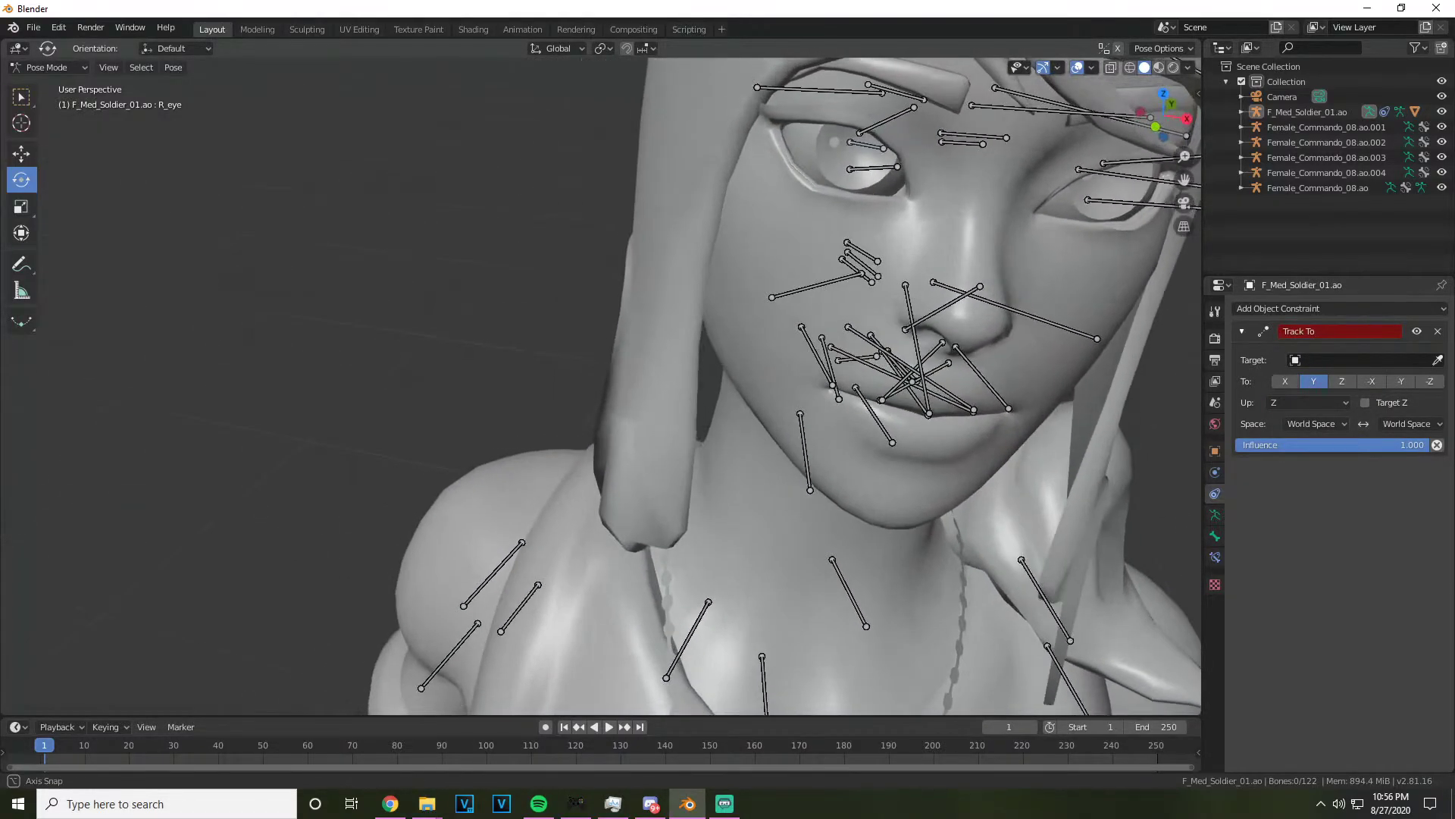
left_click(880, 147)
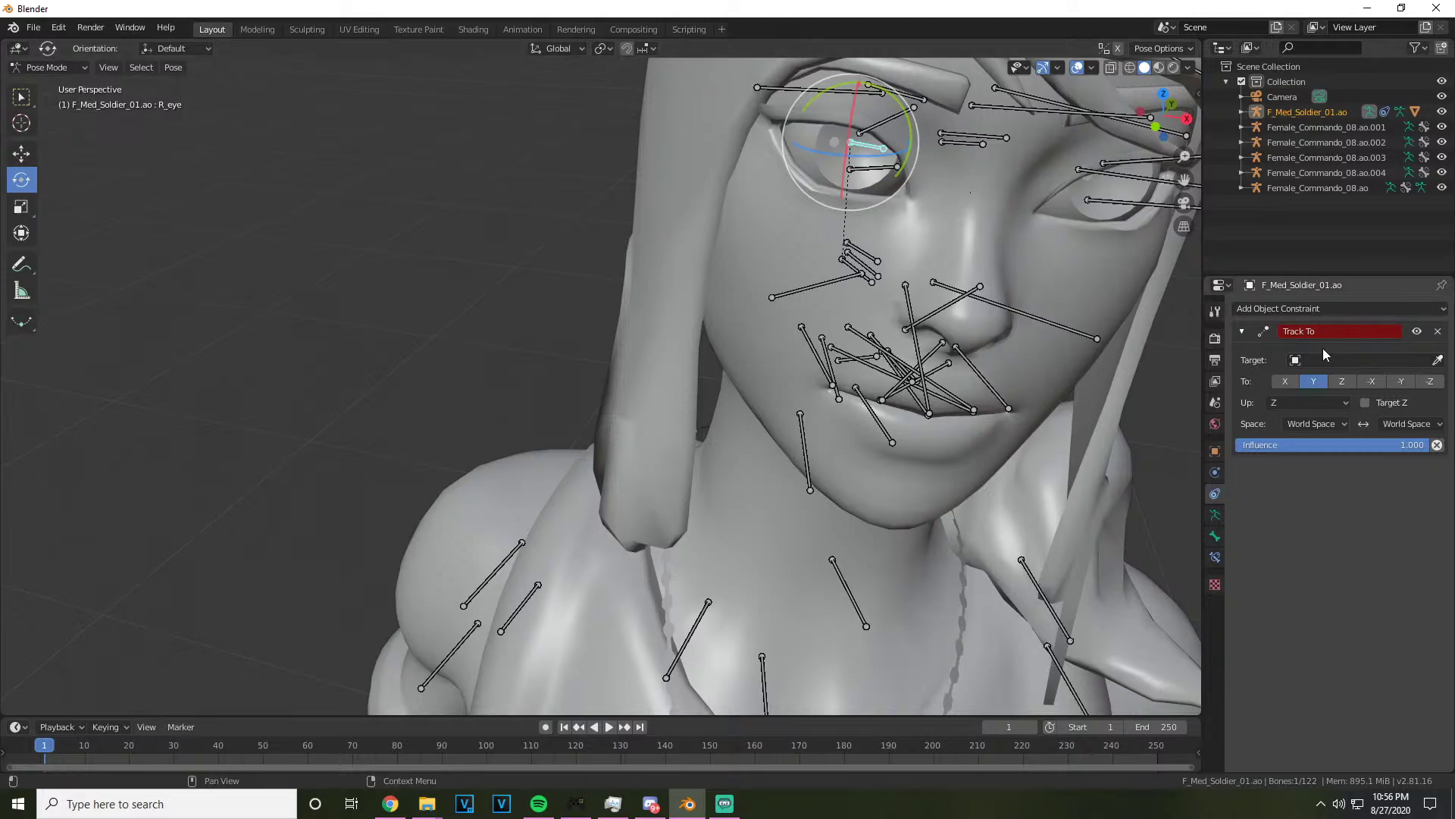
left_click(1436, 332)
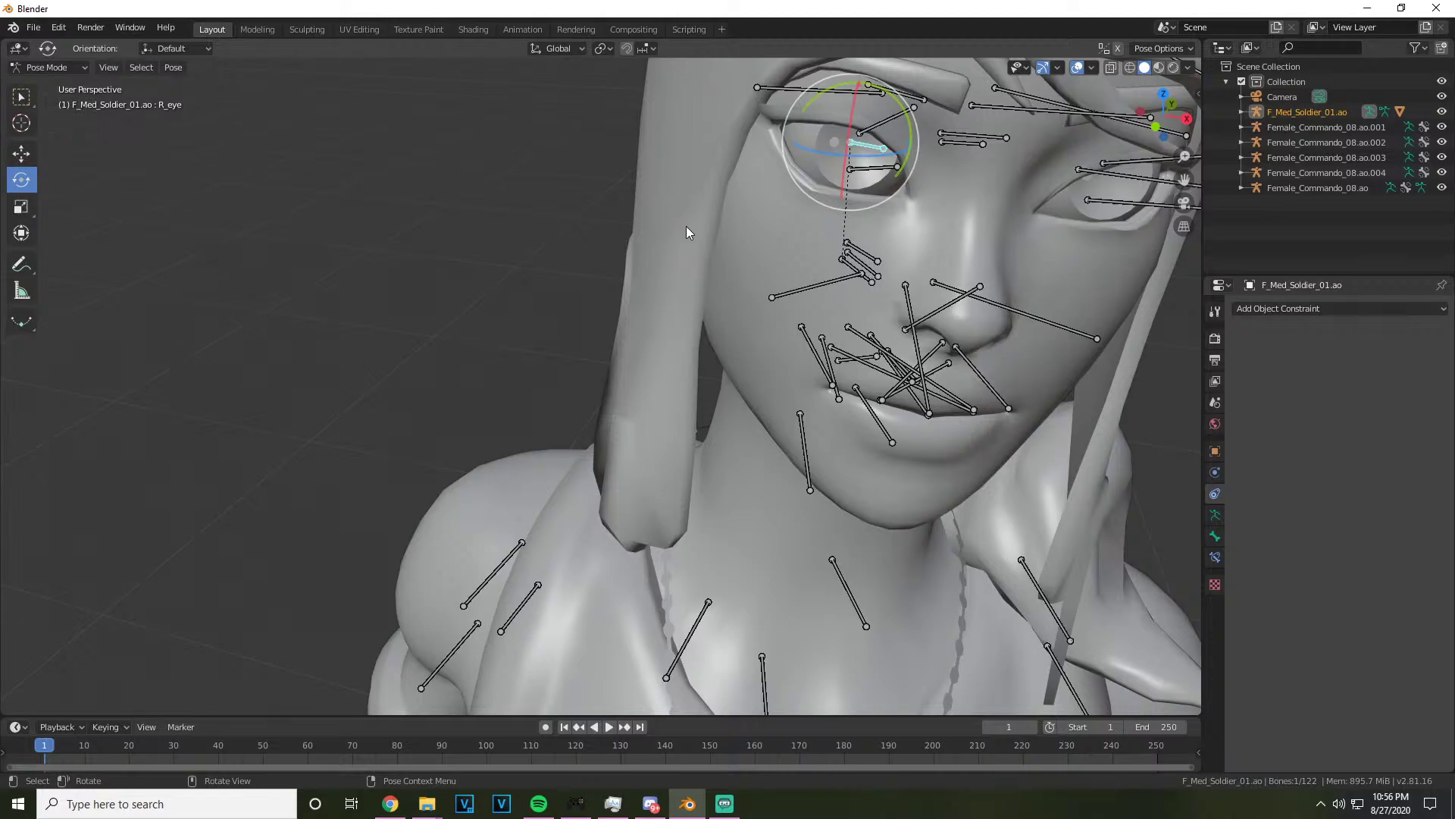
Try rotating the L_eye and R_eye bones, leaving R_eye selected
left_click_drag(685, 226, 1063, 244)
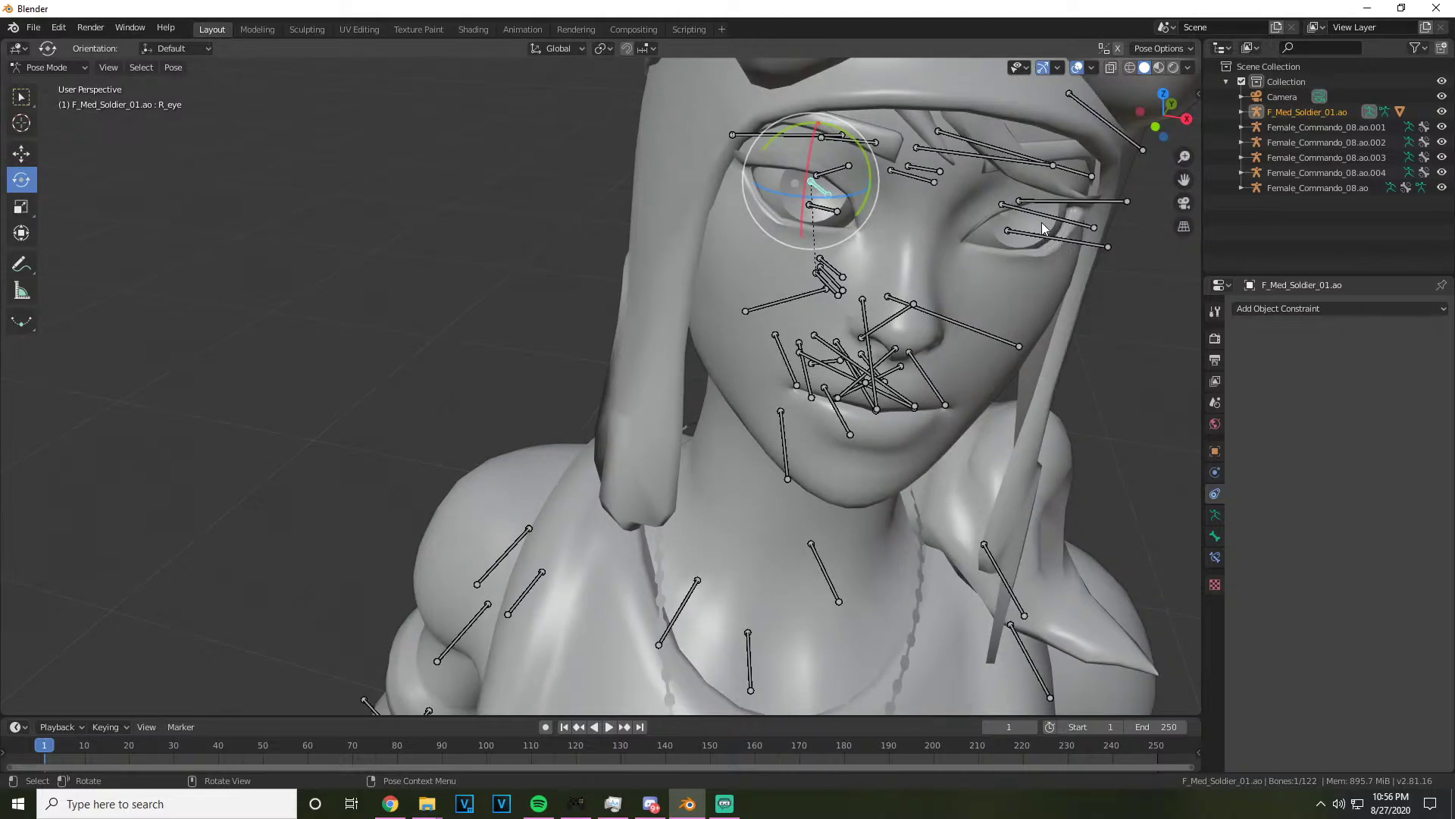
left_click(1041, 224)
left_click(1249, 308)
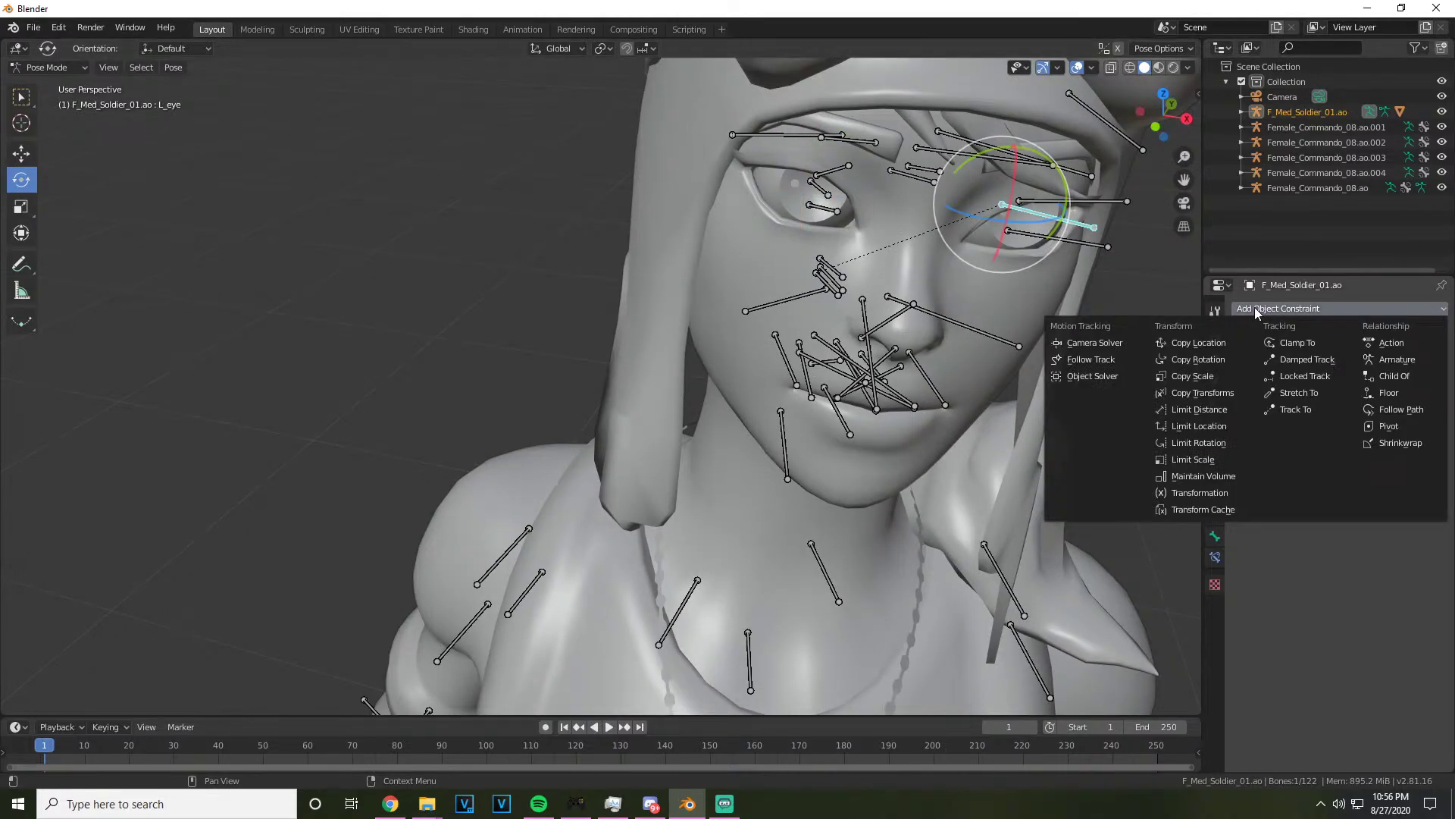
left_click(985, 213)
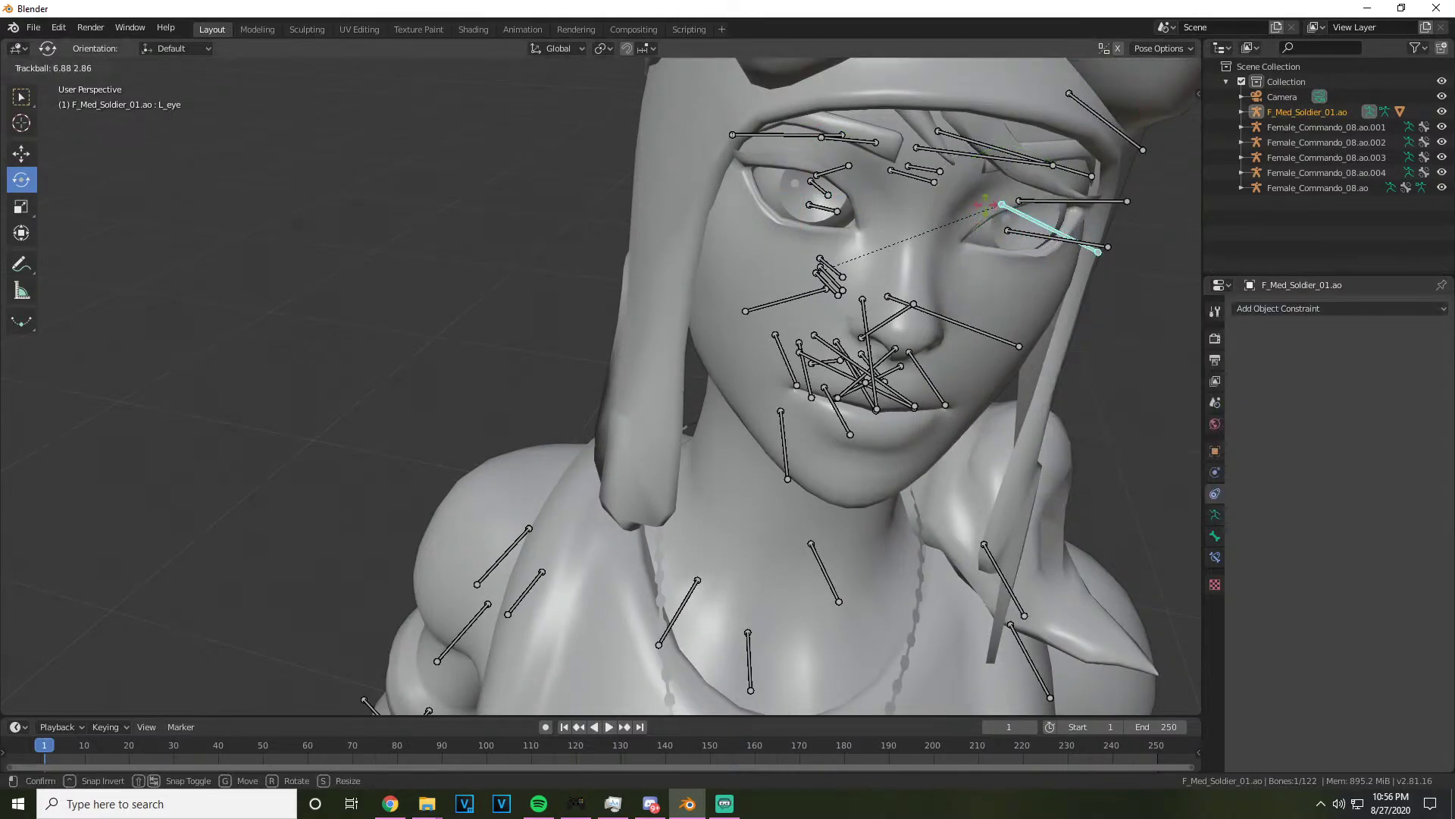
left_click(828, 191)
left_click_drag(828, 191, 894, 216)
Add a Track To object constraint to the F_Med_Soldier_01.ao armature
left_click(1275, 307)
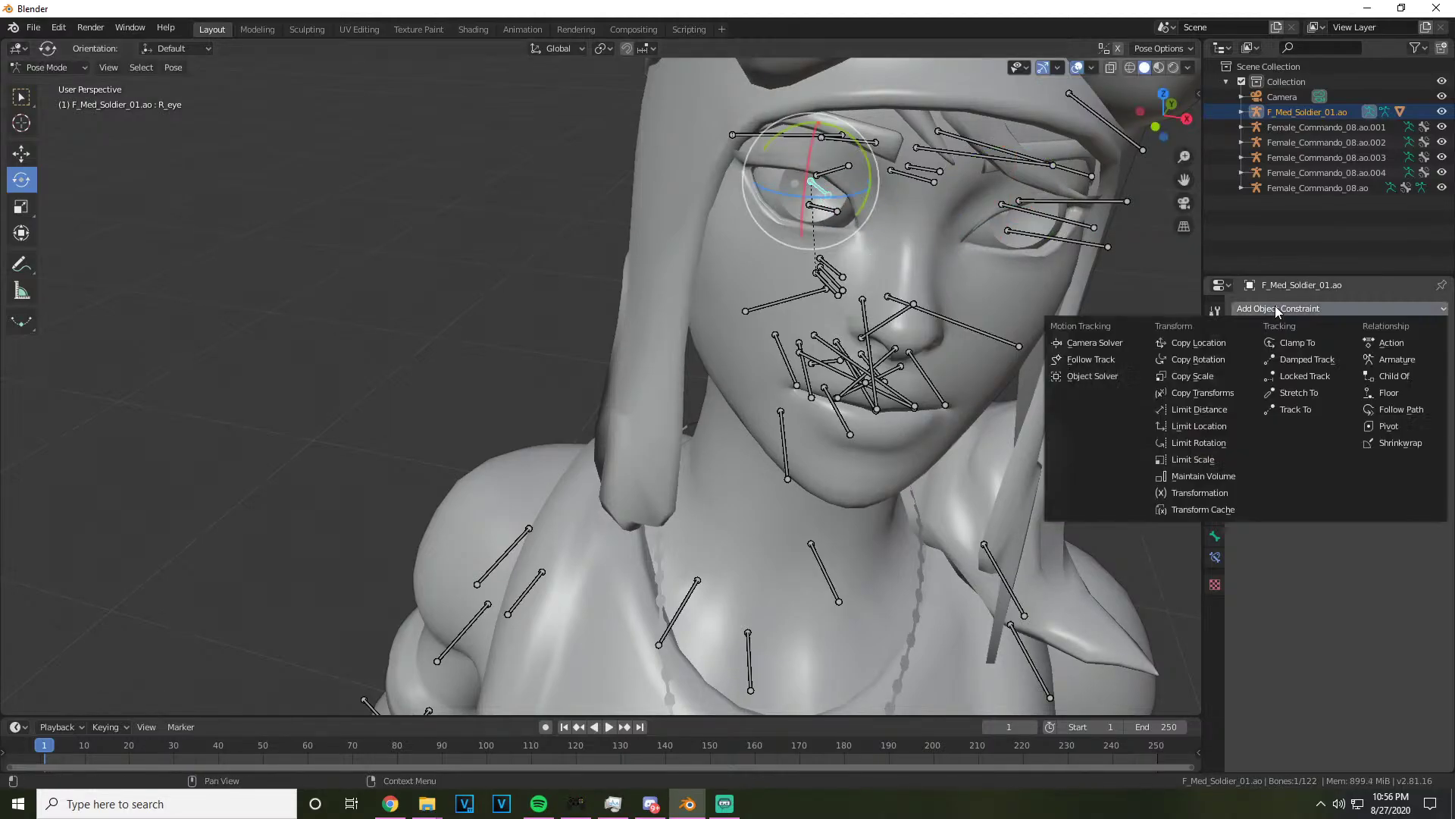
left_click(1307, 409)
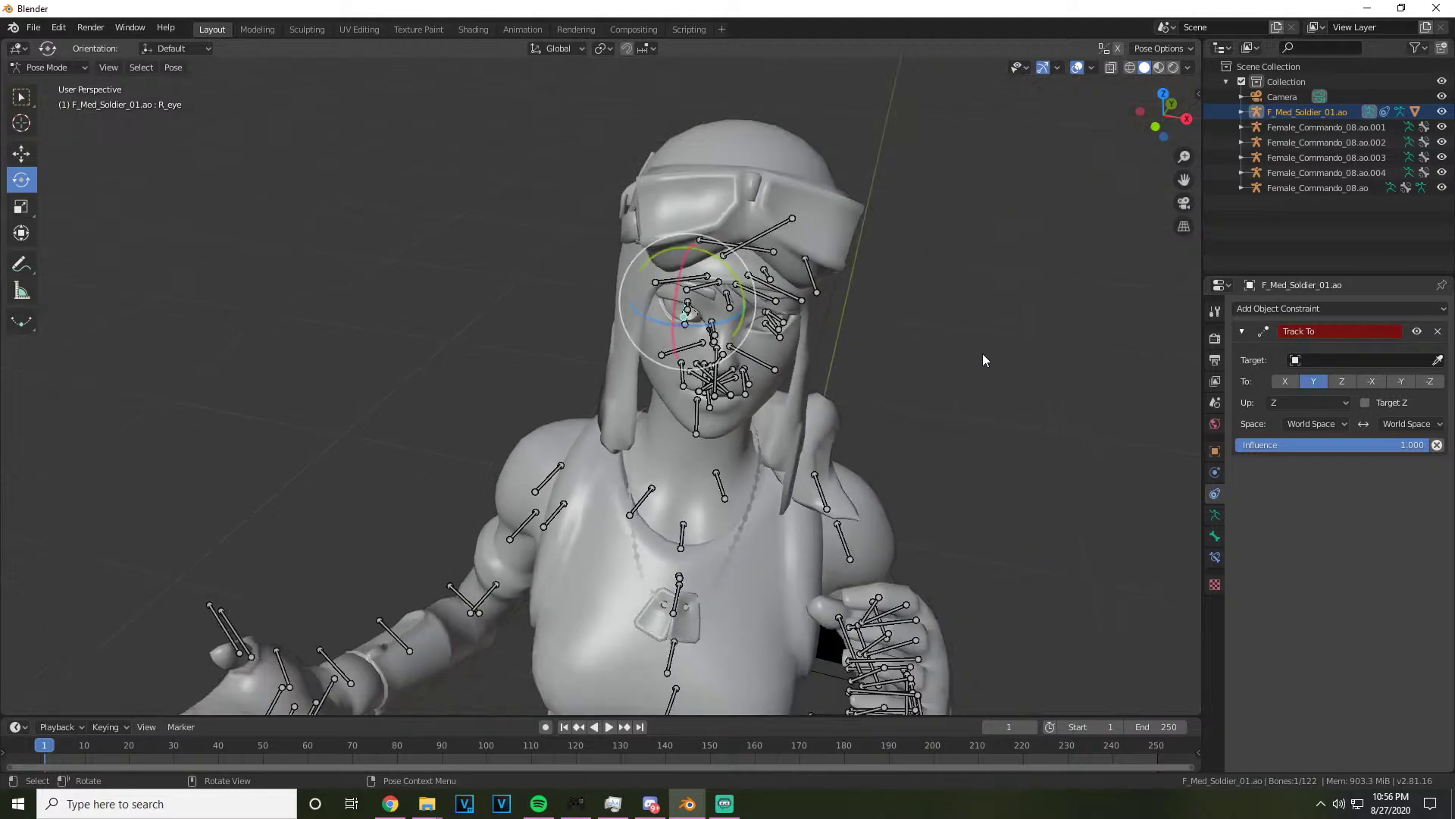
key("Home")
Switch to Object Mode and move the camera off the world origin, up to about the character's hand height
left_click(47, 68)
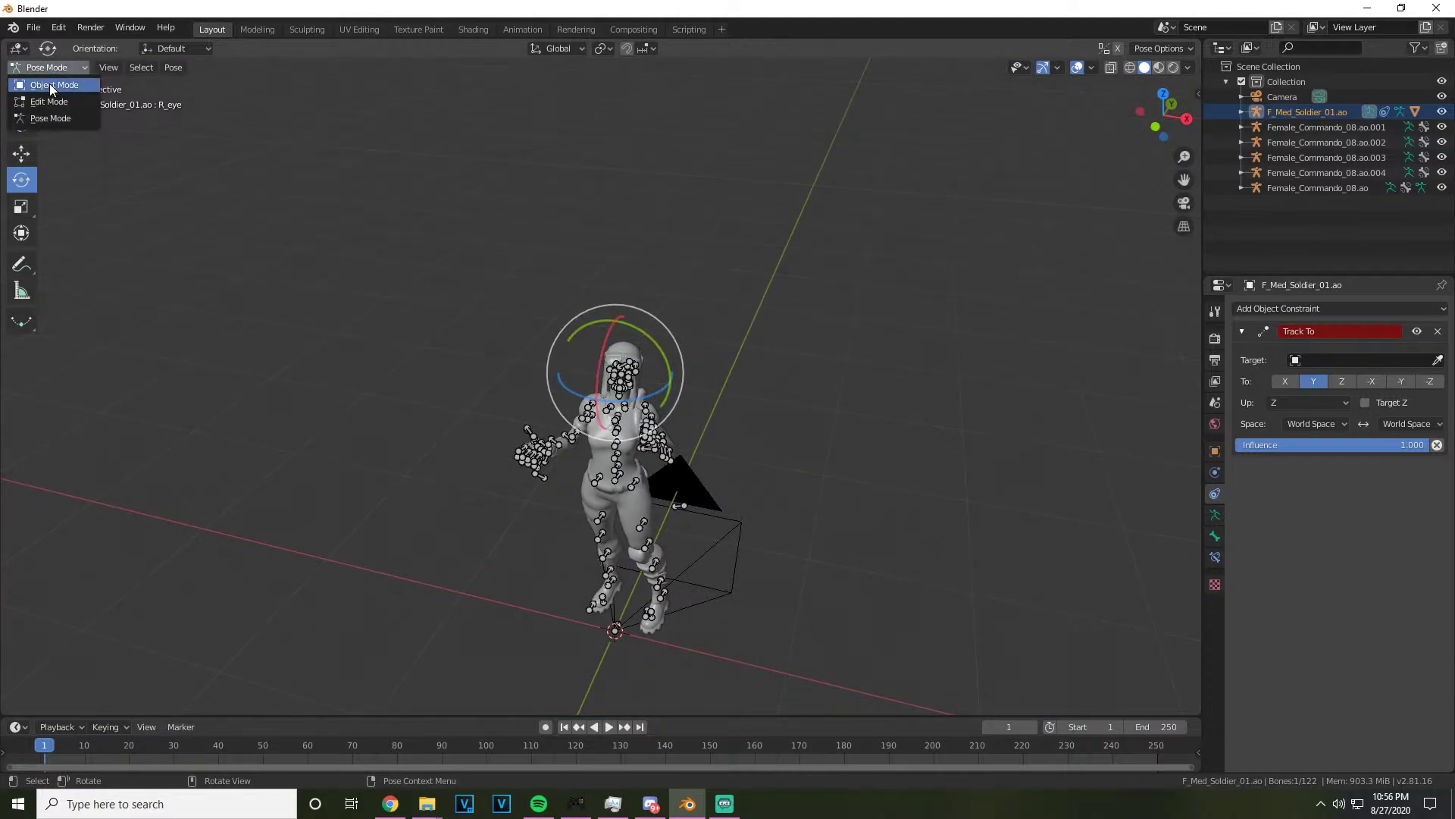
left_click(48, 84)
left_click(615, 622)
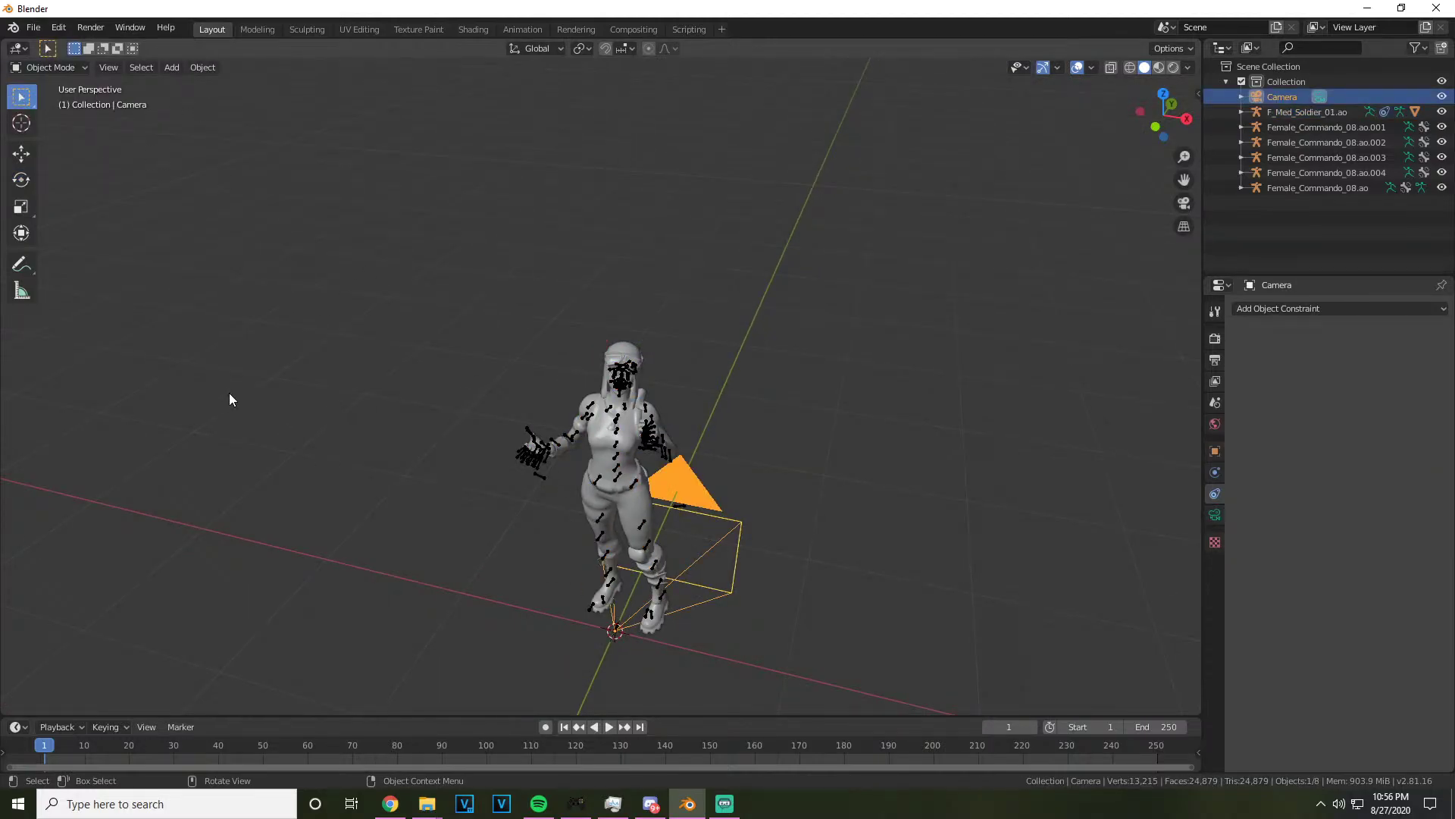
left_click(23, 153)
left_click_drag(616, 597, 521, 413)
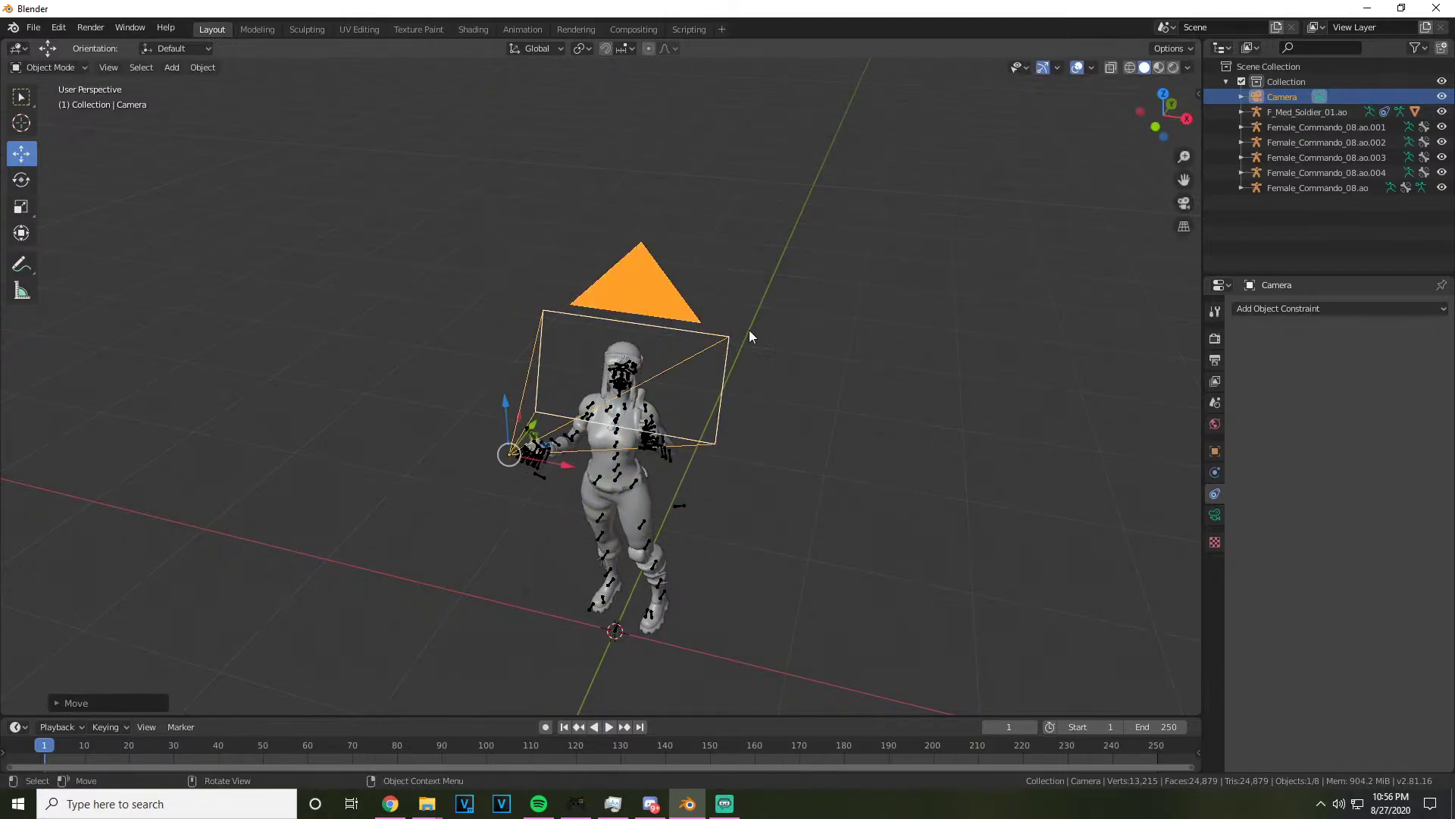
Select the F_Med_Soldier_01.ao armature and delete its Track To constraint
scroll(754, 335, "up", 5)
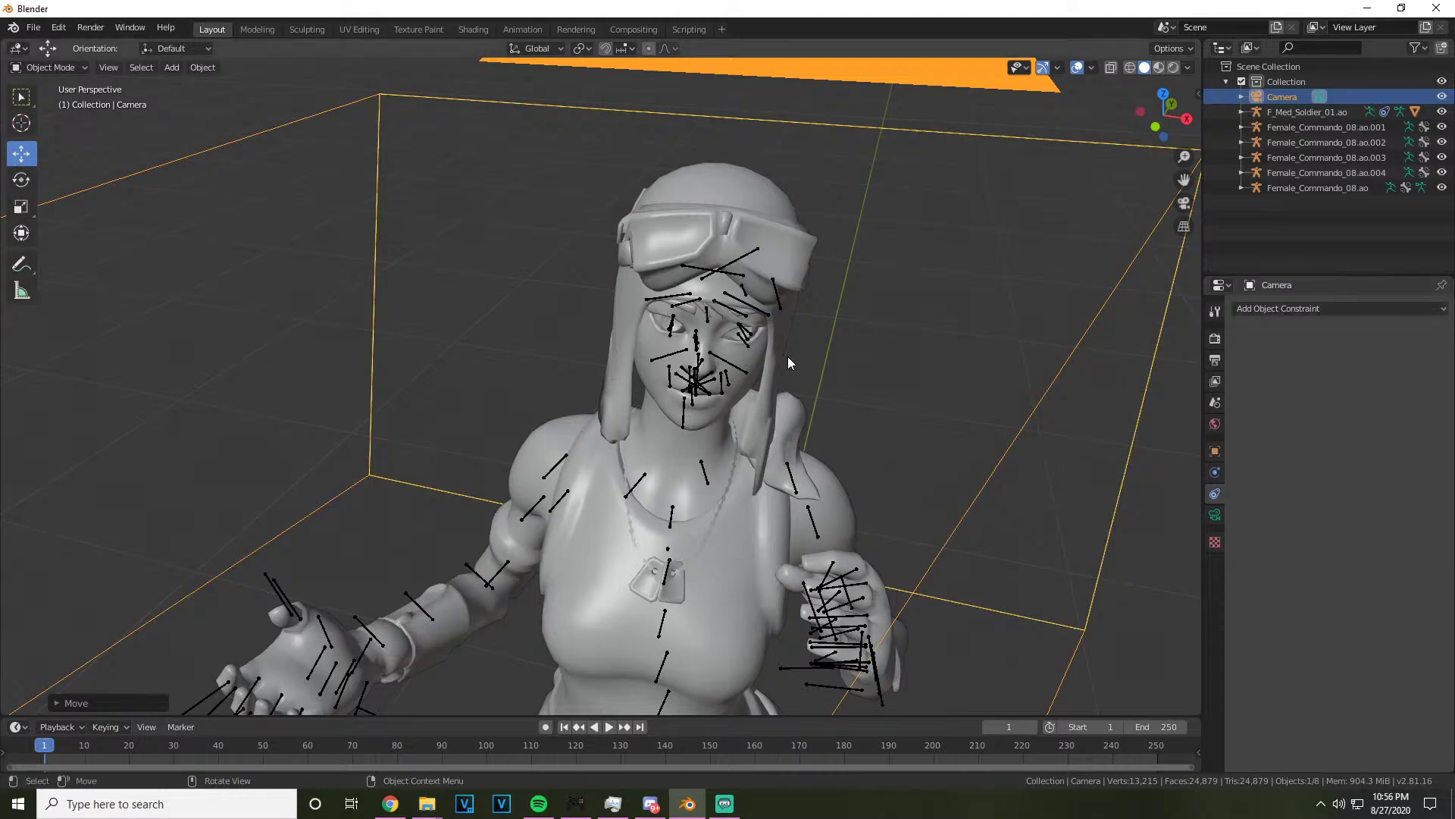
scroll(712, 362, "up", 3)
left_click(692, 298)
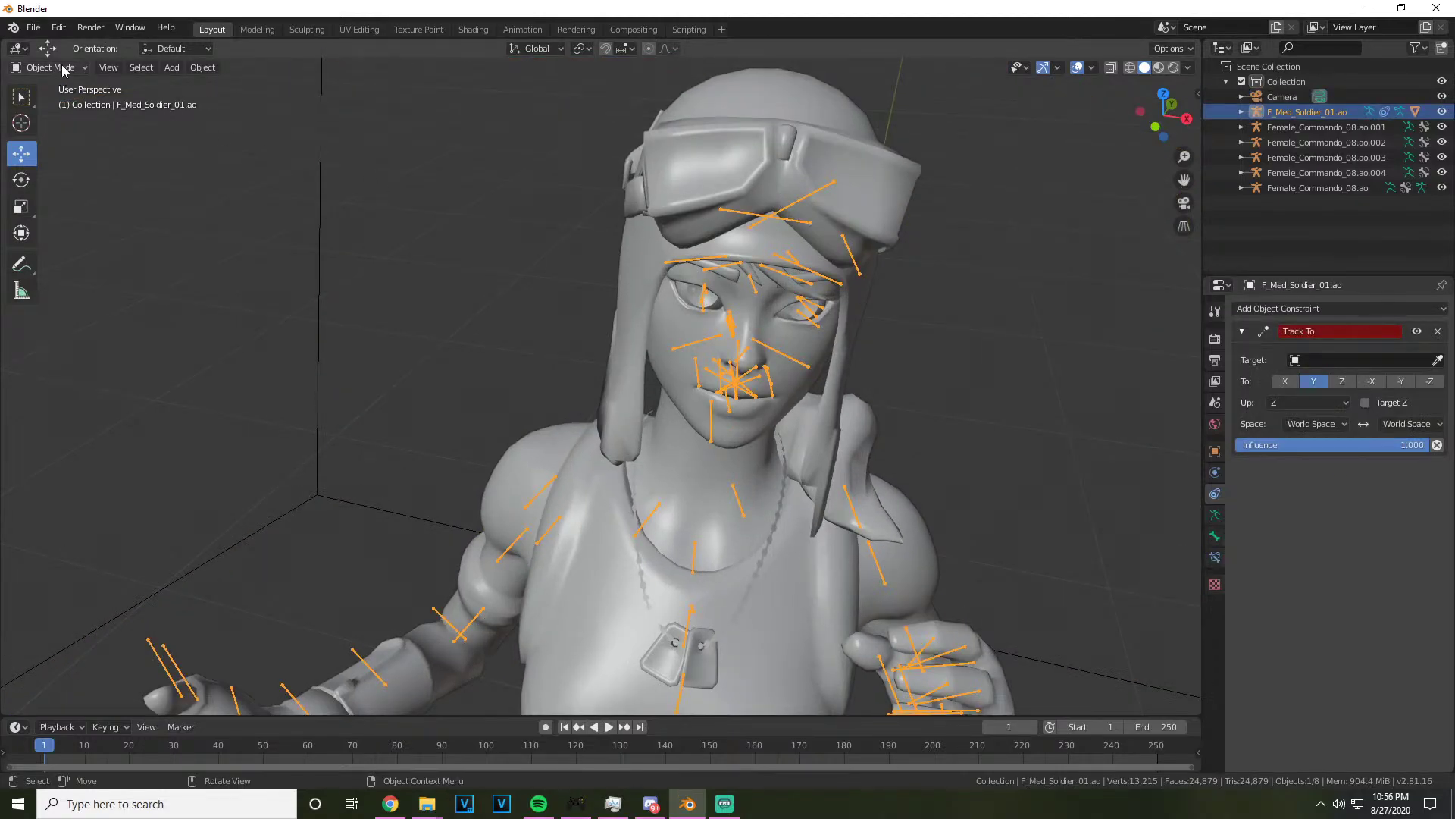
left_click(1434, 332)
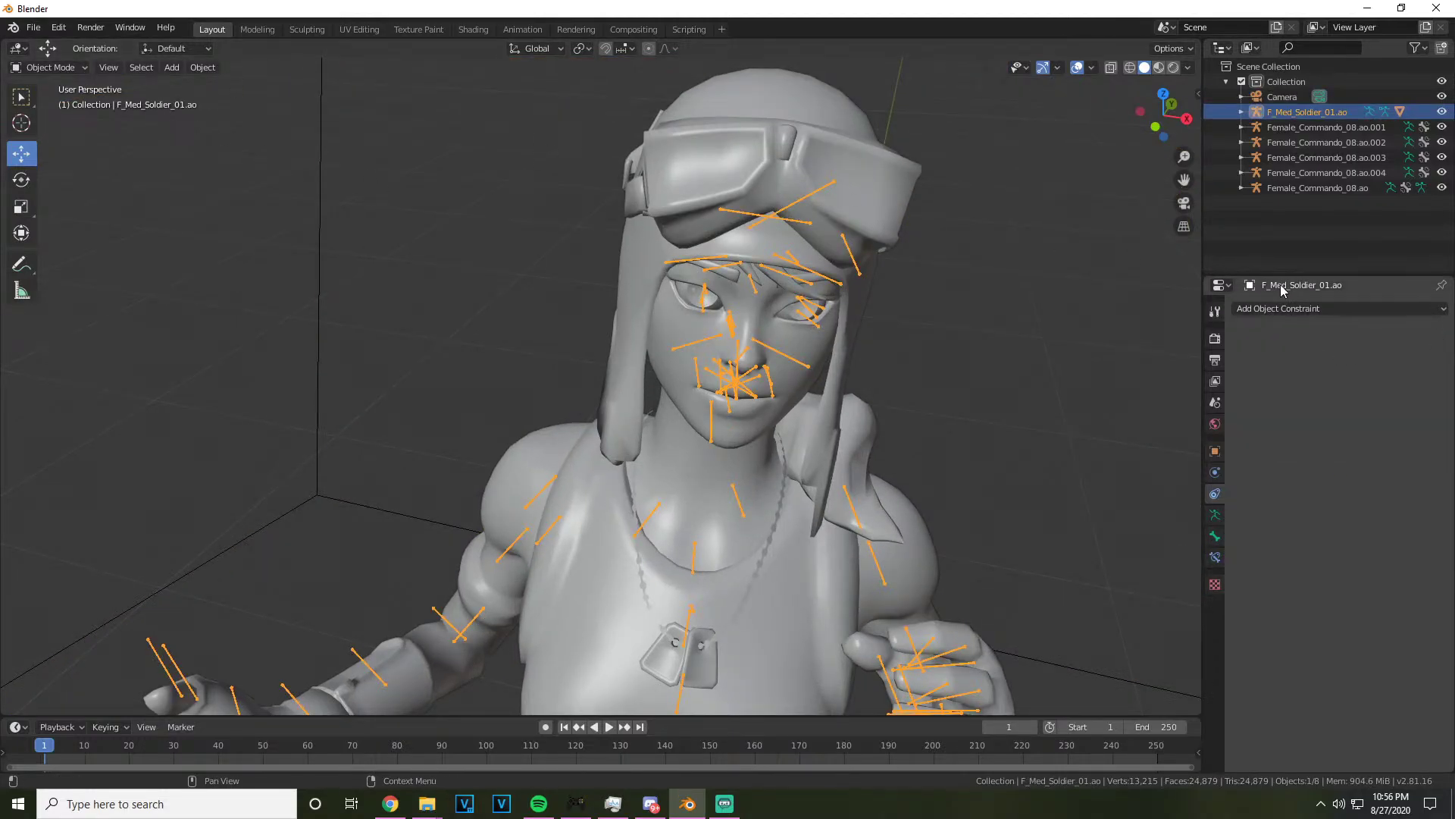
Select the F_Med_Soldier_01.ao armature through its face bones and switch it to Pose Mode
left_click(1326, 127)
scroll(872, 326, "up", 2)
left_click(750, 319)
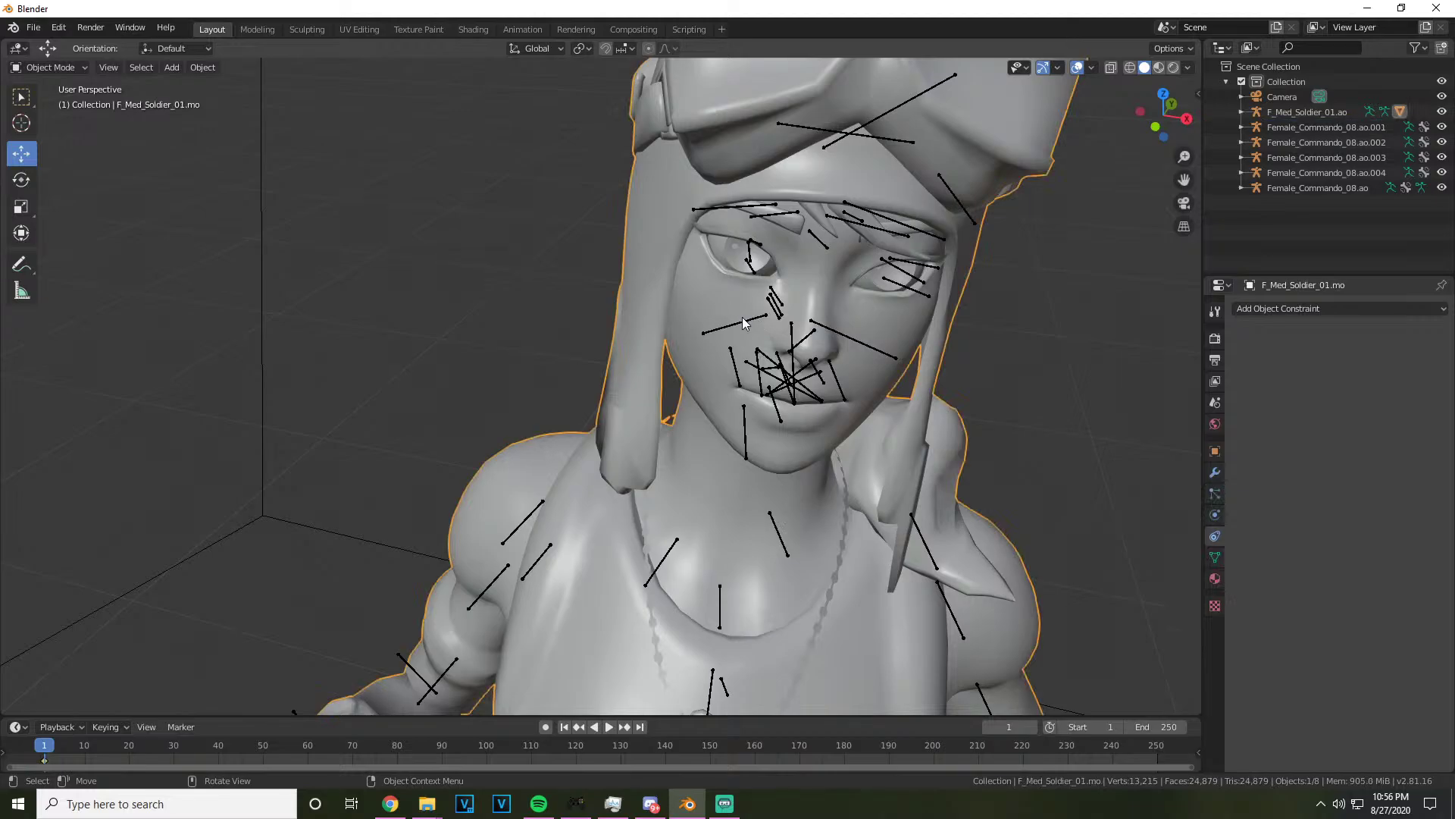
left_click(742, 316)
left_click(53, 67)
left_click(37, 117)
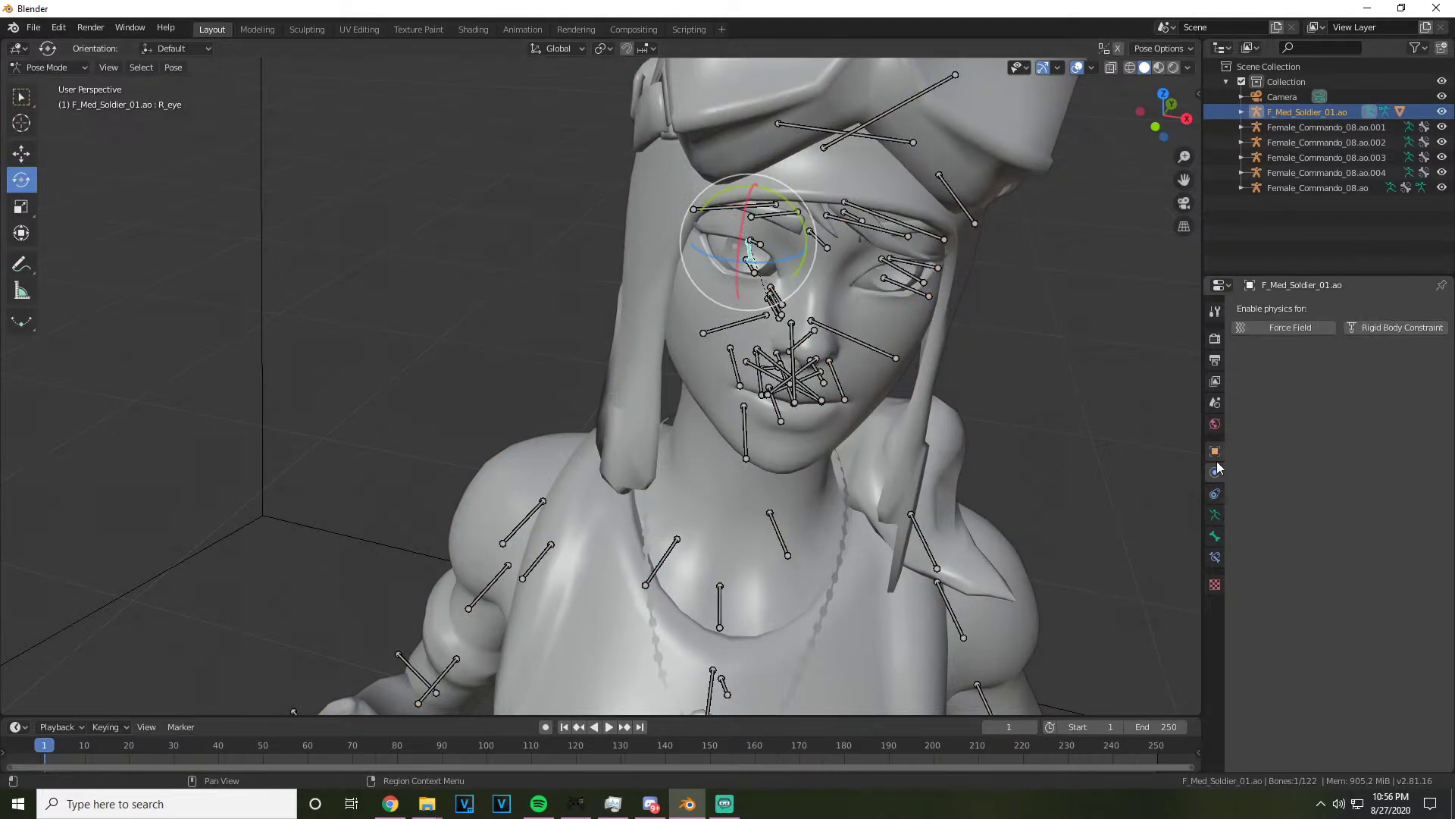
Show the armature's object constraint settings and bring the R_eye bone into close view
left_click(1214, 516)
left_click(1215, 493)
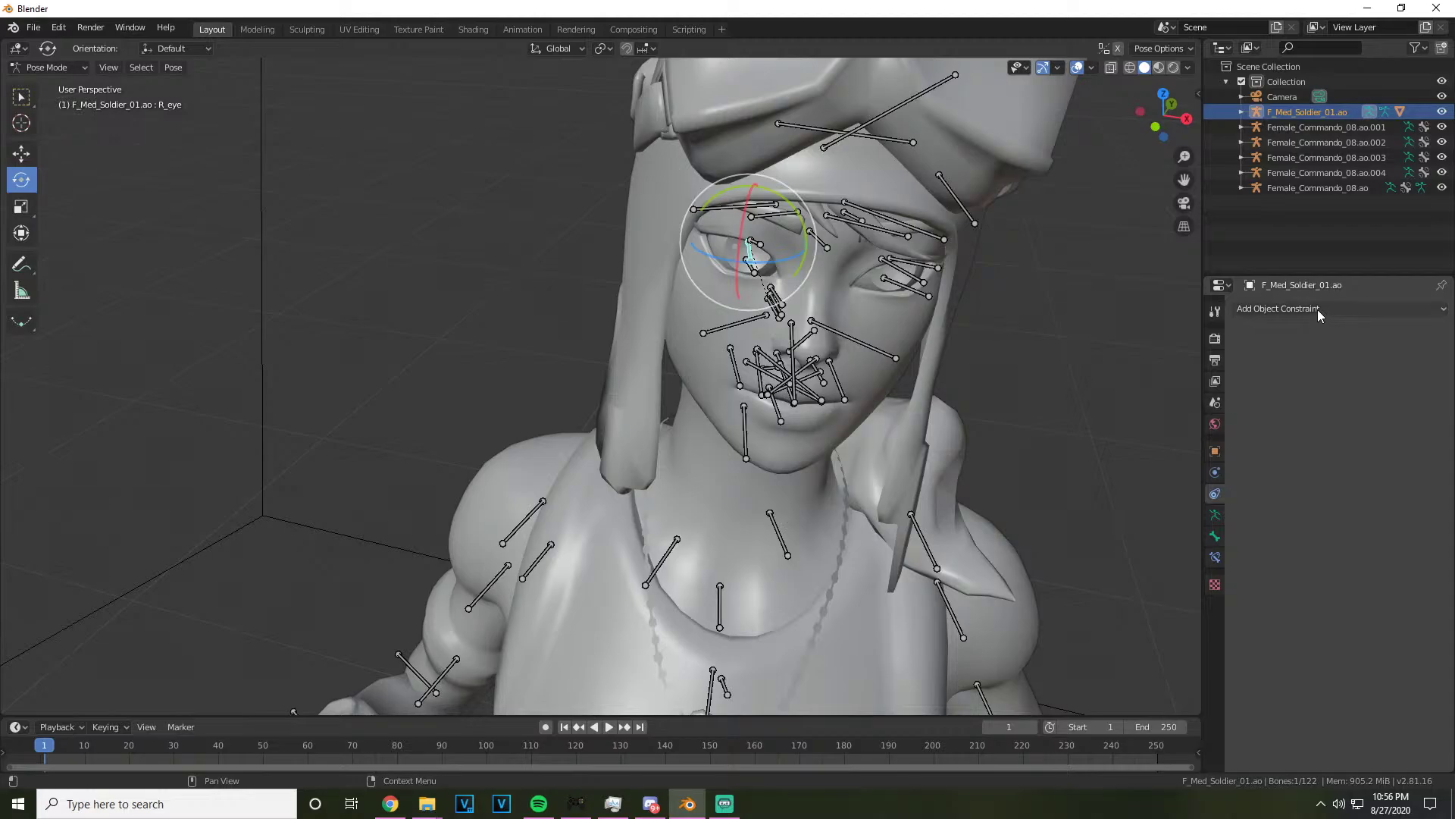
scroll(866, 238, "up", 3)
key("KP_Decimal")
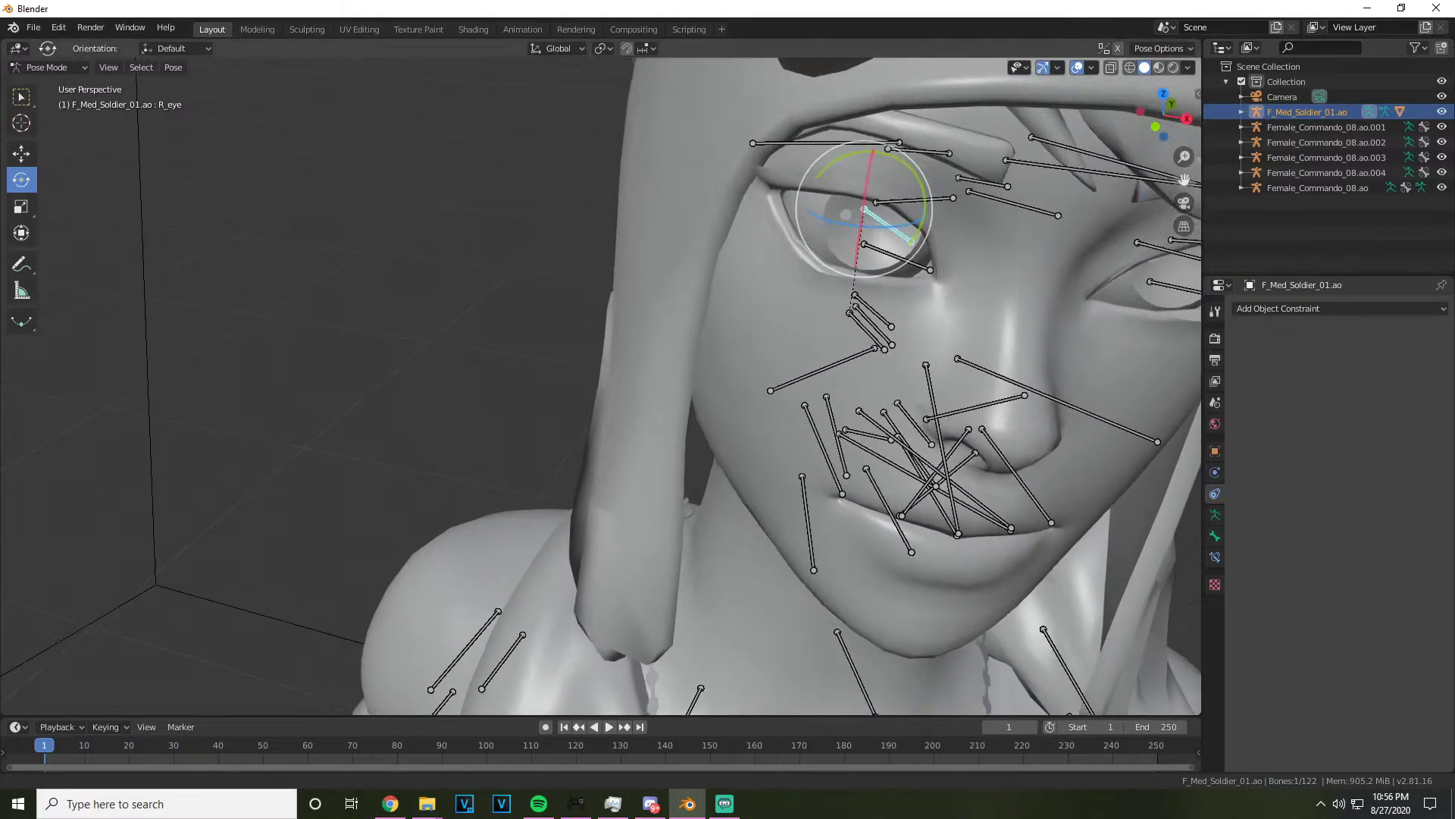
Add a Track To object constraint to the F_Med_Soldier_01.ao armature
left_click_drag(1175, 104, 1153, 109)
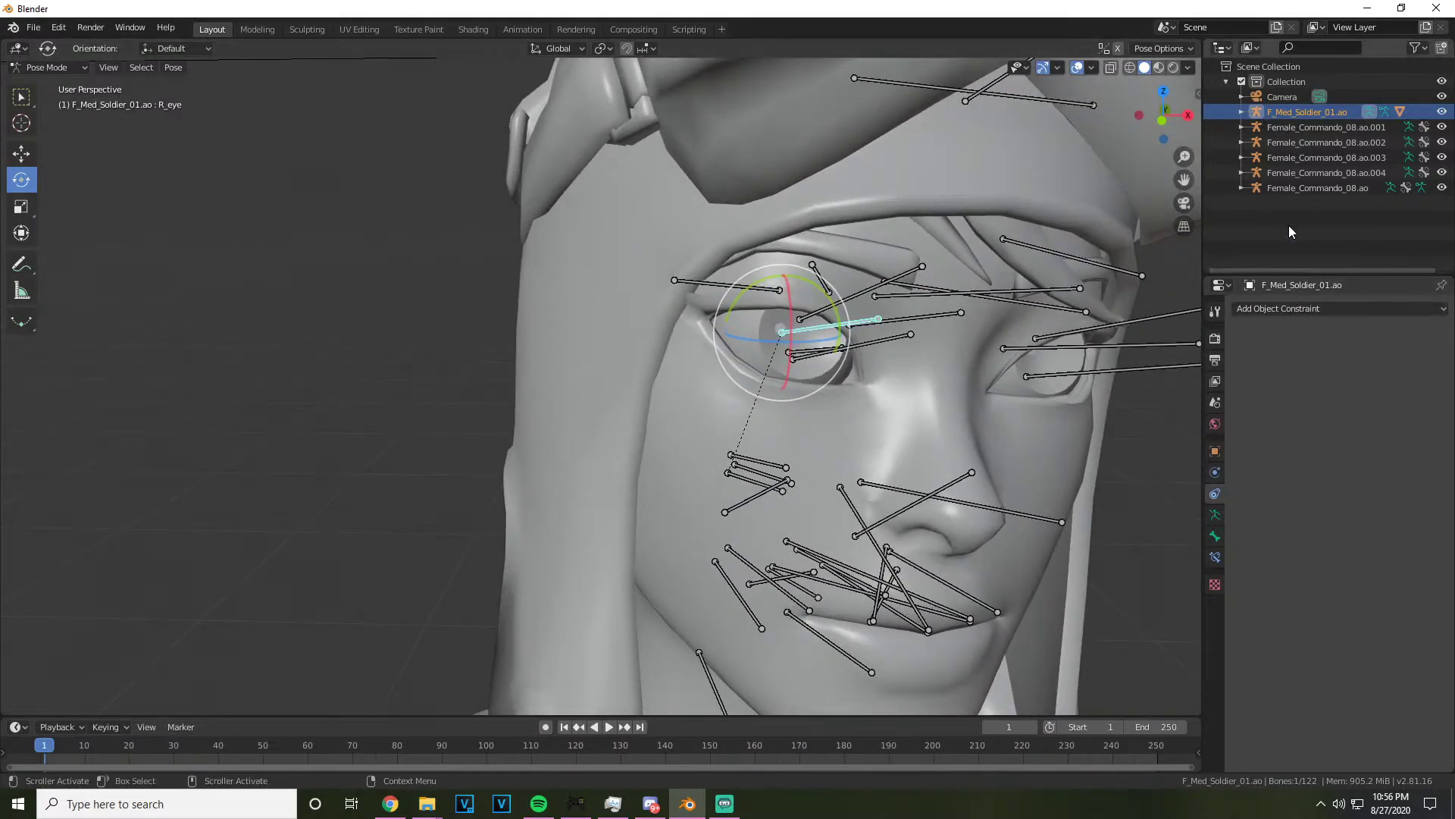
left_click(1299, 125)
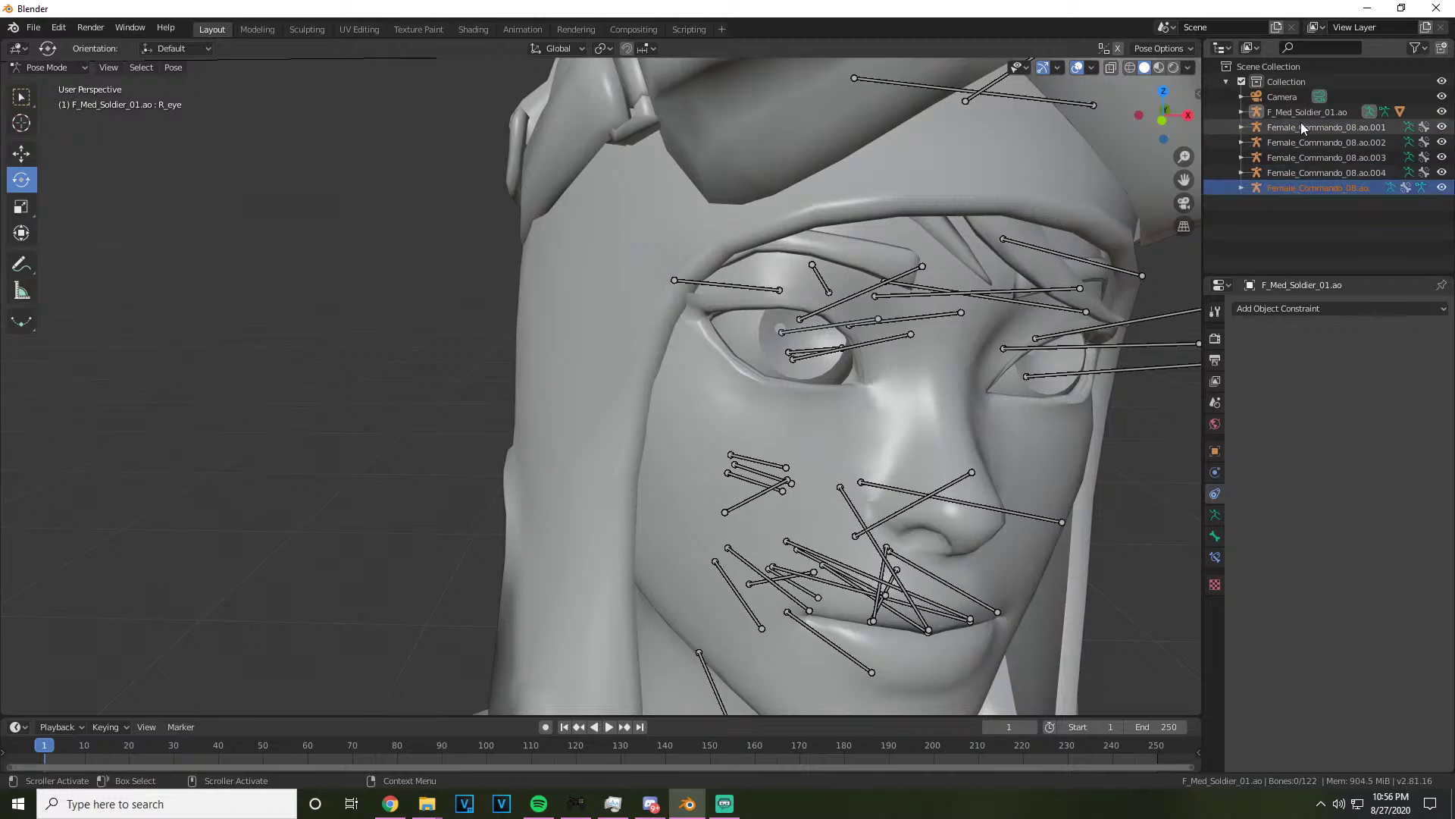
left_click(1299, 112)
left_click(1319, 308)
left_click(1302, 404)
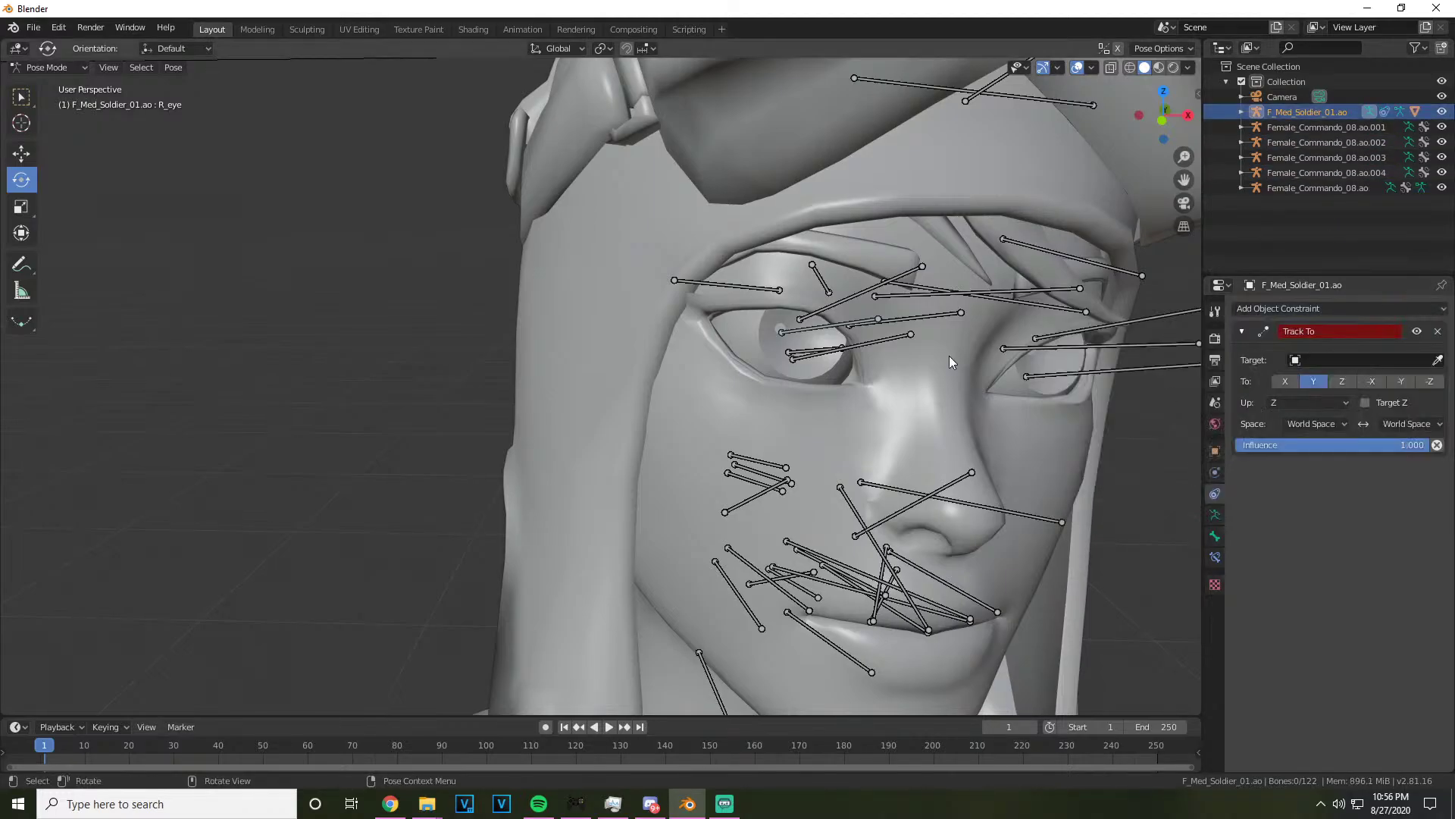
Select the R_eye bone and try to set the Track To constraint's target to Camera
left_click(814, 331)
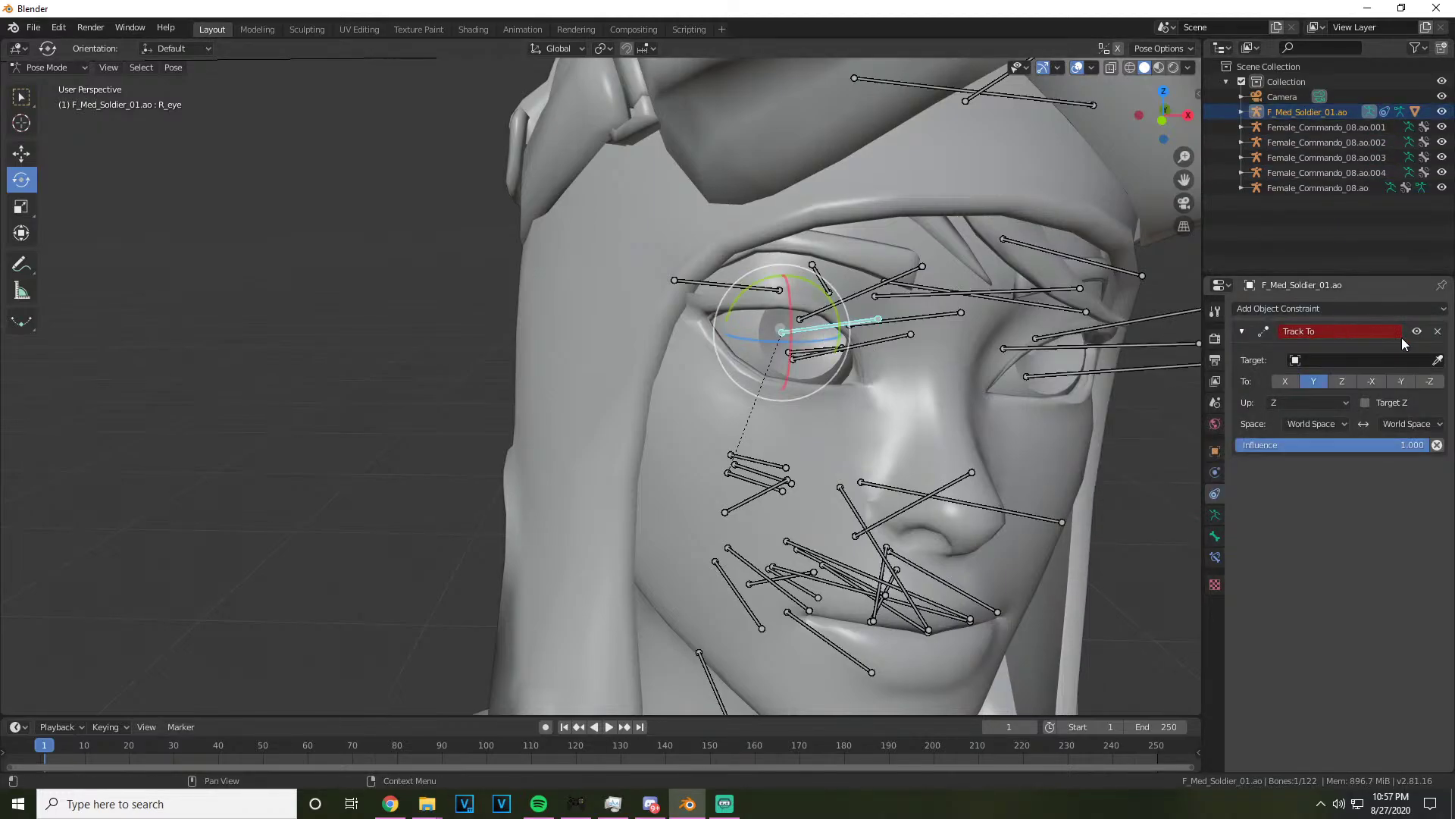
left_click(1344, 331)
left_click(1331, 360)
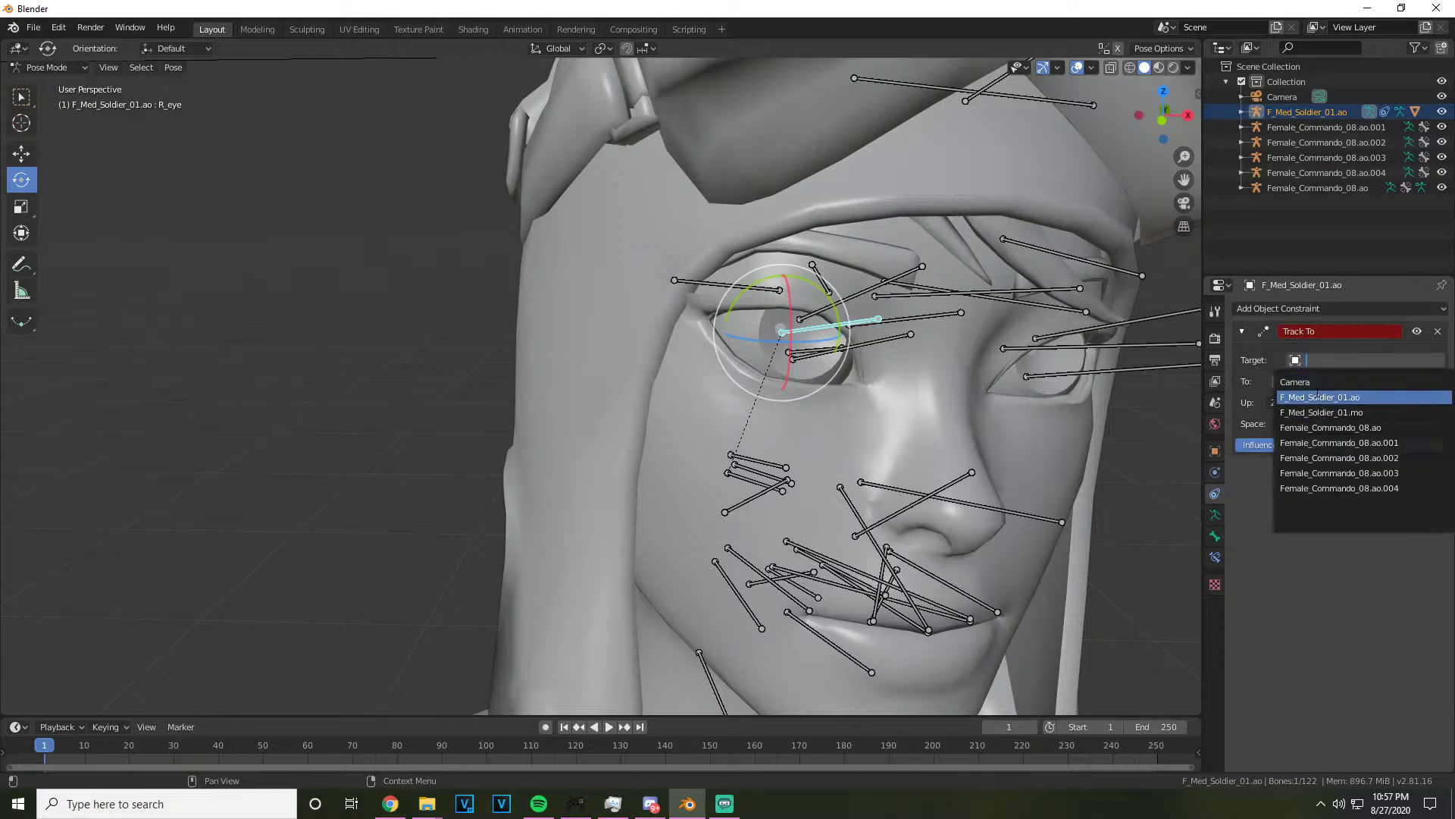
left_click(1304, 378)
key("ctrl+z")
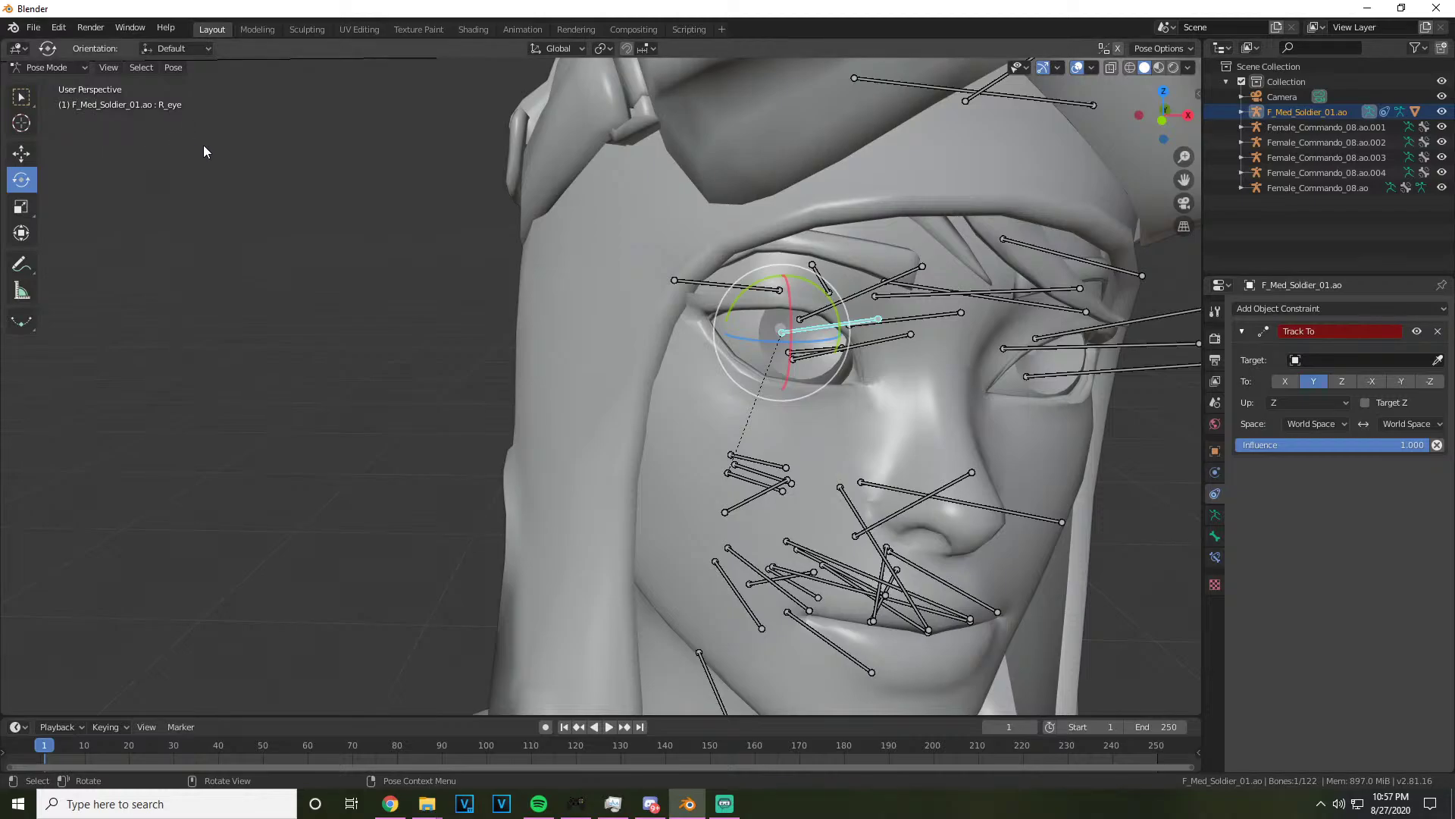
Select the R_eye bone together with its upper and lower eyelid bones and try Camera as the Track To target
left_click(45, 68)
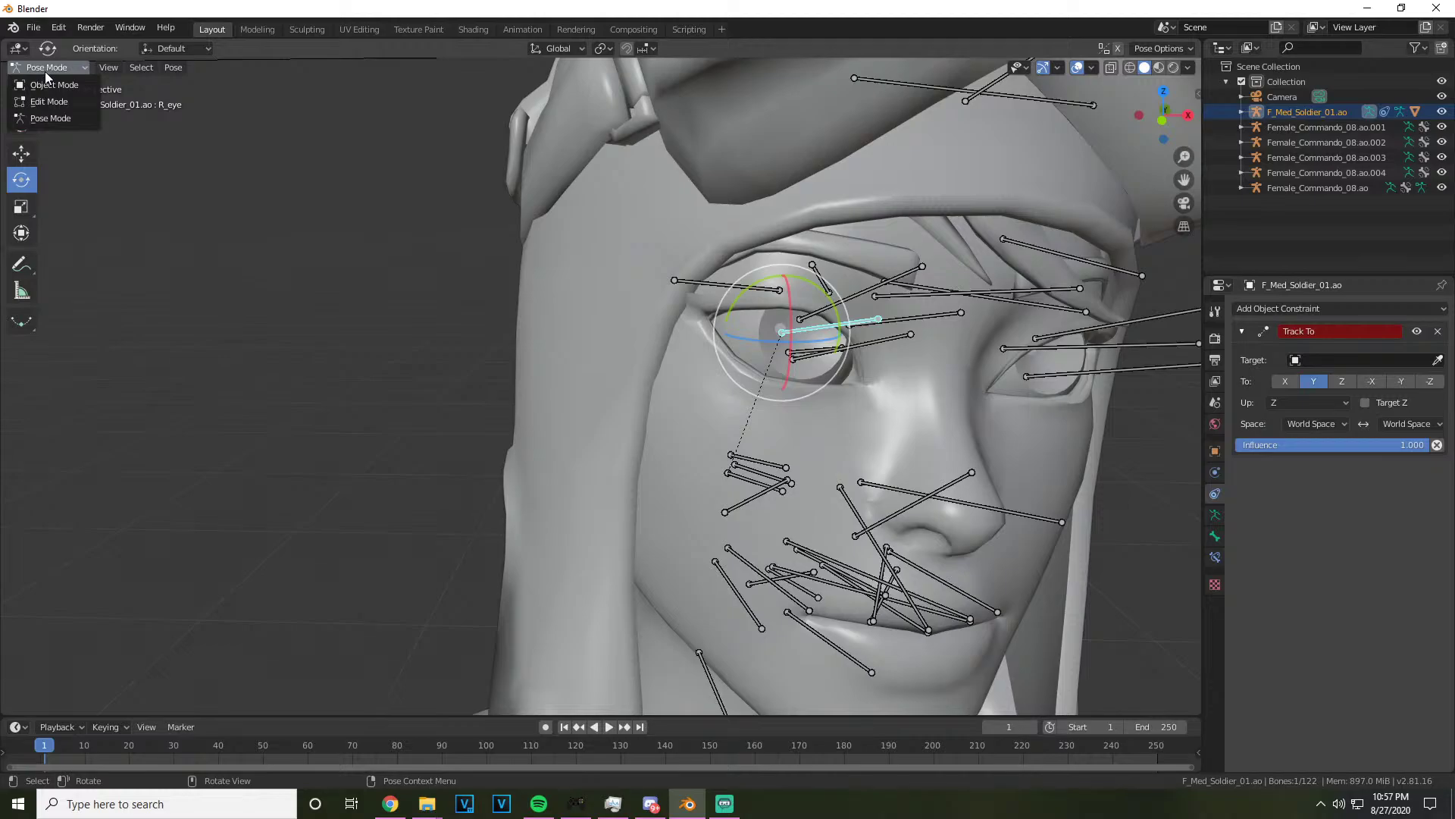
left_click(43, 71)
left_click_drag(1164, 114, 1166, 106)
left_click(662, 313)
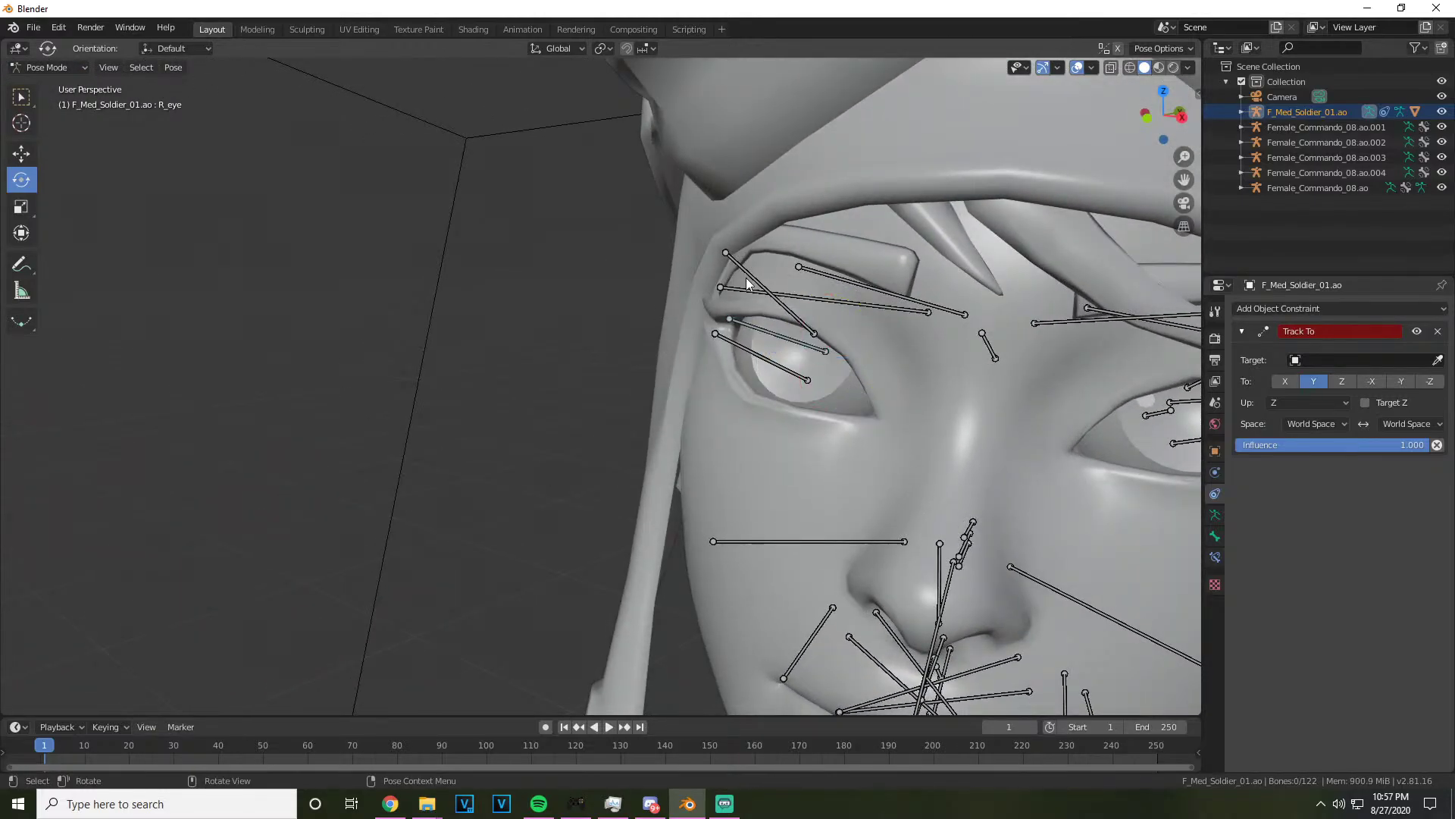
left_click(776, 297)
left_click(844, 364)
left_click(797, 344)
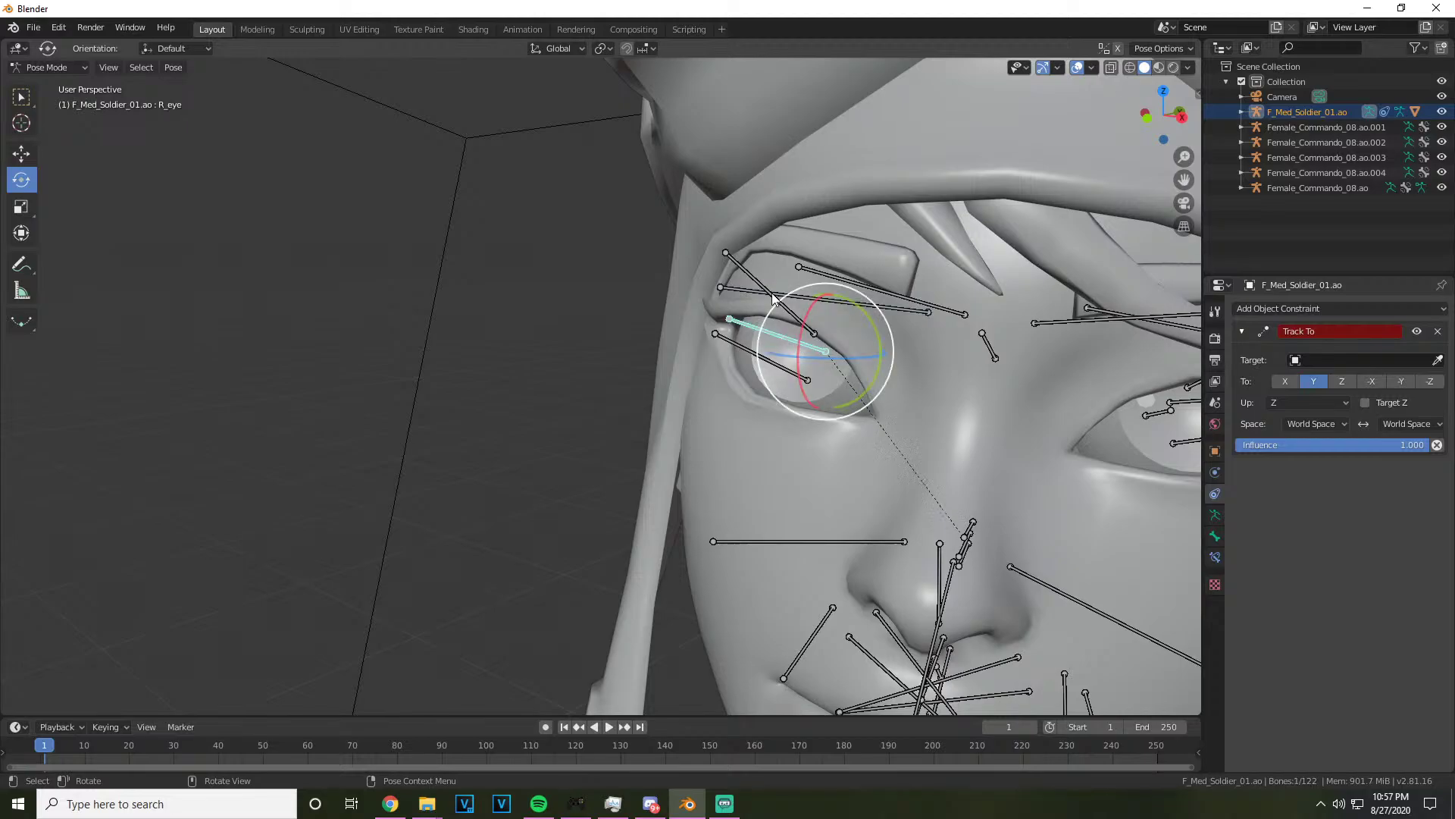
left_click(760, 351)
left_click(760, 351)
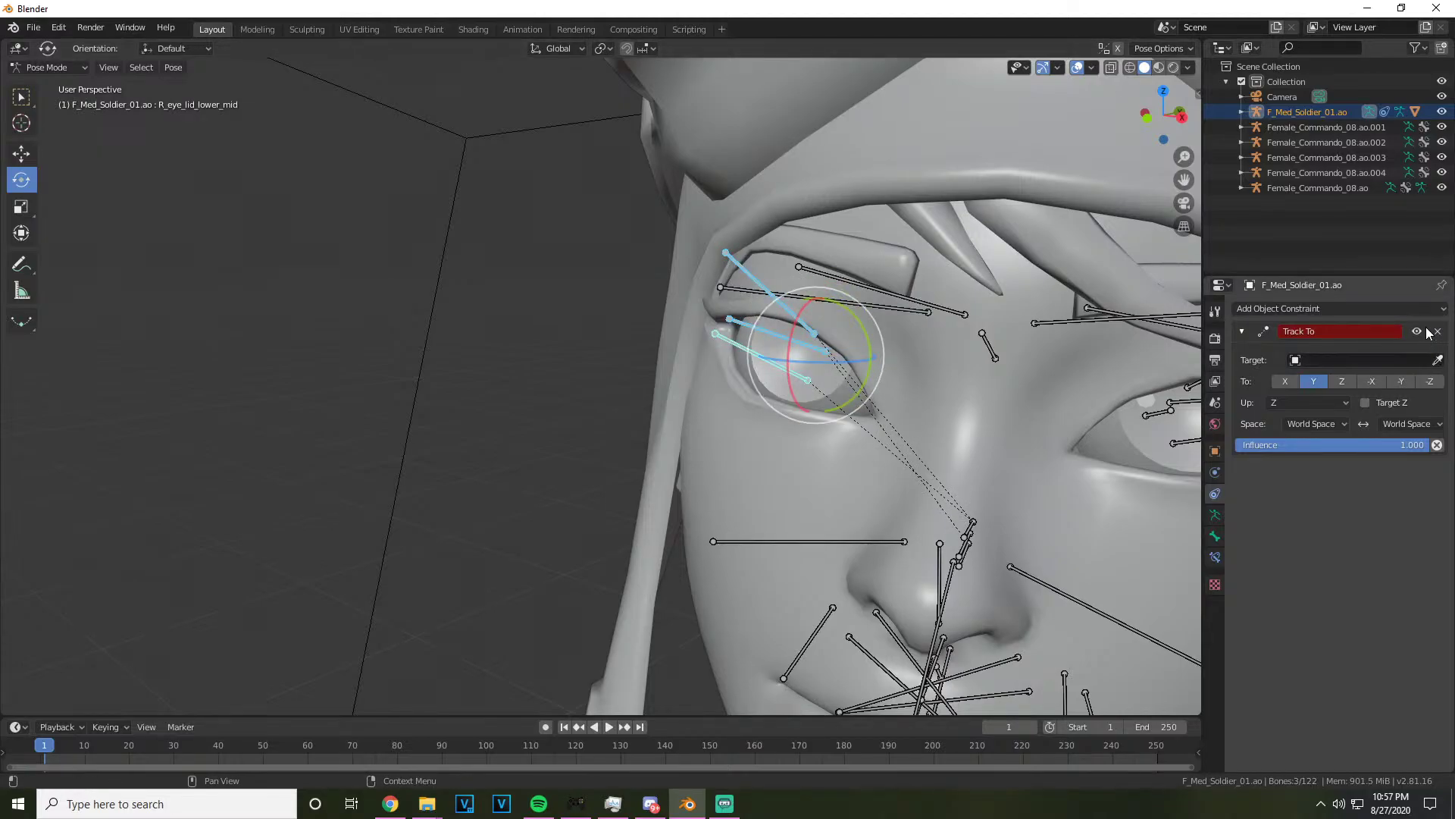
left_click(1391, 361)
left_click(1313, 381)
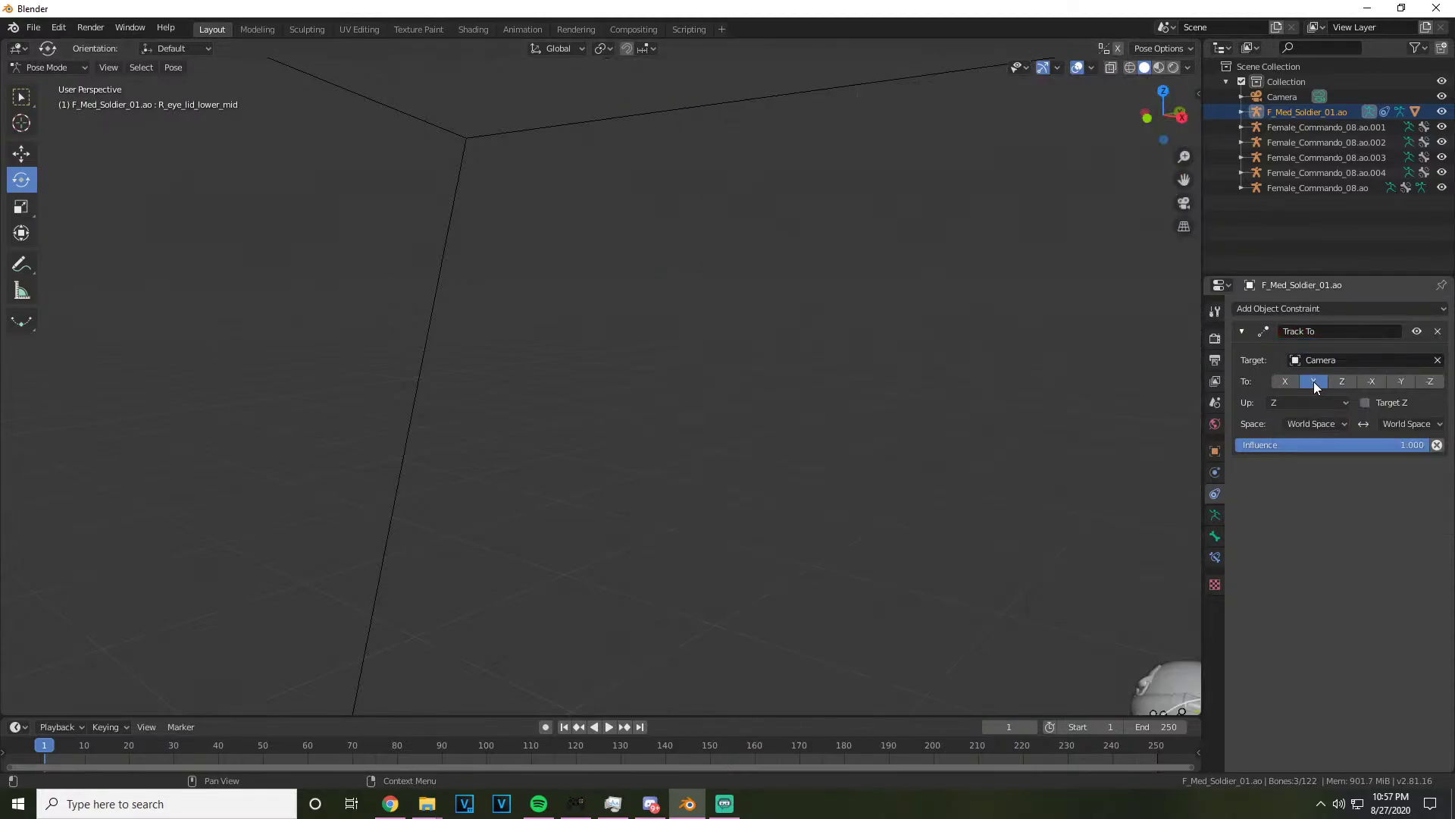
key("ctrl+z")
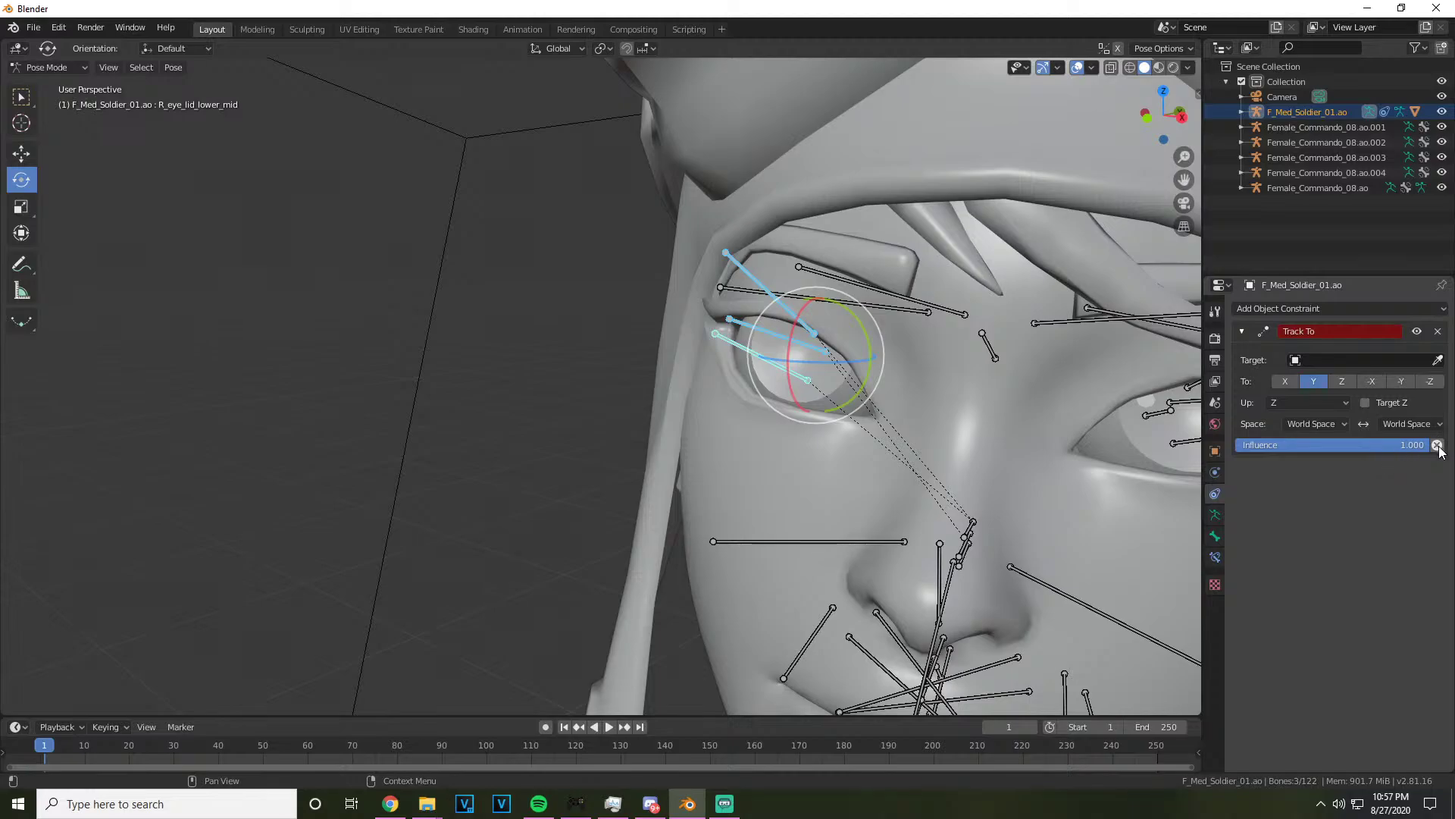
left_click(1303, 404)
left_click(1293, 422)
left_click(1291, 403)
left_click(1283, 453)
left_click(741, 455)
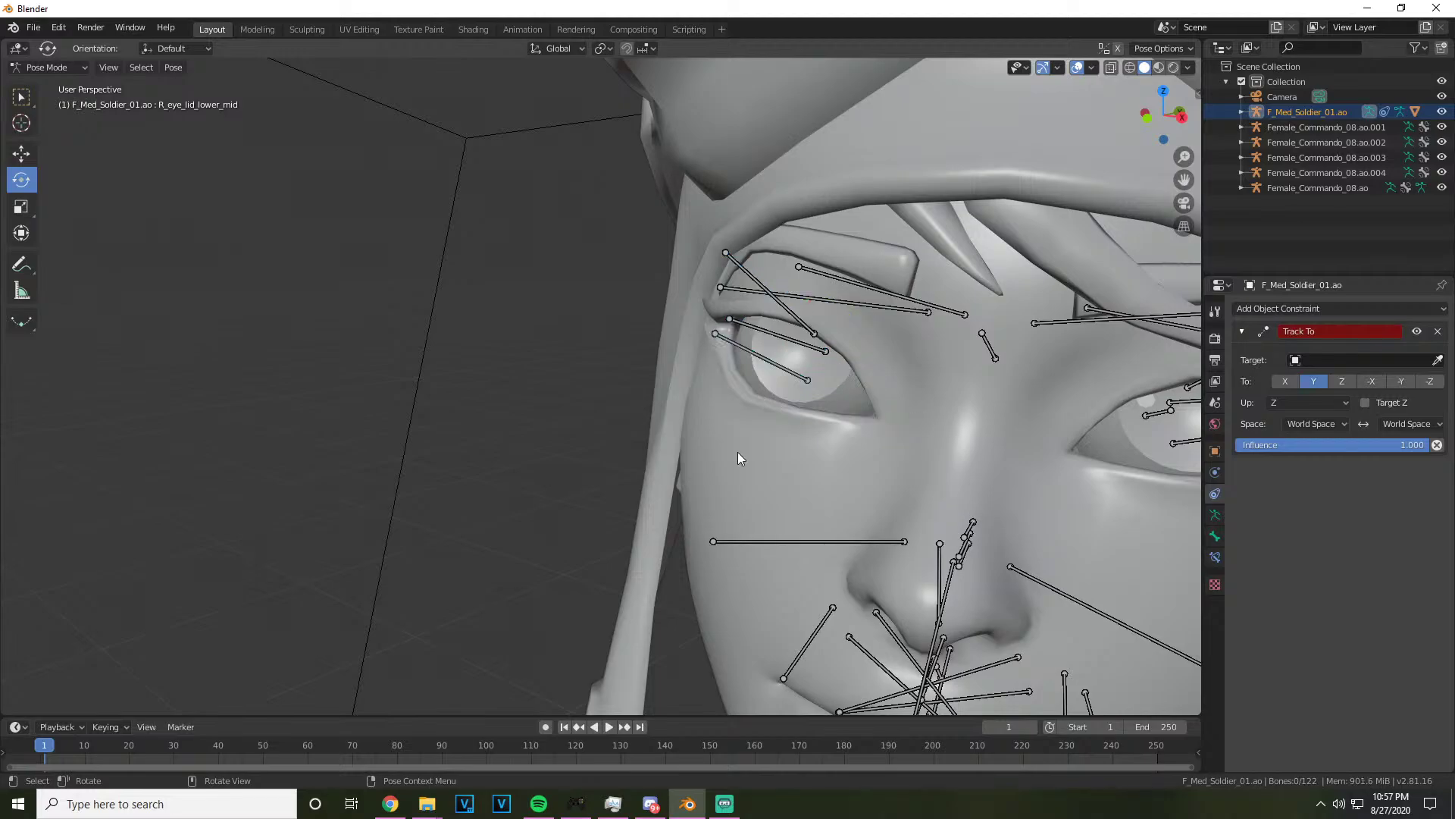
left_click(391, 805)
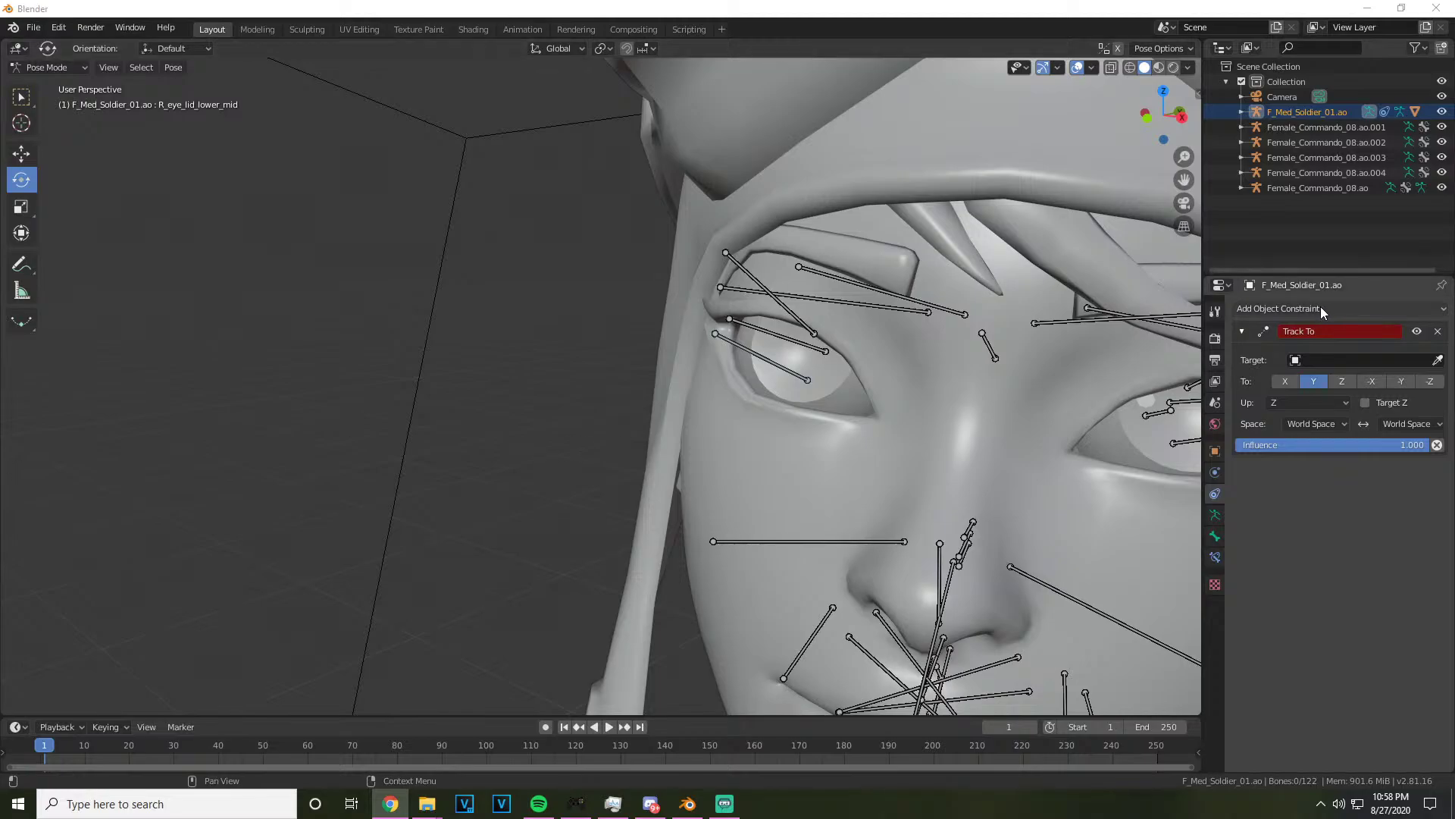
Select the R_eye bone and delete the armature's Track To constraint
left_click(785, 346)
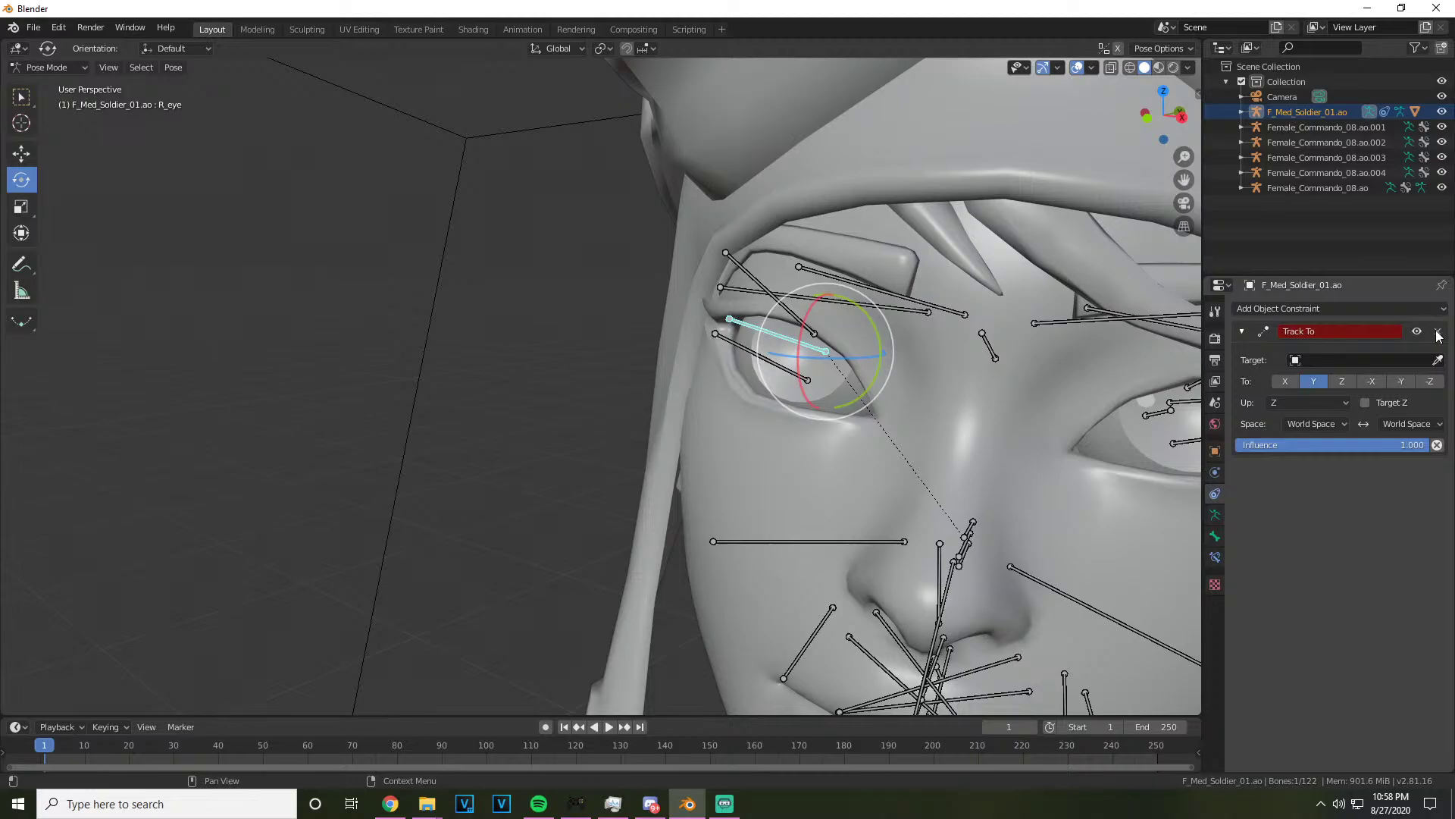
left_click(1376, 331)
left_click(1438, 331)
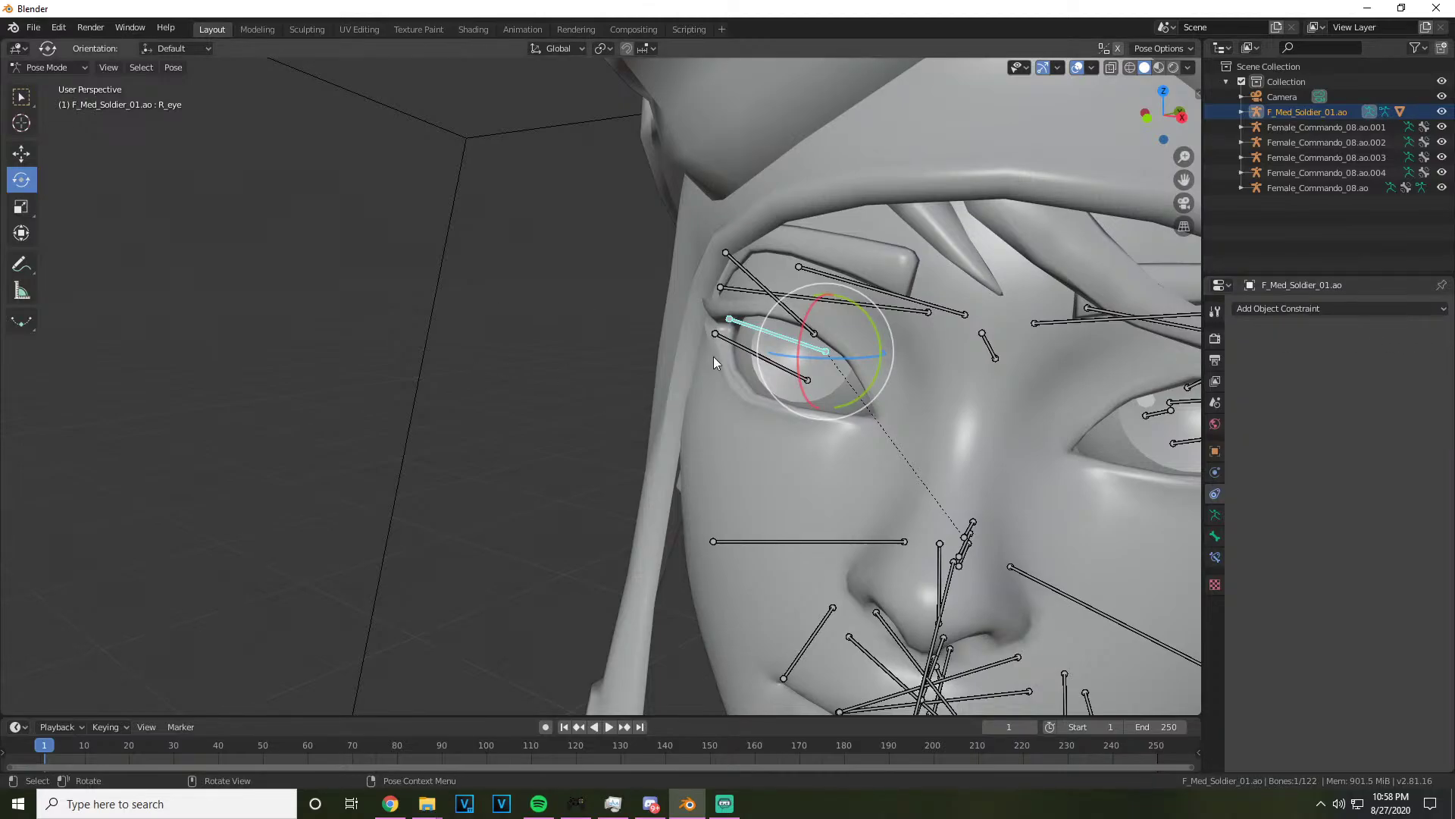
Select the L_eye bone on the character's face
scroll(1122, 375, "down", 1)
left_click(1110, 409)
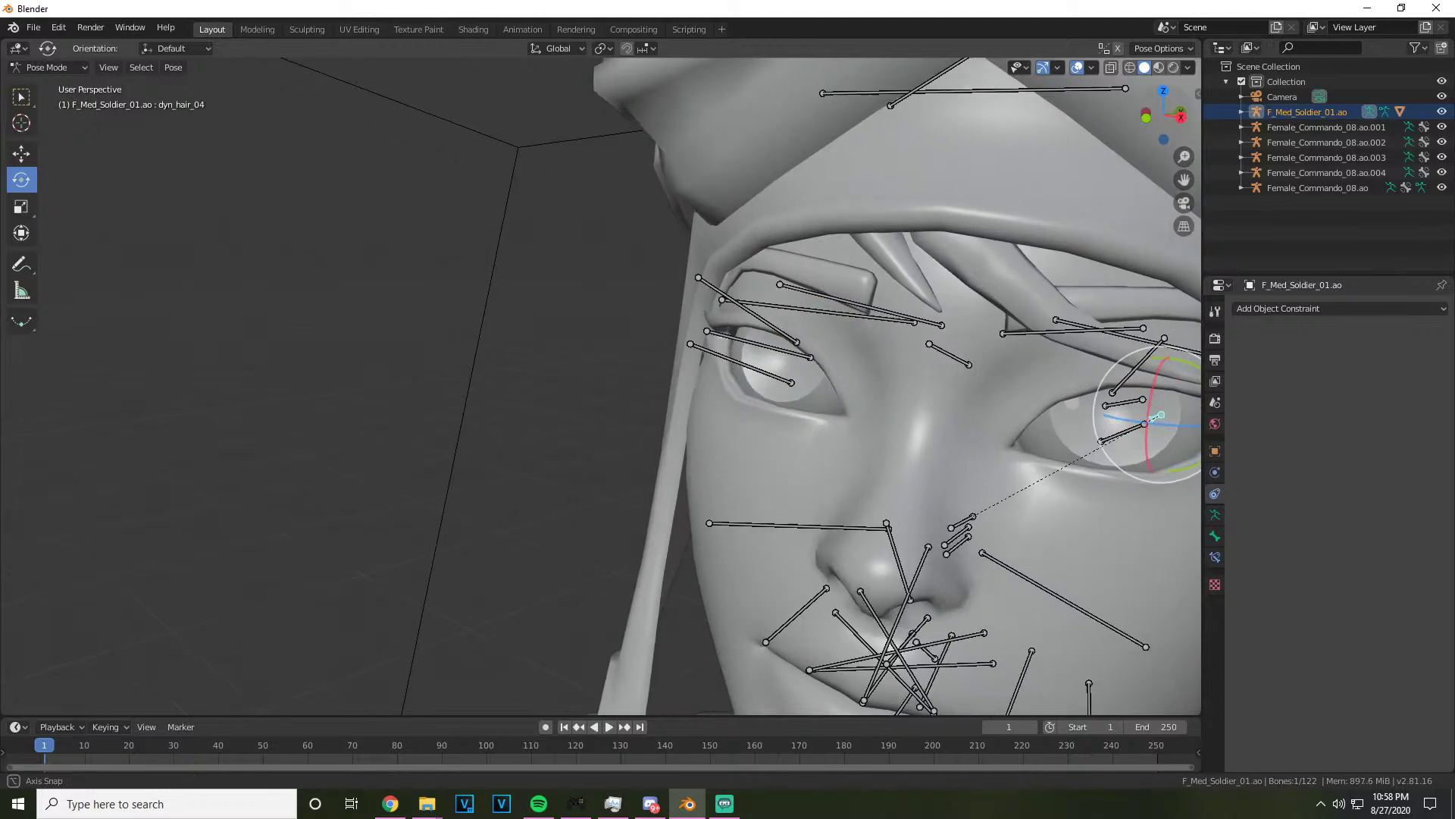
left_click_drag(1110, 410, 1153, 424)
left_click(1153, 424)
scroll(1144, 403, "down", 3)
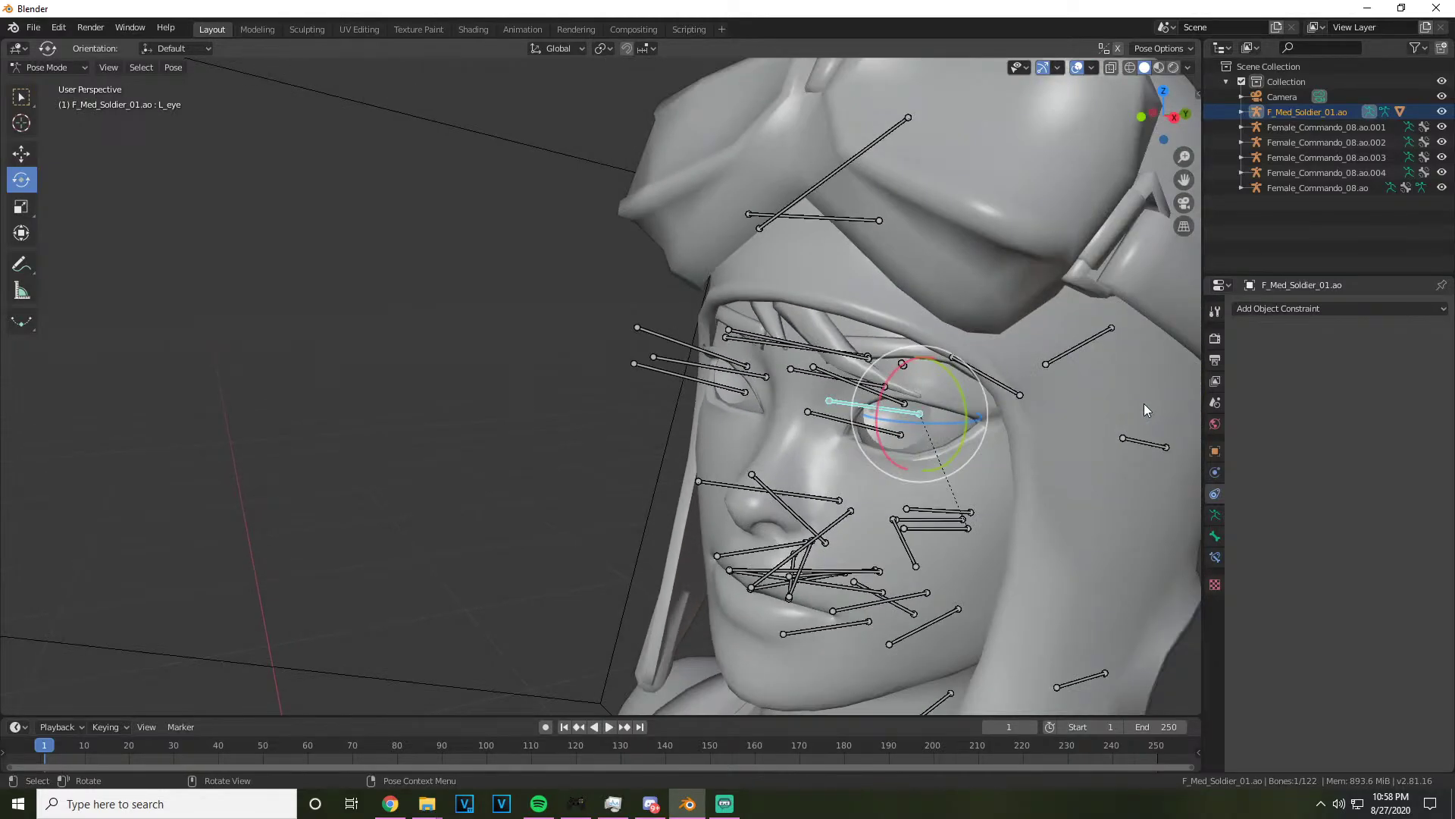
Add a Track To constraint with L_eye selected and try to set its target to Camera
left_click(1252, 306)
left_click(1324, 413)
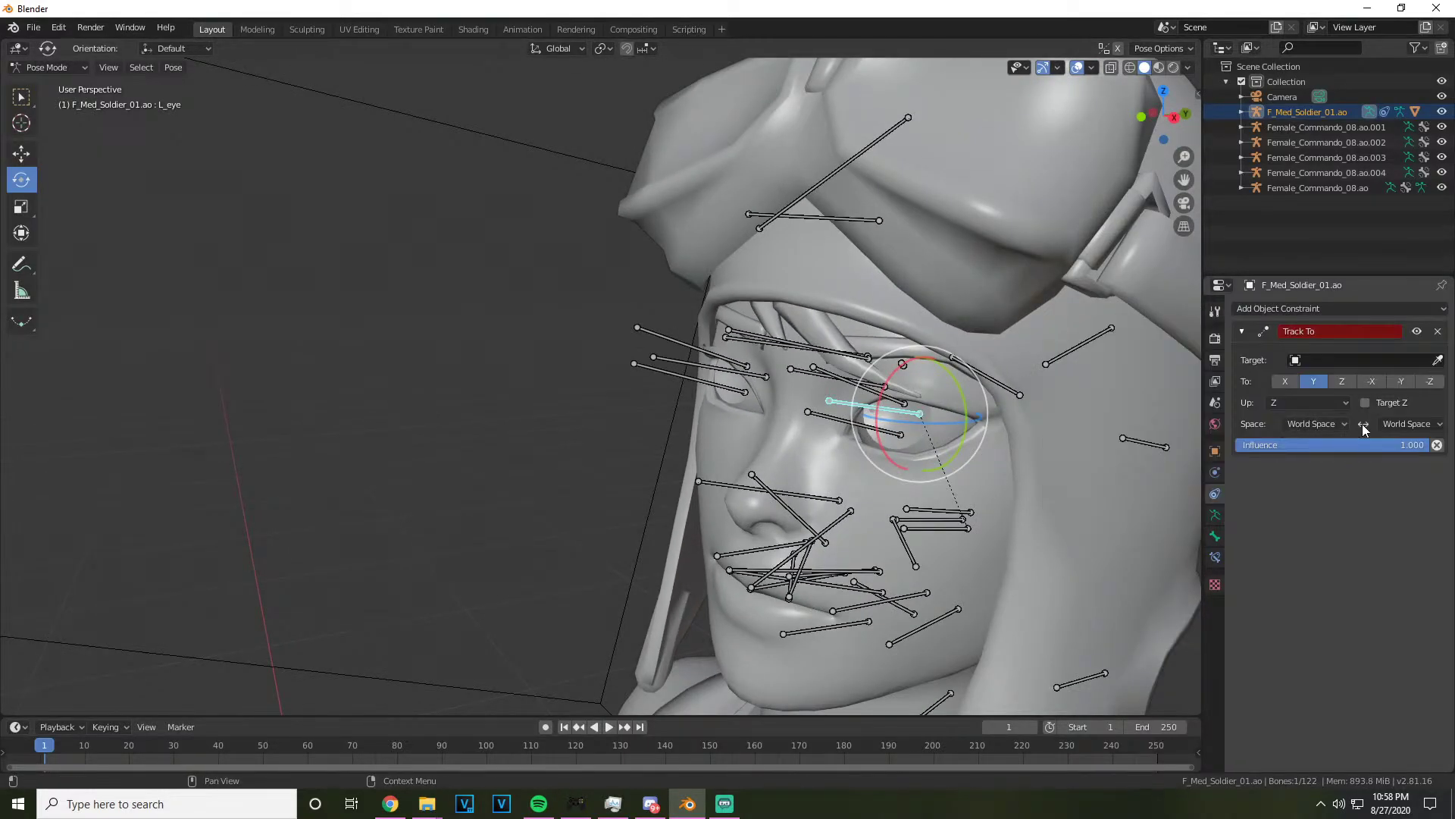
left_click(1317, 360)
left_click(1317, 381)
scroll(949, 372, "down", 6)
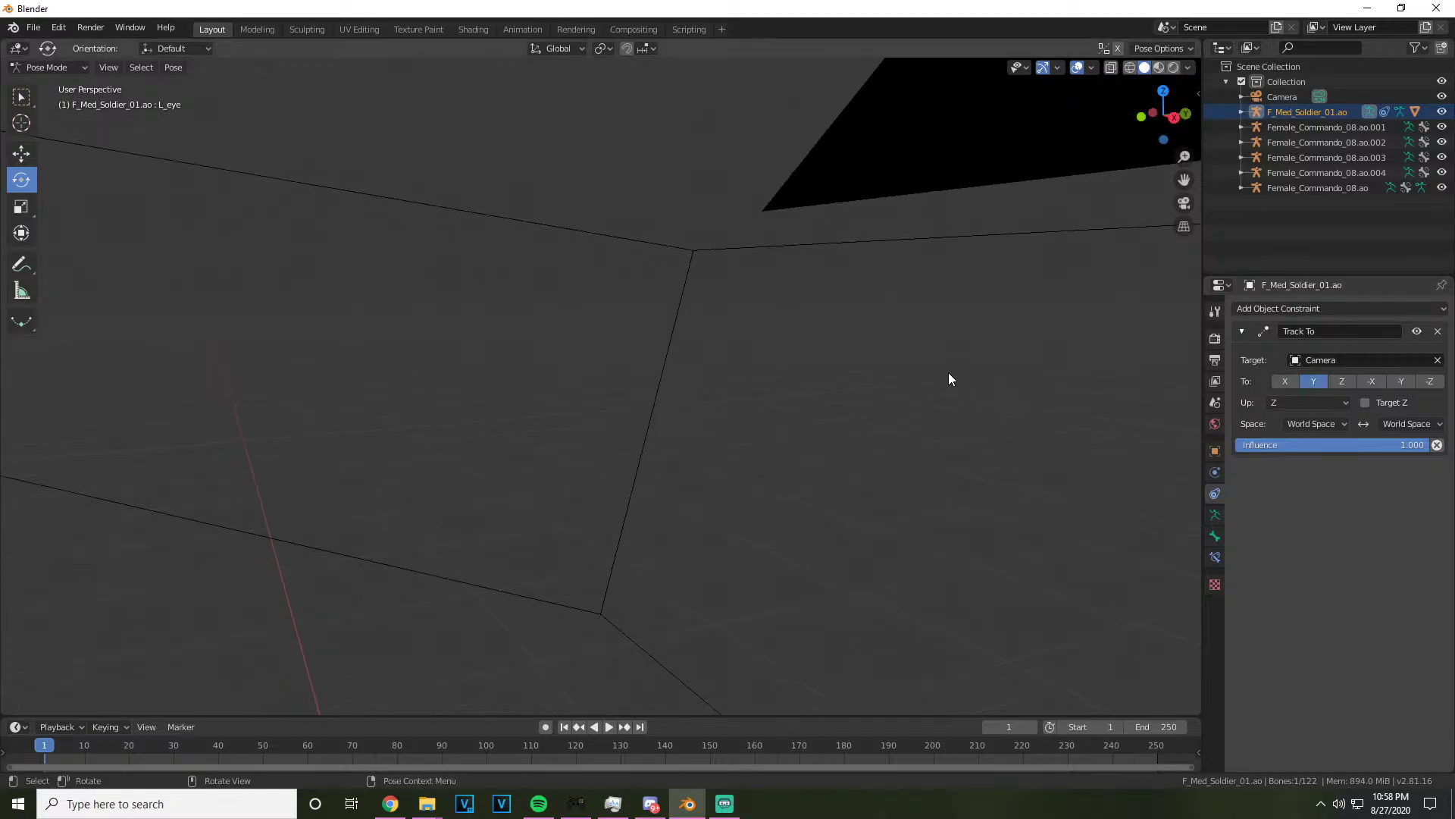
key("ctrl+z")
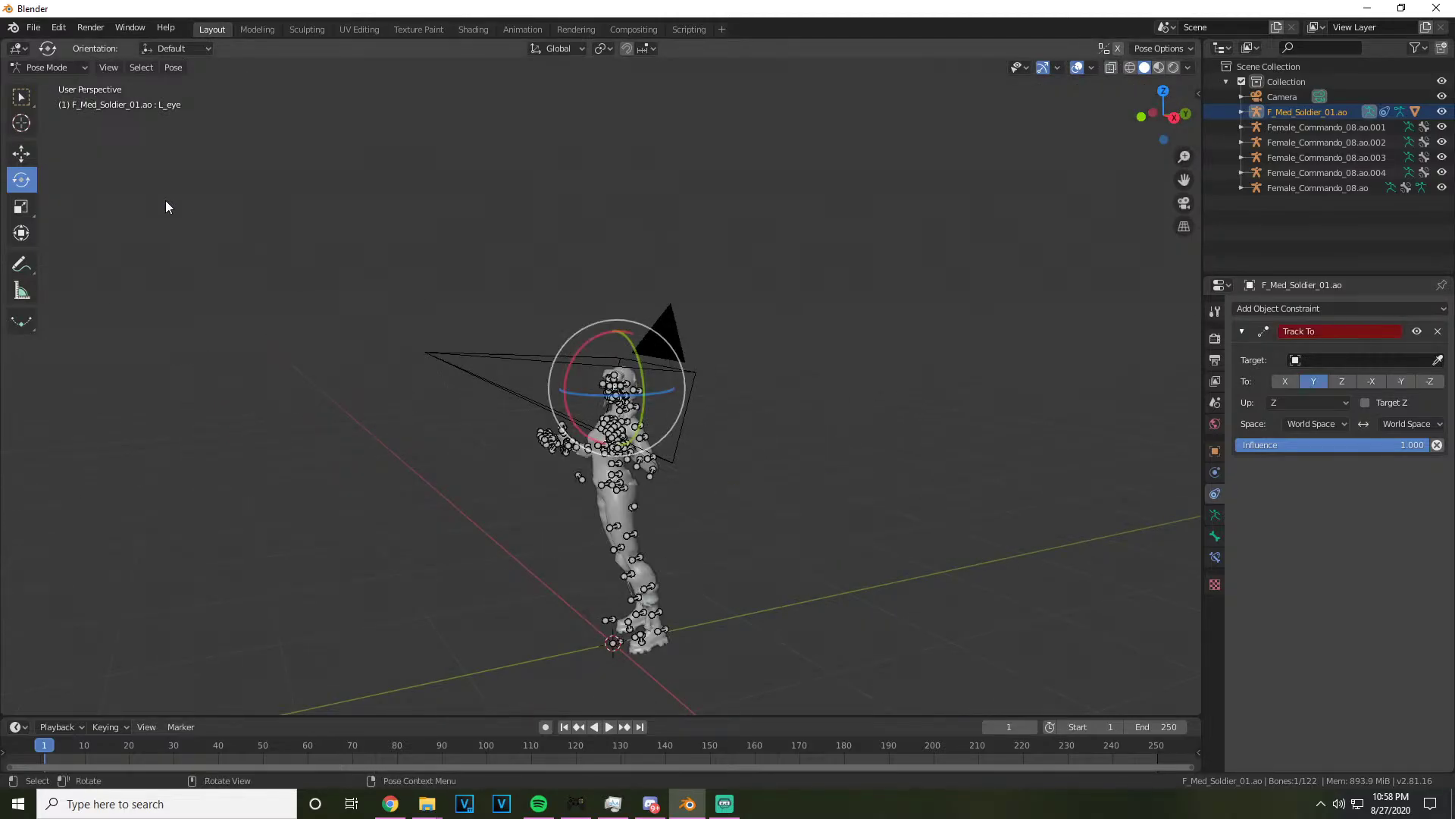
Switch to Object Mode and delete the camera in front of the character
key("KP_Decimal")
left_click(42, 68)
left_click(53, 84)
left_click(195, 307)
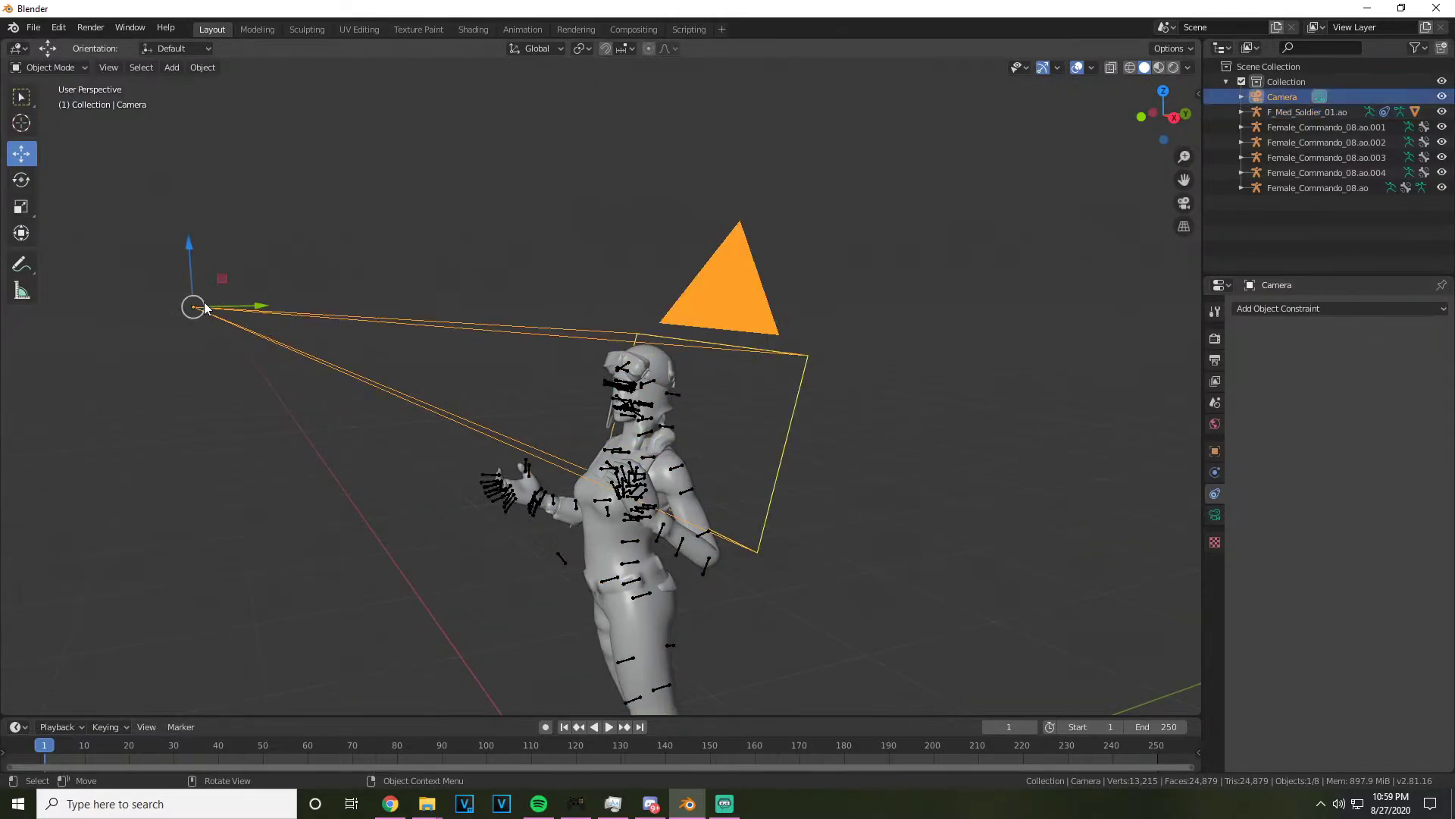
key("Delete")
Add a new camera to the scene
key("alt+Tab")
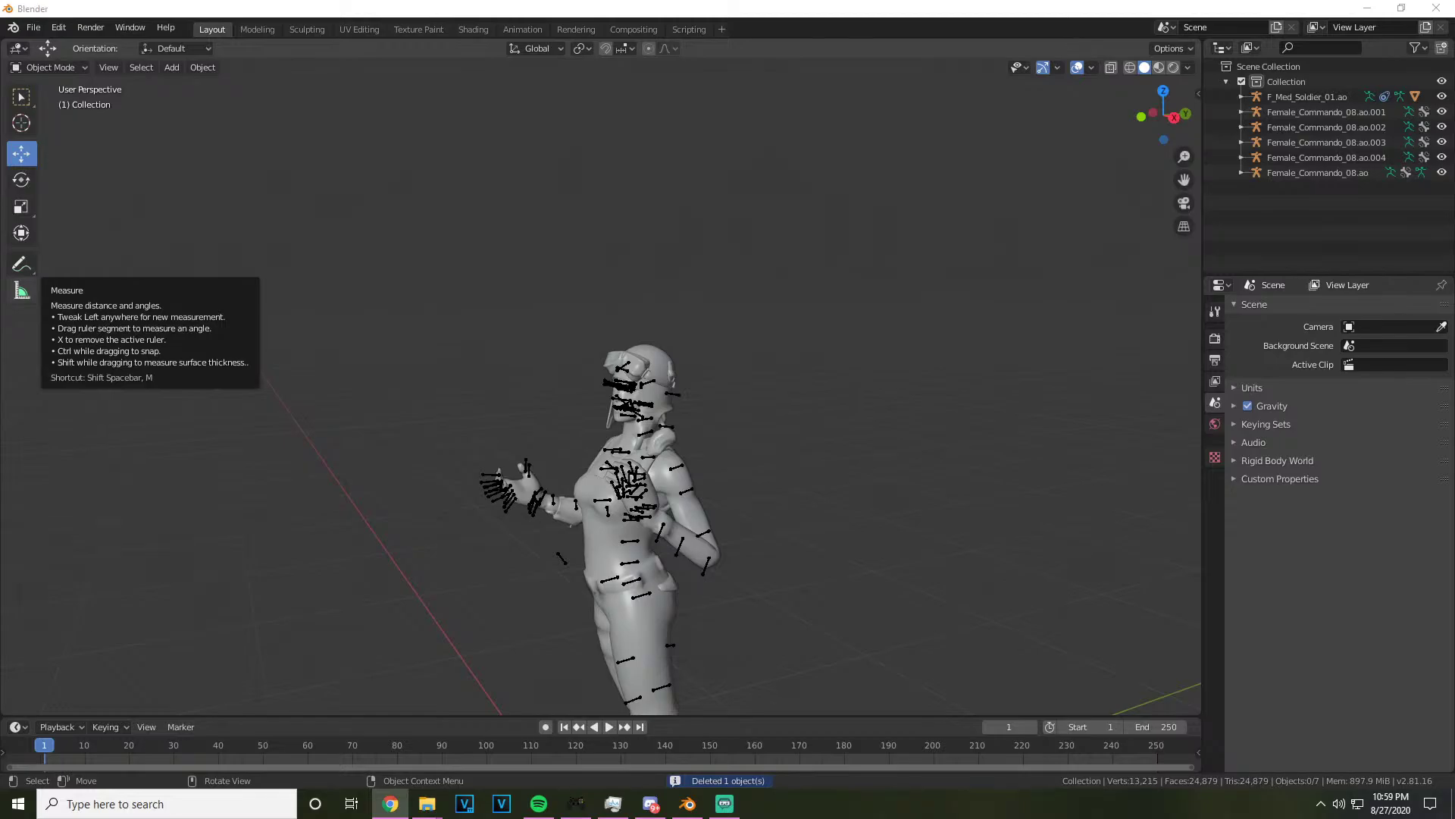
scroll(570, 379, "up", 3)
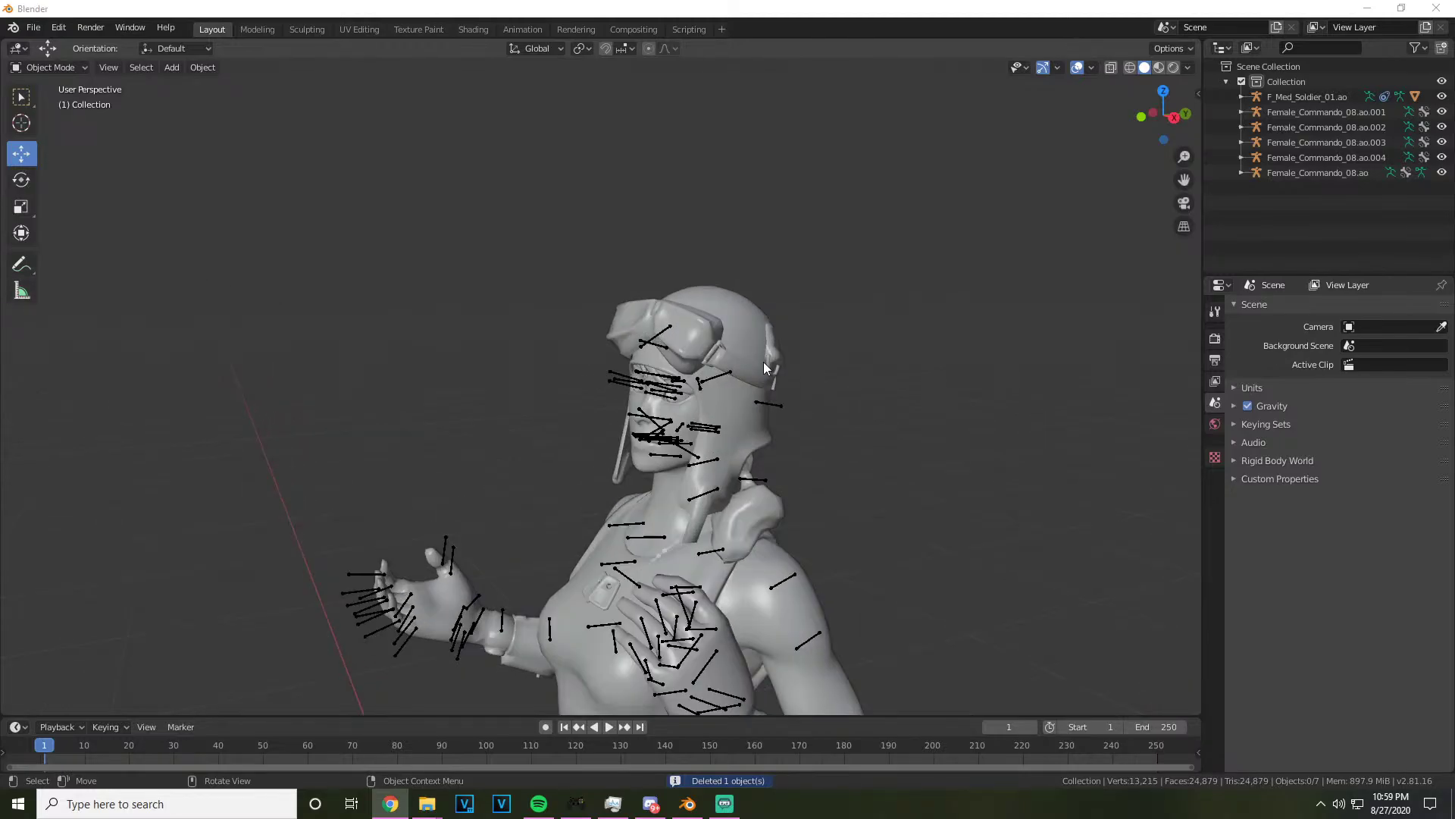
left_click(172, 68)
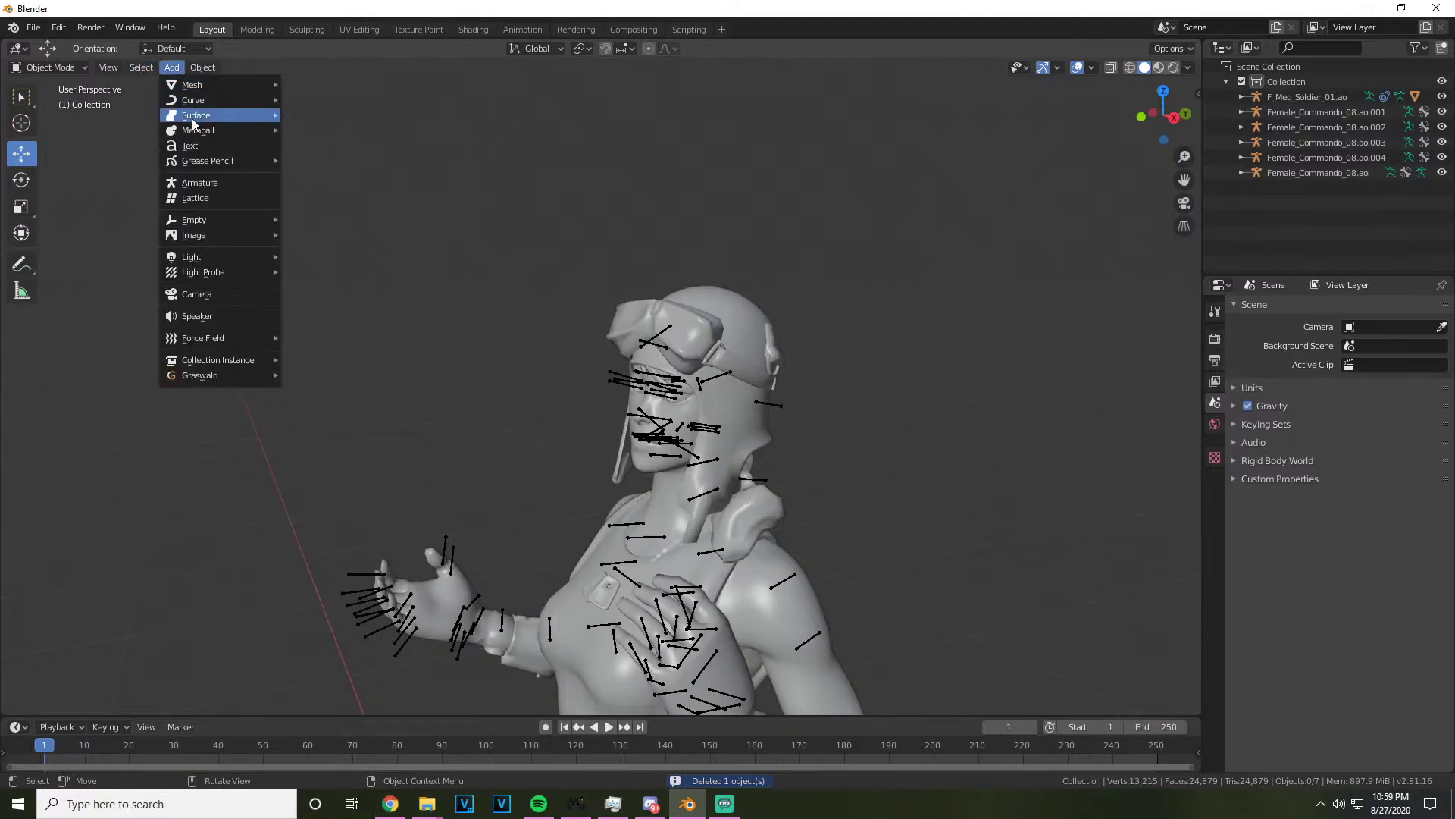
left_click(298, 303)
left_click(172, 67)
left_click(202, 302)
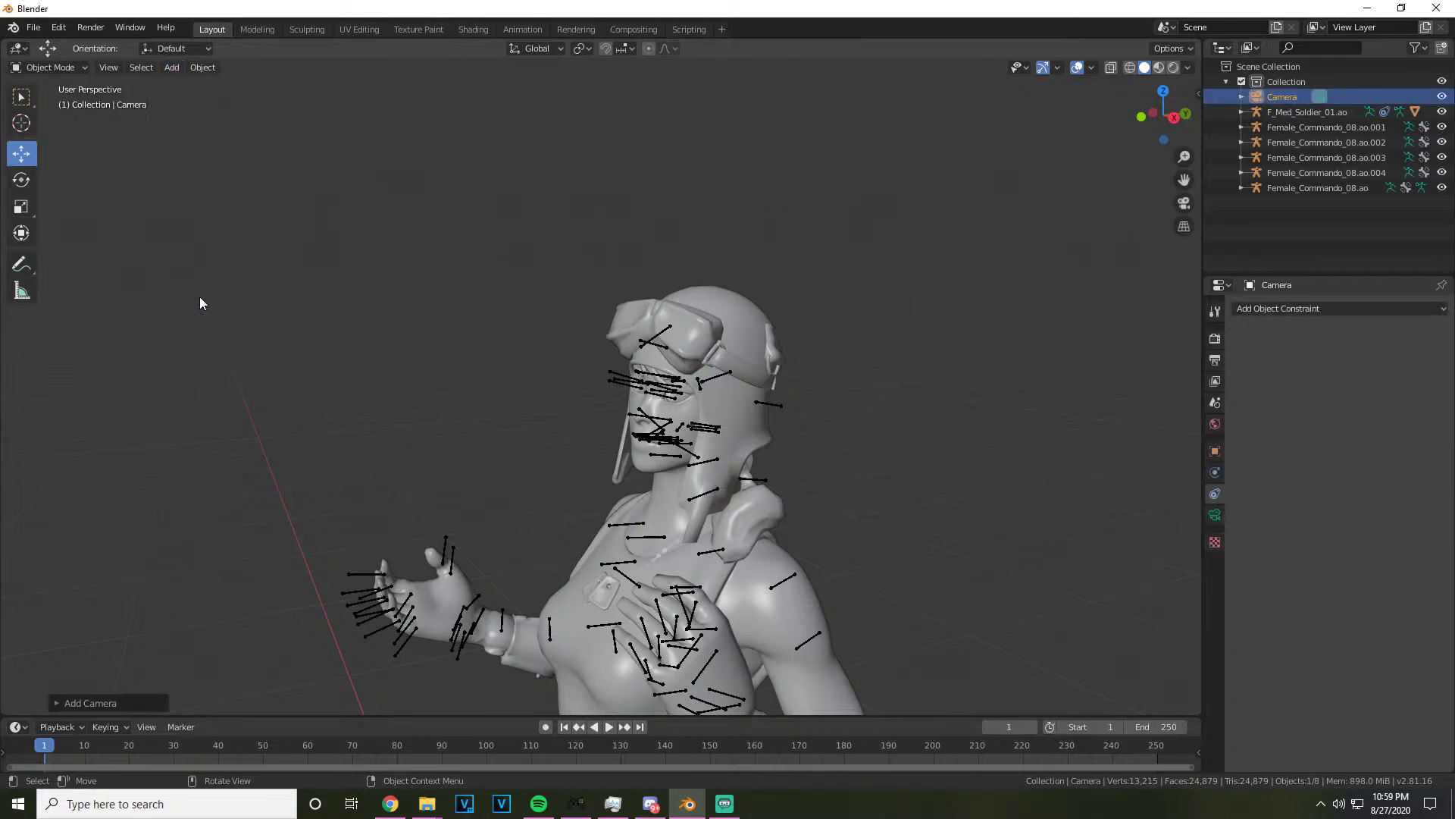
Select the F_Med_Soldier_01.ao armature and switch it to Pose Mode with the L_eye bone in close view
left_click(1300, 112)
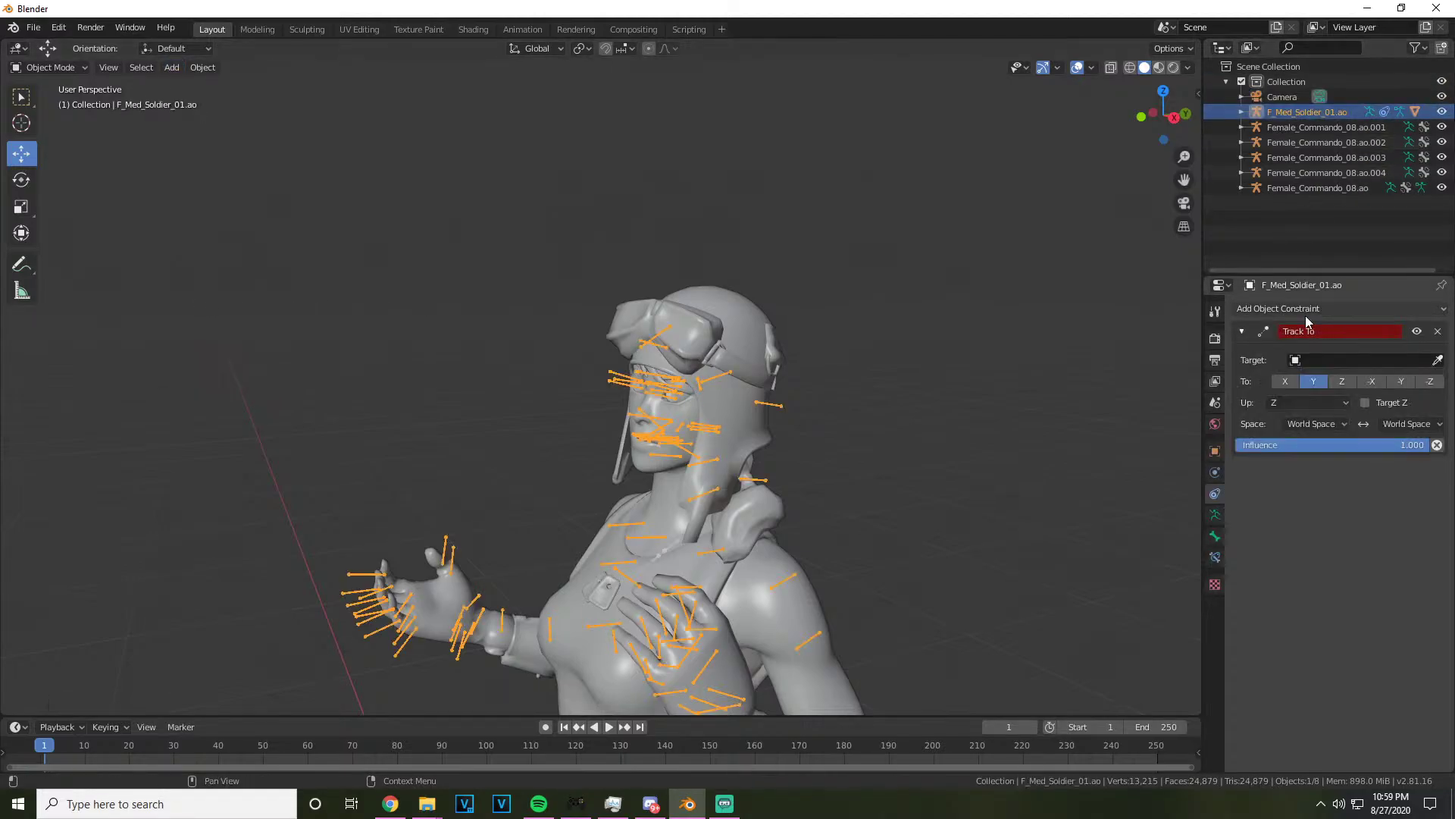
scroll(952, 376, "up", 5)
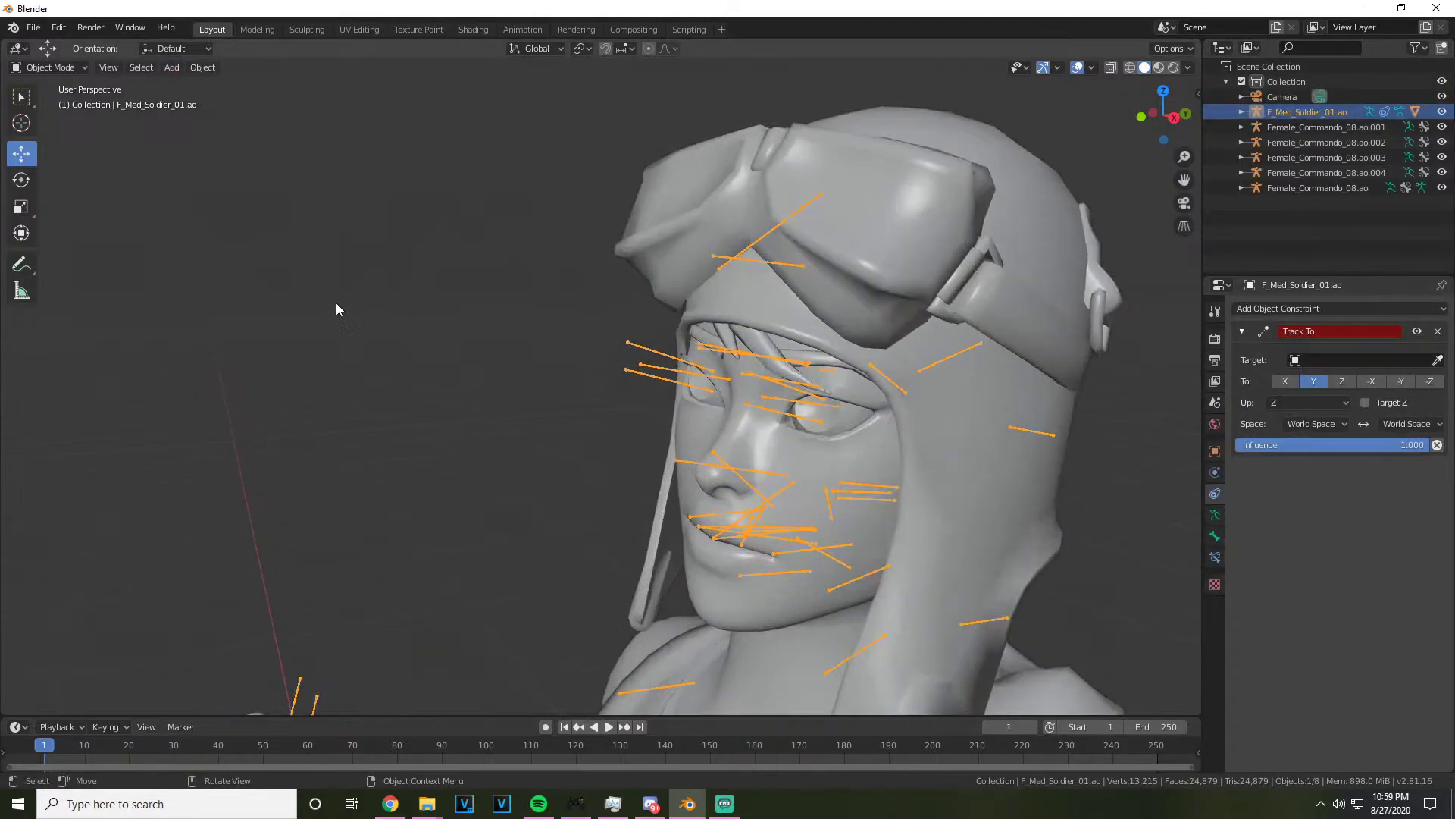
left_click(47, 74)
left_click(45, 115)
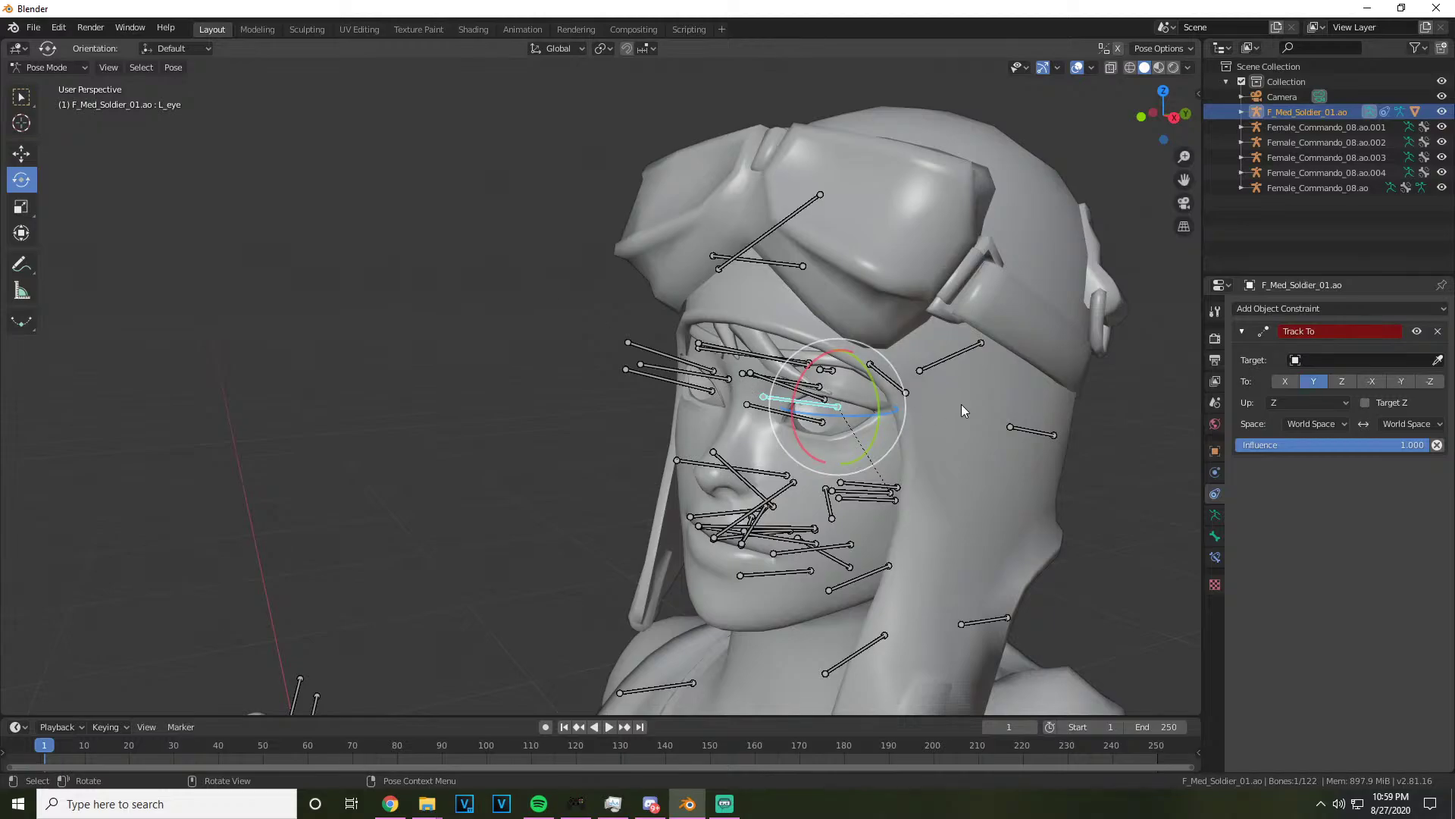
scroll(961, 409, "up", 2)
Delete the existing Track To constraint from the armature and return to its object constraint settings
left_click(1437, 331)
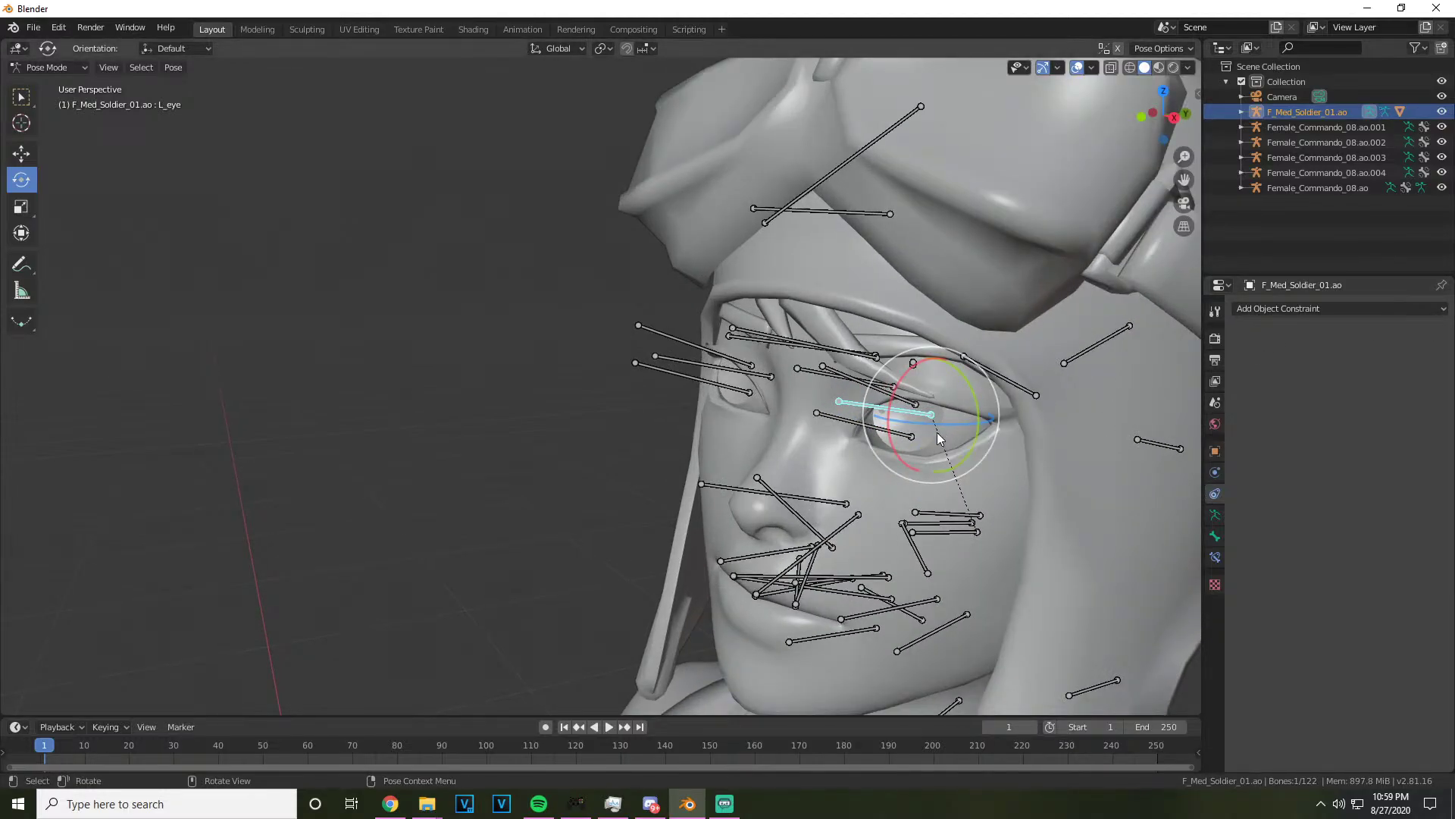
left_click(1215, 472)
left_click(1215, 491)
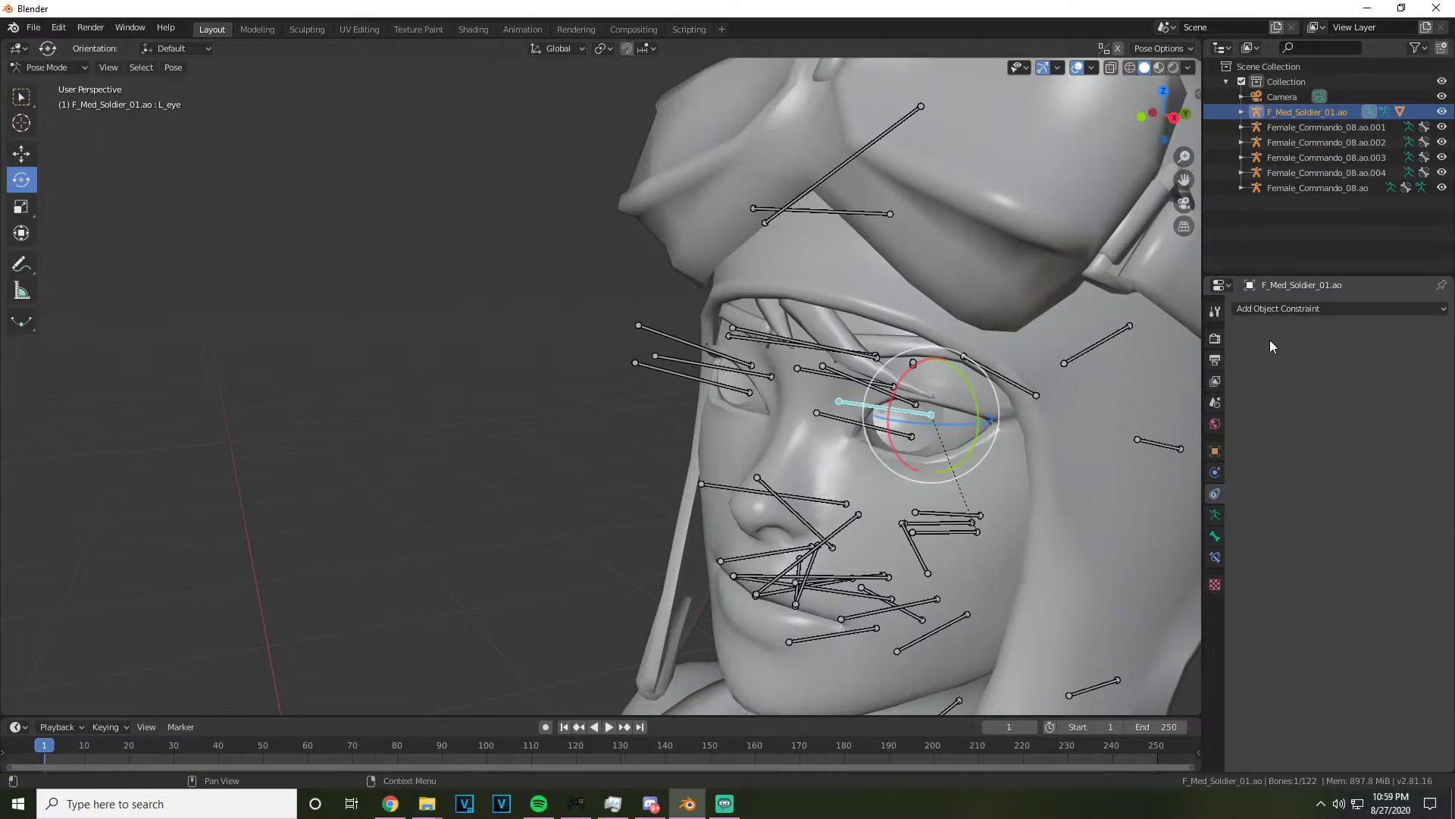
Add a fresh Track To constraint to the armature, try Camera as its target, and collapse the constraint's settings
left_click(1302, 307)
left_click(1291, 415)
left_click(1307, 362)
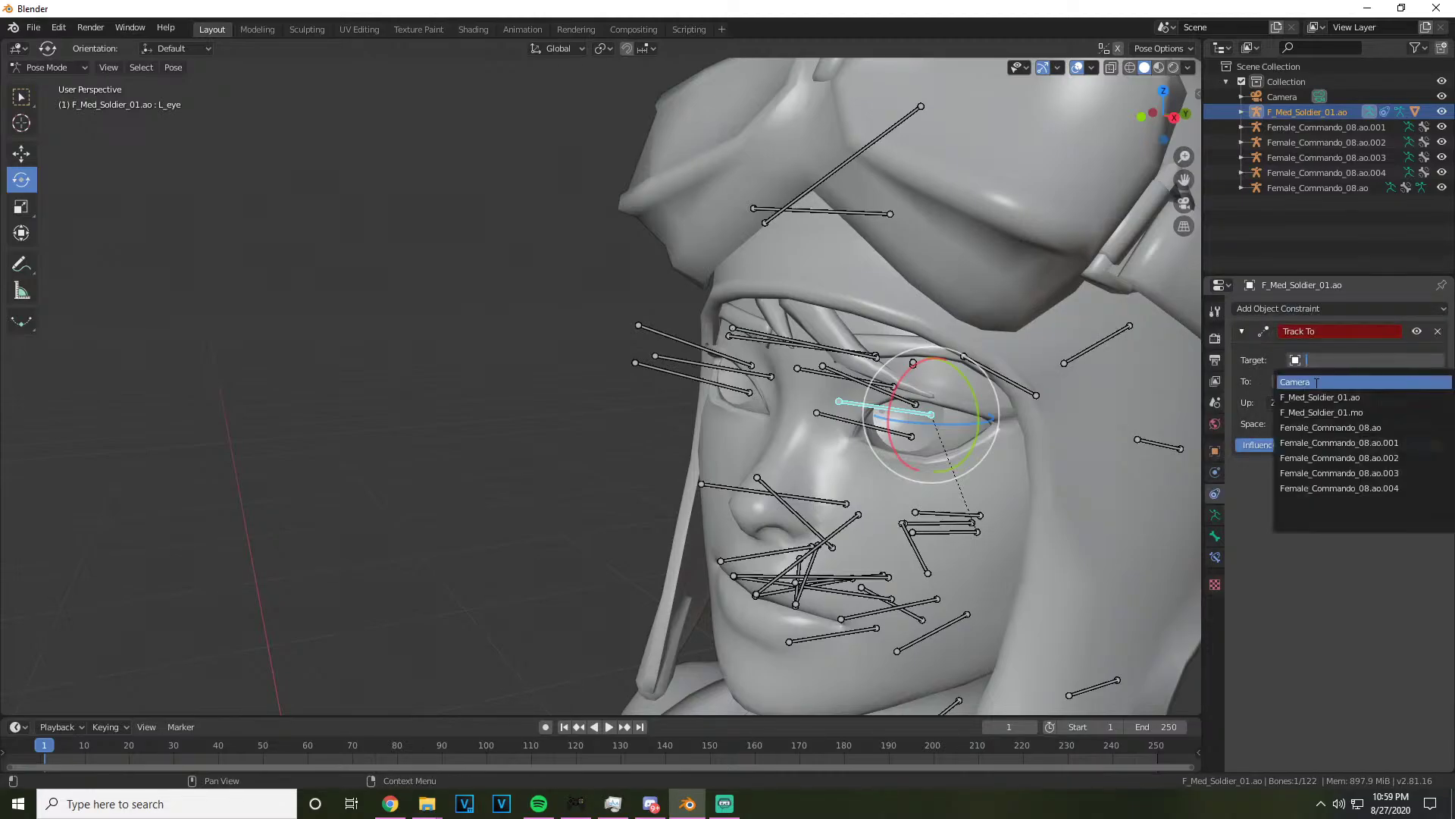
left_click(1313, 385)
scroll(917, 389, "down", 5)
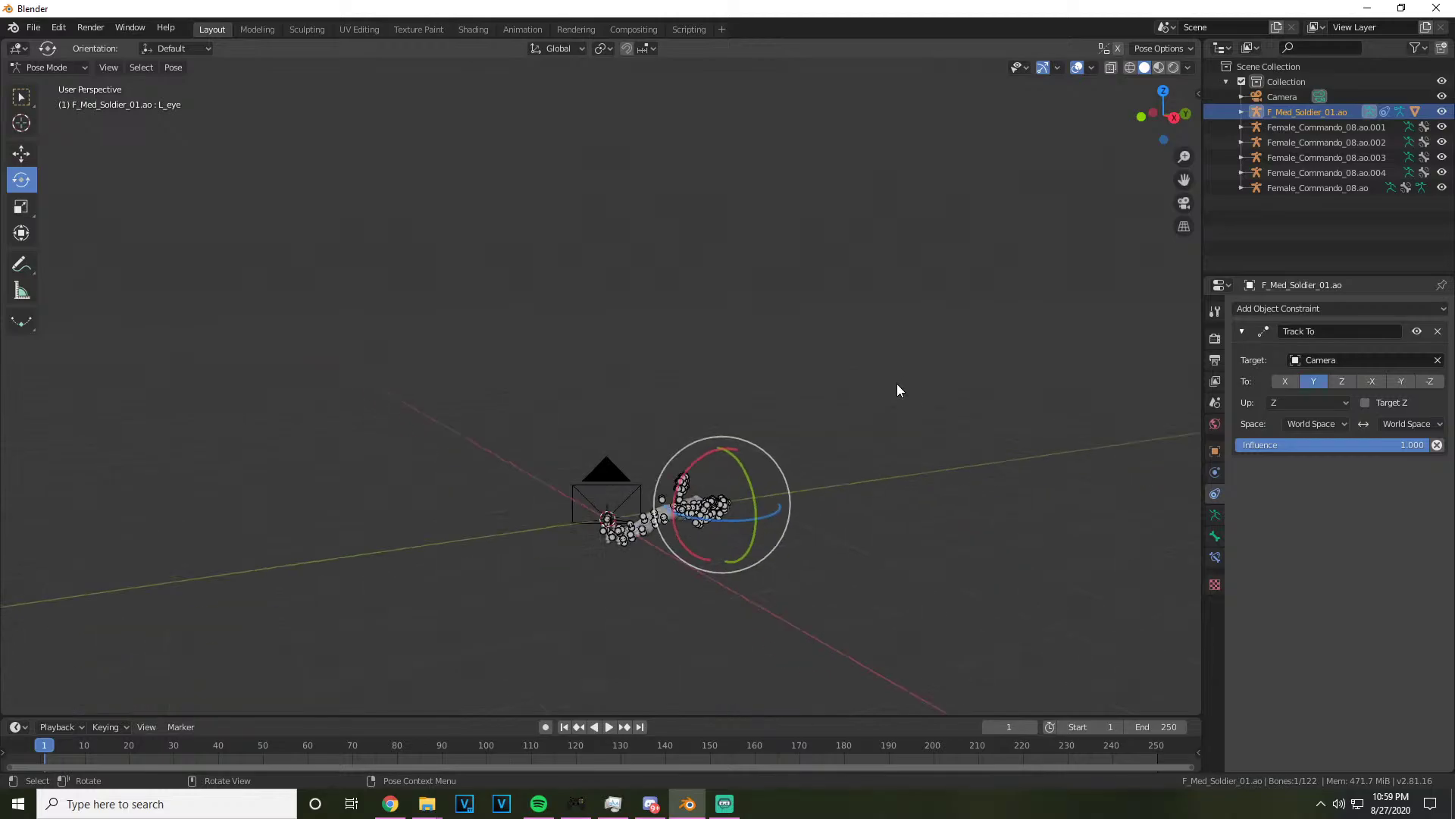
key("ctrl+z")
scroll(911, 395, "up", 10)
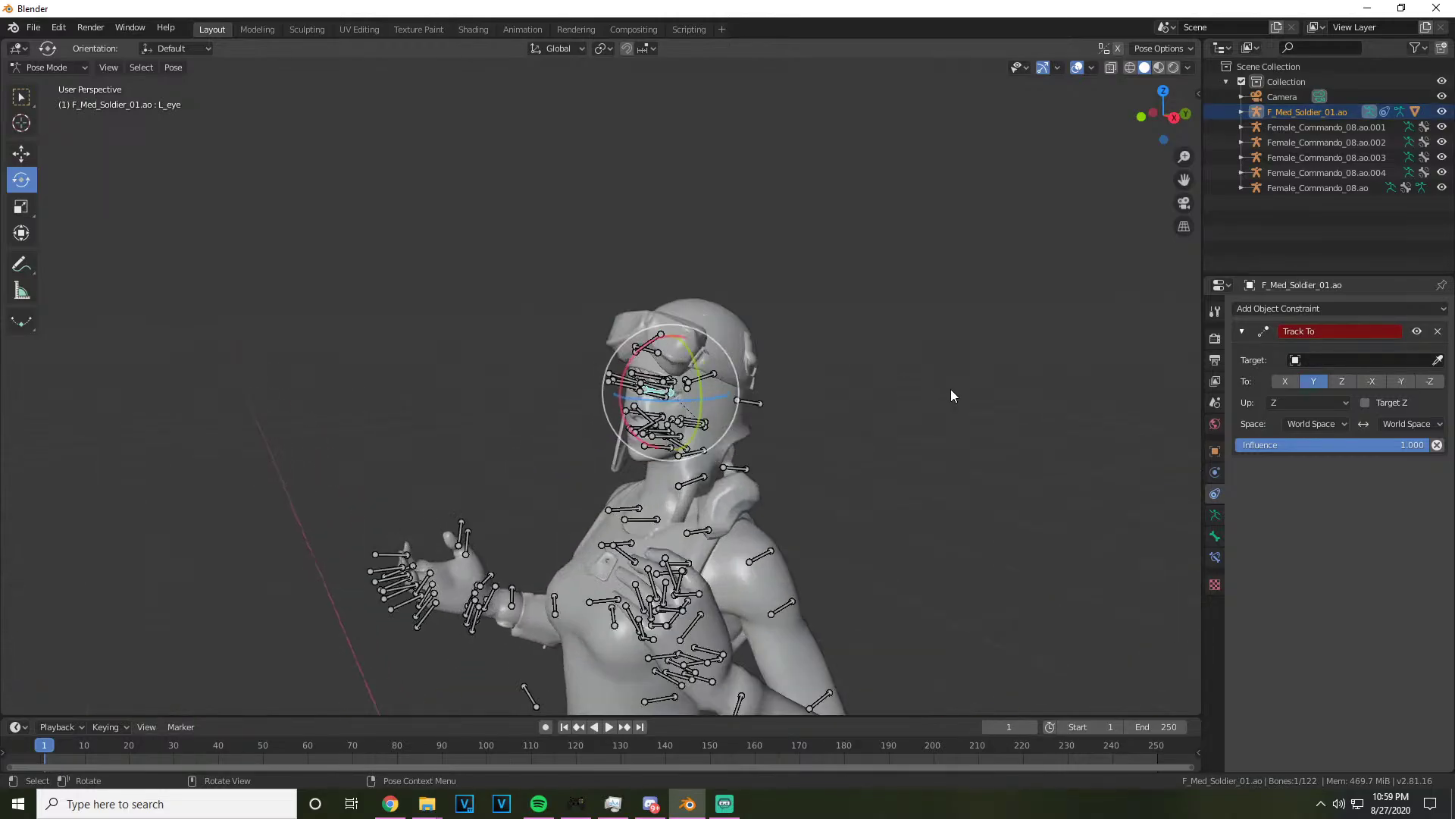
left_click(1243, 330)
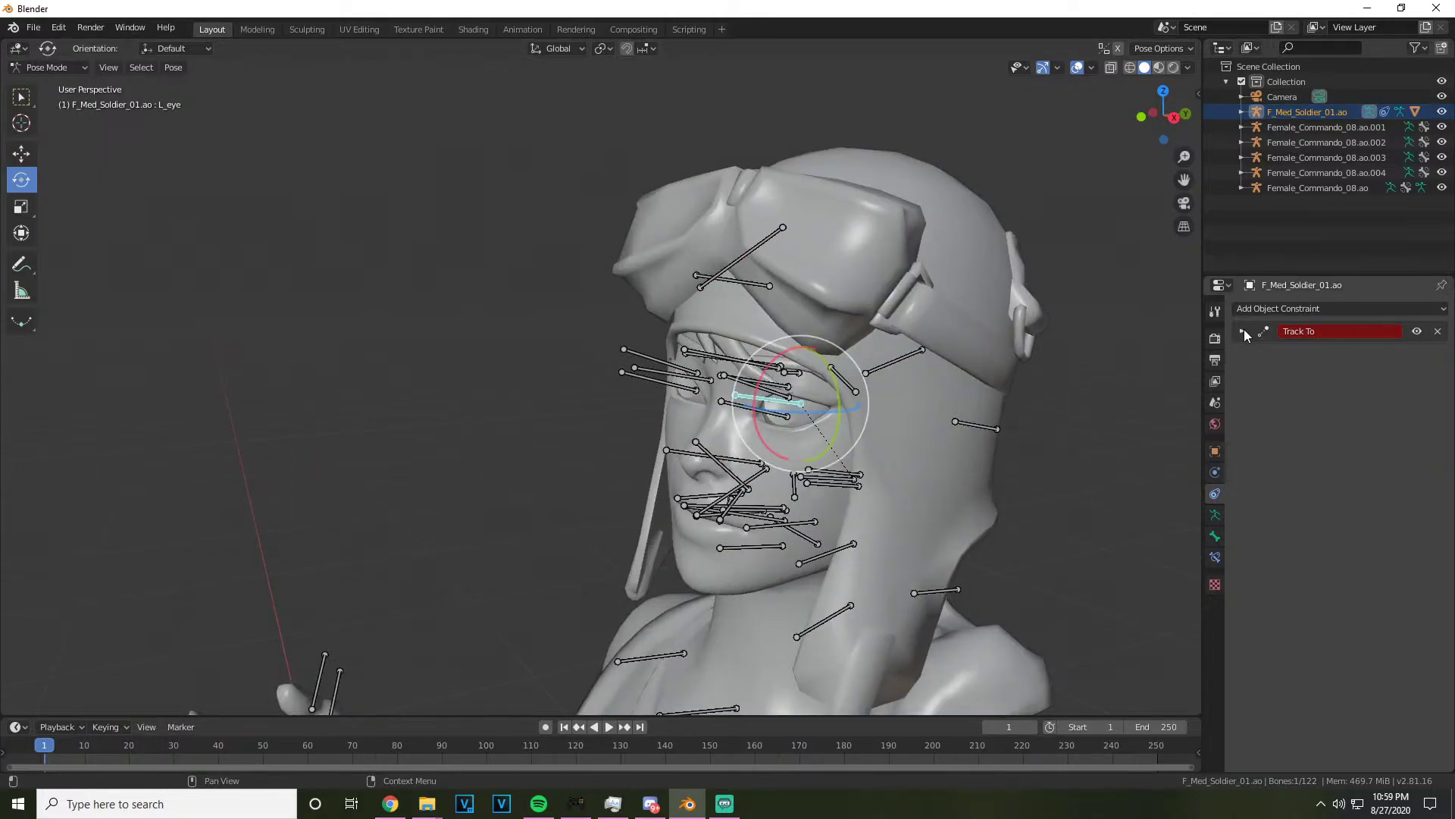
Set the armature's Track To constraint influence to 0 and target it at Camera
left_click(1243, 329)
left_click(1321, 309)
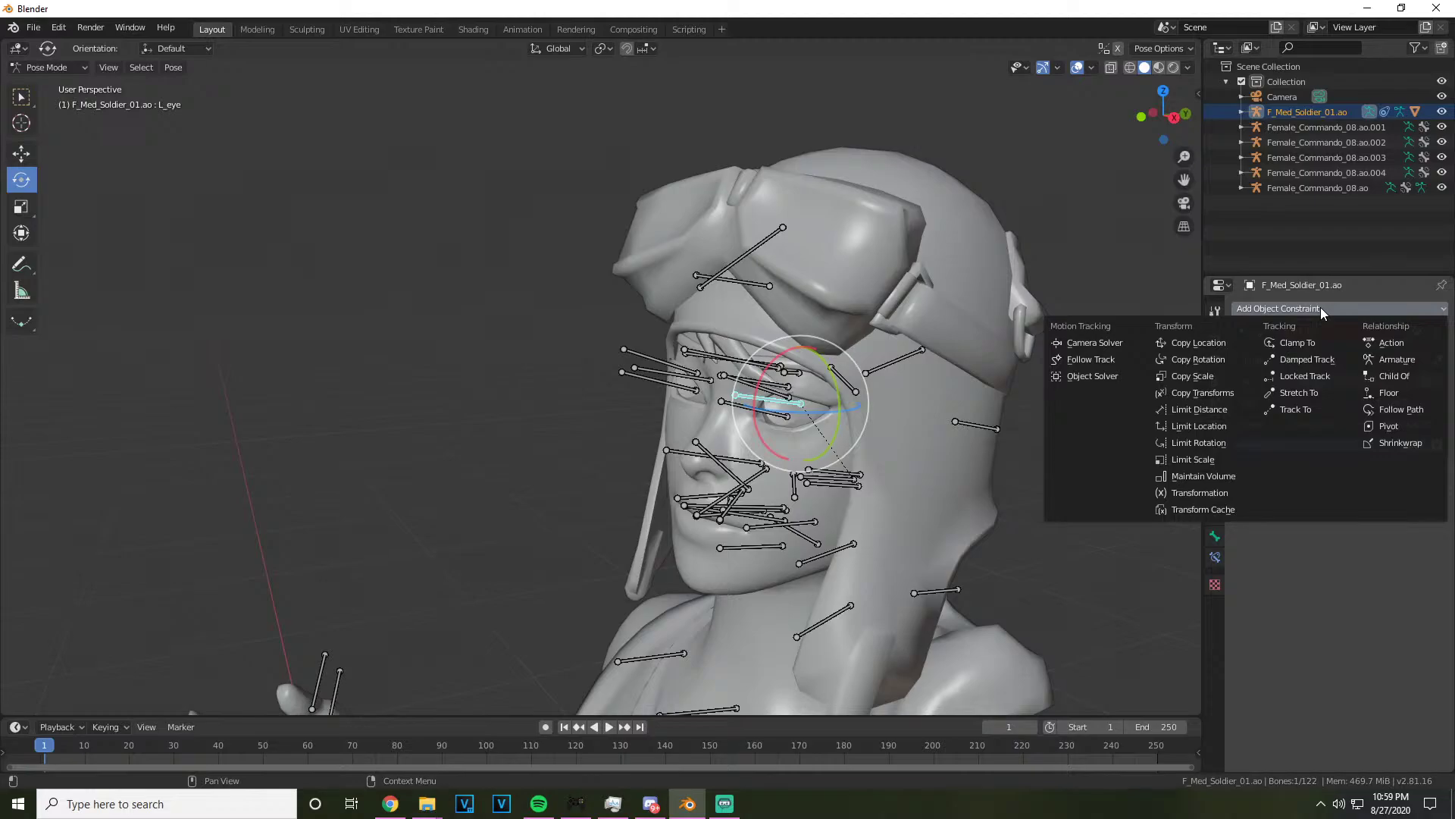
key("Escape")
scroll(1094, 375, "up", 3)
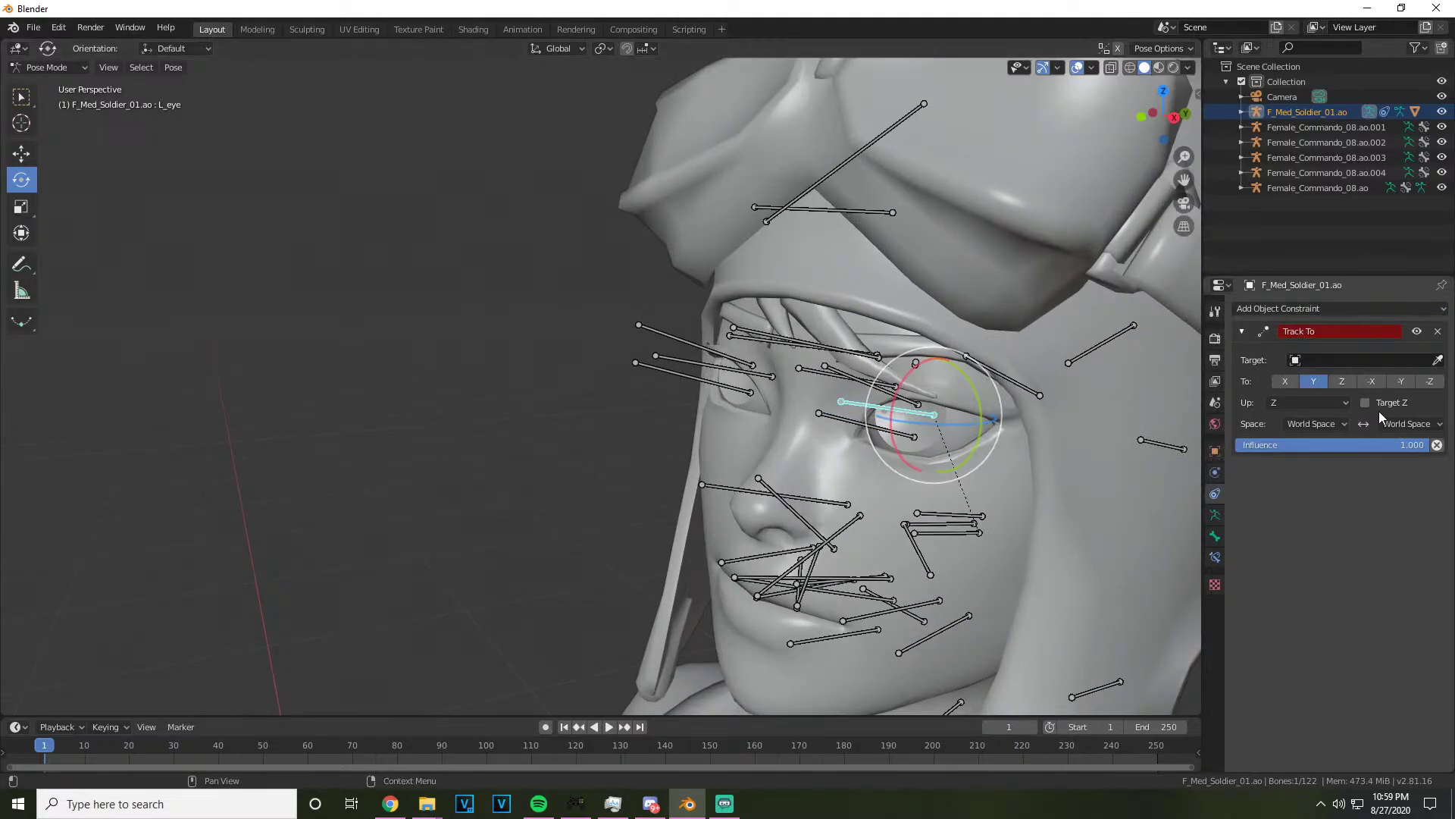
left_click(1437, 445)
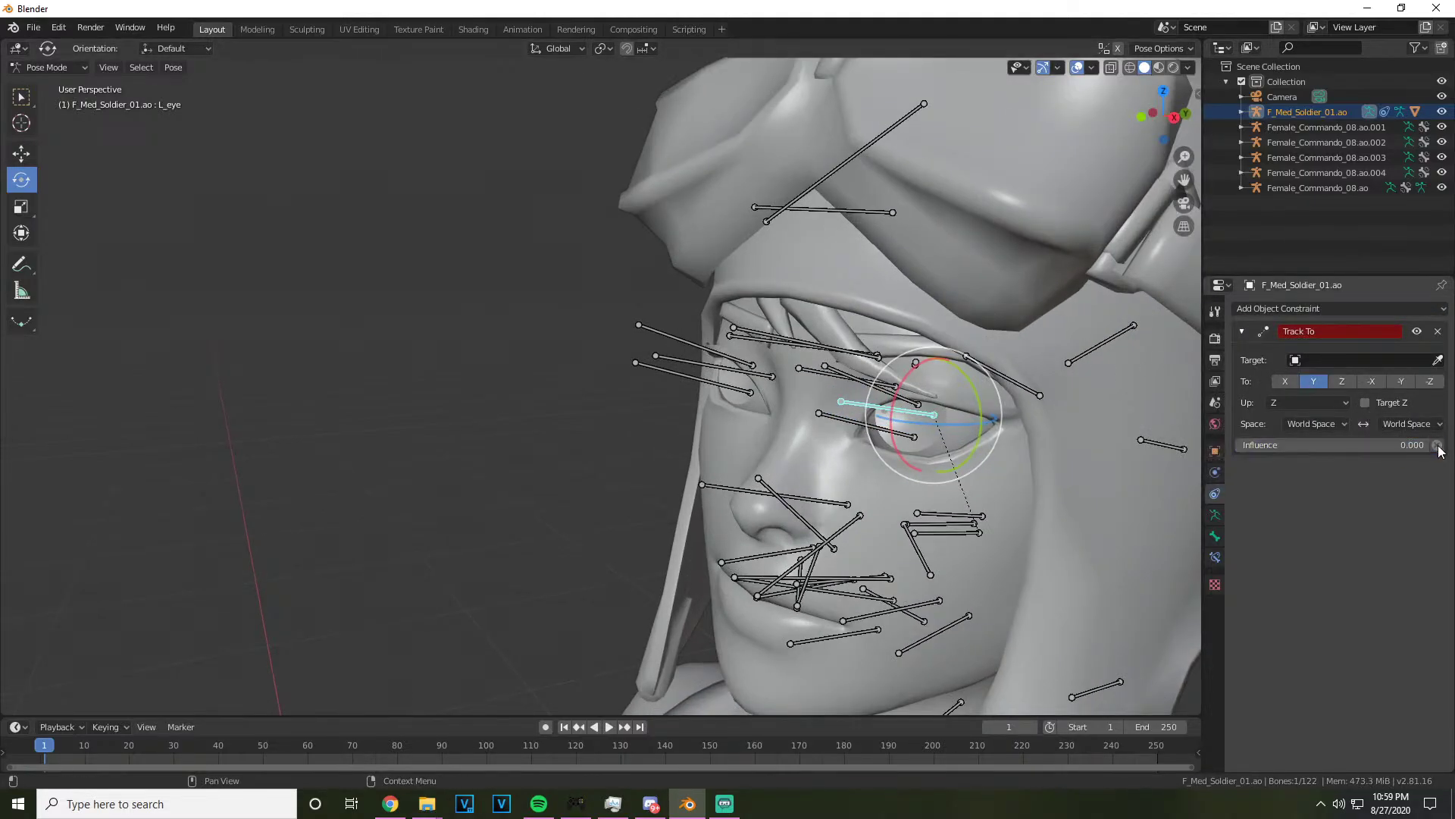
left_click(1322, 361)
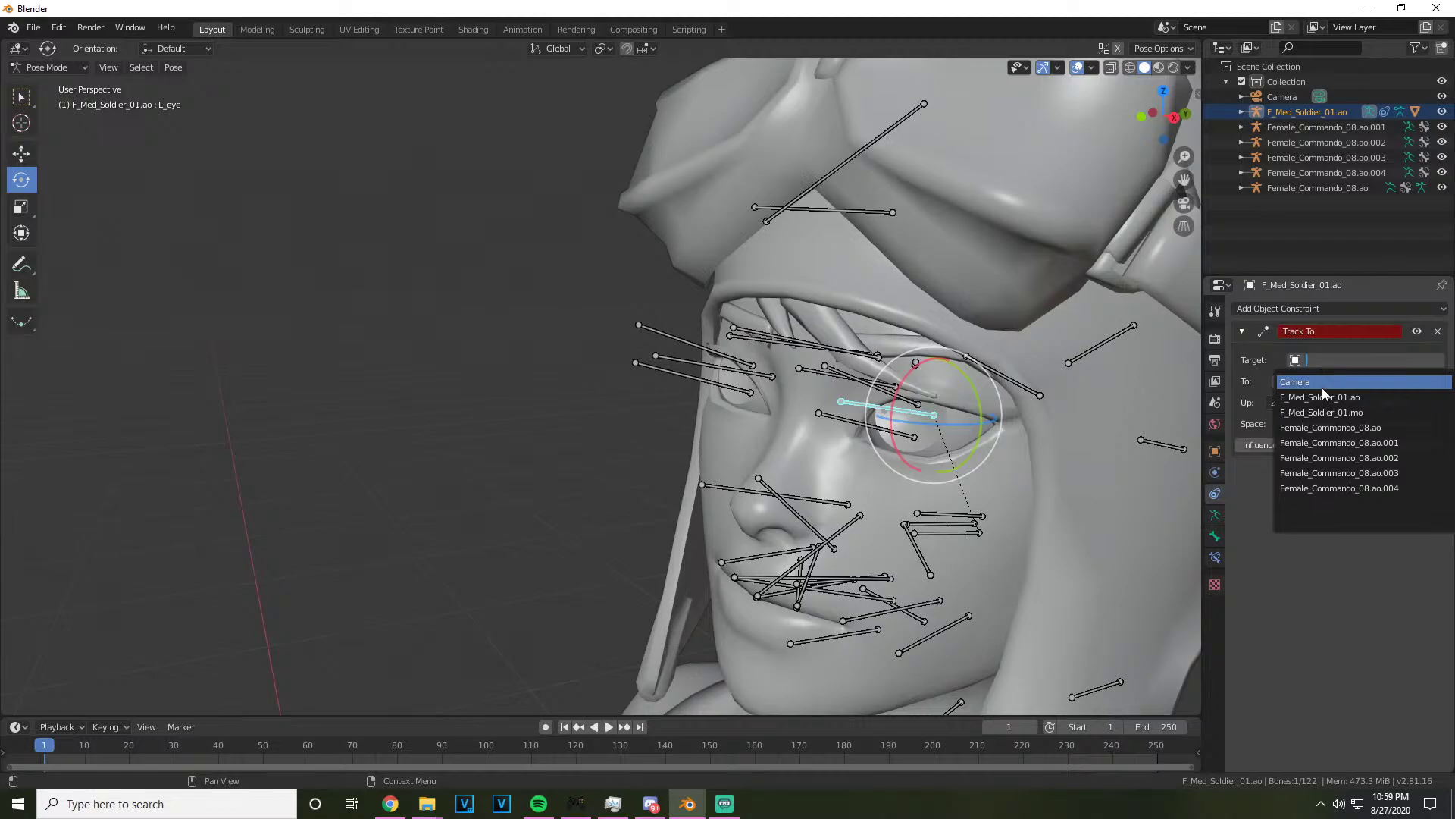
left_click(1323, 382)
mouse_move(1316, 447)
left_mouse_down()
mouse_move(1351, 447)
mouse_move(1316, 448)
left_mouse_up()
scroll(1035, 385, "down", 4)
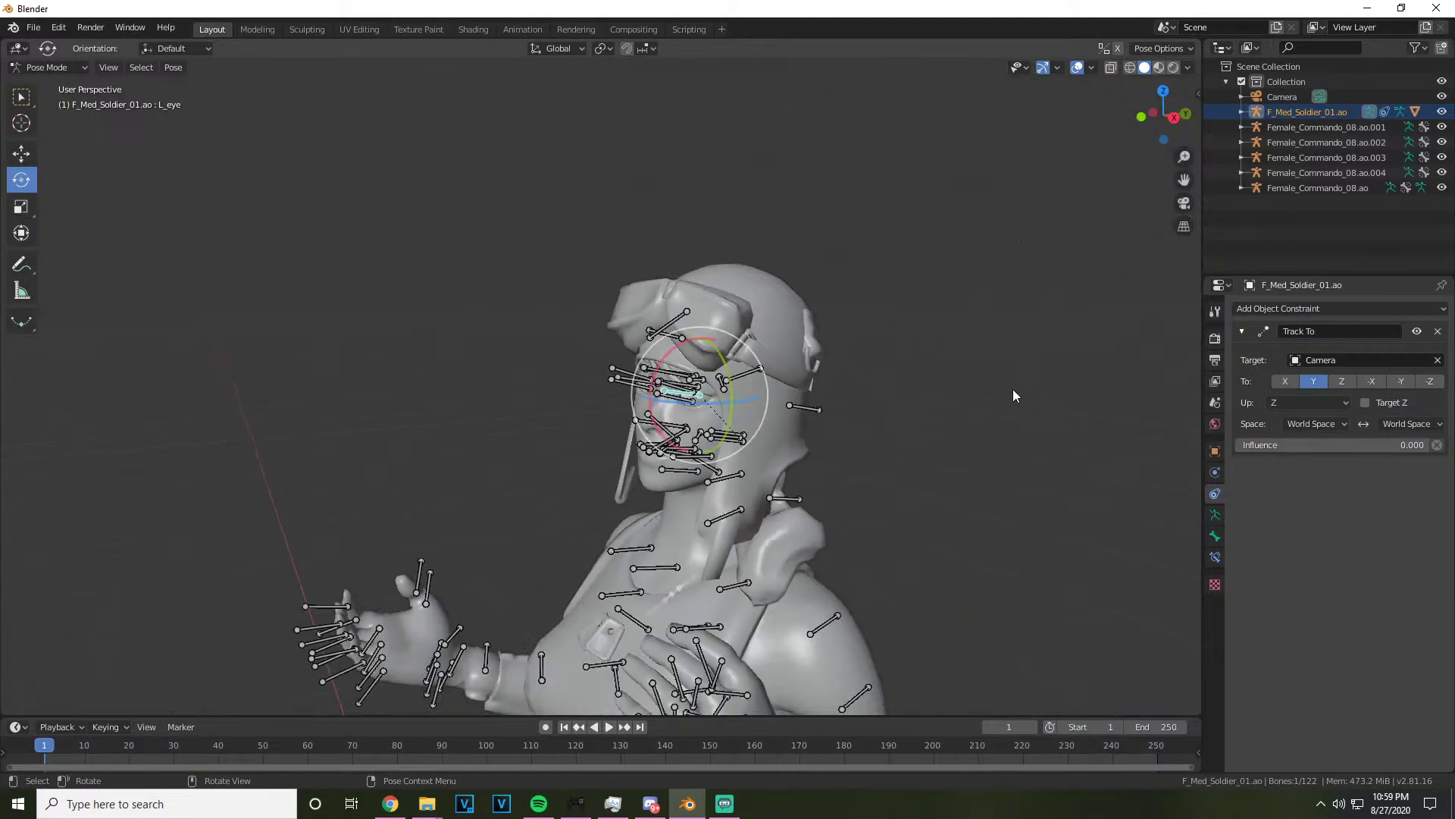
scroll(1013, 394, "down", 4)
scroll(909, 347, "up", 2)
Return to Object Mode and delete the F_Med_Soldier_01.ao armature and its F_Med_Soldier_01.mo mesh
left_click(38, 68)
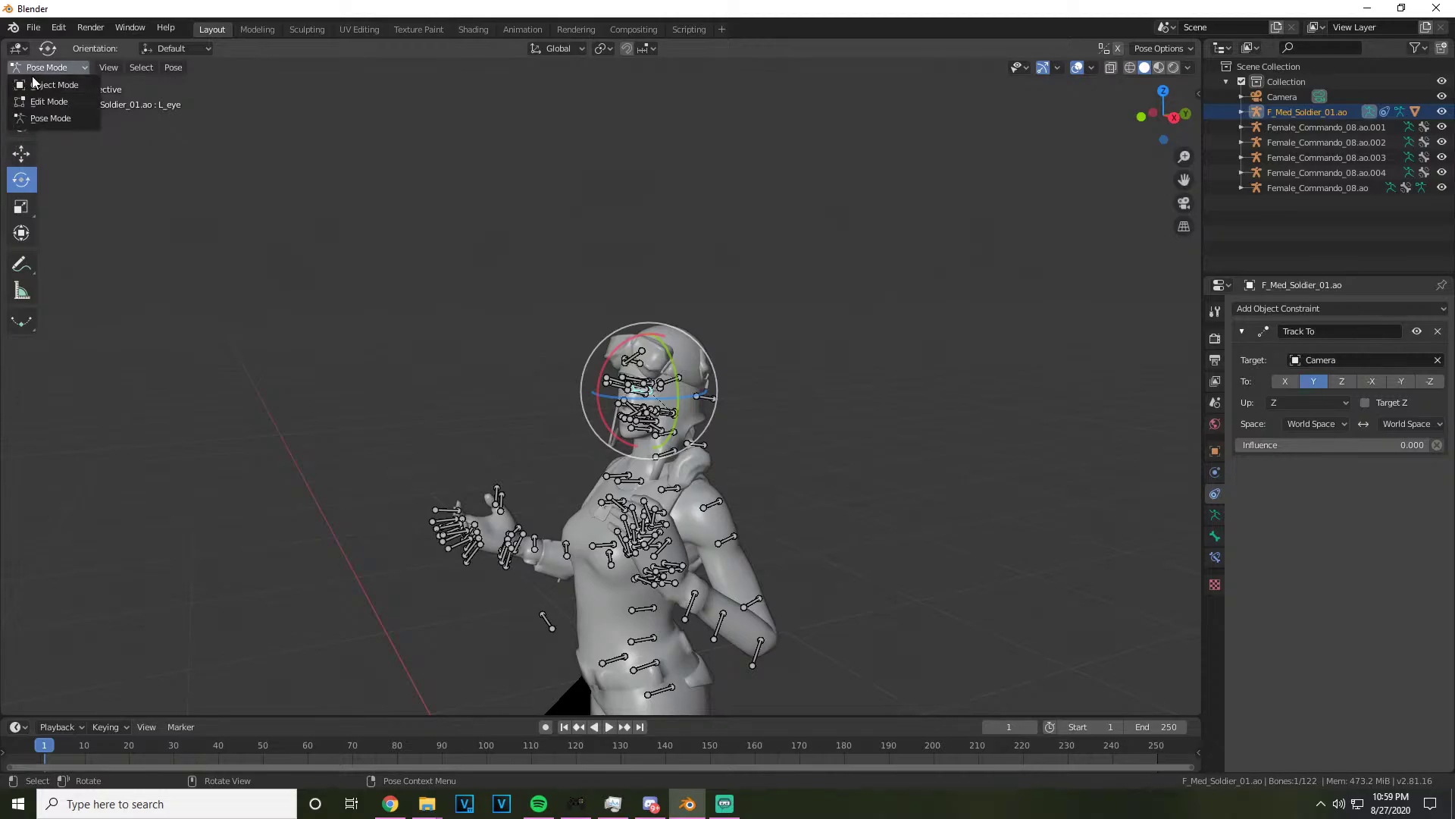
left_click(36, 85)
key("Delete")
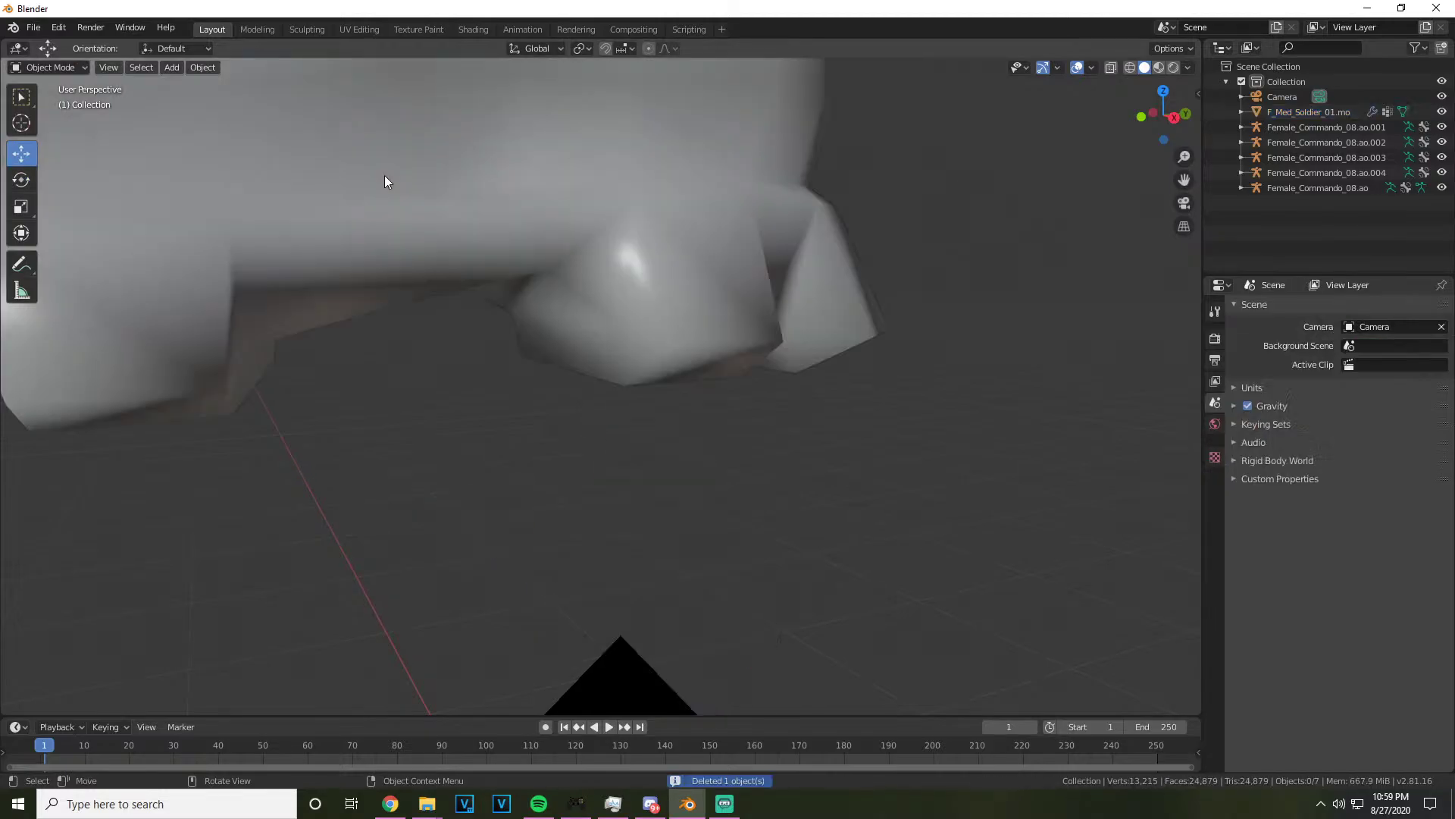
scroll(569, 240, "down", 3)
left_click(571, 272)
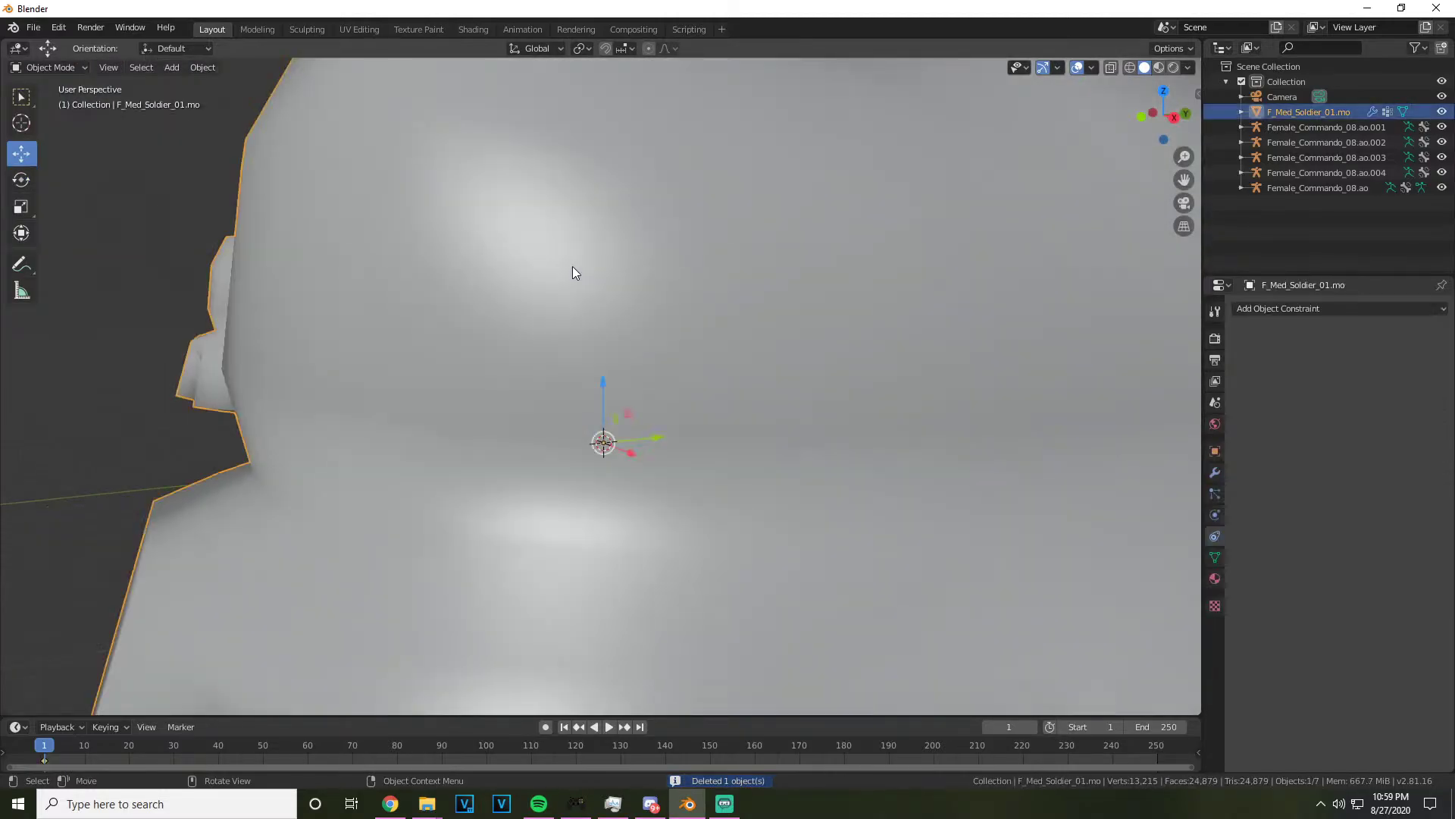
key("Delete")
Append all objects from the Koupes Trademark Dark Renegade Raider blend file into the current scene
mouse_move(426, 802)
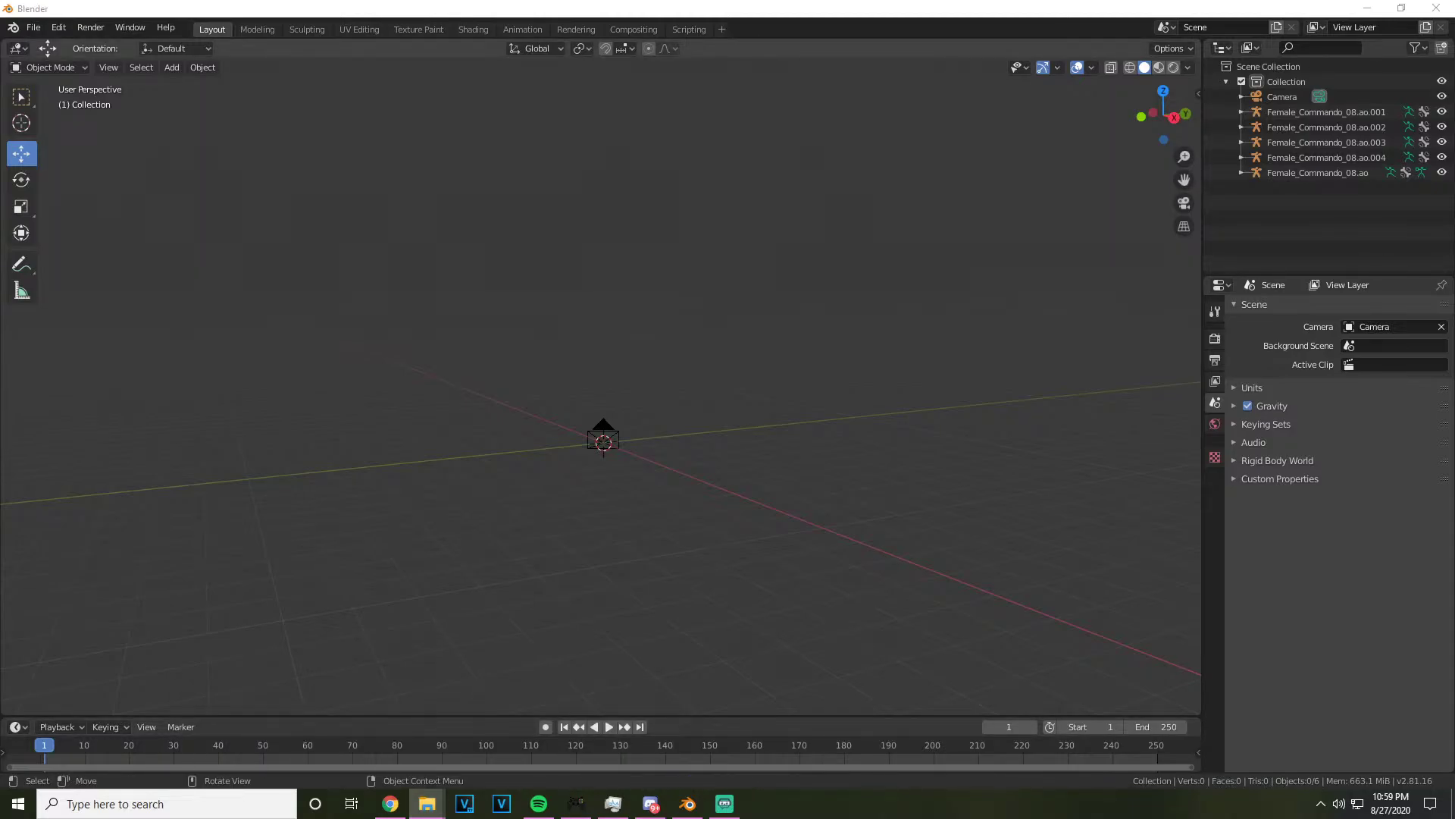
left_click_drag(1024, 385, 723, 381)
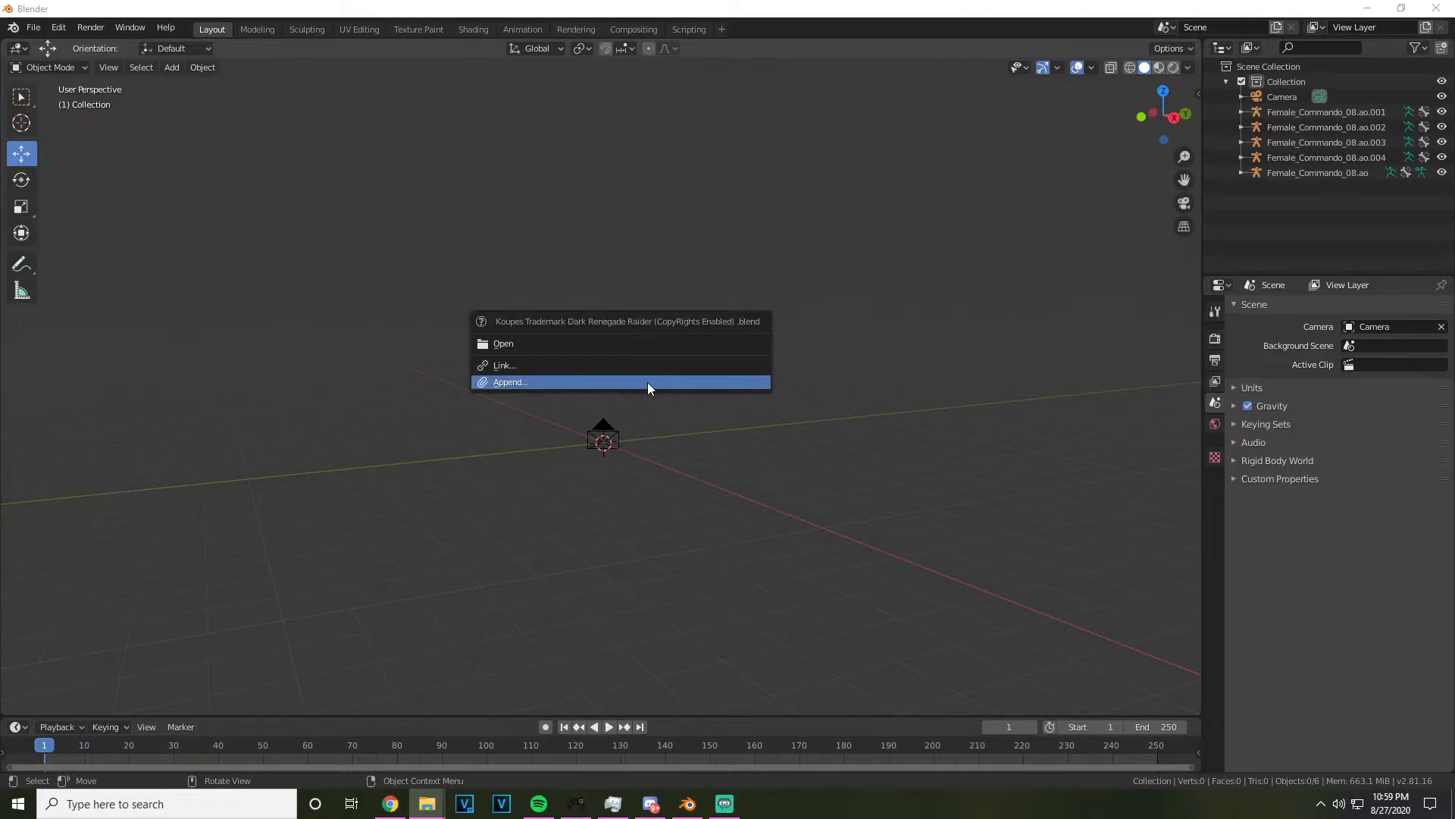
left_click(647, 382)
double_click(445, 305)
key("a")
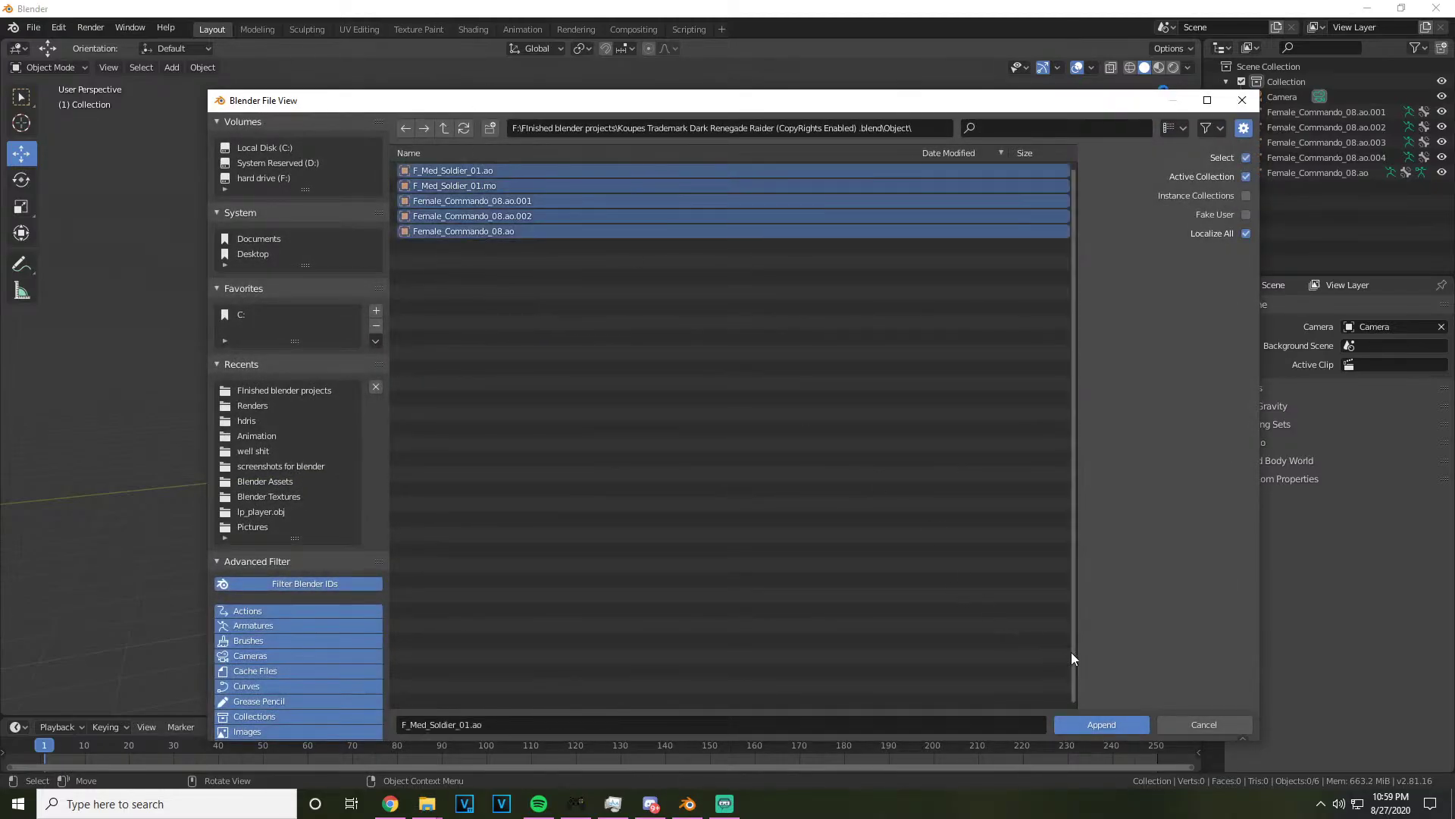
left_click(1101, 724)
scroll(729, 471, "up", 1)
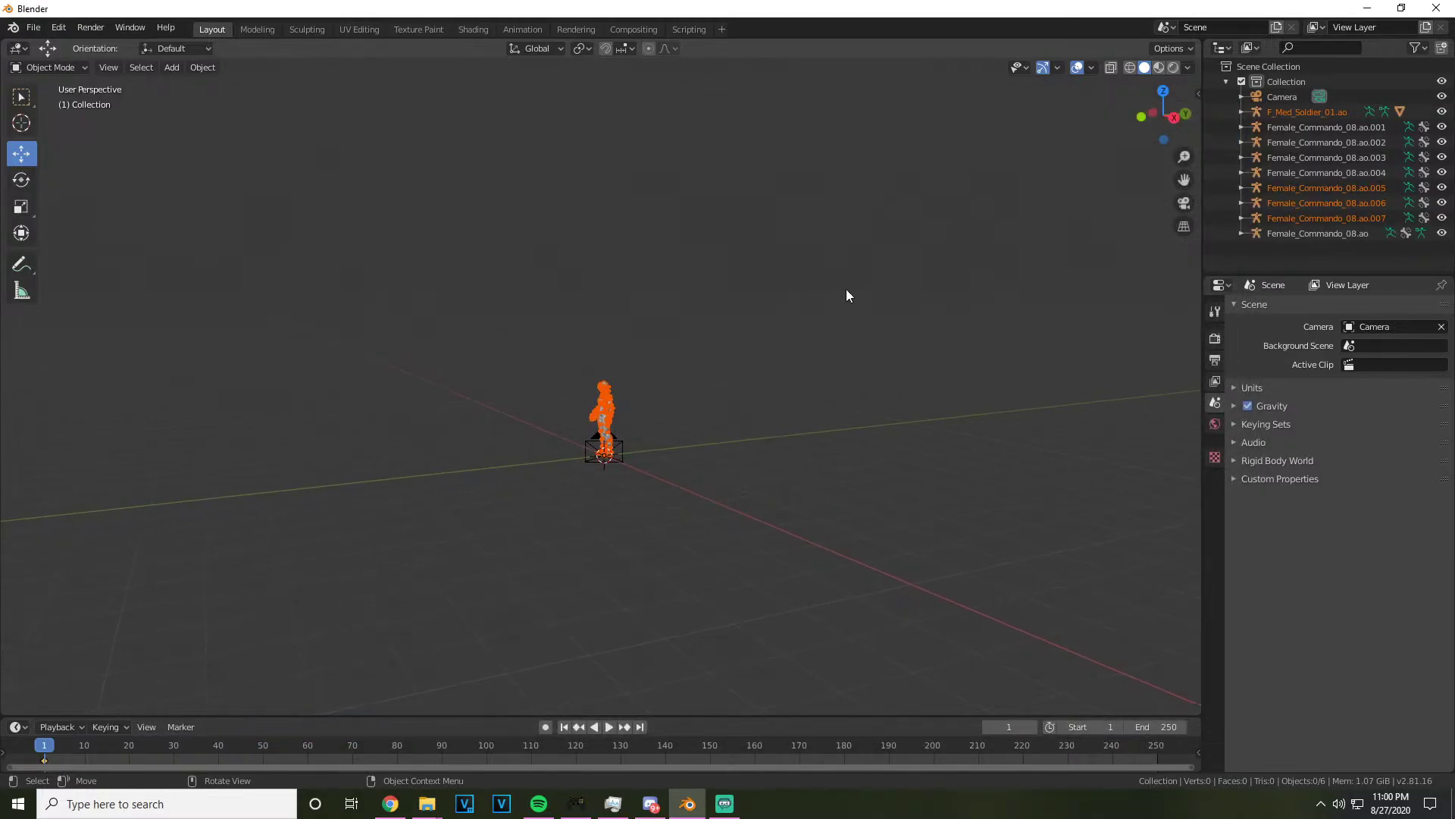
left_click_drag(1162, 114, 1035, 128)
Start a new file without saving the current scene and delete the default cube, camera and light
left_click(34, 27)
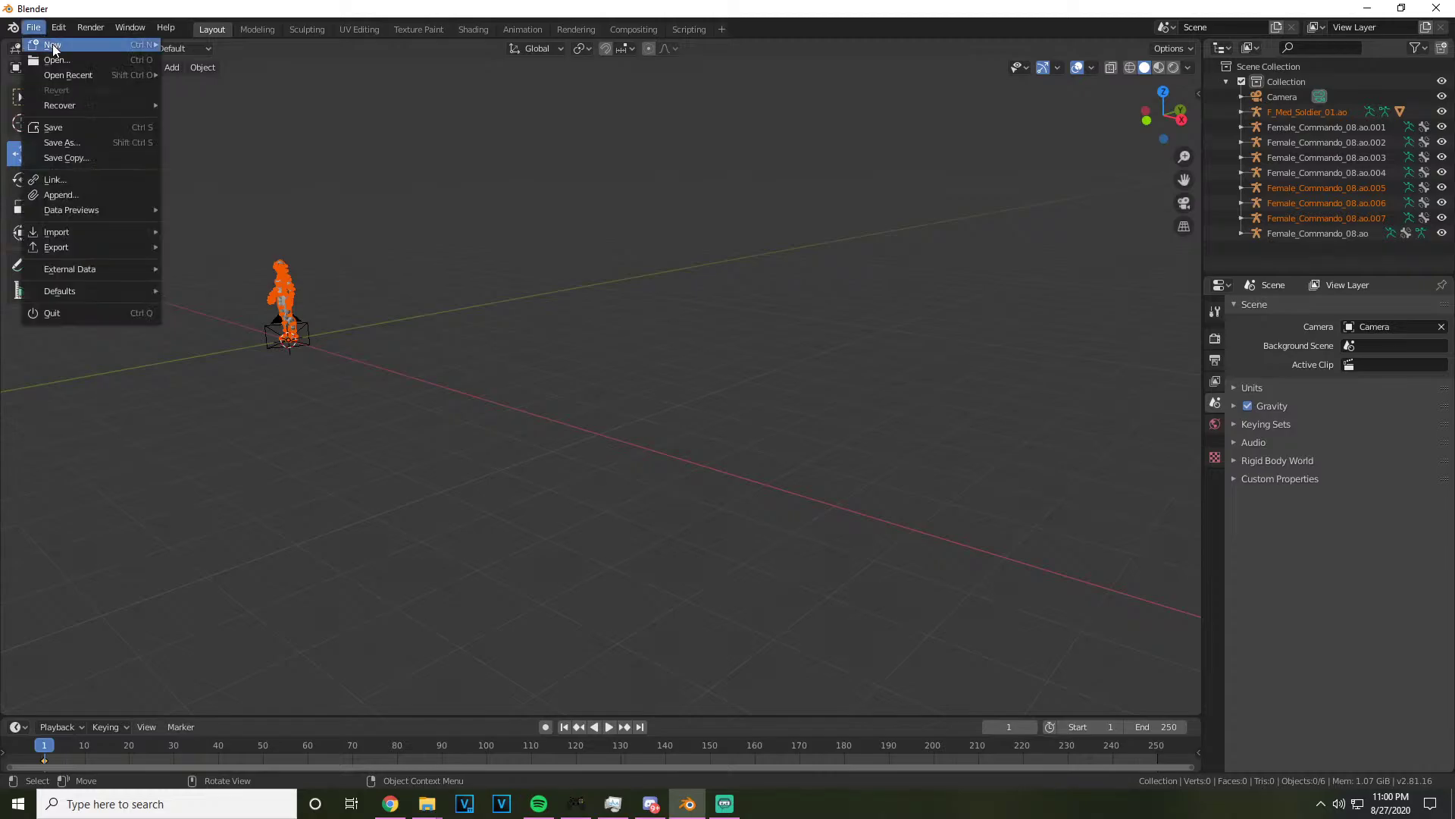
left_click(34, 27)
mouse_move(98, 39)
left_click(188, 43)
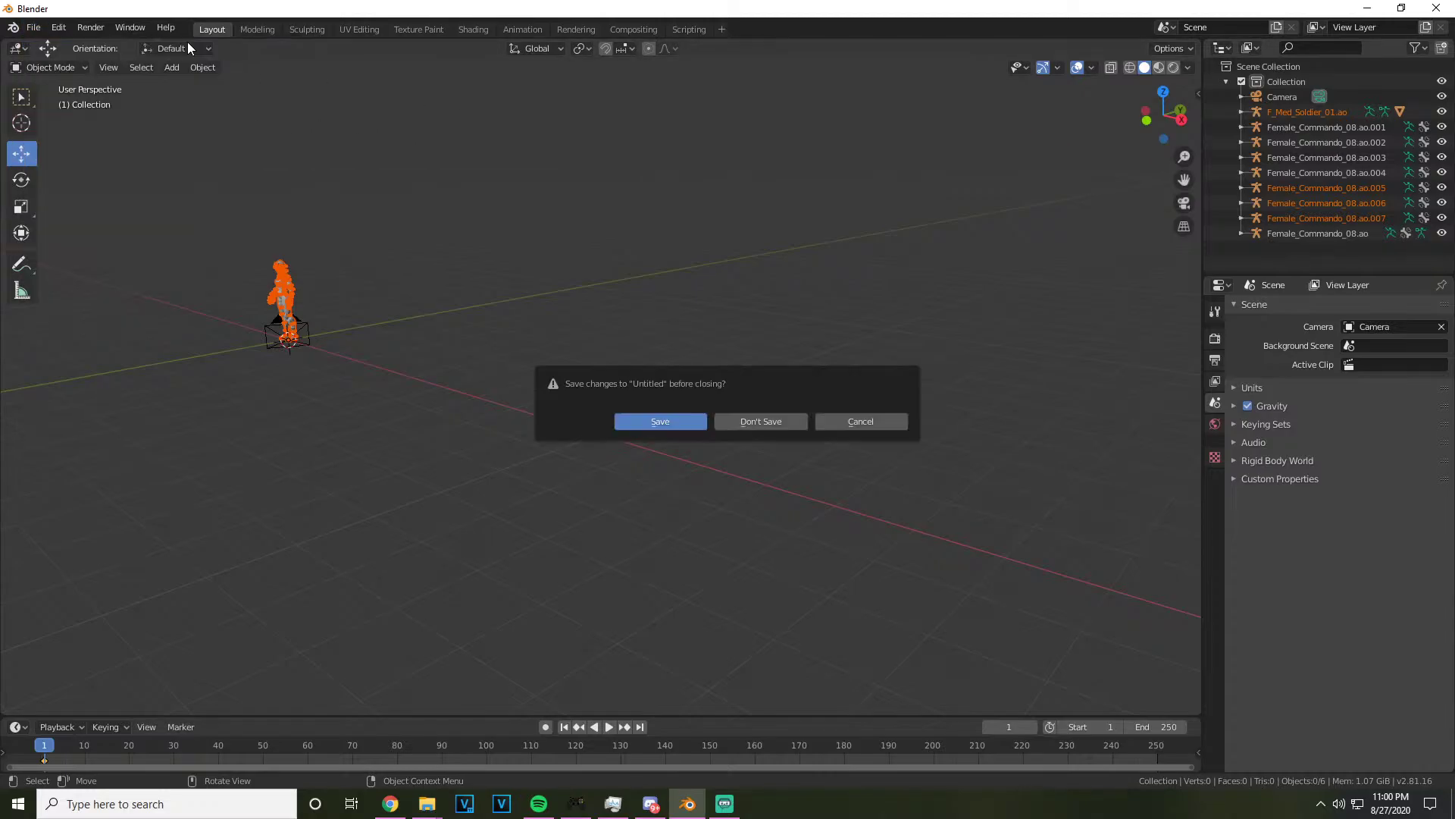
left_click(723, 417)
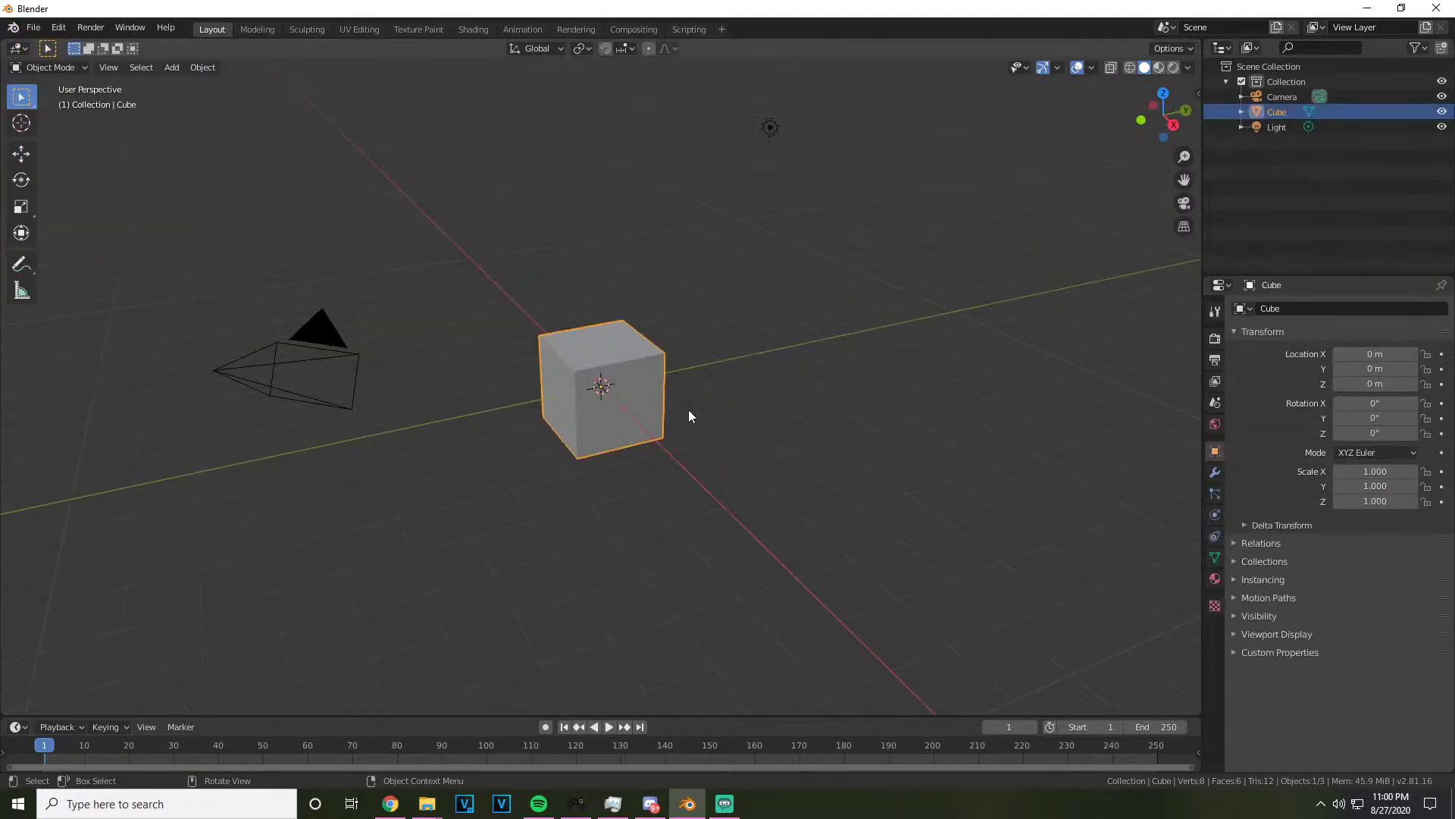
left_click_drag(826, 238, 213, 483)
key("Delete")
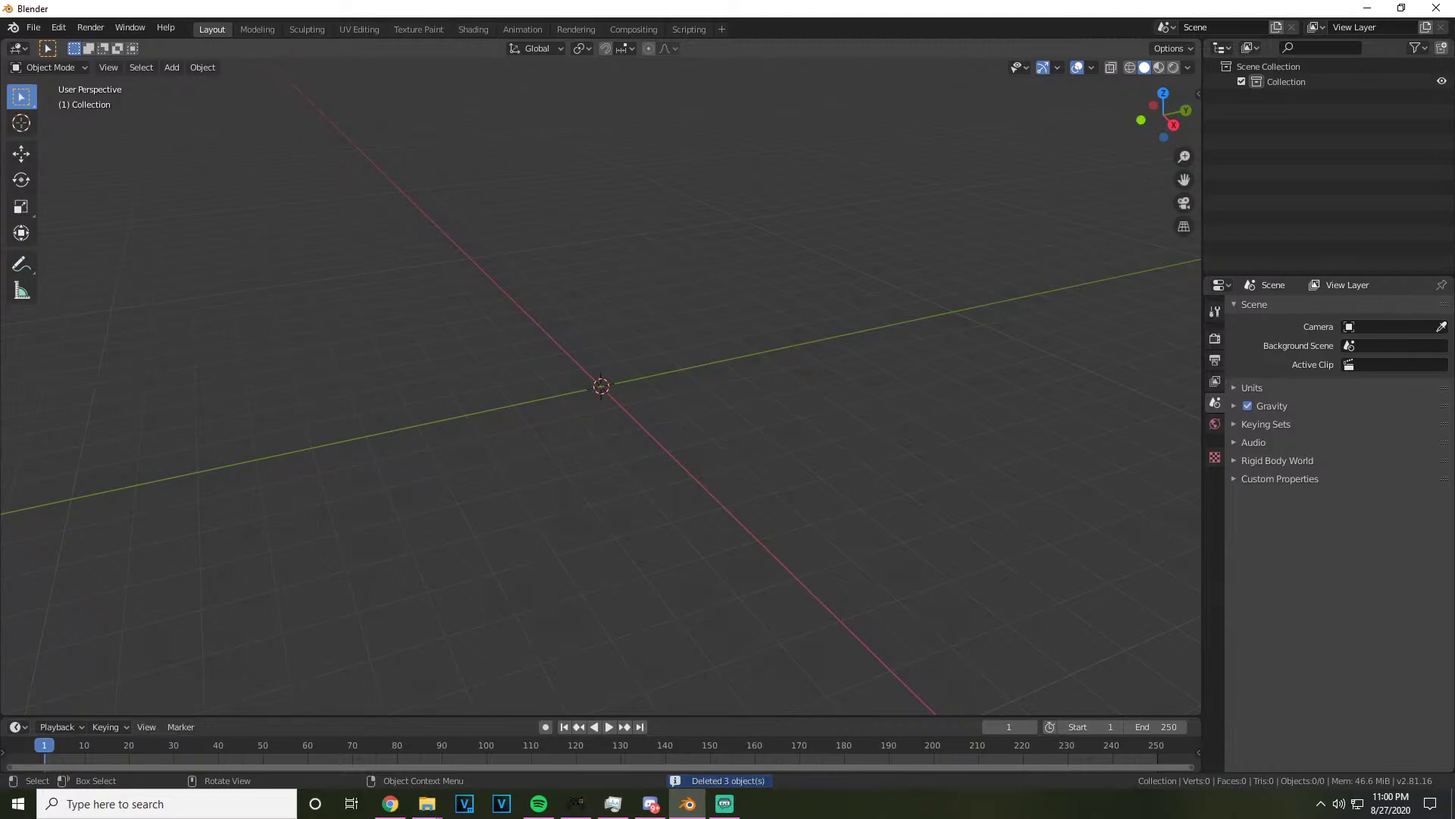
Append every item in the Object folder of the Koupes Trademark Dark Renegade Raider blend file into the empty scene
key("F3")
left_click(667, 352)
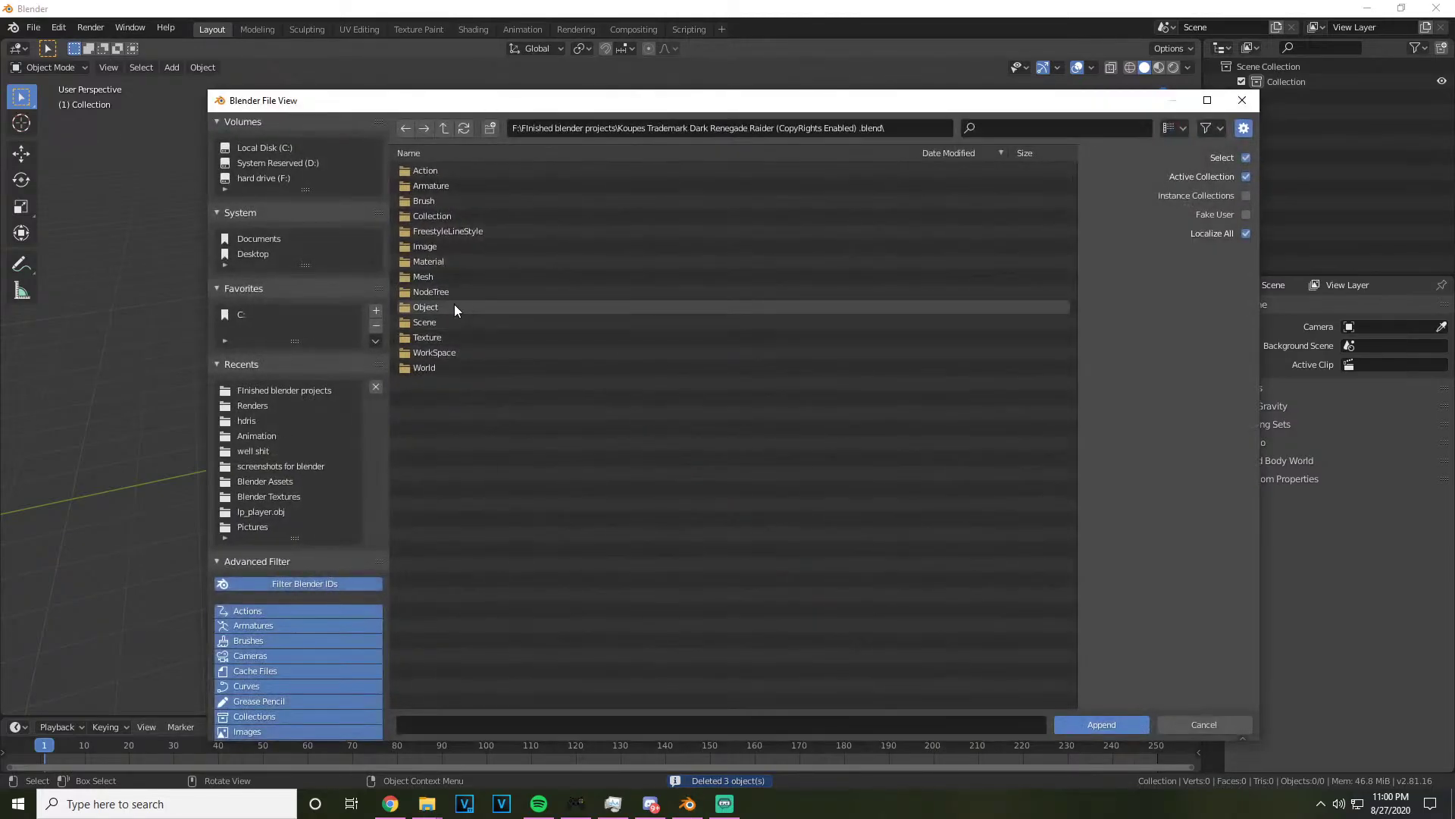
double_click(437, 306)
key("a")
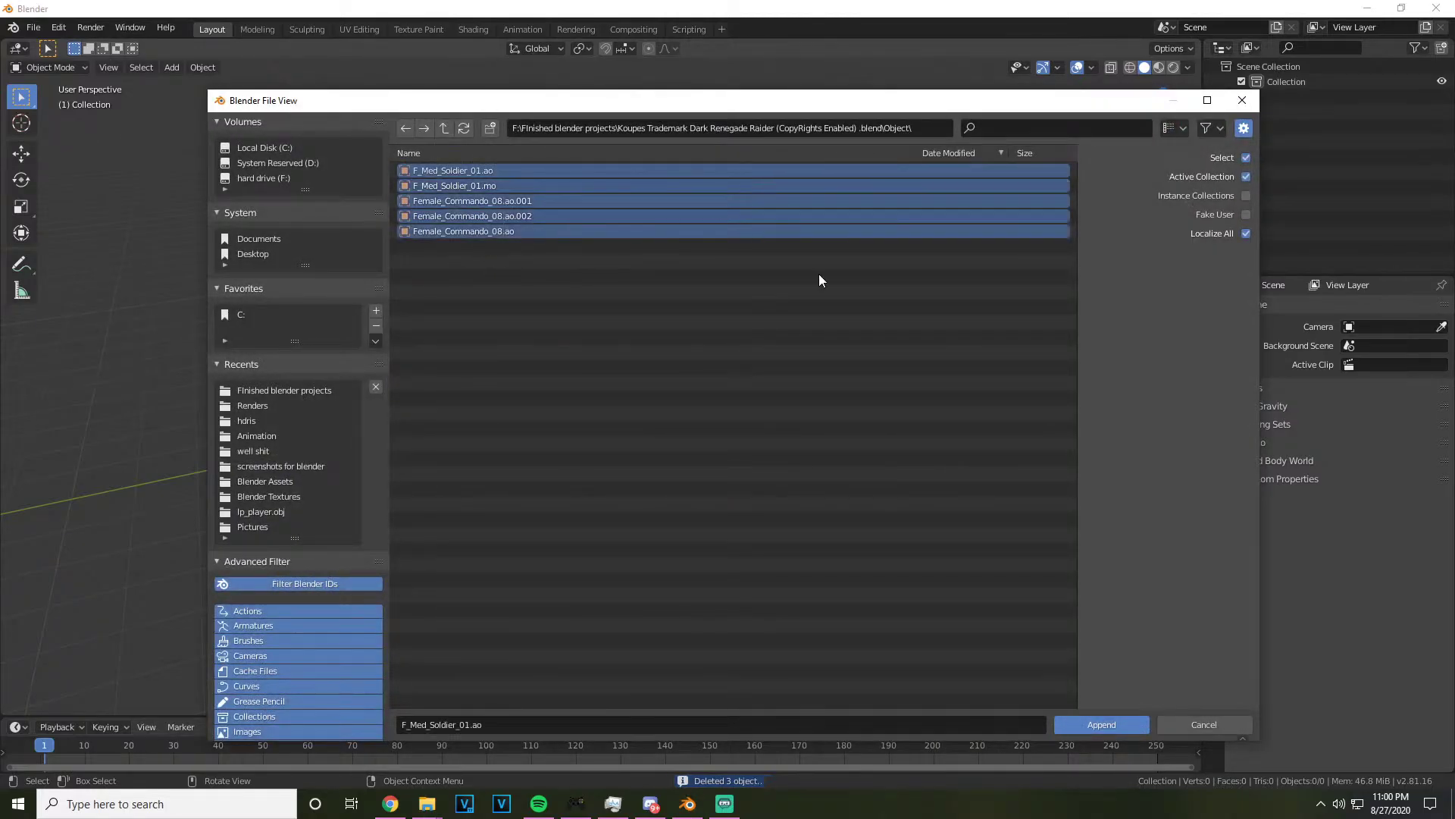
left_click(1115, 725)
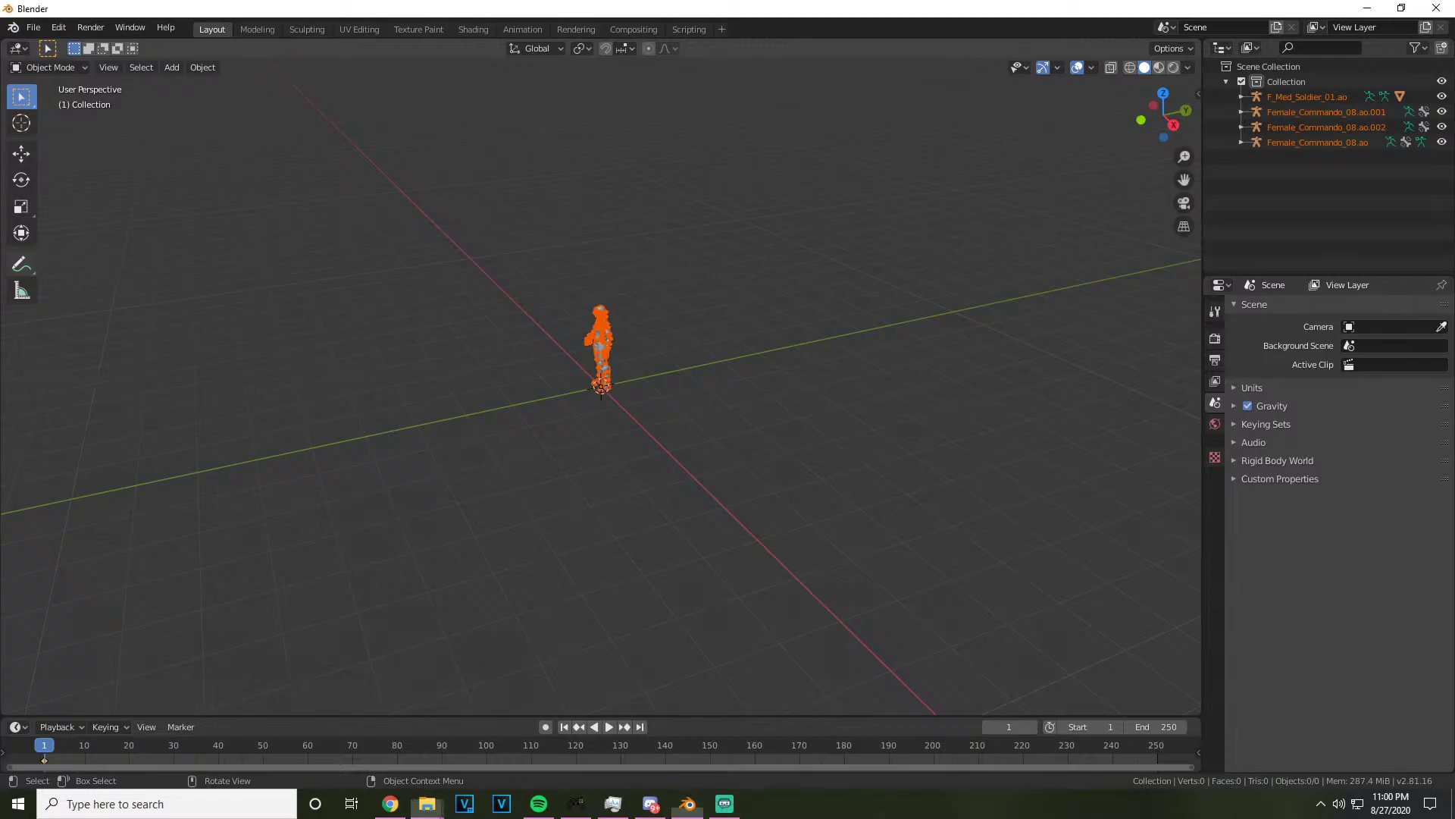
Select the F_Med_Soldier_01.ao armature at the character's face and switch it to Edit Mode
scroll(781, 288, "up", 10)
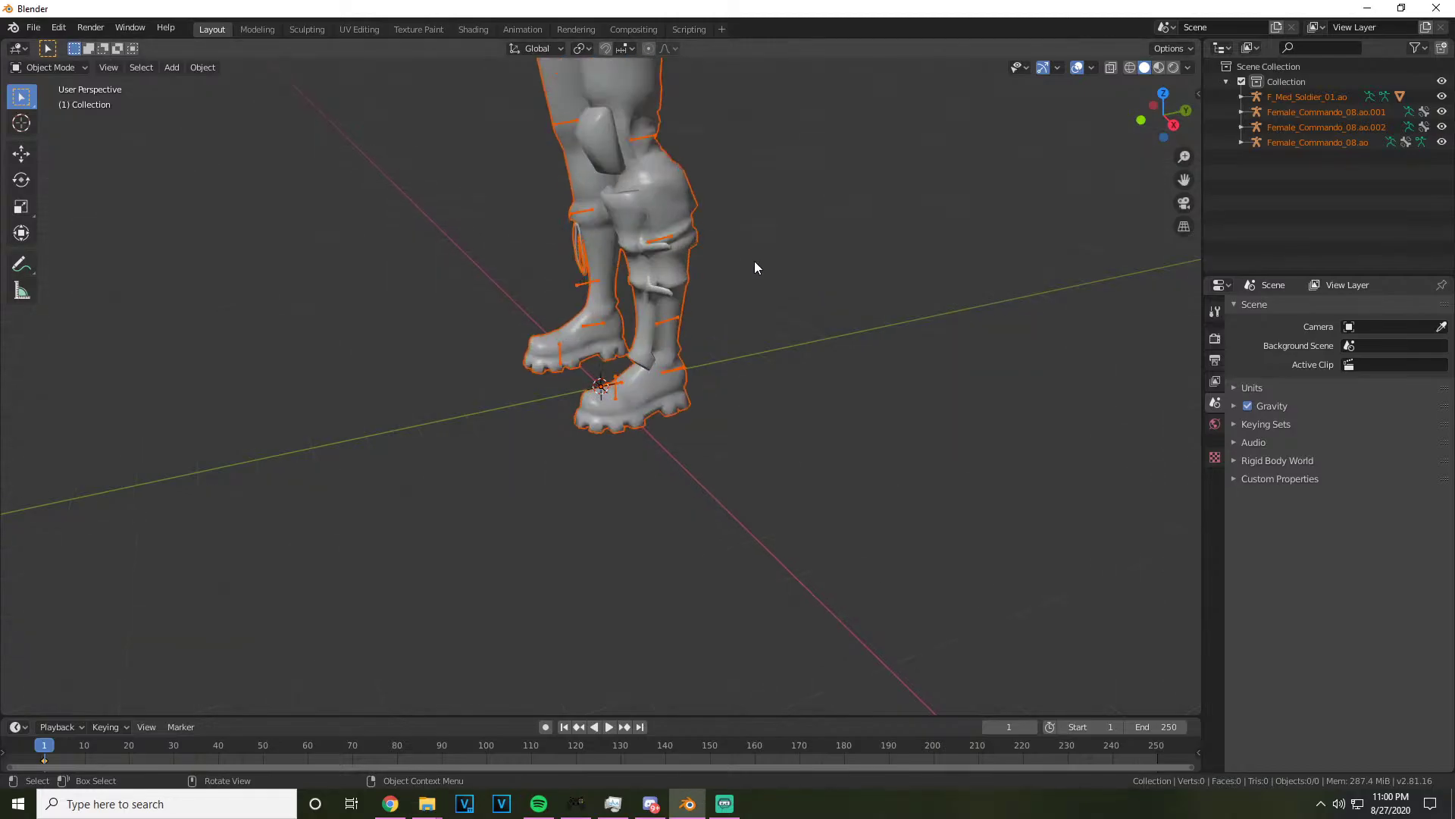
left_click_drag(1163, 114, 1177, 176)
key("KP_Decimal")
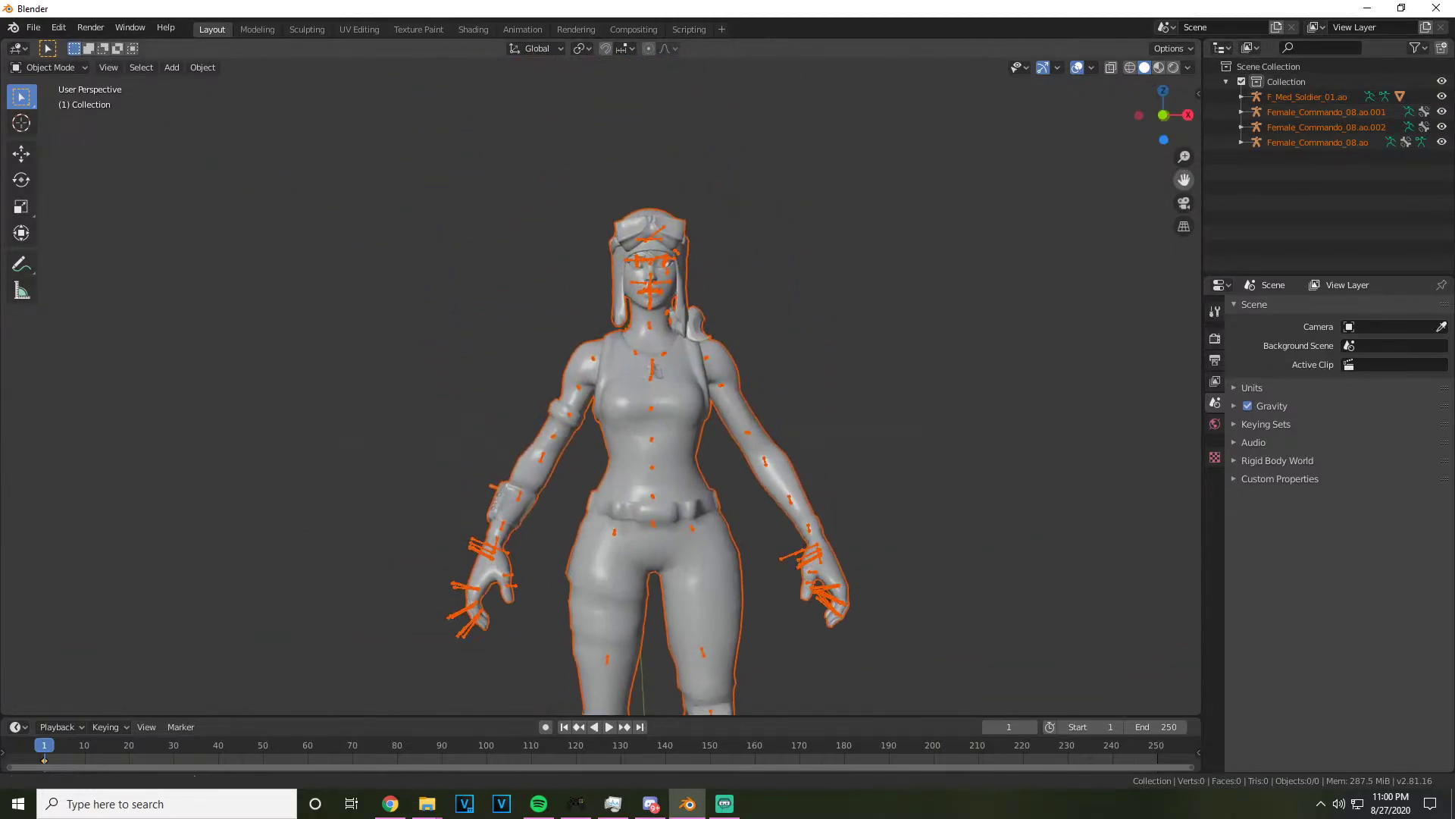
scroll(140, 209, "up", 6)
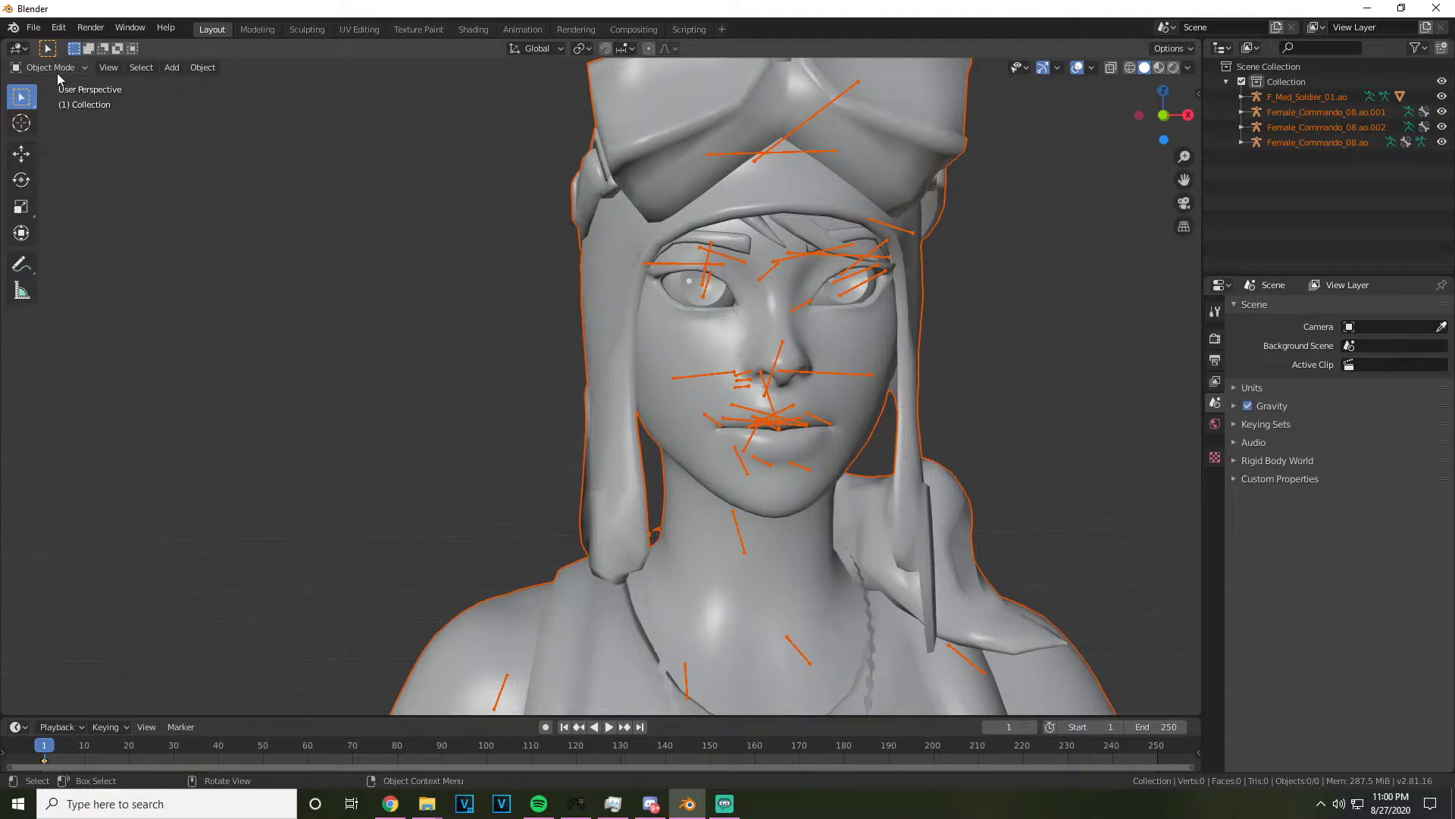
left_click(705, 246)
left_click(50, 67)
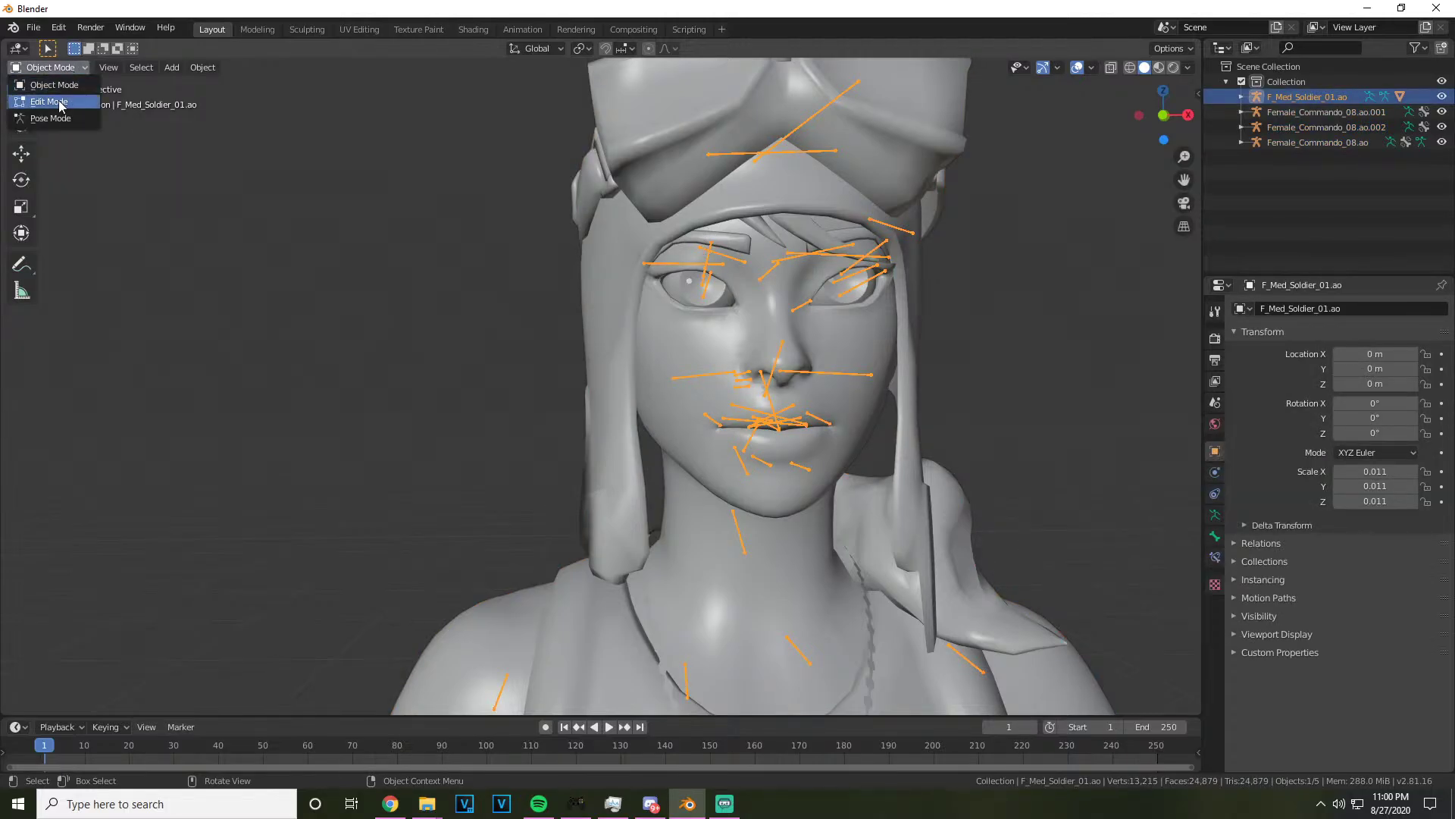
left_click(47, 98)
Set the parent of the R_eye_lid_lower_mid bone to head in its bone relations
scroll(751, 233, "up", 3)
left_click(819, 190)
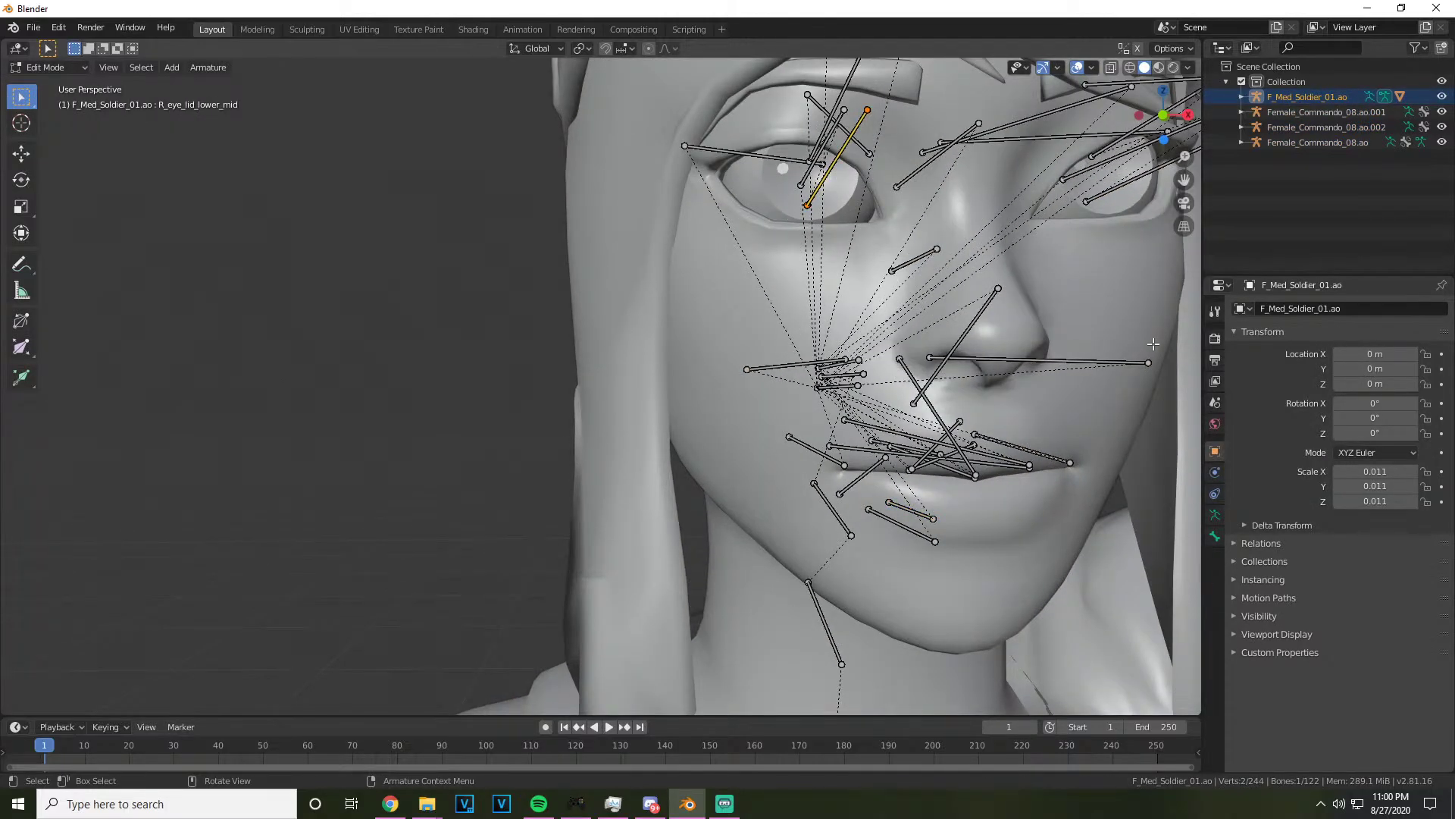
left_click(1215, 536)
left_click(1262, 512)
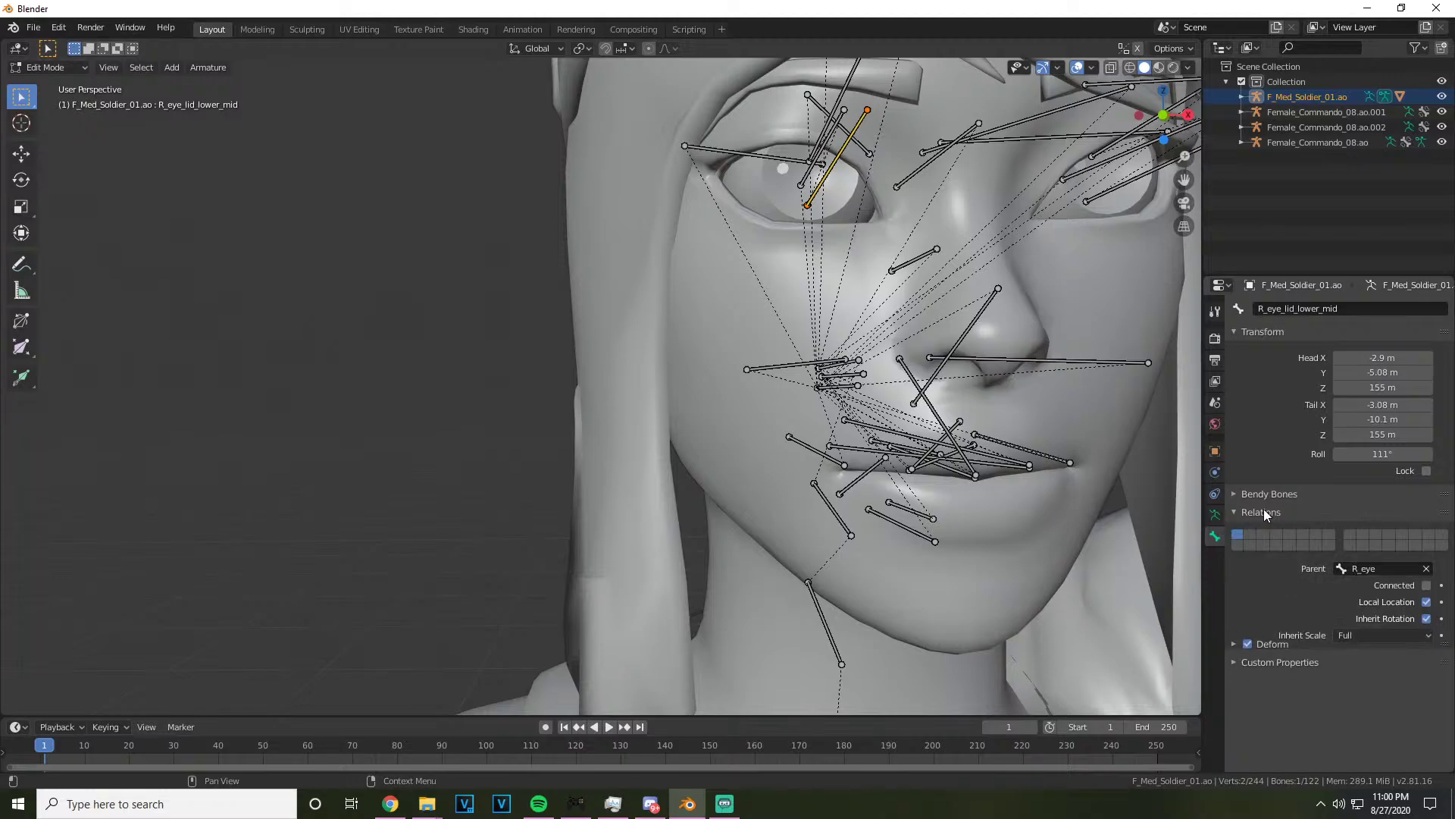
left_click(1368, 570)
type("head")
key("Return")
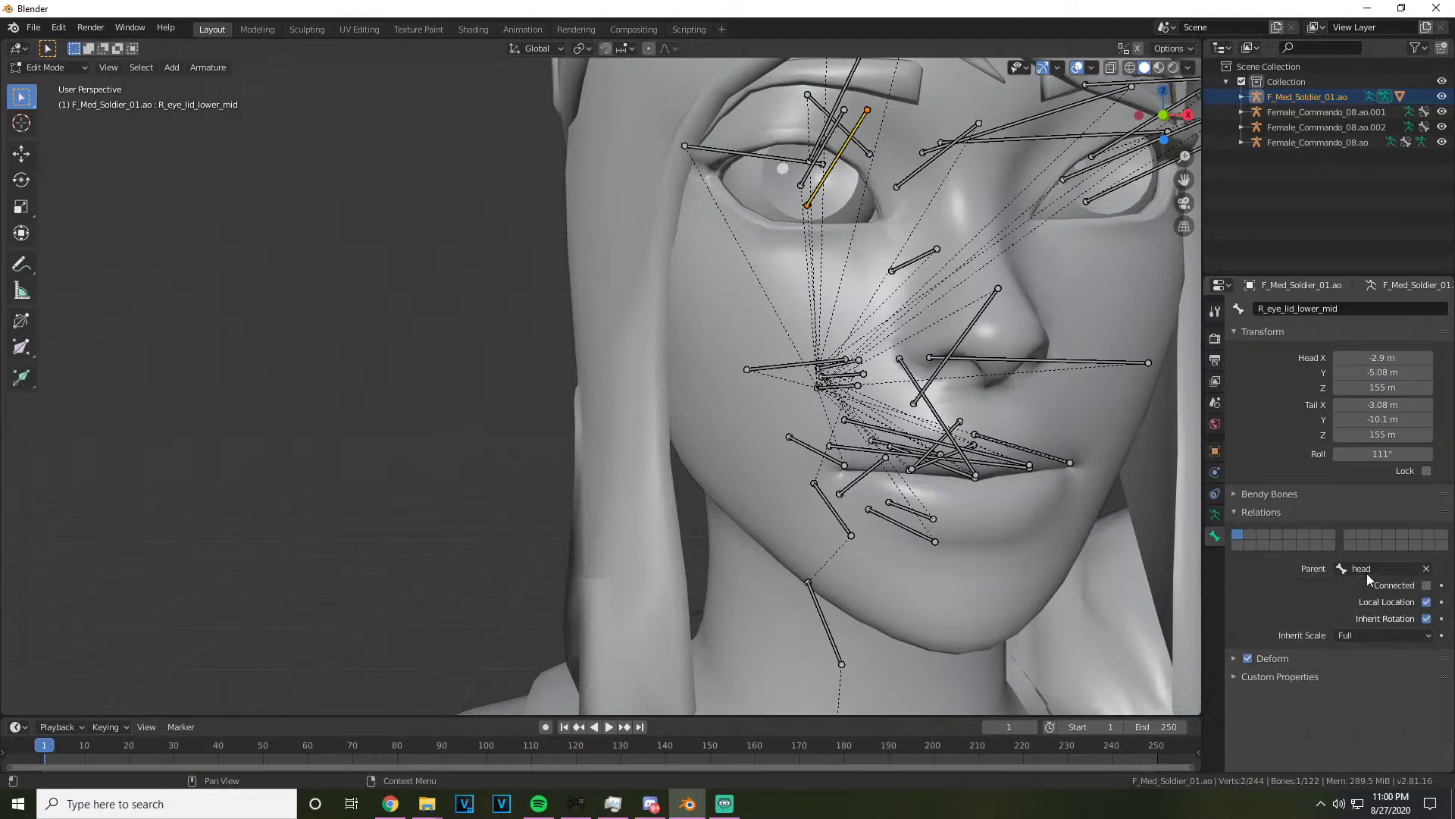
Set the parent of the right eye's upper eyelid bone to head
left_click(824, 130)
left_click(1384, 568)
type("head")
key("Return")
Set the parent of both the L_eye_lid_lower_mid and L_eye_lid_upper_mid bones to head
left_click(1119, 191)
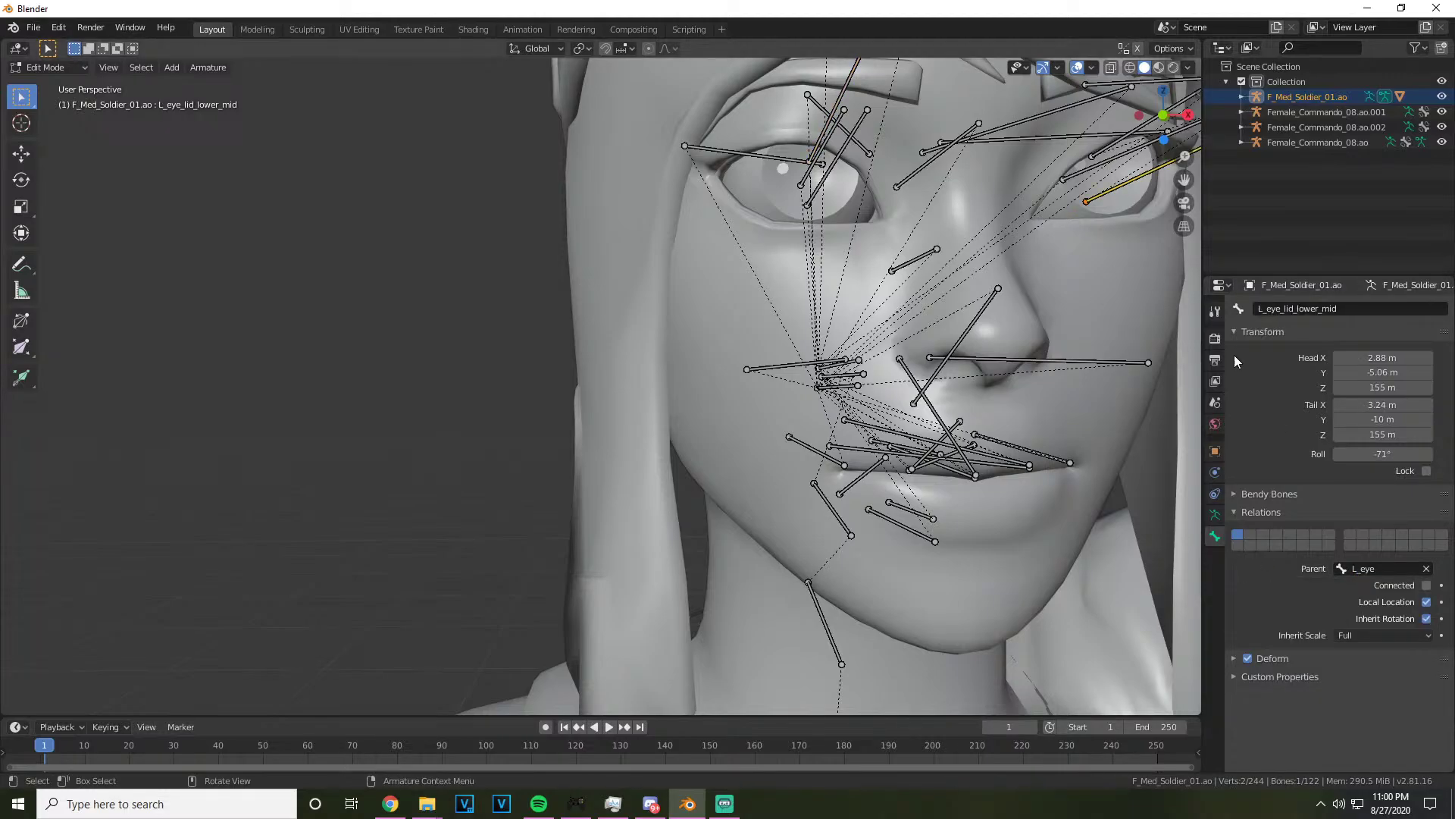
left_click(1381, 566)
type("head")
key("Return")
left_click(1110, 151)
left_click(1375, 566)
type("head")
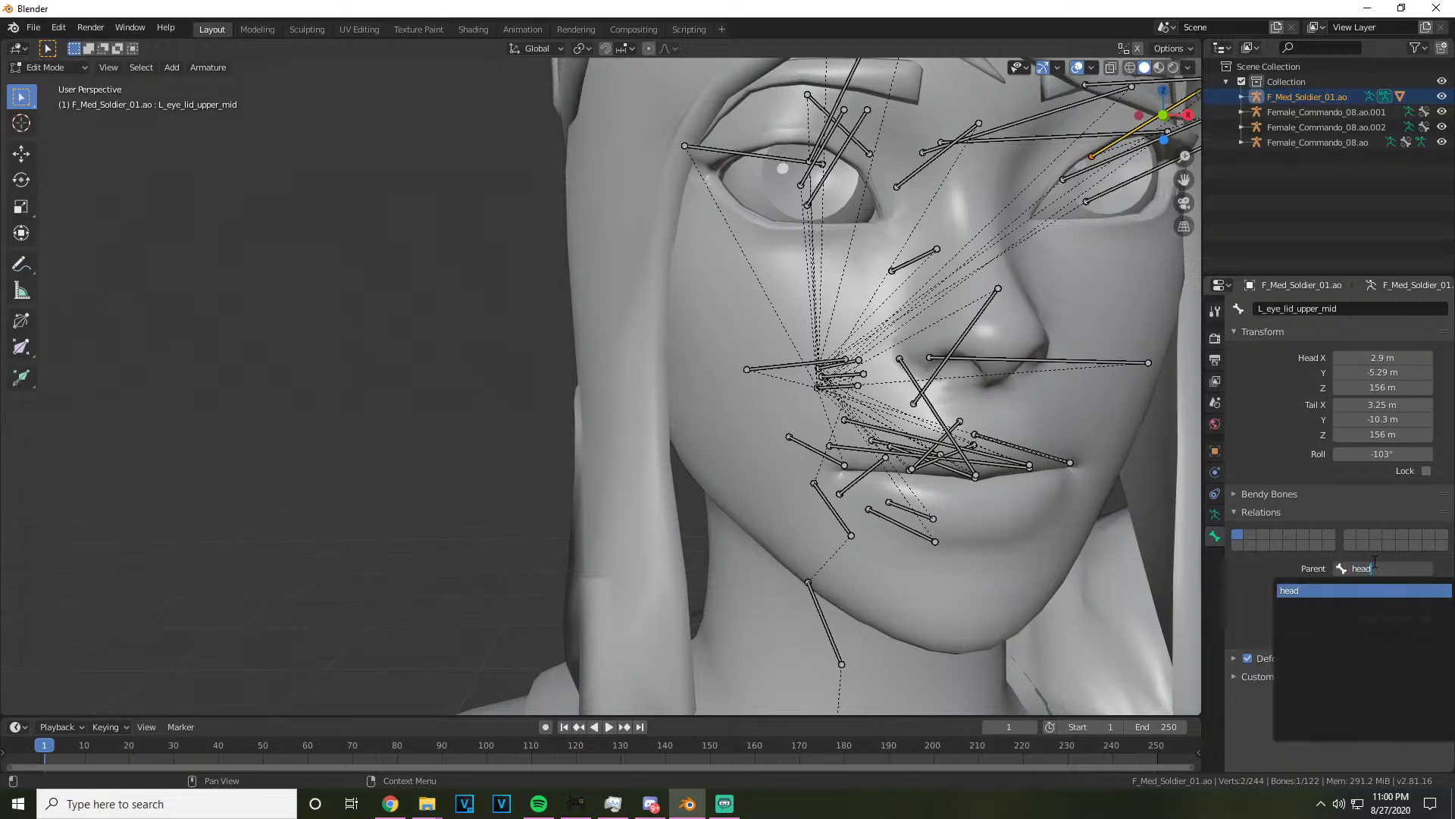
key("Return")
Return to Object Mode, add a camera, and move it in front of the character to about -2.58 m on Y
left_click(21, 71)
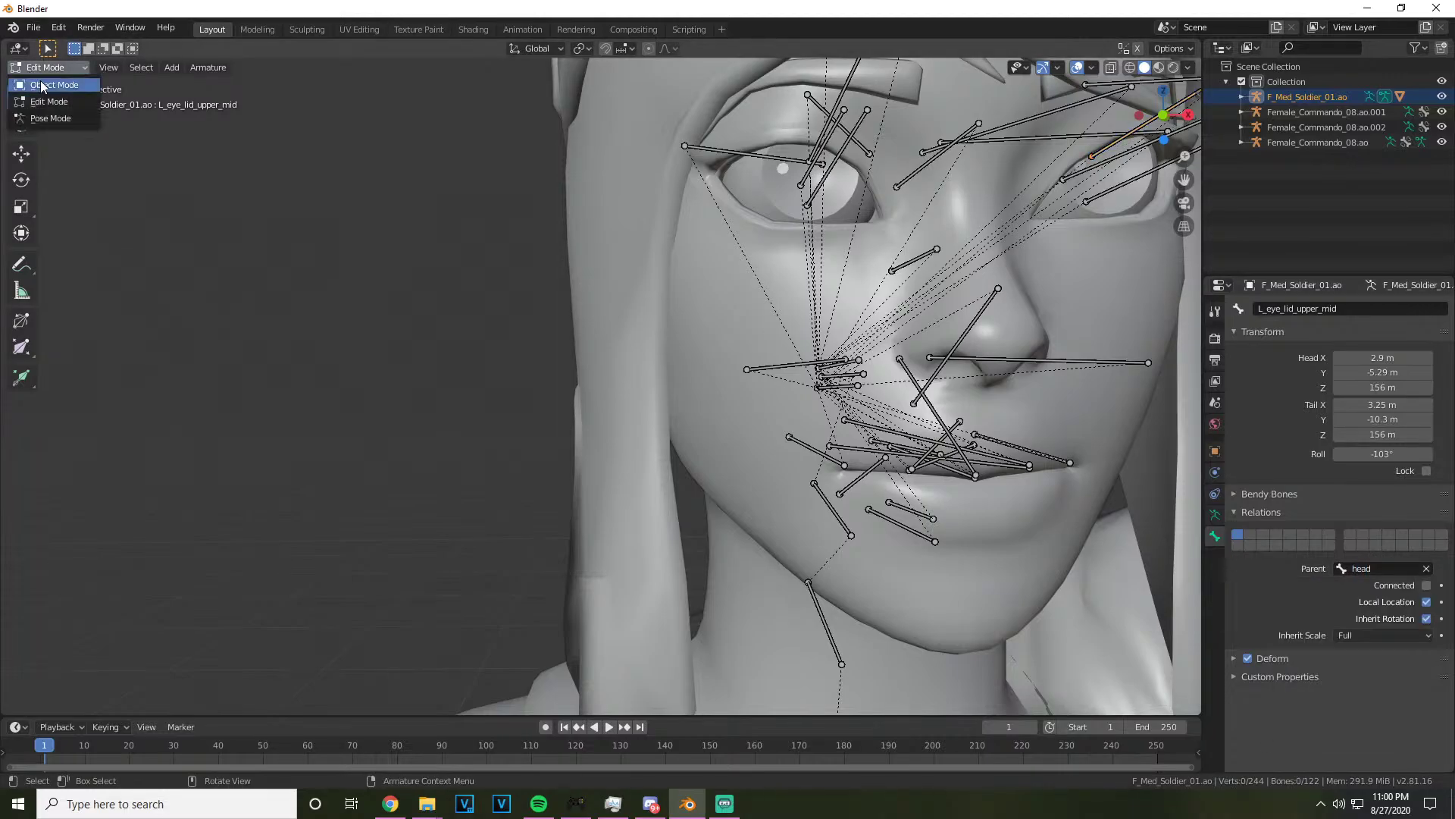
left_click(46, 88)
left_click(172, 66)
left_click(208, 284)
scroll(224, 294, "down", 10)
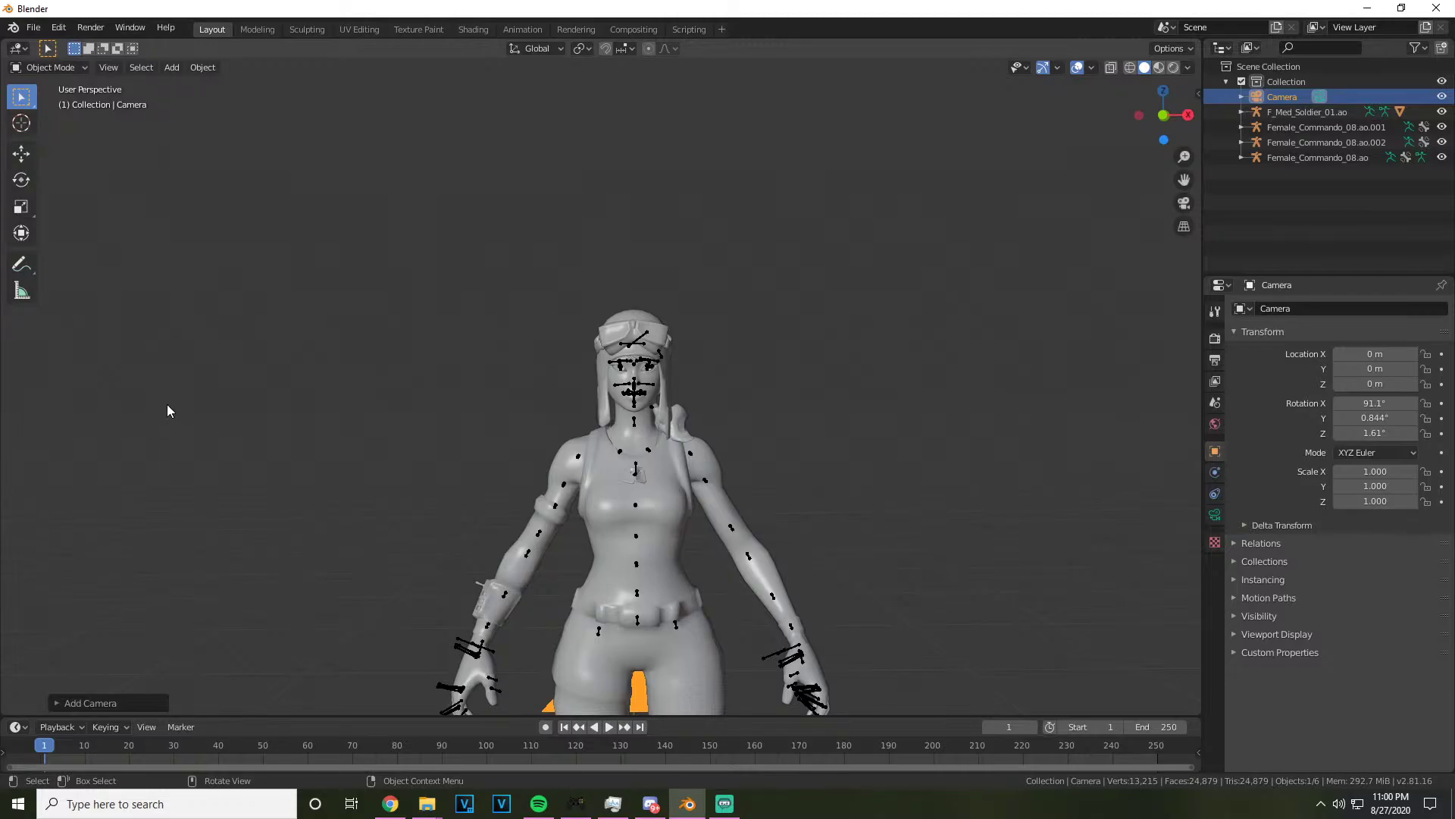
scroll(507, 443, "down", 4)
left_click(21, 153)
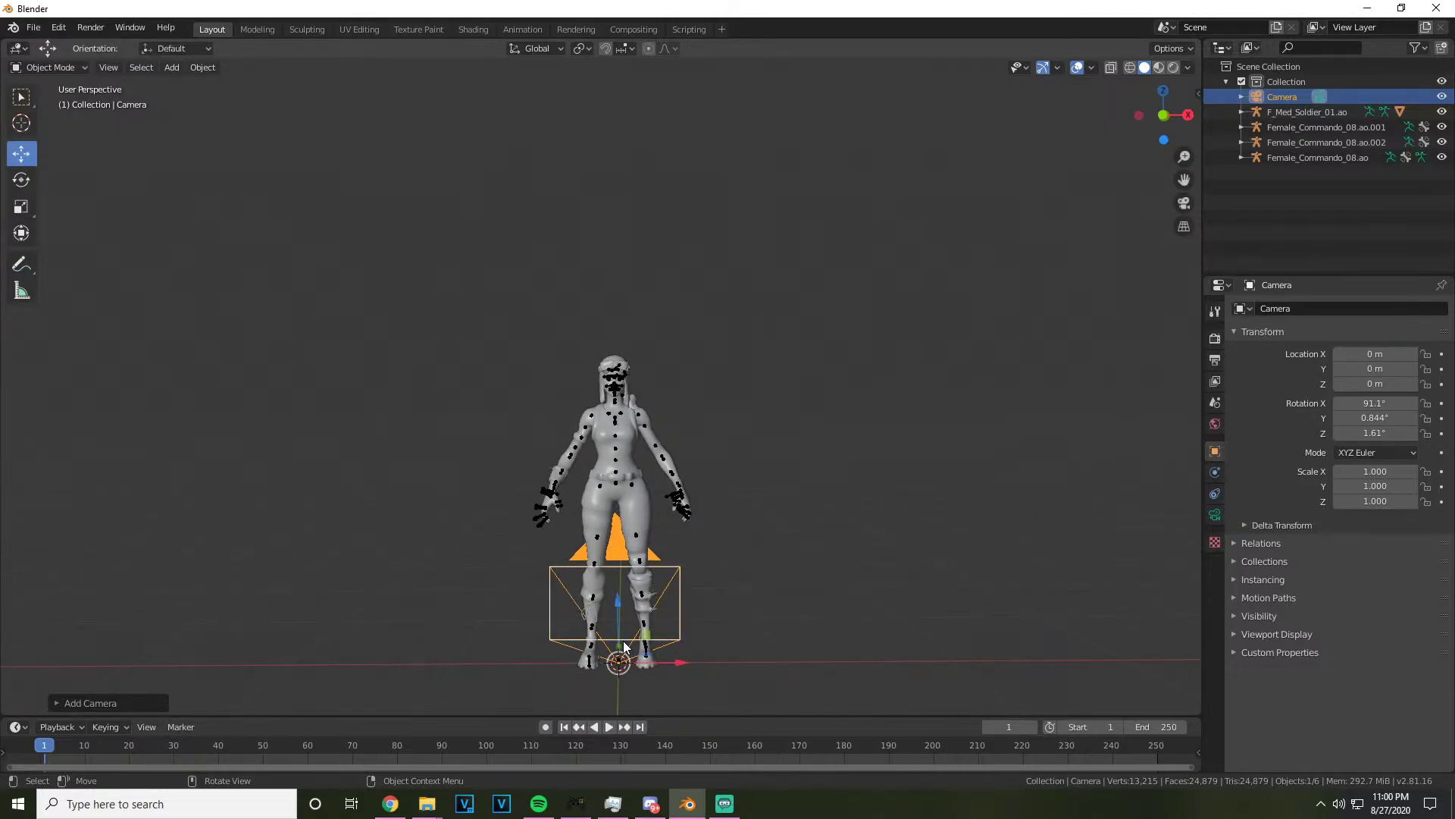
left_click_drag(625, 647, 702, 394)
Switch the F_Med_Soldier_01.ao armature to Pose Mode, select the R_eye bone, and open the armature's object properties
scroll(702, 393, "up", 5)
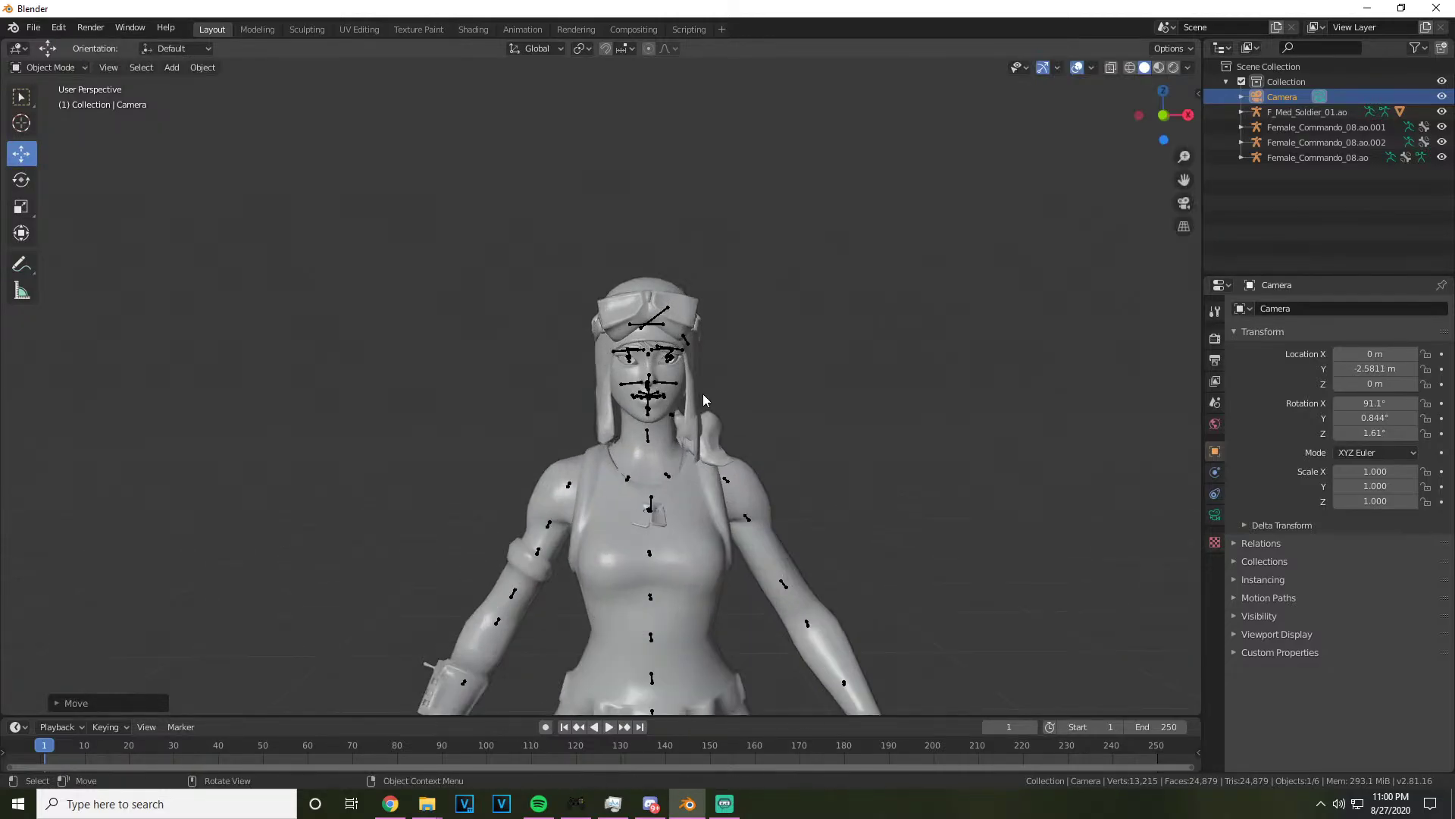
scroll(703, 394, "up", 5)
left_click(699, 269)
left_click(47, 66)
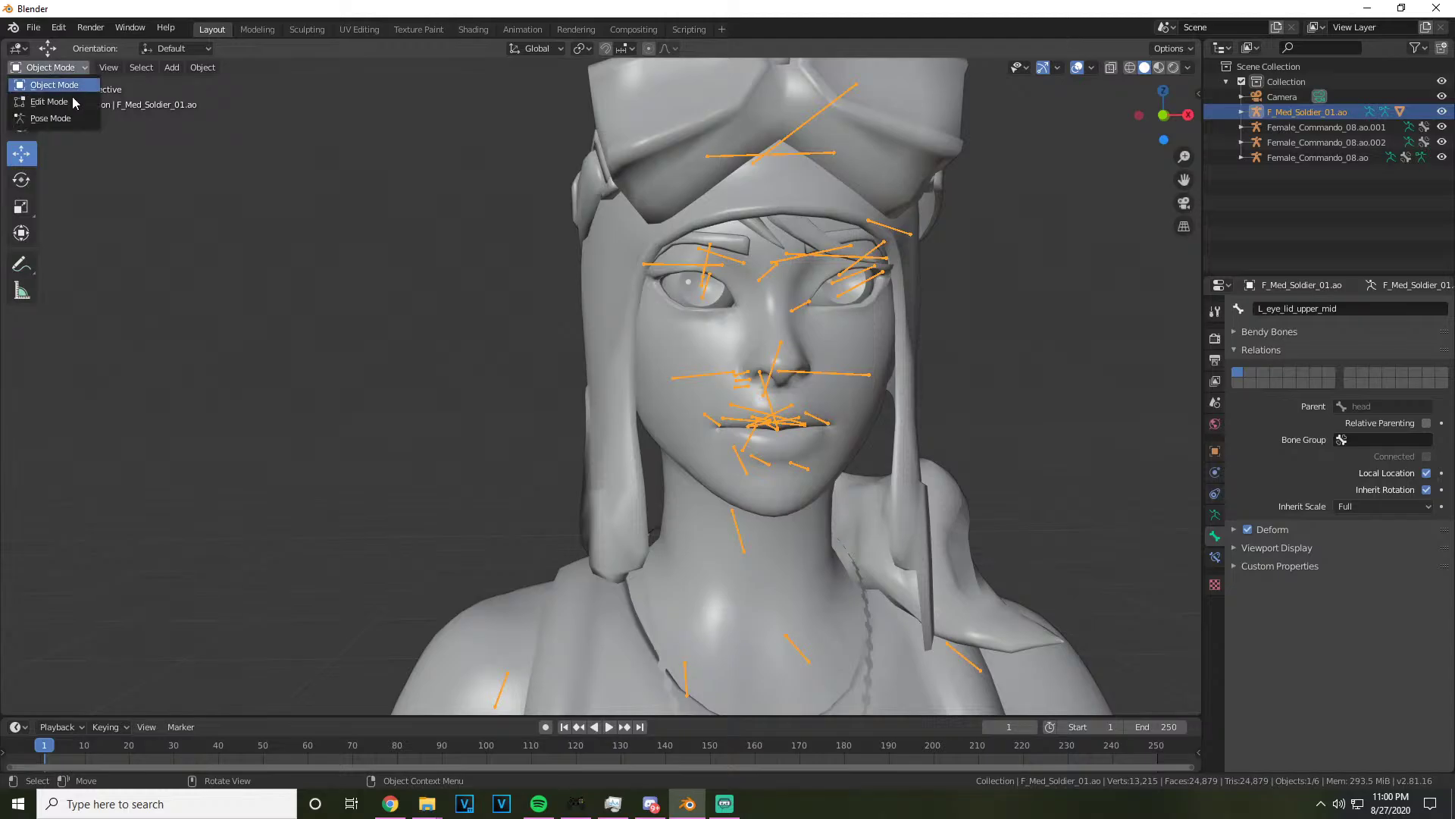
left_click(45, 118)
scroll(803, 215, "up", 3)
left_click(783, 191)
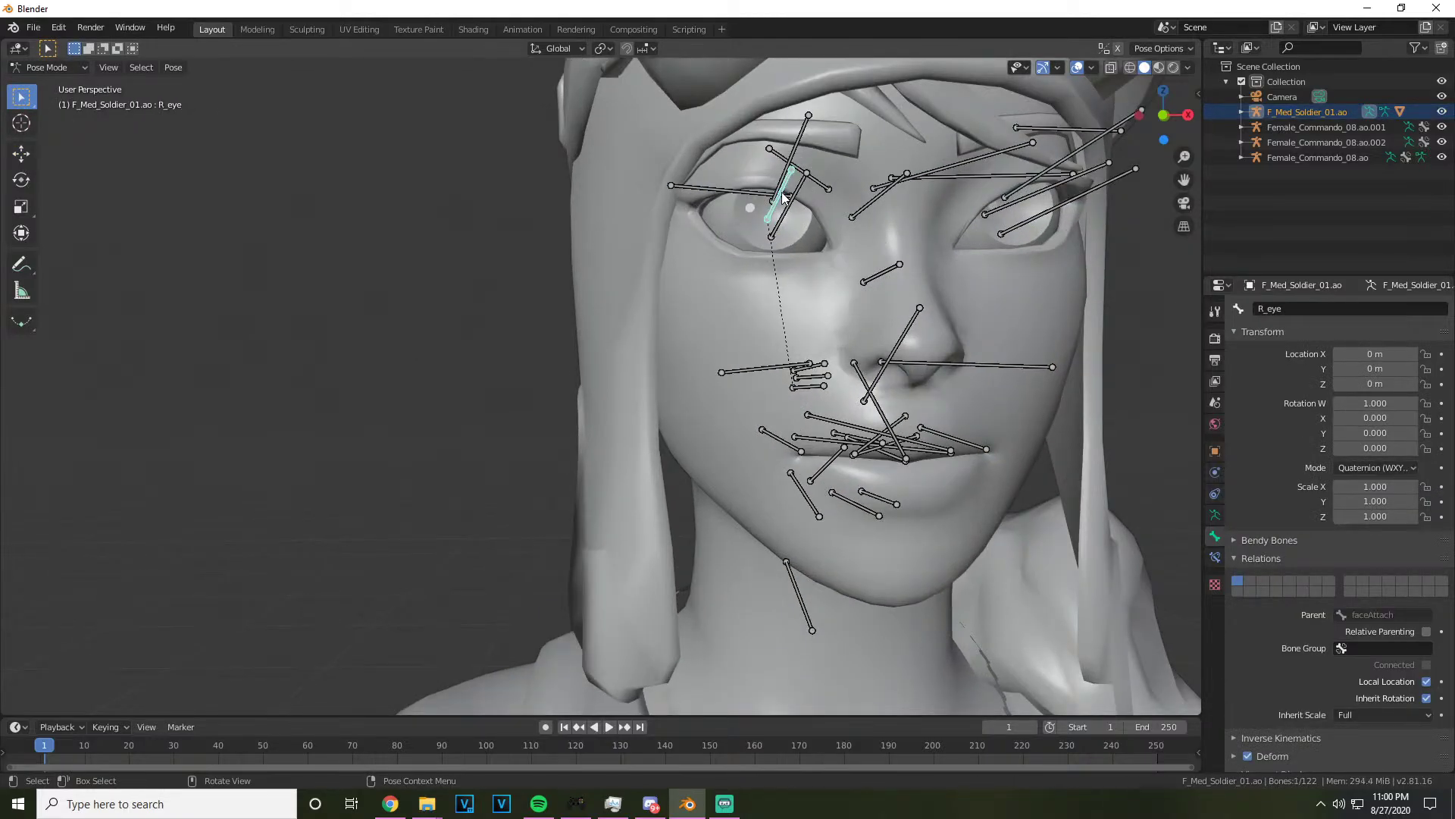
left_click(1214, 449)
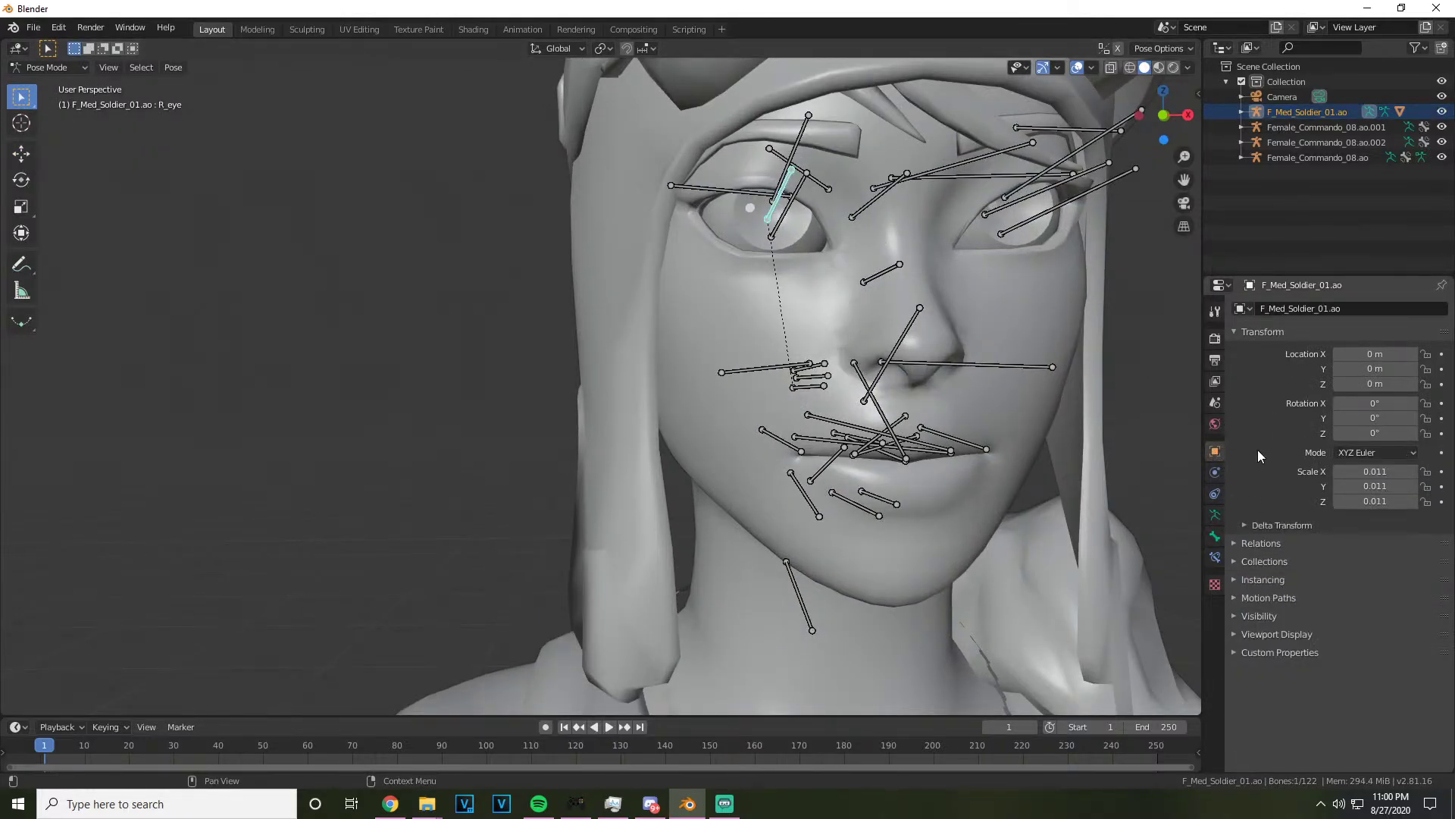
Try adding a Track To object constraint to the F_Med_Soldier_01.ao armature with Camera as its target
left_click(1214, 472)
left_click(1214, 494)
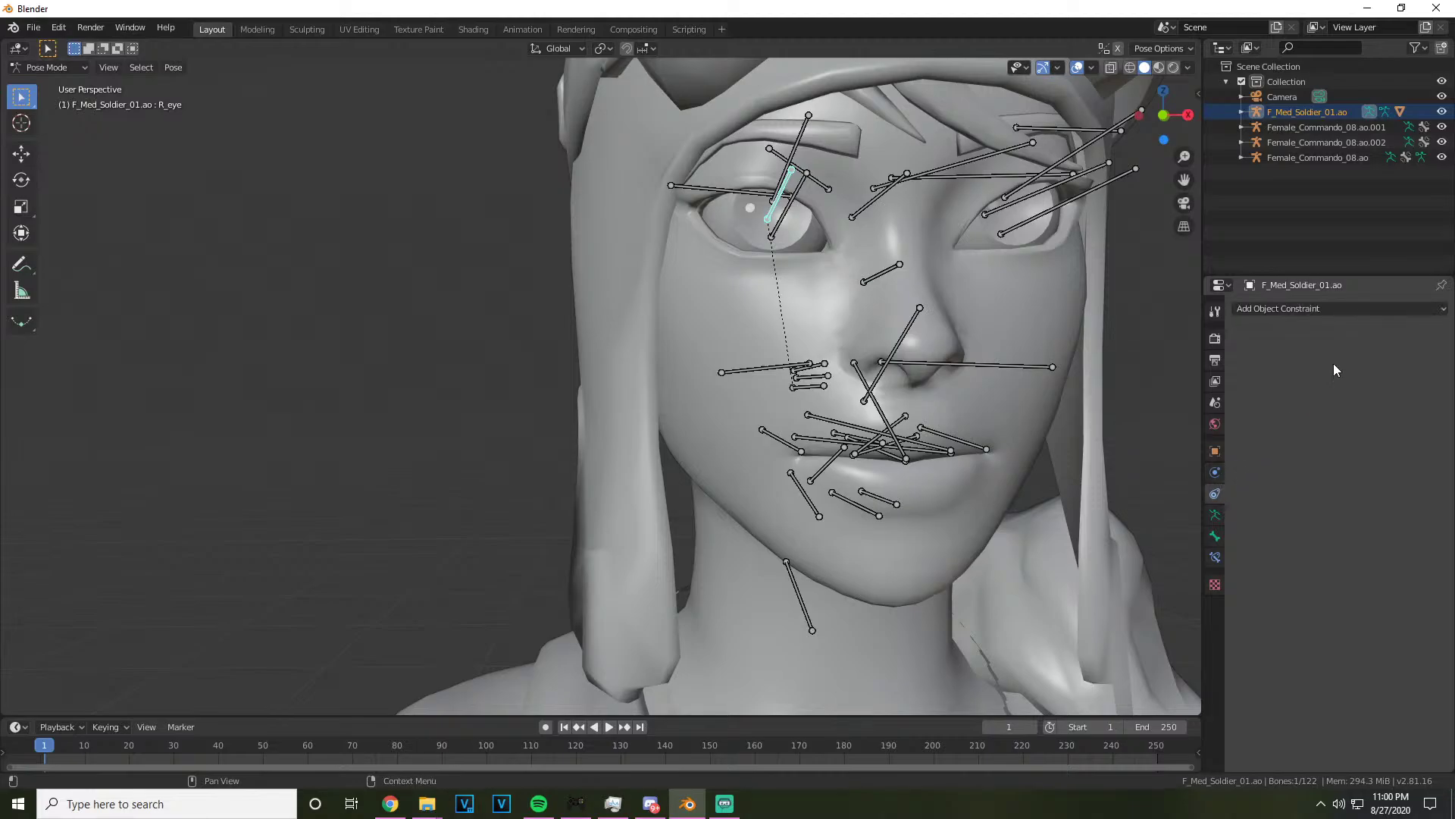
left_click(1326, 309)
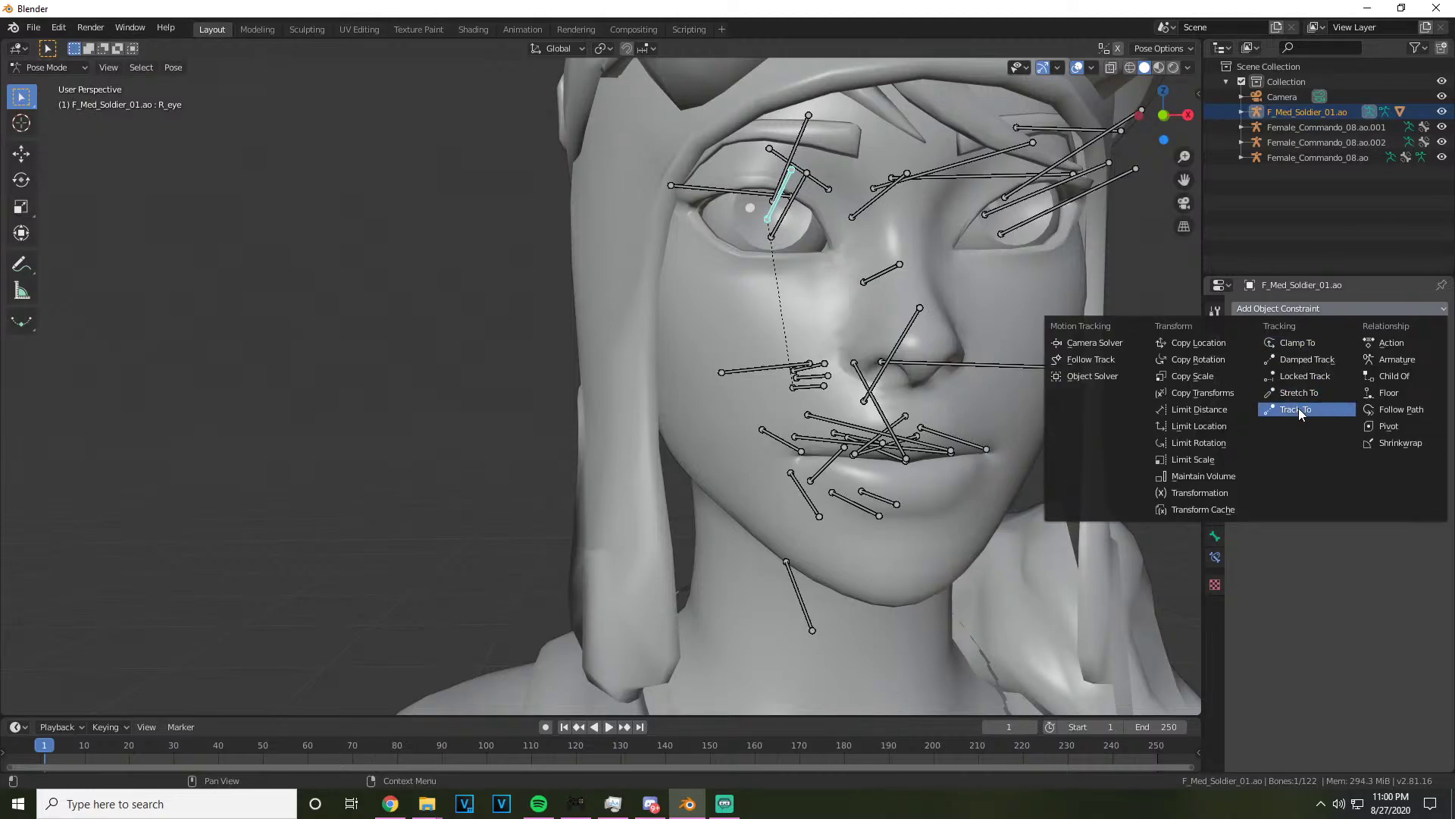
left_click(1298, 407)
left_click(1351, 361)
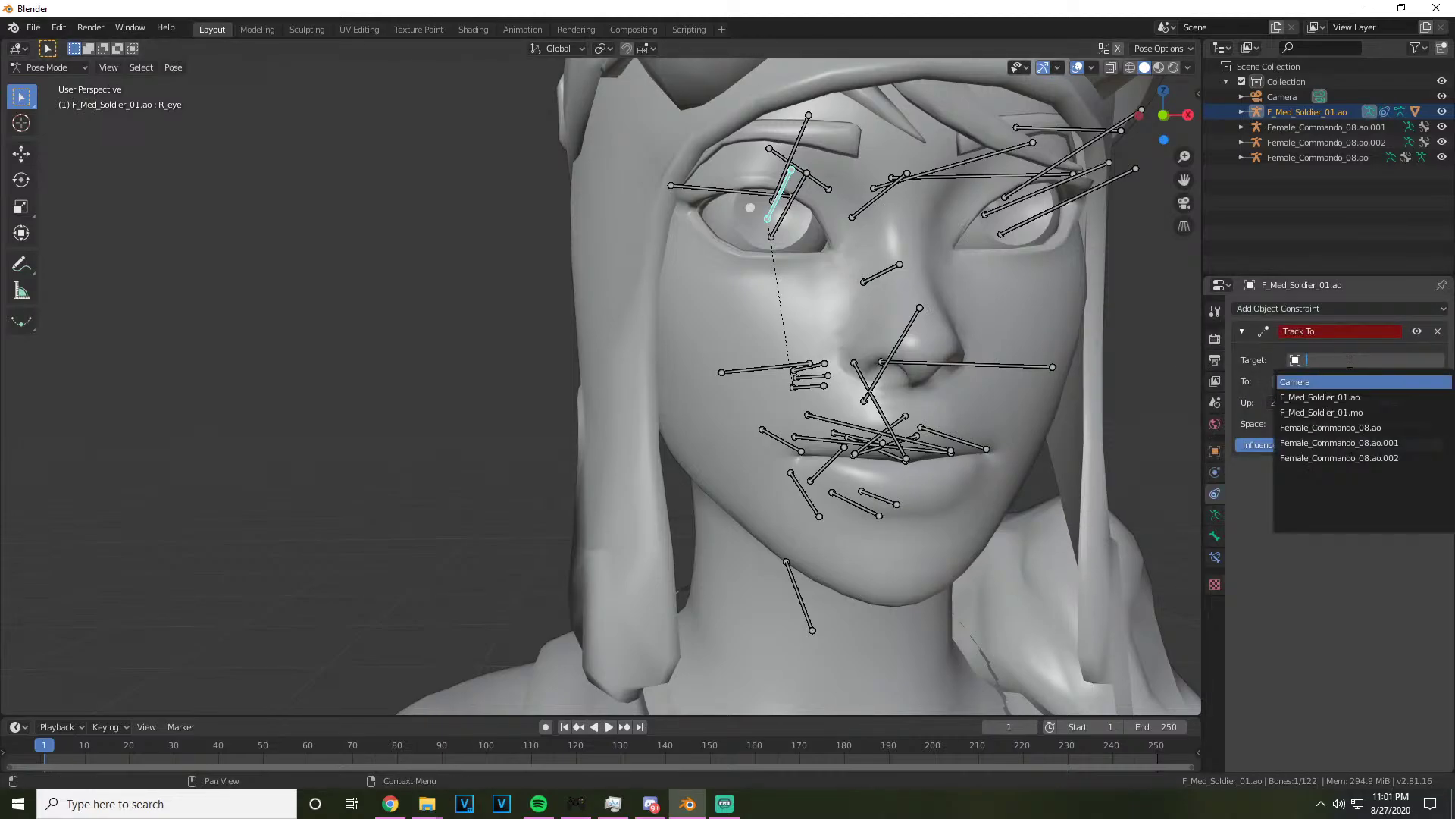
left_click(1318, 382)
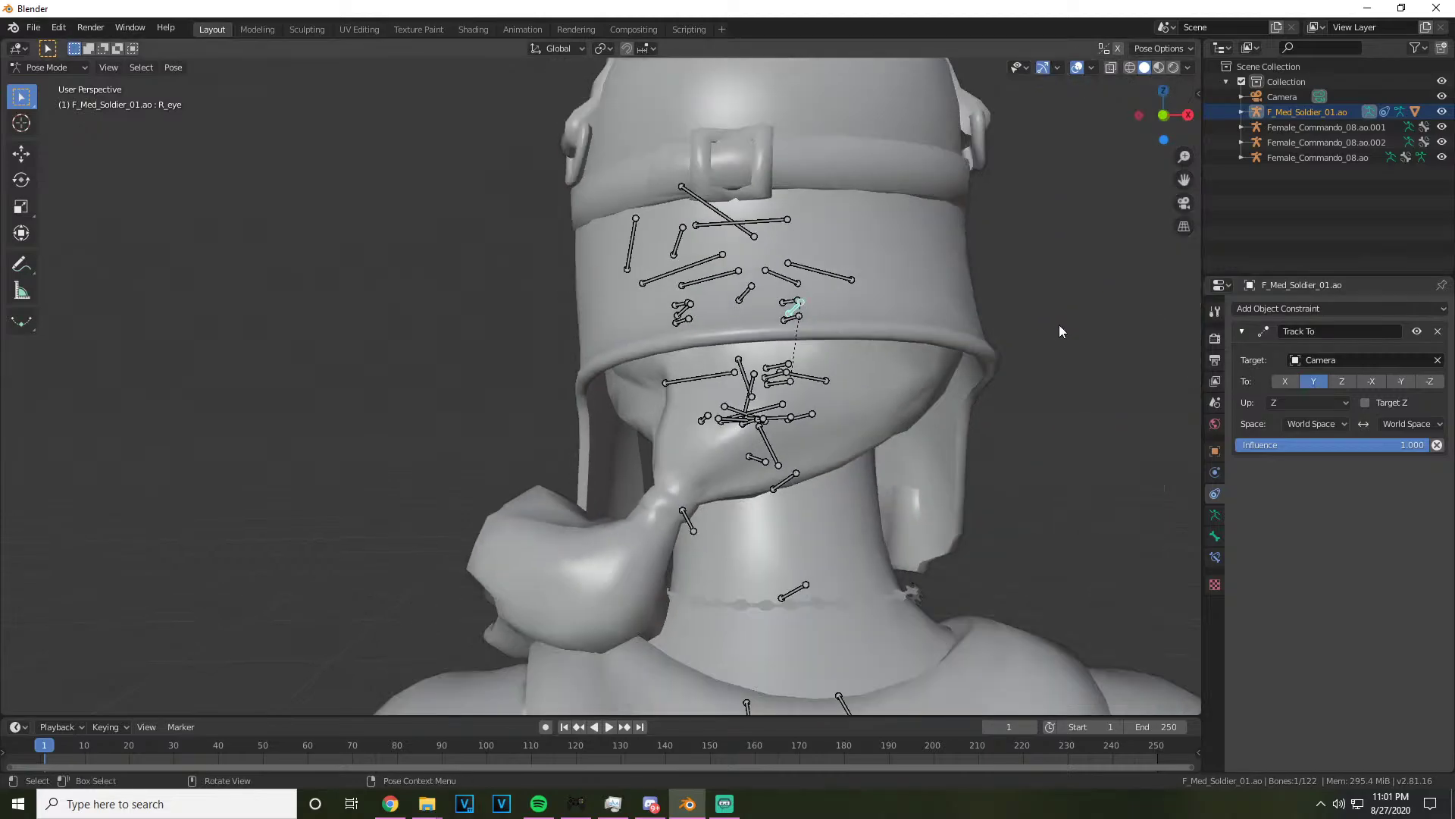
Undo the camera target assignment and remove the Track To object constraint from the armature
key("ctrl+z")
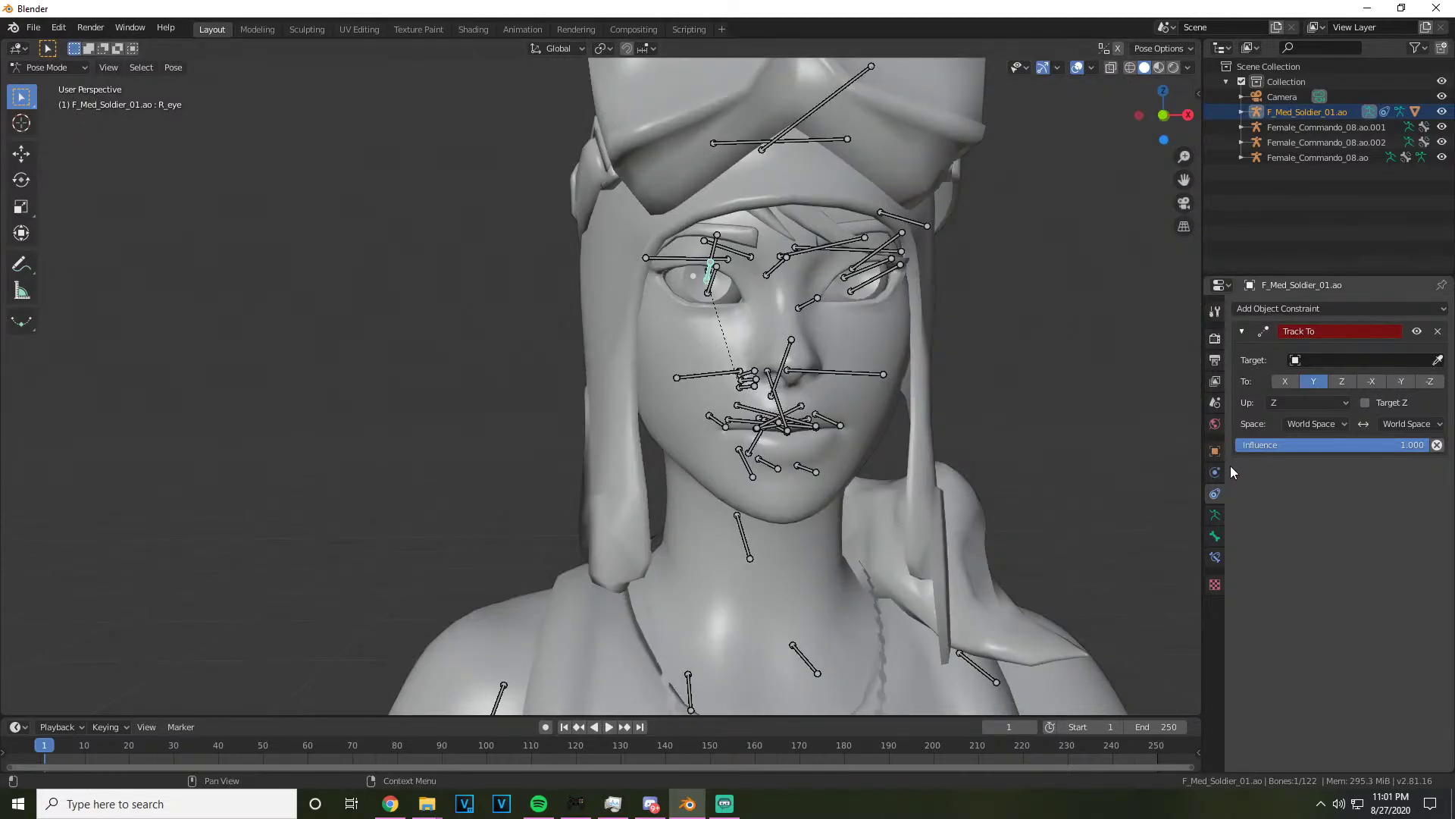
left_click(1215, 516)
left_click(1215, 494)
left_click(1438, 331)
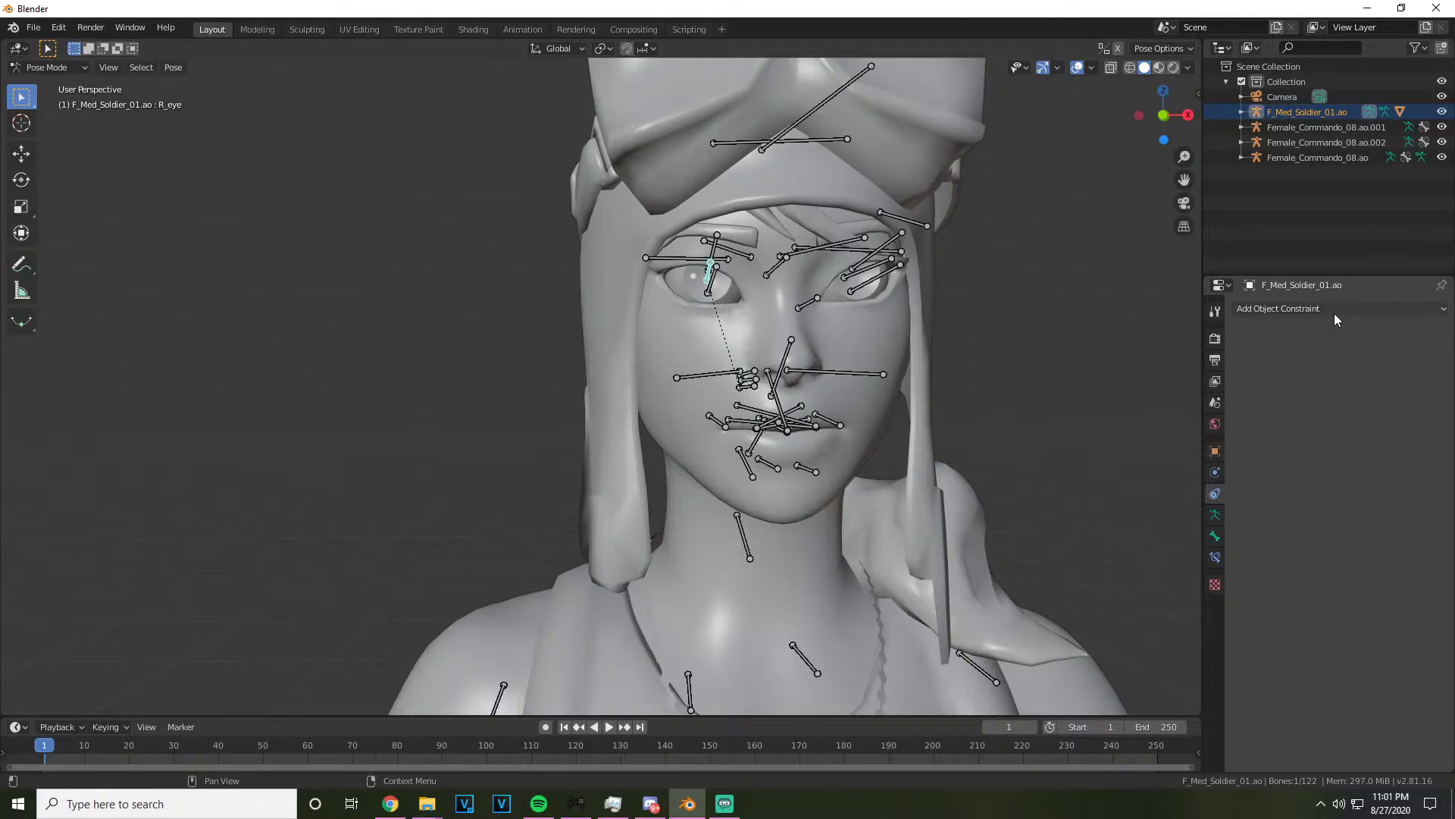
left_click(1334, 308)
key("Escape")
Add a Track To bone constraint to the R_eye bone and set its target to Camera
left_click(1215, 536)
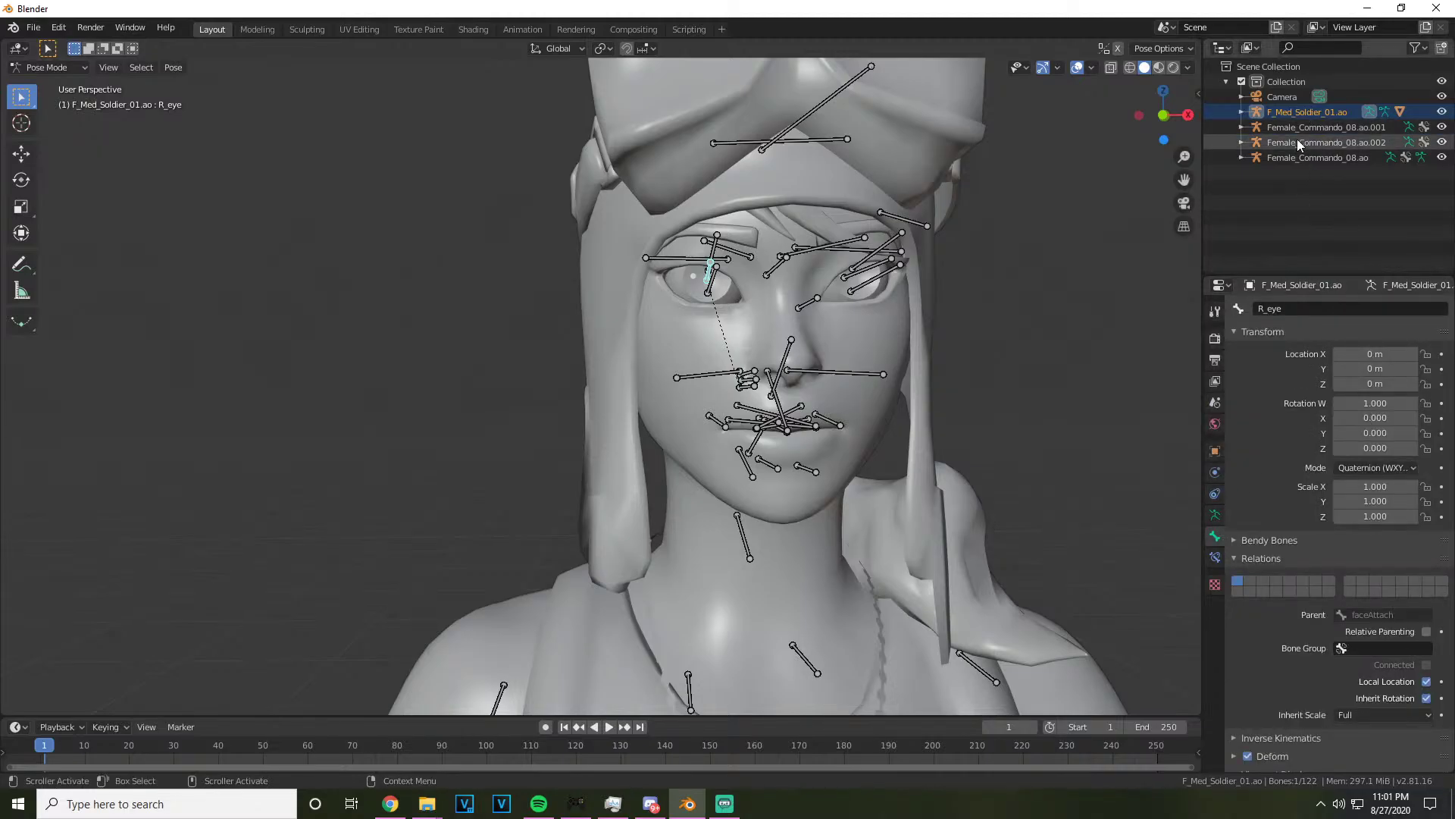
left_click(1215, 557)
left_click(1305, 311)
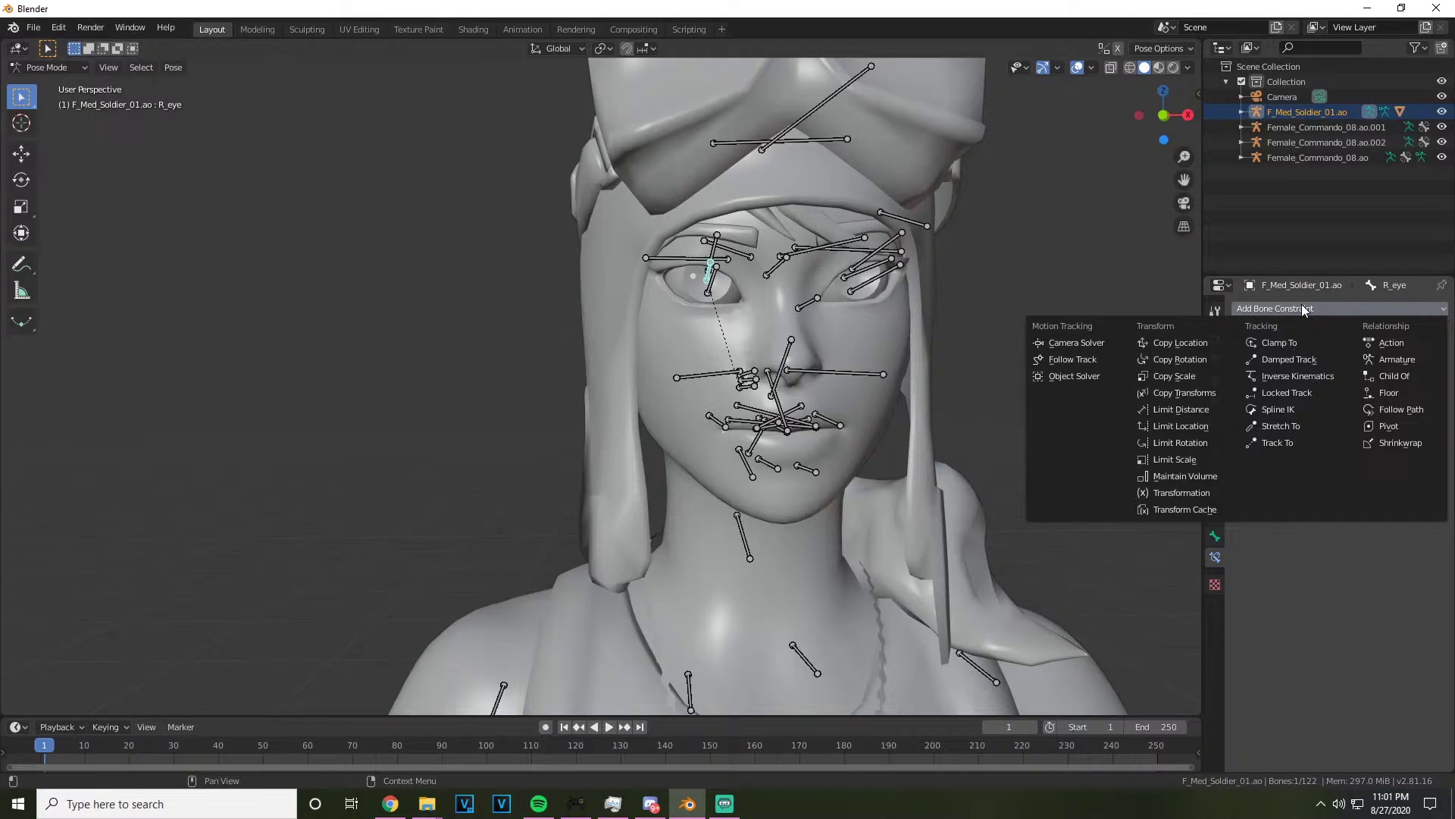
left_click(1298, 443)
left_click(1357, 360)
left_click(1311, 379)
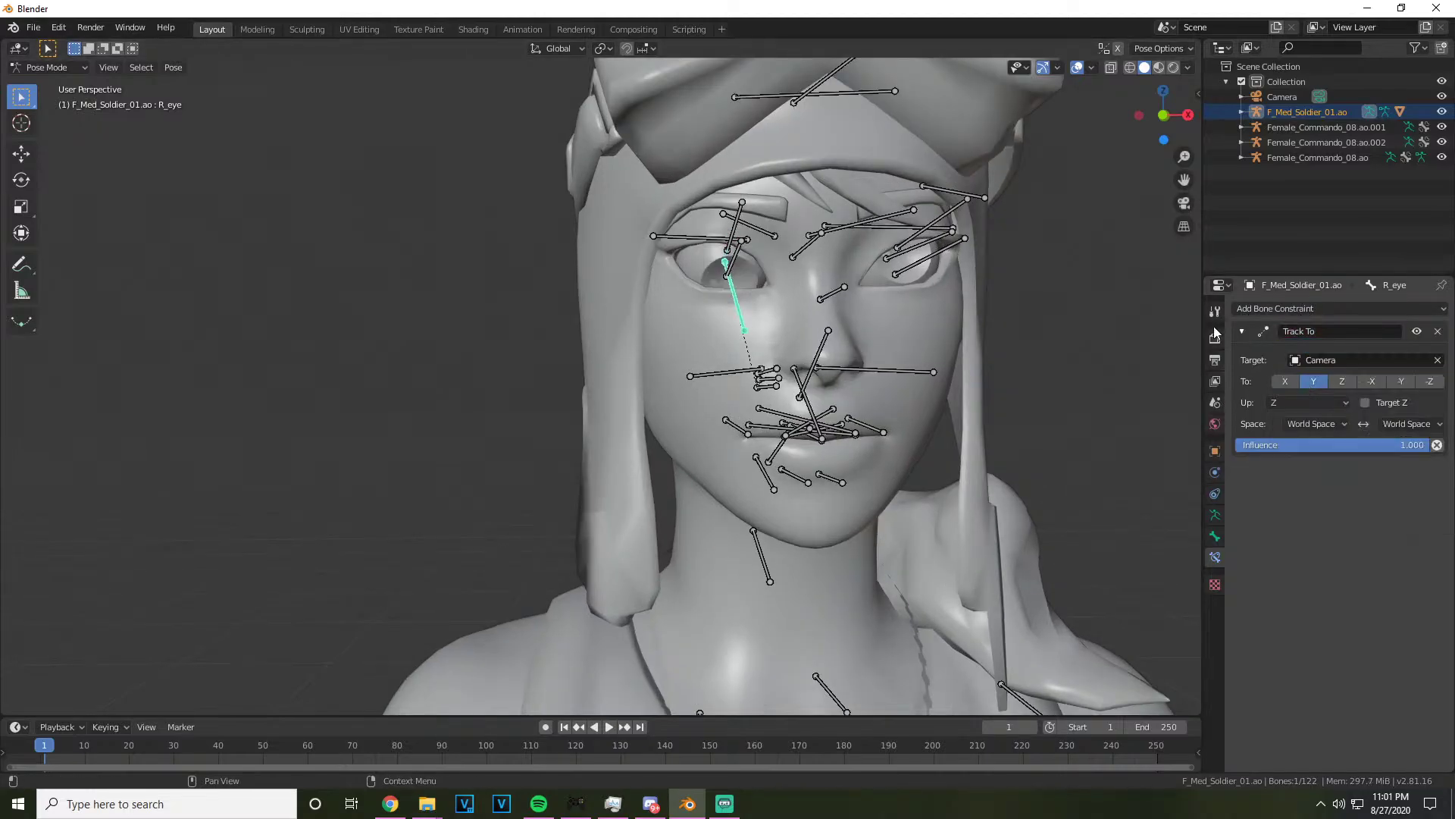
Add a Track To bone constraint to the L_eye bone and target the Camera
left_click(915, 257)
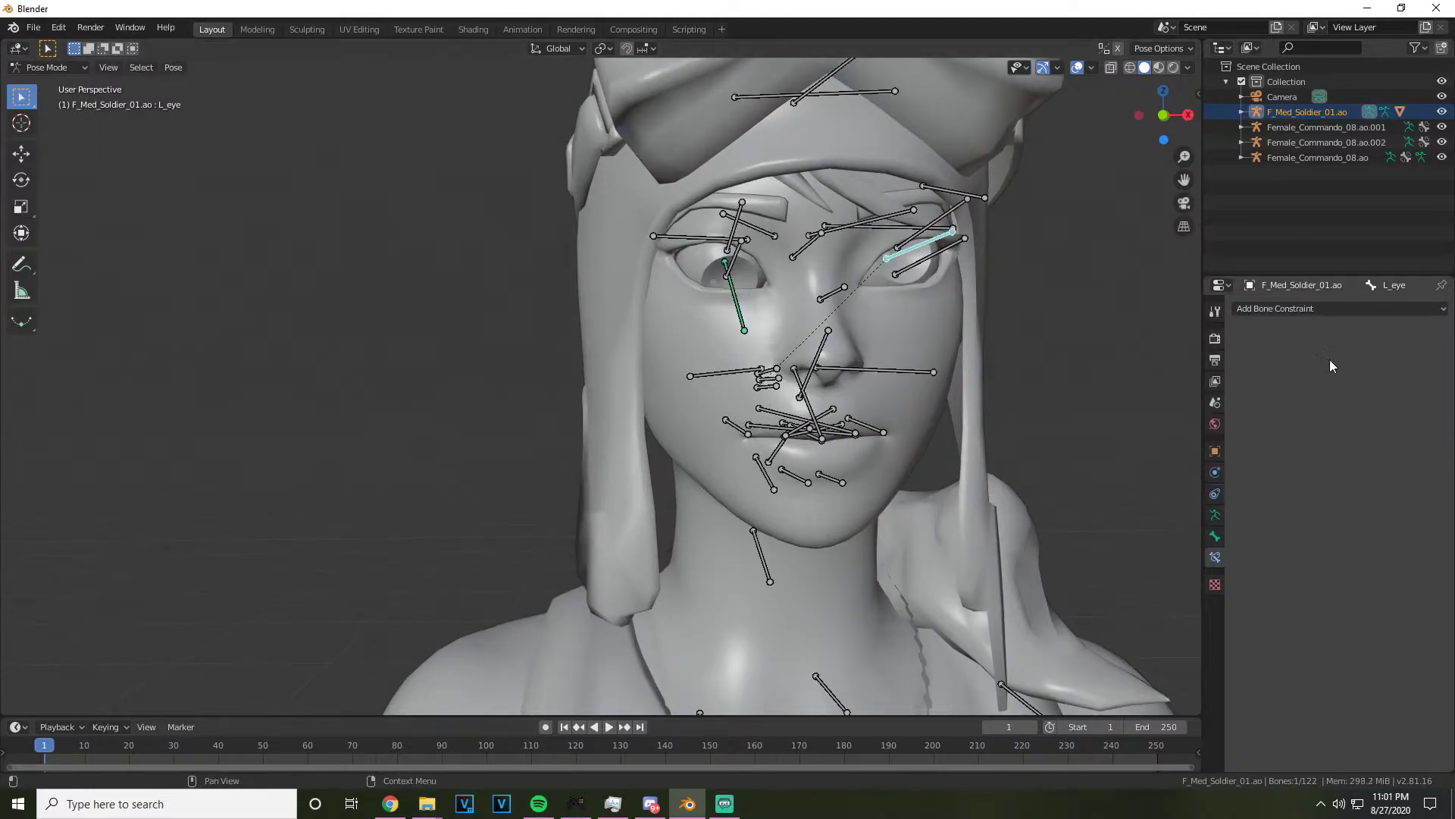
left_click(1284, 307)
left_click(1287, 441)
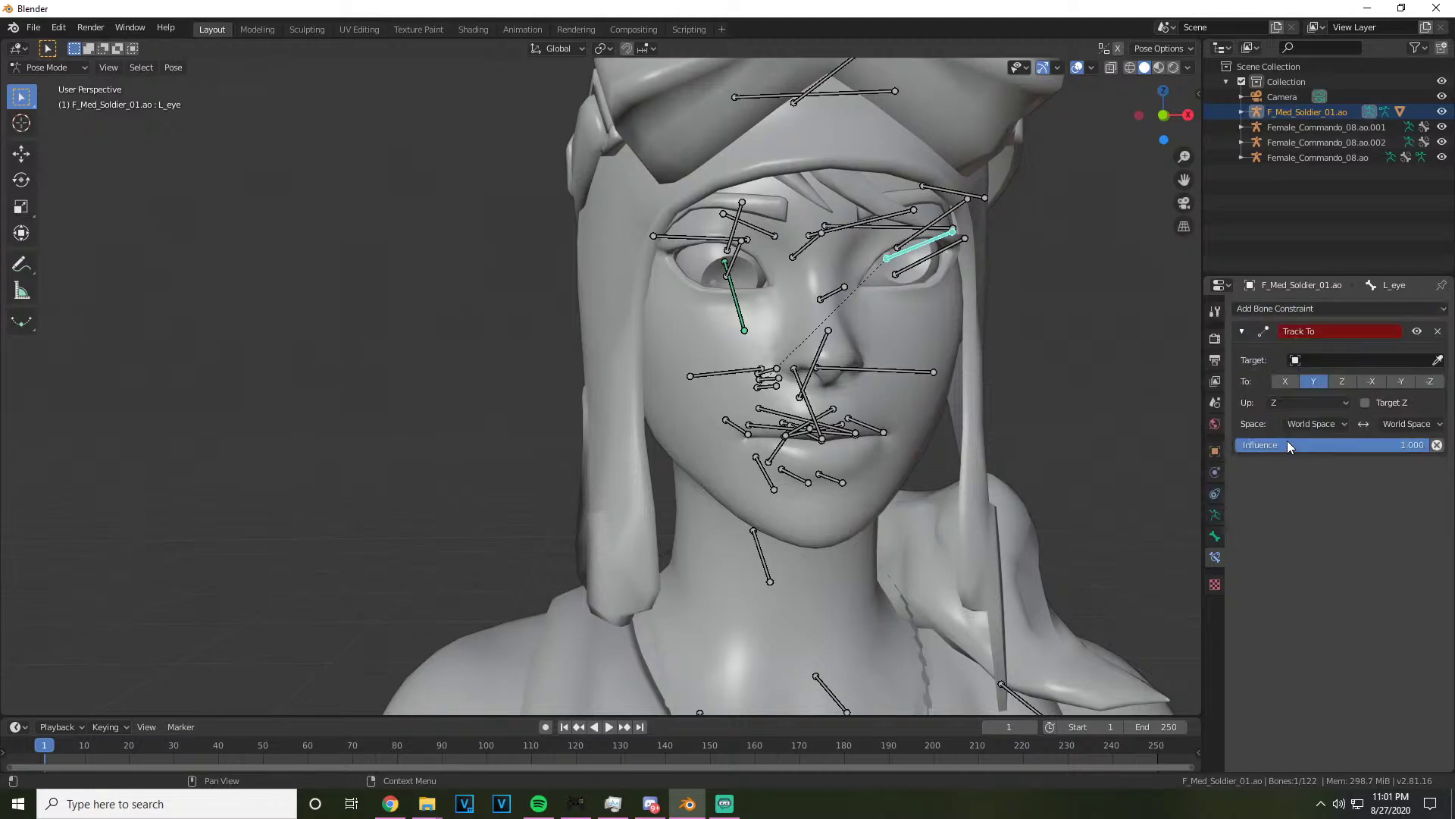
left_click(1314, 359)
left_click(1317, 381)
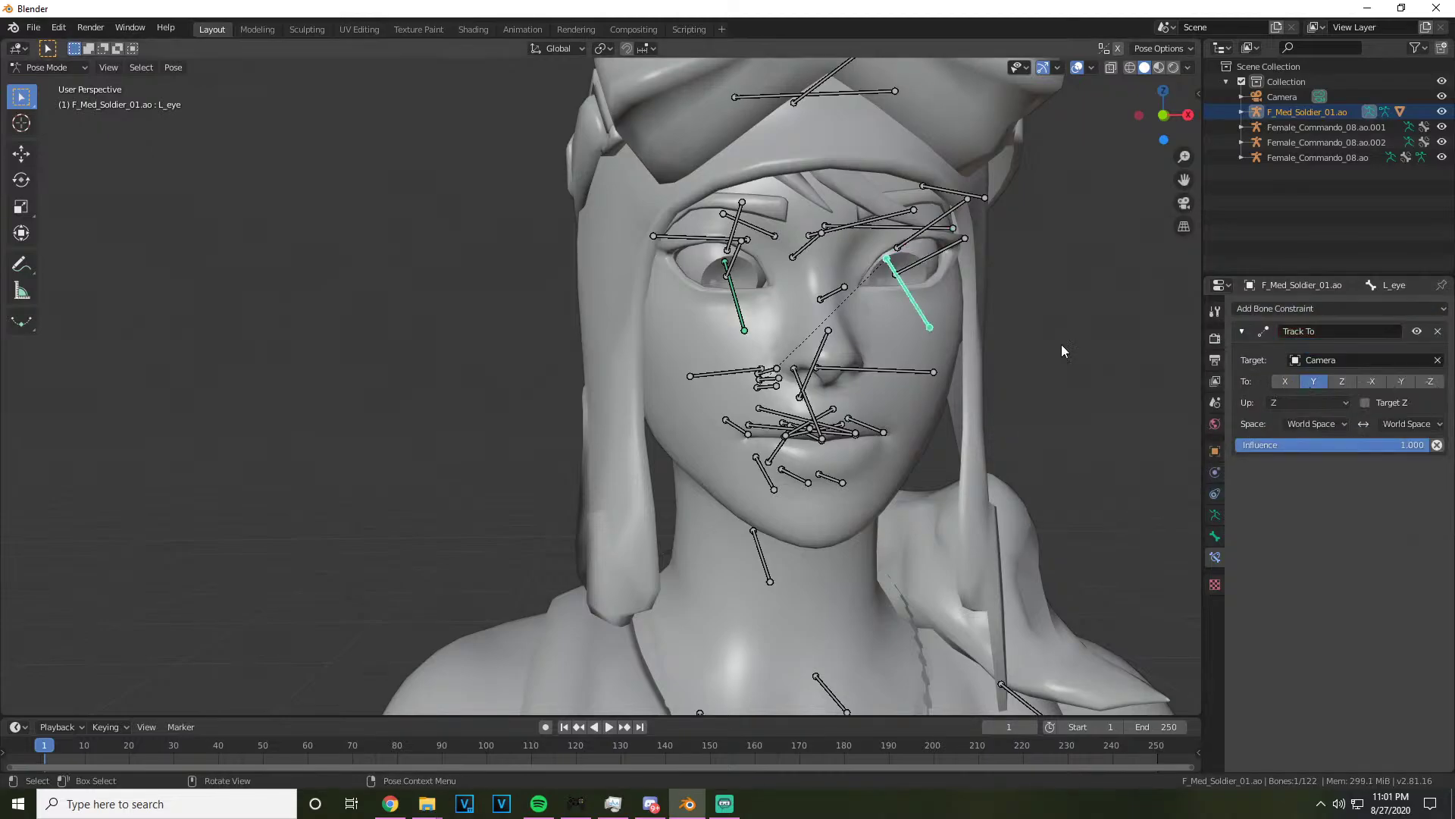
Examine the direction of both eyes and their tracking bones from several angles around the face
scroll(576, 362, "down", 5)
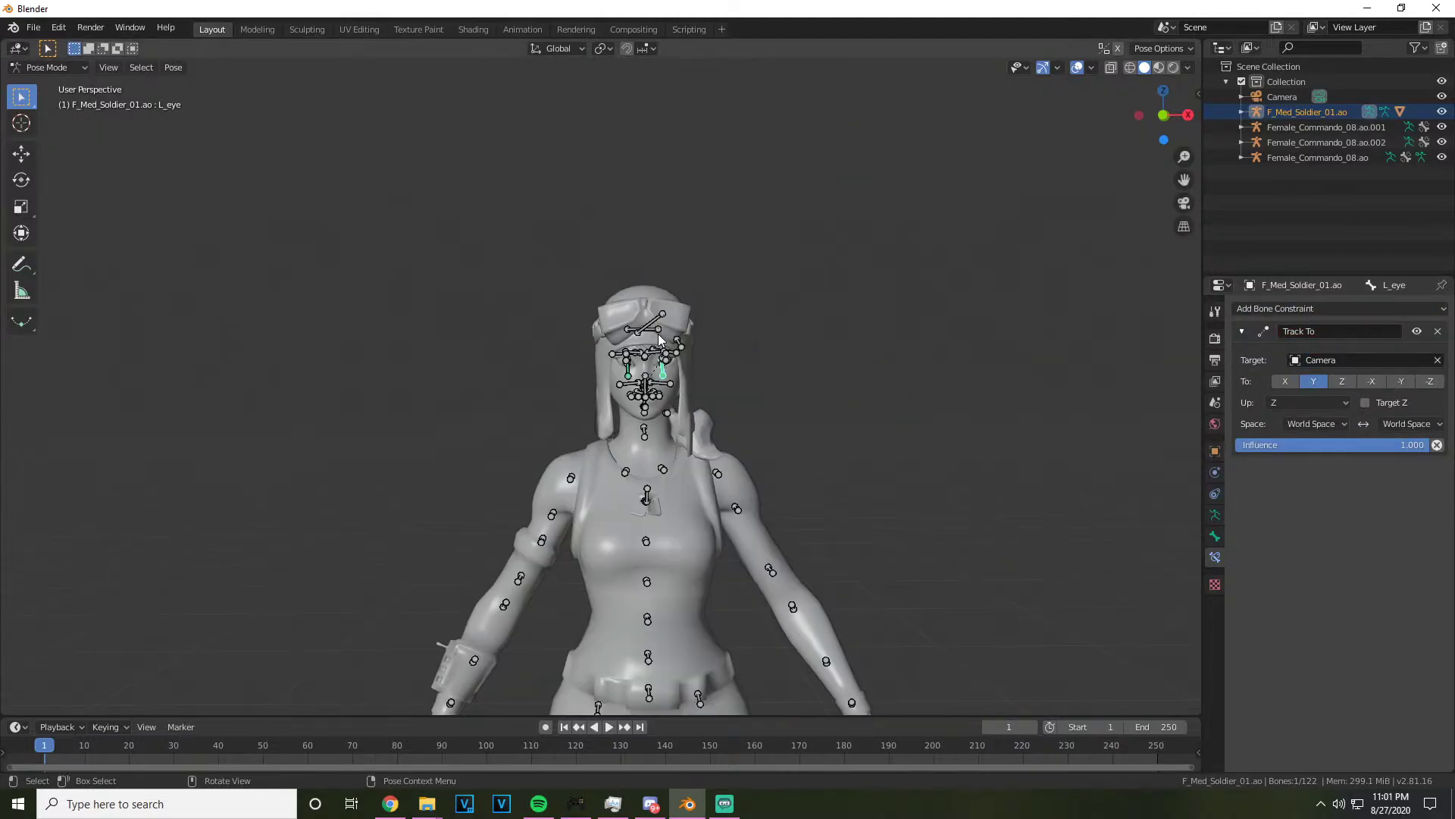
scroll(915, 294, "up", 6)
left_click_drag(1163, 114, 1131, 119)
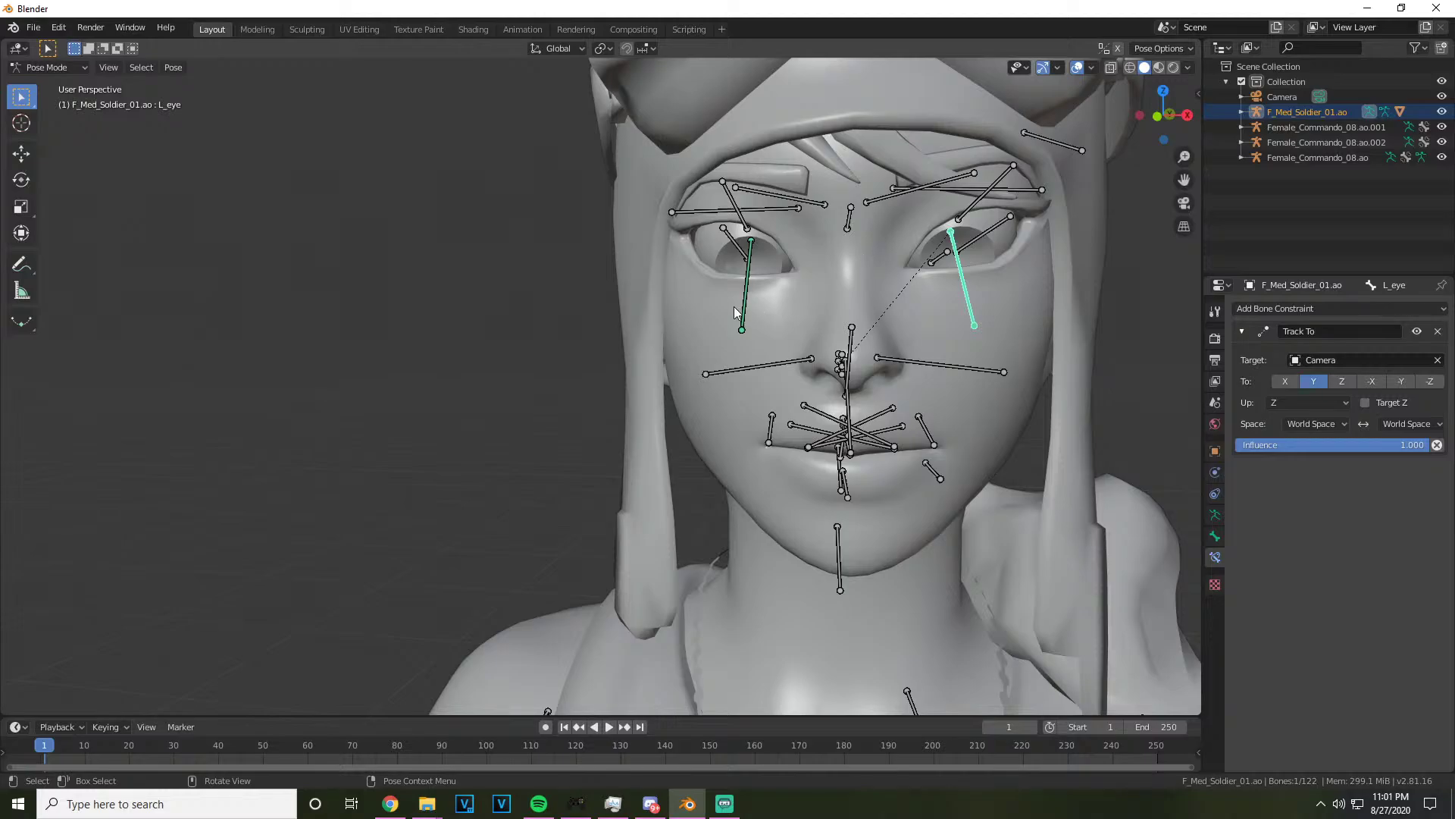
scroll(570, 330, "down", 5)
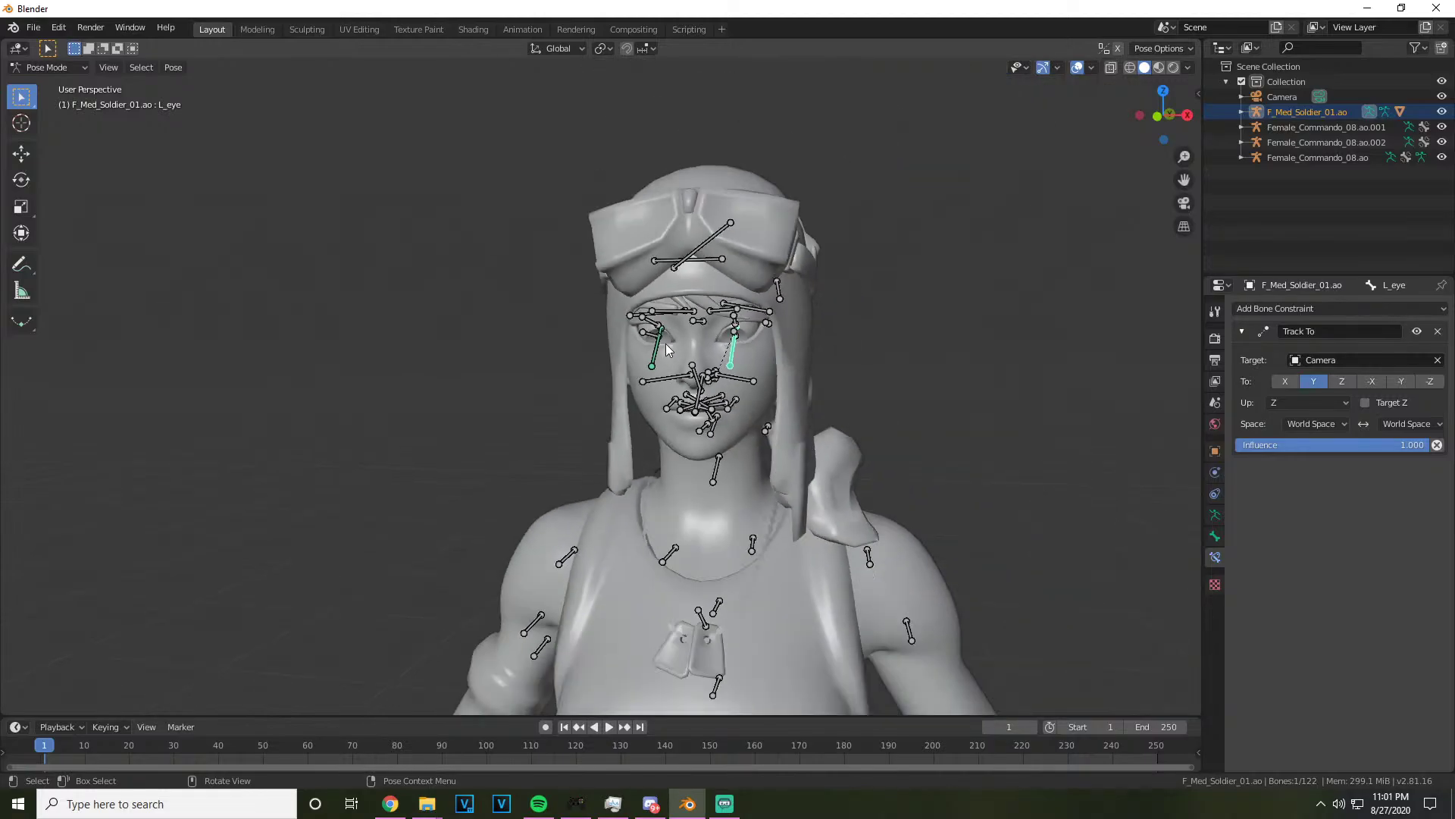
scroll(785, 329, "up", 4)
left_click_drag(1164, 113, 1105, 121)
Return to Object Mode and raise the camera to head height, at about 0.73 m on X and 1.53 m on Z
scroll(1058, 417, "down", 6)
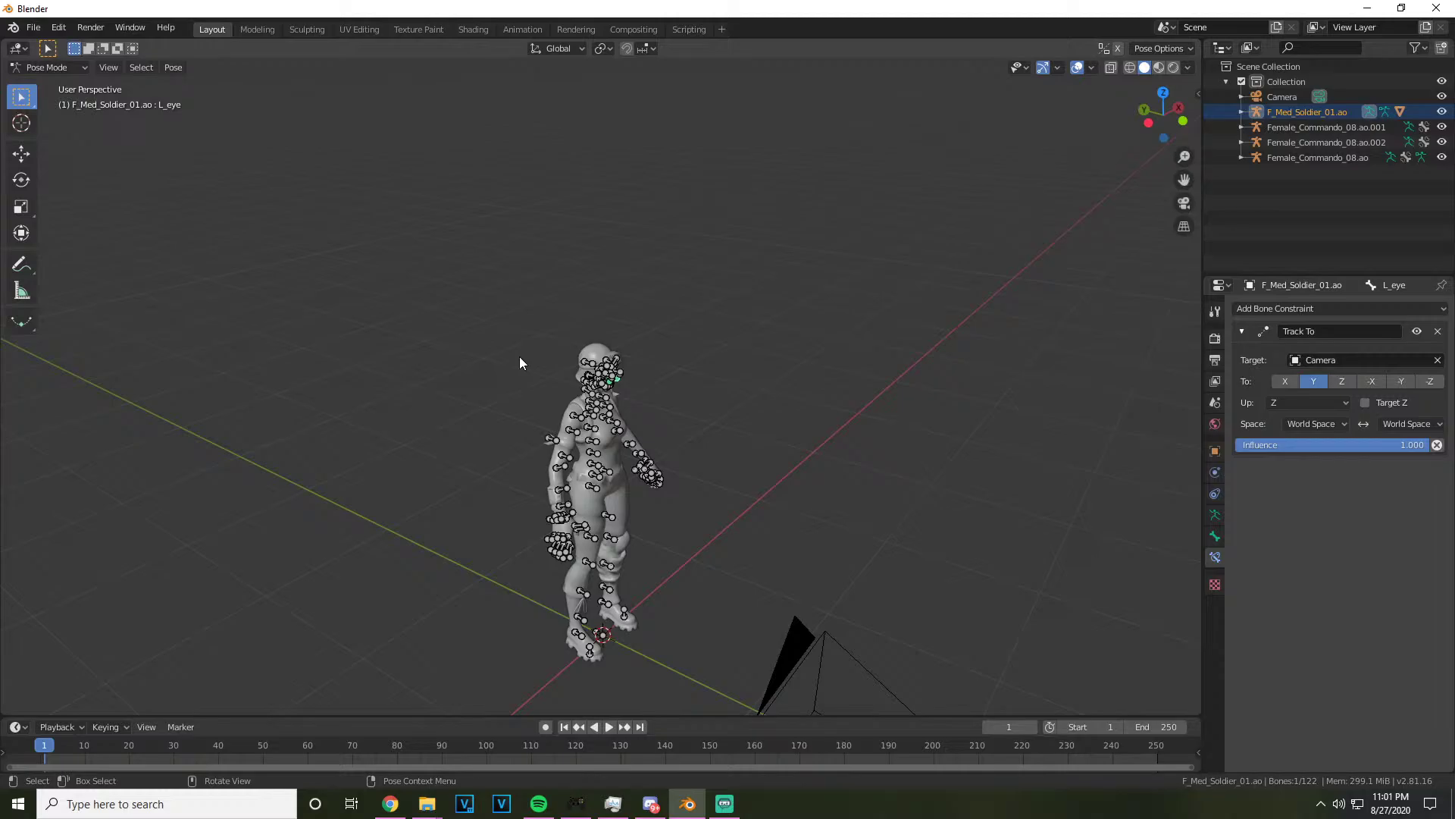
left_click(56, 67)
left_click(47, 80)
scroll(849, 636, "down", 3)
left_click(740, 526)
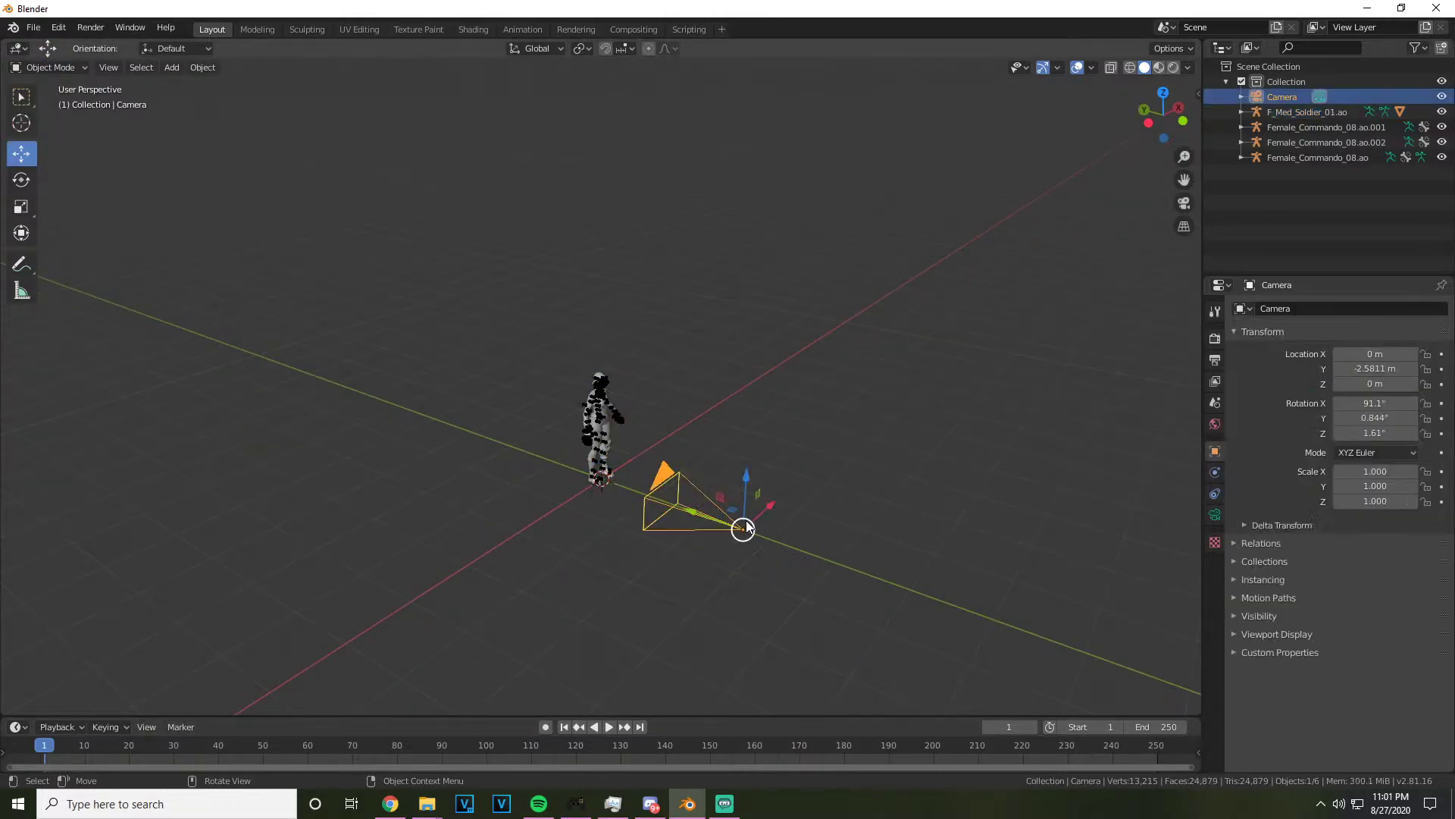
key("g")
key("z")
left_click(758, 432)
Check where the eyes look up close, select the character's armature, and switch it to Pose Mode
scroll(744, 405, "up", 10)
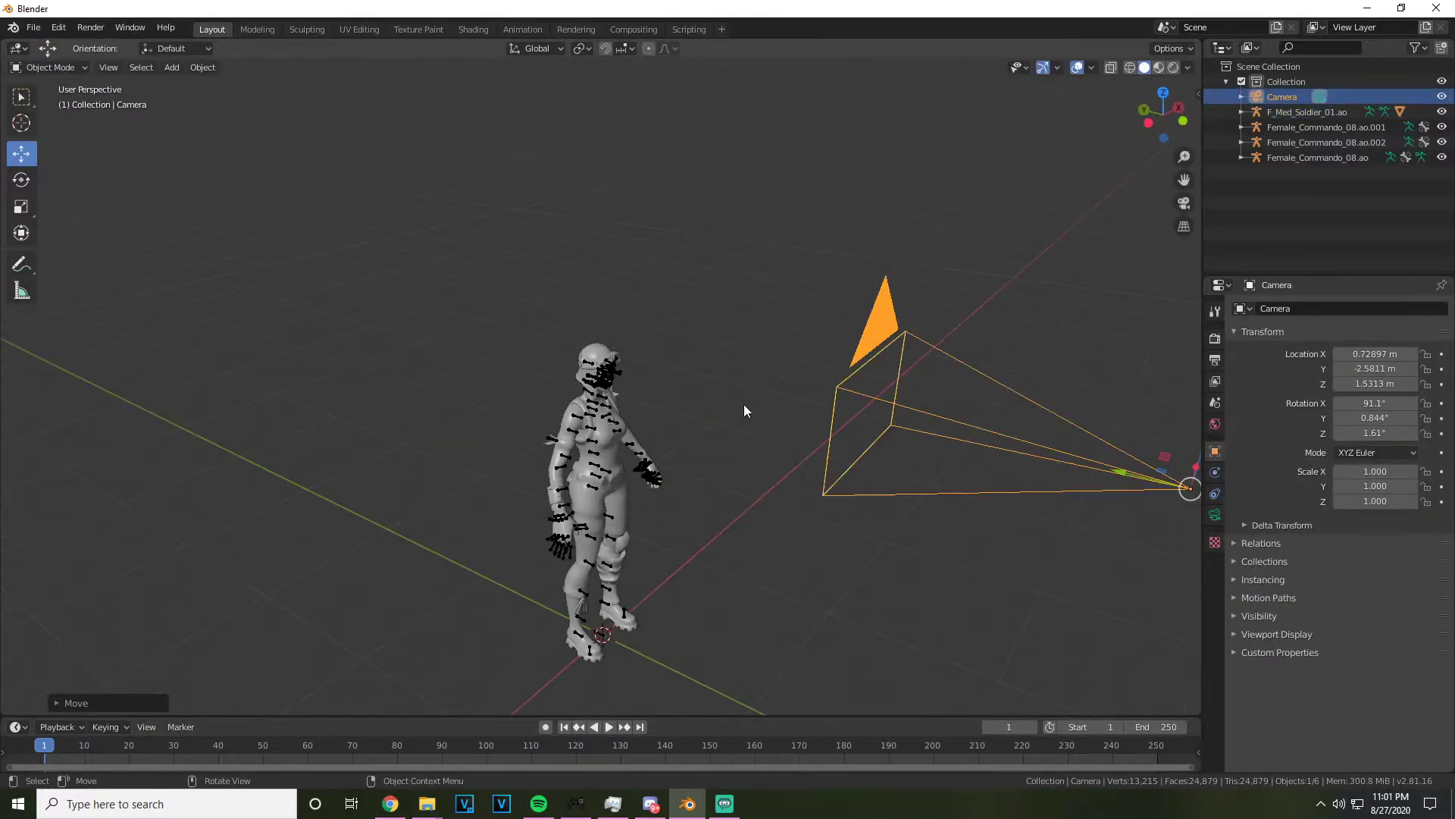
left_click_drag(1135, 129, 775, 198)
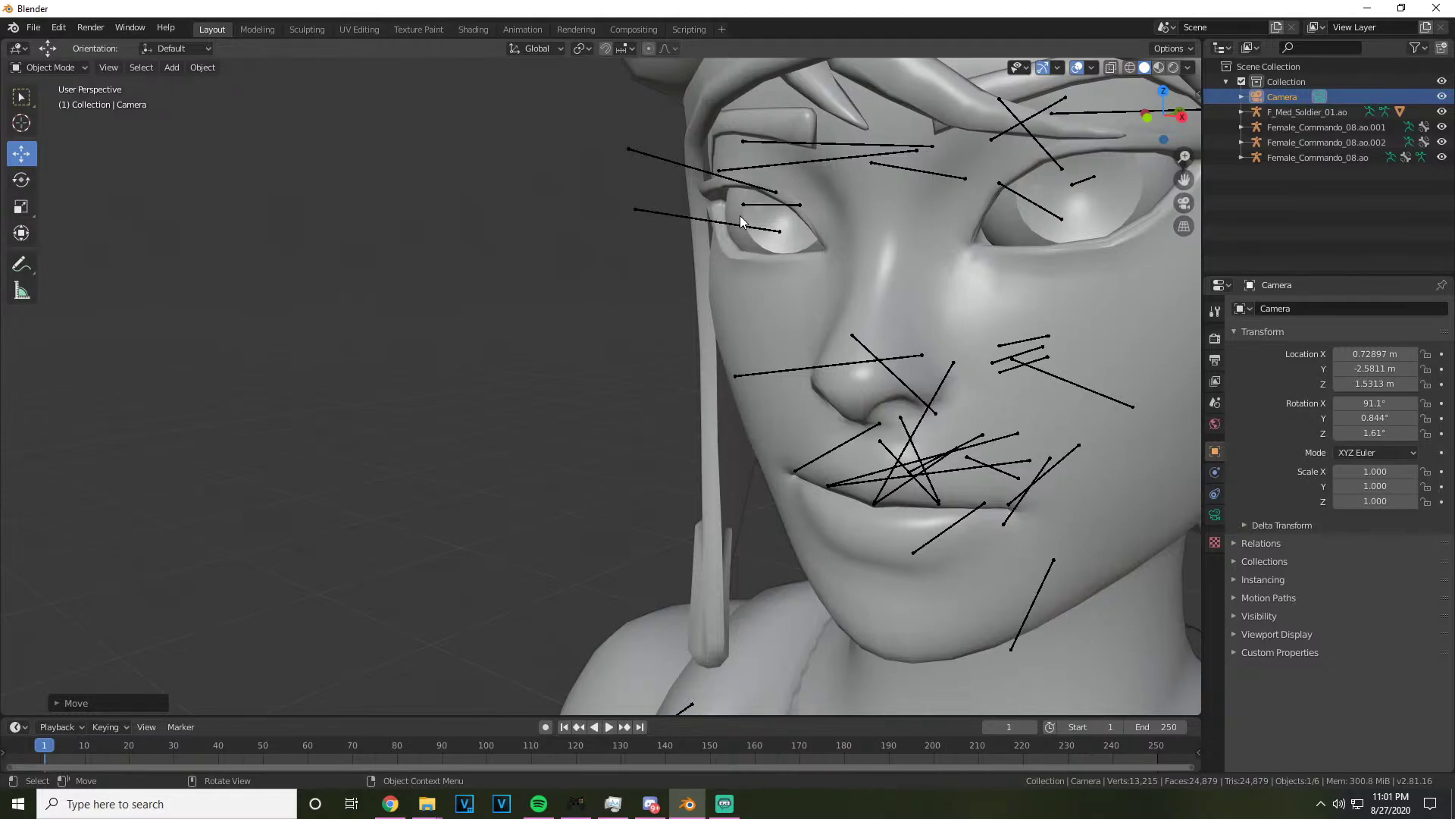
scroll(931, 306, "down", 2)
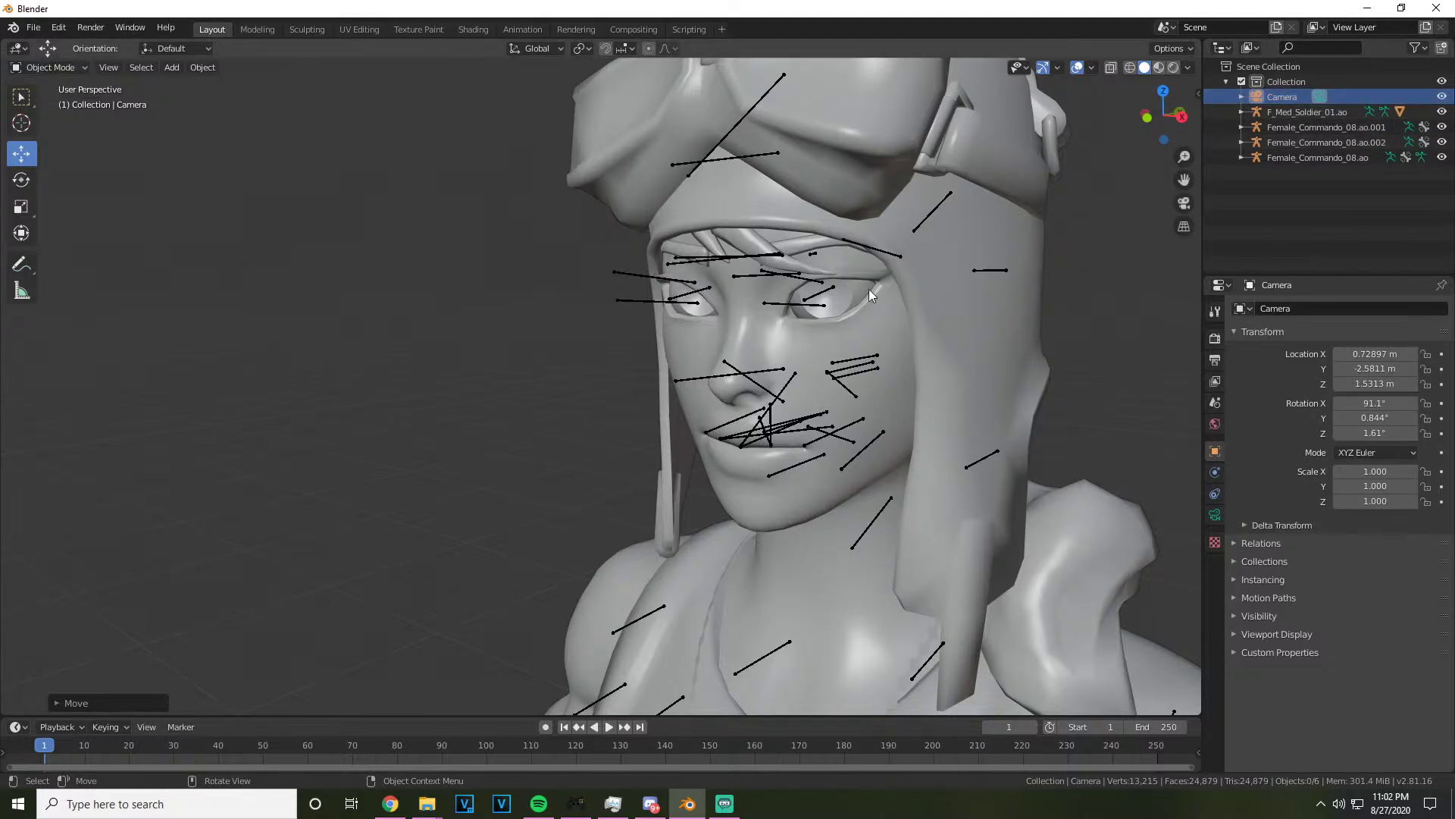
left_click(770, 278)
left_click(770, 276)
left_click(50, 66)
left_click(44, 119)
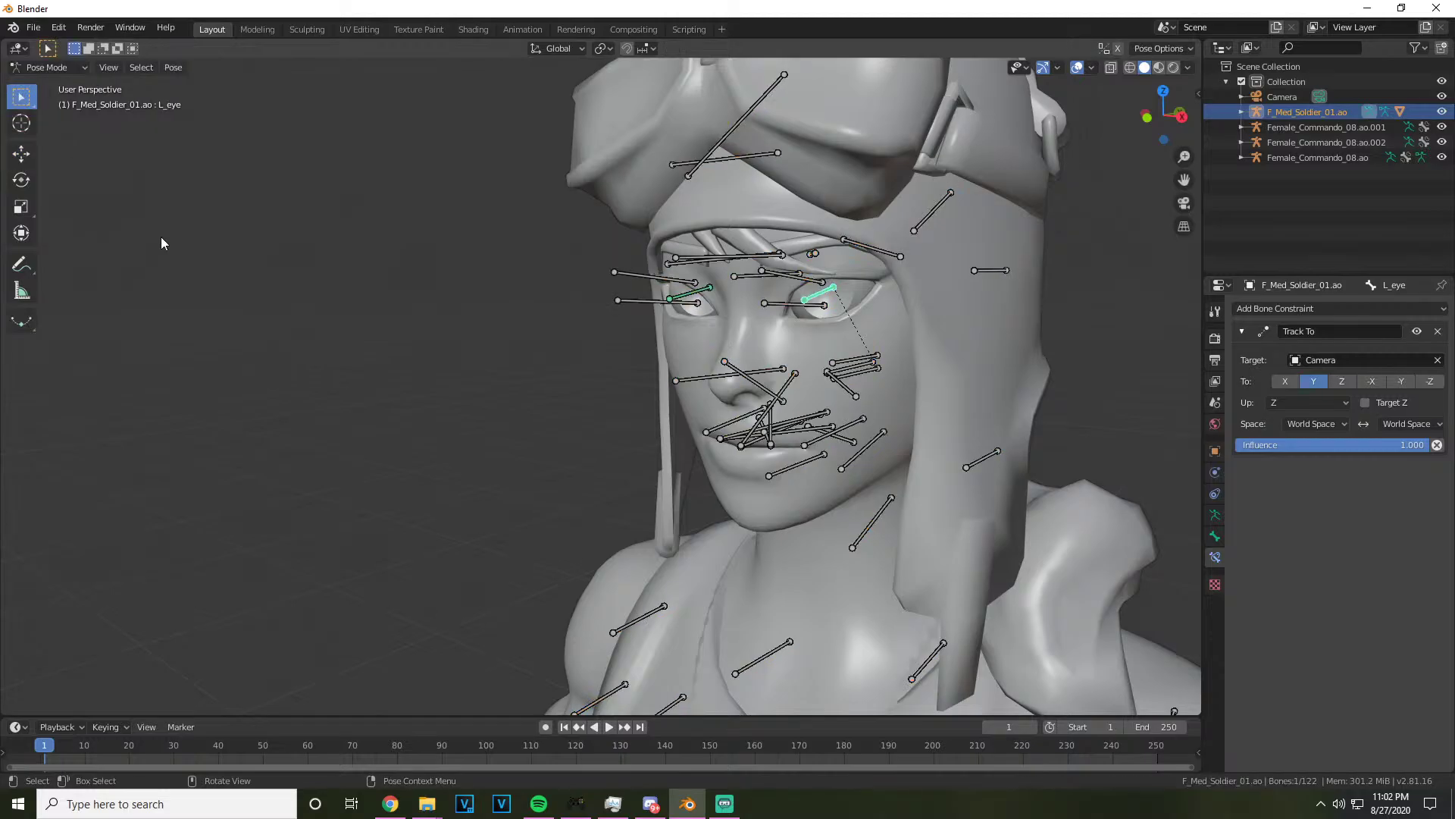
Activate the Rotate tool and rotate the pelvis bone so the upper body leans forward
mouse_move(1163, 113)
left_mouse_down()
mouse_move(1087, 110)
mouse_move(1152, 111)
left_mouse_up()
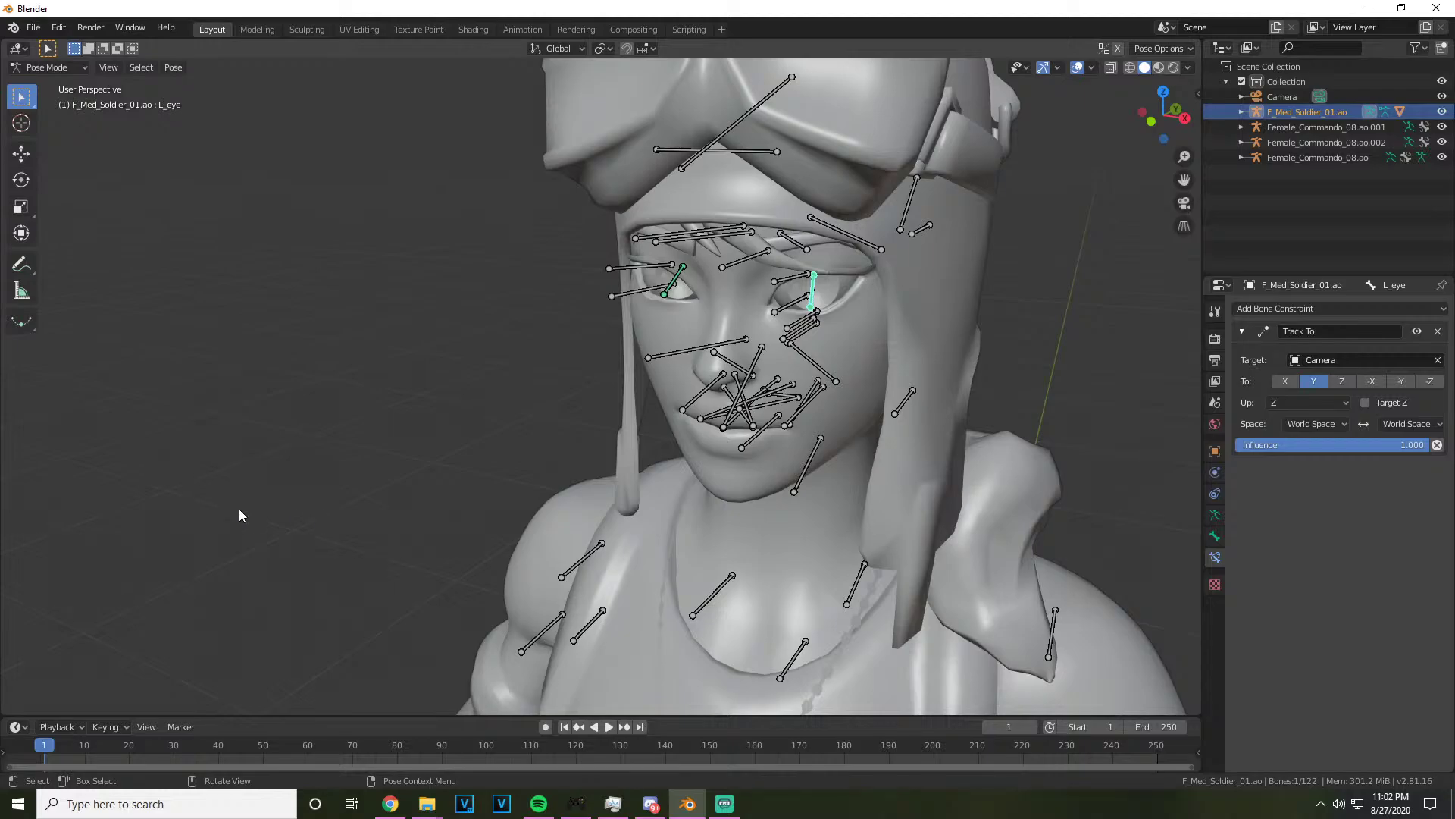
scroll(835, 348, "down", 5)
left_click_drag(1164, 113, 1133, 132)
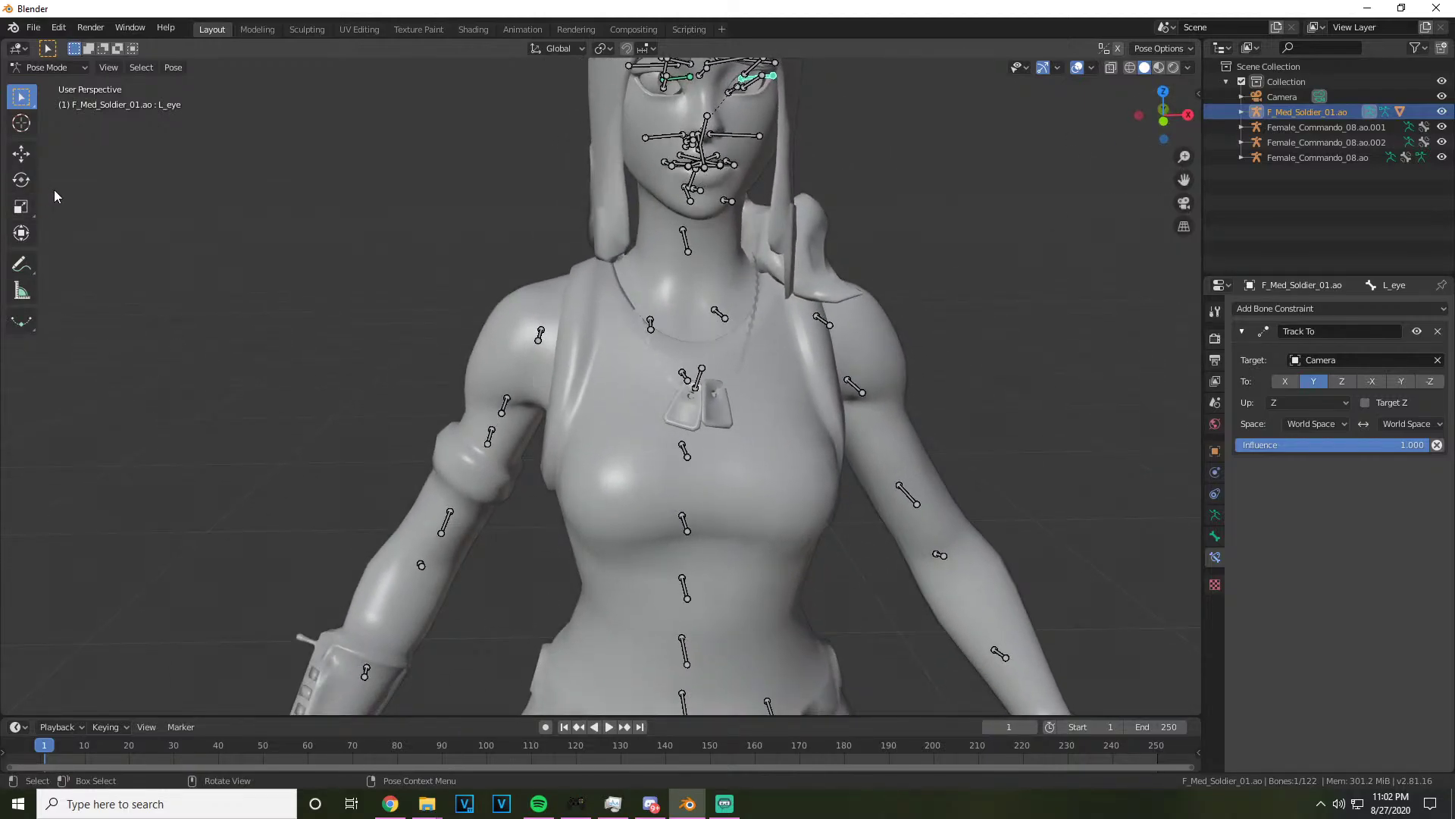
left_click(20, 180)
scroll(662, 662, "down", 3)
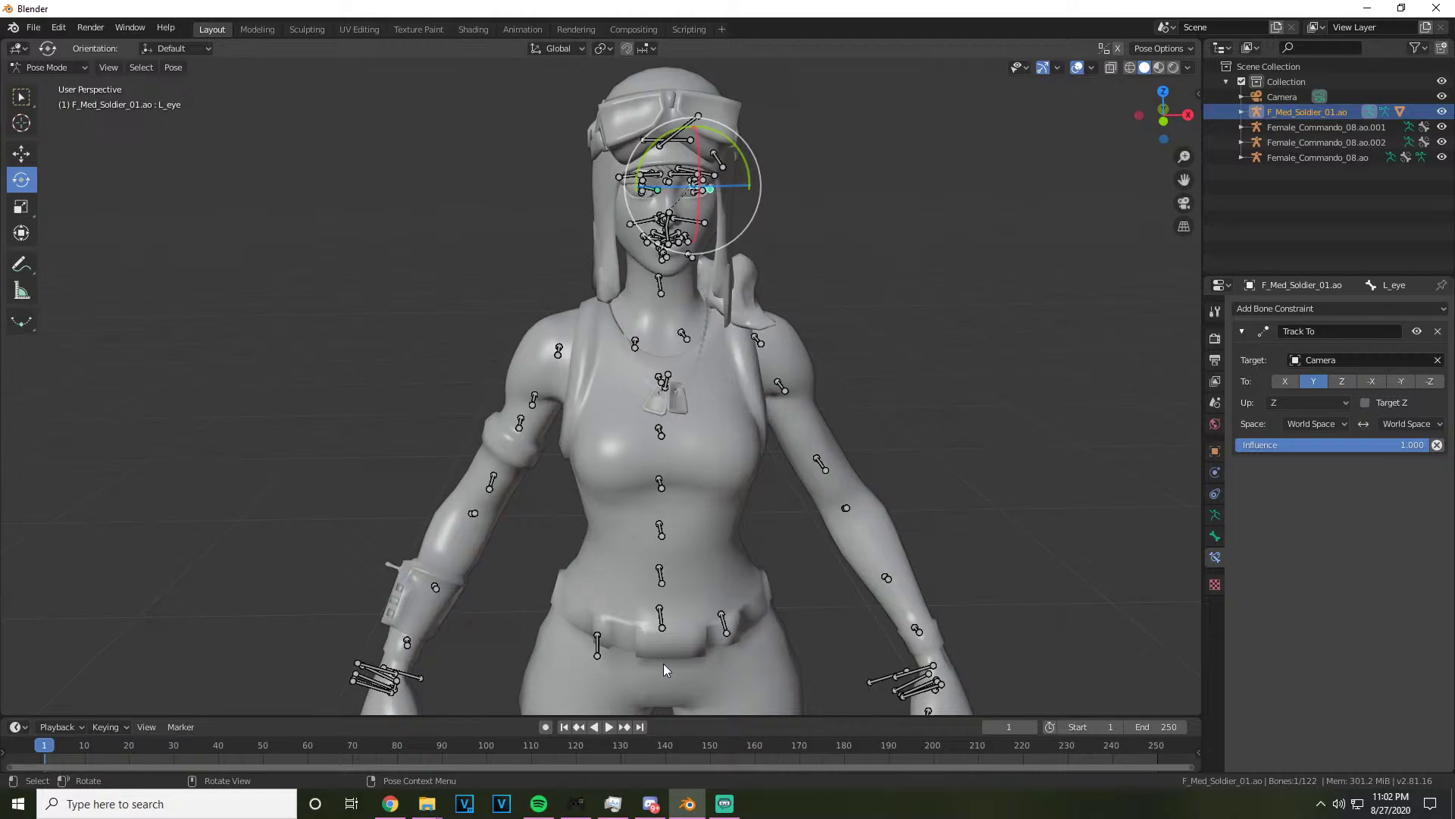
left_click(671, 626)
left_click_drag(672, 626, 691, 664)
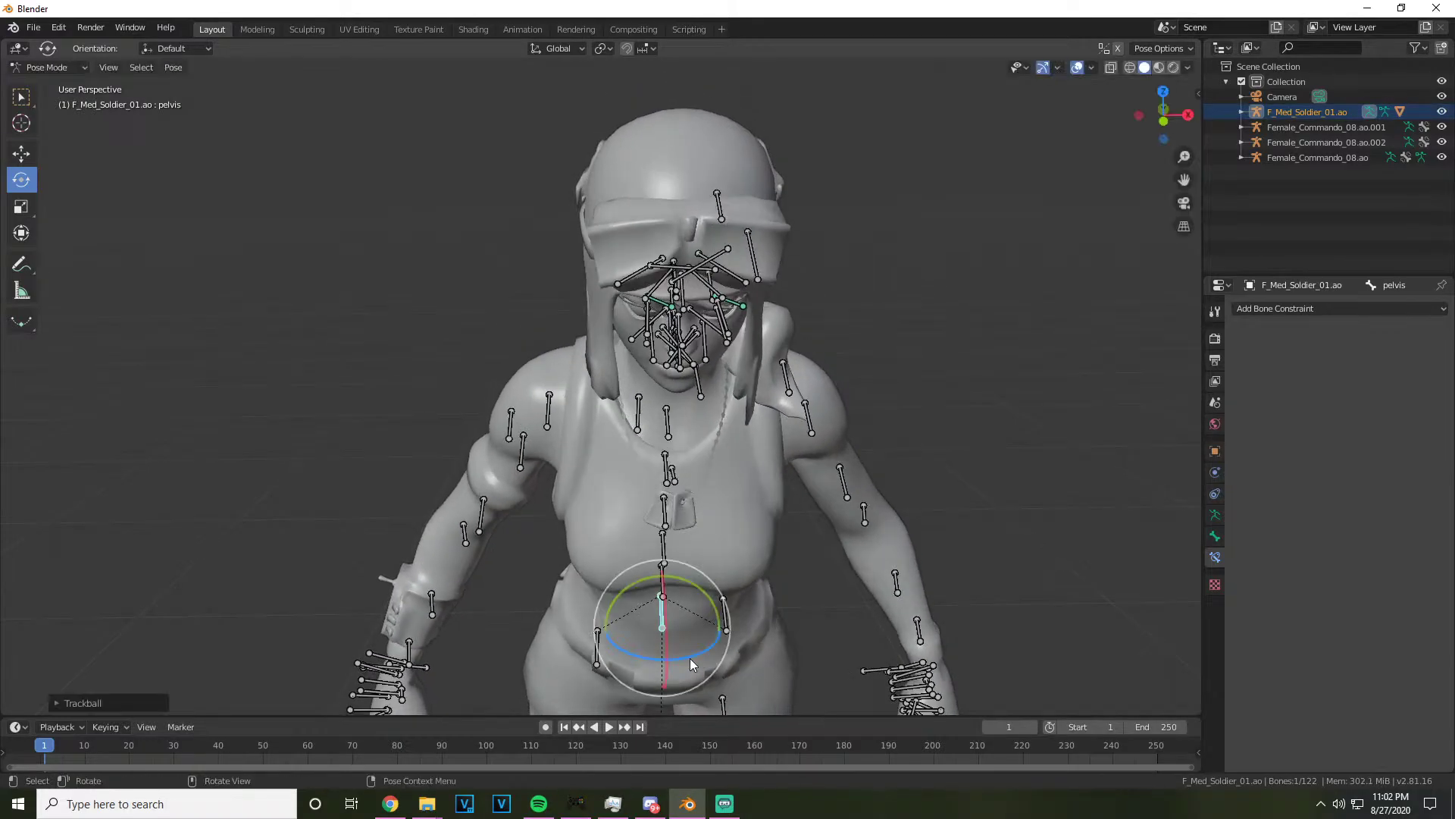
Rotate the spine_01 and spine_02 bones to turn the lower torso toward one side
key("alt+a")
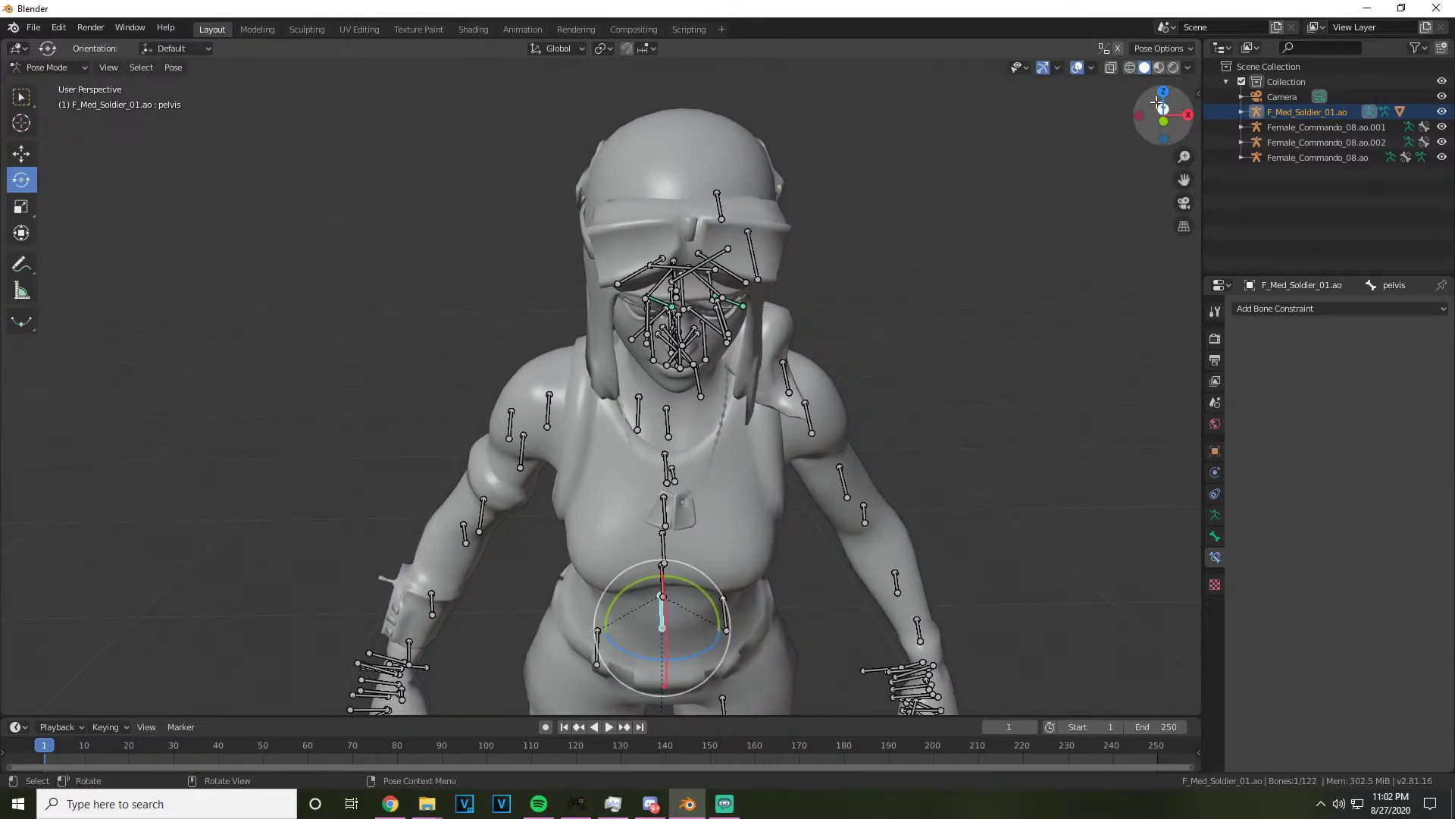
left_click_drag(1163, 114, 1042, 342)
left_click(669, 595)
left_click_drag(675, 592, 751, 540)
left_click(753, 539)
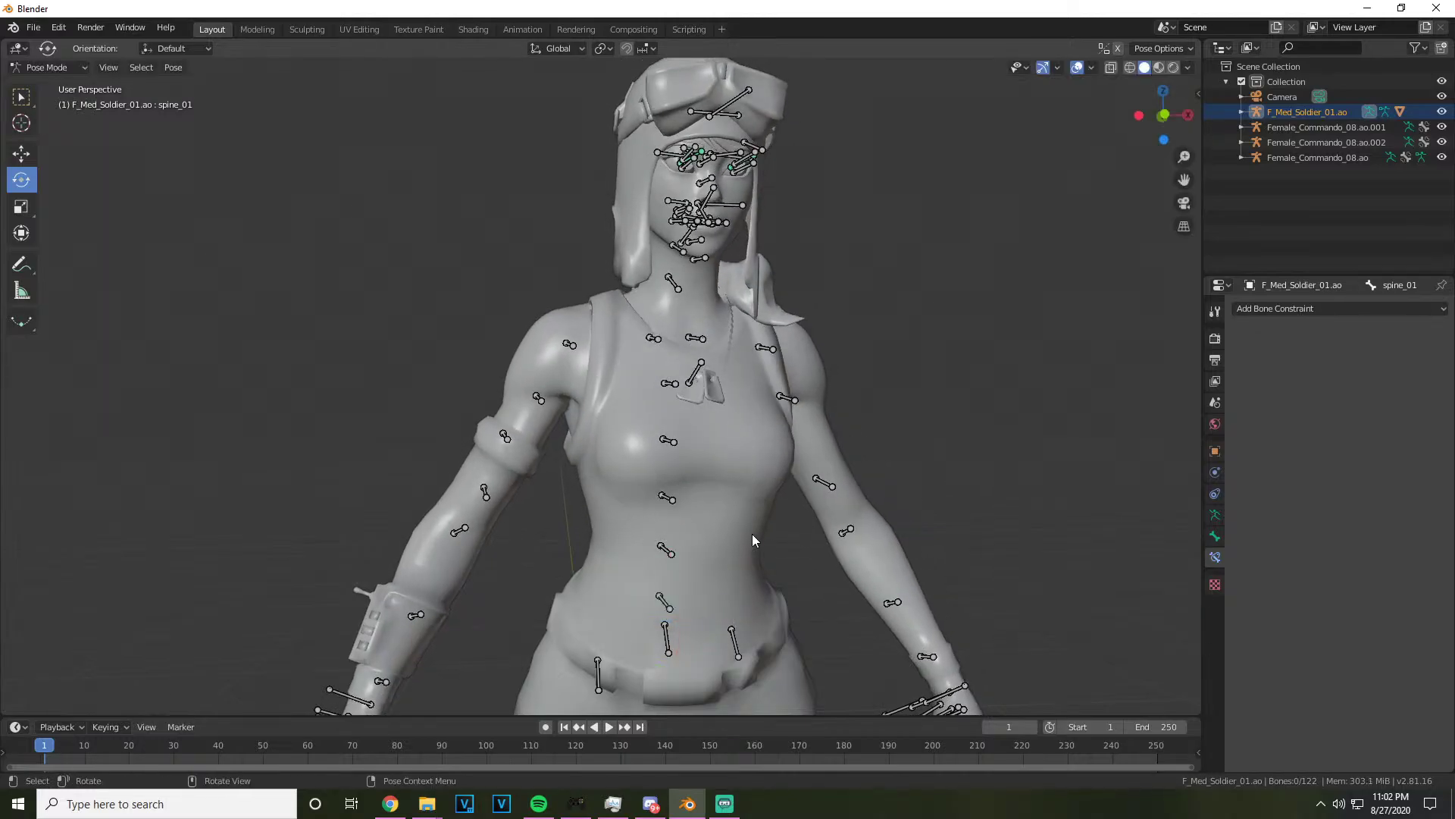
left_click(676, 552)
left_click_drag(694, 580, 710, 575)
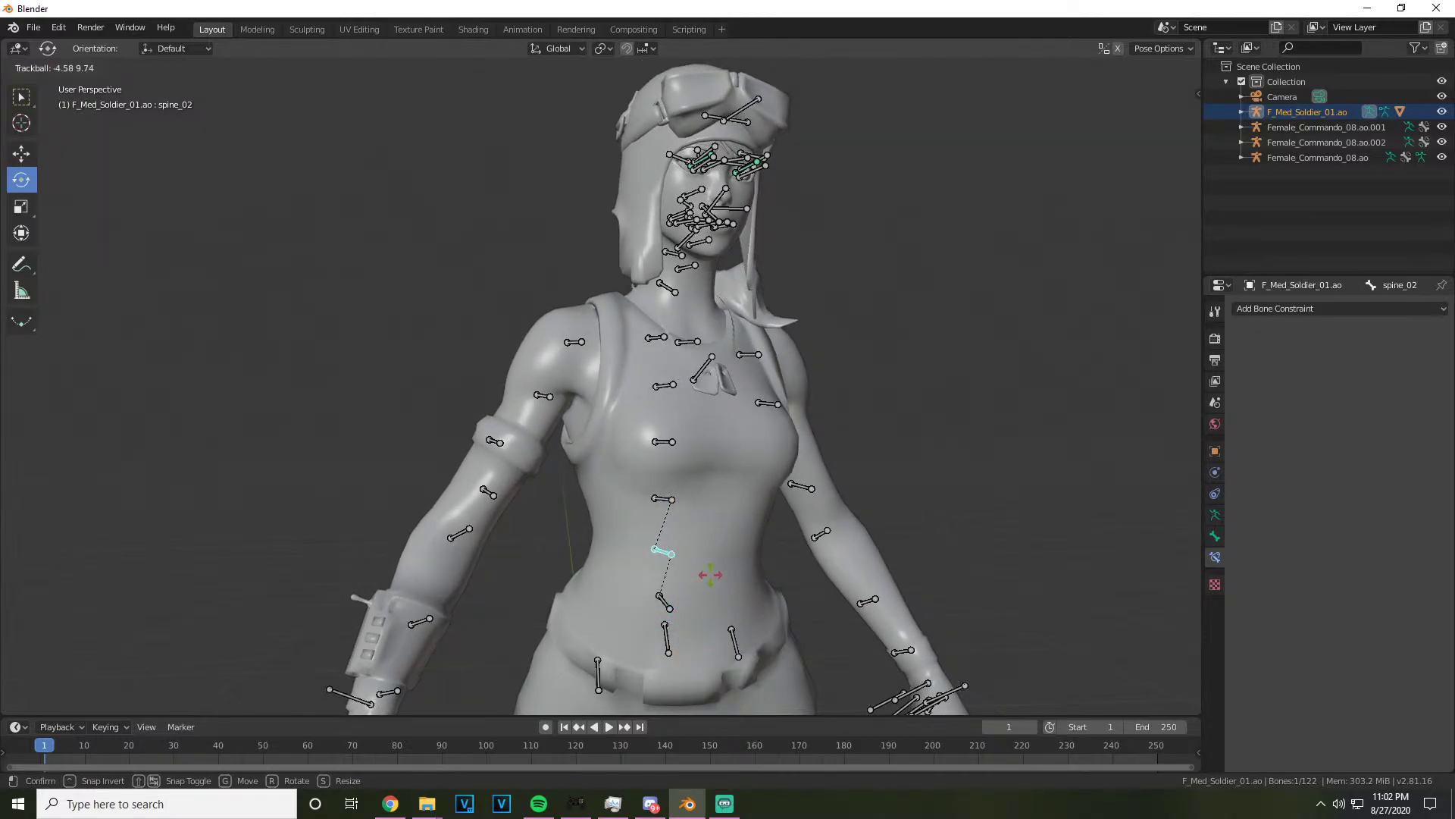
left_click(710, 574)
Rotate the upper spine bones up through spine_05 to continue the twist into the chest
left_click(662, 503)
left_click_drag(685, 516, 720, 497)
left_click(713, 460)
left_click(713, 459)
left_click(727, 413)
left_click(699, 406)
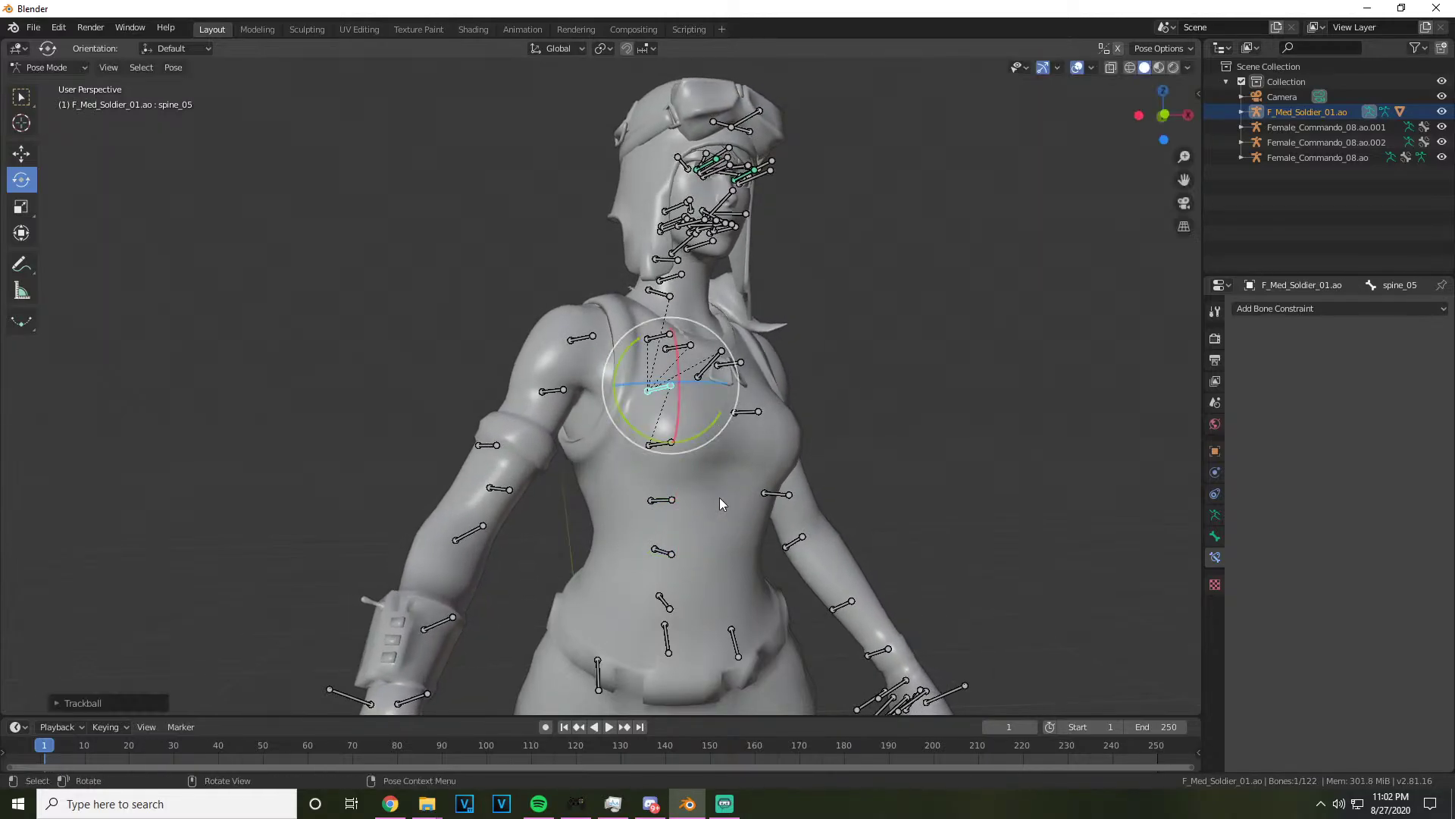
Rotate the neck_01 bone to readjust the direction of the head
left_click(824, 491)
left_click(674, 298)
left_click_drag(693, 308, 700, 341)
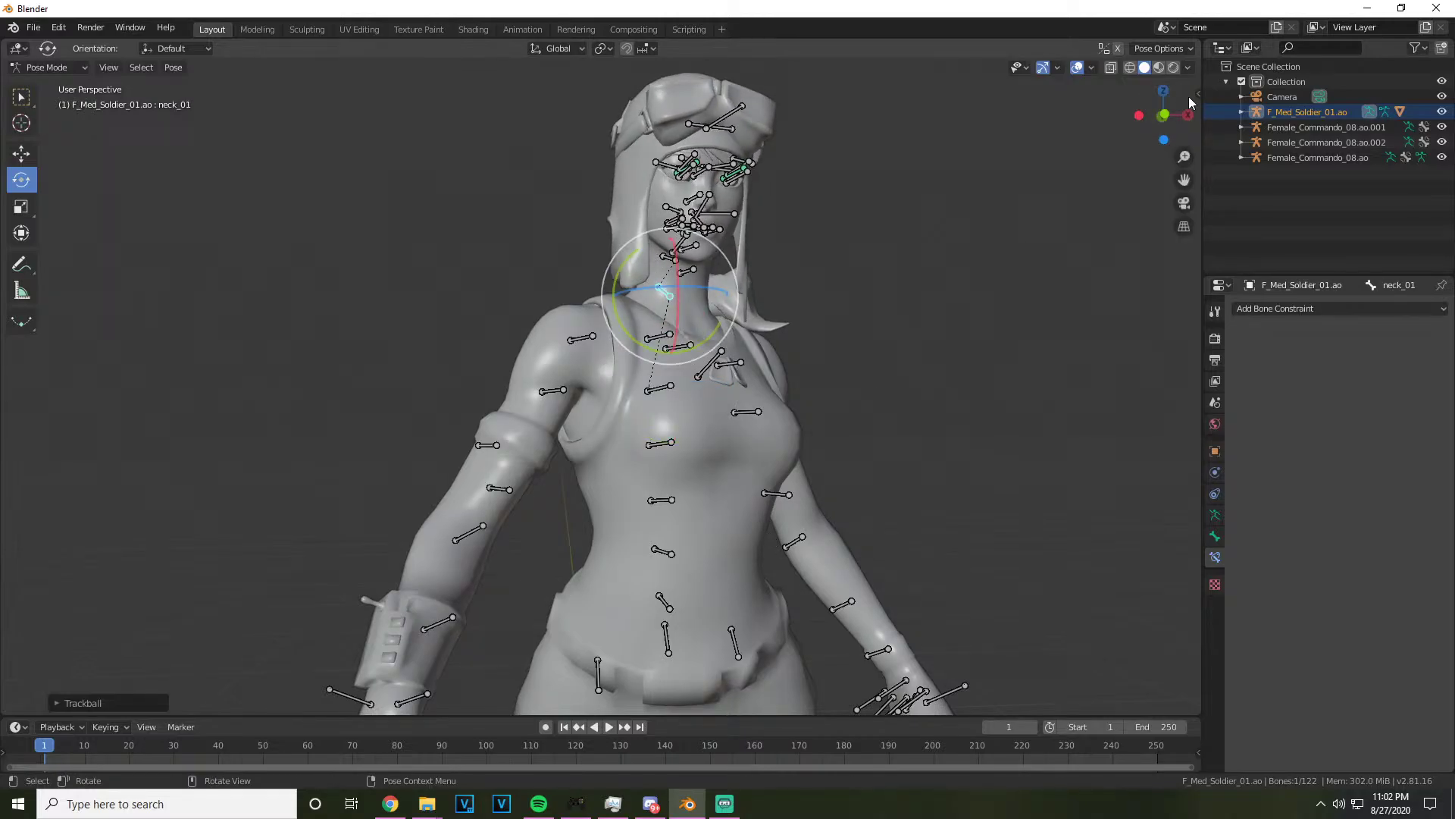
Rotate the clavicle_l bone to raise the character's left shoulder and arm
left_click_drag(1190, 103, 1122, 110)
left_click(753, 358)
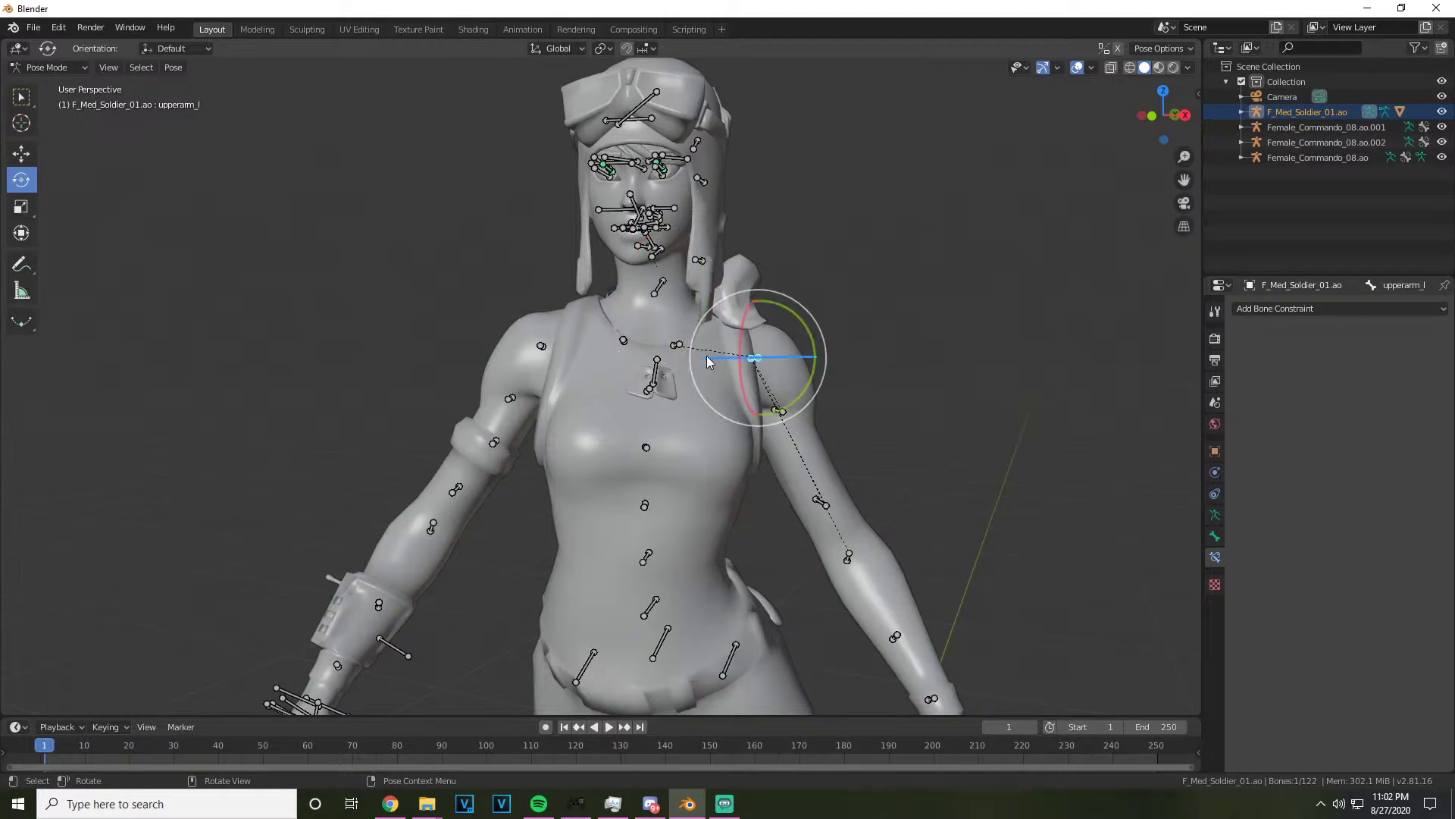
left_click_drag(711, 356, 692, 385)
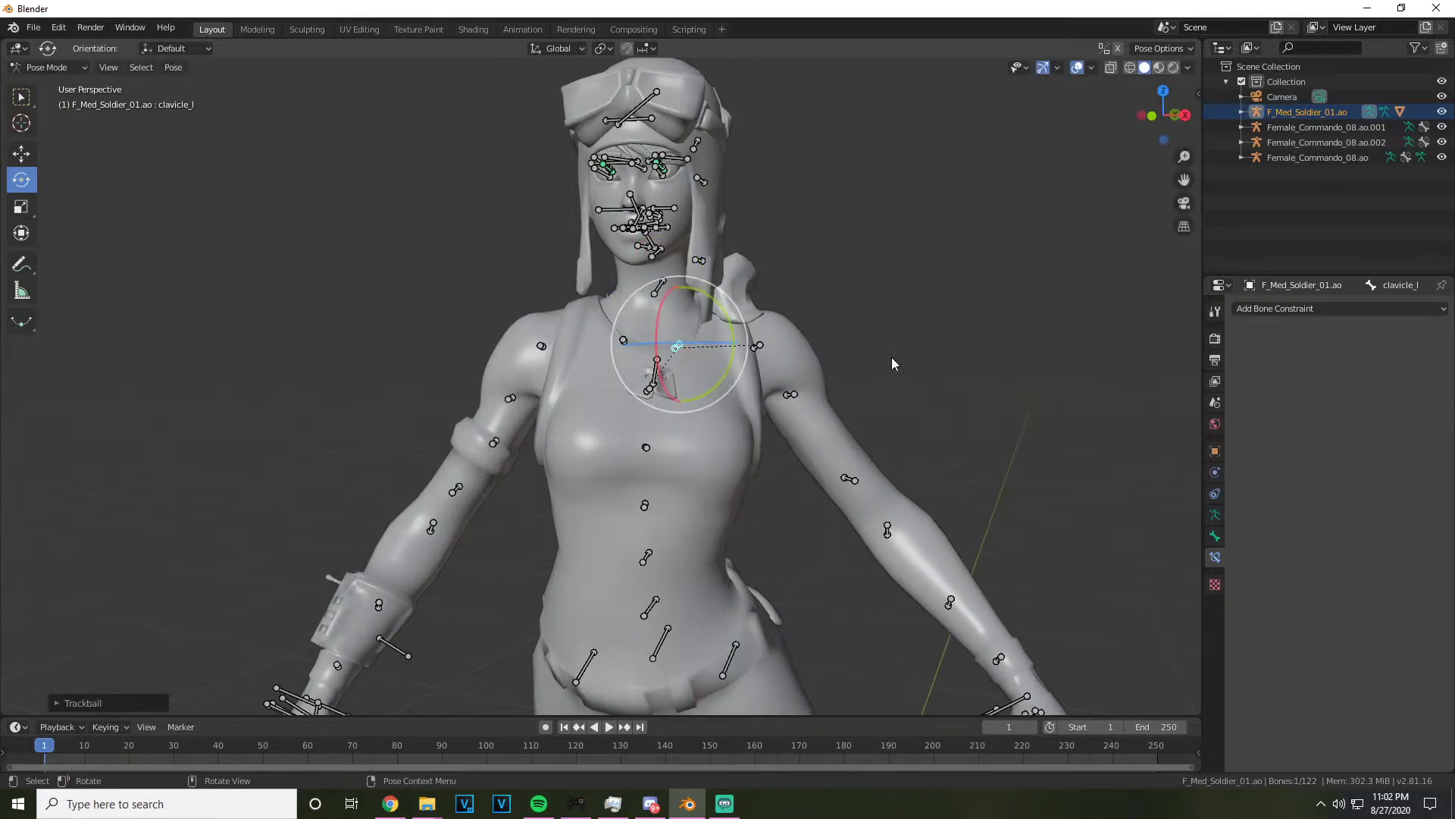
Rotate the upperarm_l bone to lower the left arm back toward the body
left_click(775, 382)
key("r")
key("r")
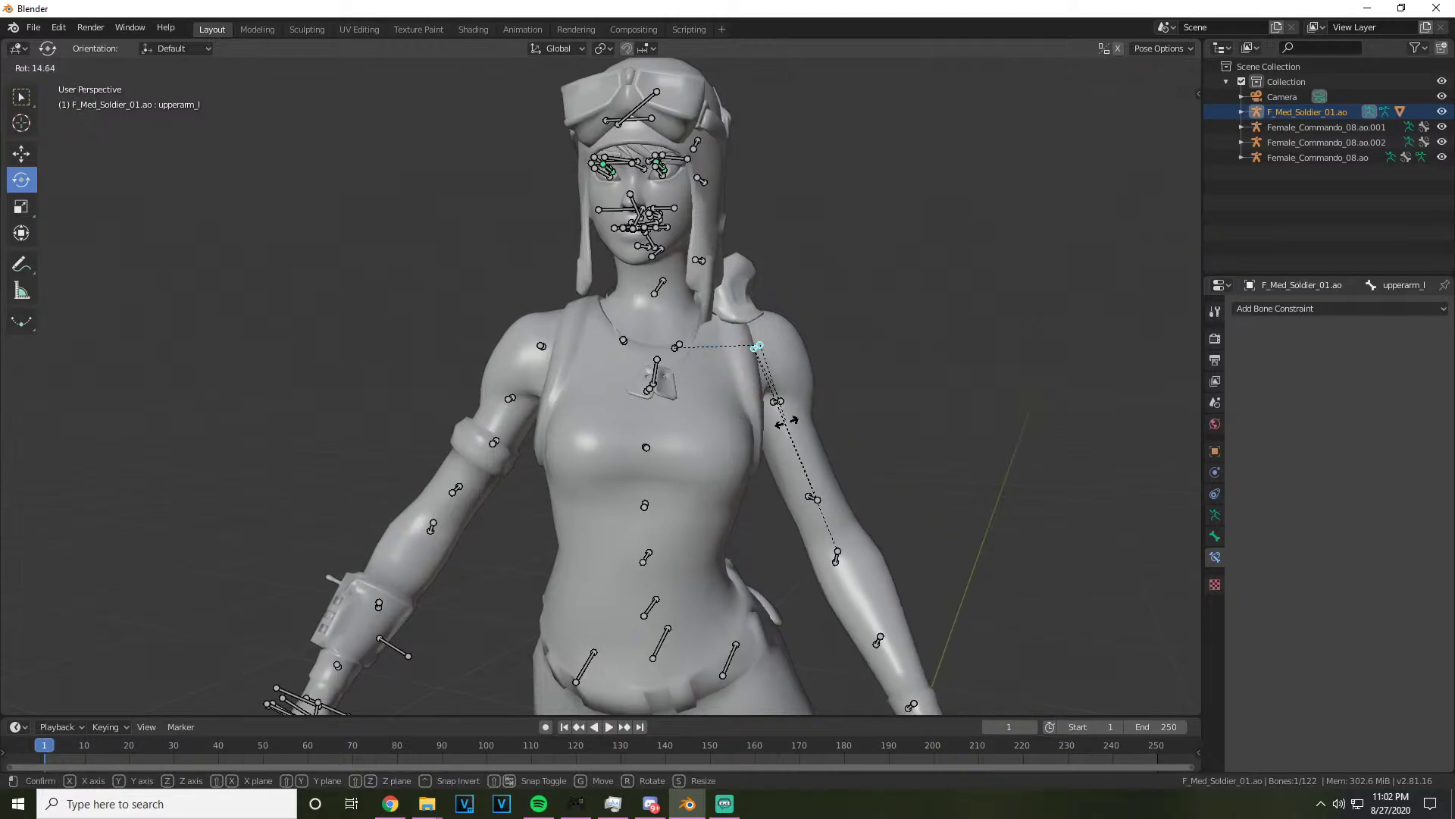
left_click(842, 493)
Rotate the lowerarm_l bone to bend the left forearm up in front of the chest
left_click(849, 565)
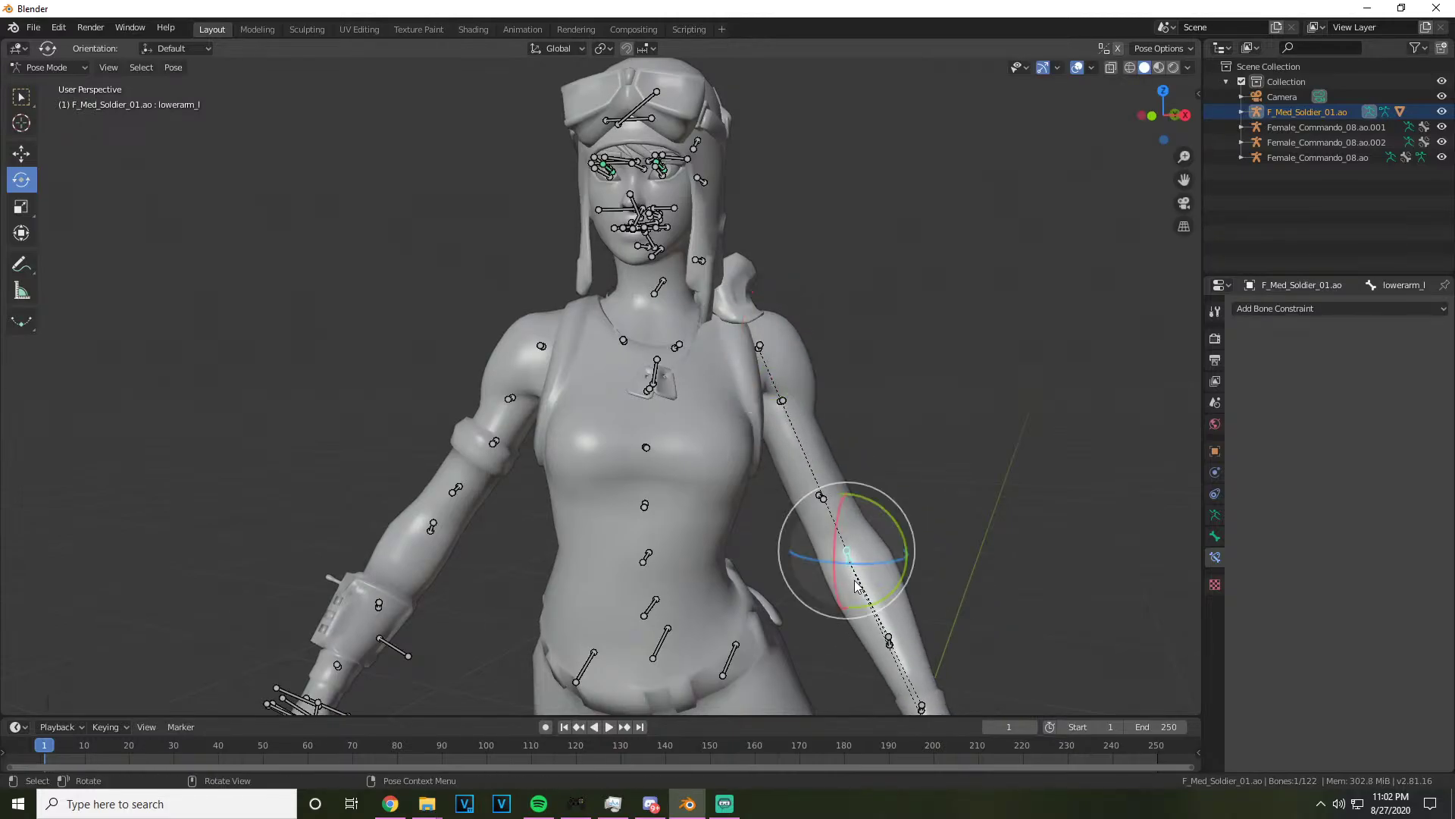
key("r")
left_click(866, 586)
key("r")
key("r")
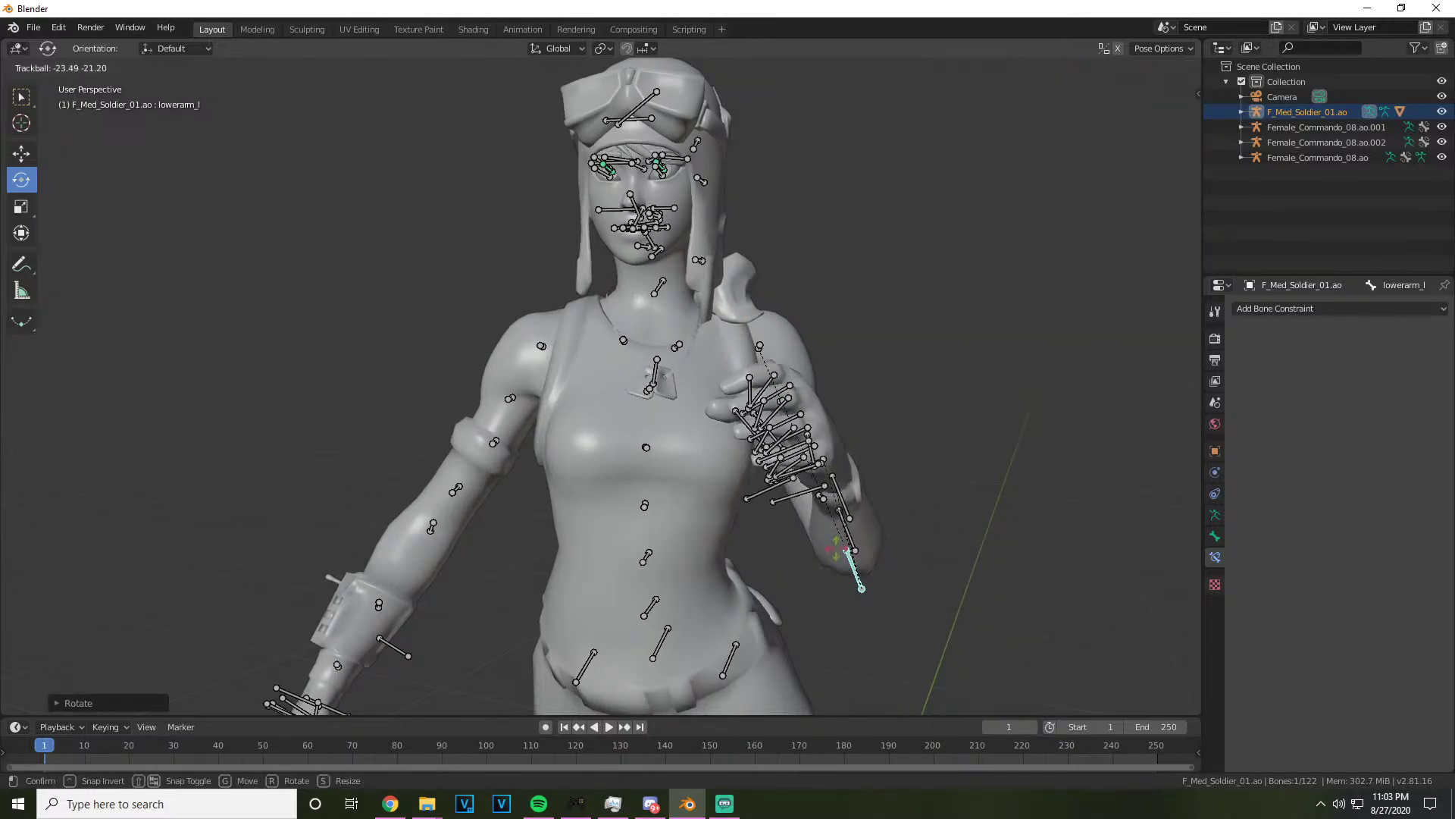
left_click(848, 576)
Rotate the hand_l bone to bend the left hand upward at the wrist
left_click_drag(1163, 115, 764, 406)
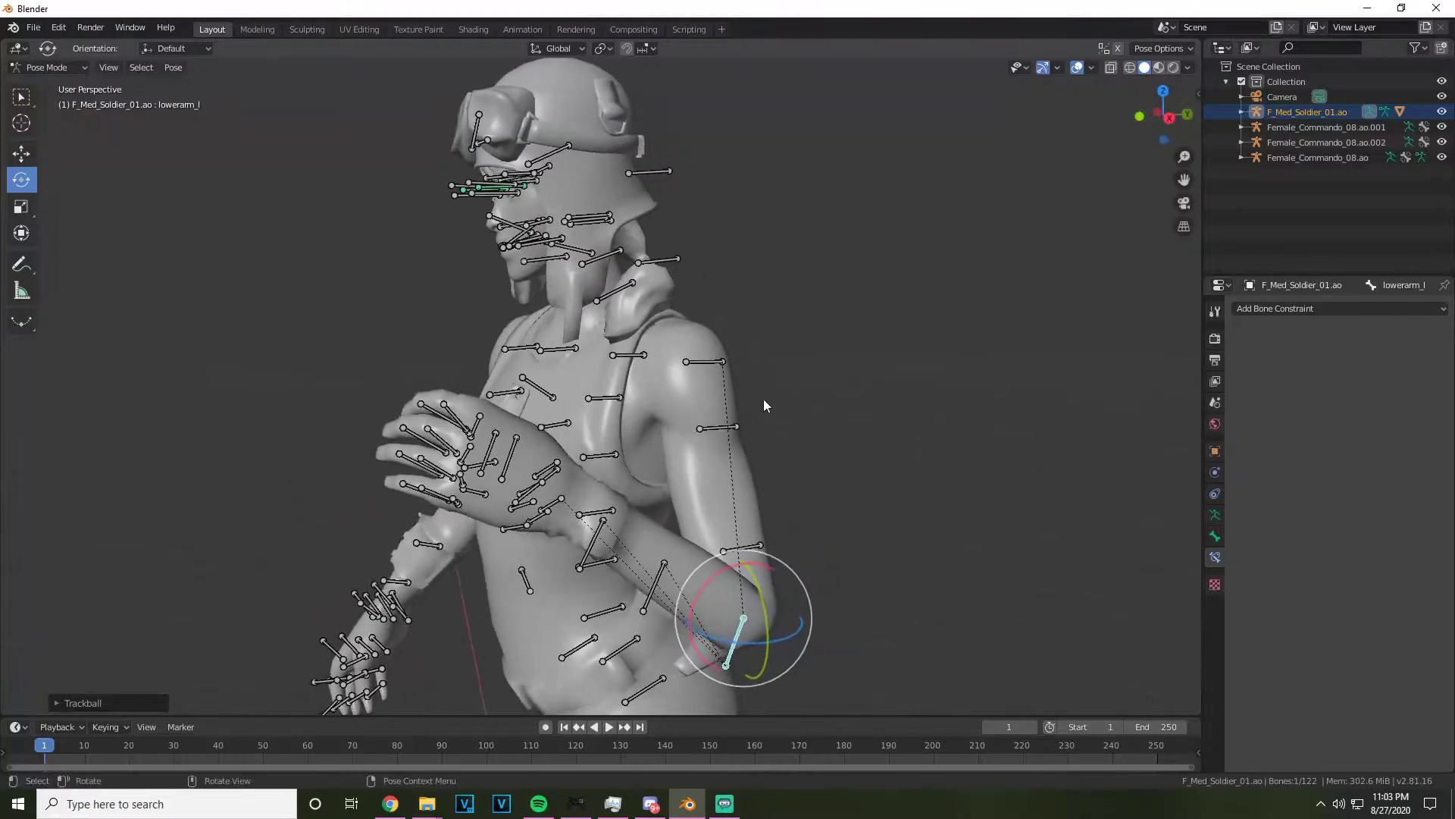
left_click(561, 502)
key("r")
key("r")
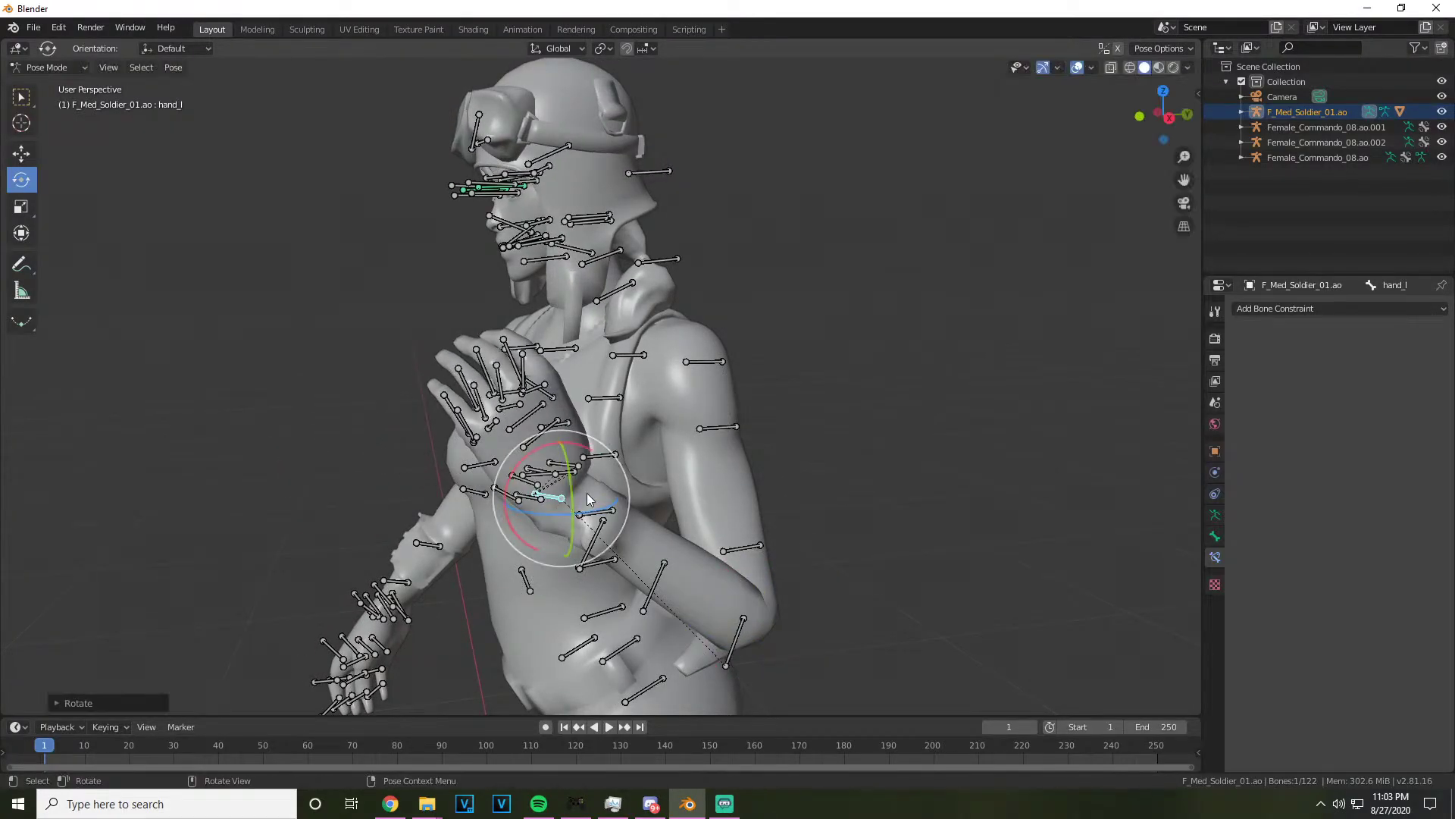
key("Return")
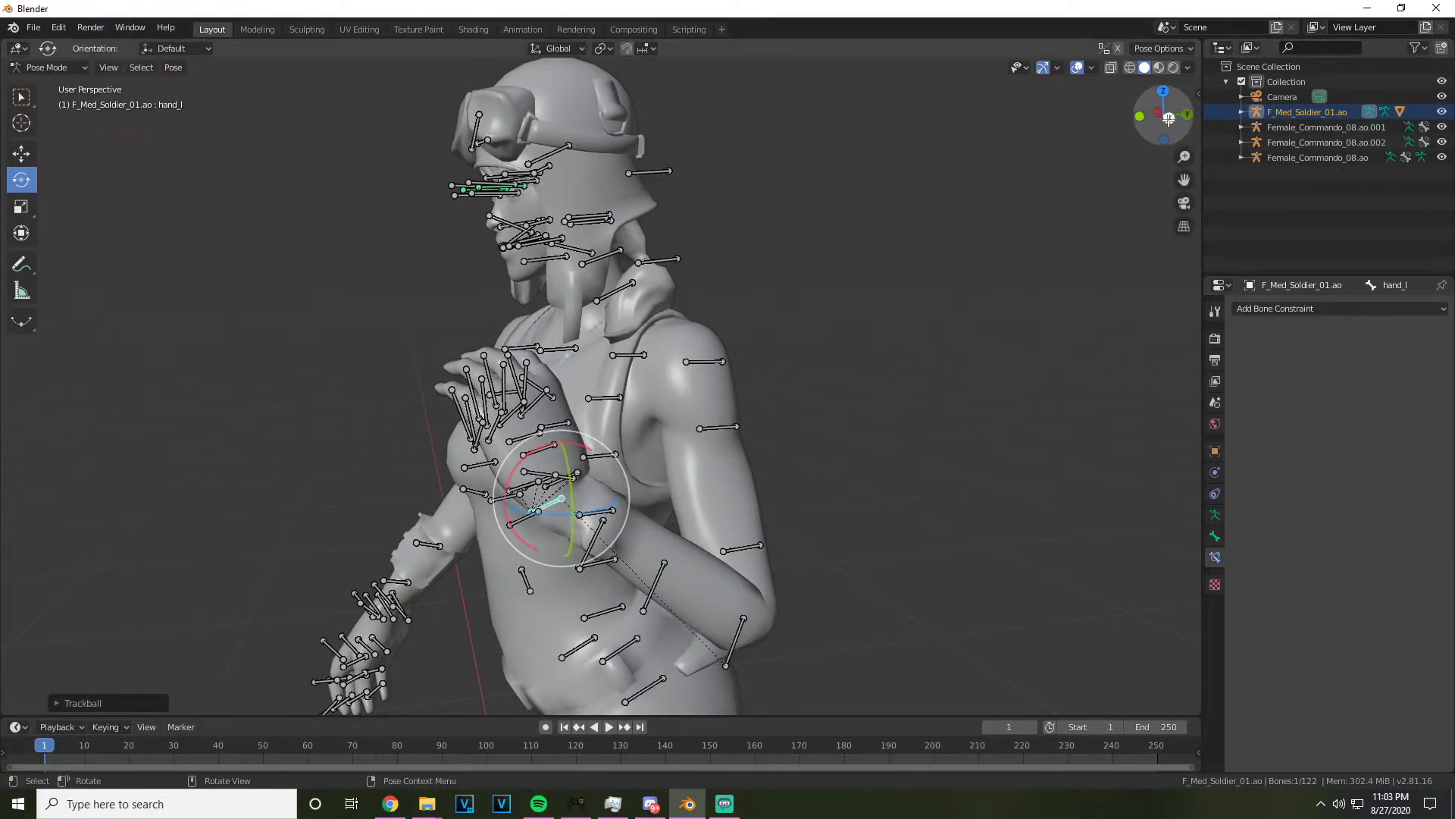
Refine the hand_l rotation from a front view, tilting the left hand outward from the chest
left_click_drag(1163, 115, 1030, 273)
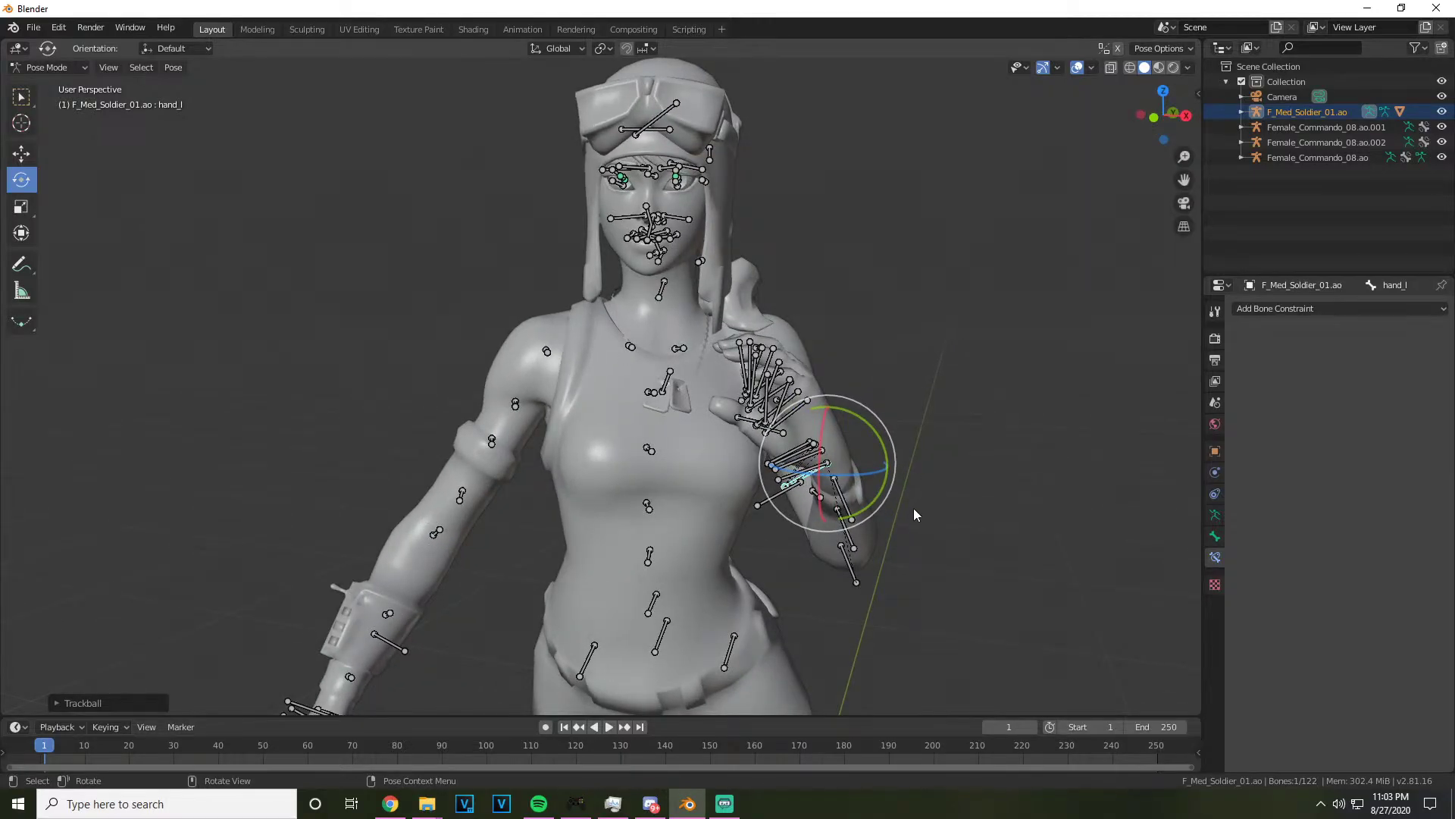
key("r")
key("r")
left_click(889, 537)
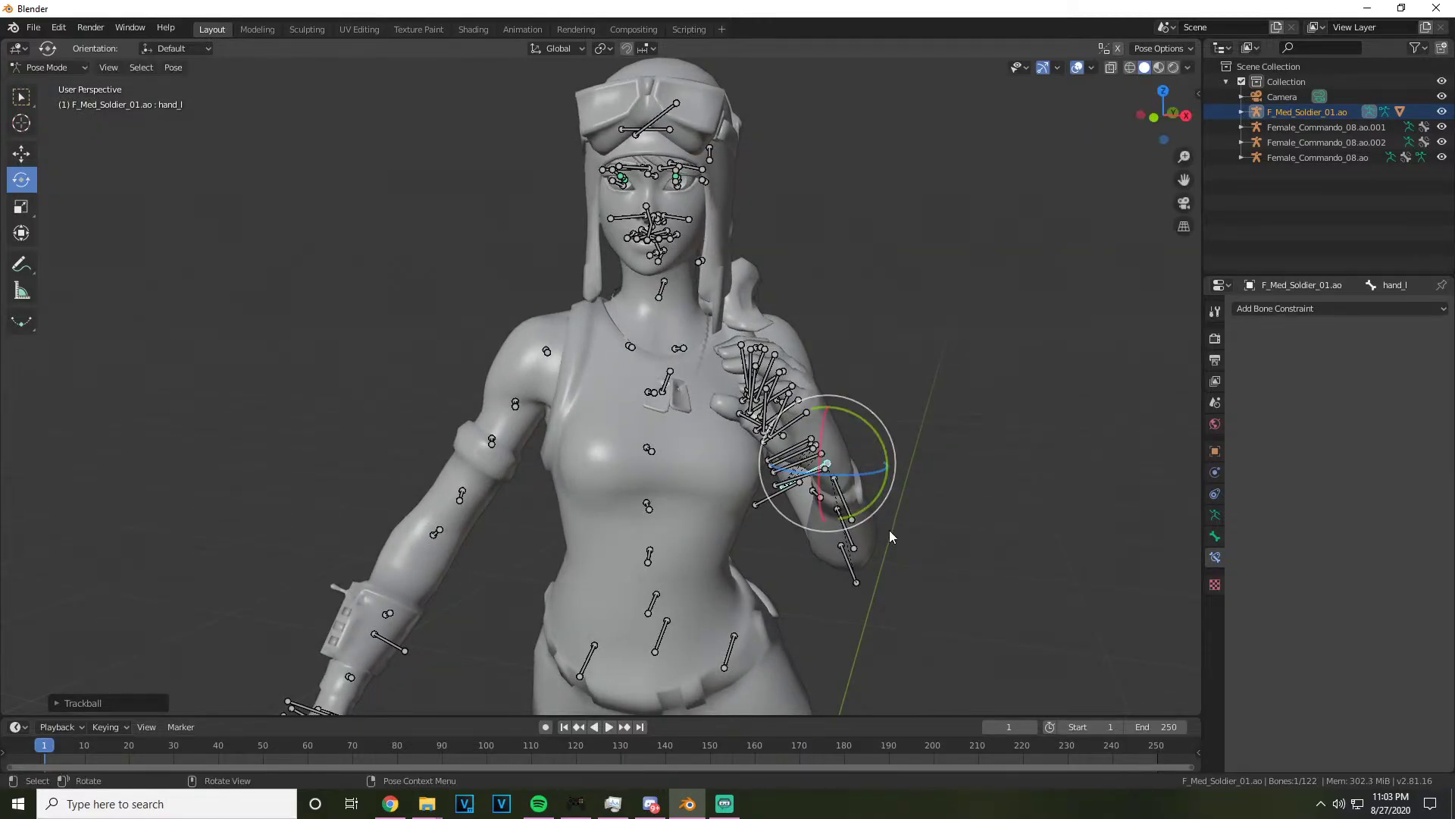
key("r")
left_click(877, 528)
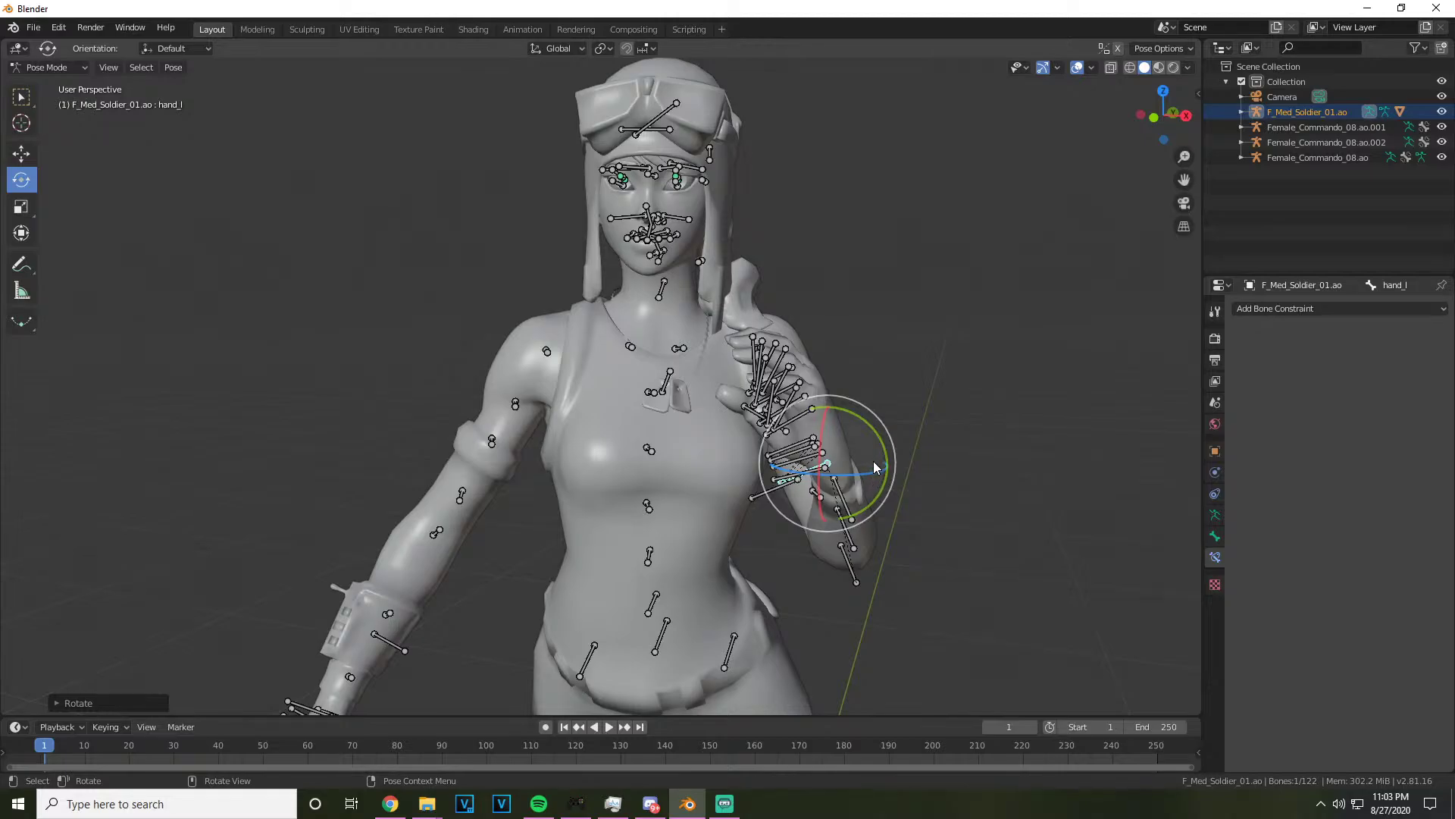
key("r")
key("r")
left_click(883, 515)
key("r")
key("r")
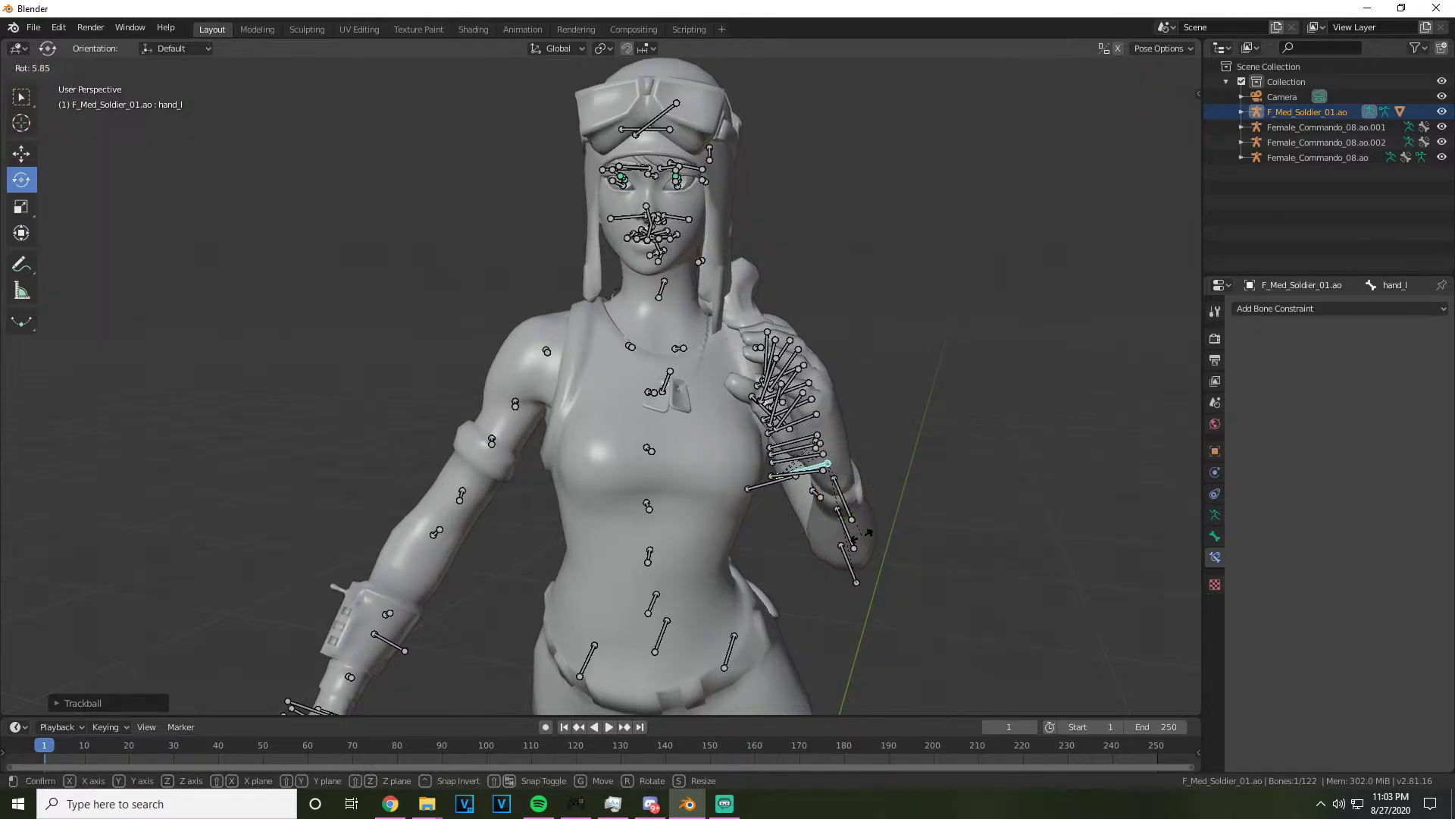
left_click(881, 520)
key("r")
left_click(877, 523)
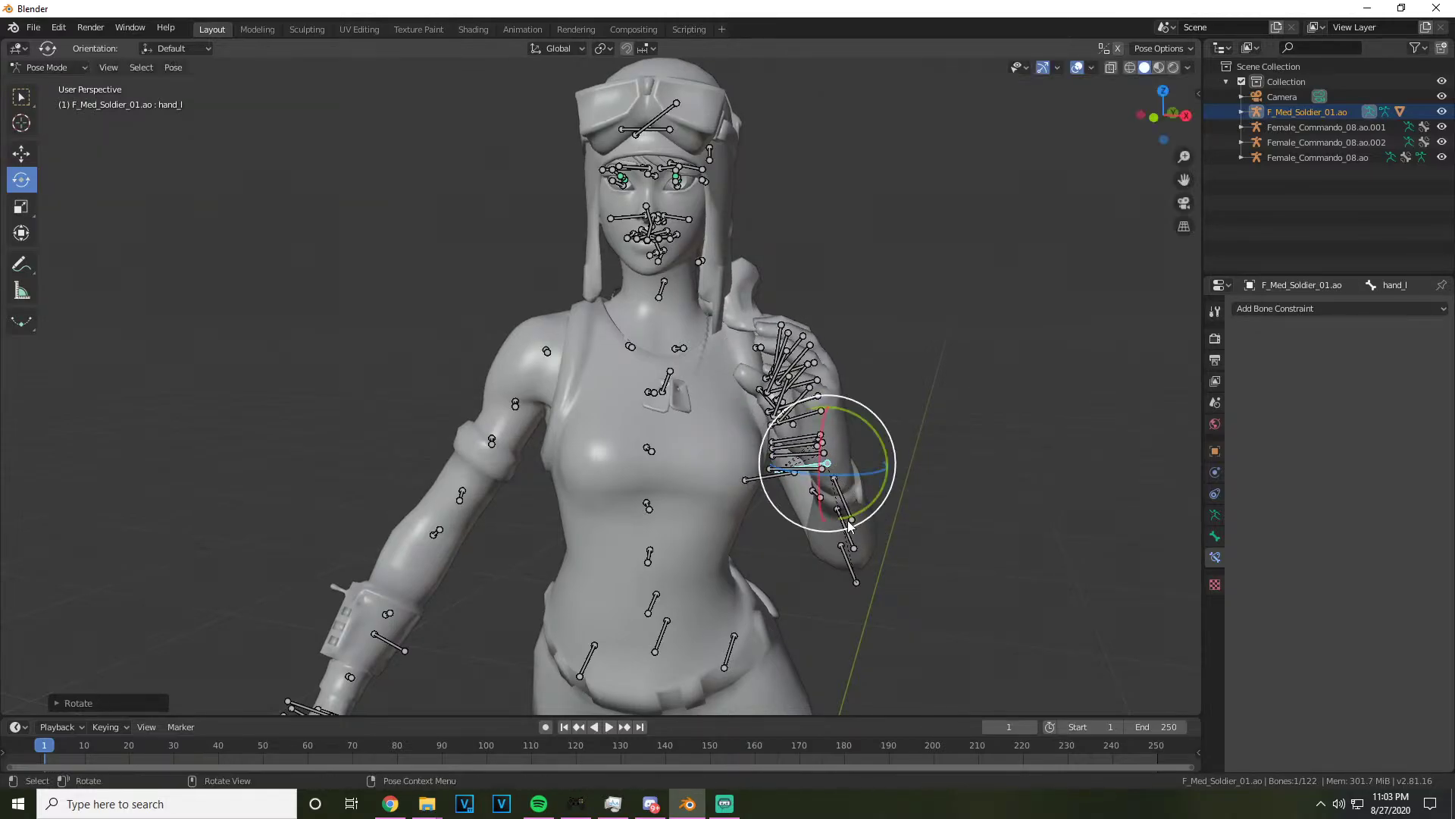
key("r")
left_click(811, 373)
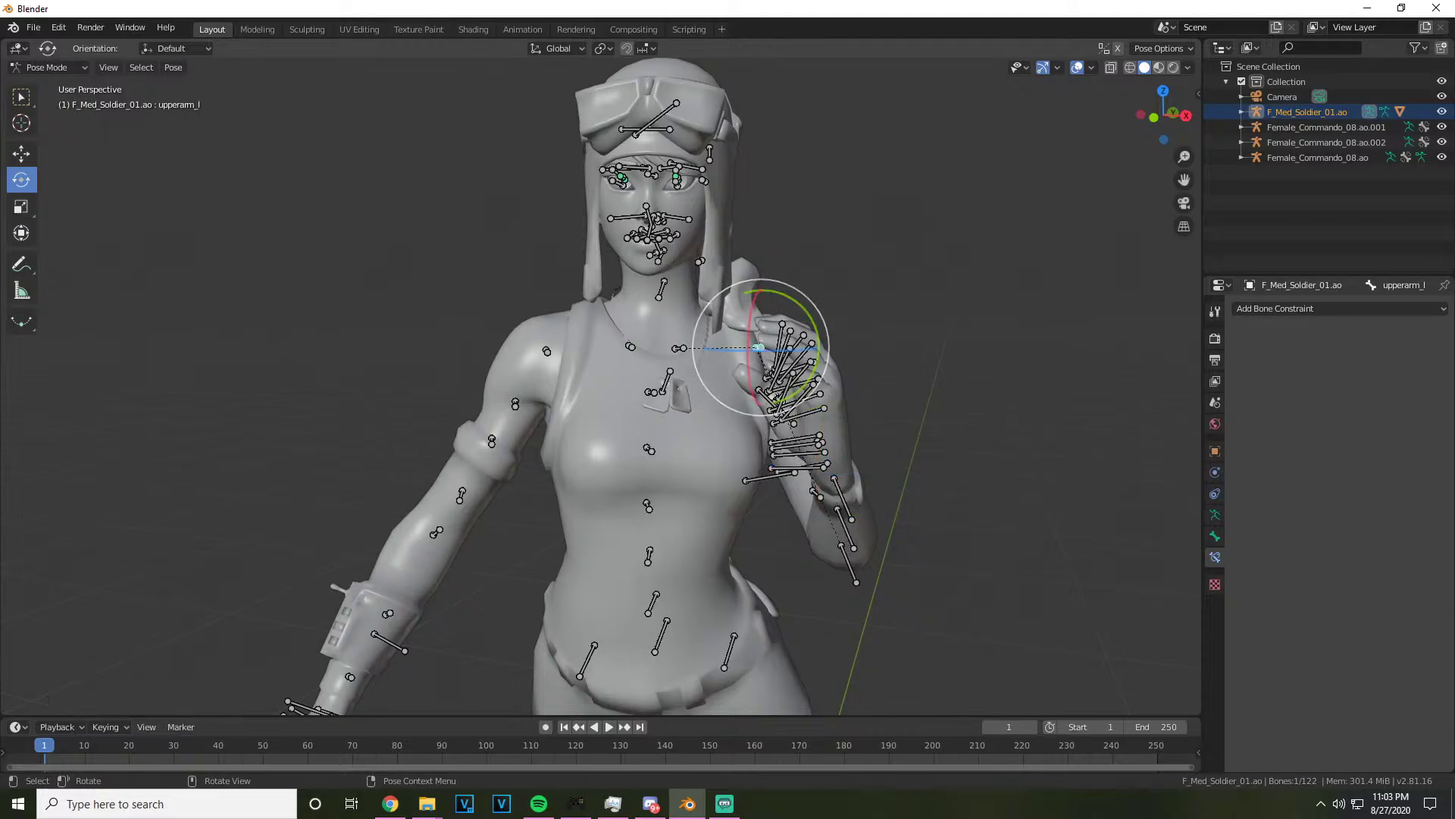
Rotate the upperarm_l bone to swing the bent left arm outward from the torso
left_click(759, 350)
key("r")
key("r")
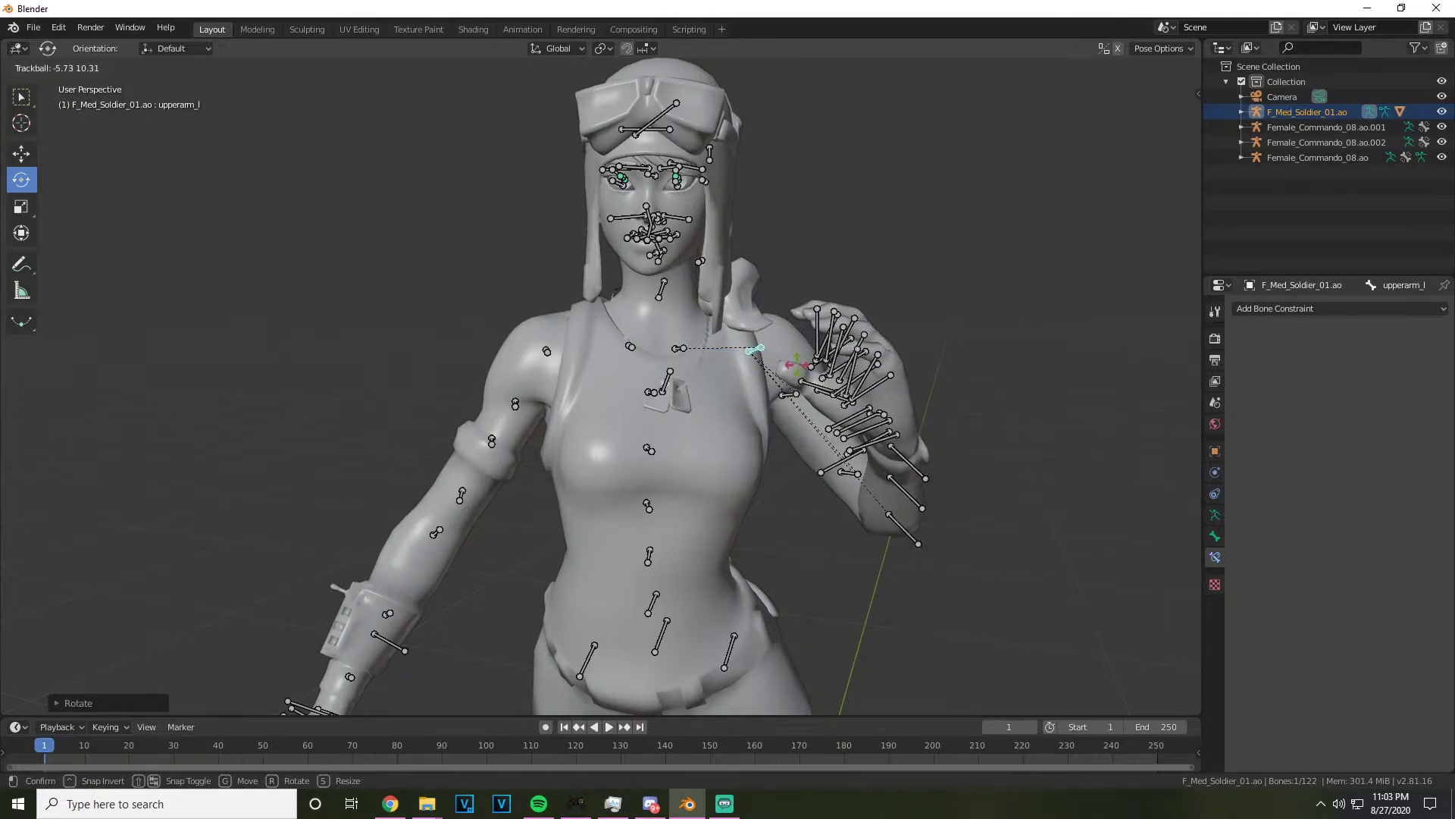
left_click(794, 365)
Rotate the dyn_hair_05 bone to adjust the hair strand beside the neck
left_click(700, 264)
key("r")
key("r")
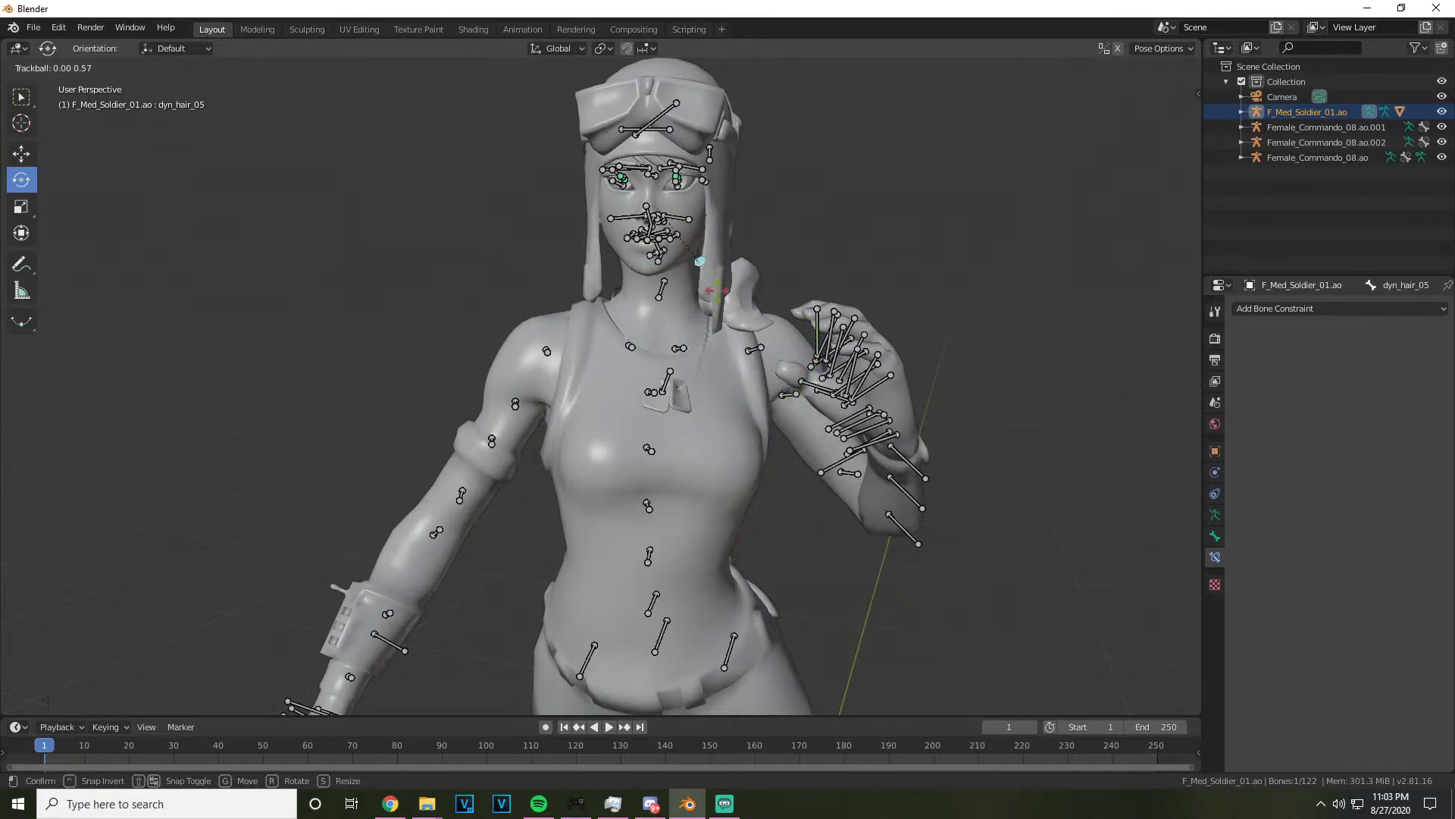
left_click(826, 322)
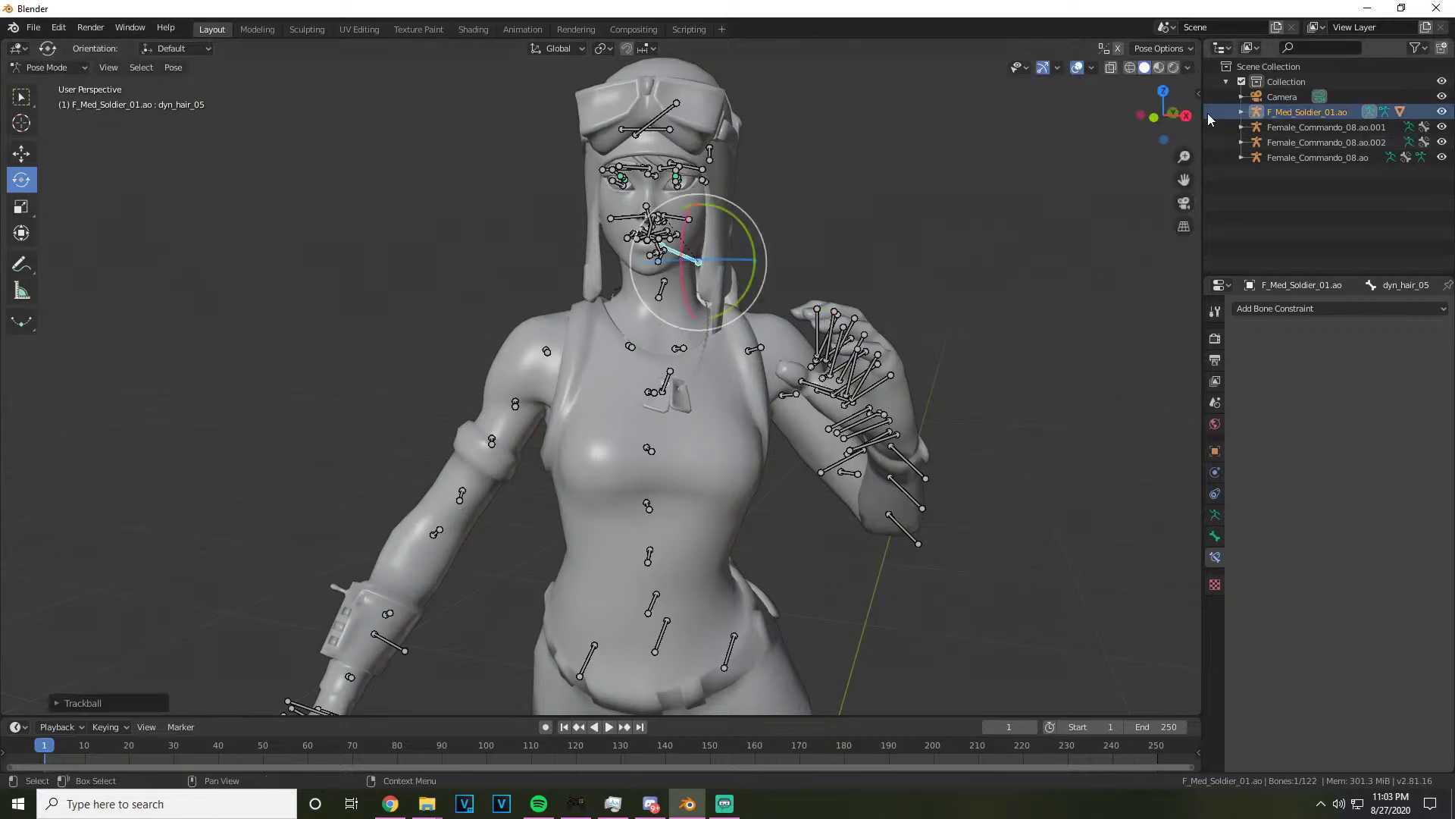
left_click_drag(1160, 114, 1186, 117)
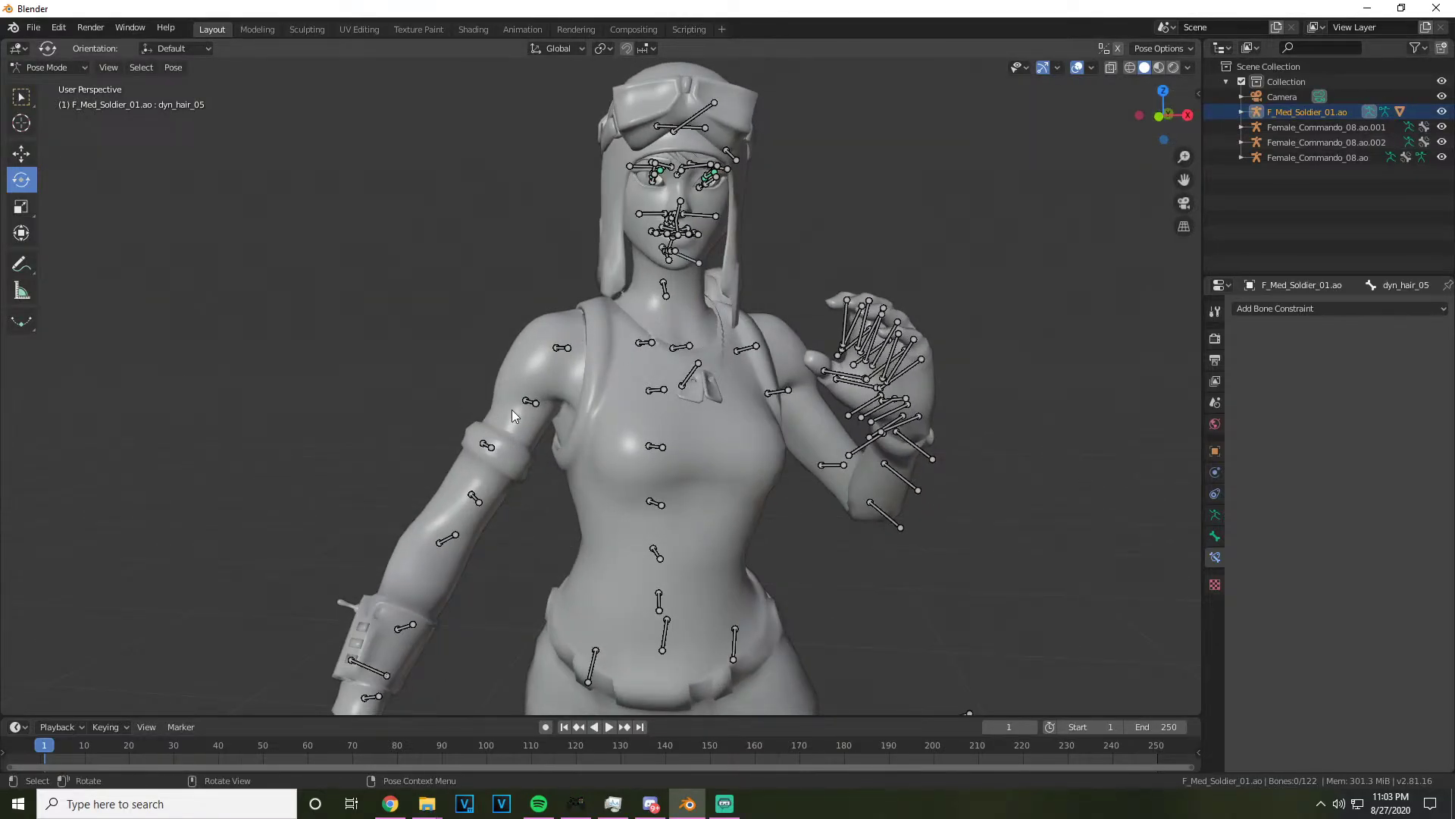
Rotate the clavicle_r bone to adjust the character's right shoulder and bring the arm inward
left_click(652, 345)
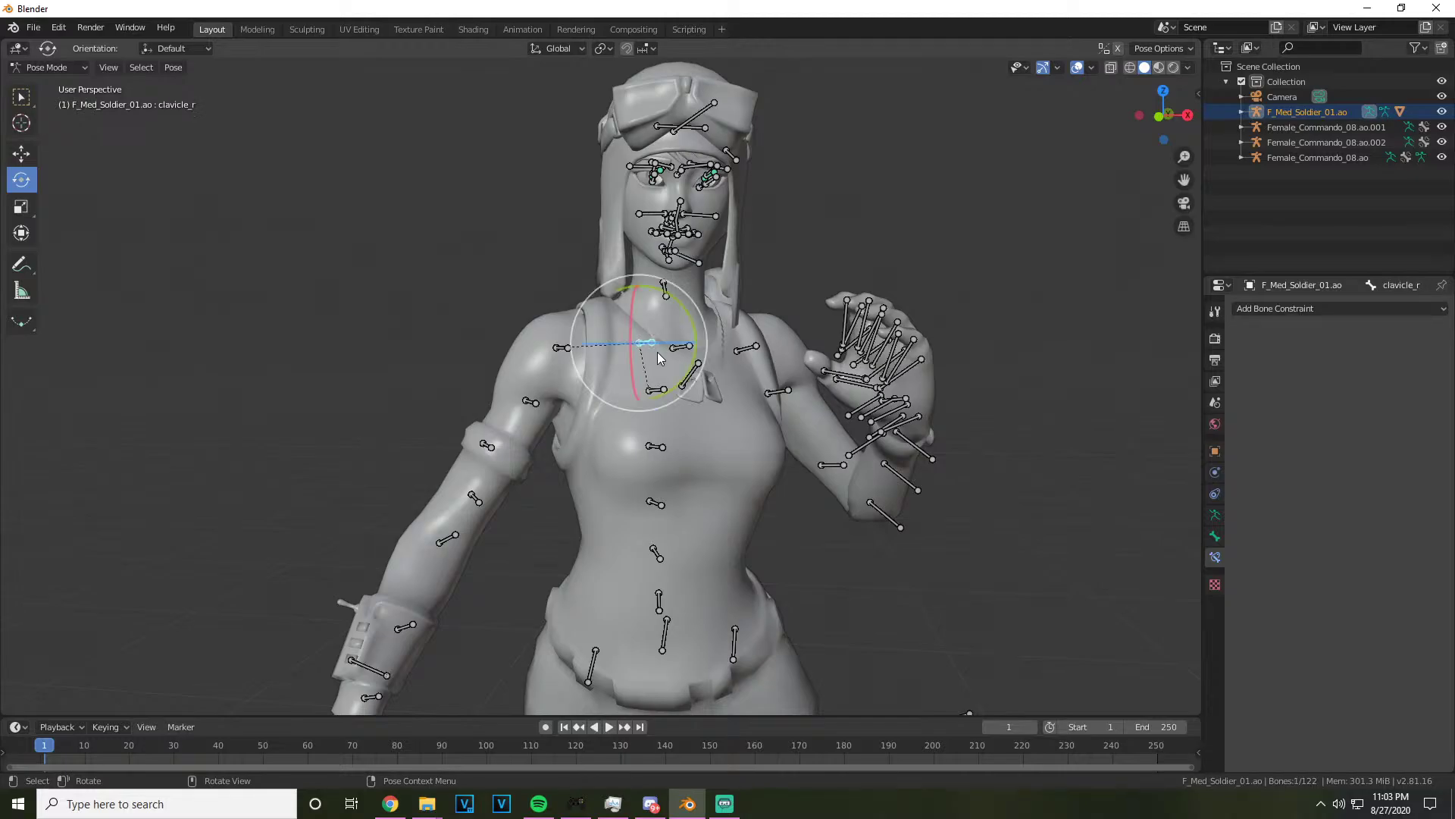
key("r")
key("r")
left_click(627, 364)
left_click_drag(661, 379, 664, 377)
left_click(896, 487)
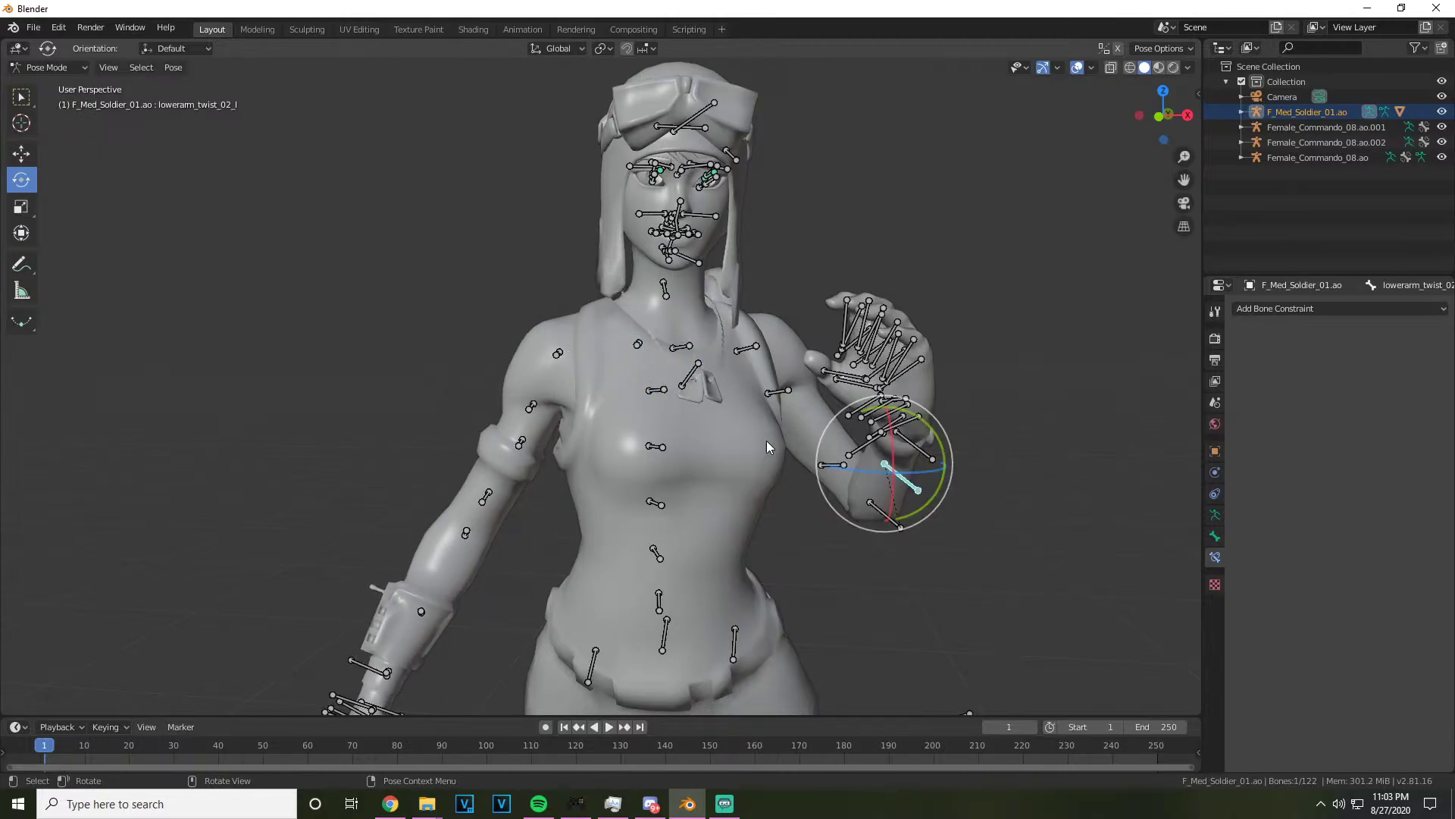
Rotate the upperarm_r bone slightly to adjust the right upper arm
left_click(560, 354)
key("r")
key("r")
left_click(580, 374)
Rotate the lowerarm_r bone until the right forearm is raised with the hand in front of the shoulder
left_click(470, 540)
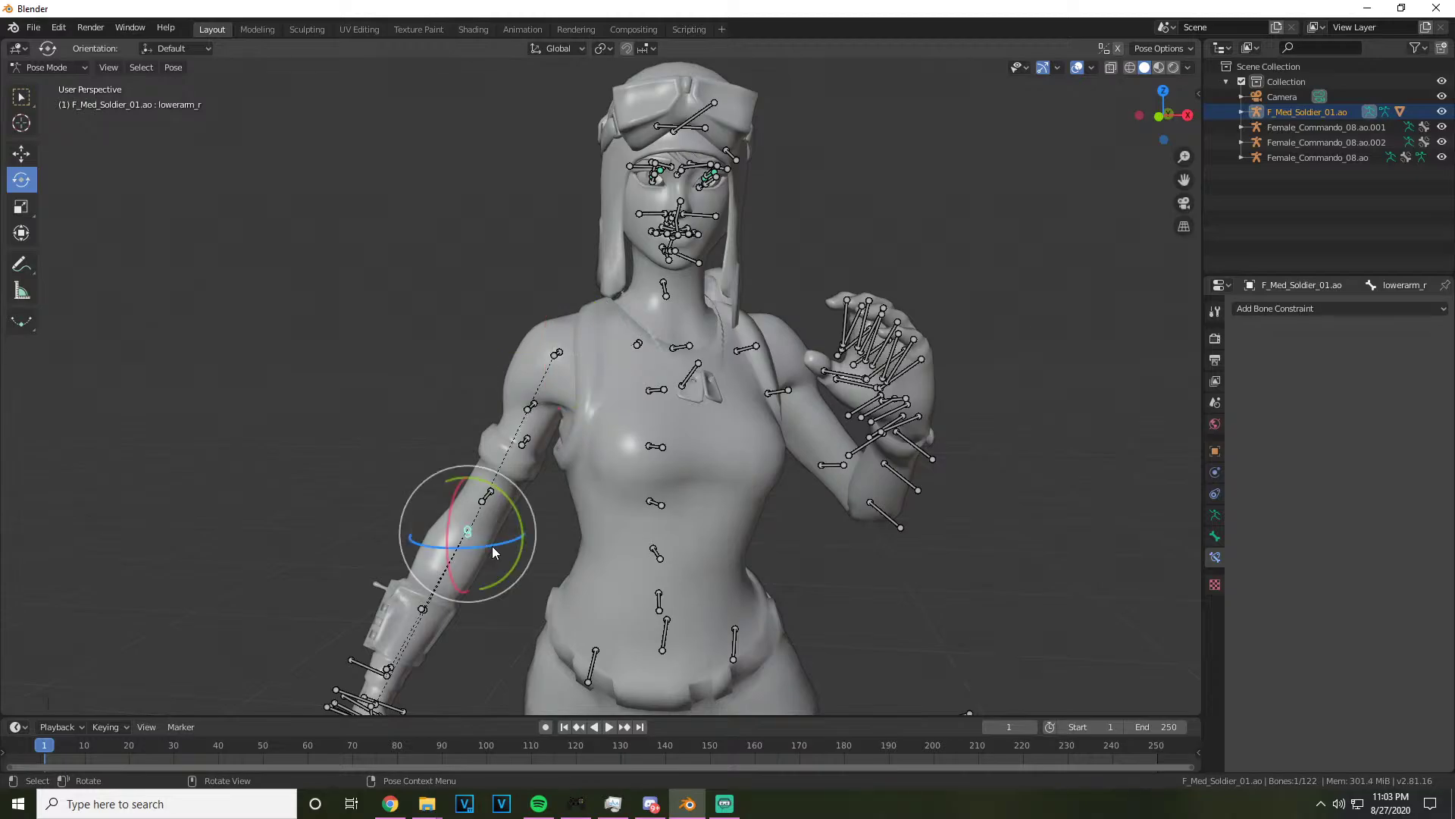
key("r")
key("r")
left_click(465, 526)
key("r")
key("r")
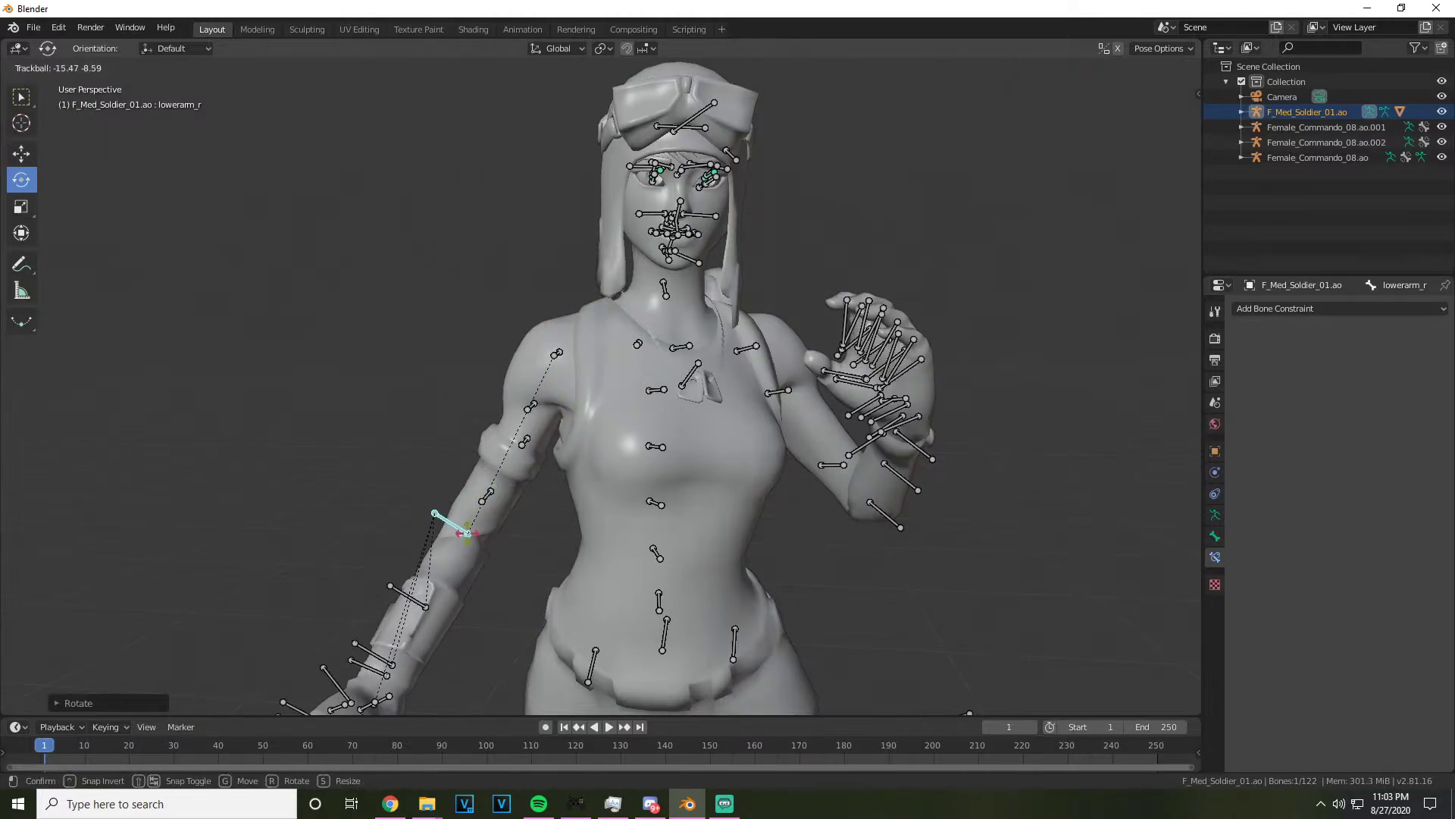
left_click(476, 570)
key("r")
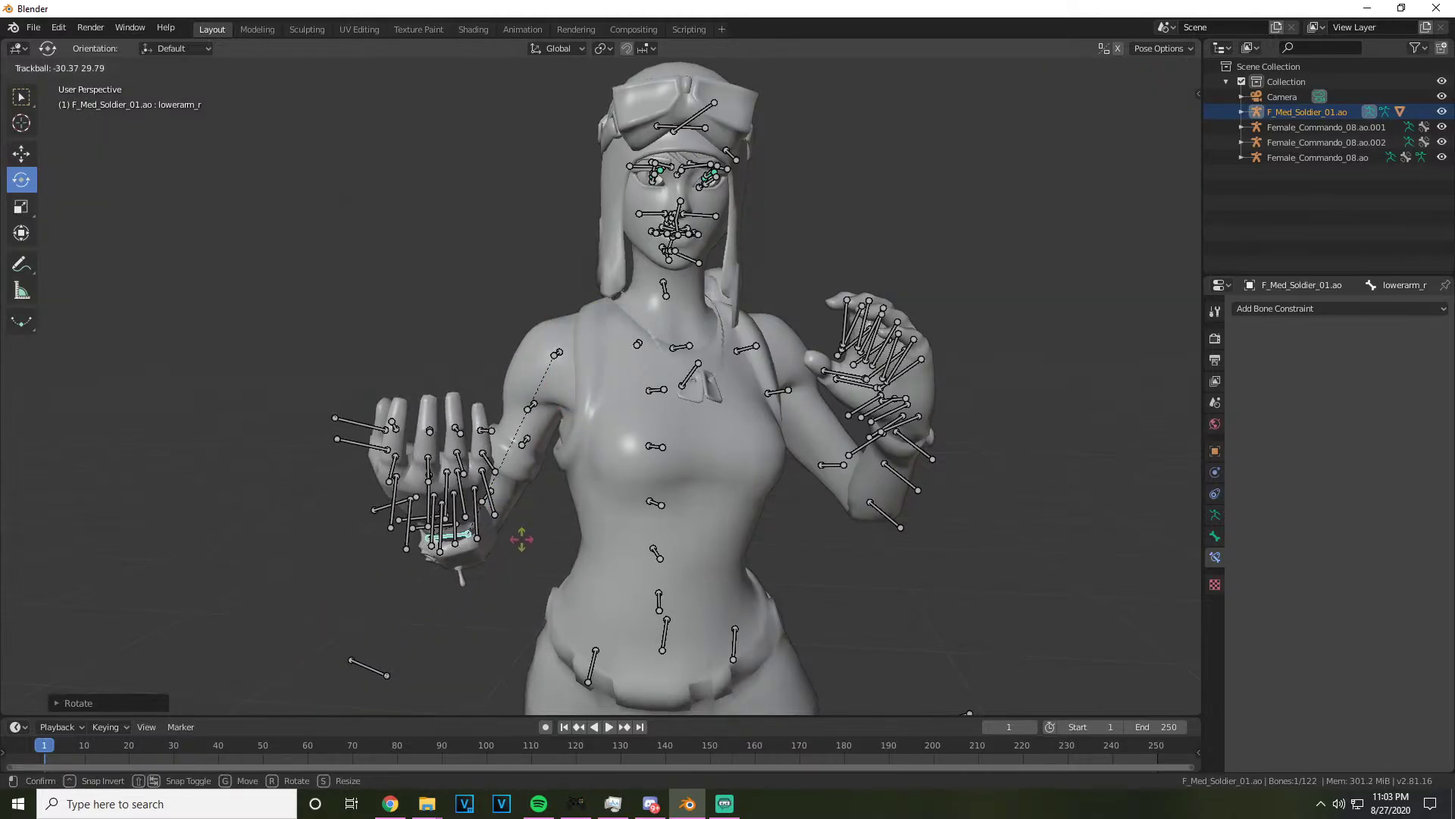
left_click(455, 576)
key("r")
key("r")
left_click(462, 562)
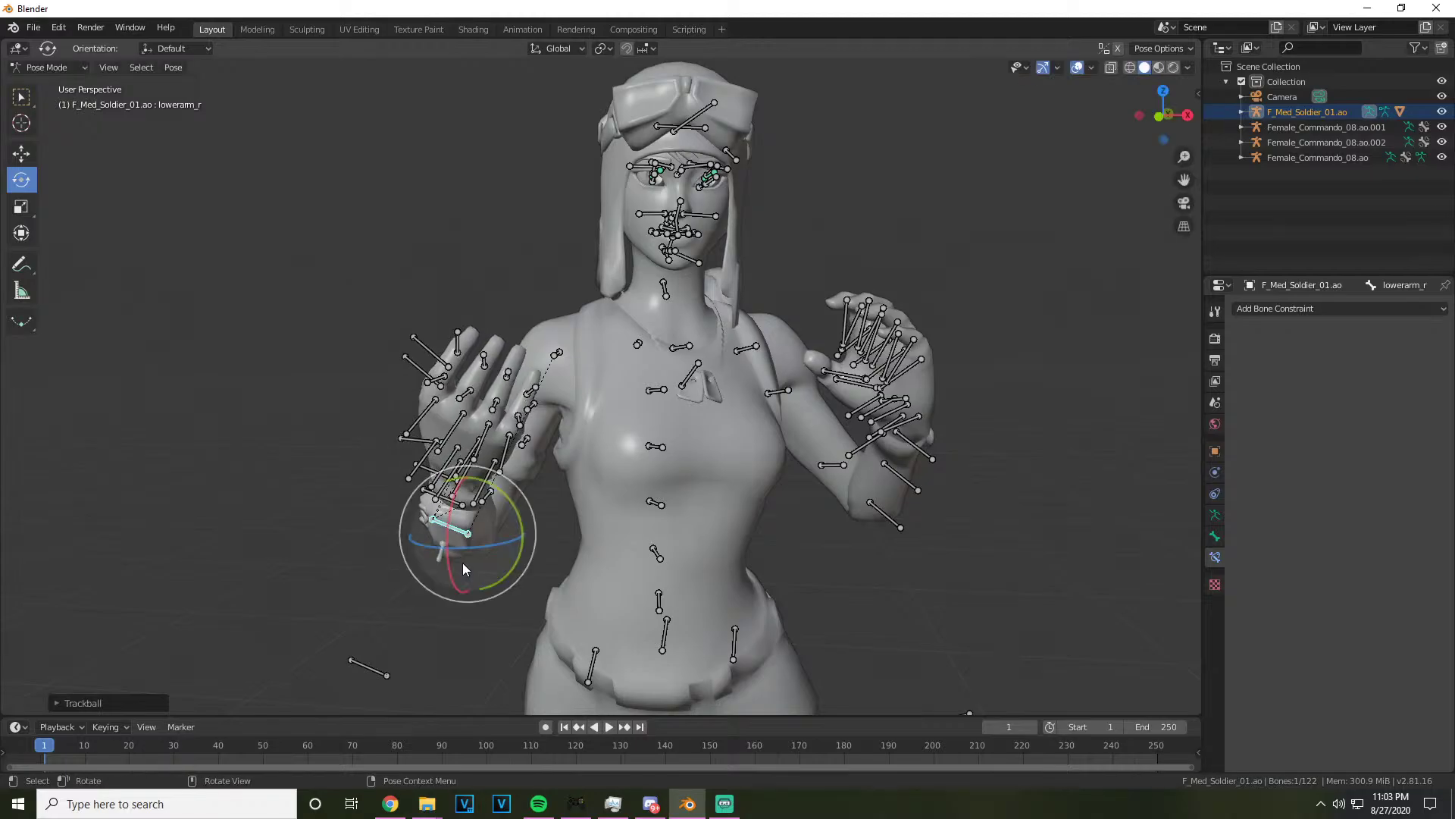
Rotate the hand_r bone to adjust the right hand at the wrist
scroll(658, 416, "up", 1)
scroll(488, 426, "up", 2)
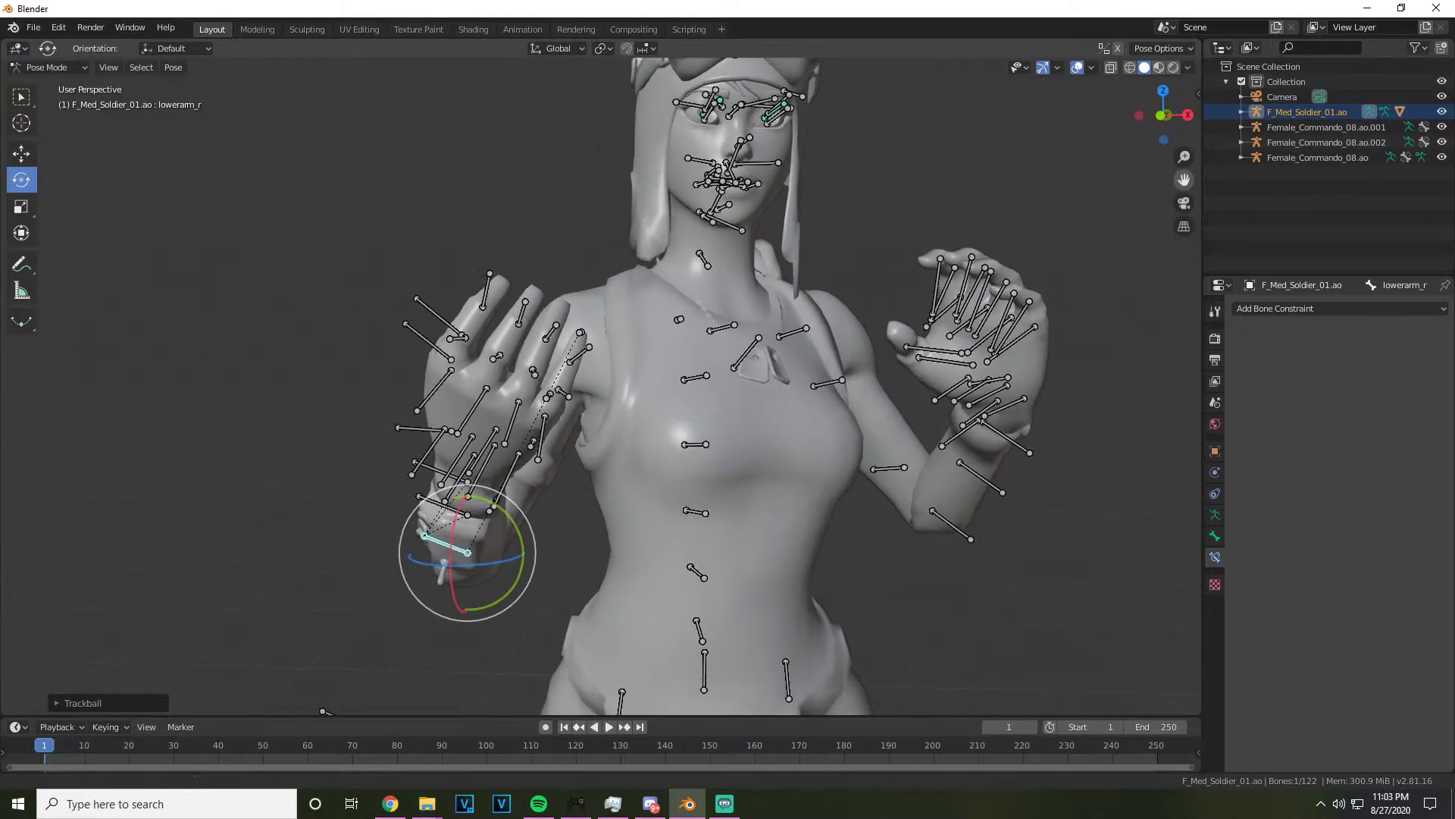
left_click(573, 429)
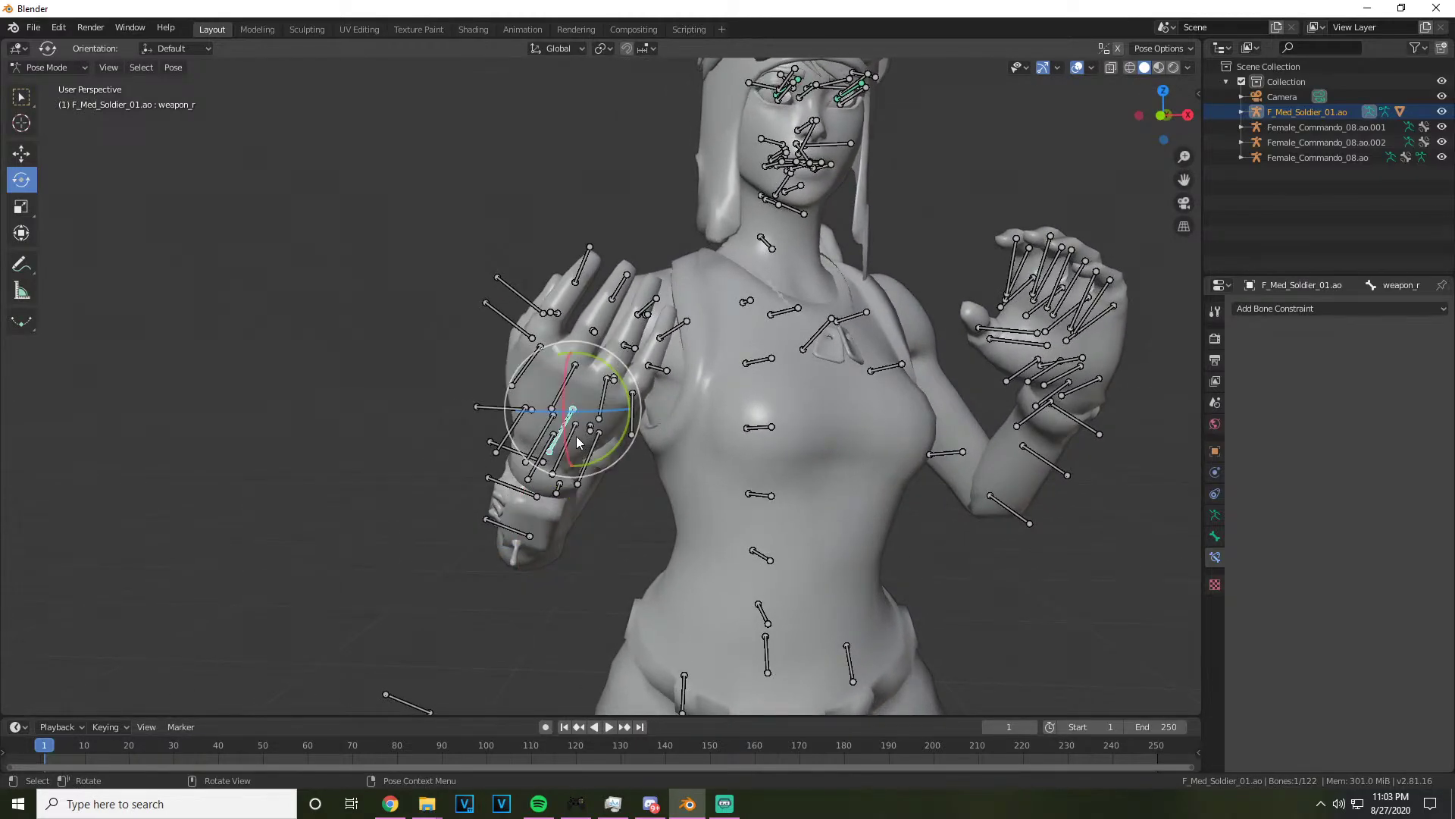
left_click(458, 446)
left_click(543, 457)
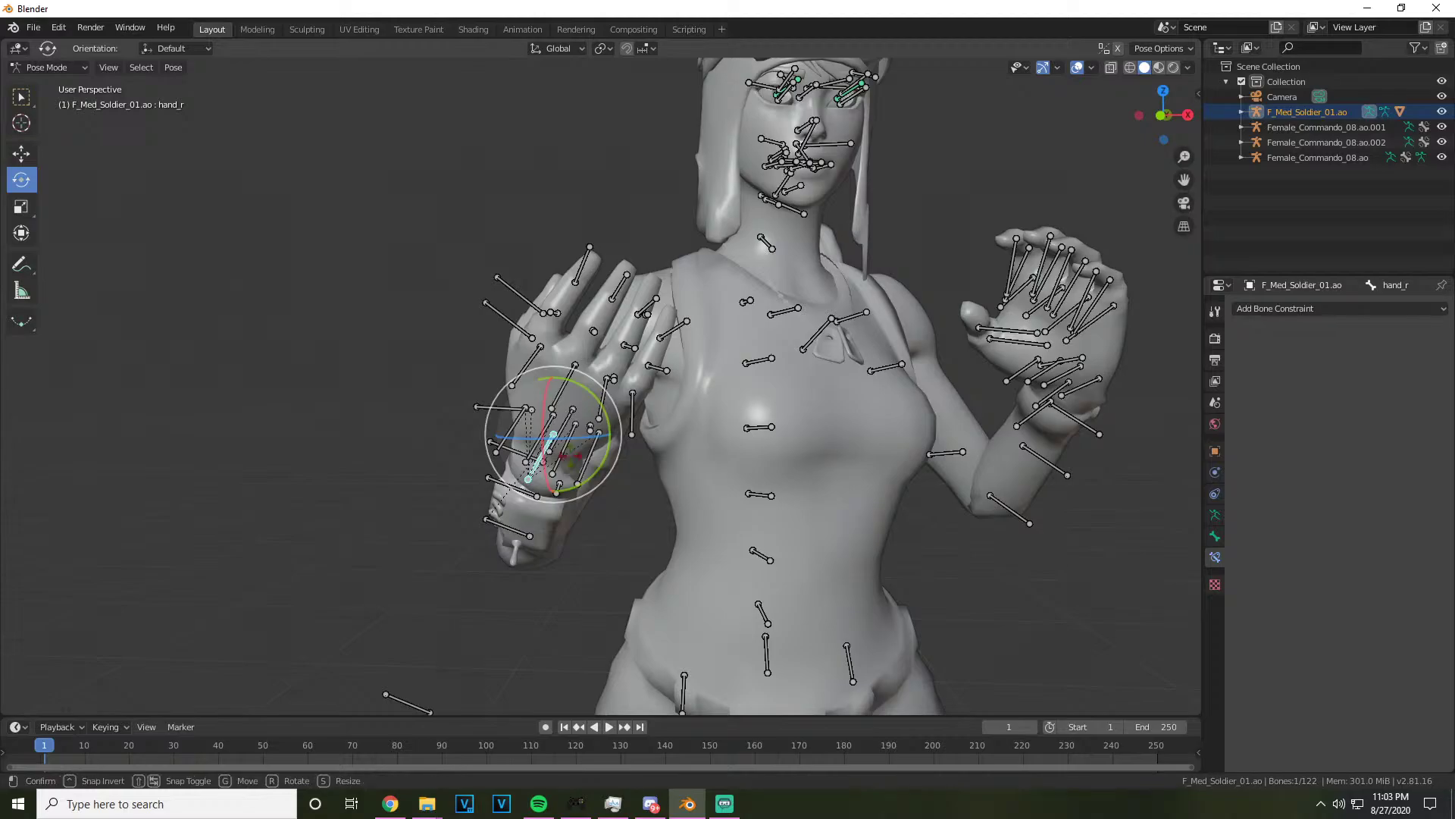
left_click_drag(564, 466, 633, 539)
scroll(607, 481, "up", 1)
Curl the right hand's pinky finger by rotating its bones up through pinky_03_r
left_click(612, 502)
left_click(632, 540)
left_click(643, 421)
left_click_drag(643, 420, 638, 428)
left_click(638, 430)
left_click(650, 369)
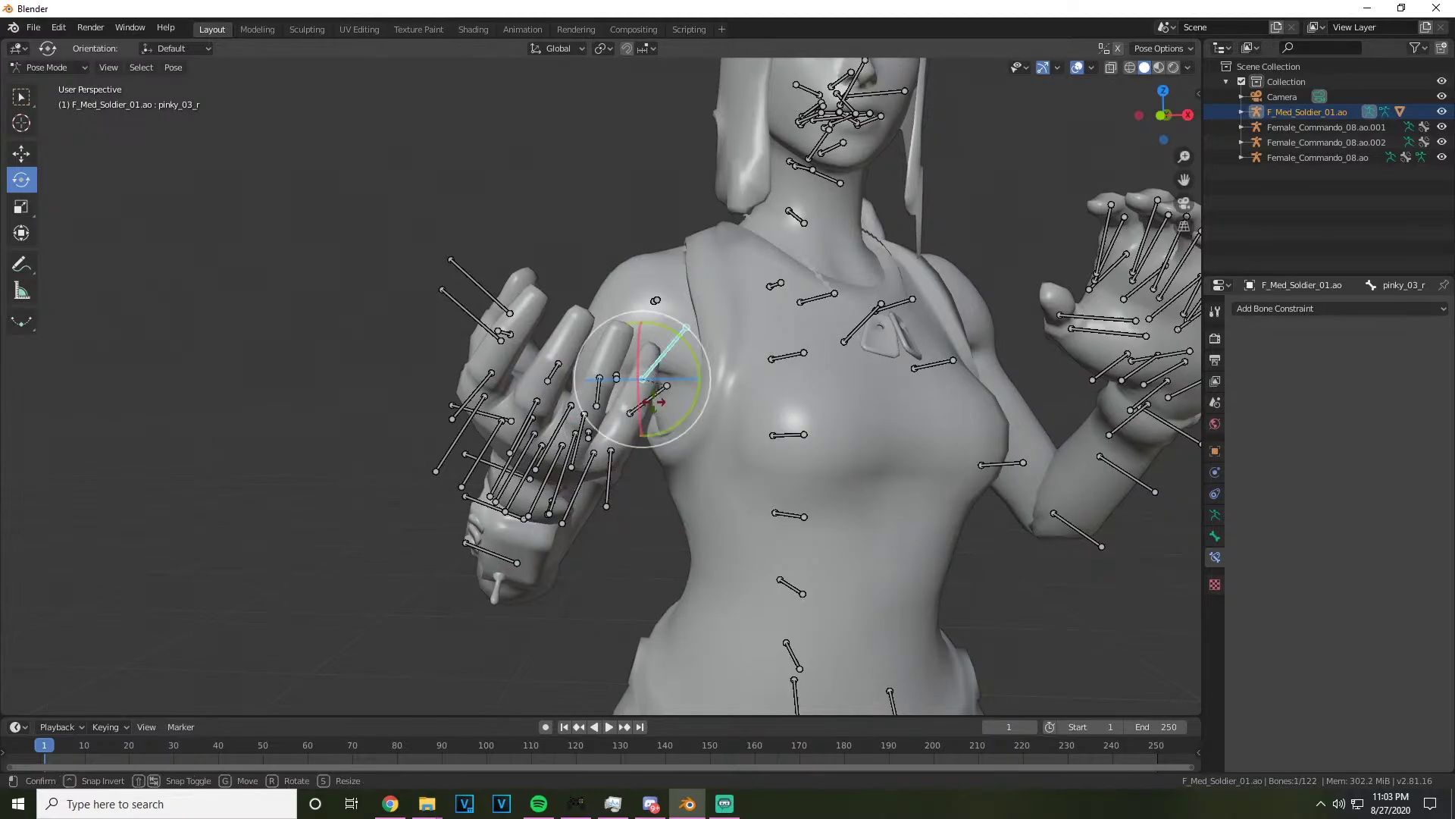
left_click_drag(650, 369, 650, 373)
left_click_drag(1163, 113, 1144, 118)
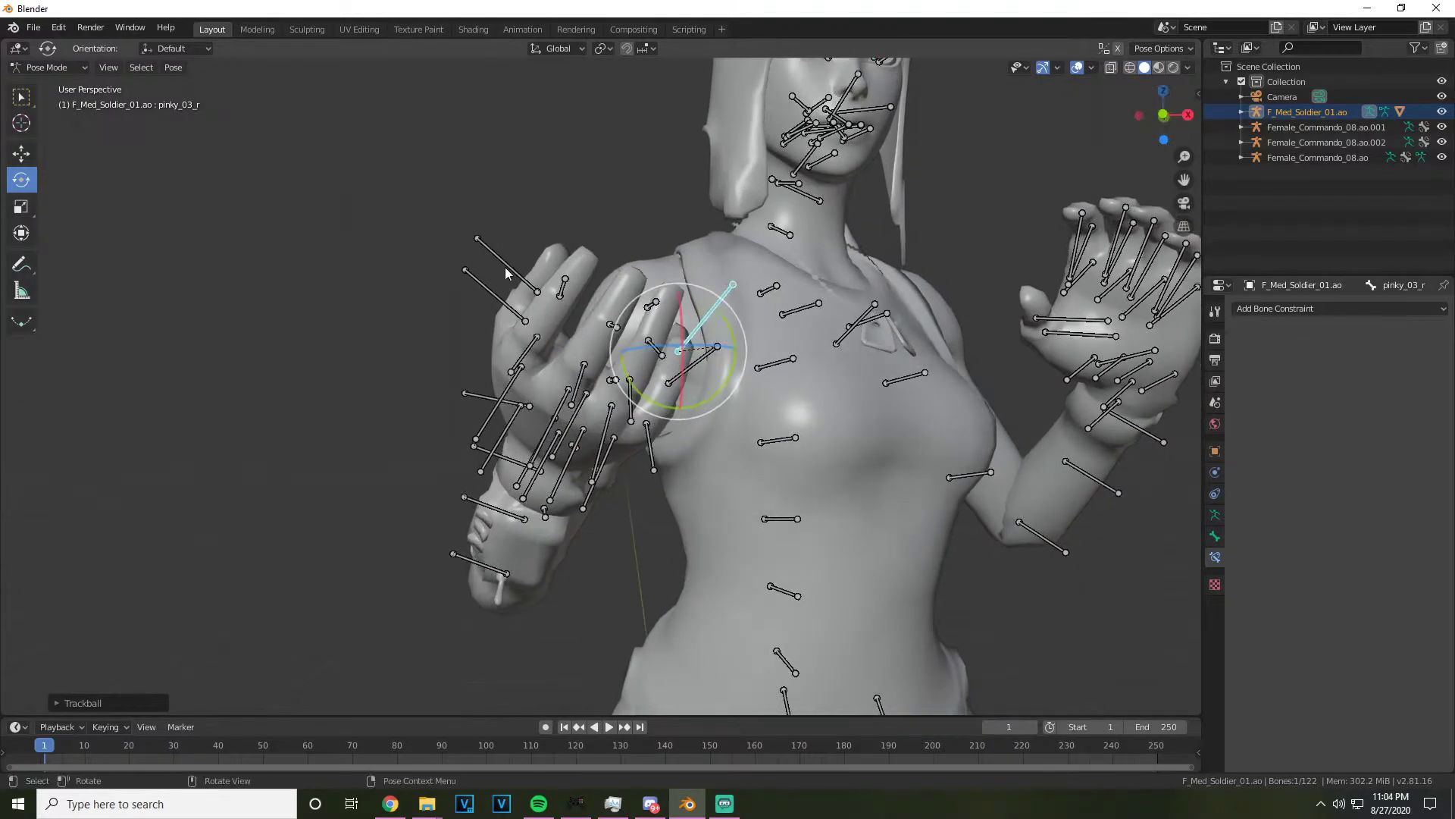
Curl the right hand's ring finger by rotating its bones up through ring_03_r
left_click(618, 400)
left_click(614, 423)
left_click_drag(621, 449, 674, 365)
left_click(646, 388)
left_click(670, 307)
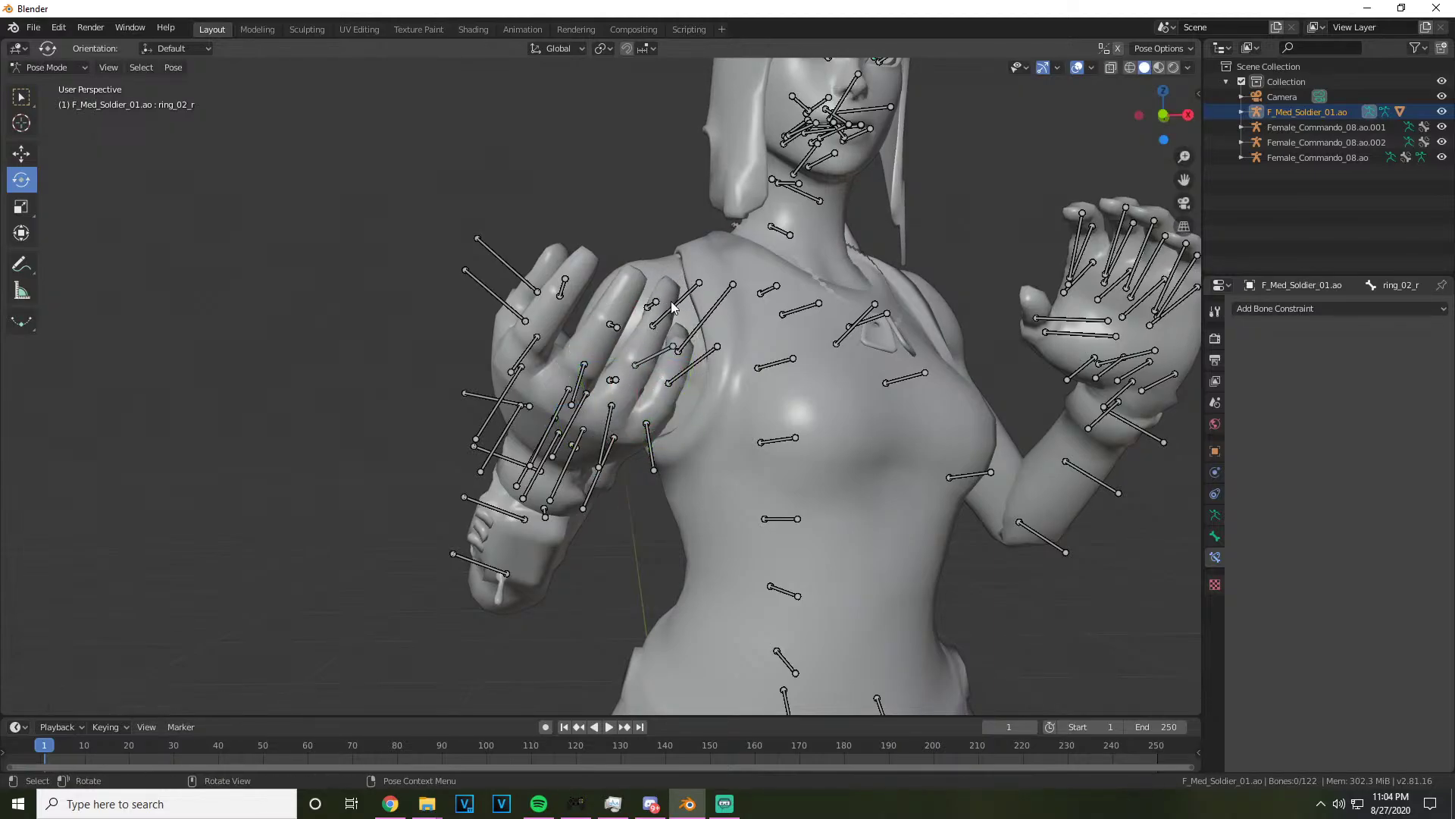
left_click_drag(670, 307, 682, 326)
left_click(682, 326)
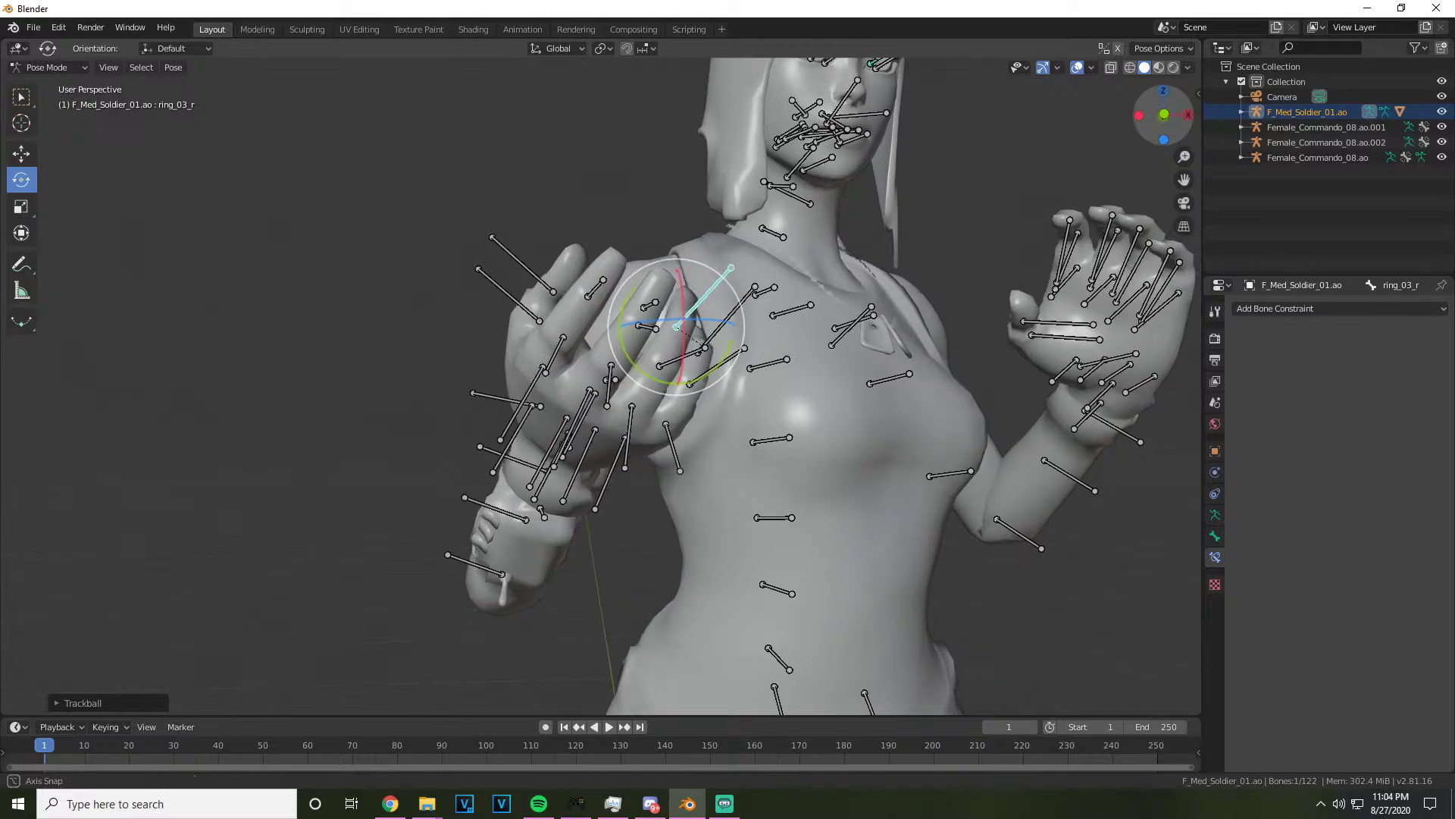
Curl the right hand's middle finger by adjusting its bones from middle_01_r to middle_03_r
left_click(555, 411)
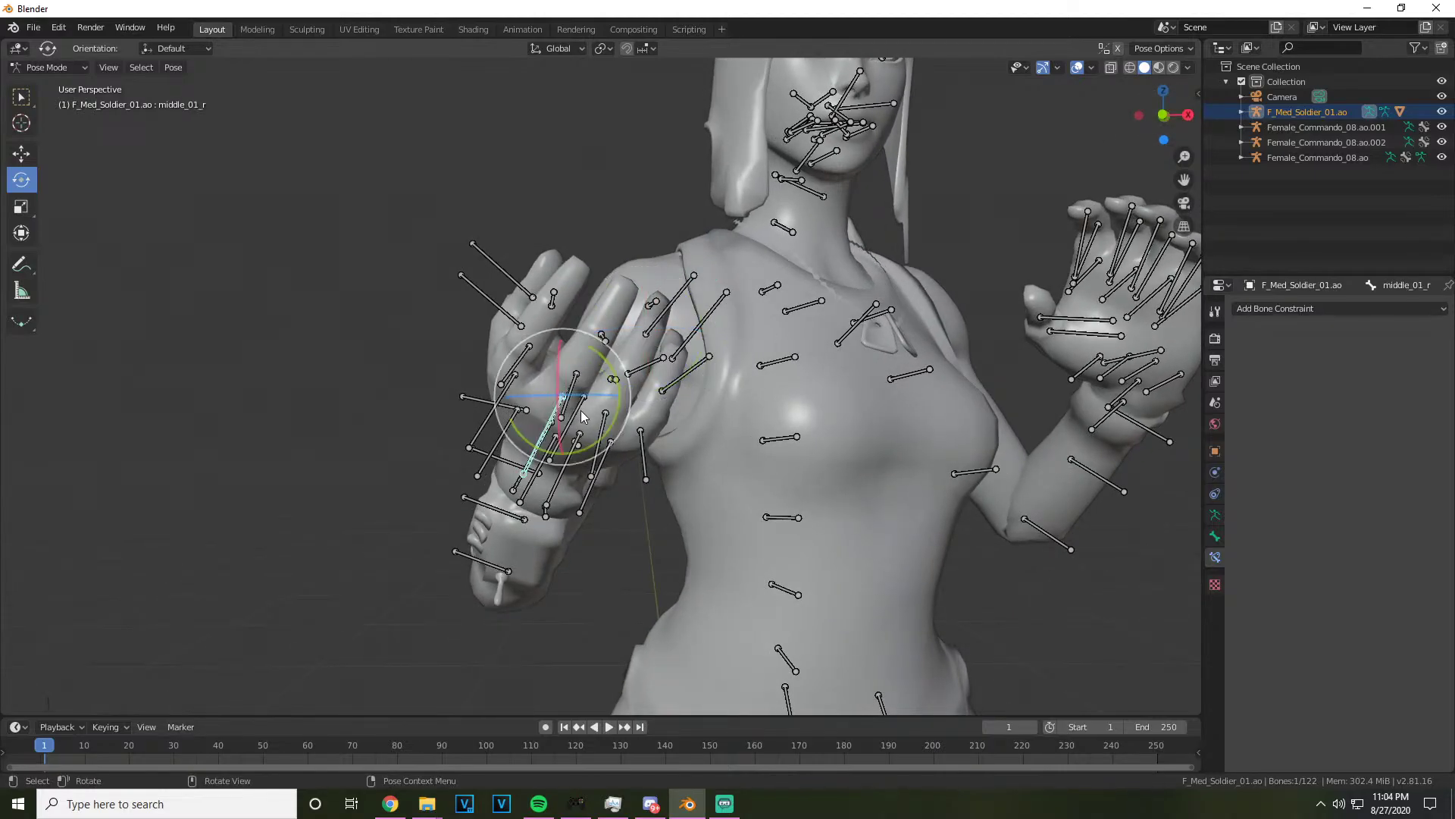
left_click_drag(556, 411, 592, 510)
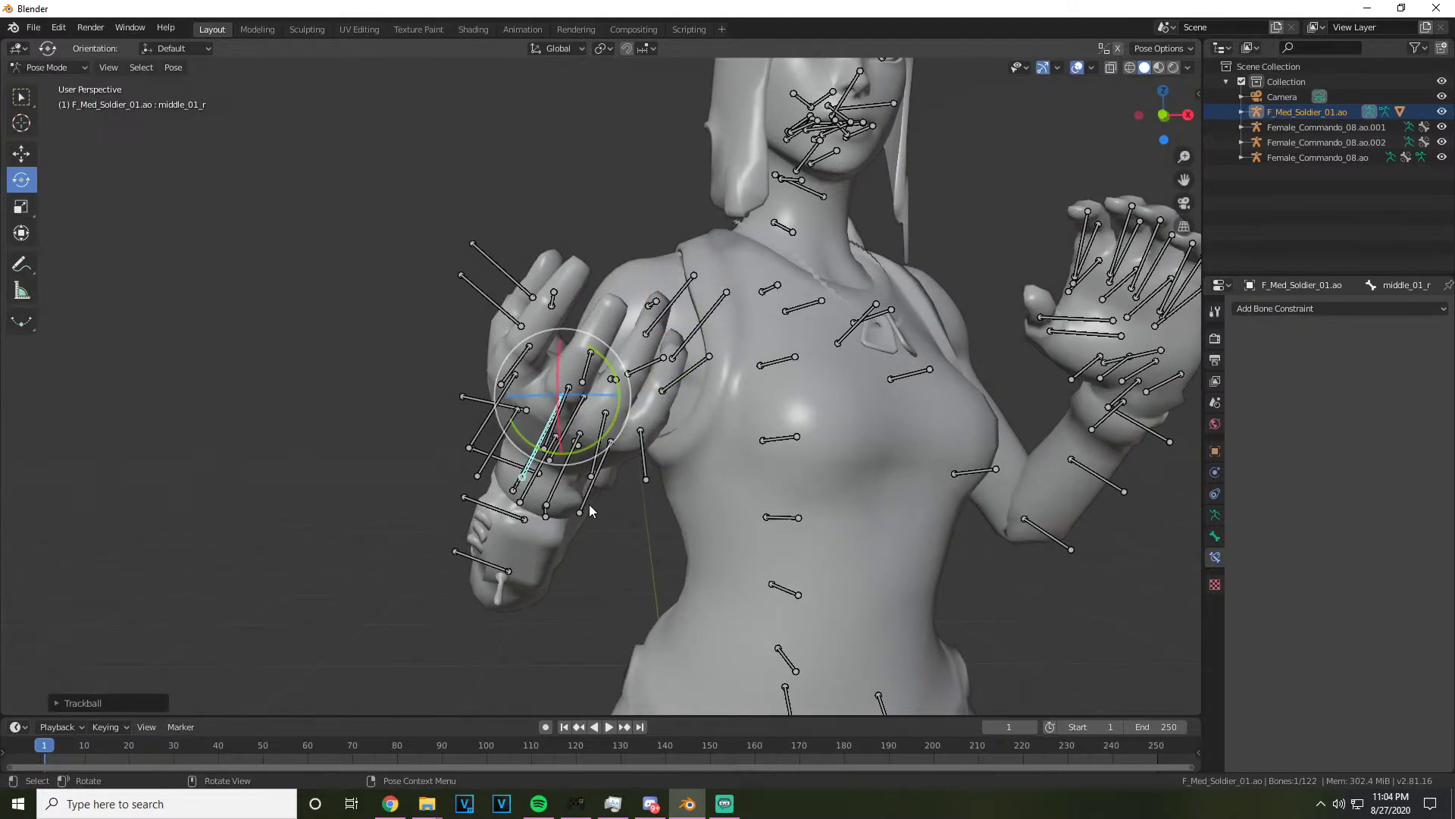
left_click(569, 382)
left_click_drag(569, 390, 577, 414)
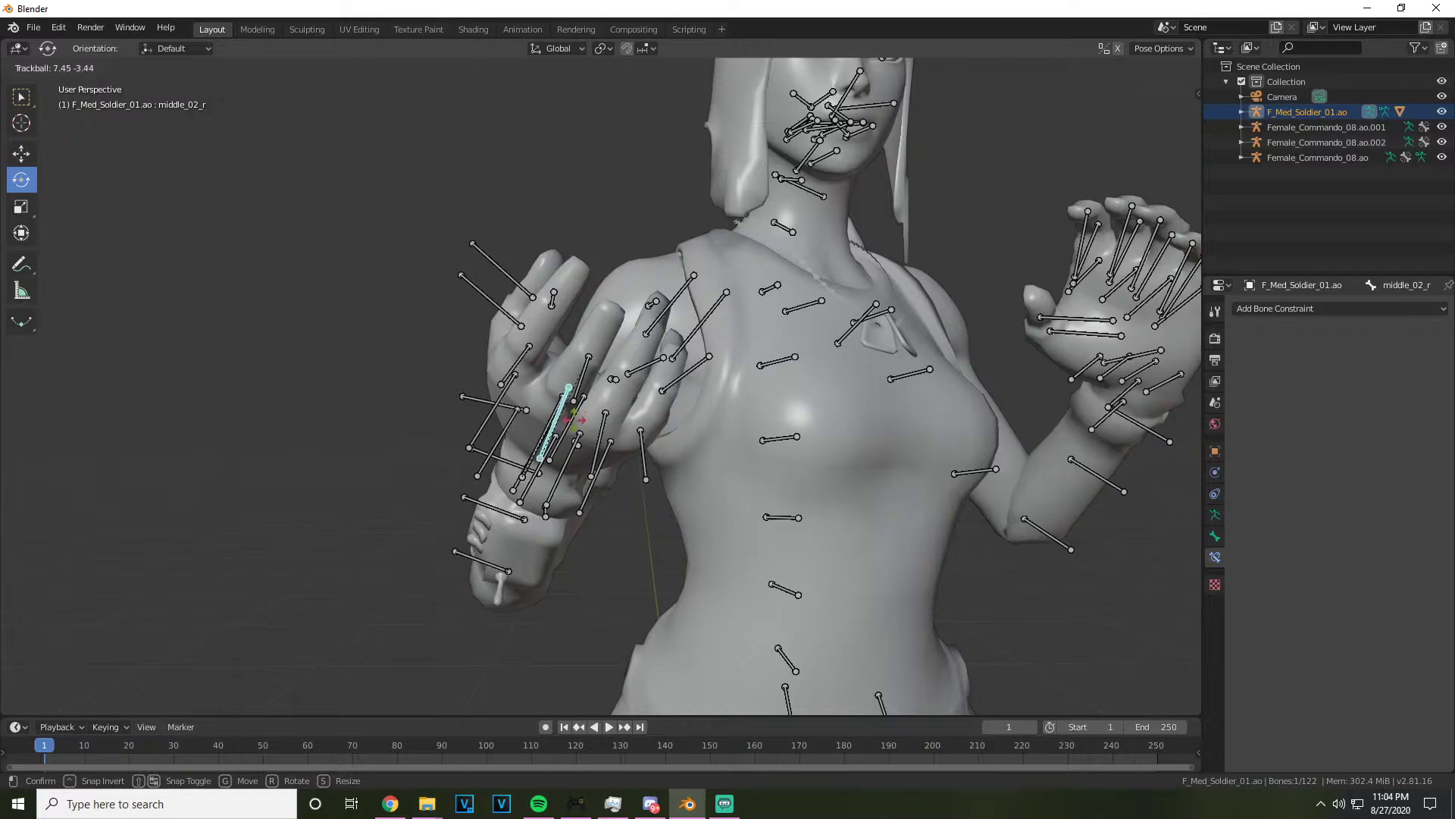
left_click(575, 419)
key("ctrl+z")
left_click(578, 387)
left_click_drag(577, 387, 551, 427)
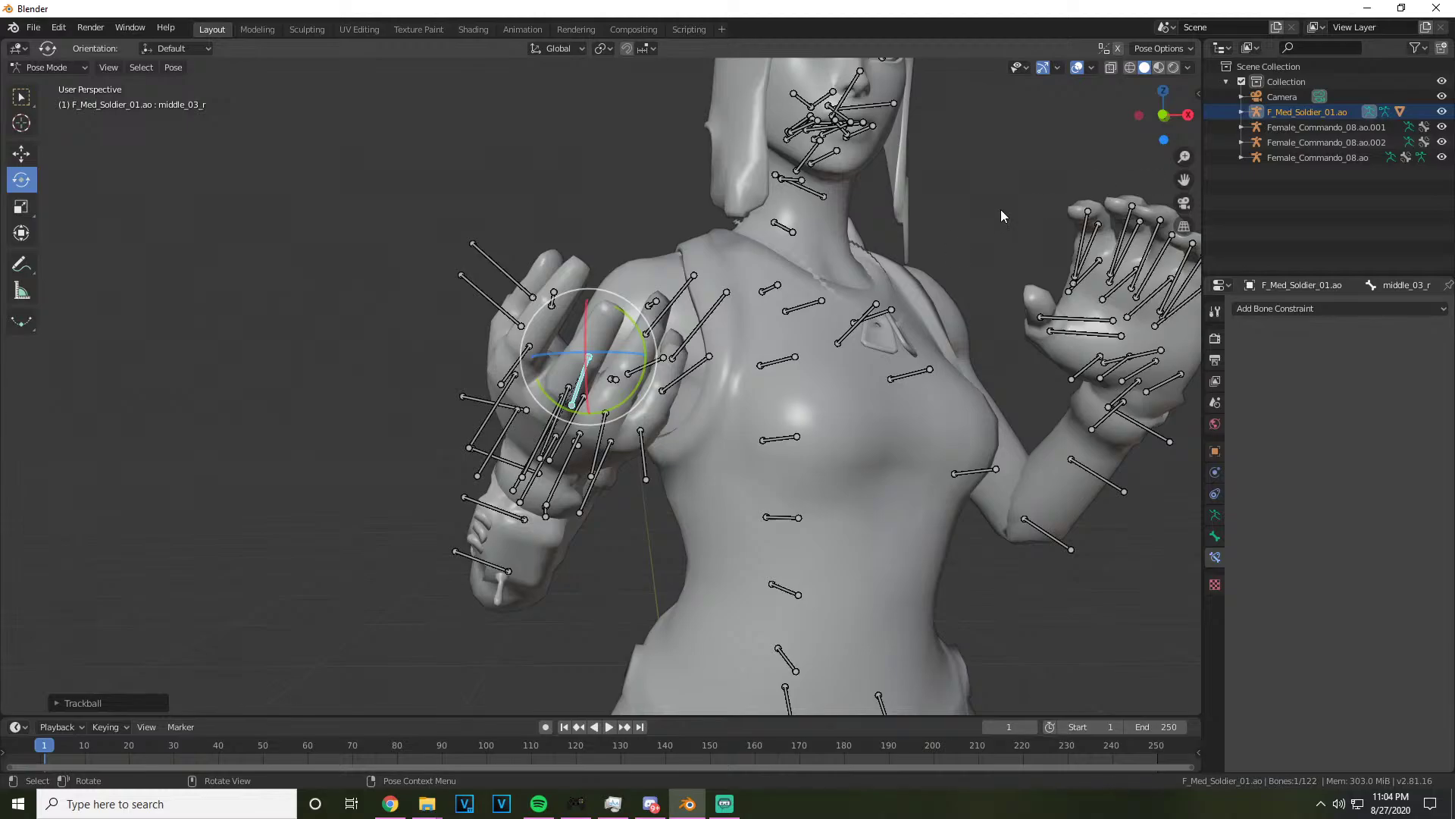
left_click_drag(1164, 114, 1137, 118)
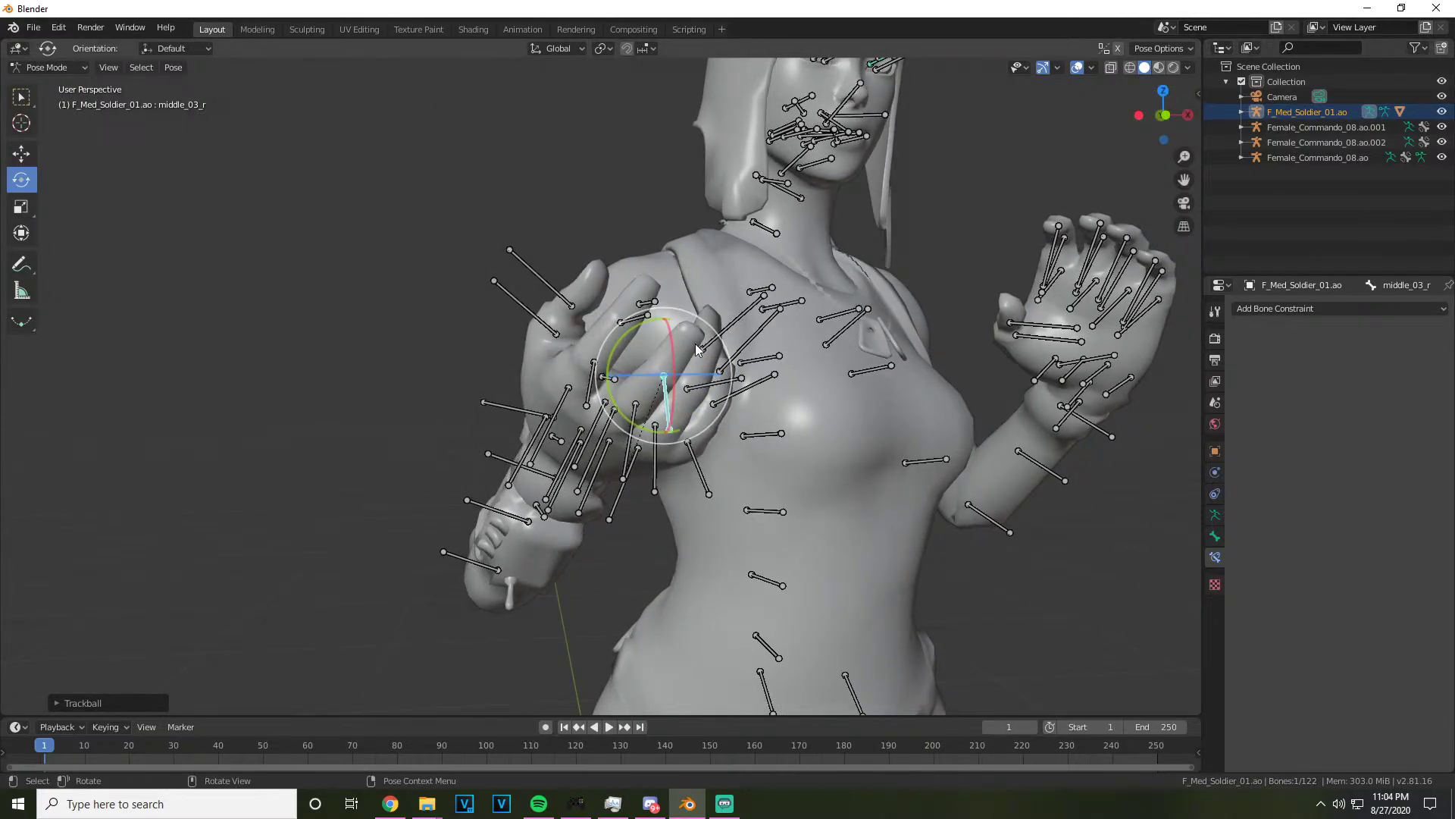
Rotate the right index finger from its base to curl it toward the palm
left_click(551, 401)
left_click_drag(564, 413, 634, 515)
left_click(570, 432)
Rotate the upperarm_twist_01_r bone in the right upper arm
left_click(606, 379)
left_click_drag(611, 421, 617, 436)
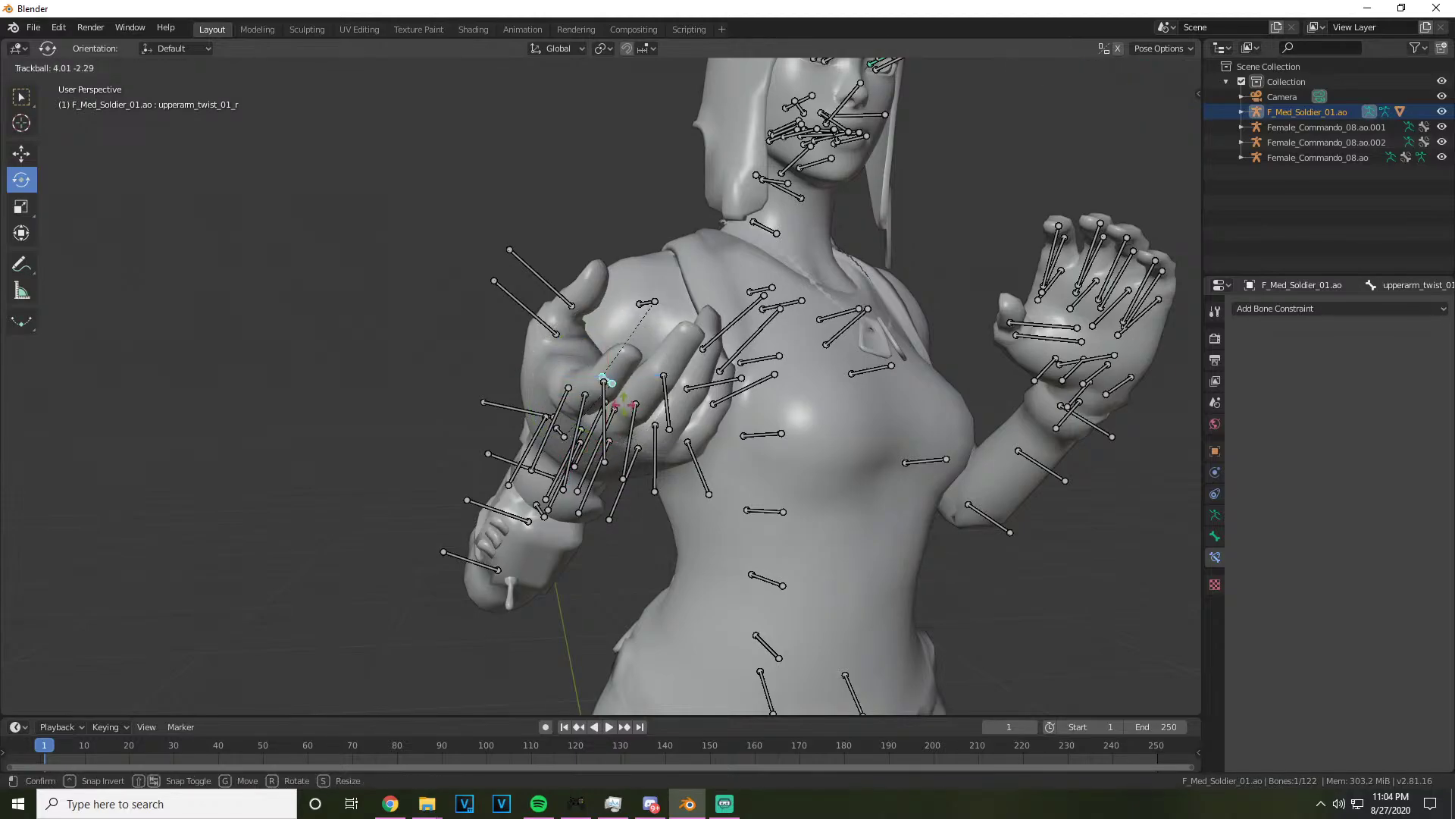
left_click_drag(654, 302, 1036, 205)
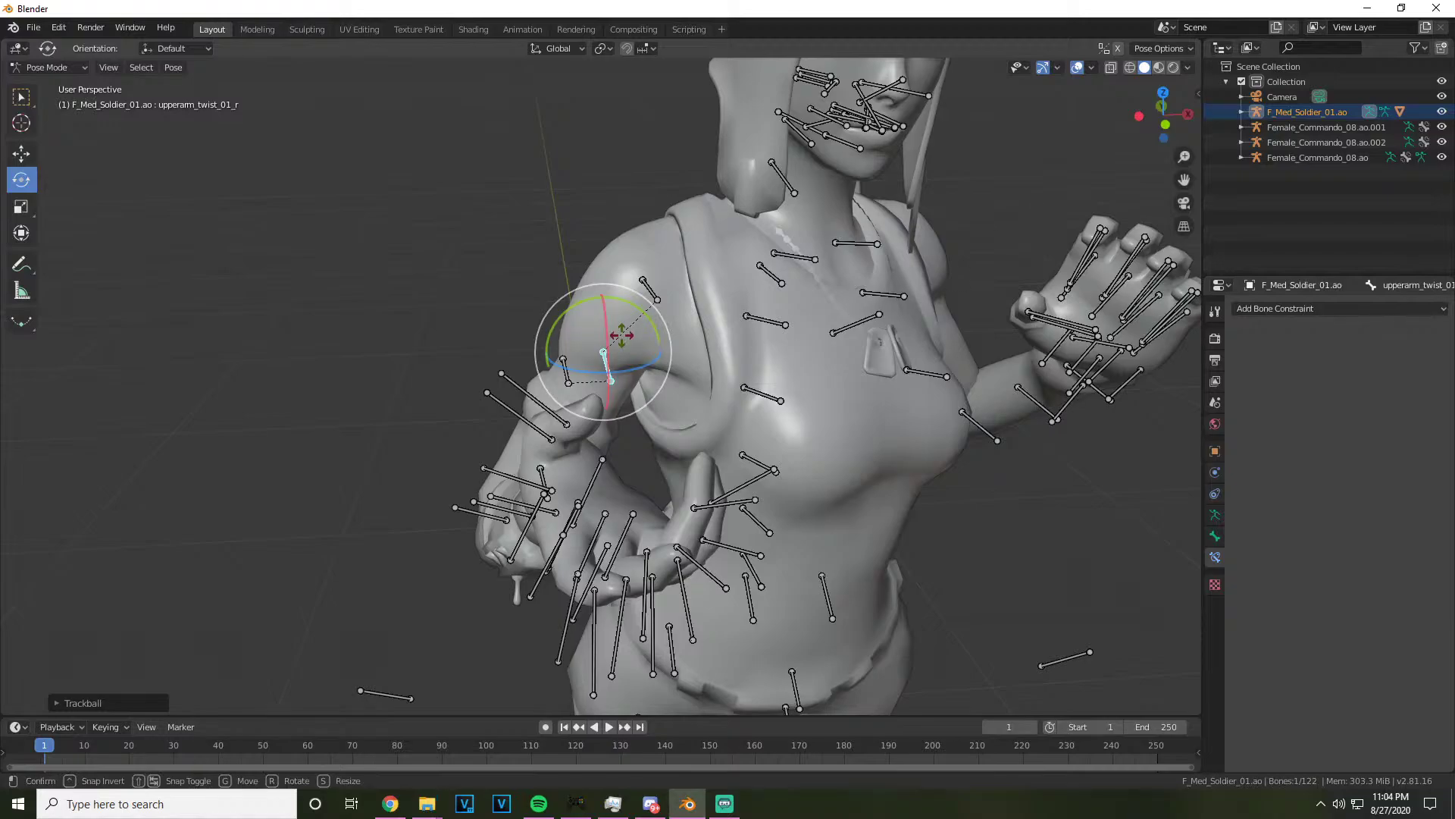
Rotate the right upper arm twist bone and the base bone of the right index finger
left_click_drag(640, 327, 628, 333)
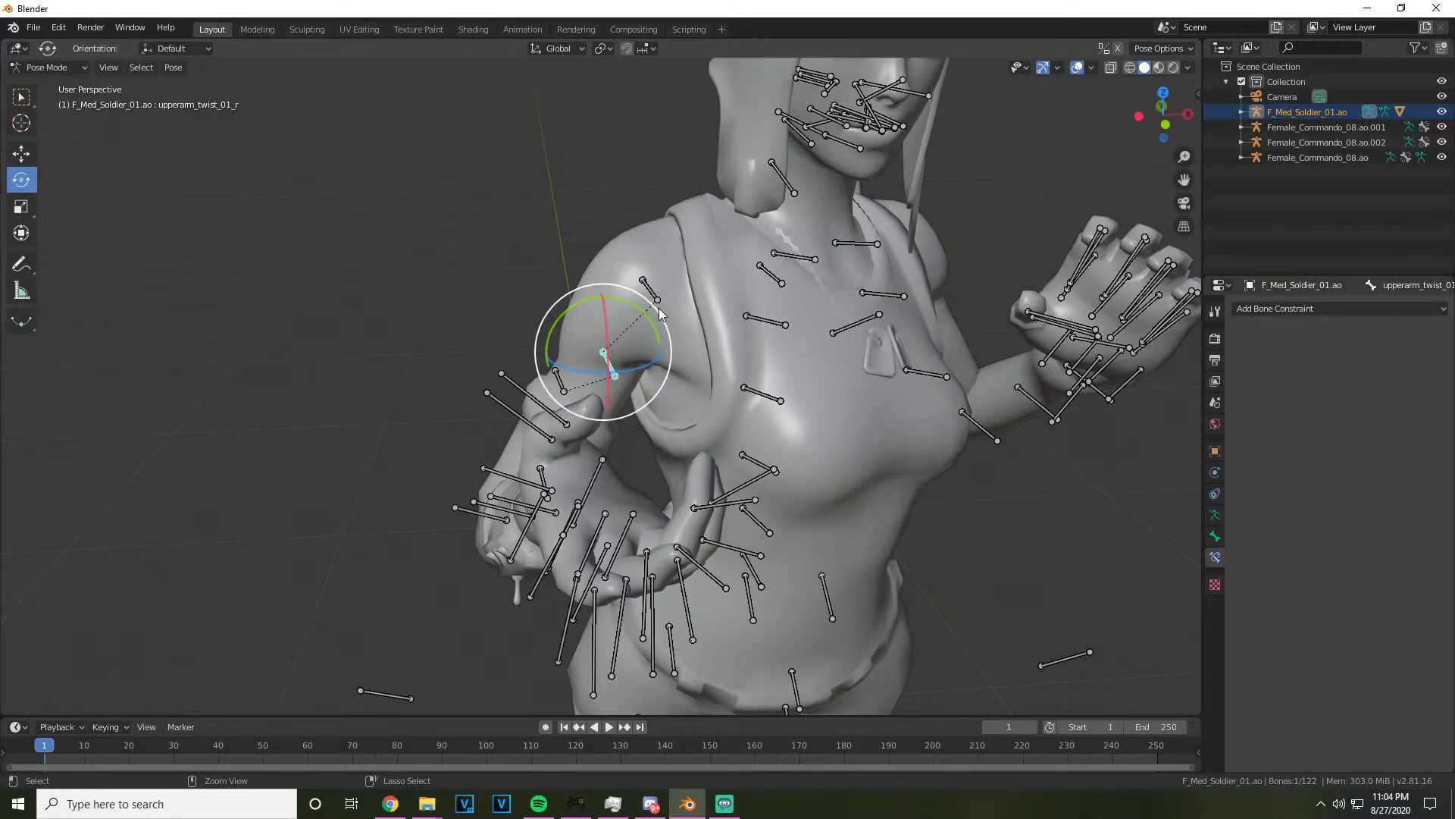
left_click_drag(1164, 113, 724, 194)
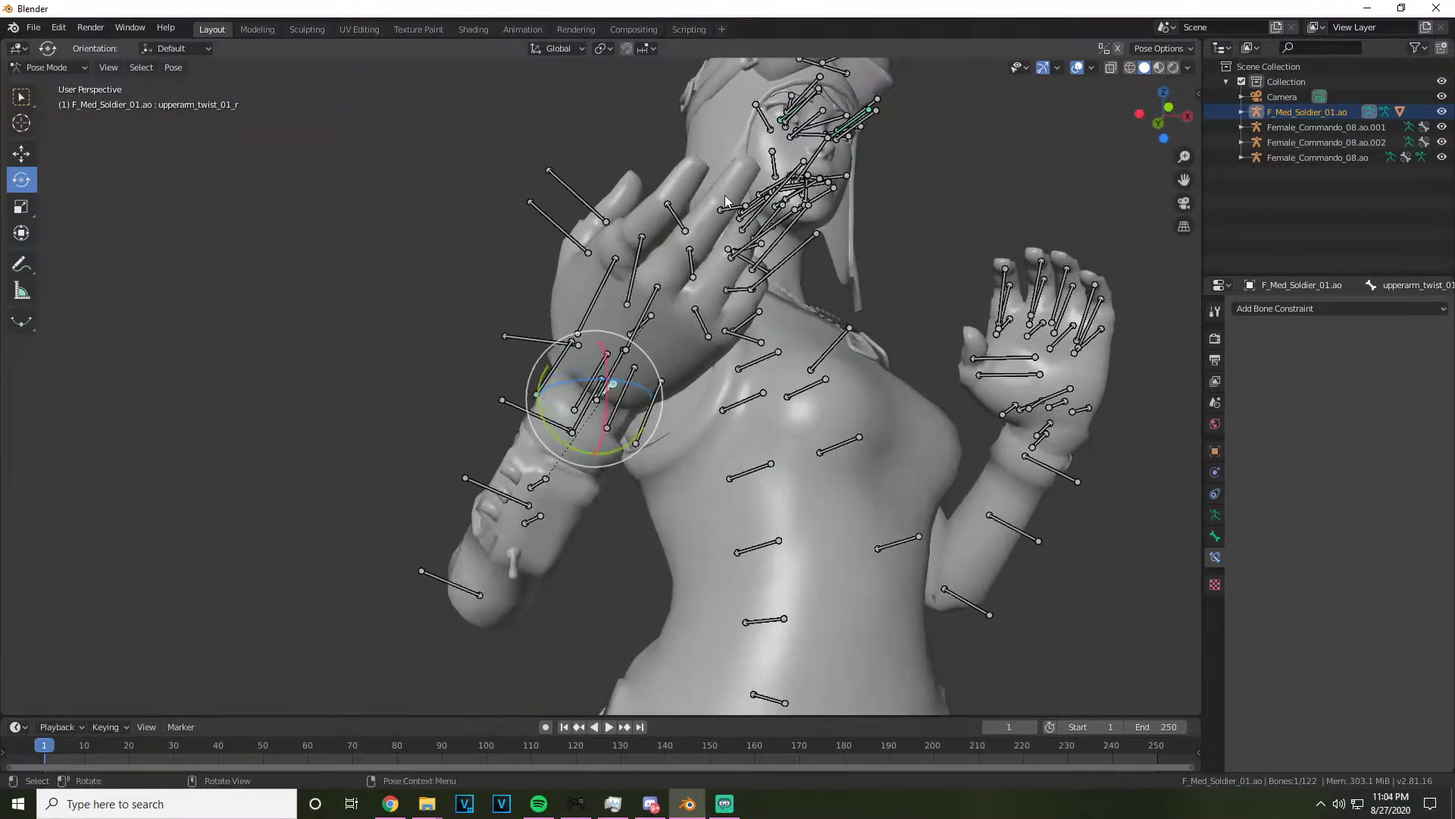
left_click(686, 227)
mouse_move(1163, 113)
left_mouse_down()
mouse_move(1141, 118)
mouse_move(1164, 114)
left_mouse_up()
left_click(628, 280)
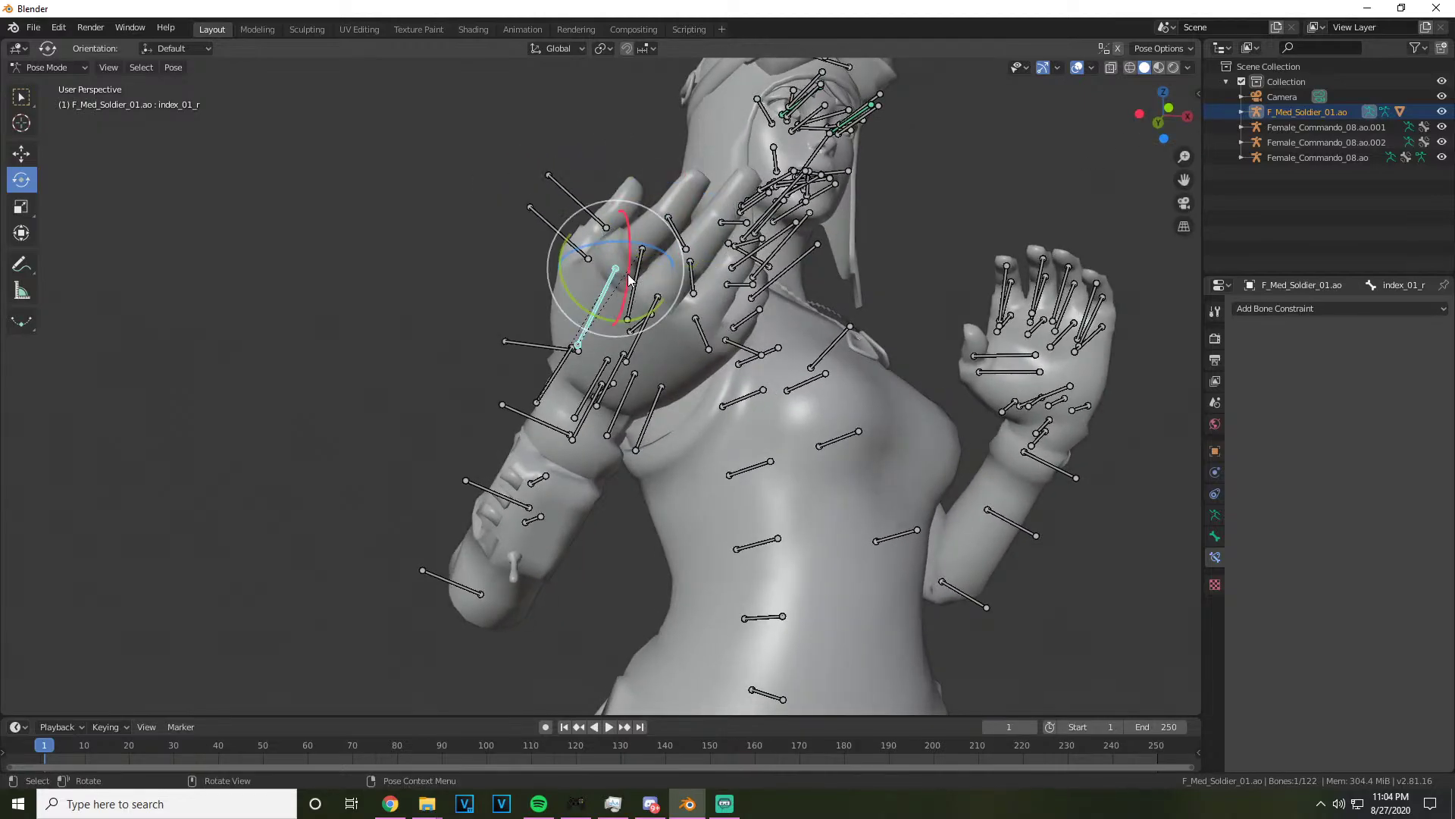
left_click_drag(645, 276, 641, 267)
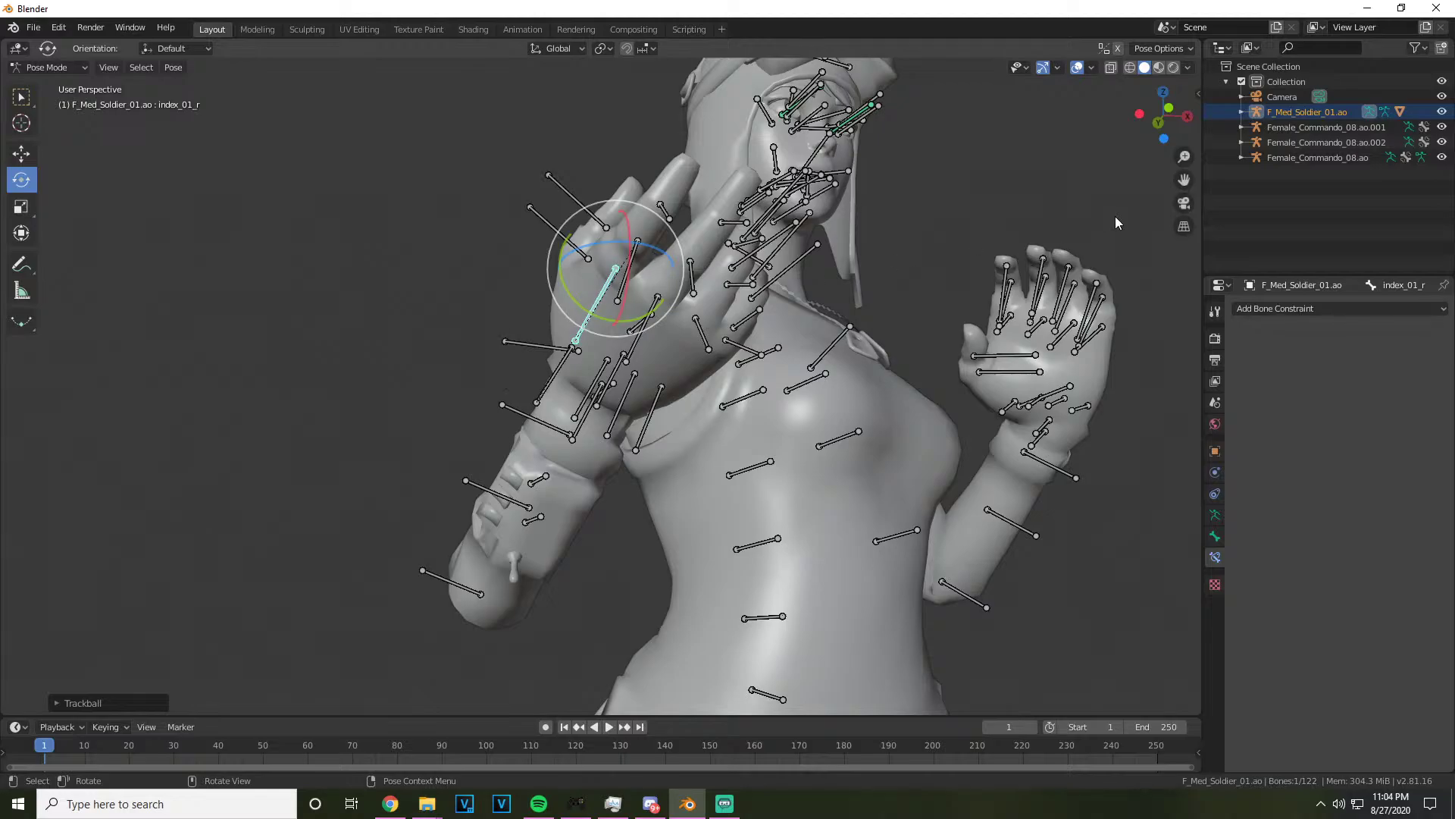
Rotate the right thumb bones so the thumb points more upward
left_click_drag(1161, 115, 653, 476)
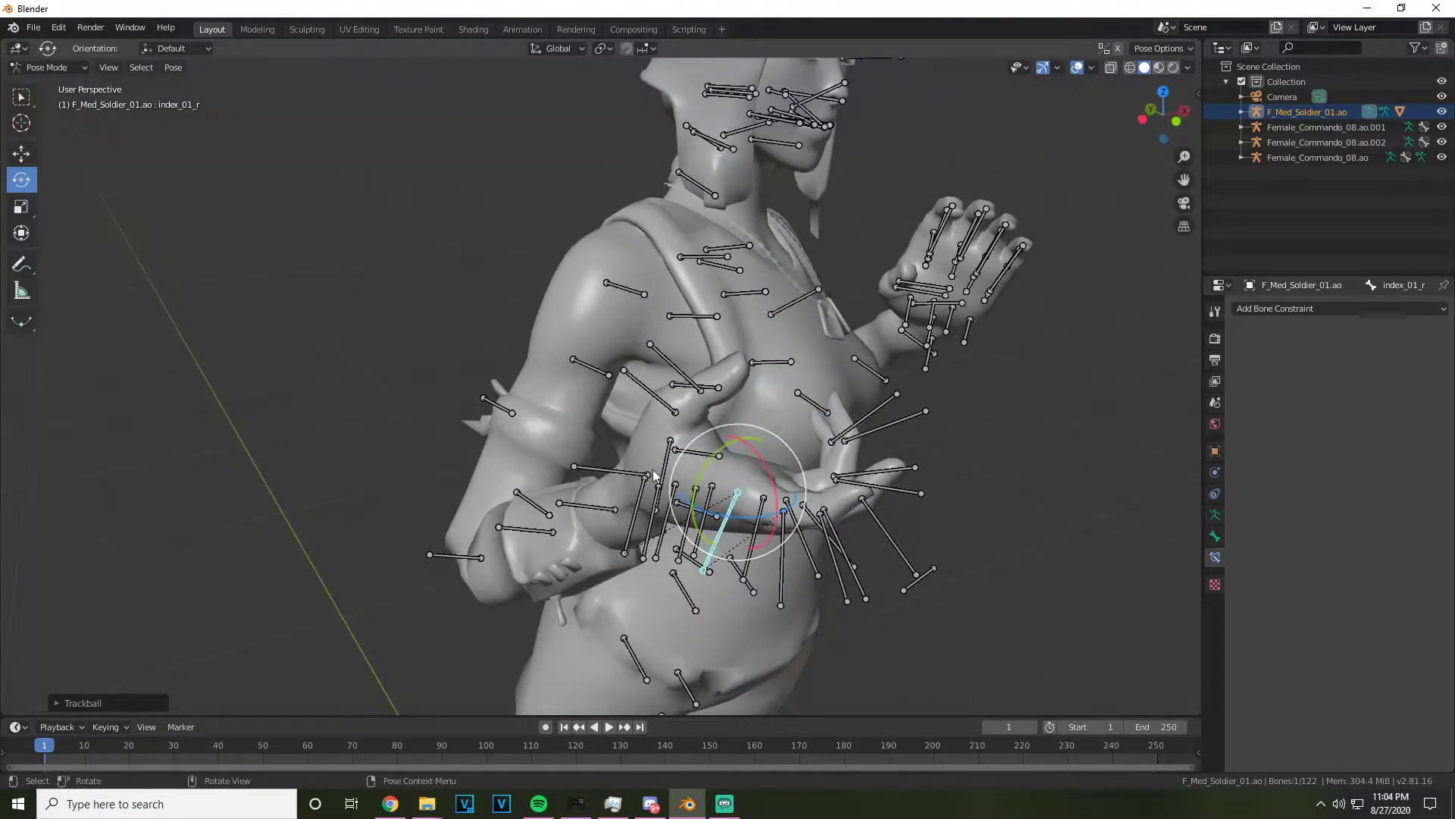
left_click(670, 410)
left_click_drag(671, 408, 676, 372)
left_click(669, 362)
left_click(669, 377)
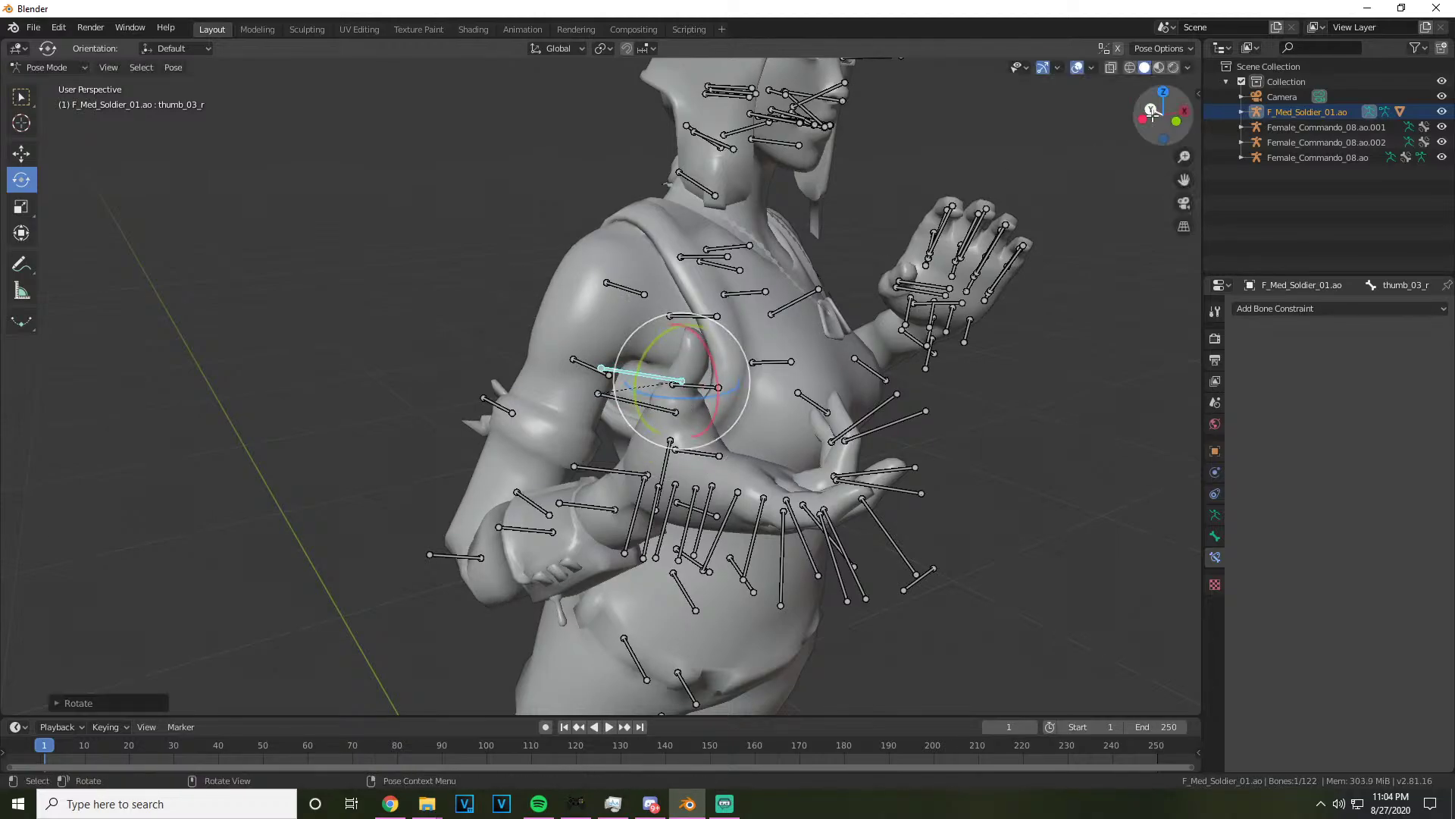
Rotate the right hand bone hand_r at the wrist to adjust the raised palm's angle
left_click_drag(1162, 115, 1062, 138)
left_click(557, 451)
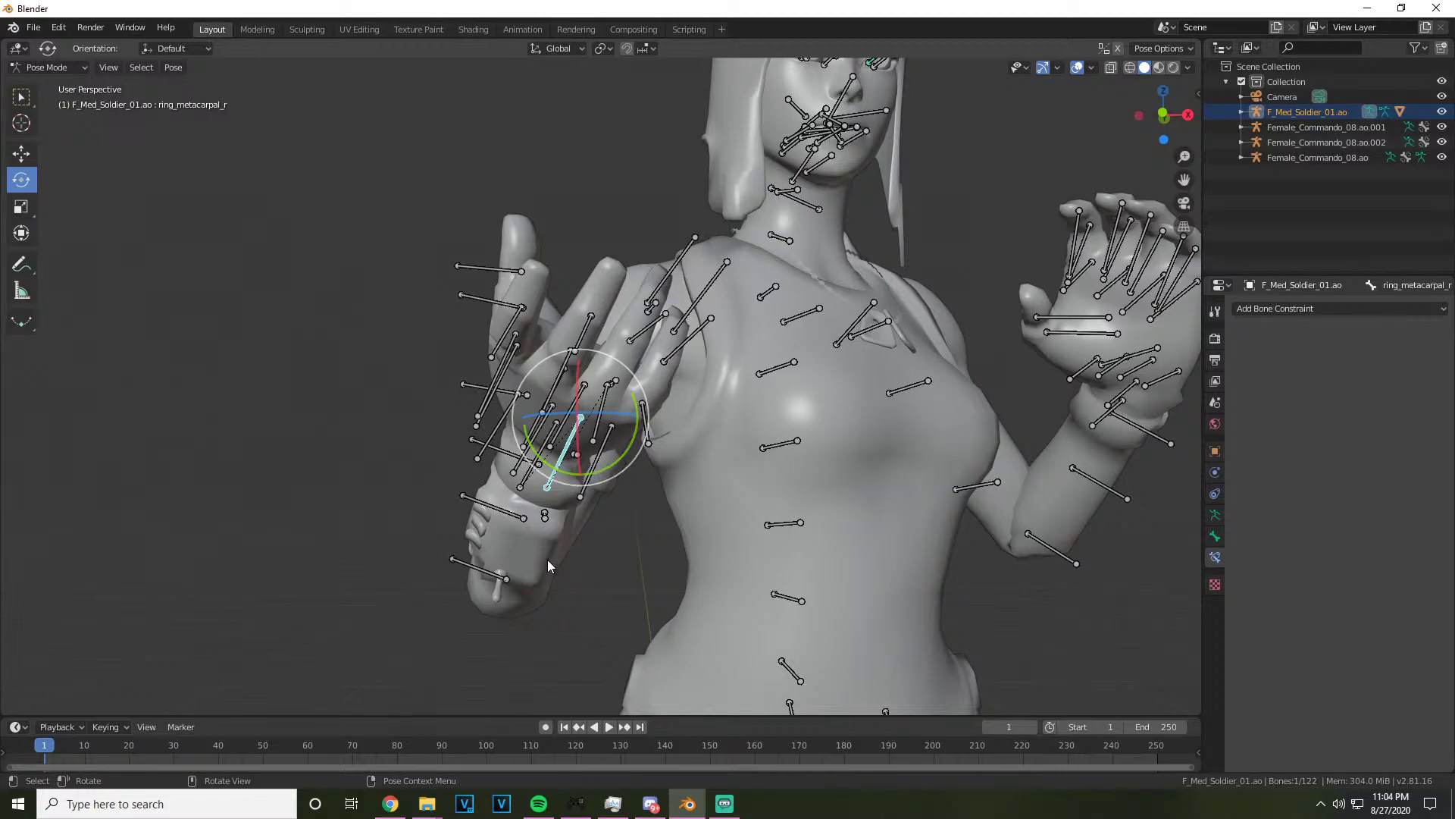
key("ctrl+z")
key("ctrl+z")
left_click(579, 467)
left_click_drag(578, 467, 612, 424)
scroll(734, 302, "down", 3)
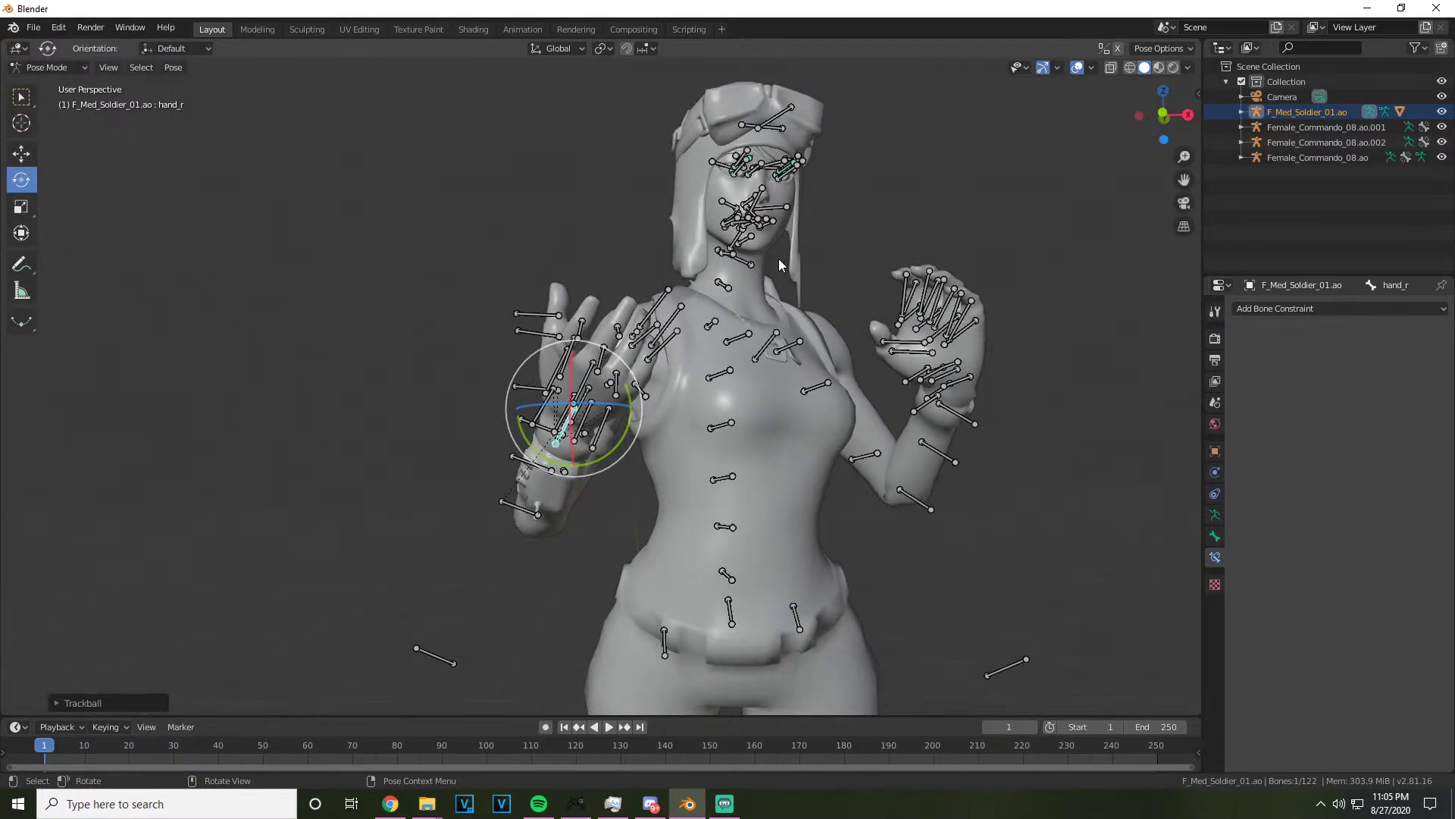
scroll(826, 319, "up", 2)
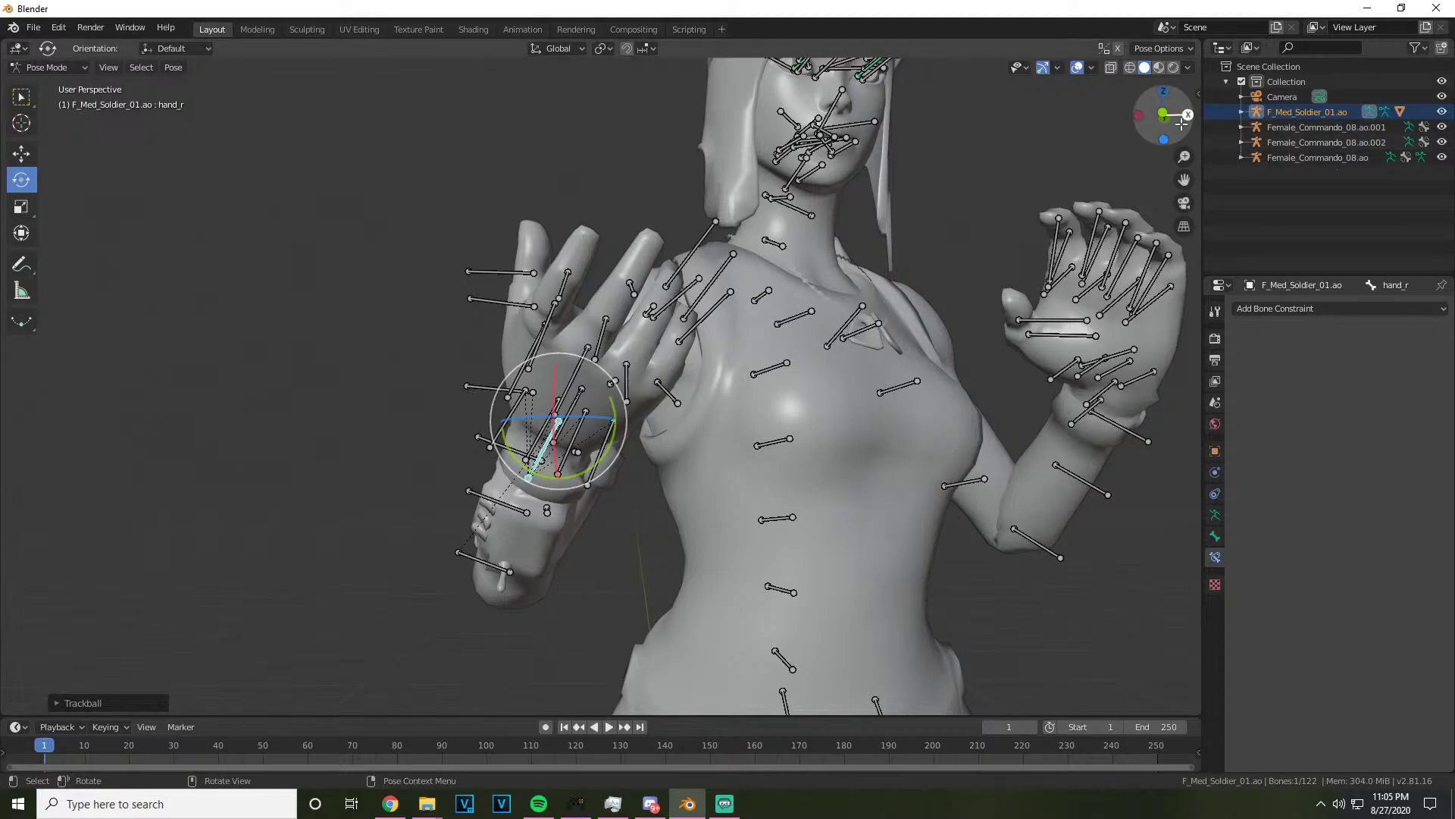
left_click_drag(1181, 123, 1175, 126)
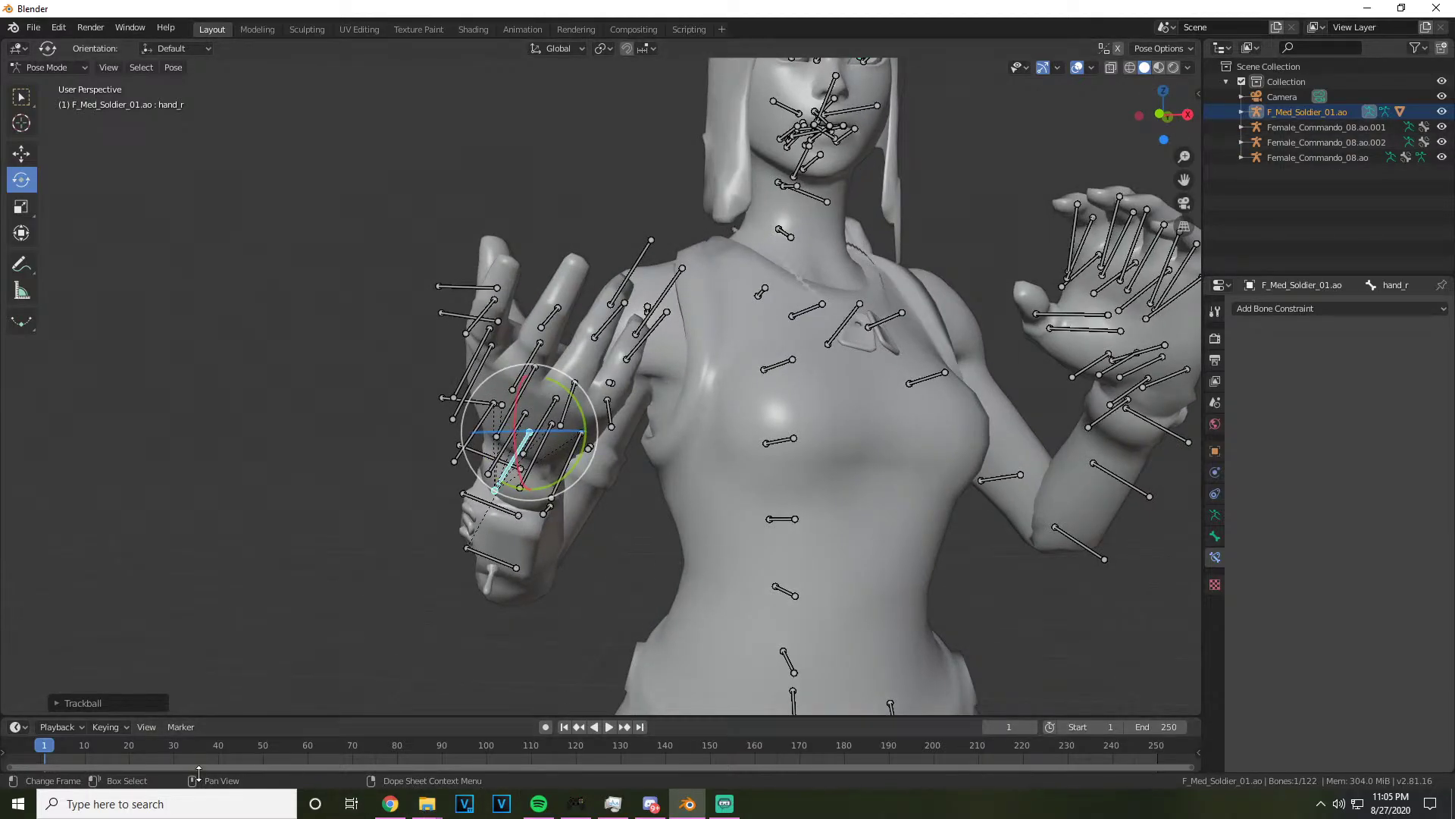
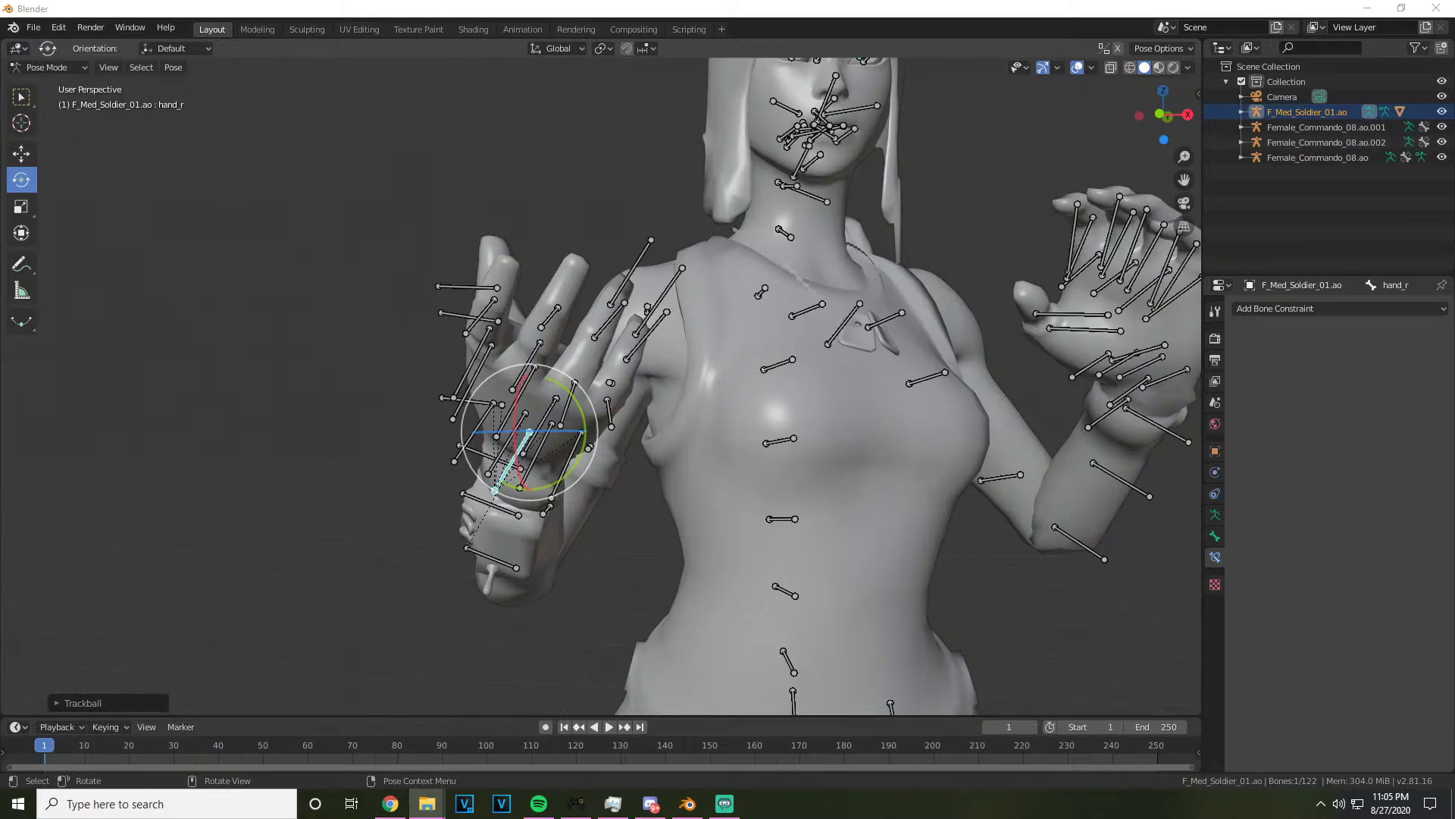
Append the objects SK_Tactical_Shotgun_02.ao and SK_Tactical_Shotgun_02.mo from Combat Shotgun.blend
left_click_drag(612, 376, 389, 374)
left_click(327, 415)
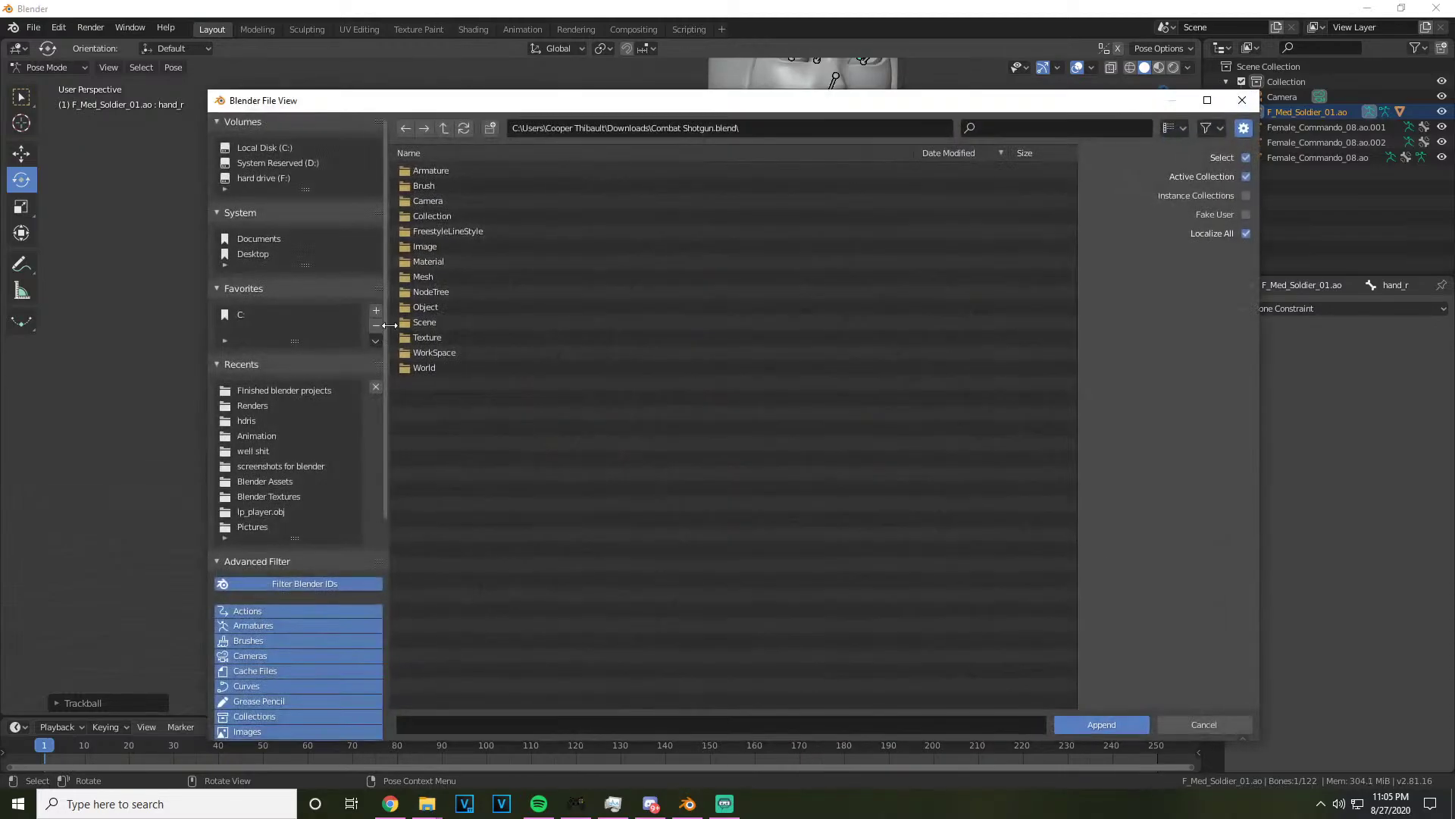
double_click(429, 322)
left_click_drag(468, 334, 494, 176)
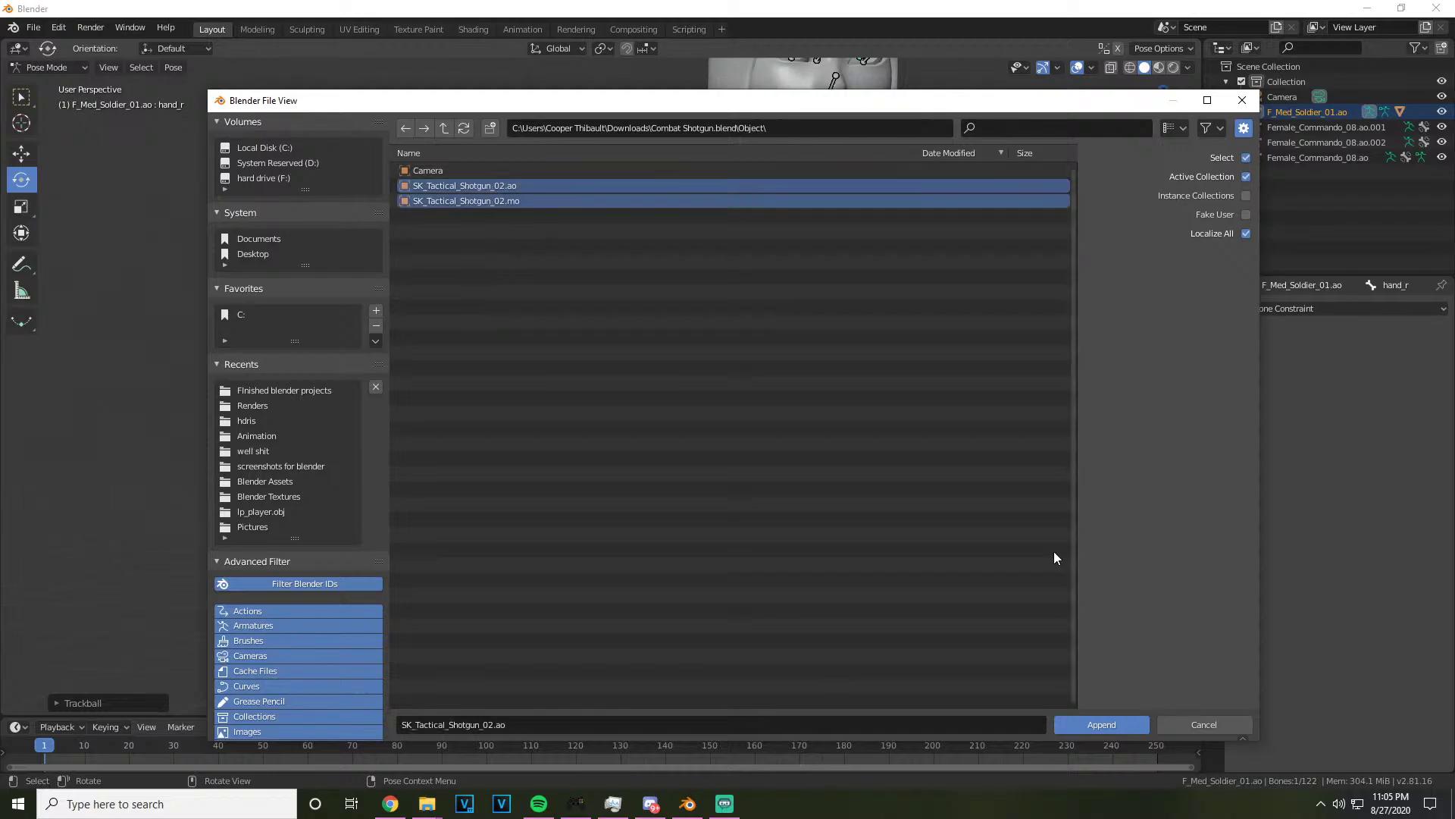
left_click(1101, 727)
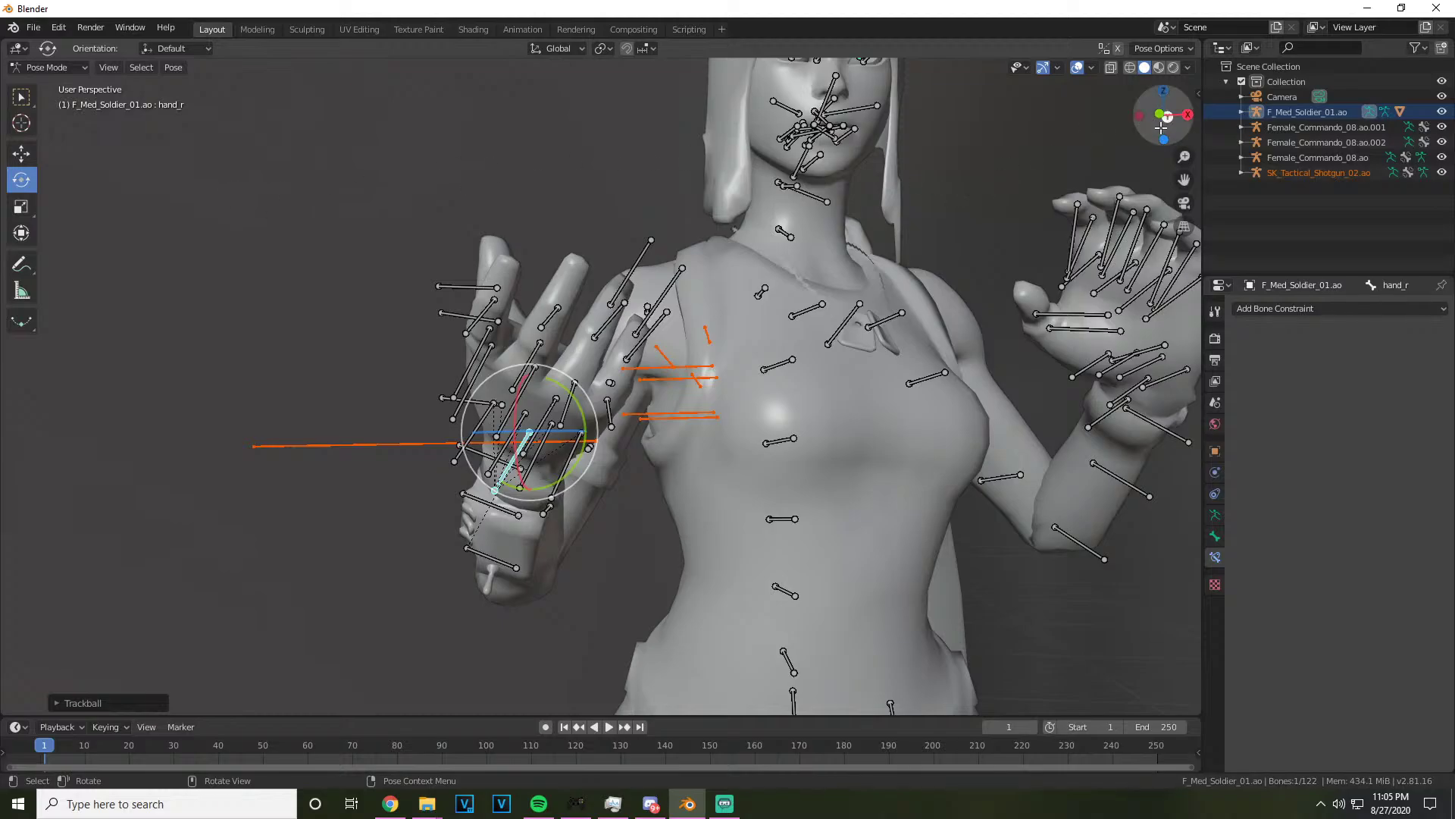
Switch the soldier armature from Pose Mode to Object Mode
scroll(911, 195, "down", 12)
scroll(454, 197, "down", 1)
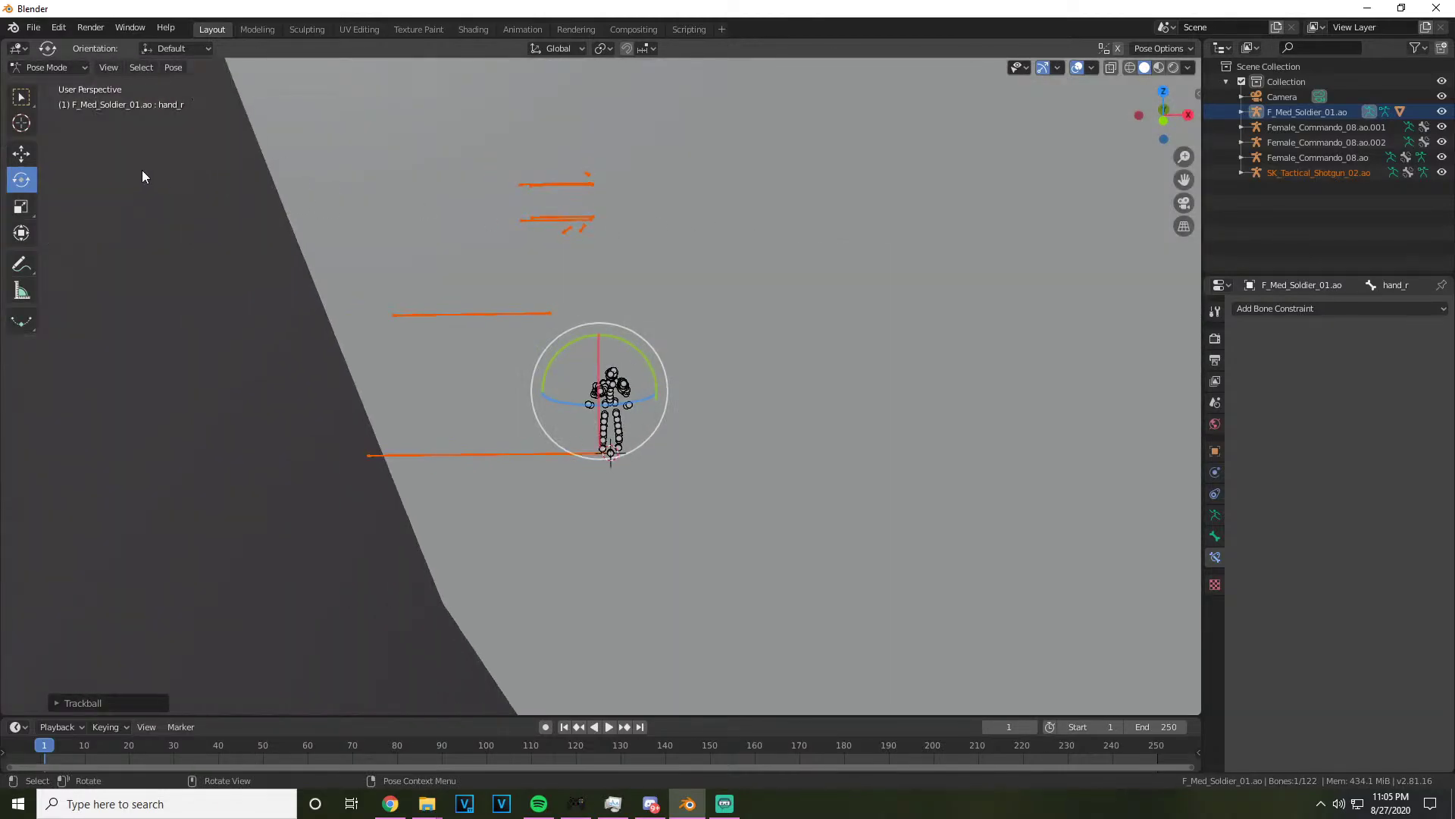
left_click(47, 67)
left_click(47, 85)
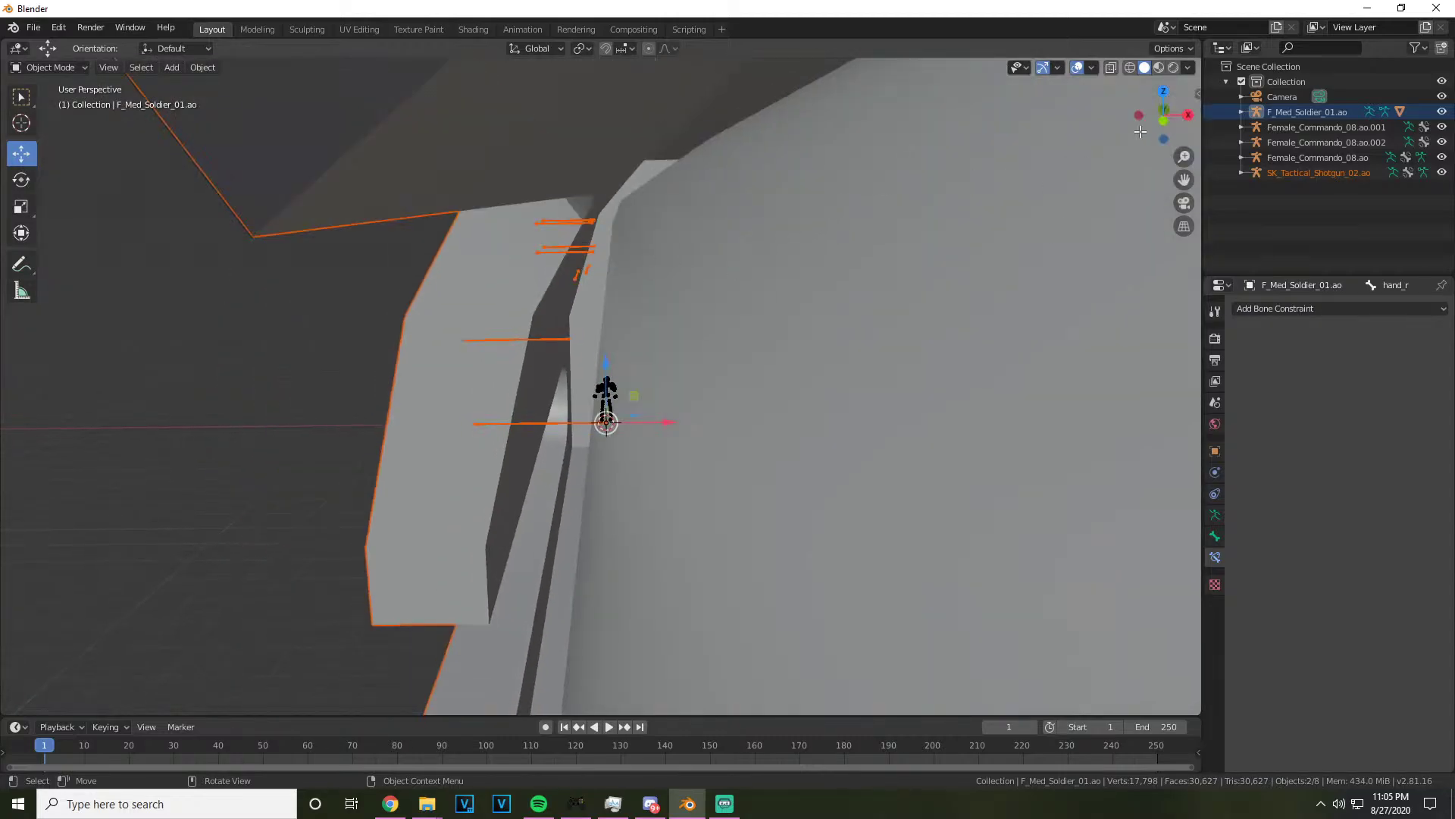
Scale the oversized appended shotgun down to roughly the size of the character
left_click_drag(1140, 132, 466, 306)
left_click(22, 206)
left_click_drag(126, 449, 74, 532)
left_click_drag(1163, 114, 1020, 330)
left_click_drag(1184, 179, 1194, 114)
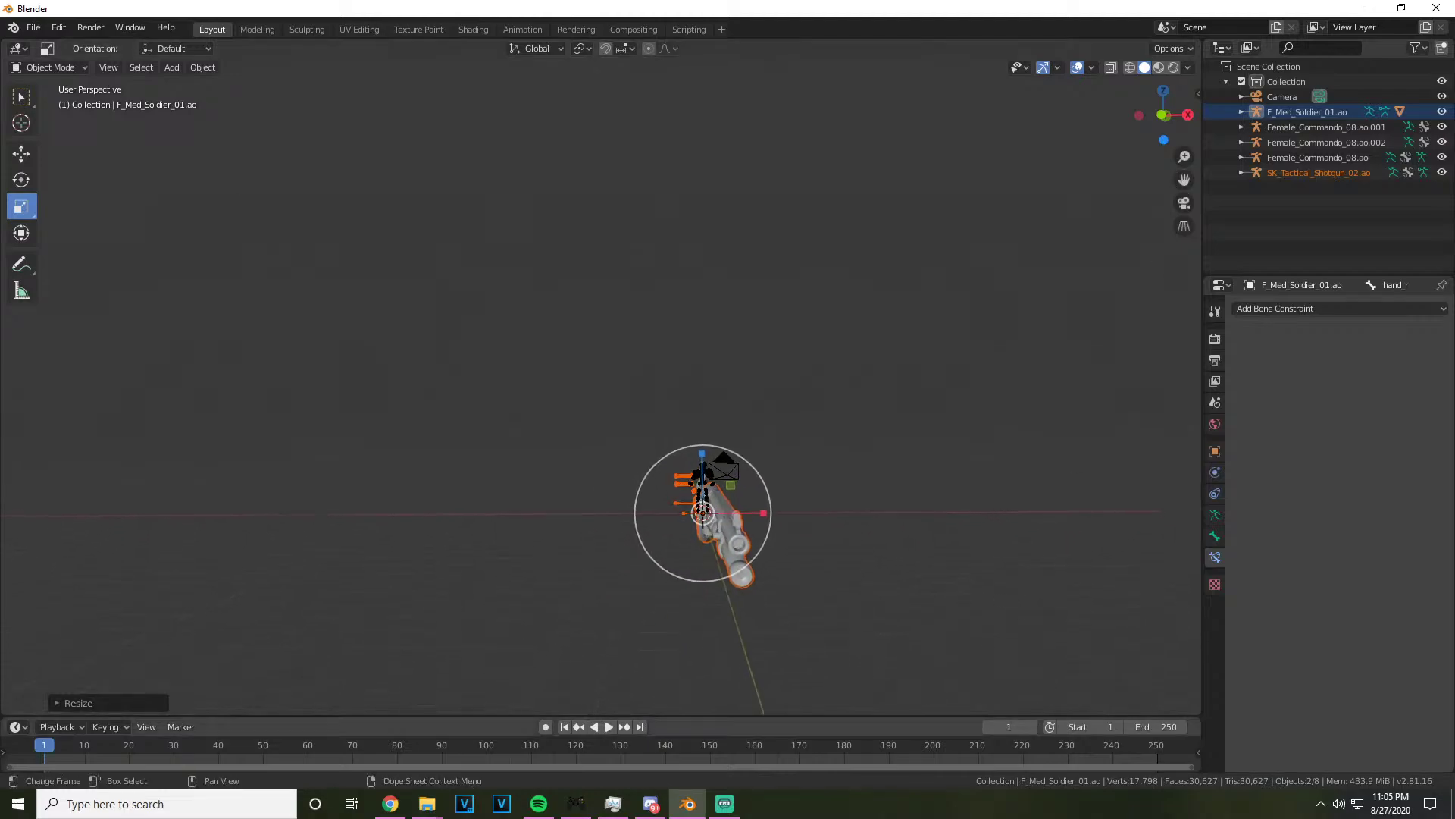
key("s")
left_click(678, 533)
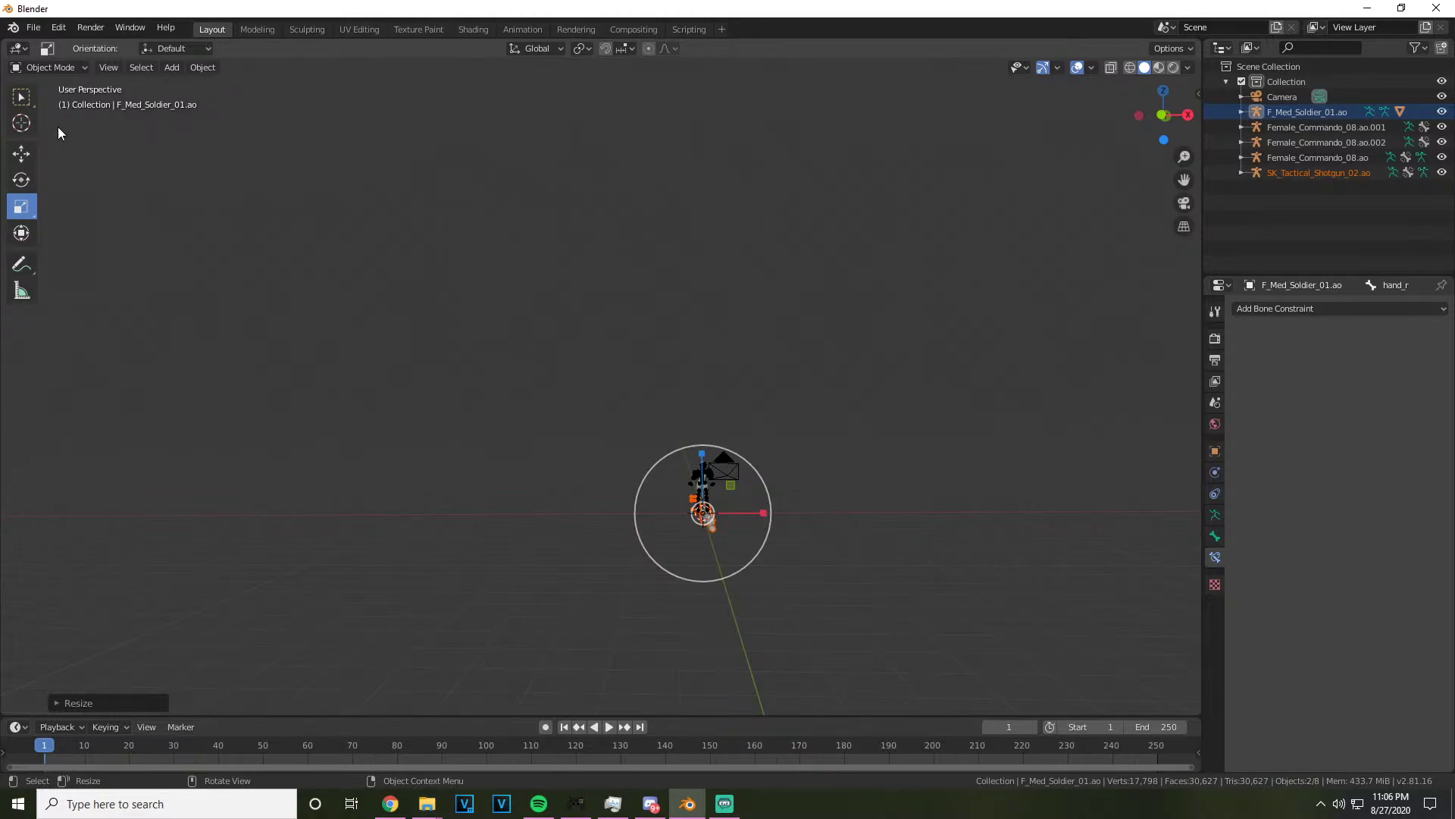
Open the Navigation preferences and check the Auto Depth orbit option
left_click(33, 27)
mouse_move(63, 40)
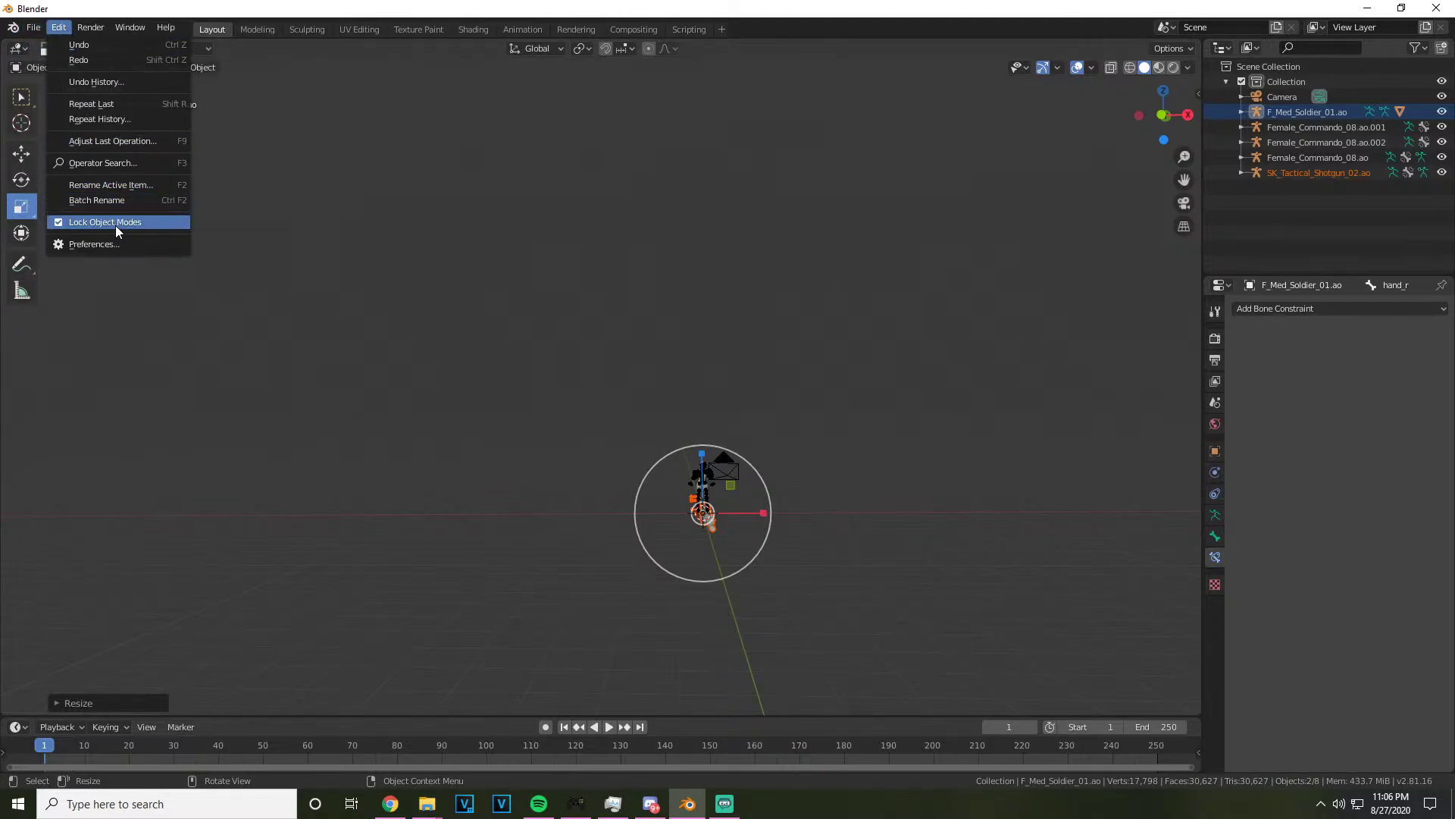
left_click(114, 244)
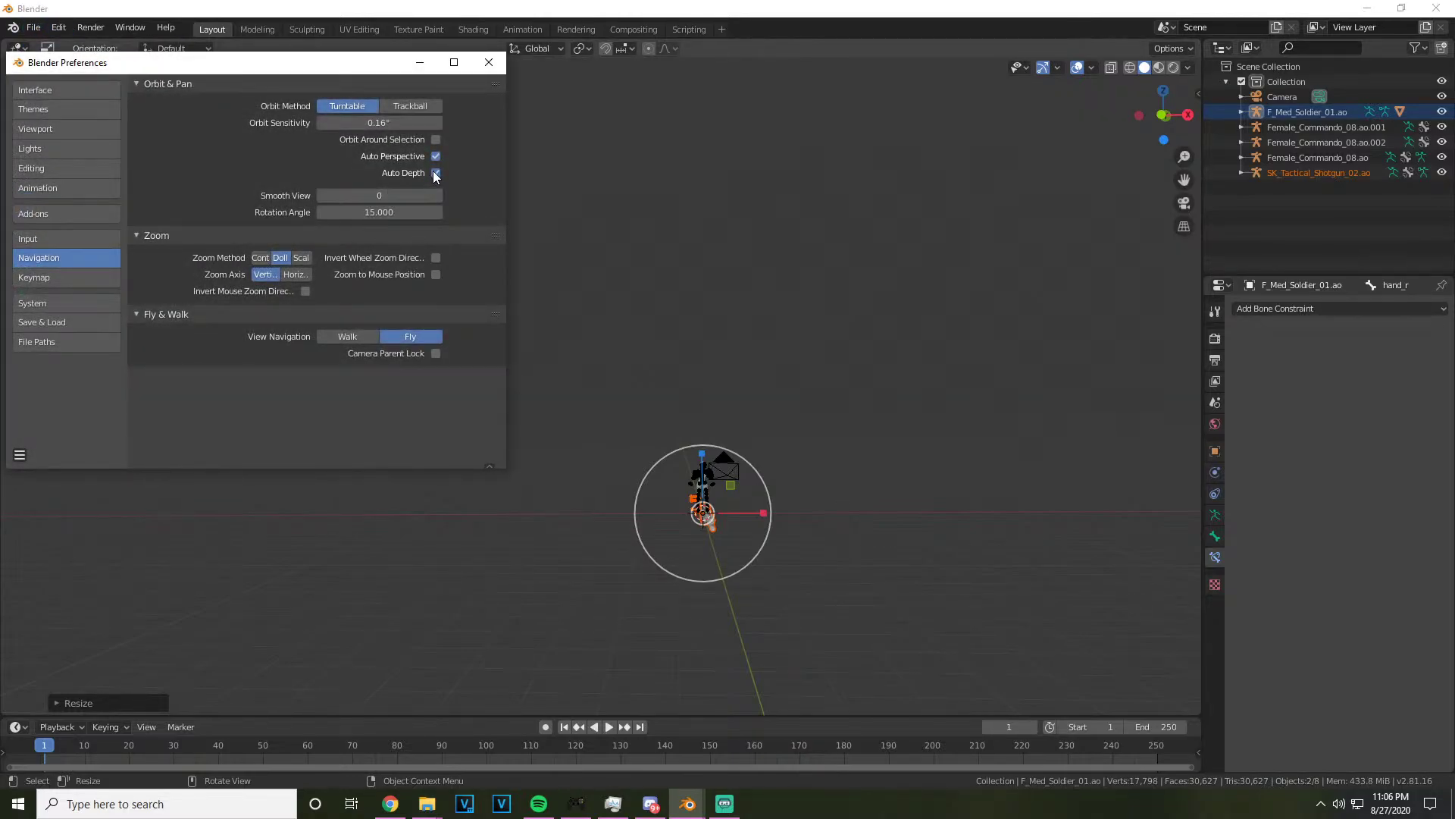
middle_click(1052, 224)
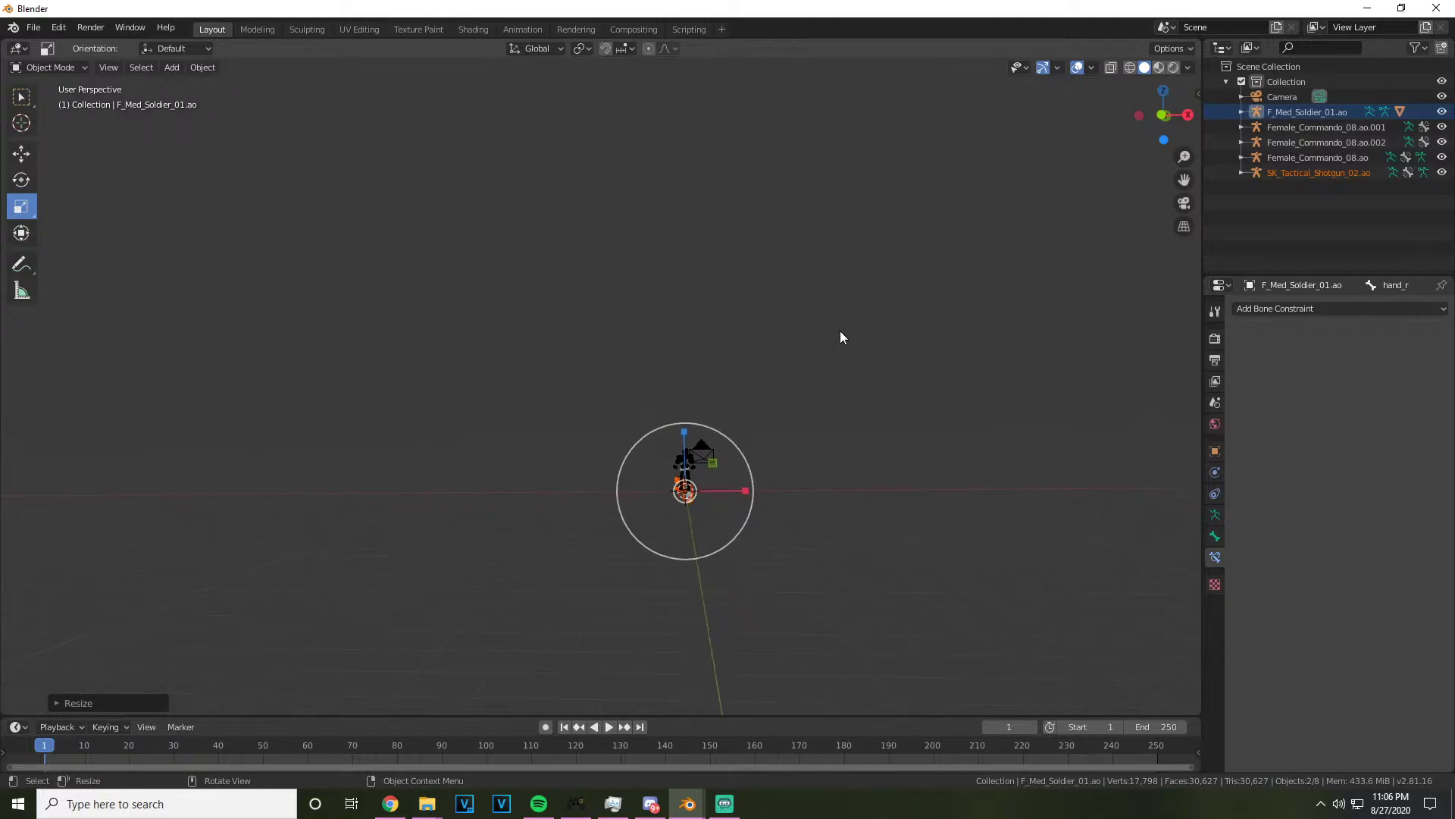
In the camera view, move the shotgun up beside the character's legs and scale it down further
left_click(1184, 203)
middle_click(893, 366)
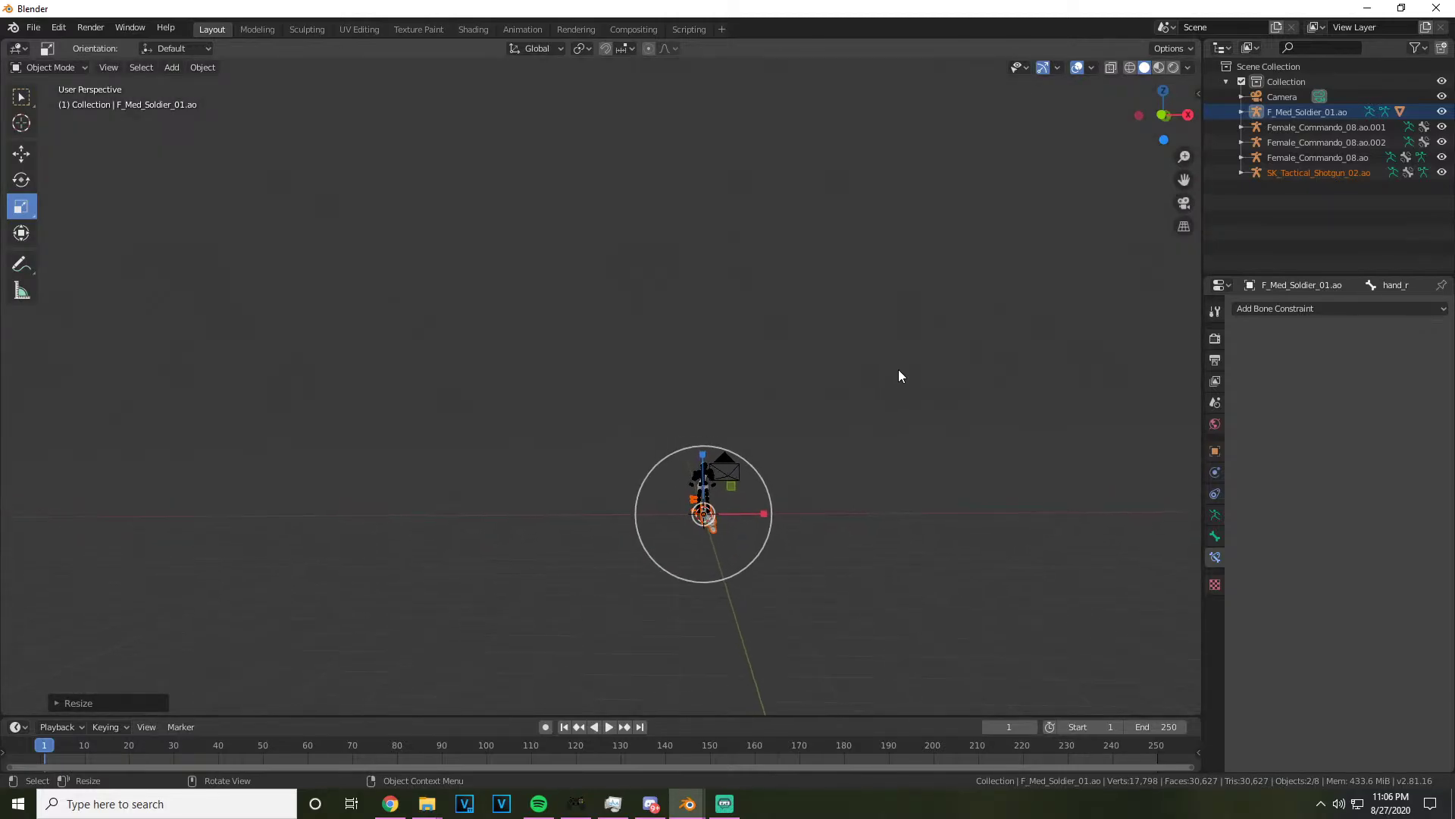
key("KP_0")
scroll(939, 276, "down", 5)
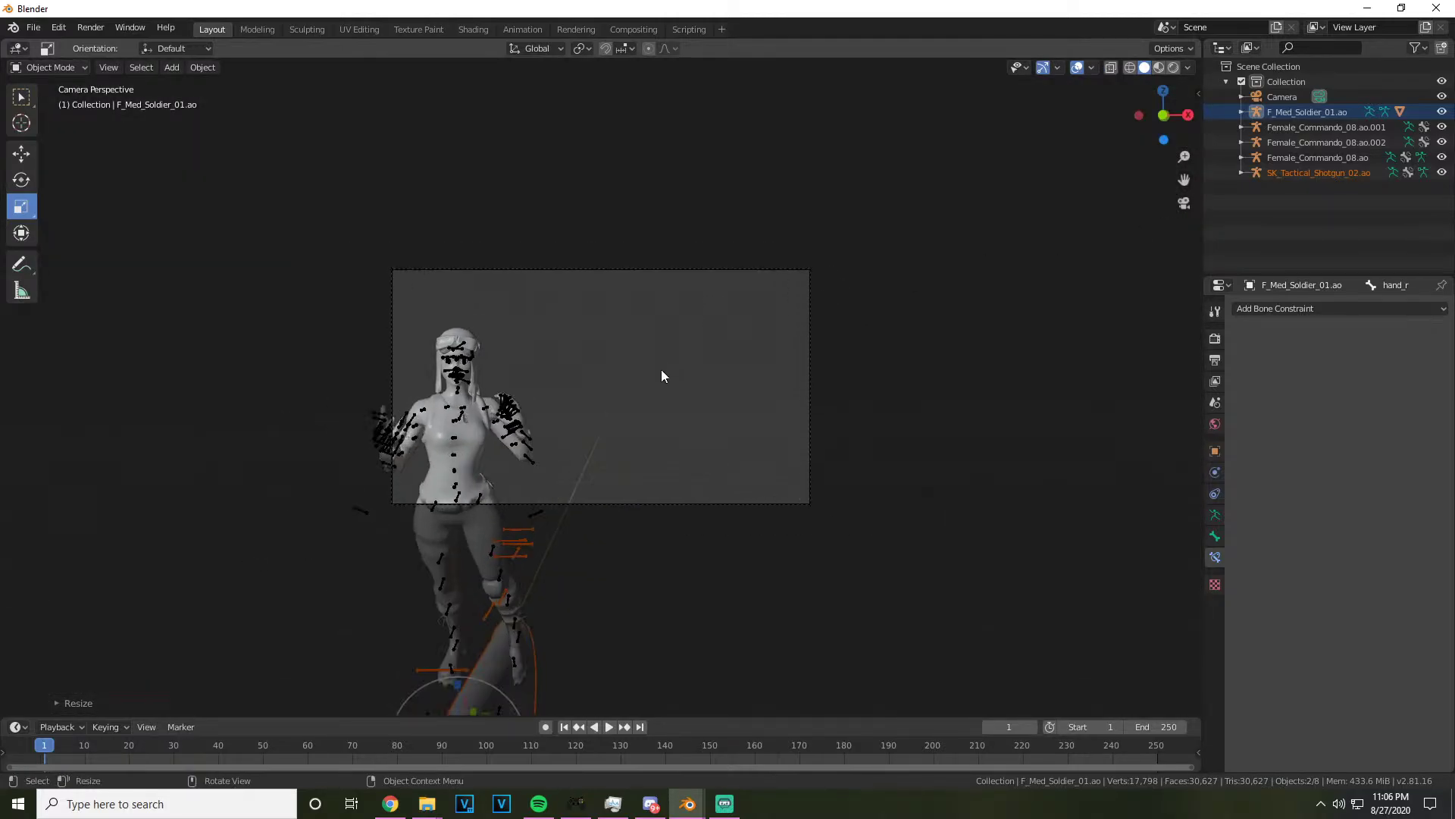
left_click(24, 159)
key("g")
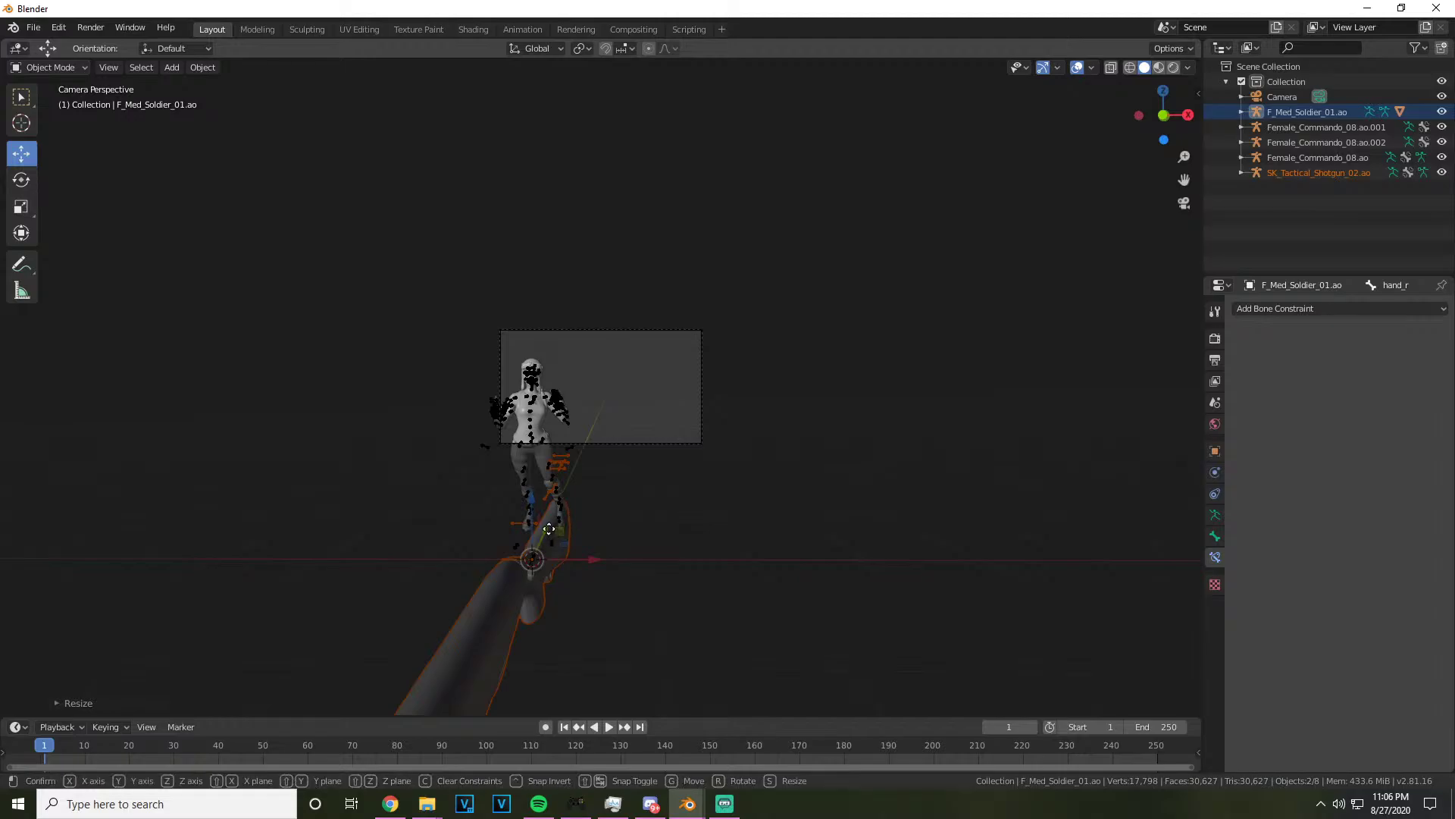
left_click(491, 597)
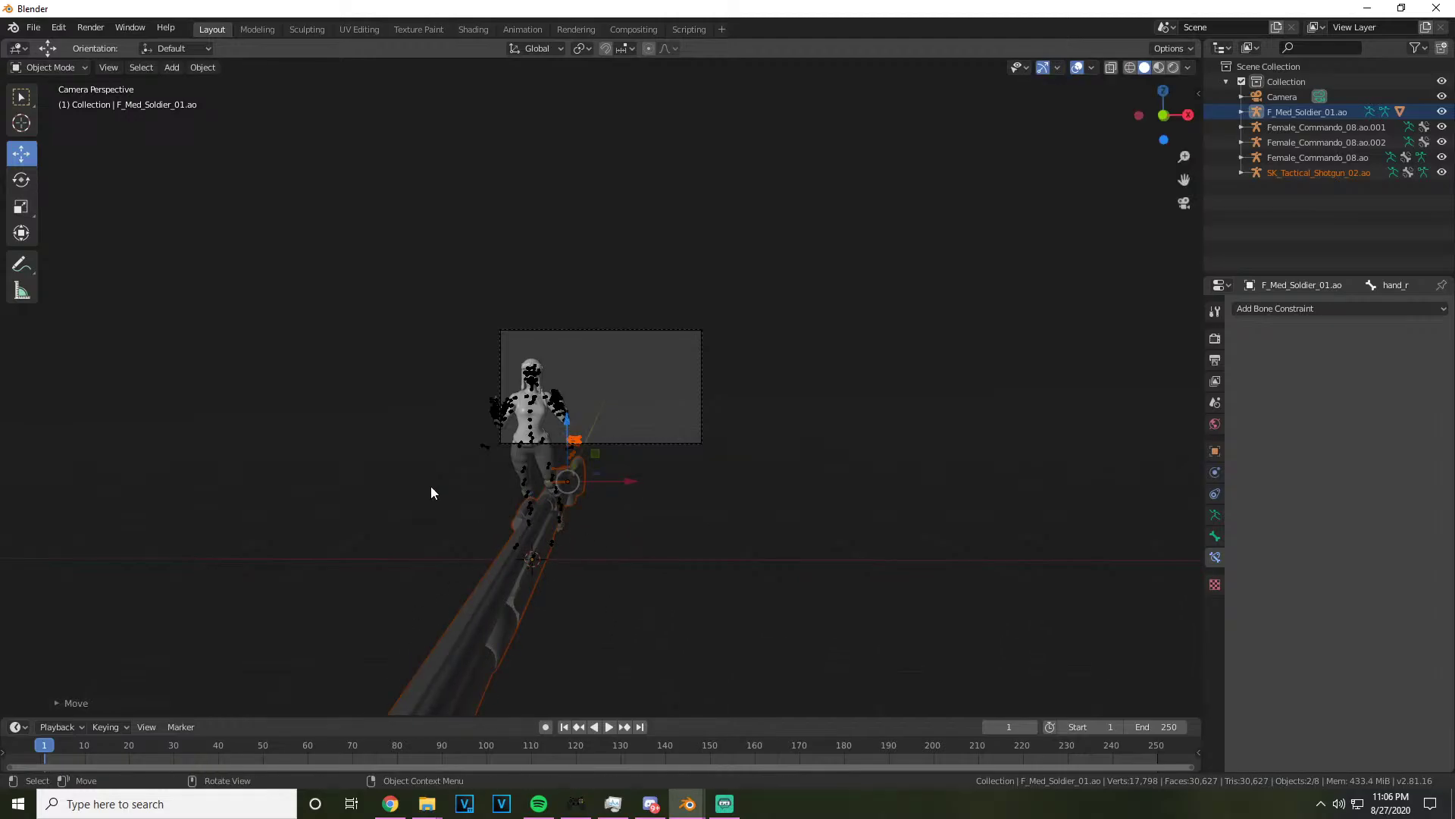
left_click(21, 206)
left_click_drag(627, 531, 572, 489)
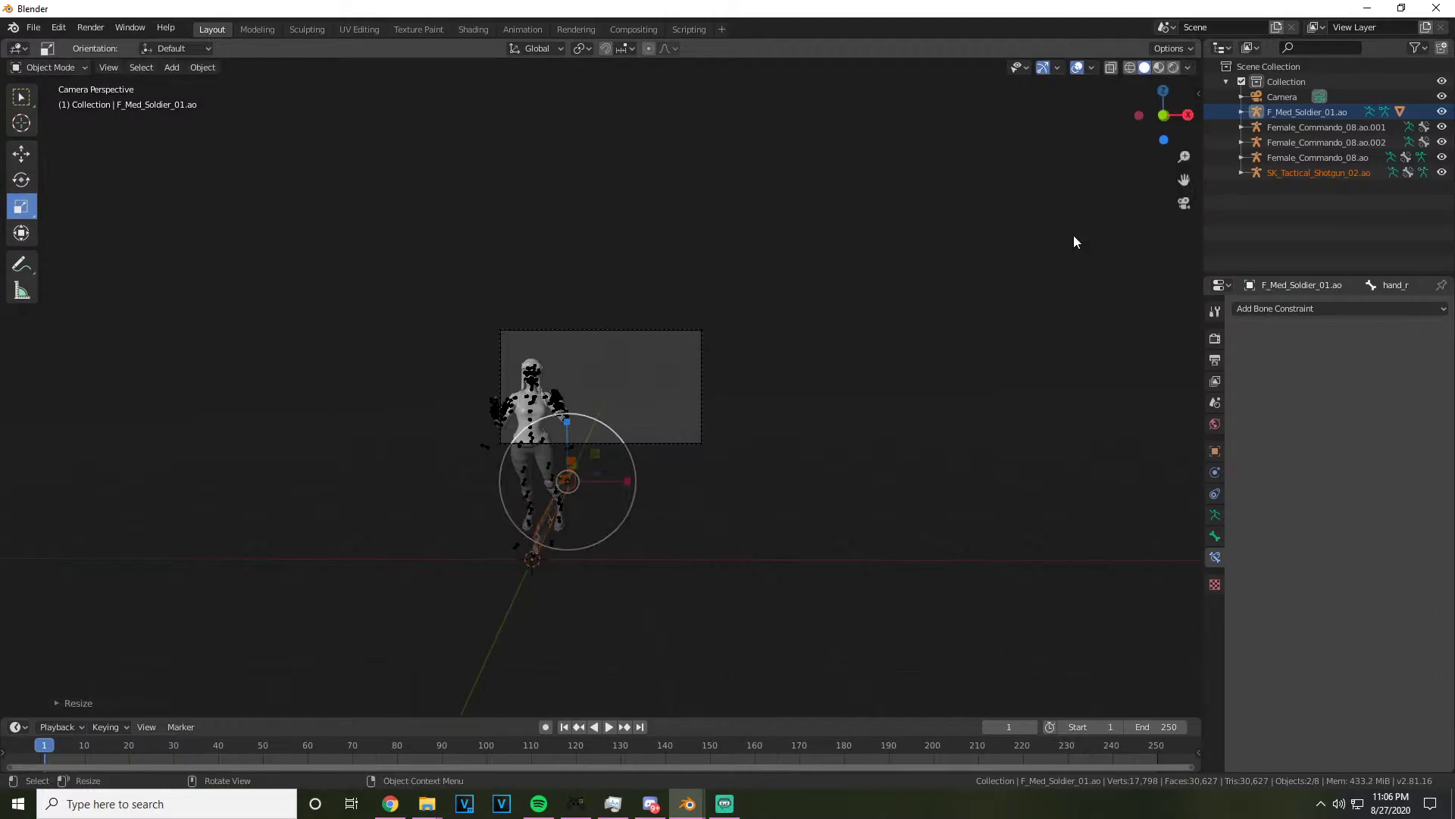
Raise the shotgun from the legs to upper-body height and move it out to the character's side
left_click_drag(1175, 95, 897, 238)
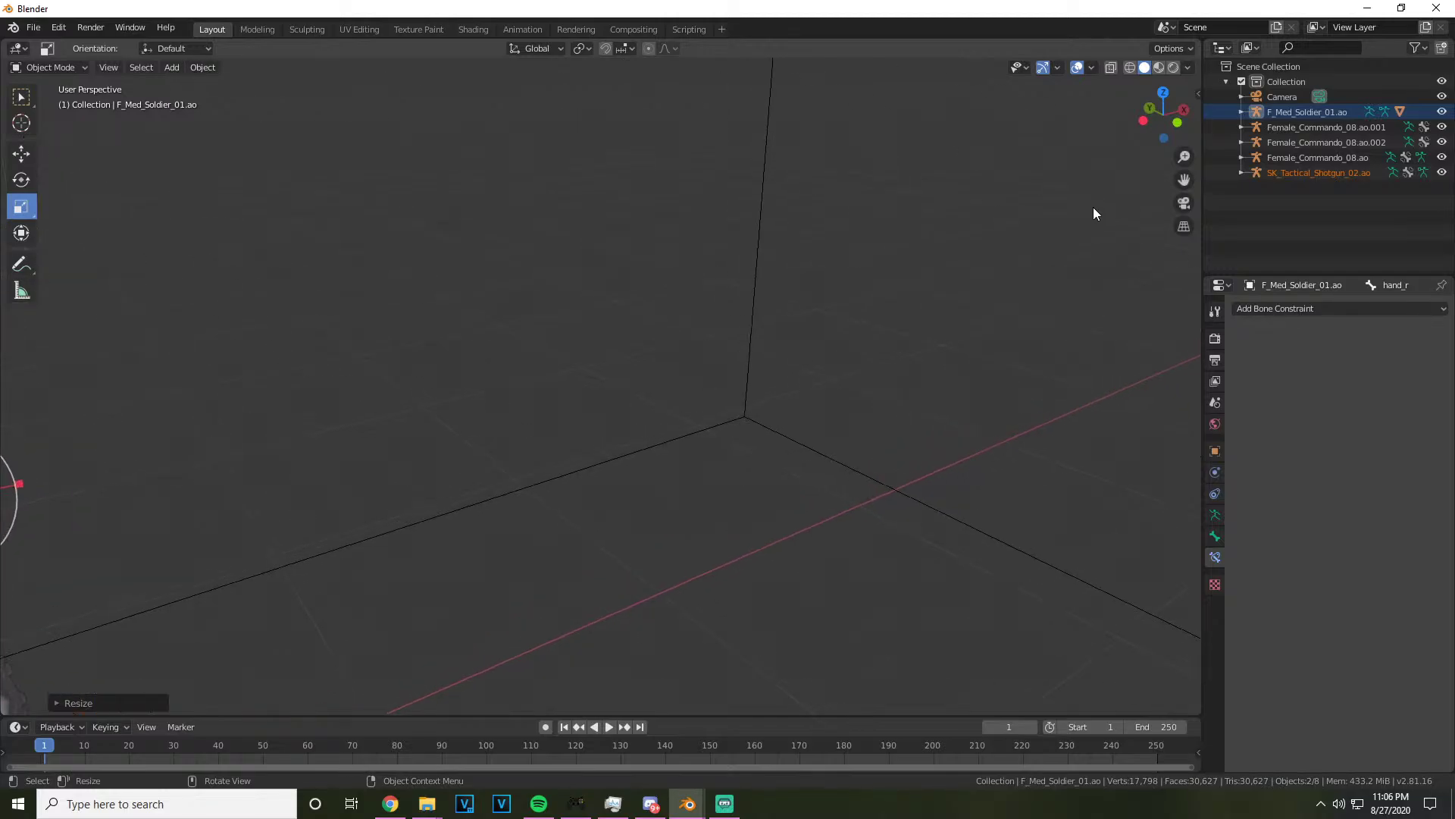
left_click_drag(1184, 180, 397, 511)
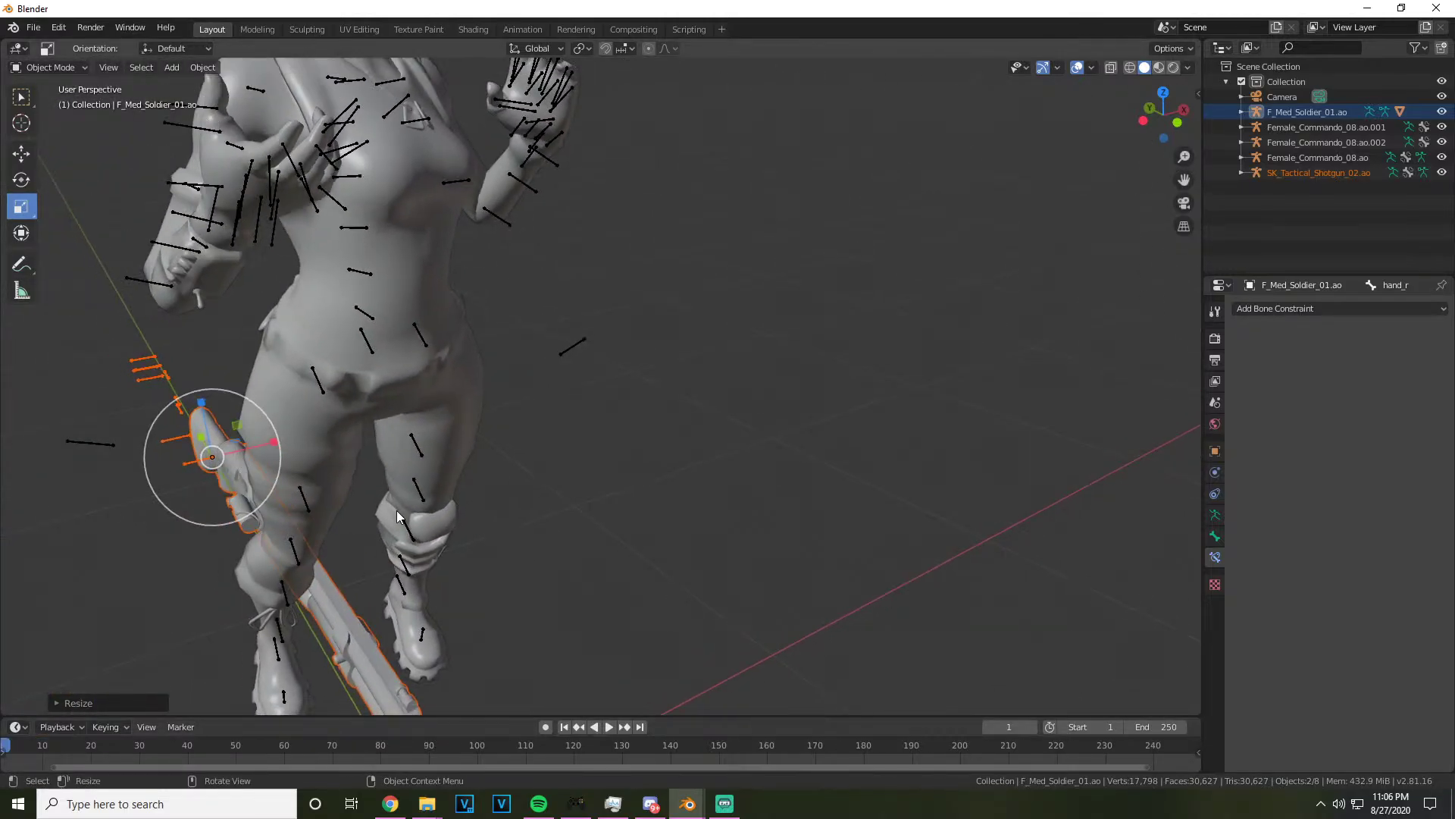
left_click(21, 154)
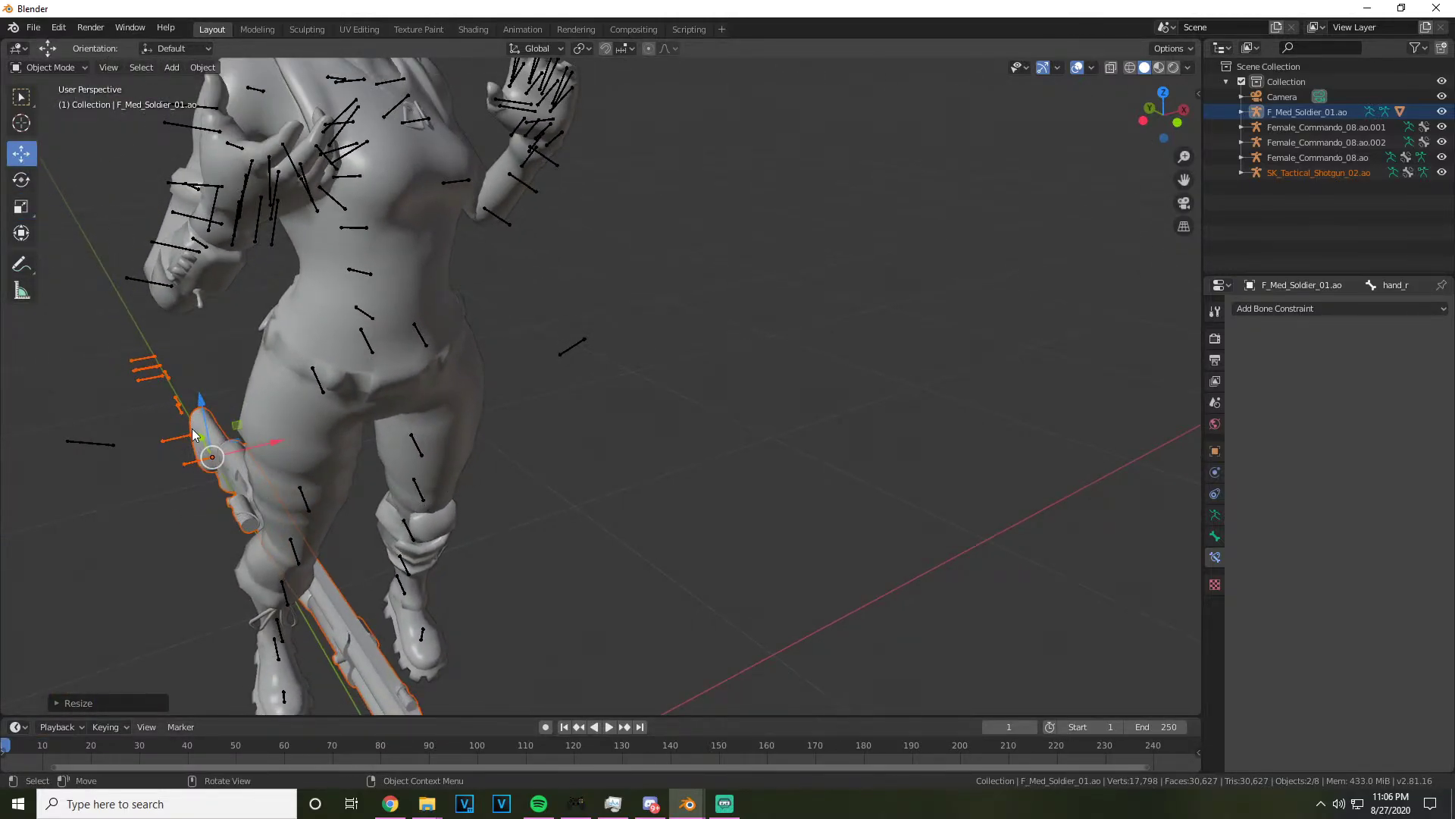
left_click_drag(195, 413, 212, 83)
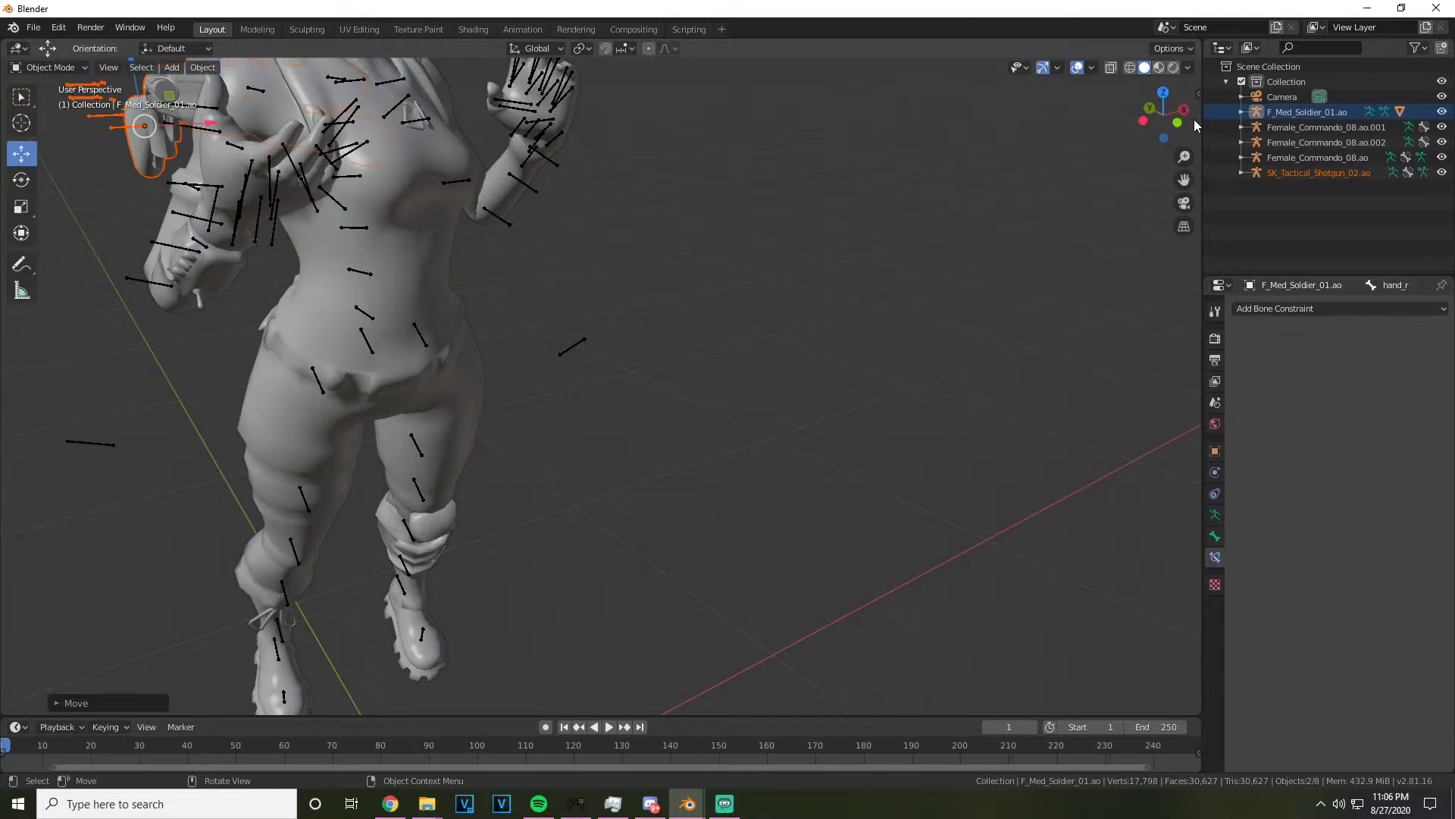
left_click_drag(1183, 179, 26, 212)
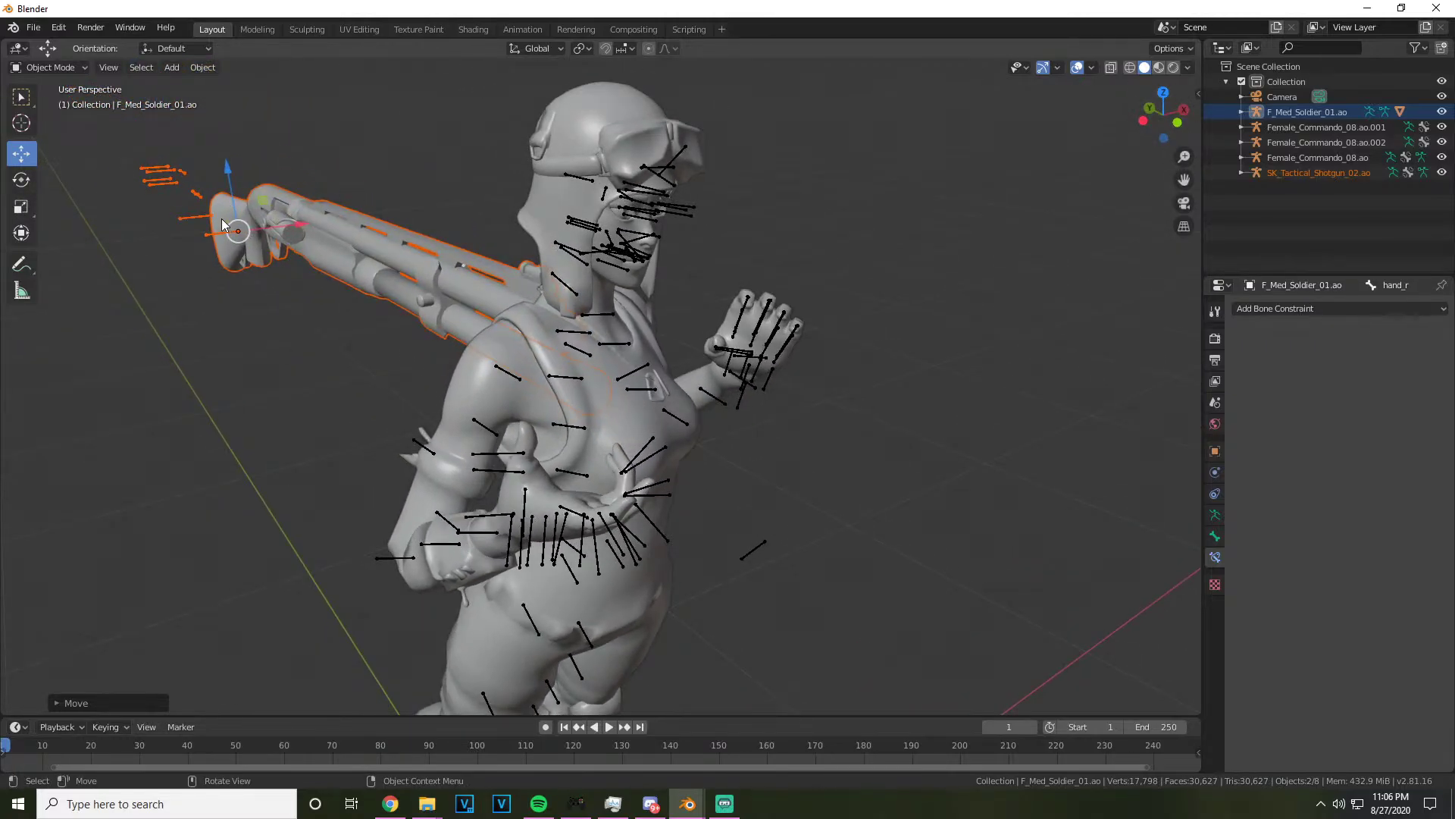
left_click_drag(224, 224, 750, 424)
Rotate the shotgun in a side view so it stands nearly upright with the barrel pointing up
left_click_drag(1163, 114, 217, 190)
scroll(956, 176, "down", 5)
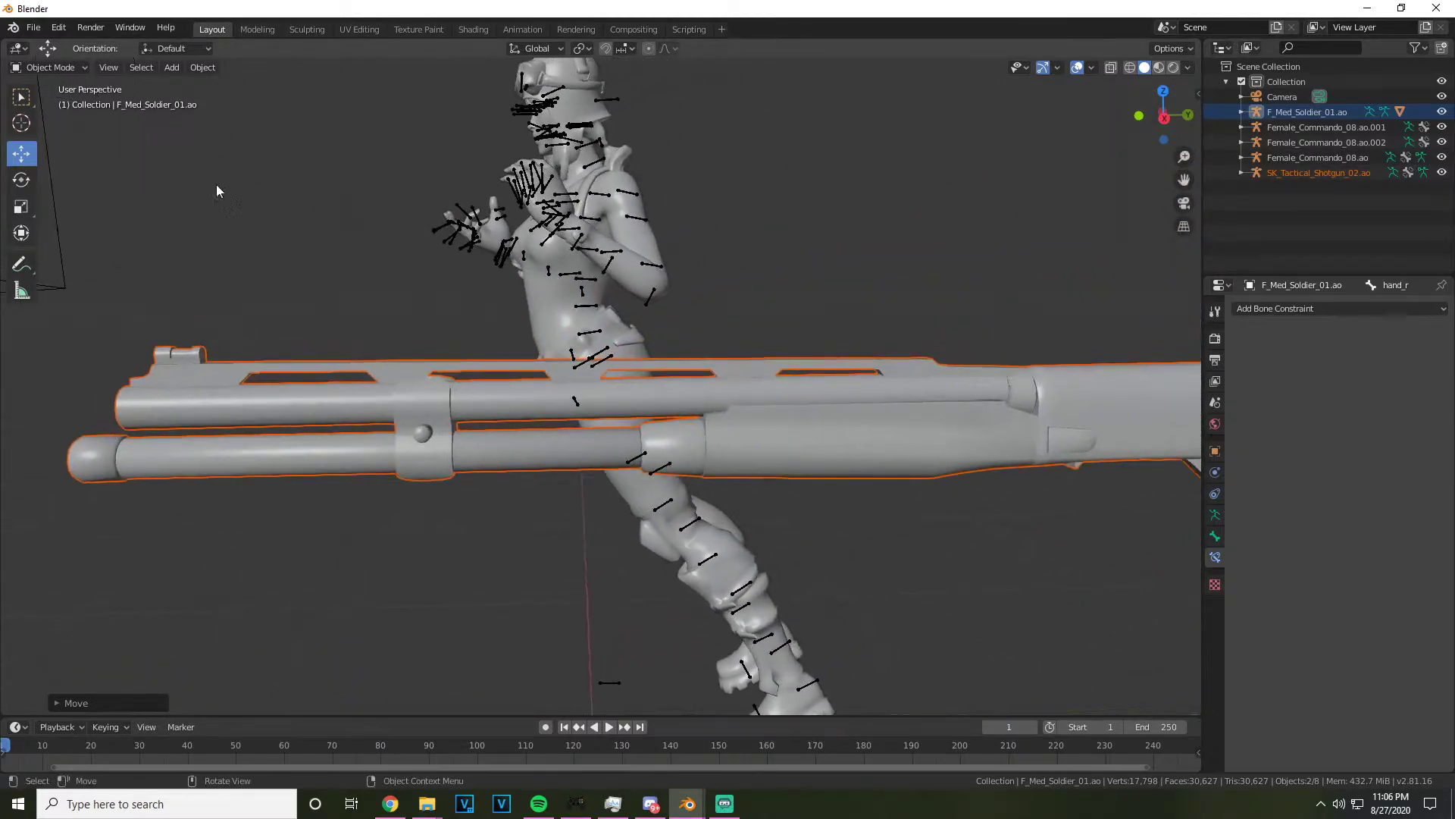
left_click(22, 188)
scroll(650, 332, "down", 4)
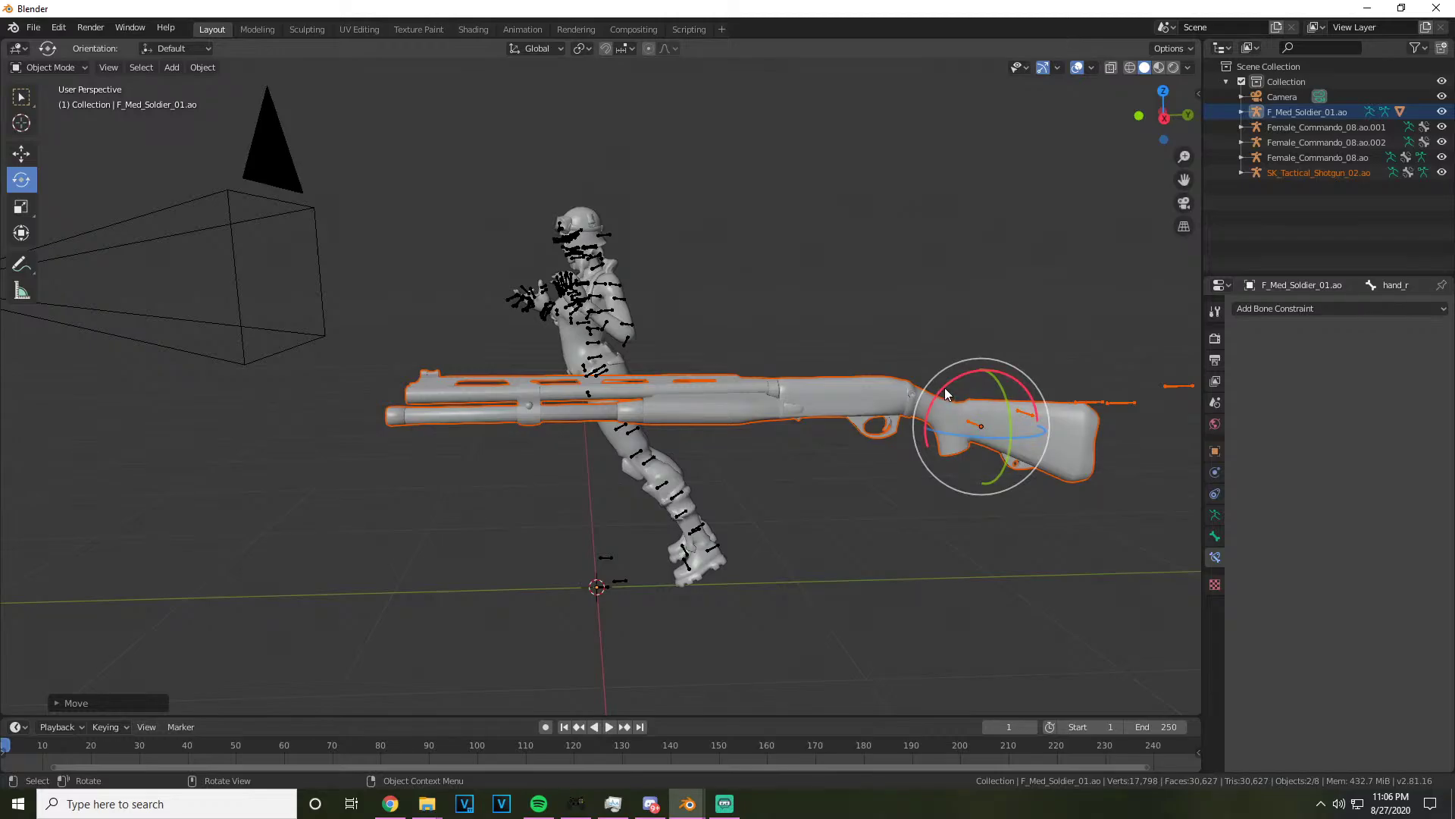
left_click_drag(944, 388, 1025, 403)
key("ctrl+z")
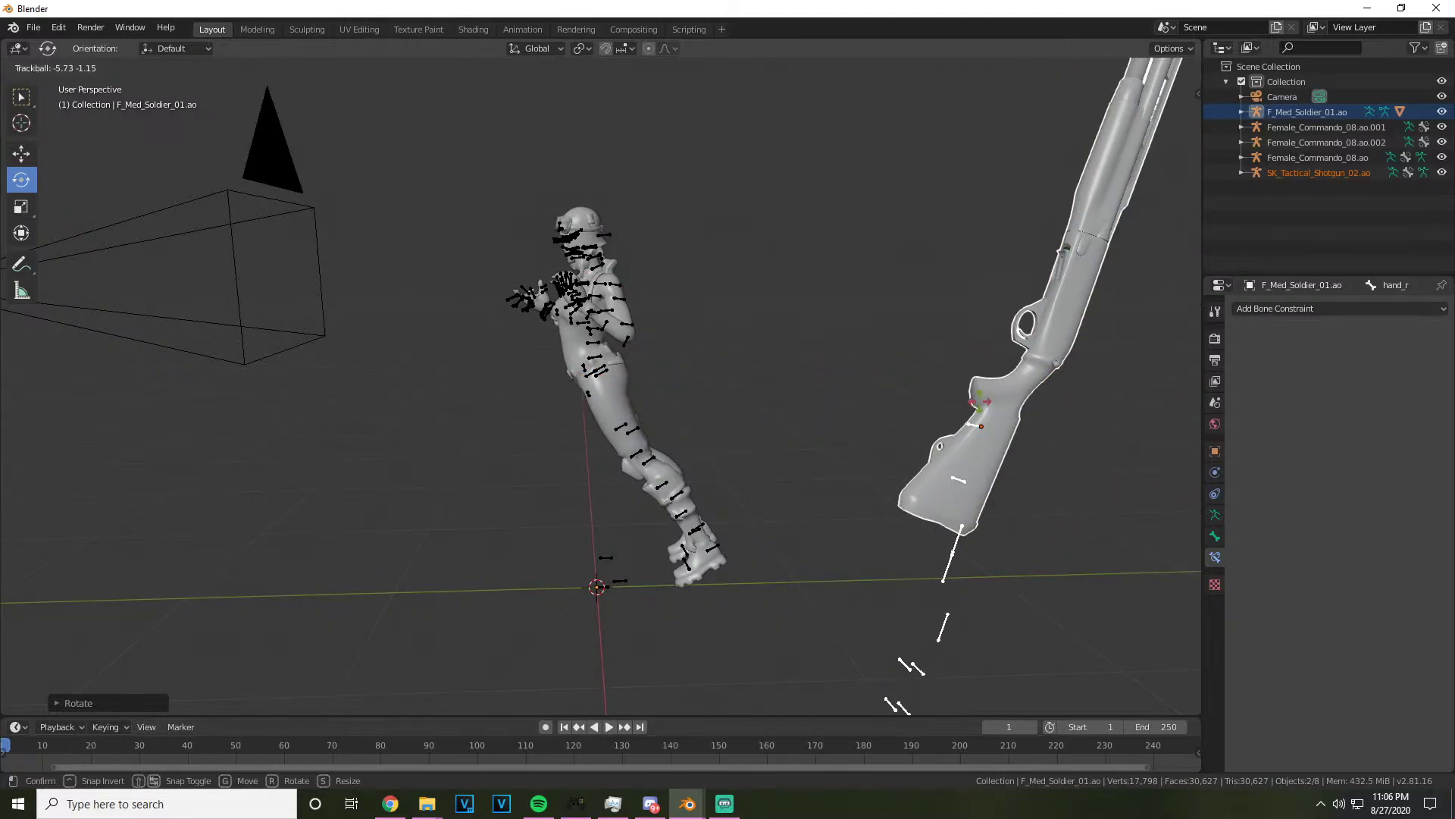
key("ctrl+shift+z")
key("ctrl+z")
Scale the shotgun down and move it in beside the character's left side at torso height
left_click(21, 206)
left_click(947, 485)
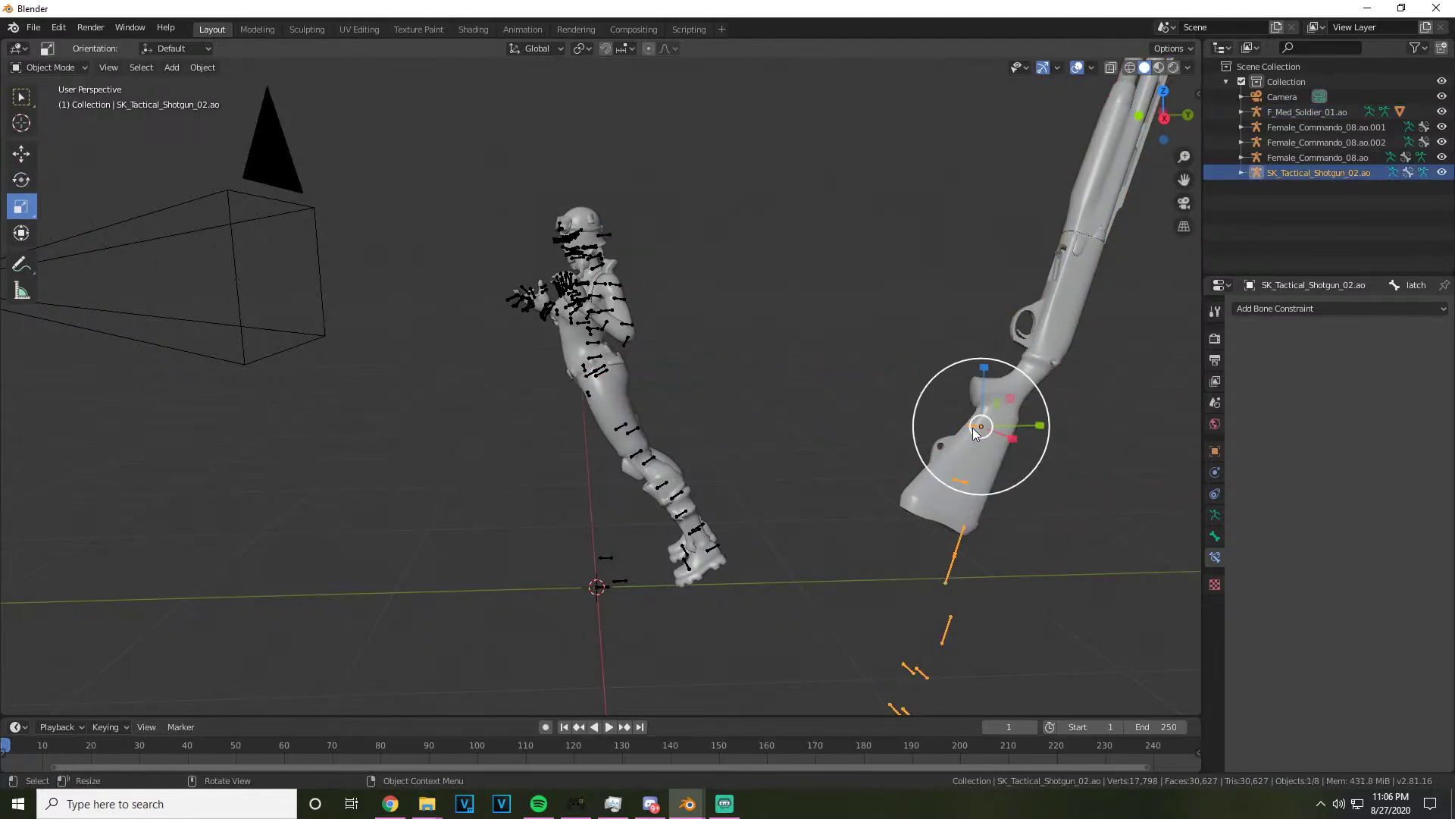
left_click_drag(975, 493, 612, 385)
left_click(21, 153)
scroll(636, 364, "up", 4)
left_click_drag(1159, 144, 1008, 279)
left_click_drag(792, 375, 849, 181)
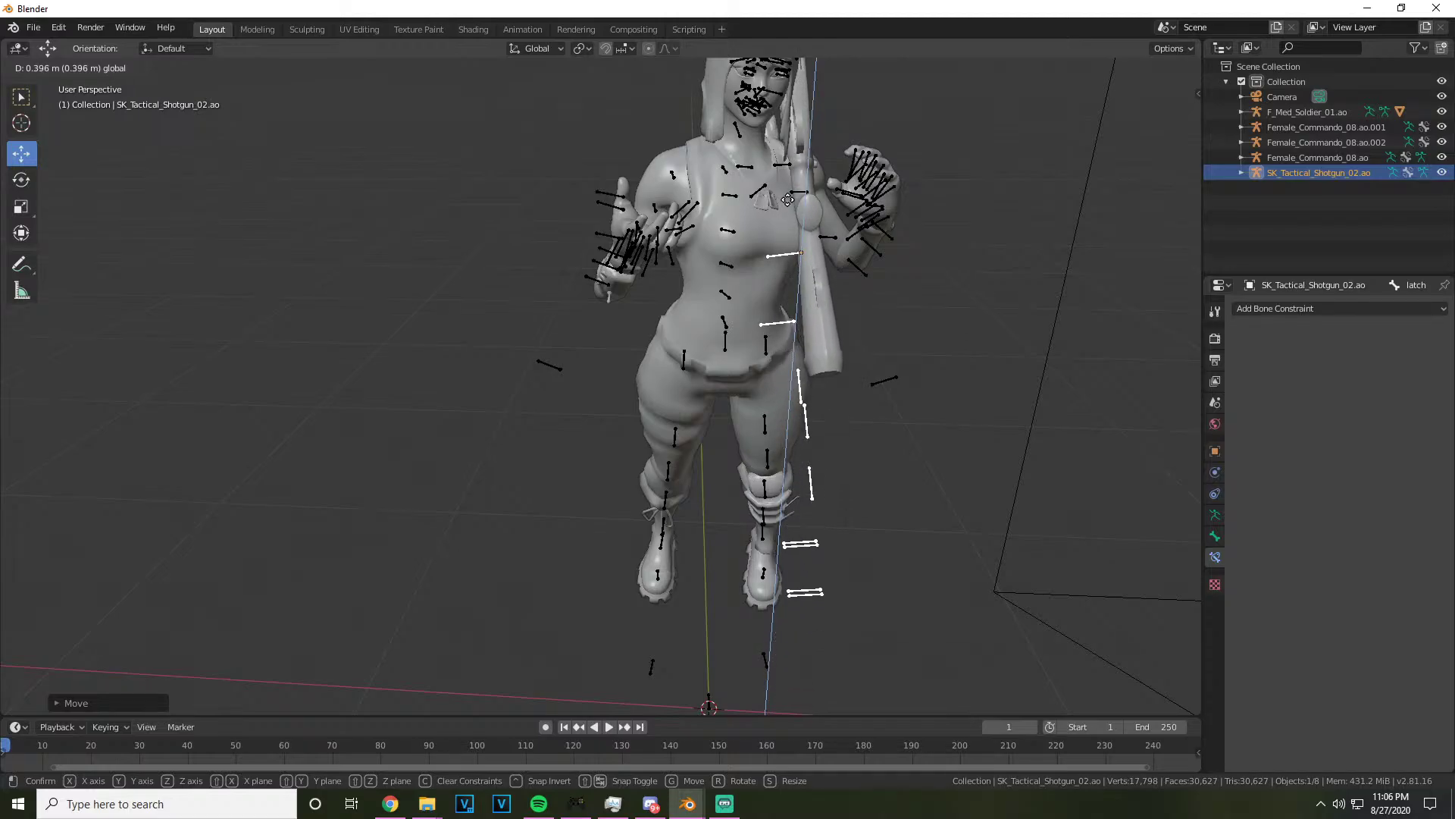
Scale the shotgun down further so its size suits the character's body
scroll(870, 190, "up", 5)
left_click_drag(1184, 179, 1054, 280)
scroll(878, 192, "down", 4)
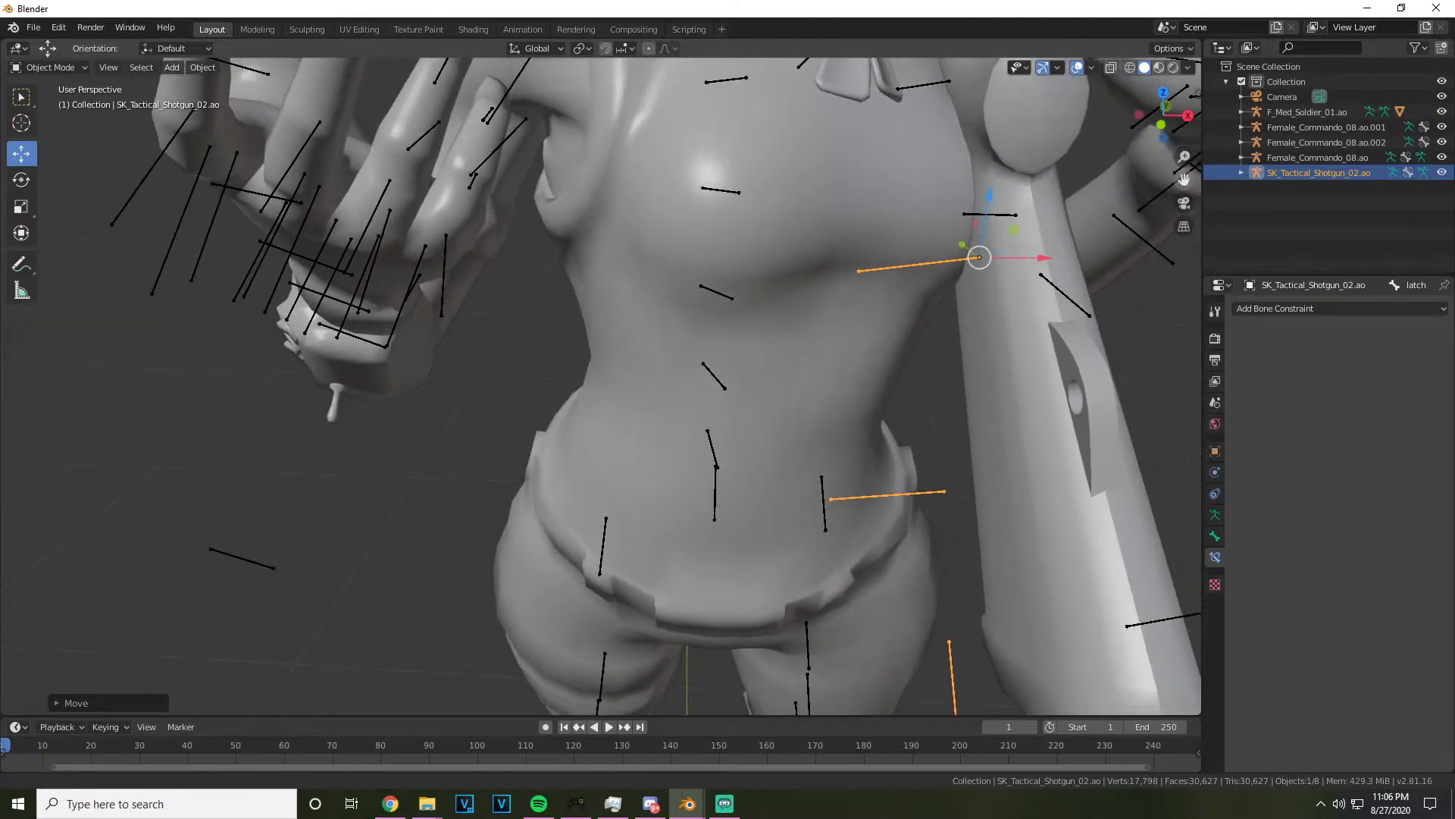
left_click(21, 206)
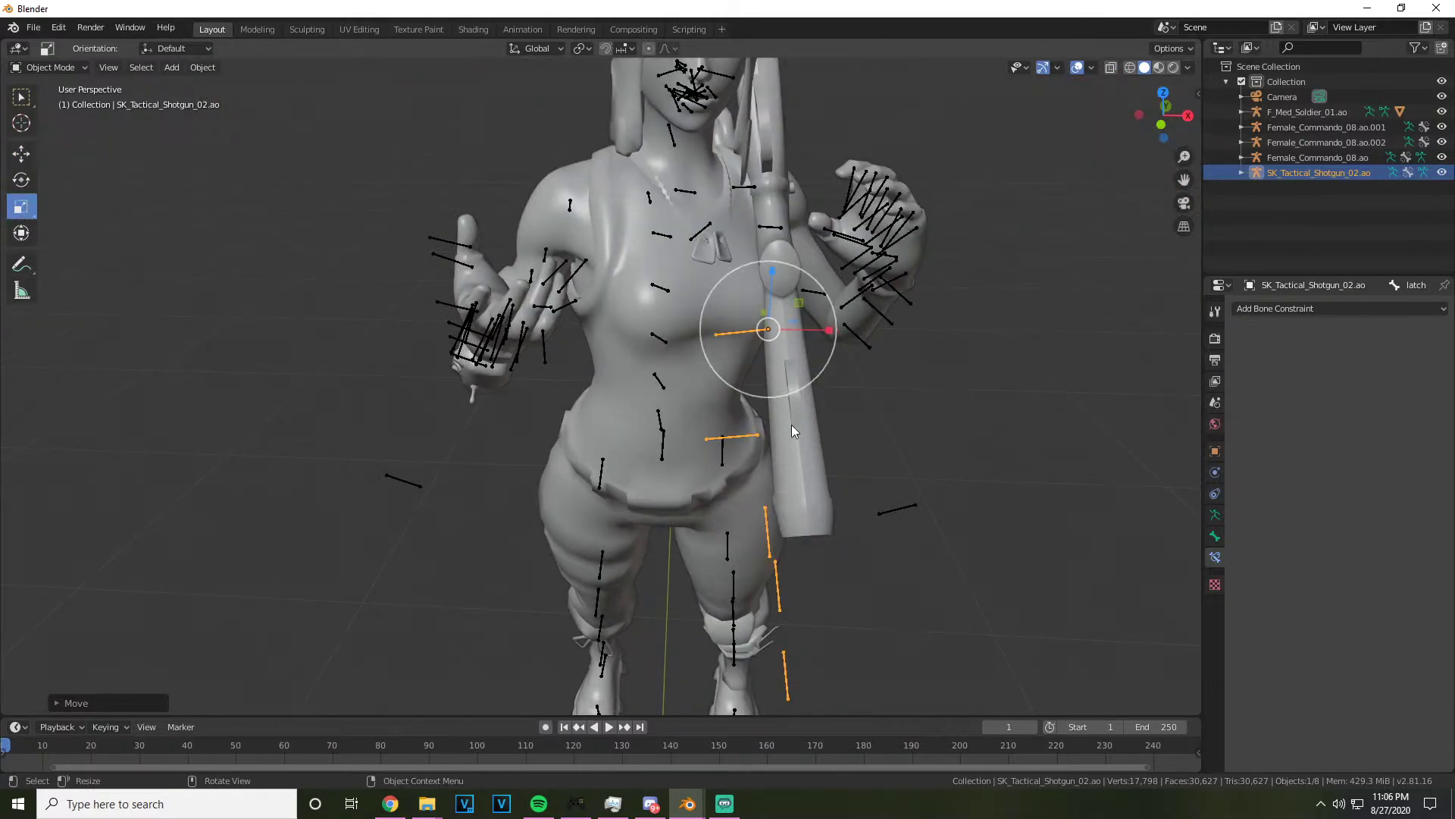
left_click_drag(794, 426, 799, 319)
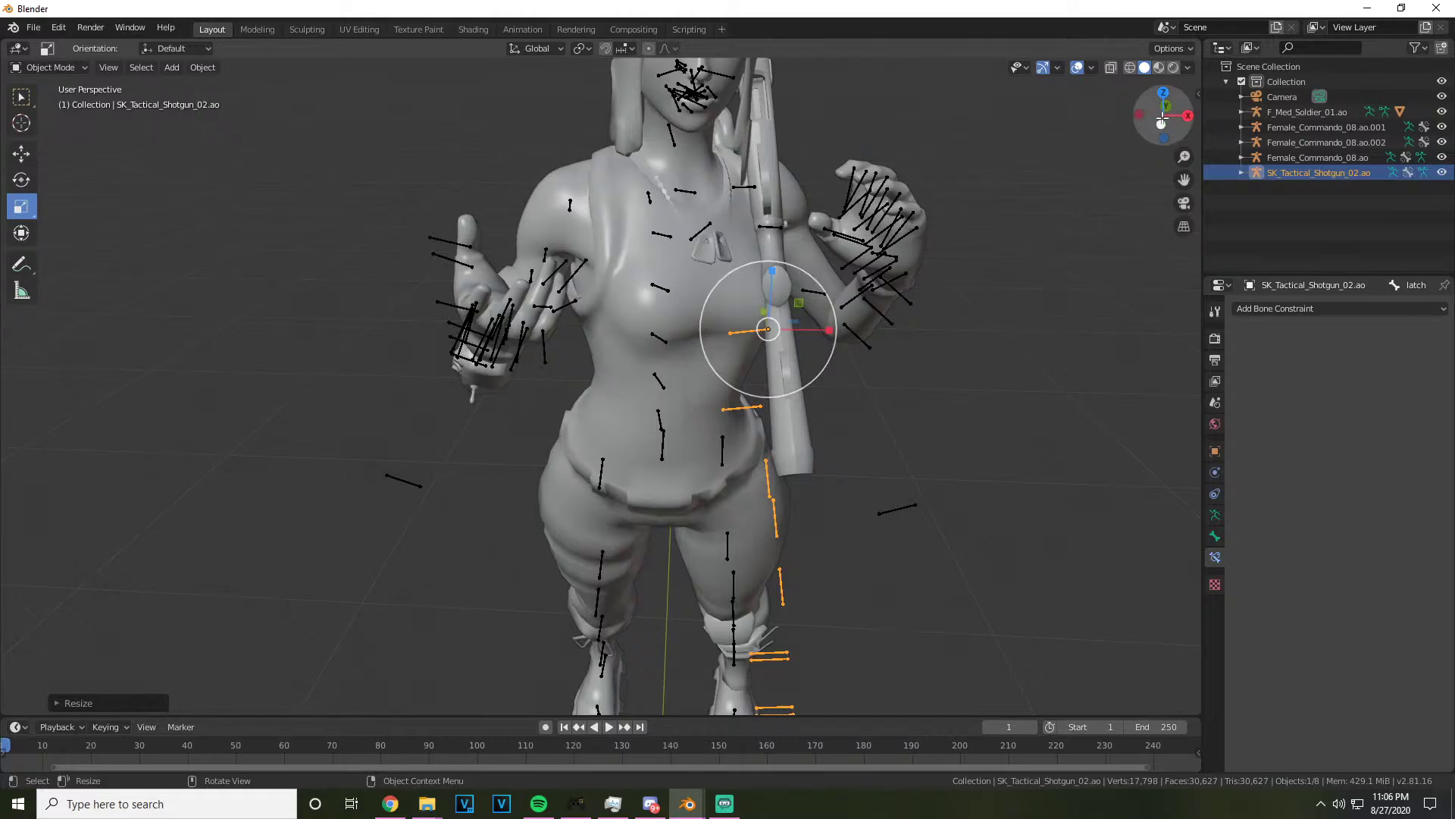
Tilt the shotgun's barrel back over the character's shoulder and move its stock up to her raised left hand
left_click_drag(1163, 114, 1161, 337)
left_click(22, 179)
left_click_drag(751, 425, 781, 339)
left_click(22, 155)
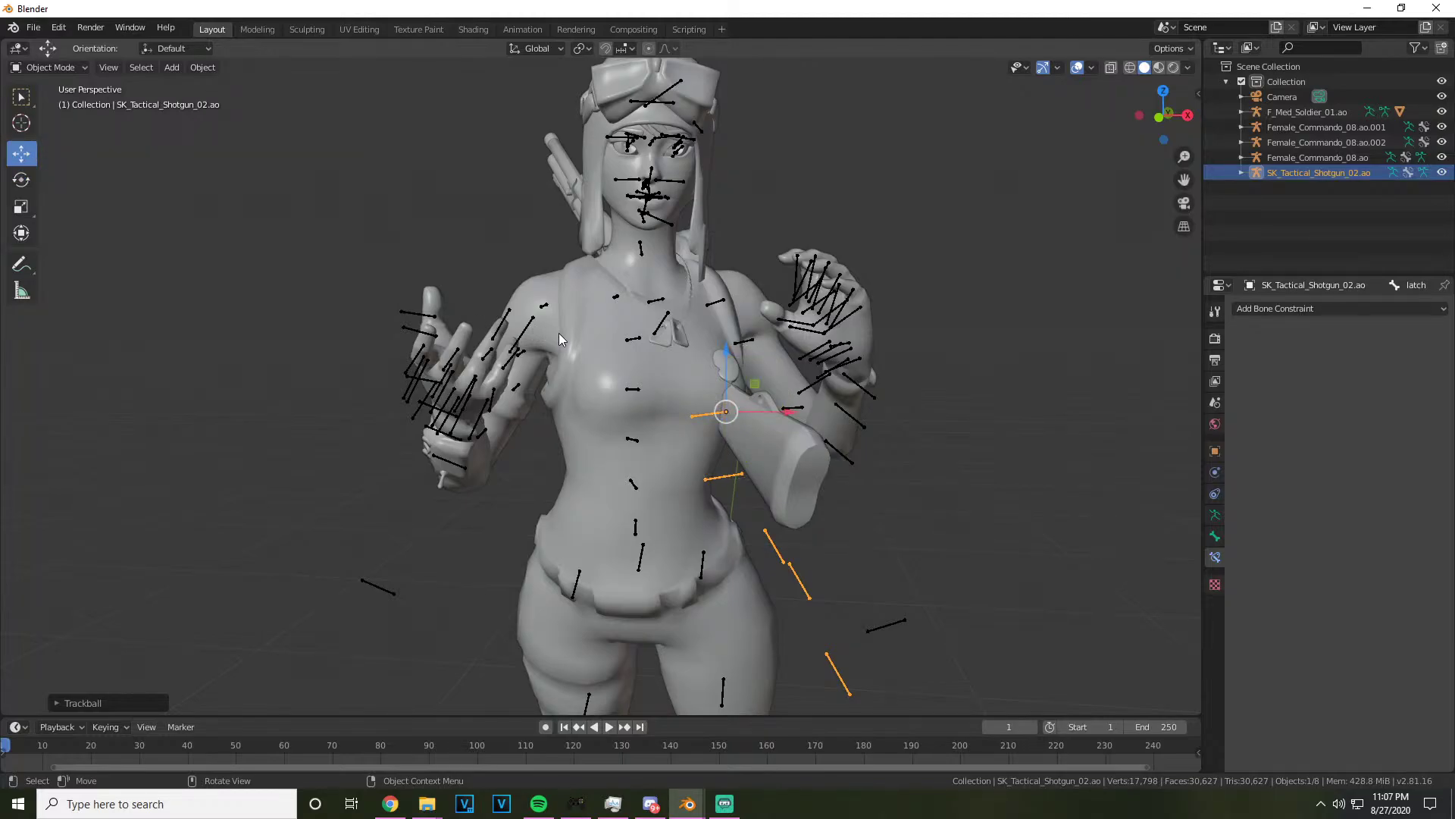
key("g")
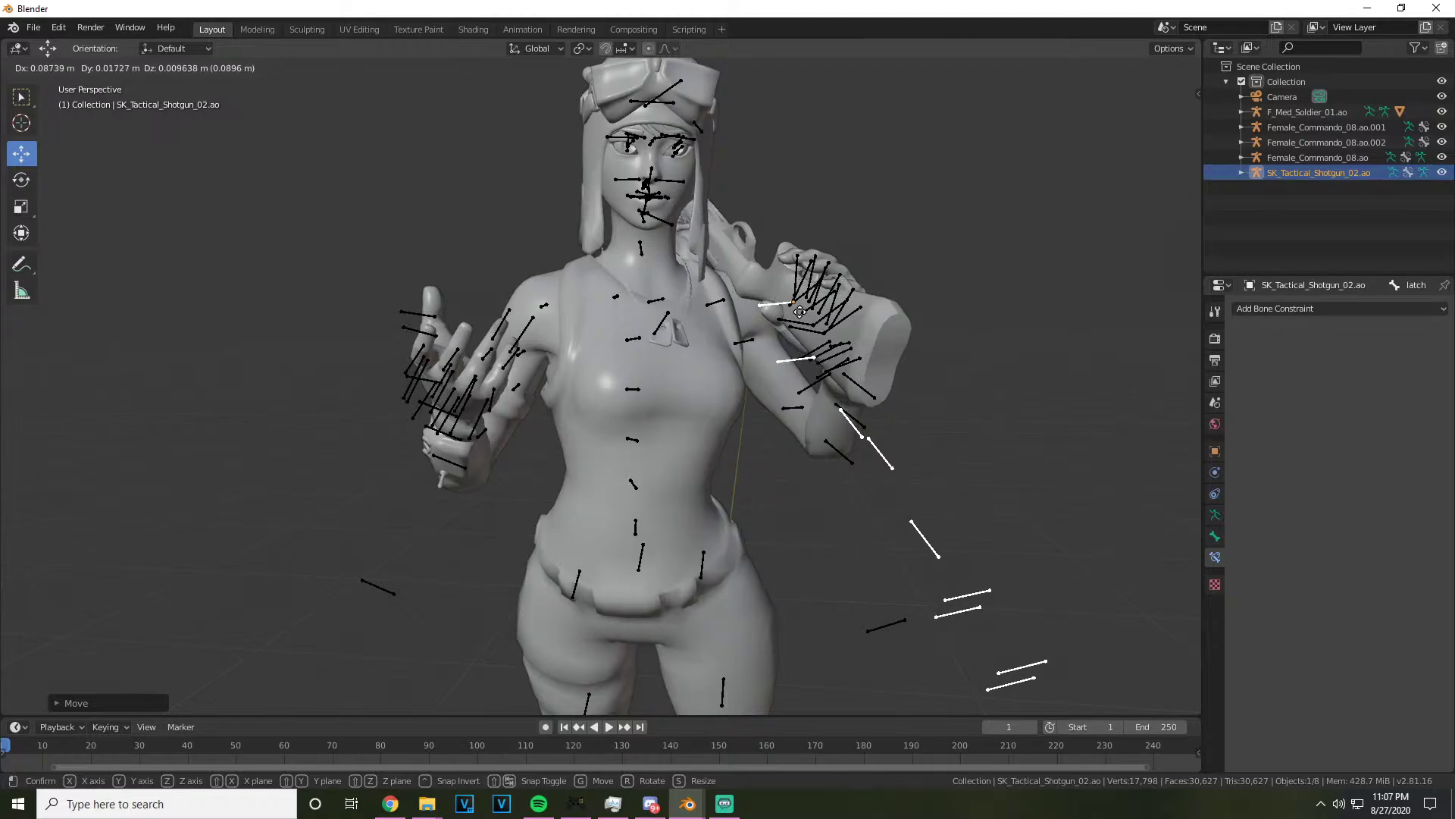
left_click(791, 309)
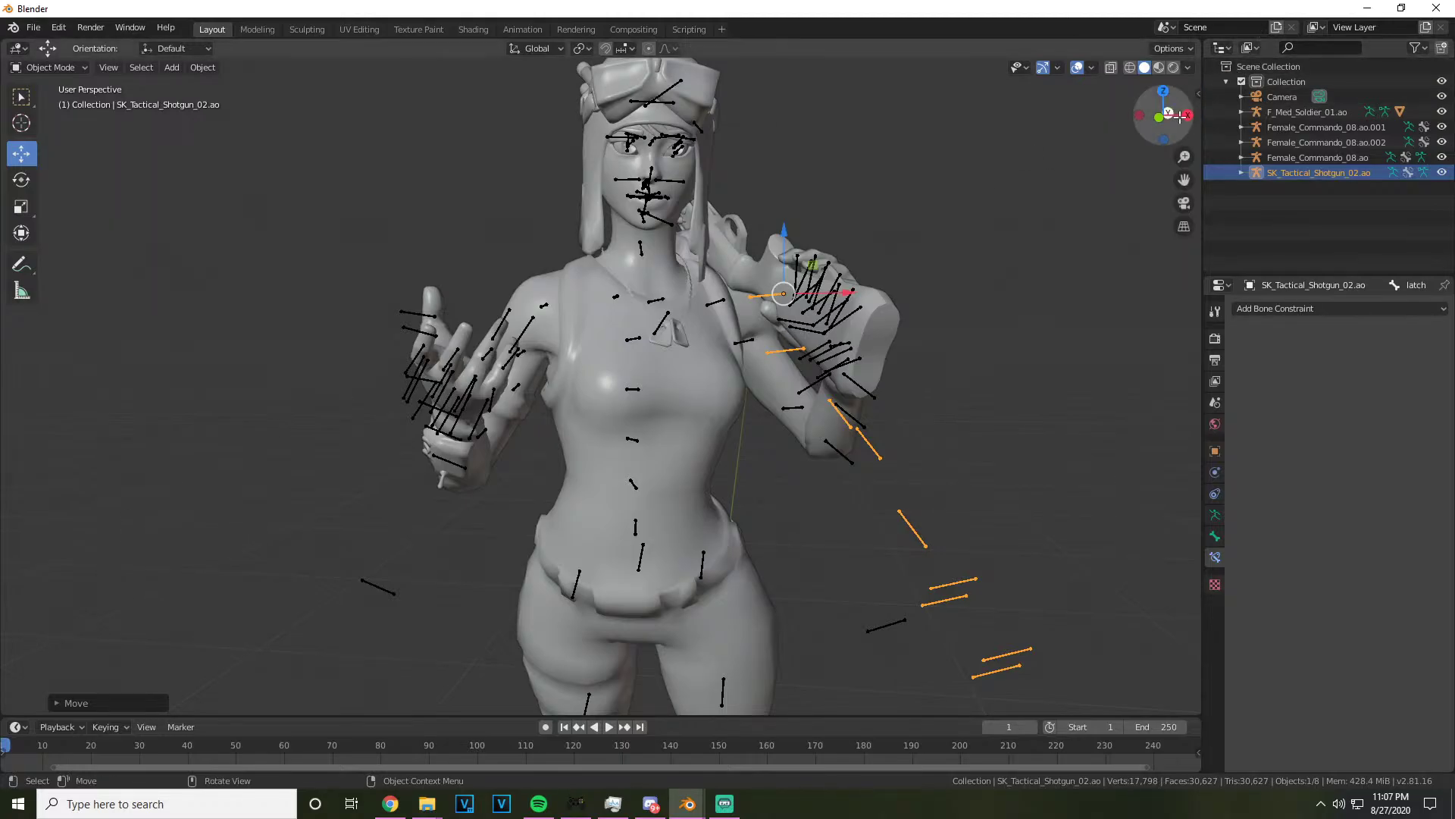
Rotate the shotgun flatter so it runs behind the character's head with the stock over her left hand
mouse_move(1163, 115)
left_mouse_down()
mouse_move(1091, 133)
mouse_move(1152, 120)
left_mouse_up()
left_click(21, 180)
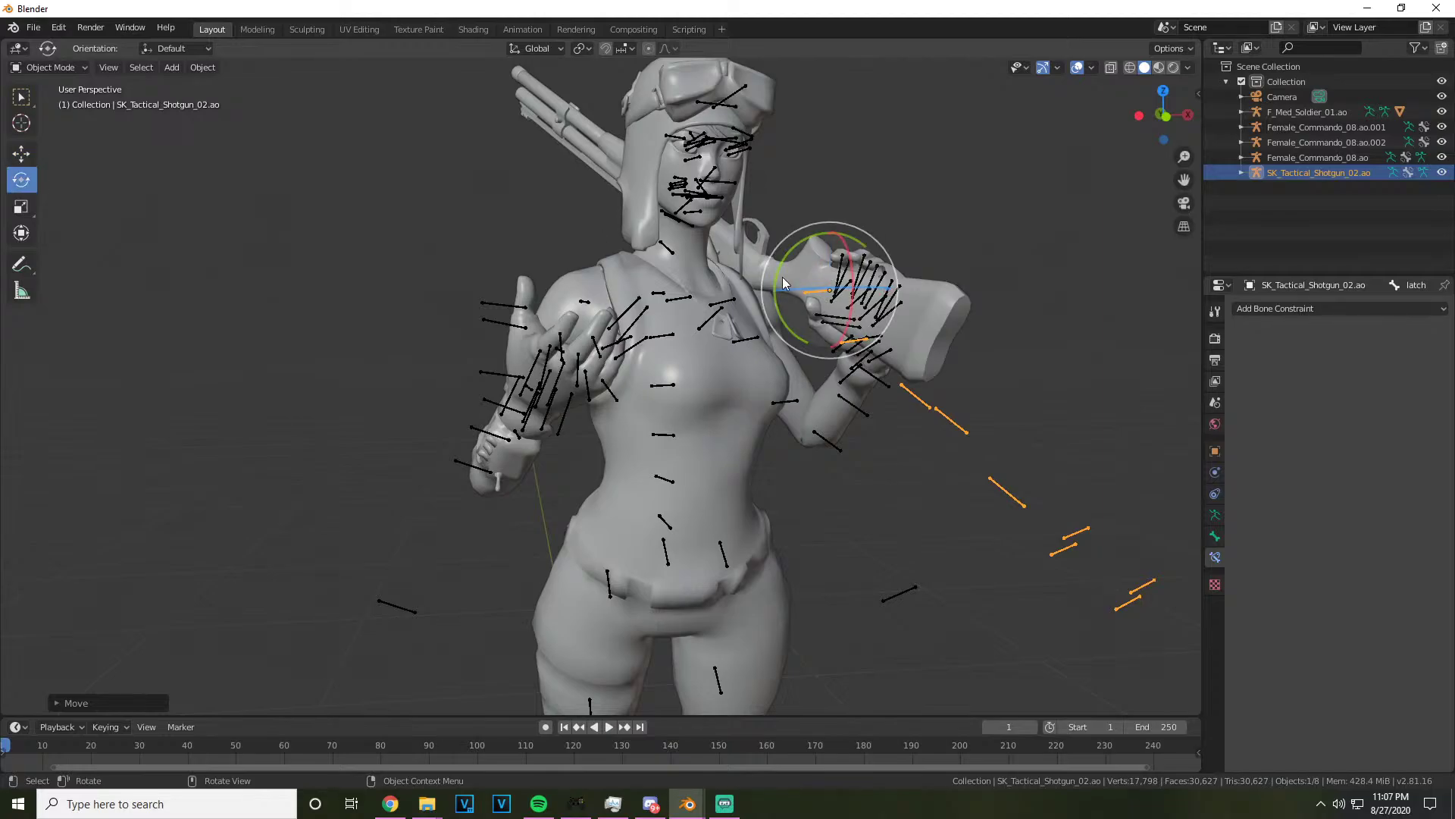
left_click_drag(834, 291, 809, 305)
left_click(821, 328)
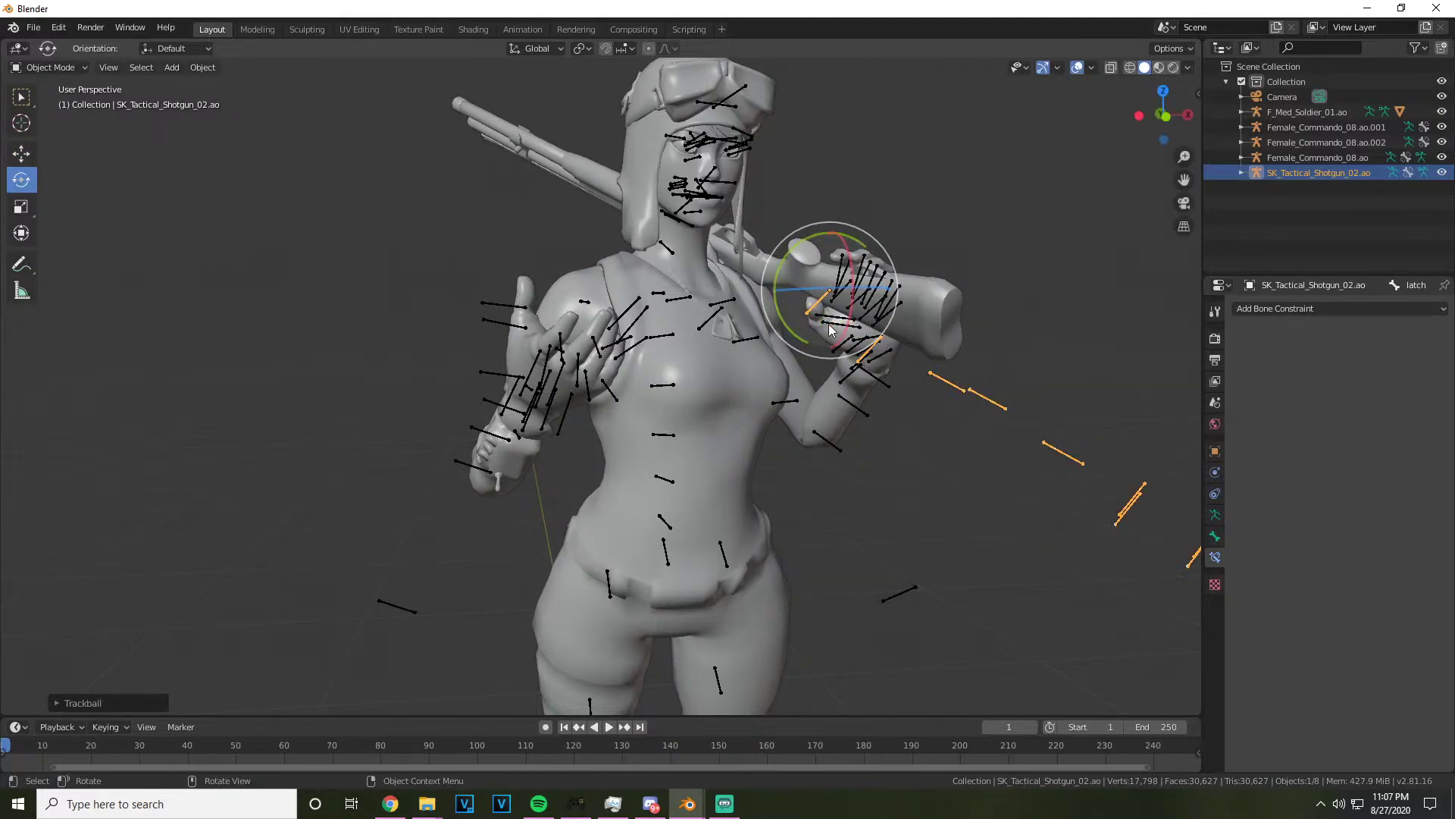
Move the shotgun closer to the shoulder so its stock rests within the grip of the left hand
left_click_drag(1163, 114, 1159, 114)
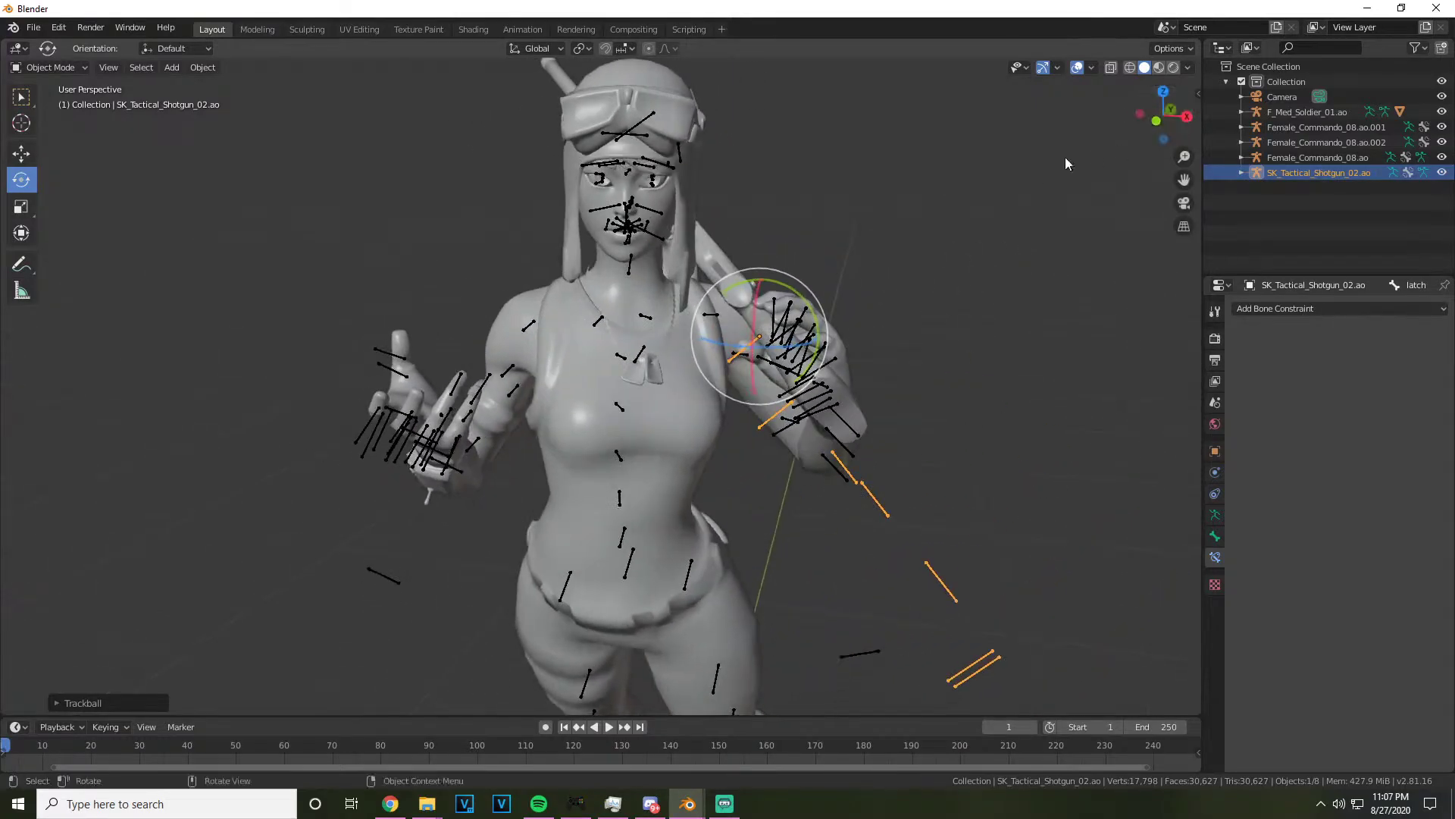
scroll(929, 220, "up", 5)
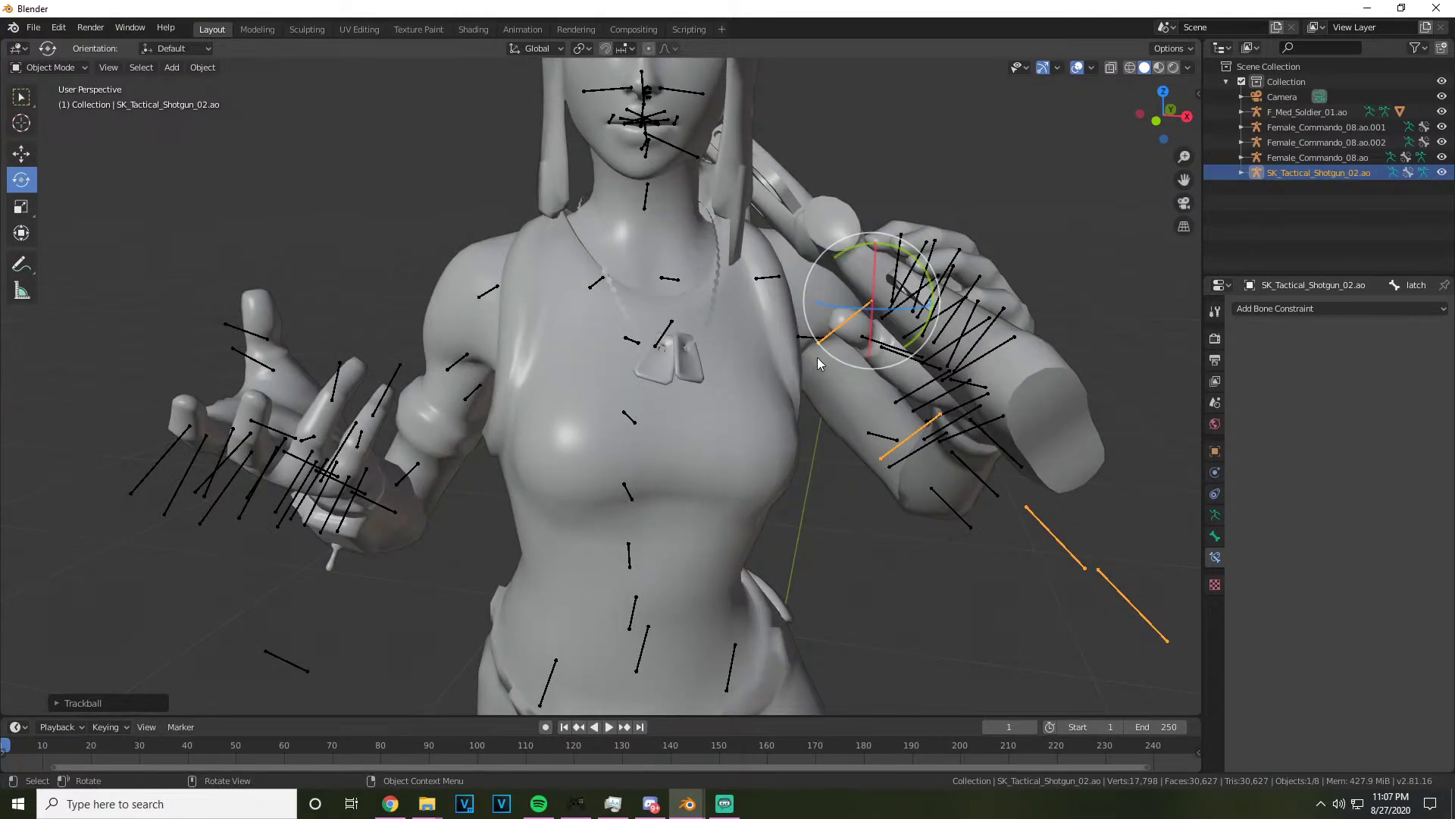
left_click_drag(1182, 110, 1171, 120)
left_click(21, 153)
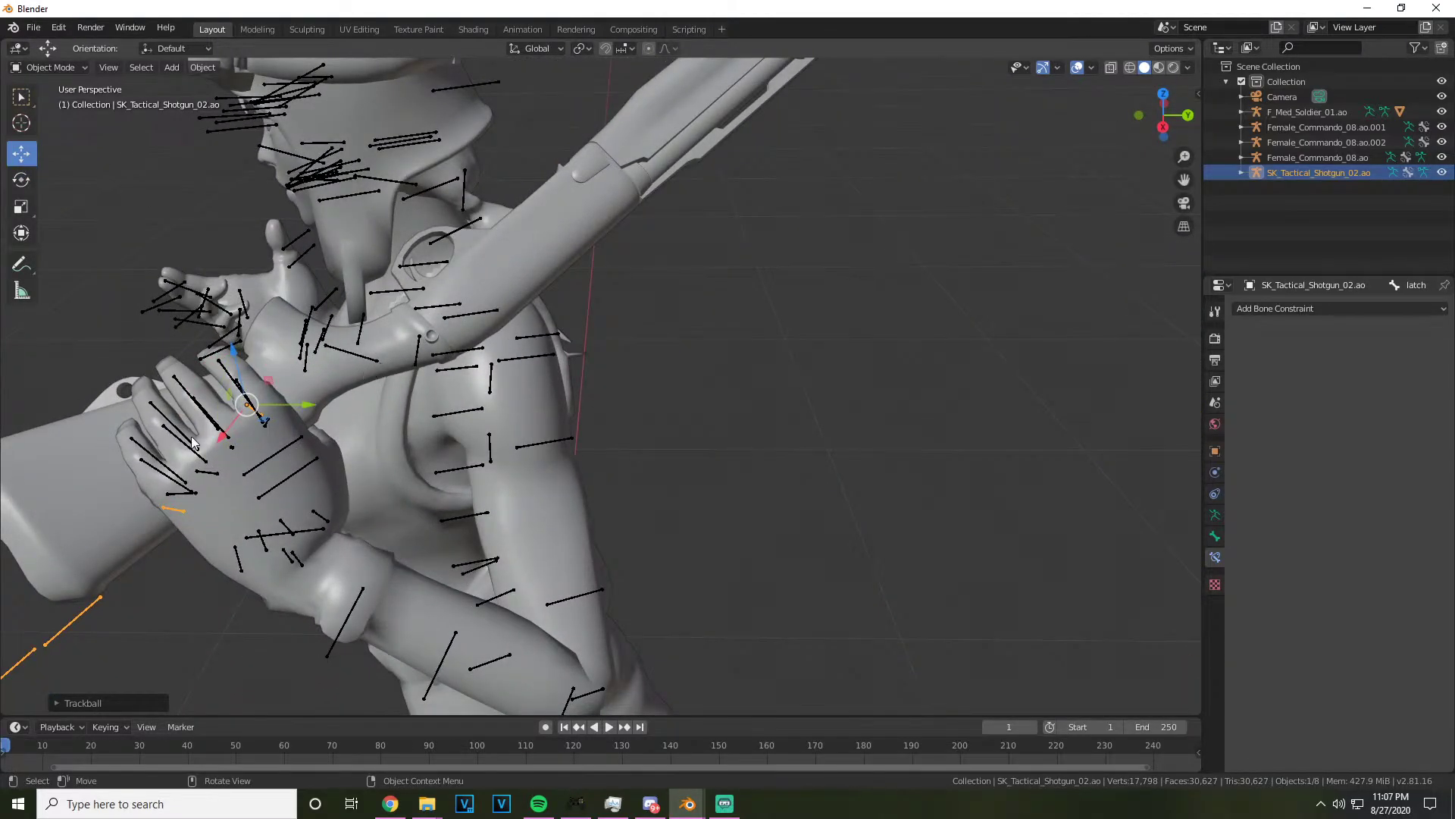
left_click_drag(226, 423, 318, 333)
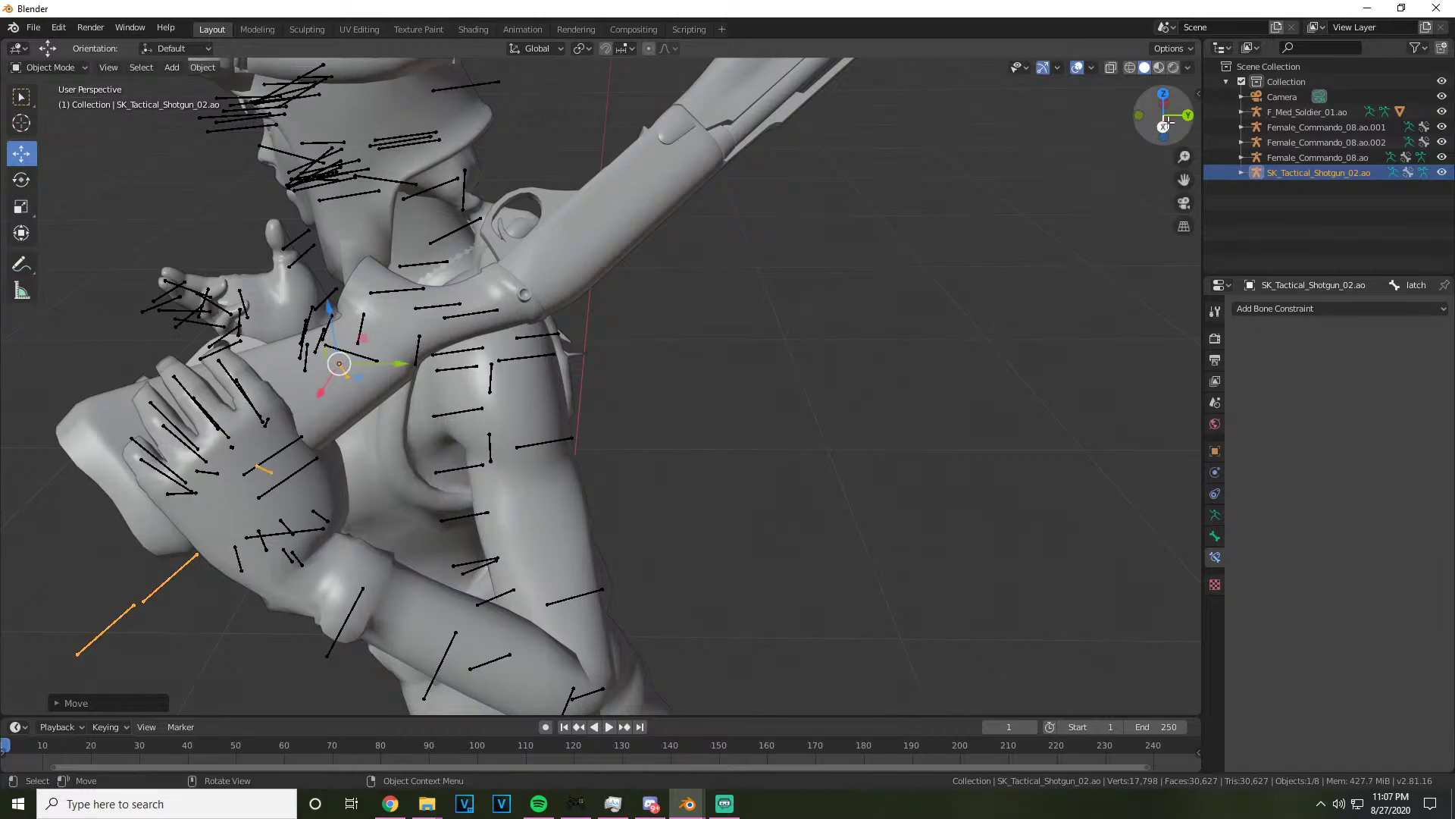
left_click_drag(1168, 112, 1149, 128)
key("g")
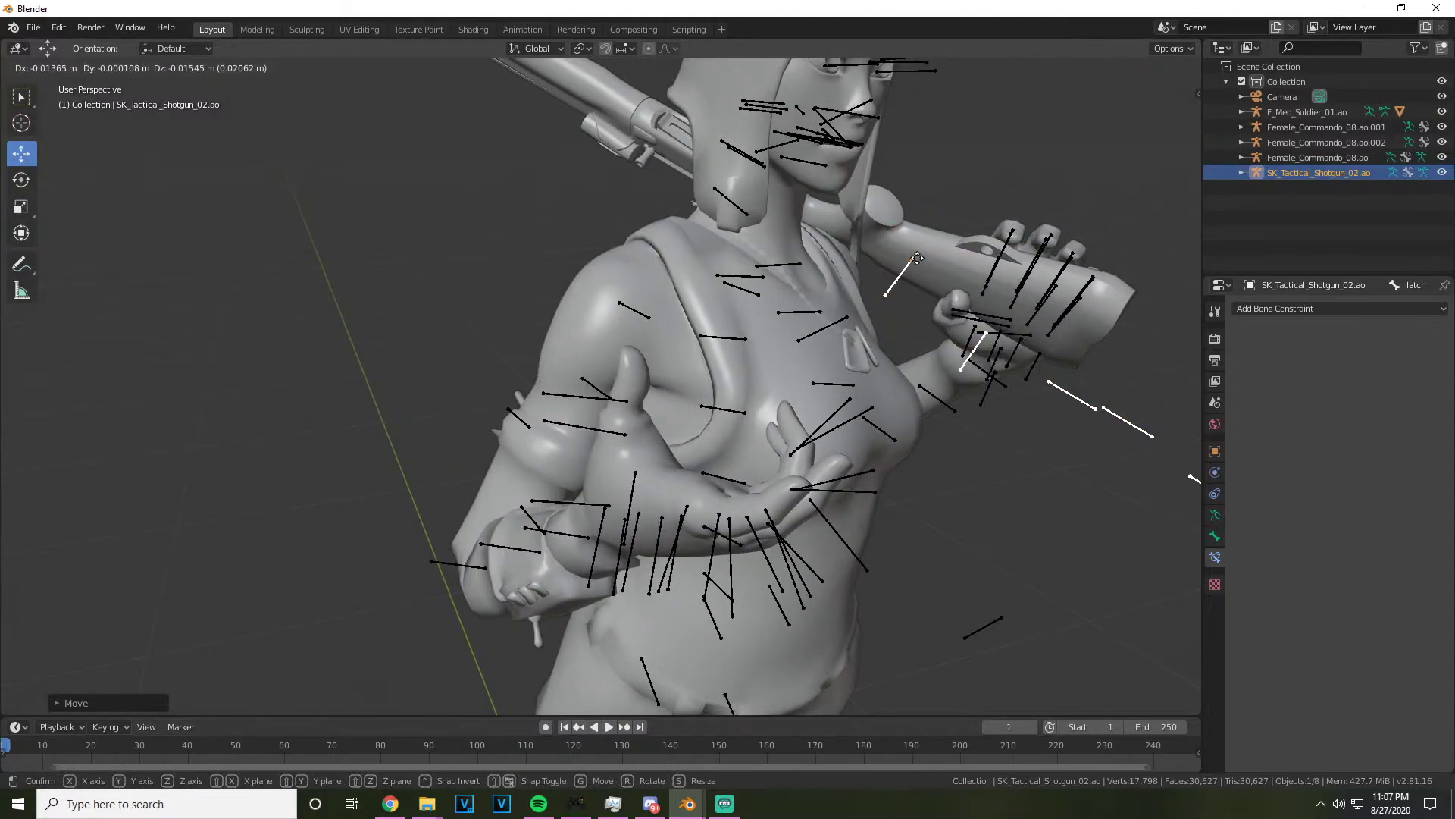
left_click(909, 257)
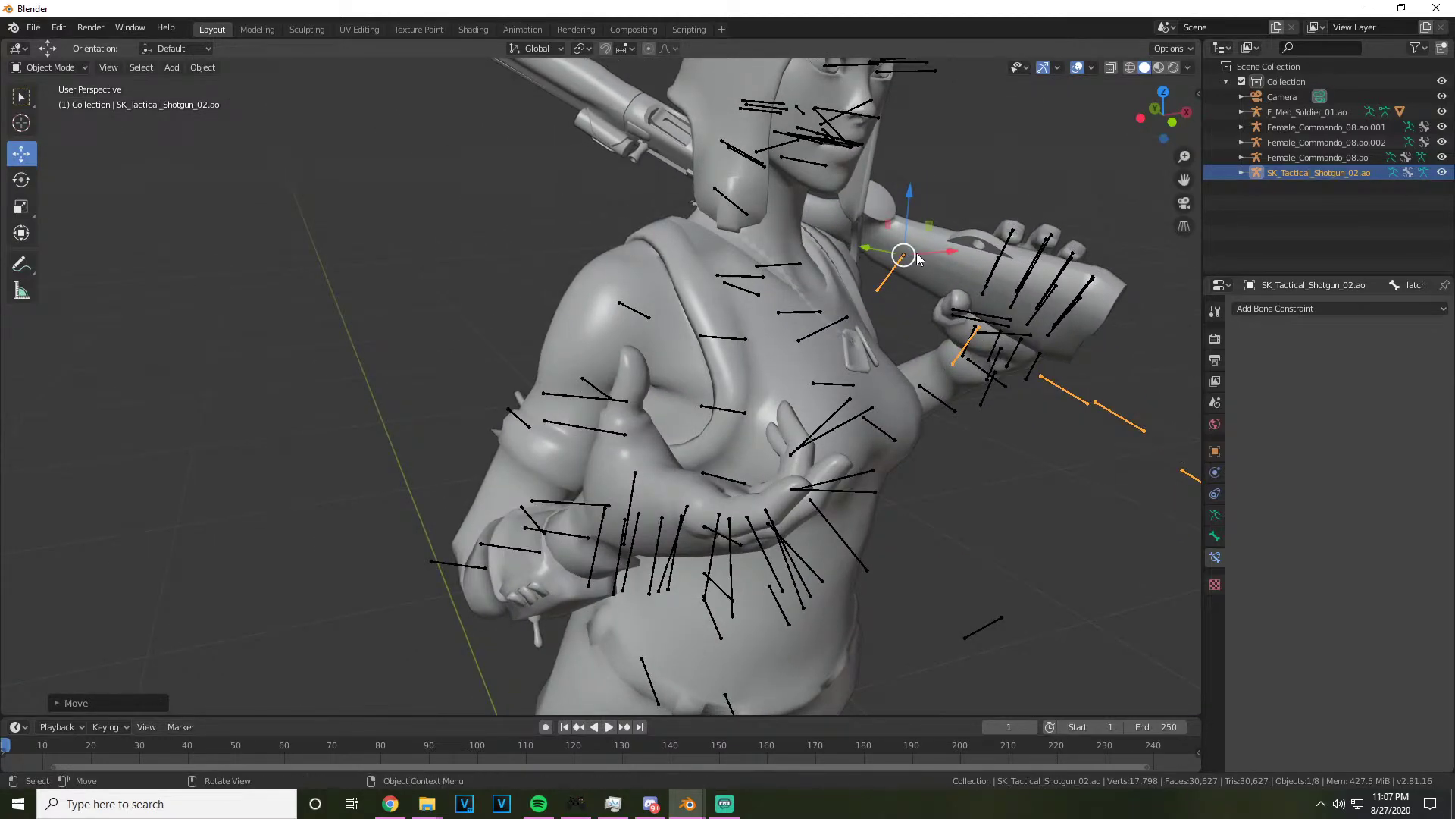
Put the soldier's armature in Pose Mode and rotate the lowerarm_l bone to bring the left hand to the shotgun stock
left_click(948, 391)
left_click(76, 68)
left_click(61, 127)
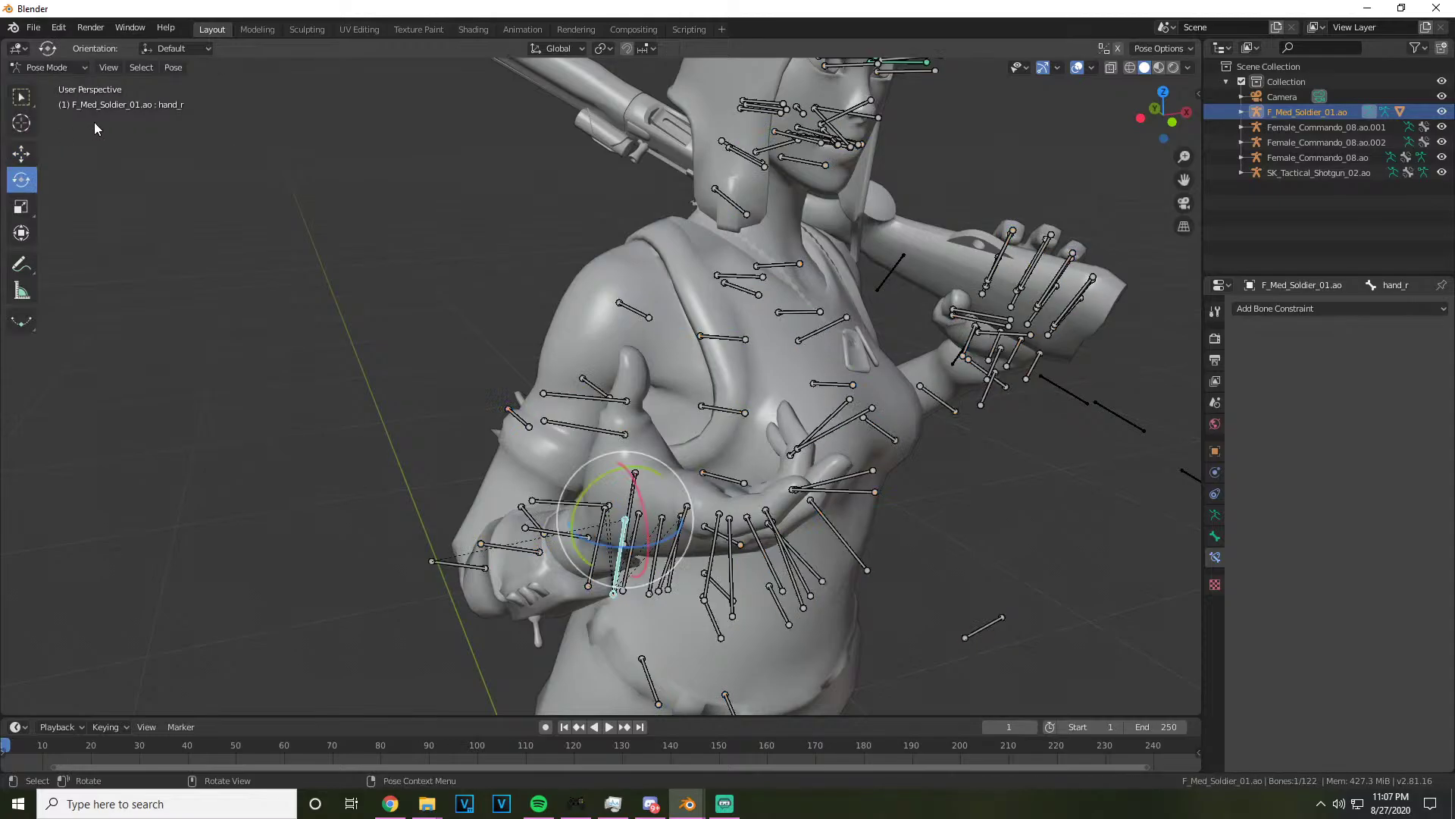
left_click_drag(1134, 93, 1038, 102)
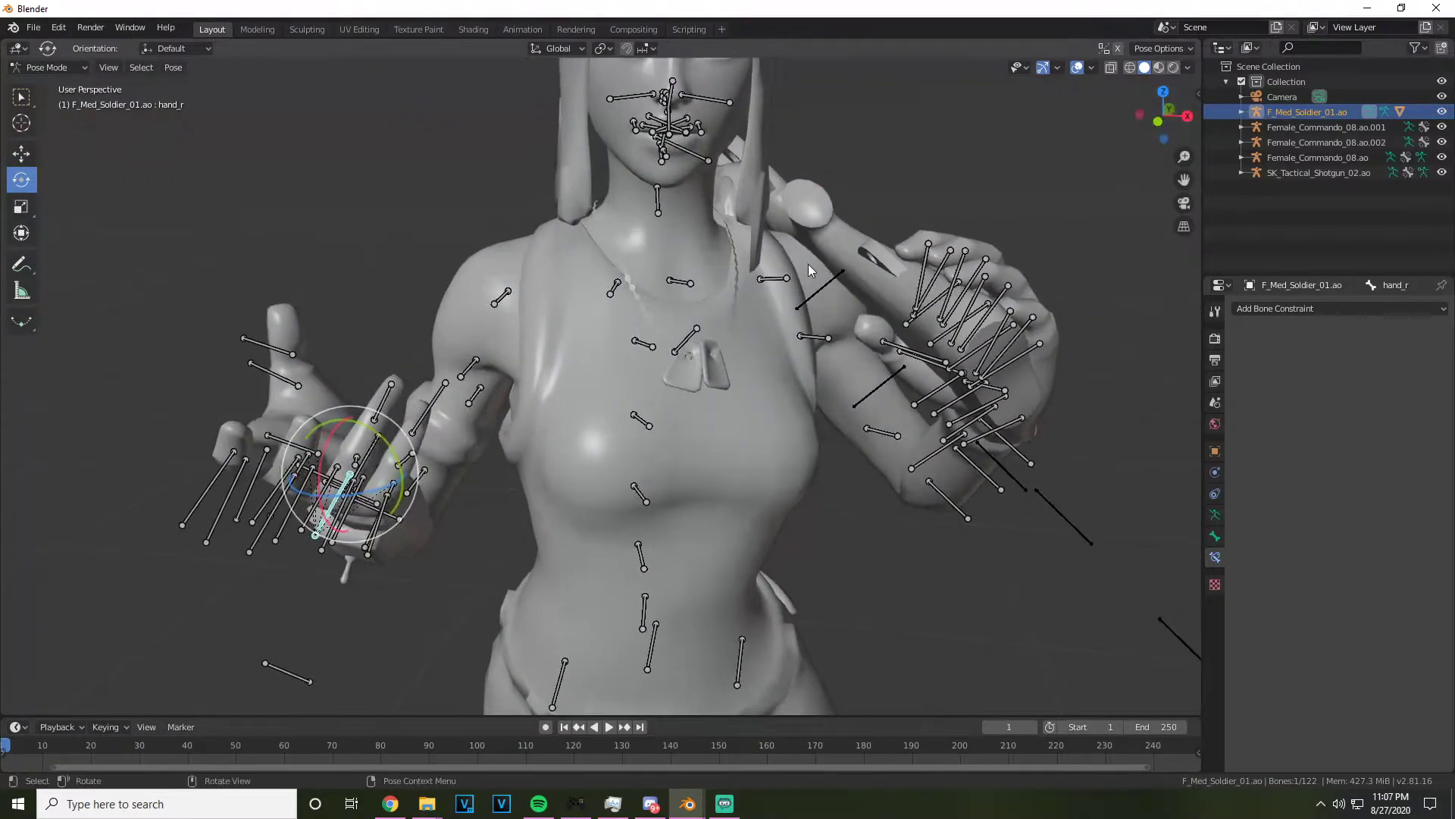
left_click(843, 280)
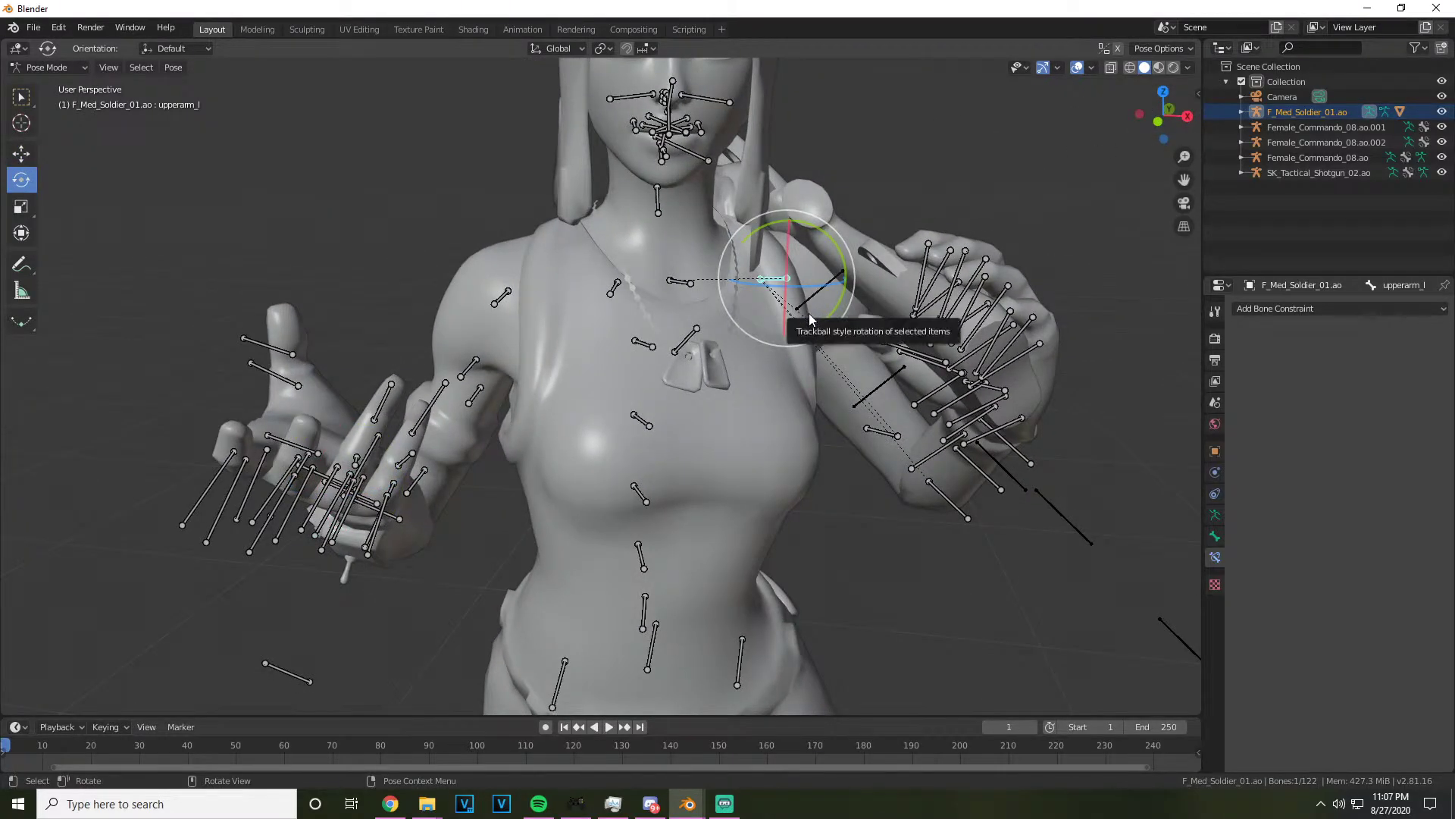
left_click(930, 483)
left_click_drag(1163, 110, 1129, 114)
key("r")
key("r")
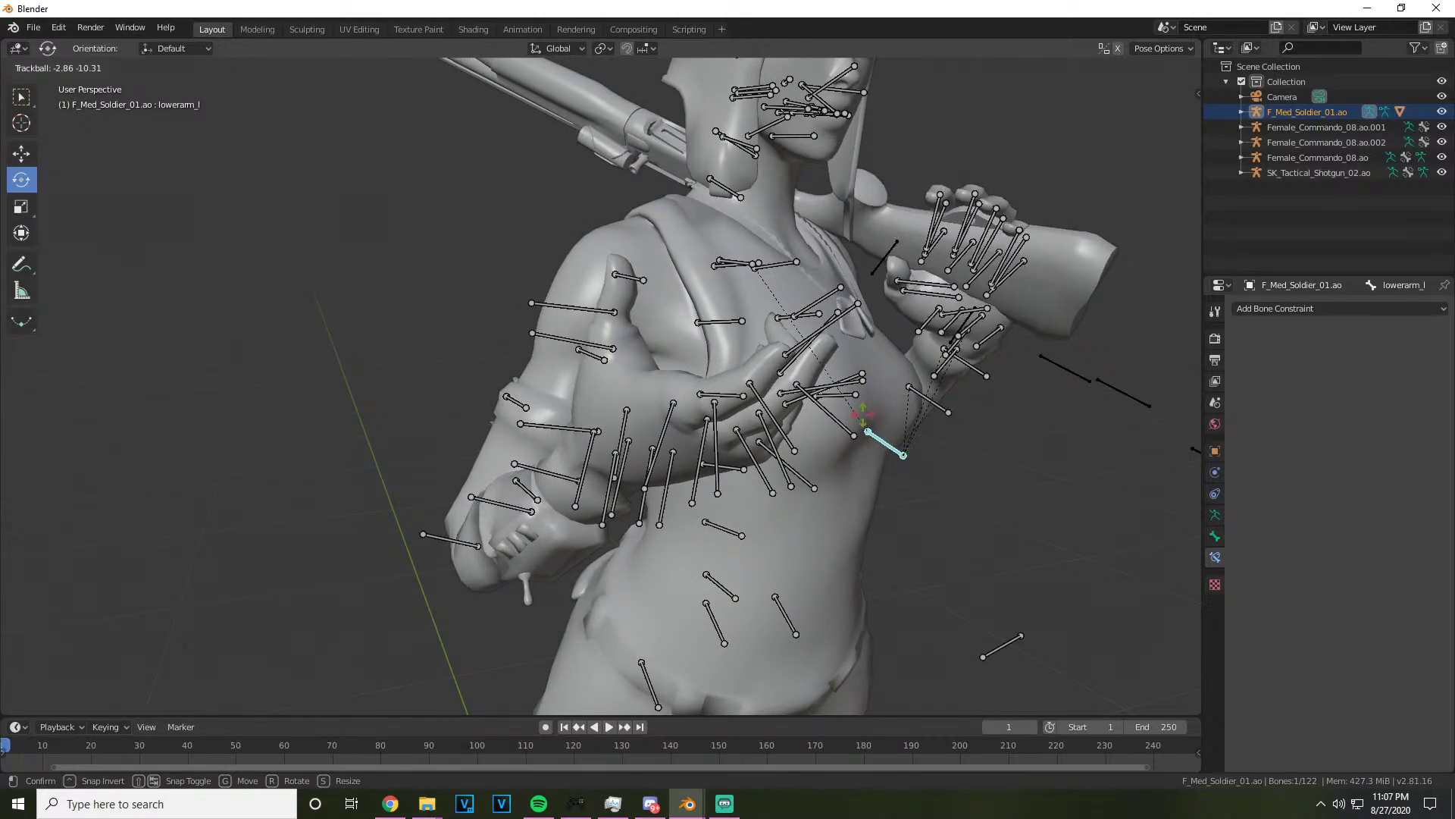
left_click(1186, 100)
mouse_move(1187, 101)
left_mouse_down()
mouse_move(1152, 106)
mouse_move(1184, 103)
left_mouse_up()
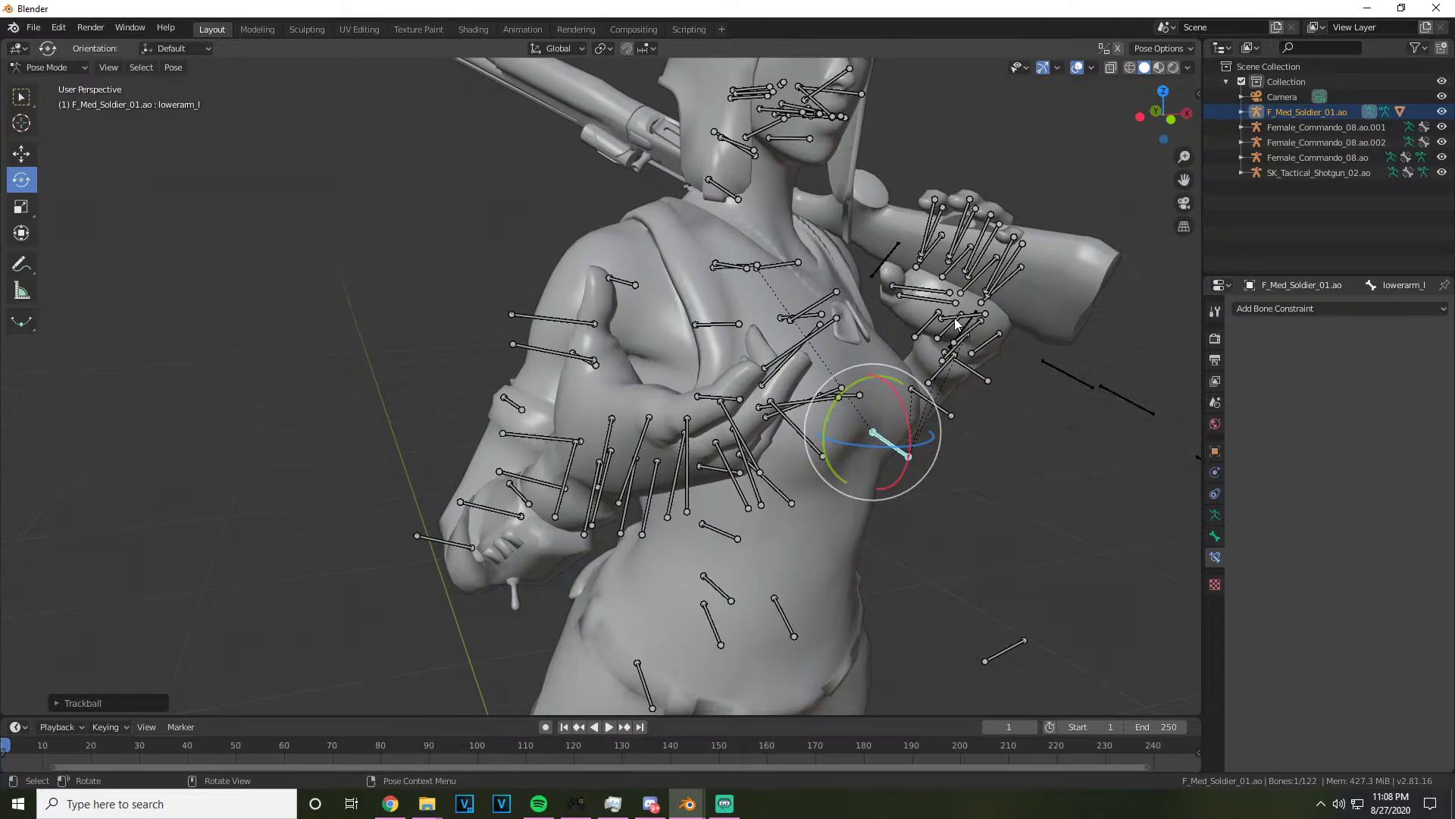
Rotate the hand_l bone so the left palm supports the shotgun stock from below with the fingers behind it
scroll(956, 343, "up", 1)
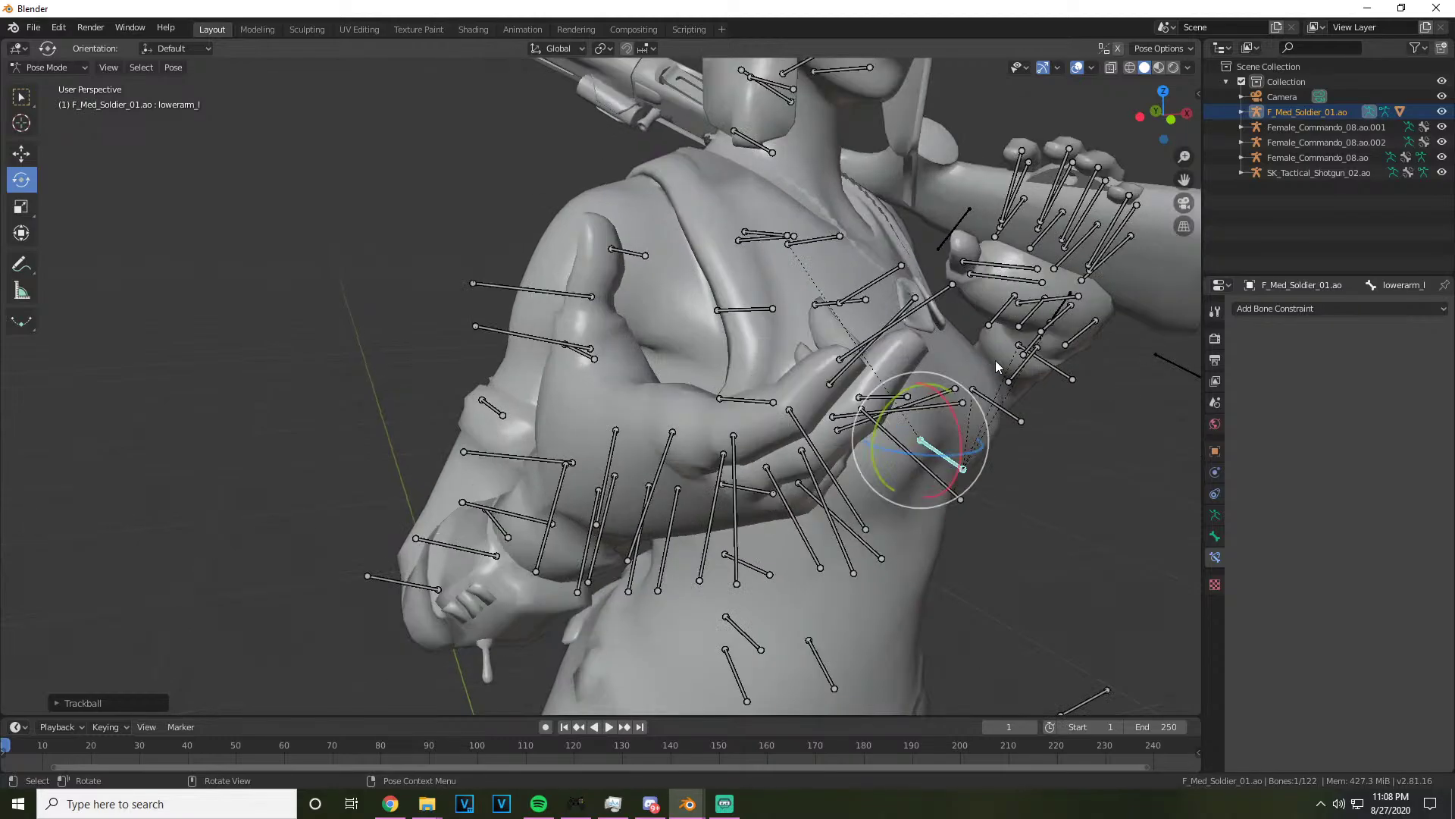
left_click(1031, 348)
key("r")
key("r")
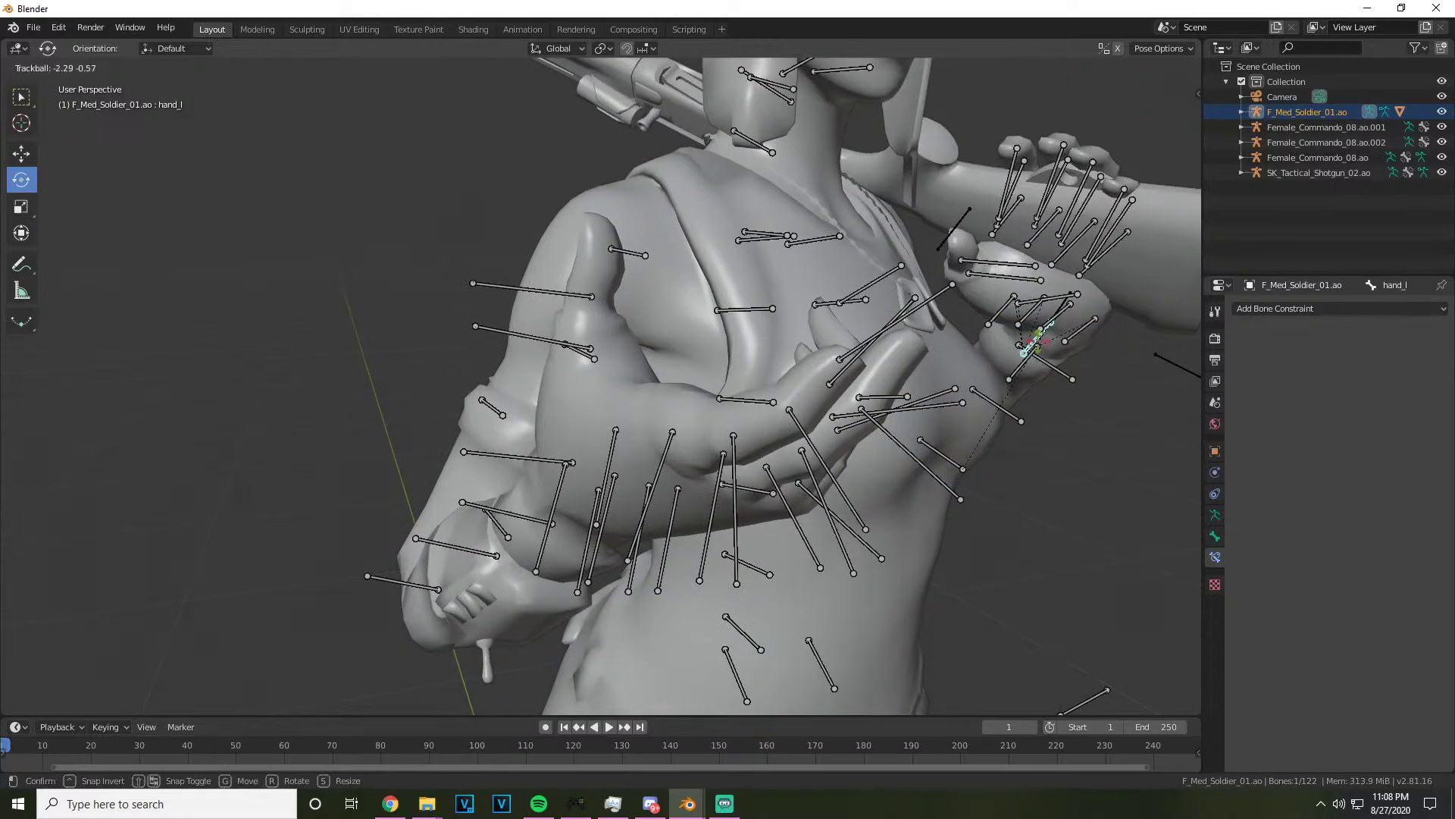
left_click(962, 469)
key("r")
key("r")
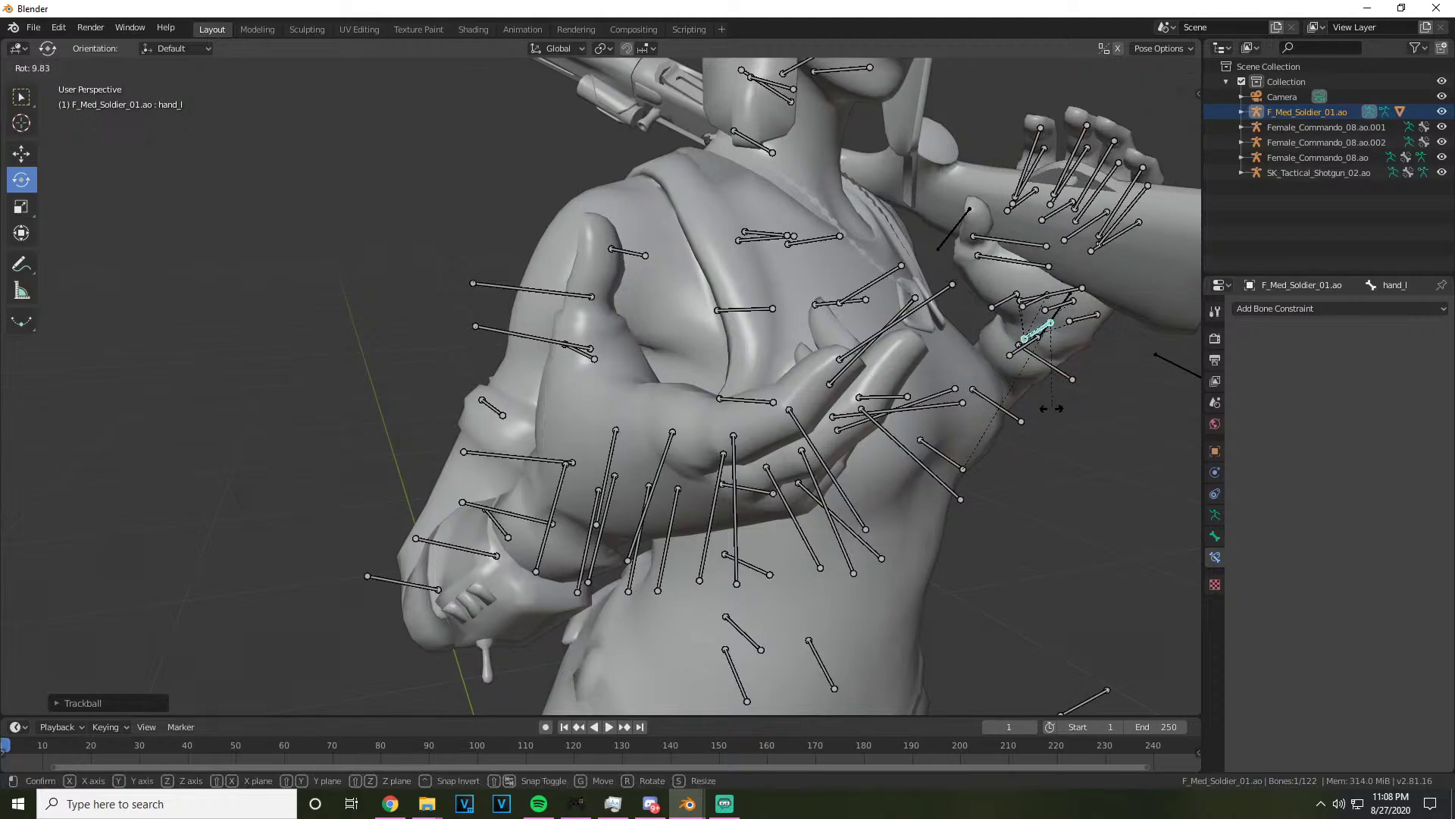
left_click(963, 468)
key("r")
key("r")
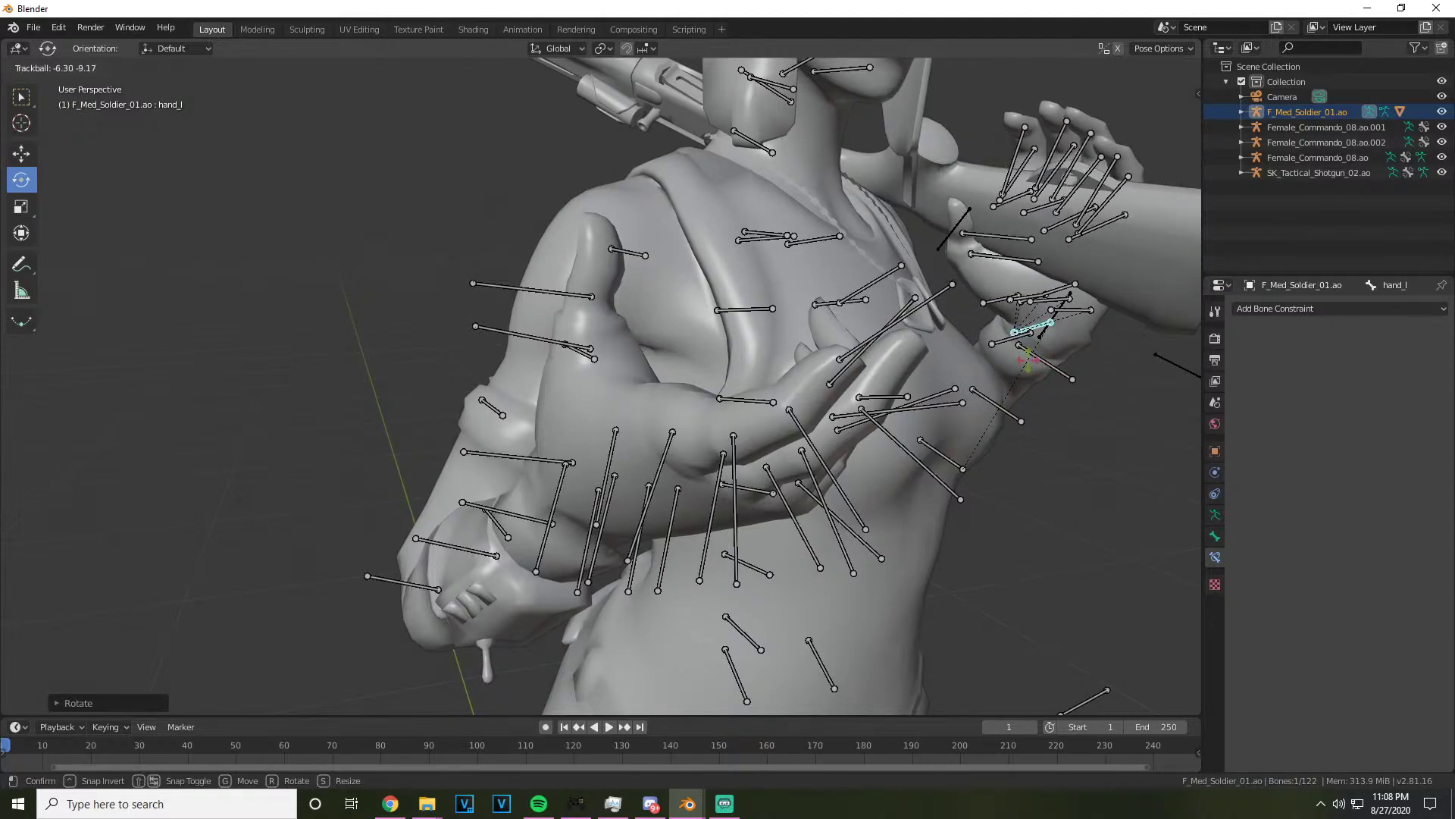
left_click(1028, 361)
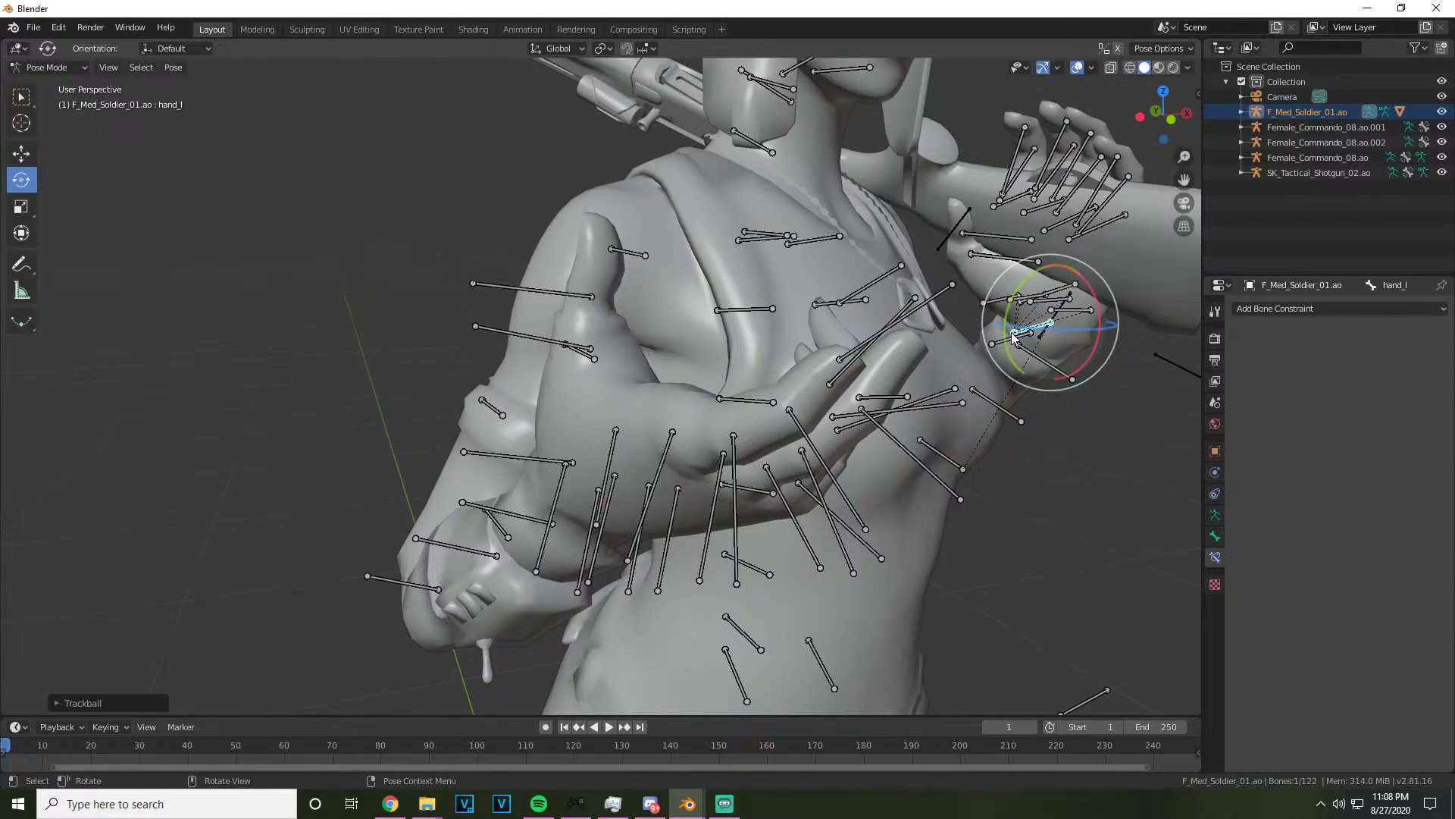
Rotate the thumb_03_l bone slightly to adjust the tip of the left thumb
left_click_drag(1047, 416, 1041, 270)
left_click(987, 277)
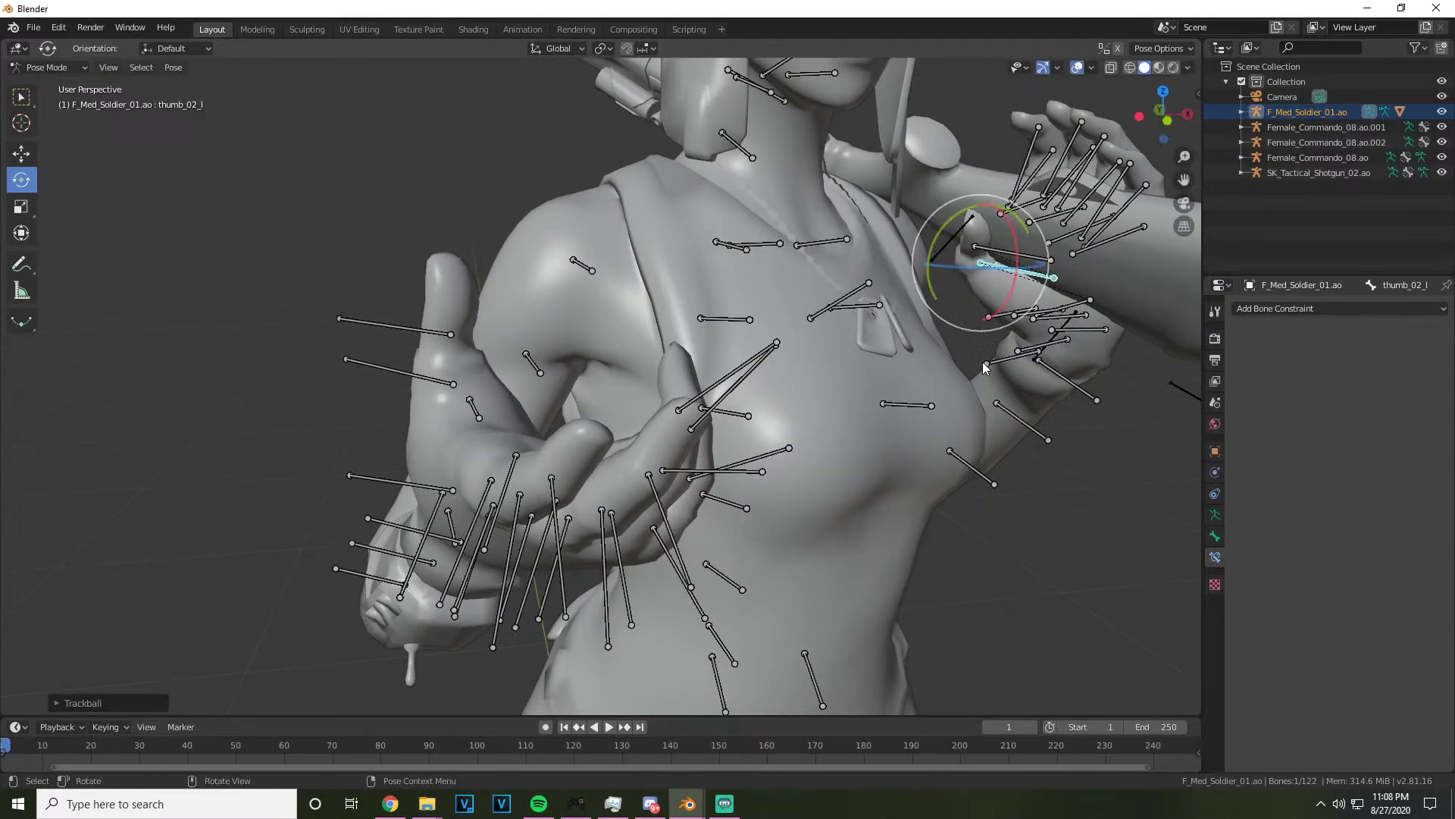
left_click(984, 363)
left_click(1006, 244)
key("r")
key("r")
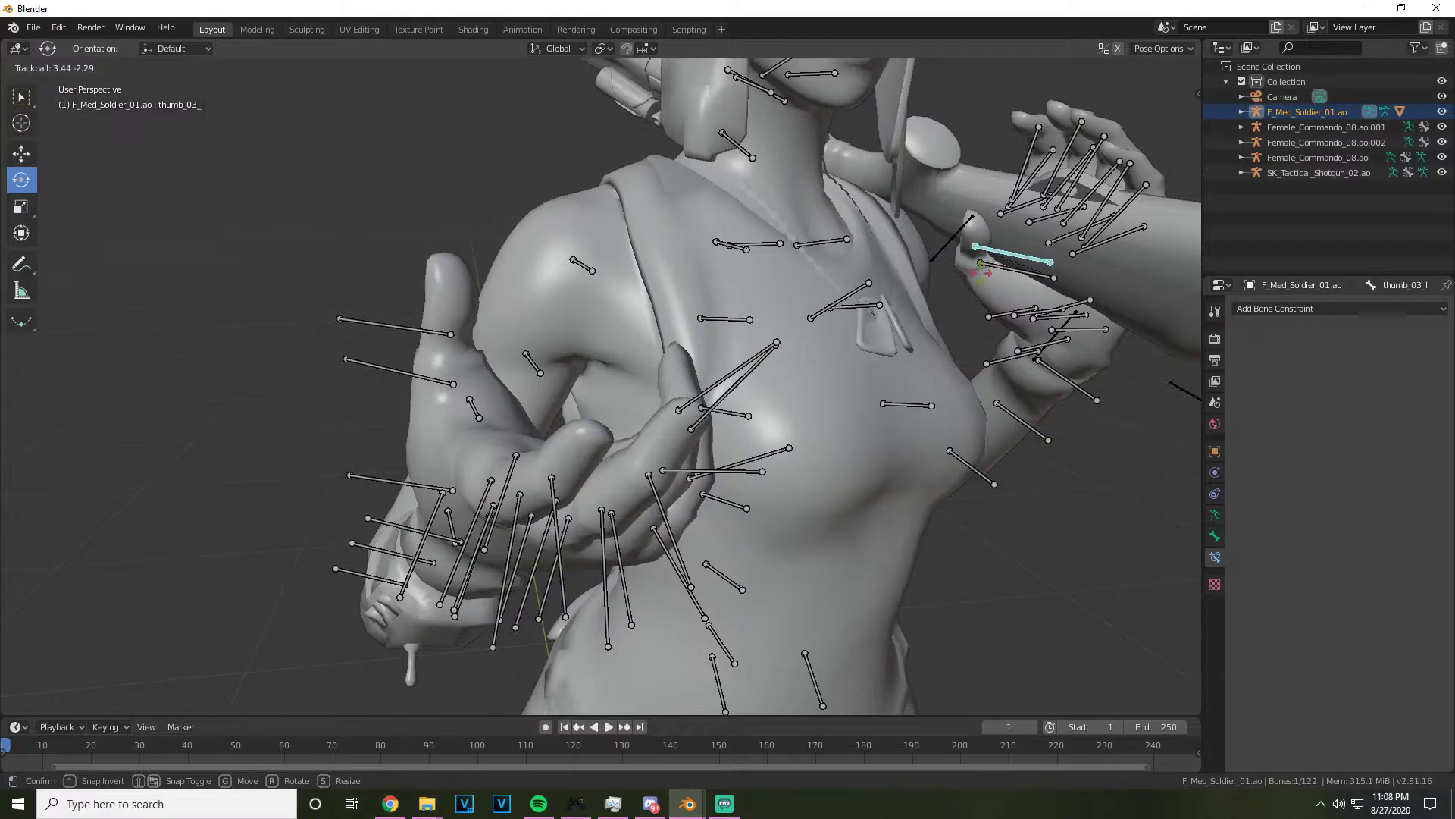
left_click(980, 270)
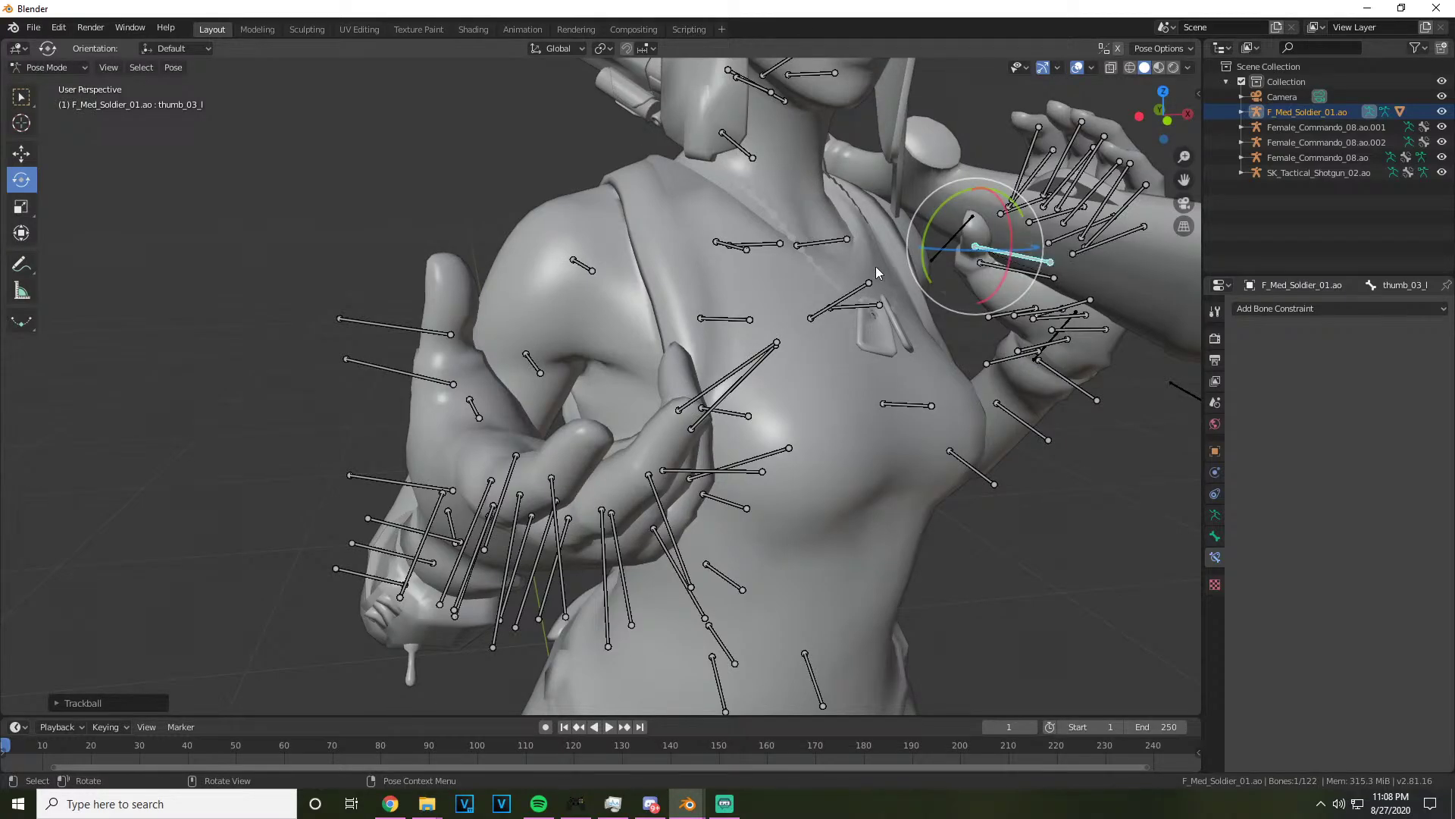
Rotate the hand_l bone again to align the left fingers more closely with the shotgun stock
left_click_drag(1164, 113, 1105, 162)
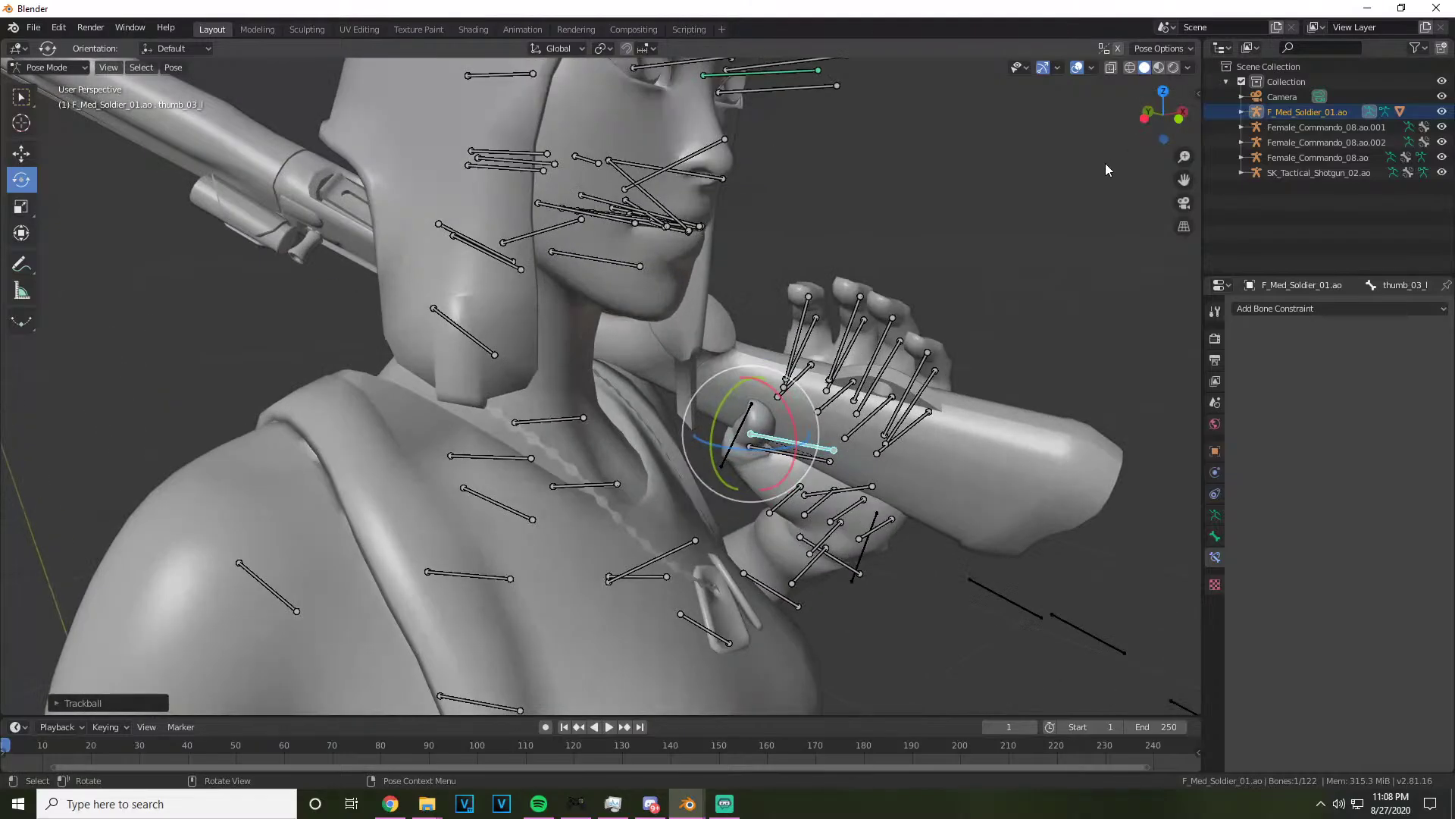
scroll(967, 333, "up", 3)
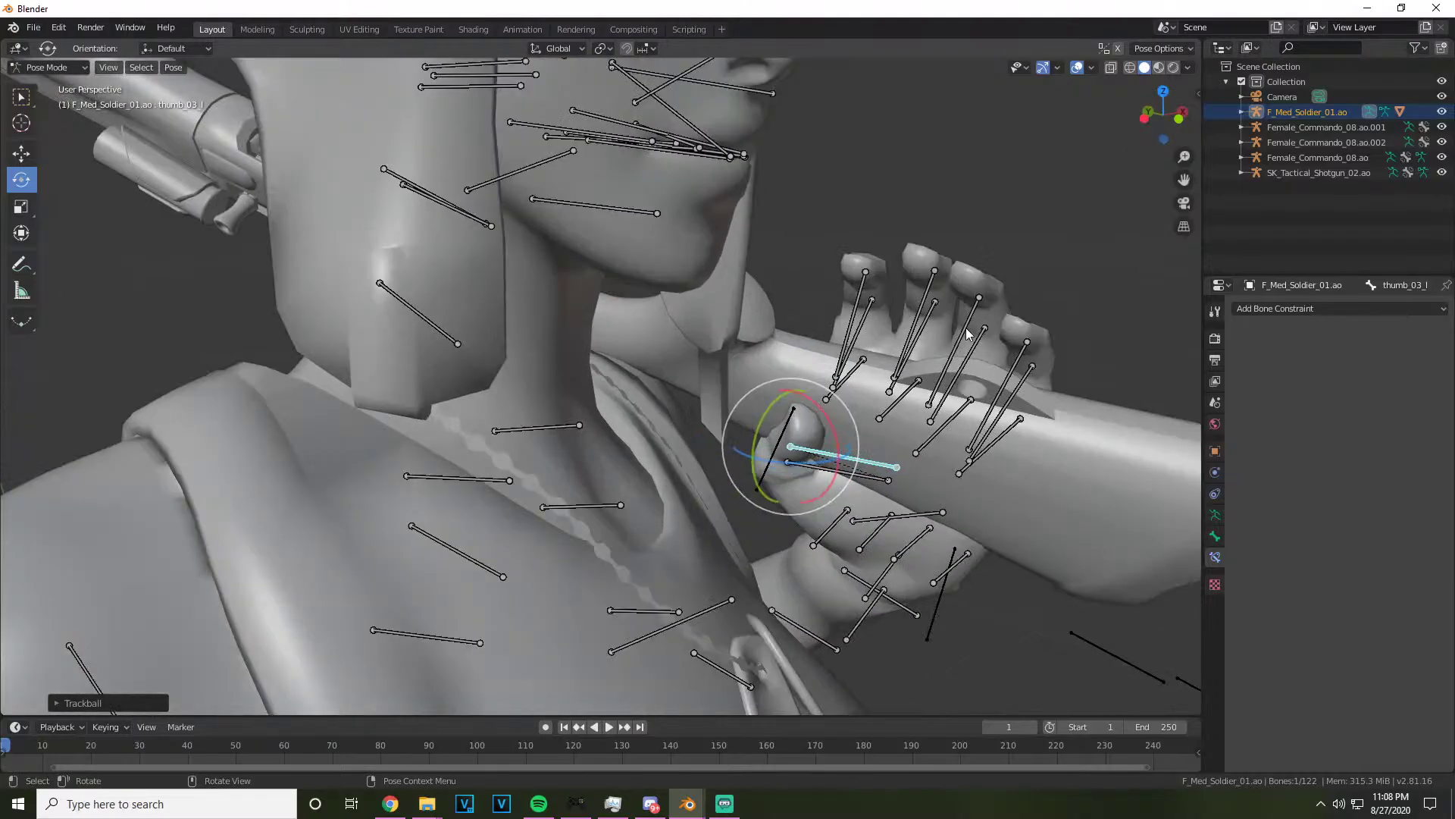
left_click(884, 588)
left_click(892, 573)
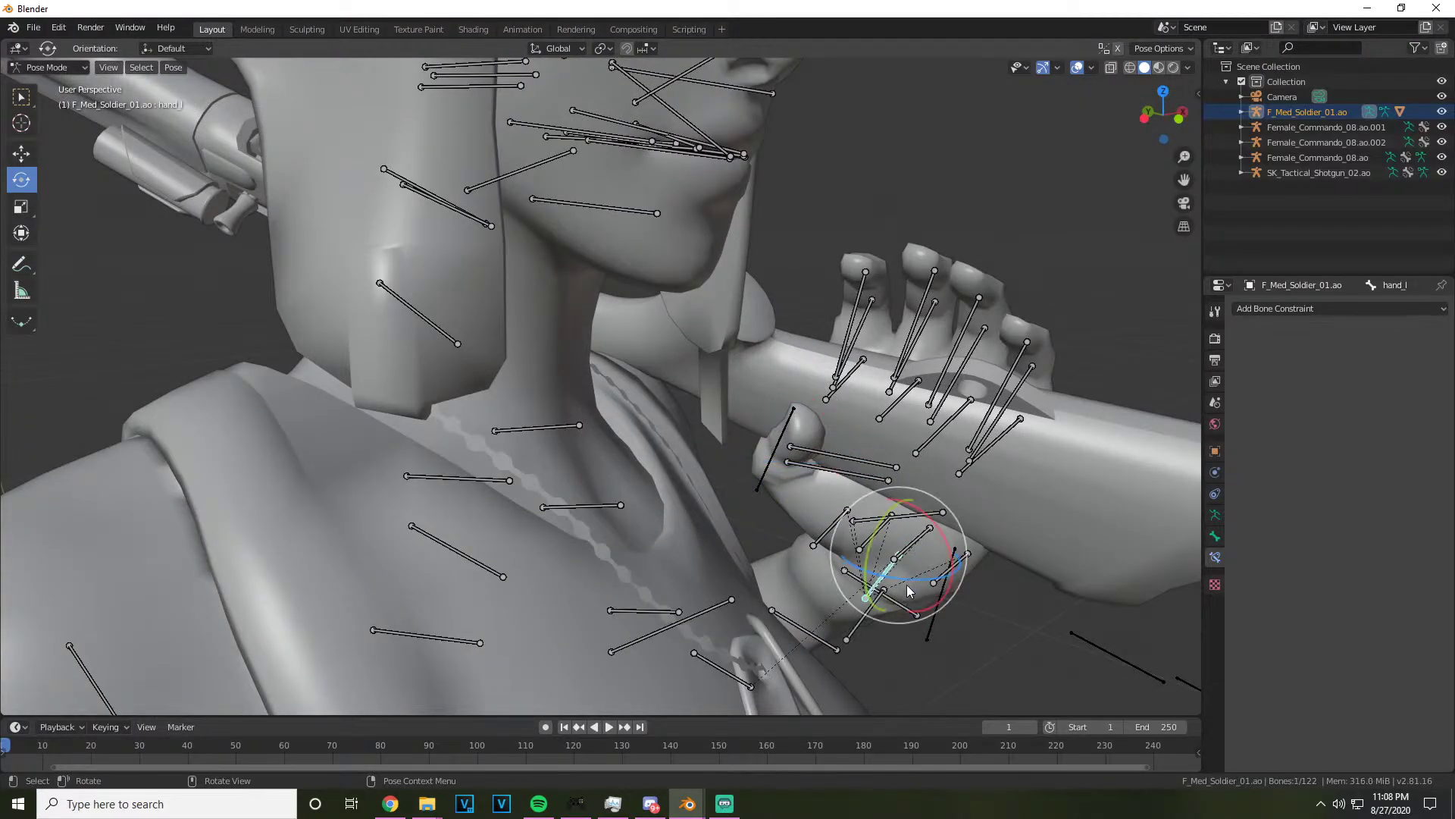
key("r")
key("r")
left_click(1007, 370)
Rotate the thumb_01_l bone to swing the left thumb outward along the front of the stock
left_click(916, 529)
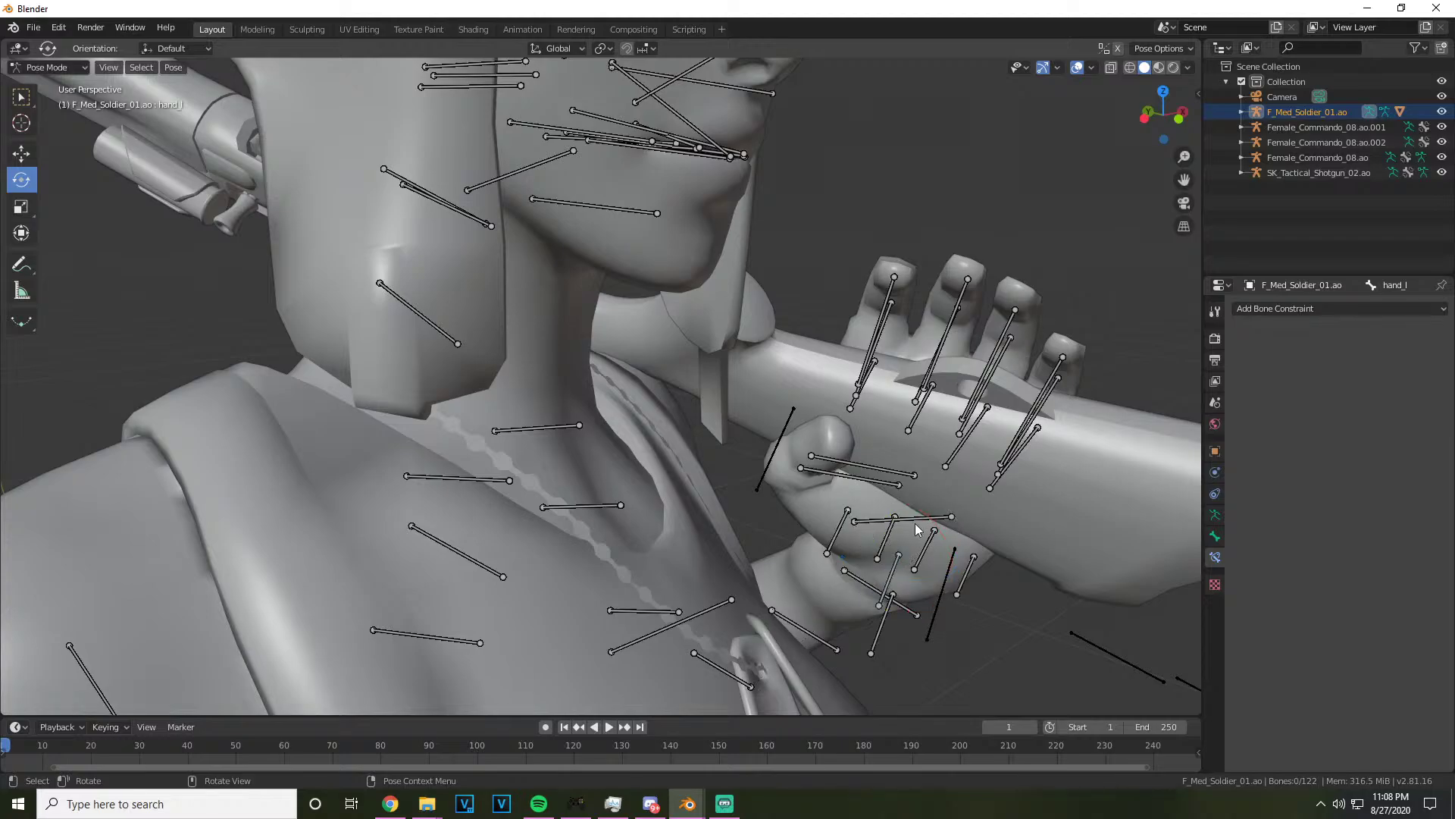
left_click(892, 527)
left_click(931, 531)
left_click(911, 517)
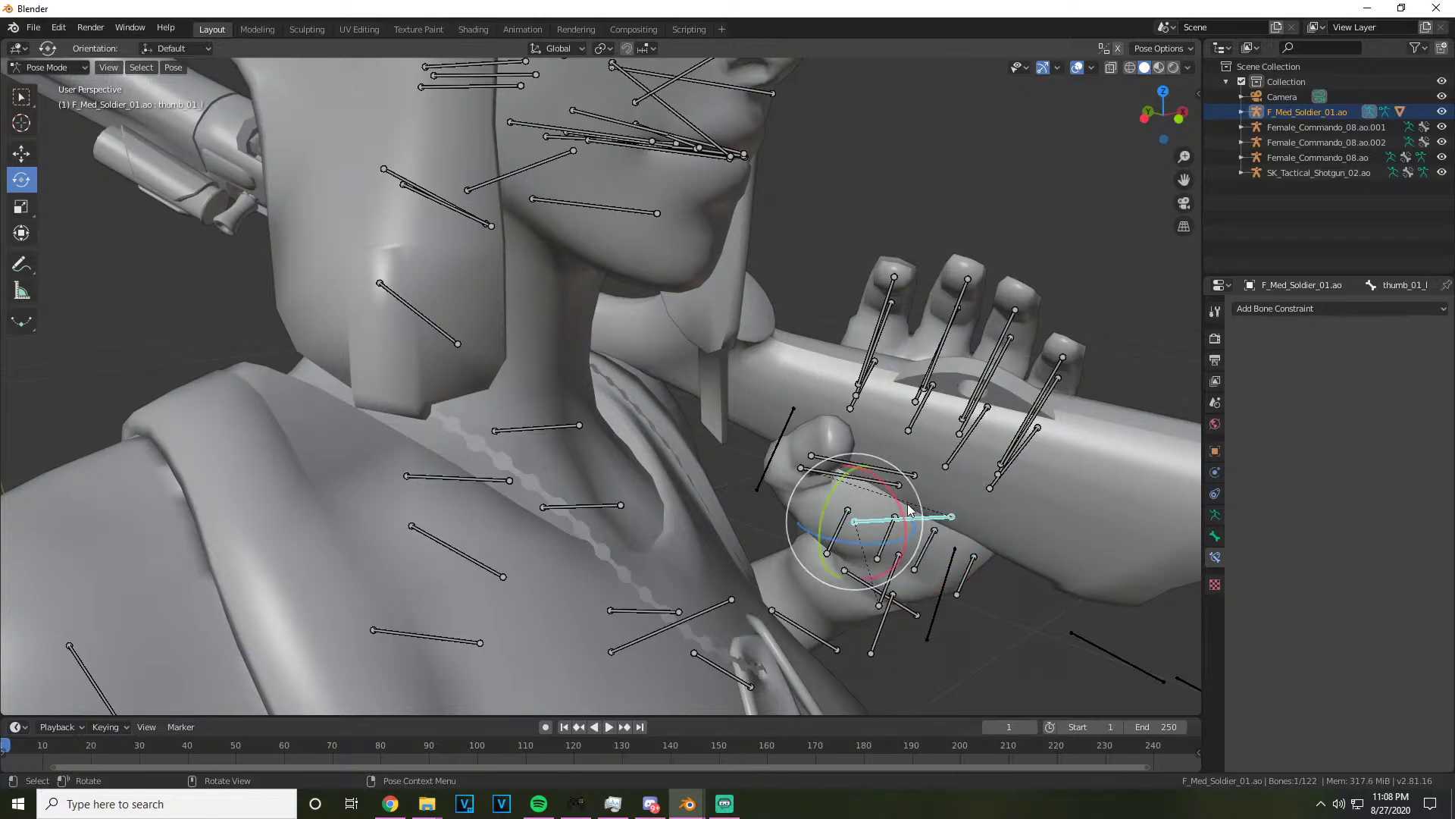
key("r")
key("r")
left_click(826, 492)
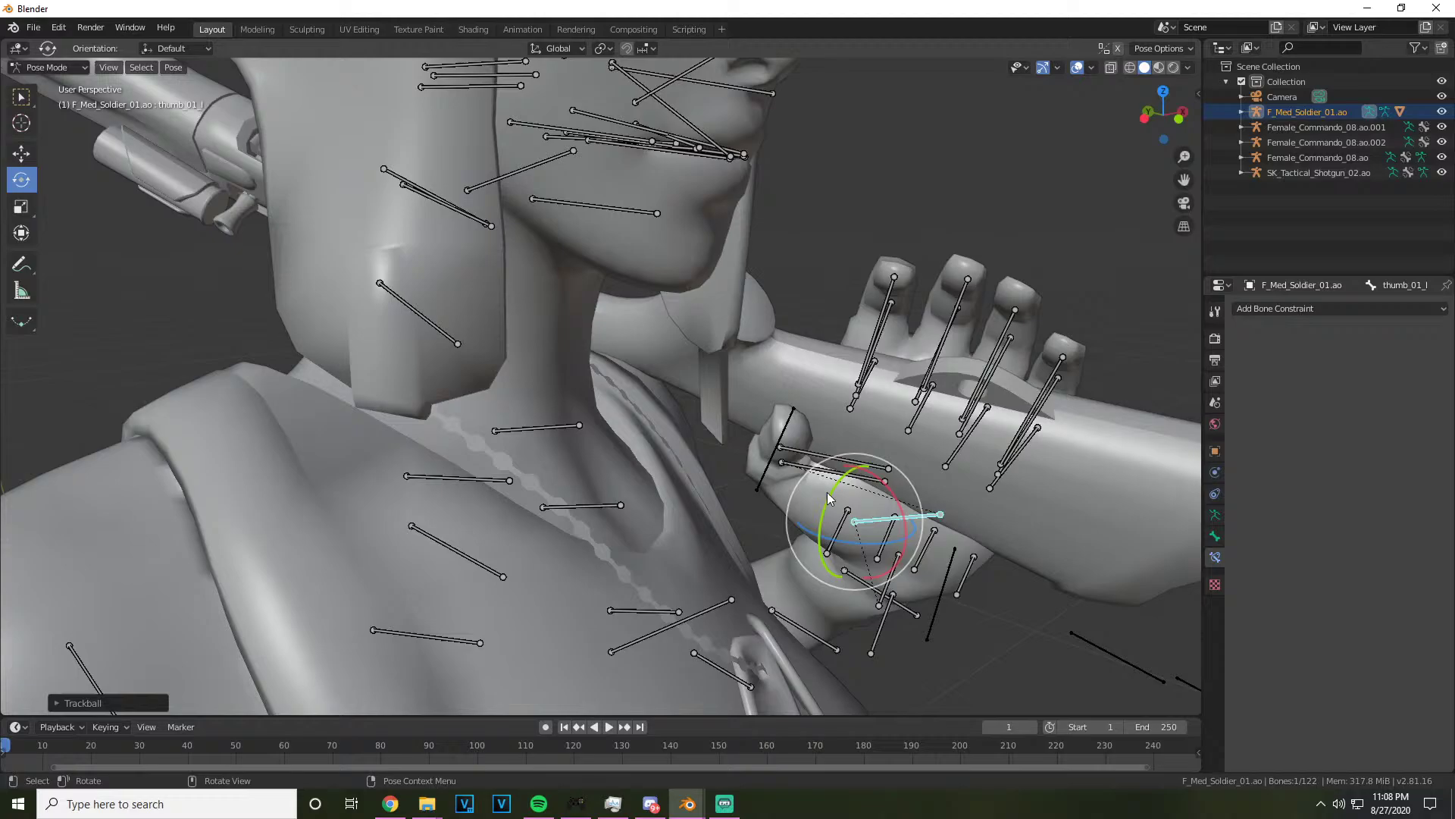
Rotate the thumb_02_l bone slightly to tilt the left thumb against the front of the shotgun stock
left_click(788, 451)
key("r")
key("Escape")
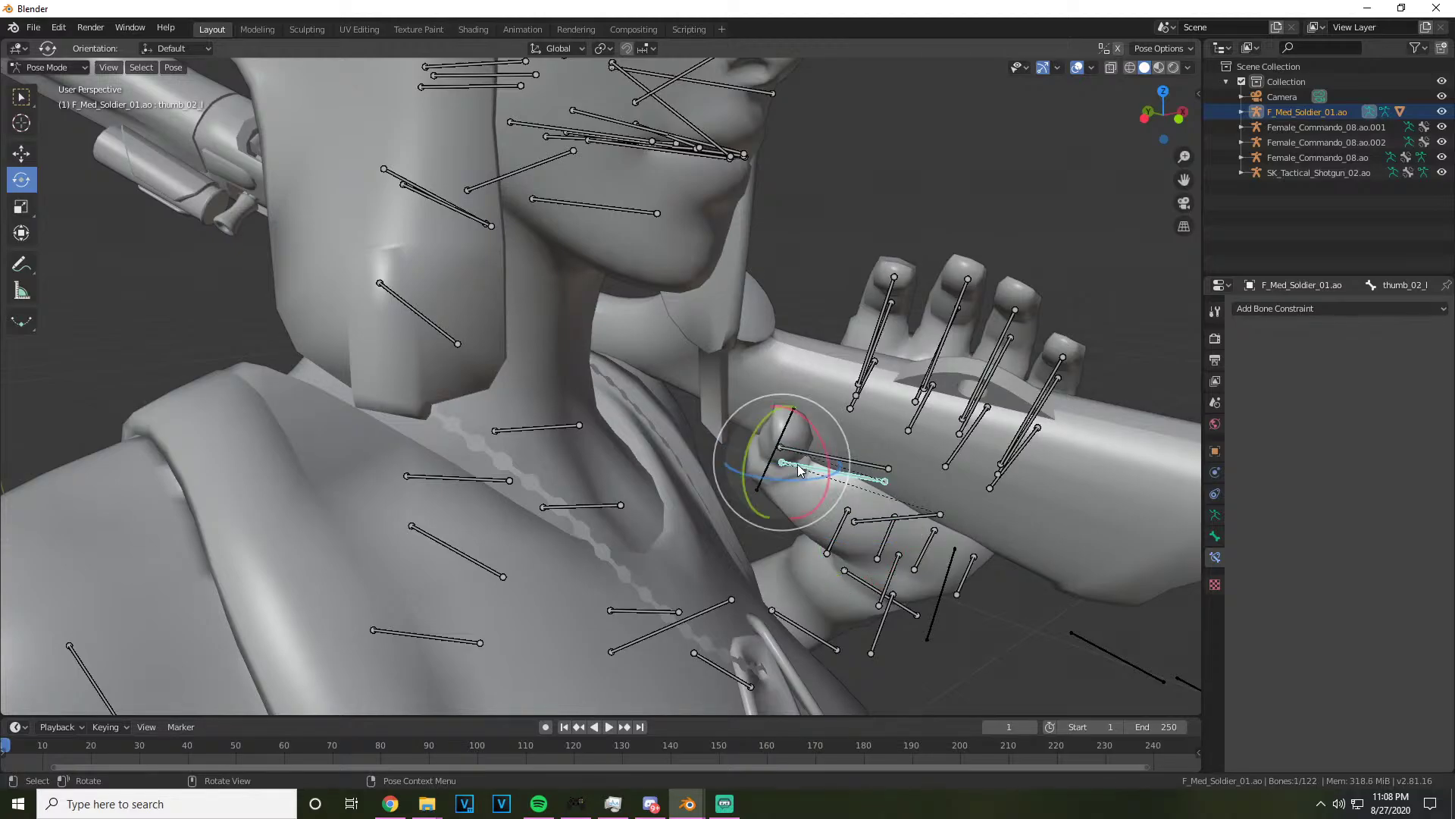
key("r")
key("r")
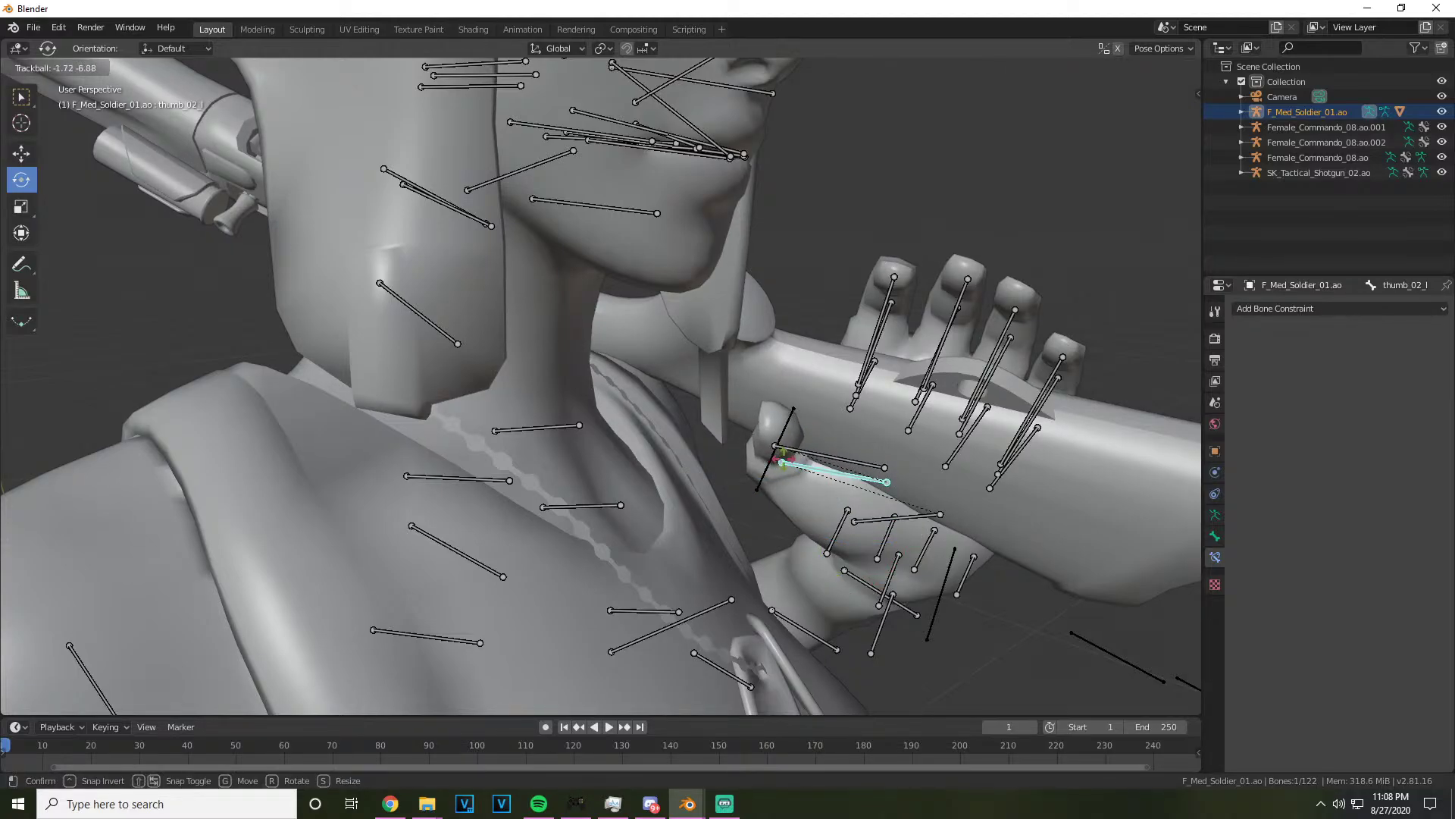
left_click(909, 398)
Rotate the index_01_l bone to bend the left index finger down over the top of the stock
left_click(872, 400)
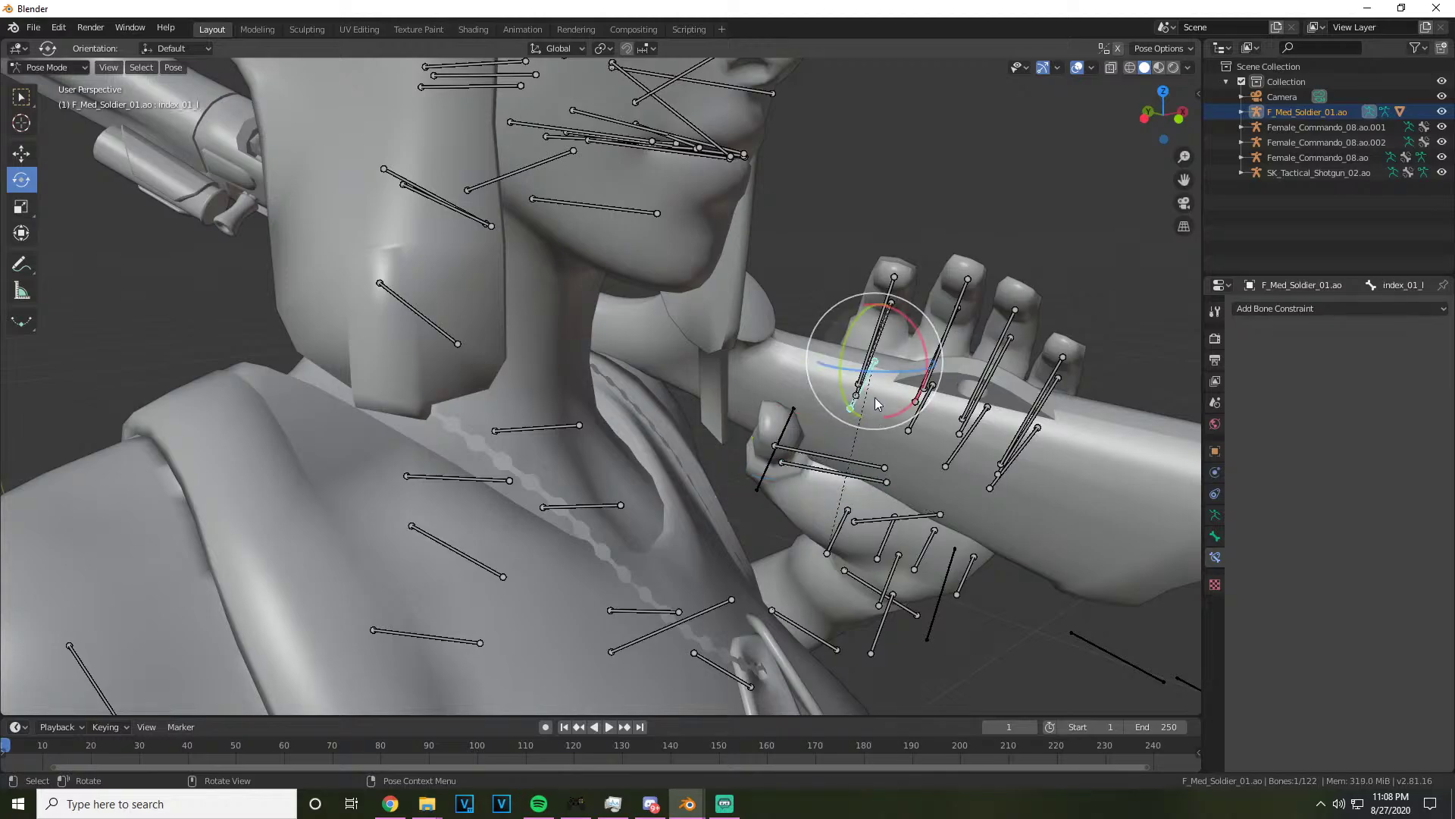
key("r")
key("r")
left_click(862, 458)
key("r")
key("r")
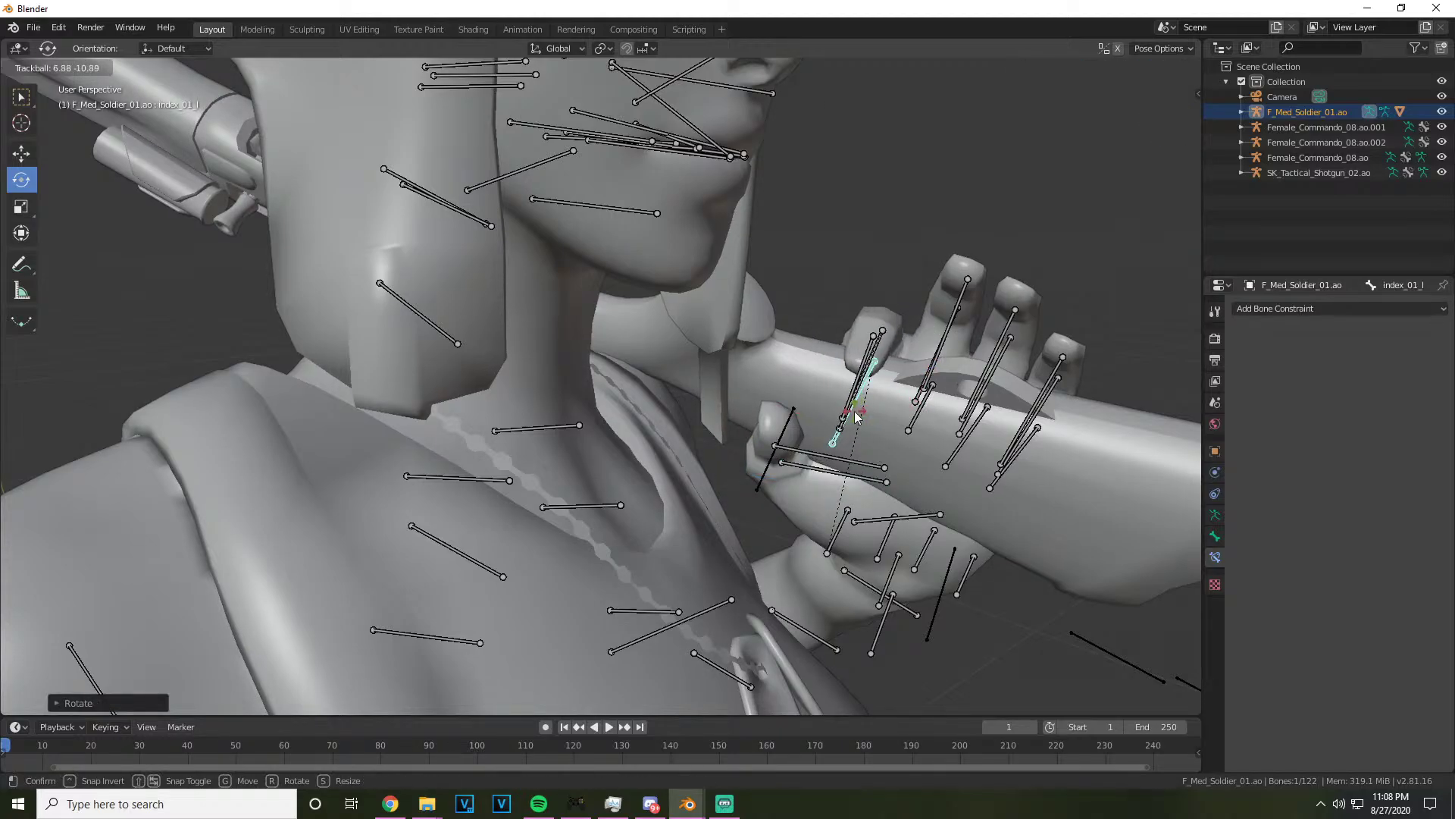
left_click(919, 439)
Rotate the middle_01_l bone to lower the left middle finger onto the stock beside the index finger
left_click(909, 434)
key("r")
key("r")
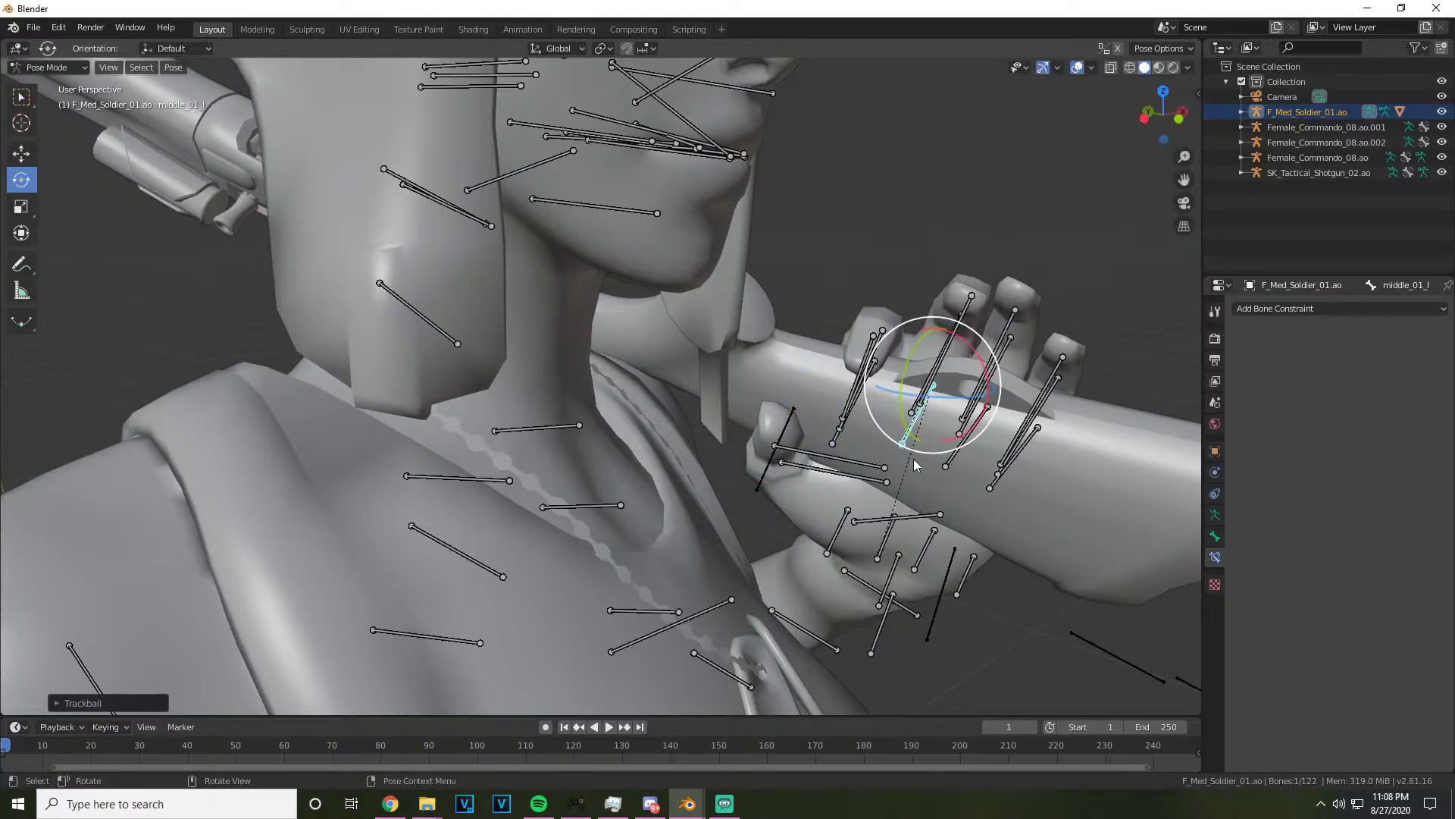
left_click(919, 447)
key("r")
key("r")
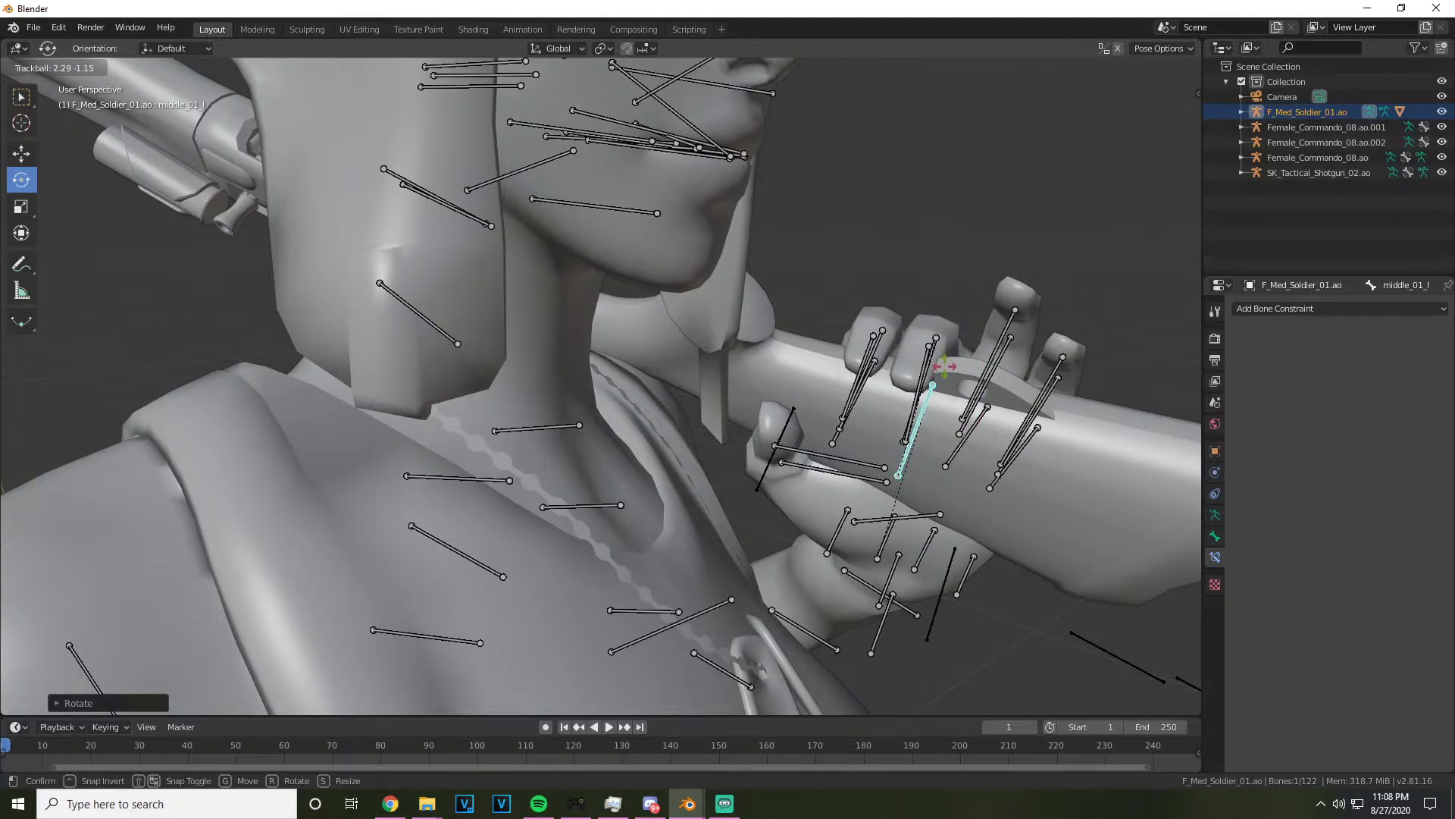
left_click(952, 366)
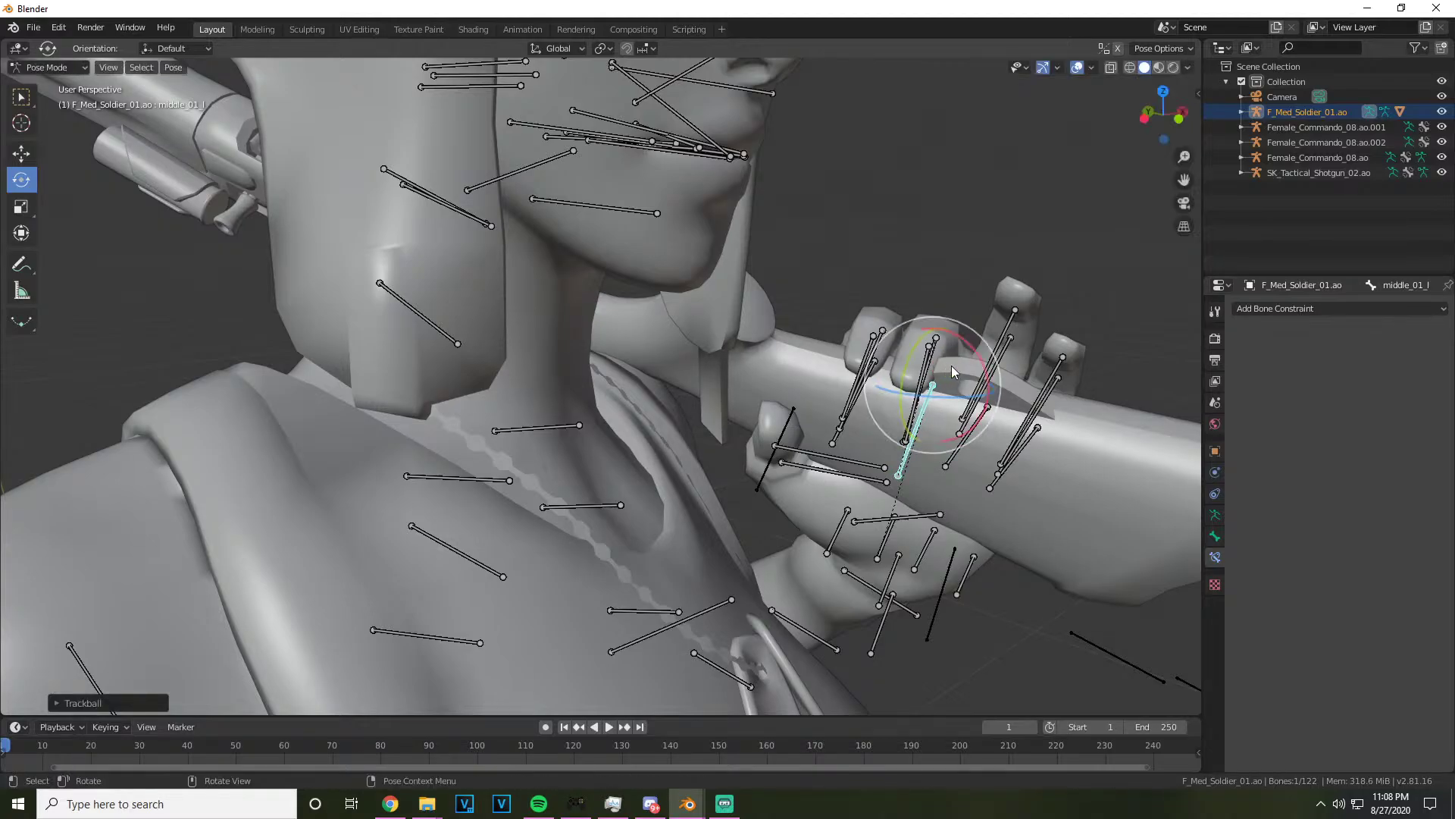
Rotate the ring_01_l bone to bend the left ring finger down in line with the middle finger
left_click(953, 466)
key("r")
left_click(975, 482)
key("r")
key("r")
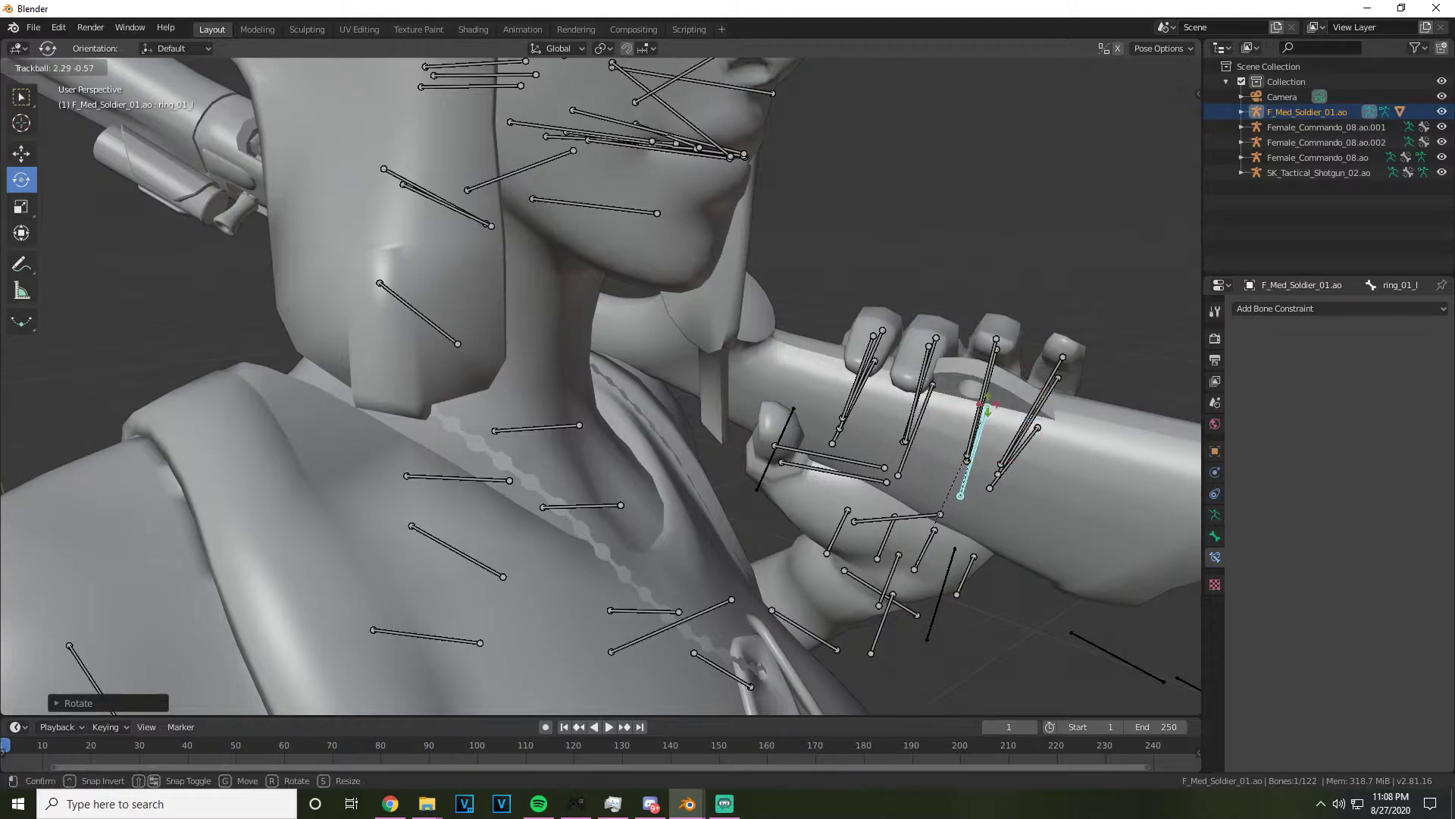
left_click(1038, 473)
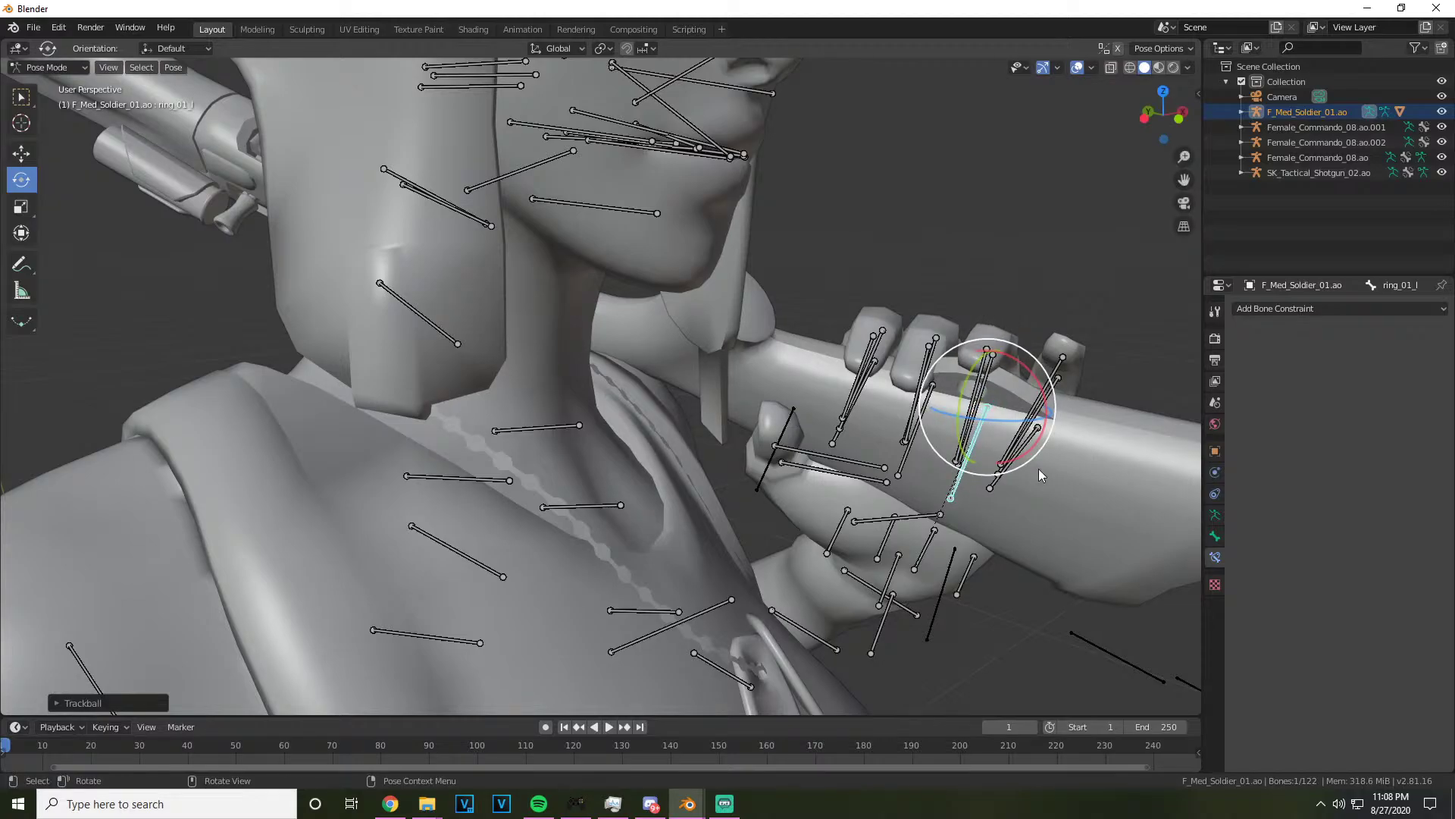
Rotate the pinky_01_l bone to bring the left little finger down against the stock
left_click(995, 485)
key("r")
left_click(1037, 513)
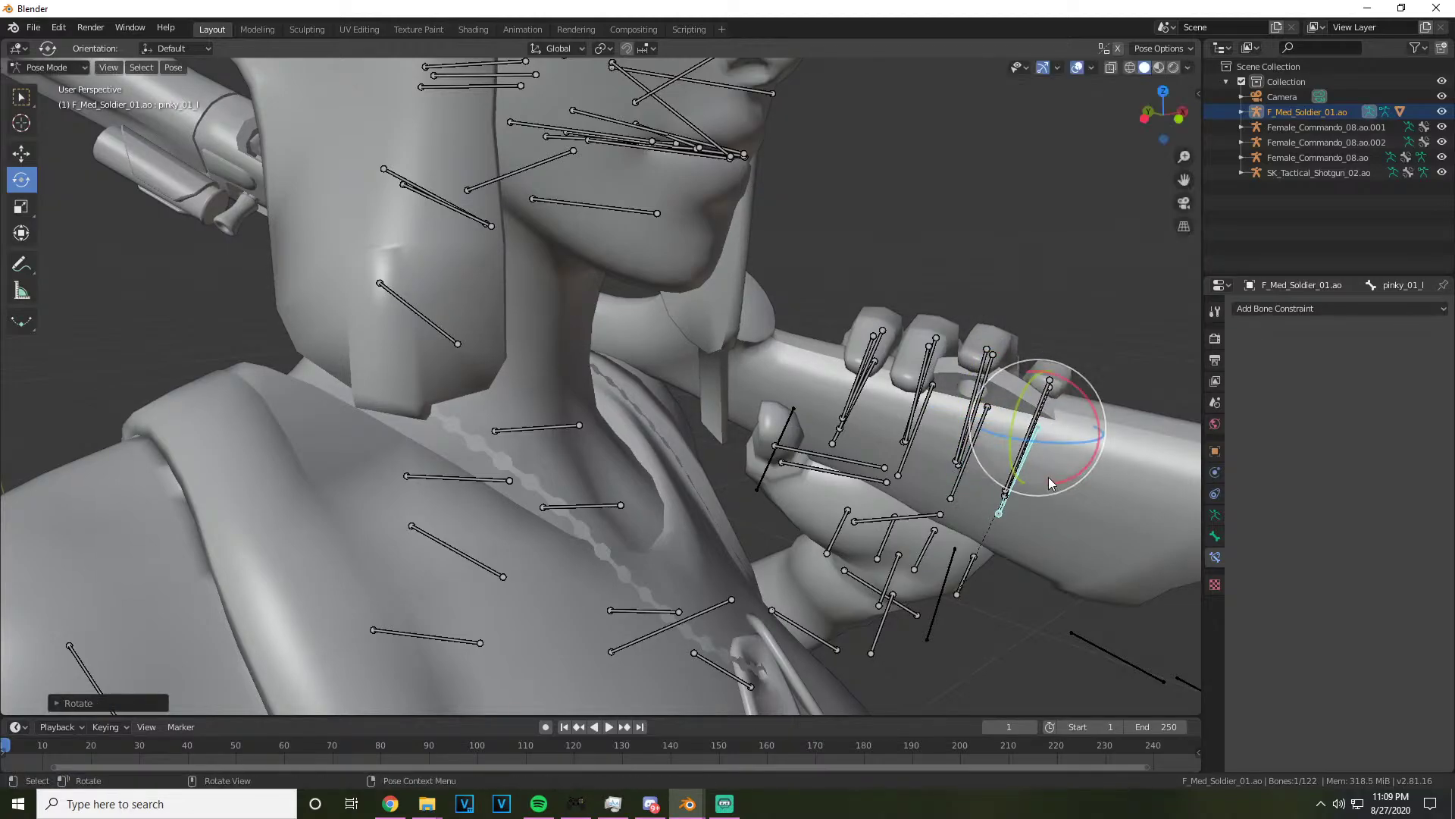
left_click_drag(1048, 476, 1051, 470)
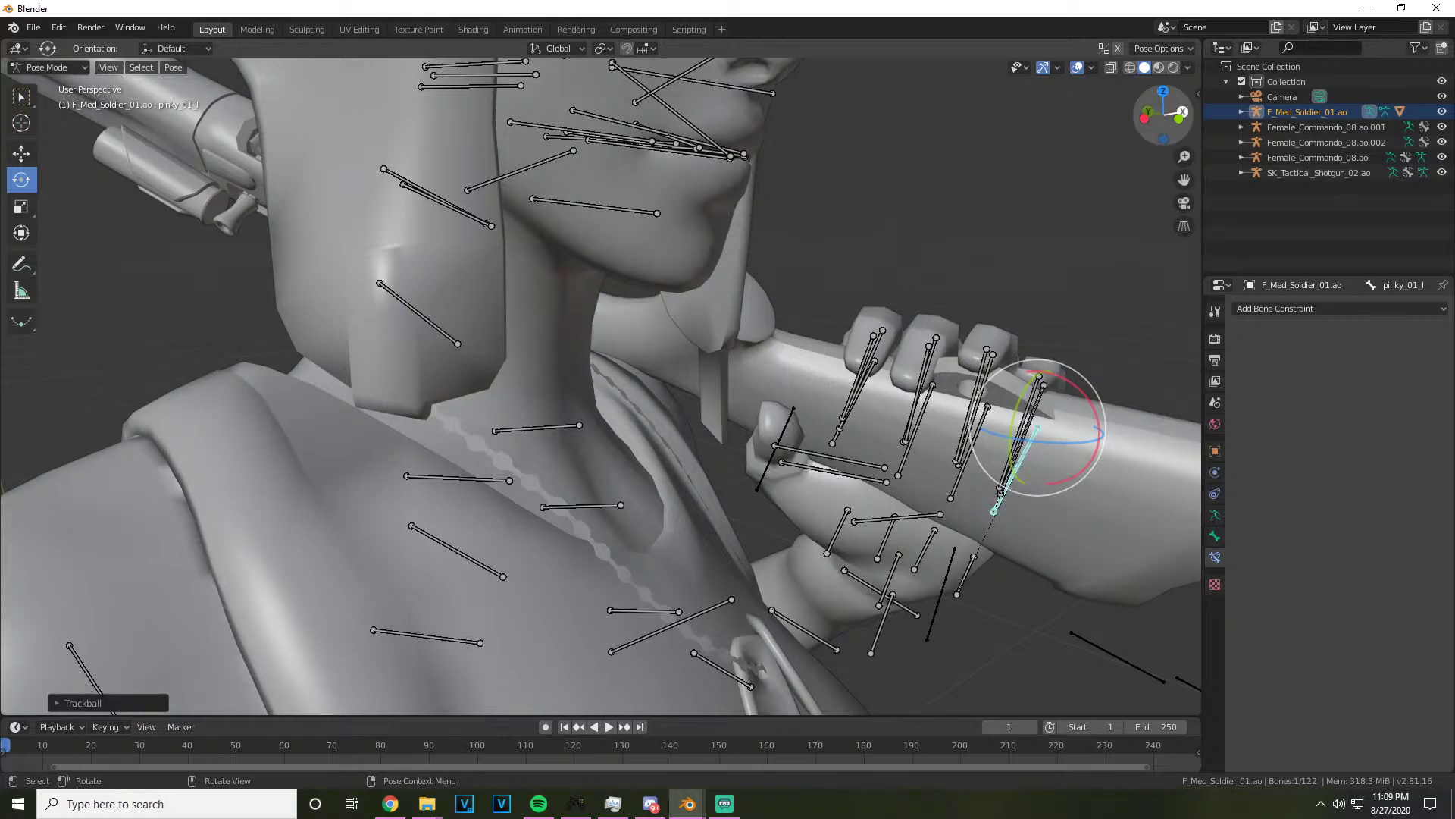
left_click_drag(1163, 114, 1129, 118)
left_click_drag(1217, 139, 1183, 127)
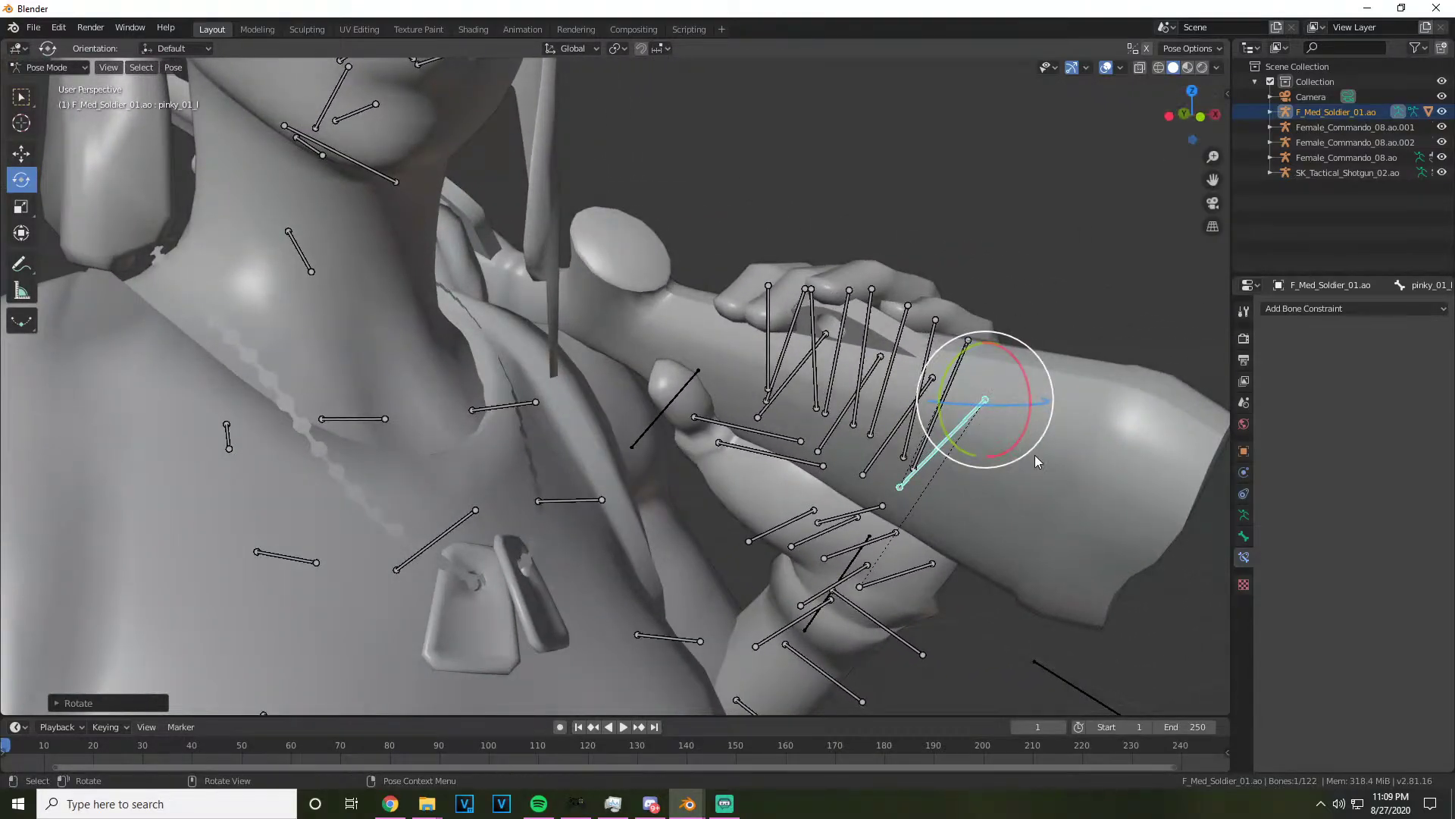
left_click(934, 447)
In Object Mode, scale the SK_Tactical_Shotgun_02.mo mesh uniformly to 0.925 and deselect it
left_click(50, 67)
left_click(47, 85)
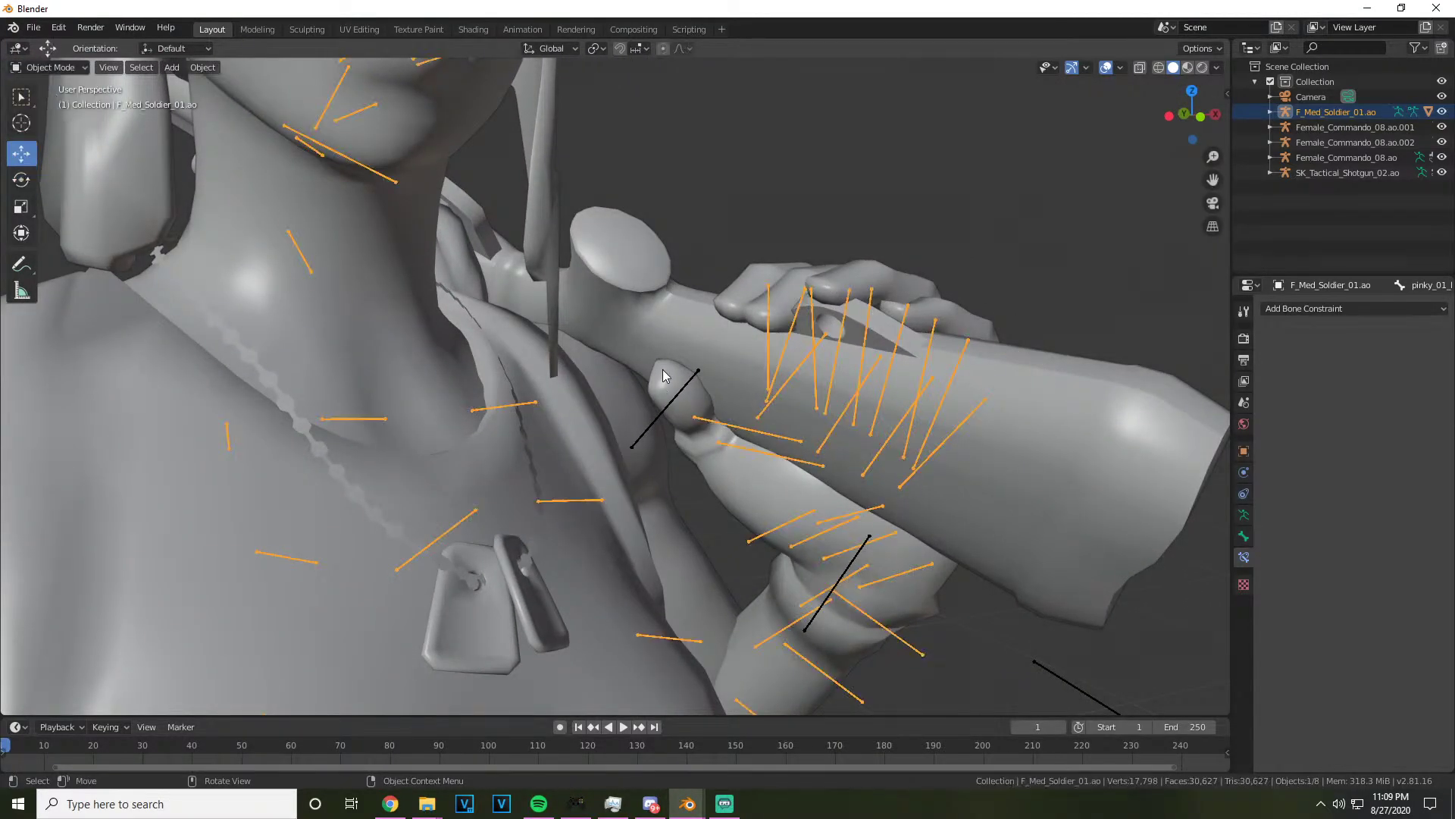
left_click(662, 370)
left_click(20, 213)
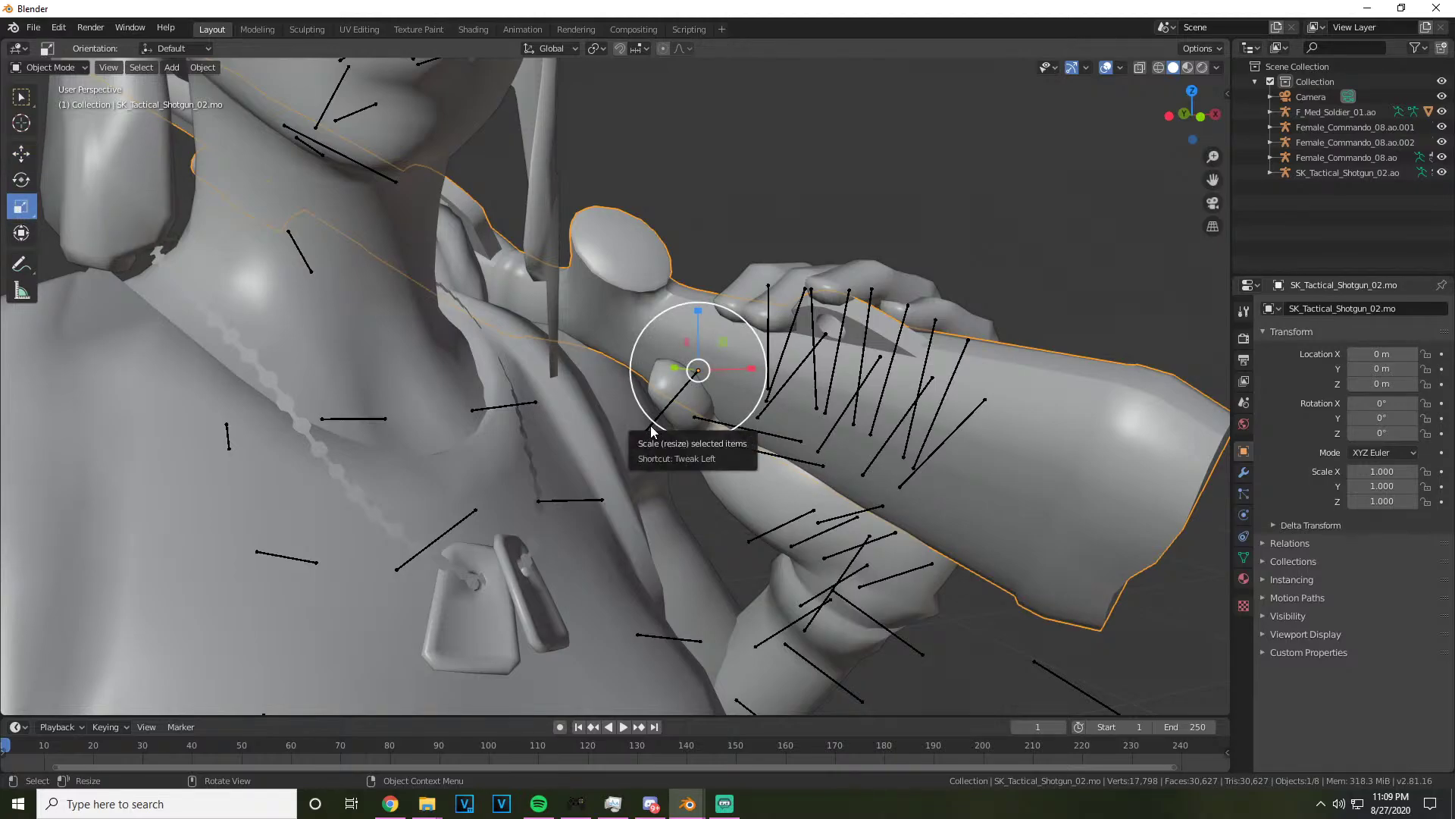
left_click_drag(732, 439, 726, 435)
key("alt+a")
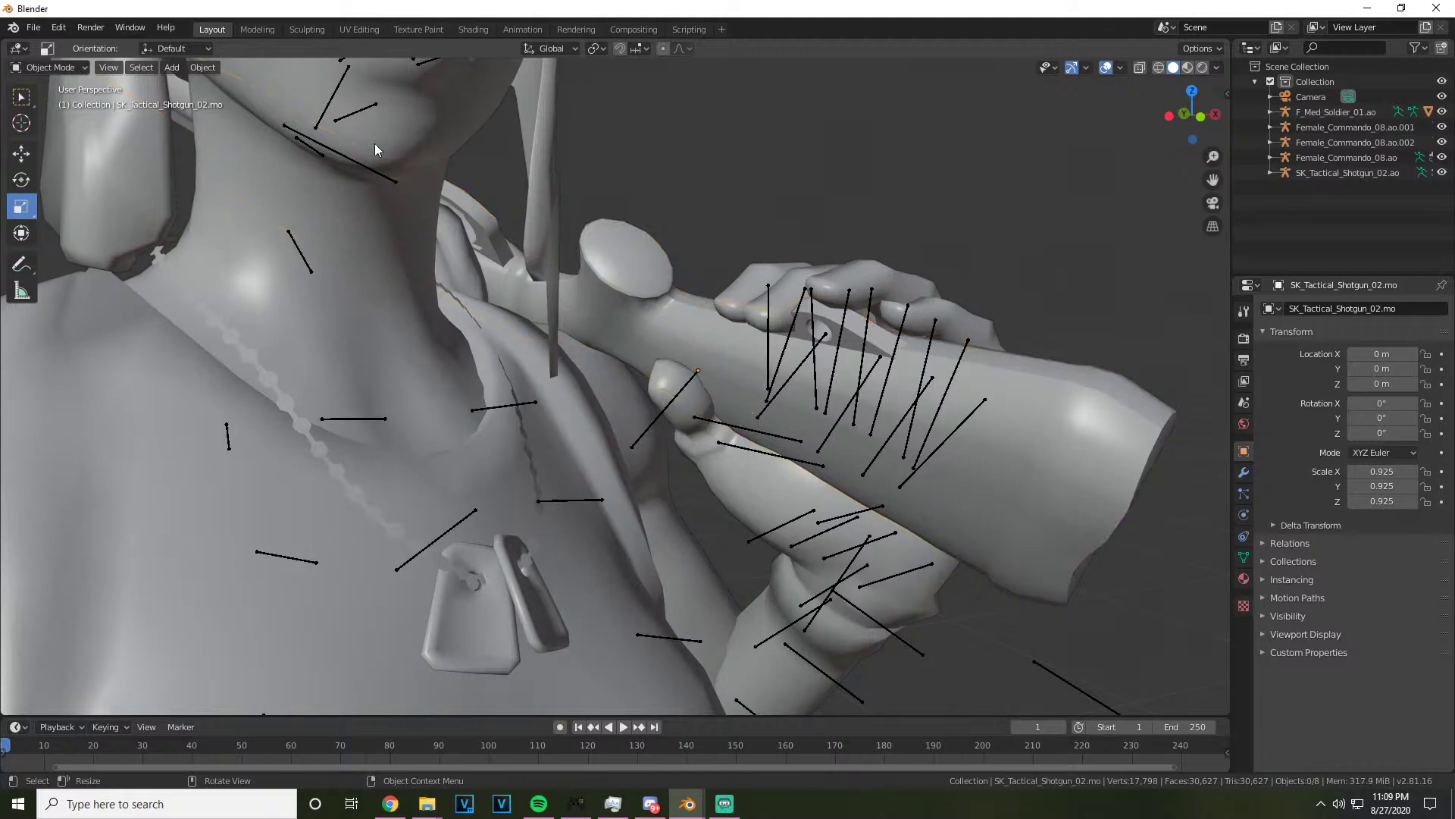
Put the soldier armature back in Pose Mode and adjust the middle_metacarpal_l bone to bring the middle finger closer to the ring finger
left_click(817, 318)
left_click(50, 67)
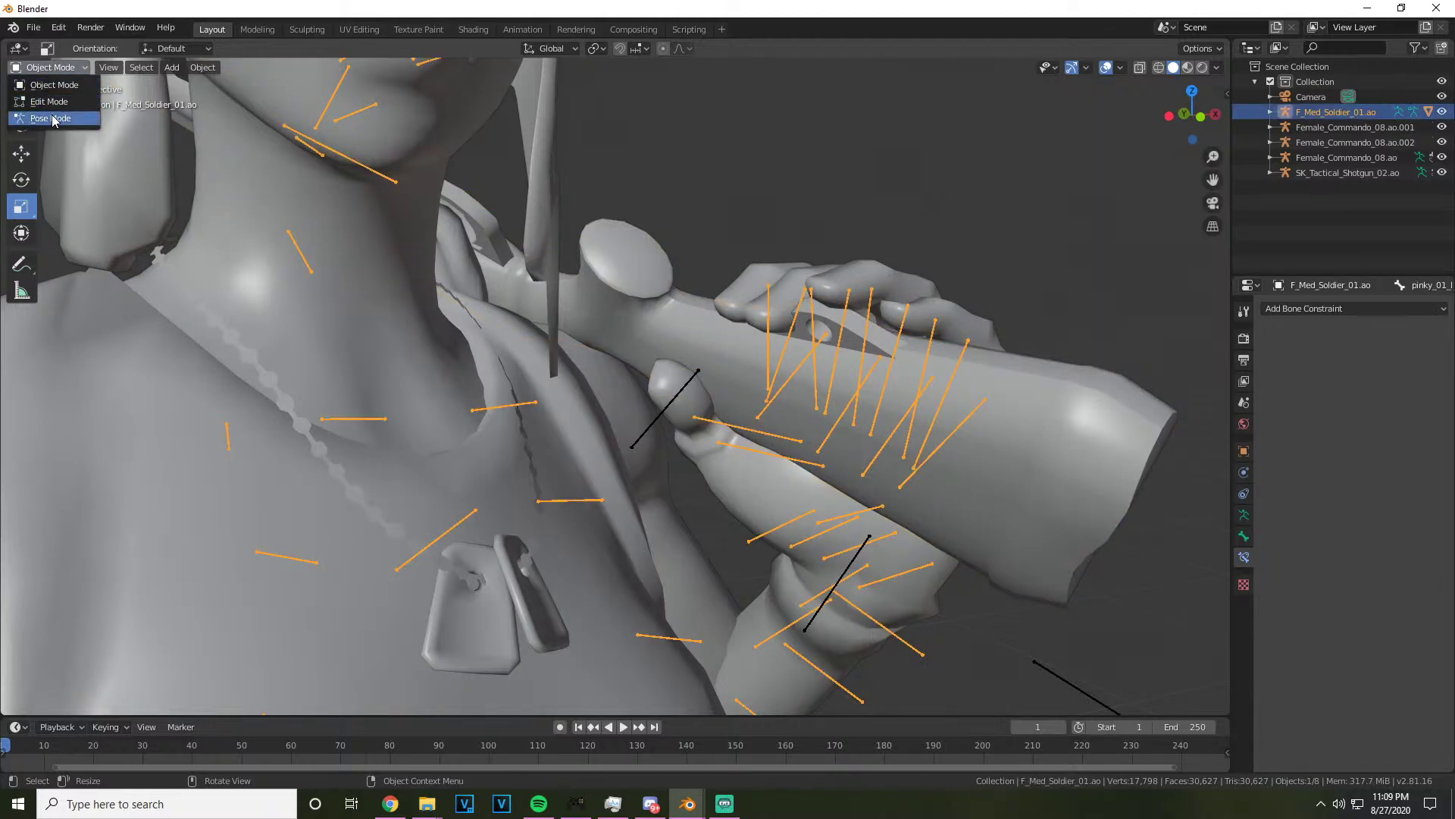
left_click(45, 121)
left_click_drag(1186, 121, 1002, 438)
left_click(1047, 470)
left_click(1015, 459)
left_click(952, 440)
left_click(931, 518)
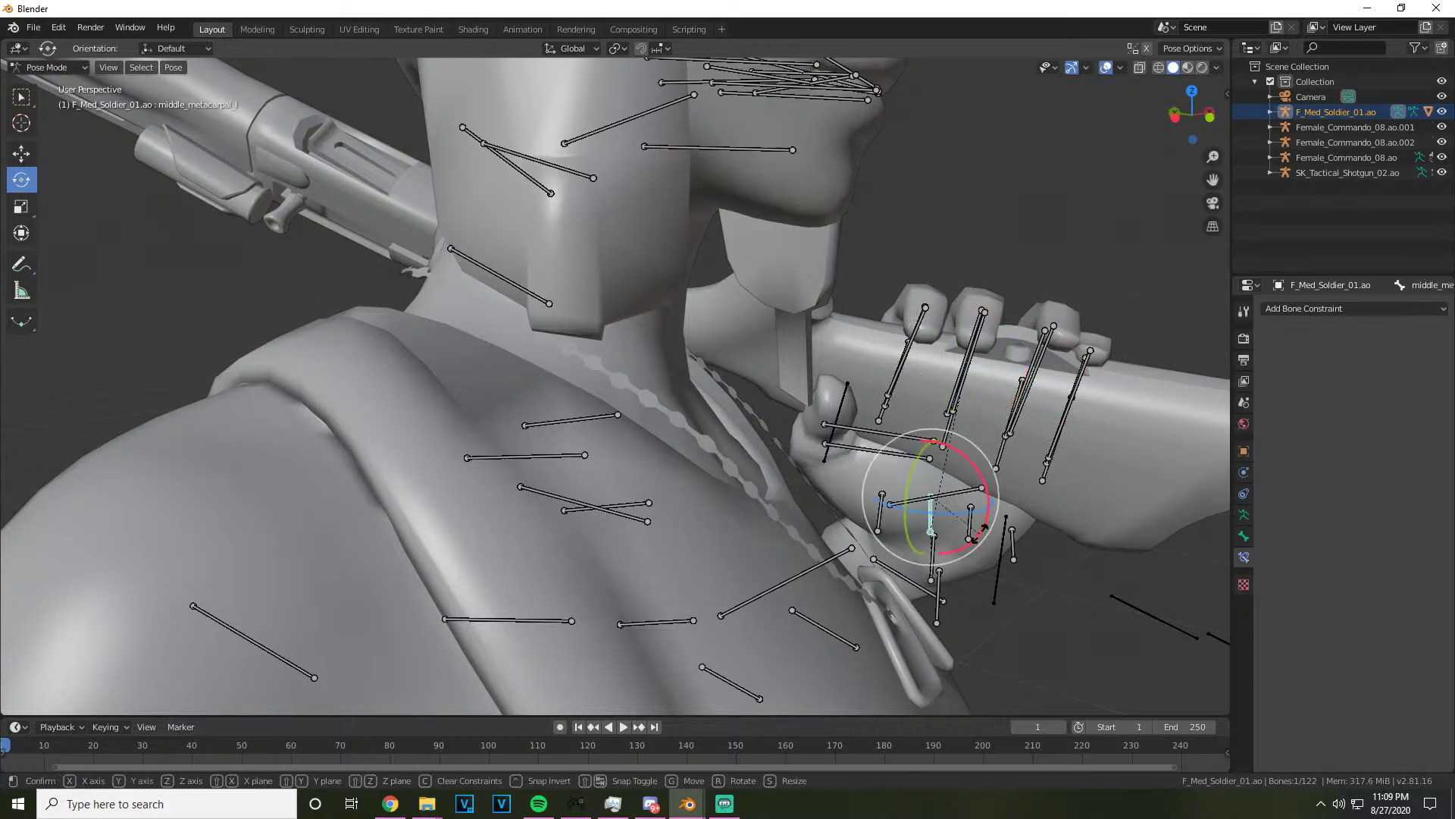
left_click_drag(964, 535, 904, 490)
Move the index_metacarpal_l bone toward the butt end of the stock, closer to the middle finger, and undo the last change
left_click(22, 154)
left_click(880, 515)
left_click(904, 490)
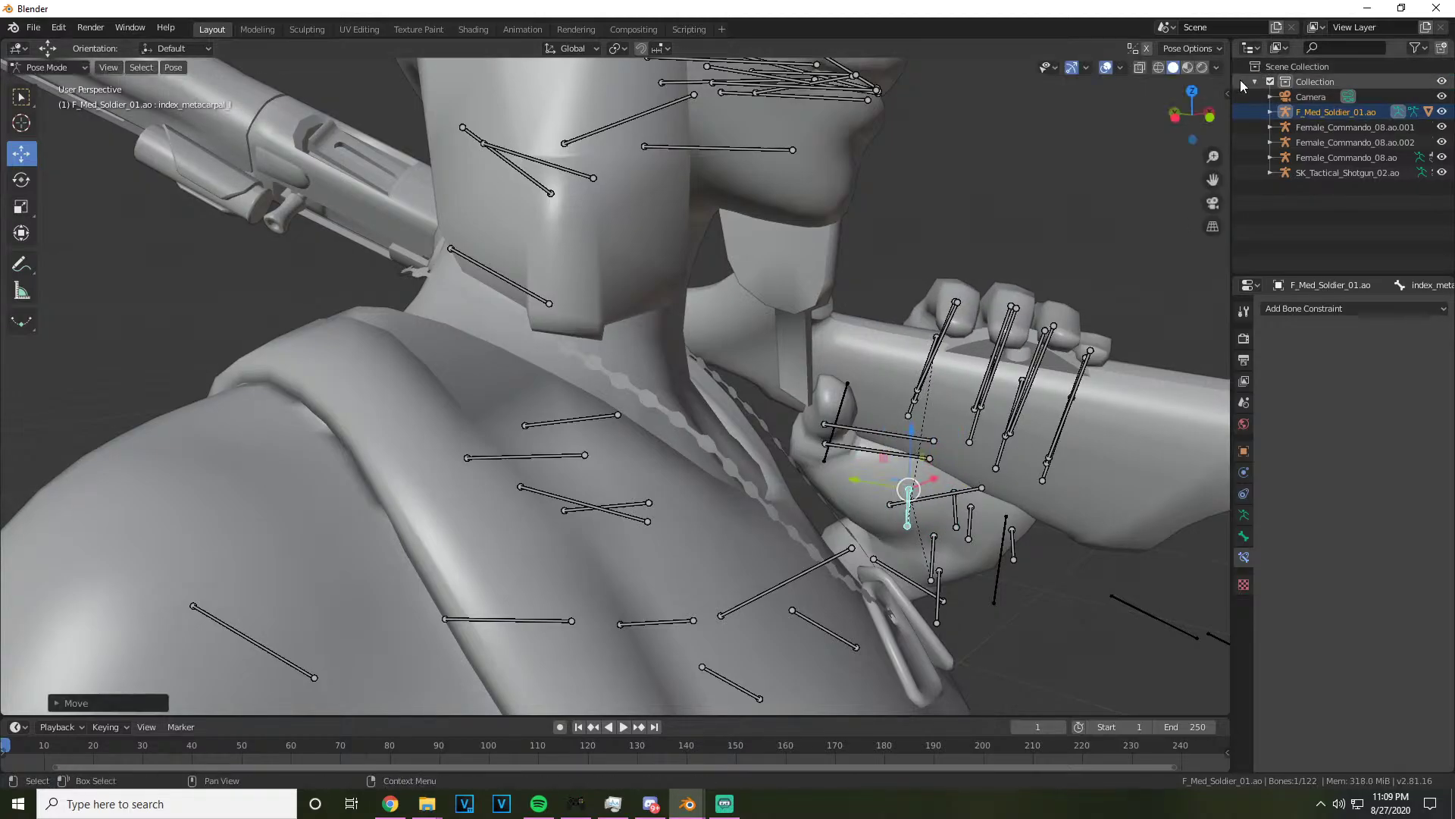
left_click_drag(1205, 81, 1083, 97)
left_click(1082, 97)
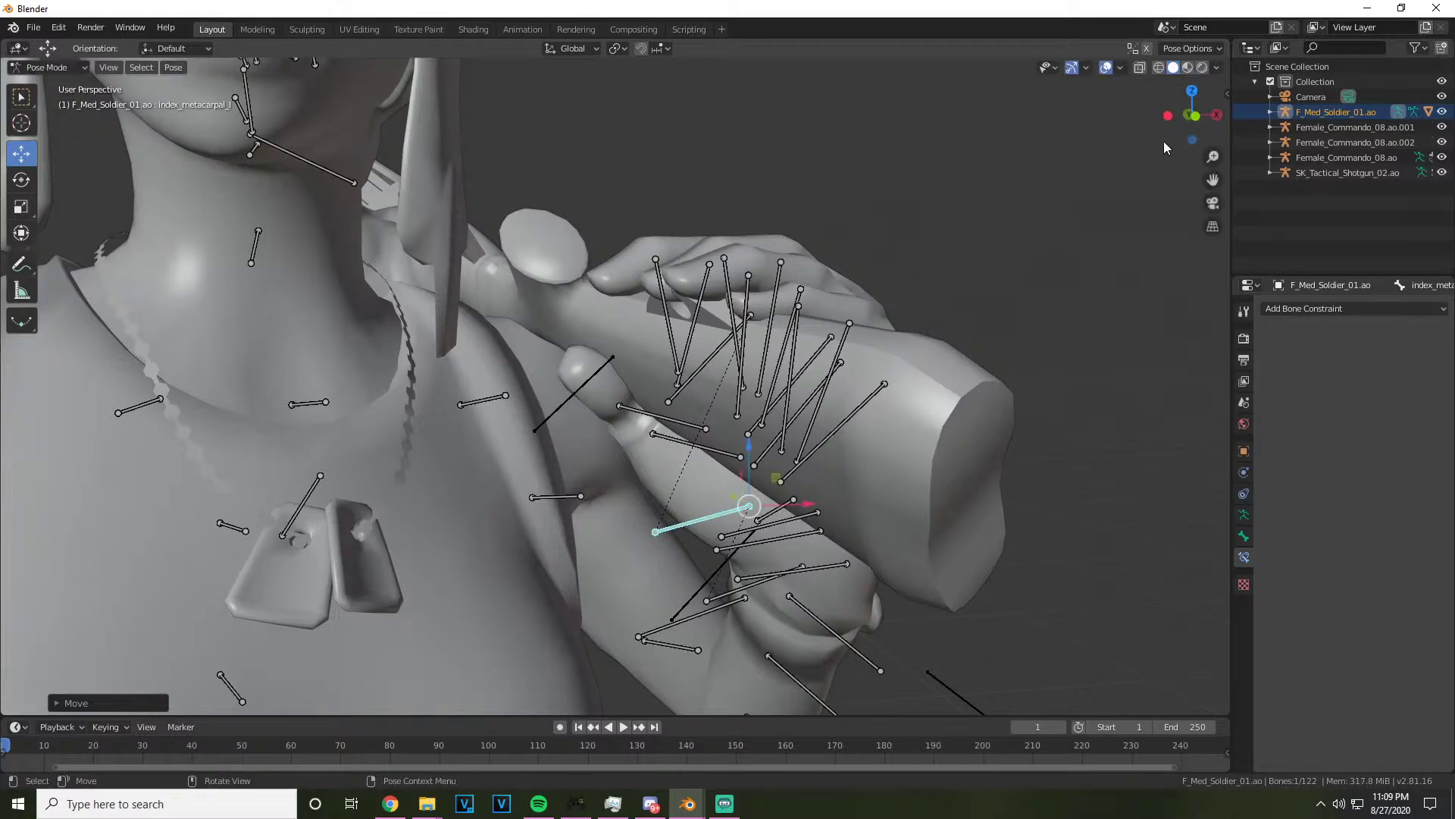
key("ctrl+z")
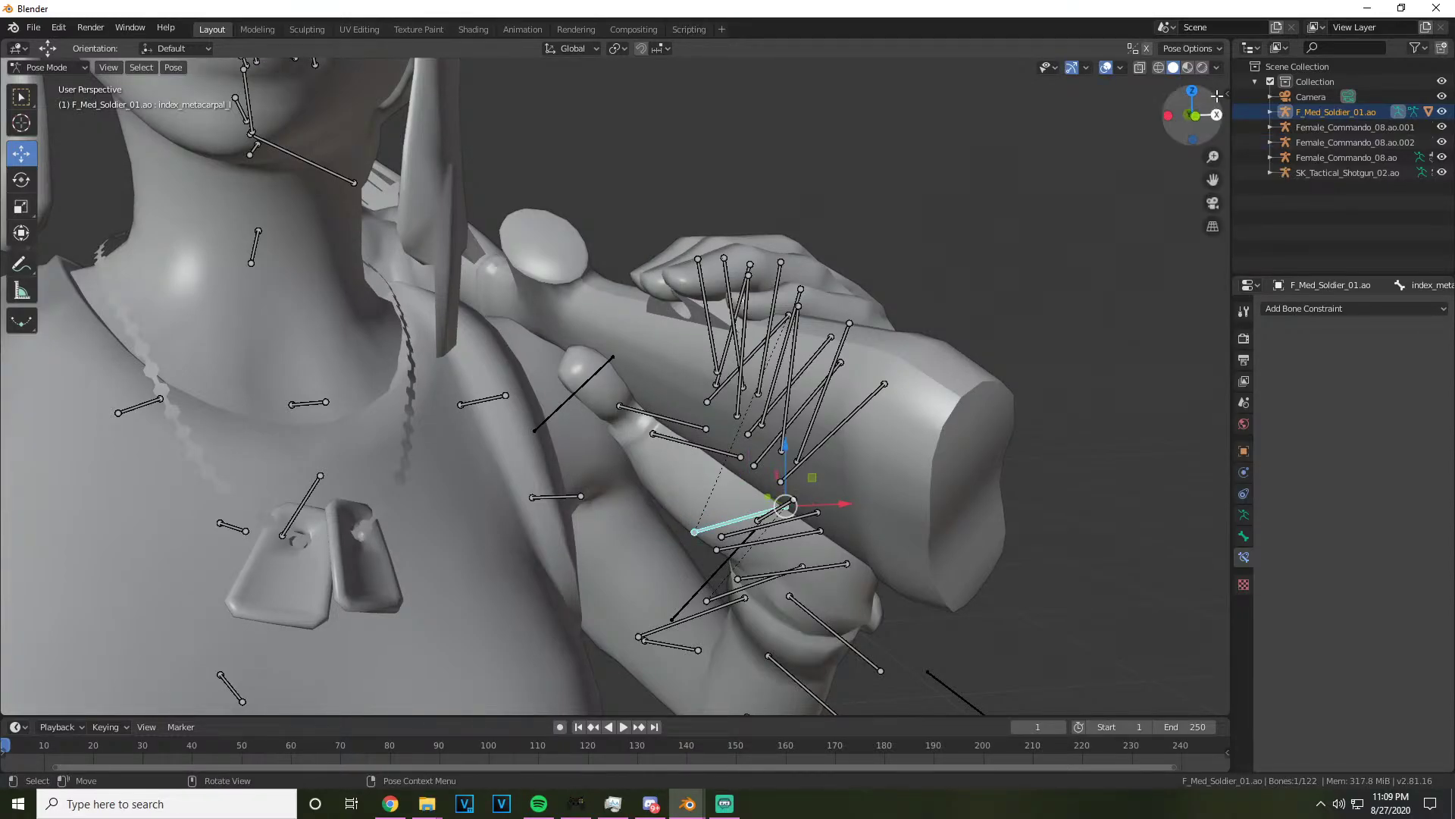
Rotate the index_01_l bone slightly to tighten the repositioned index finger around the stock
left_click_drag(1174, 104, 1205, 107)
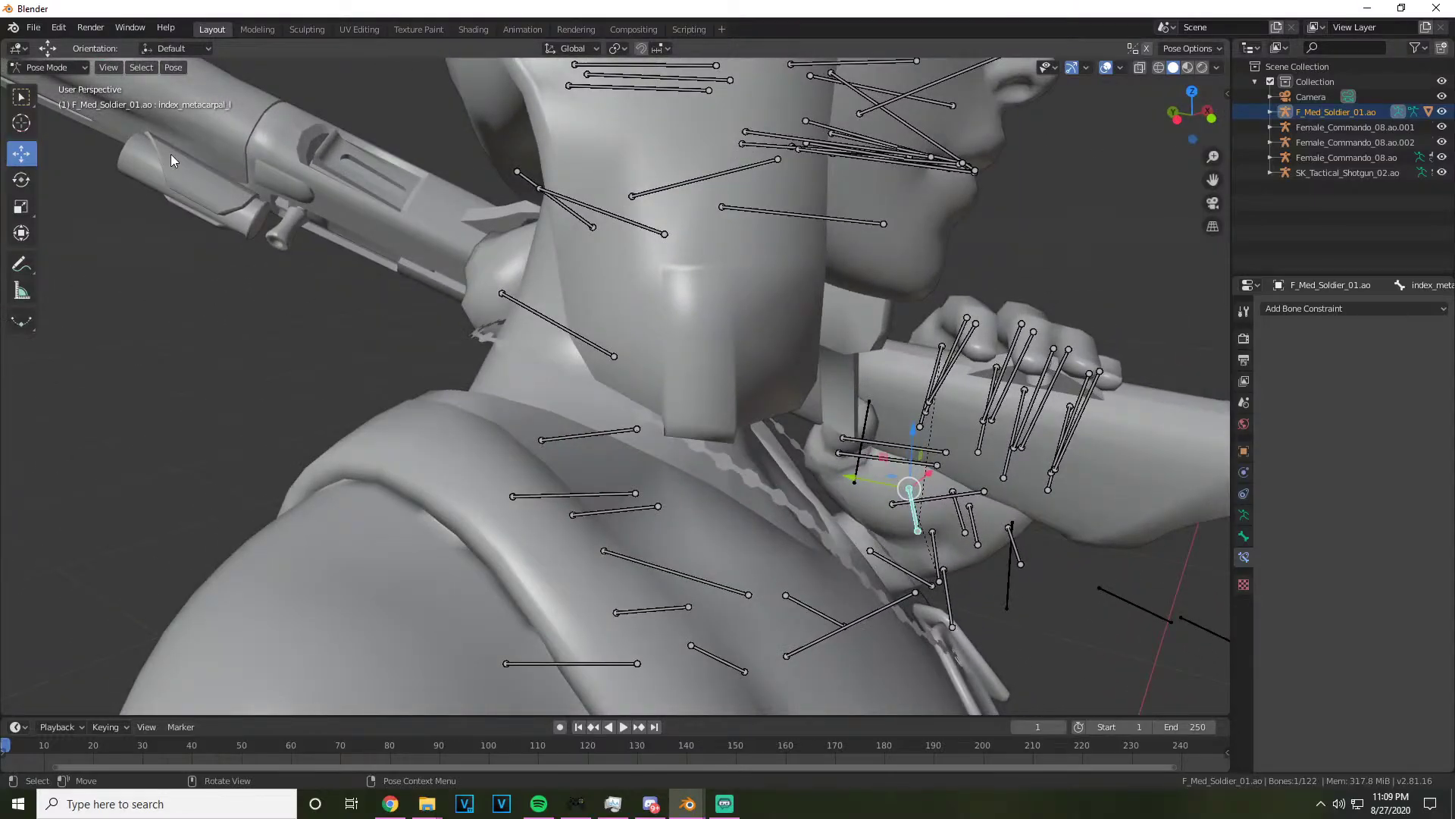
left_click(21, 180)
left_click(940, 361)
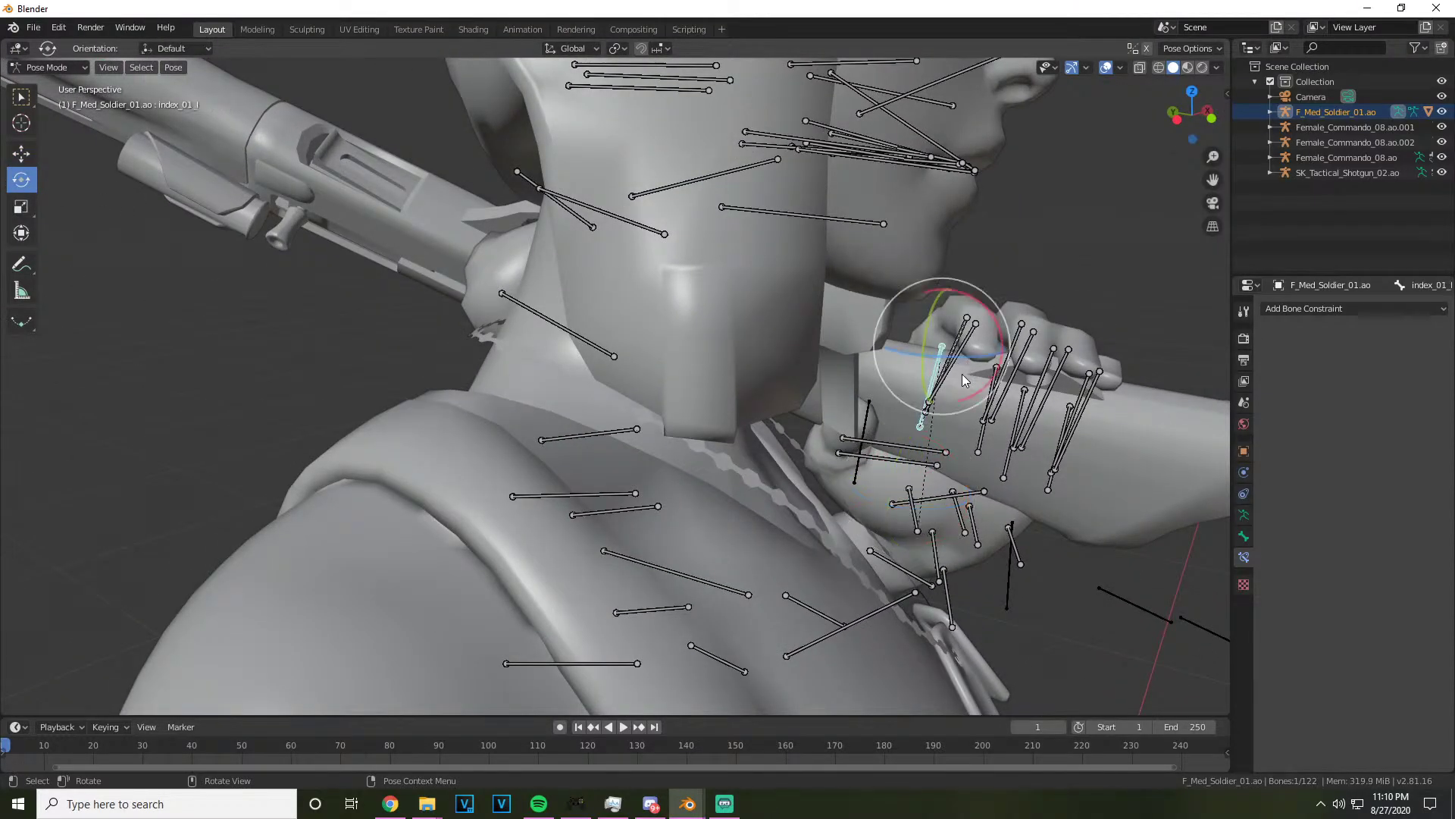
key("r")
key("r")
left_click(985, 417)
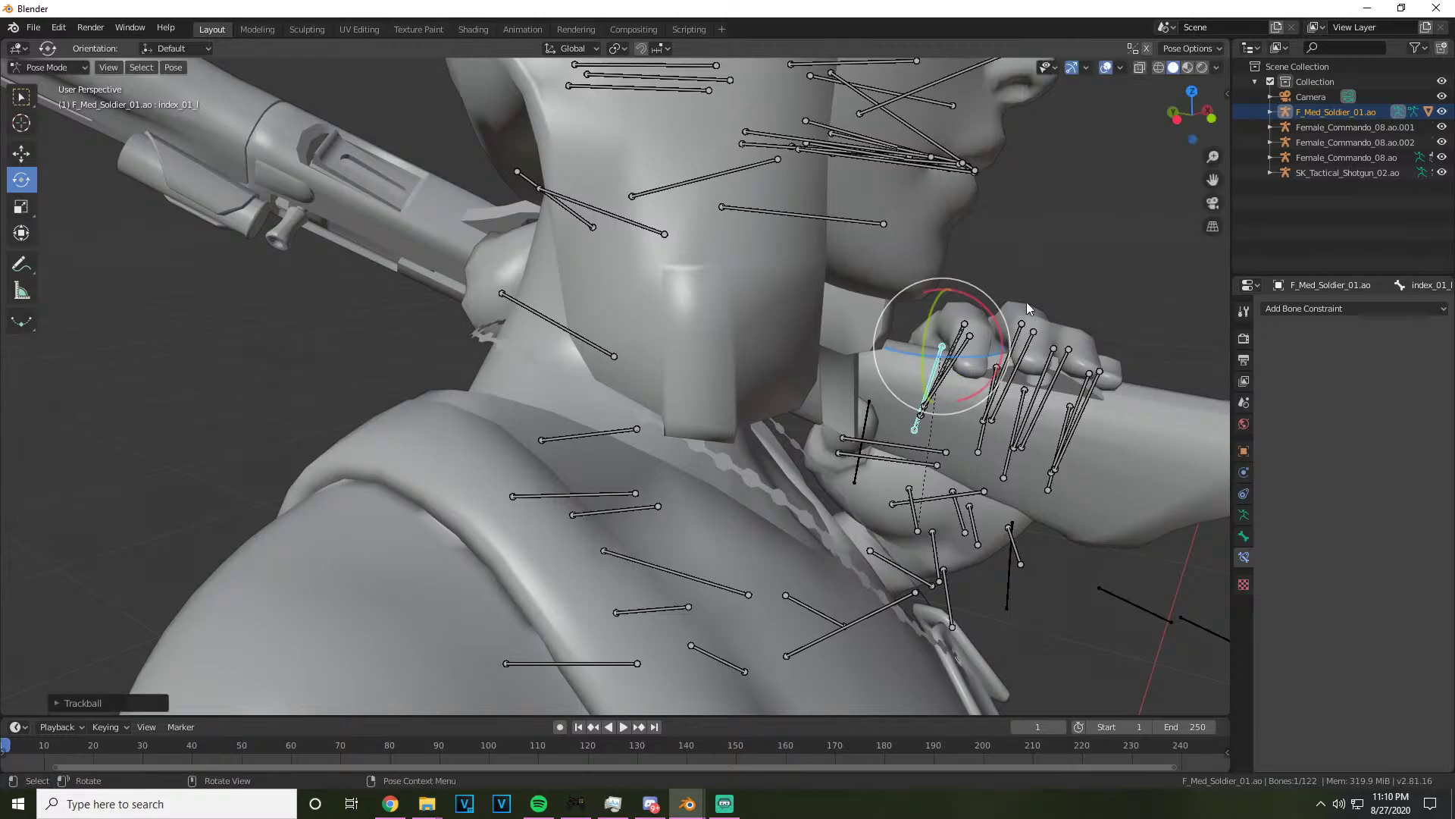
Rotate the middle_01_l bone slightly to curl the middle finger closer to the stock
left_click(989, 422)
left_click(988, 421)
key("r")
key("r")
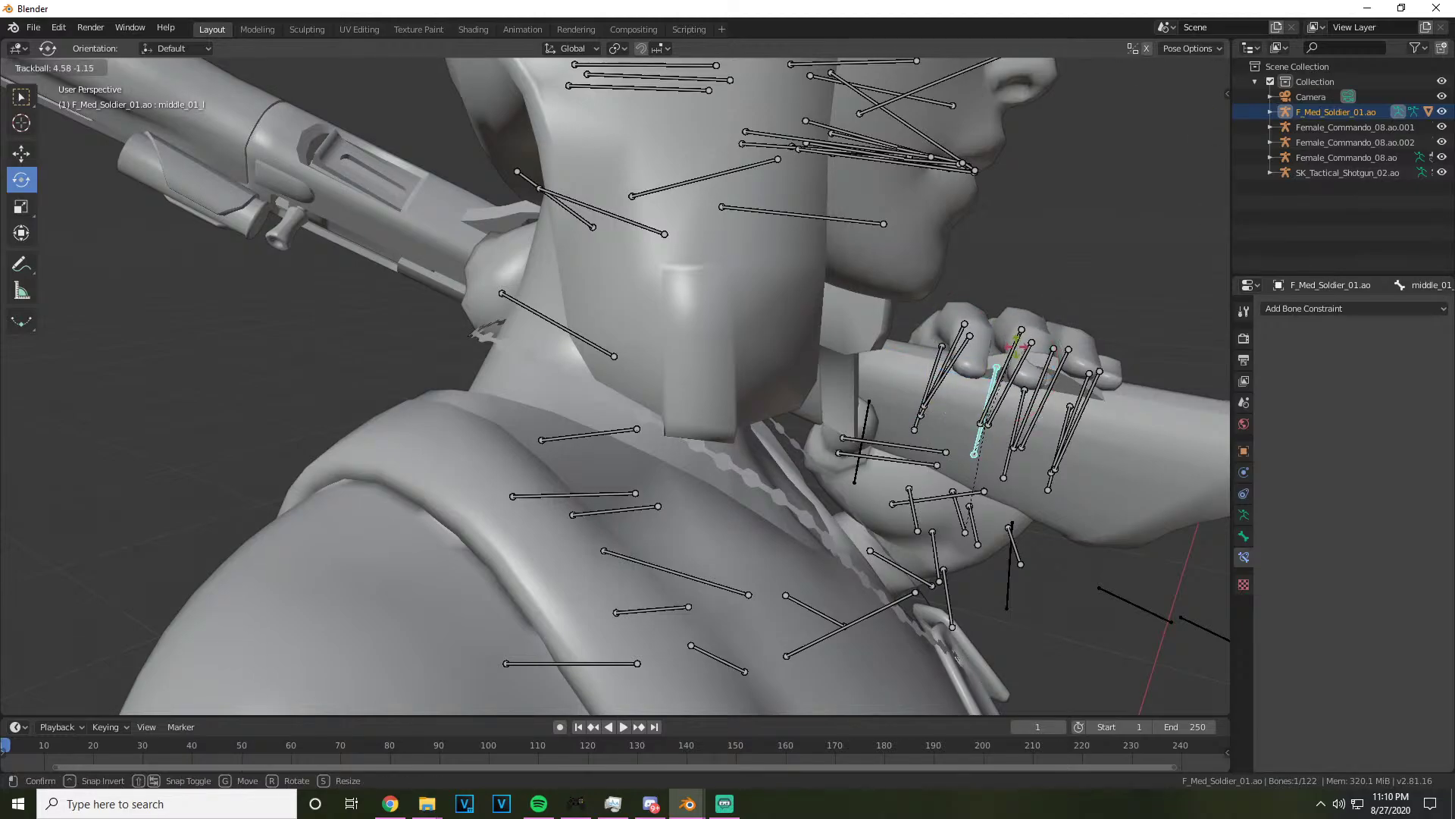
left_click(1012, 345)
Rotate the middle_03_l bone to adjust the tip of the left middle finger
left_click(1012, 347)
left_click(1020, 353)
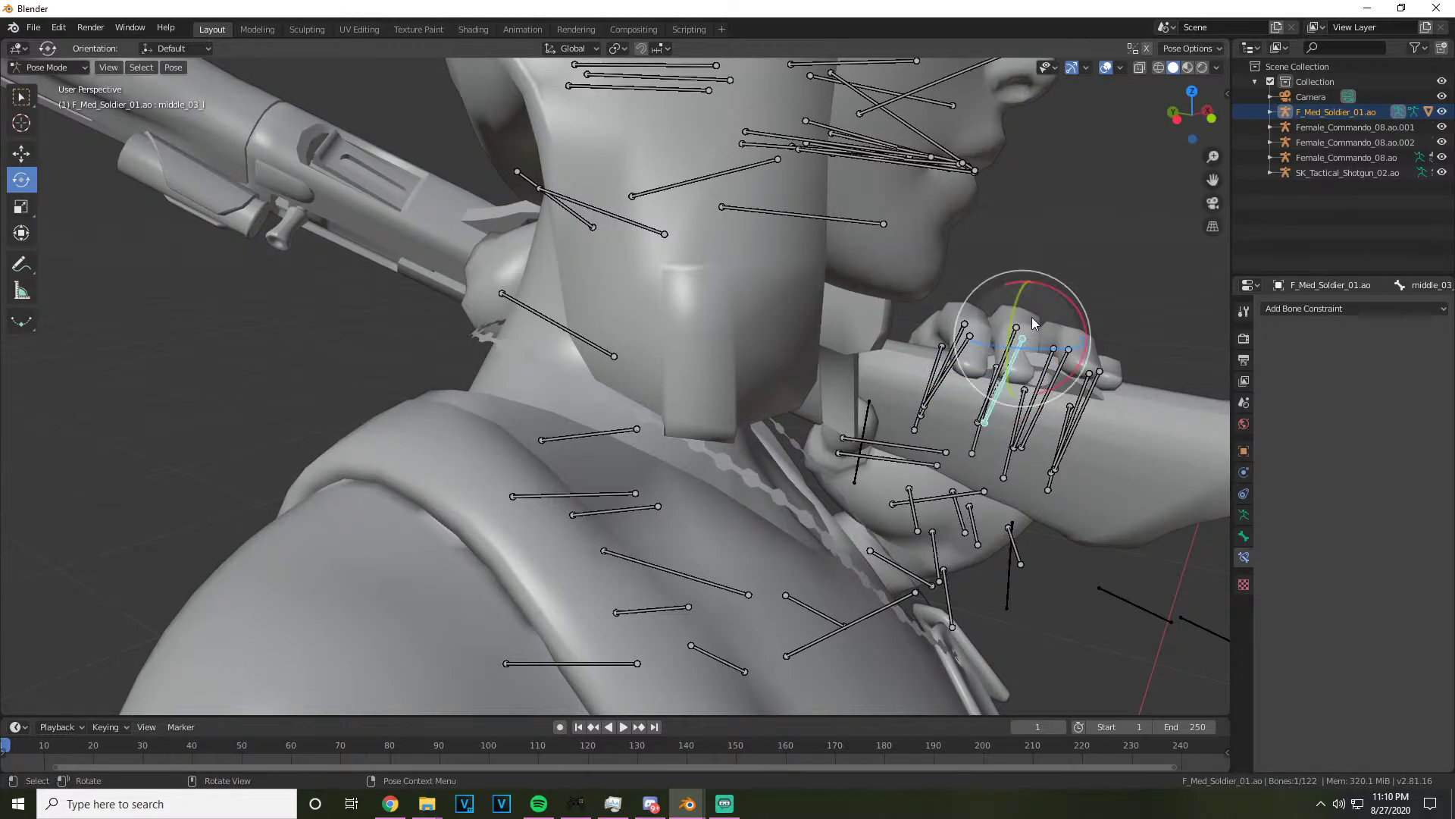
key("r")
key("r")
left_click(1032, 303)
Rotate the ring_01_l bone slightly to align the left ring finger with the other fingers
left_click_drag(1190, 113, 1140, 134)
left_click(1098, 286)
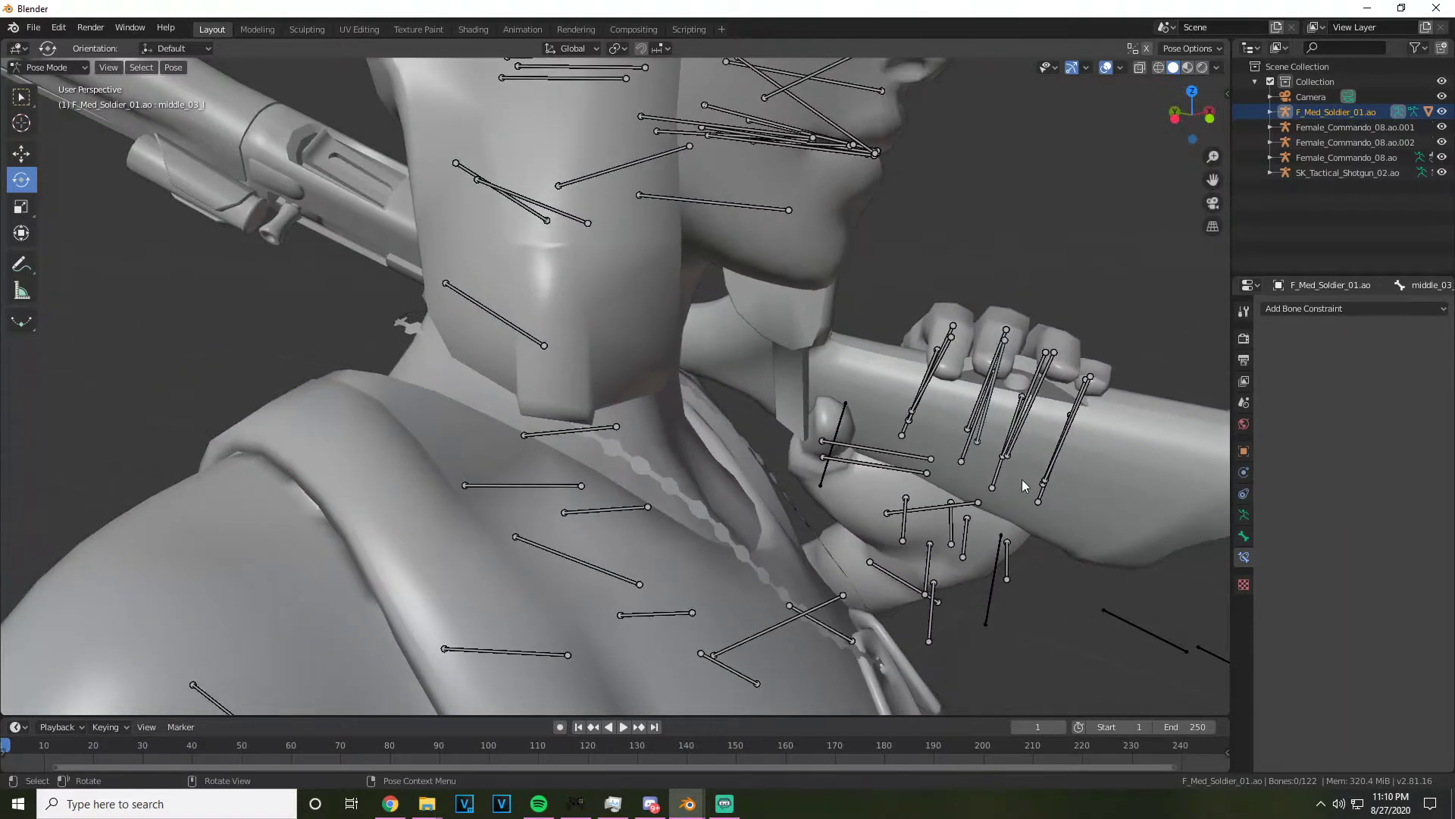
left_click(1017, 475)
left_click_drag(1065, 372, 1054, 388)
left_click(1085, 402)
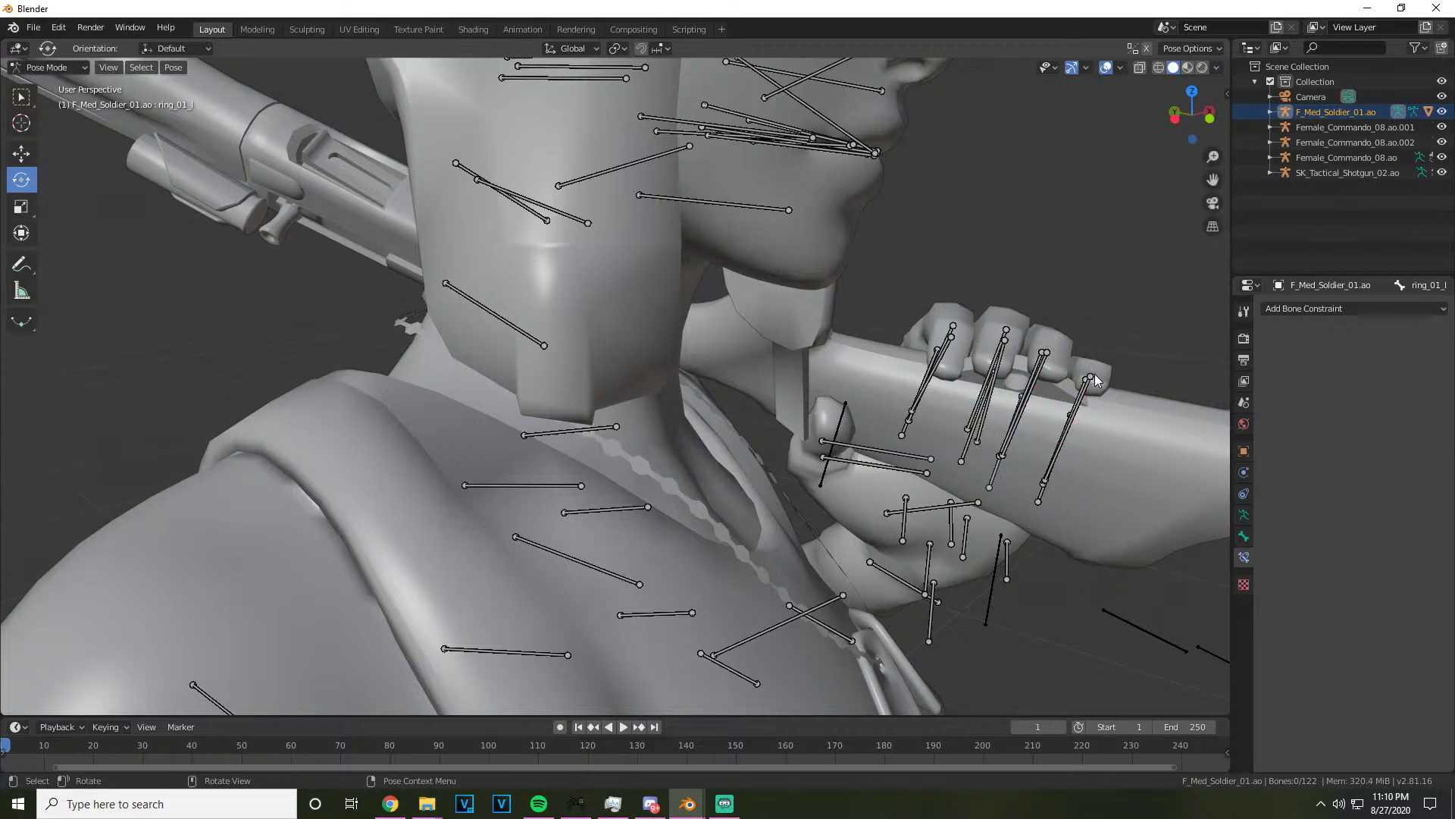
Rotate the pinky_02_l bone slightly to refine the bend of the left little finger over the stock
left_click(1092, 377)
left_click(1076, 475)
left_click(1084, 387)
left_click_drag(1123, 420, 1120, 473)
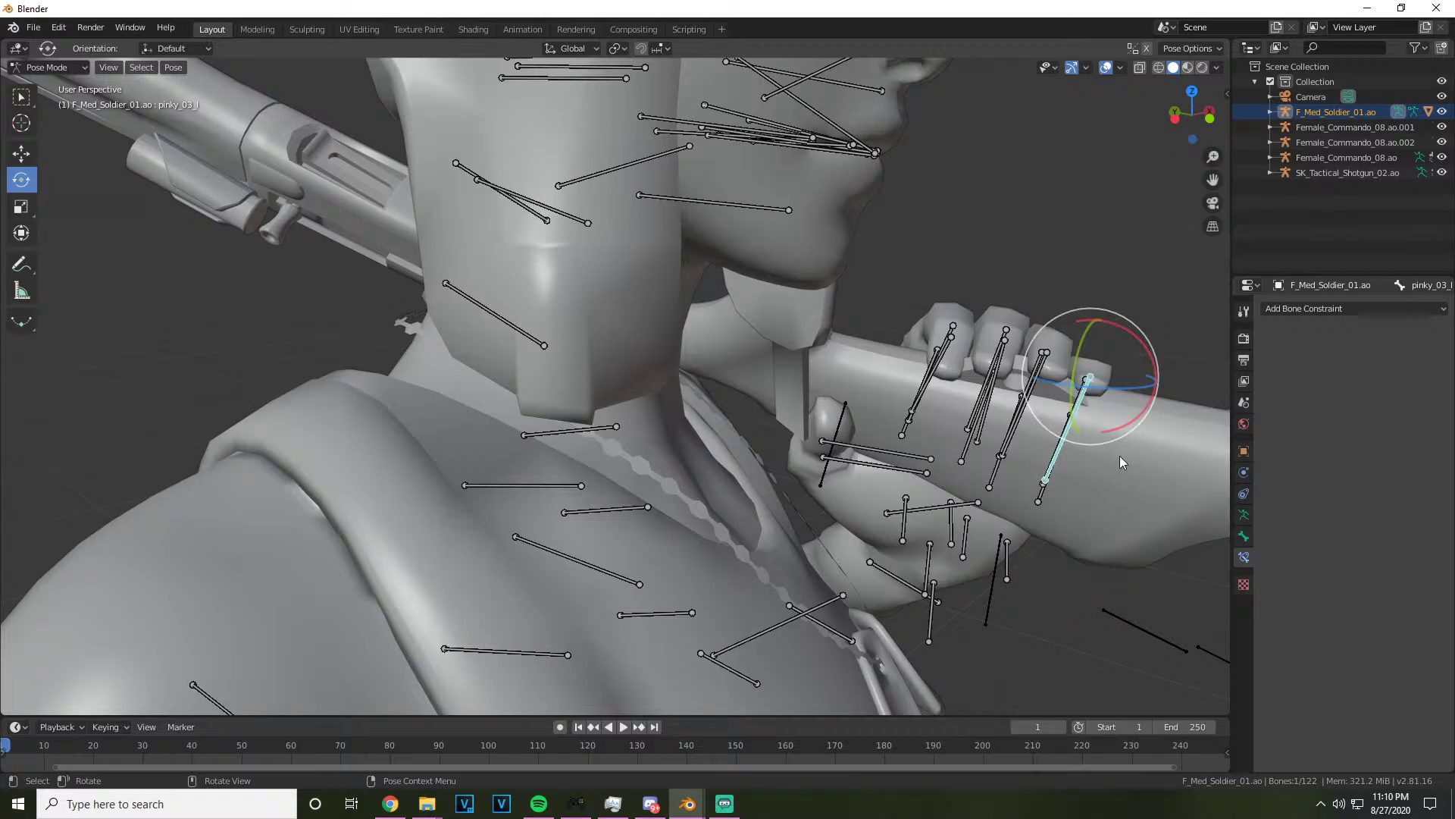
left_click(1103, 436)
key("r")
key("r")
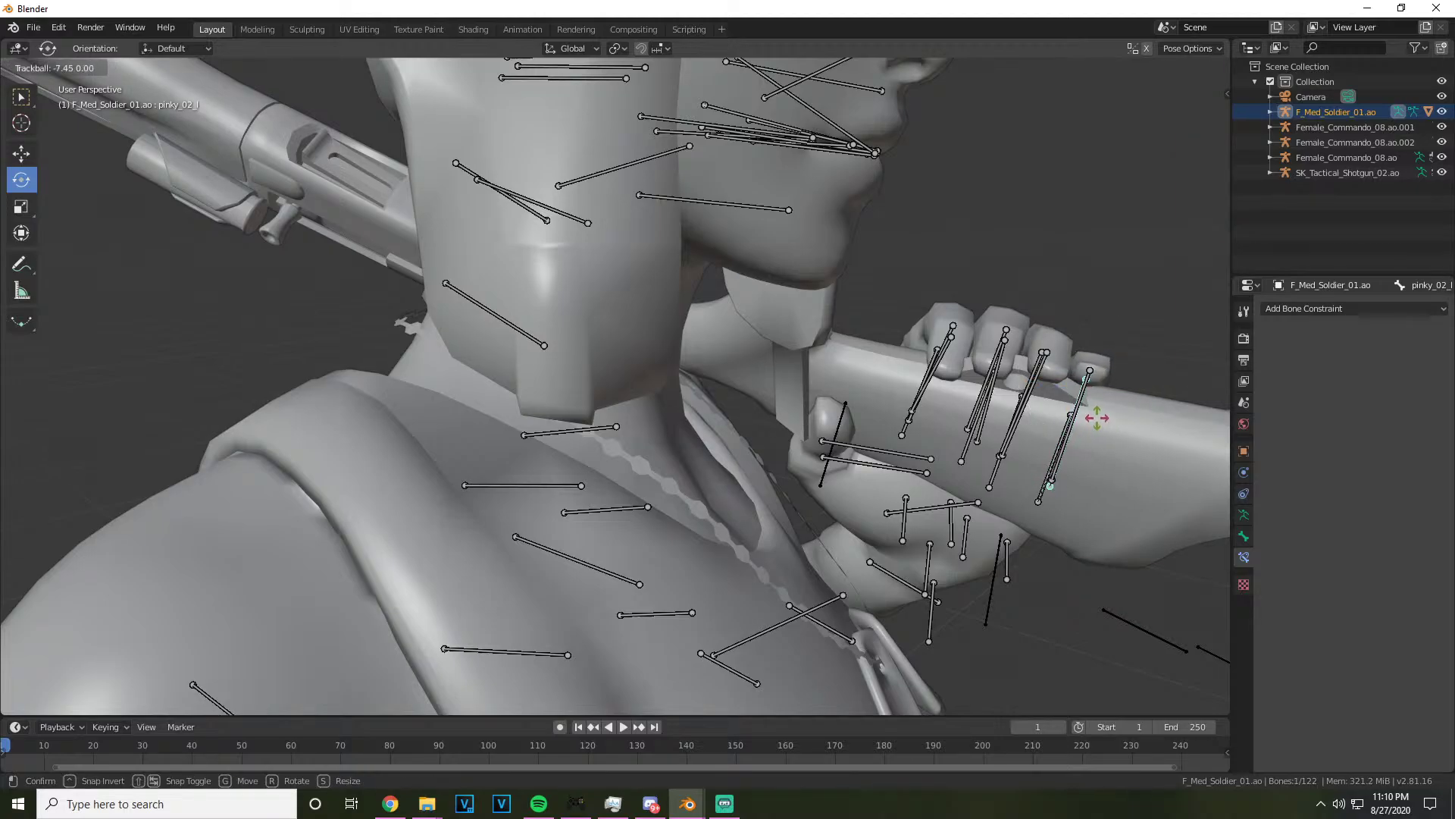
left_click(1096, 418)
left_click_drag(1097, 418, 1001, 436)
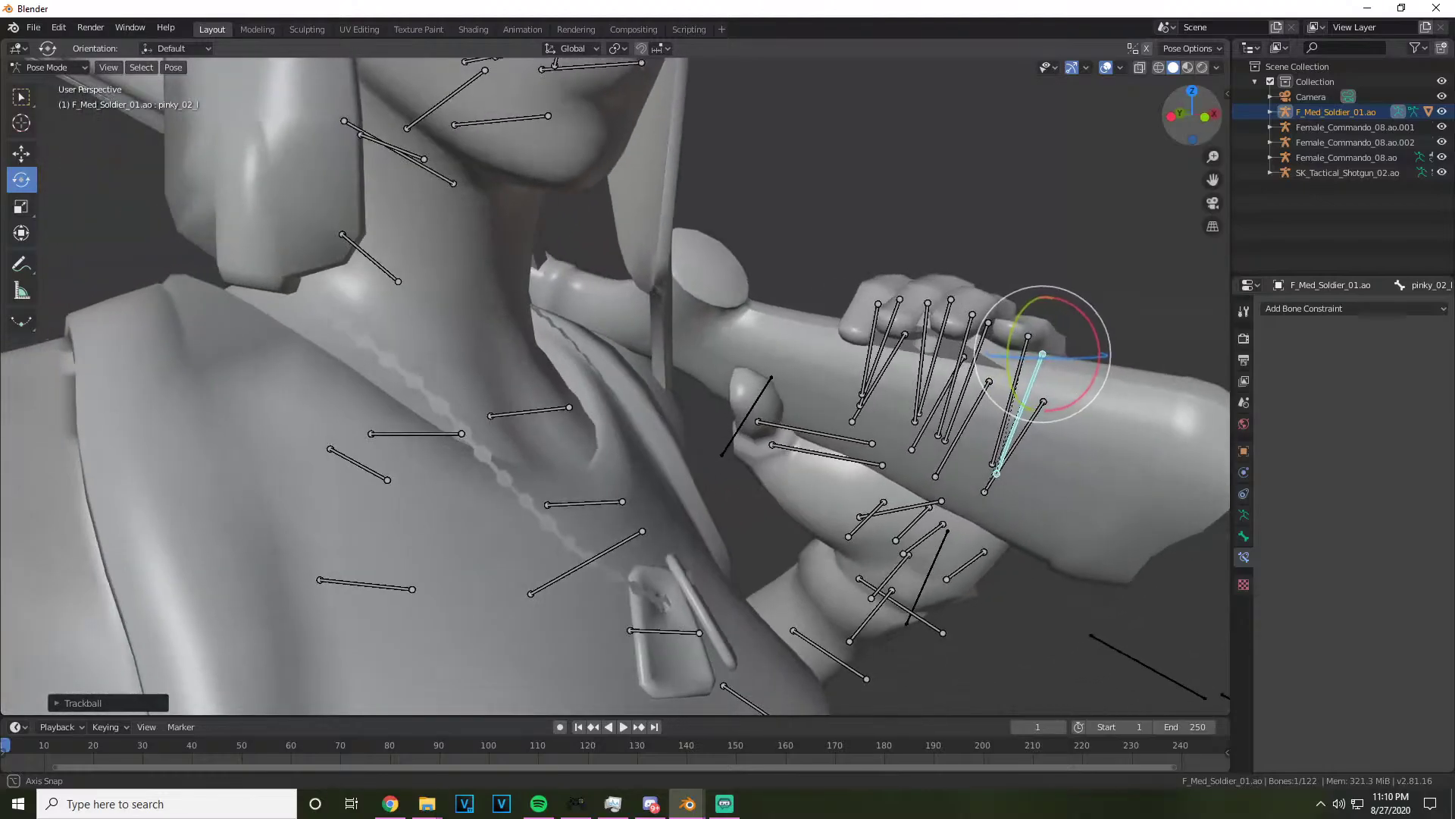
left_click_drag(1192, 114, 1116, 135)
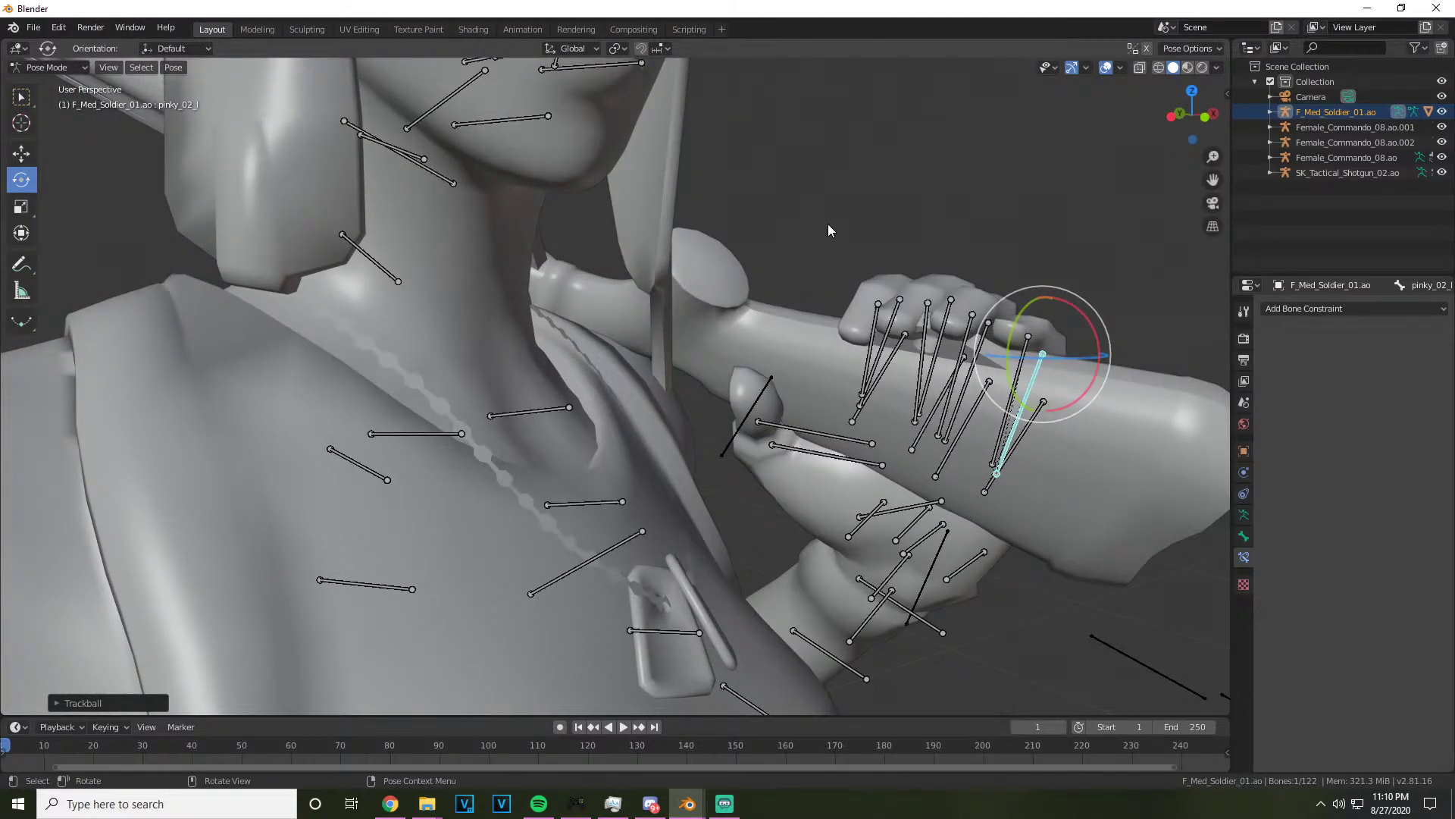
scroll(816, 205, "down", 4)
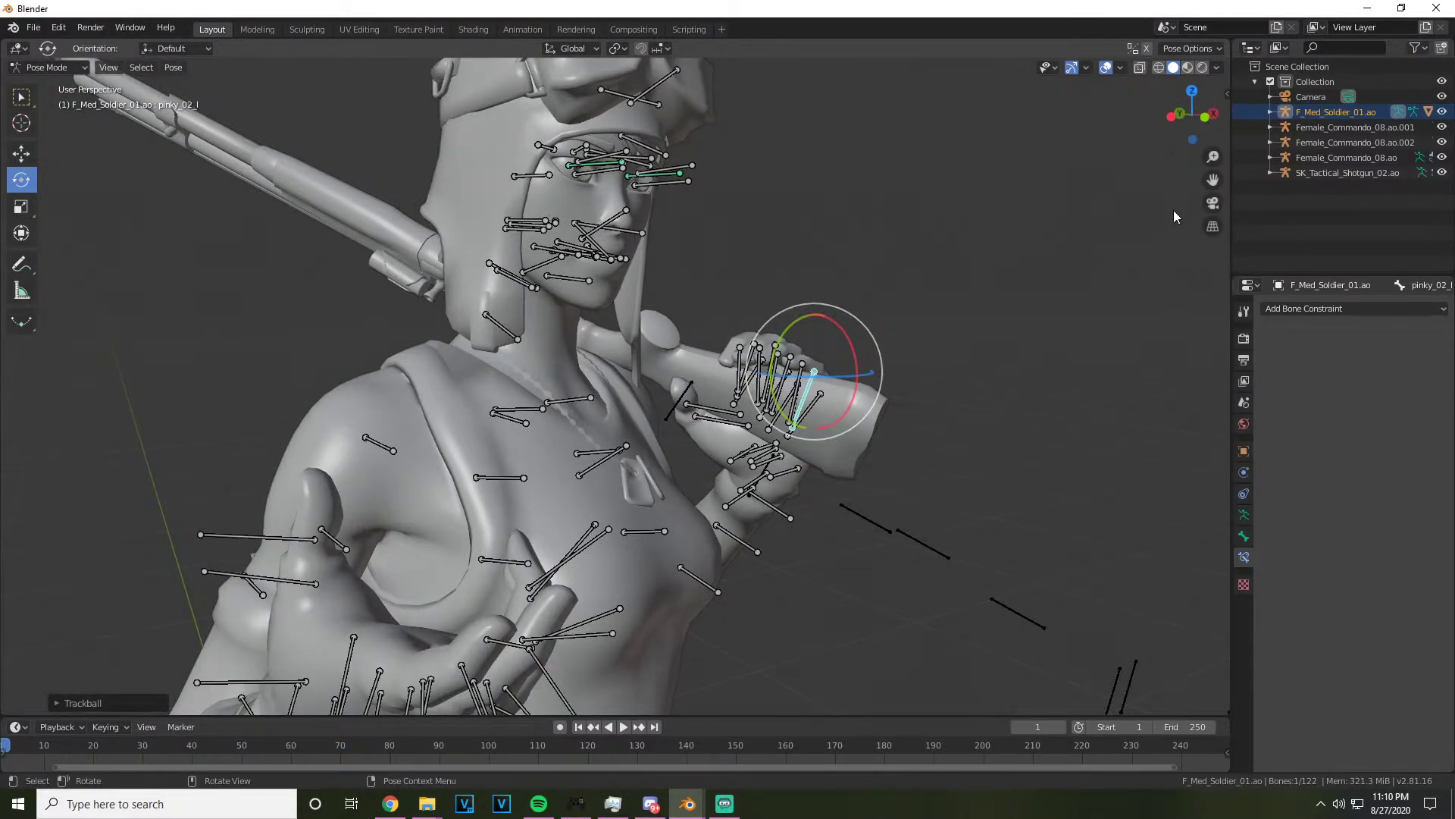
left_click(1213, 203)
left_click(1213, 203)
Move the R_eye_lid_lower_mid and L_eye_lid_lower_mid bones together to slightly narrow both eyes
mouse_move(1192, 121)
left_mouse_down()
mouse_move(1140, 144)
mouse_move(1205, 122)
mouse_move(1273, 125)
mouse_move(1200, 117)
left_mouse_up()
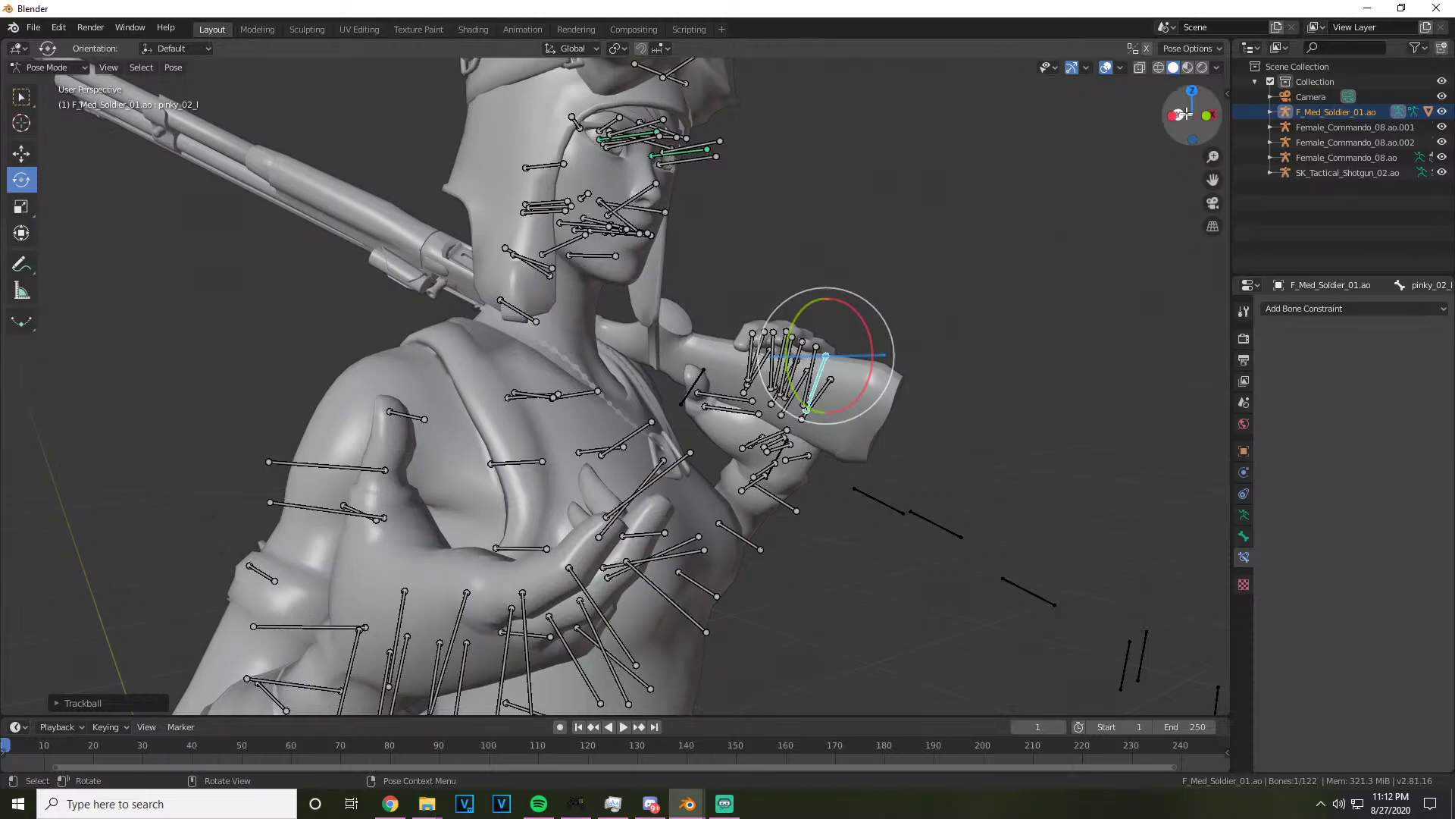
mouse_move(1190, 118)
left_mouse_down()
mouse_move(1176, 127)
mouse_move(1193, 114)
left_mouse_up()
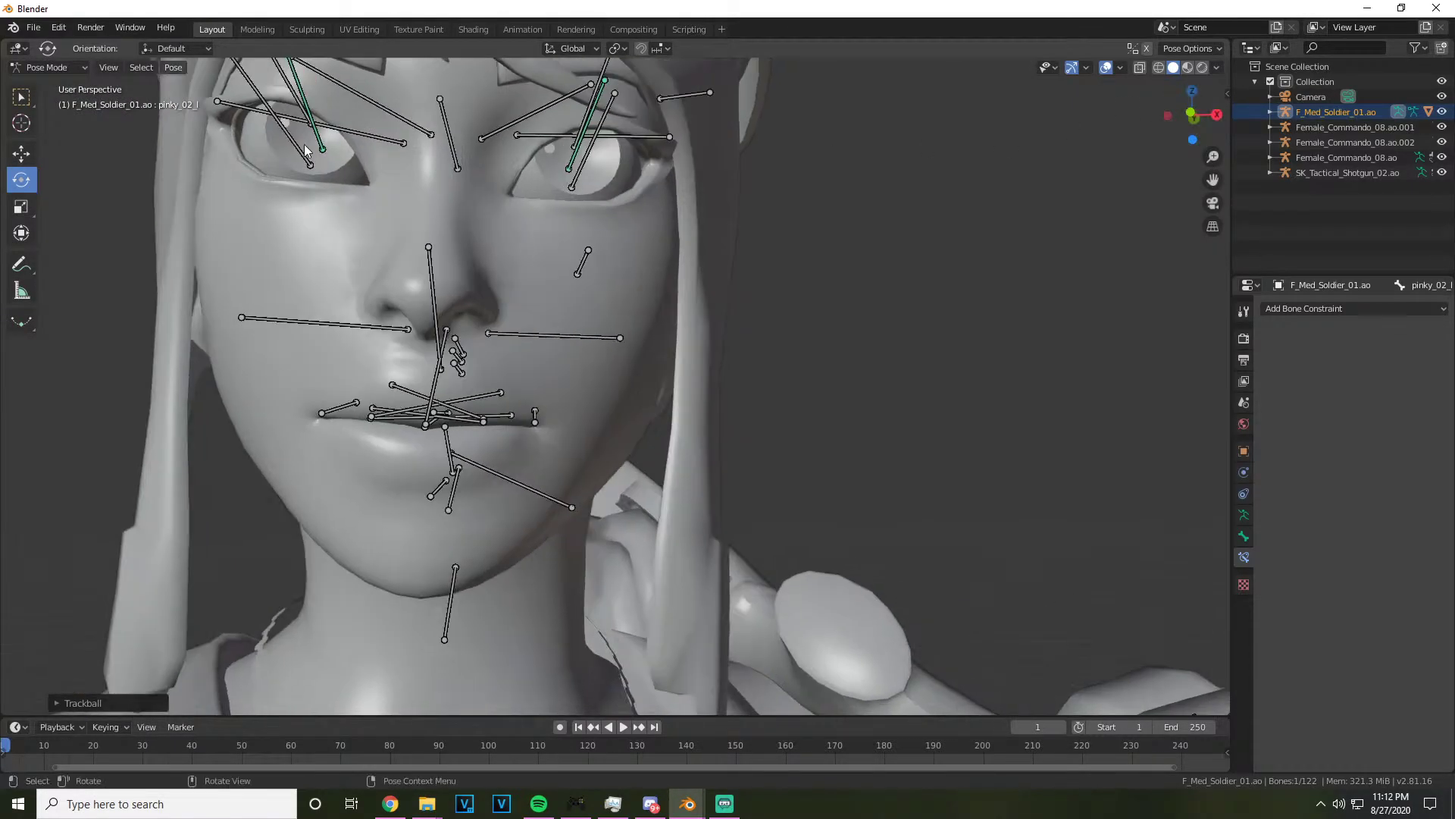
left_click(300, 193)
left_click(310, 163)
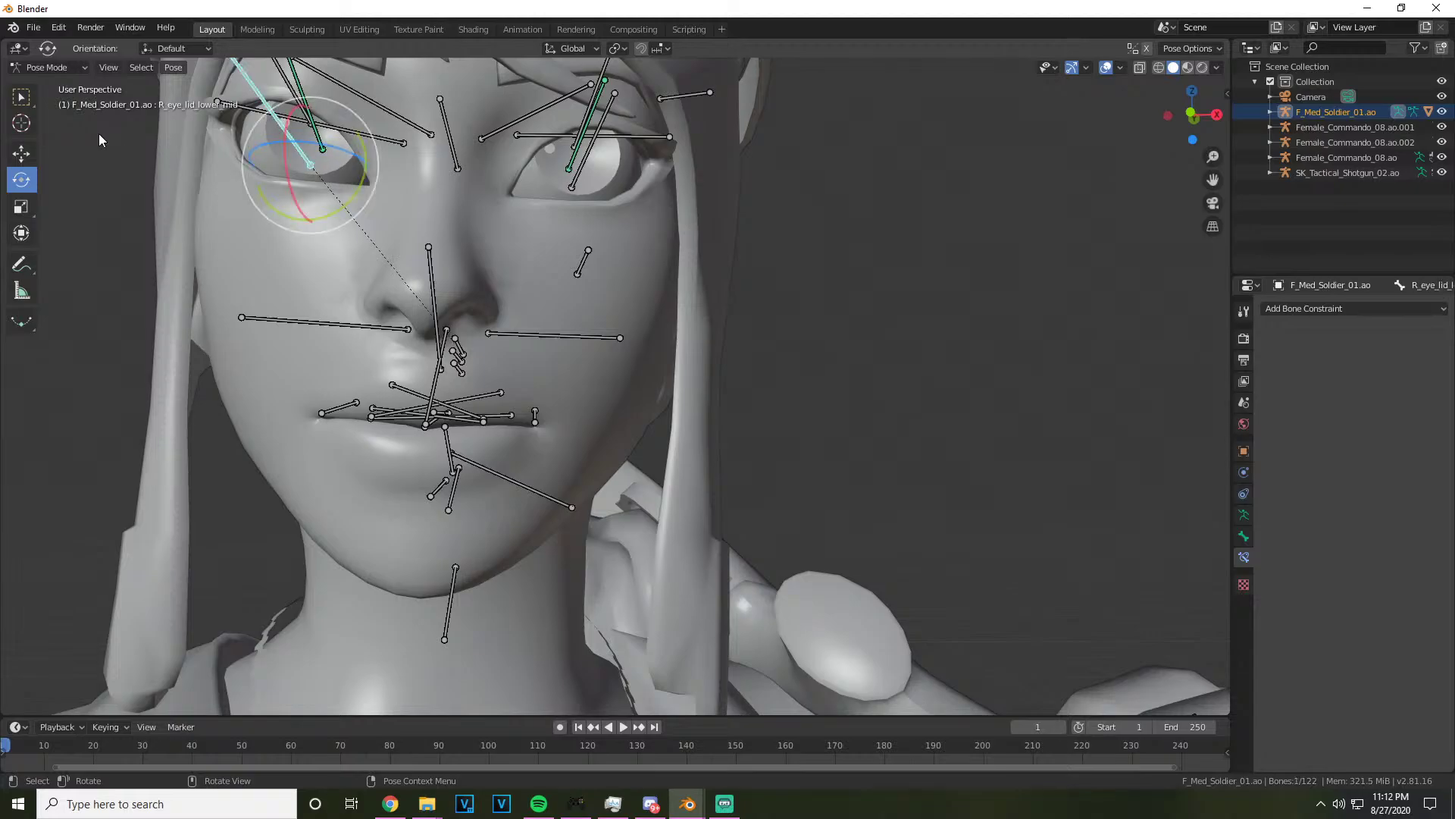
key("shift+ctrl+m")
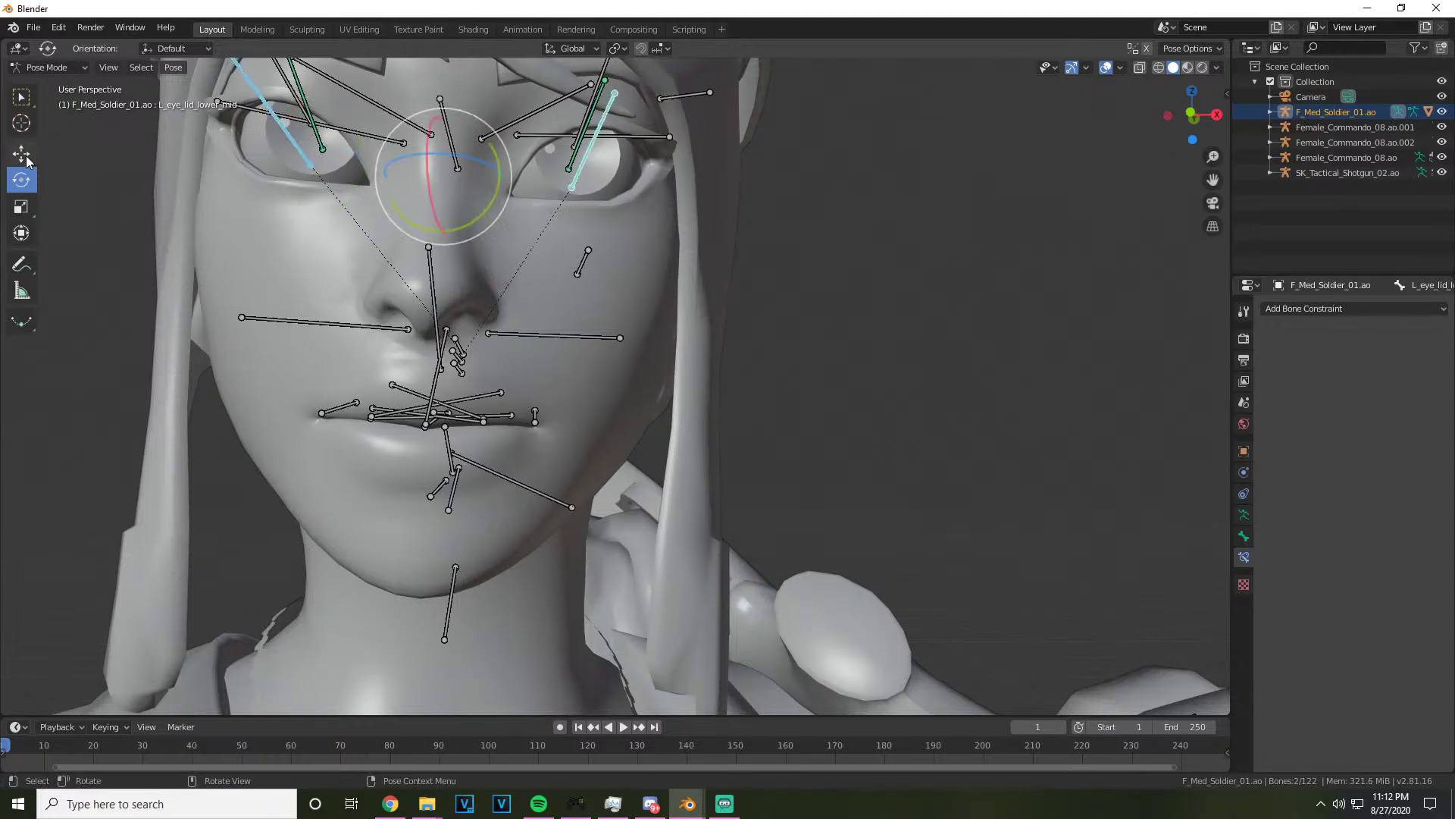
key("shift+space")
key("g")
left_click_drag(437, 161, 437, 160)
Shift the two lower eyelid bones slightly forward in depth from the side of the head, leaving no bones selected
left_click_drag(1192, 115, 1216, 151)
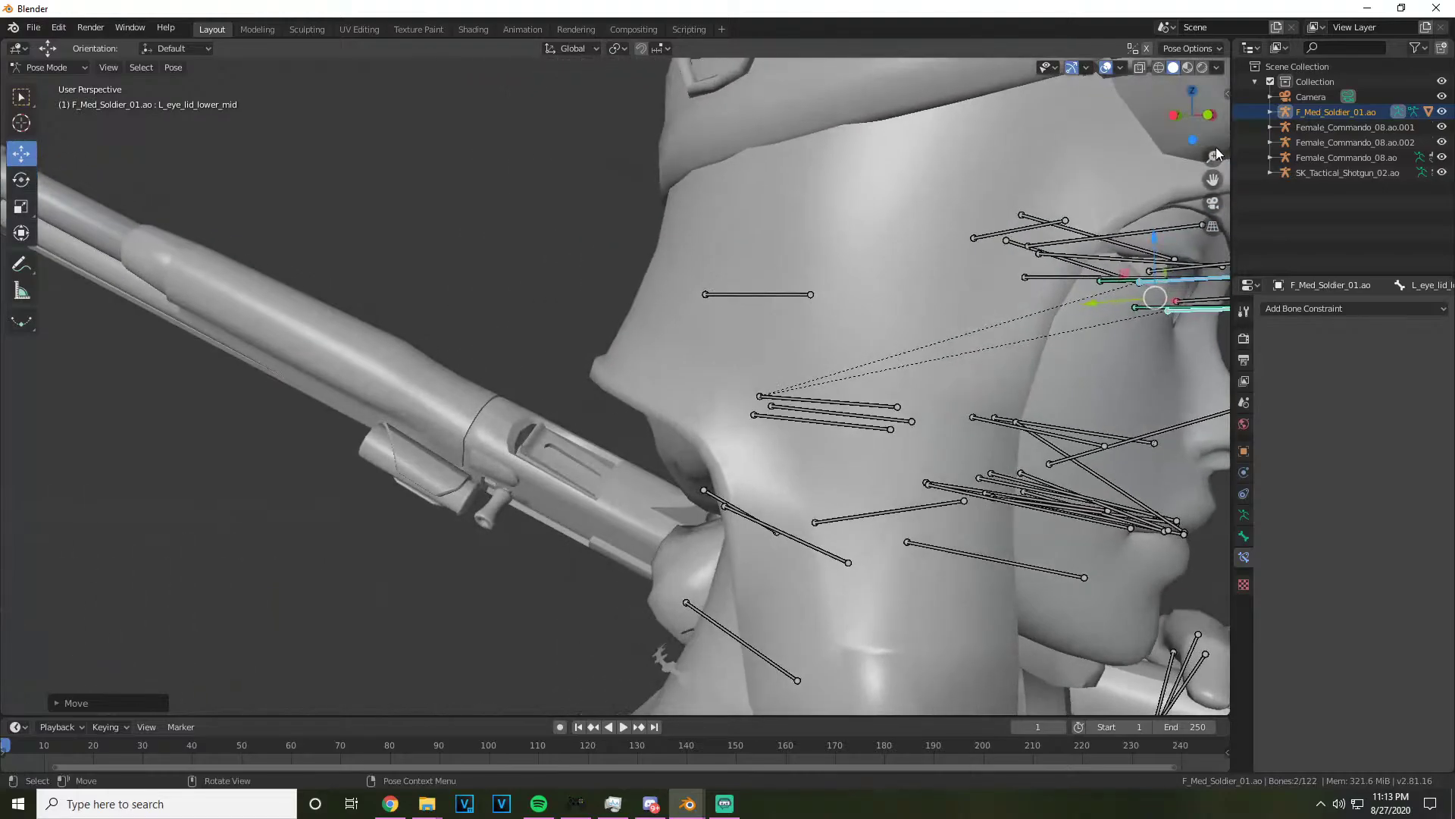
left_click_drag(1171, 297, 1178, 298)
left_click_drag(1194, 125, 1151, 126)
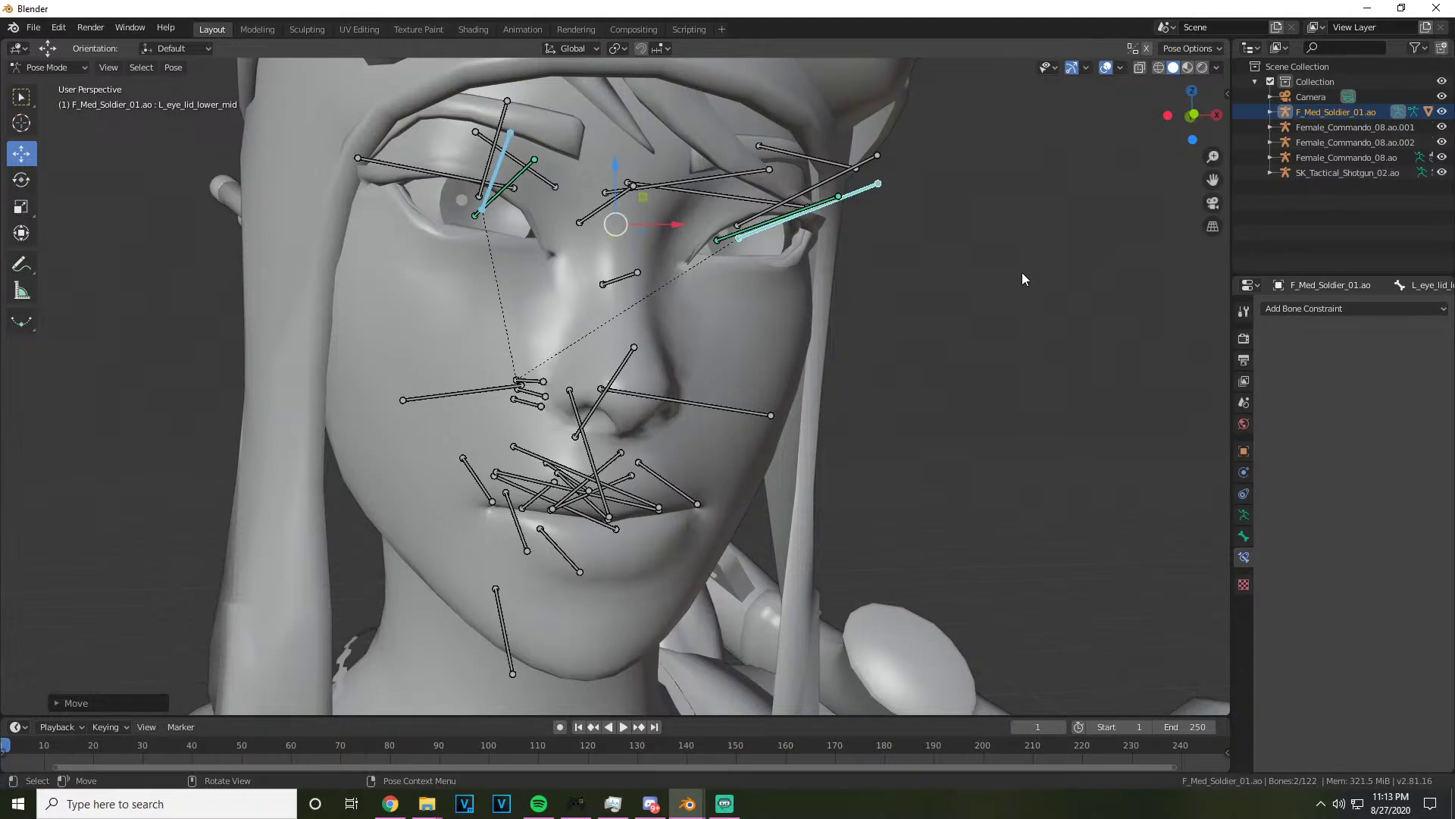
left_click(978, 301)
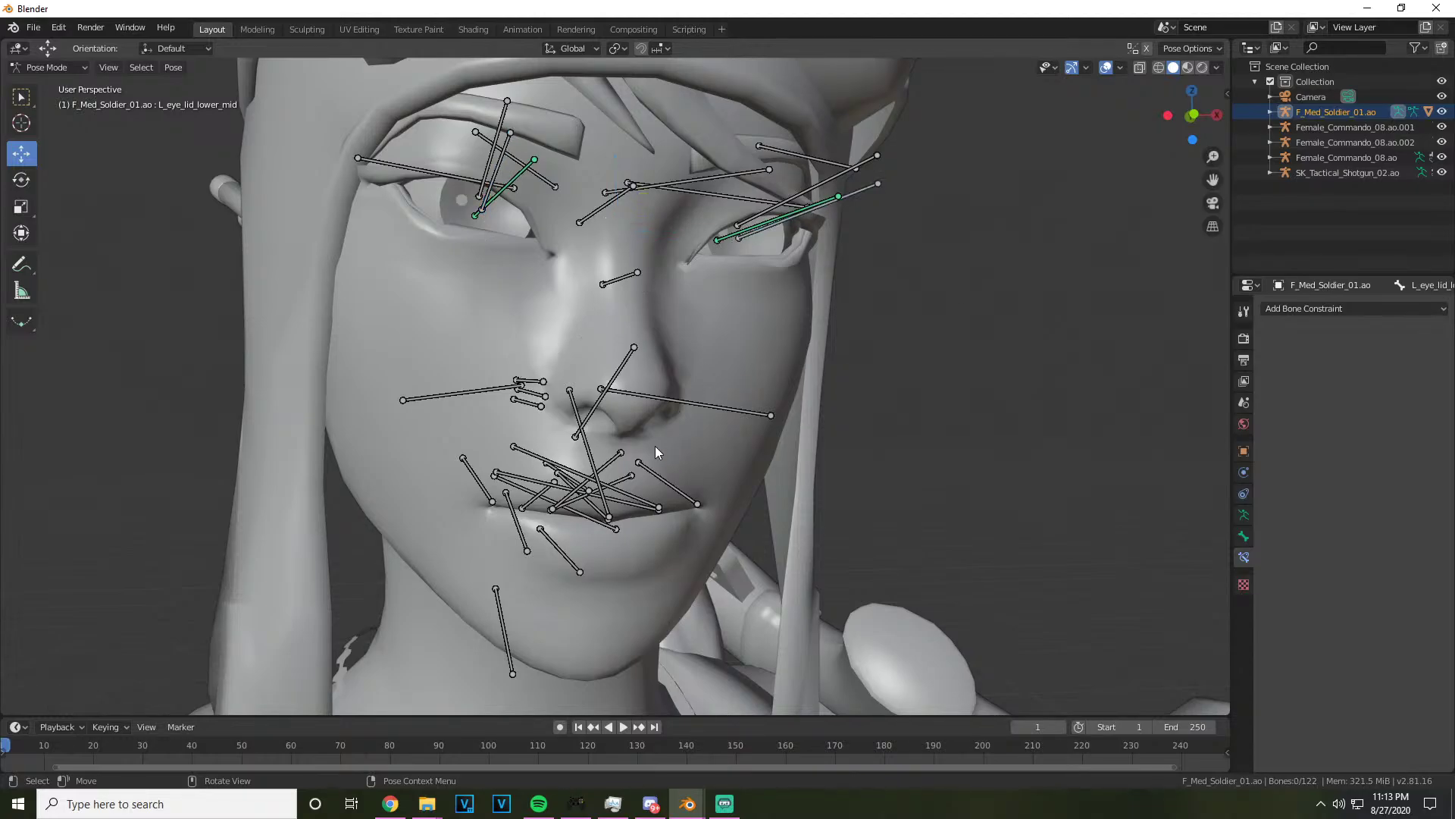
Raise both inner cheek bones together to lift the cheeks
left_click(472, 403)
left_click(766, 416, "shift")
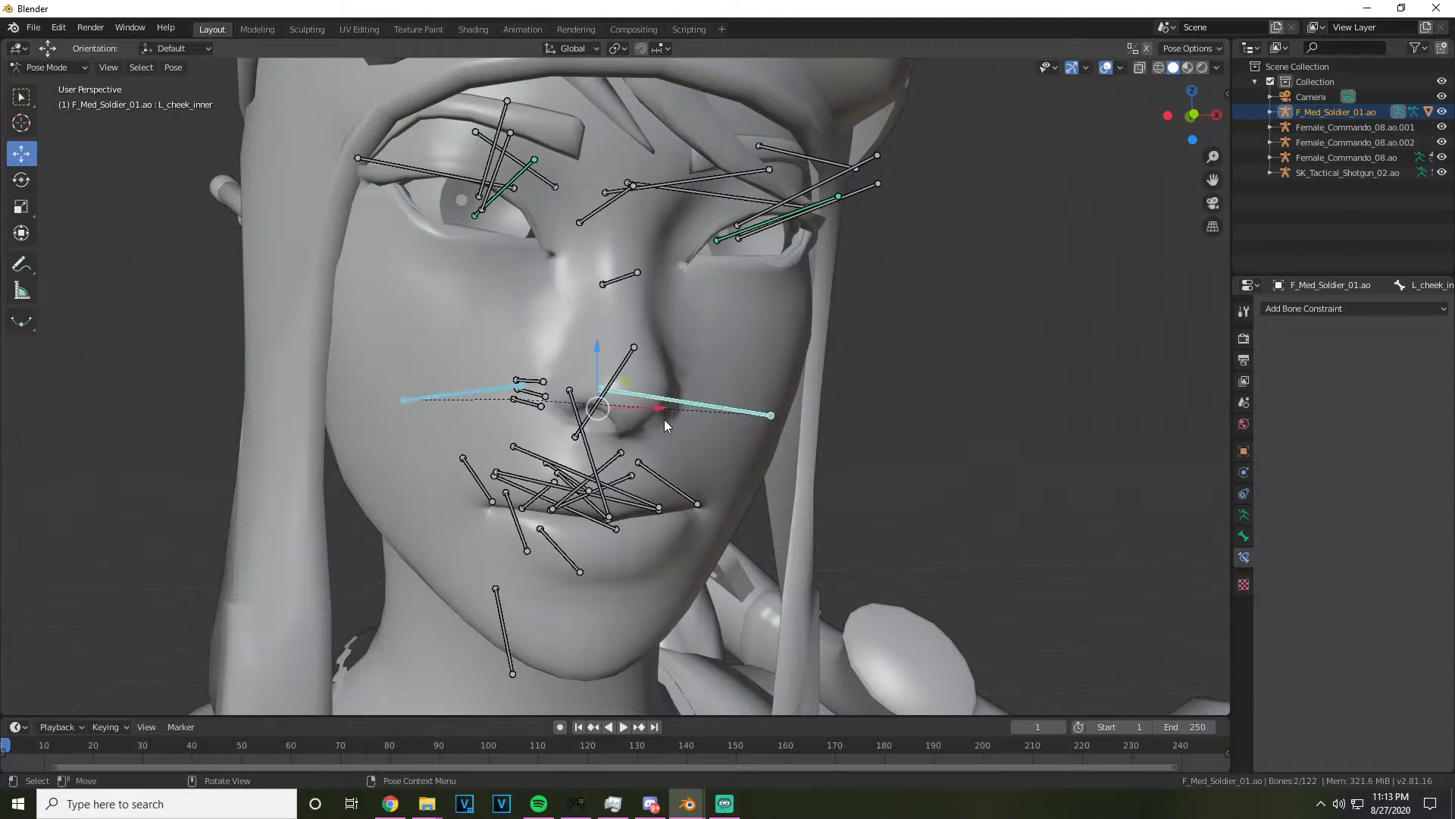
key("g")
left_click(597, 389)
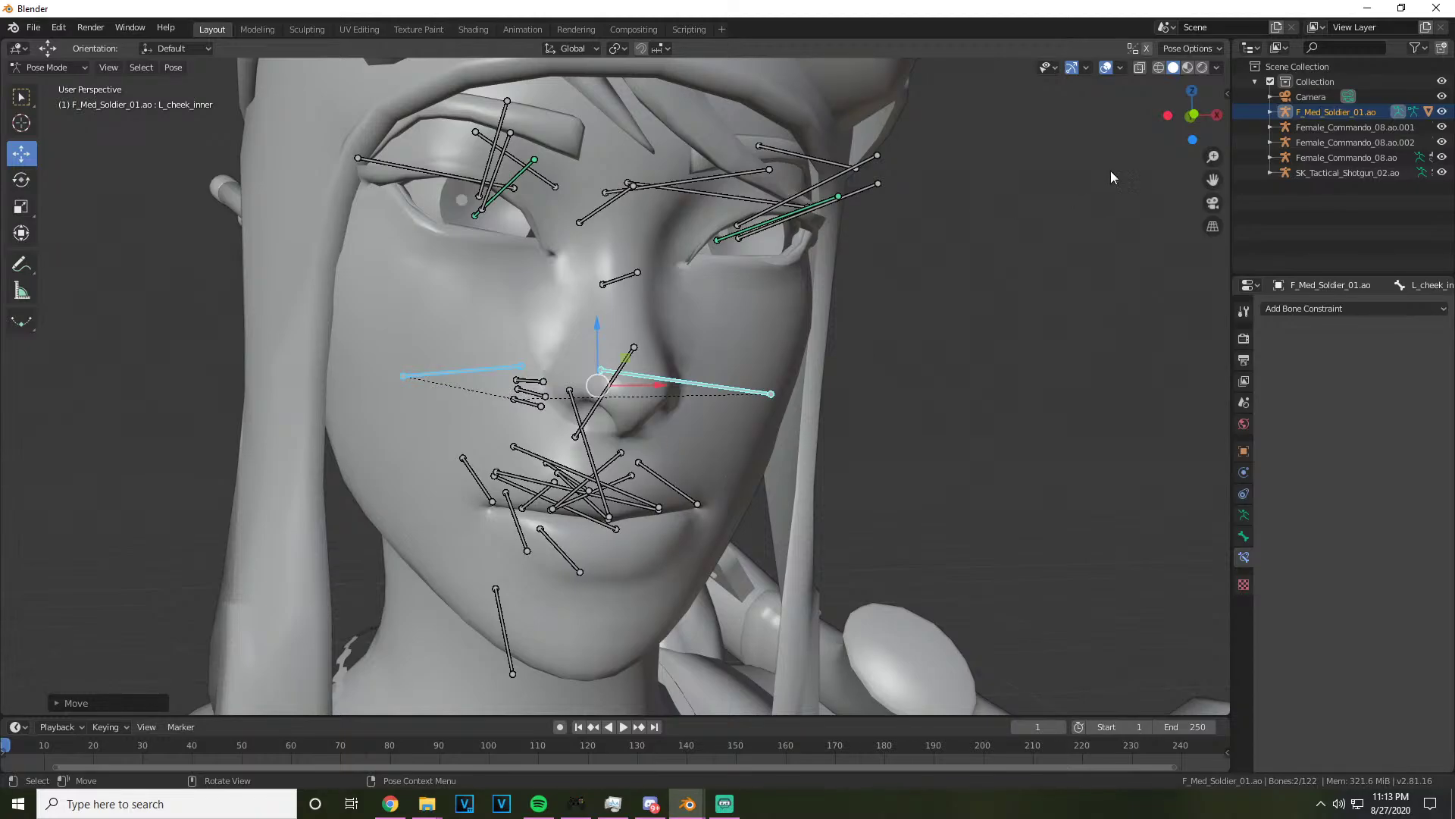
Raise the L_lip_corner bone and lower the L_lip_lower_outer bone slightly to start a smirk on her left side
left_click_drag(1193, 115, 719, 345)
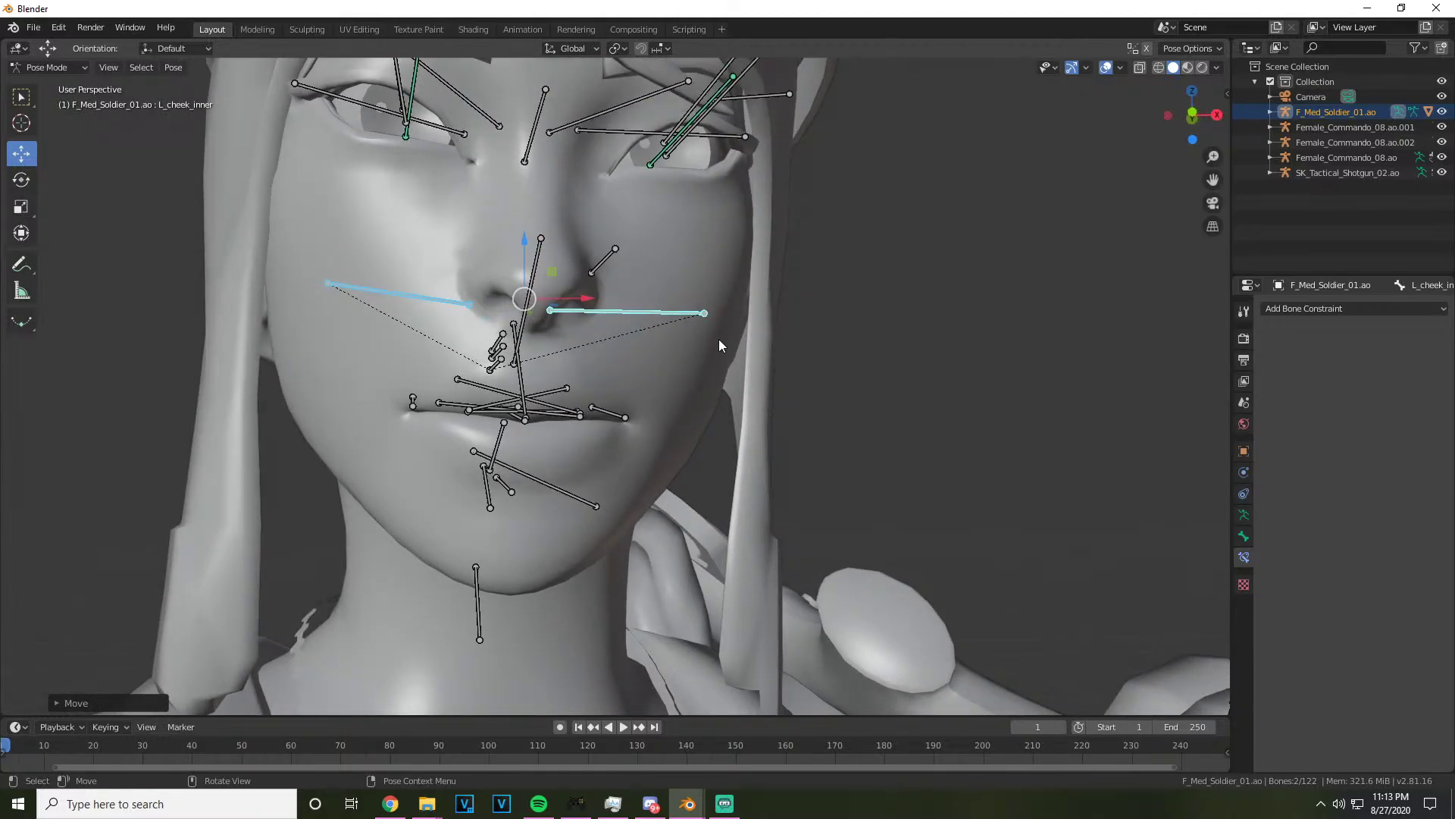
left_click(628, 419)
key("g")
left_click(583, 421)
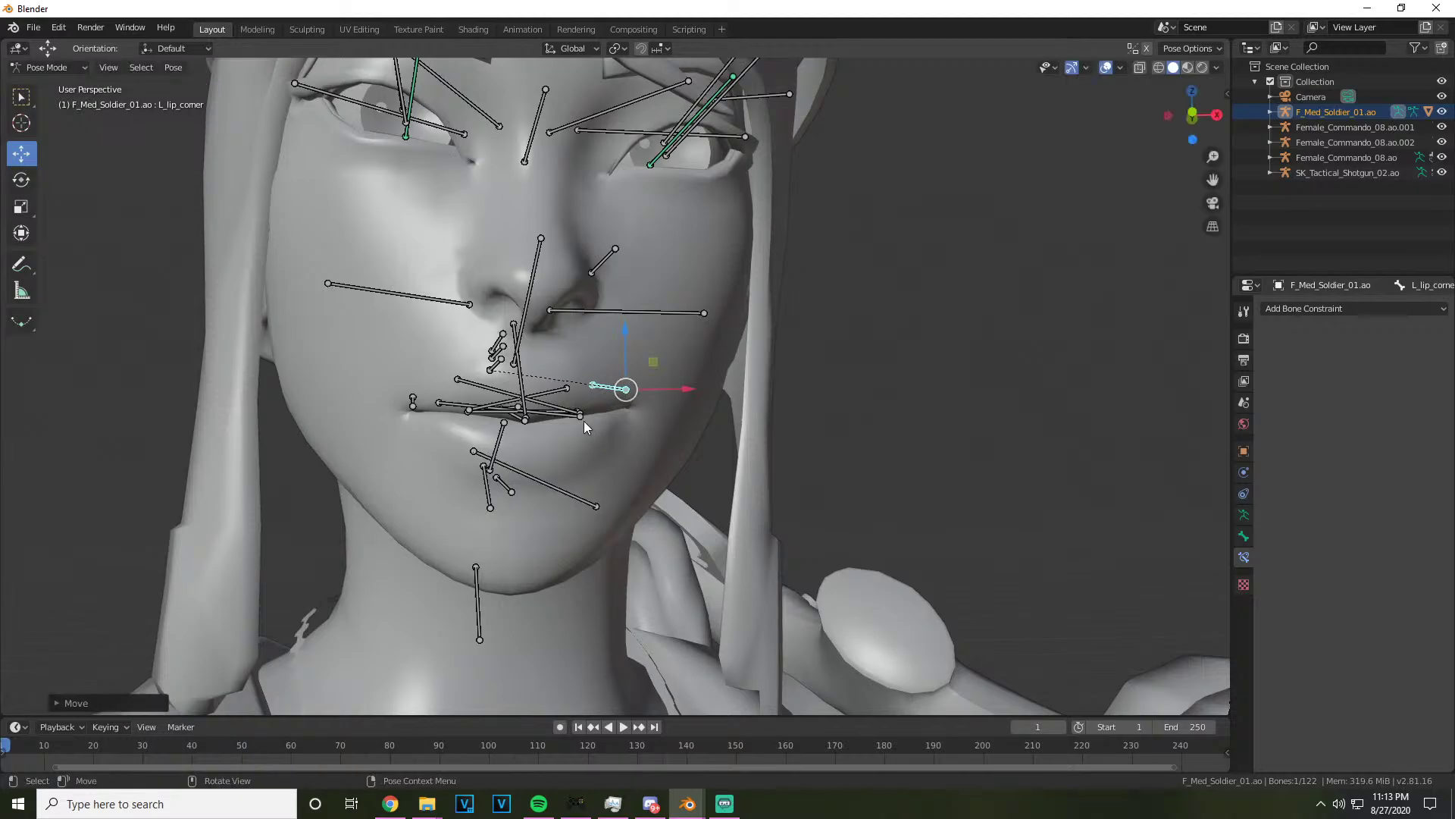
left_click(583, 420)
key("g")
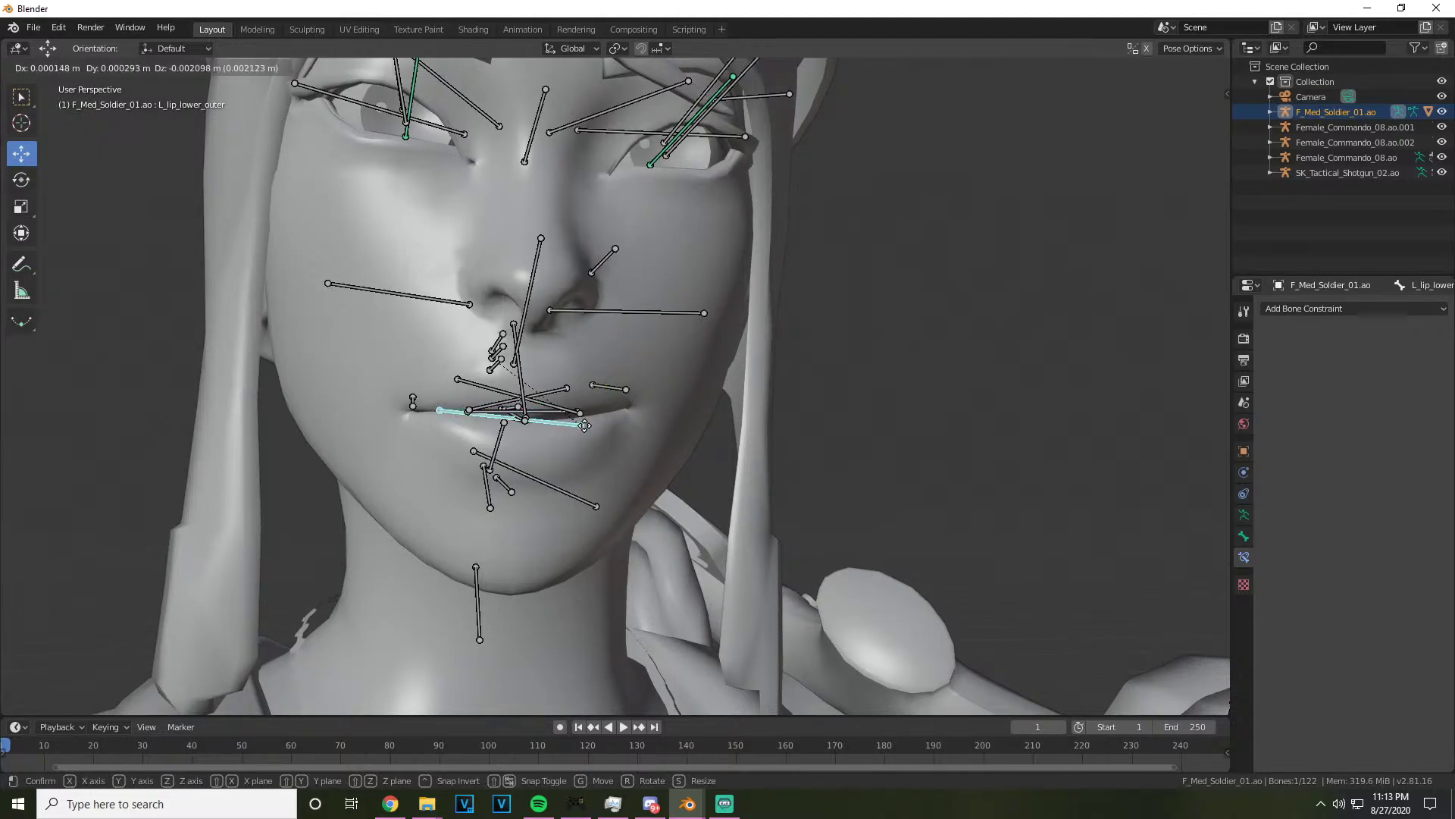
left_click(584, 426)
left_click(582, 411)
left_click(513, 353)
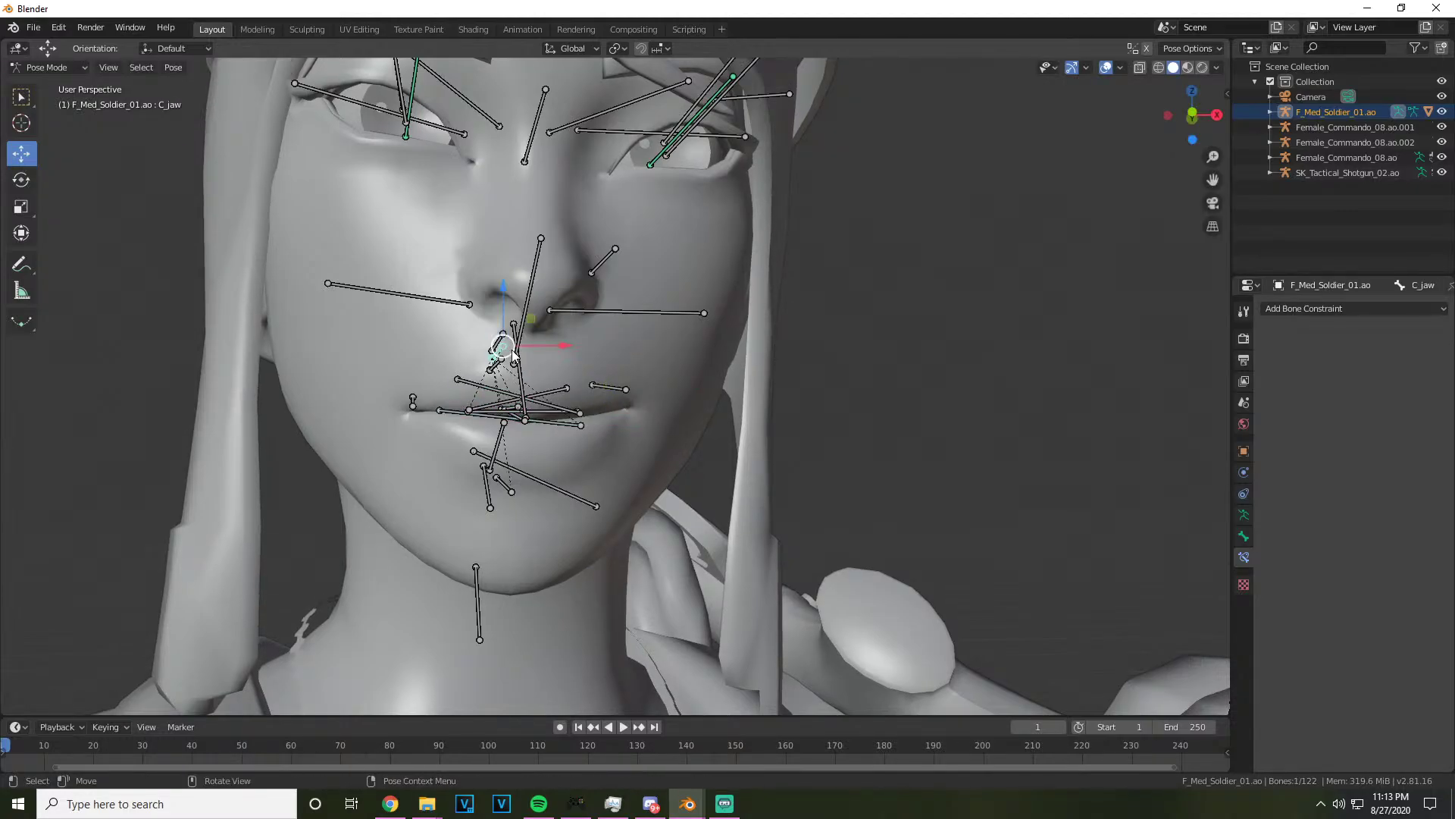
key("g")
key("Escape")
Raise the L_lip_upper_outer bone and nudge the C_nose_bridge bone slightly upward
left_click(580, 412)
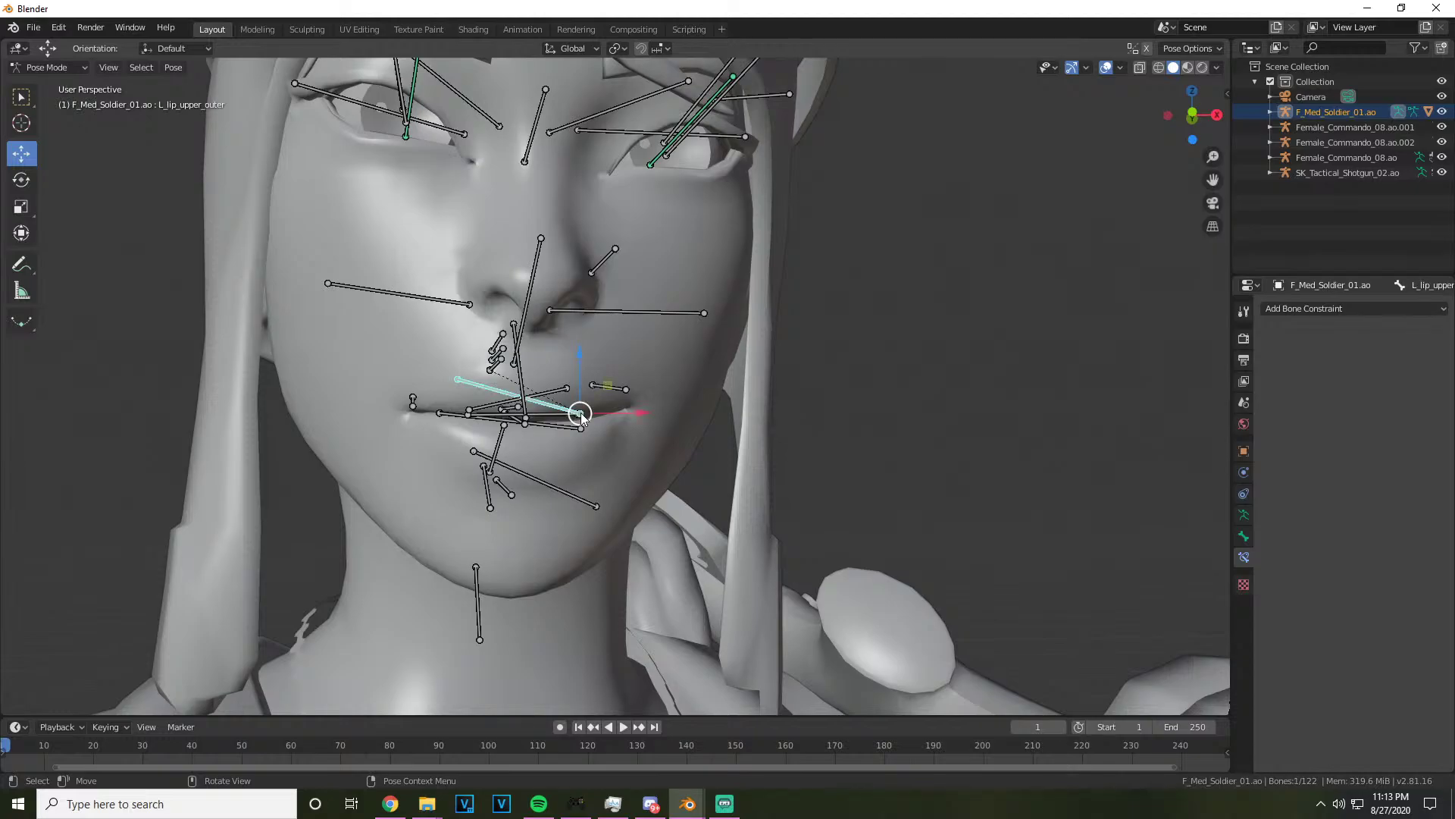
key("g")
left_click(582, 401)
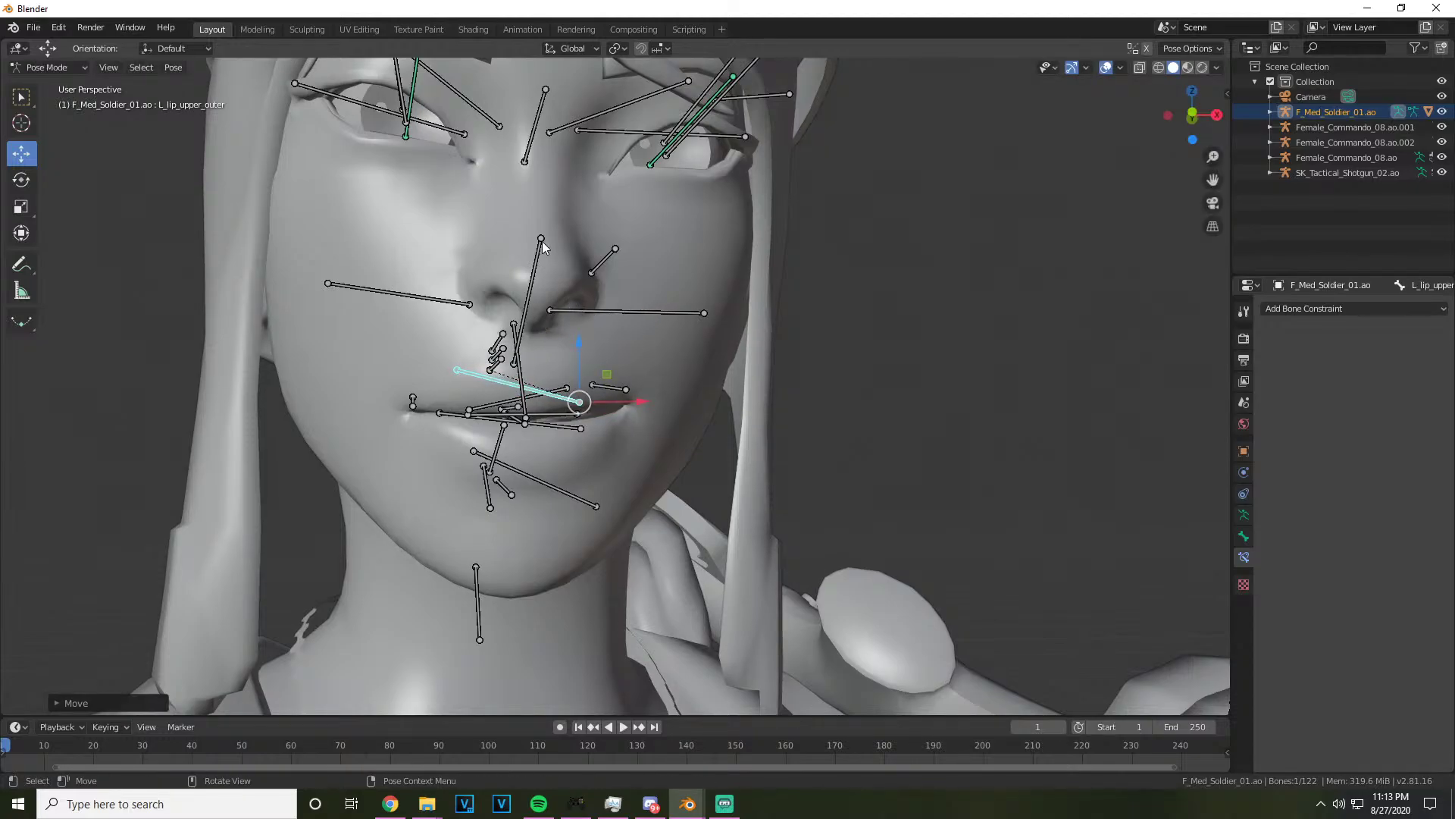
left_click_drag(543, 238, 541, 232)
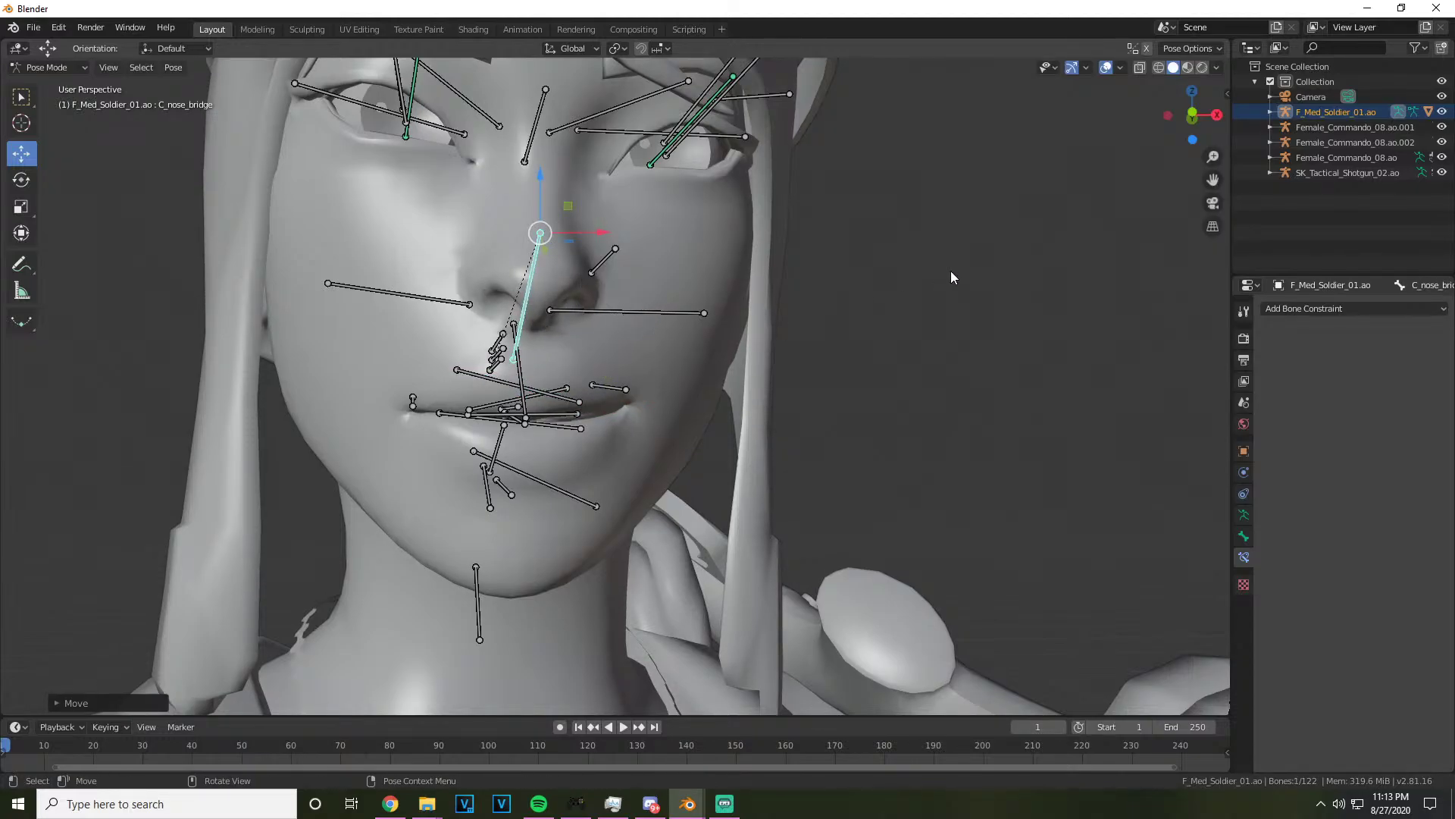
Move the R_lip_corner bone slightly downward to adjust the right corner of her mouth
left_click_drag(1192, 114, 1160, 180)
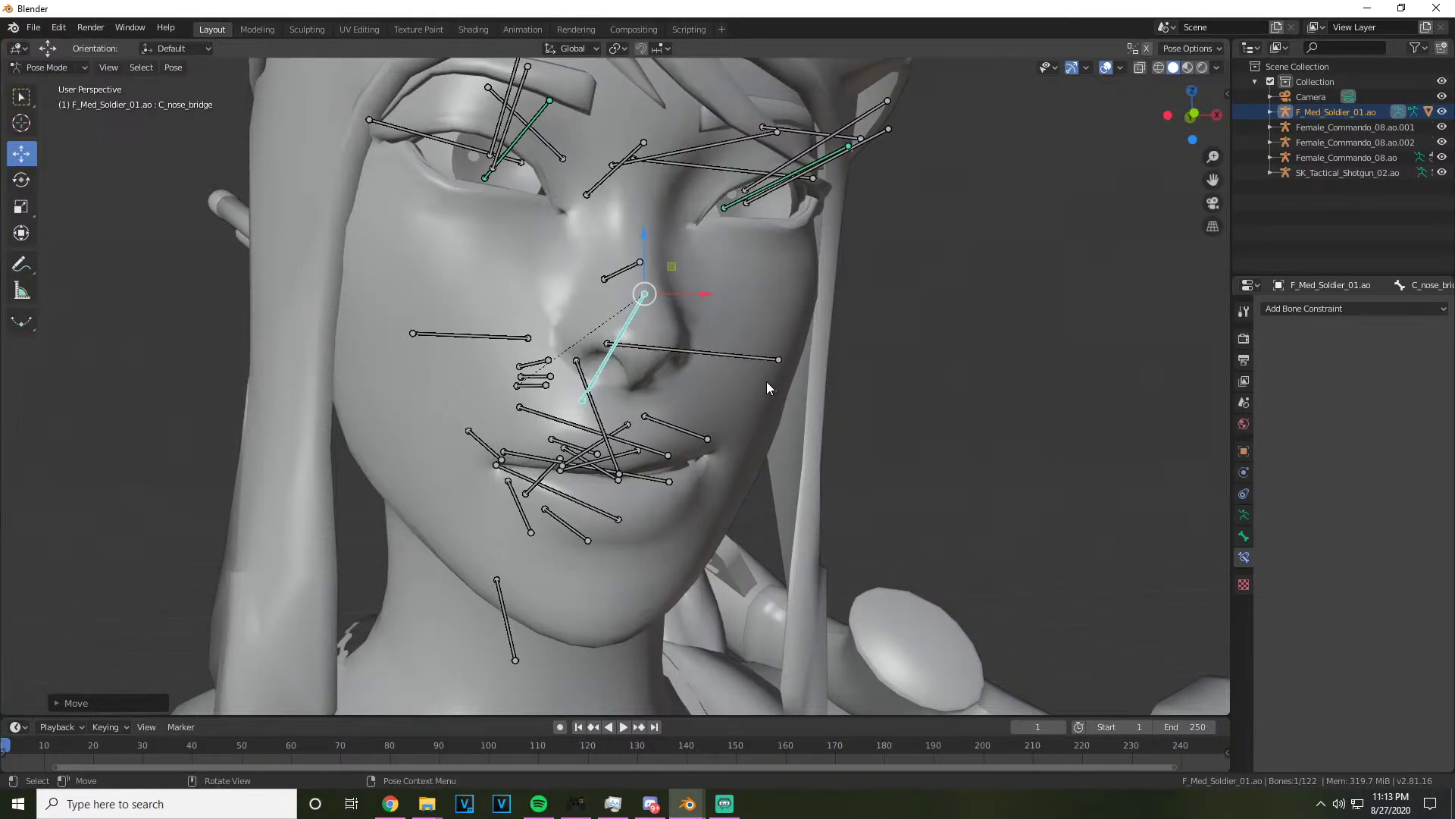
left_click(504, 463)
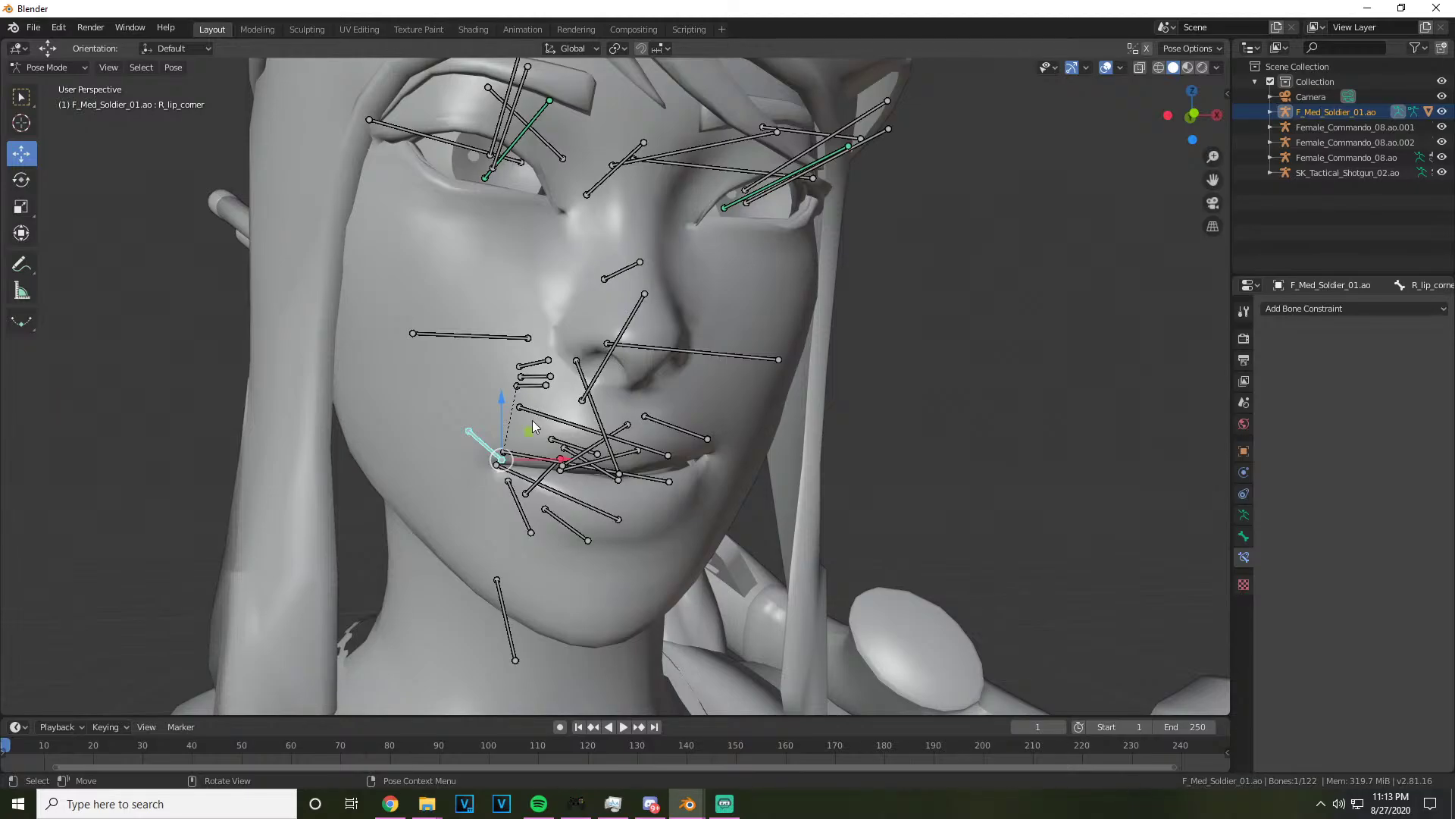
left_click_drag(502, 459, 505, 464)
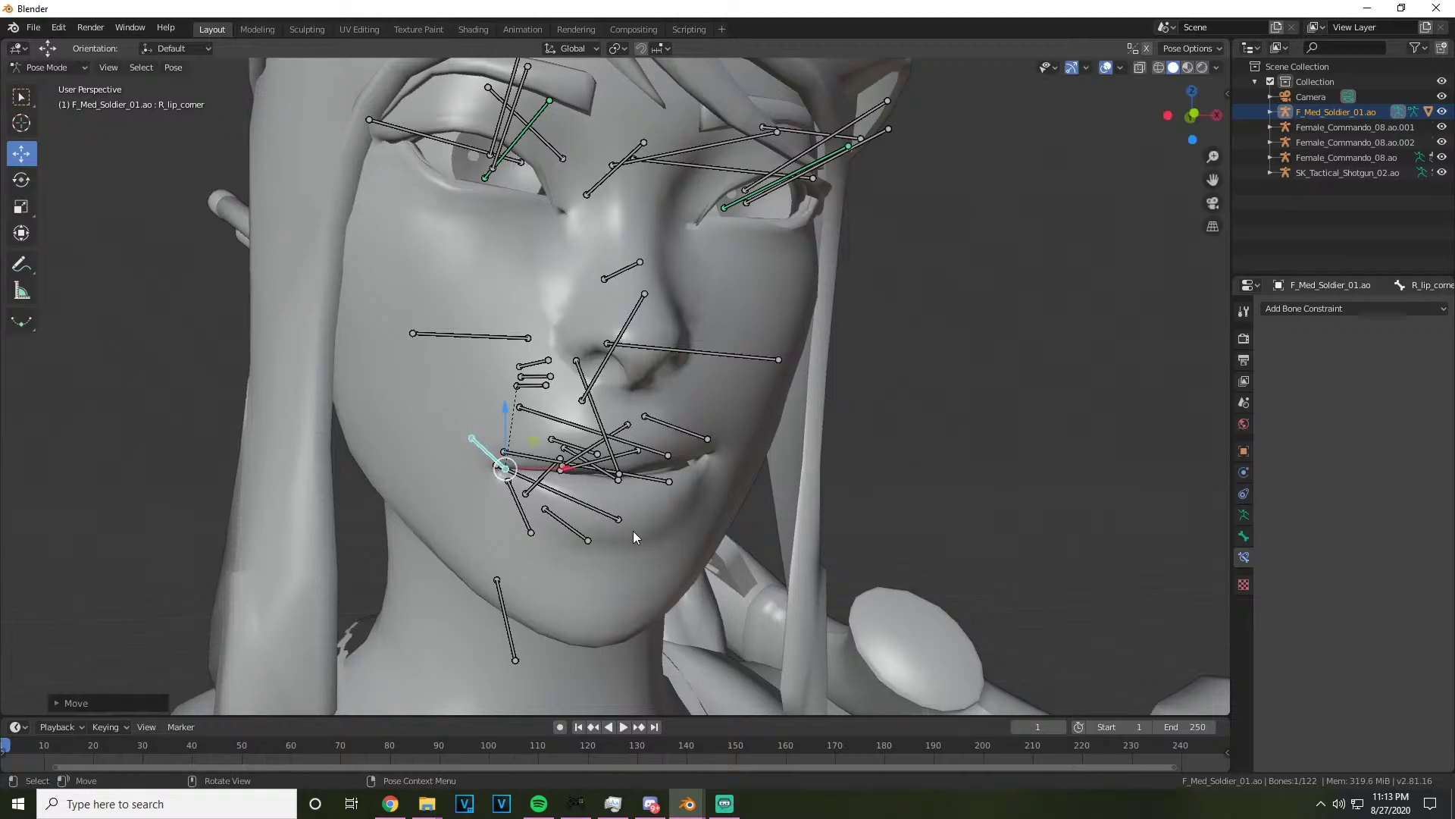
Raise the R_lip_upper_outer bone slightly to shape the right side of her upper lip
left_click(552, 461)
left_click_drag(1134, 224, 940, 243)
key("alt+a")
left_click(458, 449)
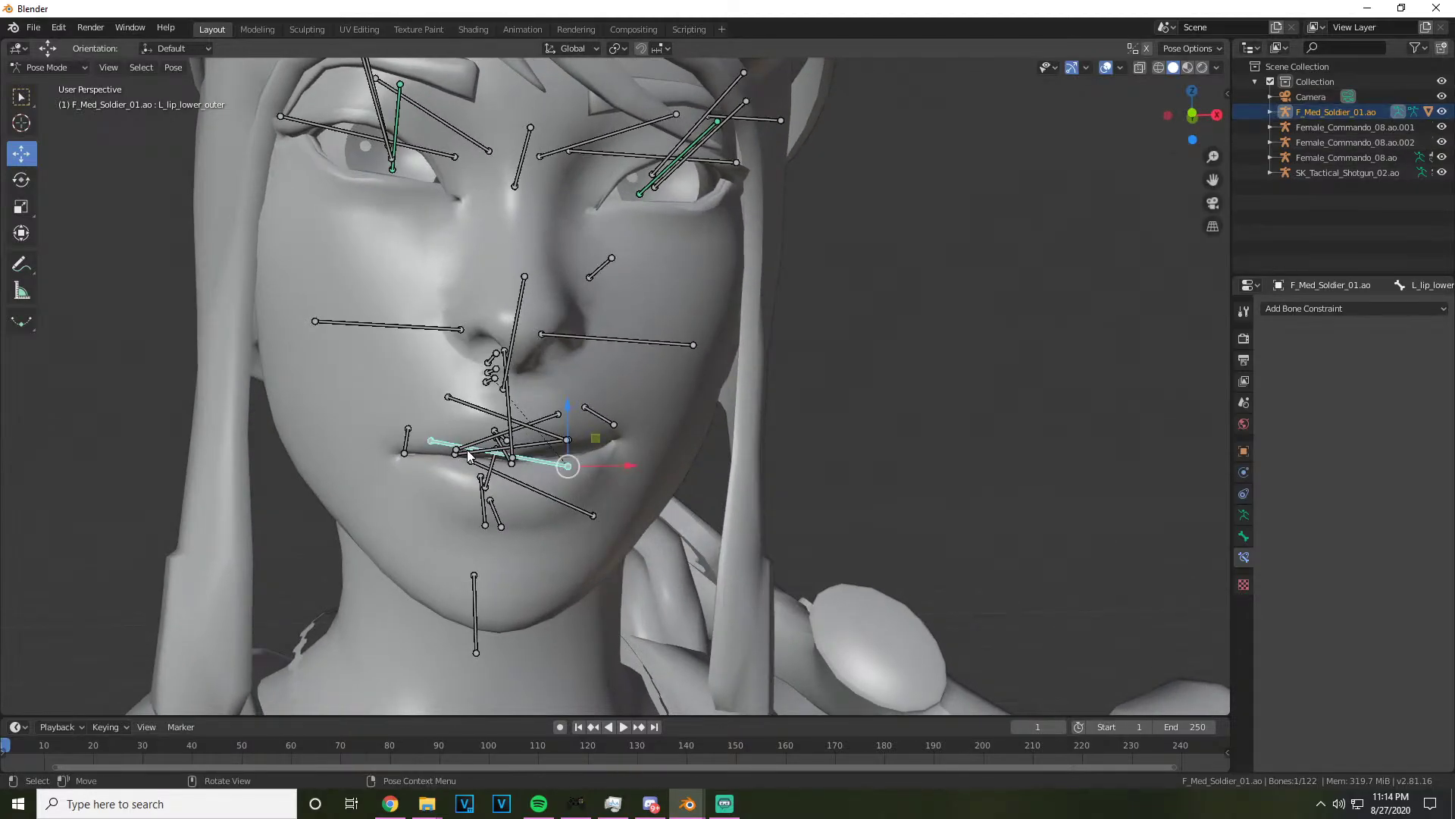
left_click(458, 448)
left_click_drag(458, 449, 456, 444)
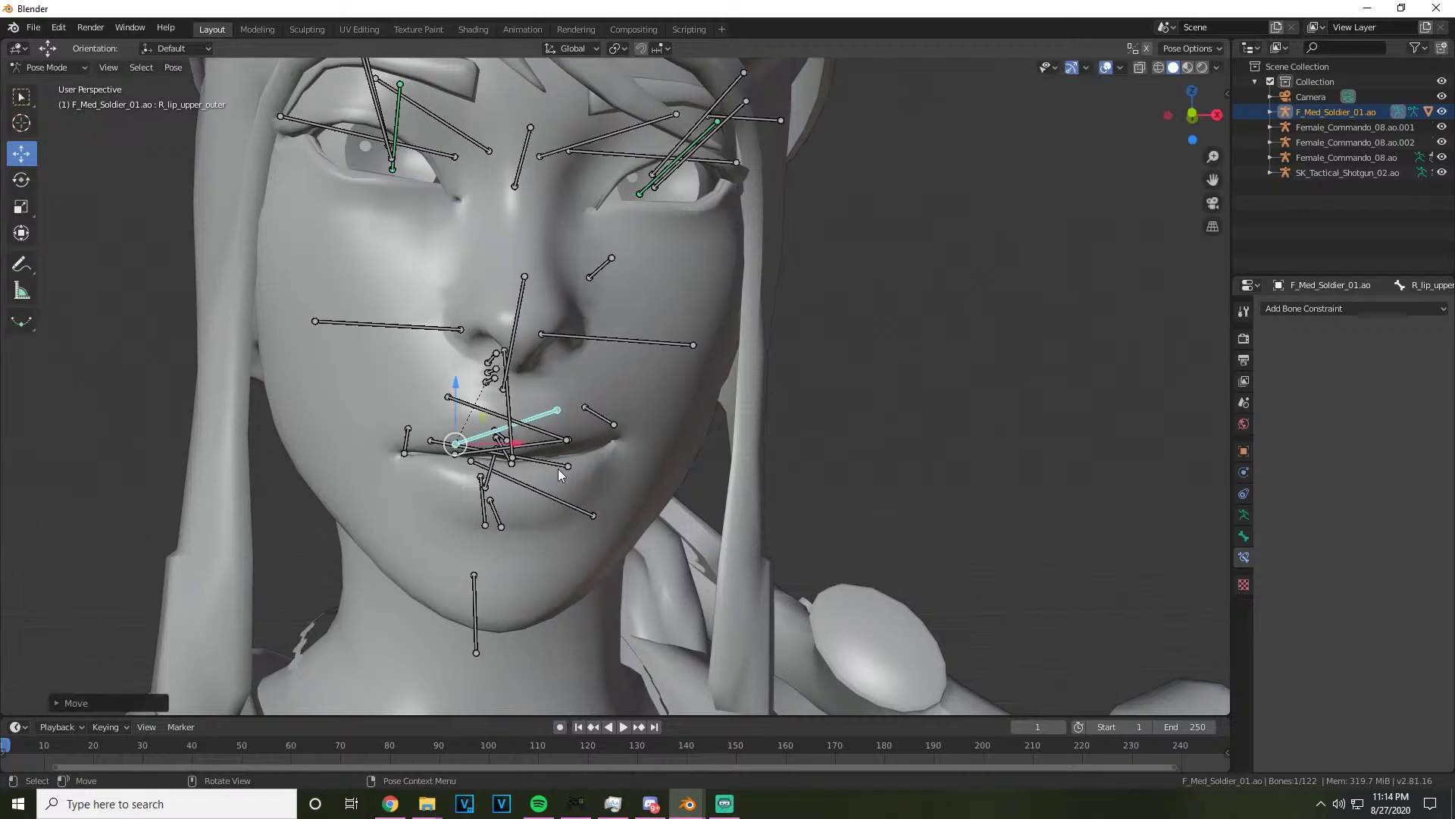
Rotate the L_lip_corner and R_lip_corner bones individually to refine both corners of the mouth
left_click(21, 180)
left_click(599, 417)
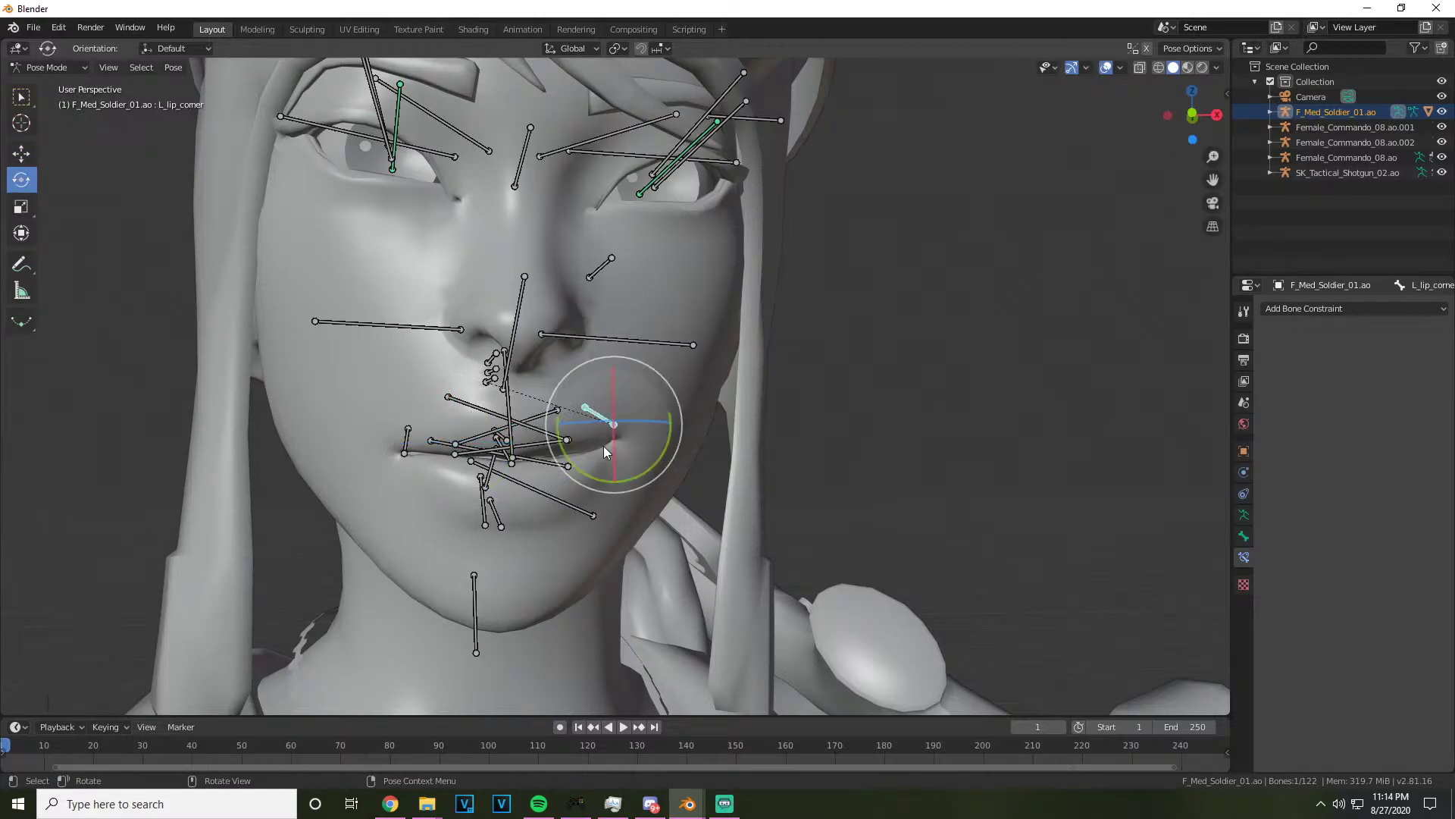
left_click_drag(603, 478, 603, 486)
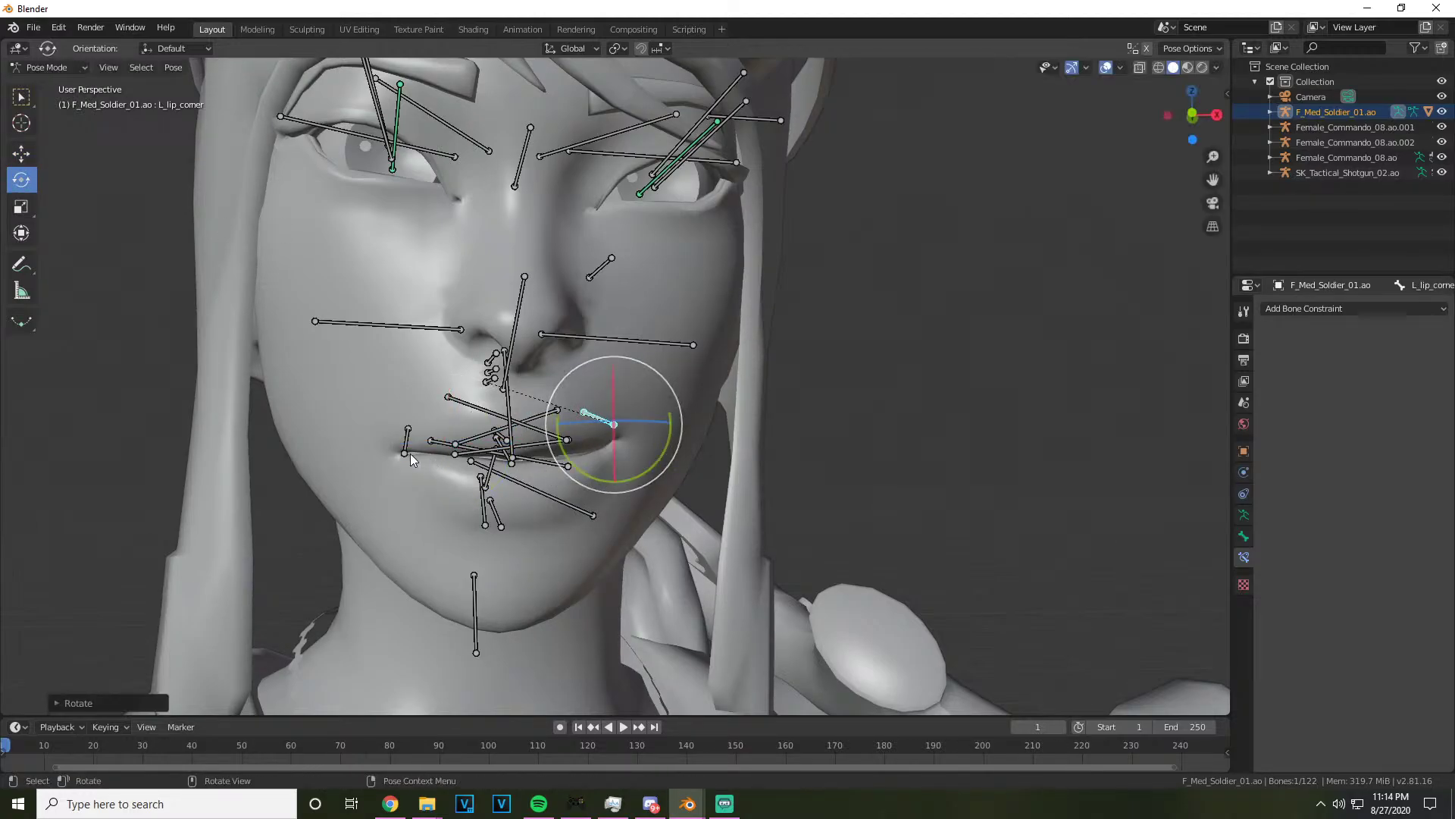
left_click(412, 455)
left_click_drag(424, 496, 422, 498)
left_click_drag(430, 515, 417, 529)
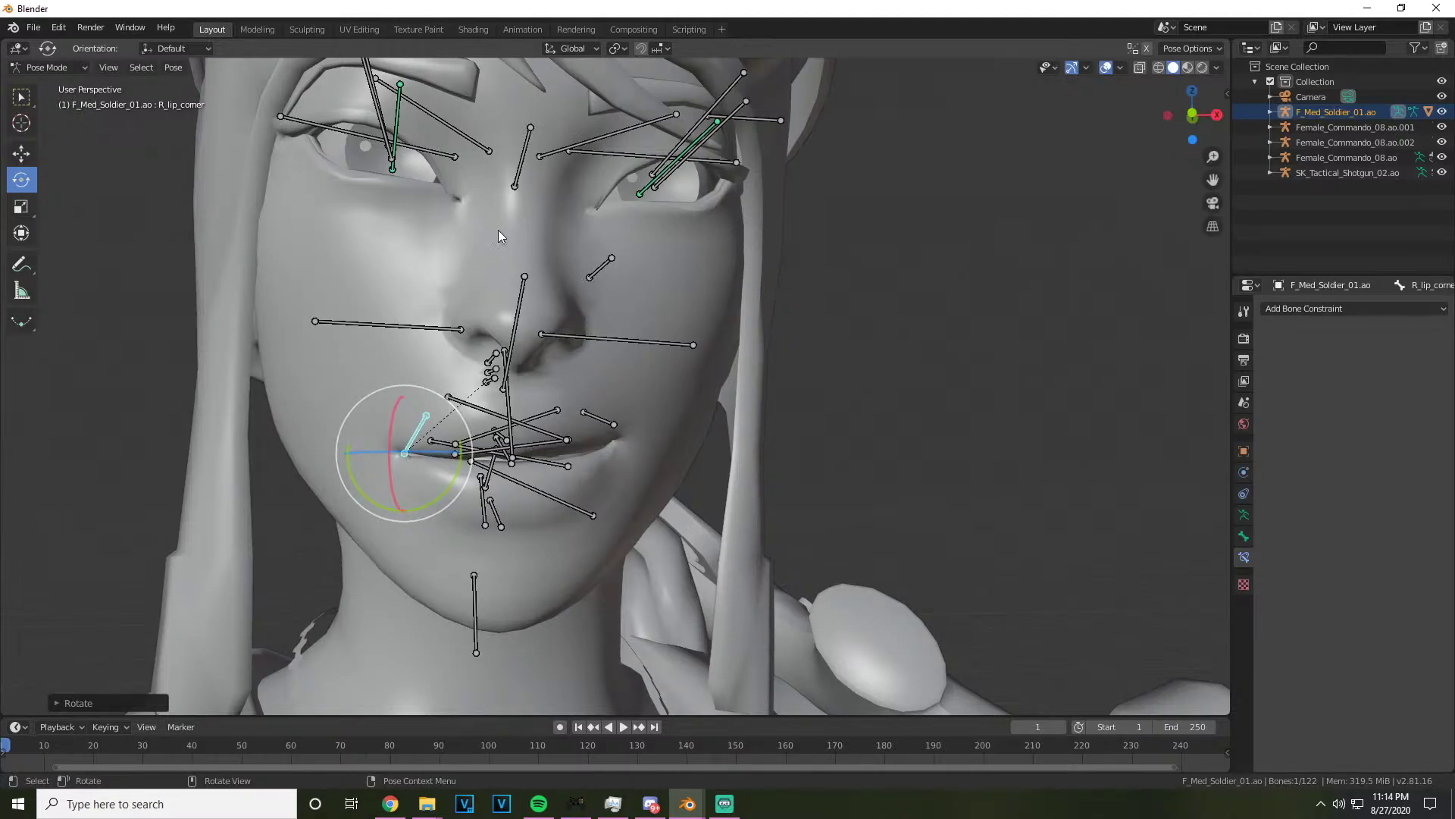
Lower the small central bone between the eyebrows slightly
left_click_drag(1213, 179, 1304, 254)
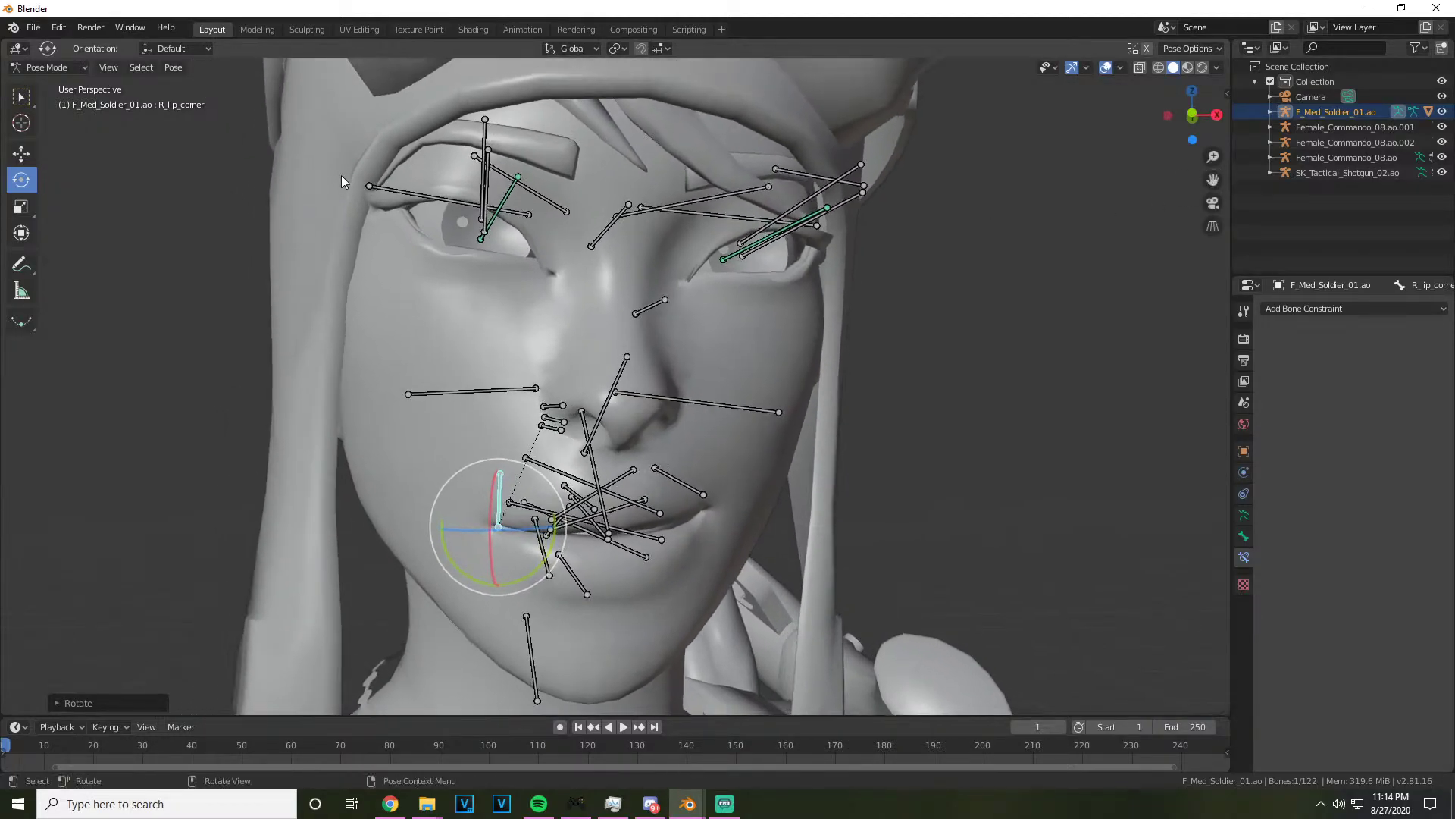
left_click(21, 153)
left_click_drag(637, 212, 635, 240)
Lower the L_brow_mid and R_brow_mid bones together to bring both eyebrows down, then clear the selection
left_click(531, 190)
left_click(701, 201)
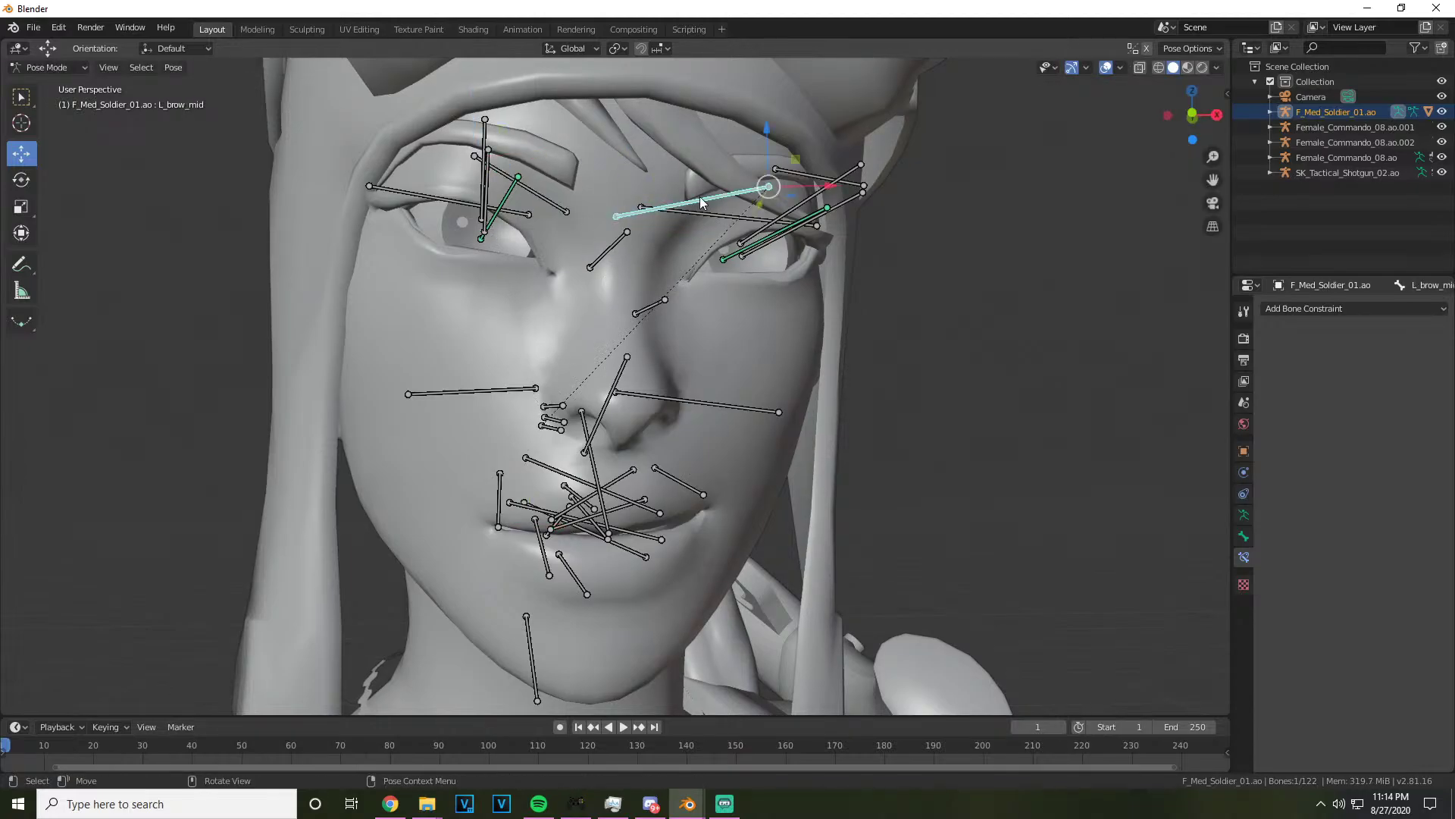
left_click(551, 206, "shift")
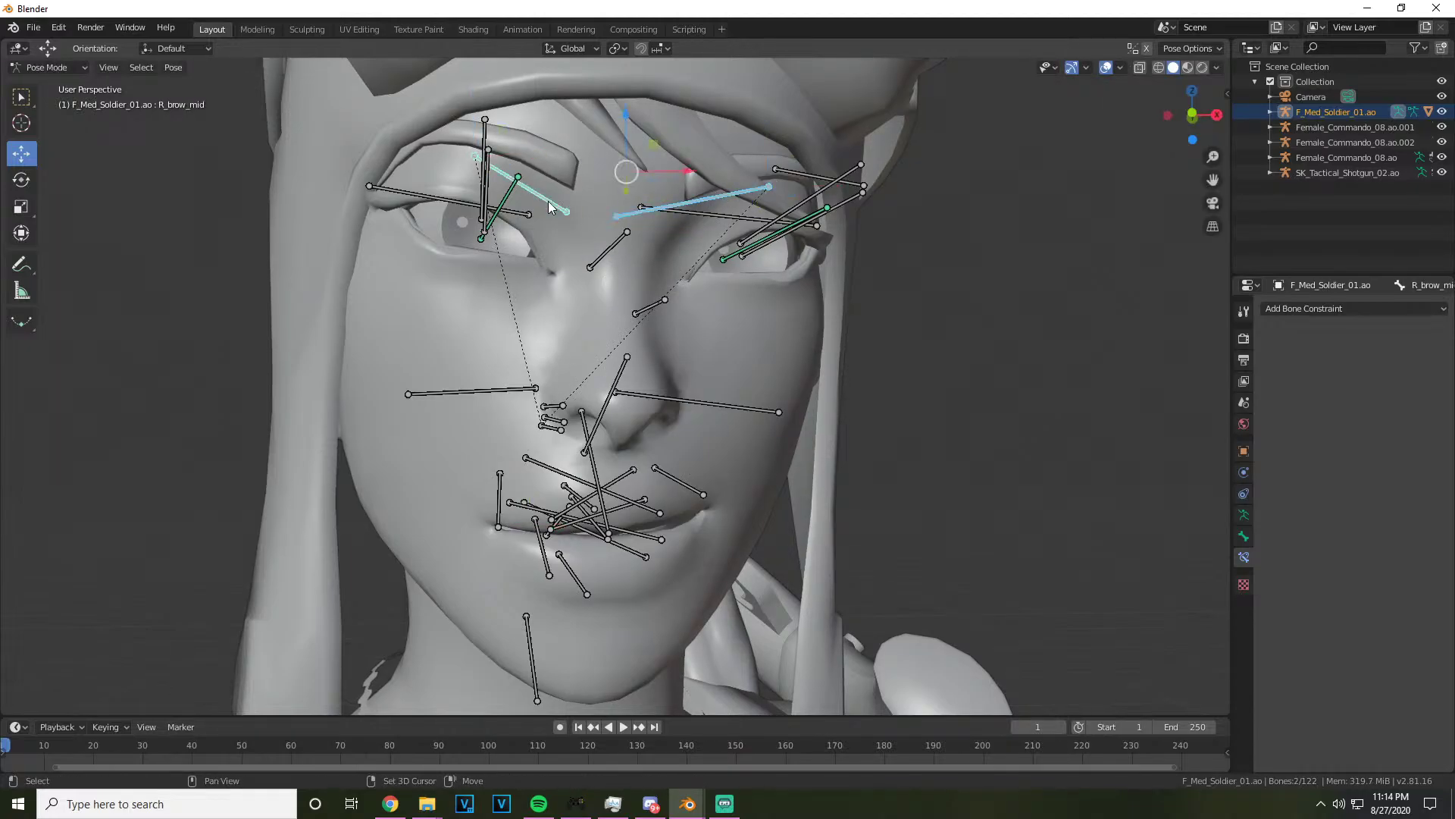
key("g")
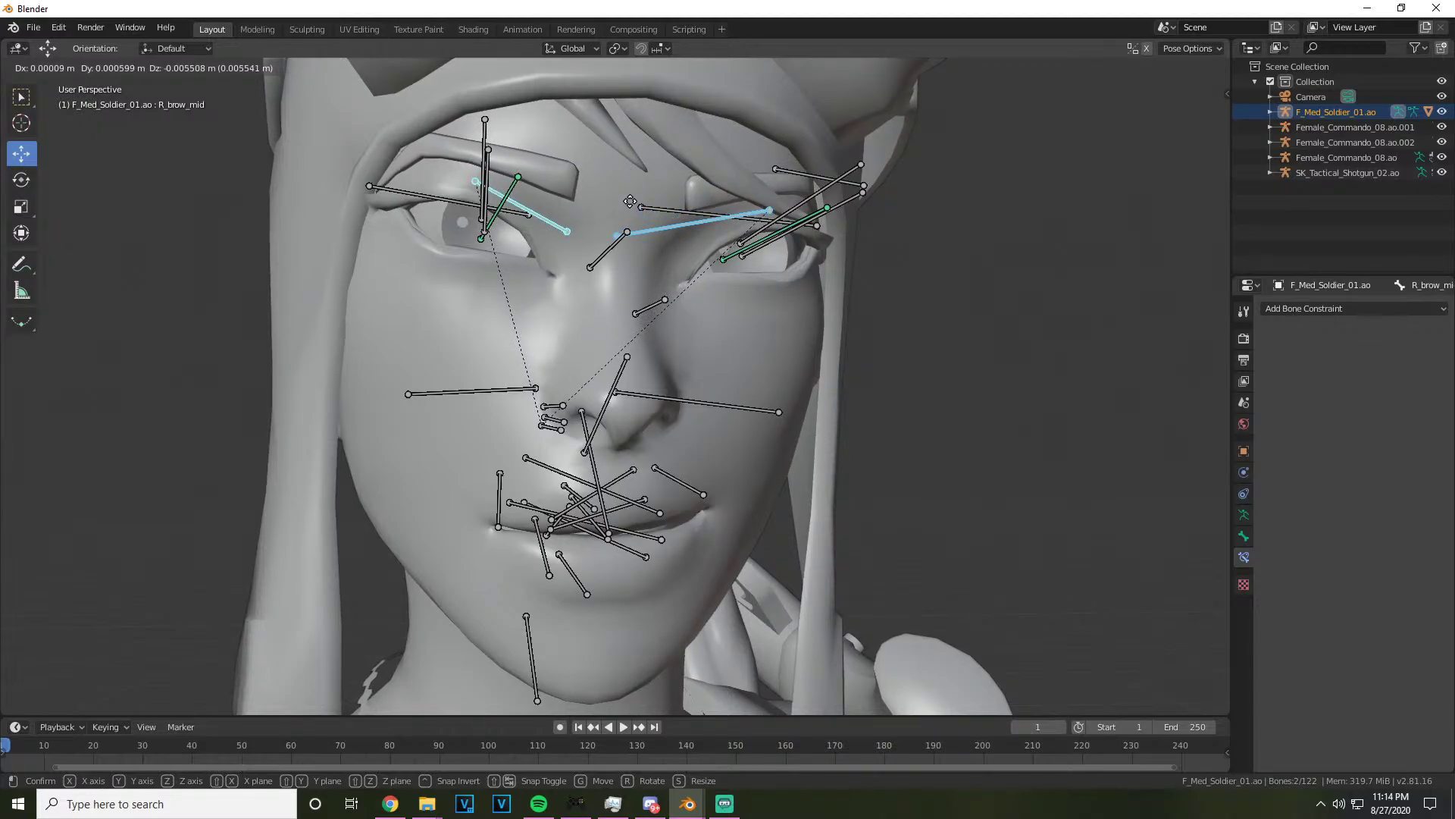
left_click(607, 195)
left_click(574, 193)
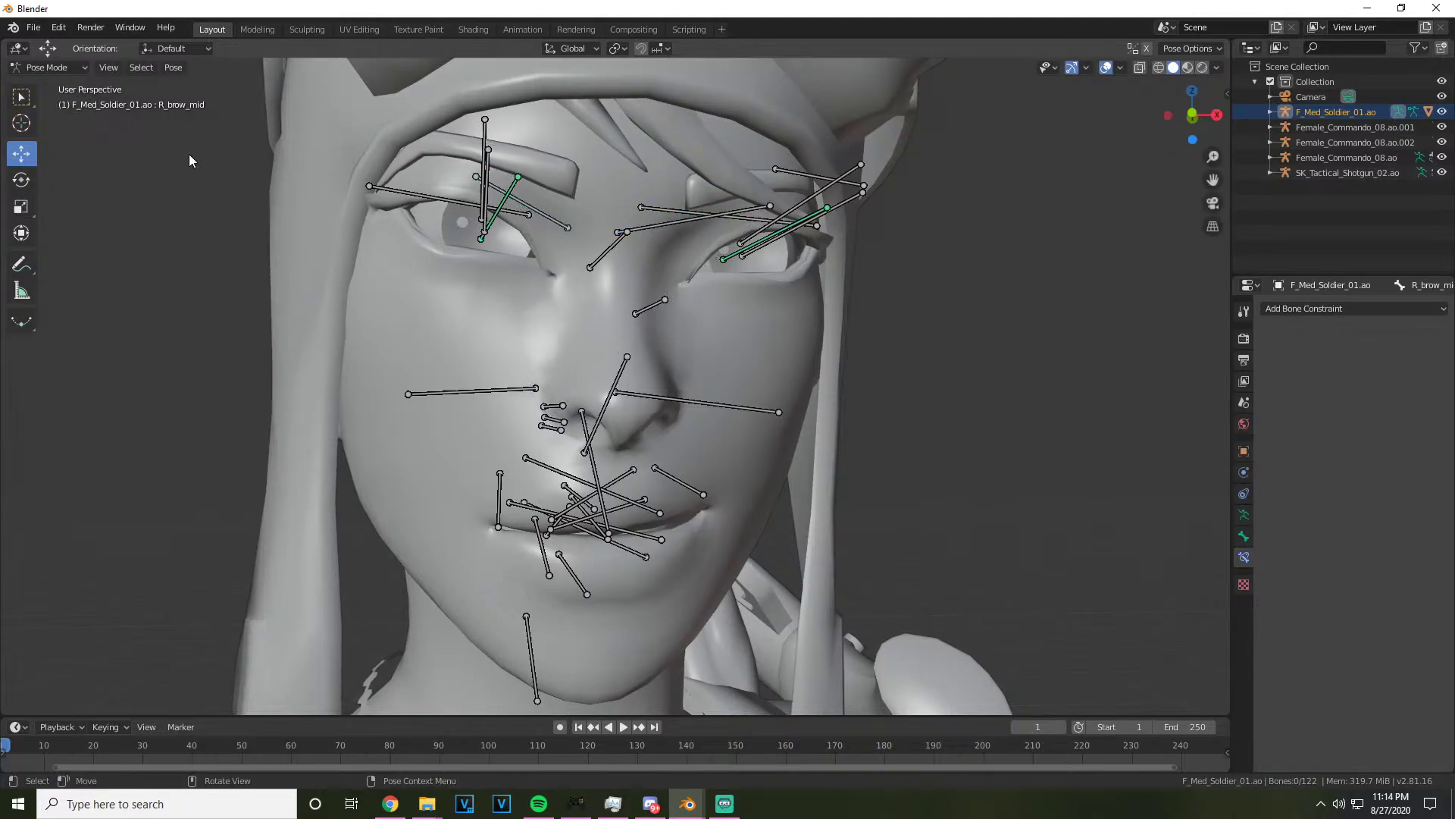
Rotate the R_brow_mid and L_brow_mid bones so the inner ends of both eyebrows angle downward
left_click(21, 179)
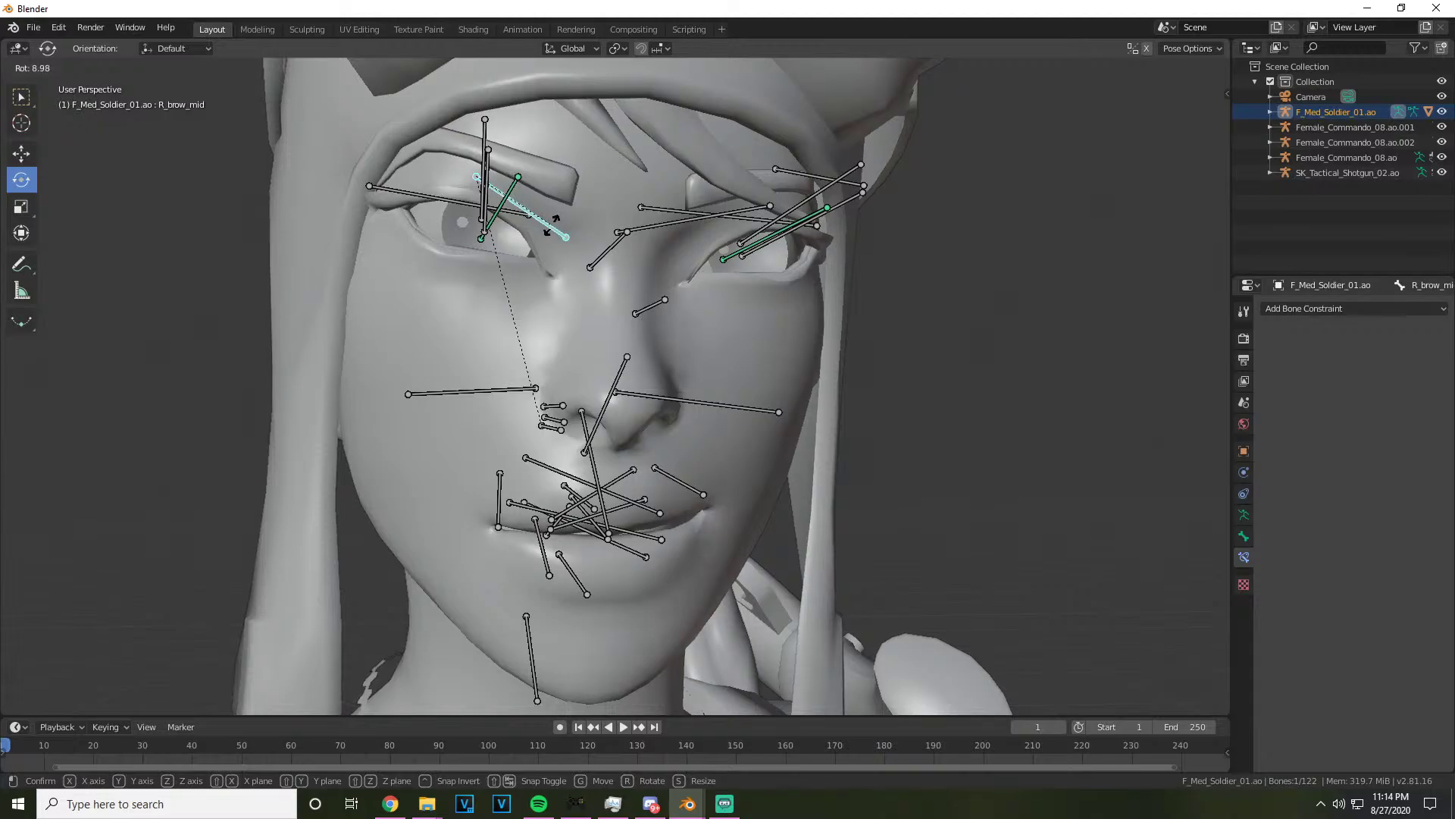
left_click(660, 226)
left_click(646, 228)
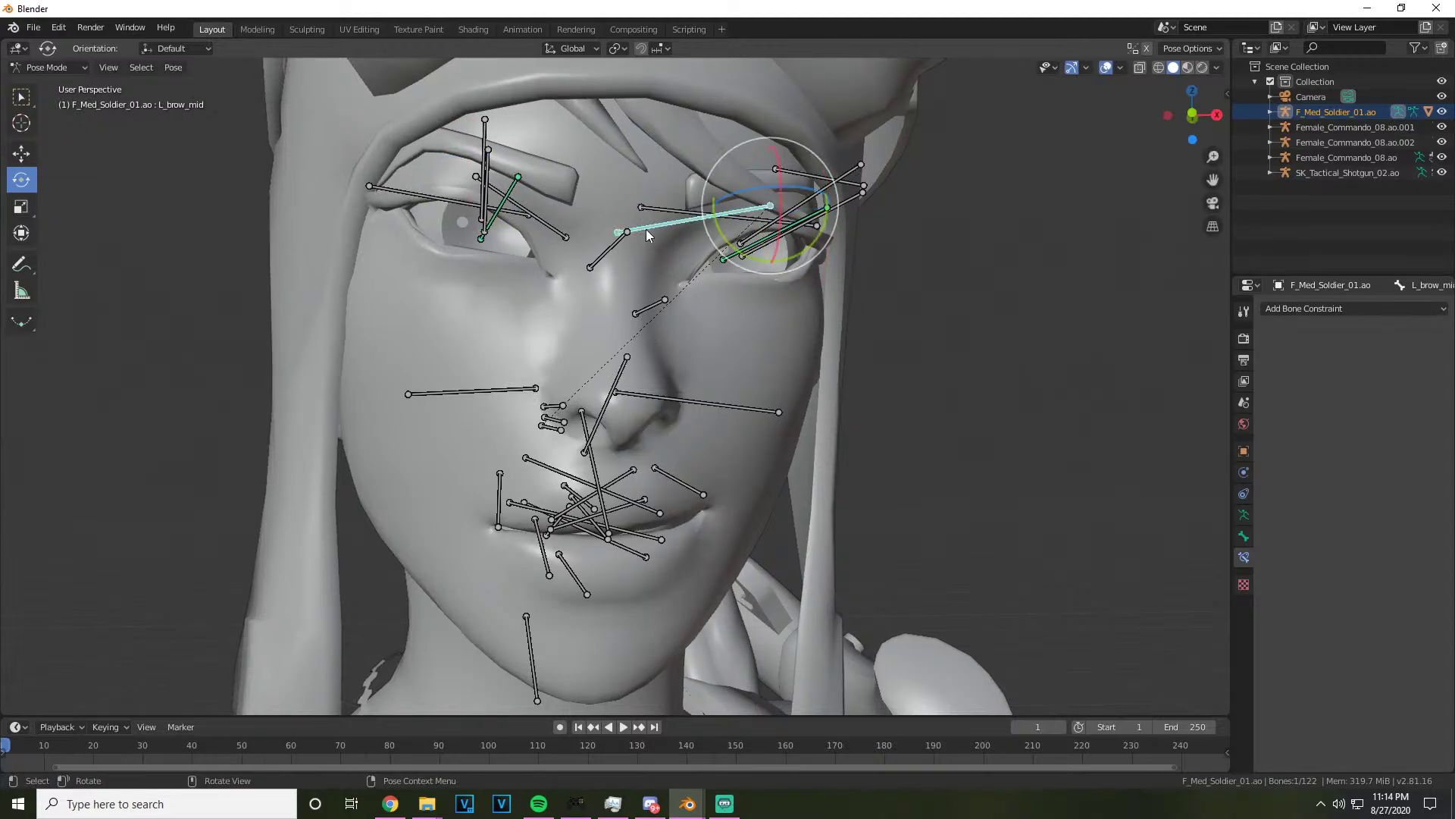
left_click_drag(701, 226, 520, 241)
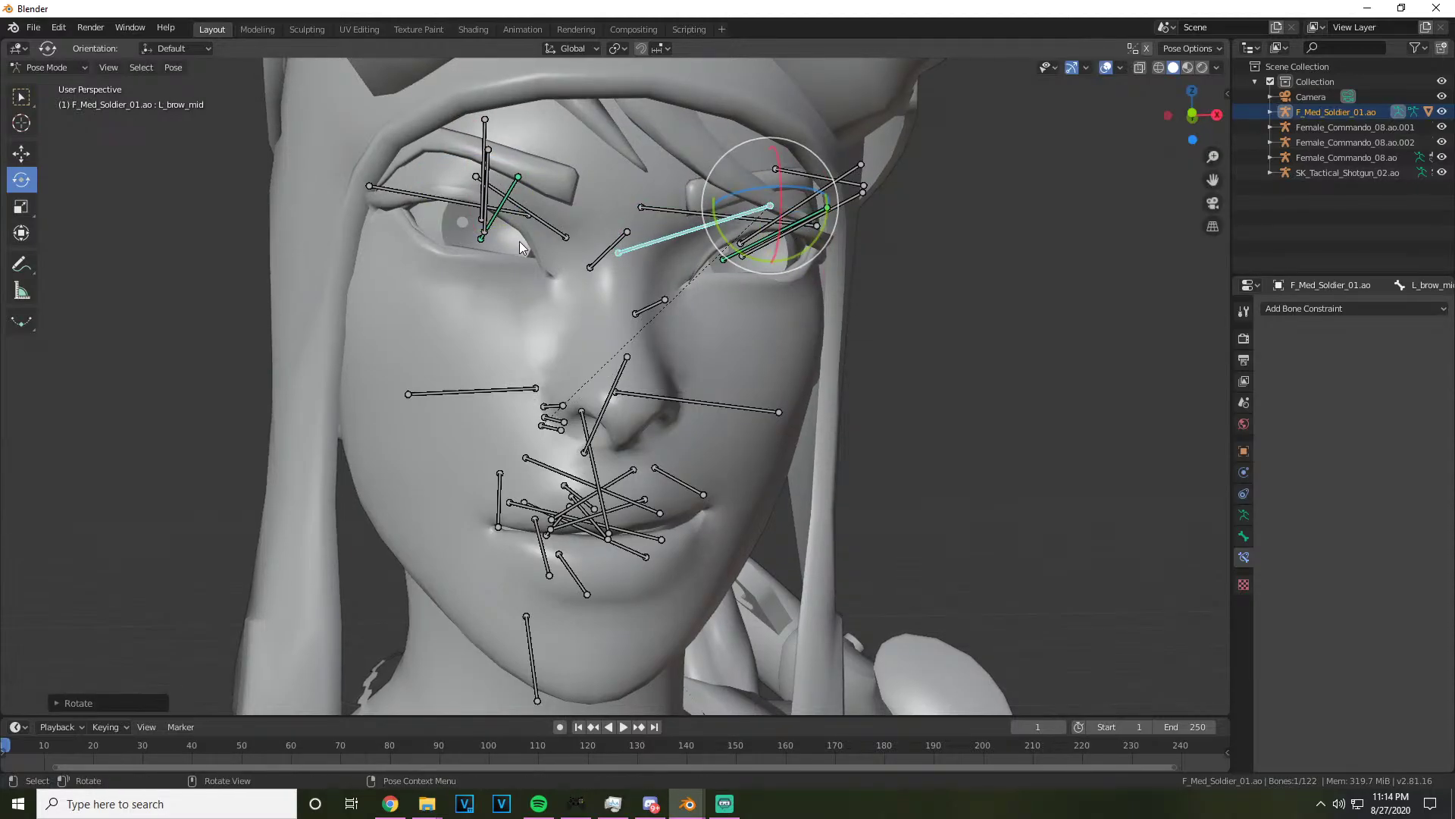
Shift the L_eye_lid_upper_mid and R_eye_lid_upper_mid bones together to slightly adjust both upper eyelids
left_click(494, 121)
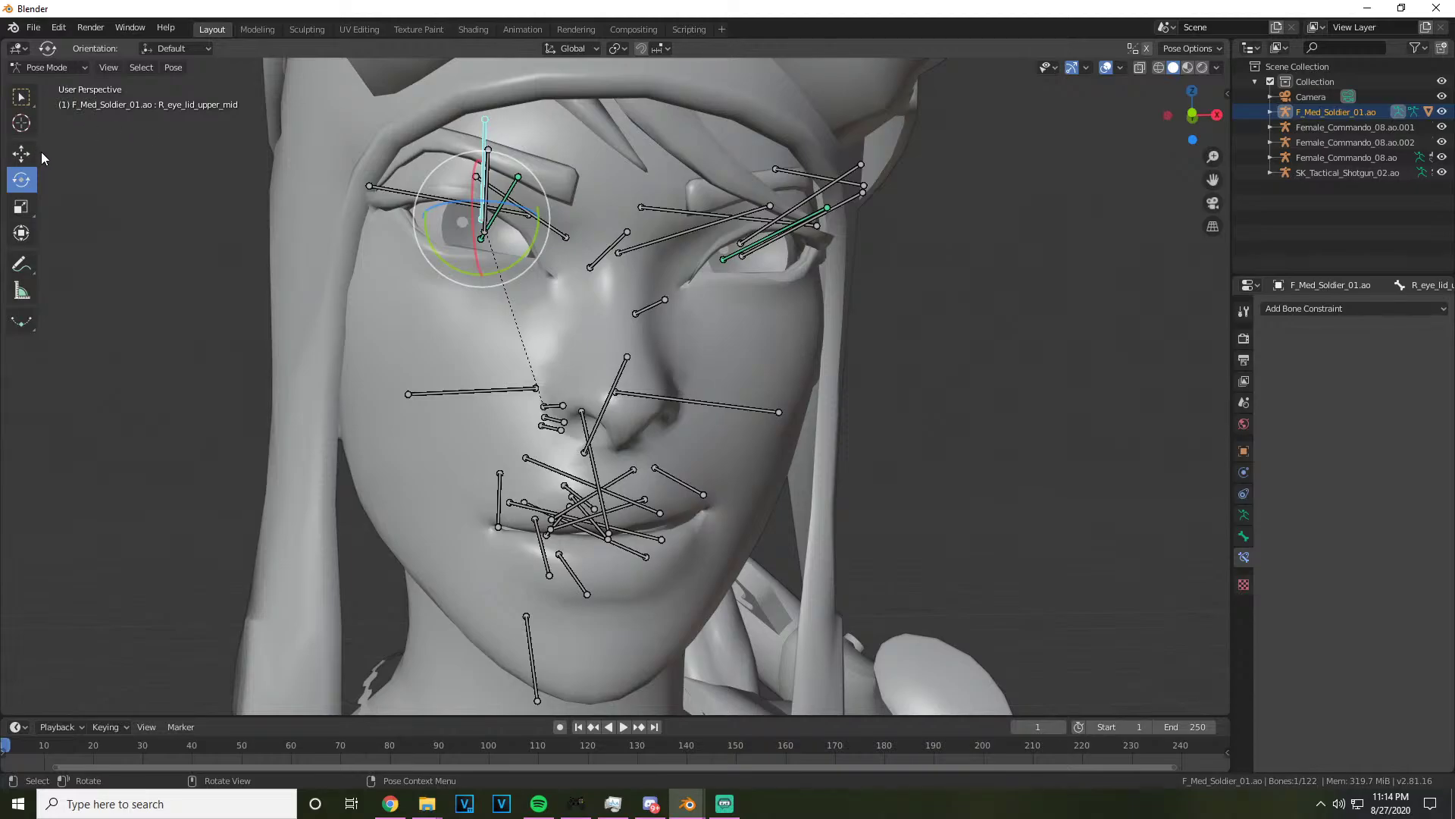
left_click(783, 218)
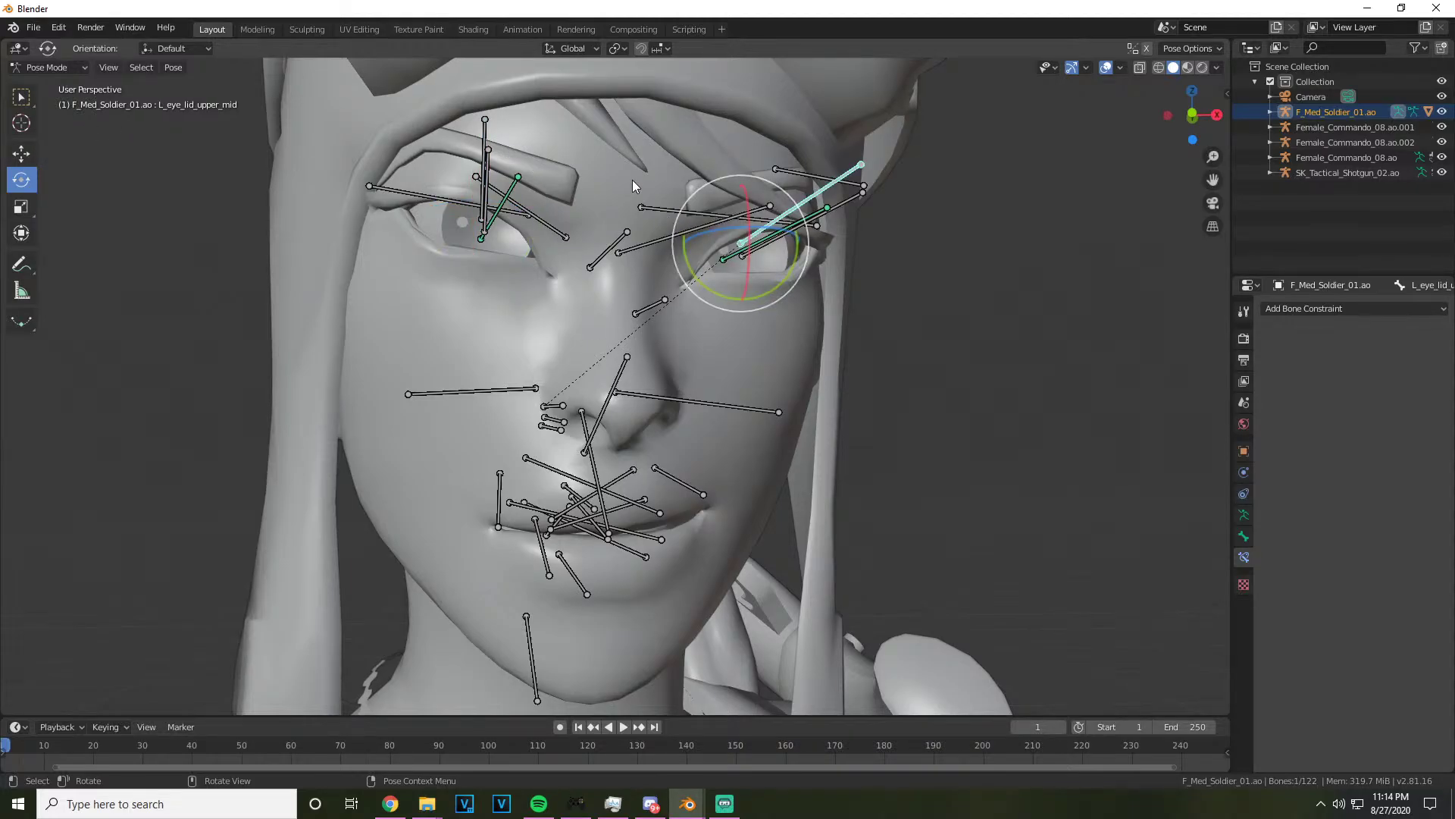
left_click(486, 135, "shift")
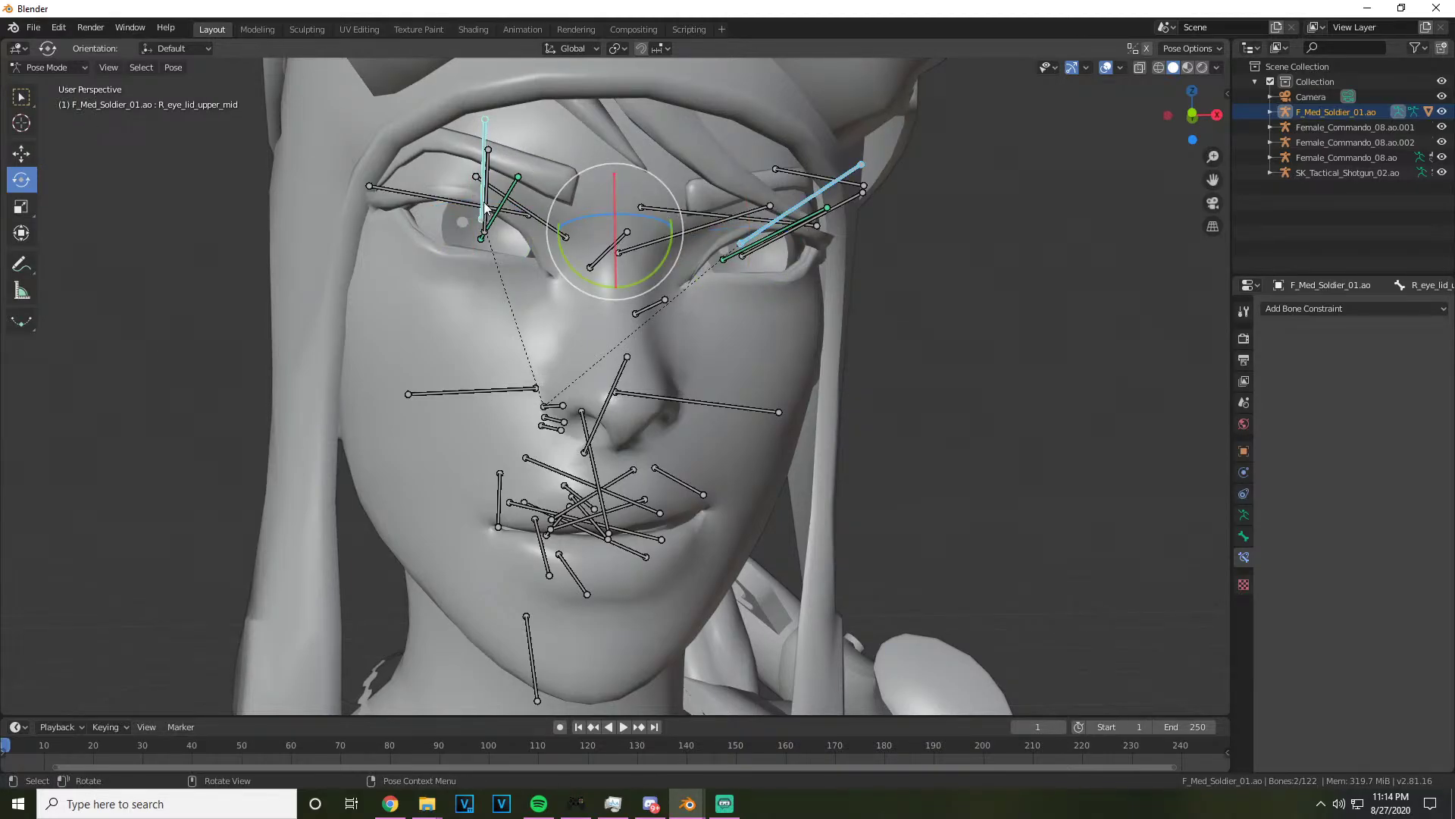
left_click(21, 153)
left_click_drag(612, 227, 618, 227)
Show the character in Material Preview shading, examine the face and shoulder pose from the front and side, and clear the bone selection
scroll(689, 339, "down", 6)
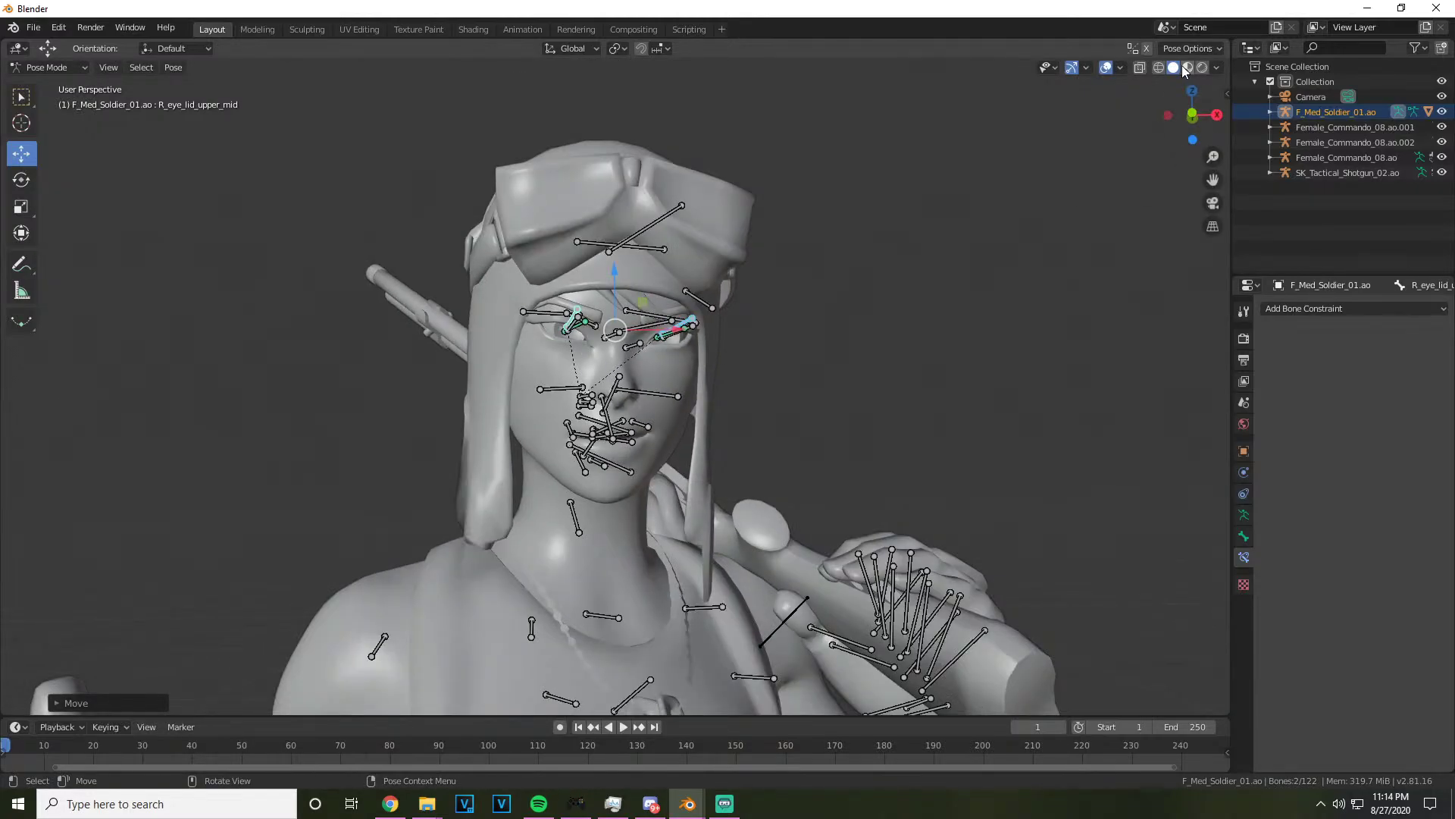
left_click(1184, 66)
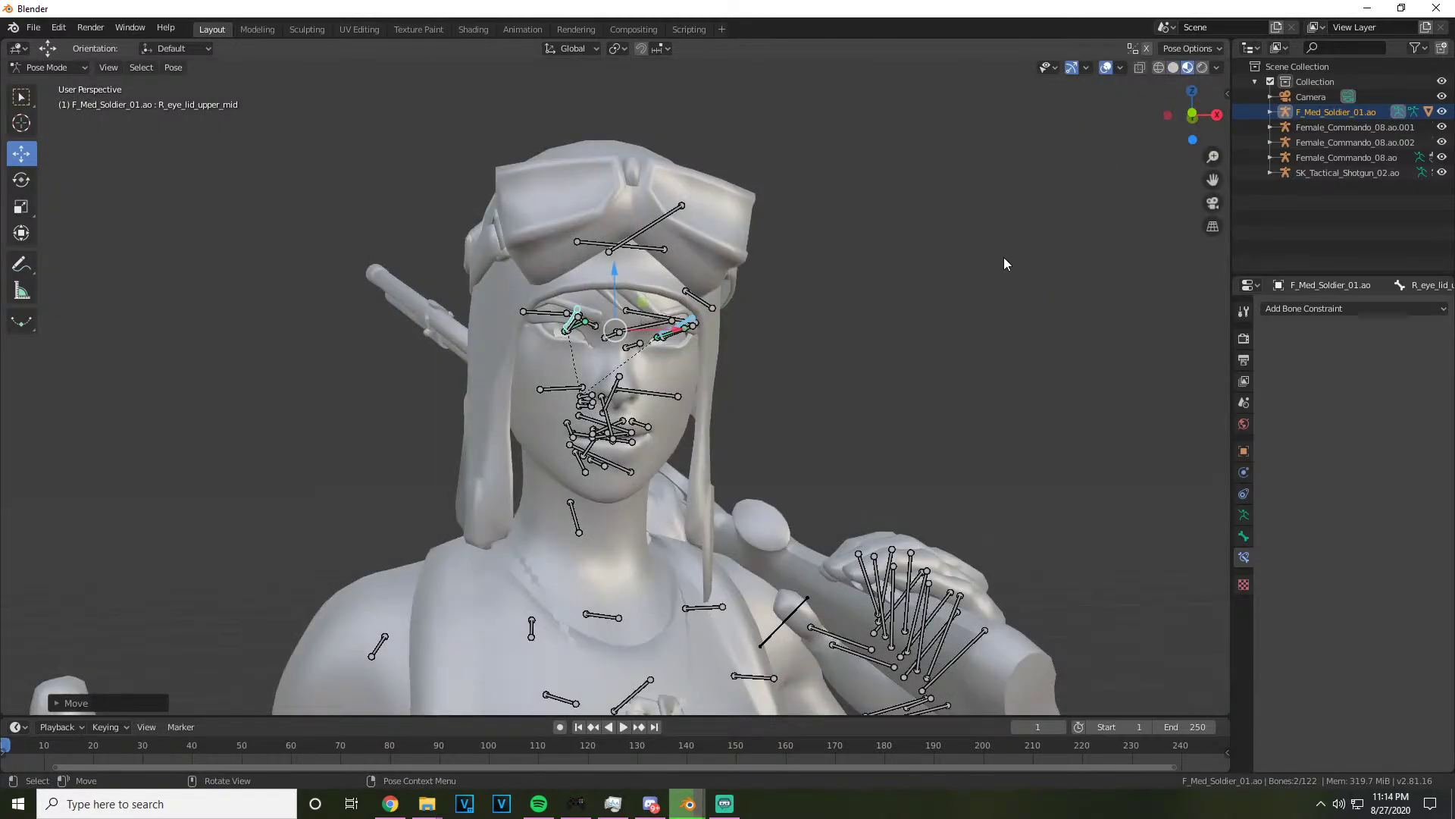
scroll(993, 264, "up", 2)
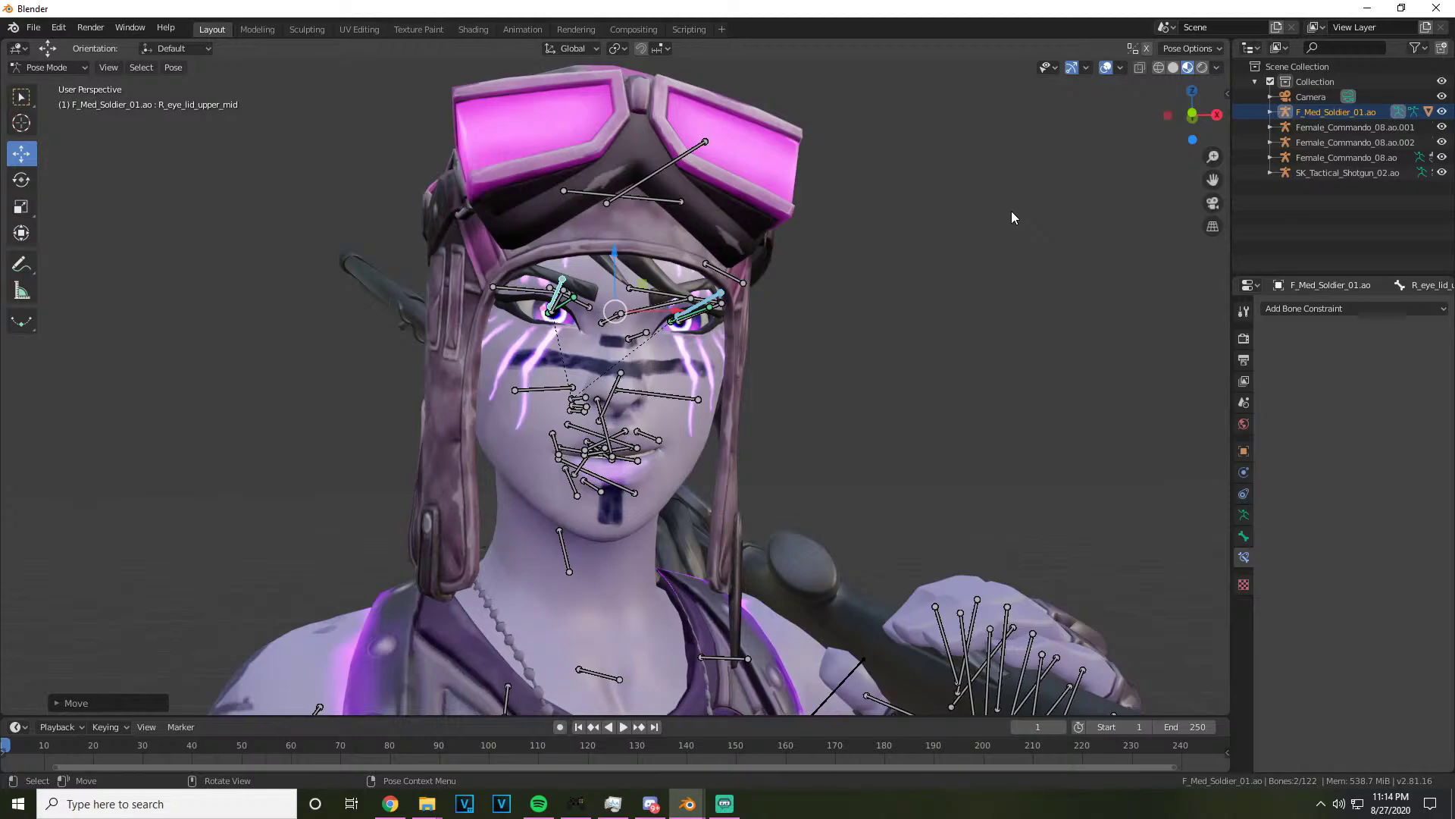
left_click_drag(1011, 211, 1058, 117)
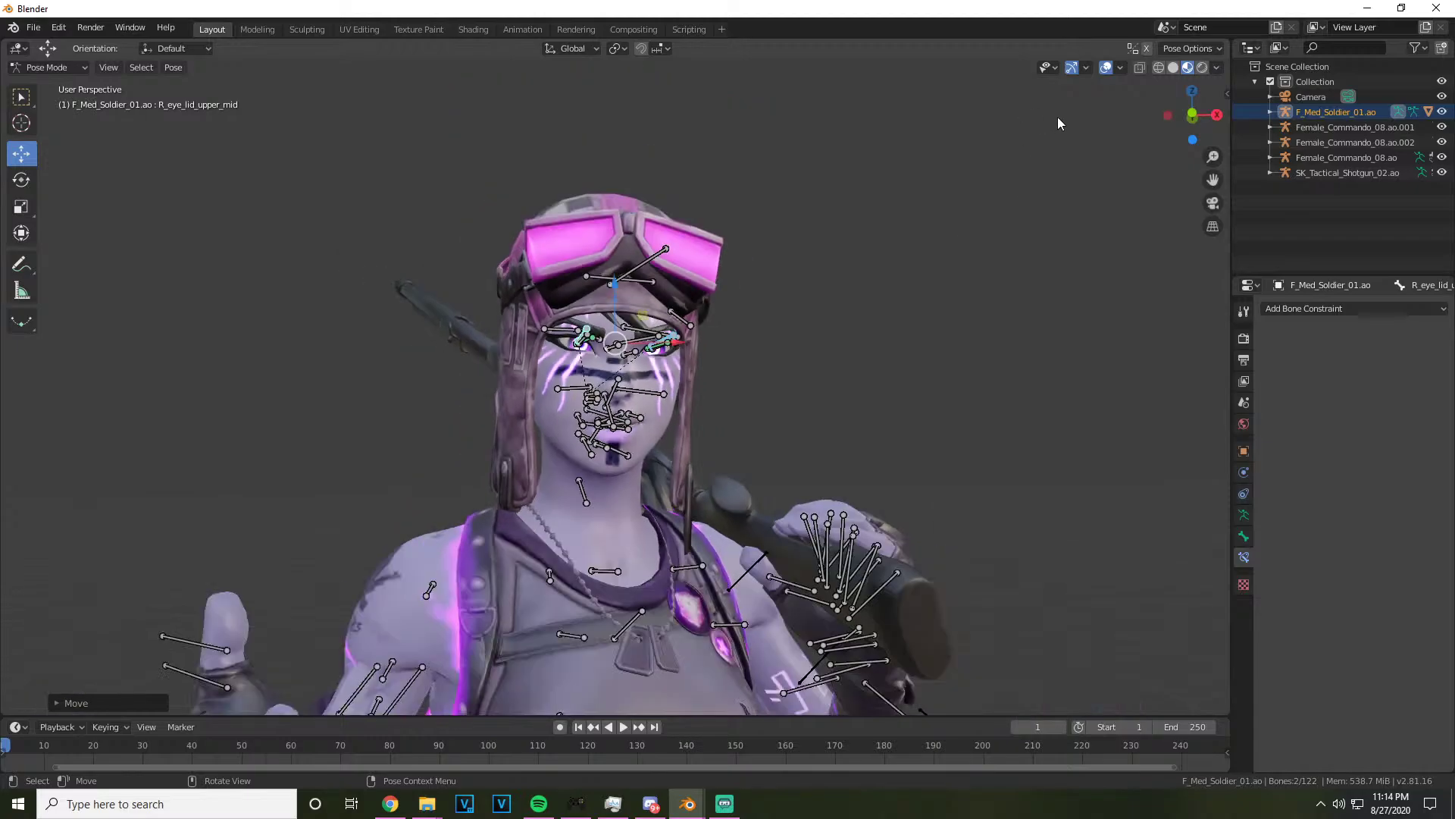
left_click_drag(1192, 113, 841, 368)
left_click(799, 508)
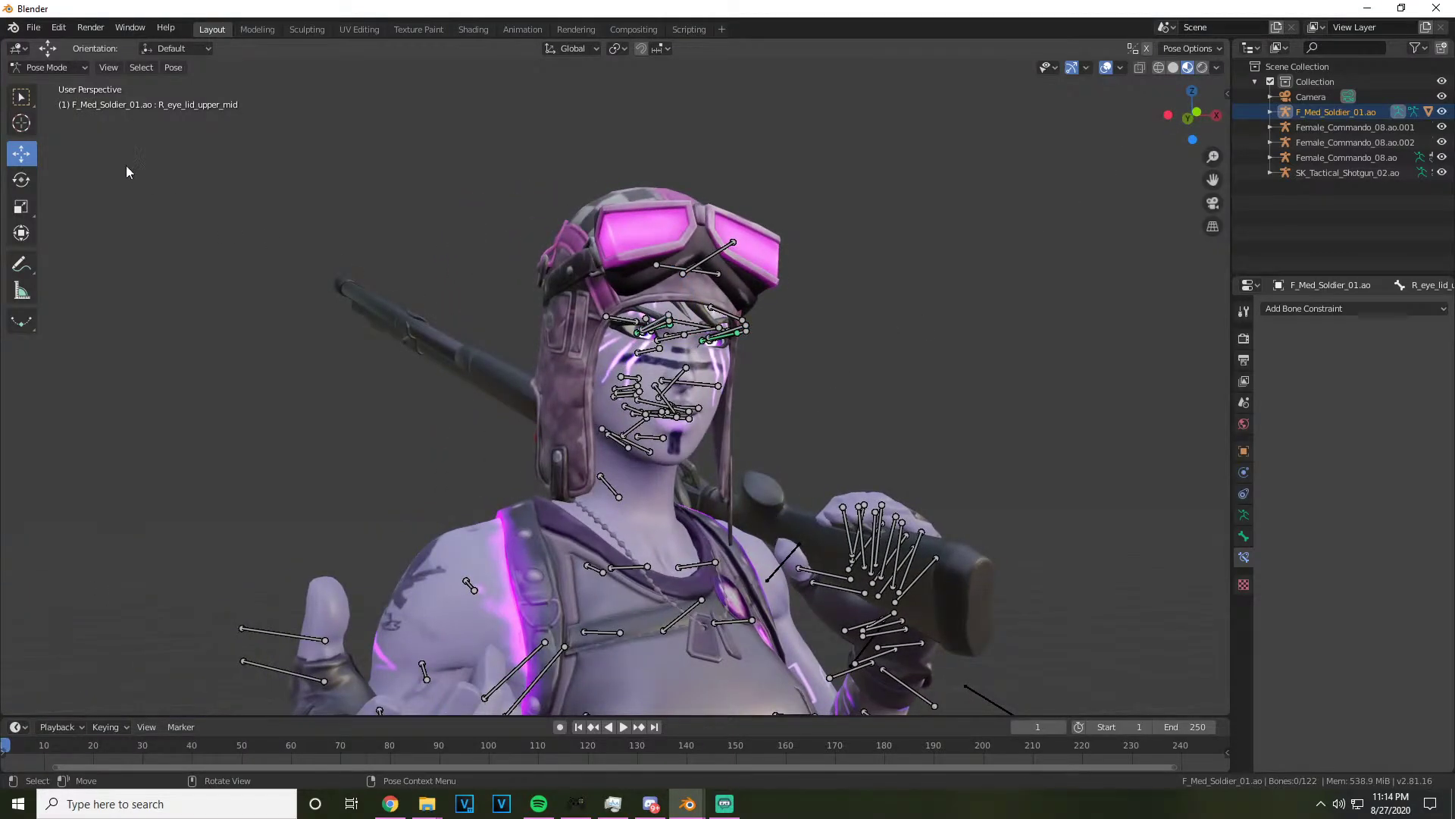
In Object Mode, rotate the tactical shotgun on the shoulder freehand to about 3.7° on X and 3.1° on Y
left_click(47, 68)
left_click(55, 85)
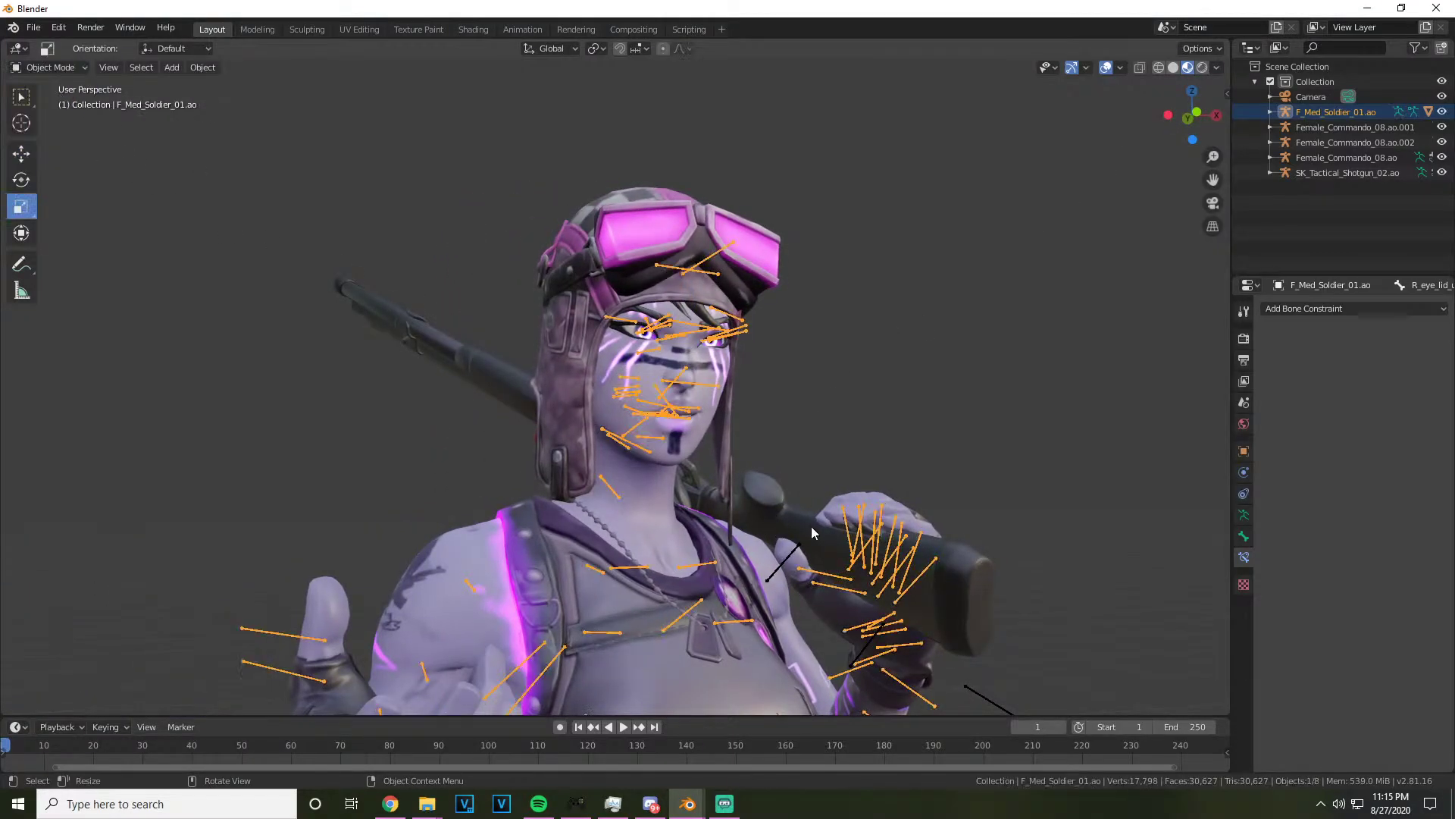
left_click(811, 526)
left_click(36, 208)
left_click(21, 180)
left_click_drag(799, 544, 789, 574)
left_click_drag(1194, 113, 1156, 117)
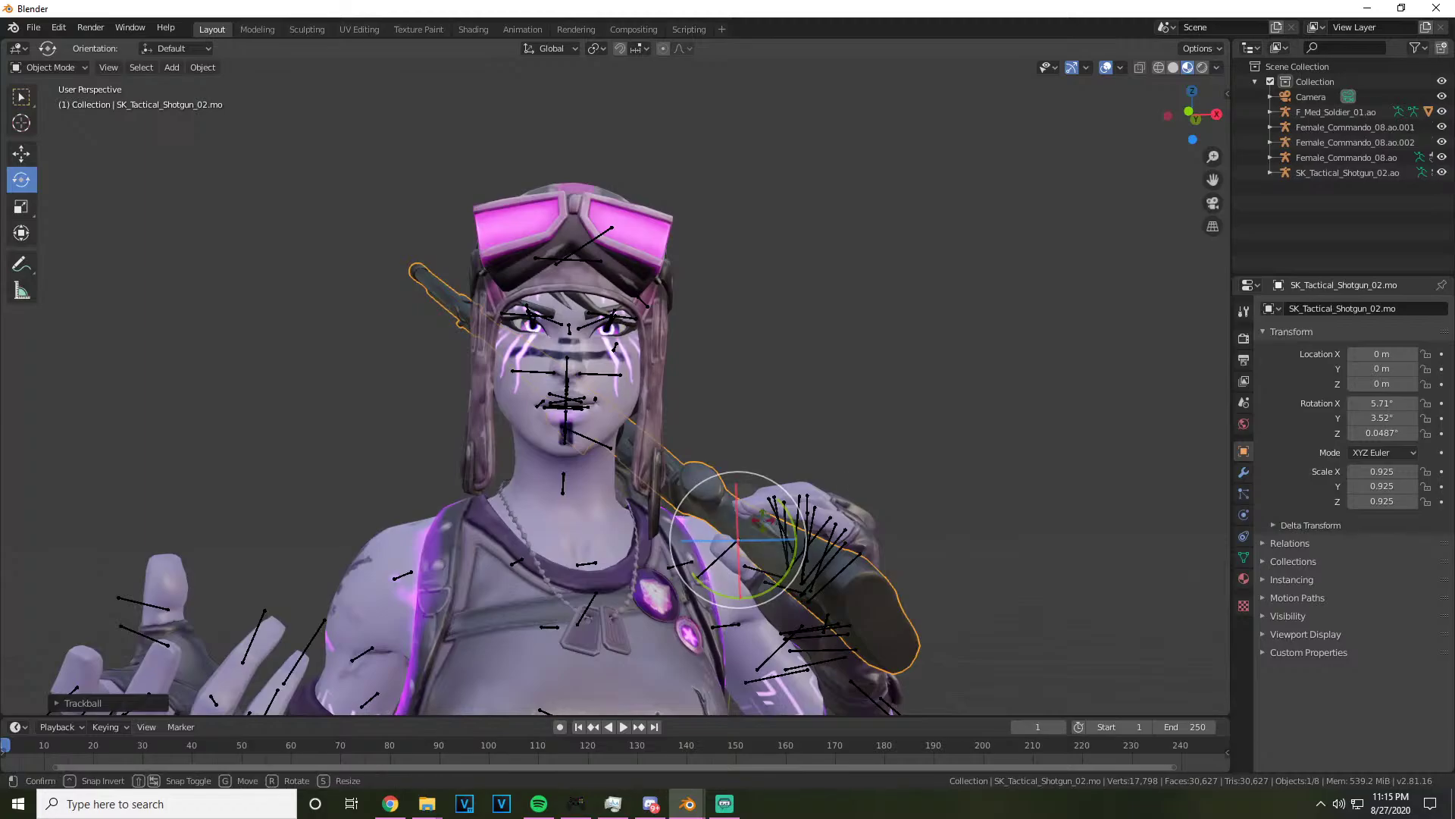
mouse_move(764, 535)
left_mouse_down()
mouse_move(755, 543)
mouse_move(764, 526)
left_mouse_up()
Return the character's armature to Pose Mode and rotate the upperarm_l bone slightly to bring the left hand closer to the shotgun
left_click_drag(1193, 114, 225, 155)
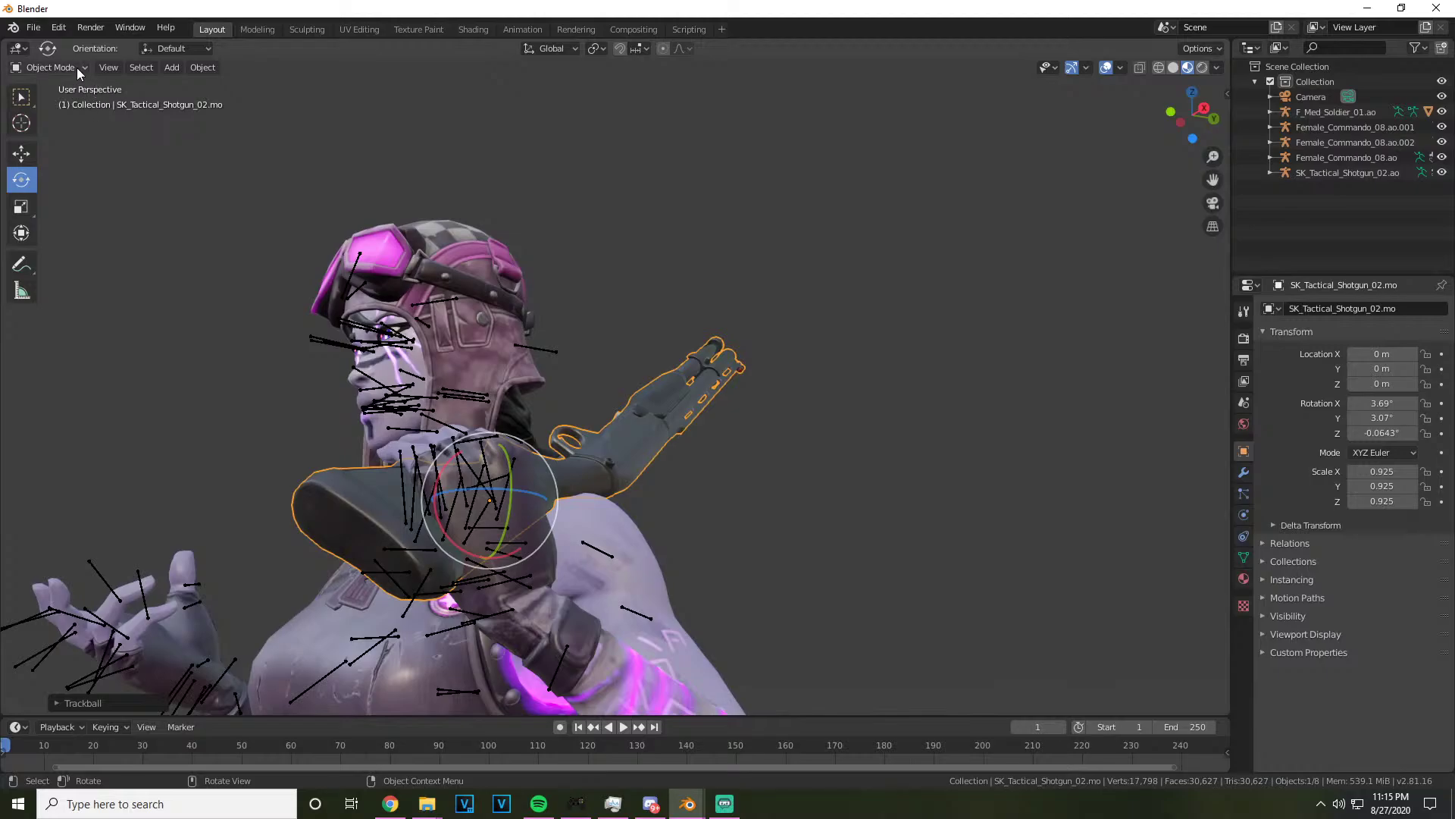
left_click(599, 554)
left_click(599, 553)
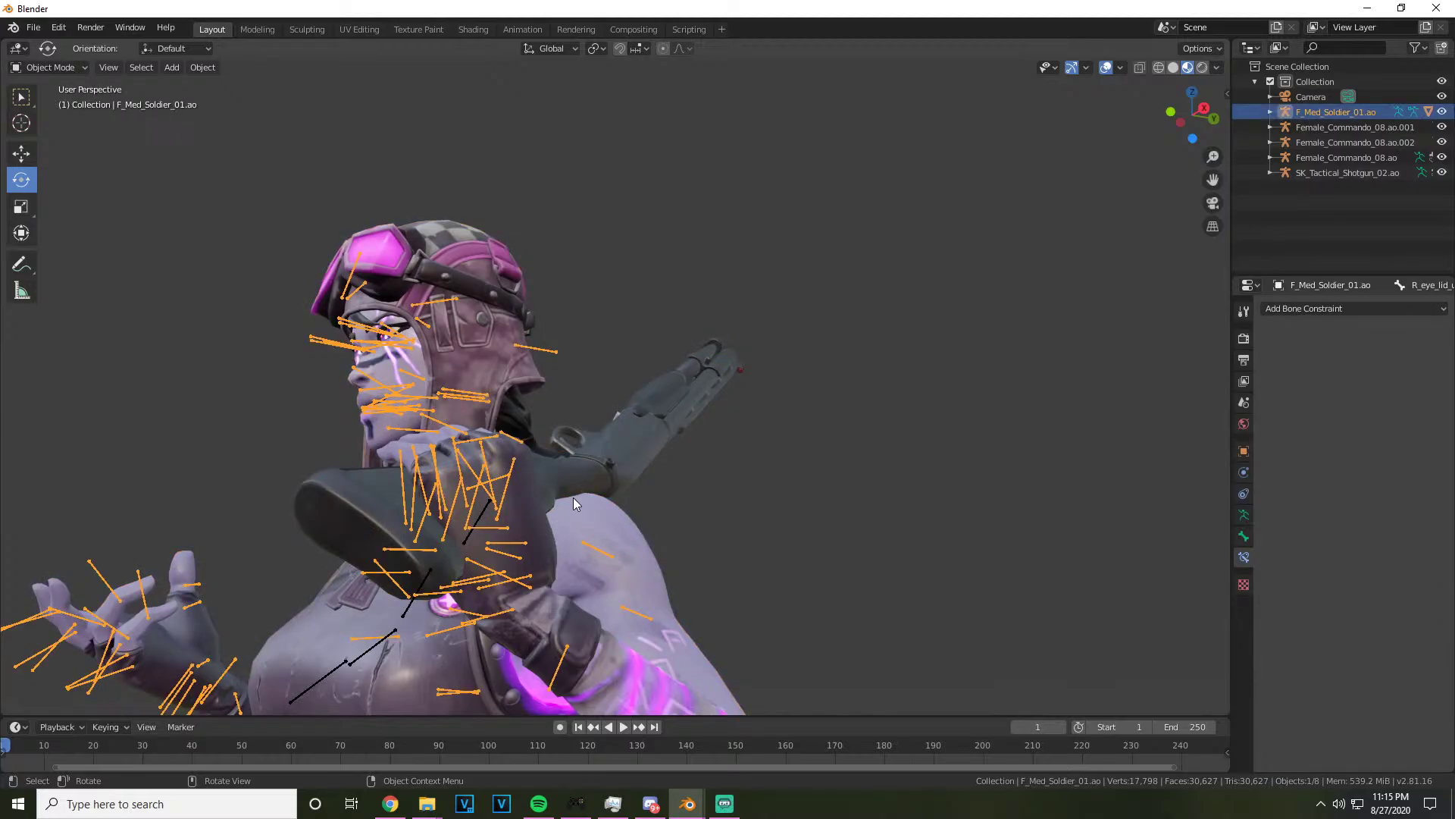
left_click(82, 70)
left_click(79, 125)
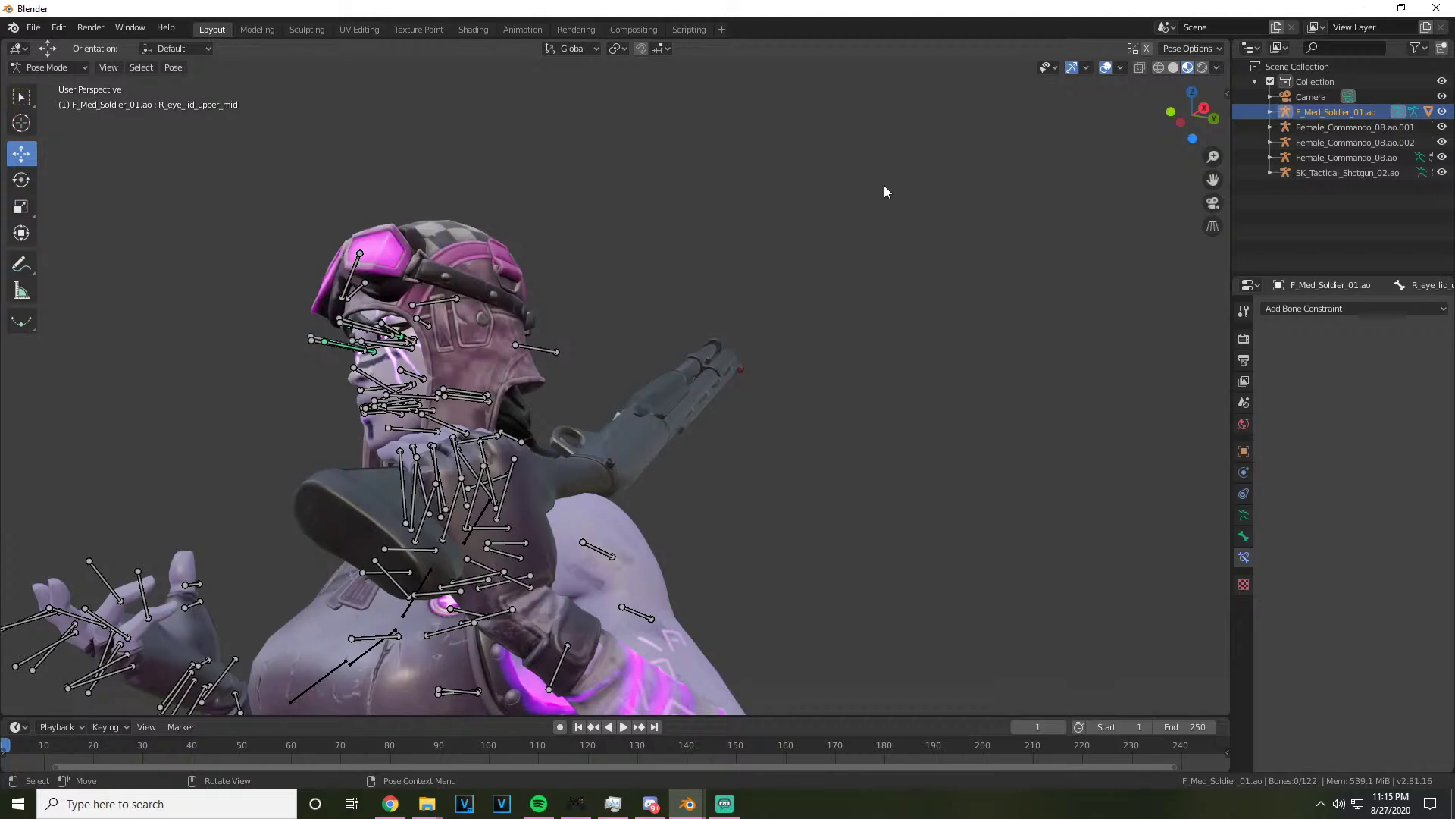
left_click_drag(1193, 114, 1009, 339)
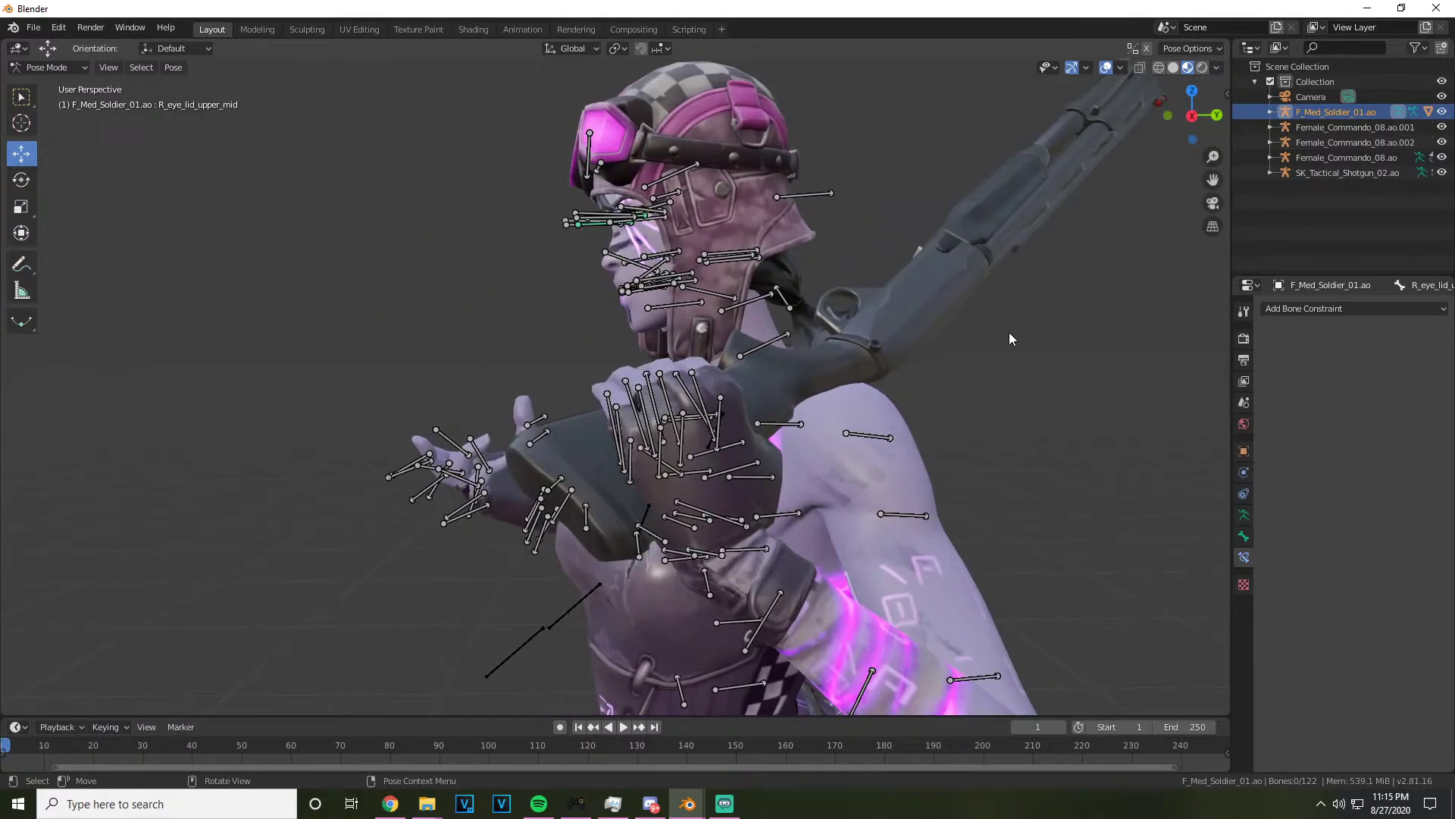
left_click(872, 430)
left_click(20, 179)
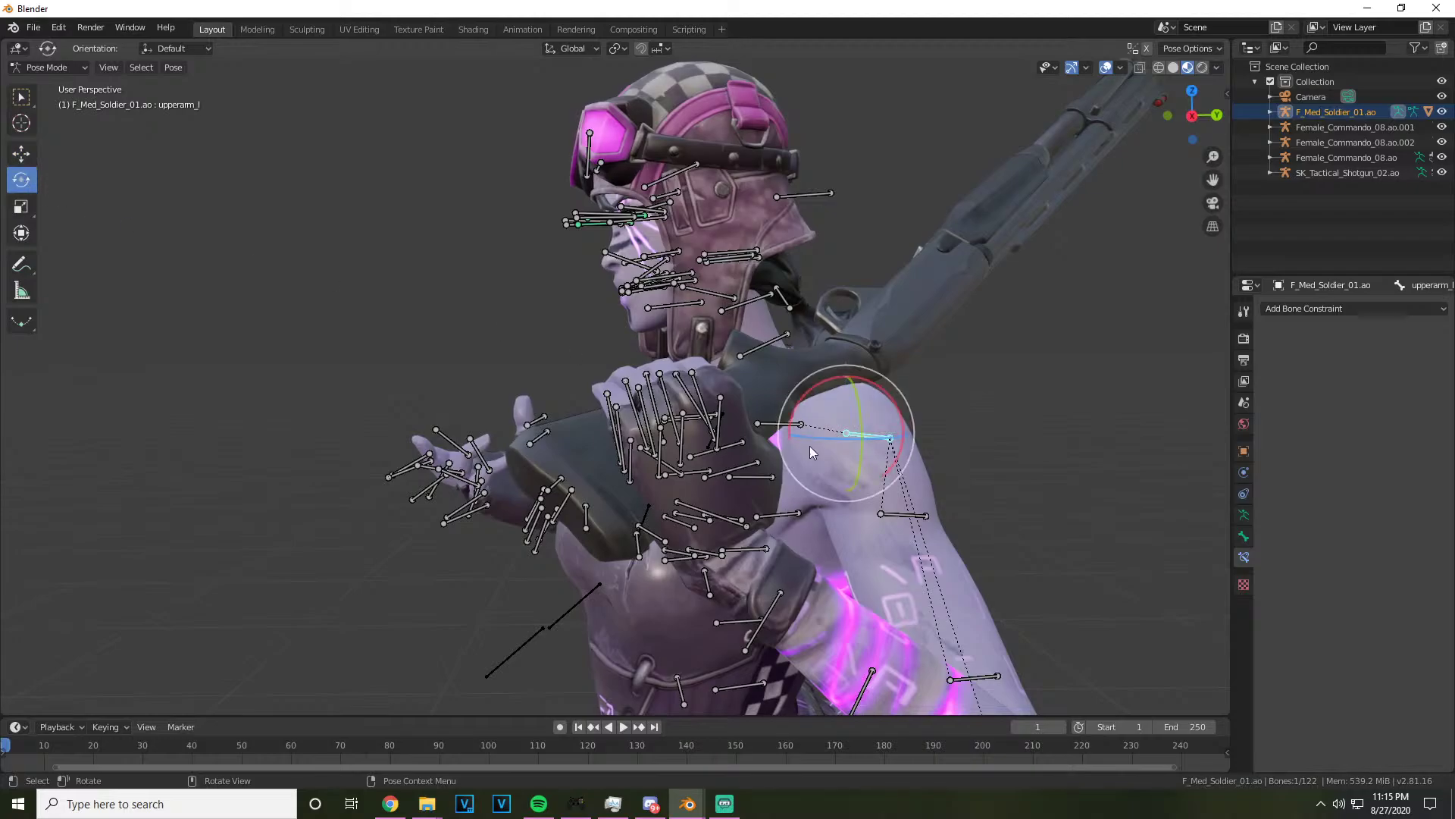
left_click_drag(809, 446, 842, 477)
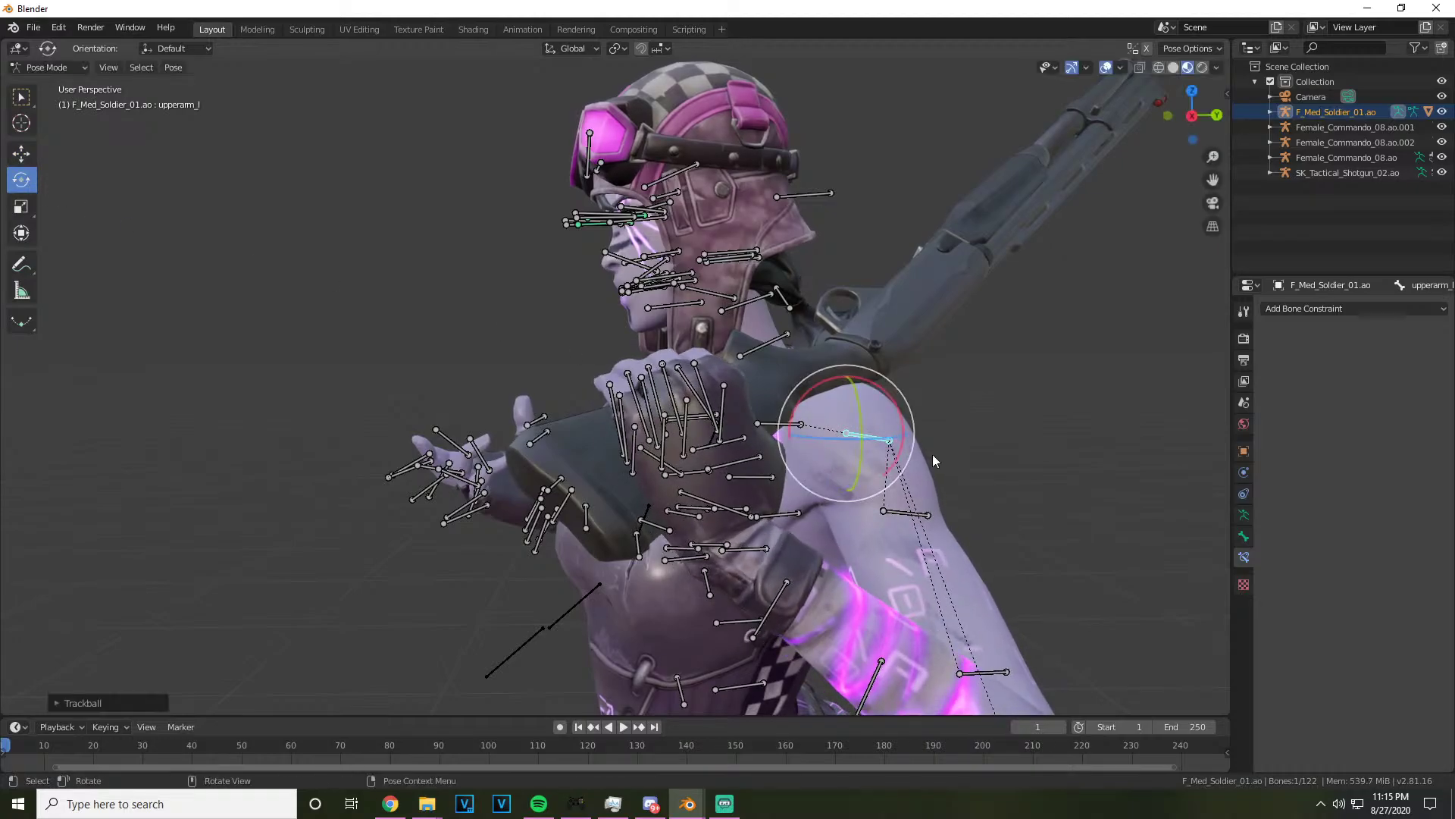
Rotate the hand_l bone so the left hand fits the shotgun's stock, and inspect the grip up close
left_click_drag(1186, 114, 643, 605)
left_click(630, 619)
left_click(642, 605)
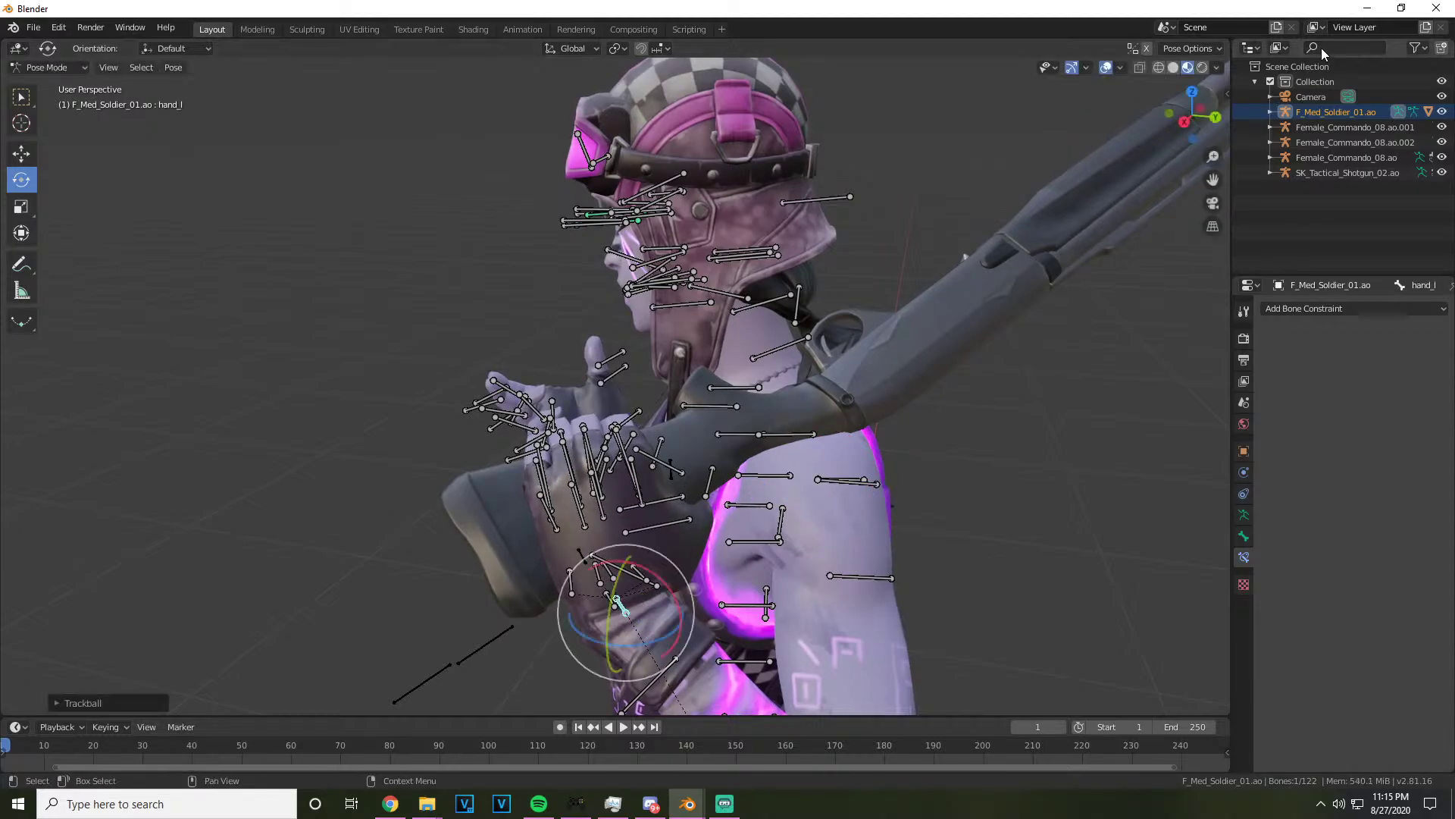
mouse_move(1192, 114)
left_mouse_down()
mouse_move(758, 144)
mouse_move(1194, 120)
left_mouse_up()
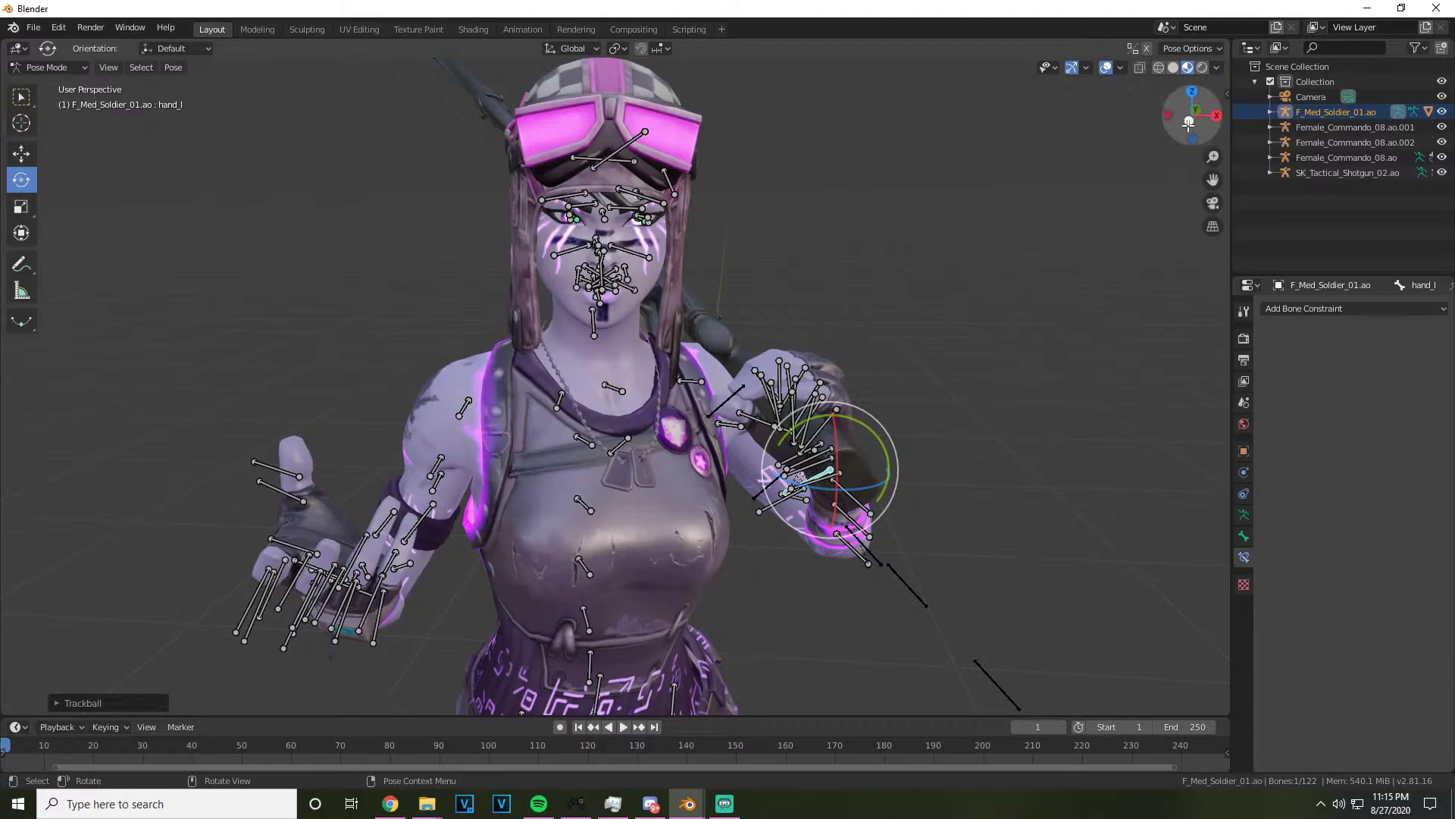
key("KP_Decimal")
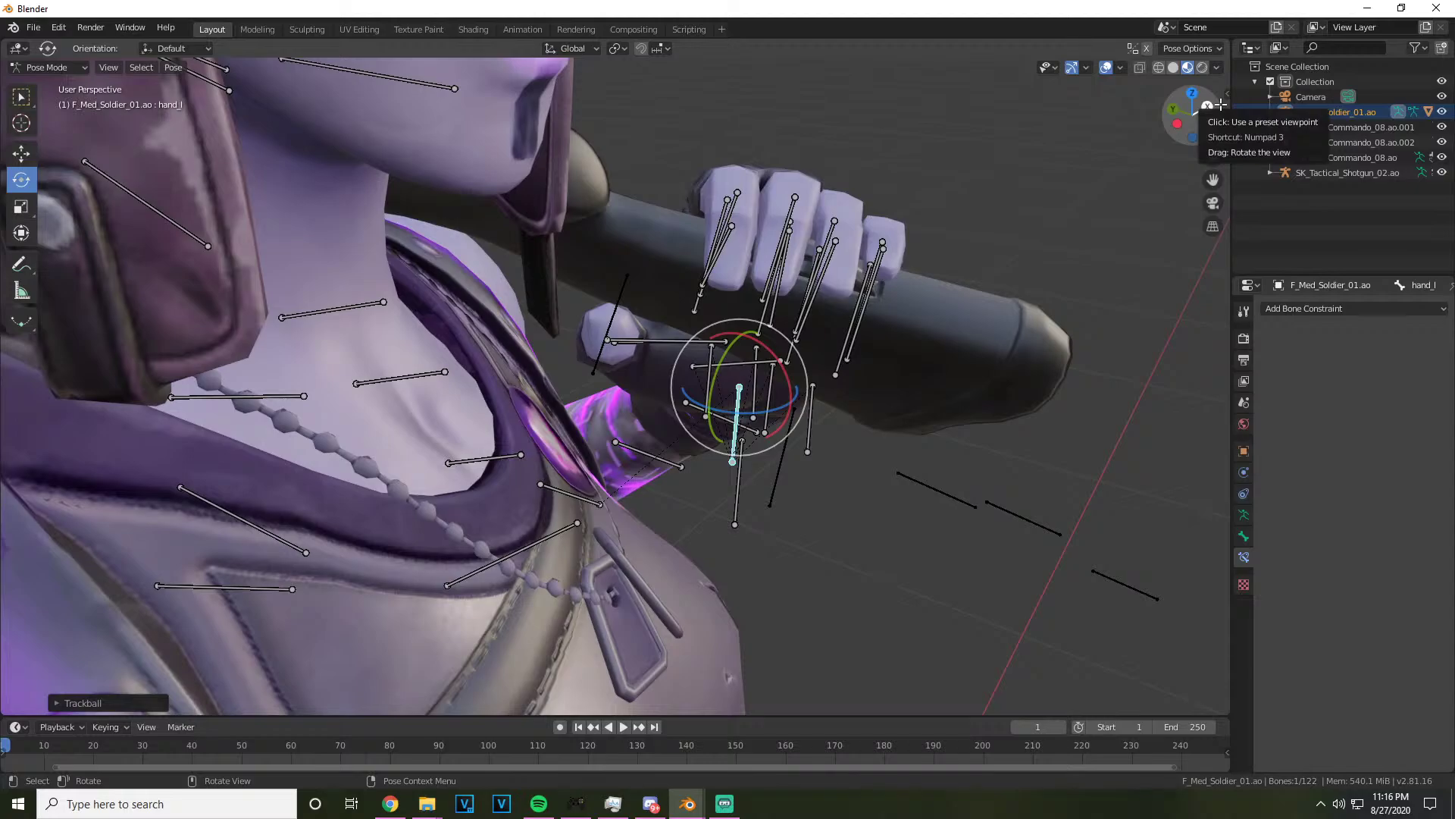
Rotate the pinky_03_l bone to adjust the left little fingertip on the stock, using Solid shading for the view
left_click_drag(1221, 104, 1182, 107)
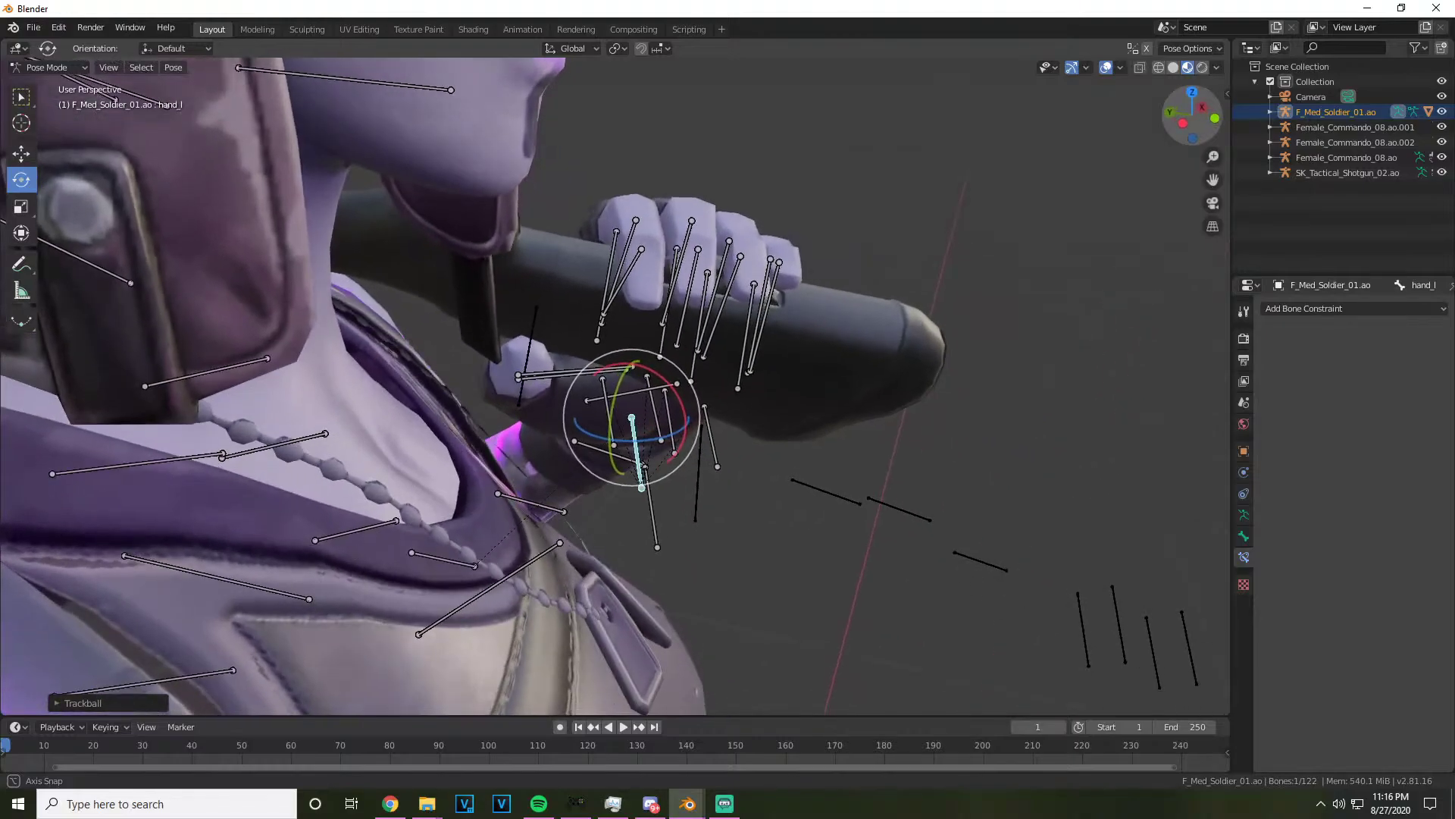
left_click(792, 265)
left_click_drag(791, 263, 792, 262)
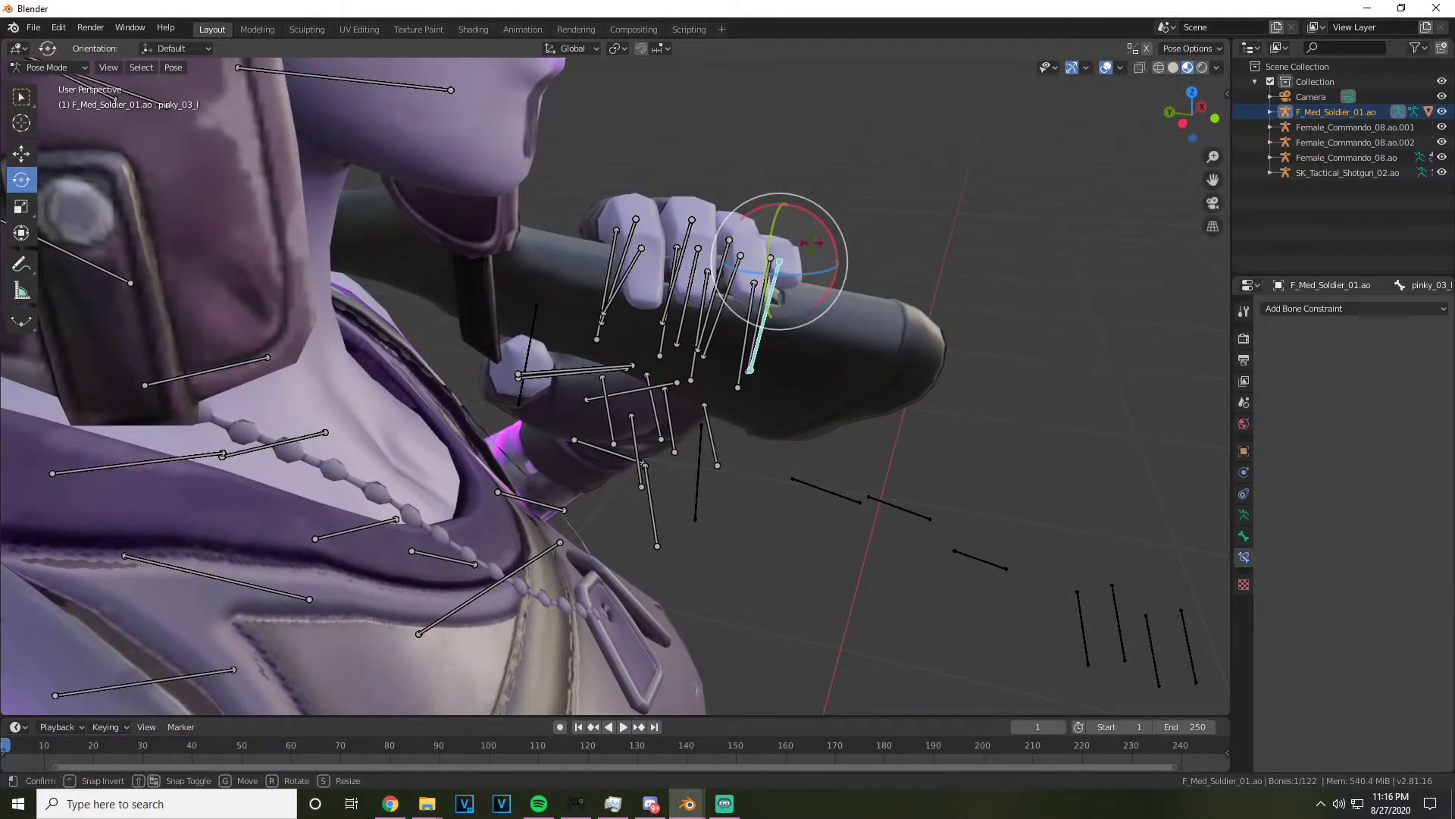
left_click(792, 262)
key("z")
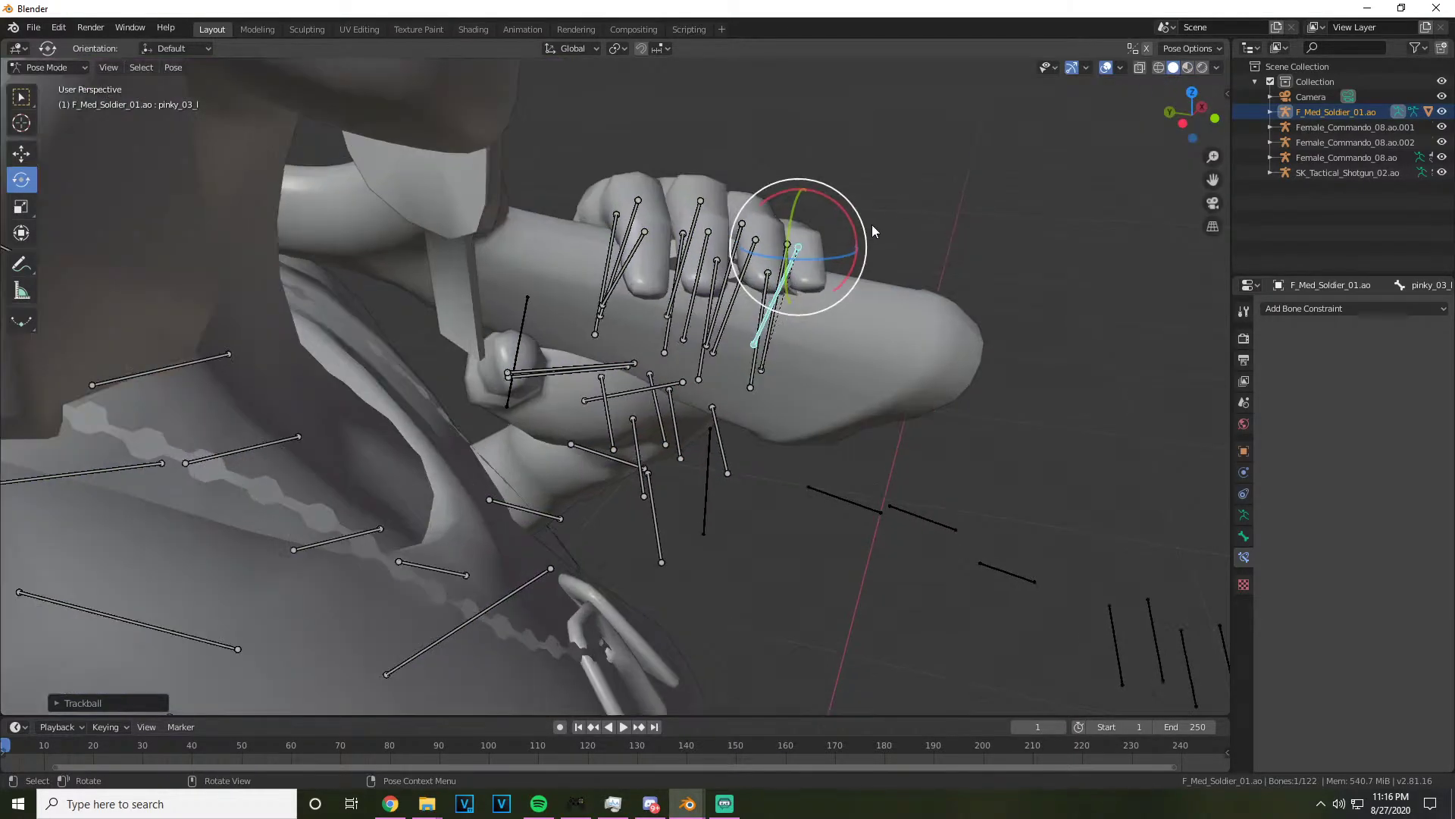
left_click(778, 262)
left_click(784, 219)
Rotate the ring_03_l, middle_03_l and index_03_l bones to fit the left fingertips against the shotgun's stock
left_click(758, 242)
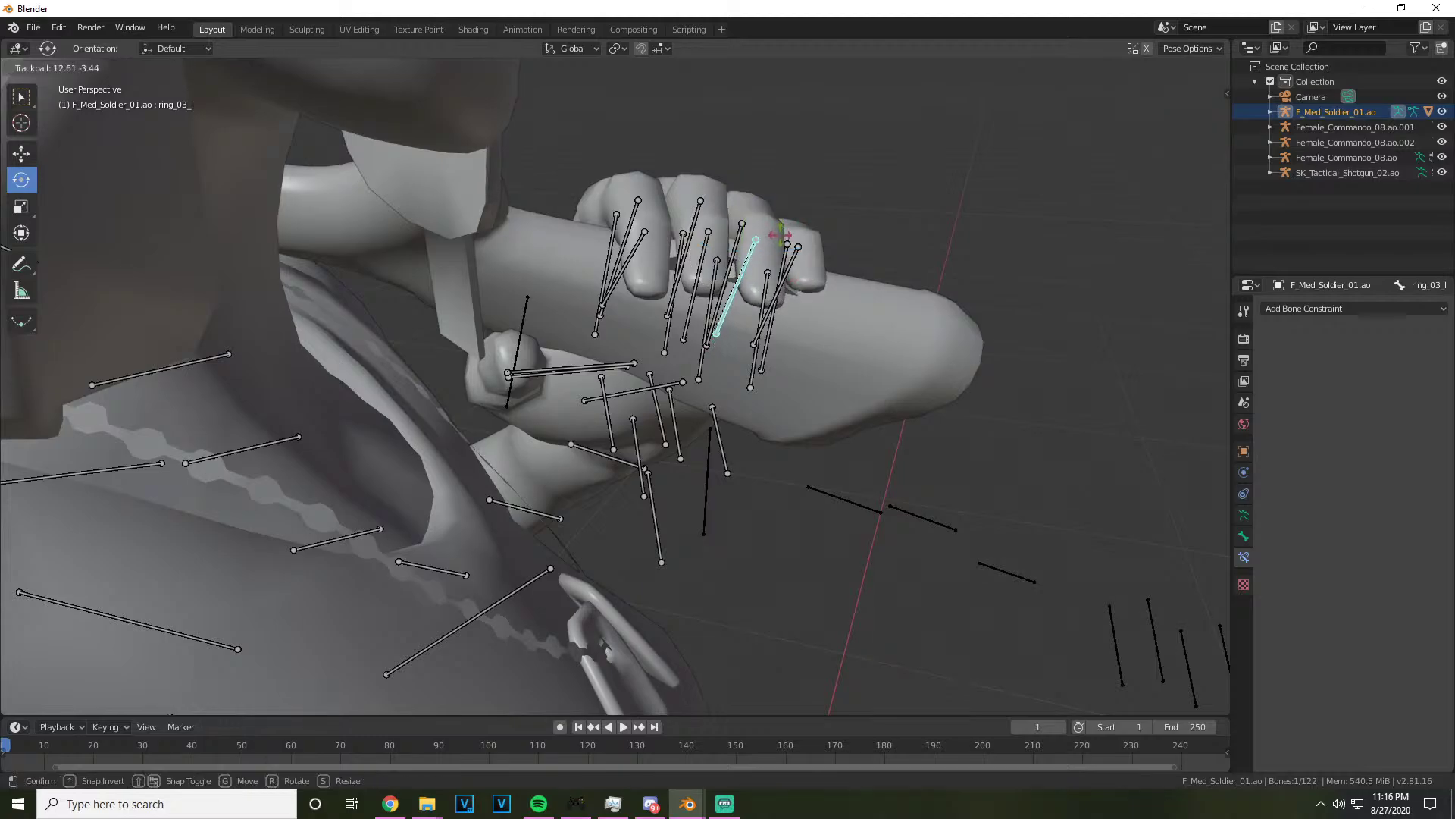
left_click(742, 224)
left_click(712, 241)
left_click(712, 240)
left_click(686, 189)
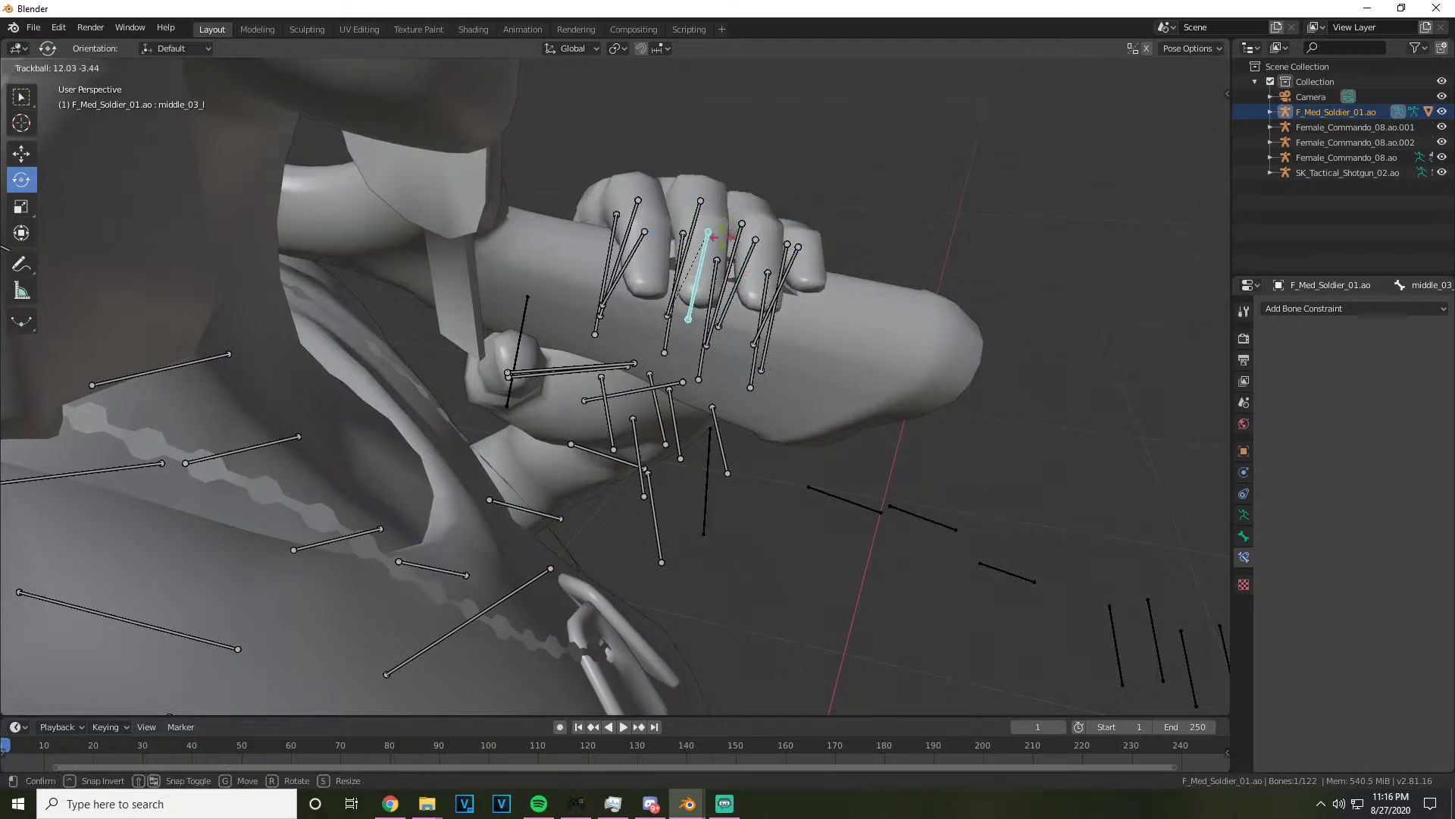
left_click(705, 227)
left_click(644, 210)
left_click(642, 244)
key("r")
key("r")
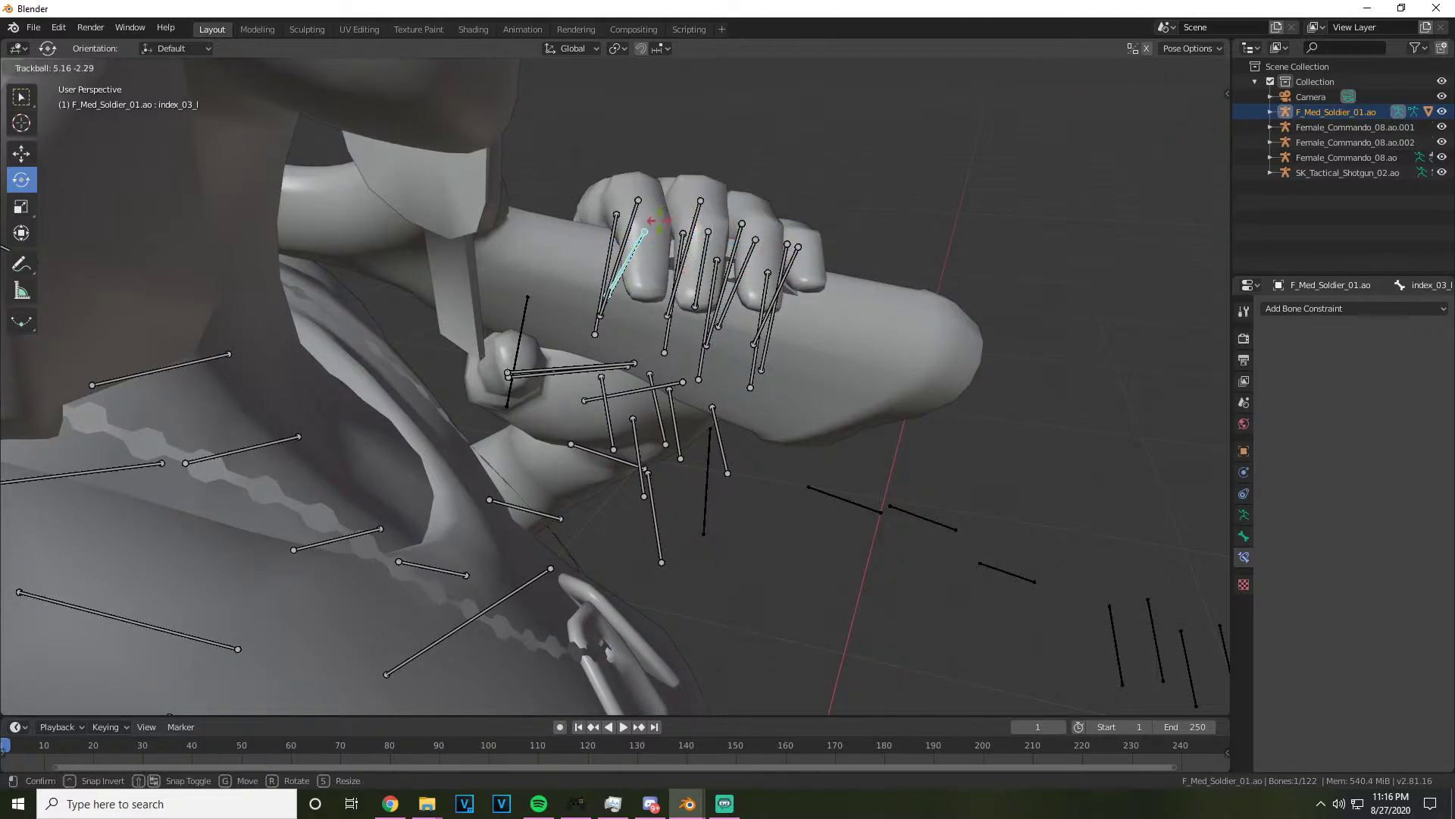
left_click(1044, 133)
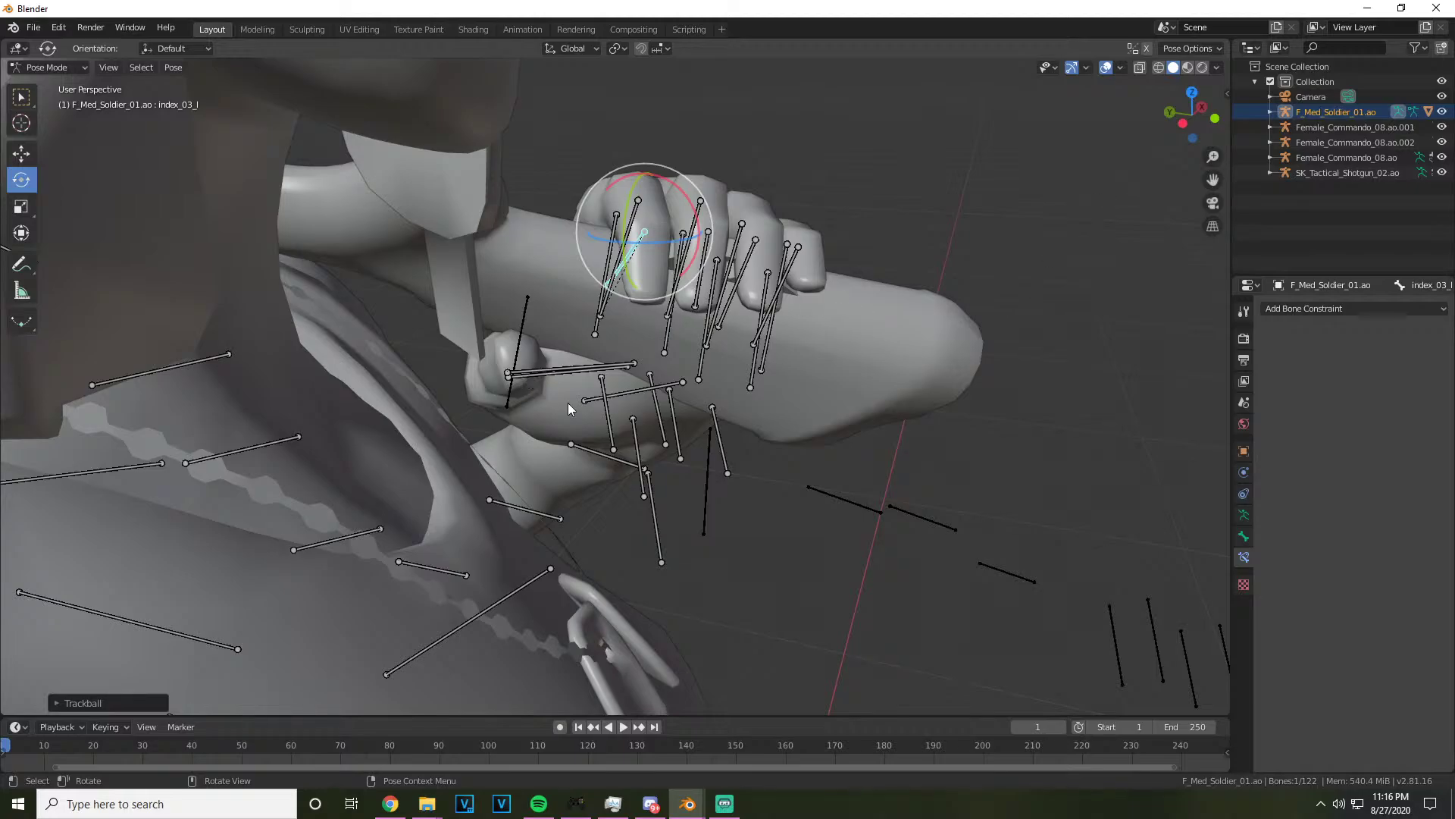
Rotate the thumb_02_l and thumb_03_l bones to bring the left thumb up against the shotgun's stock
left_click(525, 378)
key("r")
key("r")
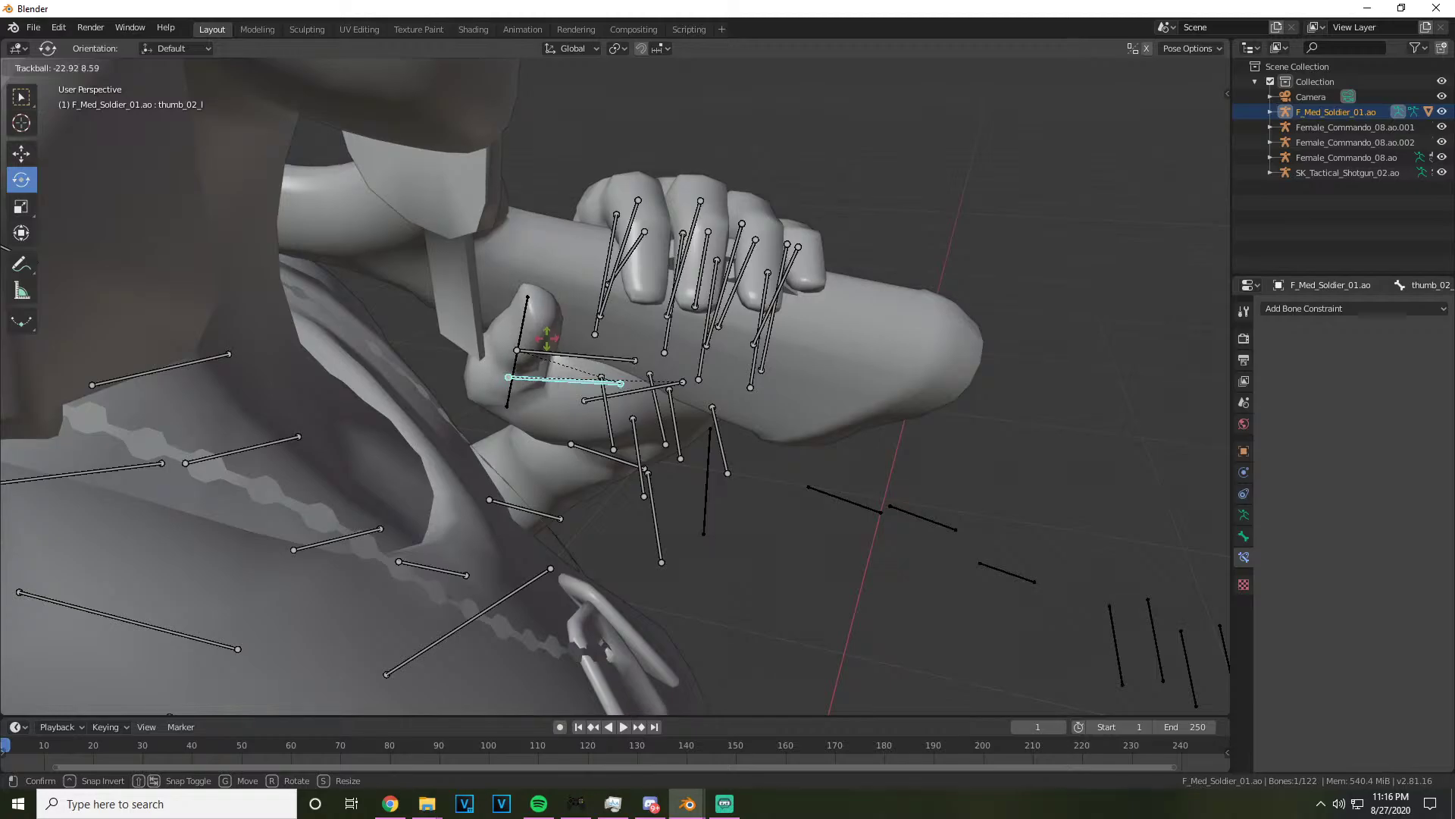
left_click(597, 391)
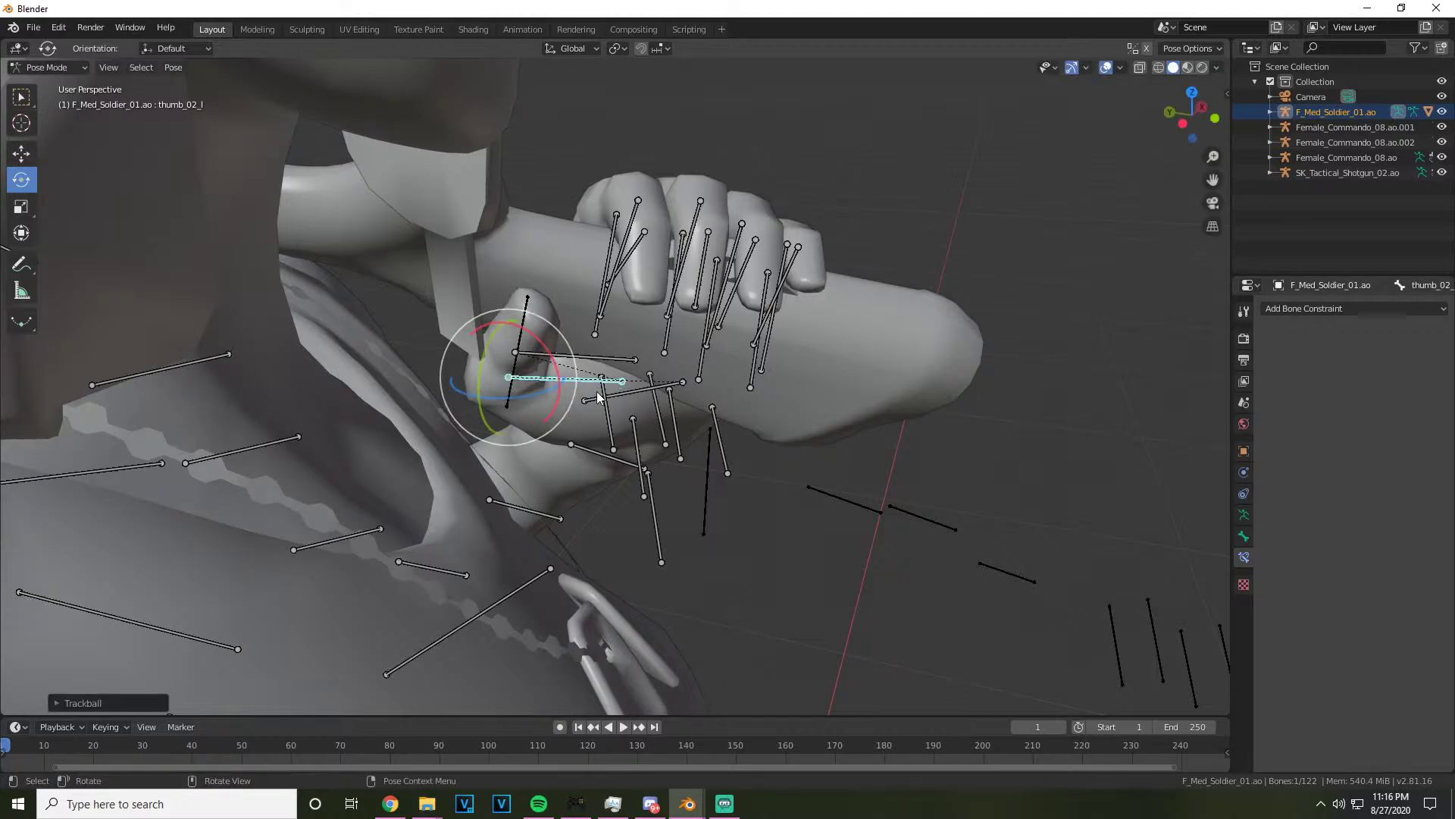
left_click(547, 349)
key("r")
key("r")
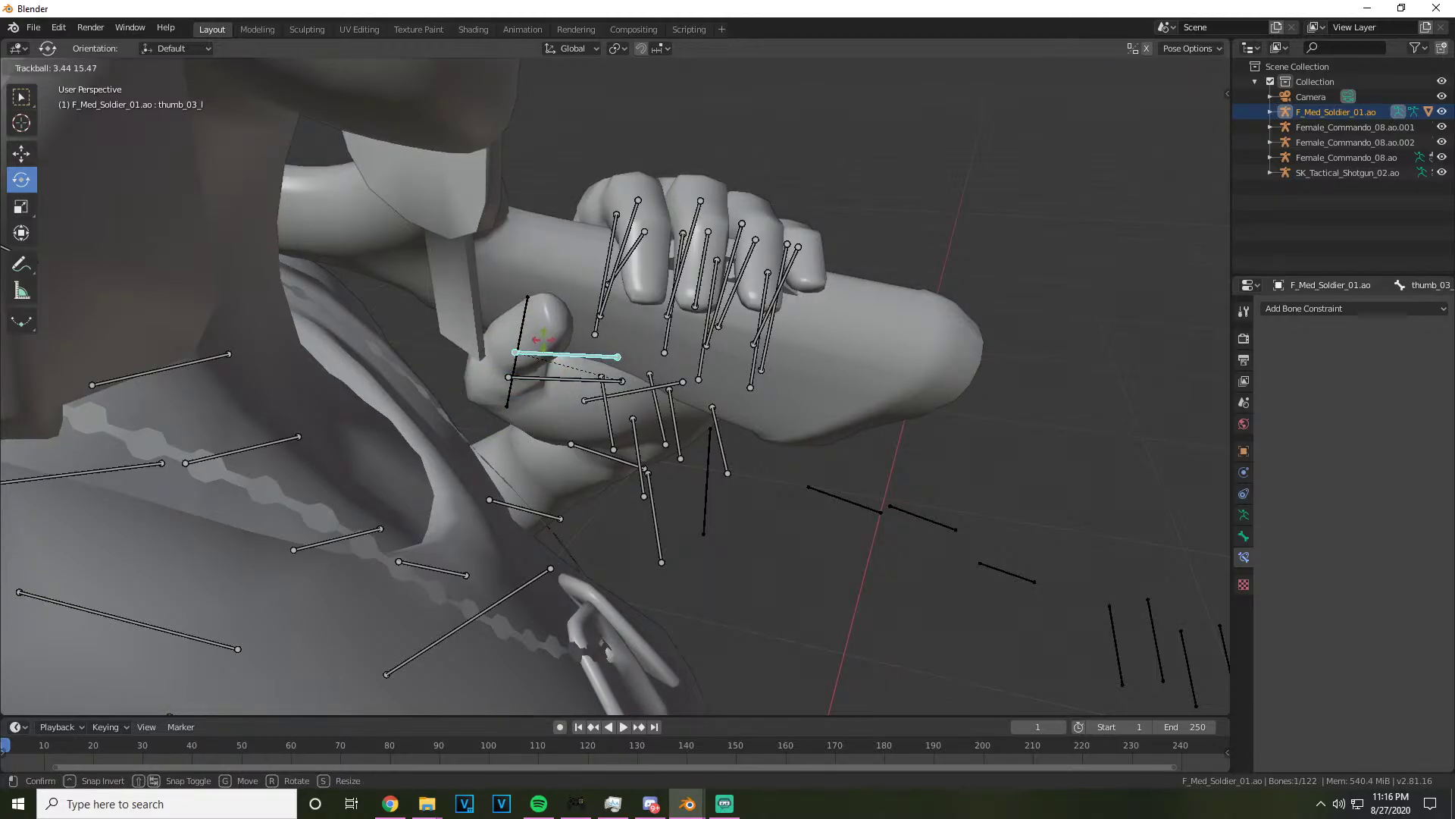
left_click(545, 336)
Restore Material Preview shading and rotate the index_01_l bone to lift the left index finger slightly off the stock
left_click(1188, 68)
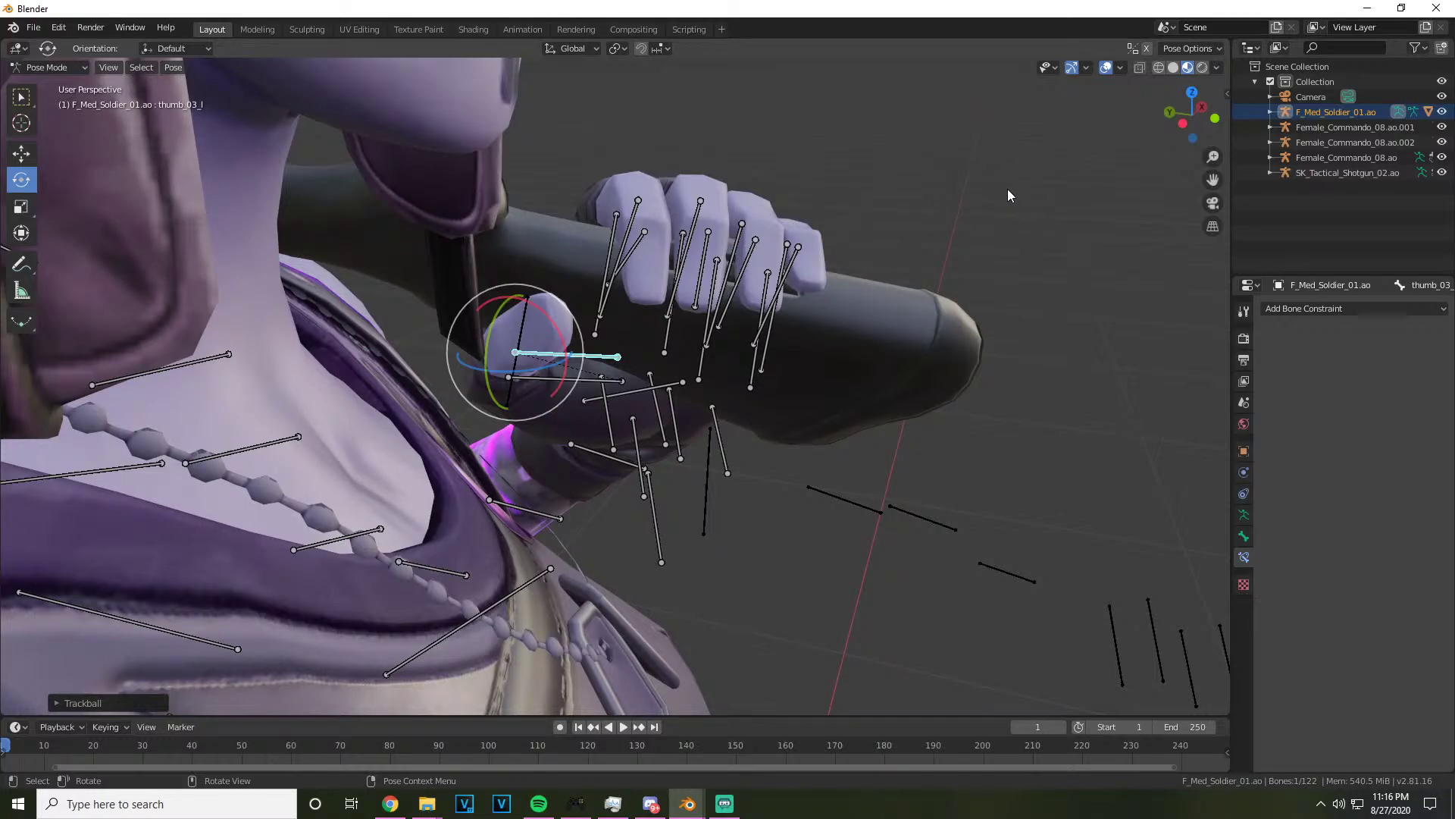
left_click_drag(1002, 188, 955, 215)
left_click(674, 306)
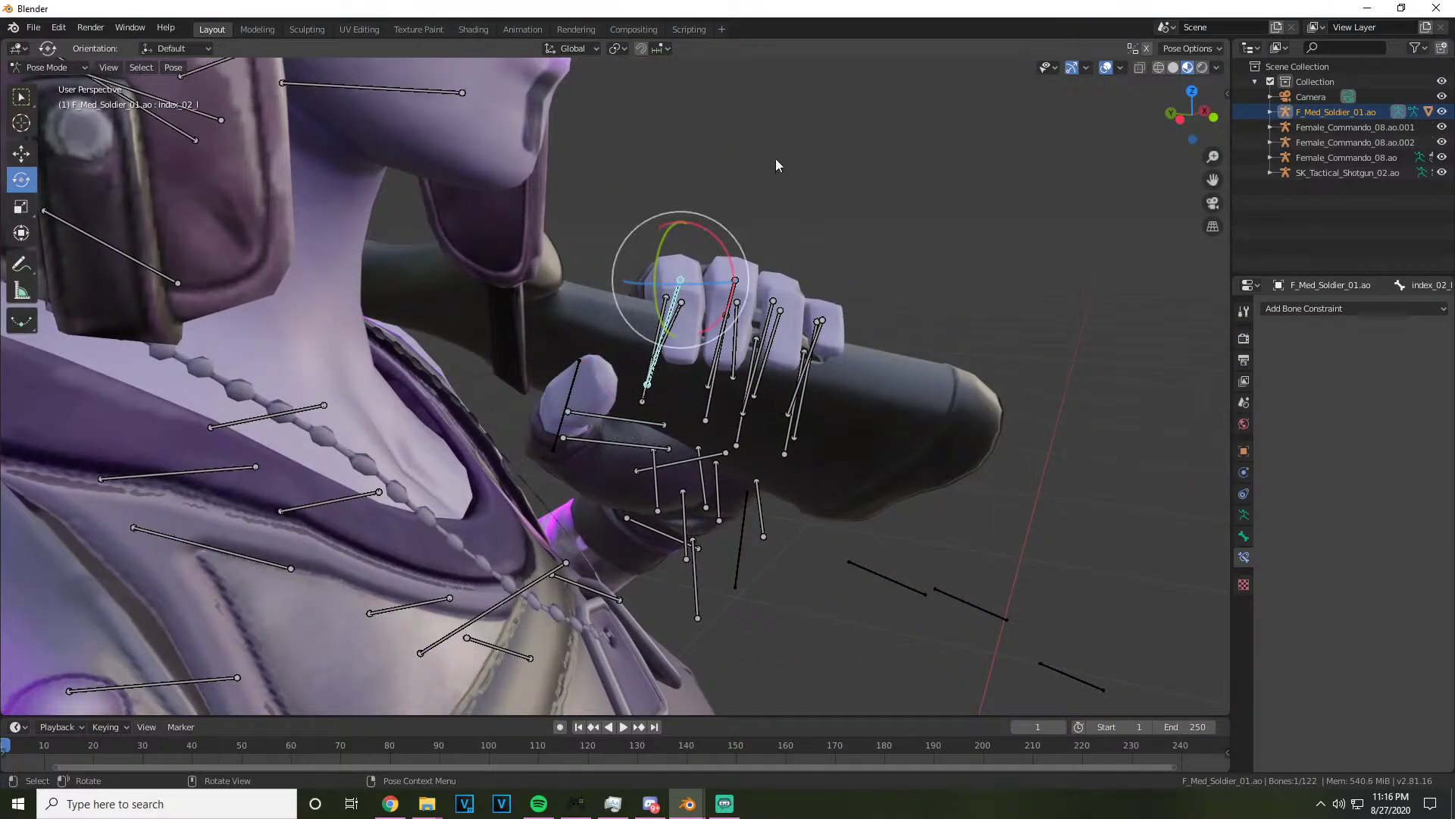
left_click(780, 166)
left_click(677, 320)
key("r")
key("r")
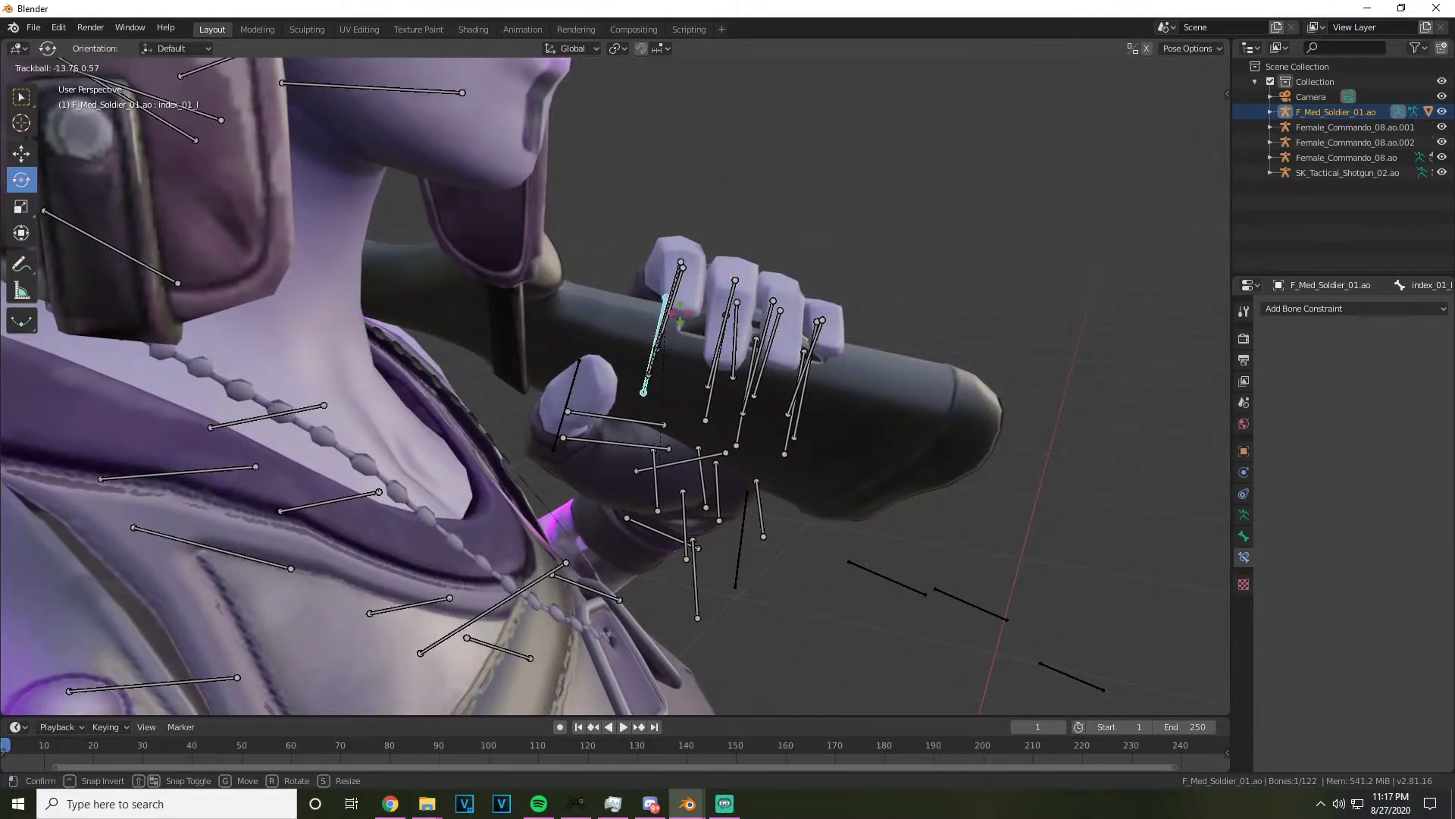
left_click(860, 234)
Rotate the index_01_l and index_02_l bones to curl the left index finger down over the shotgun's stock
left_click(678, 291)
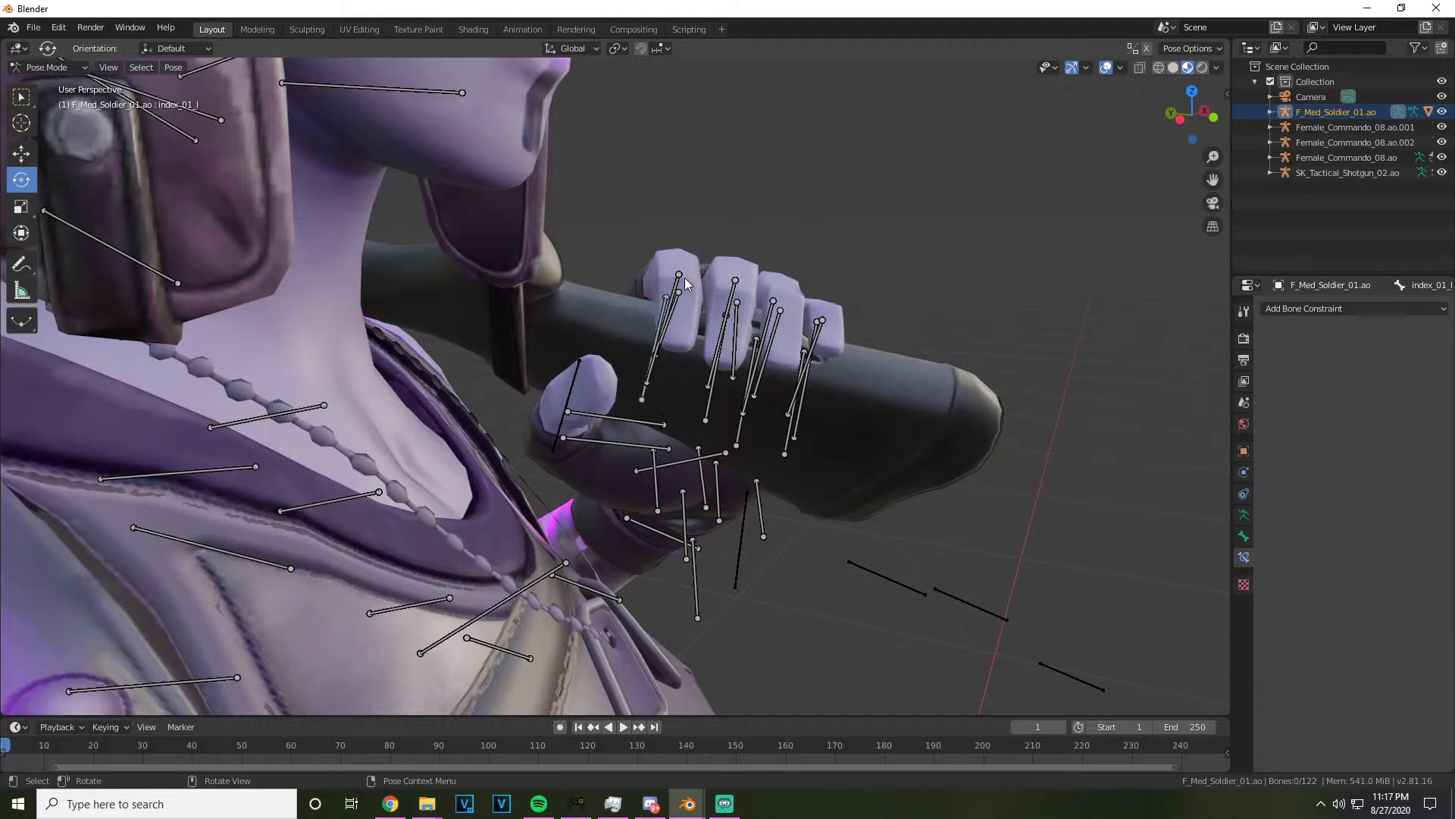
key("r")
key("r")
left_click(915, 220)
left_click(885, 235)
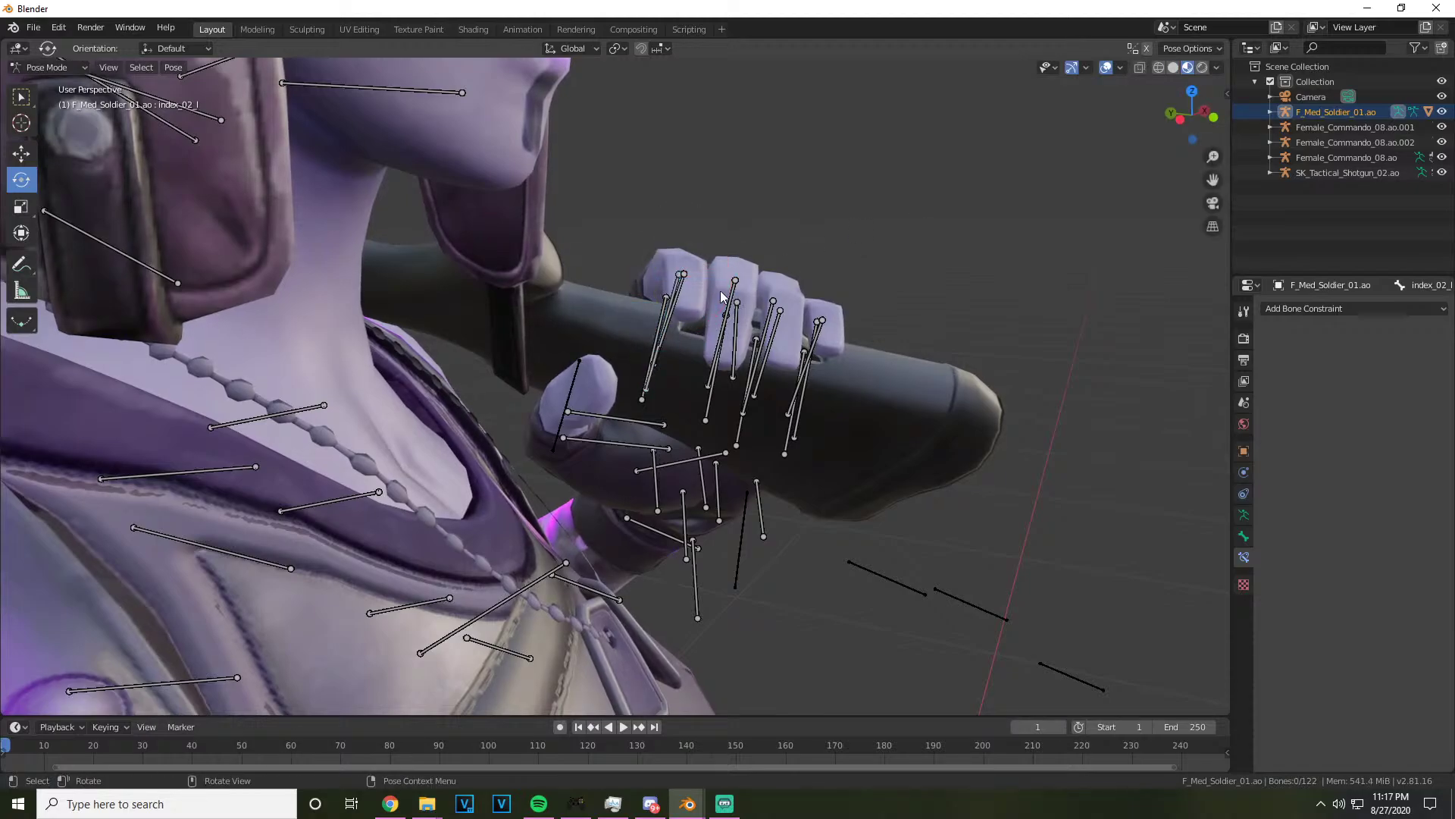
left_click(680, 280)
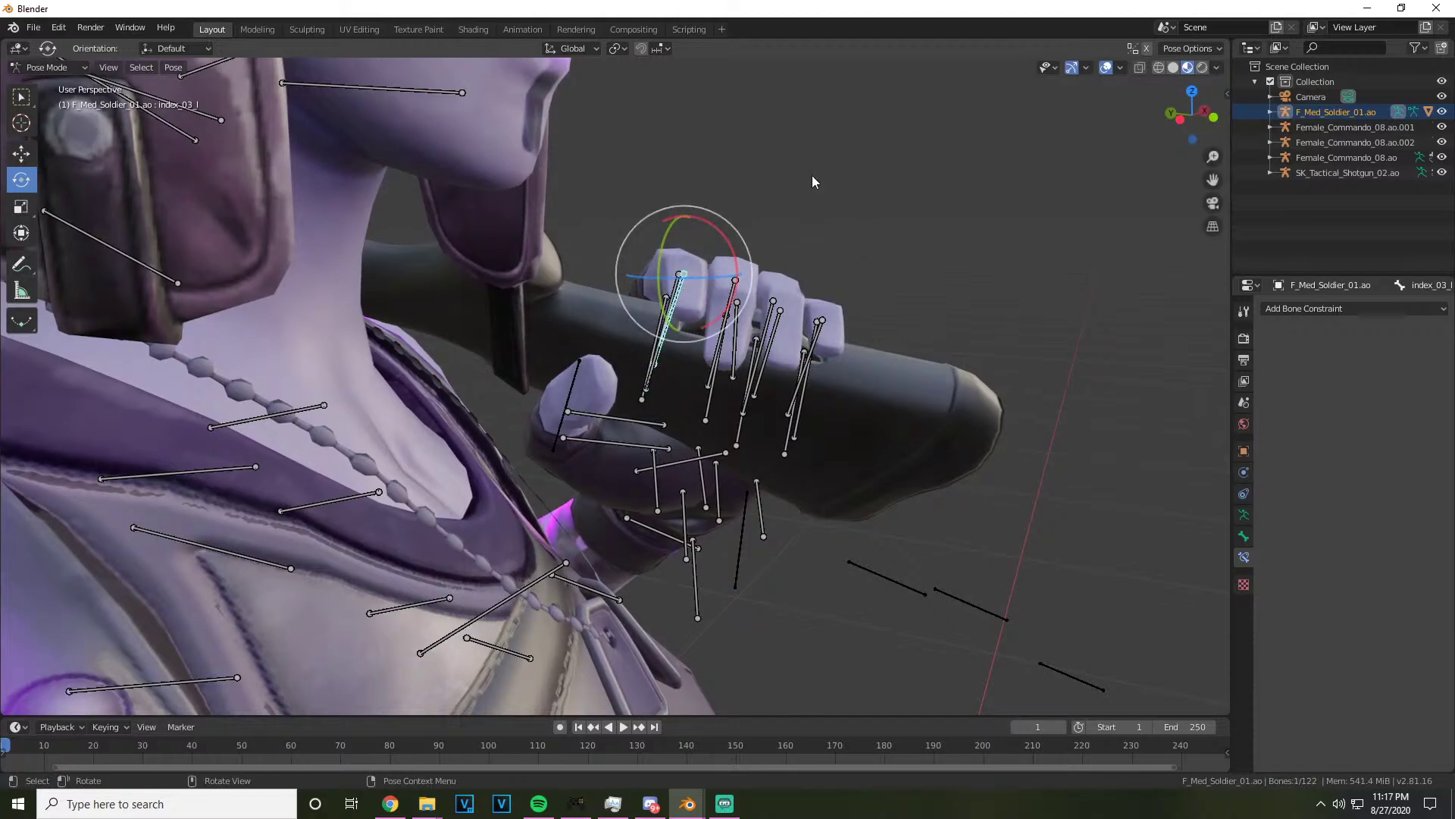
left_click(812, 175)
left_click(667, 276)
key("r")
key("r")
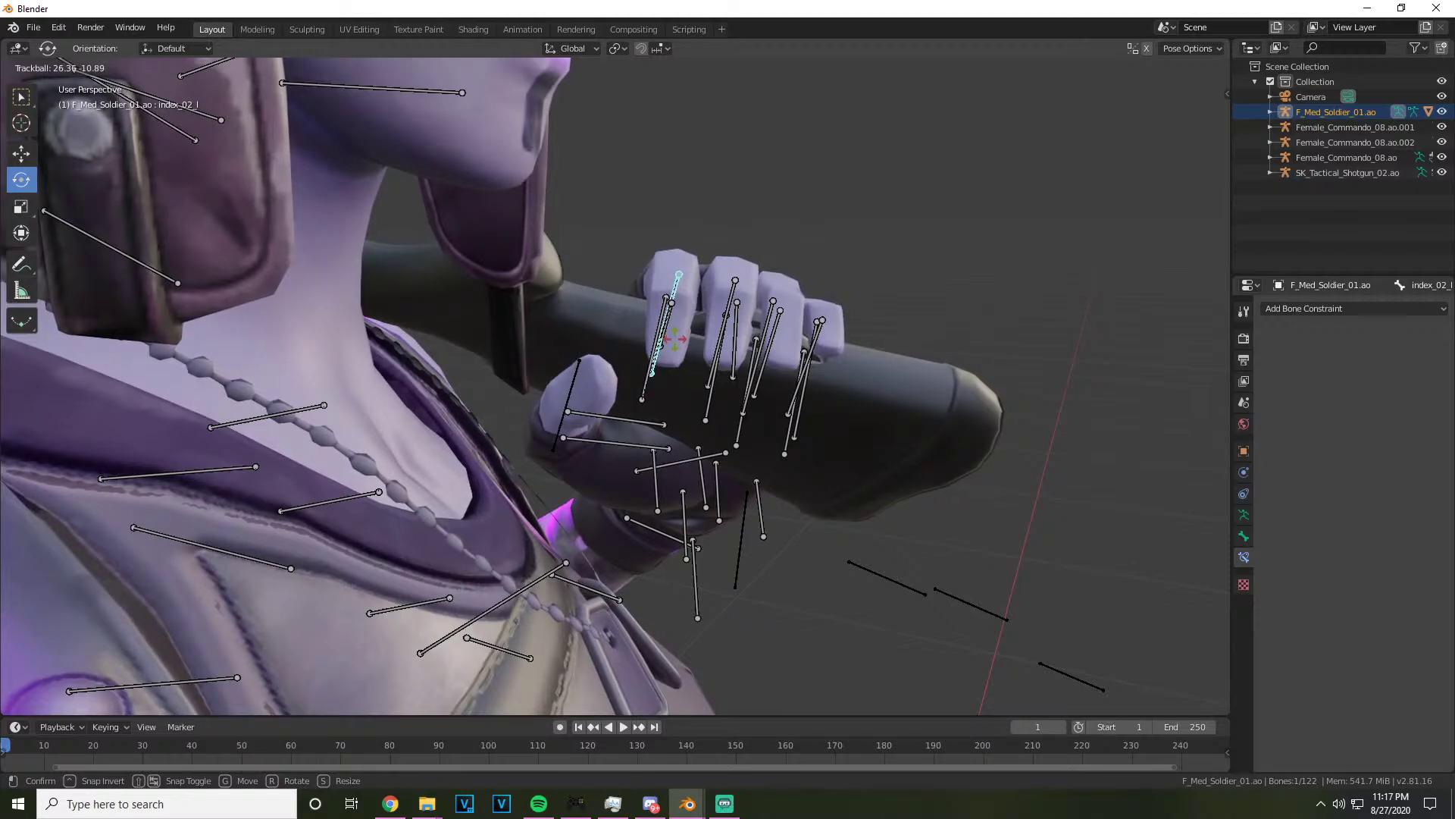
left_click(1080, 133)
mouse_move(1191, 113)
left_mouse_down()
mouse_move(1152, 119)
mouse_move(1171, 114)
left_mouse_up()
Rotate the ring_03_l bone to bring the left ring fingertip down against the shotgun's stock
left_click(844, 305)
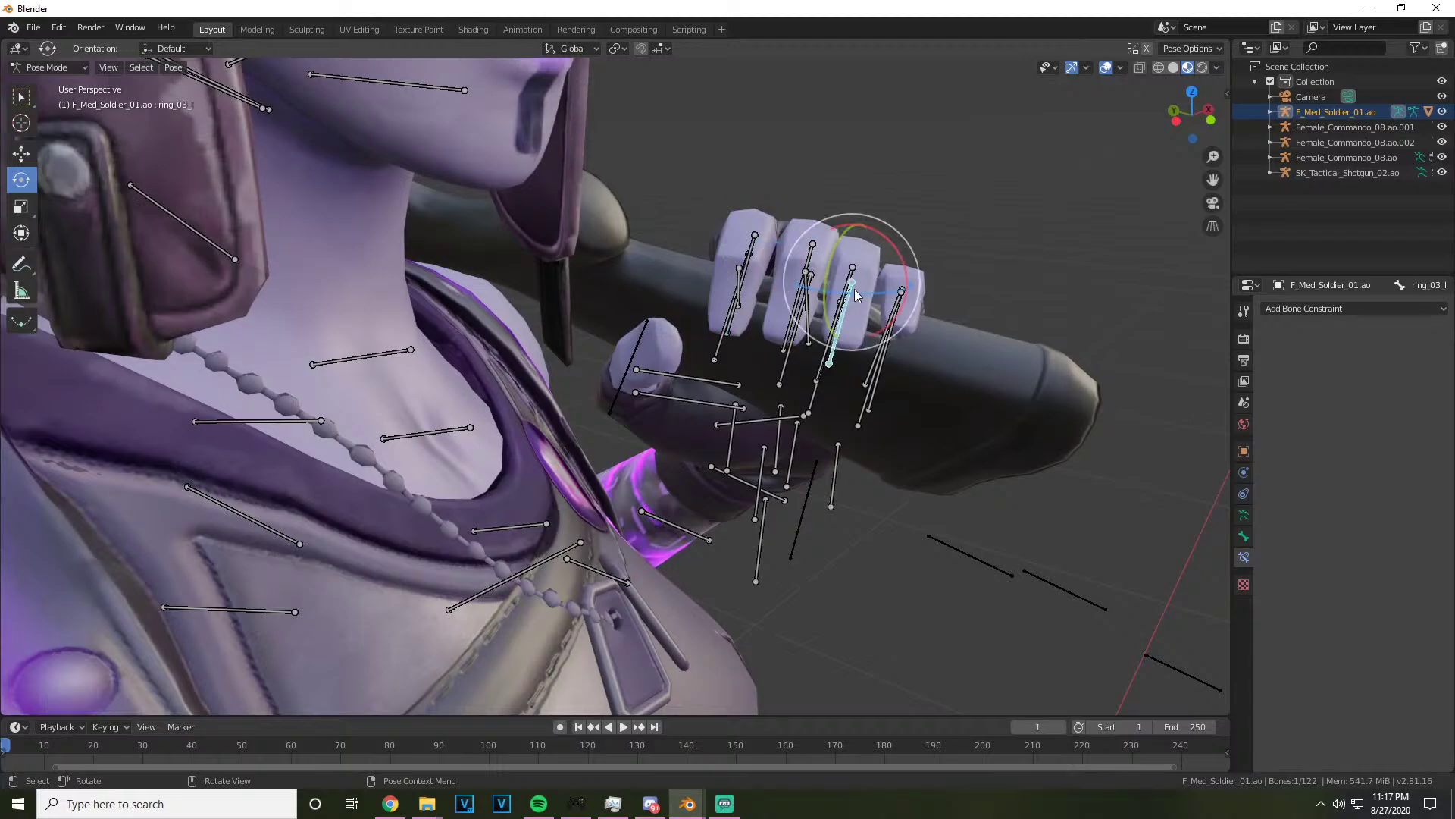
key("r")
key("r")
left_click(861, 354)
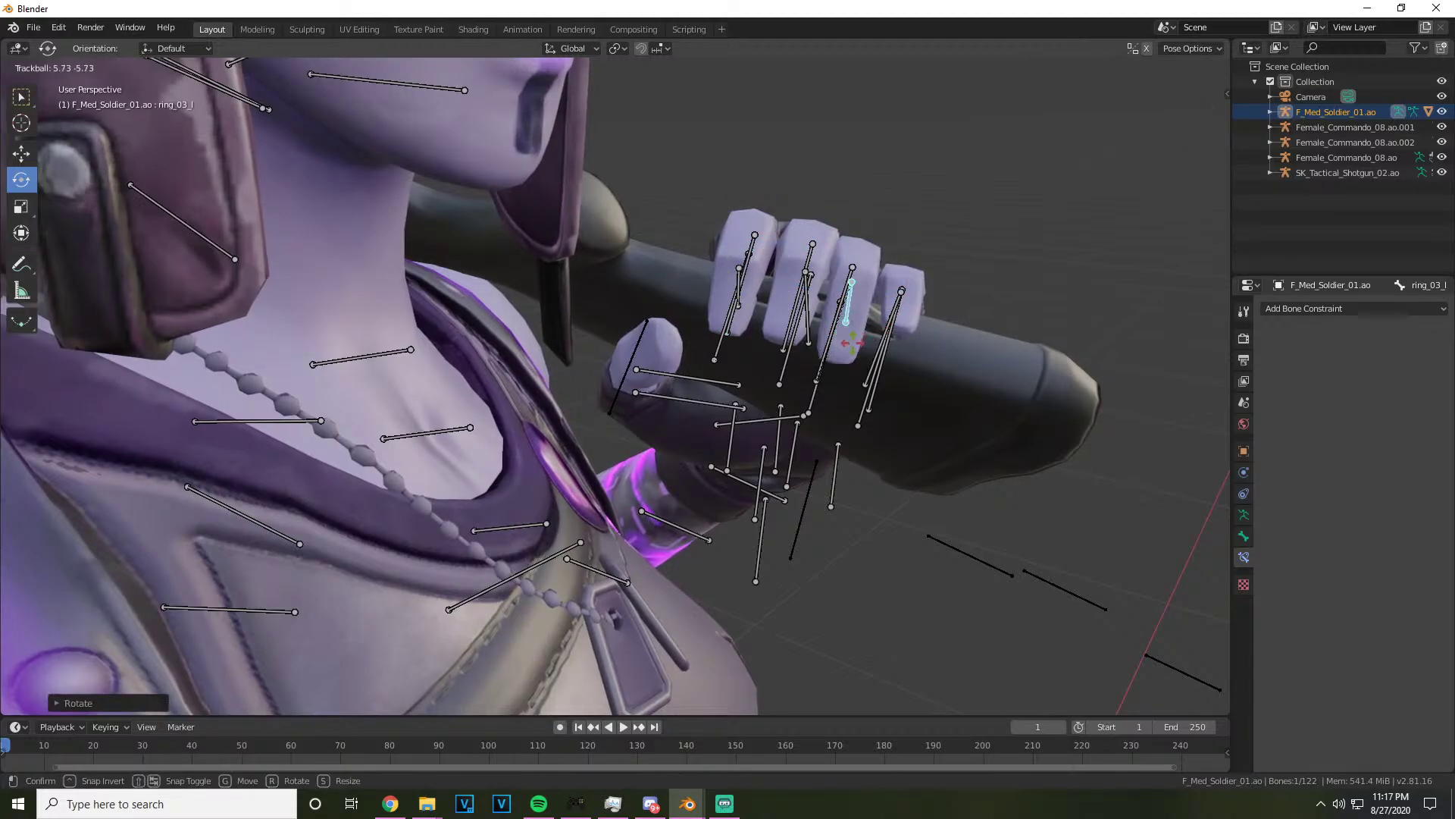
left_click(922, 328)
Use Solid shading for the view and rotate the pinky_01_l and pinky_03_l bones to wrap the left little finger around the stock
left_click_drag(1191, 114, 1038, 321)
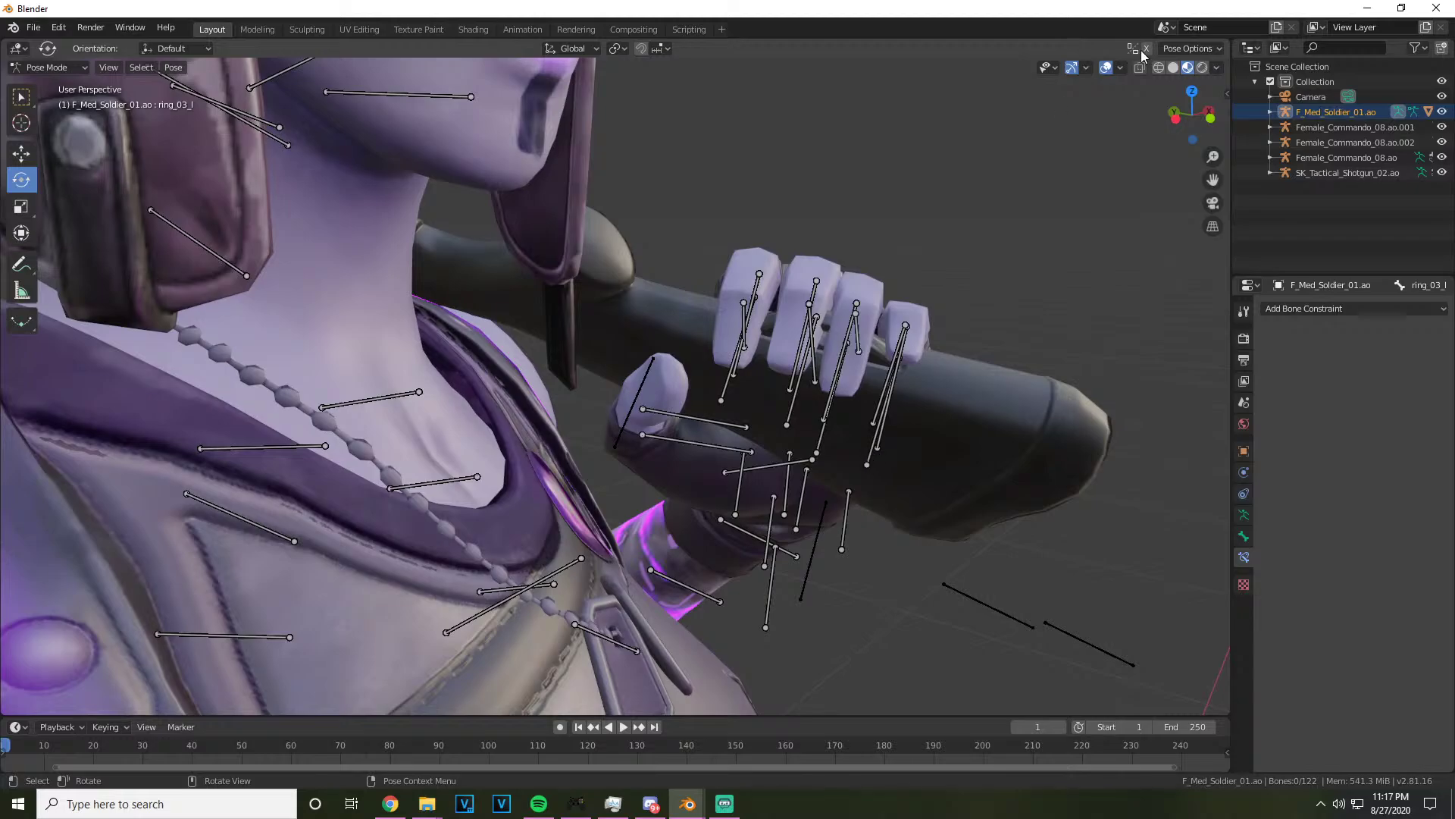
left_click(1174, 67)
scroll(920, 446, "up", 1)
left_click(932, 475)
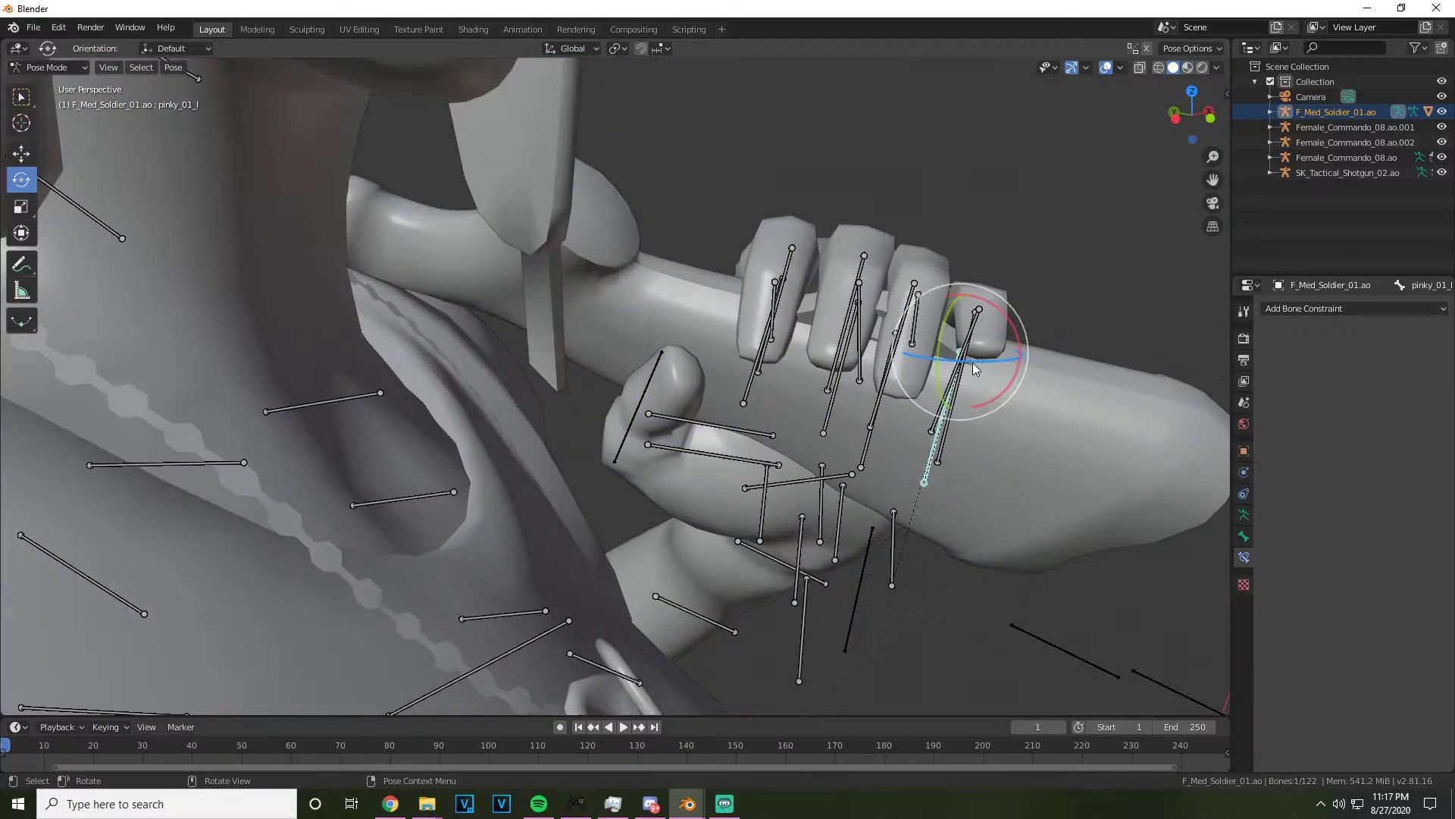
mouse_move(971, 363)
left_mouse_down()
mouse_move(1020, 352)
mouse_move(991, 349)
mouse_move(997, 396)
mouse_move(978, 383)
left_mouse_up()
left_click(985, 315)
left_click(917, 545)
left_click_drag(921, 517, 953, 457)
left_click(971, 320)
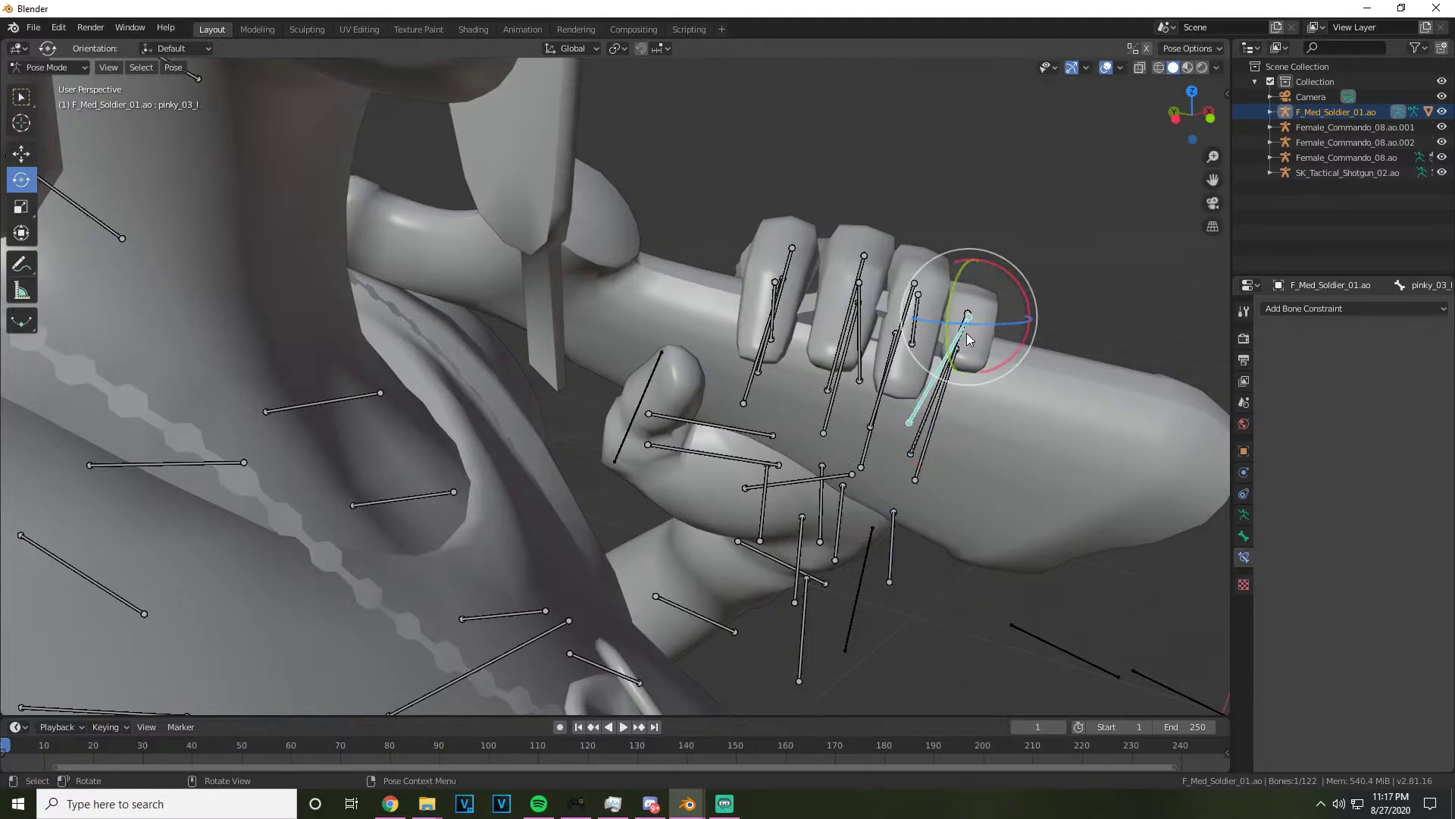
mouse_move(966, 333)
left_mouse_down()
mouse_move(974, 350)
mouse_move(978, 338)
left_mouse_up()
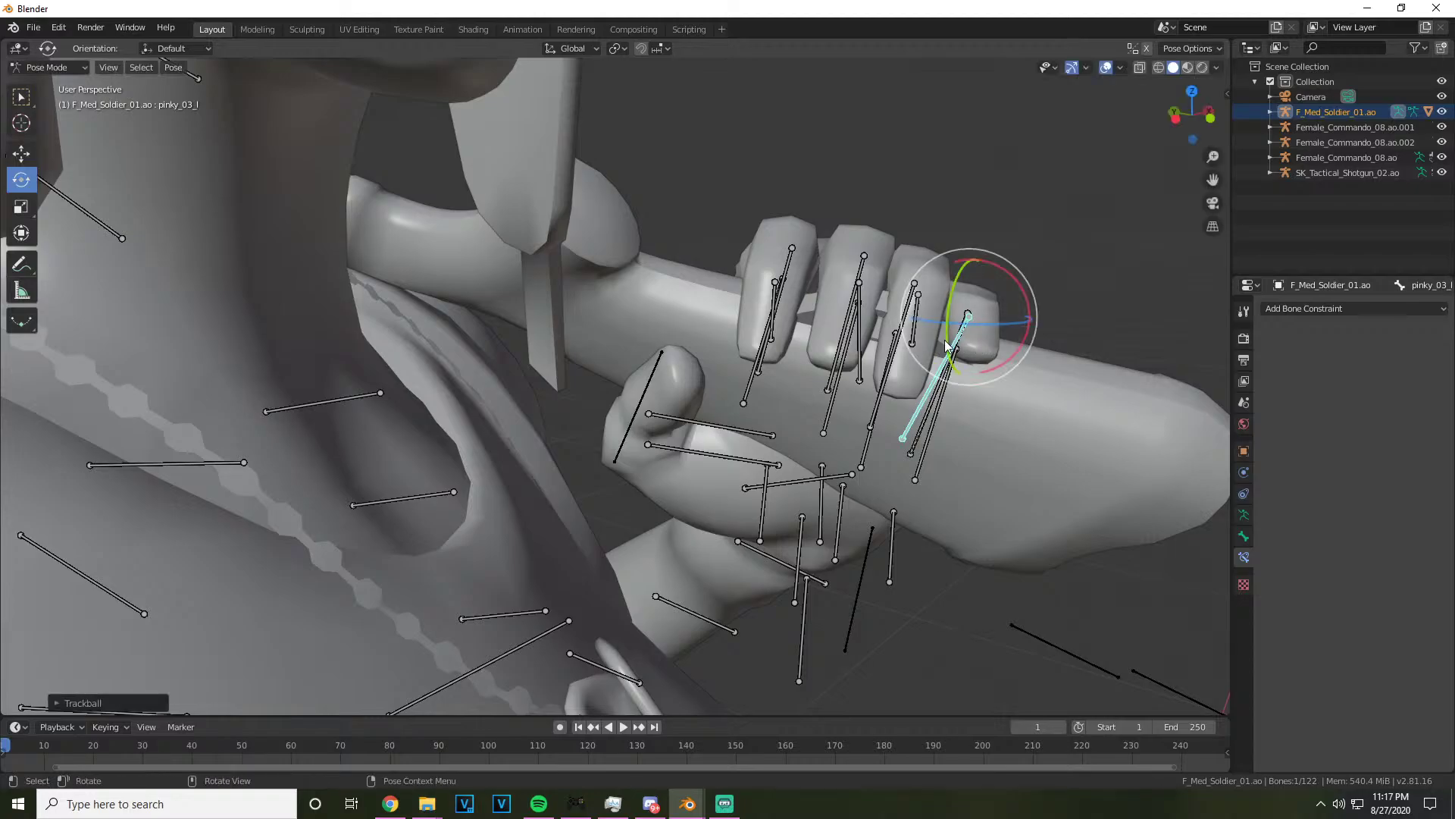
Examine the whole pose from the front, including the dyn_tags bone on the chest and the dyn_hair_01 bone on the head
scroll(915, 318, "down", 6)
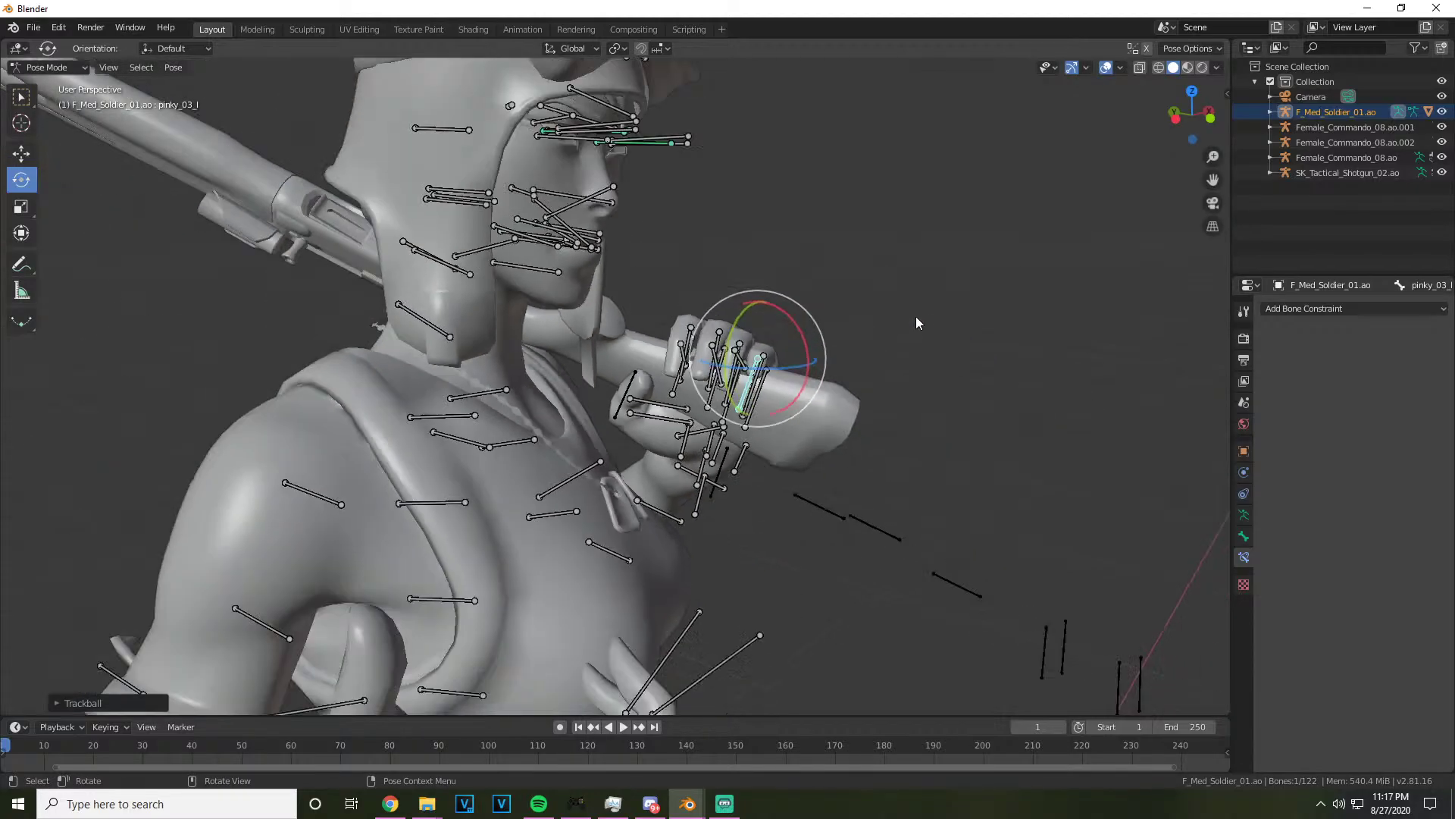
left_click_drag(1195, 119, 1193, 119)
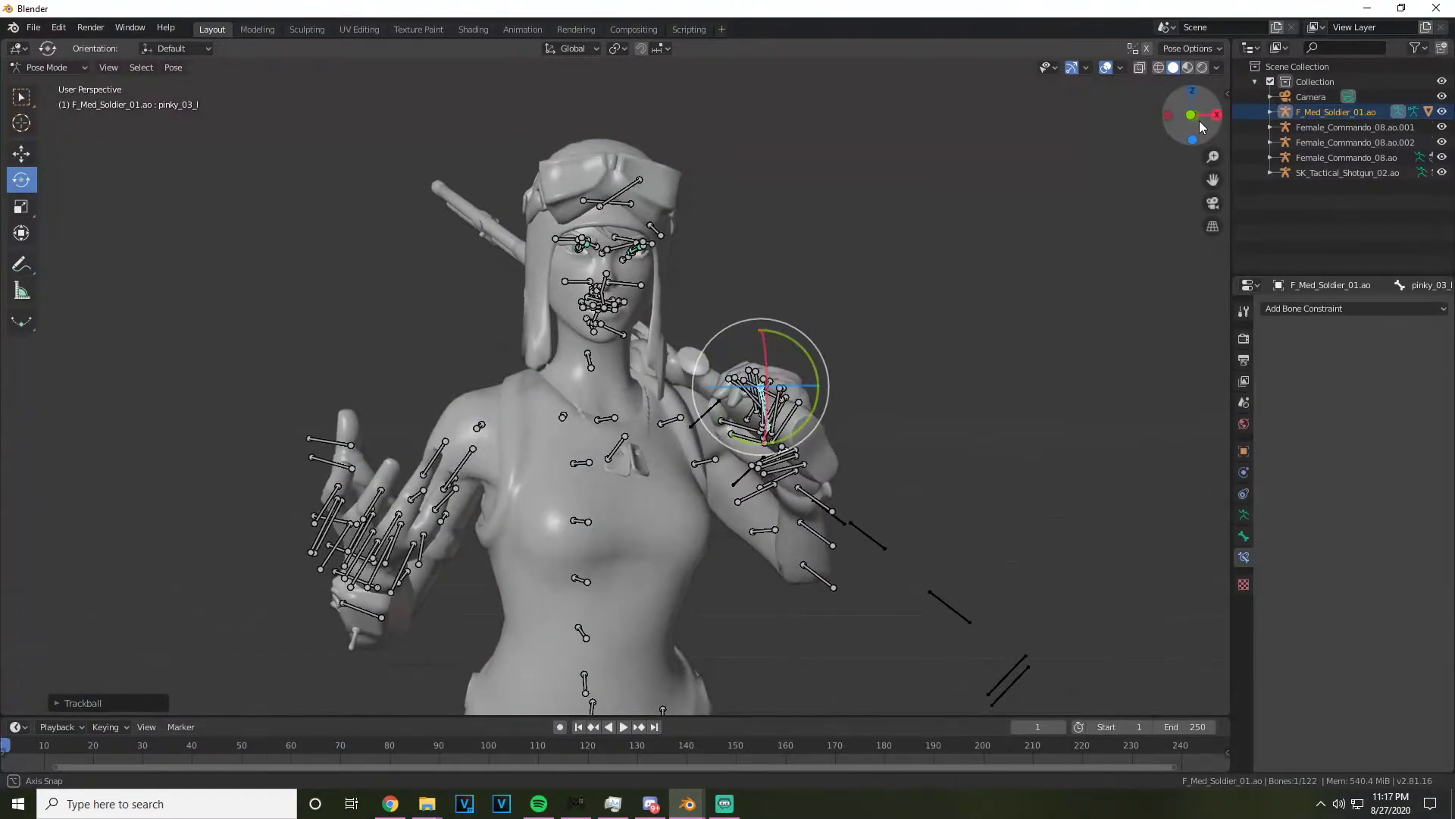
scroll(750, 339, "down", 1)
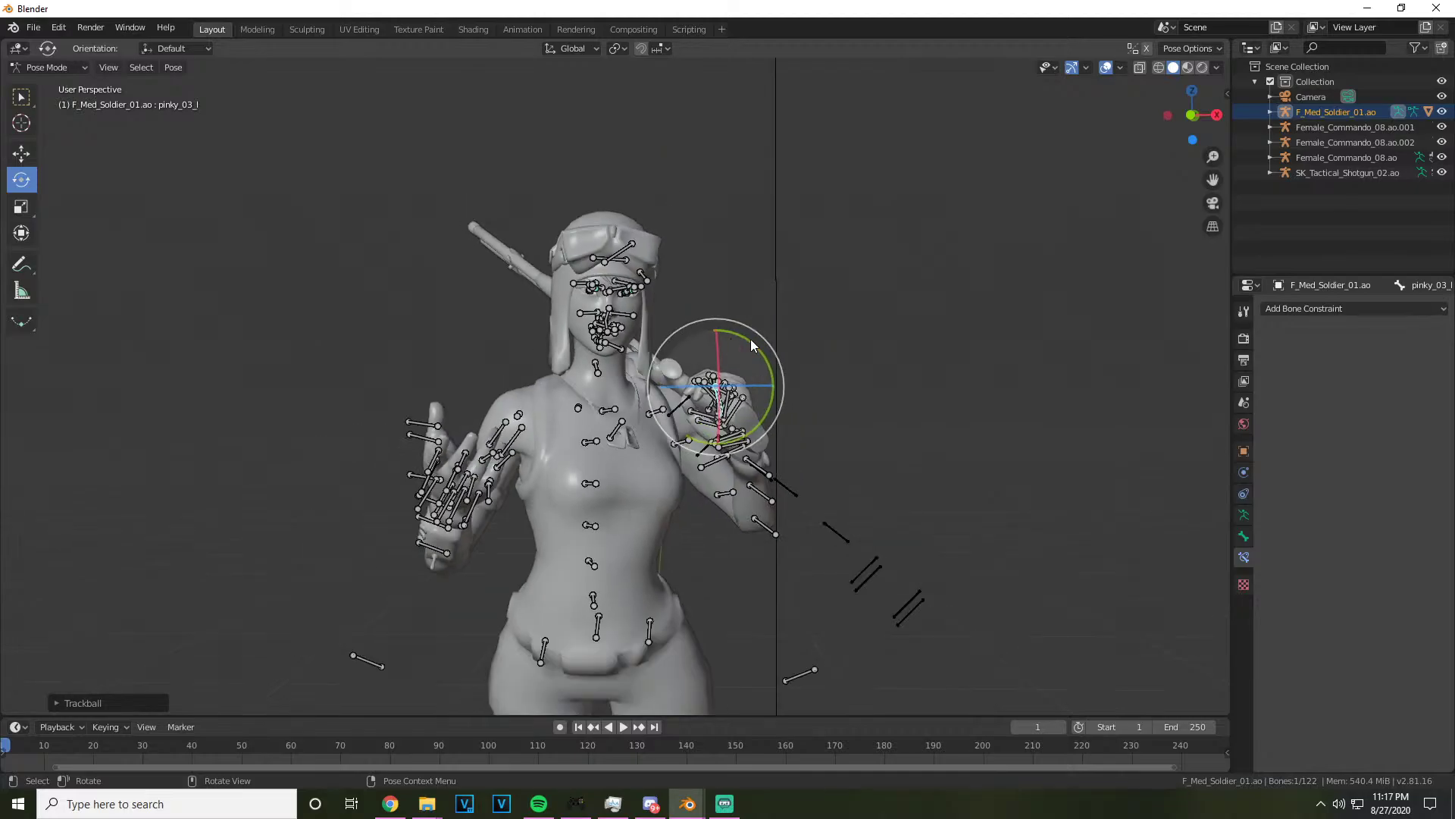
scroll(713, 358, "up", 3)
left_click(611, 476)
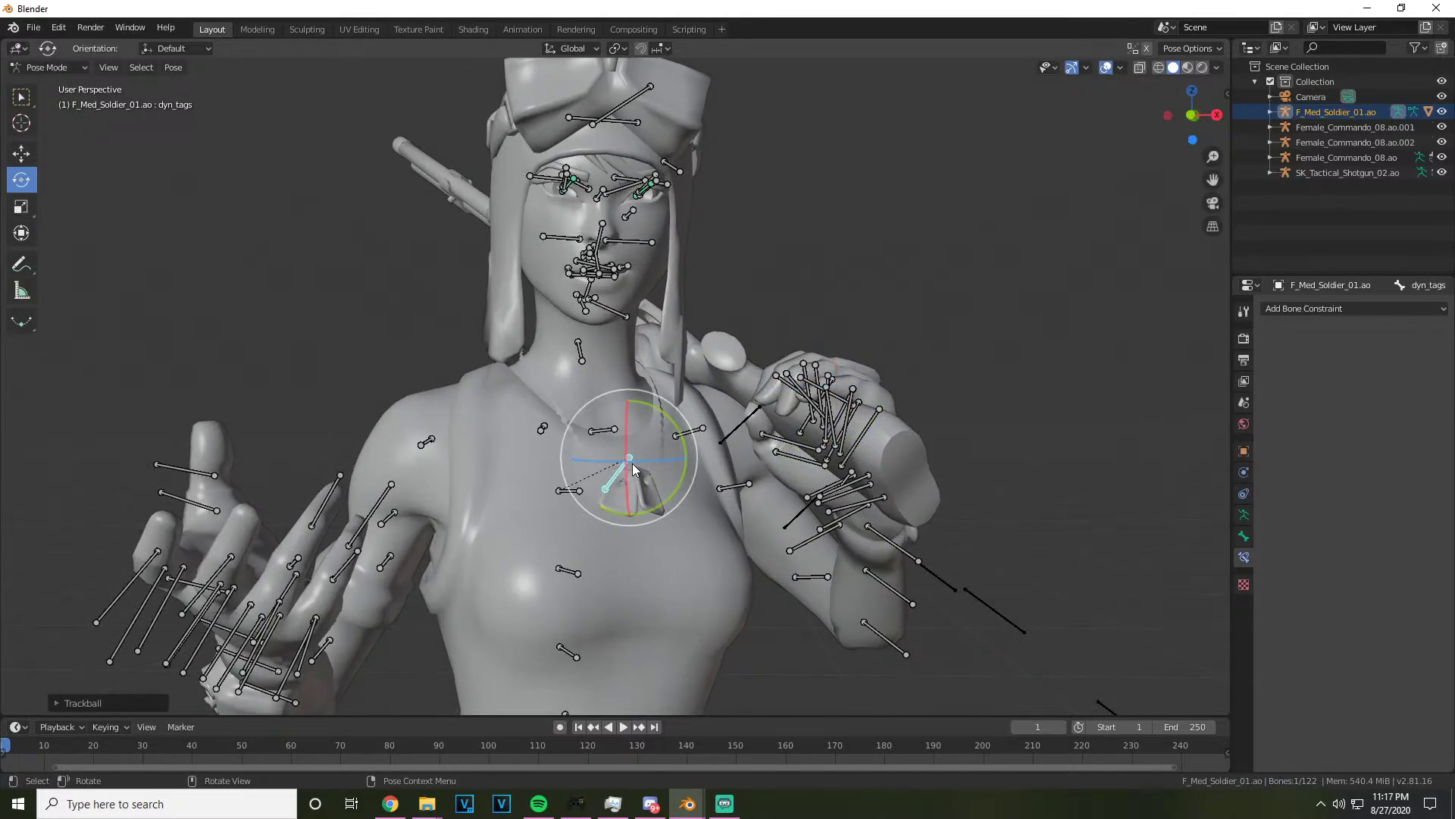
scroll(788, 414, "down", 1)
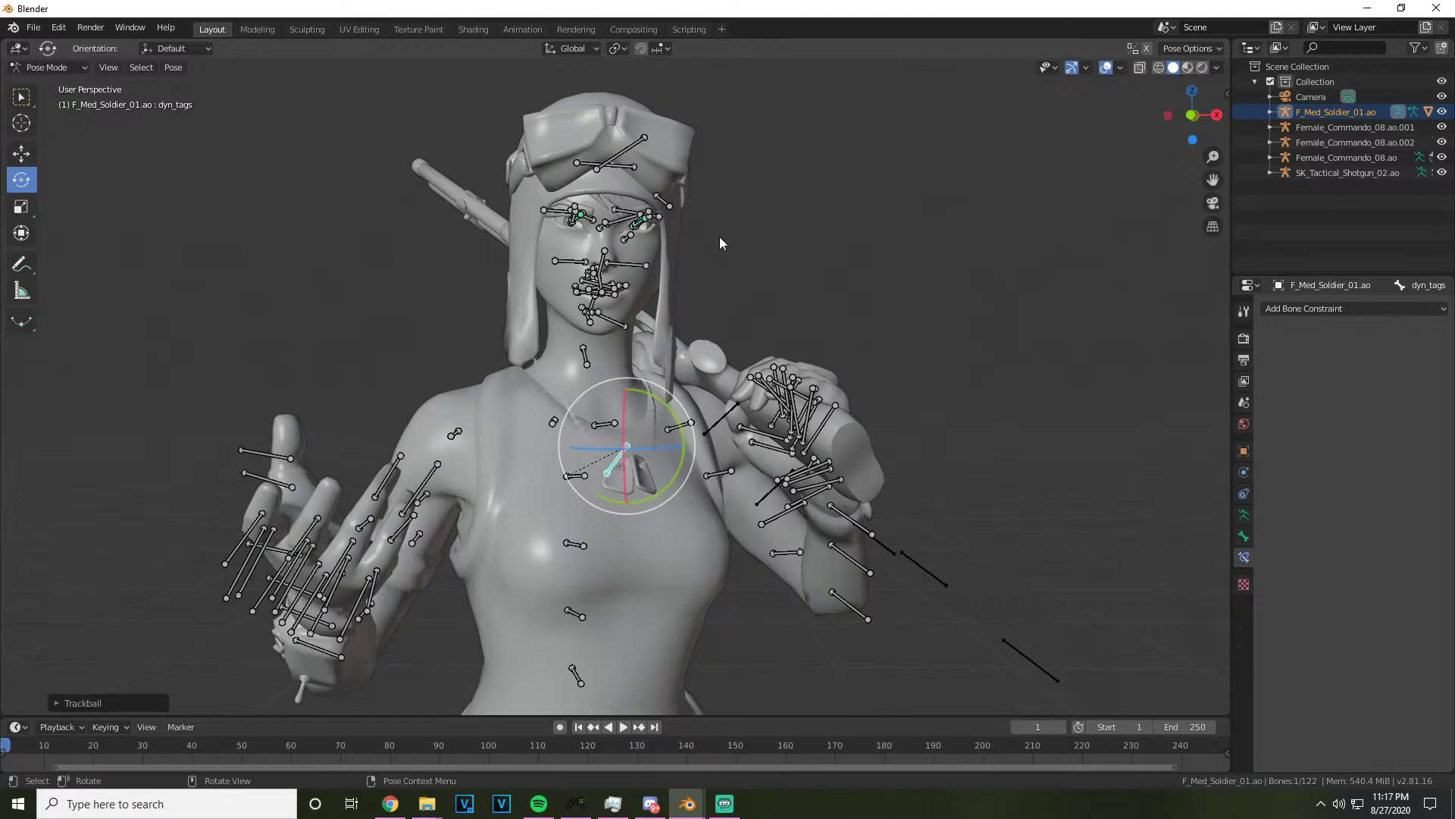
left_click_drag(1192, 116, 1117, 98)
left_click(621, 144)
left_click_drag(621, 144, 606, 201)
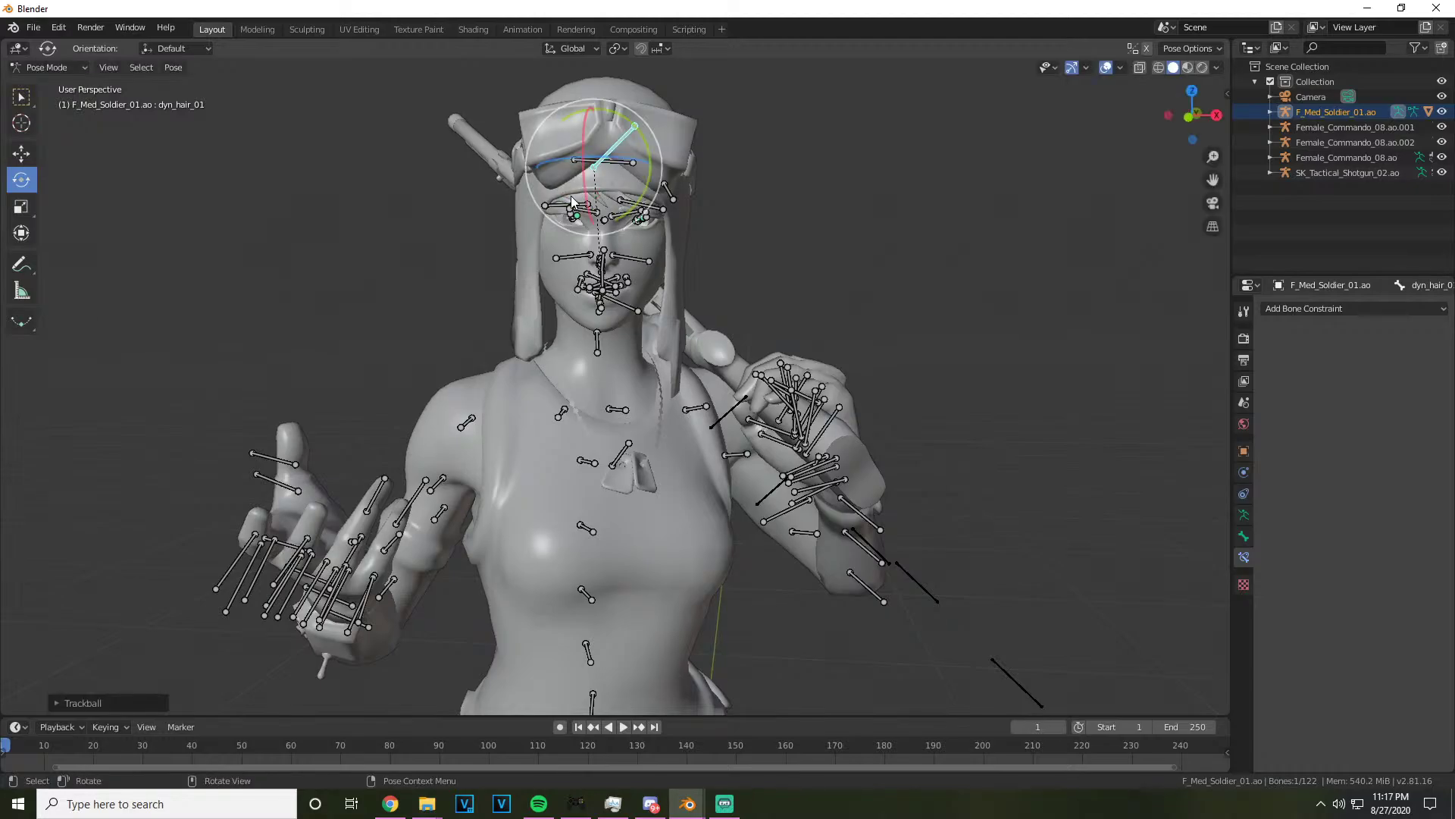
left_click(921, 210)
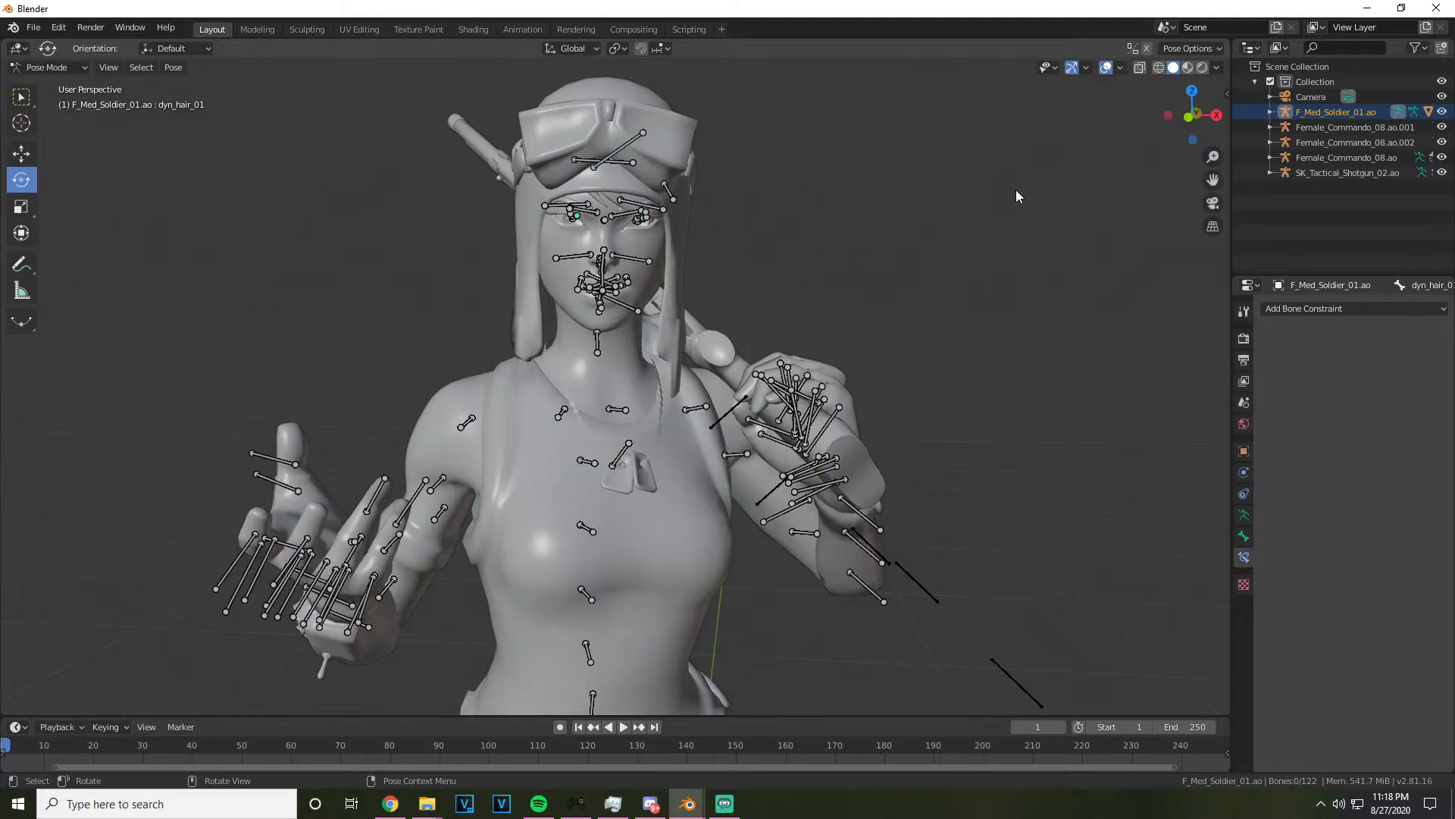
Append the PS4 Controller object from PS42.blend to the scene
left_click_drag(1193, 114, 1148, 152)
scroll(929, 212, "down", 5)
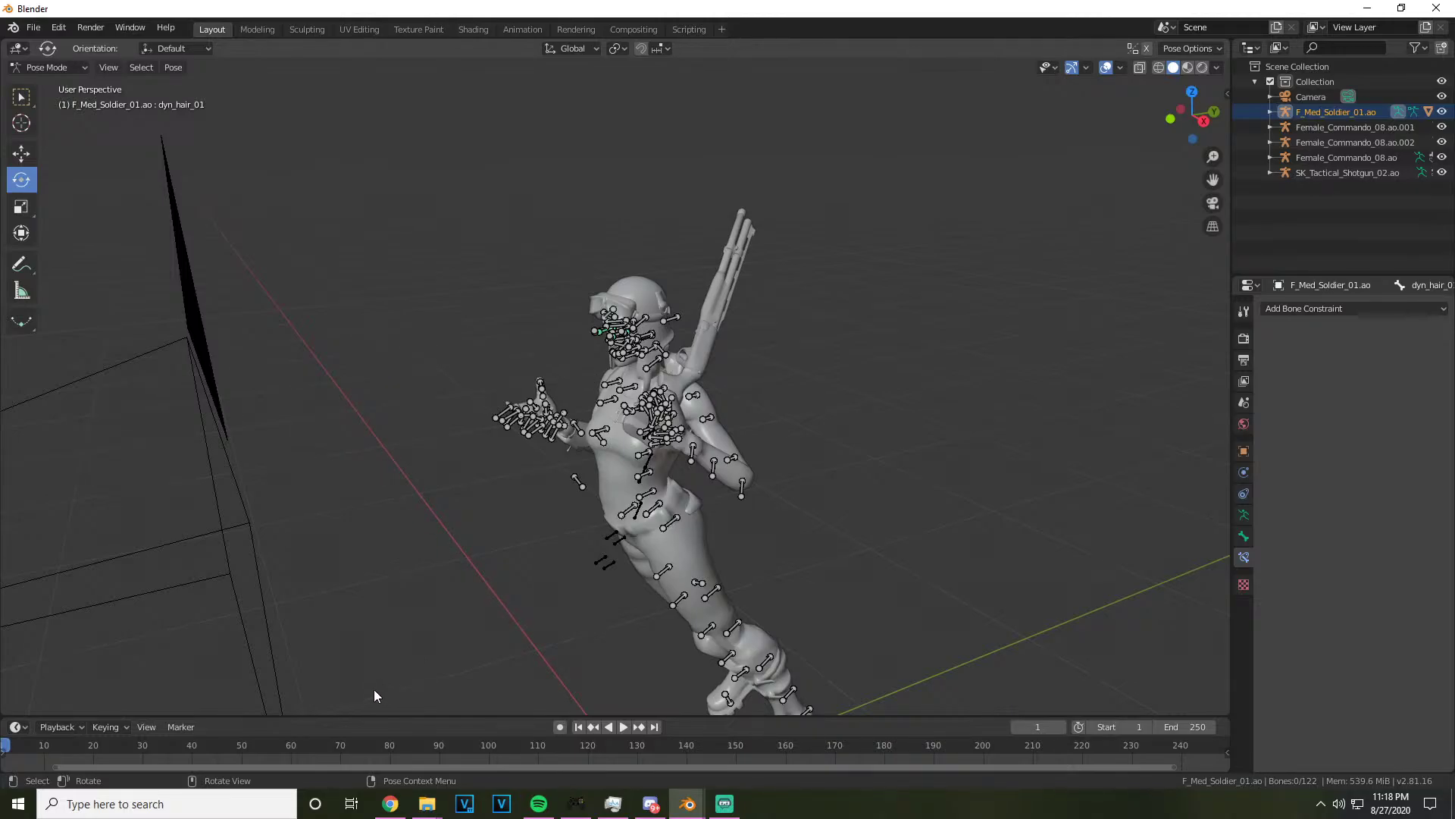
left_click(220, 693)
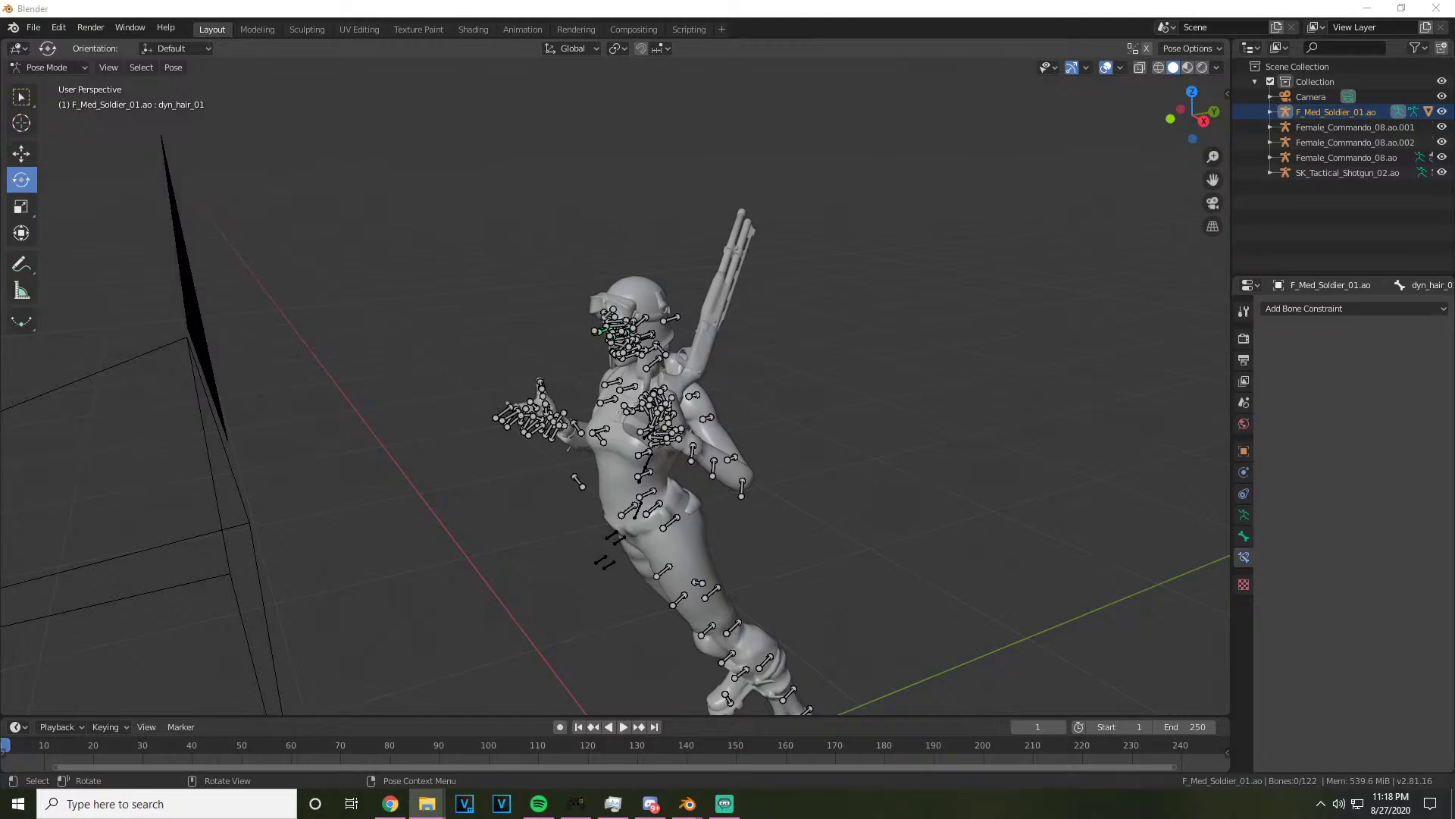
left_click_drag(292, 327, 296, 334)
left_click(307, 385)
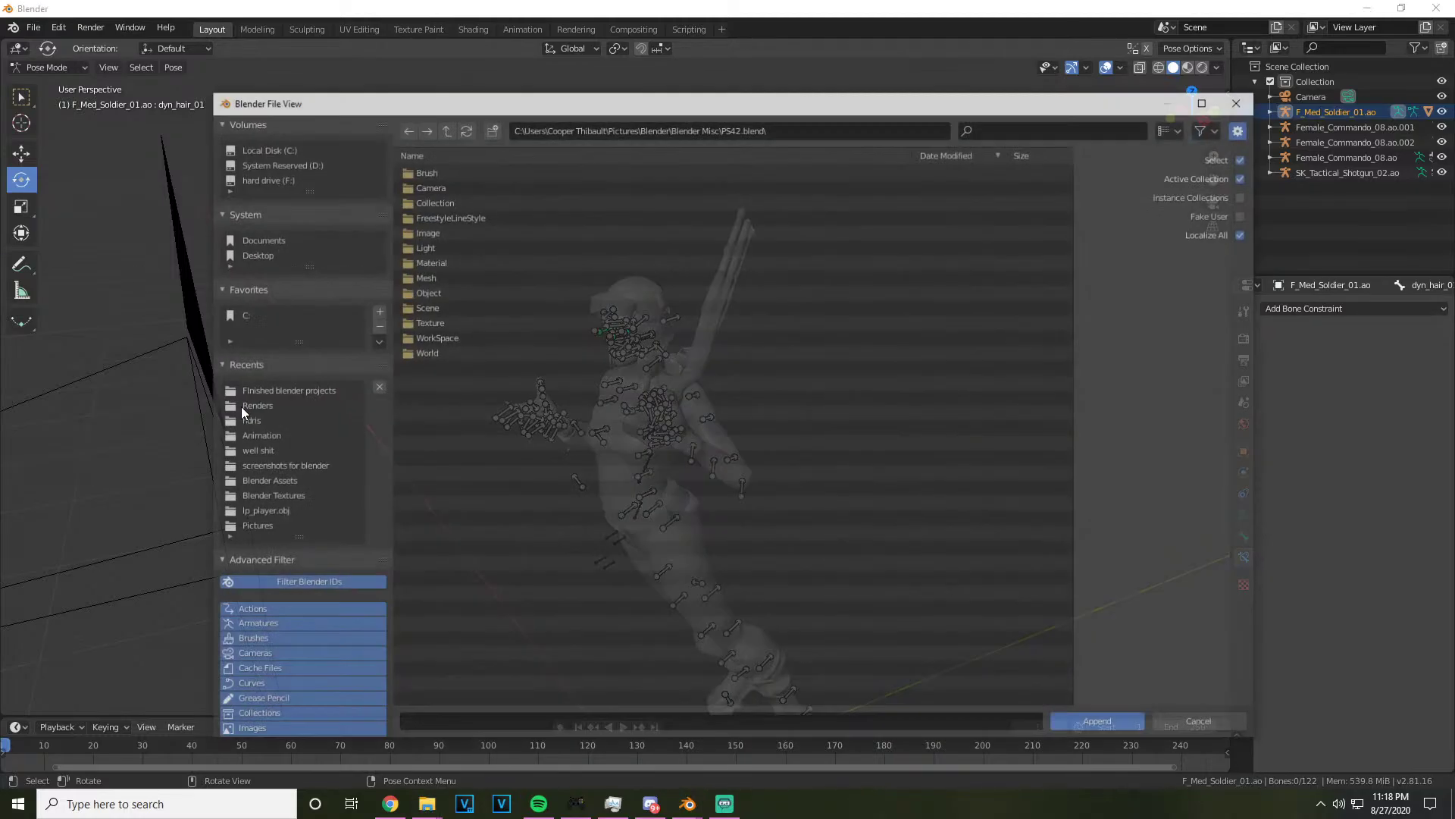
left_click(440, 293)
double_click(441, 293)
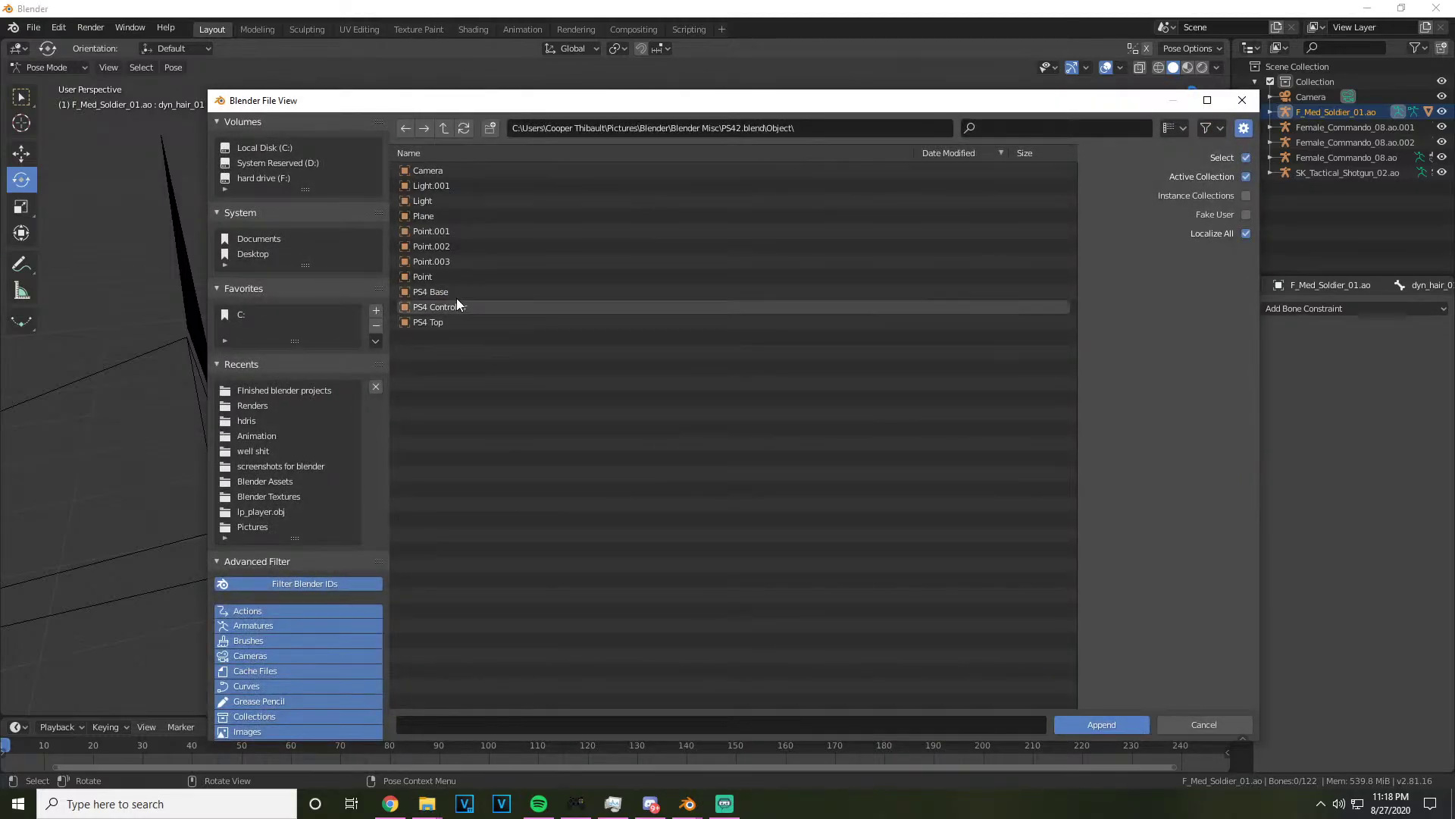
left_click(455, 307)
left_click(1141, 728)
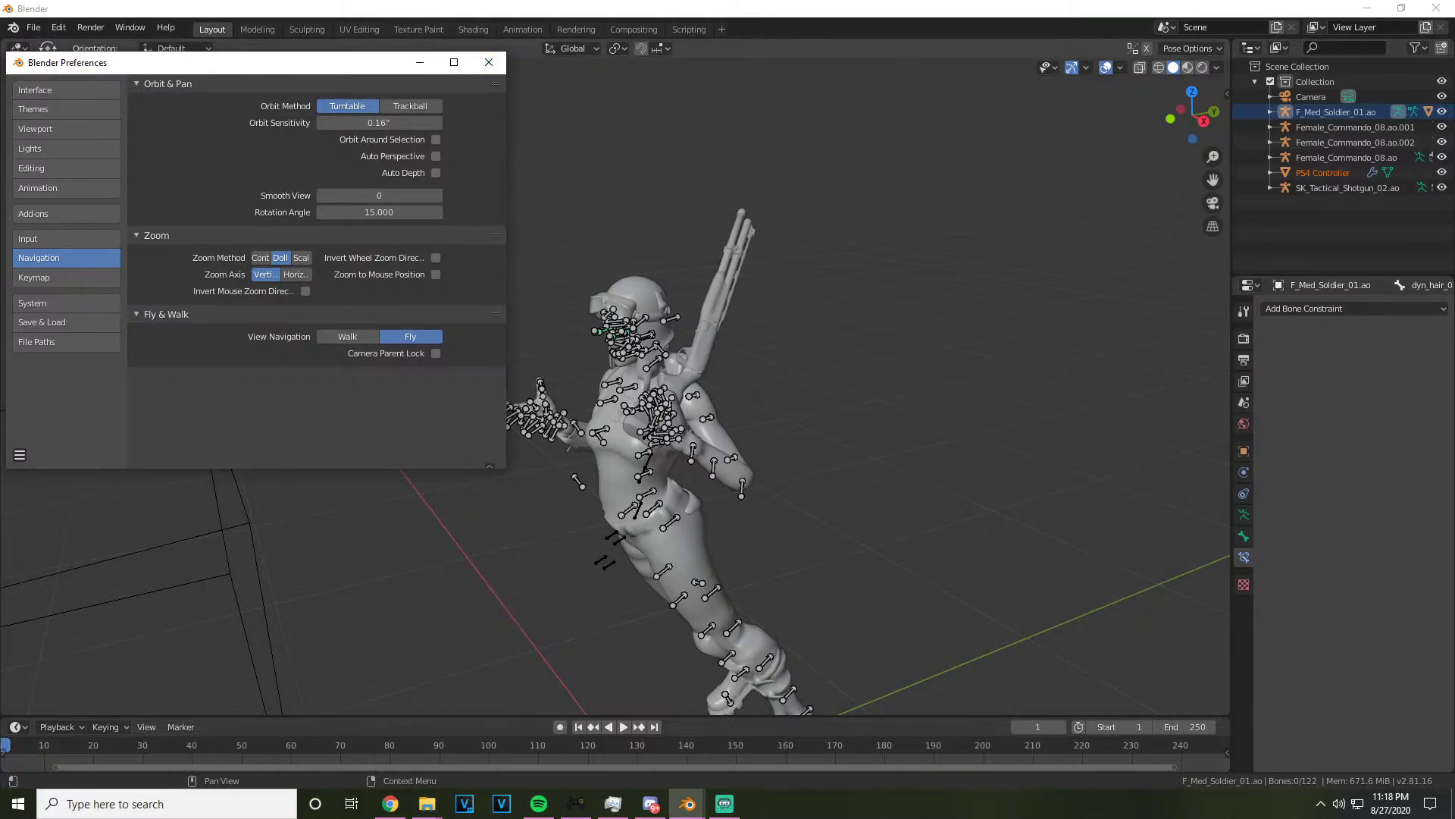
left_click(767, 370)
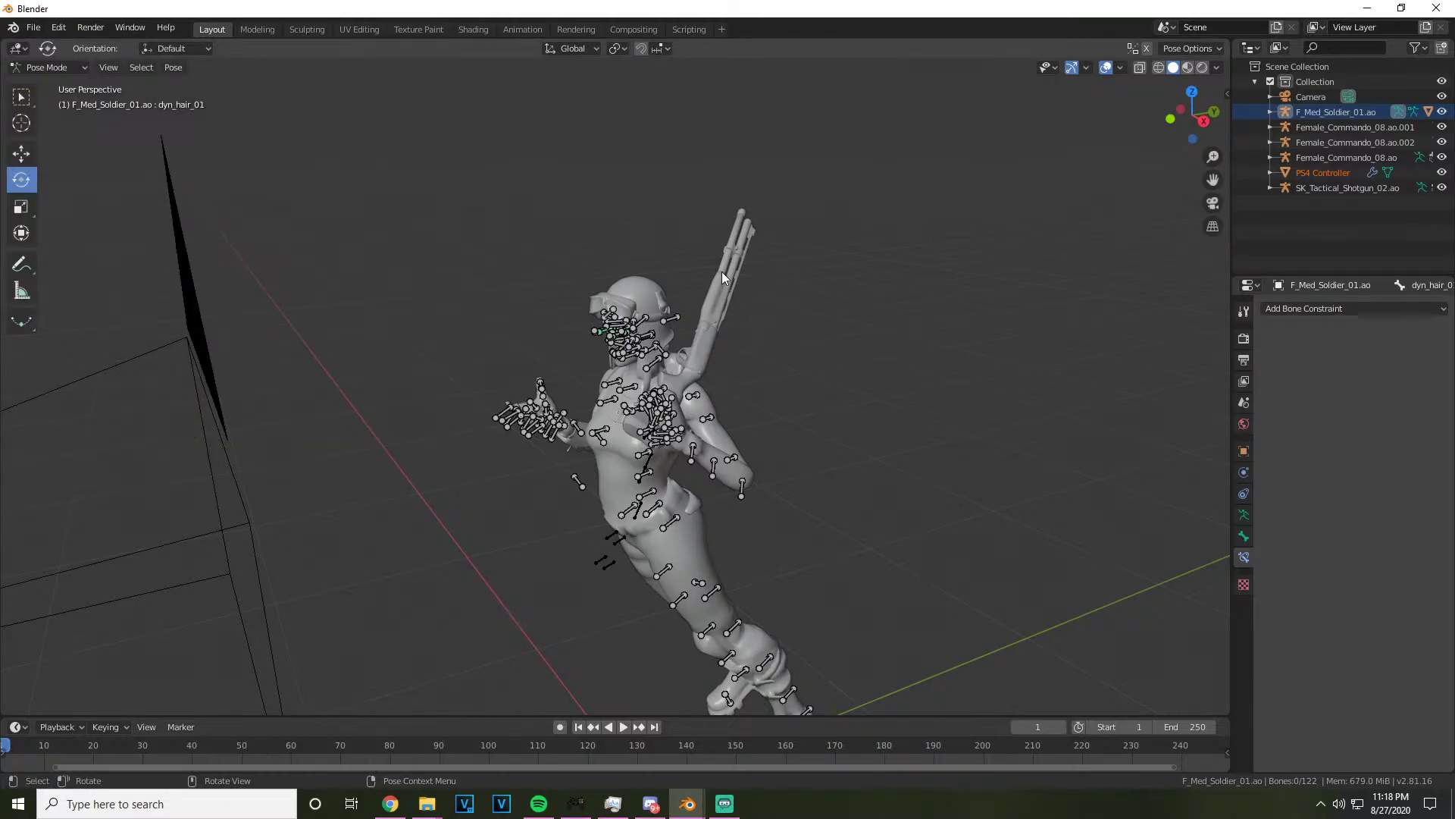
Switch to Object Mode and move the PS4 Controller from the floor up beside the character's left arm
left_click_drag(1175, 123, 806, 301)
scroll(506, 279, "up", 3)
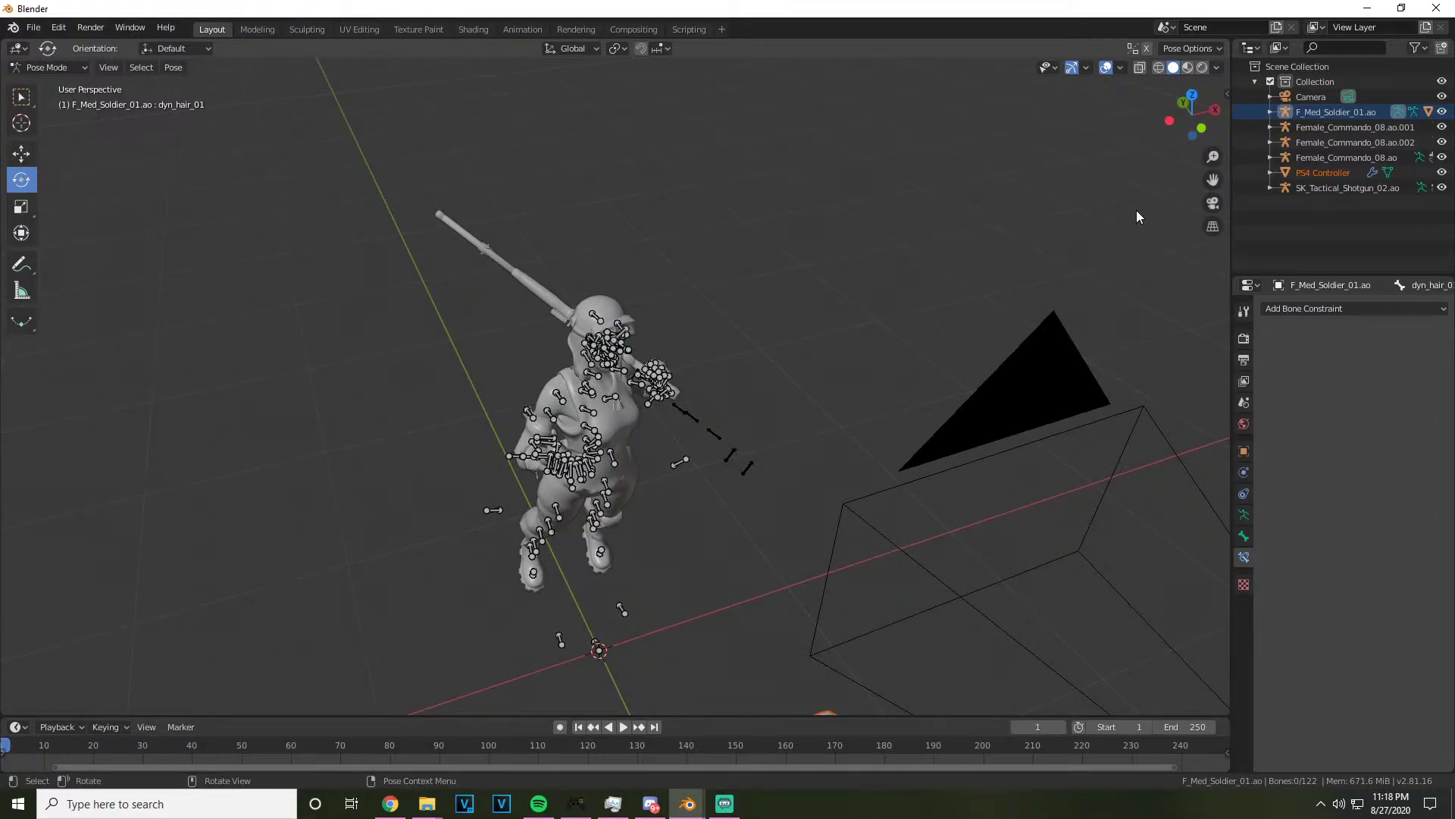
left_click_drag(1213, 180, 1212, 83)
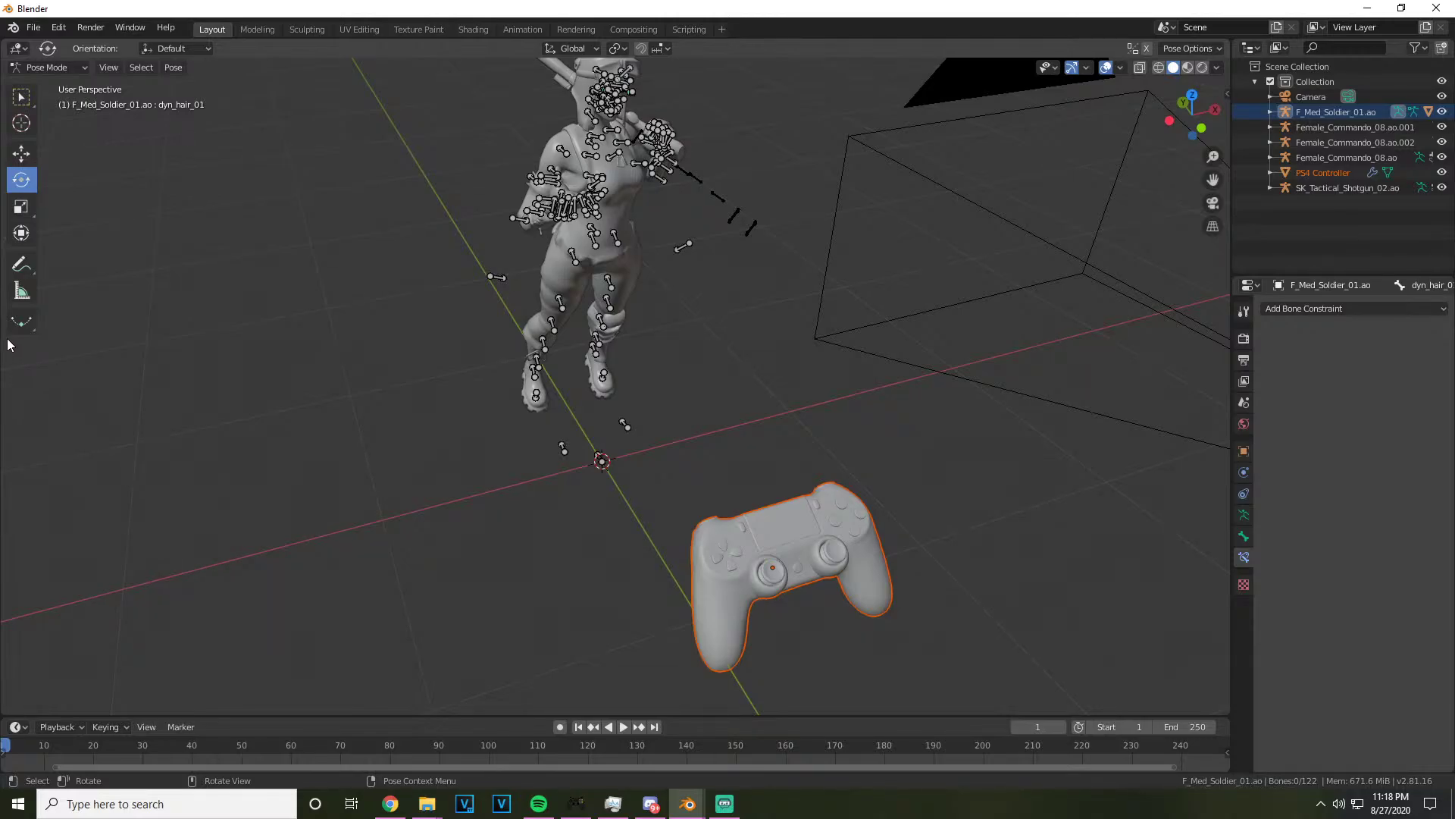
left_click(72, 69)
left_click(59, 85)
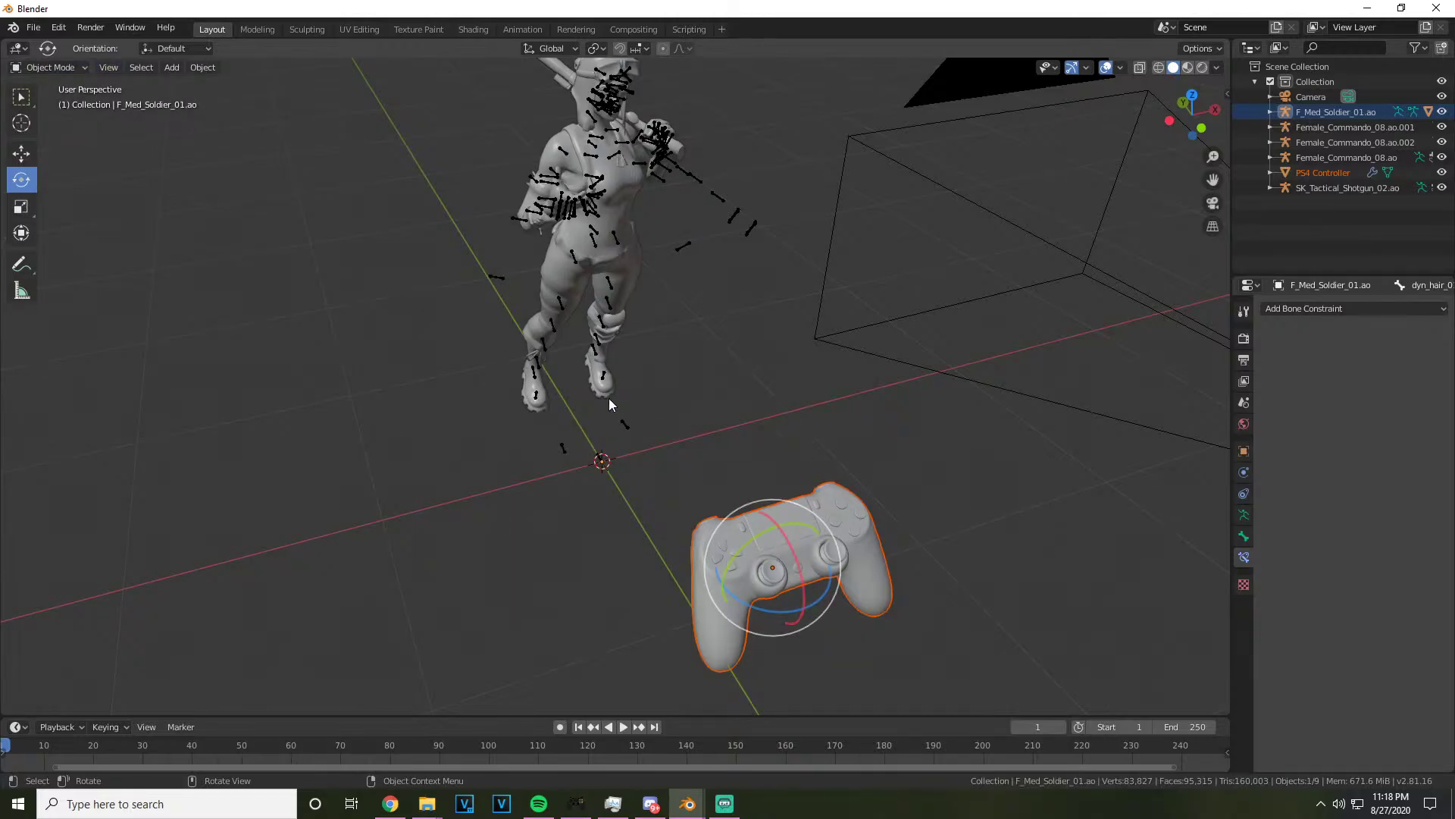
left_click_drag(747, 550, 646, 77)
left_click(30, 159)
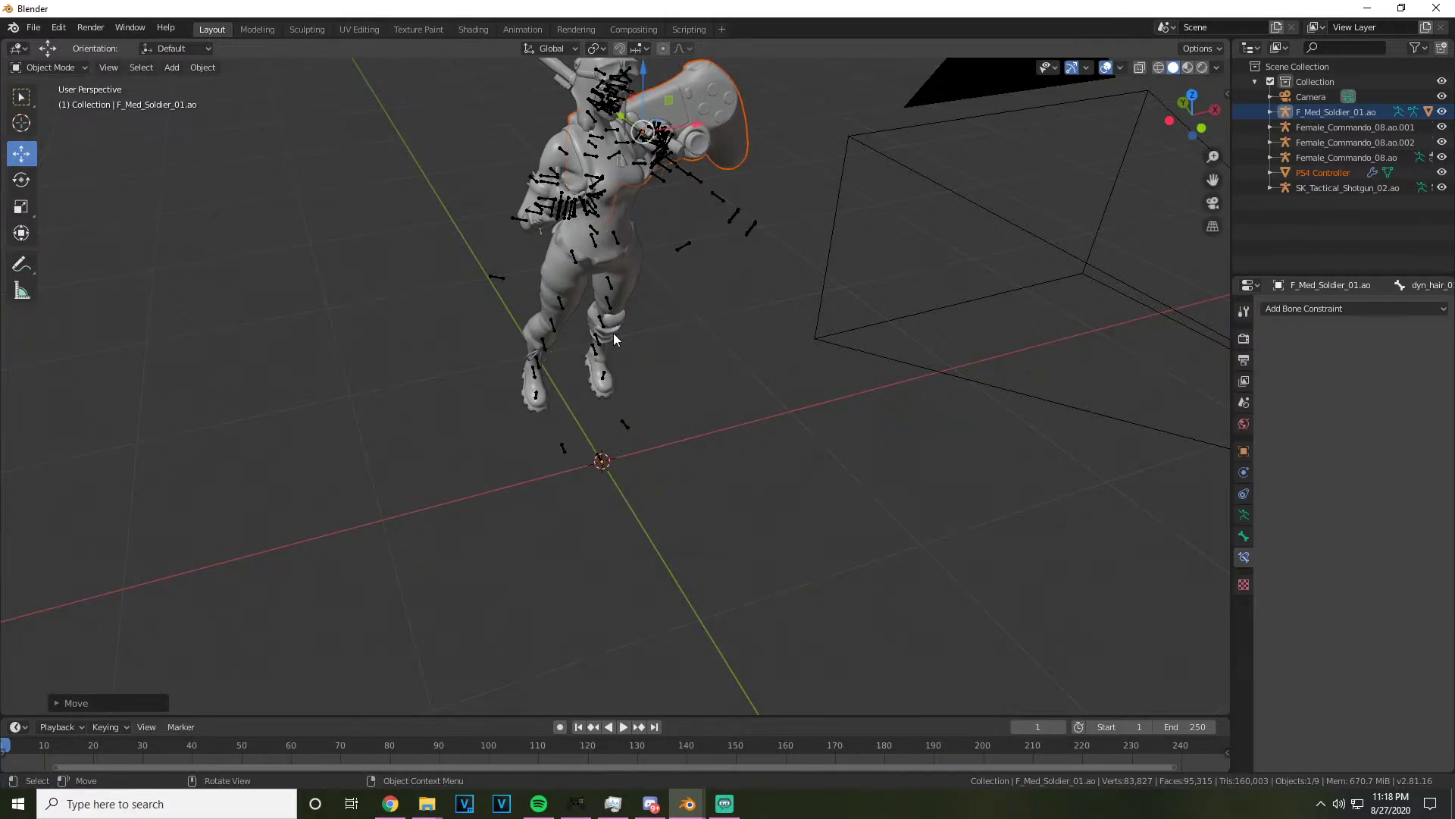
Move the PS4 Controller across to the character's open right hand and rotate it freely to adjust its tilt
left_click_drag(1200, 139, 1182, 130)
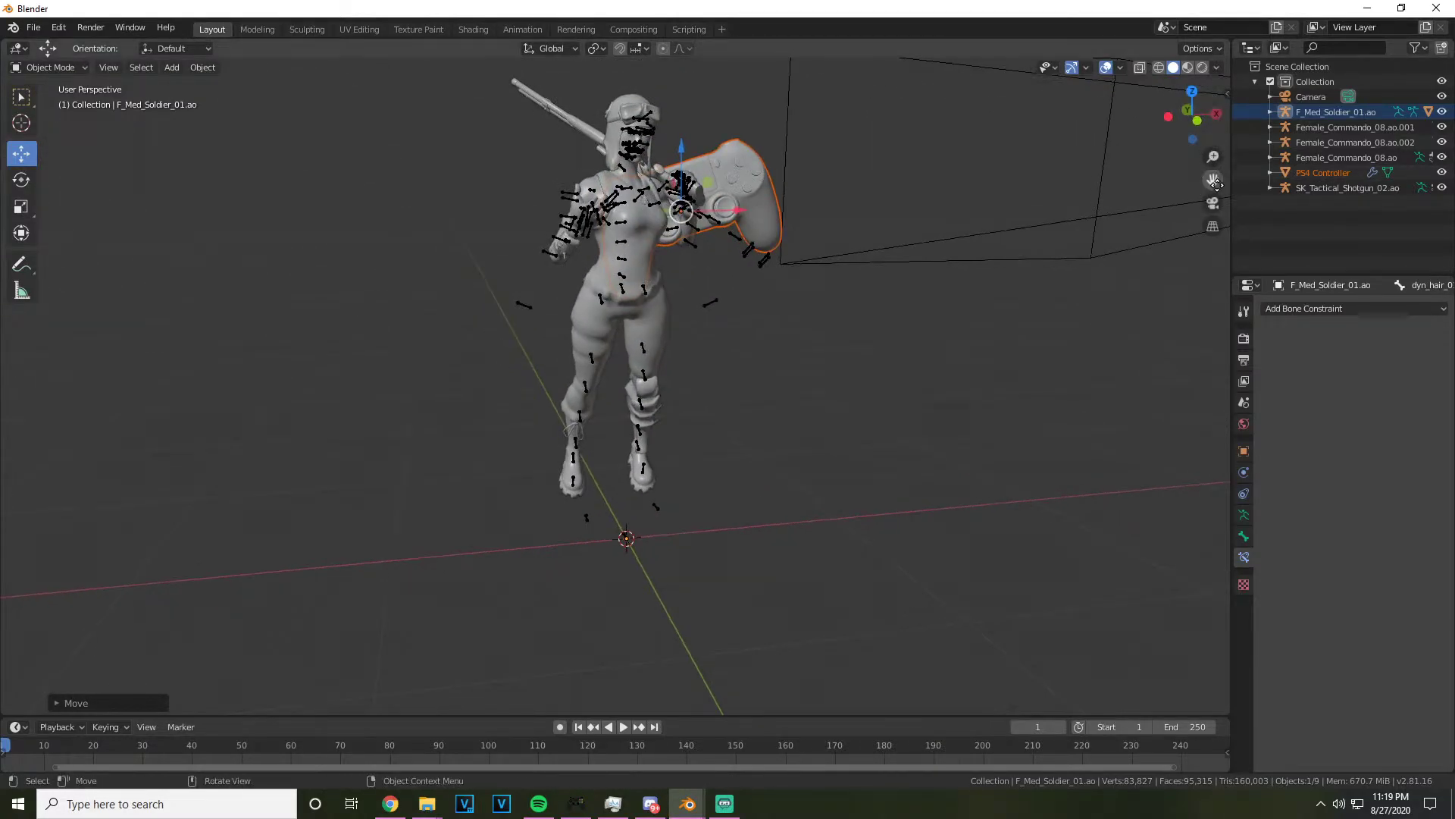
scroll(982, 191, "up", 6)
left_click(21, 206)
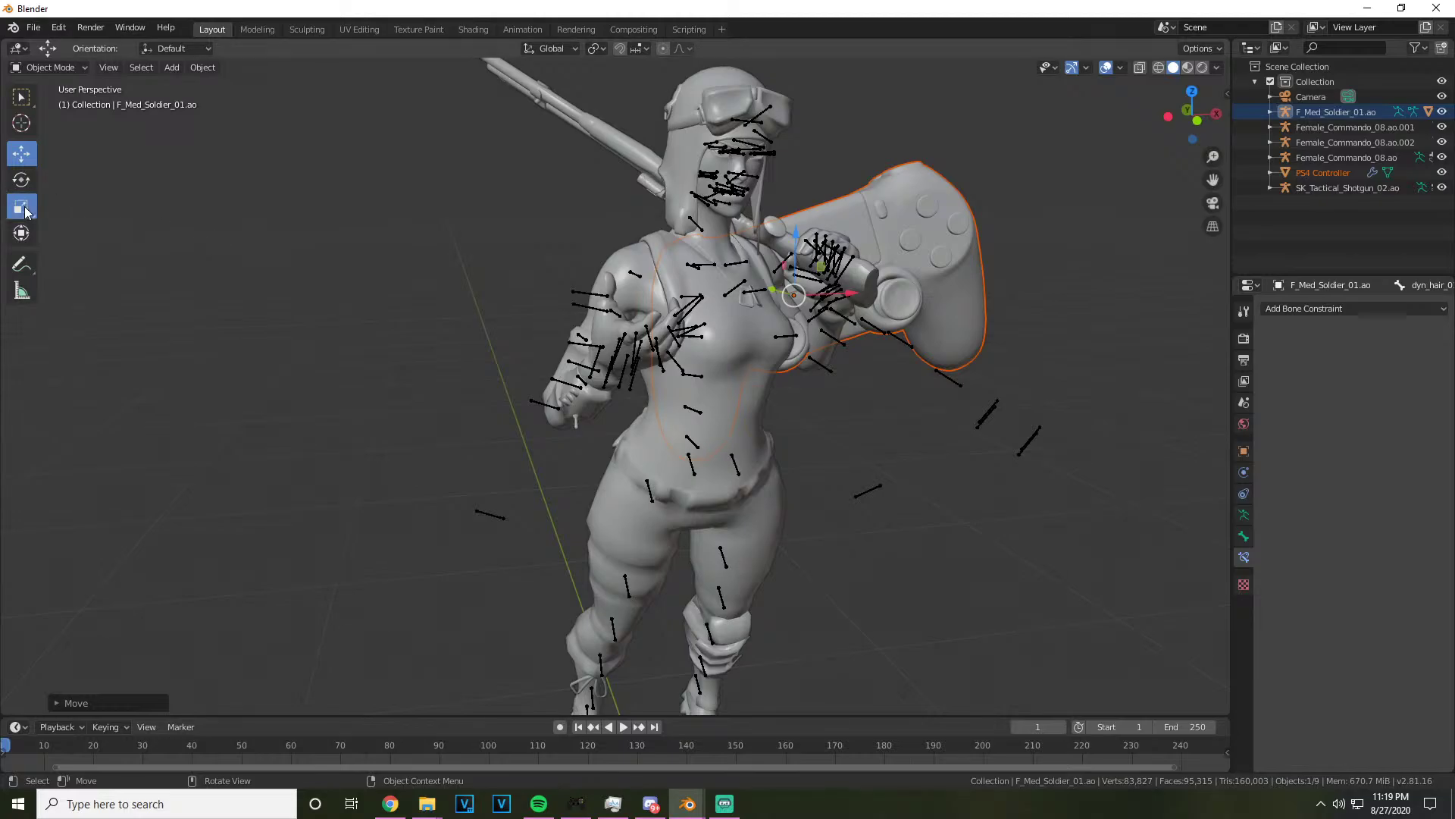
left_click_drag(875, 294, 668, 263)
left_click(21, 154)
left_click(21, 180)
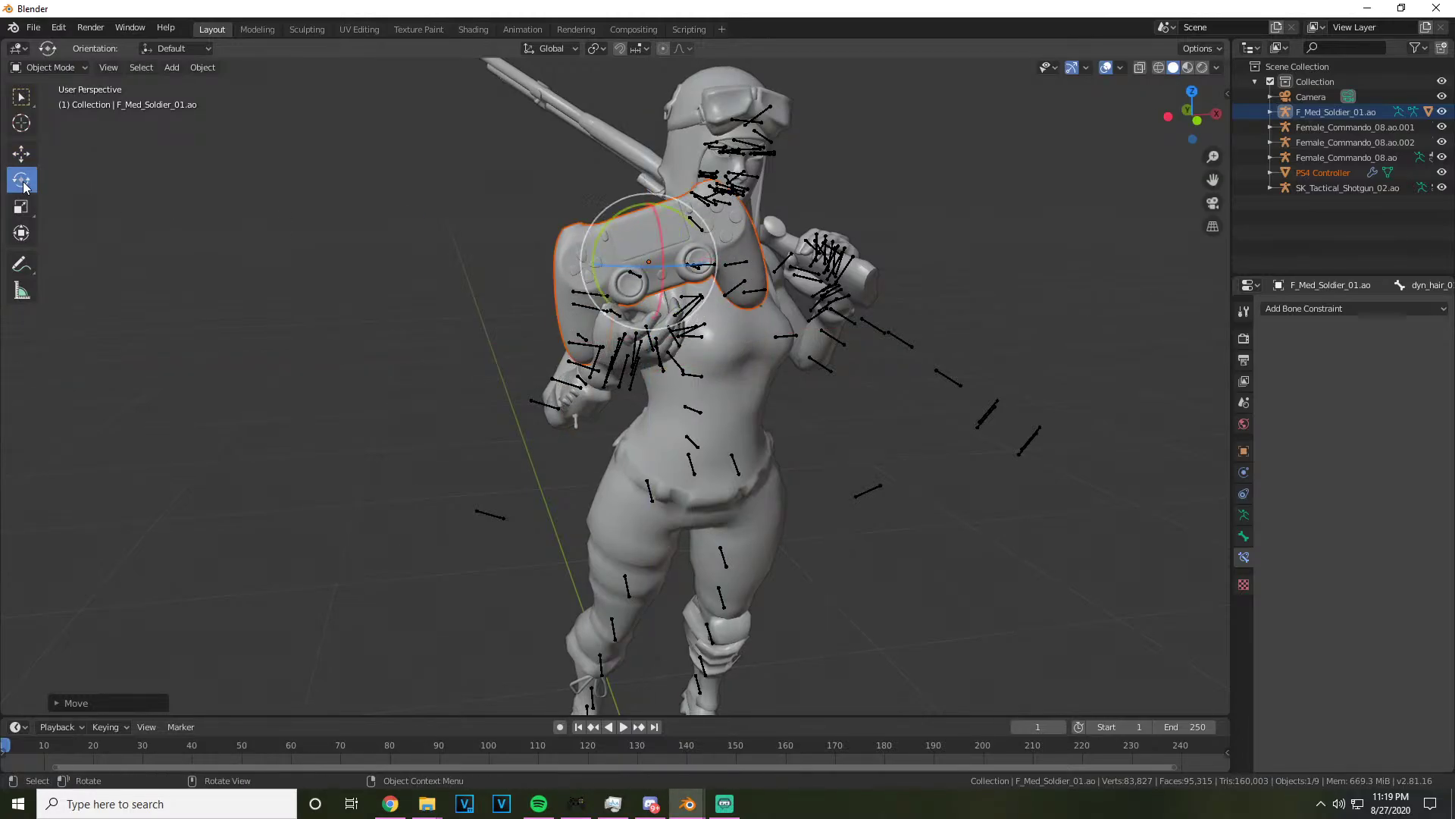
left_click_drag(621, 337, 614, 299)
Scale the PS4 Controller down uniformly to a size that suits the character's right hand
left_click_drag(1190, 134, 907, 189)
left_click_drag(1212, 178, 1402, 182)
left_click(21, 206)
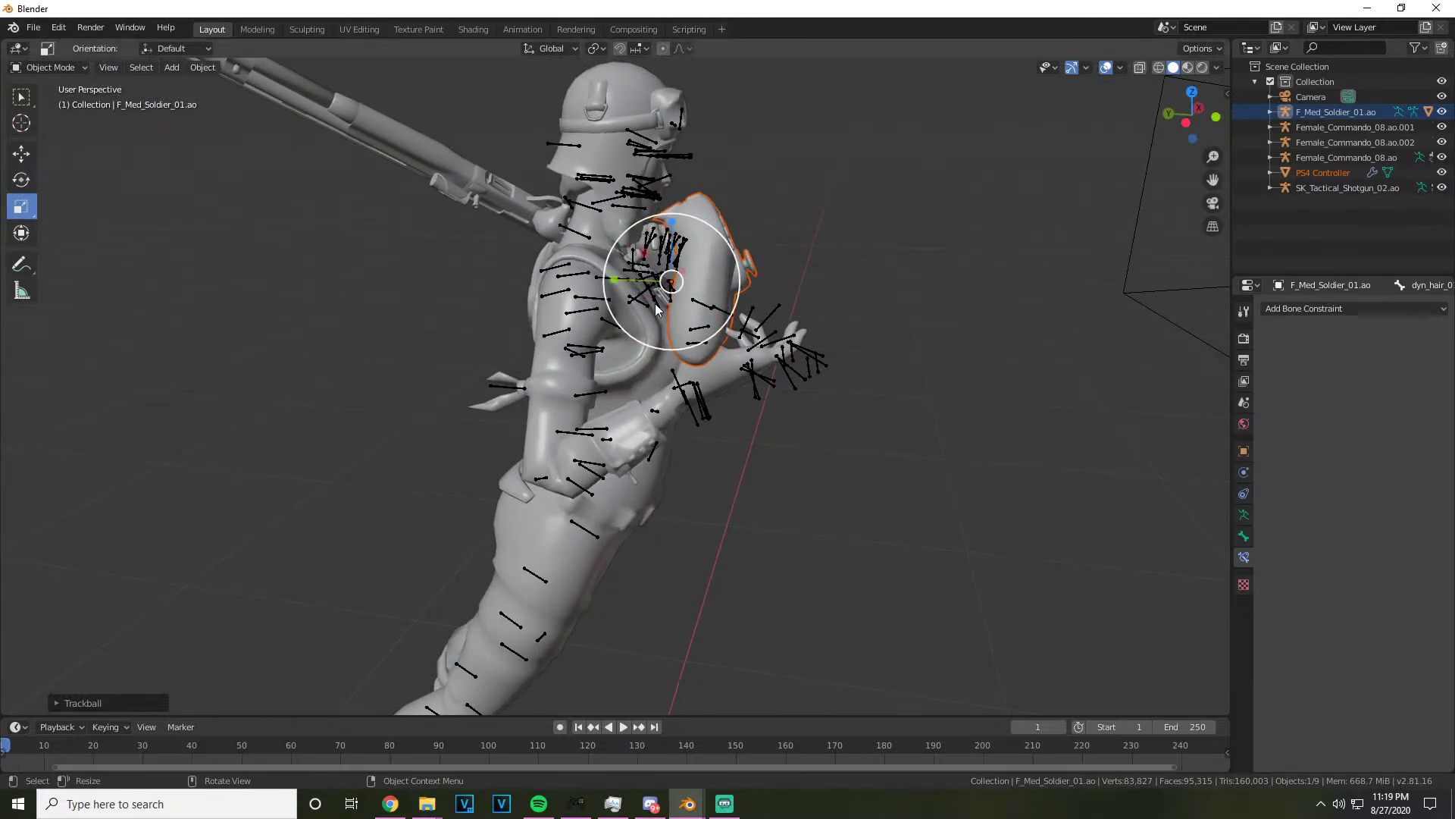
key("s")
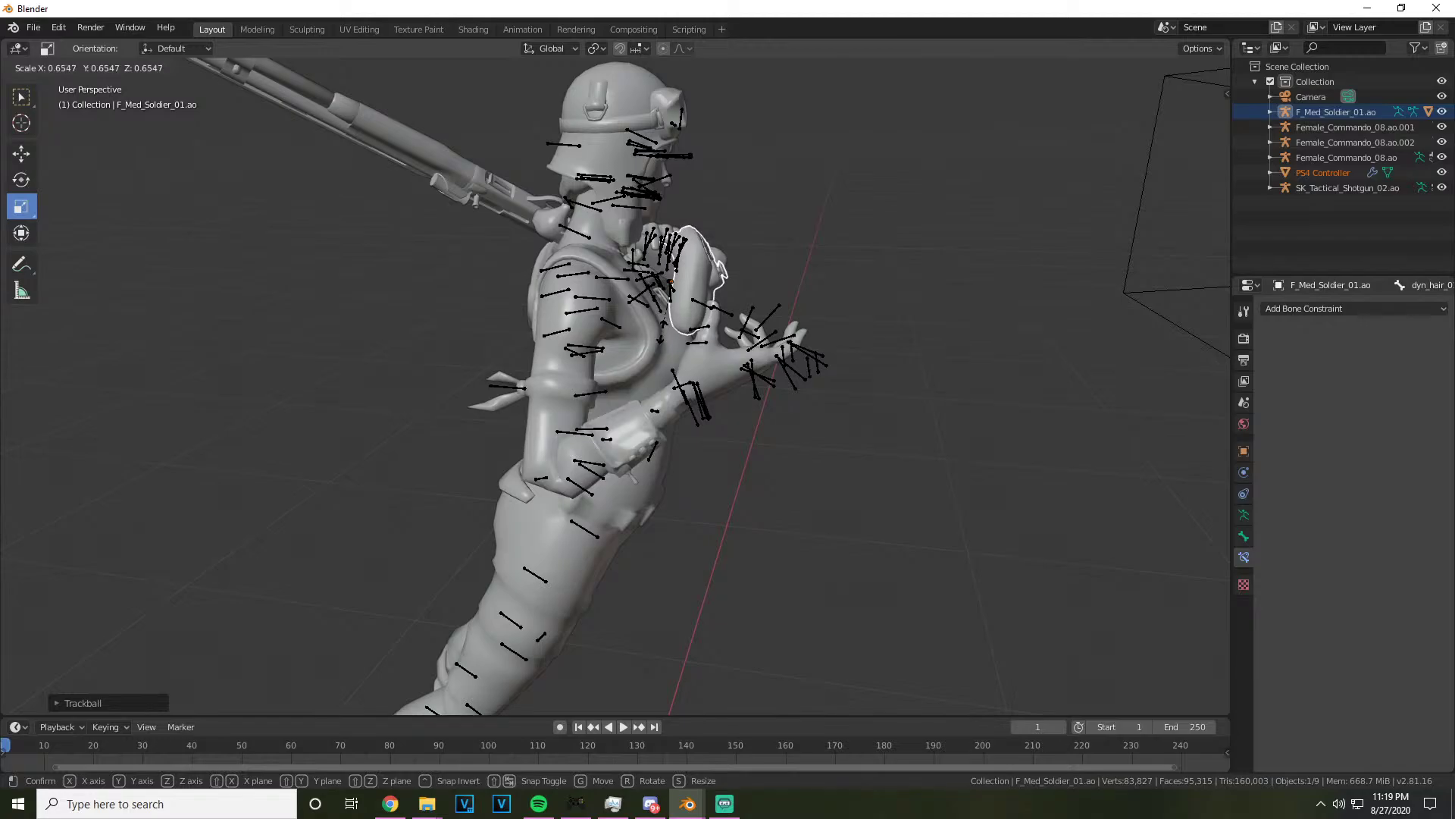
left_click(902, 299)
left_click_drag(1192, 114, 1203, 122)
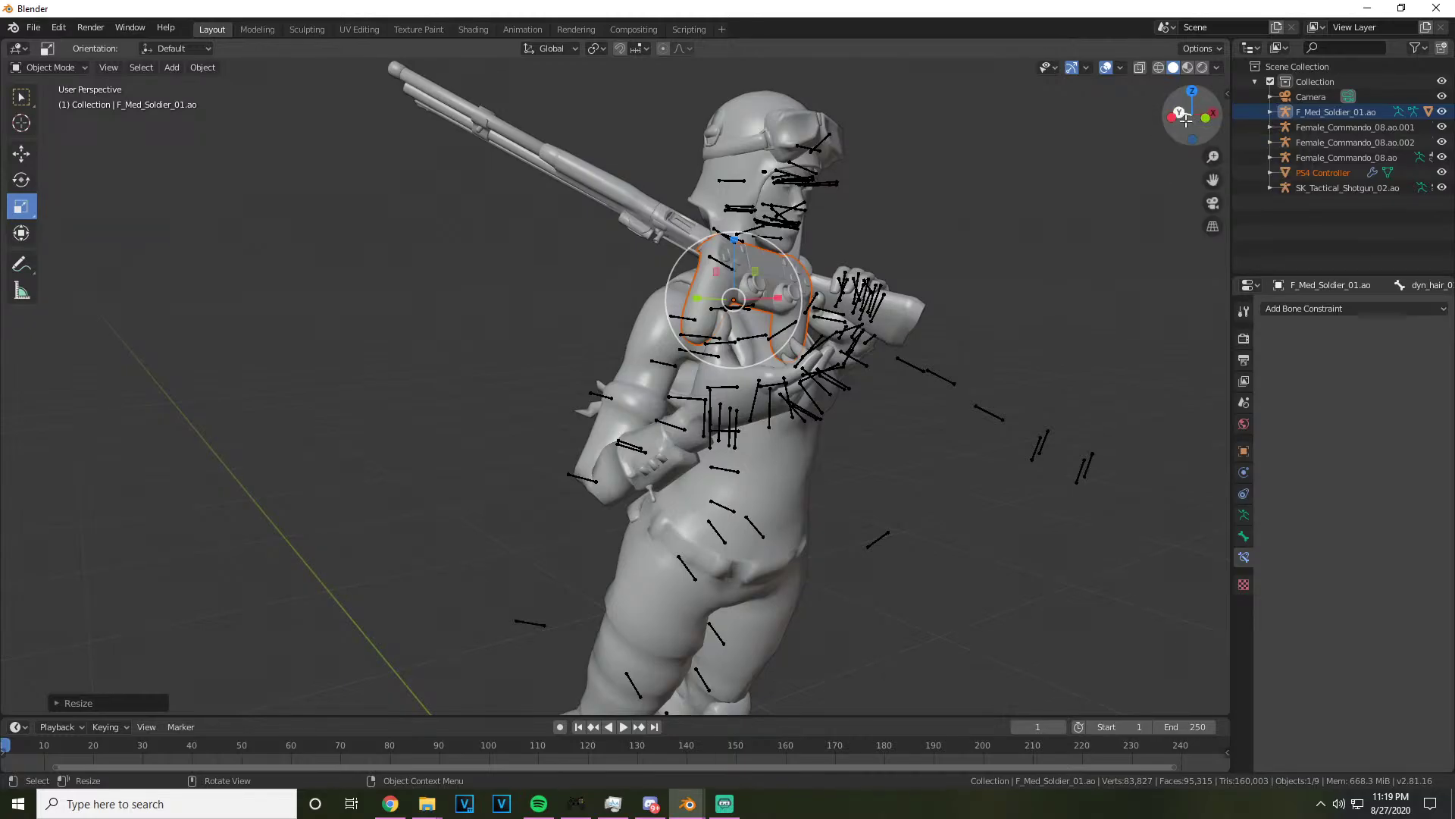
left_click_drag(1186, 125, 1107, 157)
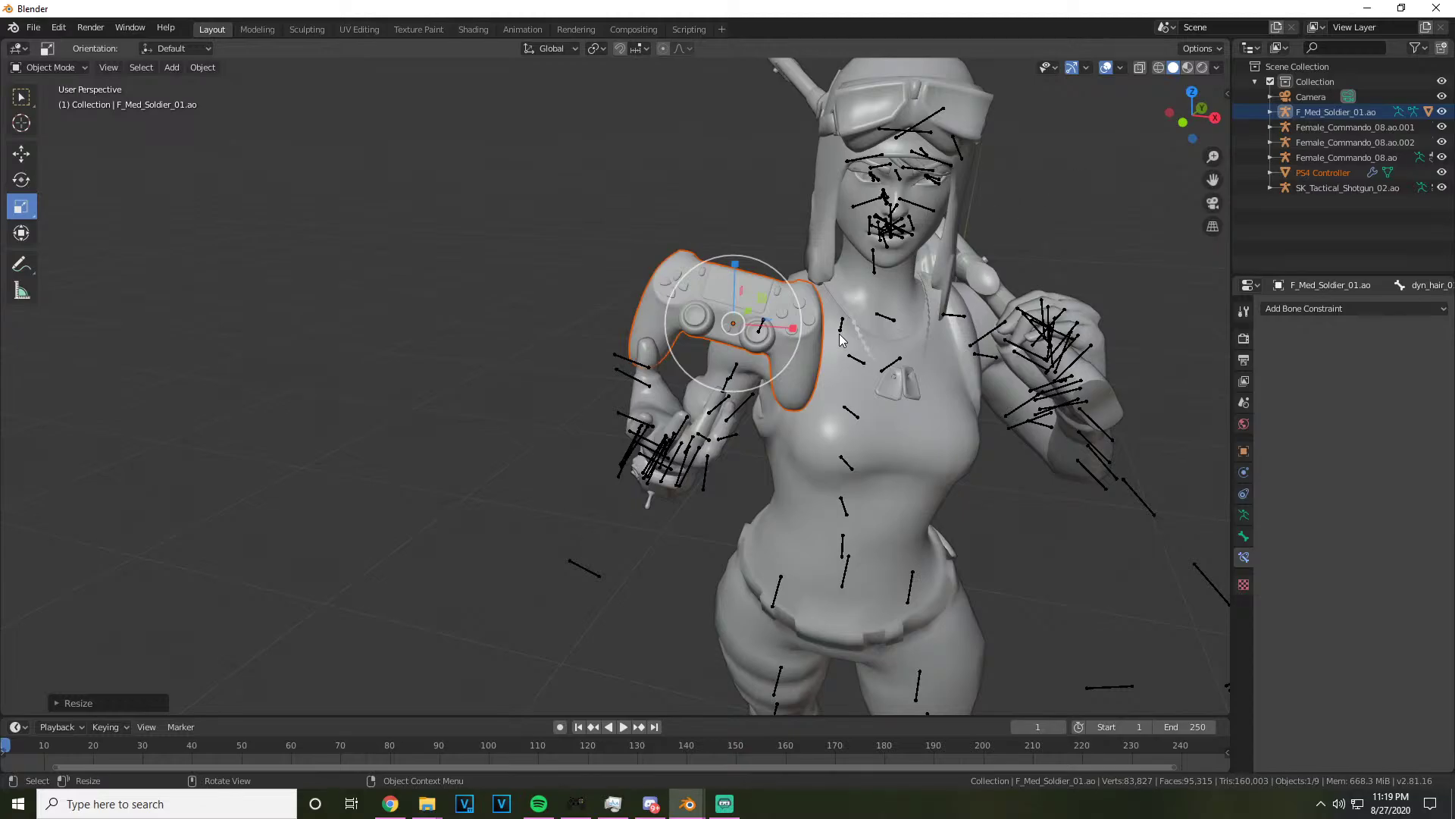
mouse_move(783, 371)
left_mouse_down()
mouse_move(750, 341)
mouse_move(783, 371)
left_mouse_up()
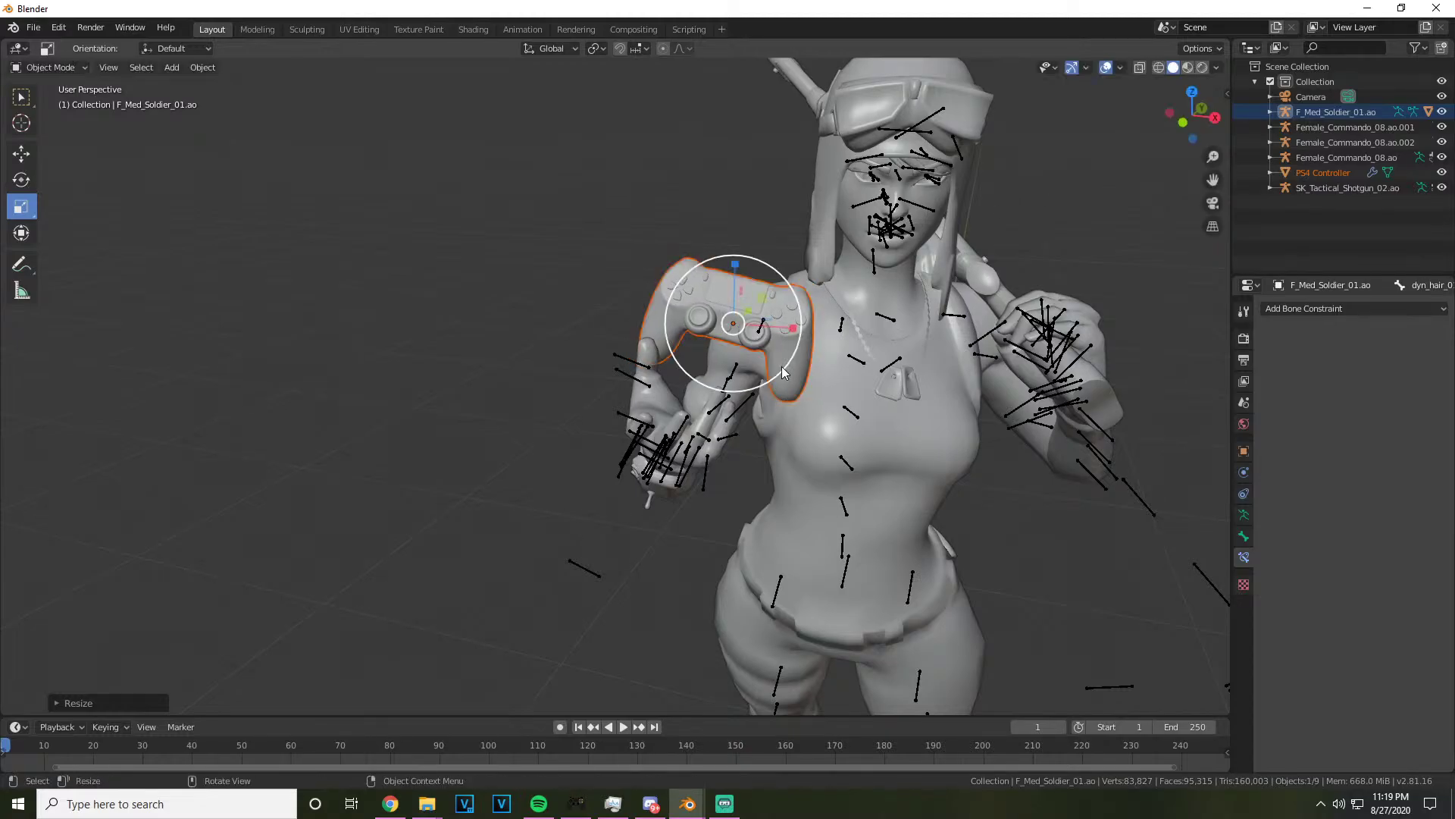
Shift the PS4 Controller slightly so it sits just above the character's open right hand
left_click(21, 153)
left_click_drag(758, 317, 716, 337)
left_click_drag(1192, 114, 967, 174)
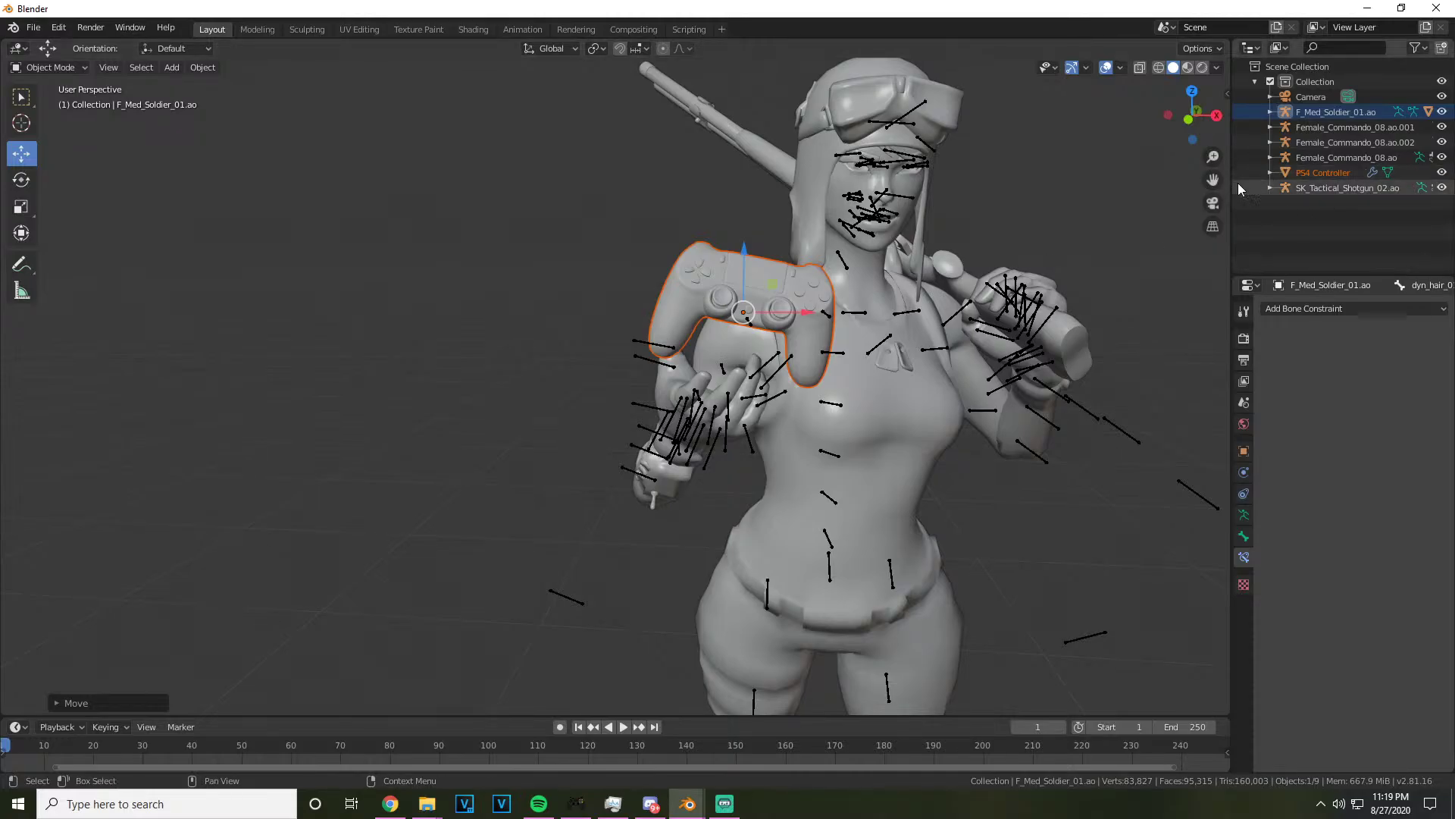
Select the scene camera and move it along the Y axis toward the character, to about Y -1.468 m
key("KP_0")
left_click_drag(1205, 114, 1048, 197)
scroll(1049, 197, "down", 3)
left_click(764, 467)
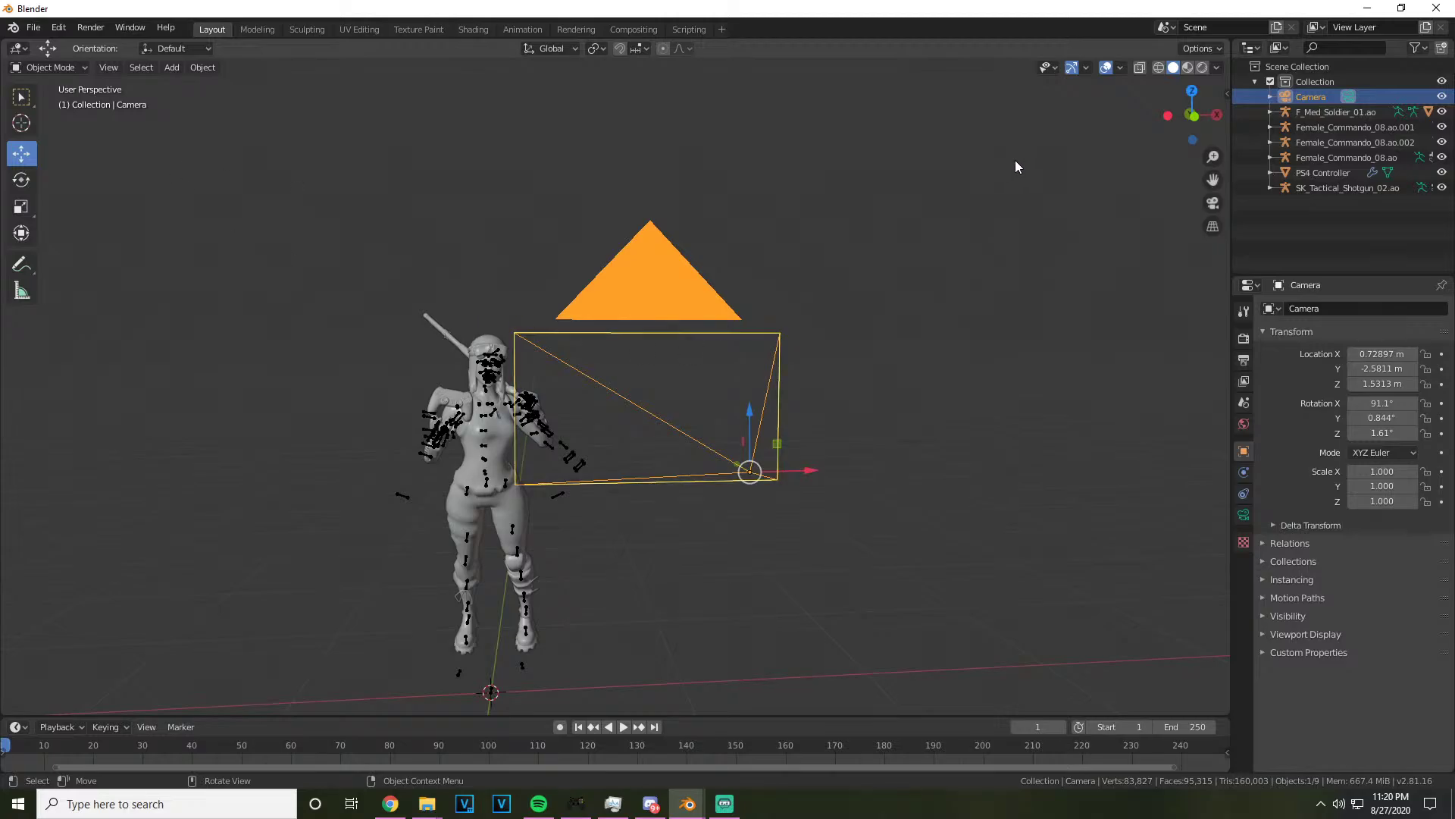
left_click_drag(1171, 129, 1046, 393)
key("g")
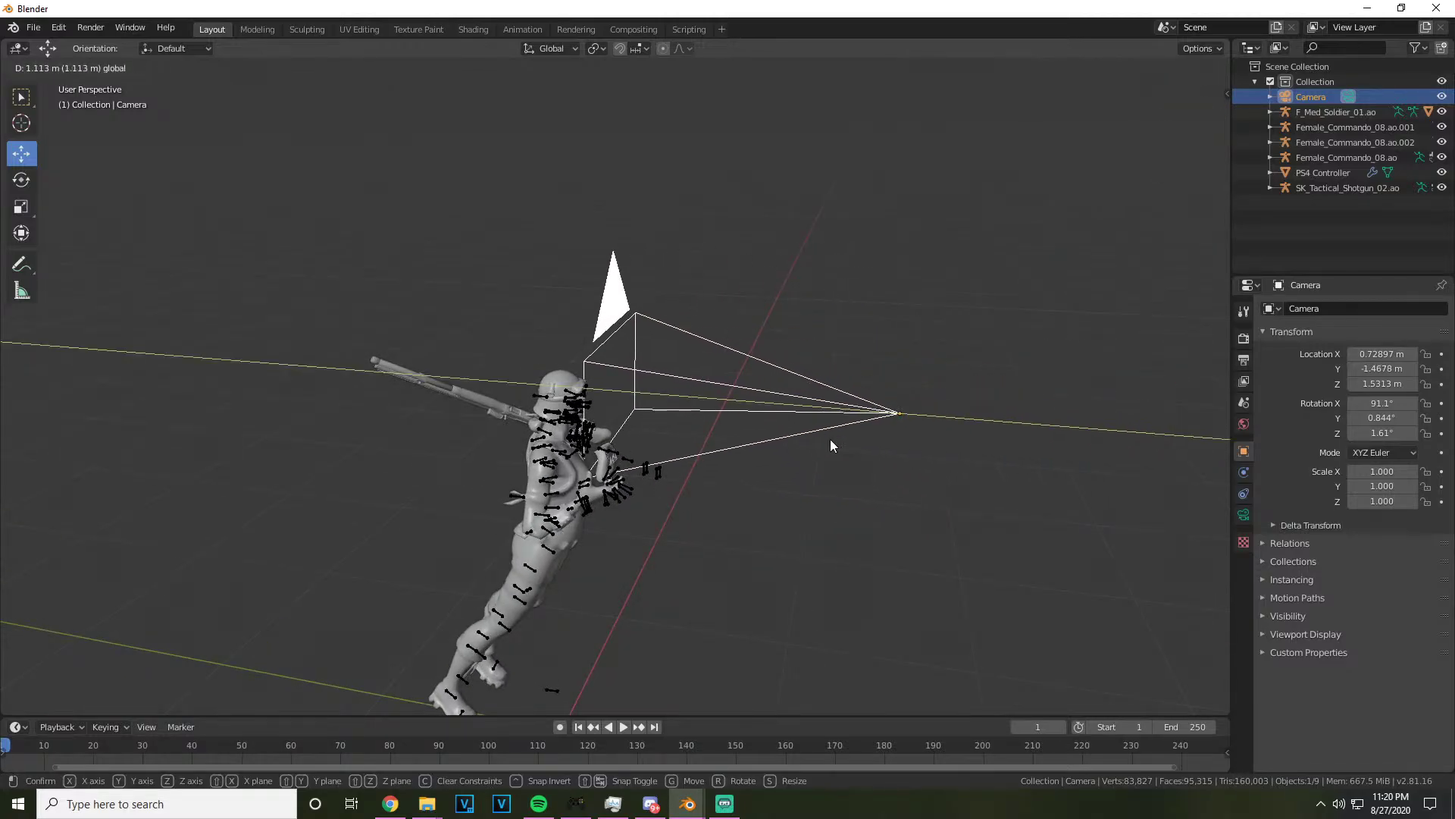
left_click(894, 406)
Shift the camera along the X axis to about -0.175 m and check the framing through the camera view
key("g")
key("x")
left_click(900, 472)
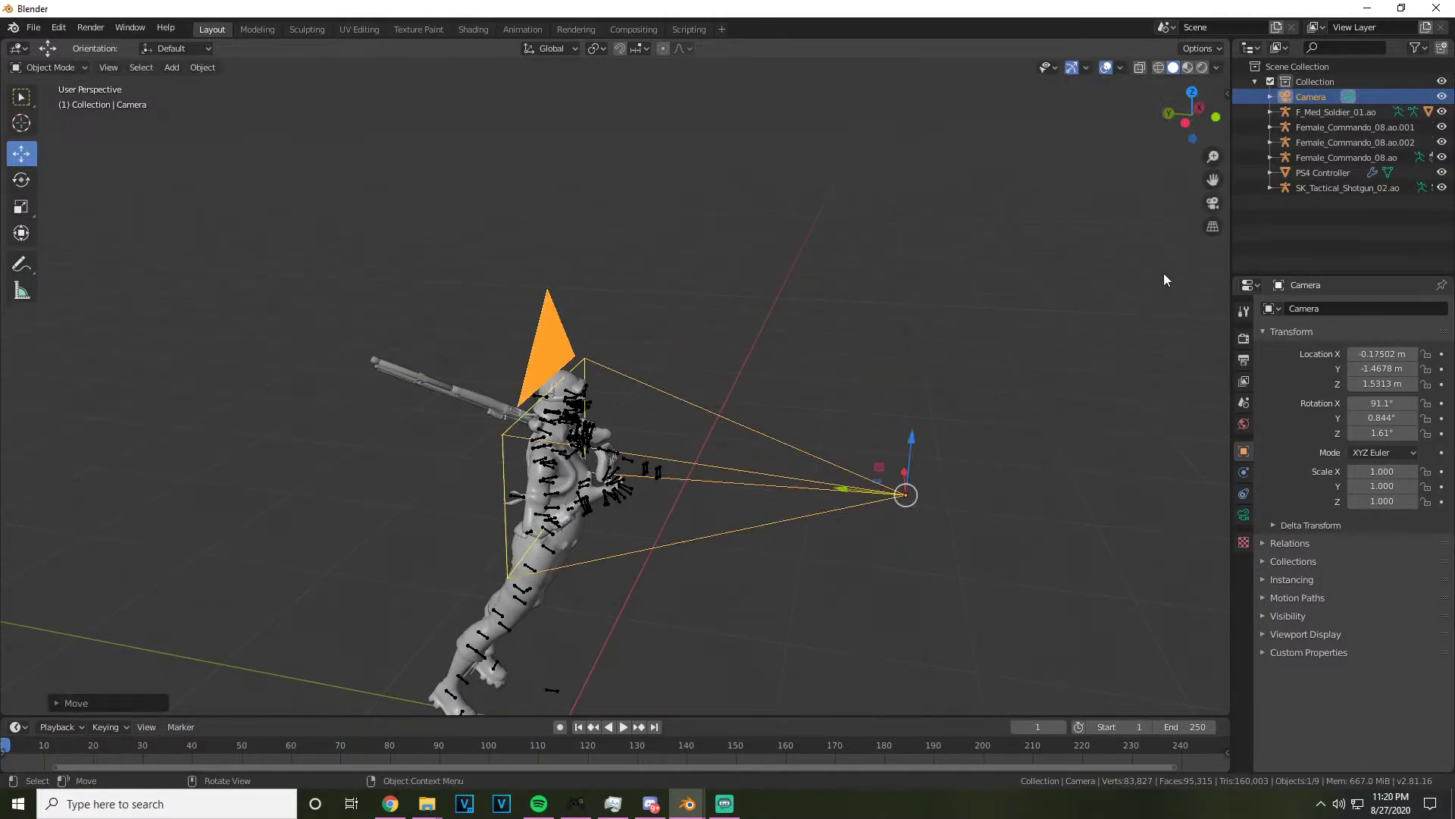
left_click(1212, 203)
scroll(1069, 262, "up", 3)
scroll(1057, 272, "up", 2)
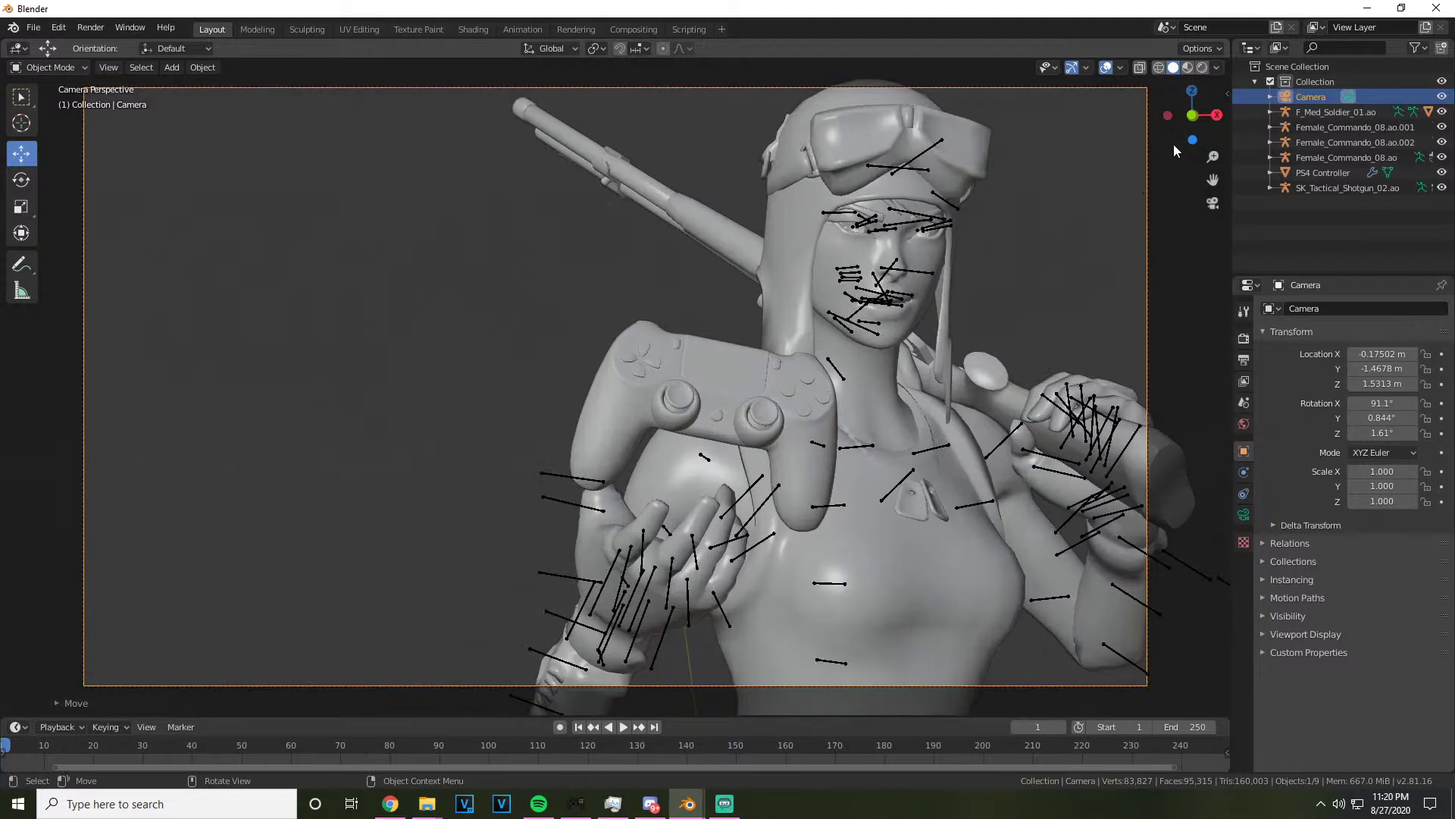
Lower the camera along the Z axis to about 1.373 m
left_click_drag(1173, 144, 1116, 162)
scroll(703, 275, "down", 3)
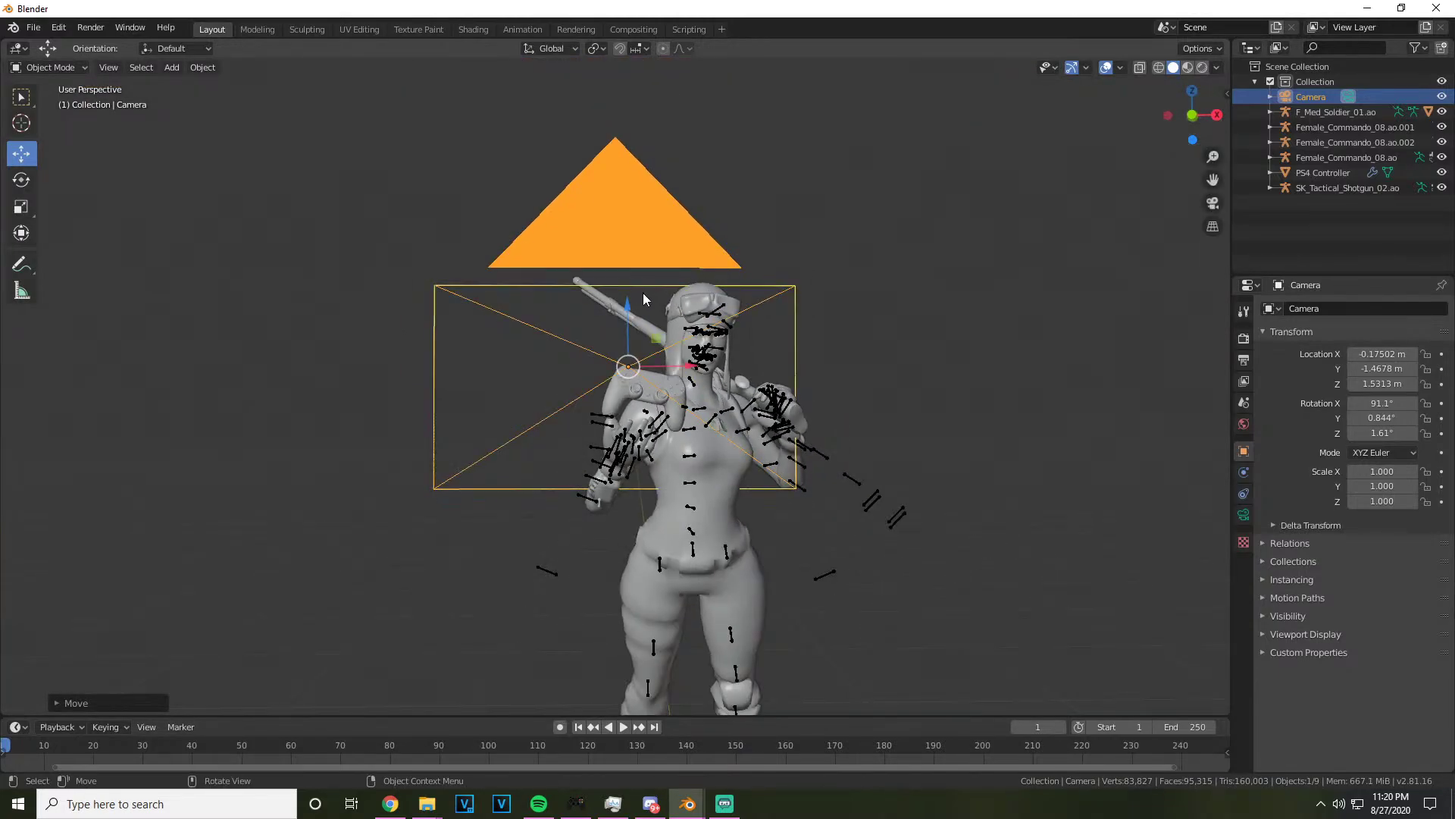
key("g")
key("z")
left_click(641, 455)
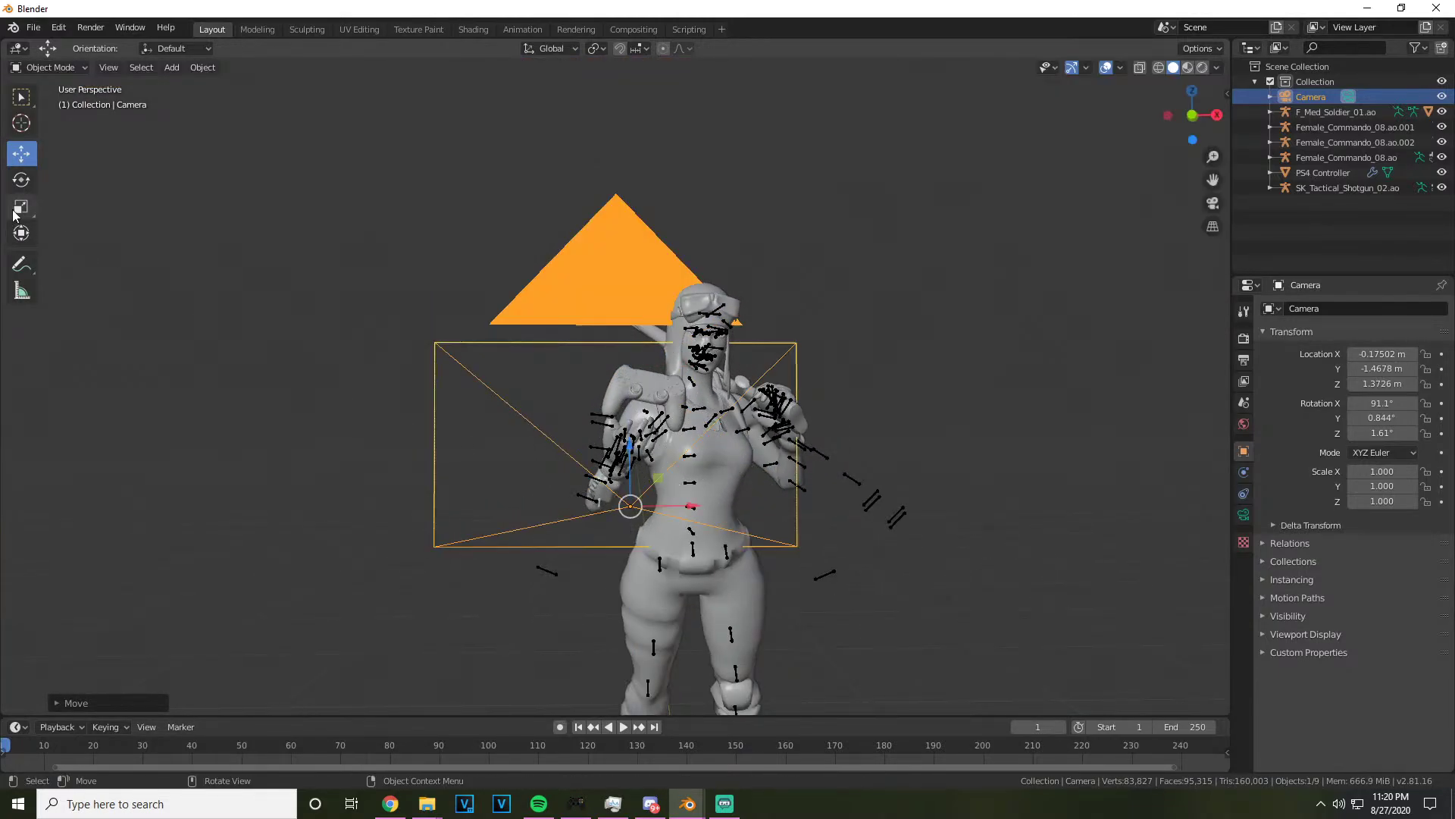
Rotate the camera freely to about 98.3°, 1.72°, -8.08° so the character's upper body is framed, and check the camera view
left_click(21, 180)
left_click_drag(606, 474, 629, 493)
left_click(631, 502)
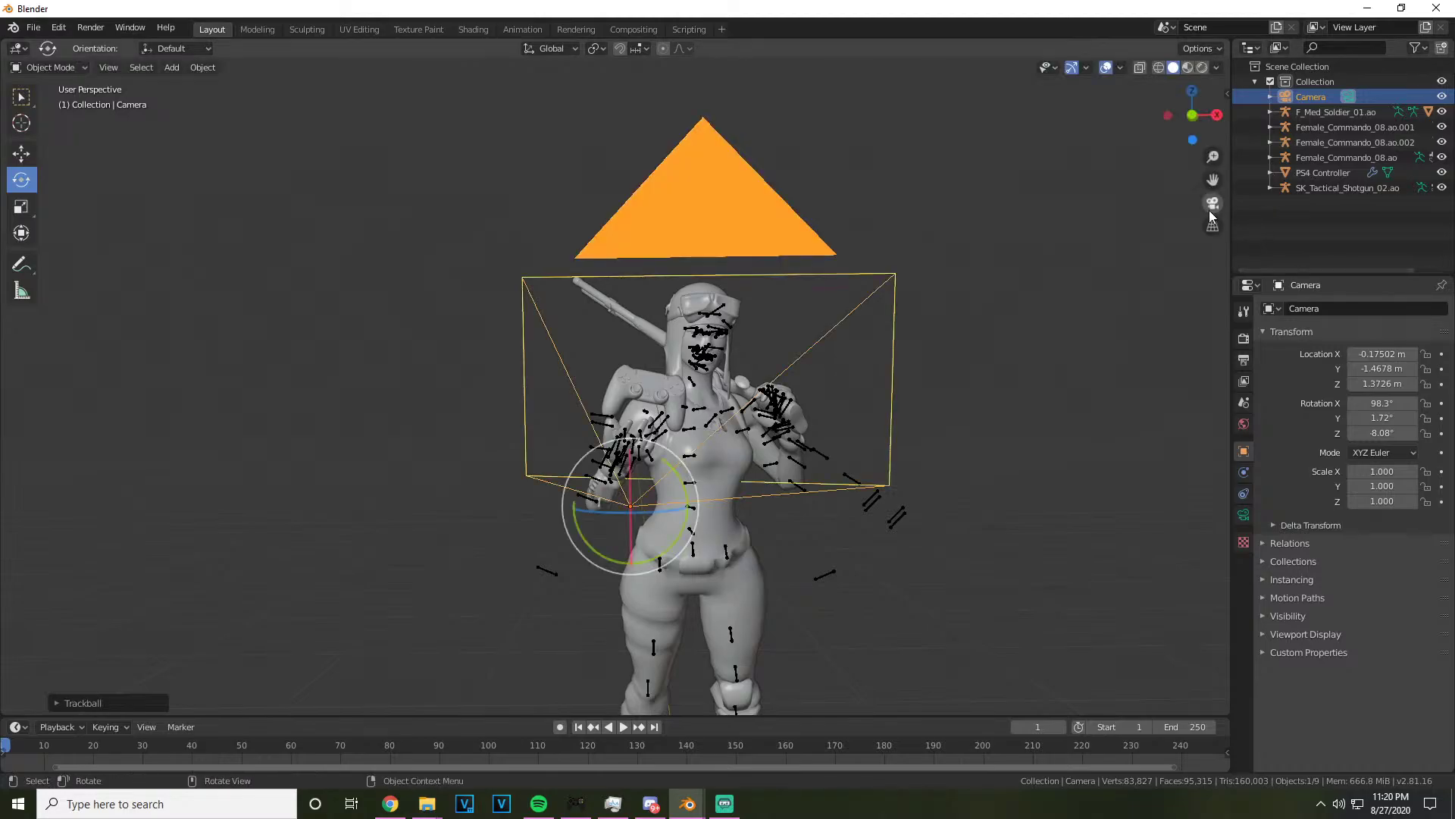
key("alt+a")
left_click(1212, 203)
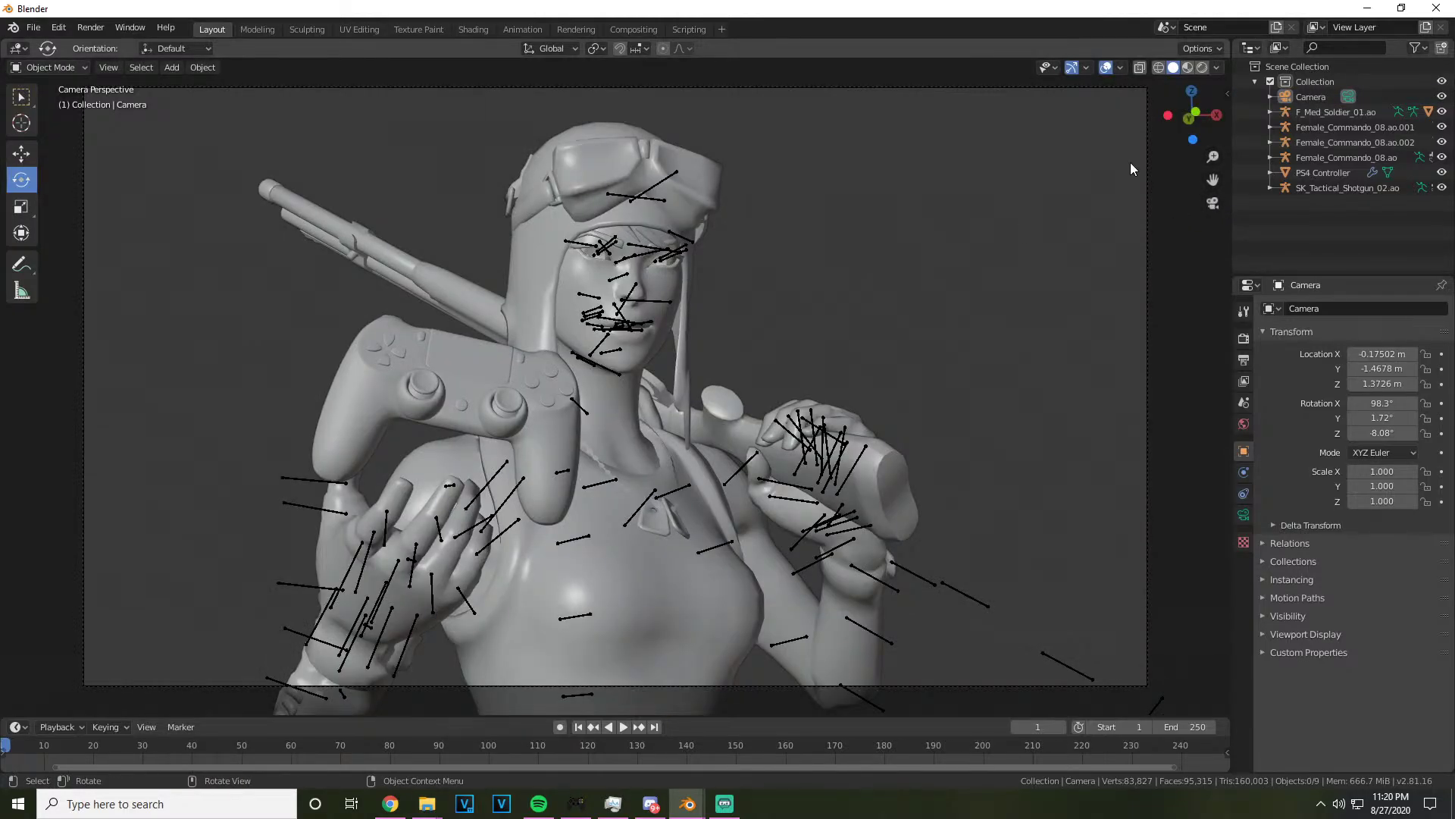
left_click(1196, 123)
left_click(1212, 203)
Switch the viewport to Material Preview shading and hide the F_Med_Soldier_01.ao armature
left_click(1187, 66)
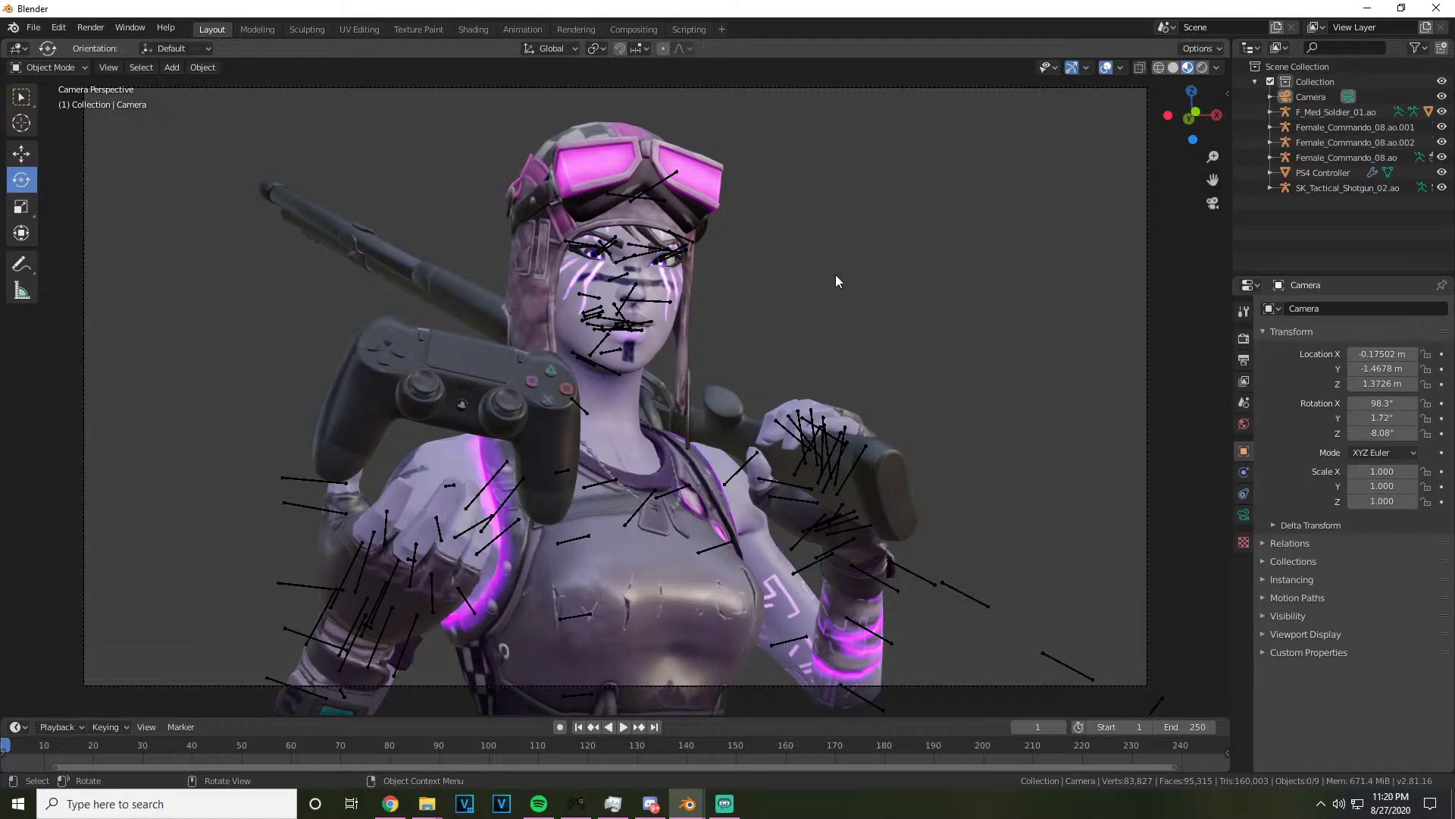
scroll(739, 276, "up", 2)
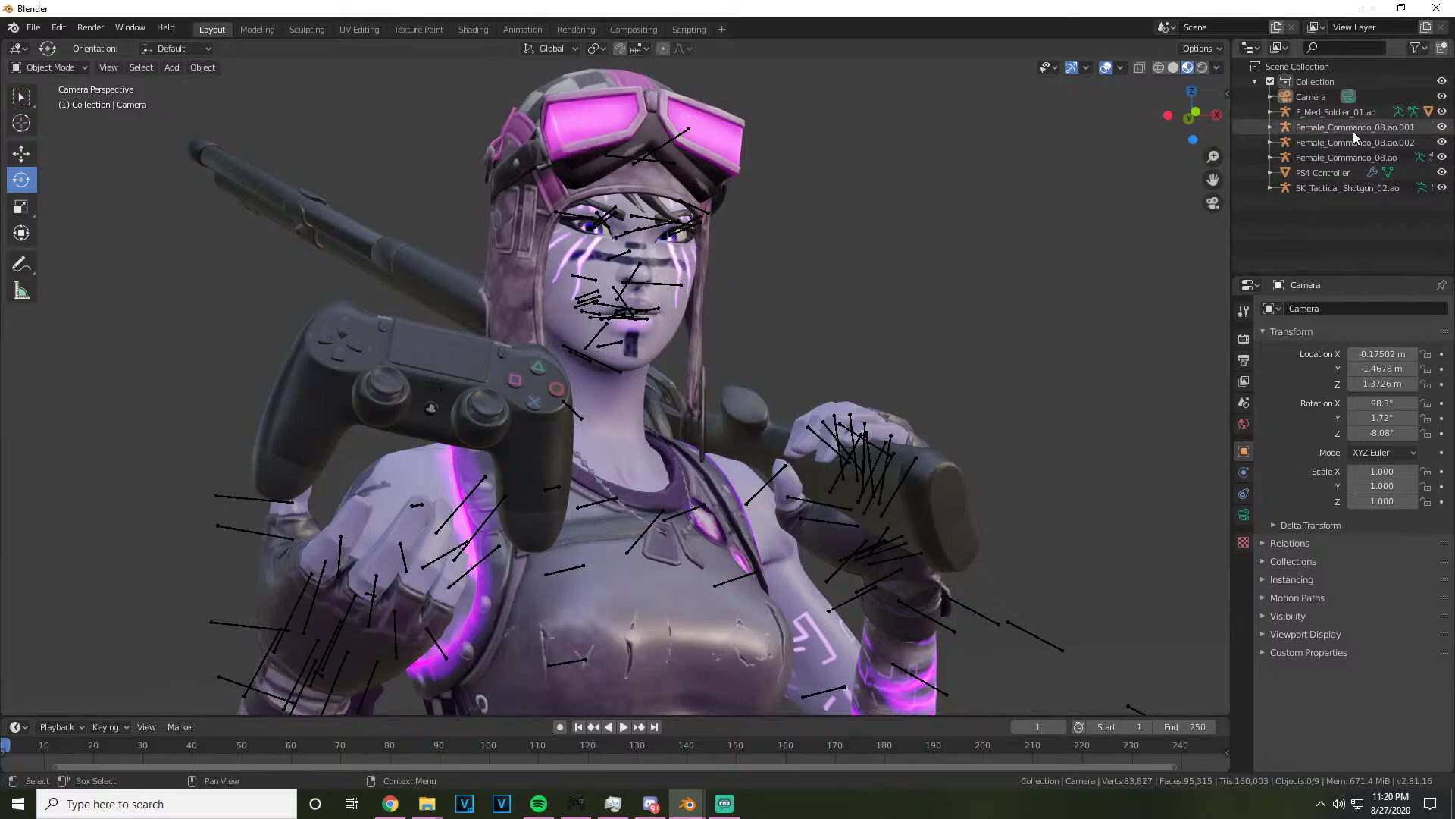
left_click(1442, 112)
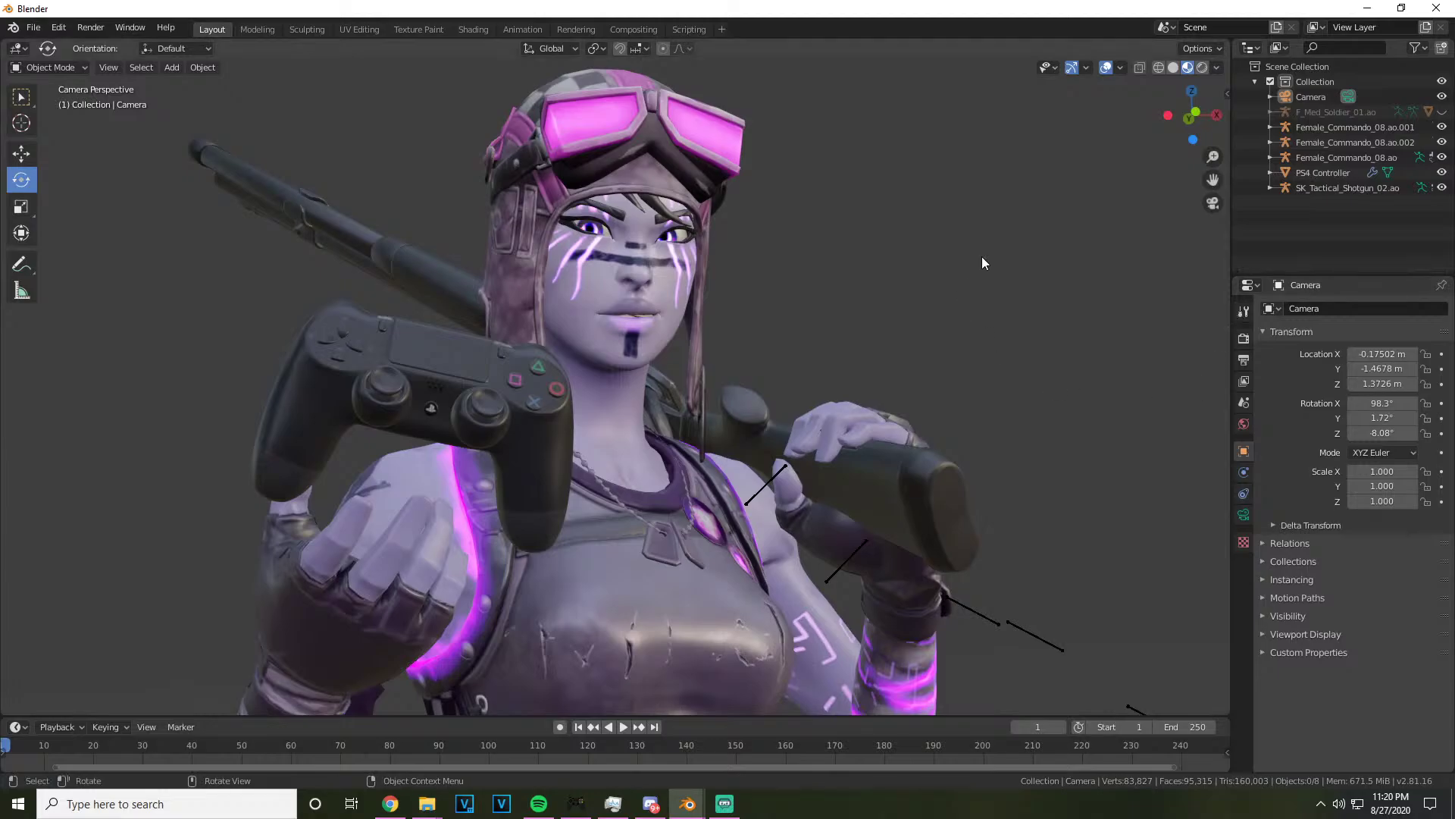
Enable Ambient Occlusion, Bloom and Screen Space Reflections for the Eevee render engine
left_click(1244, 338)
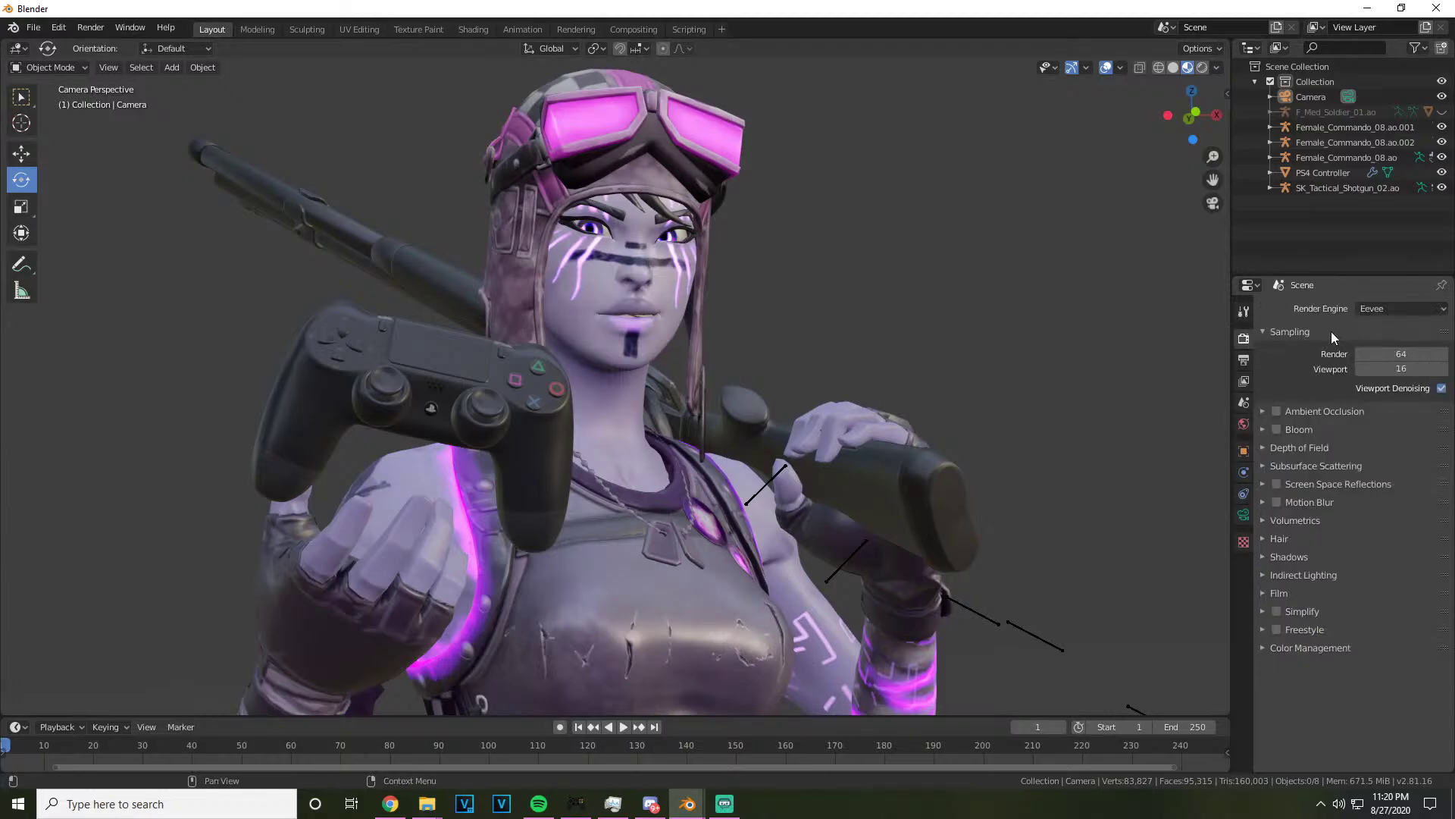
left_click(1277, 411)
left_click(1278, 430)
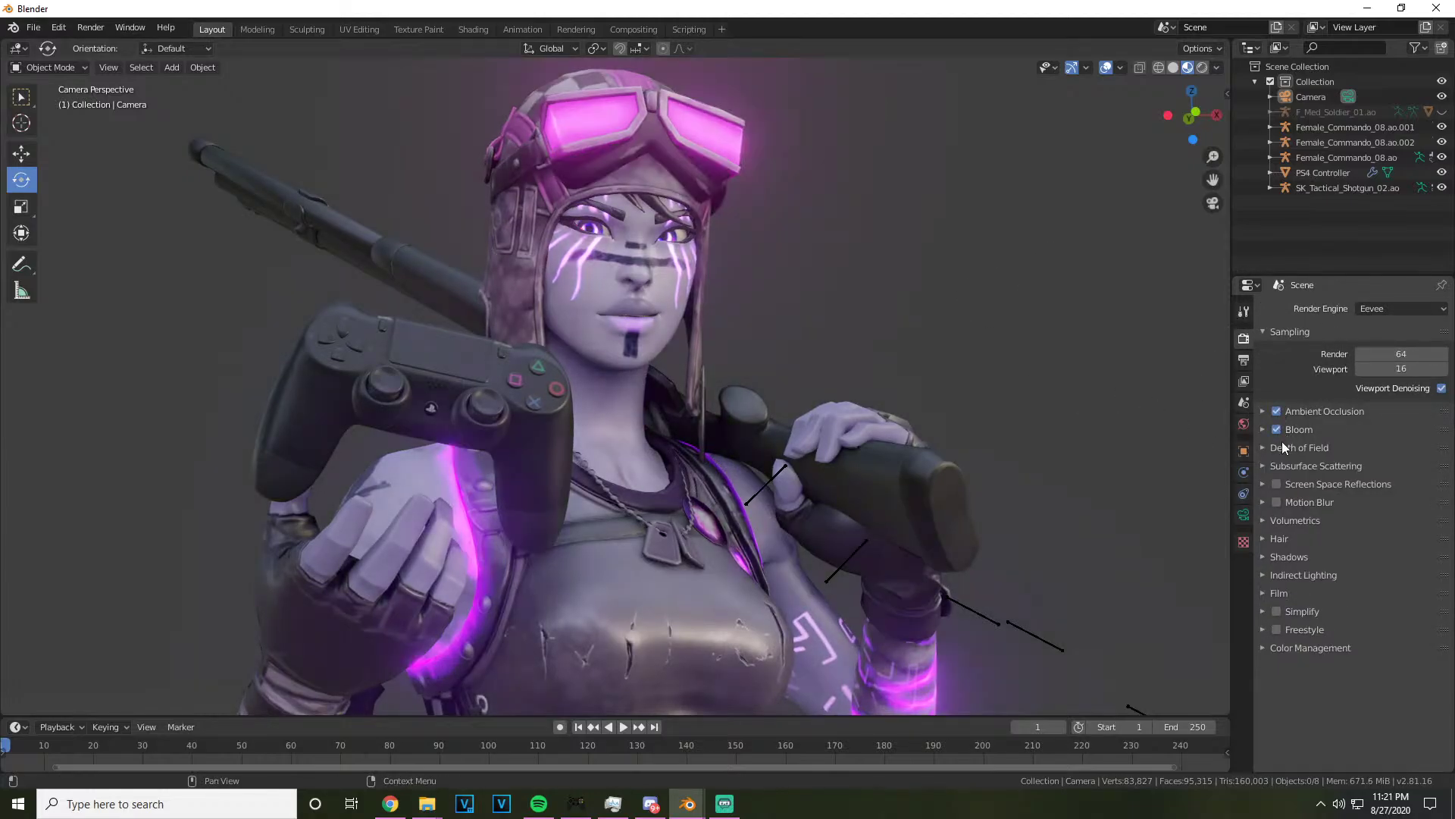
left_click(1277, 485)
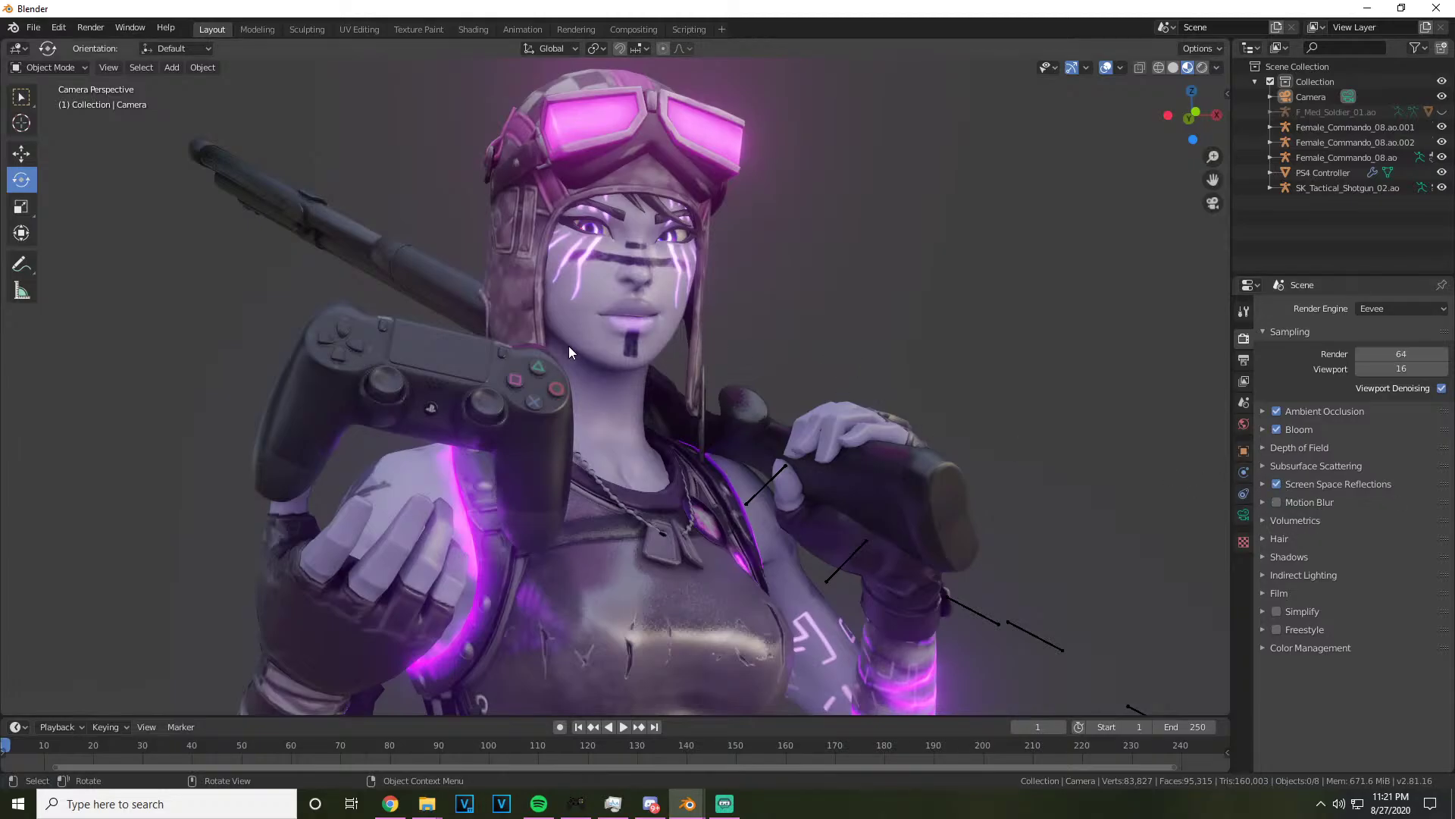
Select the PS4 Controller and move it slightly along the Y axis toward the character's body
left_click(455, 442)
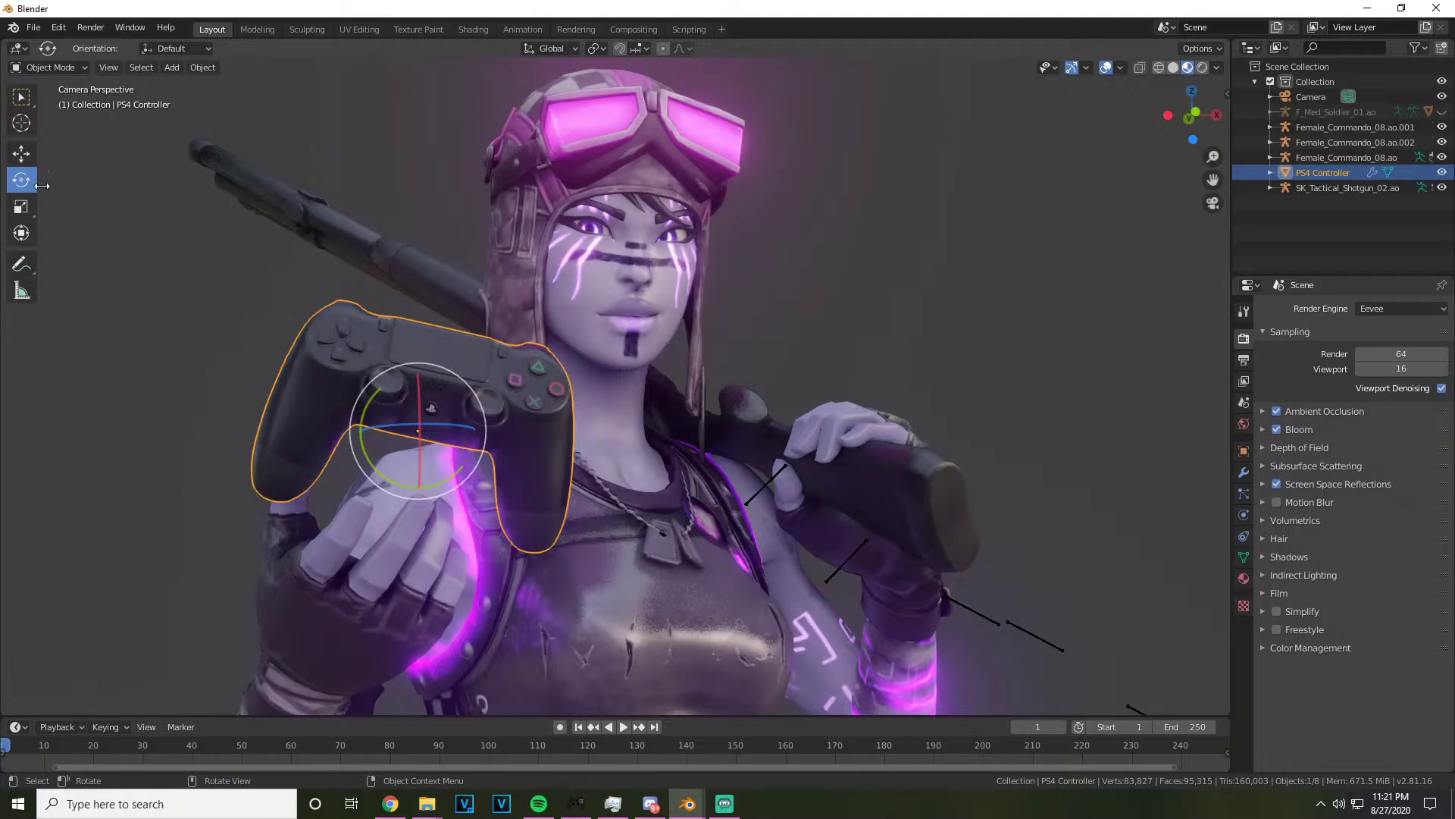
left_click(22, 153)
left_click_drag(1192, 113, 986, 303)
left_click_drag(610, 440, 599, 439)
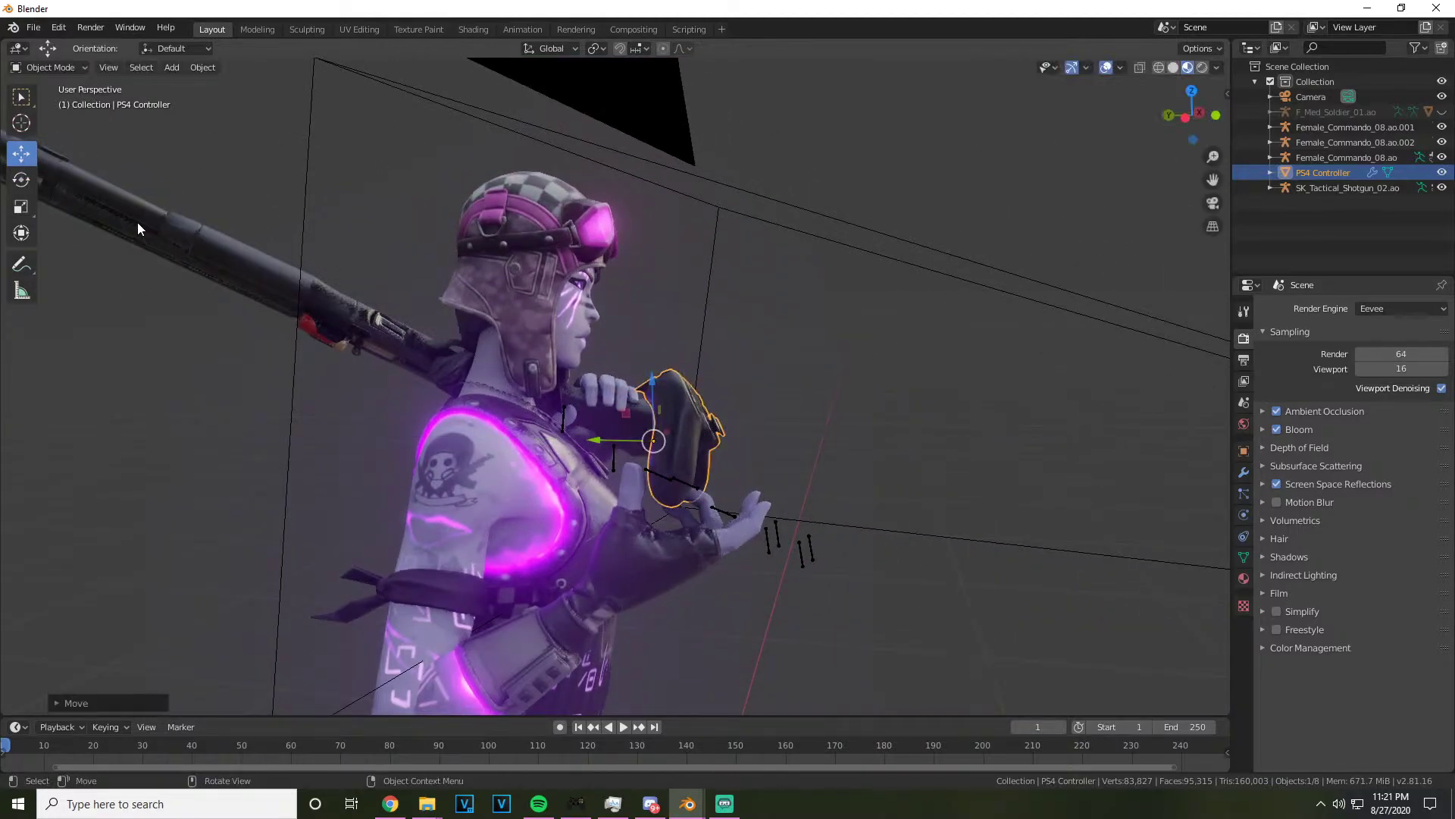
Scale the PS4 Controller down slightly and fine-tune its size against the hand in the camera view
left_click(21, 206)
left_click_drag(654, 520, 654, 505)
left_click(1212, 205)
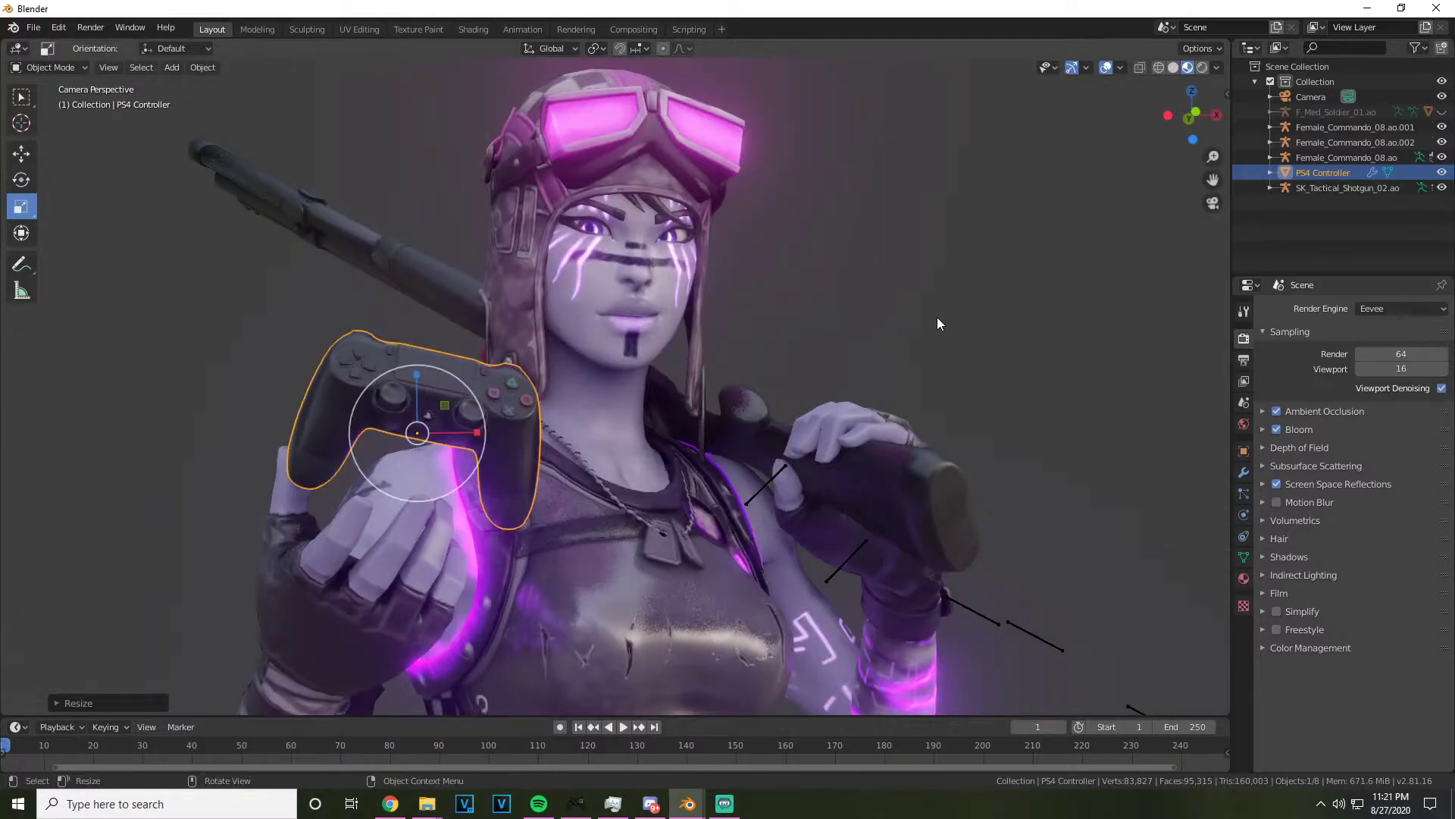
left_click_drag(465, 383, 120, 204)
Rotate the PS4 Controller freely to adjust its tilt and move it along the Y axis closer to the character's body
left_click(21, 180)
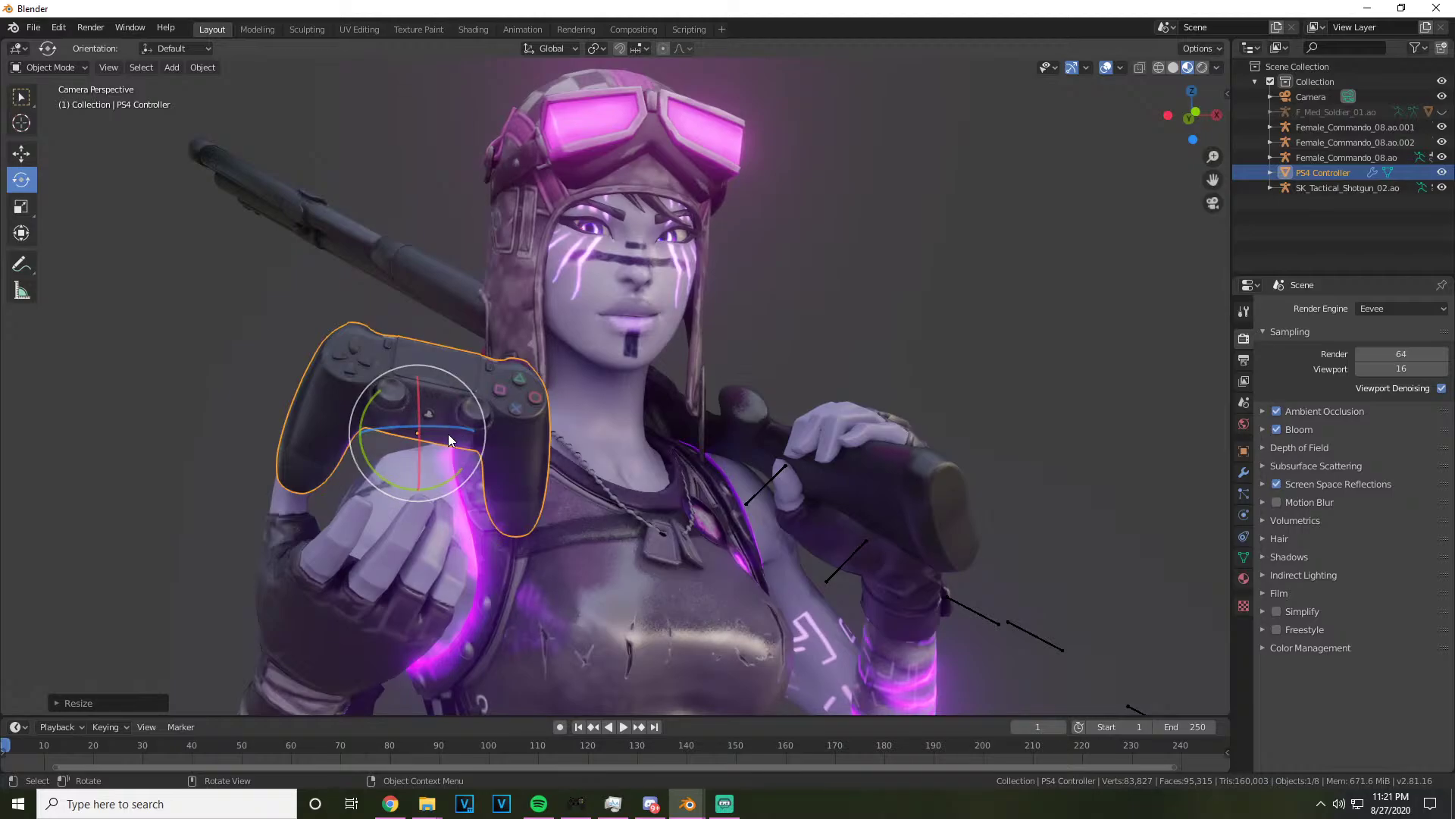
left_click_drag(479, 430, 436, 377)
left_click(24, 155)
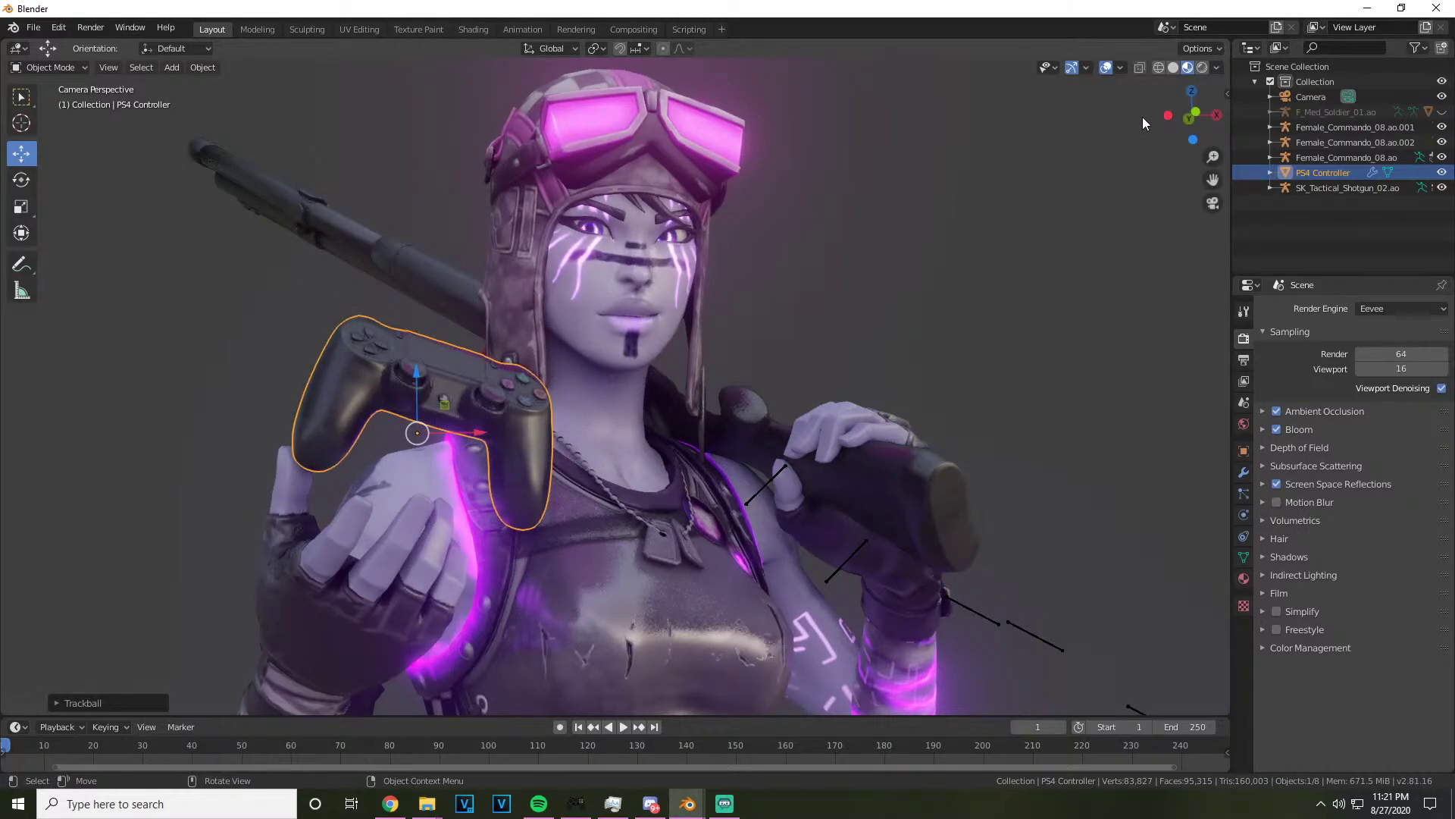
key("KP_0")
left_click_drag(552, 416, 520, 415)
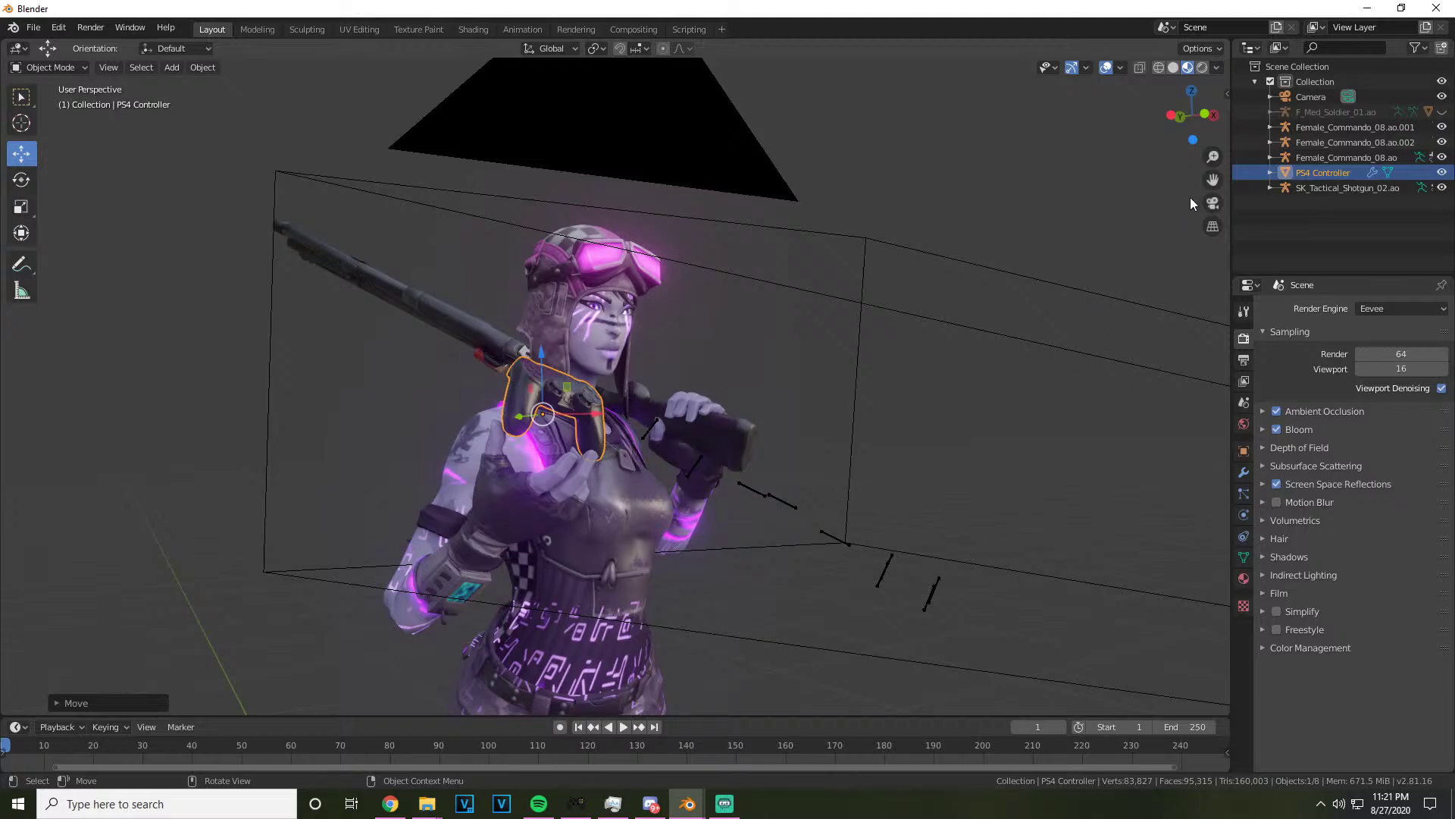
left_click(1213, 203)
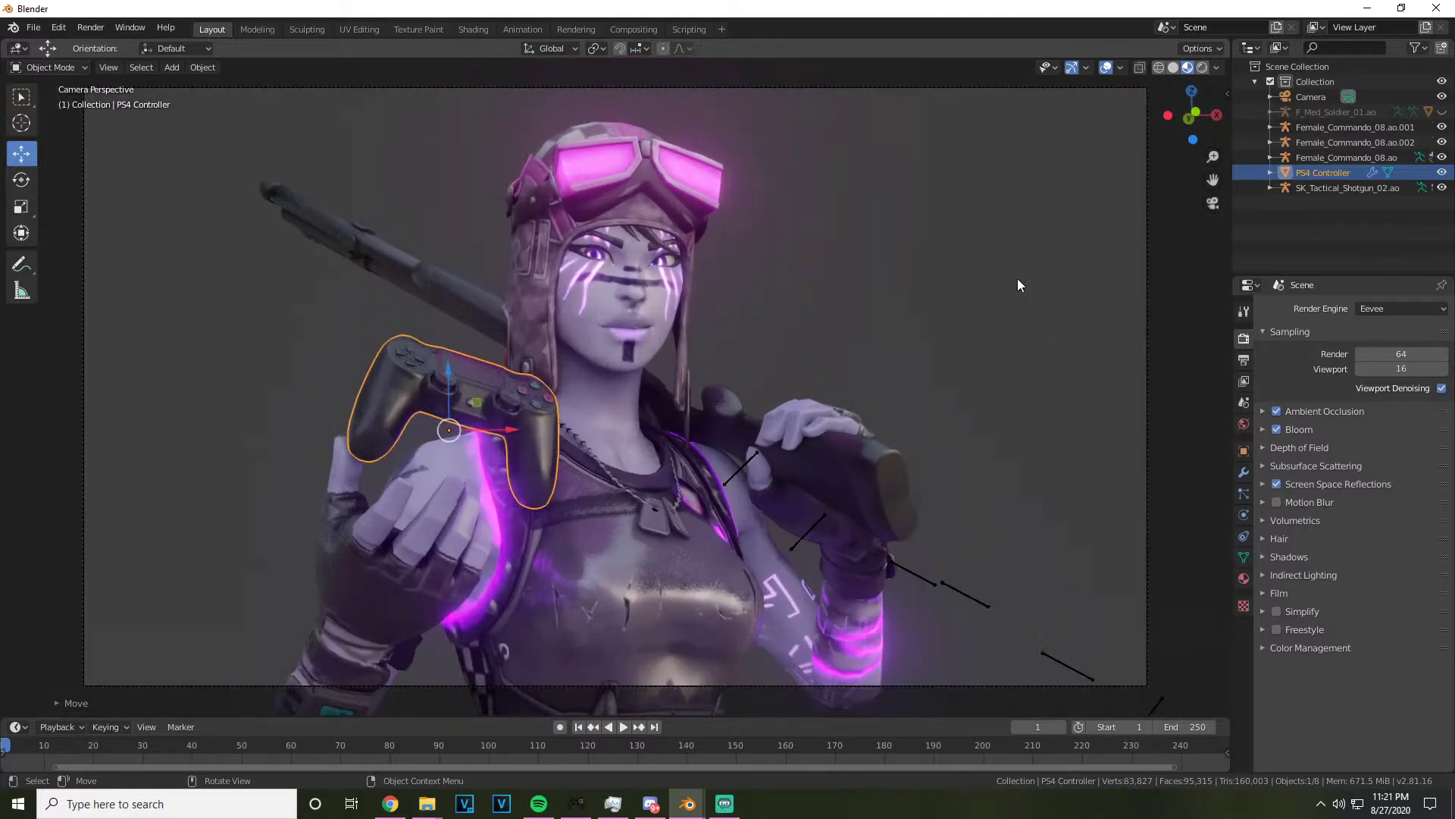
Select the camera and move it back from the character to widen the shot
left_click_drag(1182, 121, 702, 308)
left_click(663, 347)
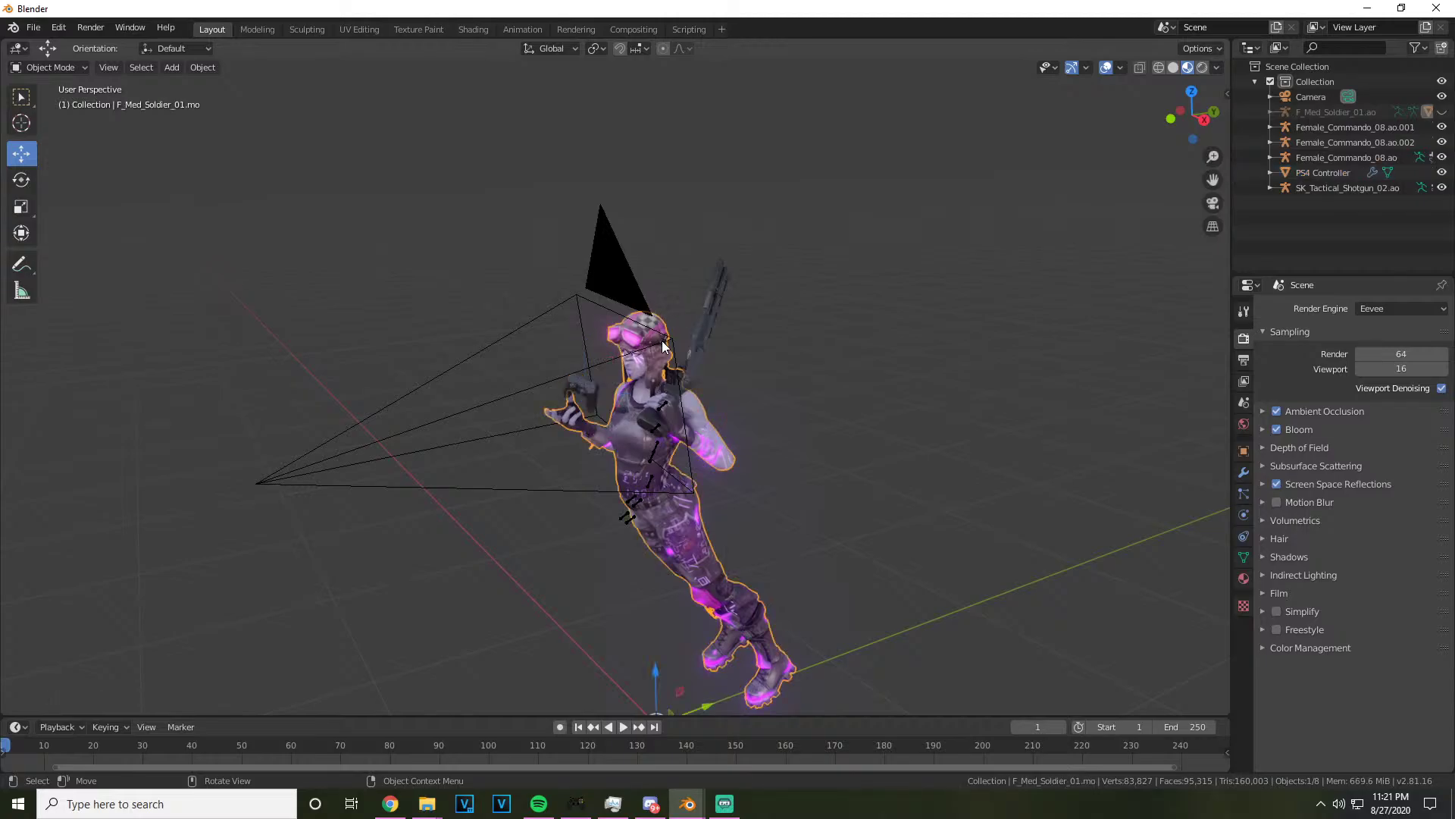
left_click(663, 347)
left_click(1215, 203)
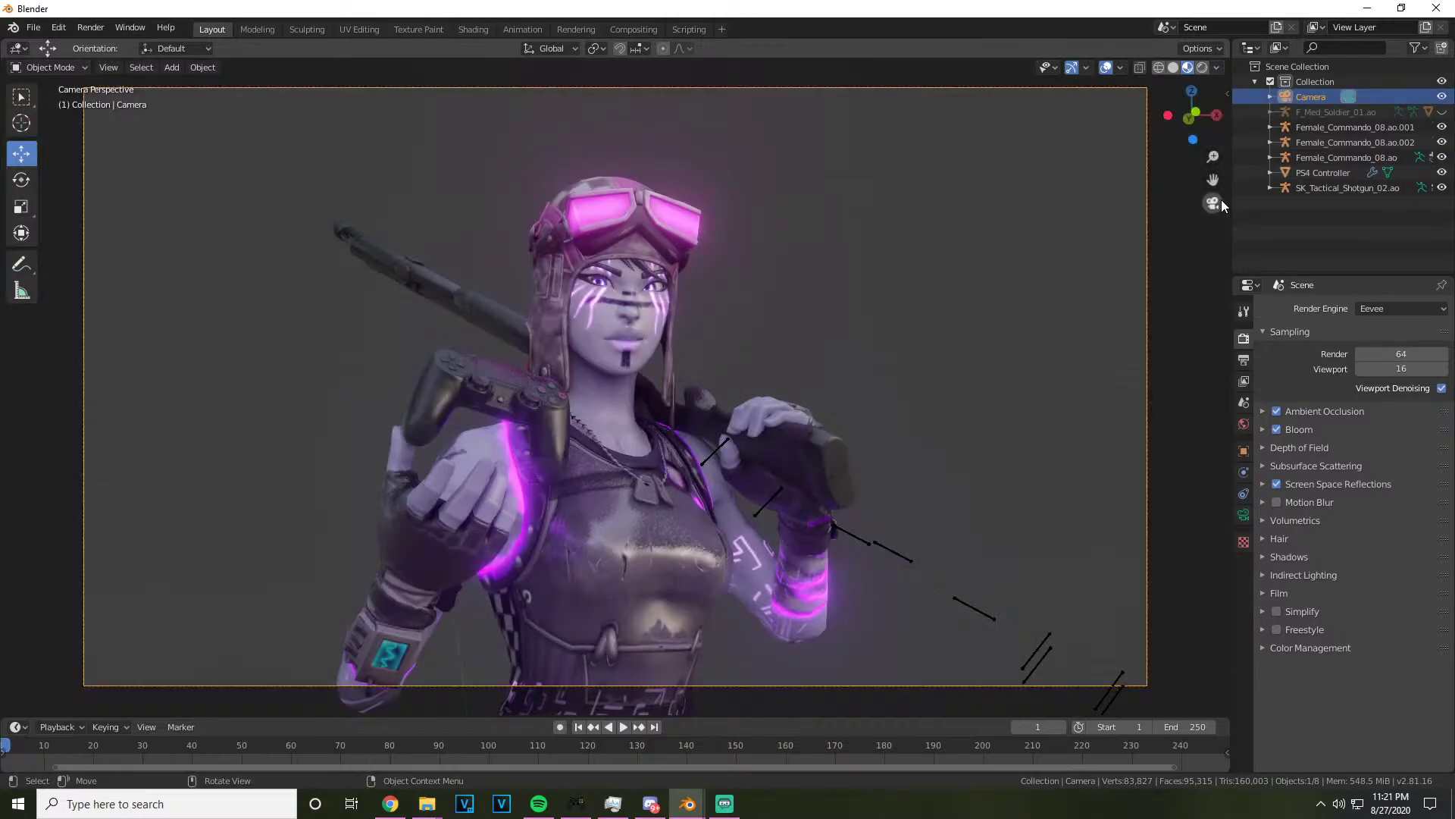
scroll(1075, 230, "up", 2)
scroll(1058, 238, "down", 4)
Lower the camera so the character sits higher in the frame, and check the camera view
left_click_drag(1171, 139, 1129, 170)
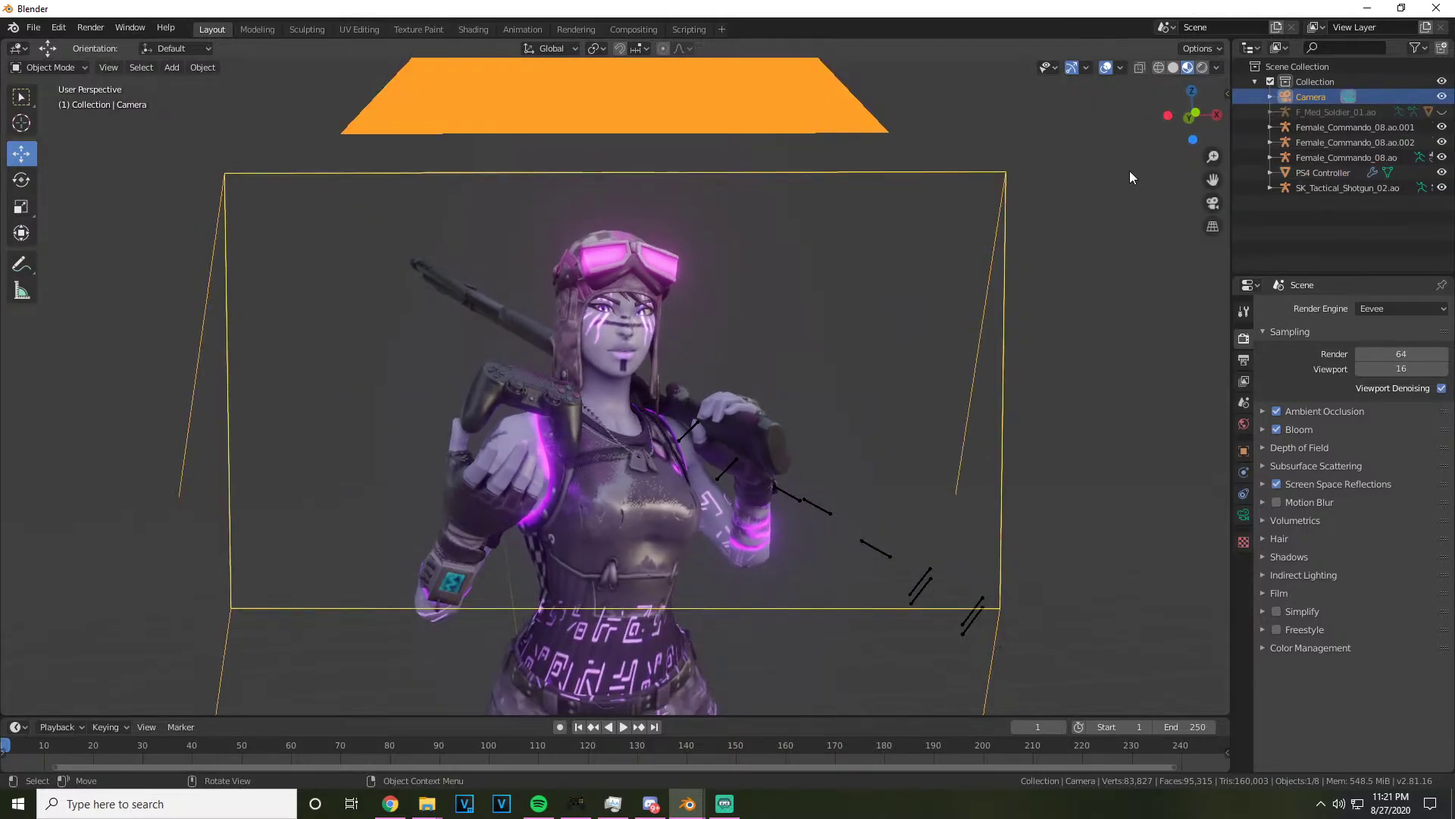
key("shift+KP_7")
left_click_drag(630, 370, 743, 379)
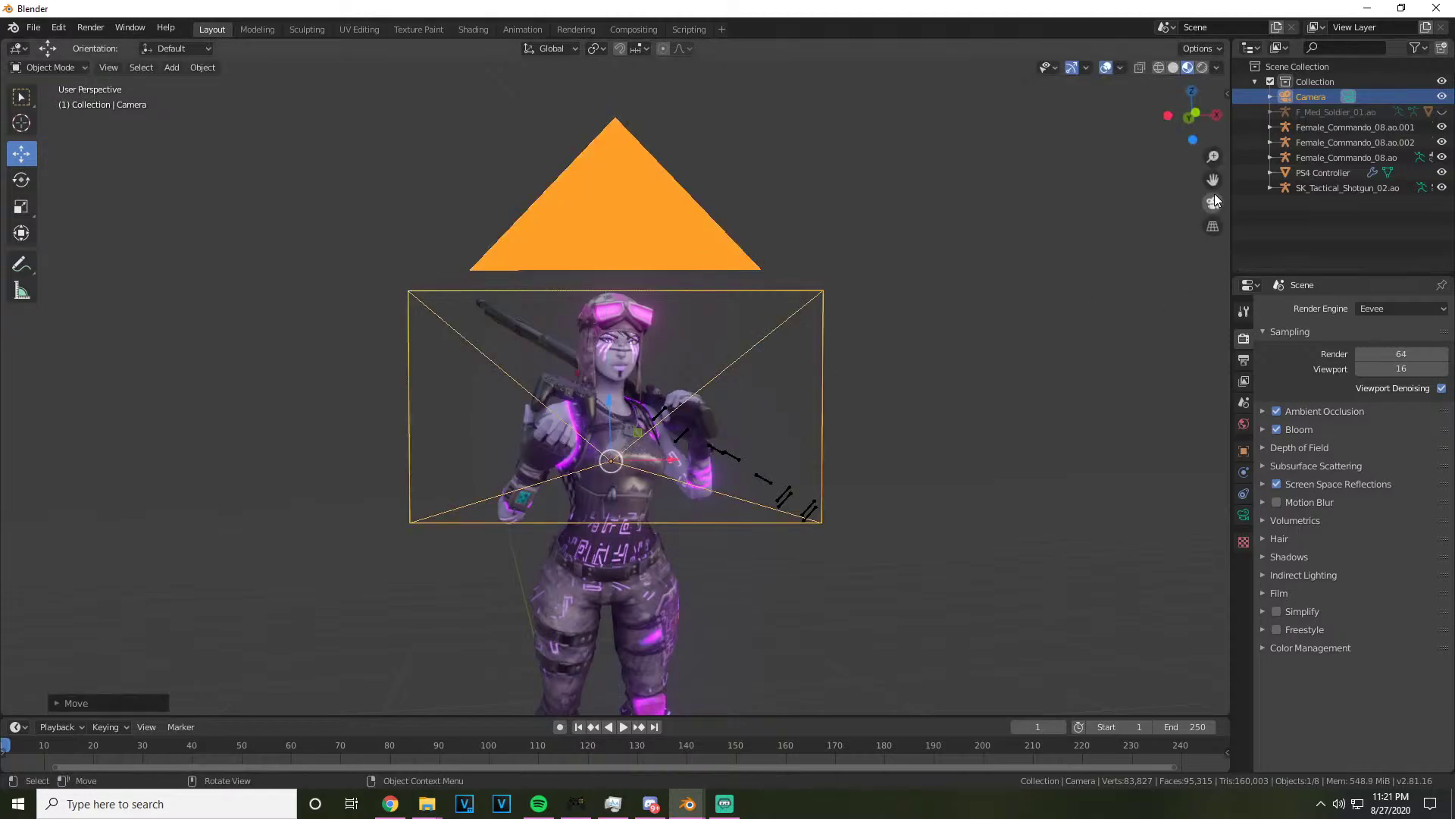
left_click(1215, 202)
scroll(1131, 224, "up", 4)
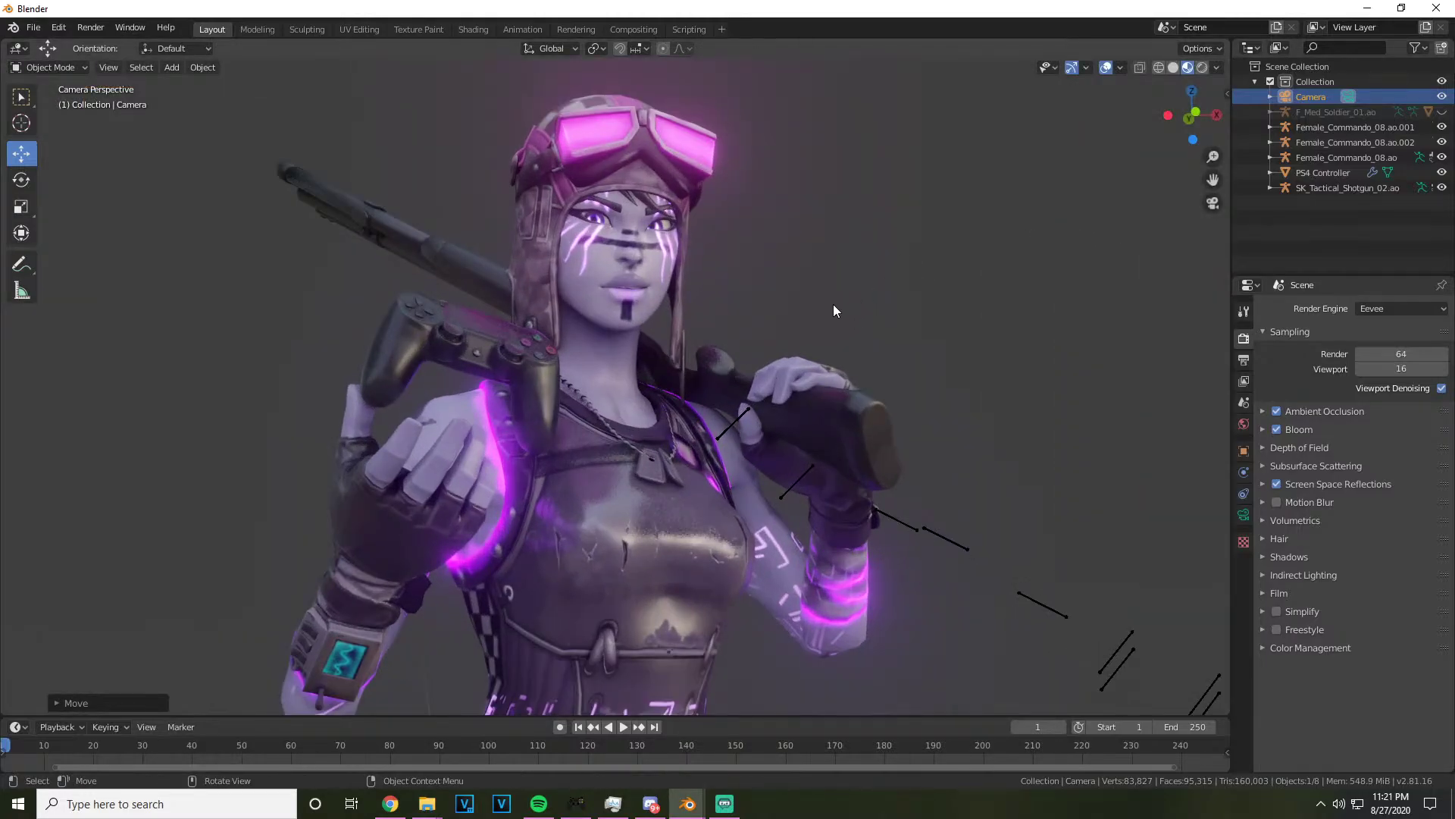
Select the PS4 Controller and adjust its position over the right hand along the Y axis
left_click_drag(1192, 115, 1118, 127)
left_click(530, 379)
left_click_drag(531, 381, 548, 378)
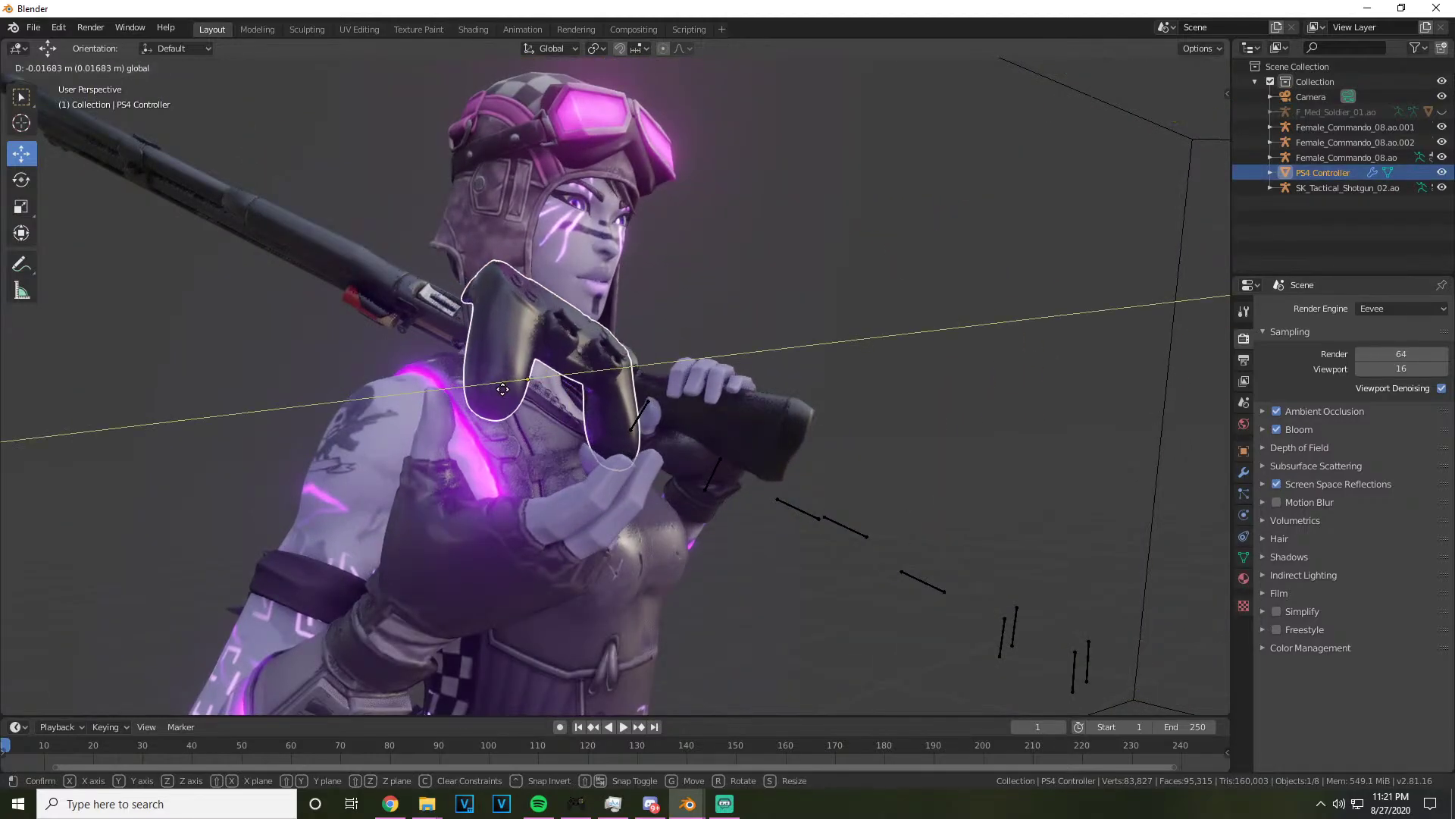
left_click(1214, 203)
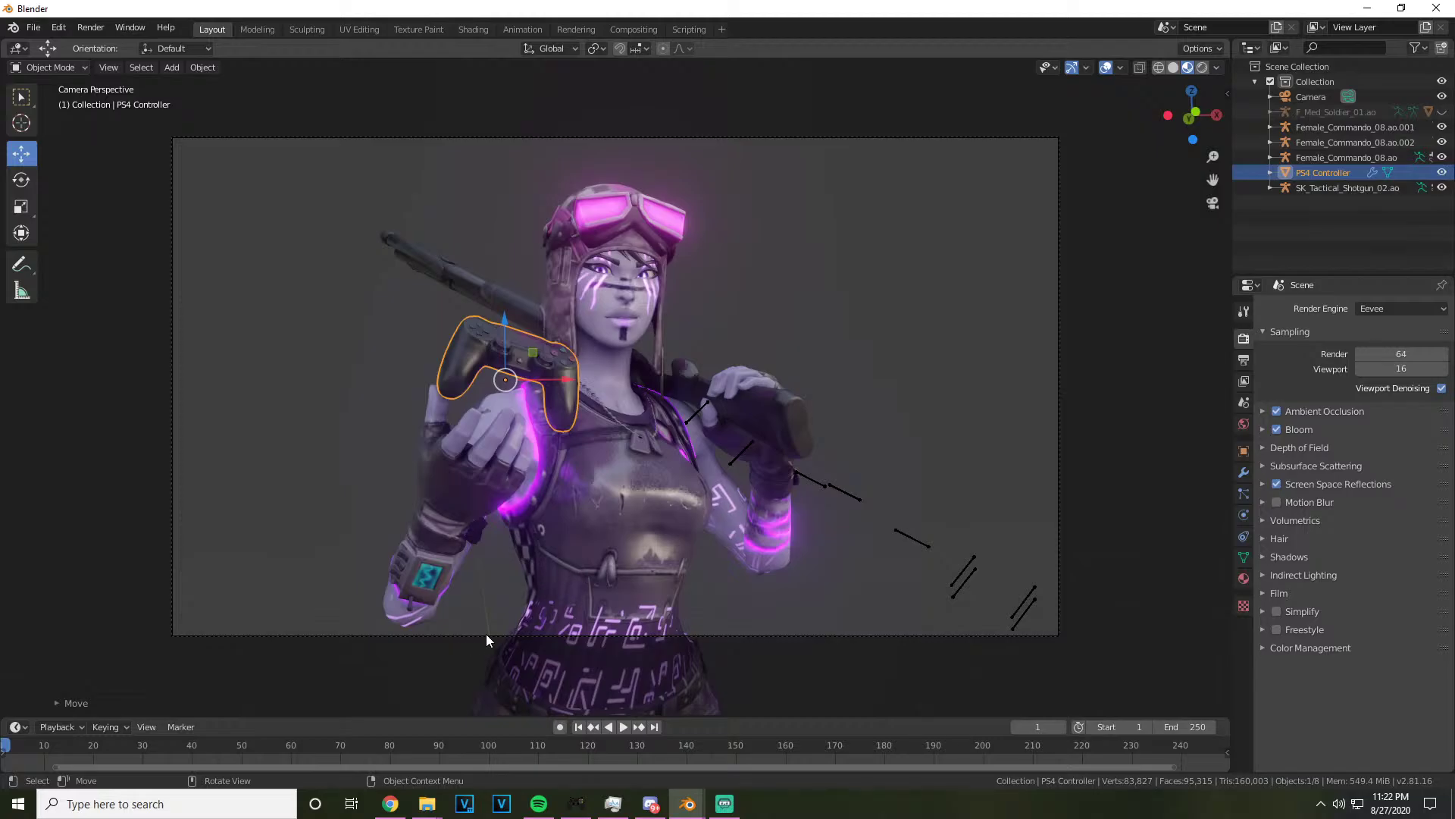
Select the camera and lower it a little more to bring the character's head near the frame's upper edge
key("KP_0")
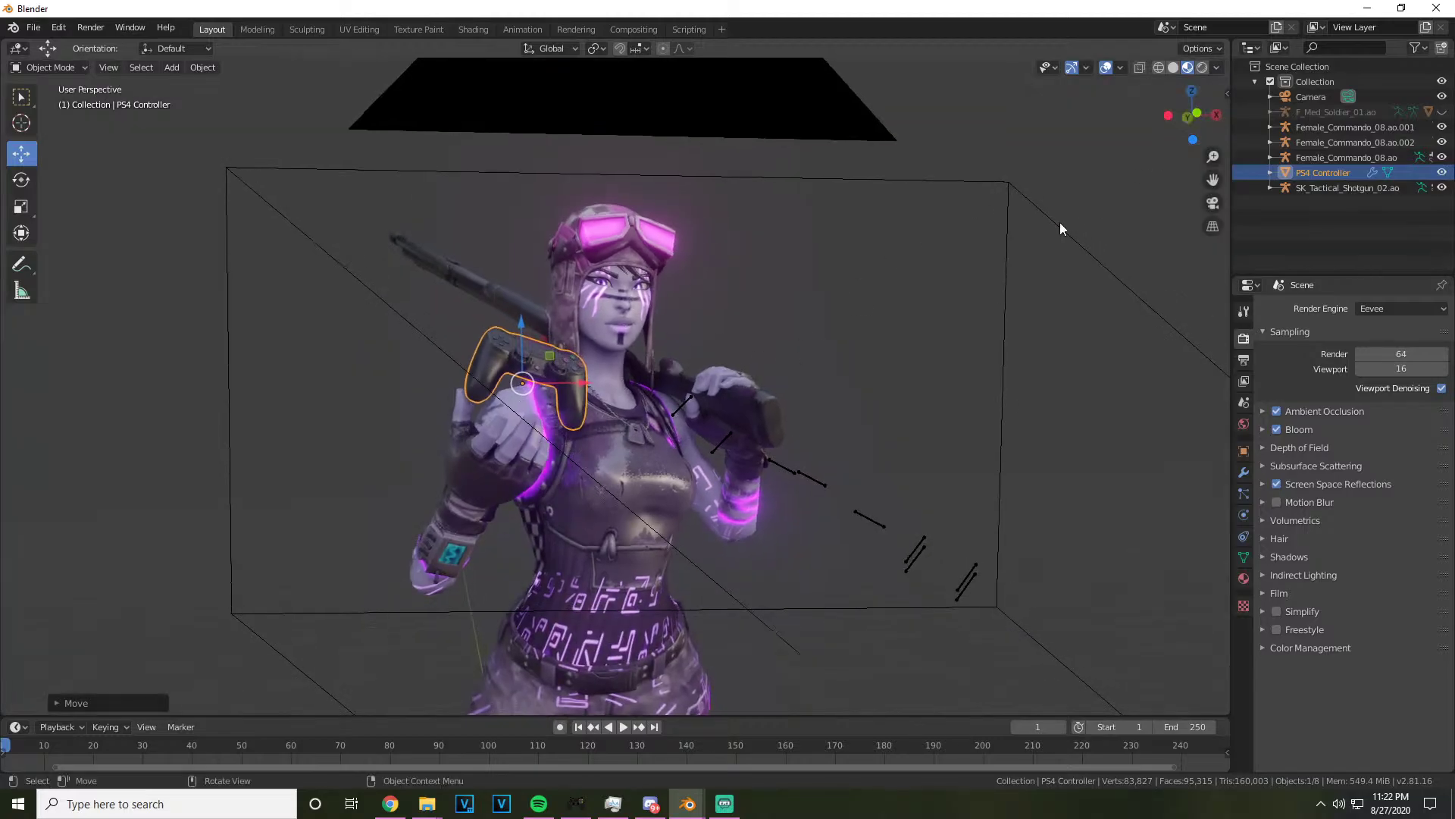
left_click(654, 420)
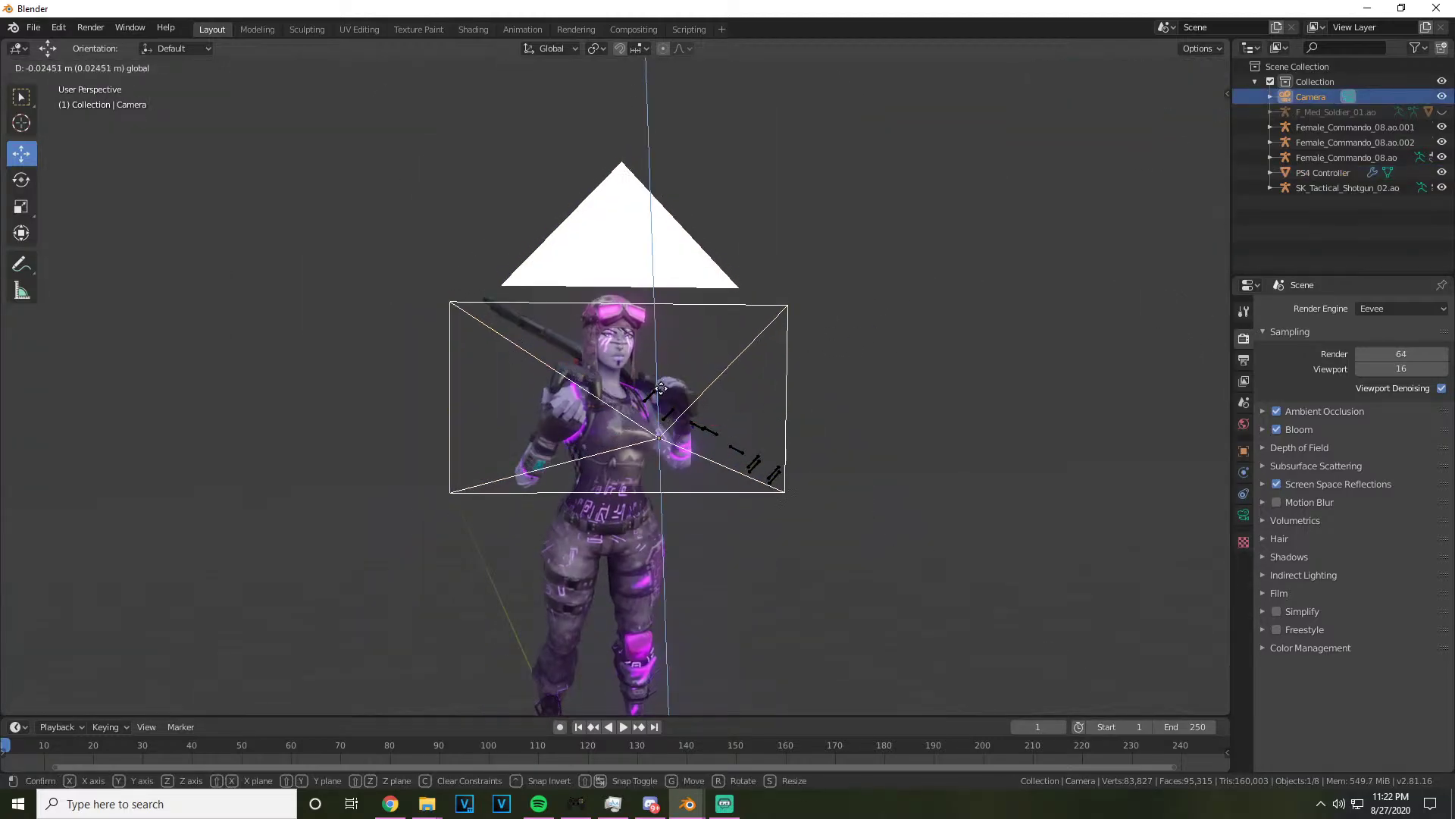
left_click(1213, 203)
scroll(928, 332, "down", 1)
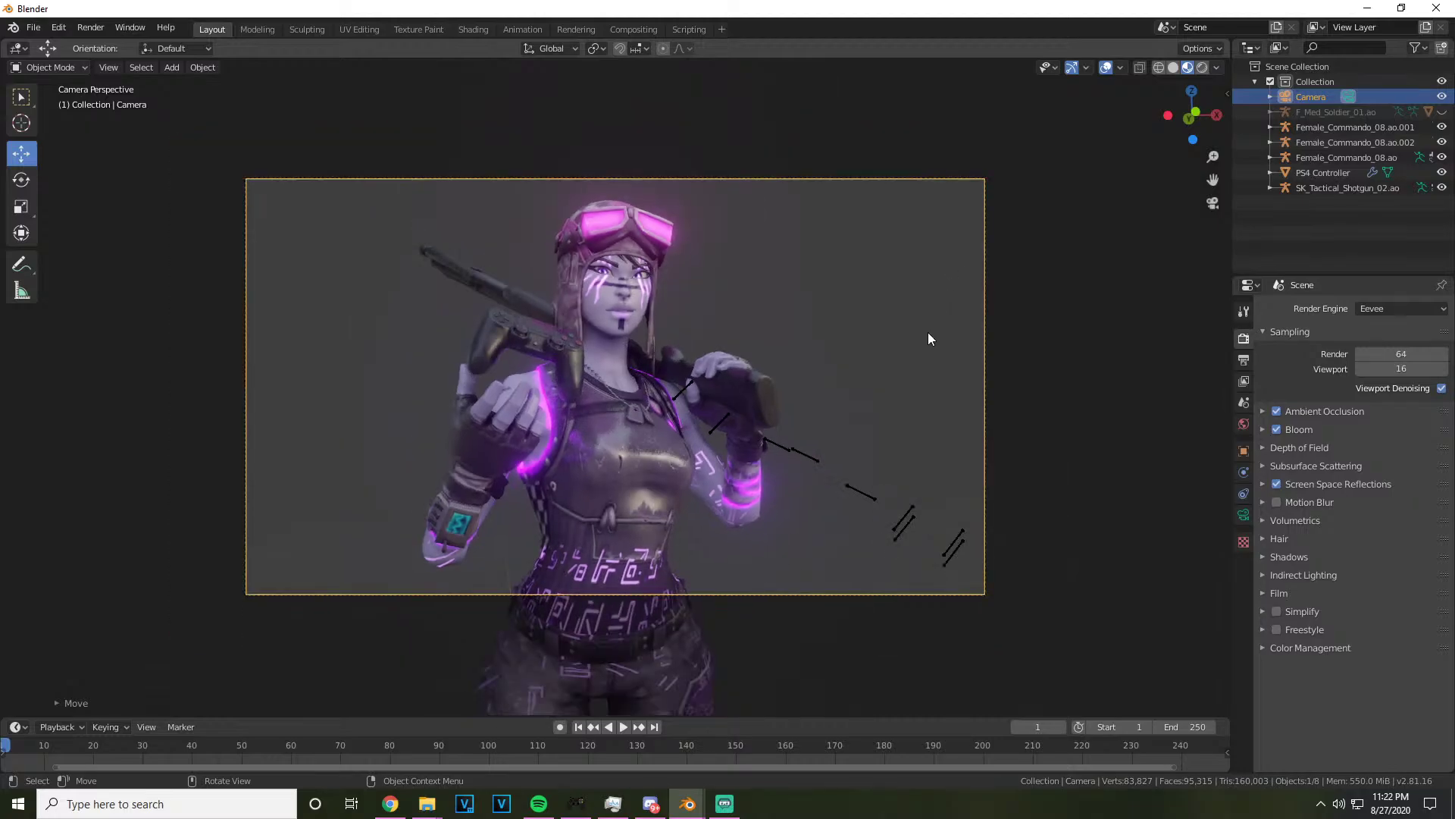
scroll(917, 318, "up", 2)
scroll(920, 304, "up", 1)
scroll(923, 282, "down", 1)
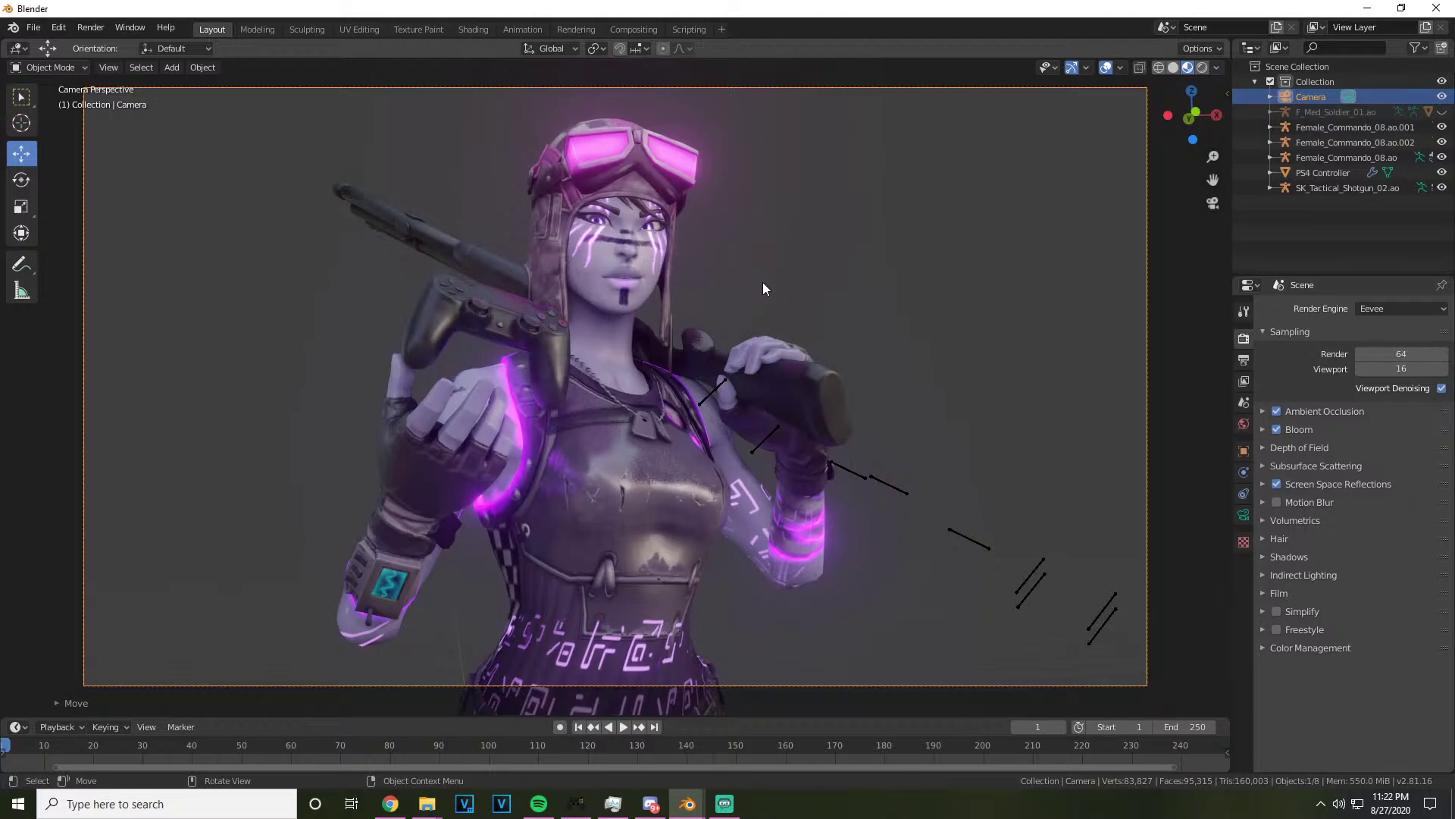
left_click_drag(1161, 147, 1152, 115)
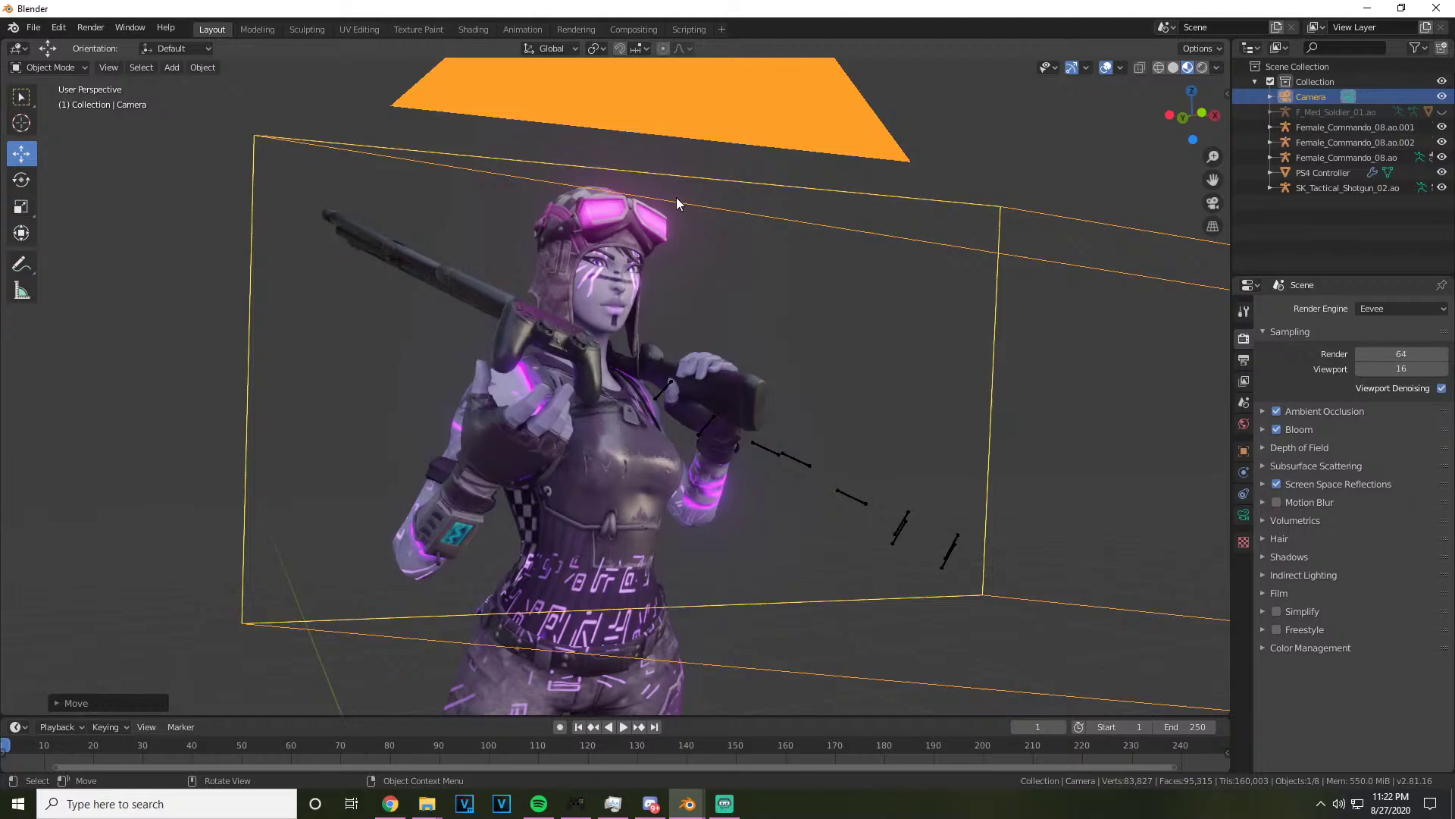
left_click(1212, 203)
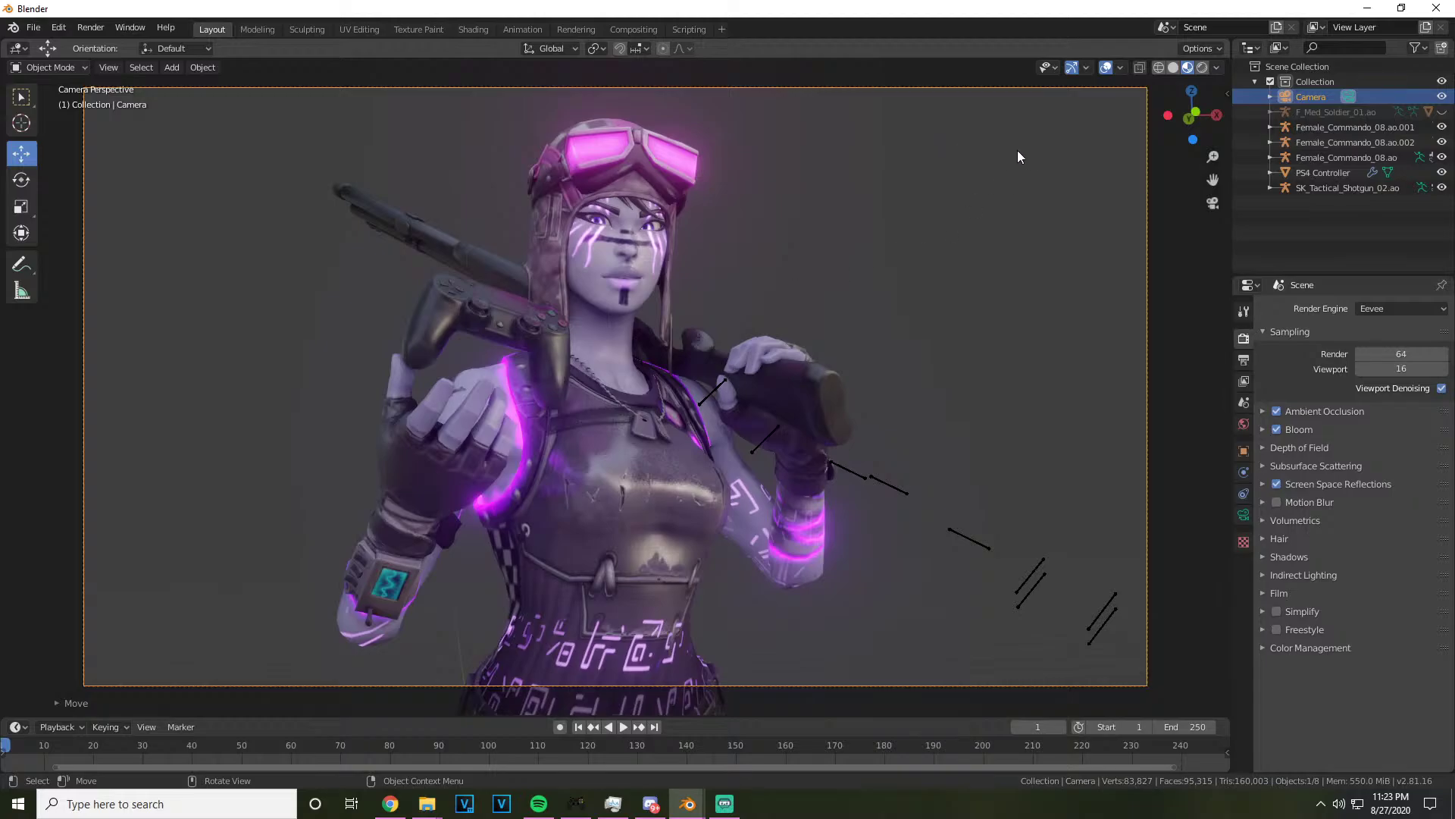
Switch the render engine to Cycles and view the scene in rendered shading through the camera
left_click_drag(1191, 115, 1190, 206)
left_click(1209, 203)
left_click(1213, 203)
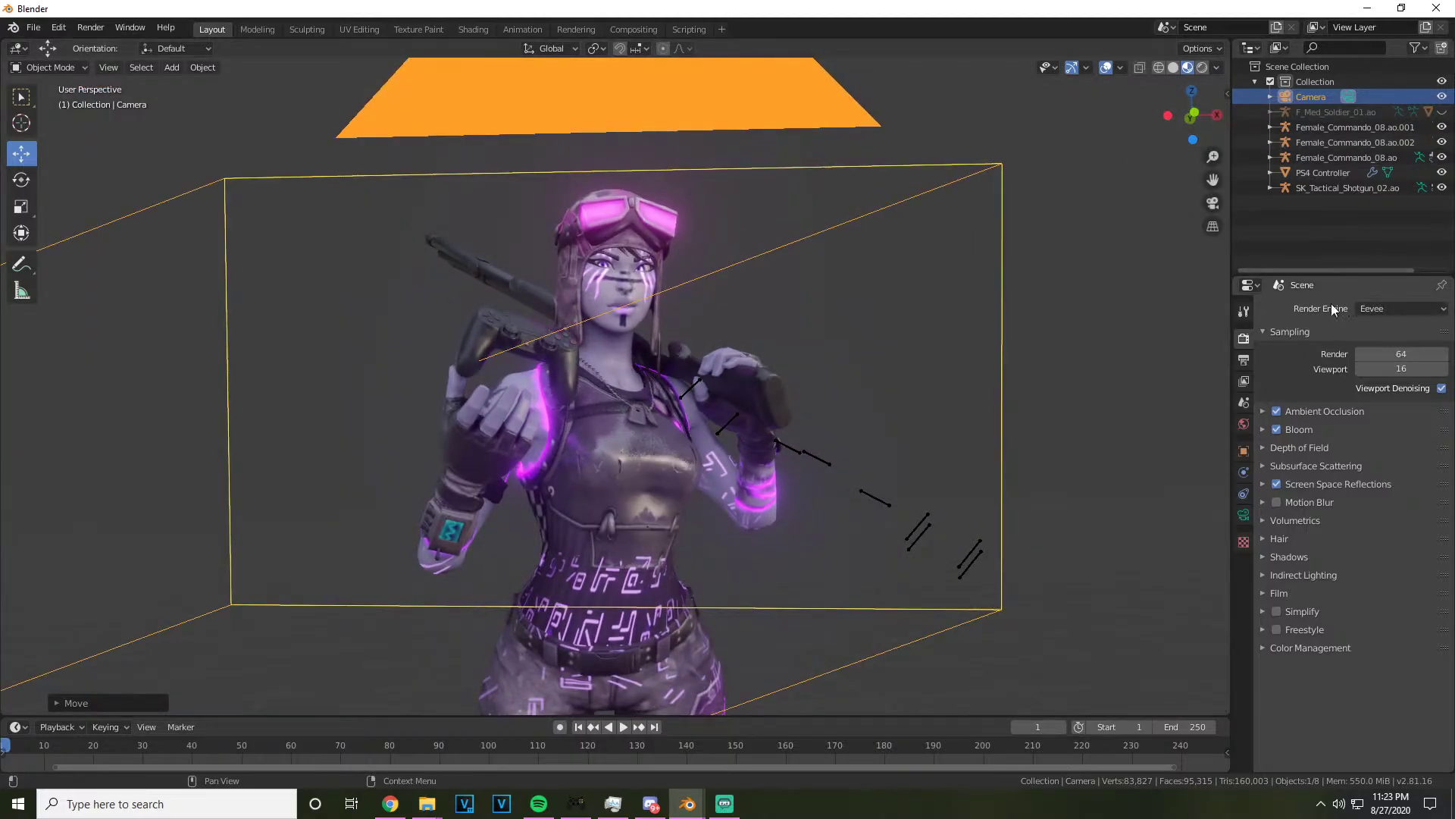
left_click(1382, 307)
left_click(1381, 355)
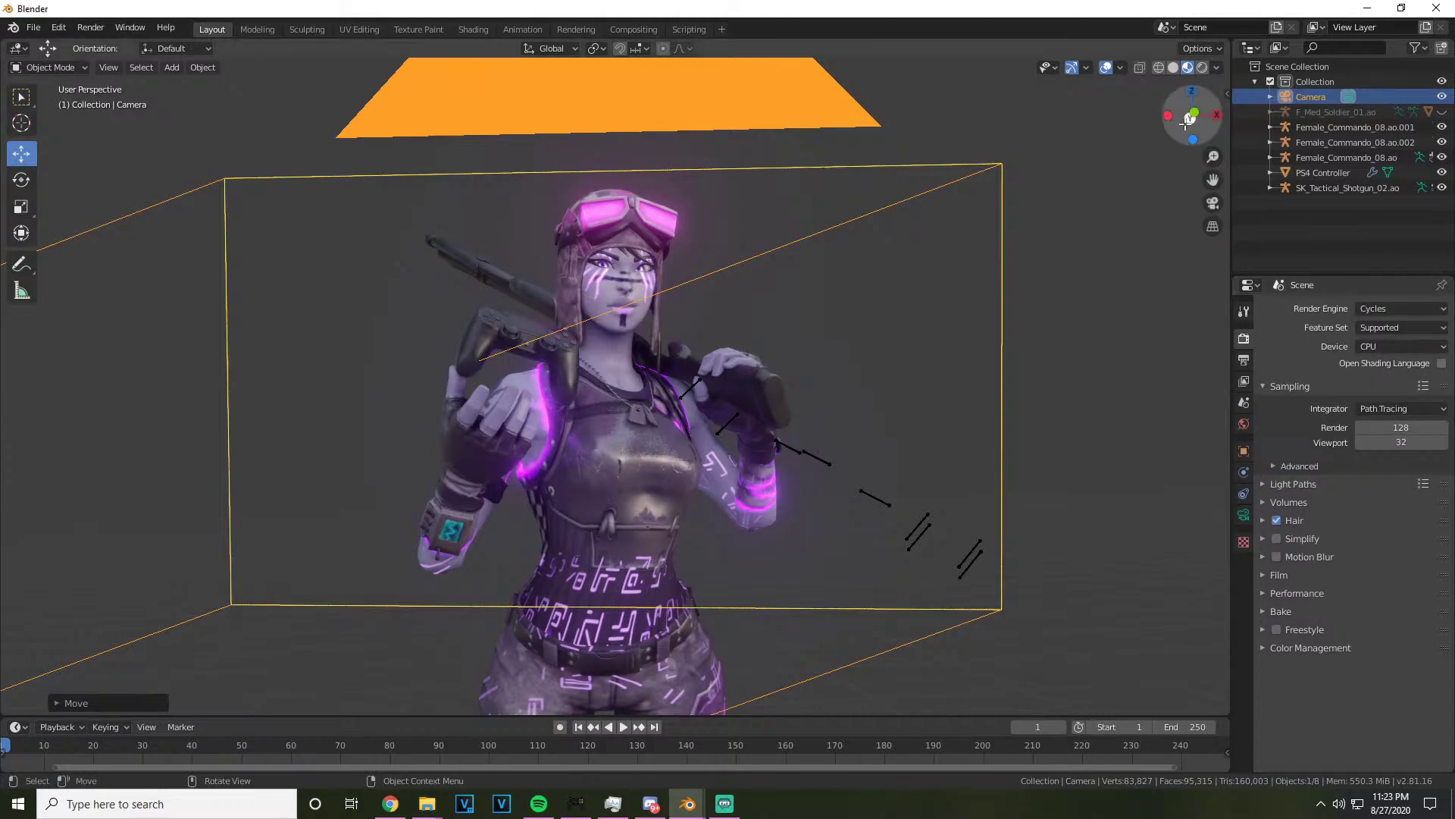
left_click(1201, 67)
left_click(1213, 203)
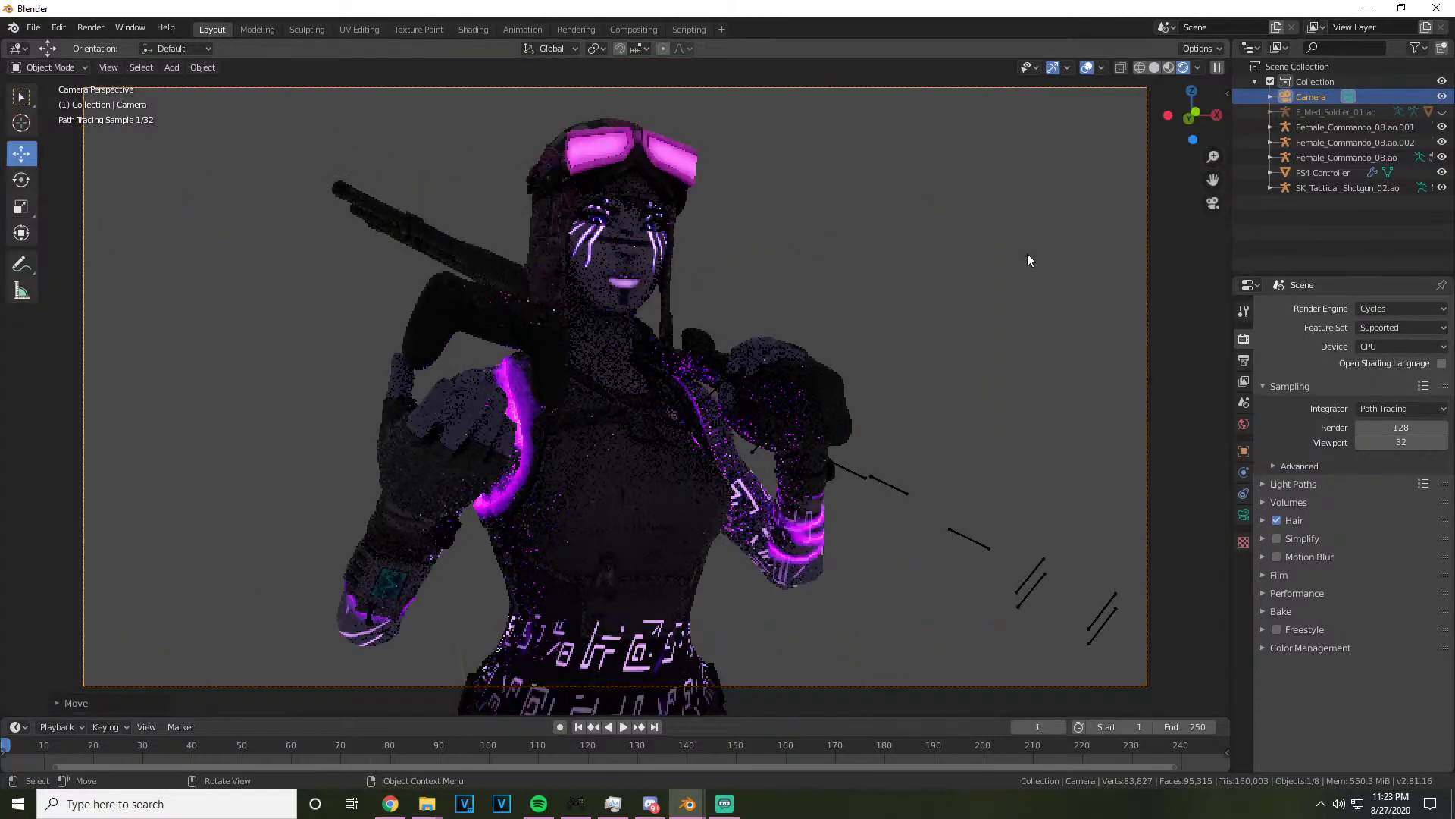
Replace the timeline with the Shader Editor, enlarge that area and show the World nodes
left_click(18, 727)
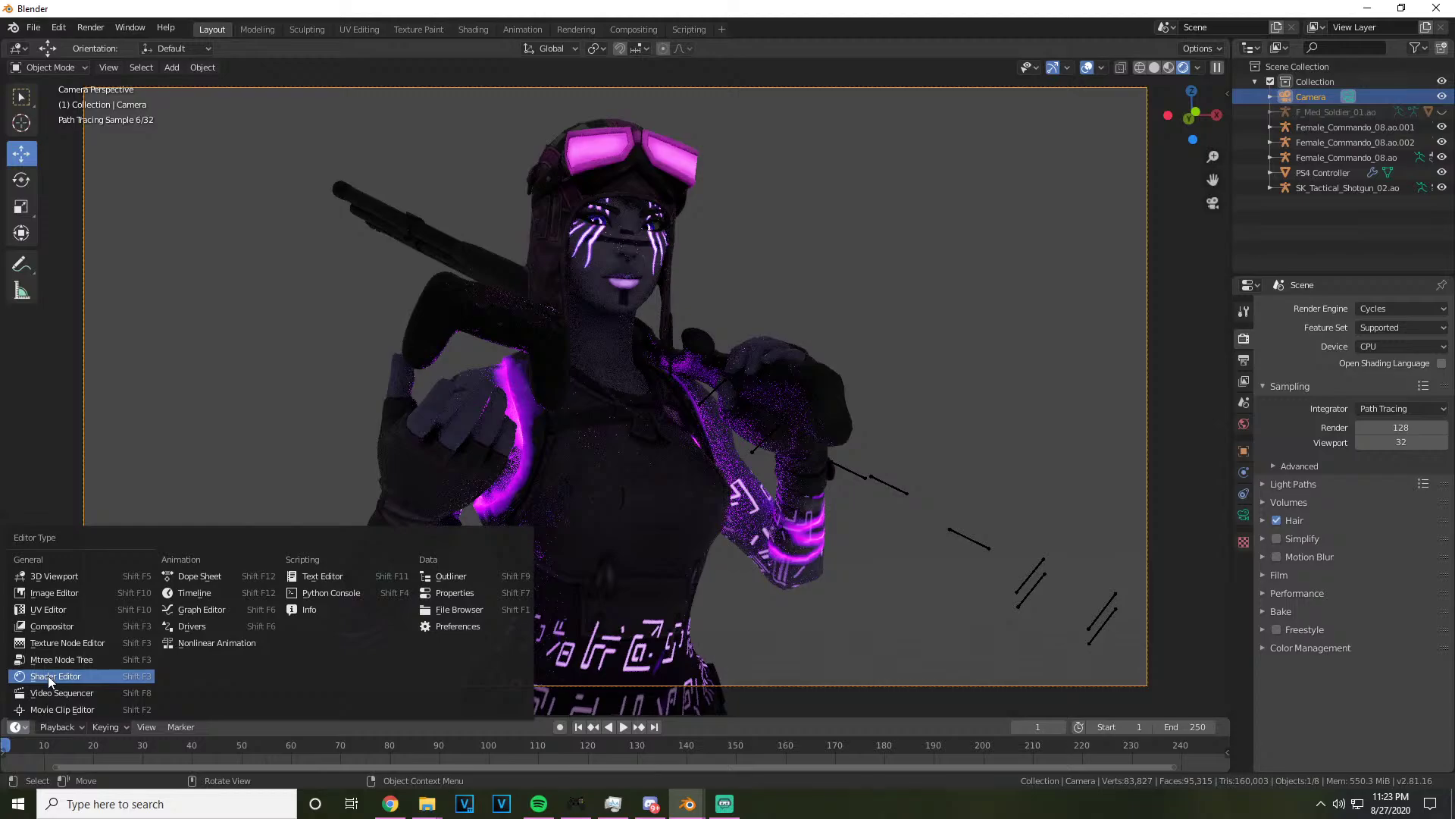
left_click(48, 676)
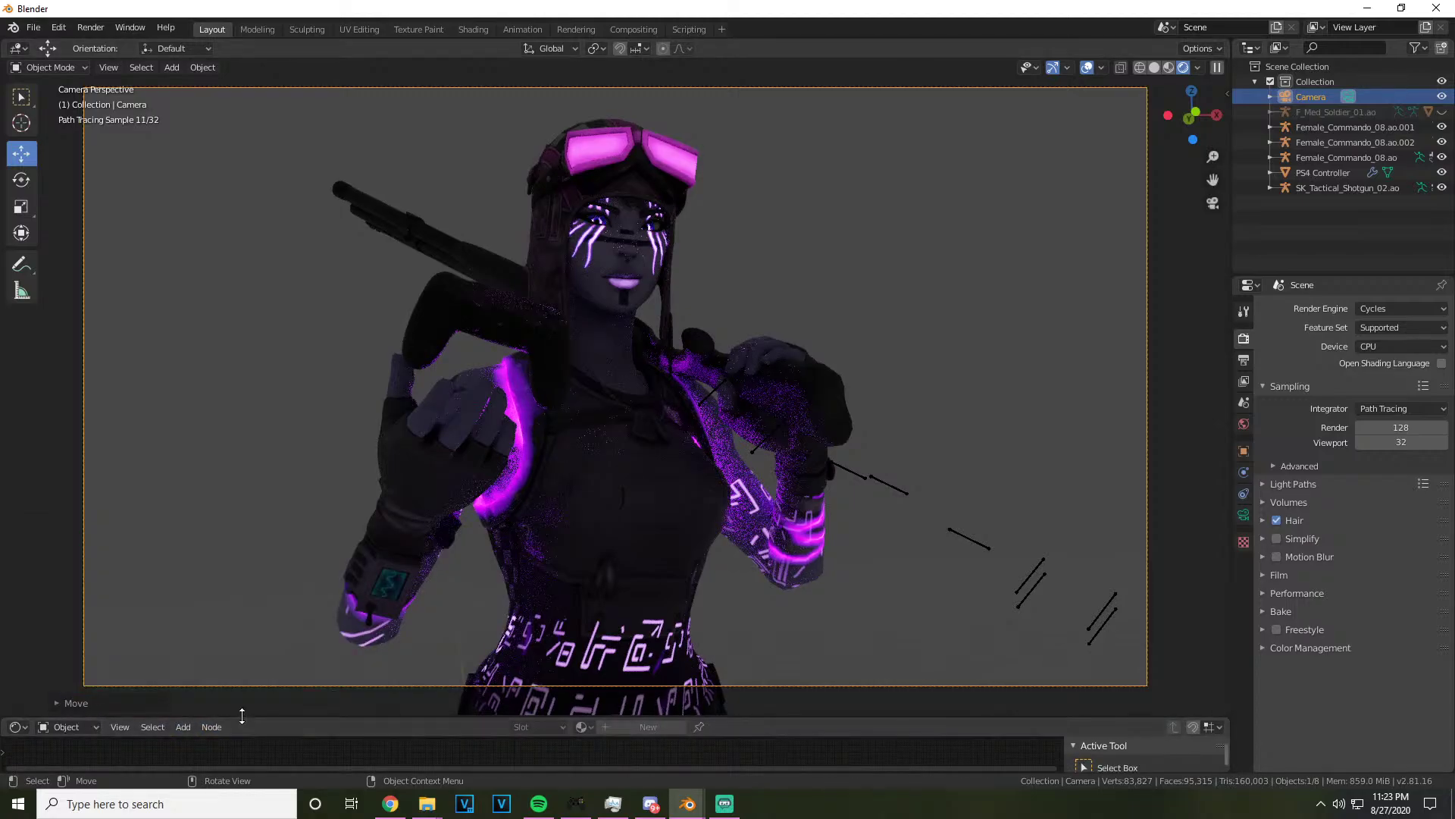
left_click_drag(243, 717, 243, 582)
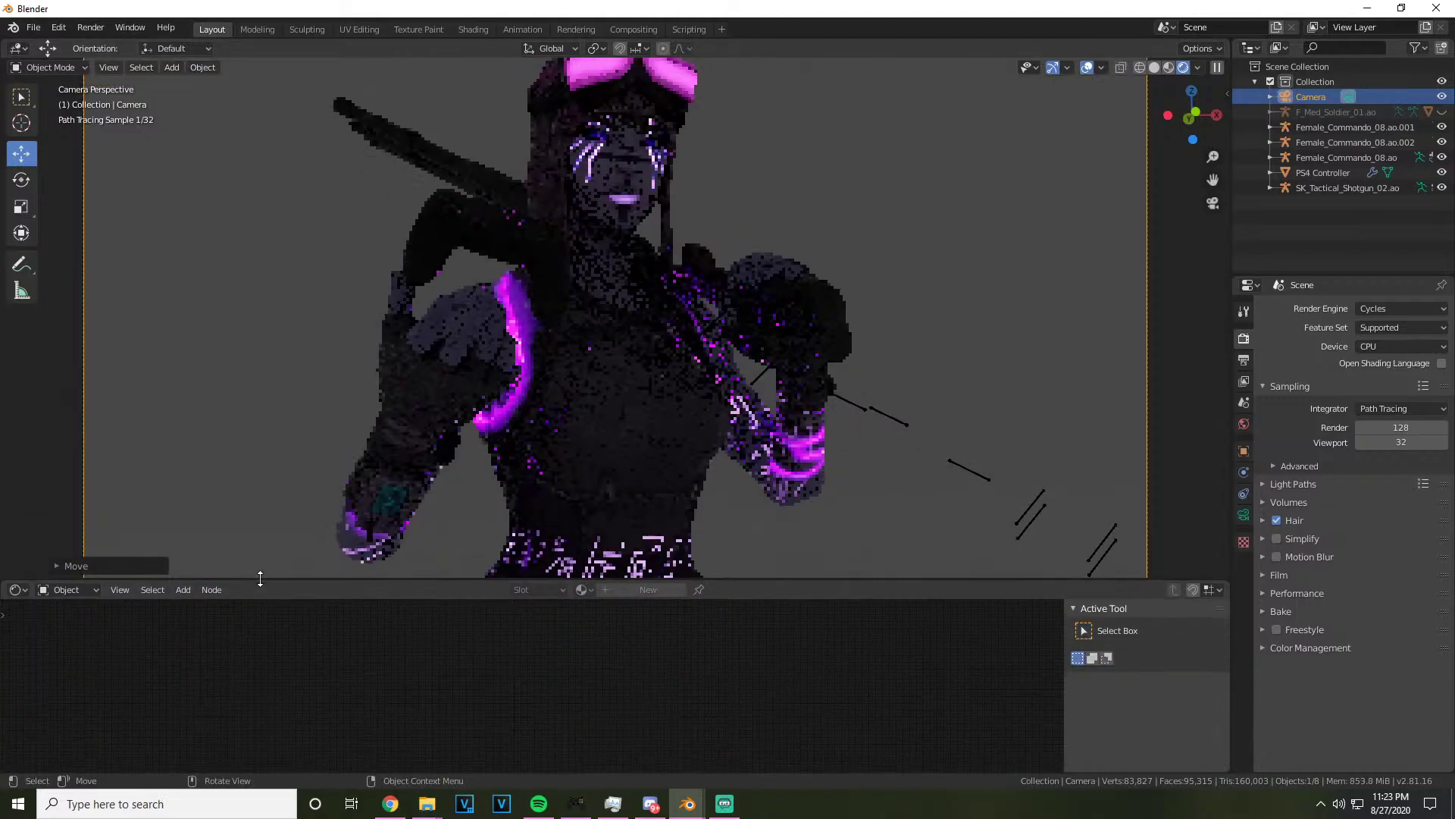
left_click(80, 589)
left_click(84, 625)
Add an Environment Texture node to the World nodes, placed ahead of the Background node
left_click(184, 589)
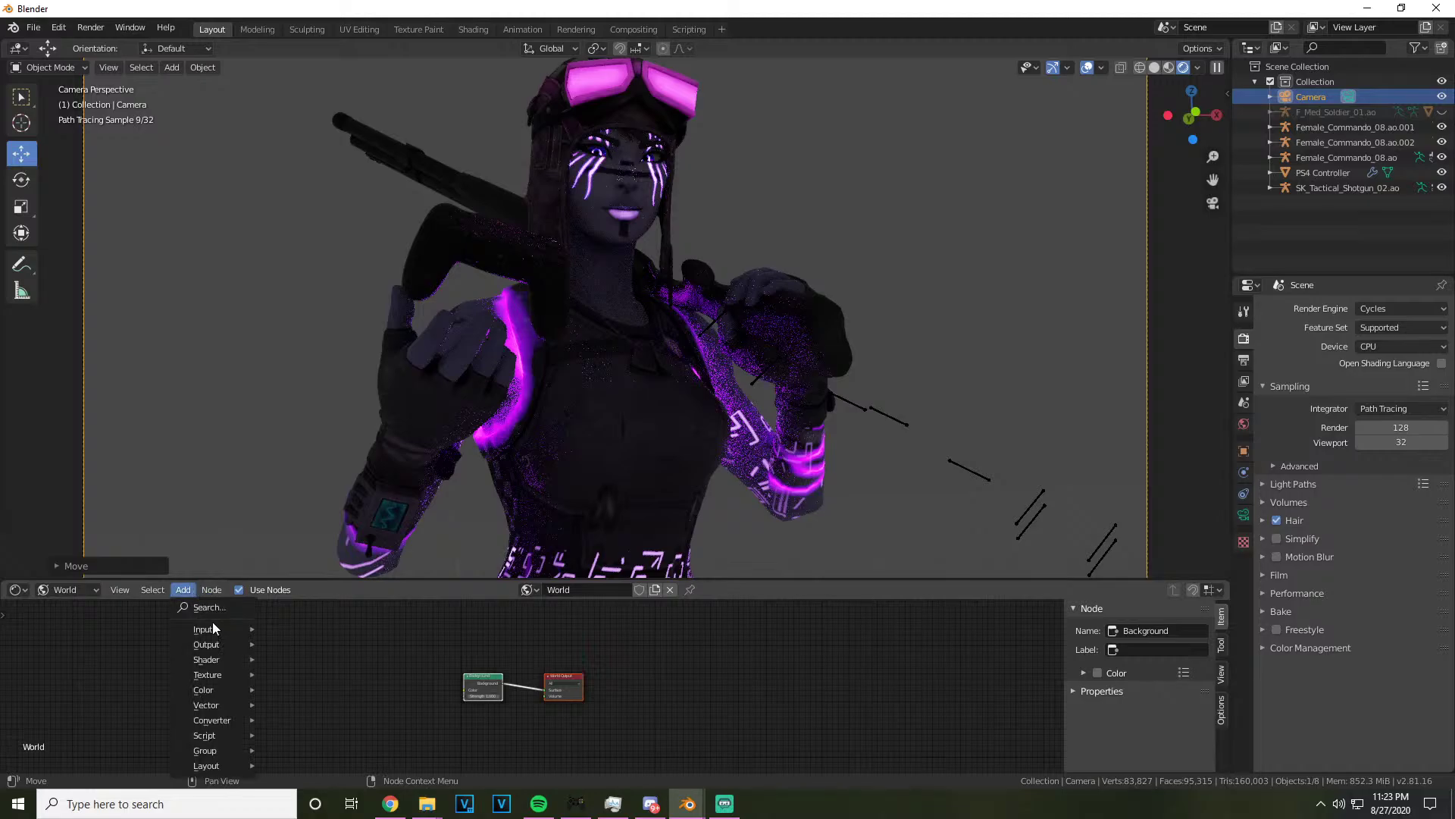
mouse_move(225, 675)
left_click(312, 490)
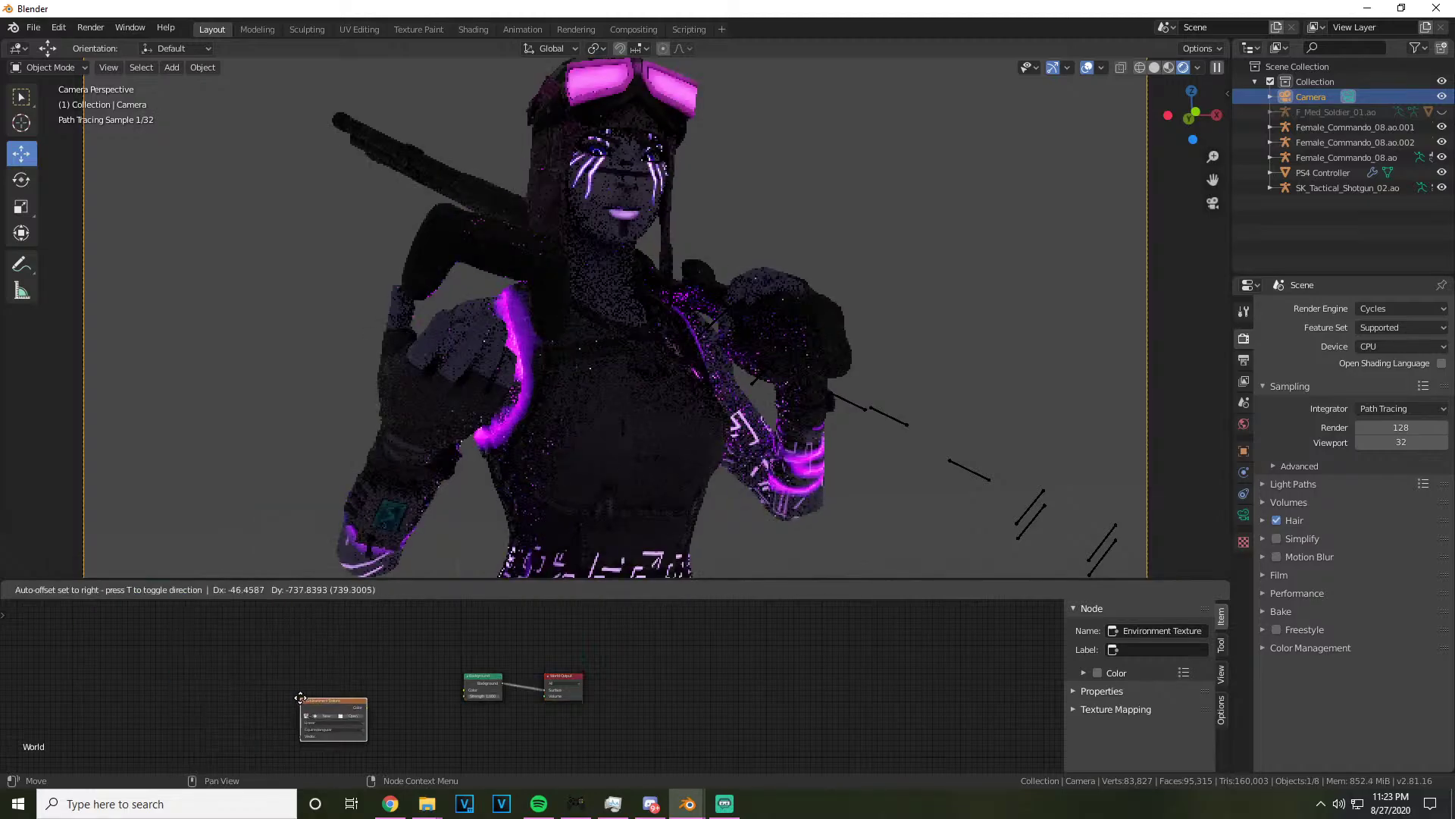
left_click(361, 663)
Load Approaching Storm.hdr from the hdris folder into the Environment Texture and connect its Color output to the Background node
left_click(400, 680)
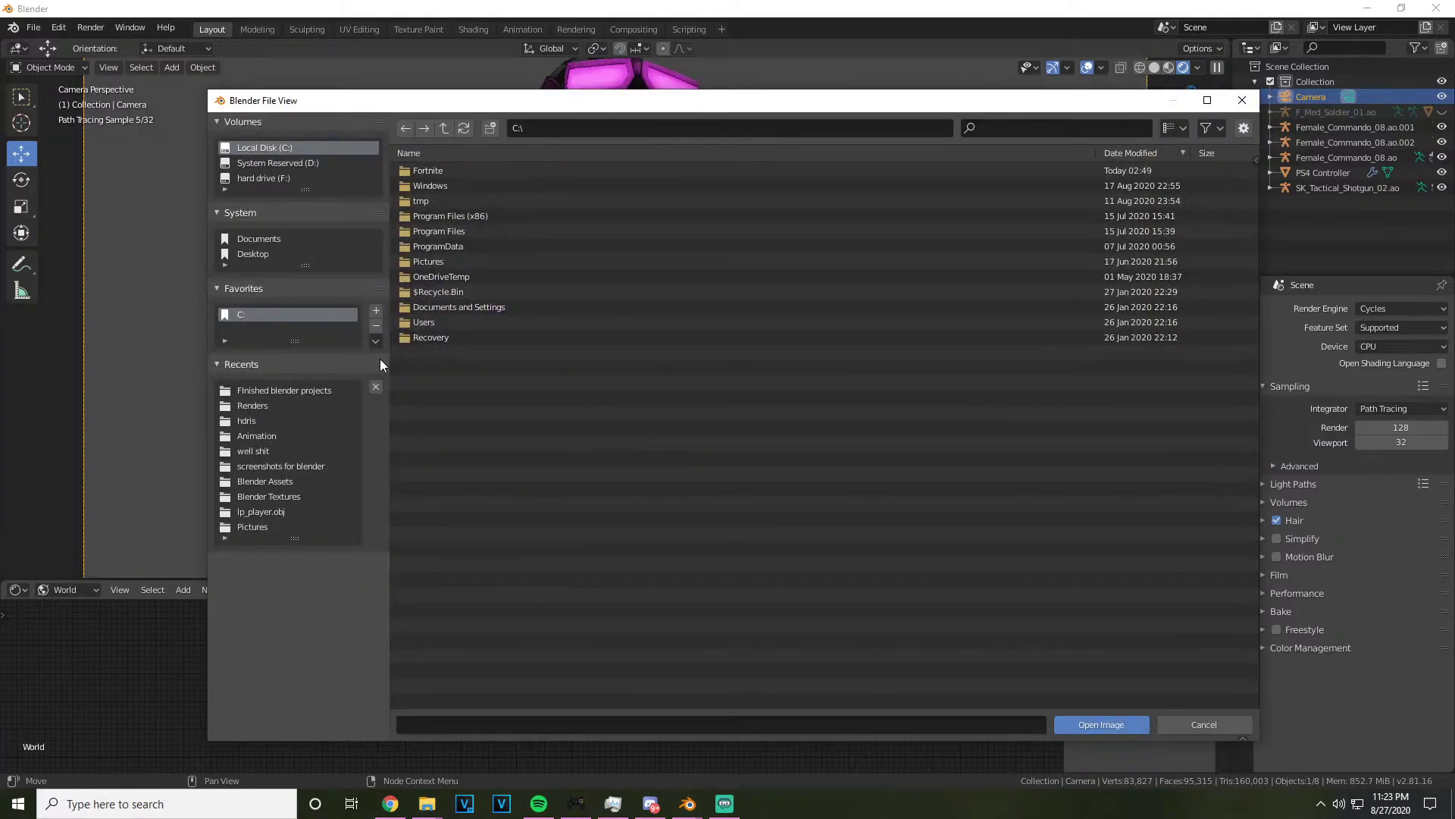
left_click(250, 421)
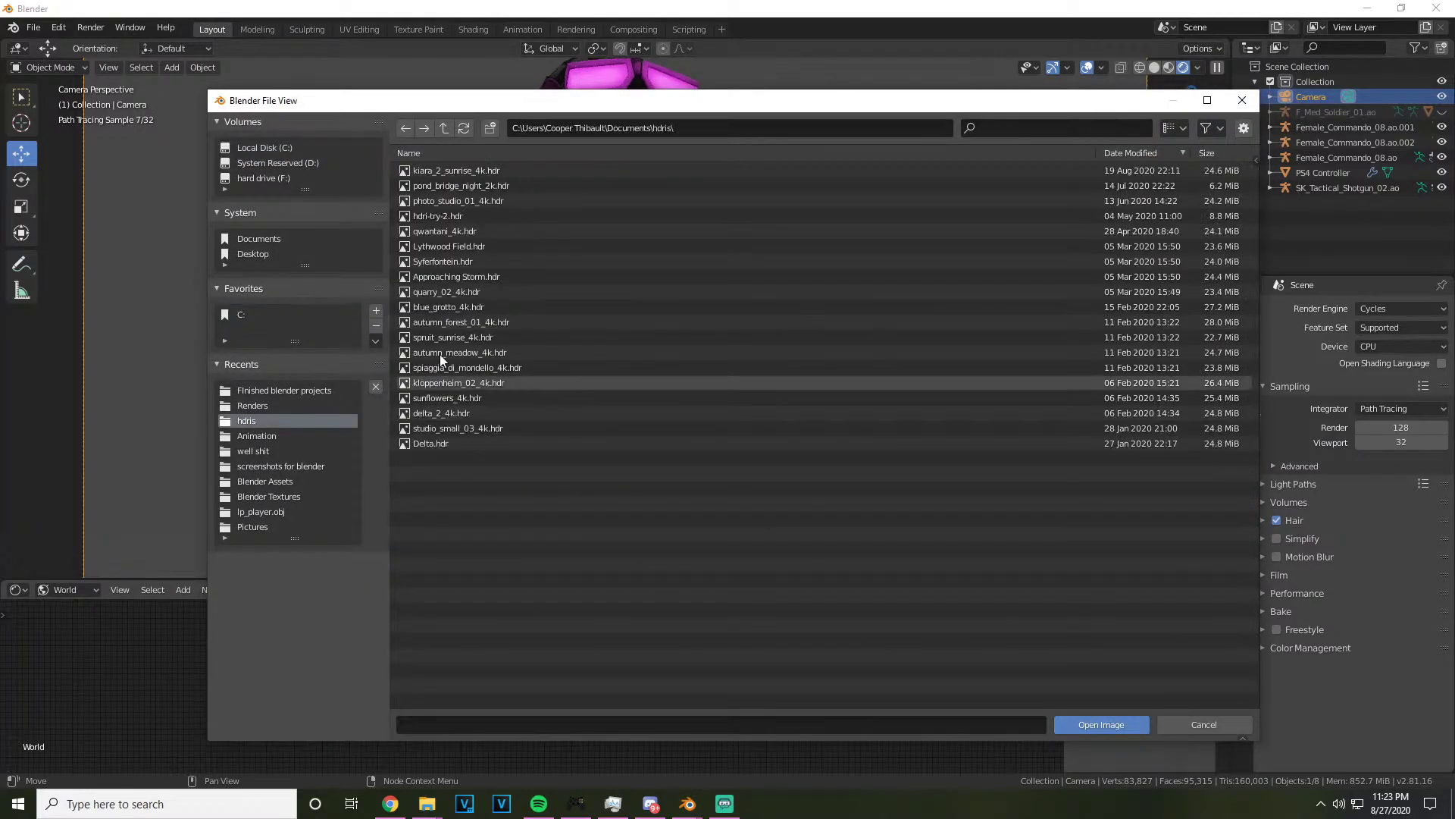
double_click(461, 278)
left_click_drag(402, 664, 465, 690)
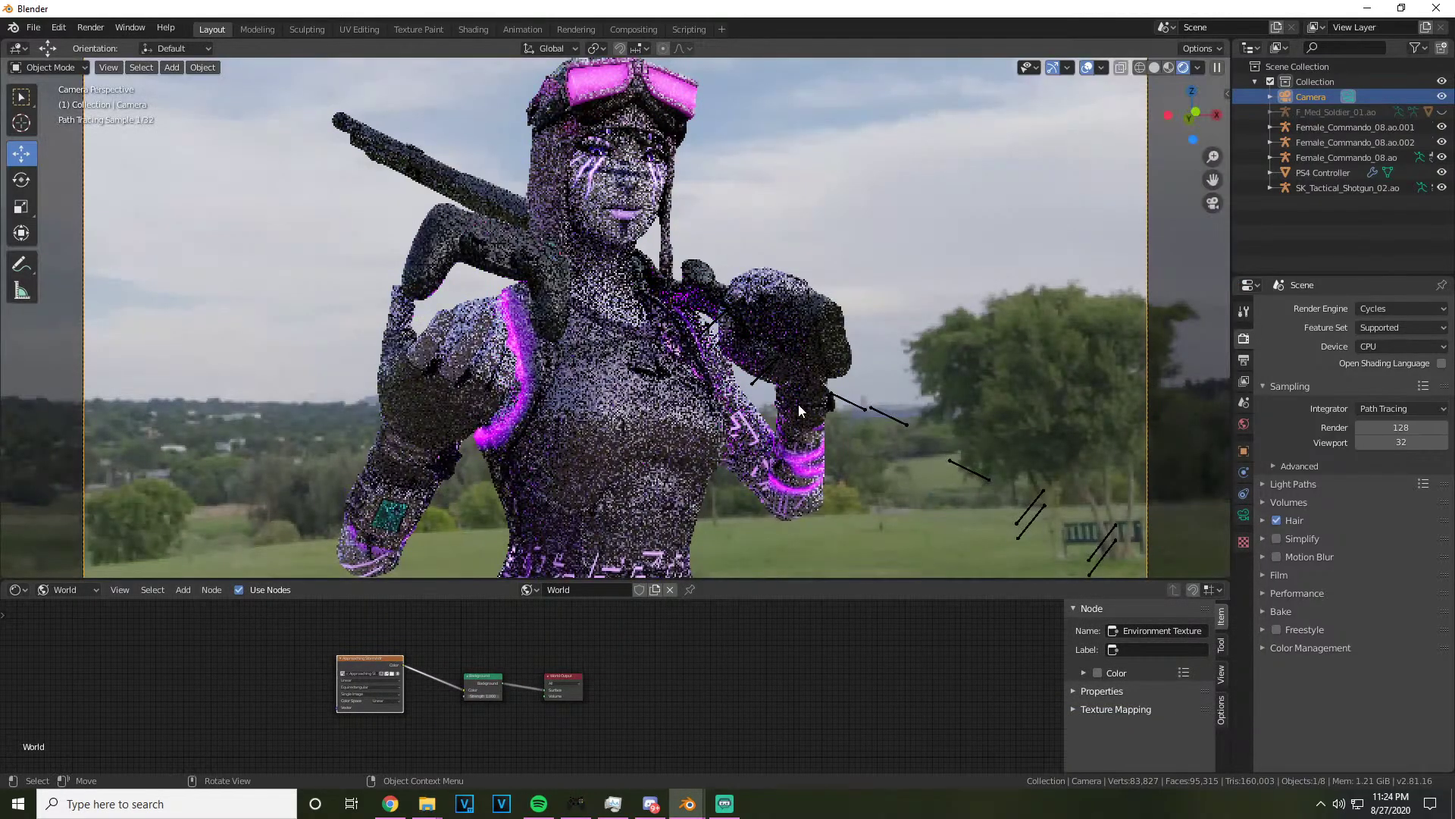
Enable the Transparent option in the render's Film settings to hide the HDRI background
left_click(1245, 363)
left_click(1244, 380)
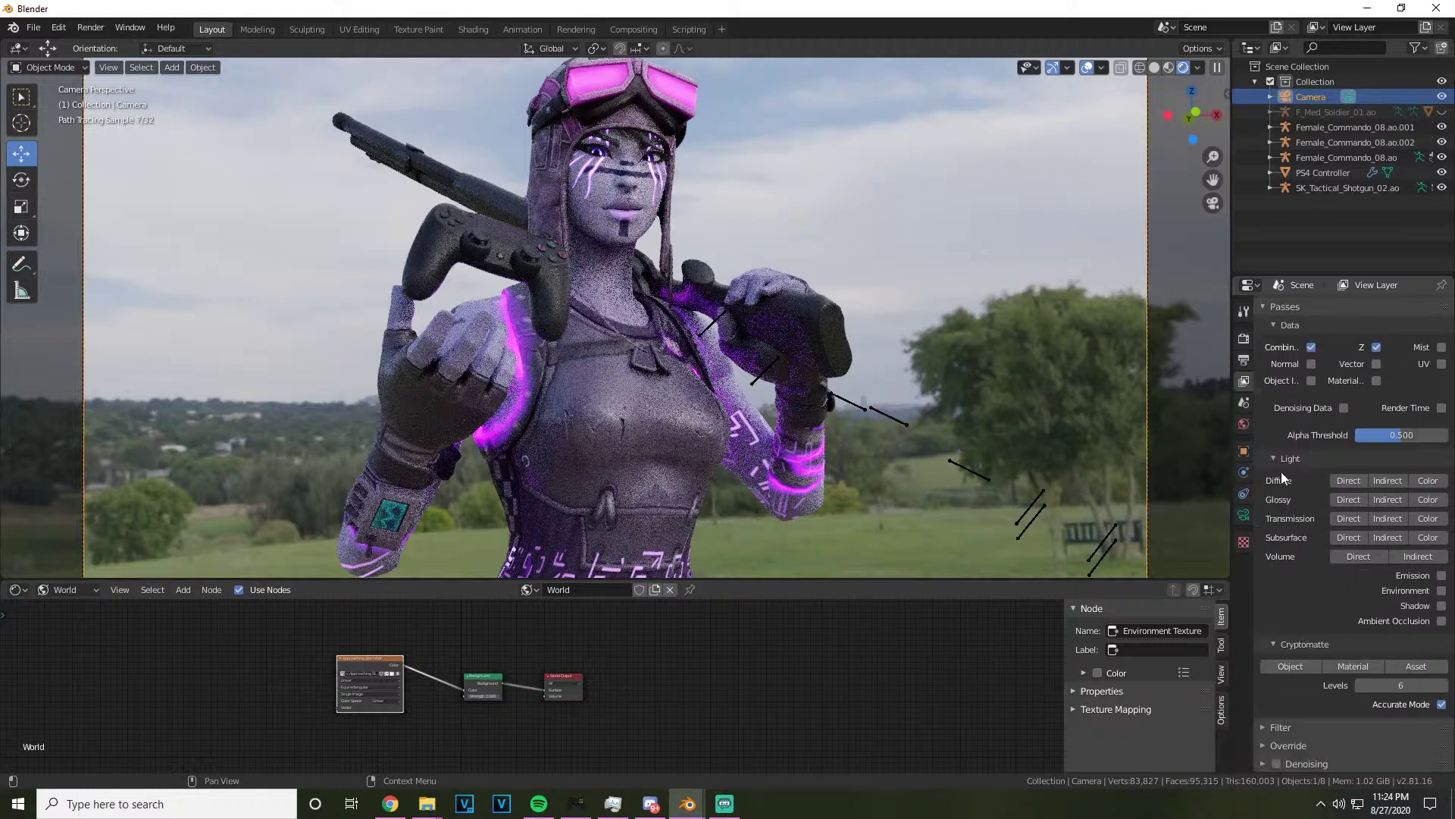
left_click(1244, 360)
left_click(1244, 338)
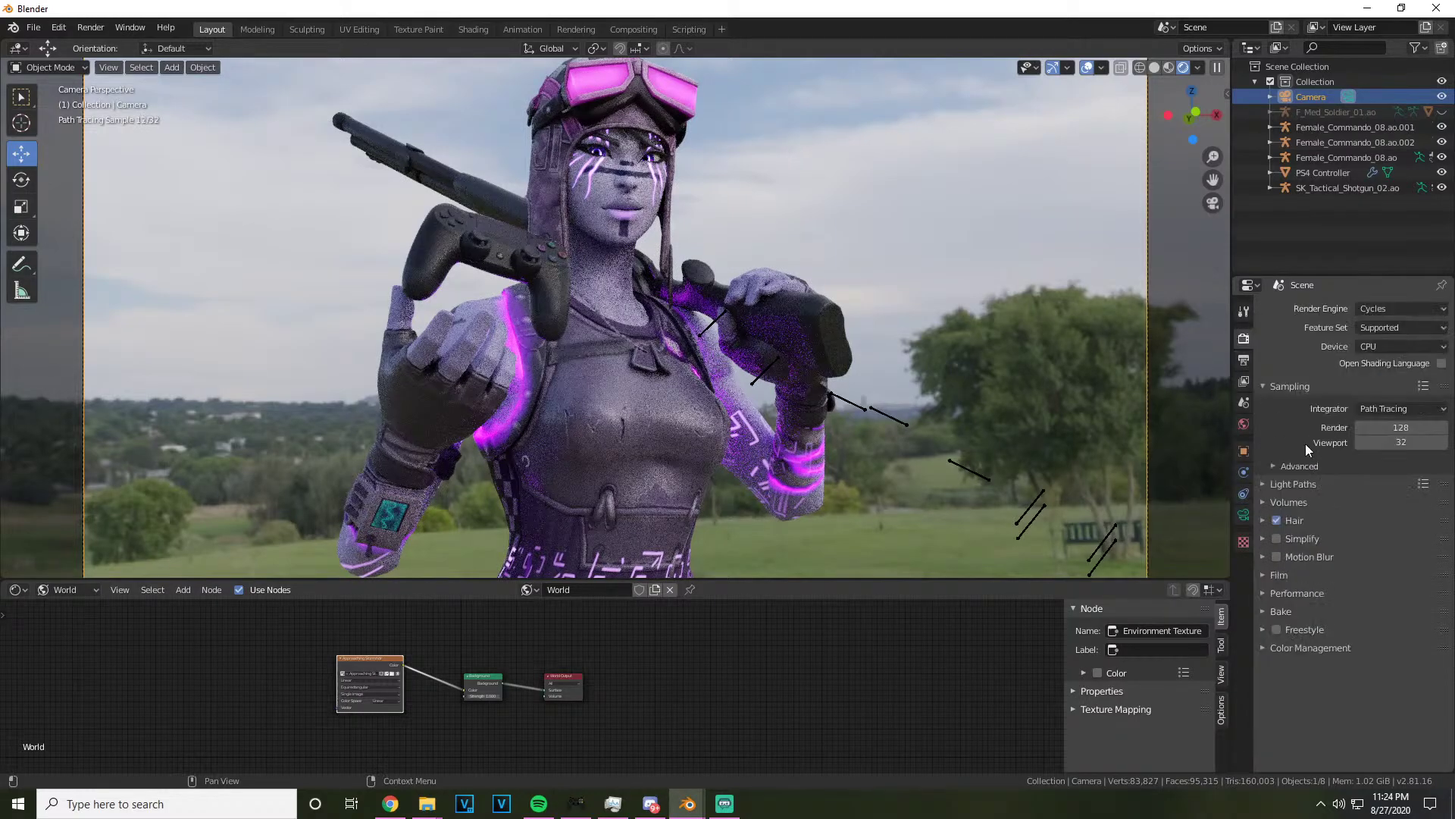
left_click(1280, 574)
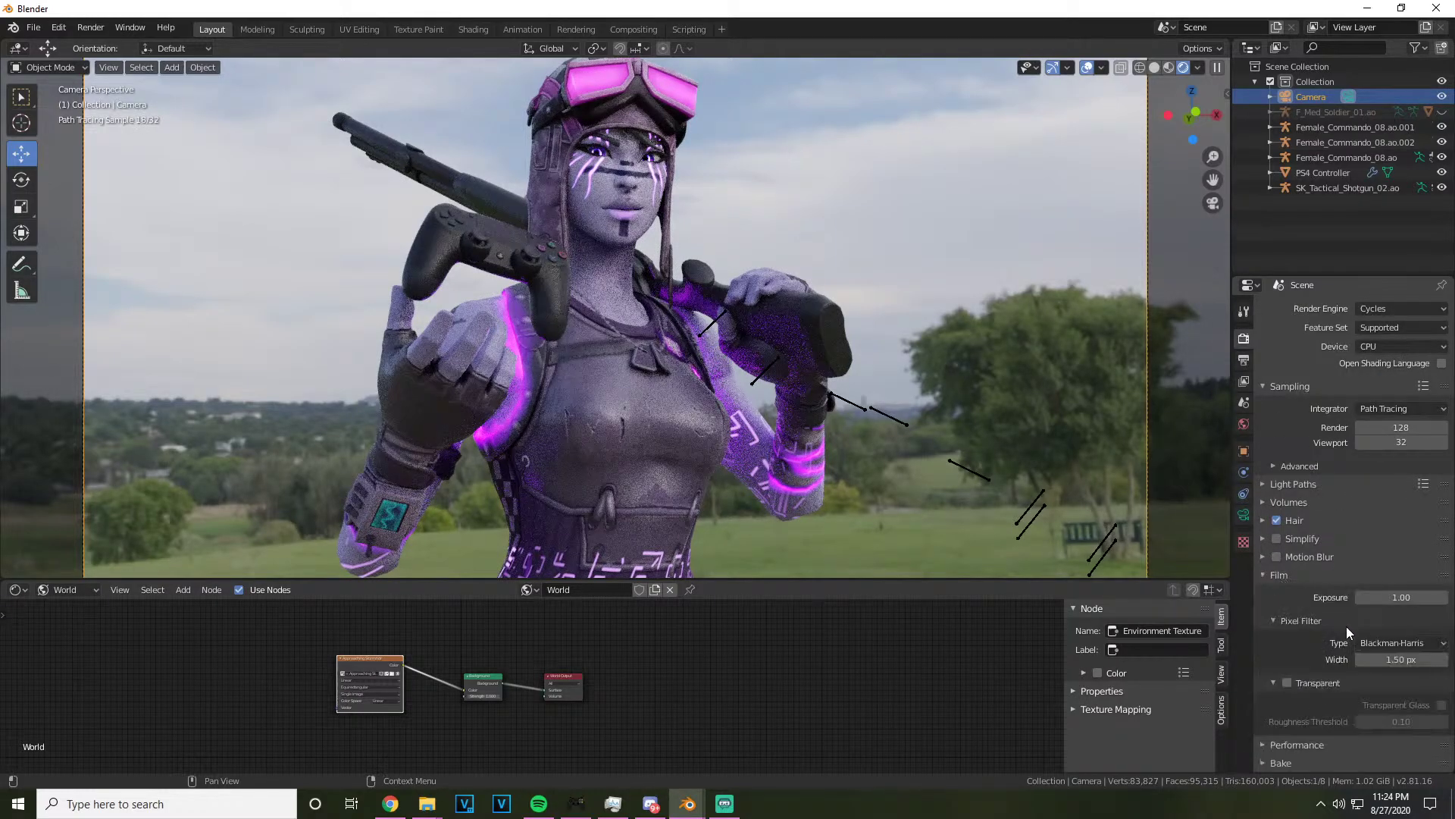
left_click(1287, 683)
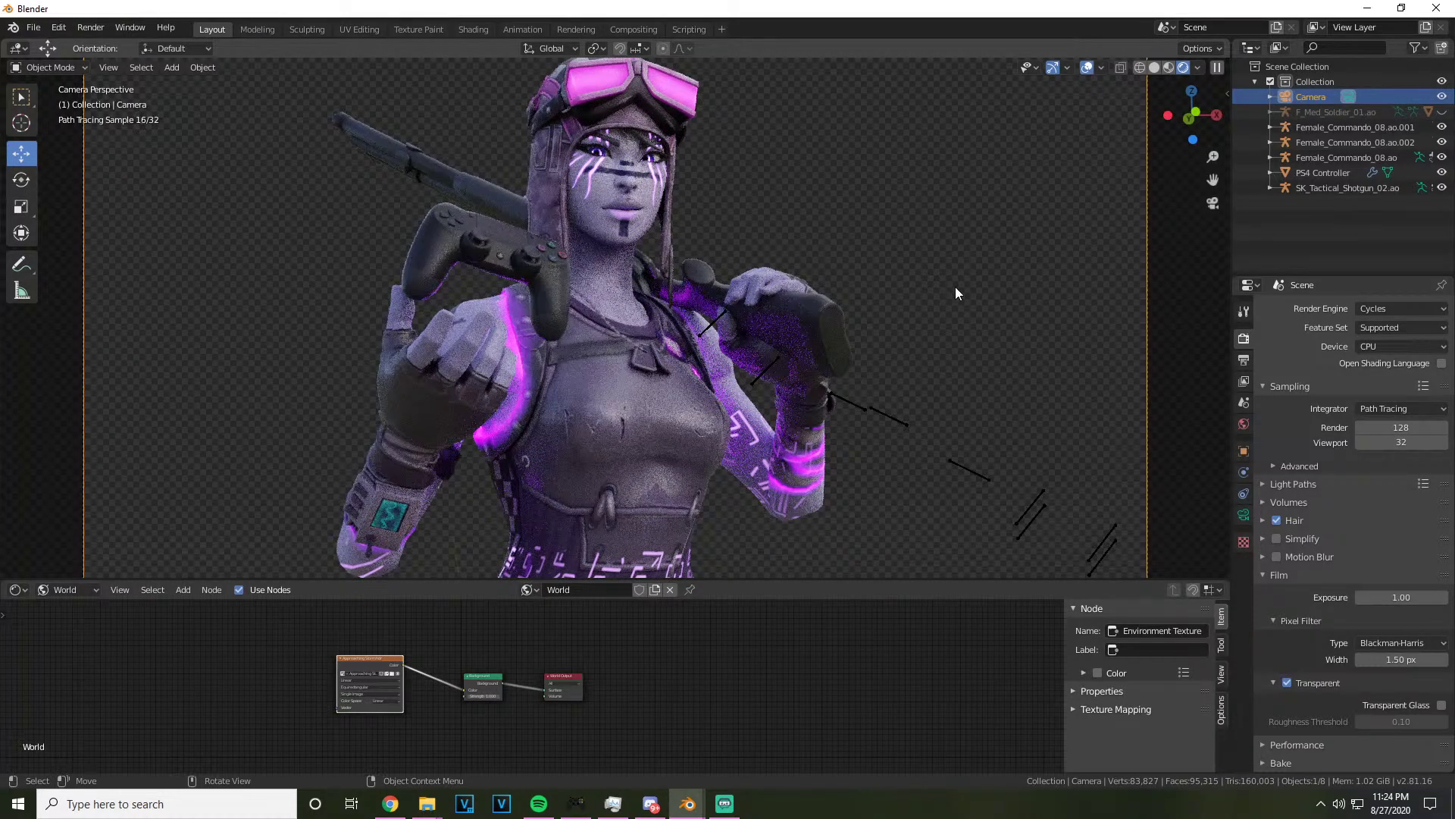
Set the render engine back to Eevee
left_click(1384, 308)
left_click(1367, 311)
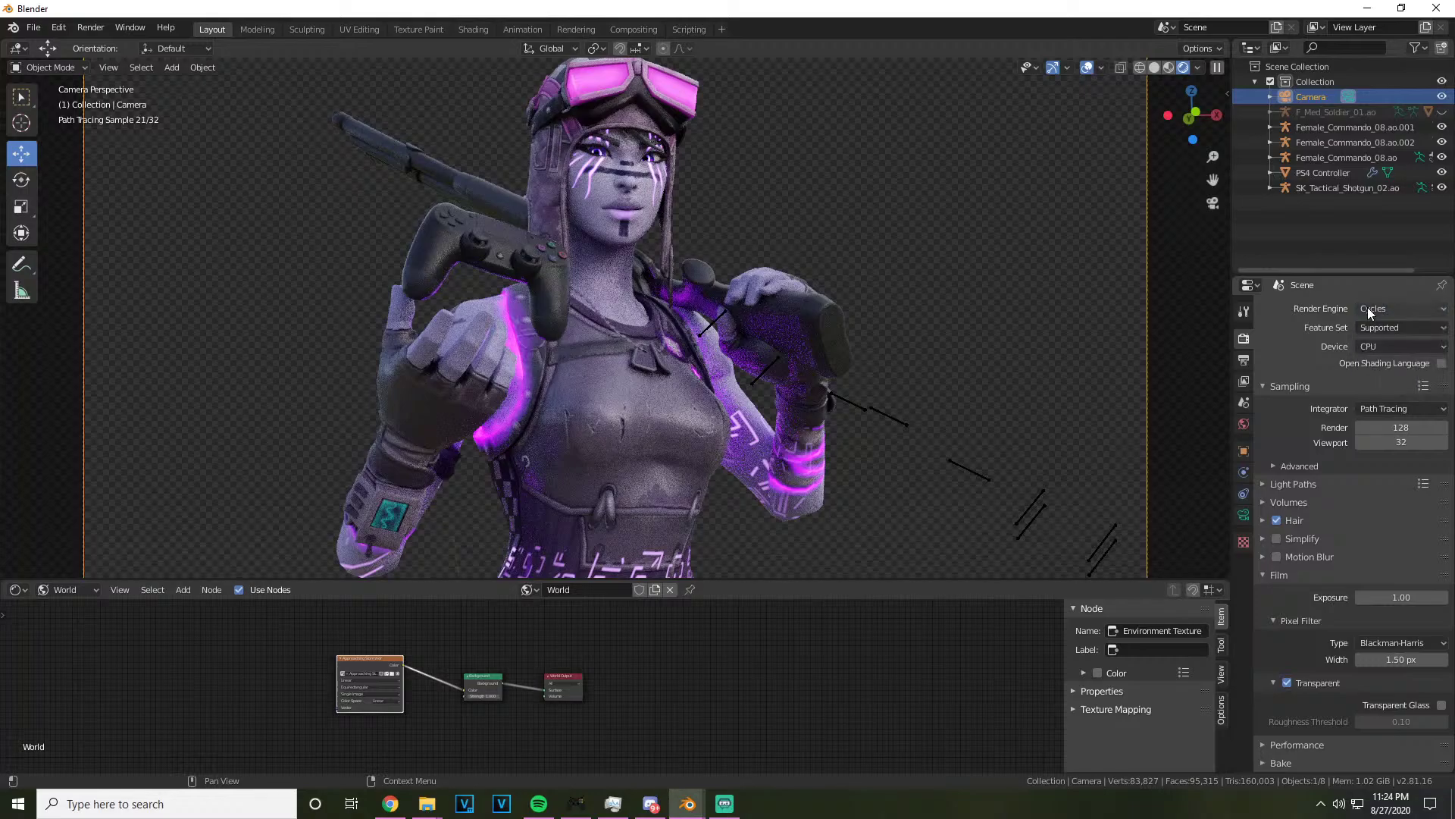
left_click(1378, 311)
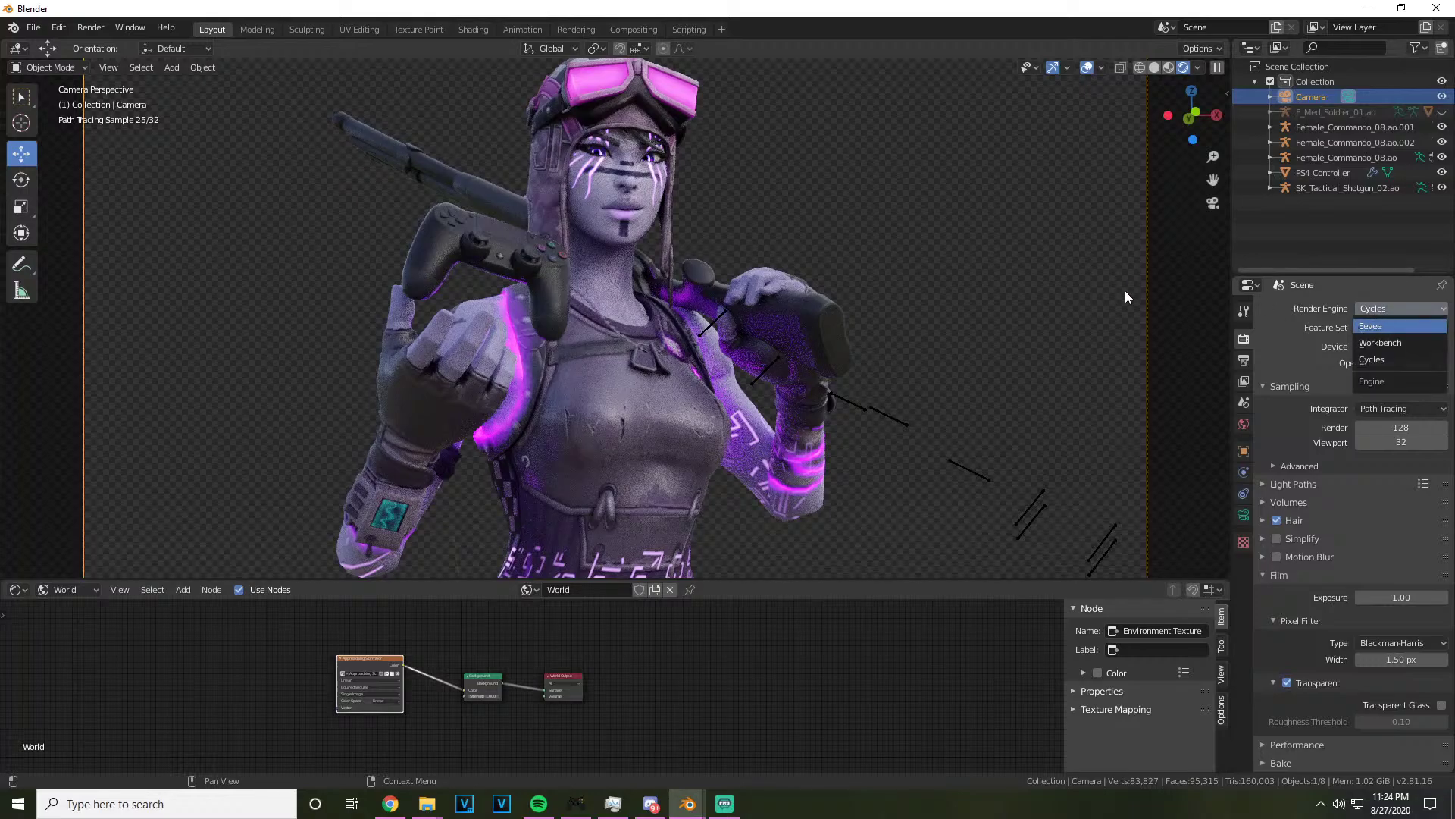
key("Return")
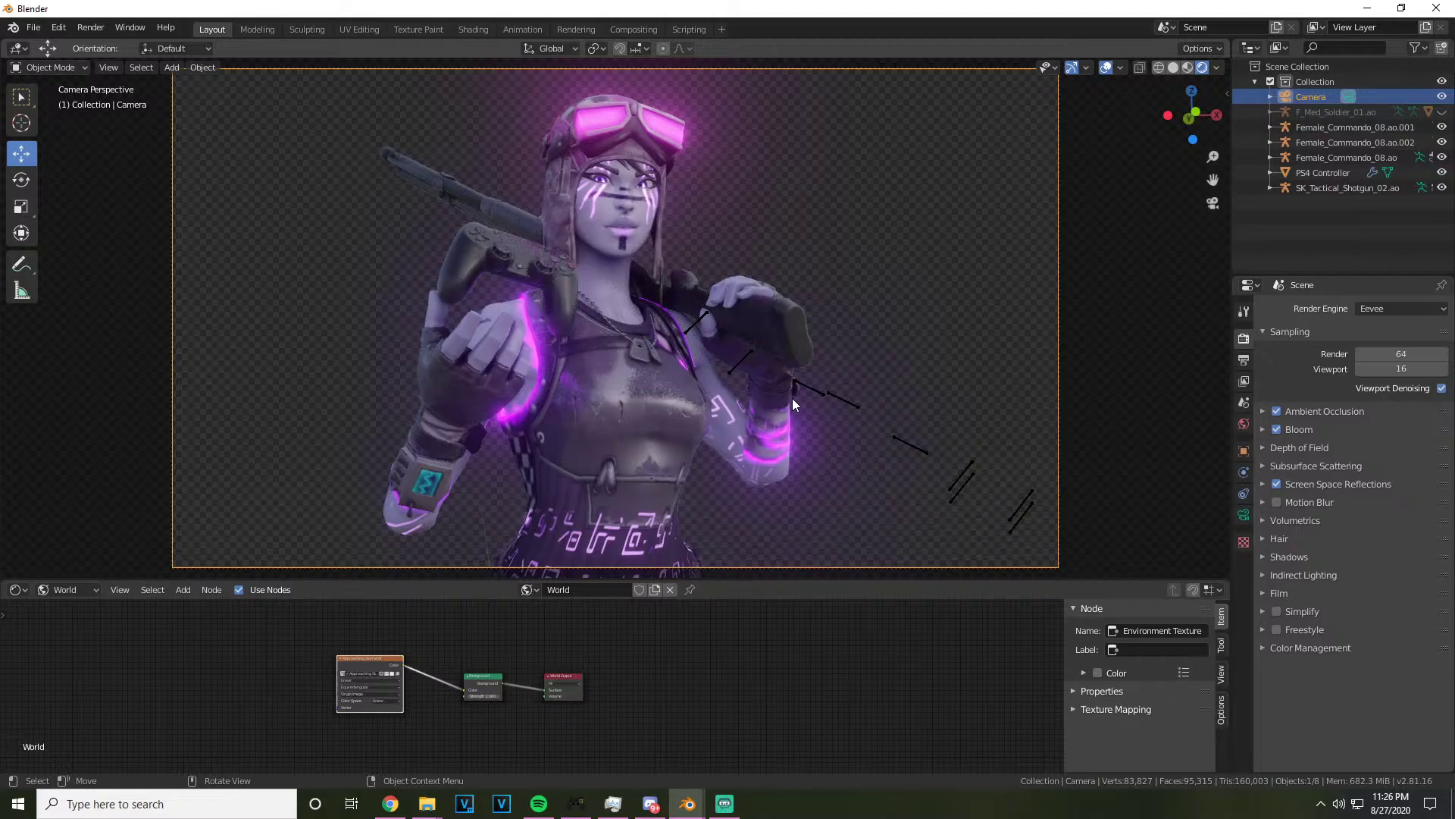
scroll(823, 307, "down", 1)
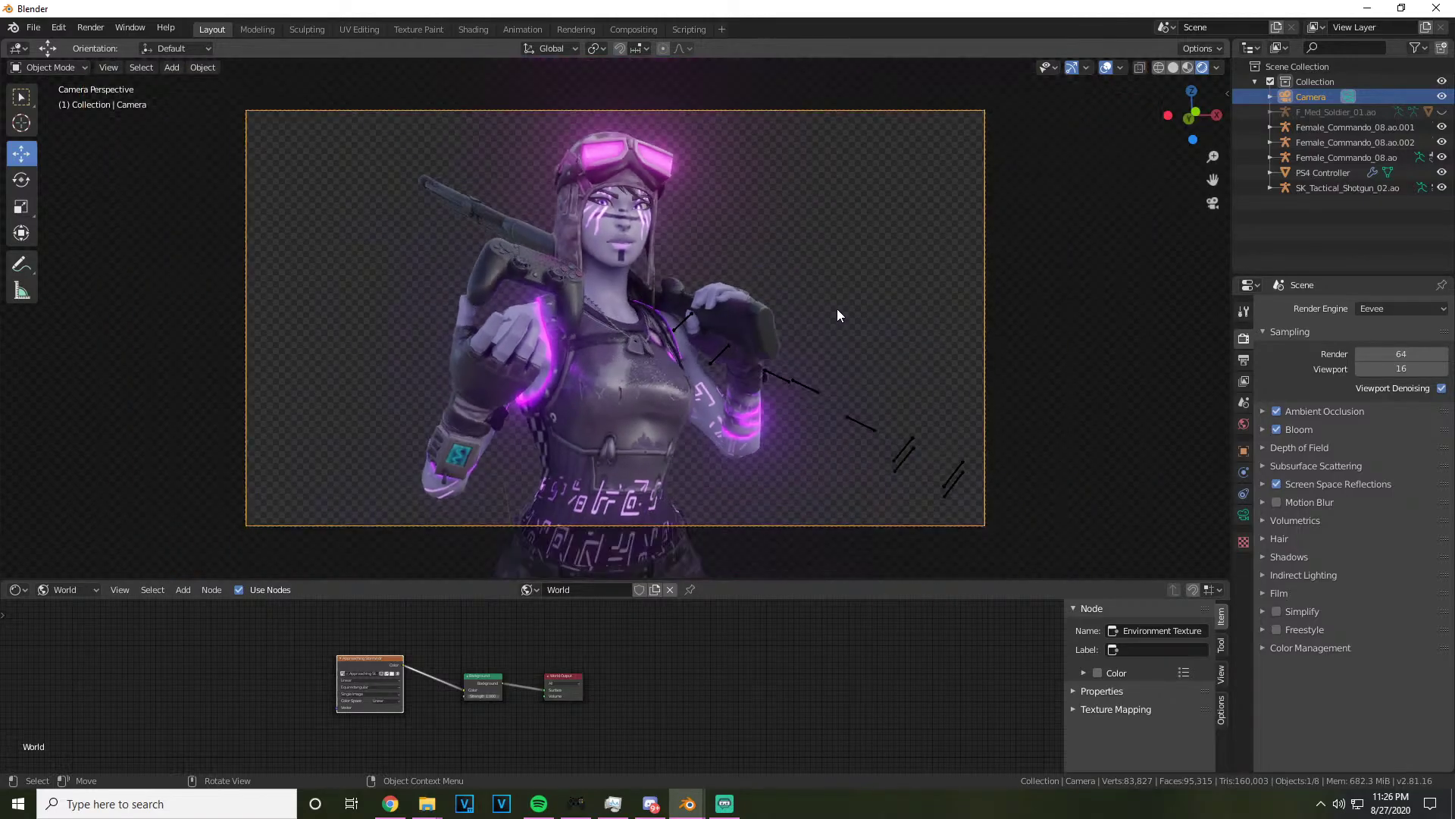
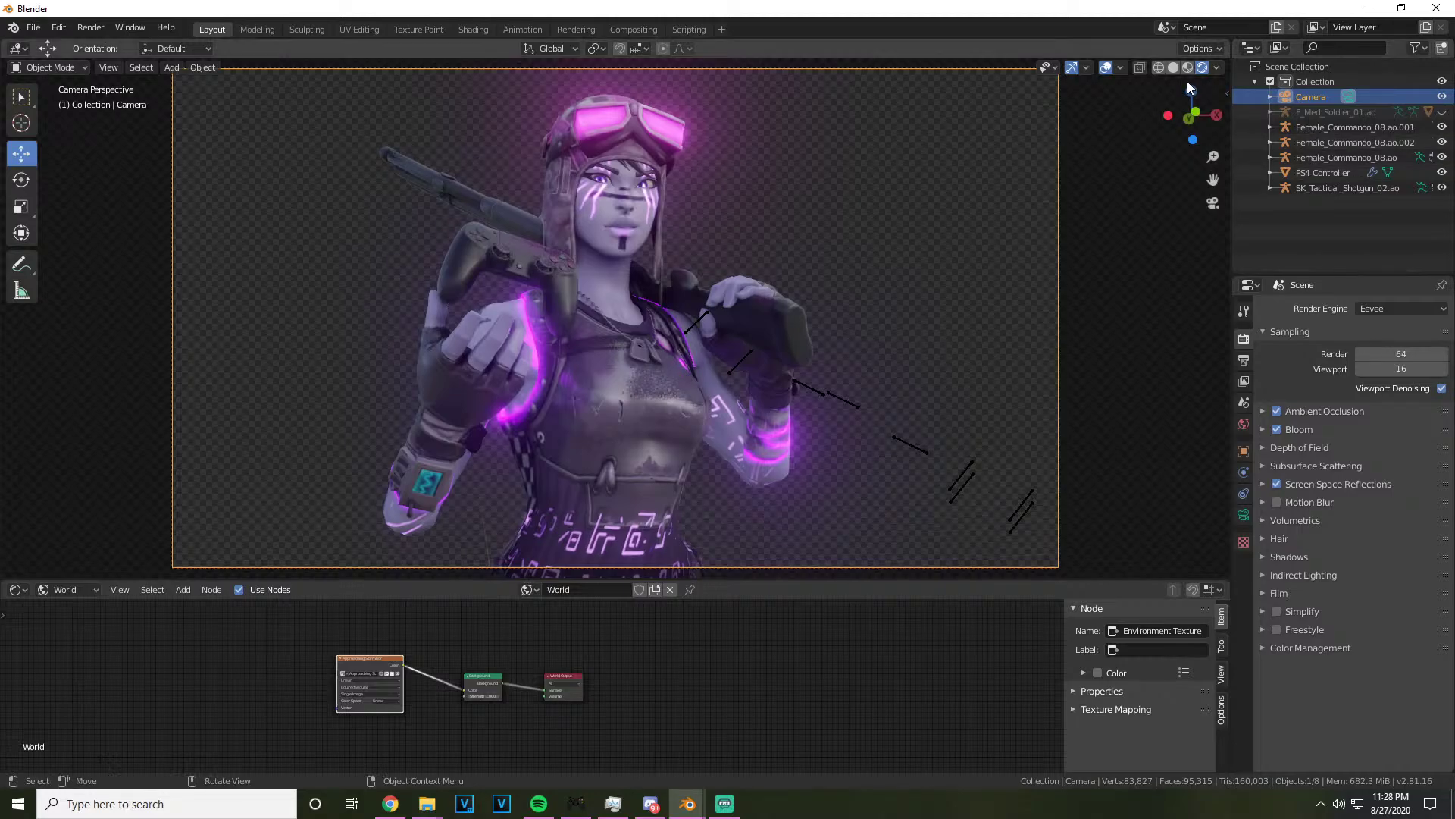
Add a point light to the scene and raise it along the Z axis to the character's upper body
left_click_drag(1192, 106, 585, 152)
scroll(585, 147, "down", 5)
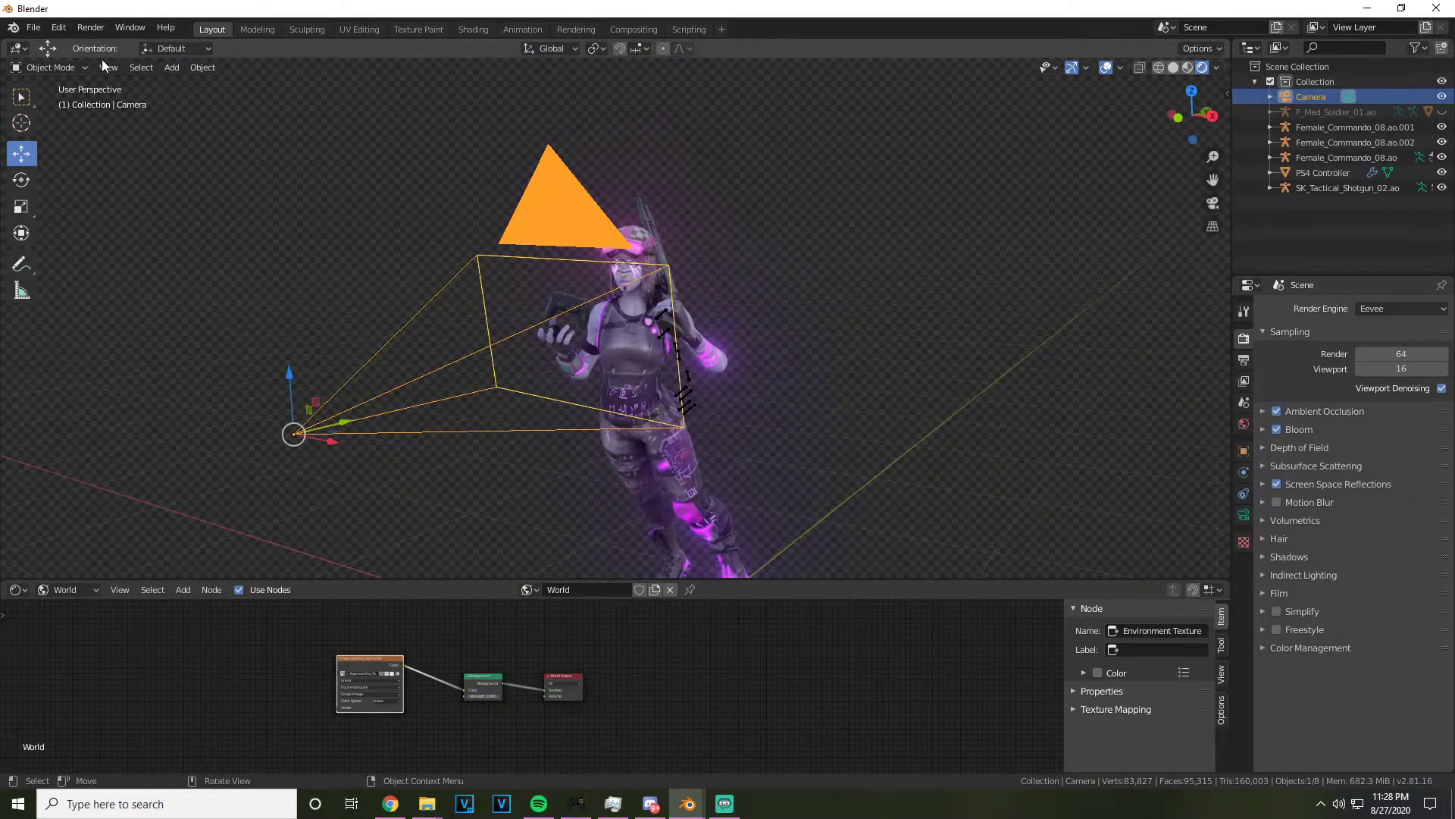
left_click(172, 67)
mouse_move(217, 257)
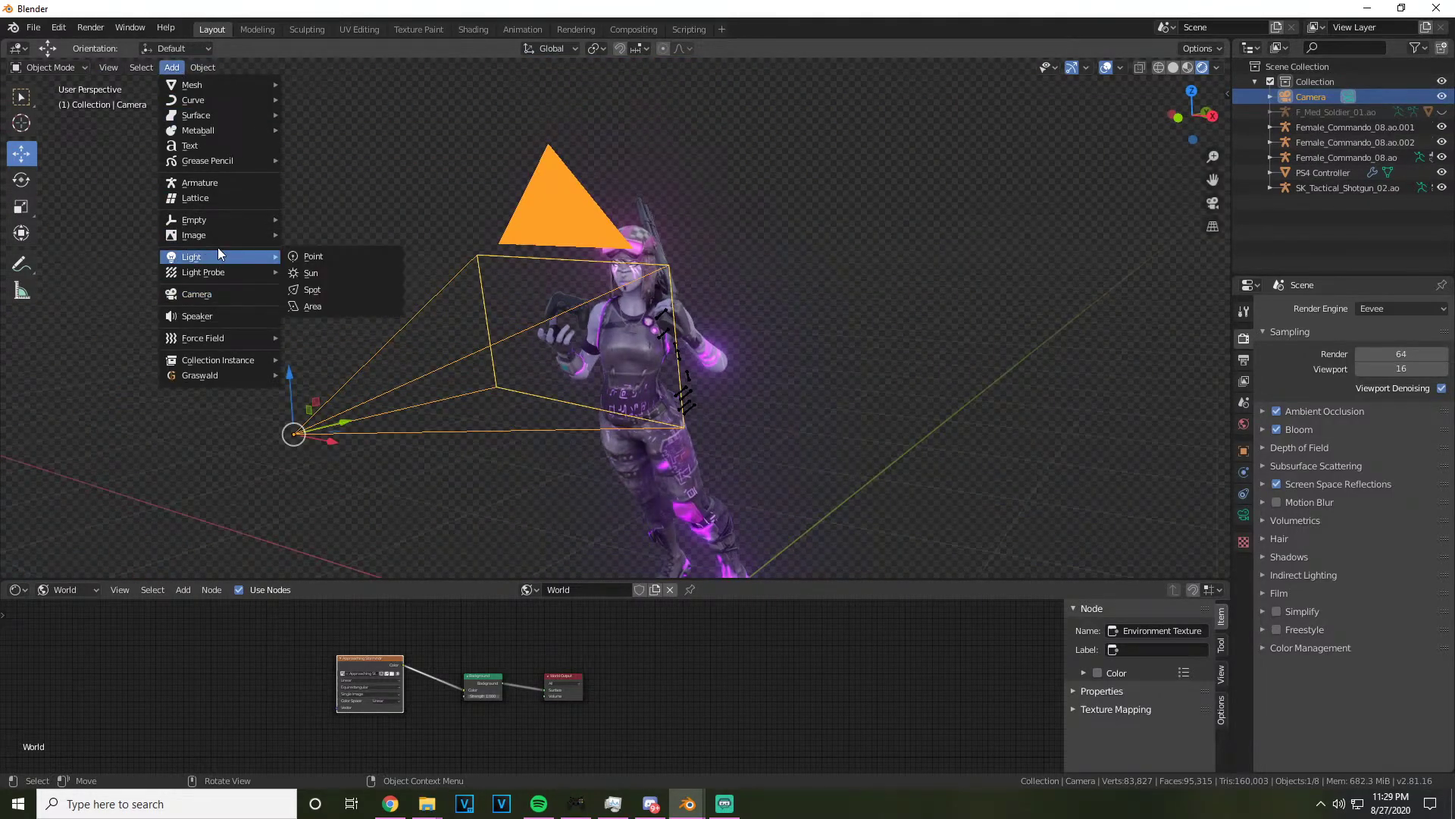
left_click(327, 260)
key("KP_Decimal")
key("g")
key("z")
scroll(686, 374, "up", 4)
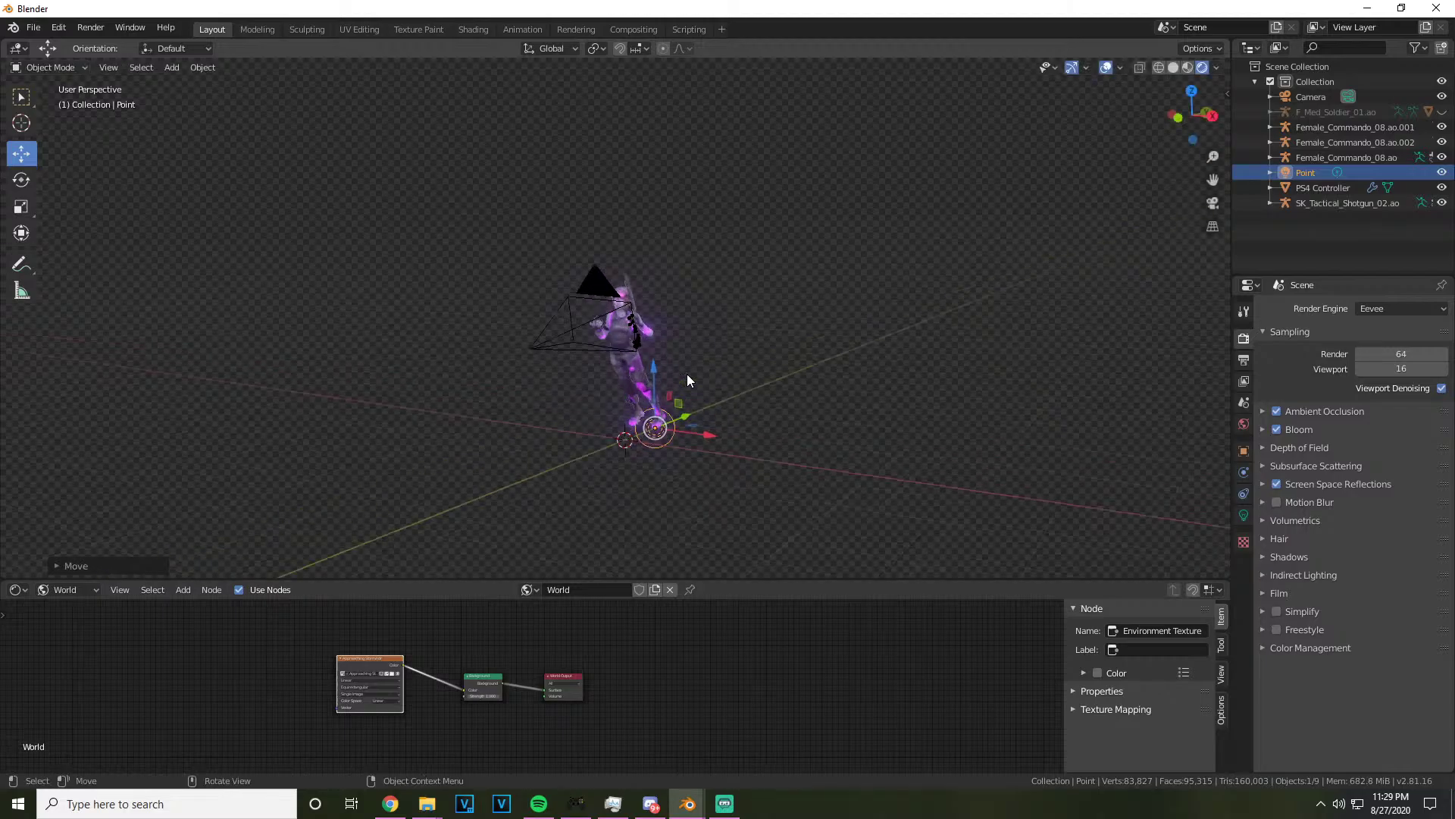
left_click(698, 215)
scroll(764, 248, "up", 3)
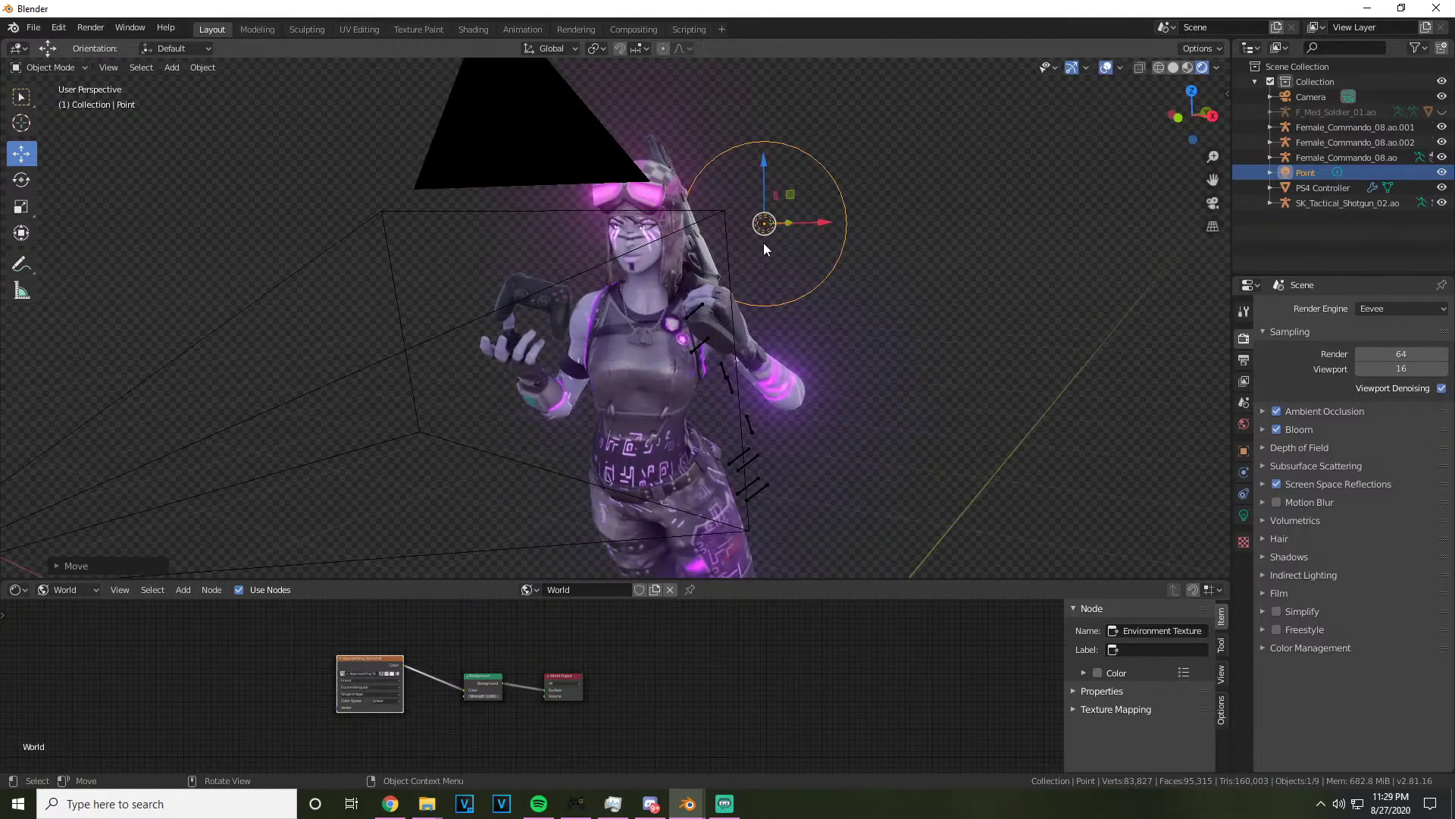
In camera view, move the point light along the X axis to beside the shotgun's stock
left_click(1213, 203)
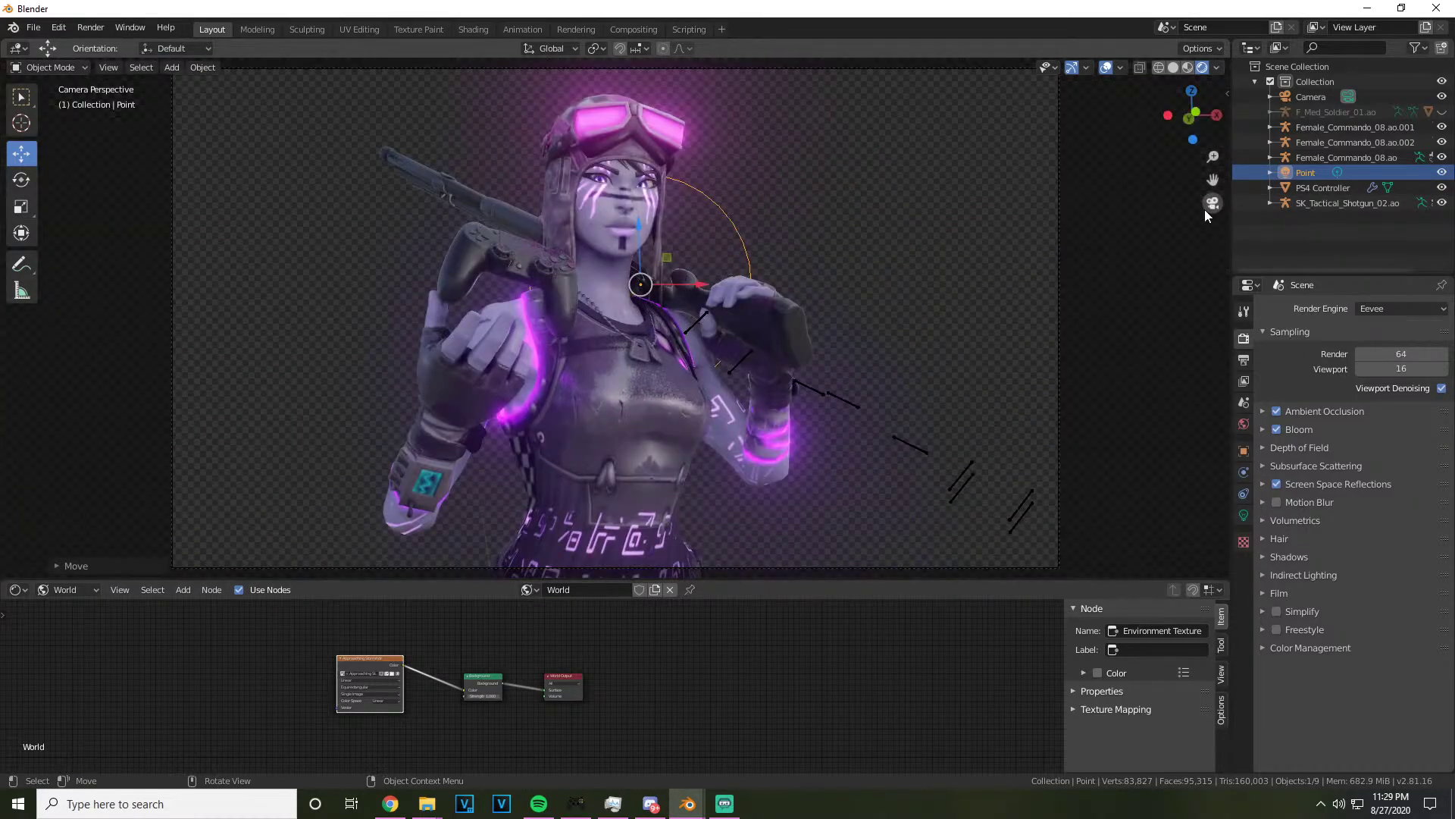
key("g")
key("x")
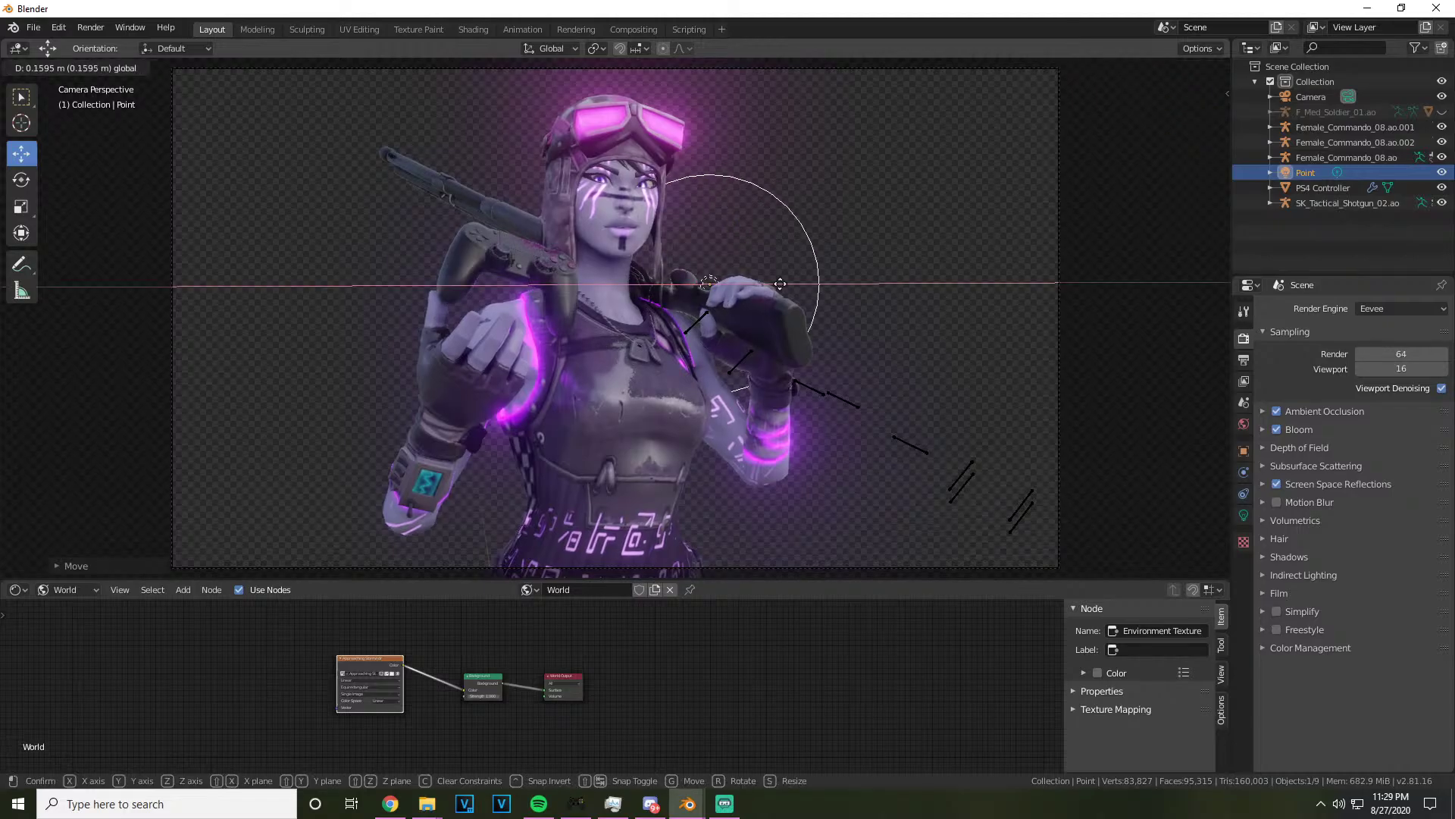
left_click(871, 294)
Enable Contact Shadows in the point light's shadow settings
left_click(1242, 515)
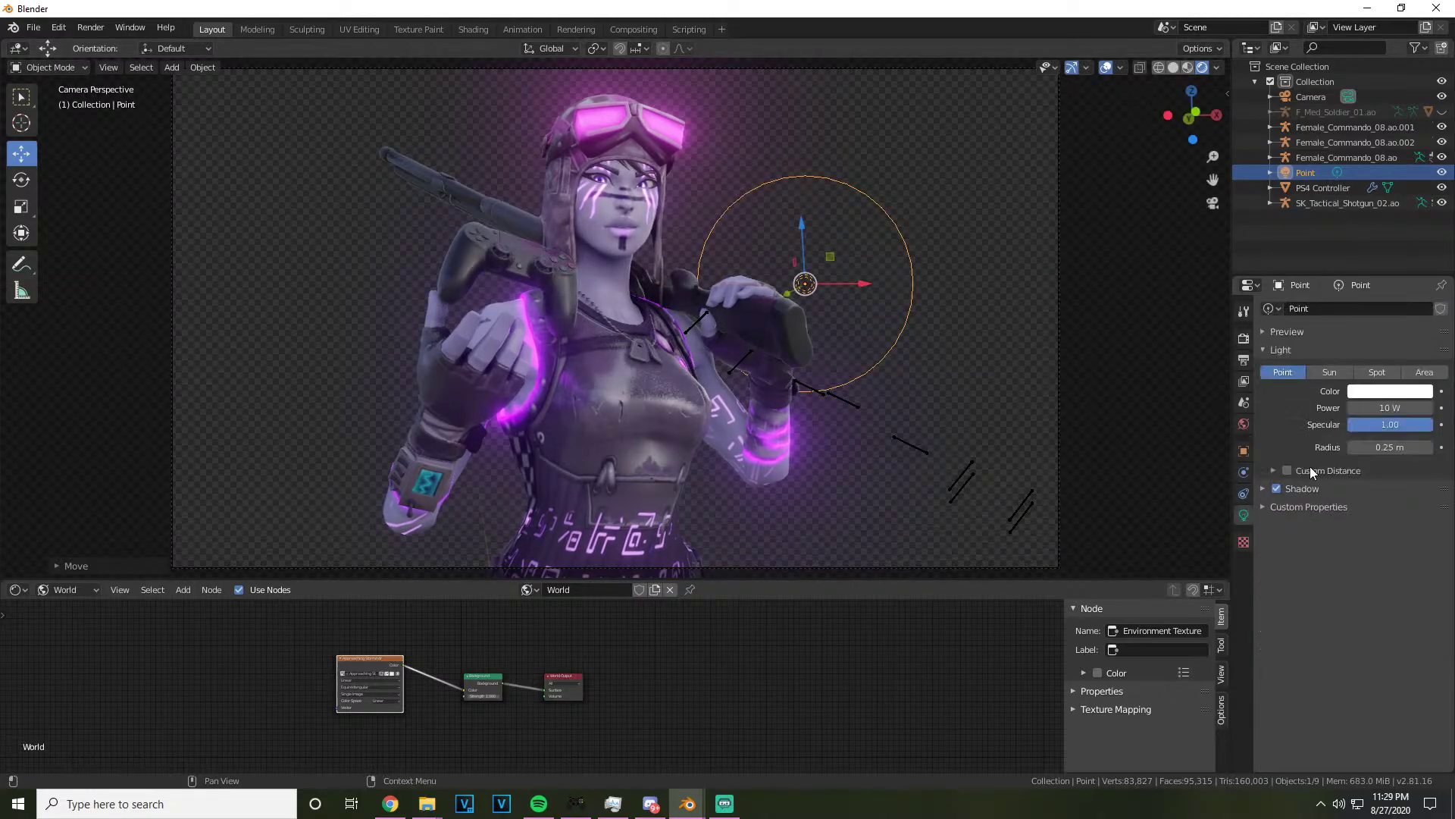
left_click(1267, 489)
left_click(1281, 551)
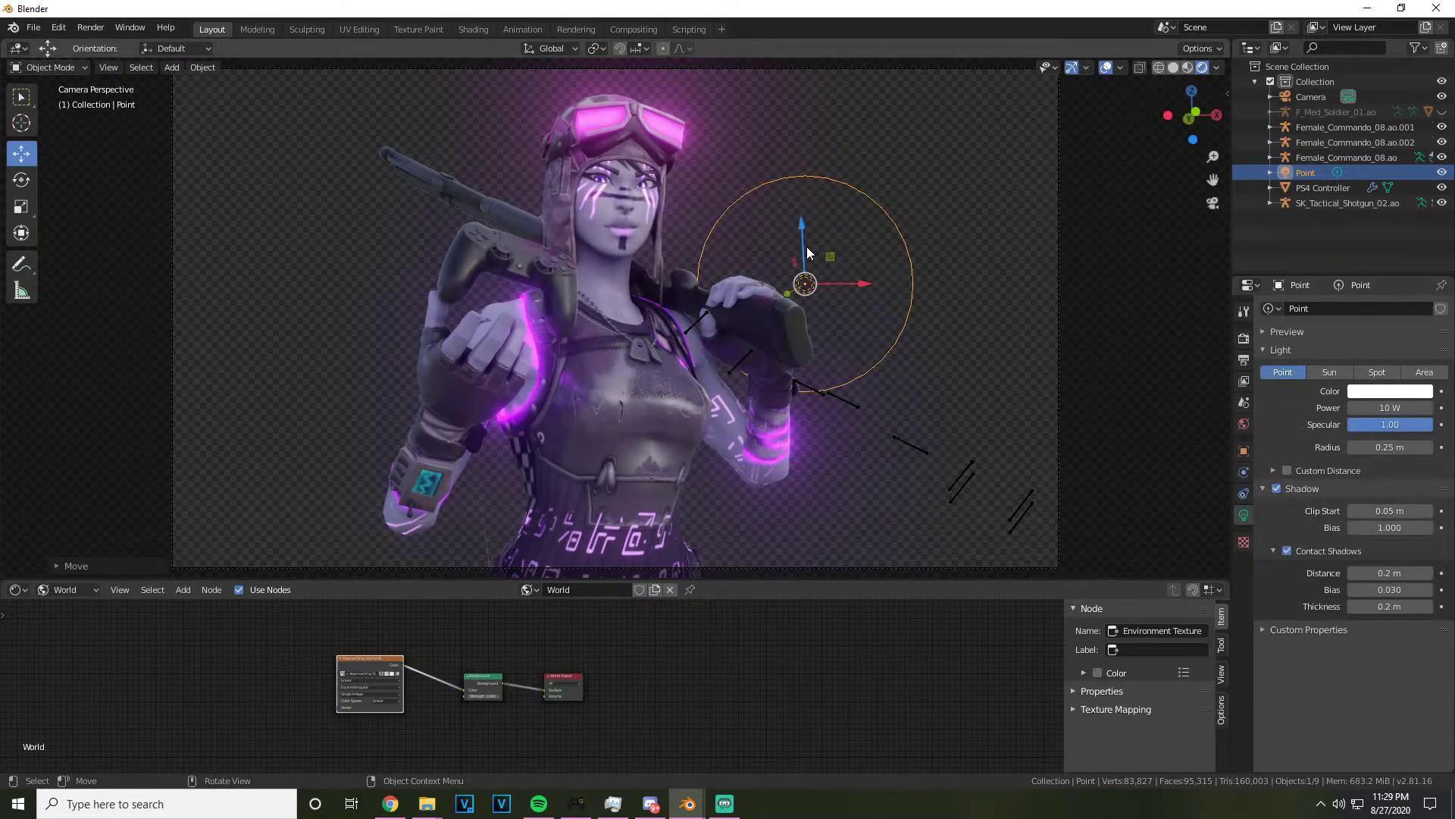
Raise the point light above the shotgun shoulder, bring it closer along the Y axis, and check the camera view
left_click_drag(807, 252, 786, 140)
left_click_drag(1191, 114, 1070, 148)
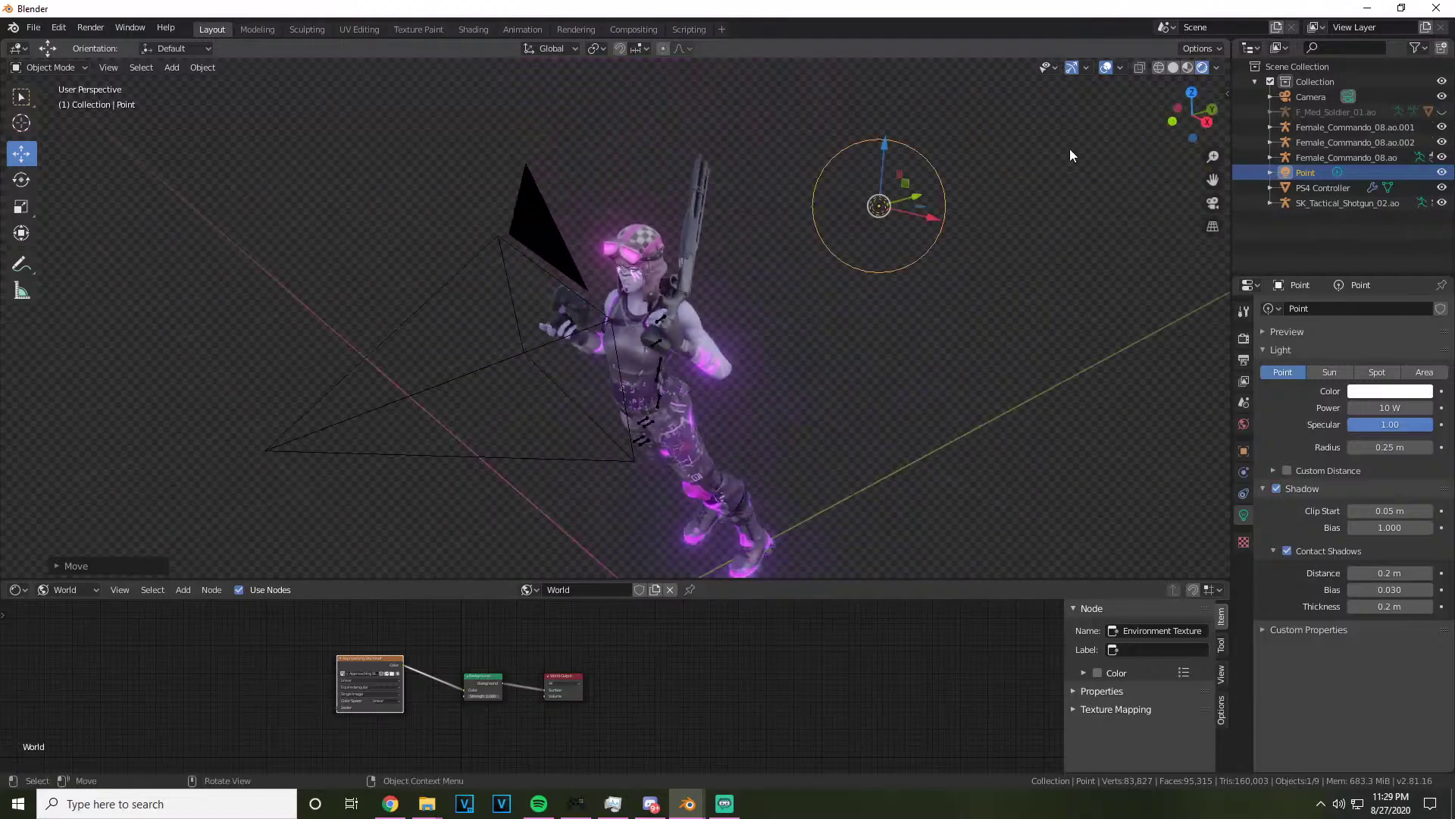
left_click_drag(925, 198, 817, 257)
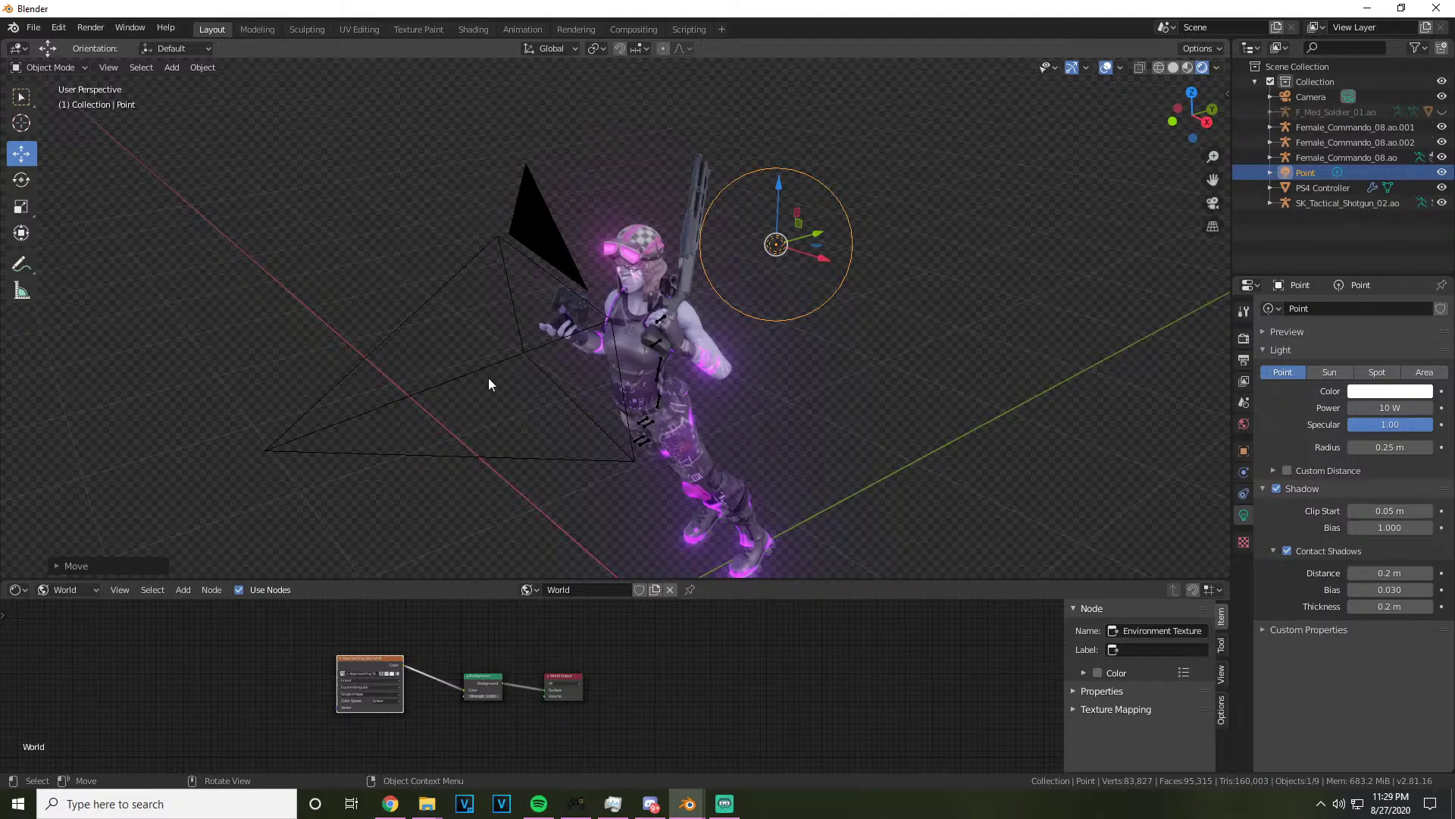
left_click(1212, 202)
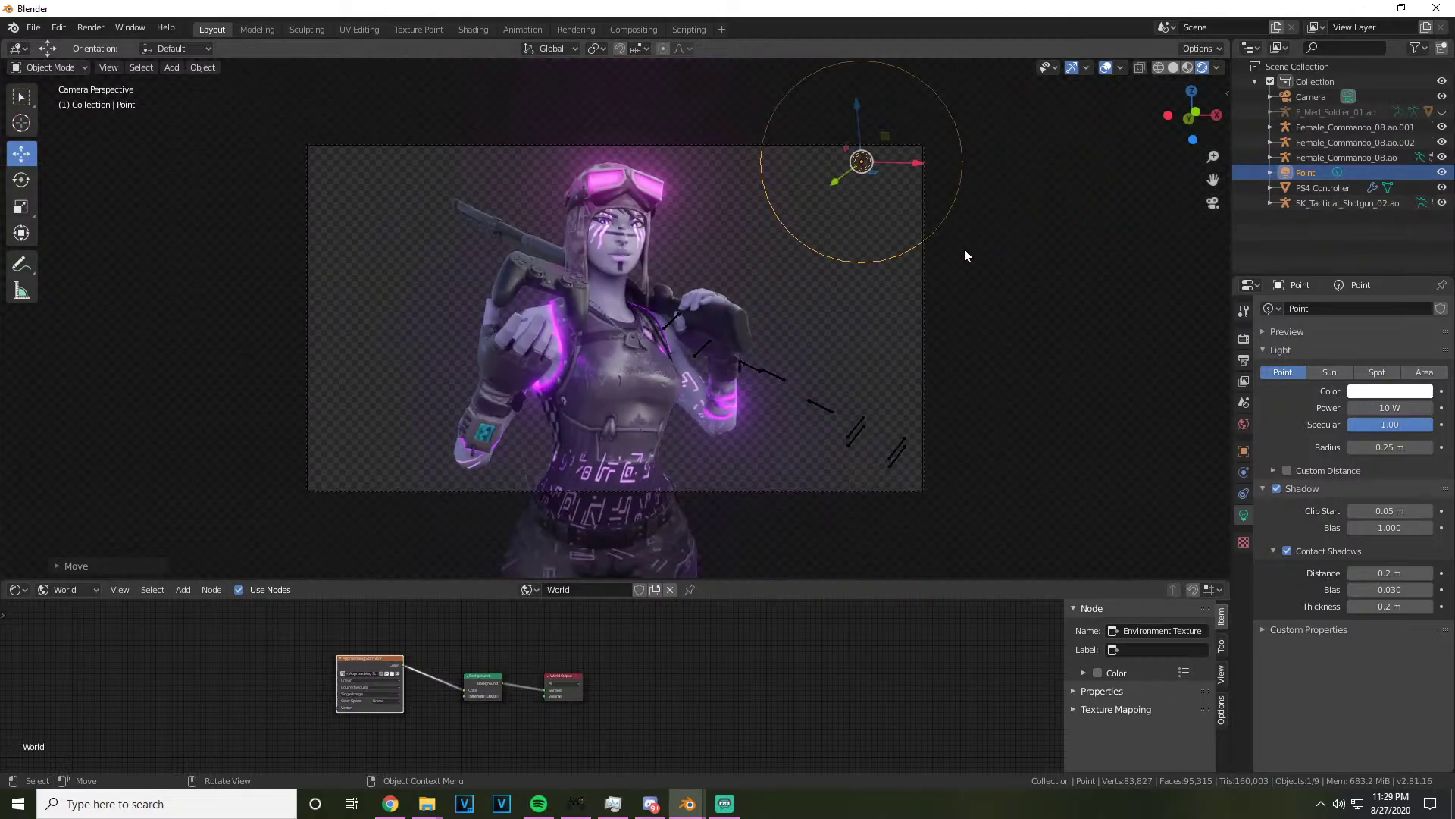
Duplicate the point light and move the copy down and farther back, to waist height beside the shotgun-side arm
key("ctrl+c")
key("ctrl+v")
left_click_drag(854, 110, 871, 356)
left_click_drag(910, 413, 760, 448)
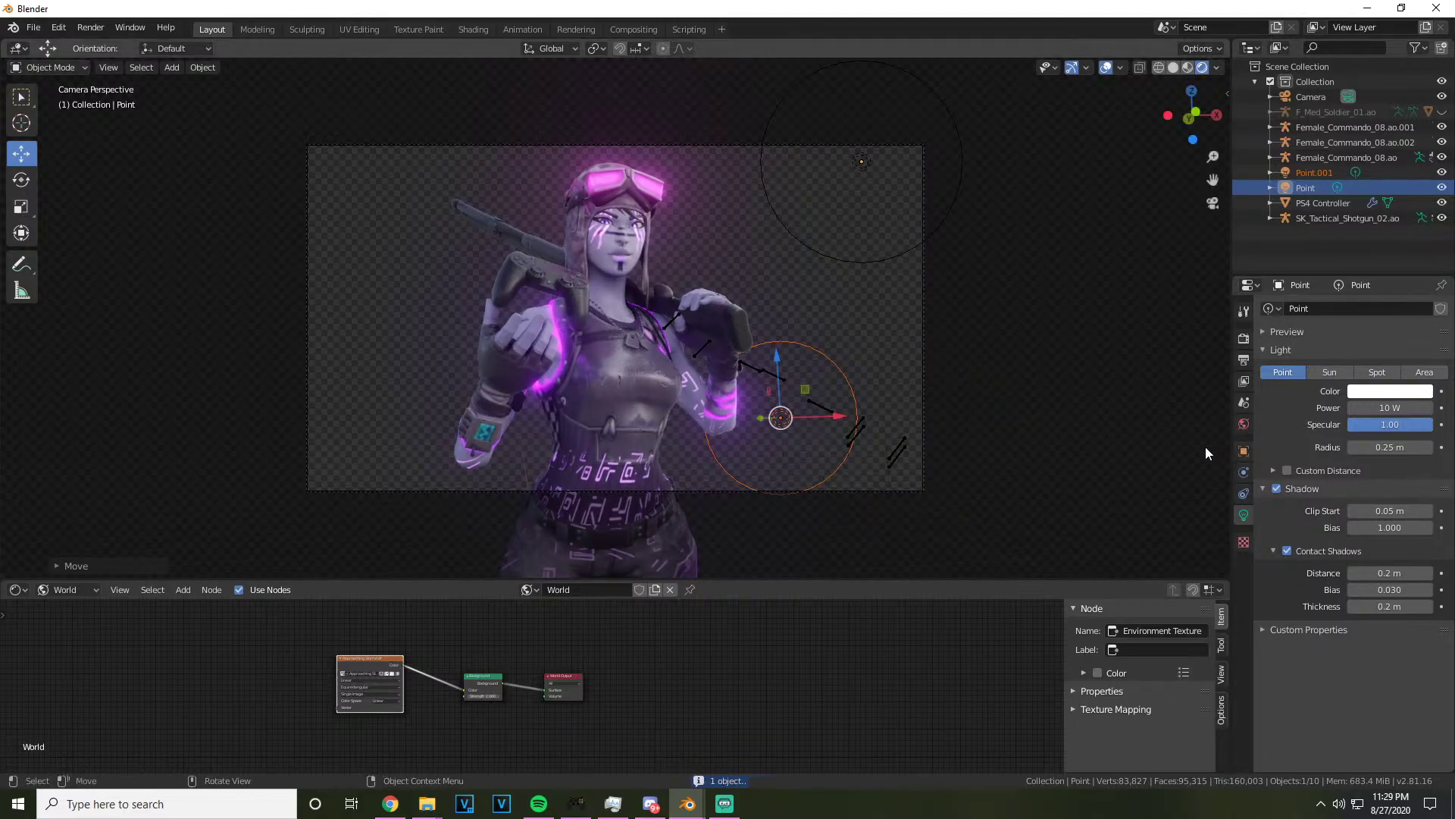
Duplicate the lower point light, raise the copy behind the character's neck and shotgun shoulder, and check the camera view
key("ctrl+c")
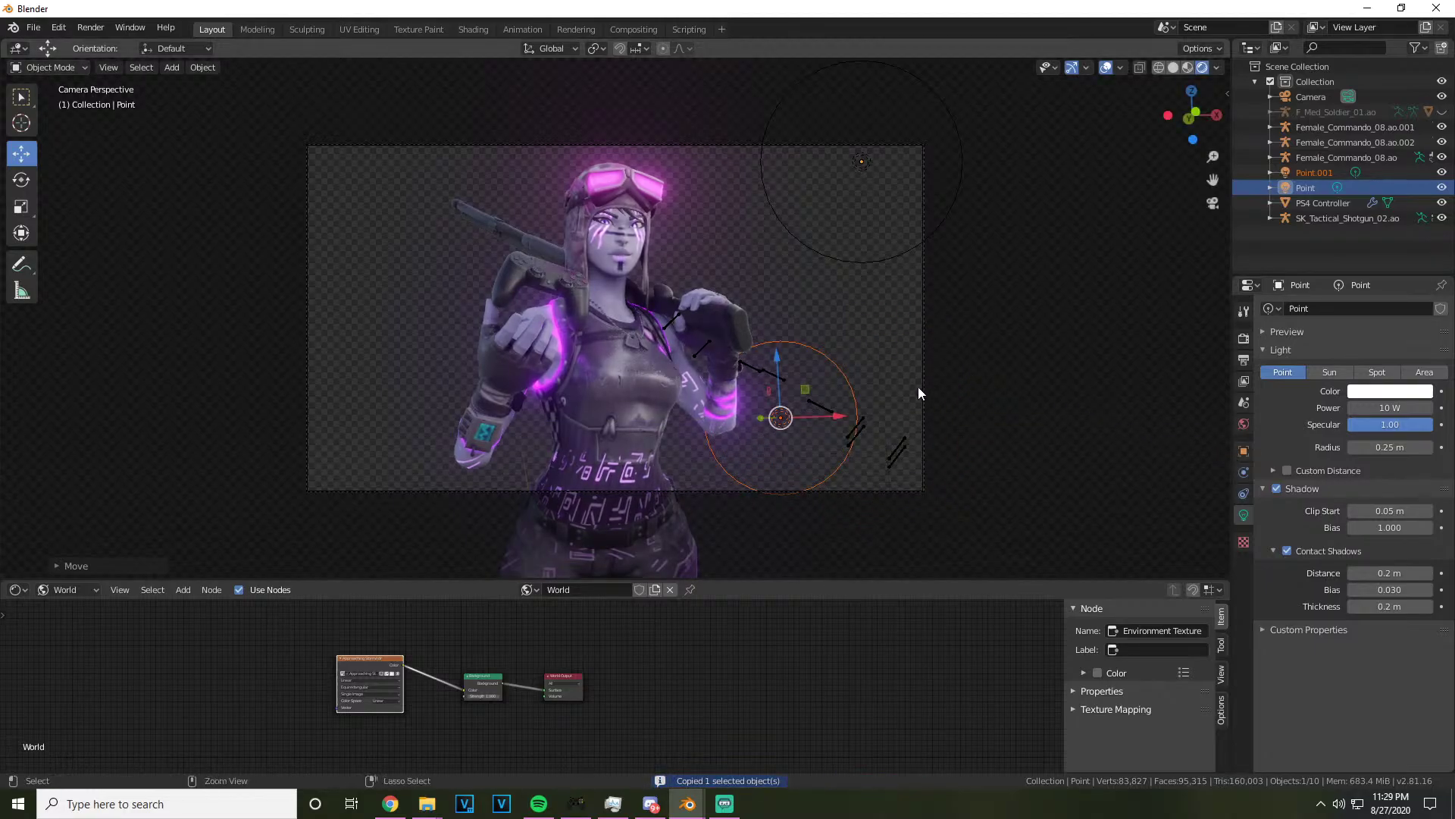
key("ctrl+v")
left_click_drag(784, 358, 739, 230)
left_click_drag(1192, 113, 1142, 100)
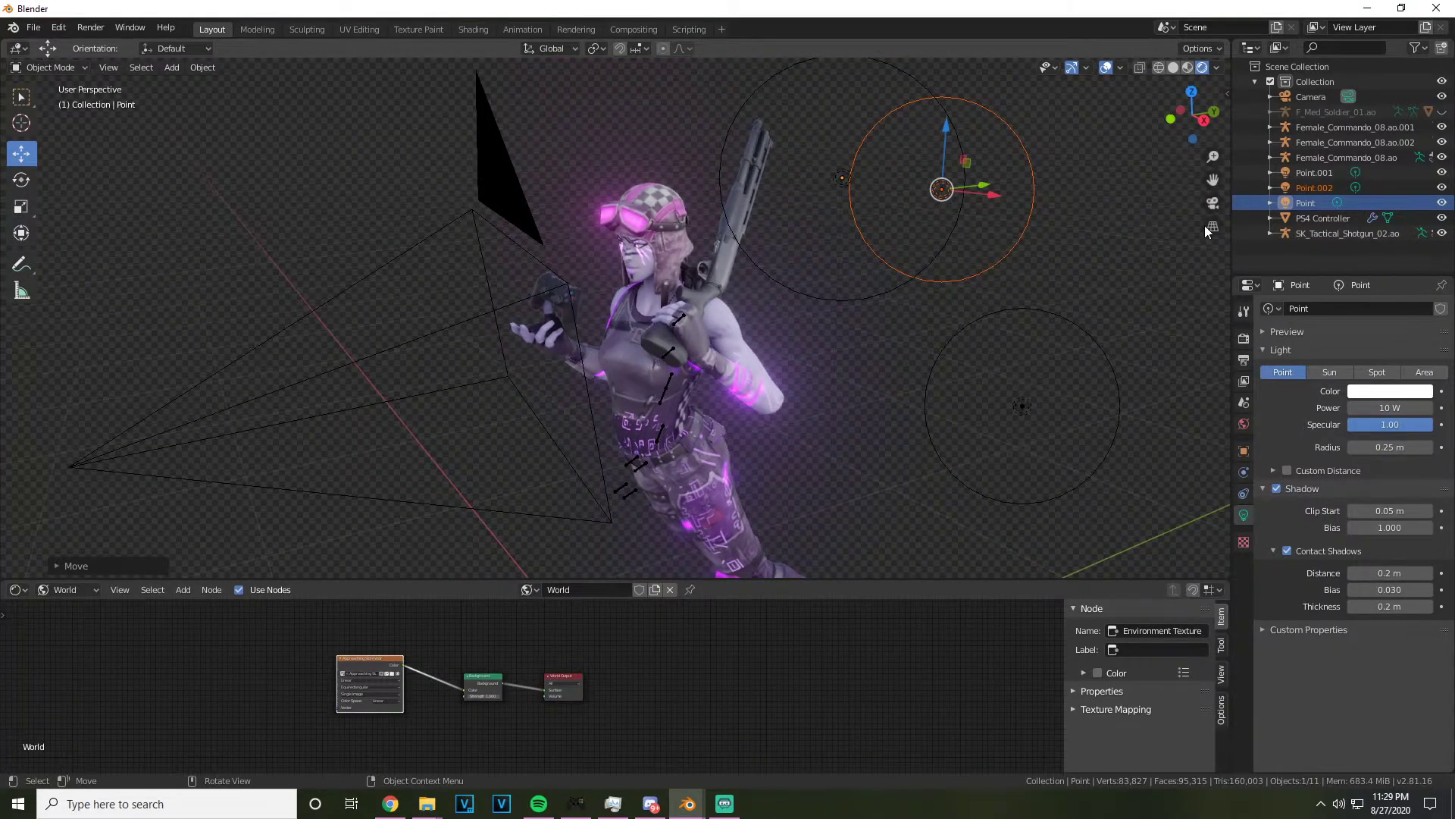
left_click(1212, 205)
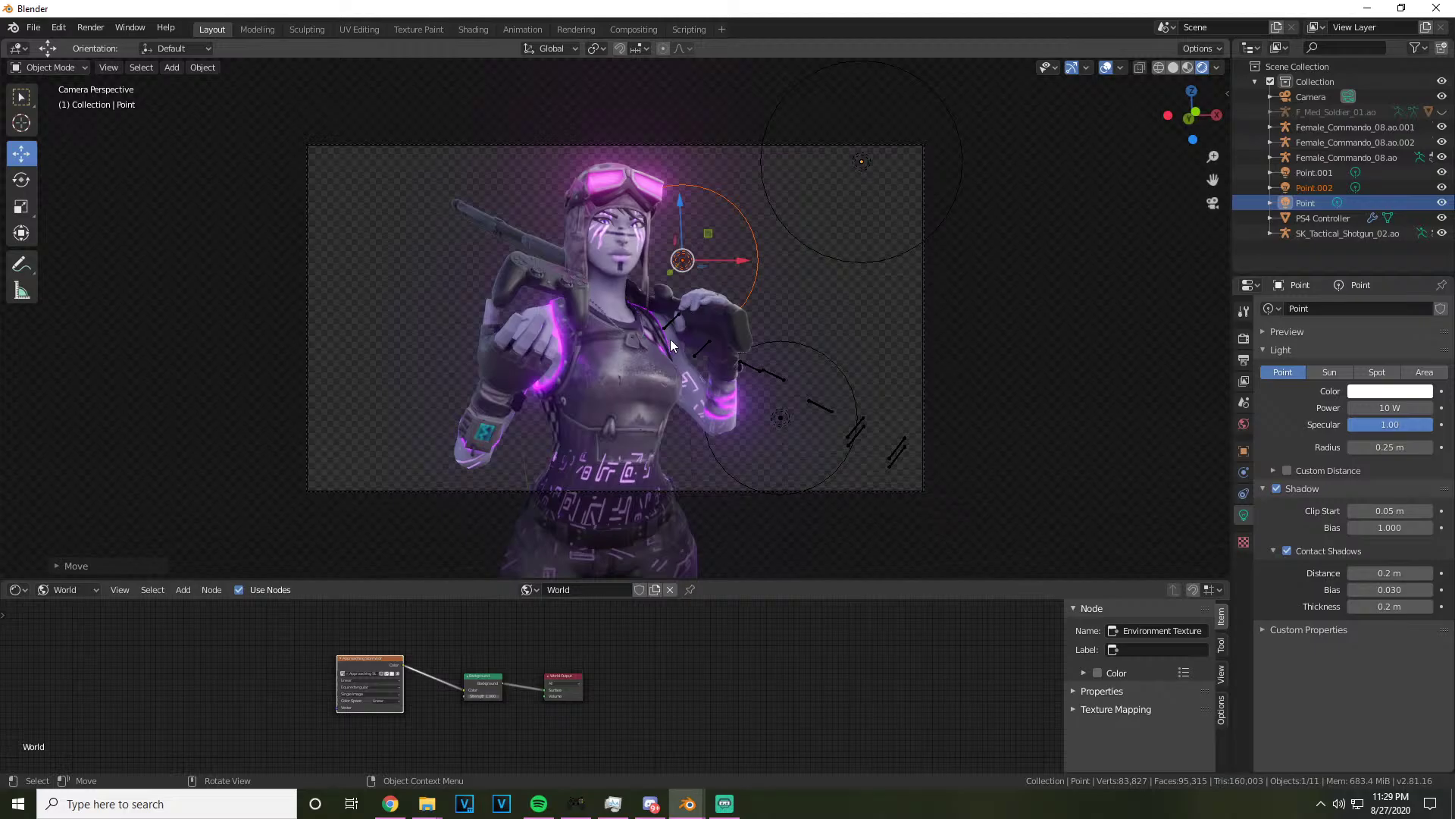
Duplicate the waist-height point light, move the copy inward behind the shotgun-side elbow, and check the camera view
scroll(712, 308, "up", 3)
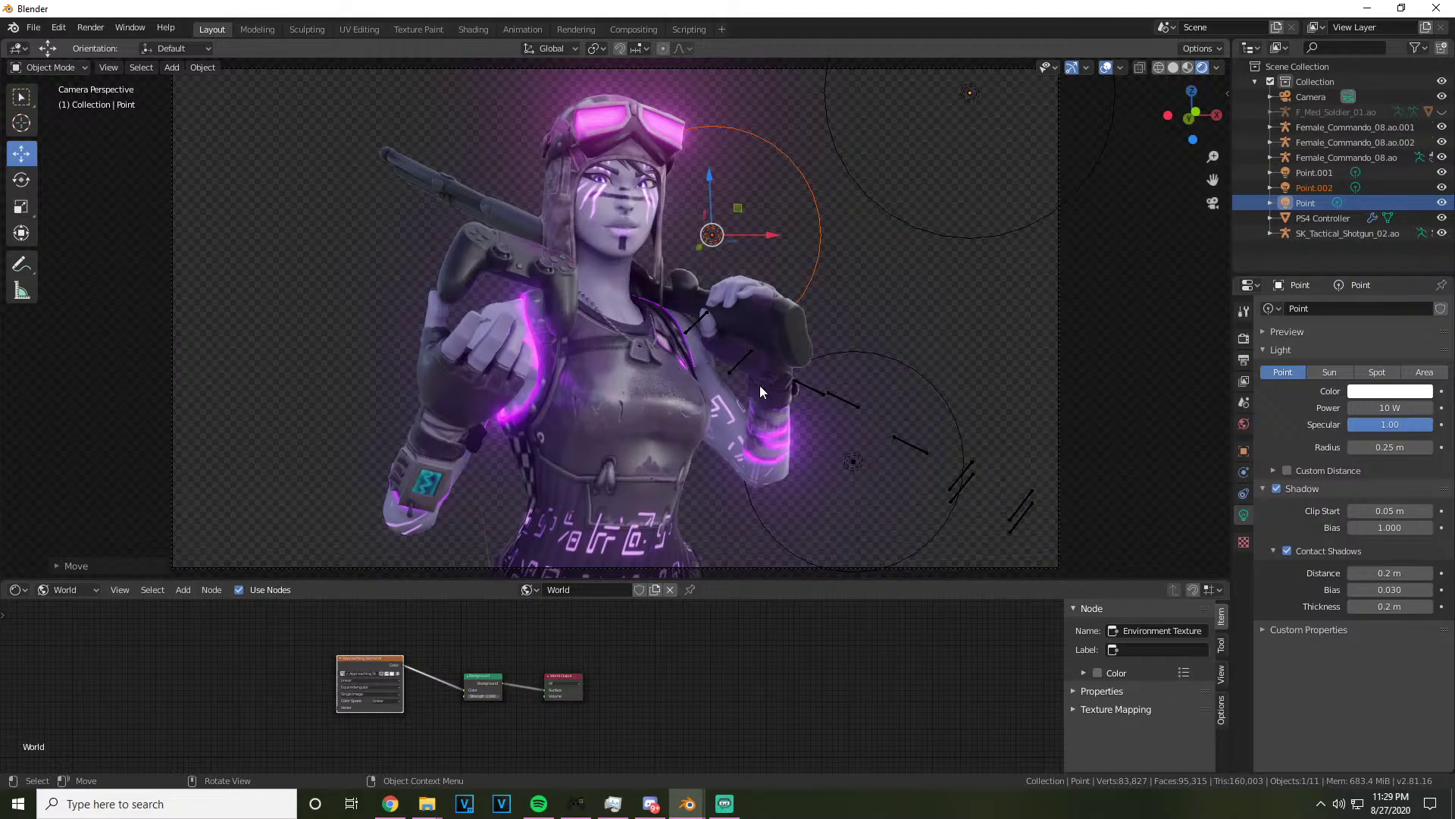
left_click(852, 460)
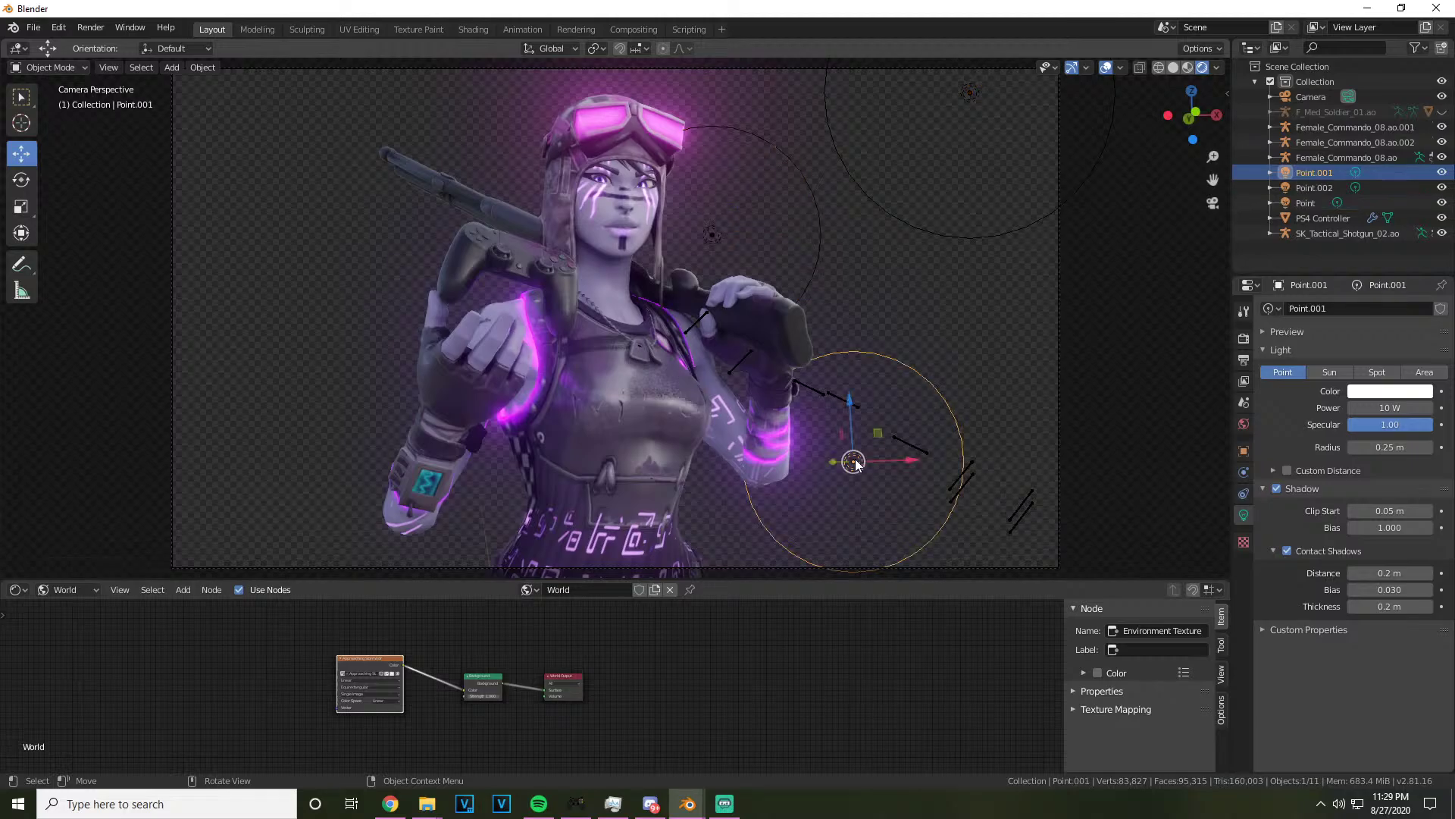
key("ctrl+c")
key("ctrl+v")
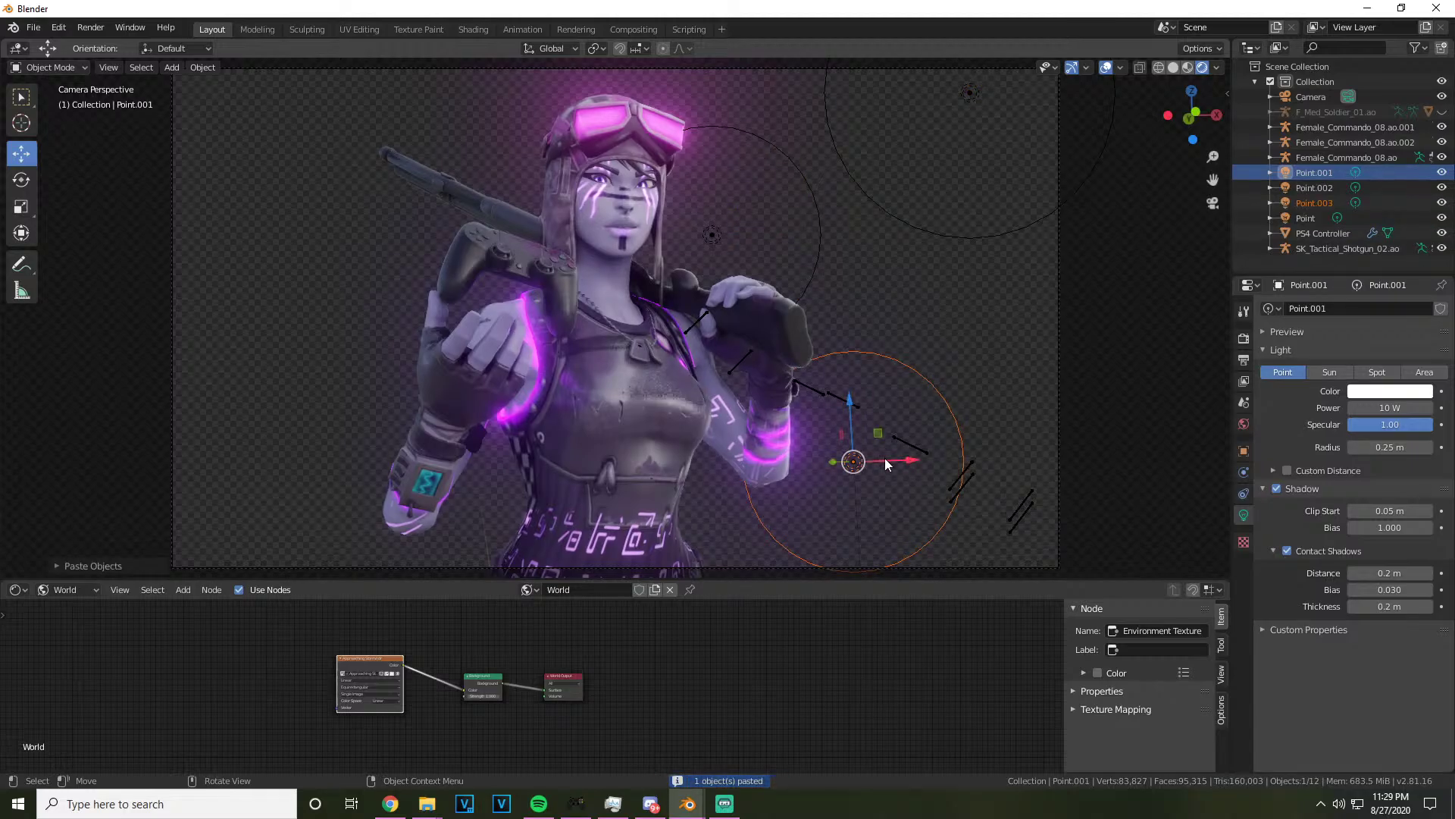
left_click_drag(854, 461, 745, 463)
left_click_drag(1105, 195, 1070, 269)
left_click_drag(1138, 394, 1037, 456)
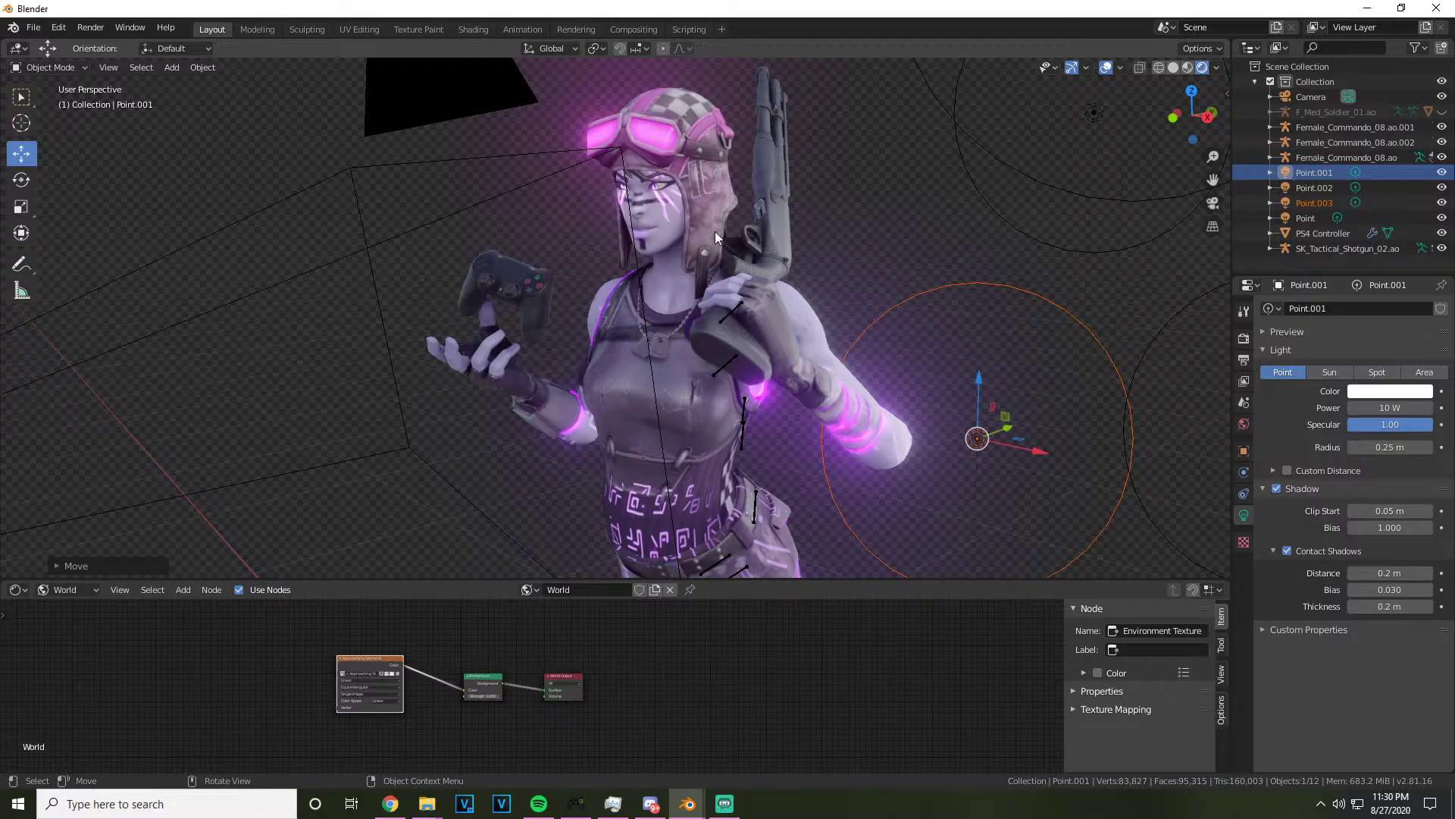
left_click(1212, 203)
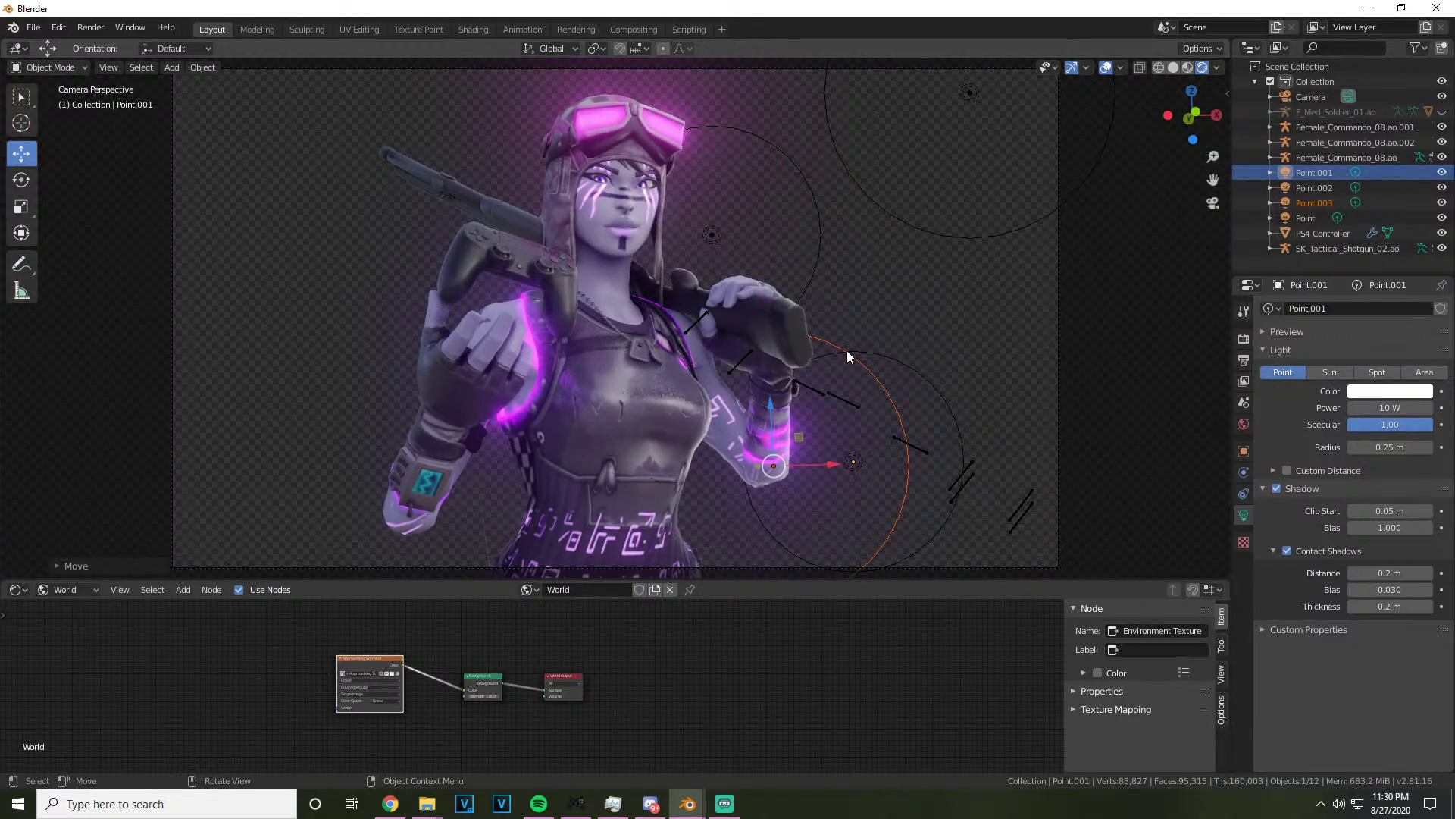
Paste another copy of the point light at the shotgun-side elbow
key("ctrl+v")
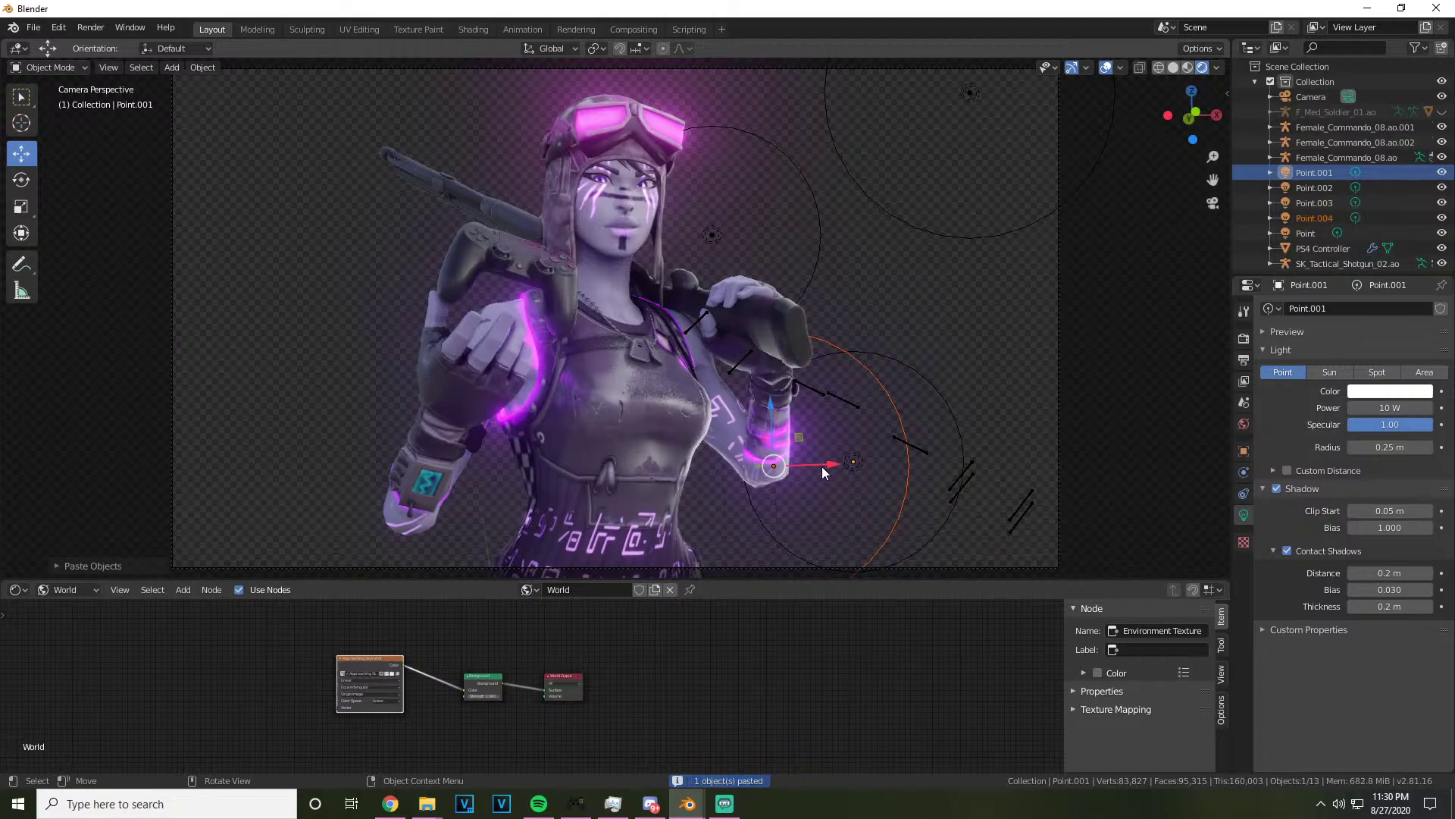
Move the pasted point light across the character to beside the torso, just below the raised hand
left_click_drag(825, 472, 736, 468)
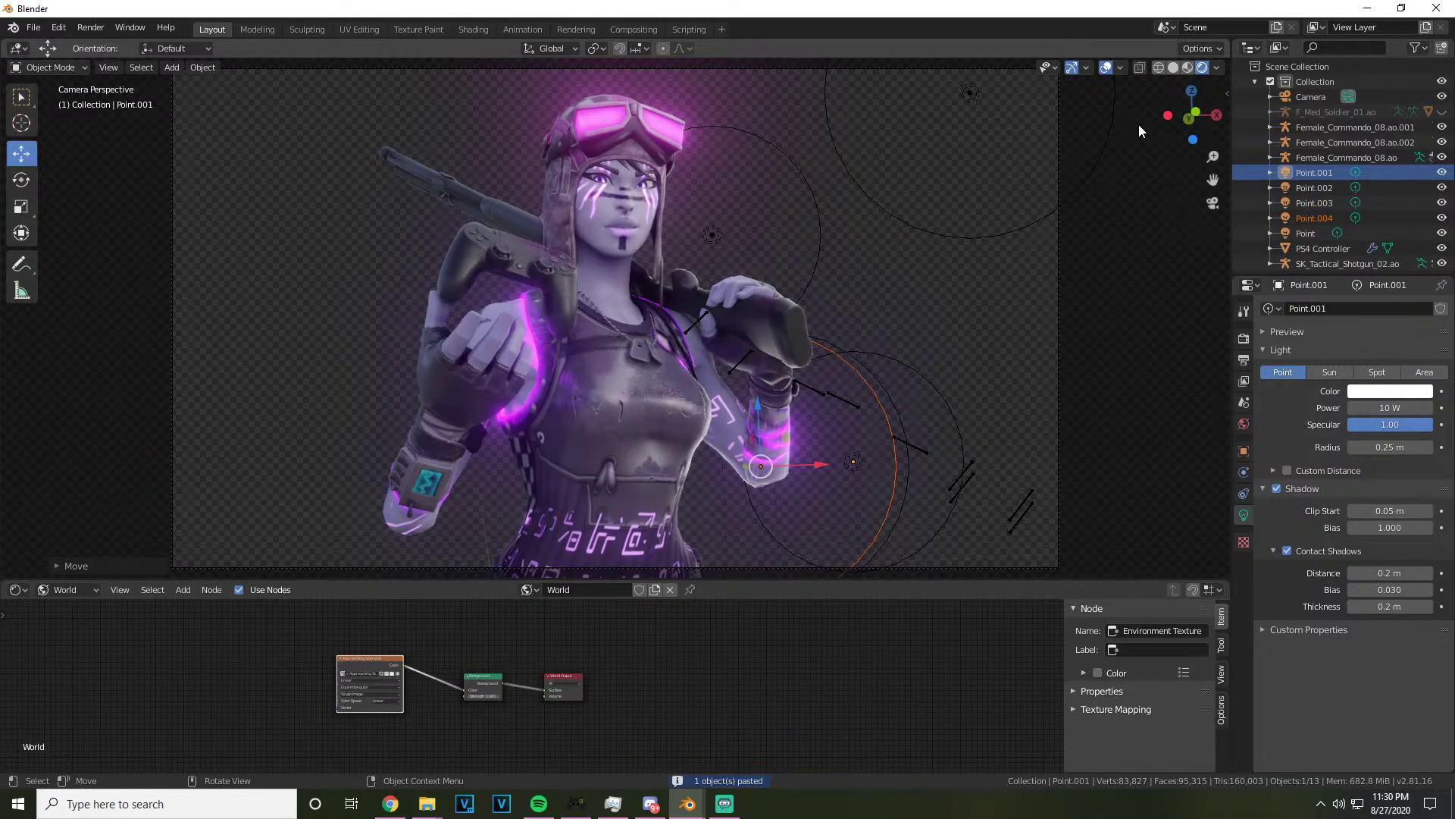
left_click_drag(1192, 115, 1182, 121)
key("g")
key("x")
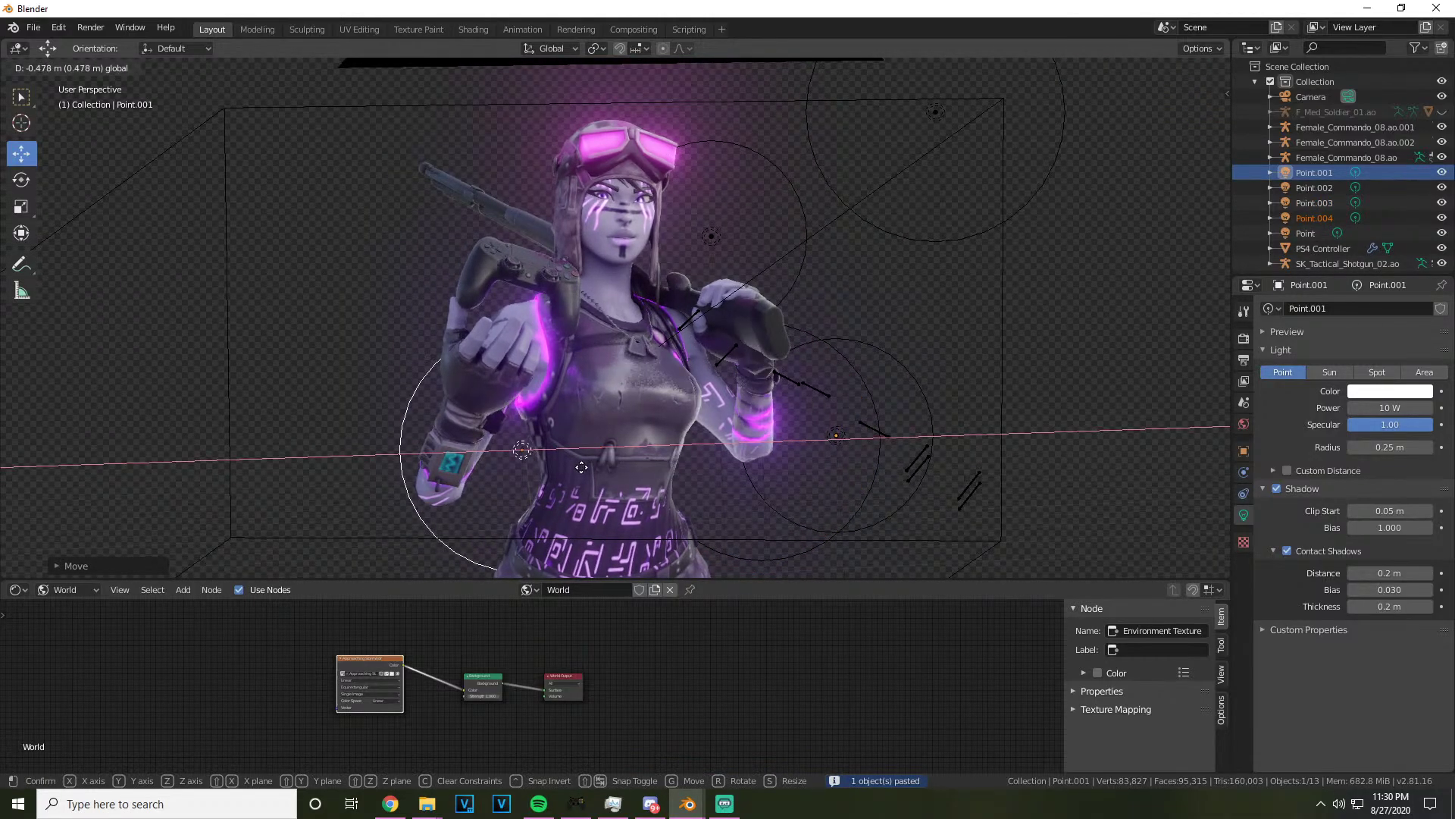
key("z")
left_click(572, 413)
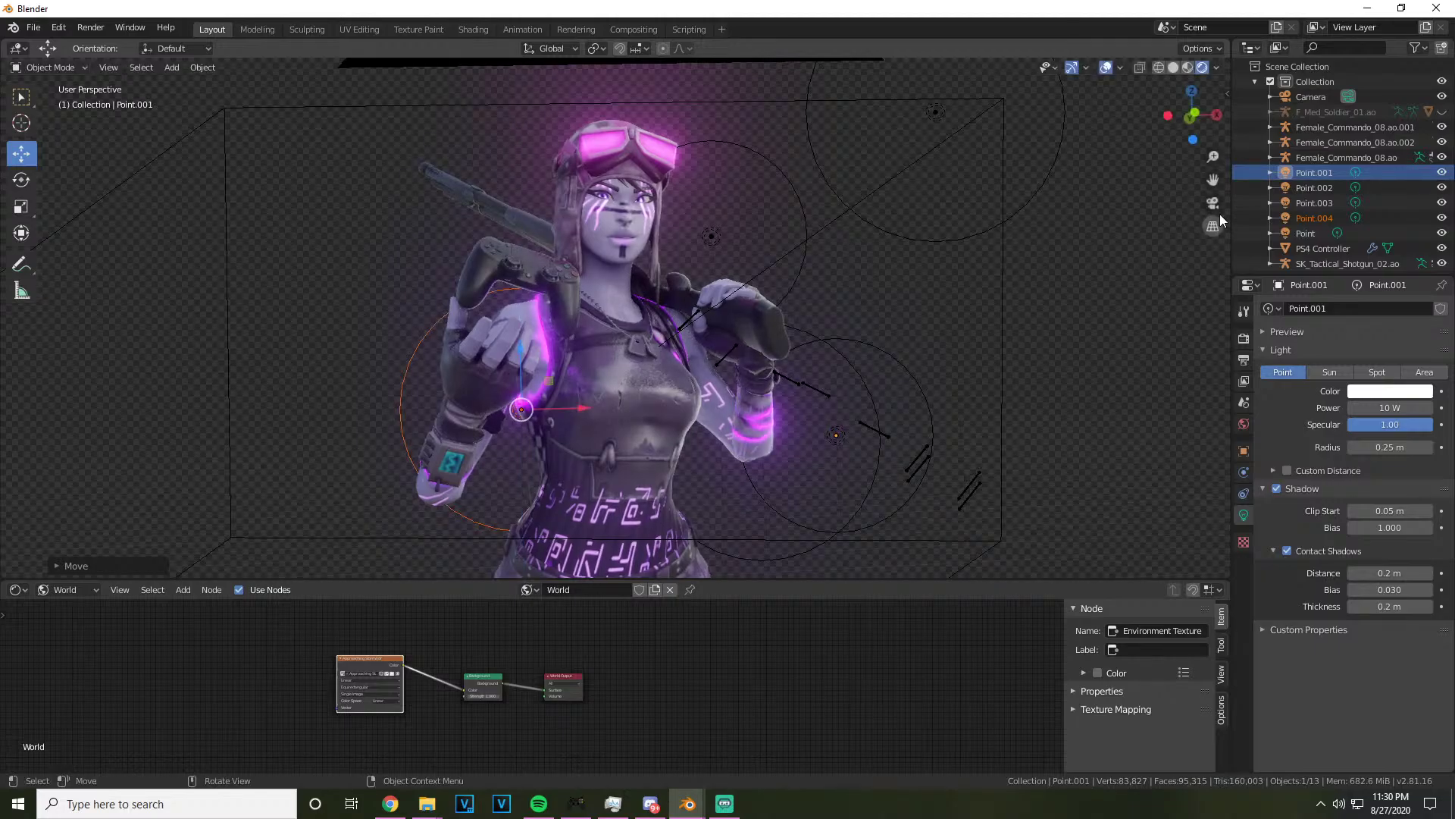
left_click(1213, 203)
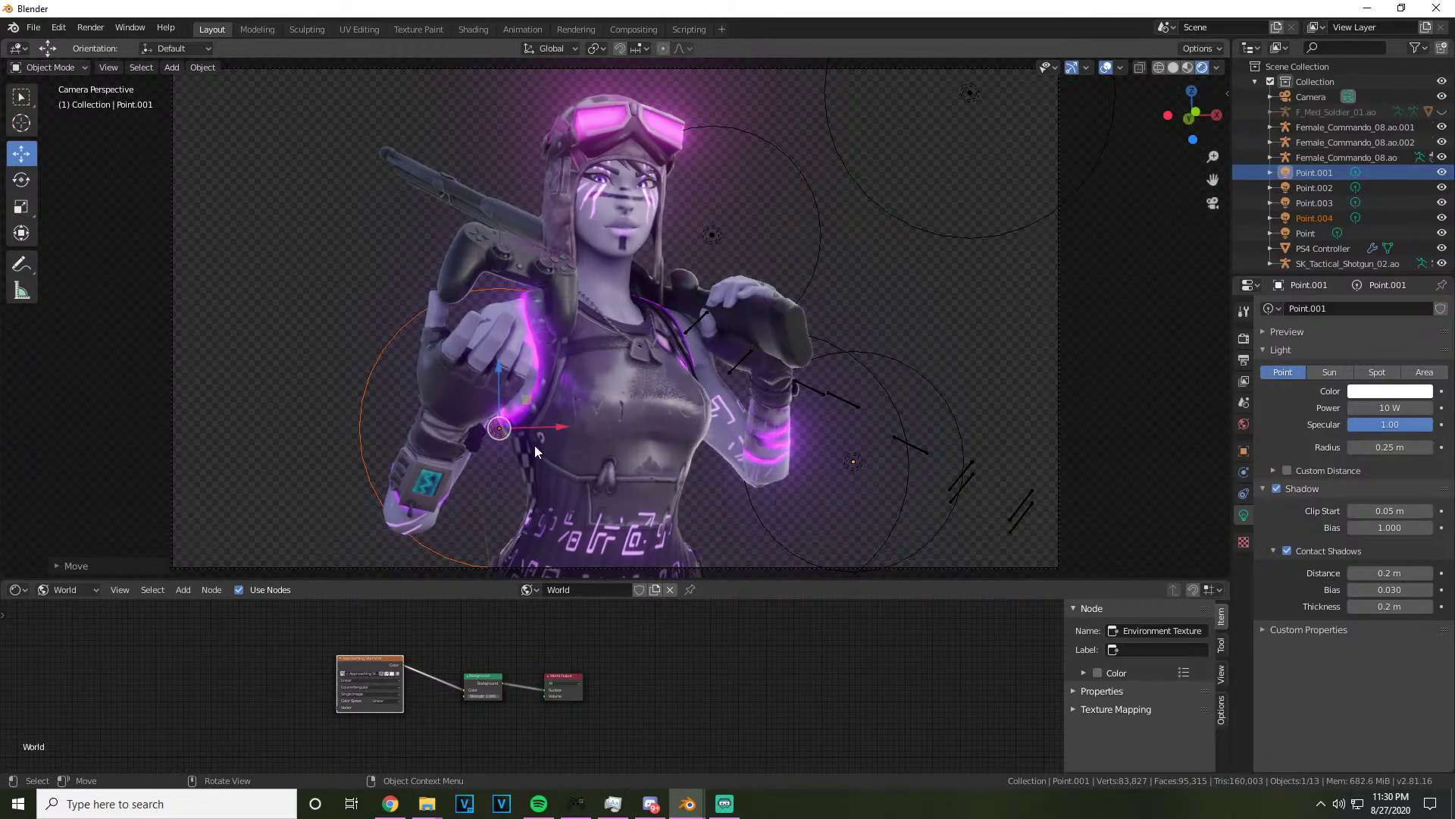
Duplicate the point light beside the torso and place the copy behind the character, near the shotgun barrel
key("ctrl+c")
key("ctrl+v")
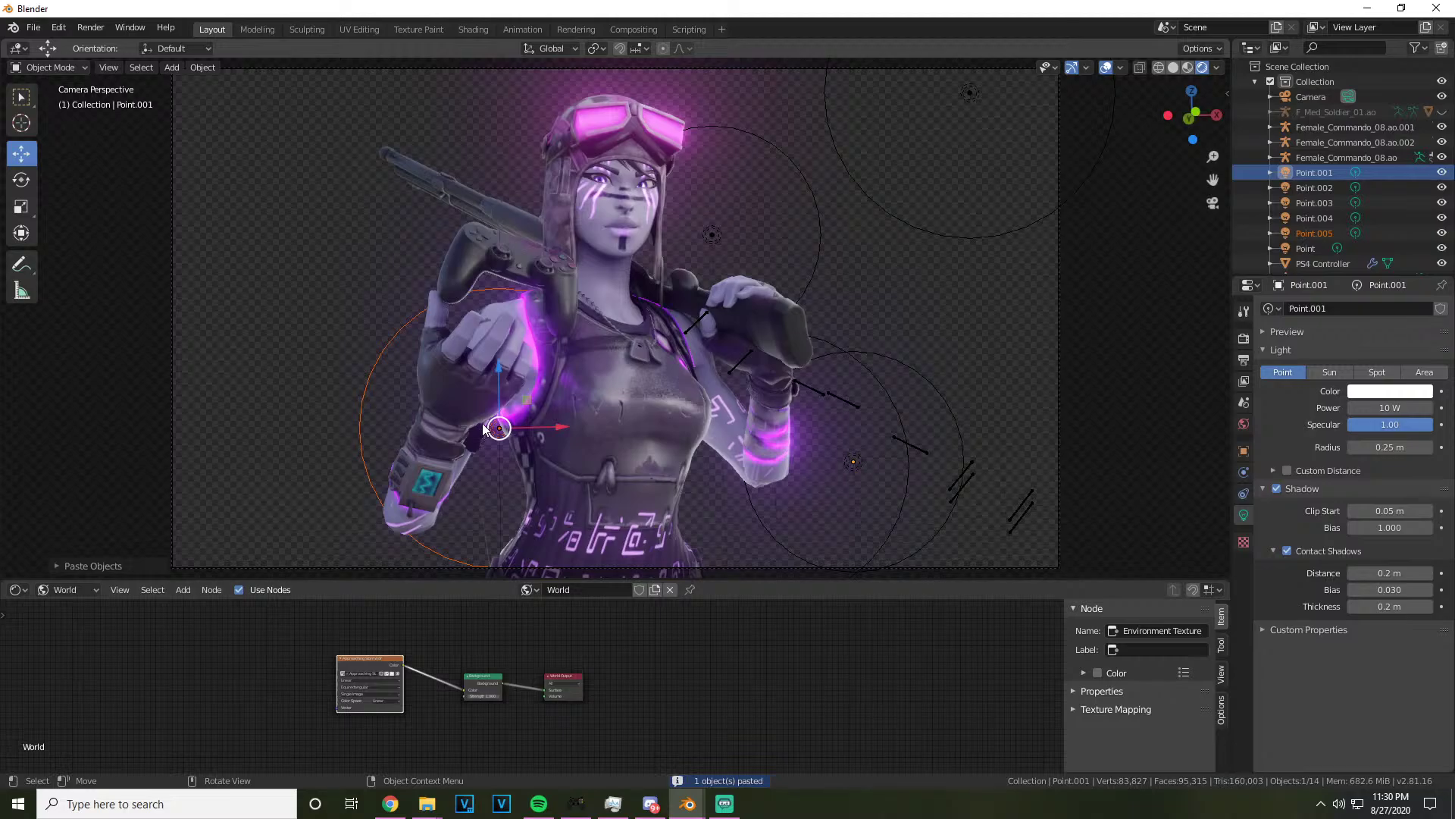
left_click_drag(497, 379, 538, 211)
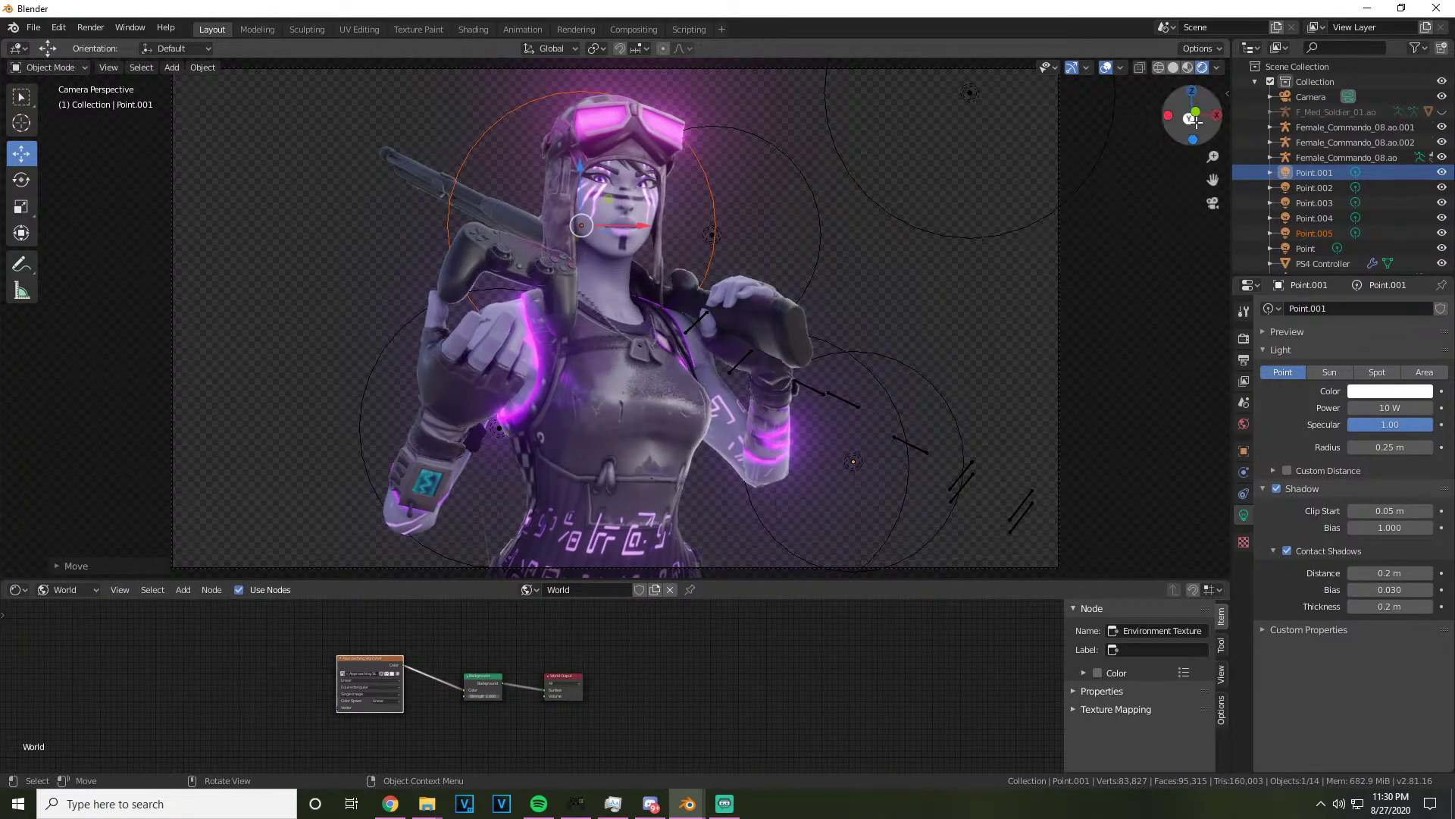
left_click_drag(1196, 106, 1186, 125)
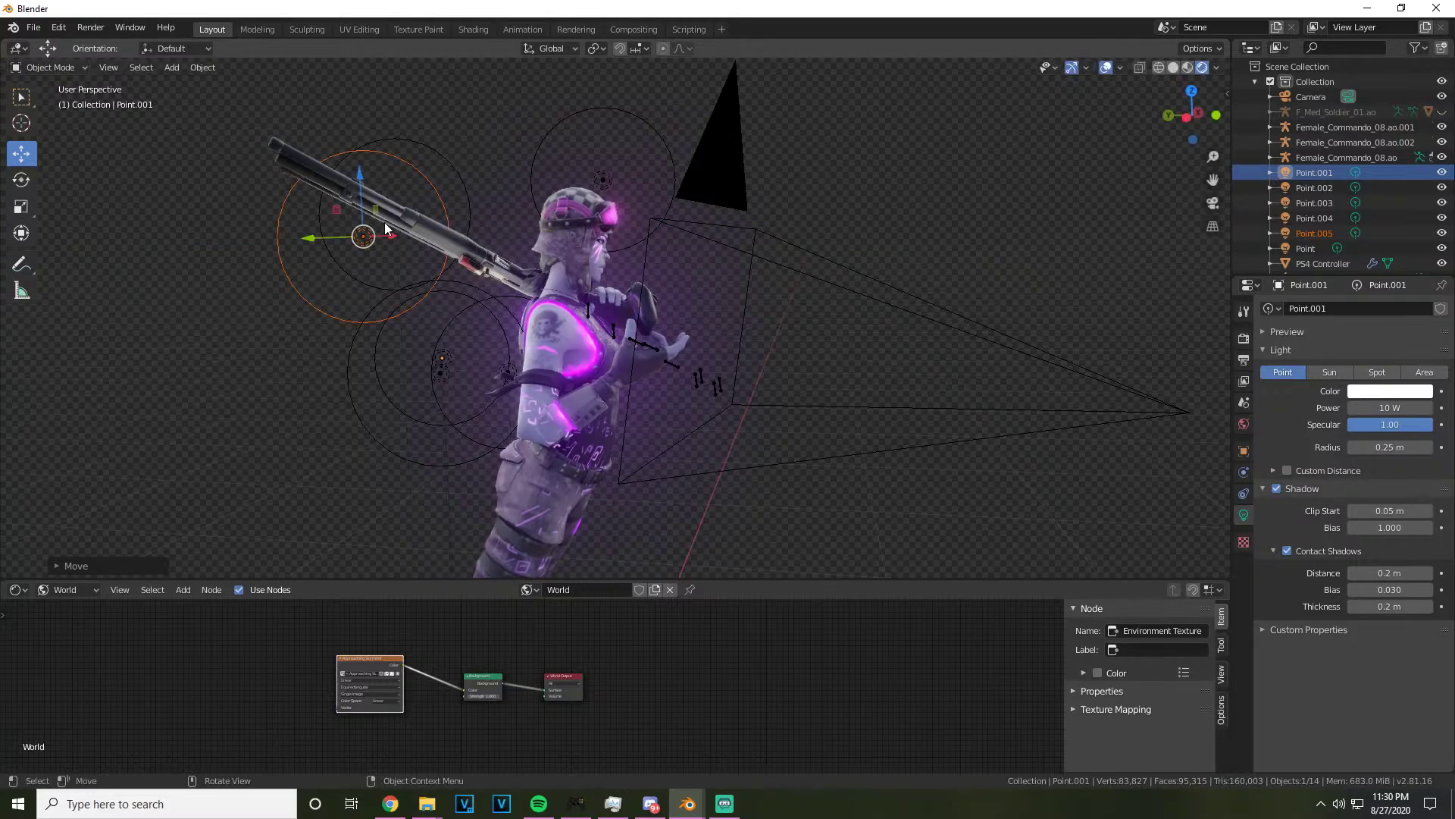
left_click_drag(362, 159, 295, 140)
key("y")
key("x")
left_click(1211, 203)
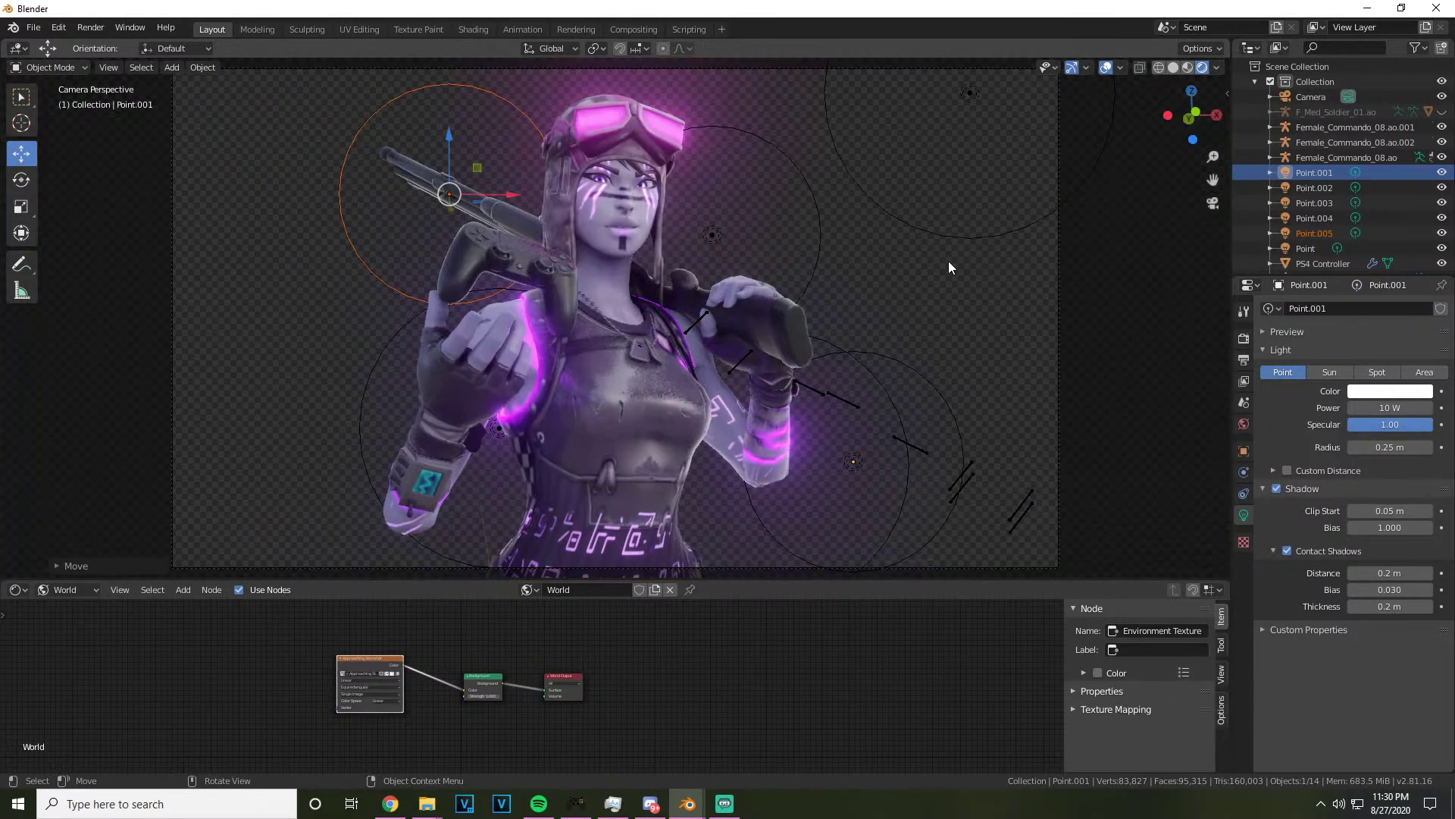
left_click_drag(488, 189, 434, 182)
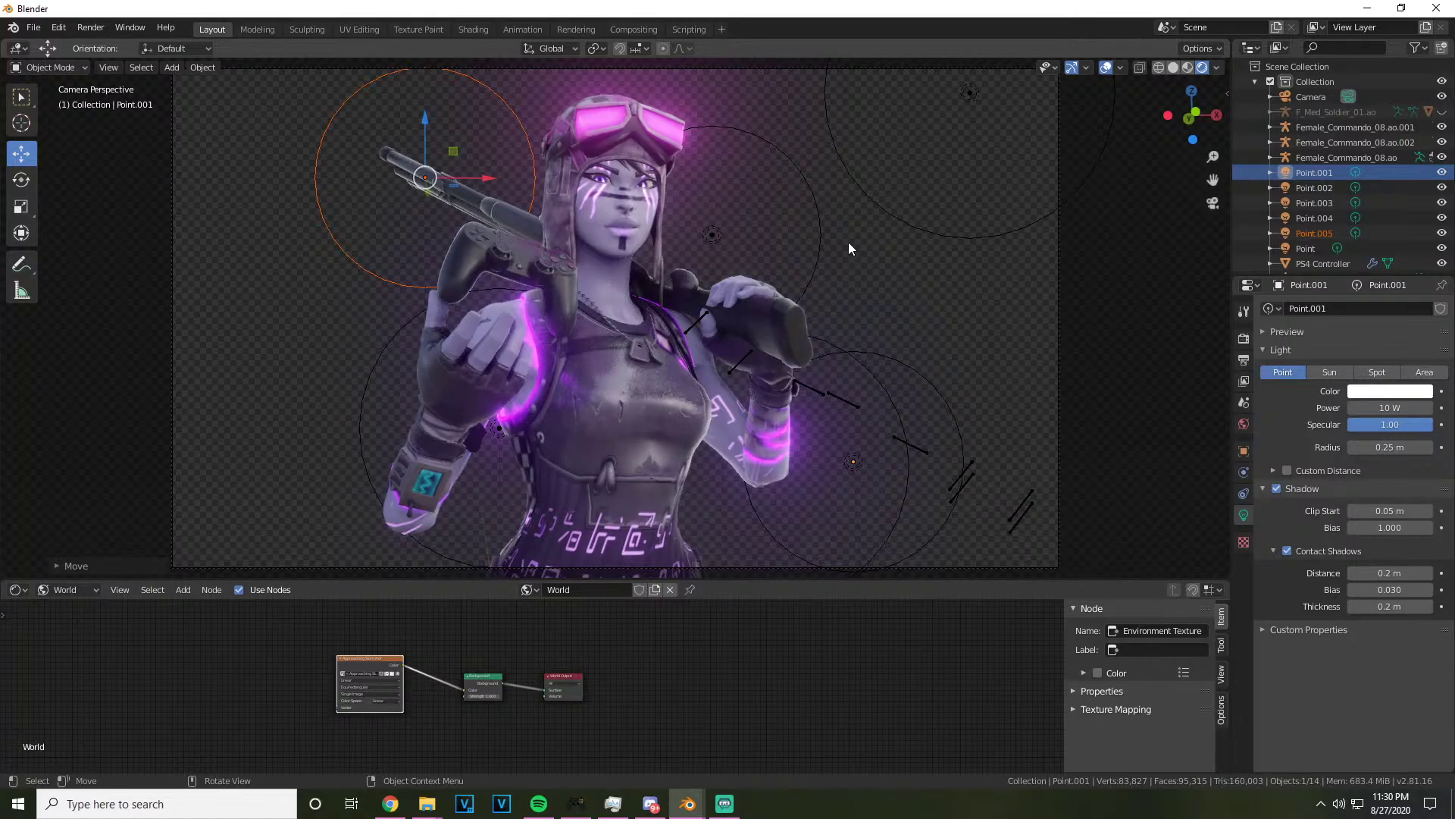
Switch the render engine to Cycles and set its device to GPU Compute
left_click(1244, 338)
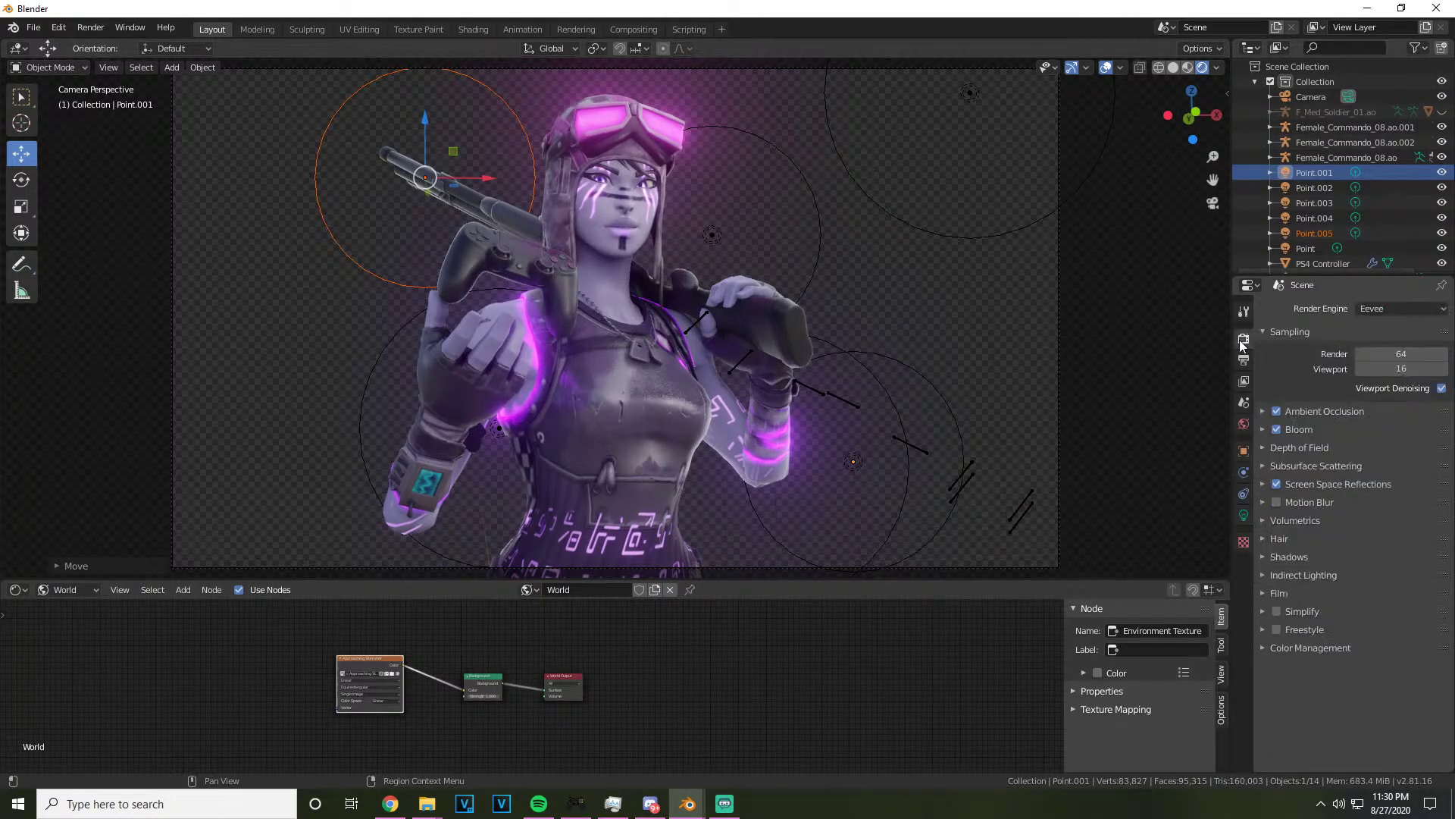
left_click(1394, 308)
left_click(1385, 355)
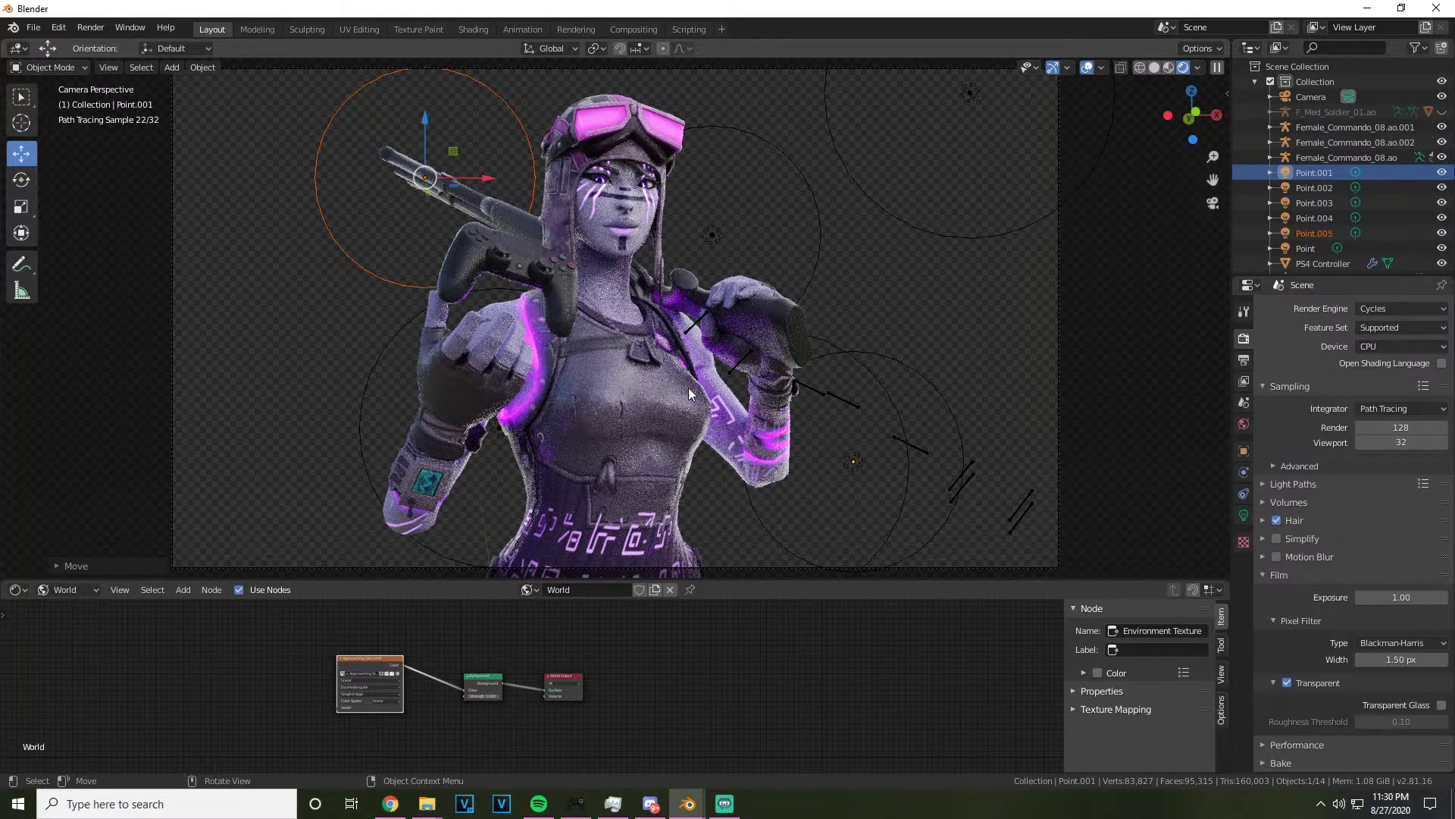
left_click(1370, 347)
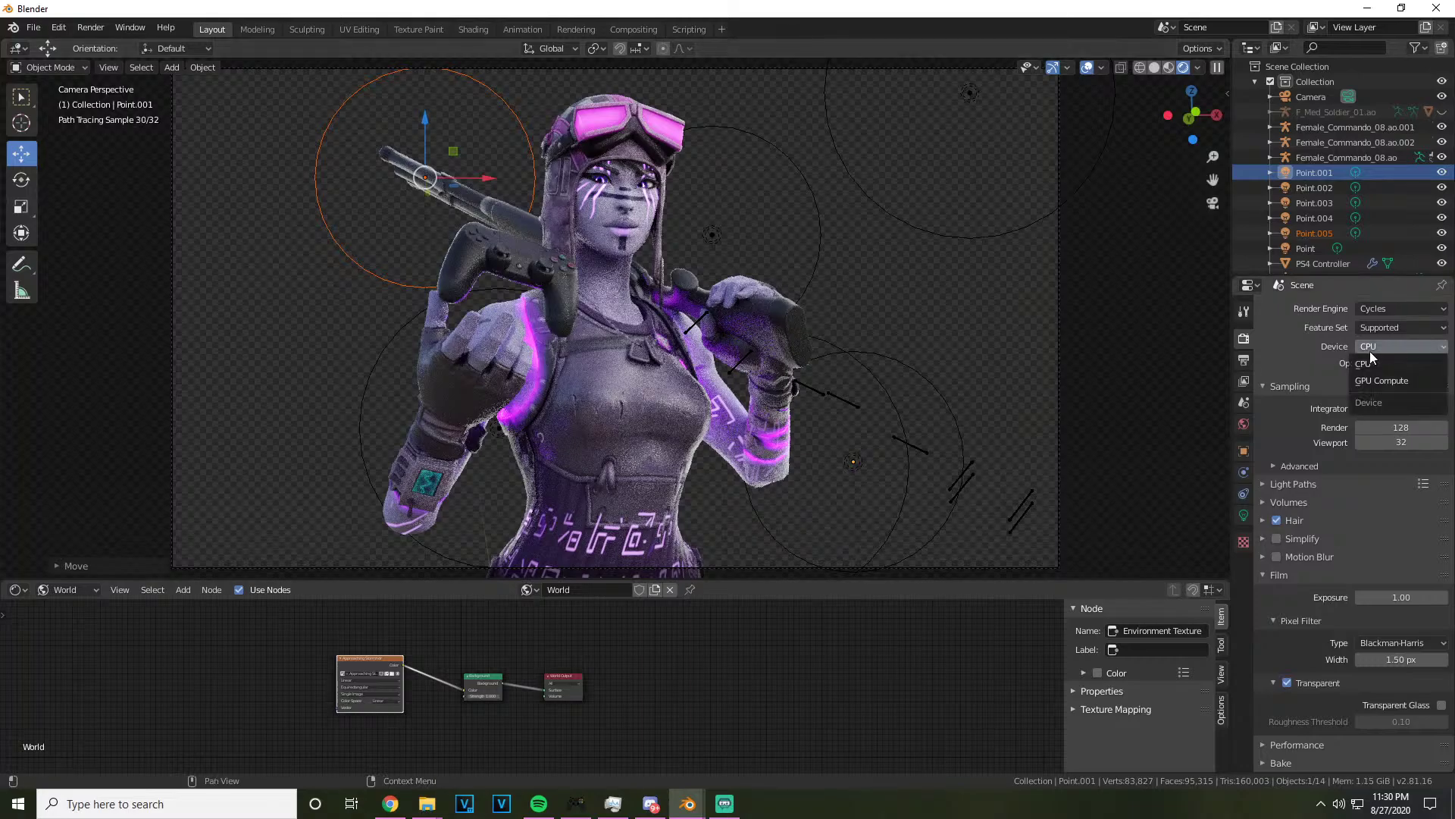
key("Return")
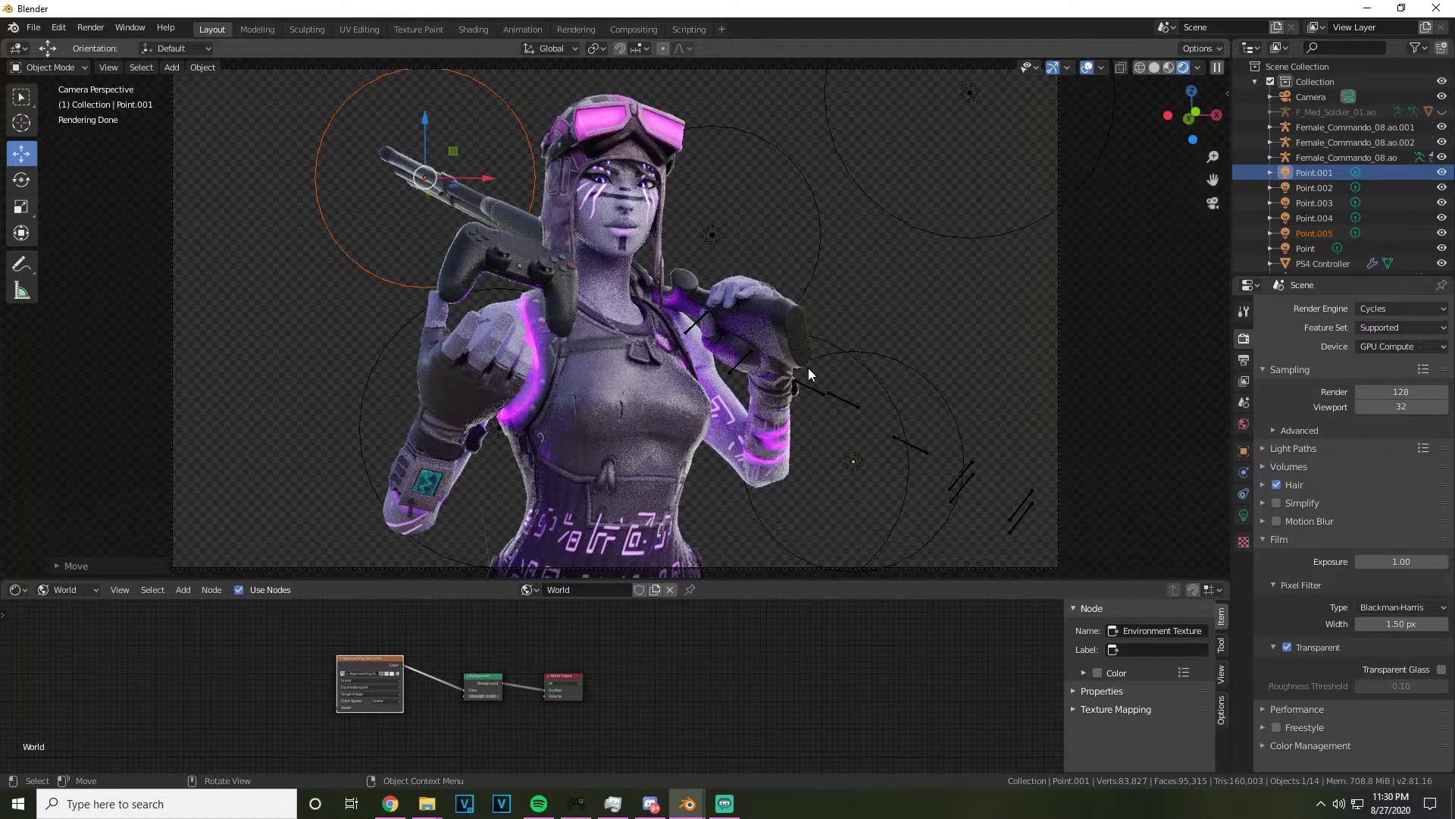
Shift the PS4 controller slightly away from the character's head so it floats above the raised hand
left_click(445, 285)
left_click_drag(512, 248, 510, 226)
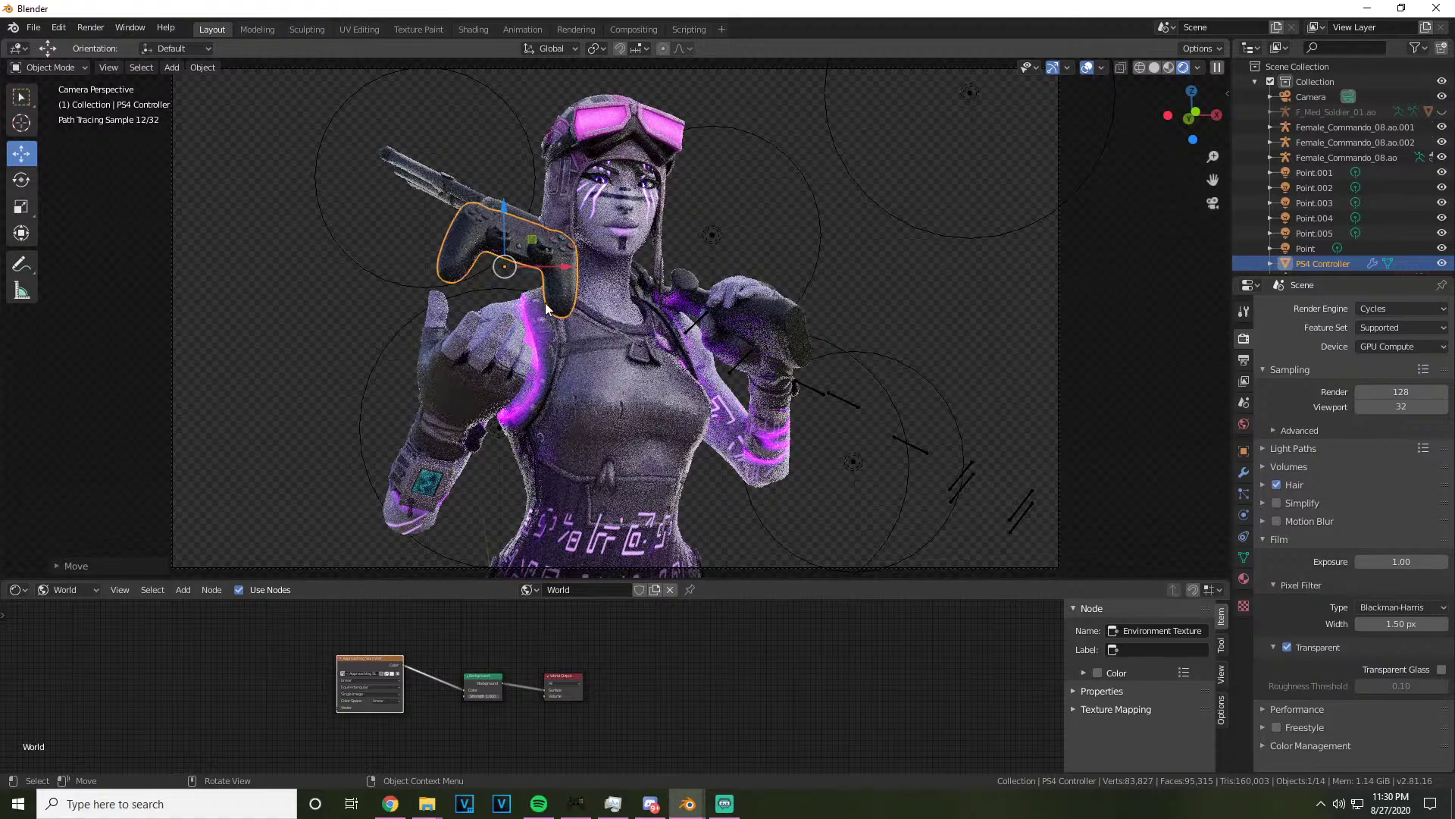
left_click_drag(546, 307, 536, 308)
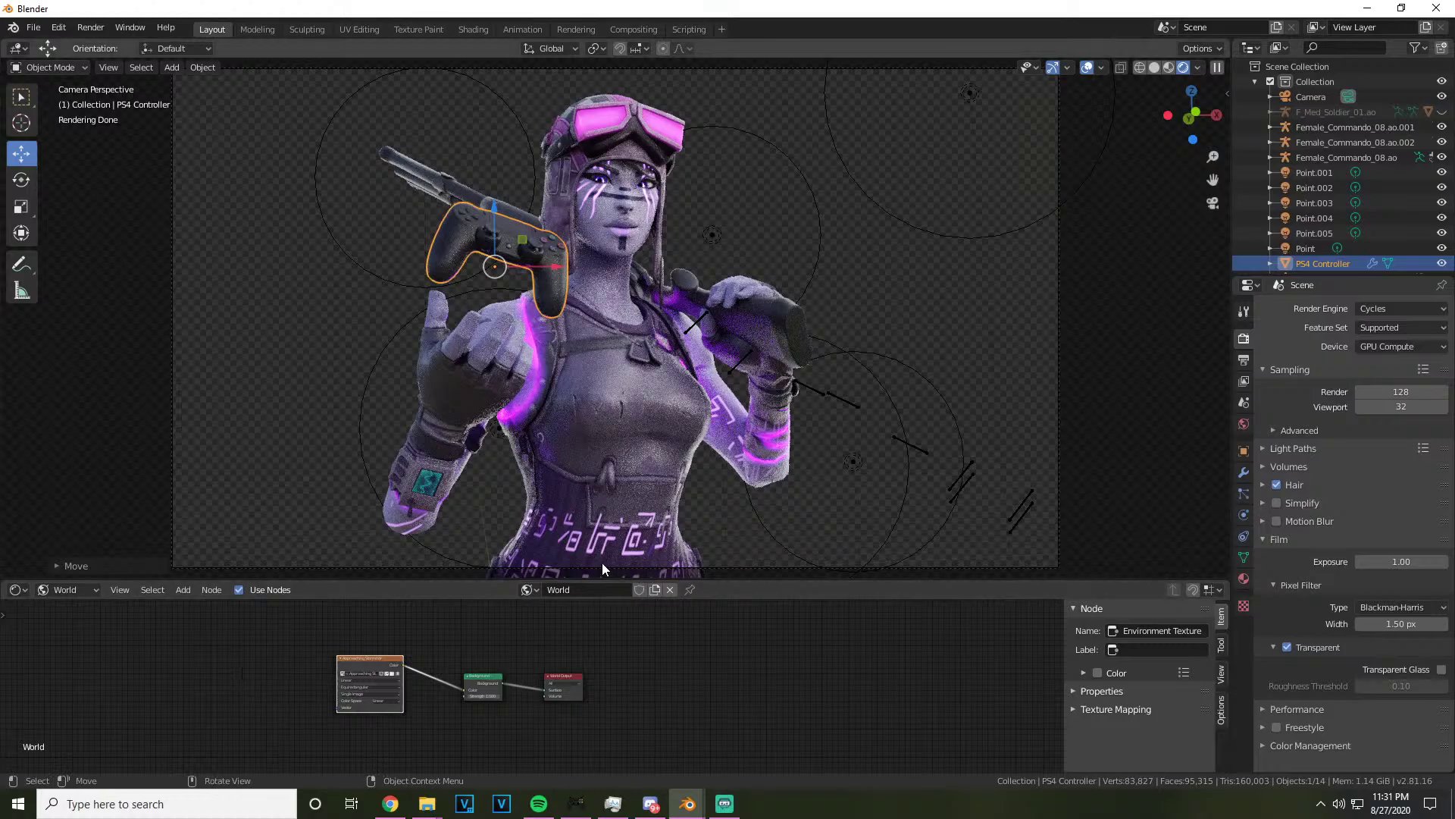
scroll(588, 526, "down", 1)
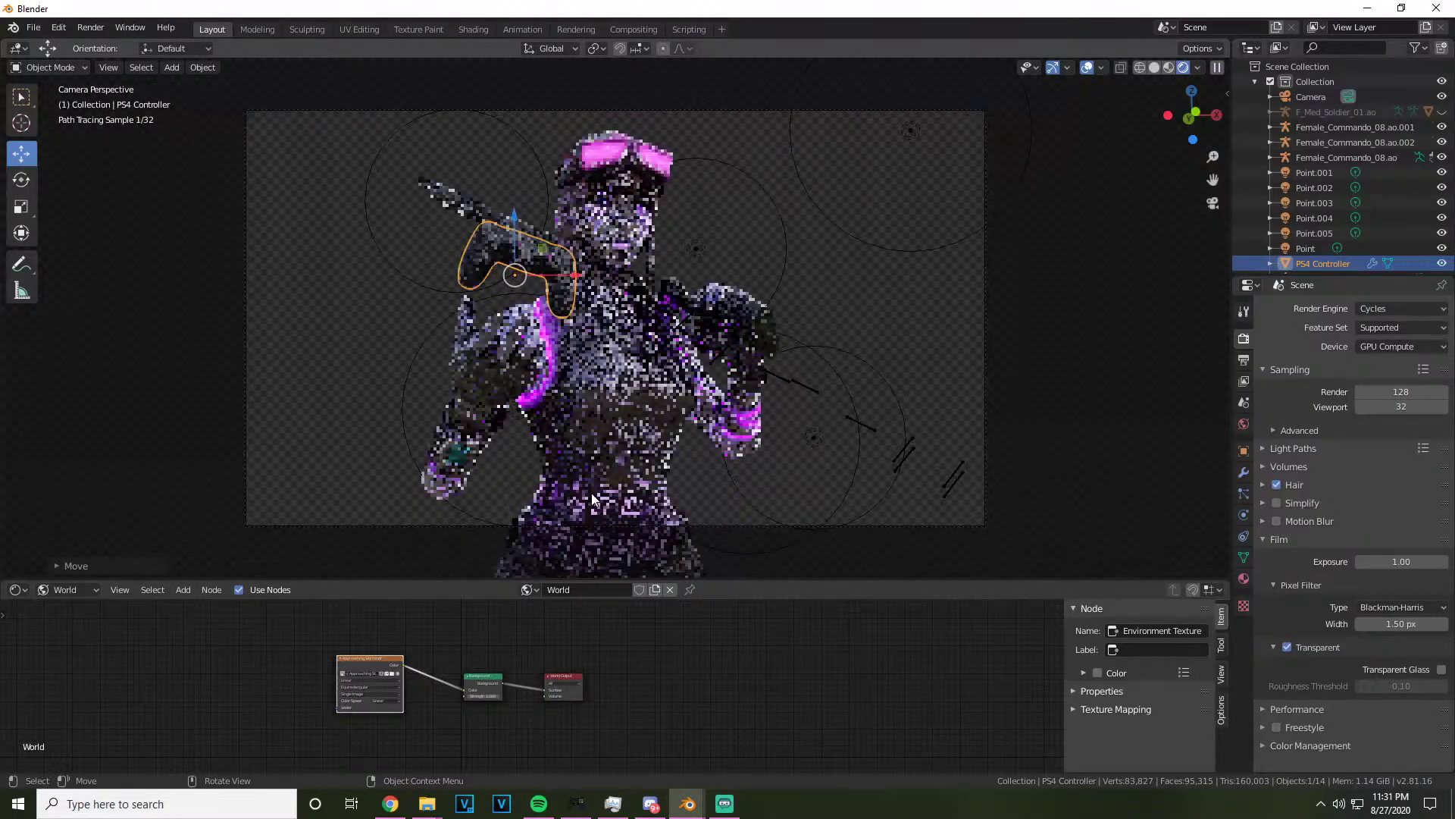
scroll(591, 493, "up", 2)
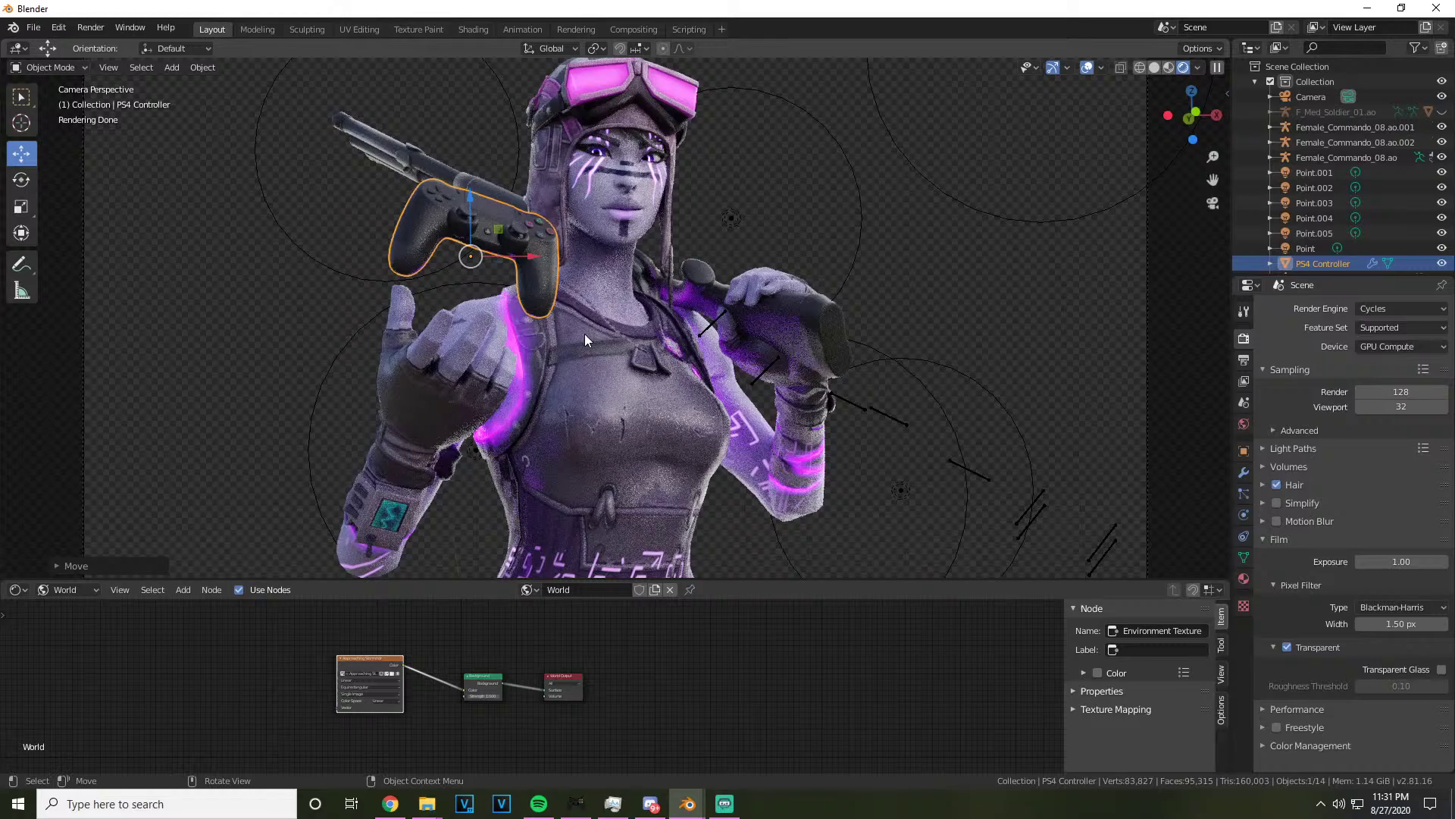
Move the point light below the raised hand slightly inward along X, toward the character's torso
left_click(482, 461)
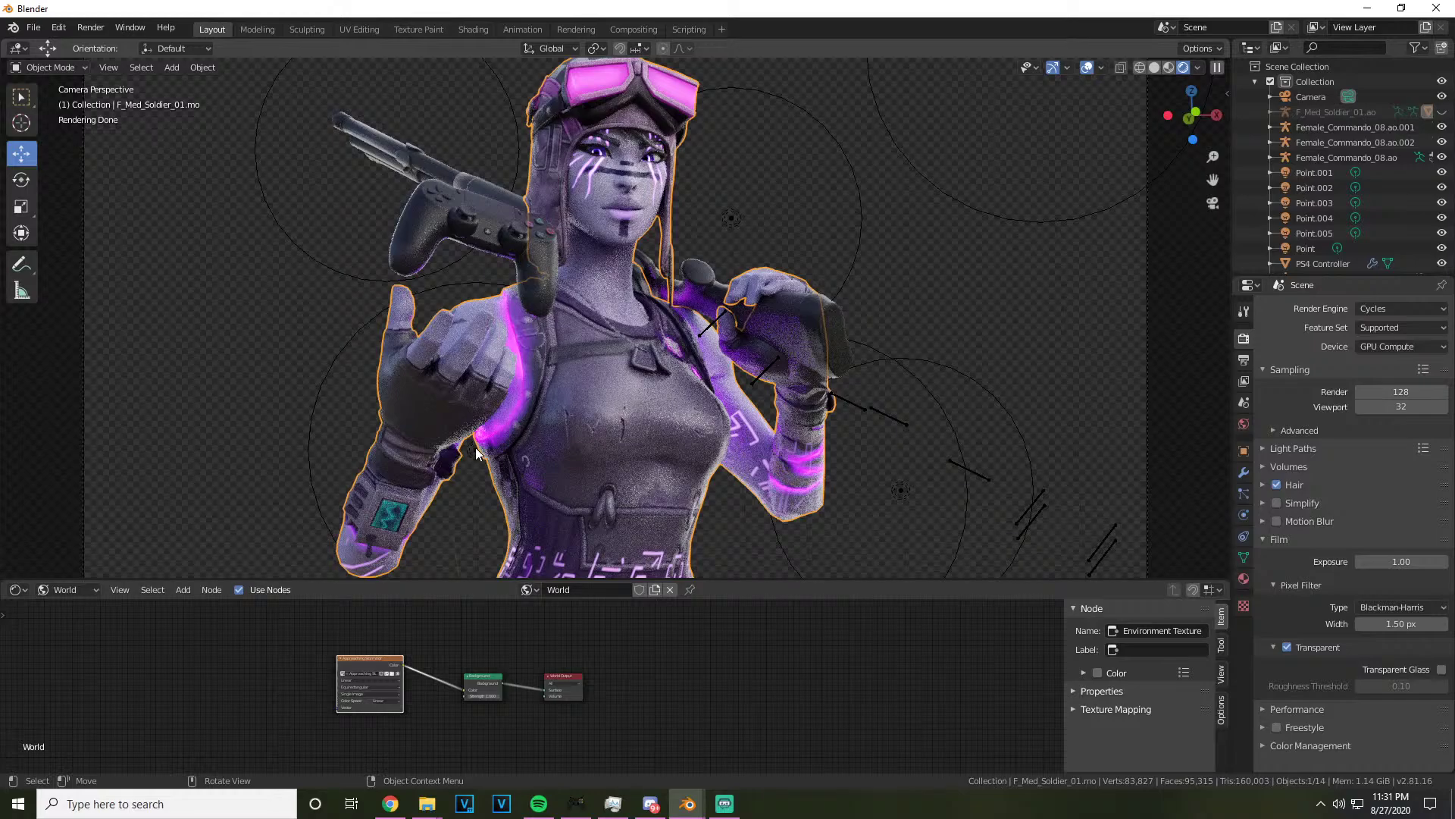
left_click_drag(475, 447, 514, 450)
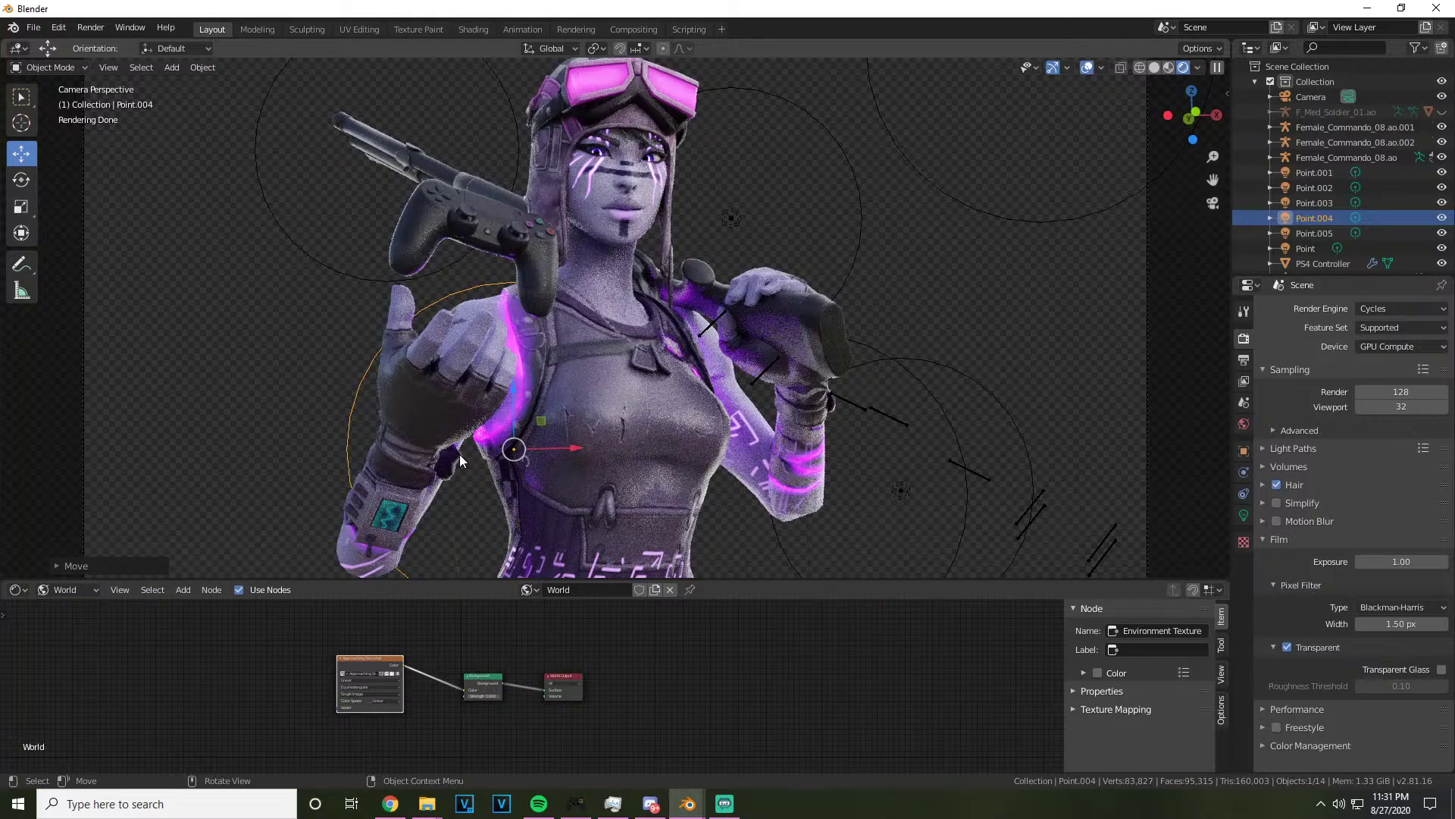
key("Home")
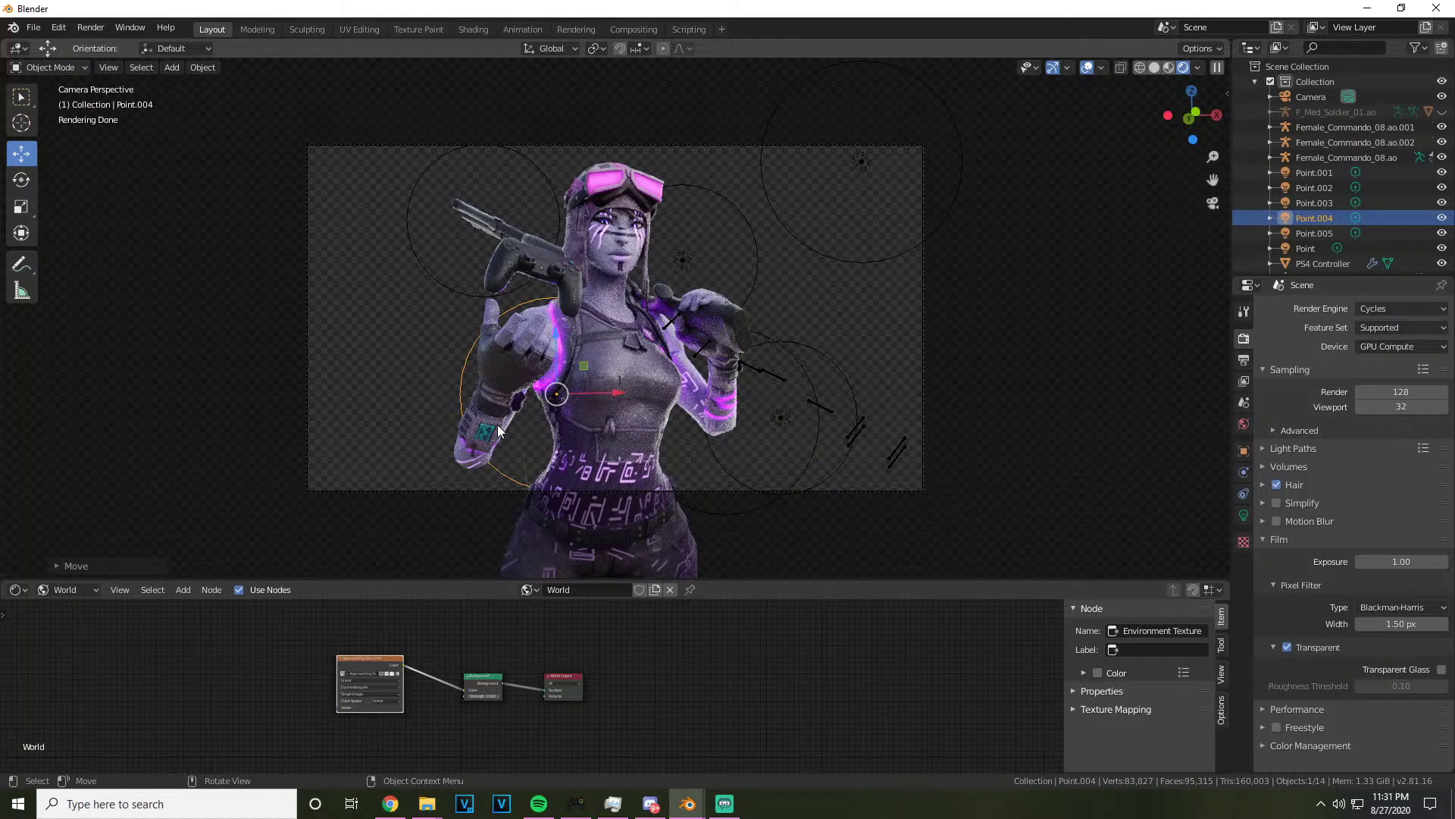
scroll(497, 425, "up", 3)
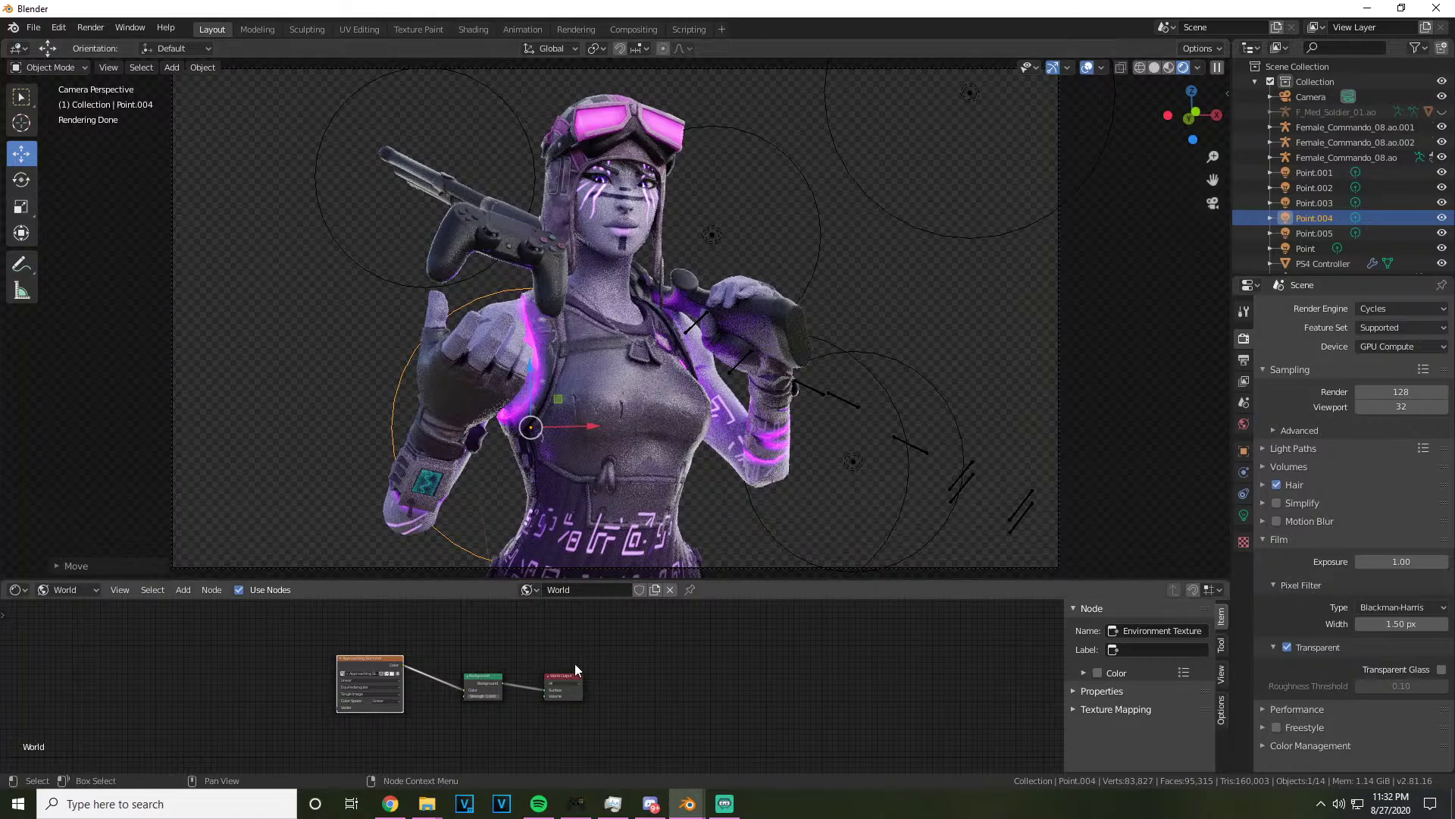
Set the world Background strength to 1.5 and the Cycles render samples to 1260
scroll(530, 683, "up", 4)
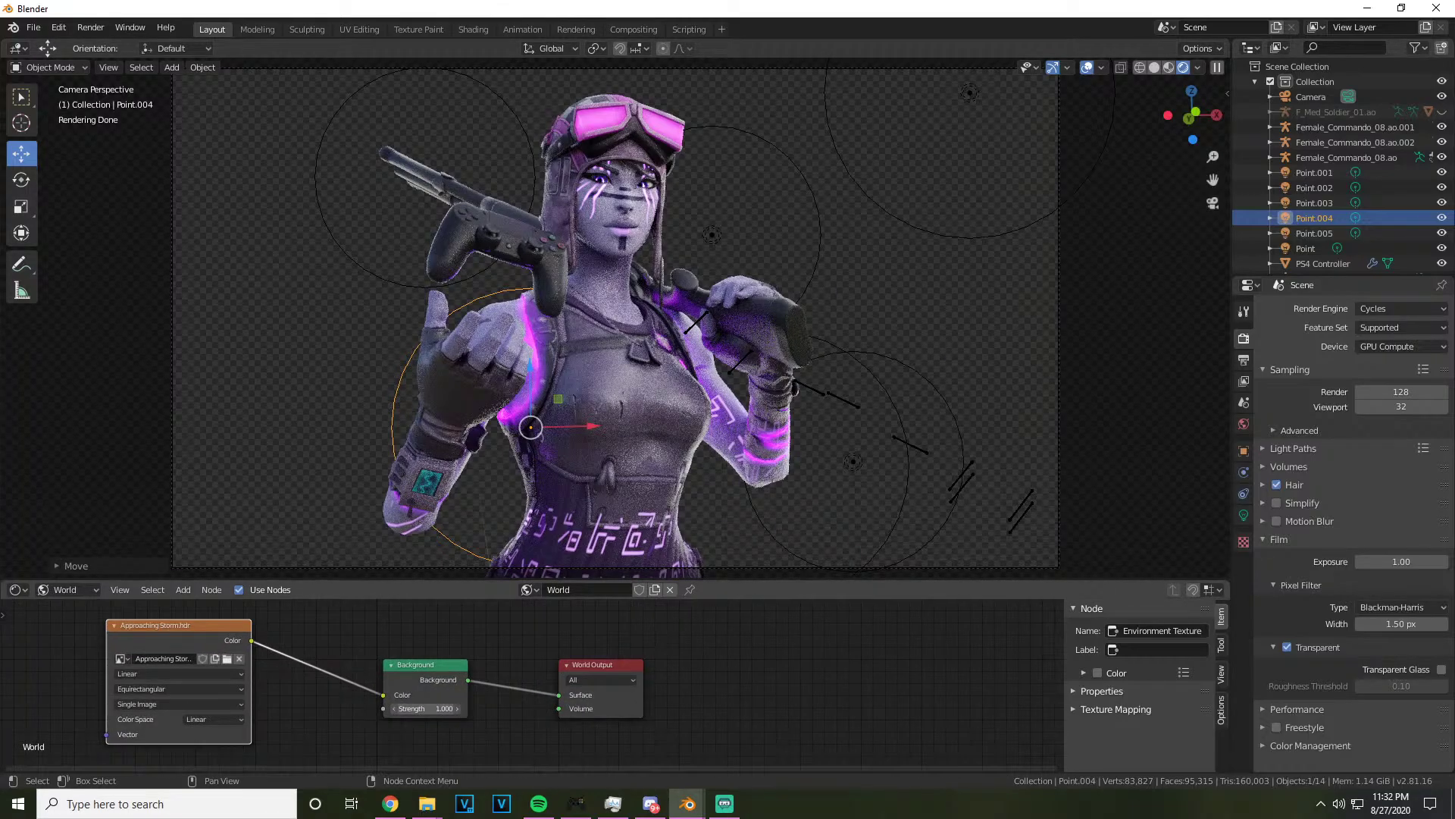
mouse_move(425, 708)
left_mouse_down()
mouse_move(485, 708)
mouse_move(424, 711)
left_mouse_up()
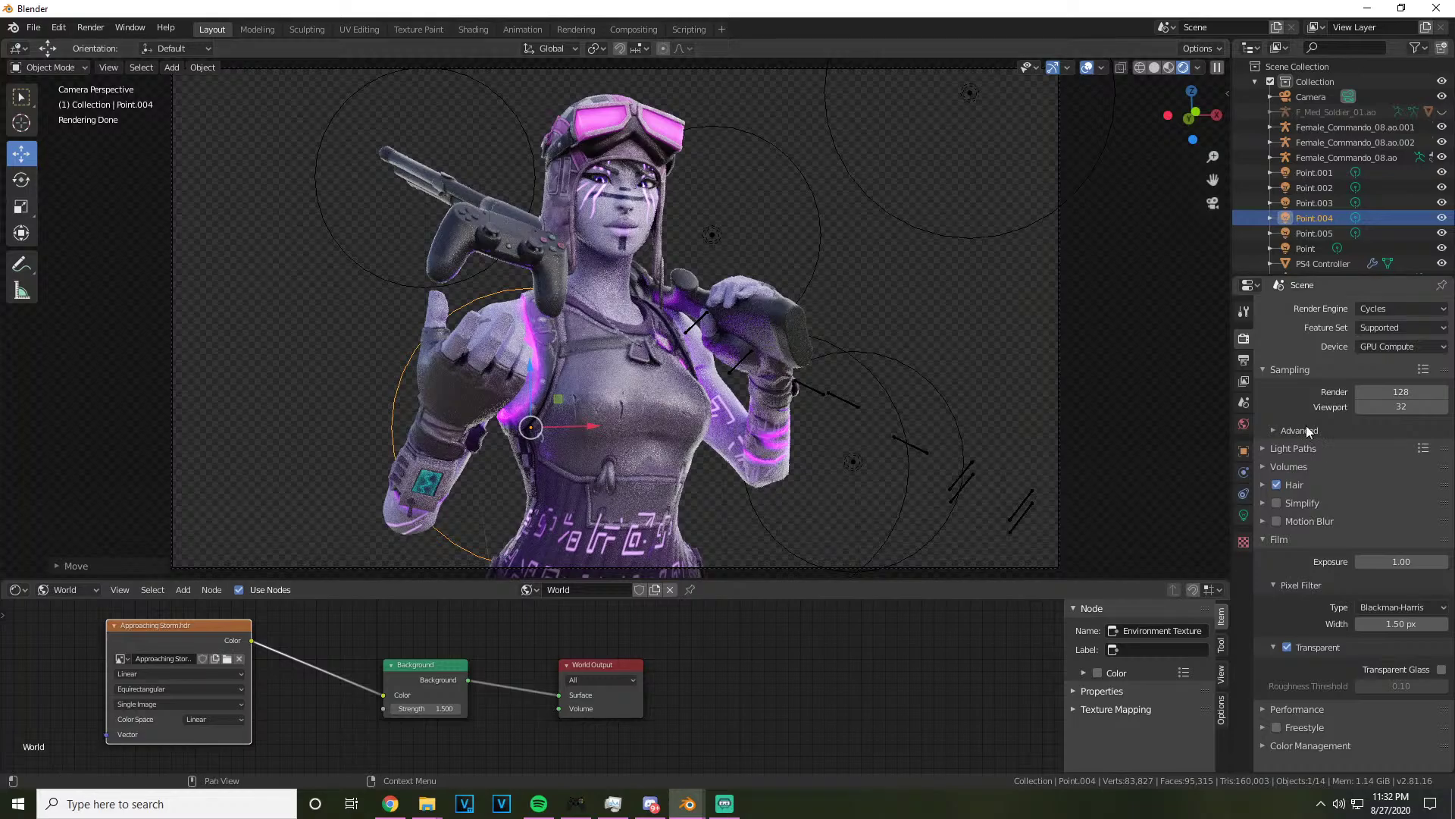
mouse_move(1401, 391)
left_mouse_down()
mouse_move(1447, 391)
mouse_move(1425, 391)
left_mouse_up()
left_click_drag(1425, 391, 1427, 391)
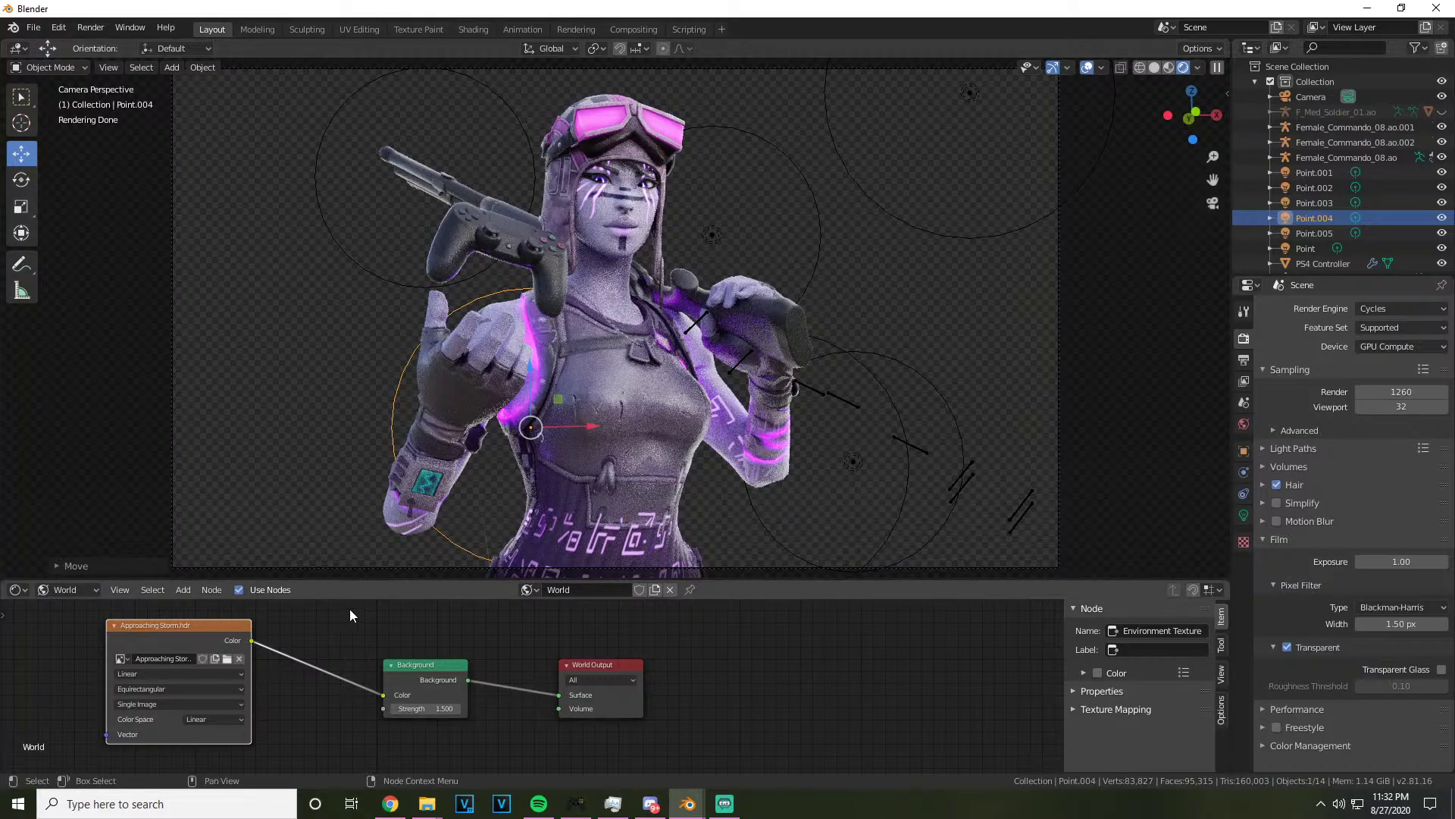
Rearrange the world nodes by moving the Approaching Storm.hdr texture and Background nodes closer to the World Output
scroll(434, 723, "up", 2)
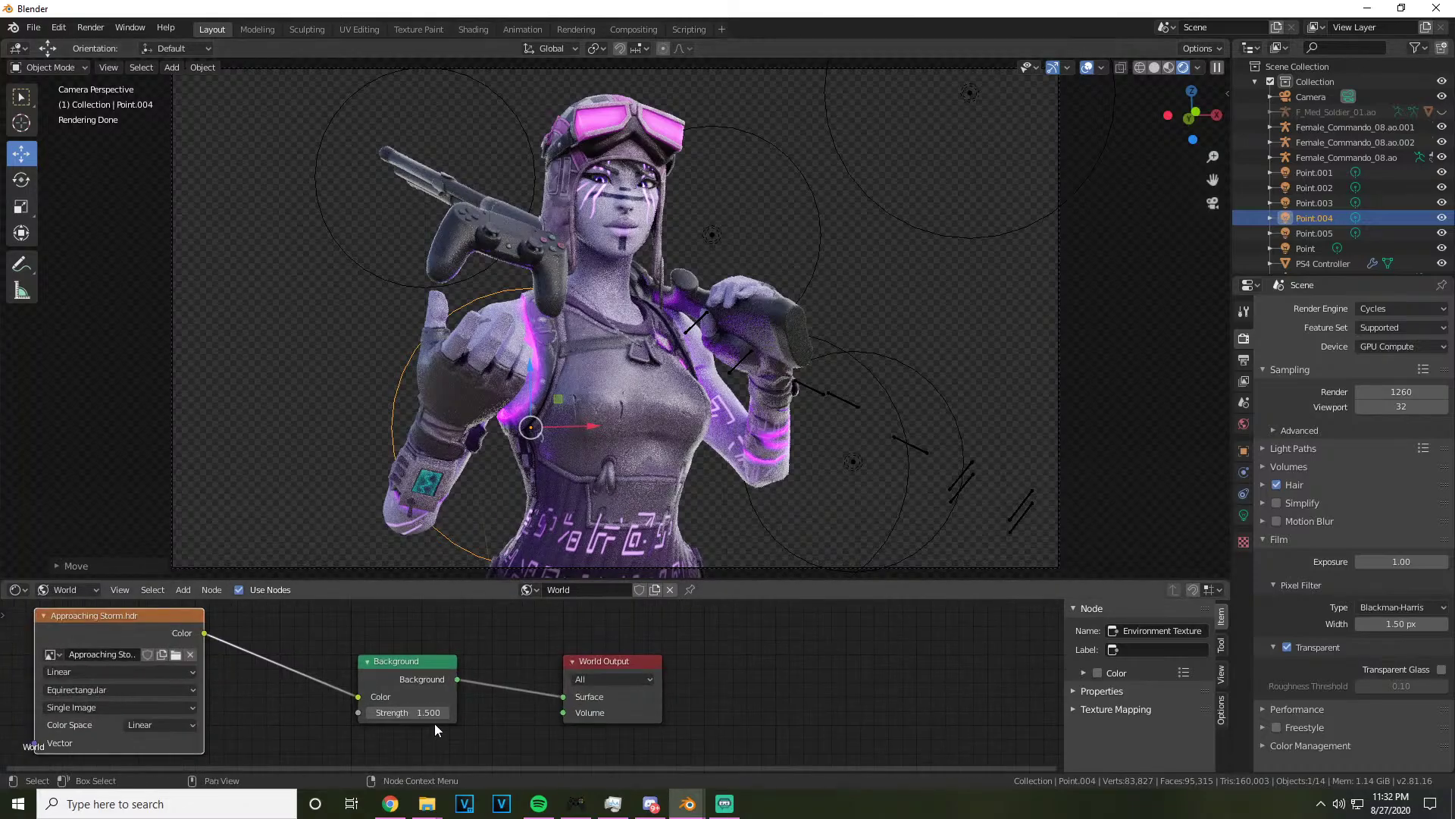
left_click_drag(398, 715, 337, 760)
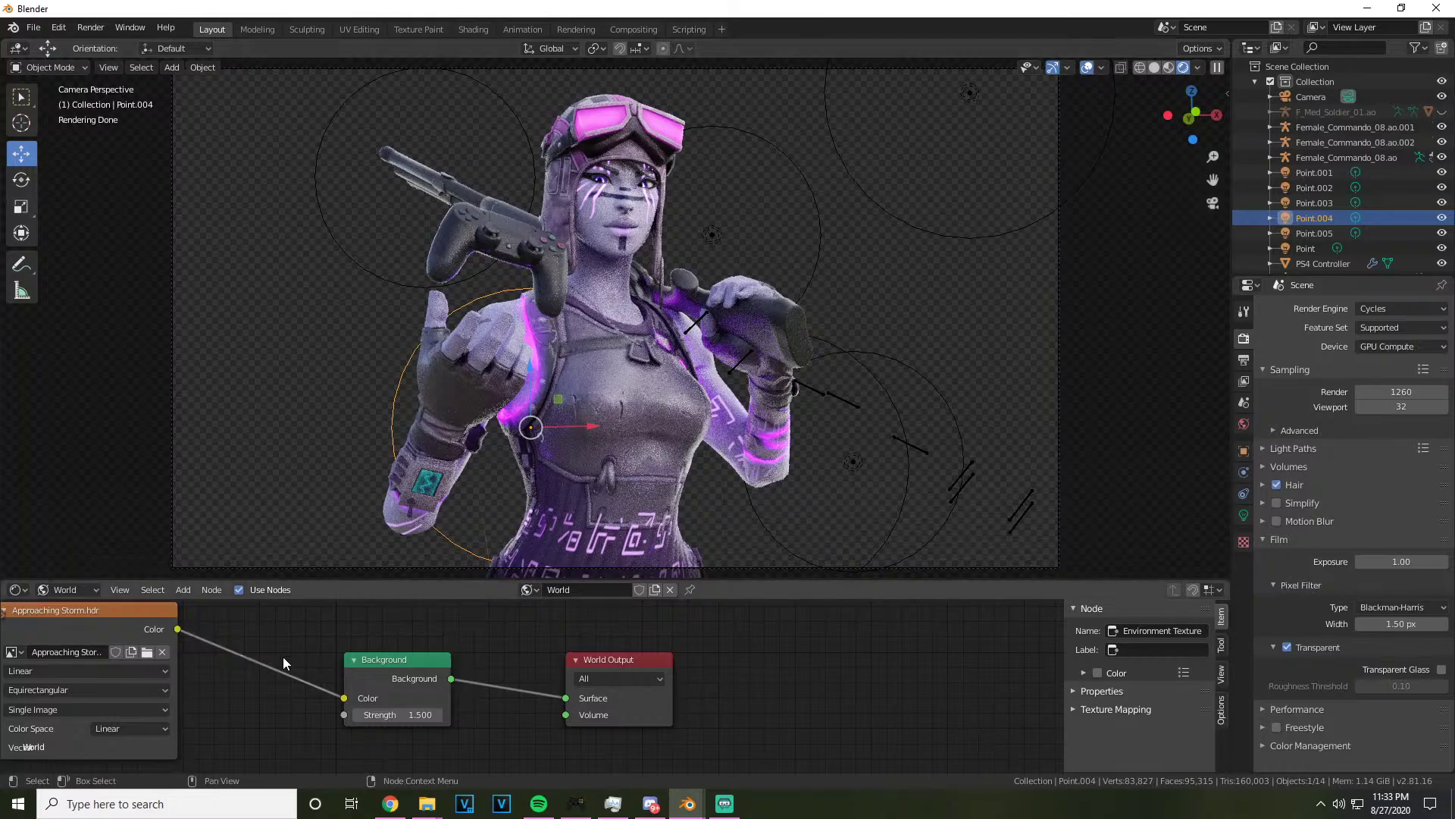
left_click_drag(111, 610, 193, 636)
left_click_drag(400, 666, 435, 672)
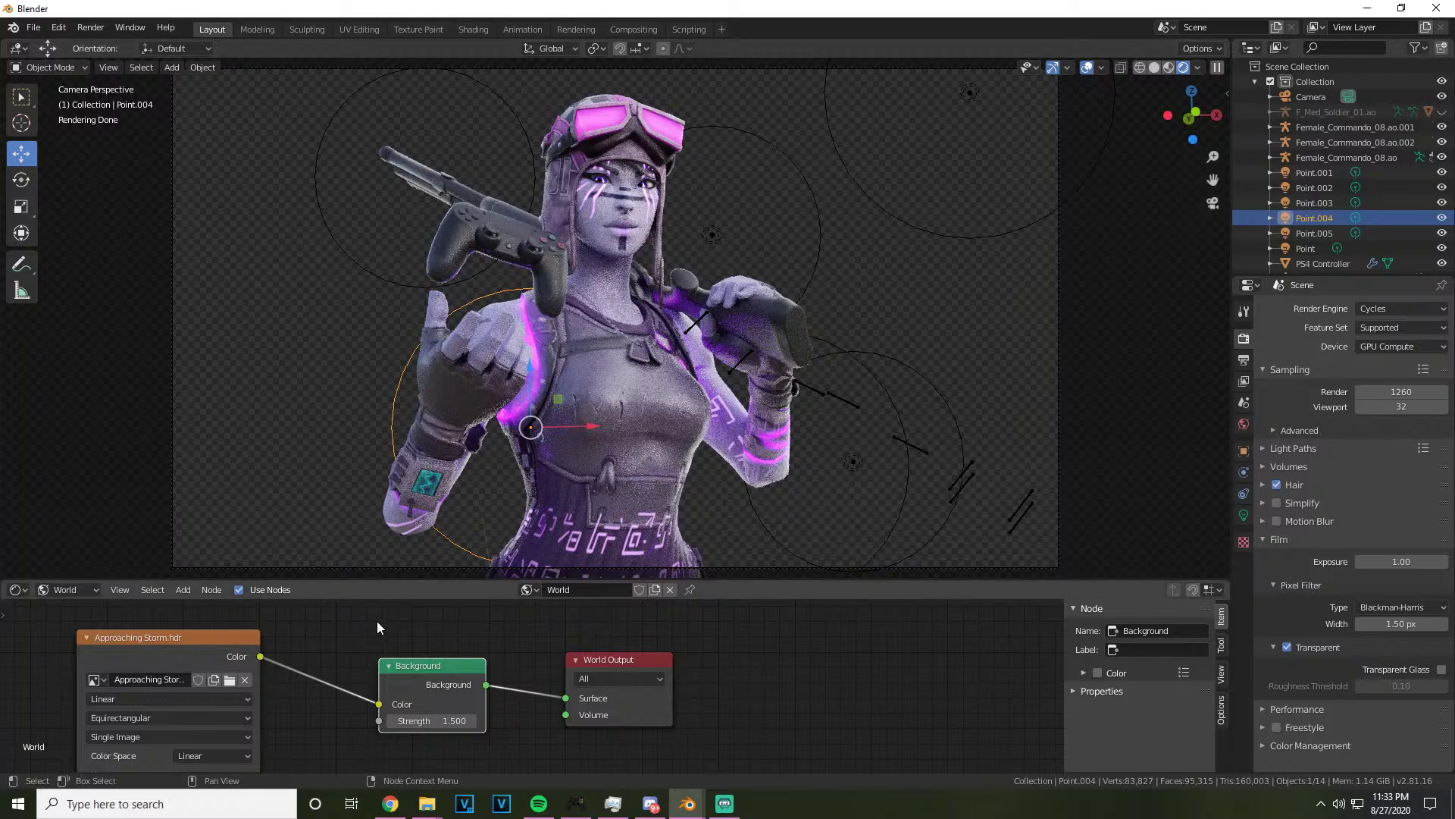
Tint the point light beside the character's elbow and the one beside the head a pale warm white
left_click(853, 460)
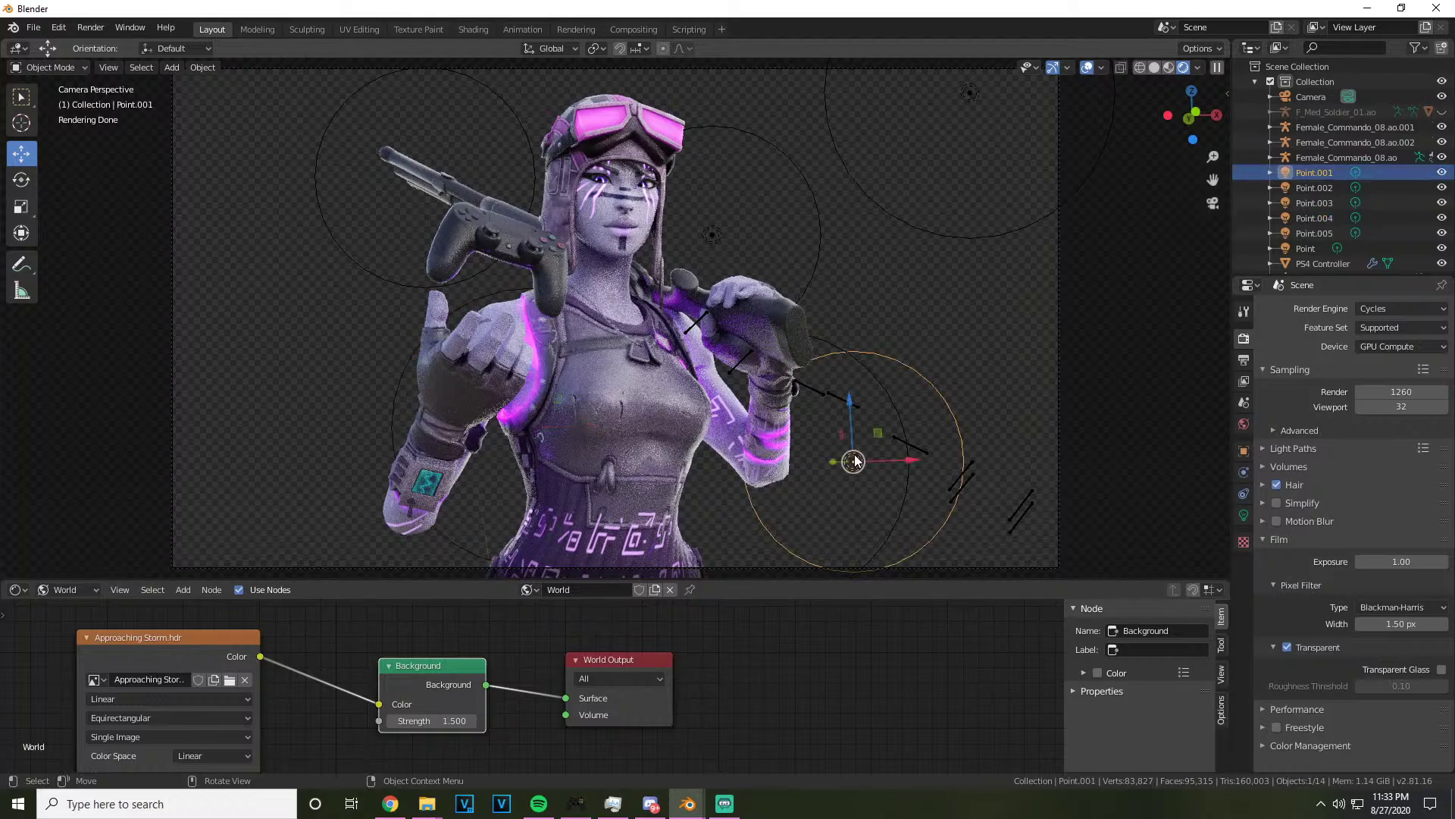
left_click(1244, 515)
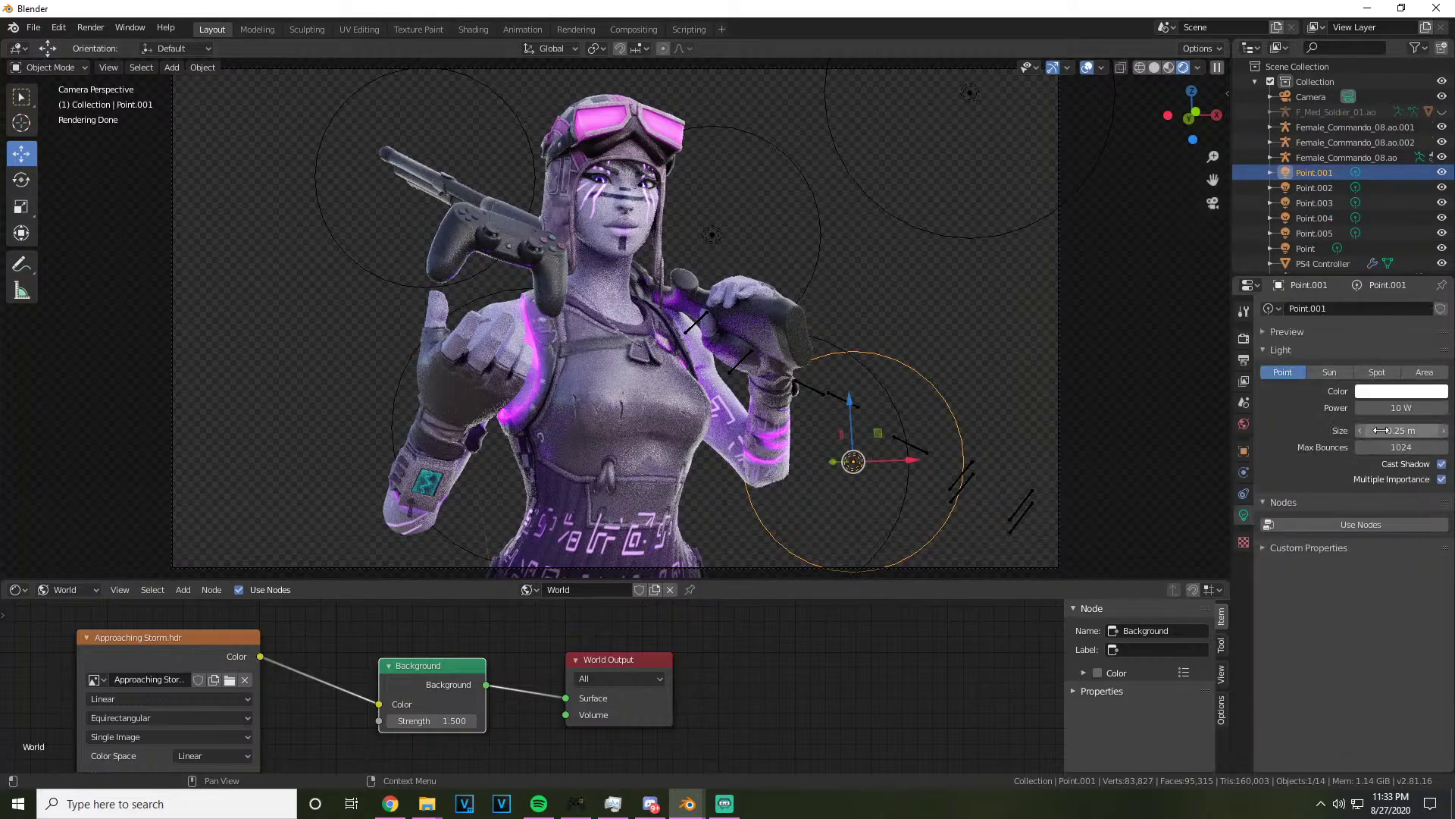
left_click(1401, 391)
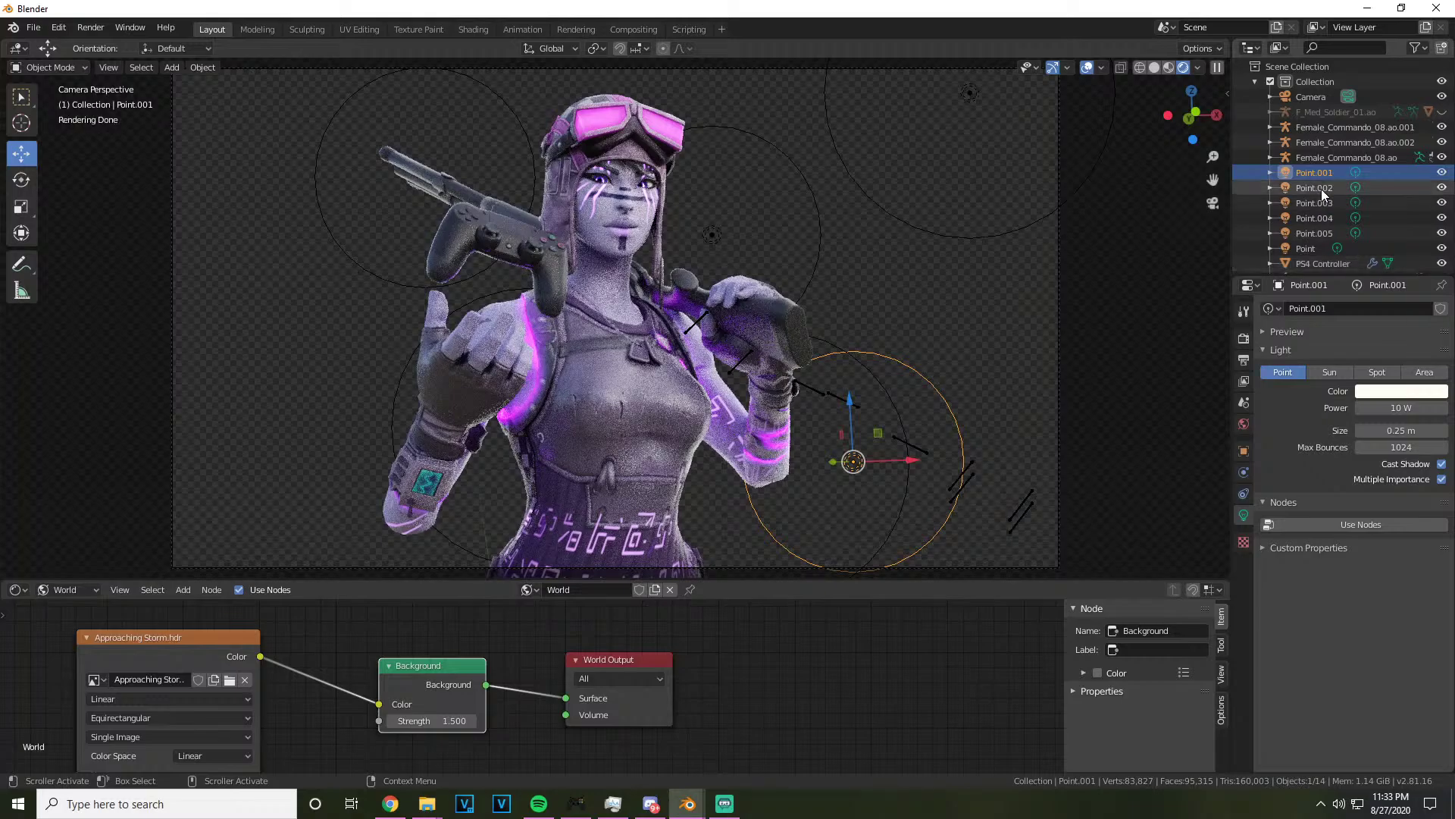
left_click(1321, 189)
left_click(1401, 391)
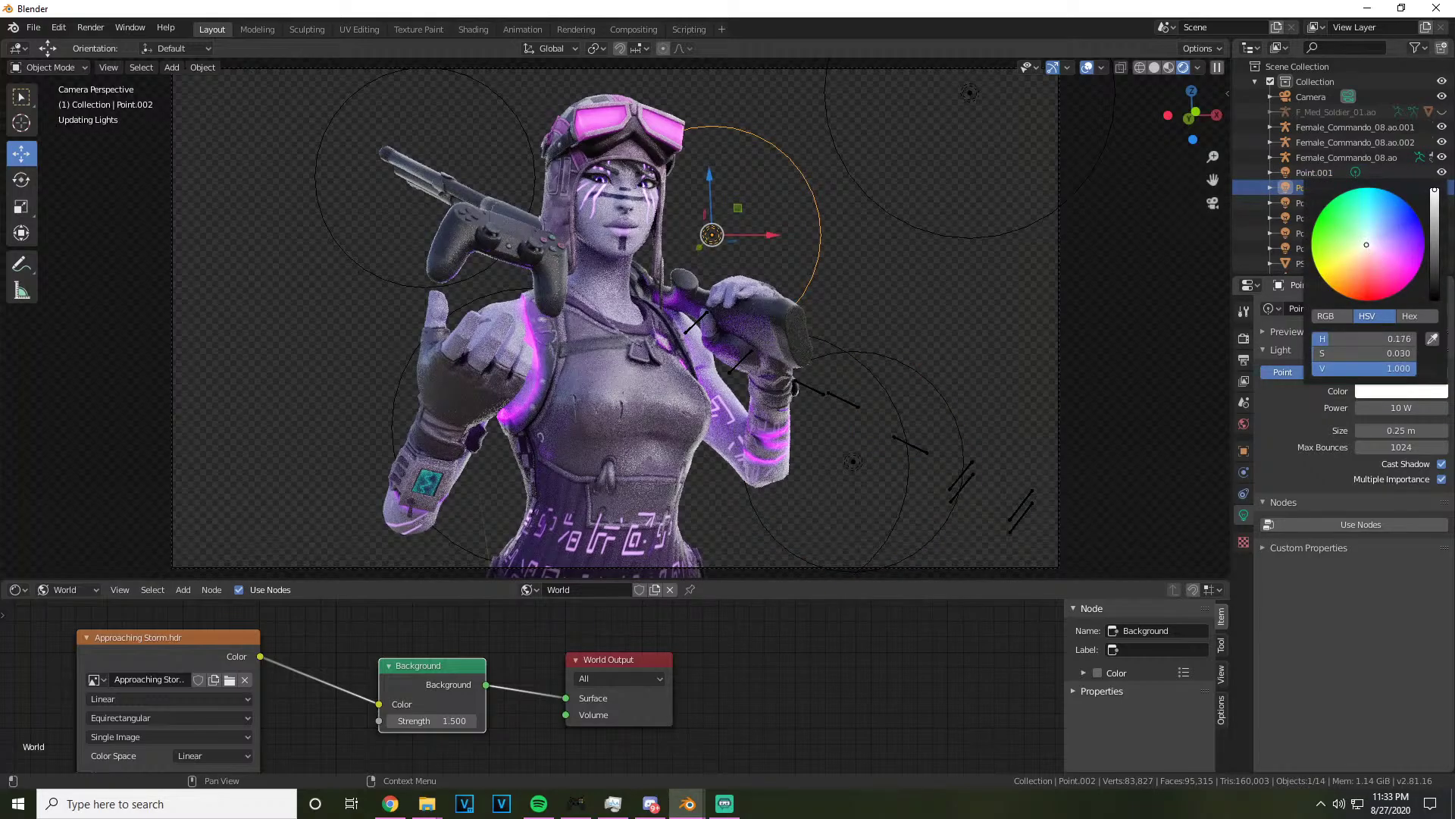
left_click_drag(1365, 354, 1369, 353)
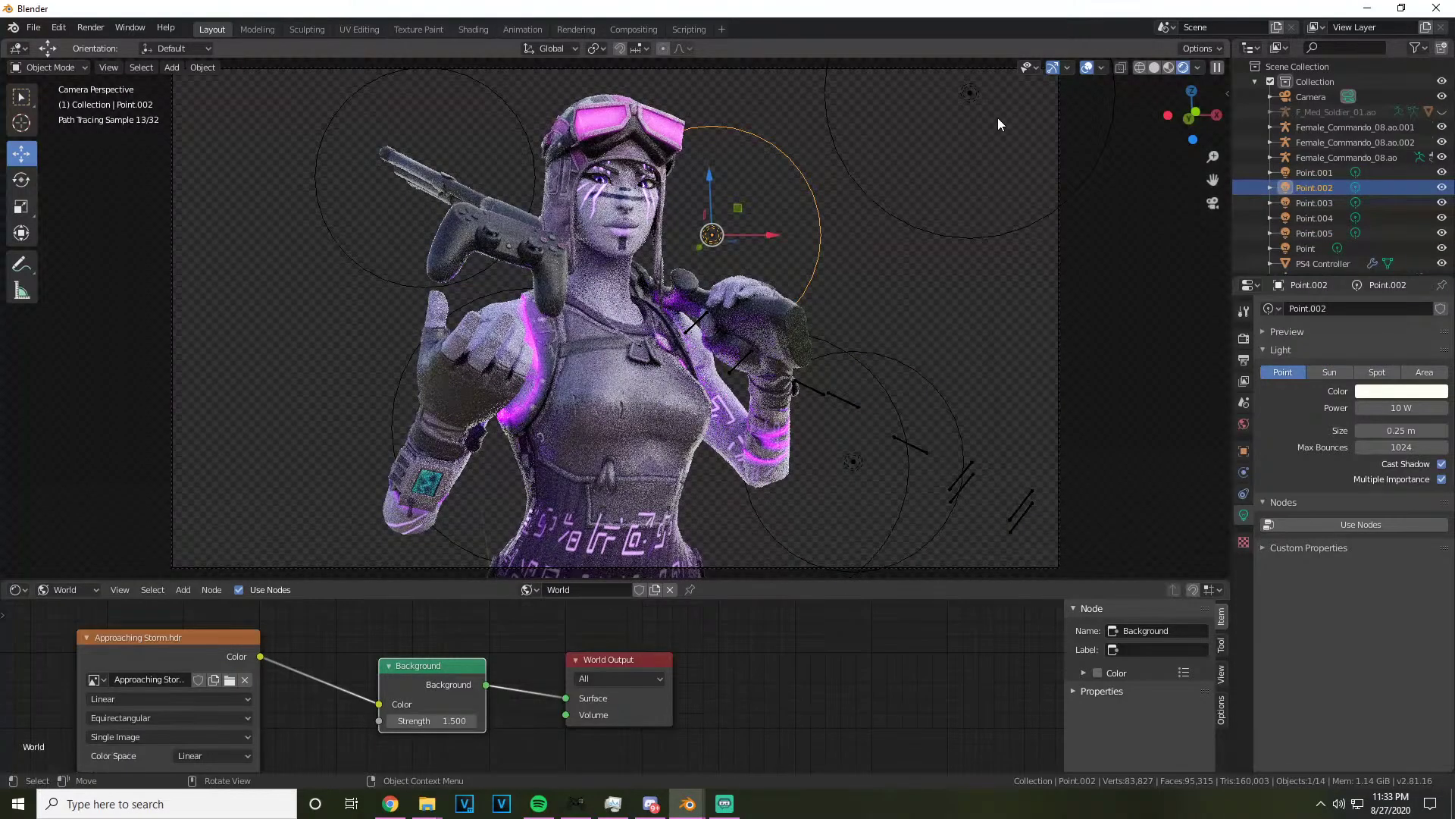
Tint the large point light above the character's shoulder a pale warm white and deselect everything
left_click(977, 94)
left_click(1361, 391)
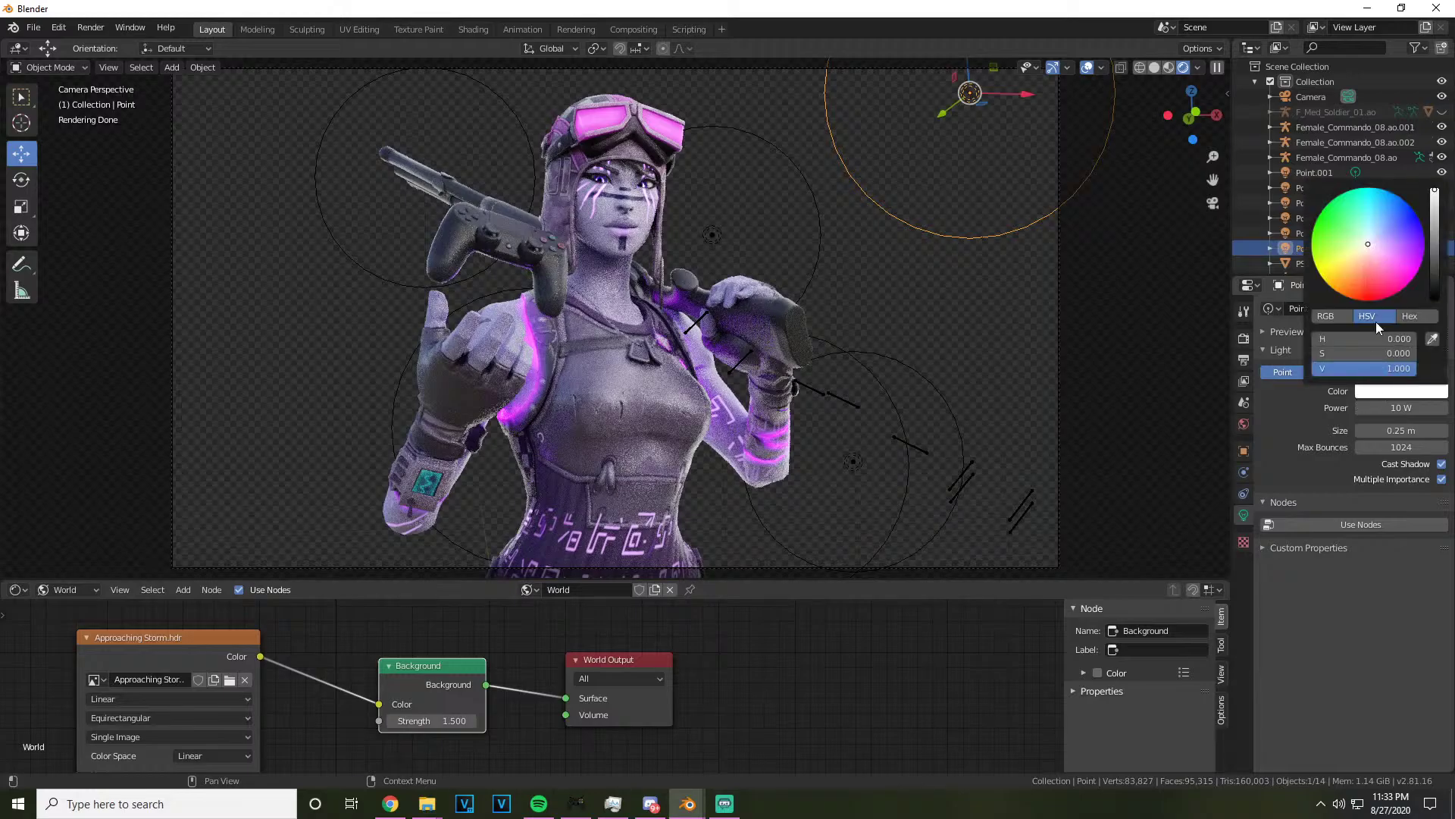
left_click_drag(1364, 368, 1357, 339)
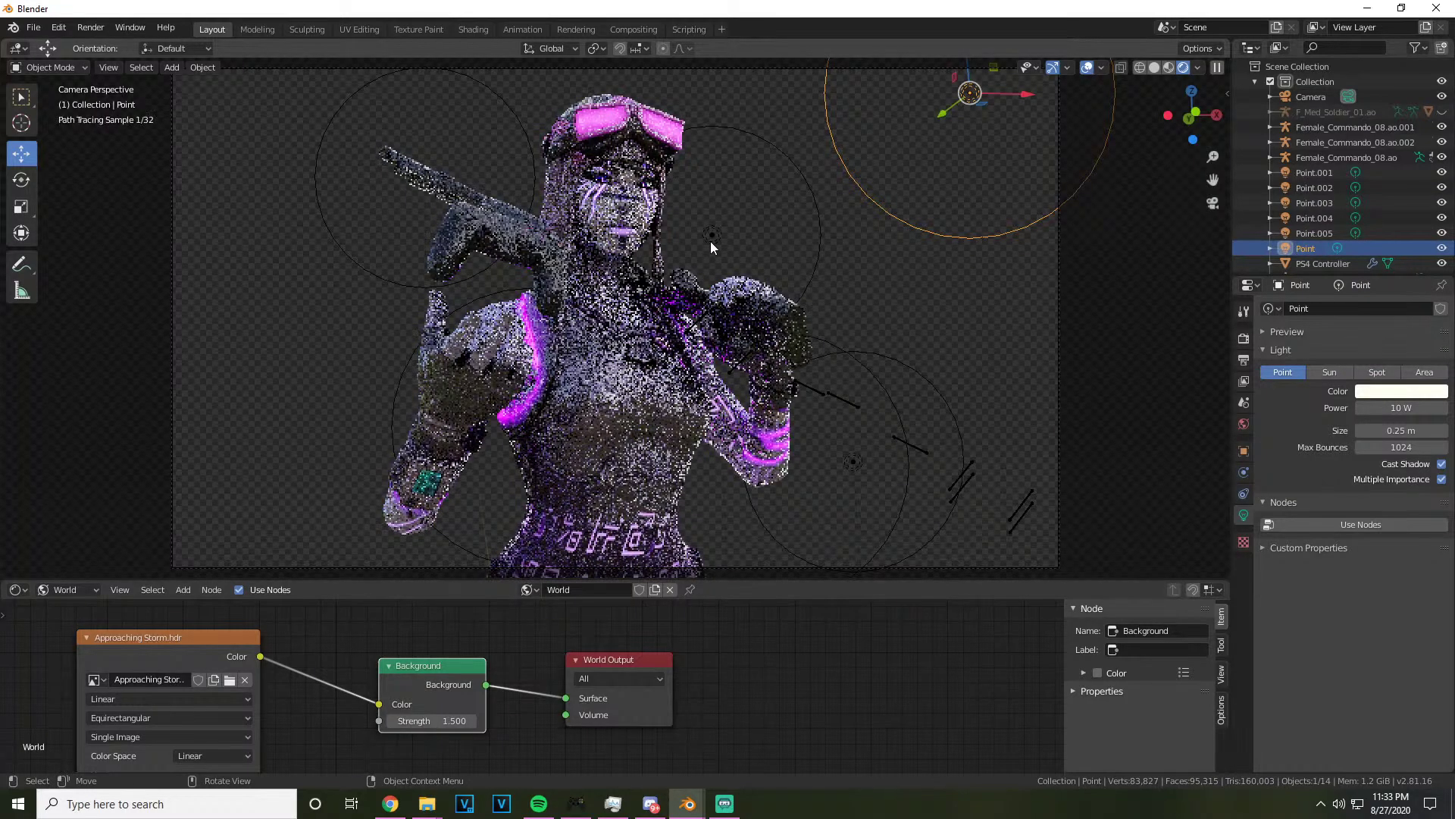
key("alt+a")
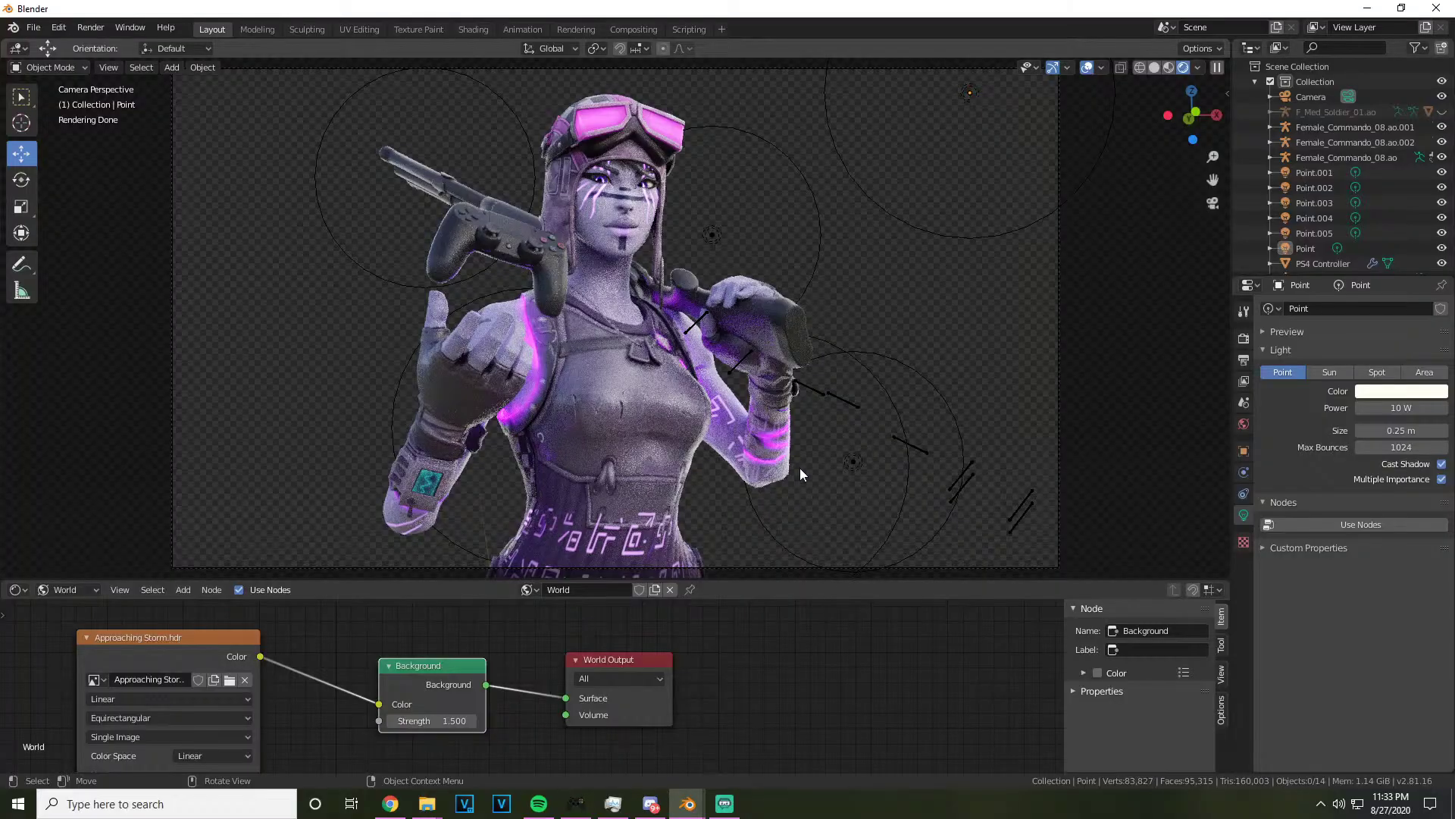
scroll(810, 458, "up", 8)
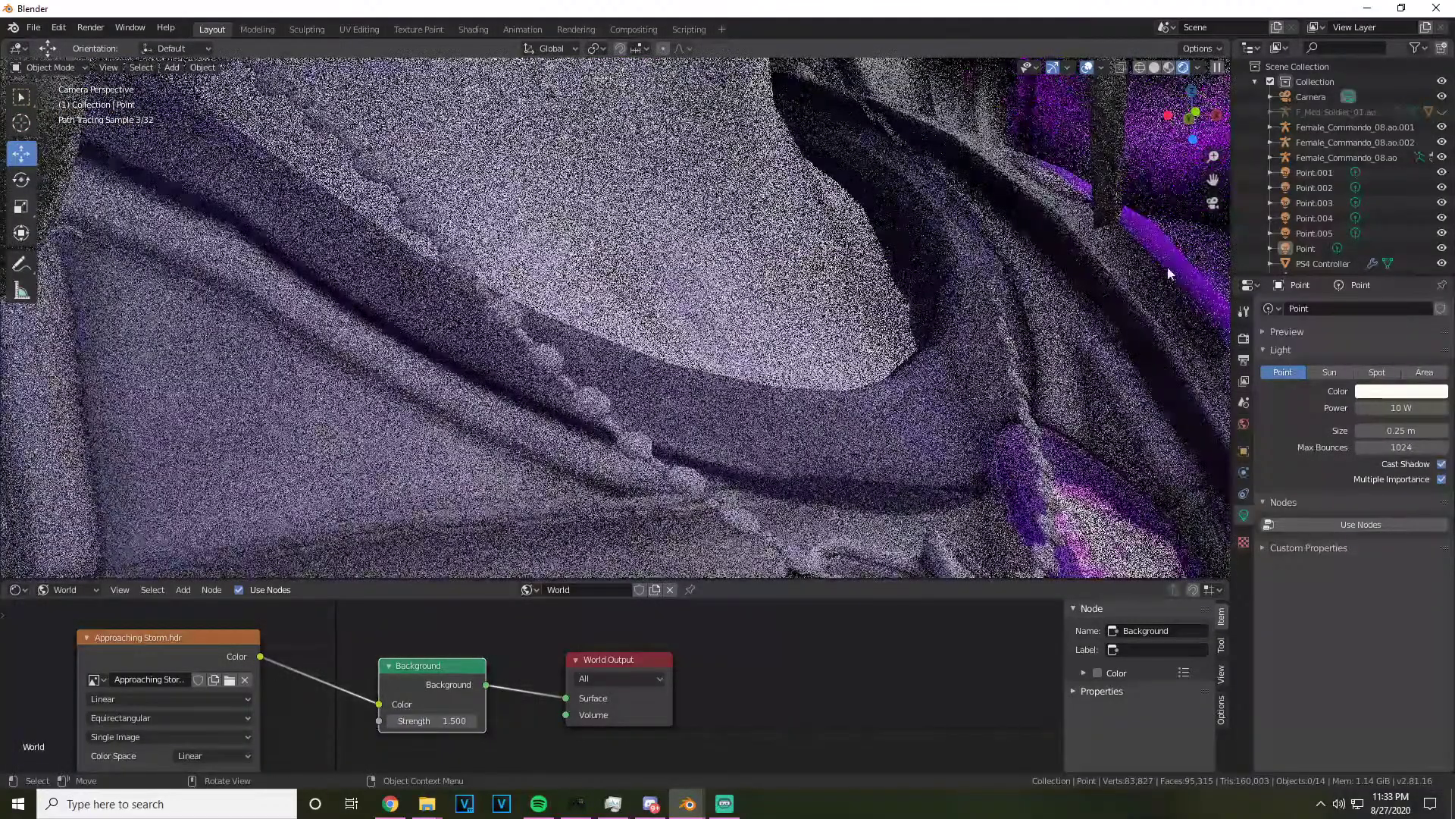
left_click_drag(1212, 177, 1198, 214)
scroll(976, 357, "down", 8)
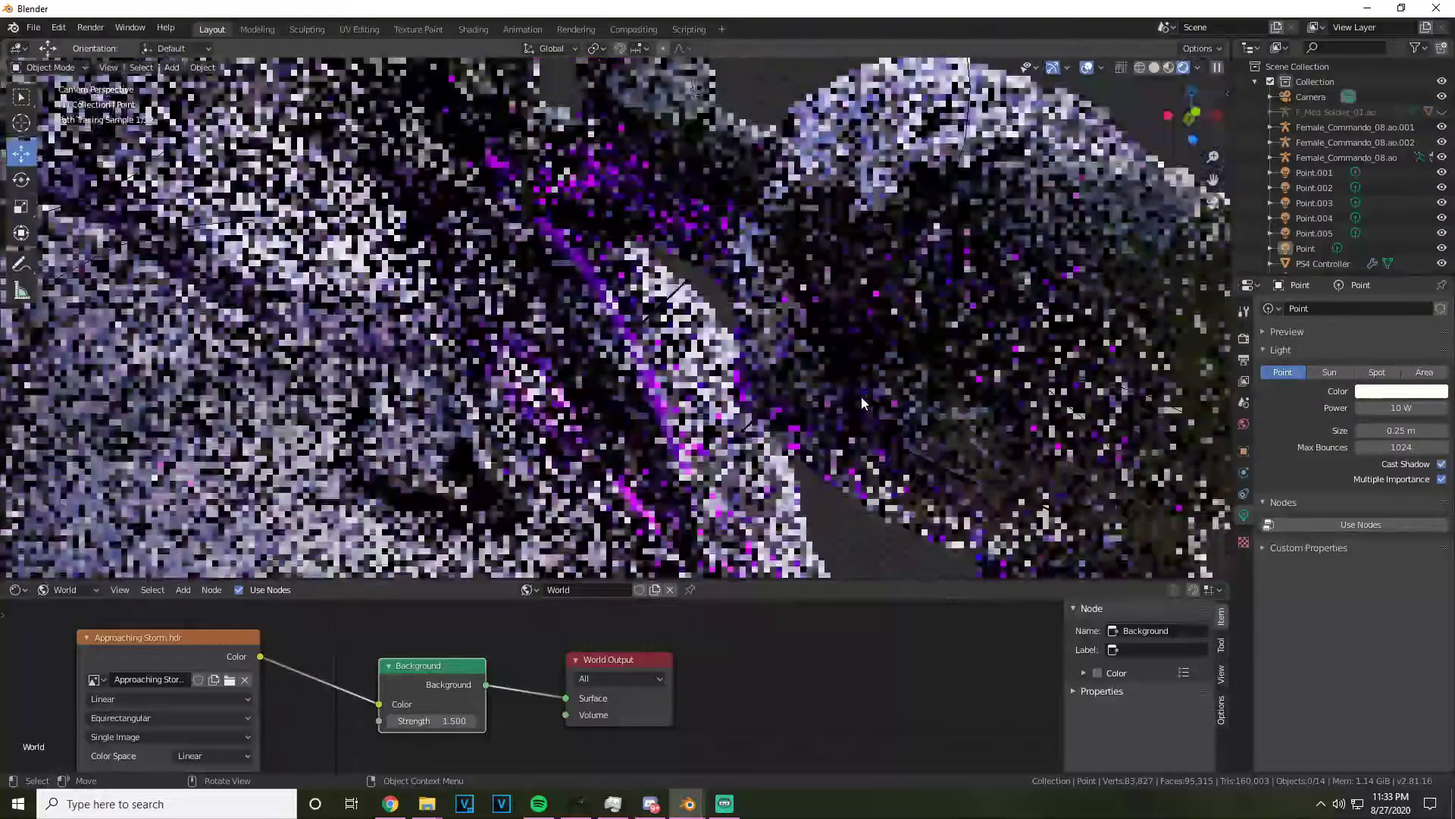
scroll(856, 420, "down", 3)
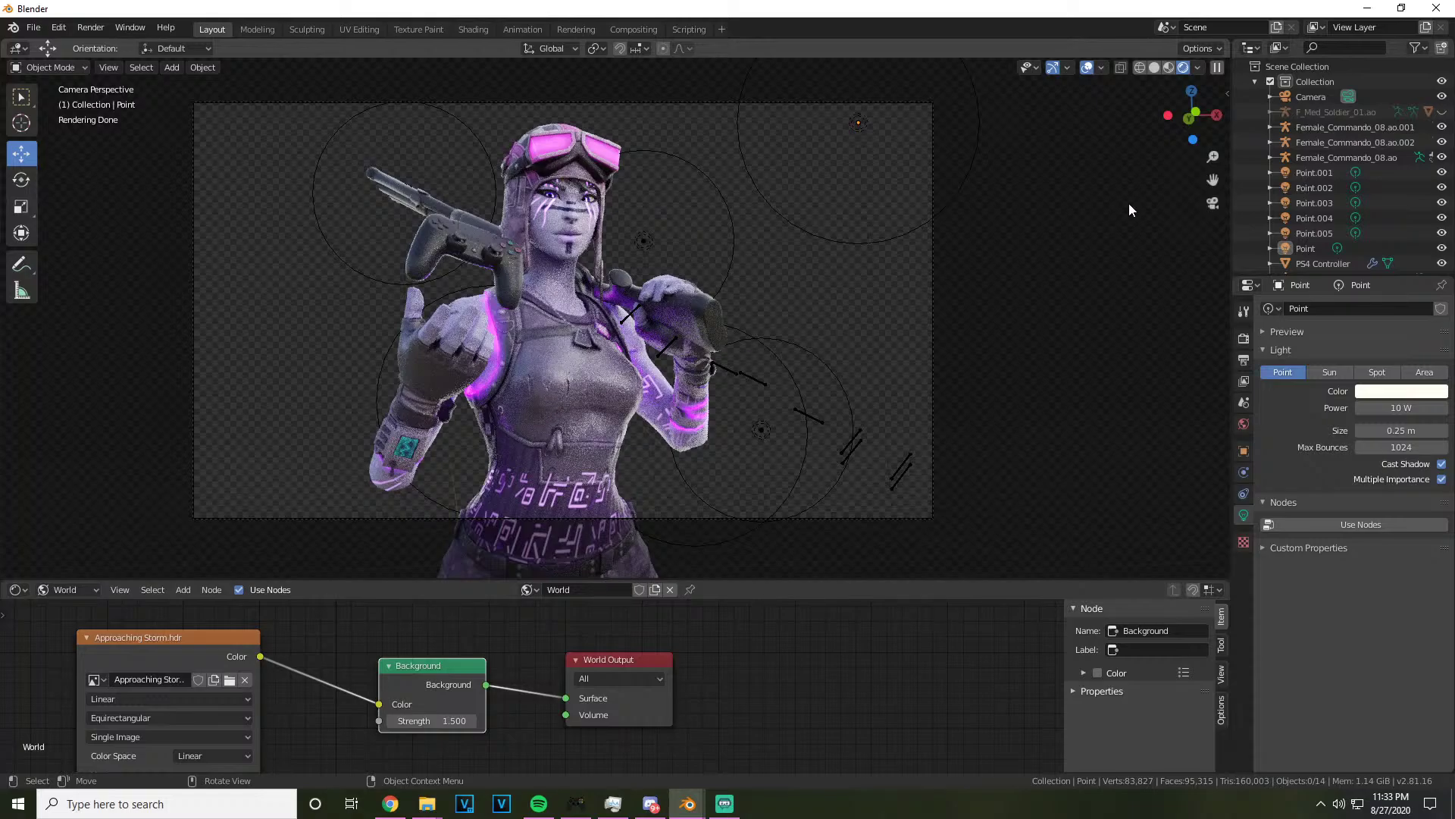
left_click_drag(1202, 171, 1247, 179)
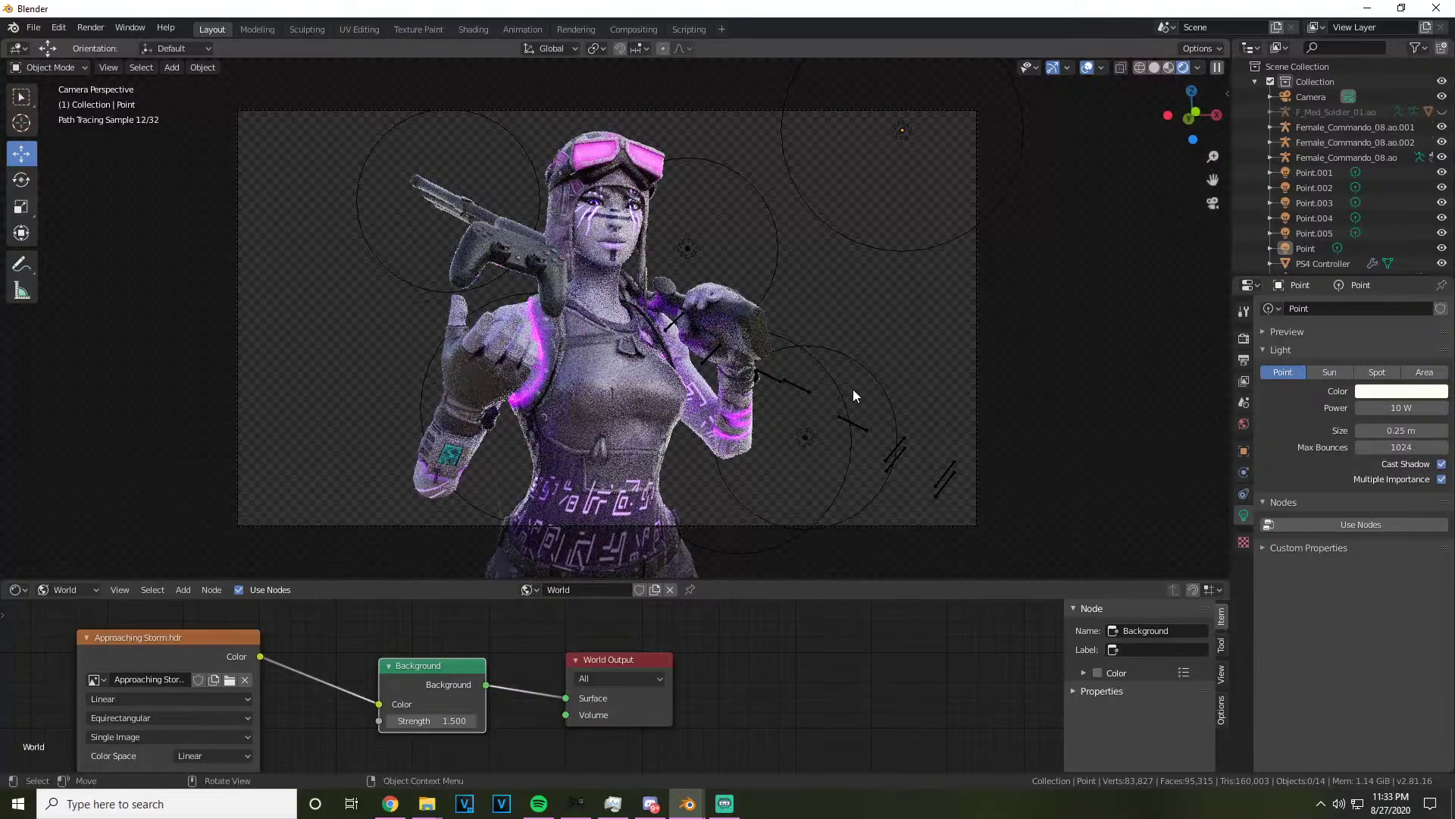
scroll(812, 379, "up", 2)
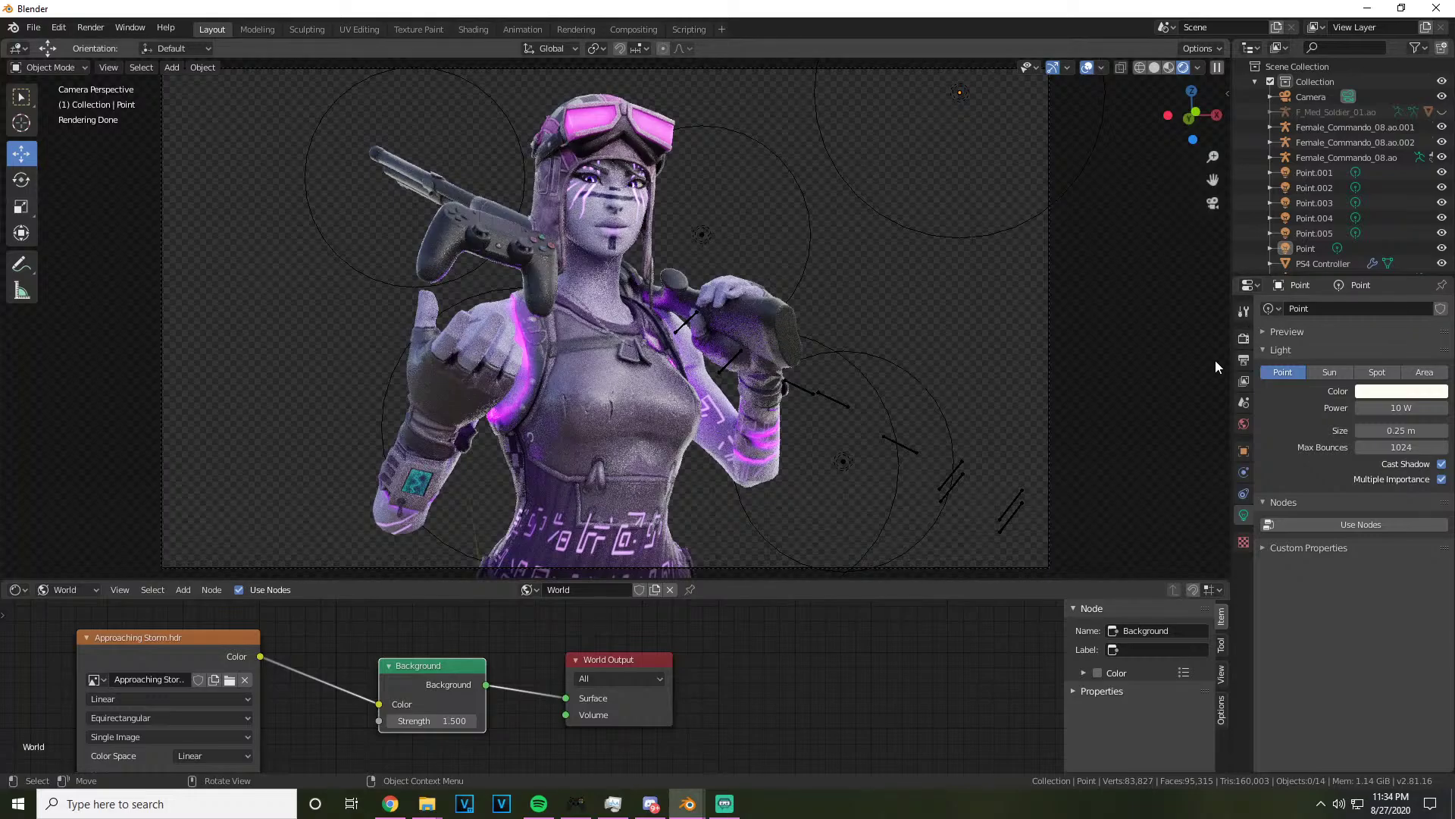
Check the Cycles render settings and render the camera view as a still image, showing the whole result
left_click(1243, 380)
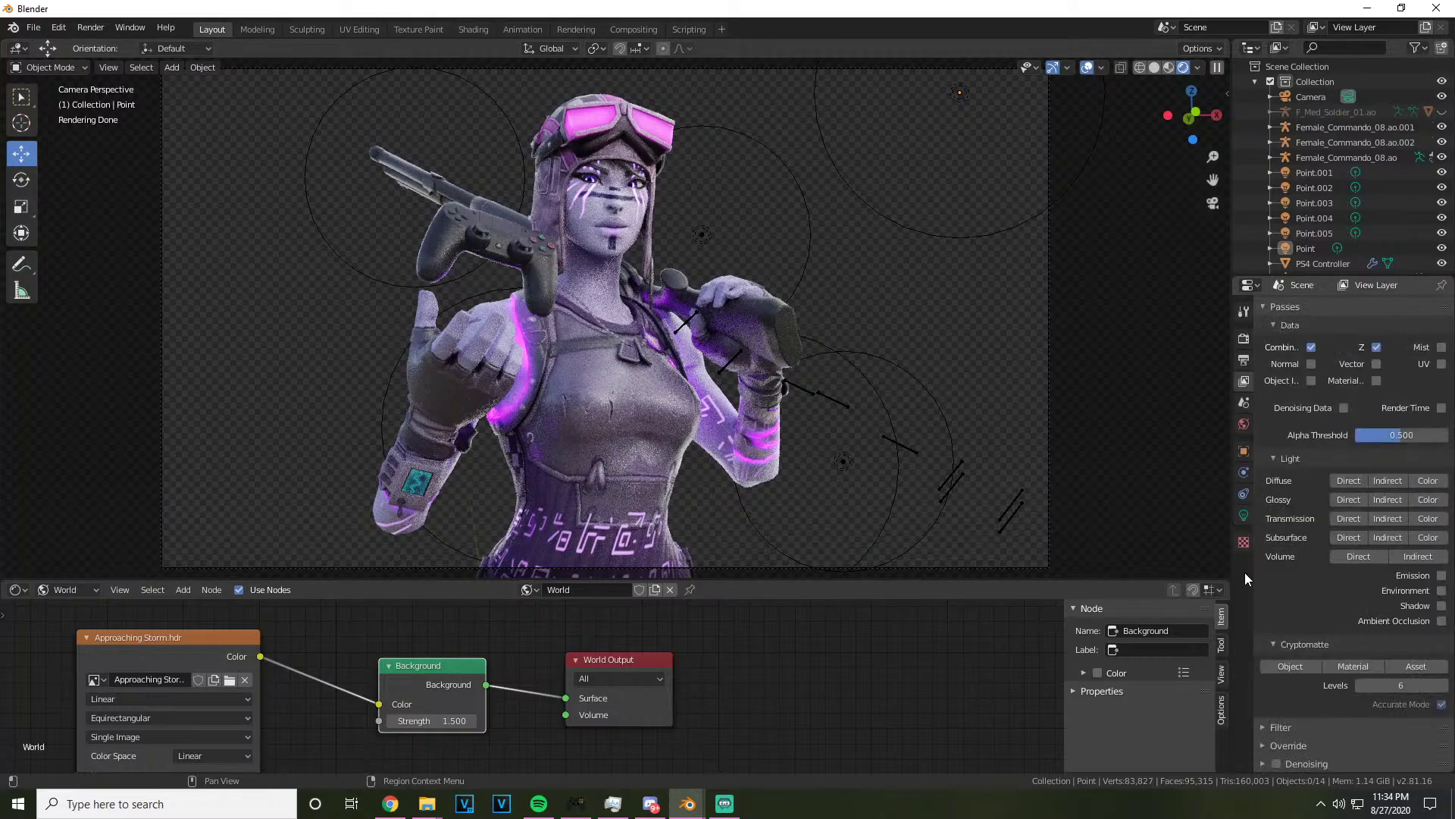
left_click(1244, 337)
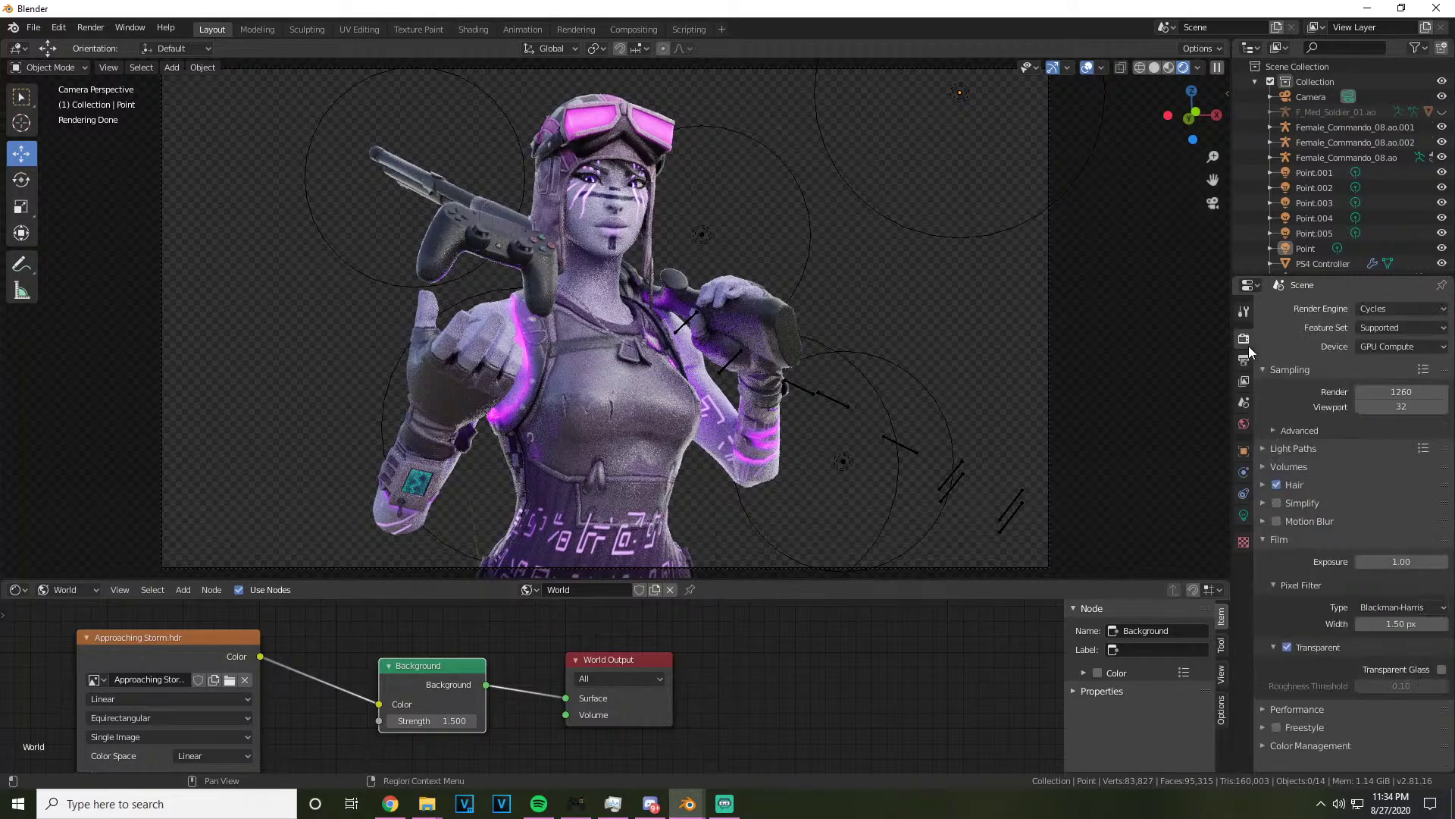
left_click(1270, 539)
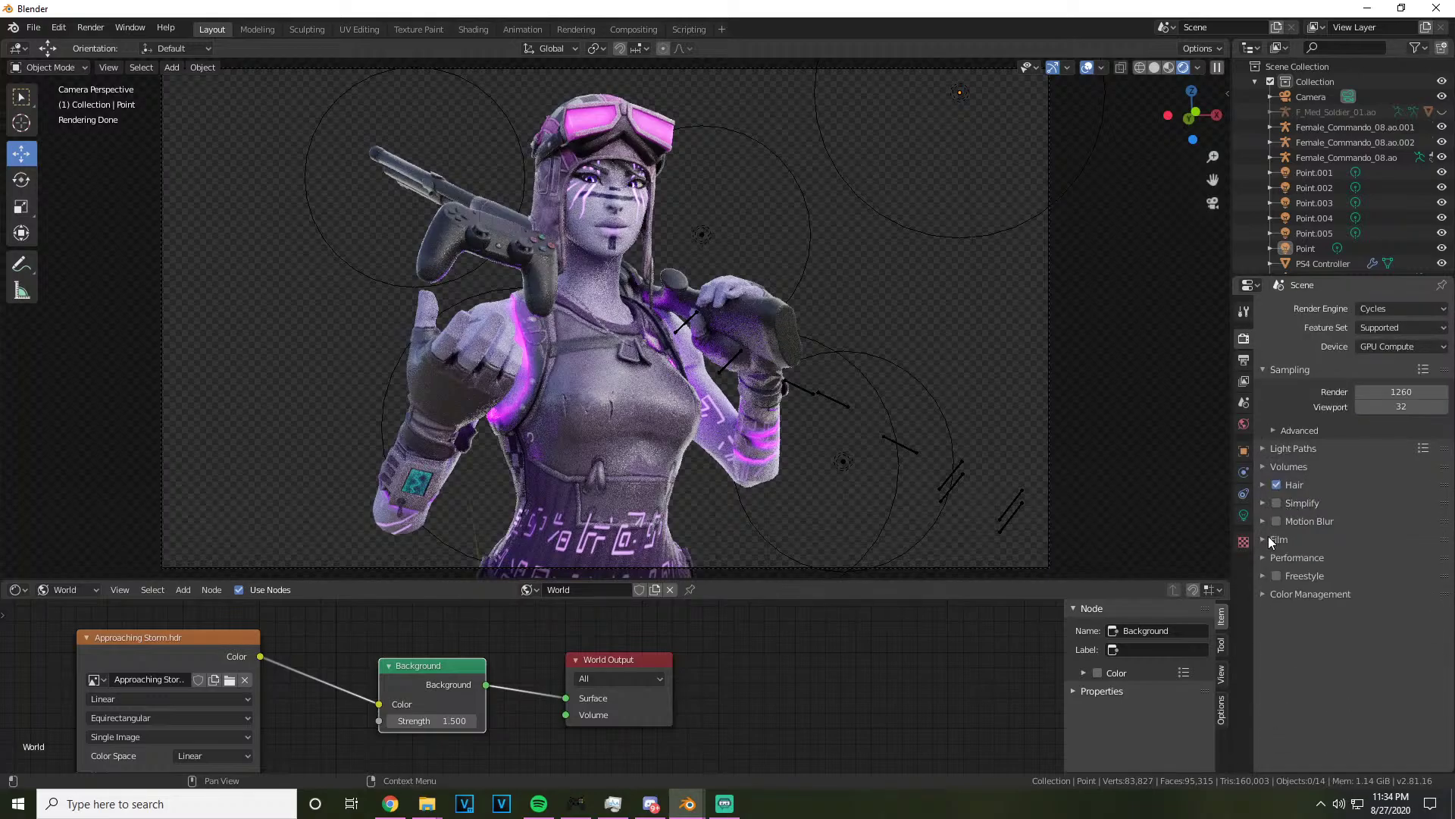
left_click(1267, 485)
left_click(1270, 450)
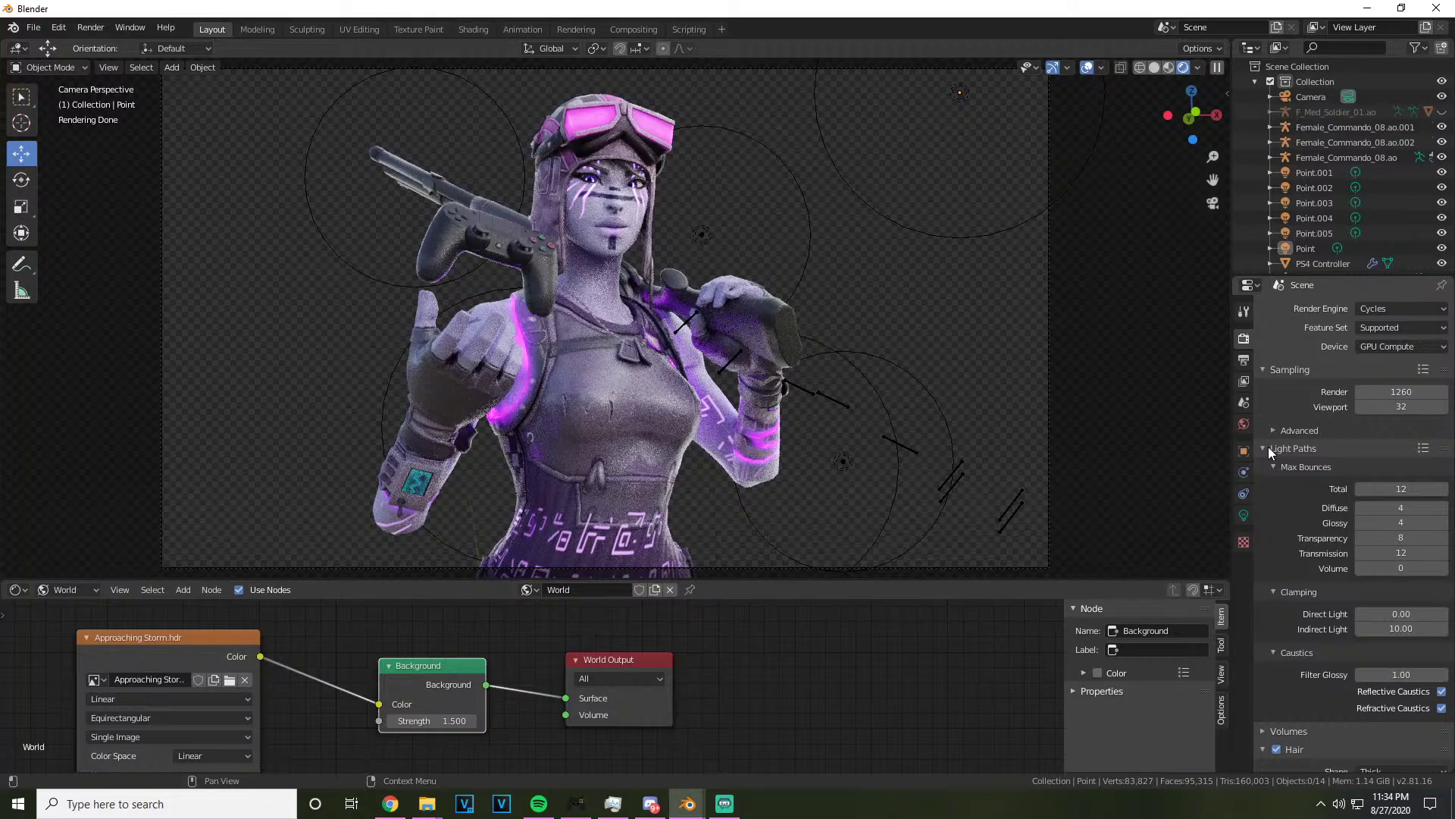
left_click(1268, 447)
left_click(91, 27)
left_click(102, 47)
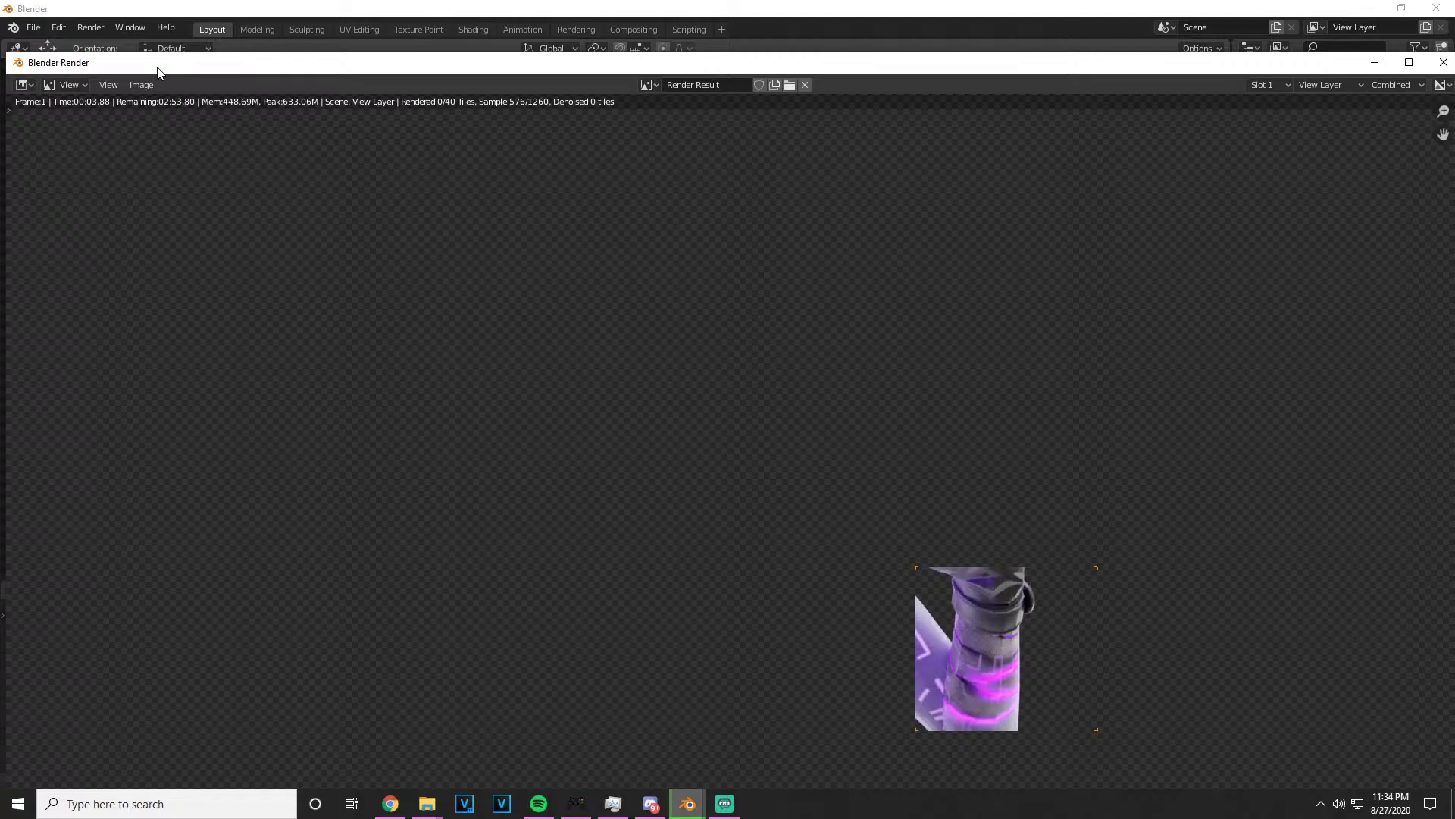
left_click_drag(560, 57, 560, 21)
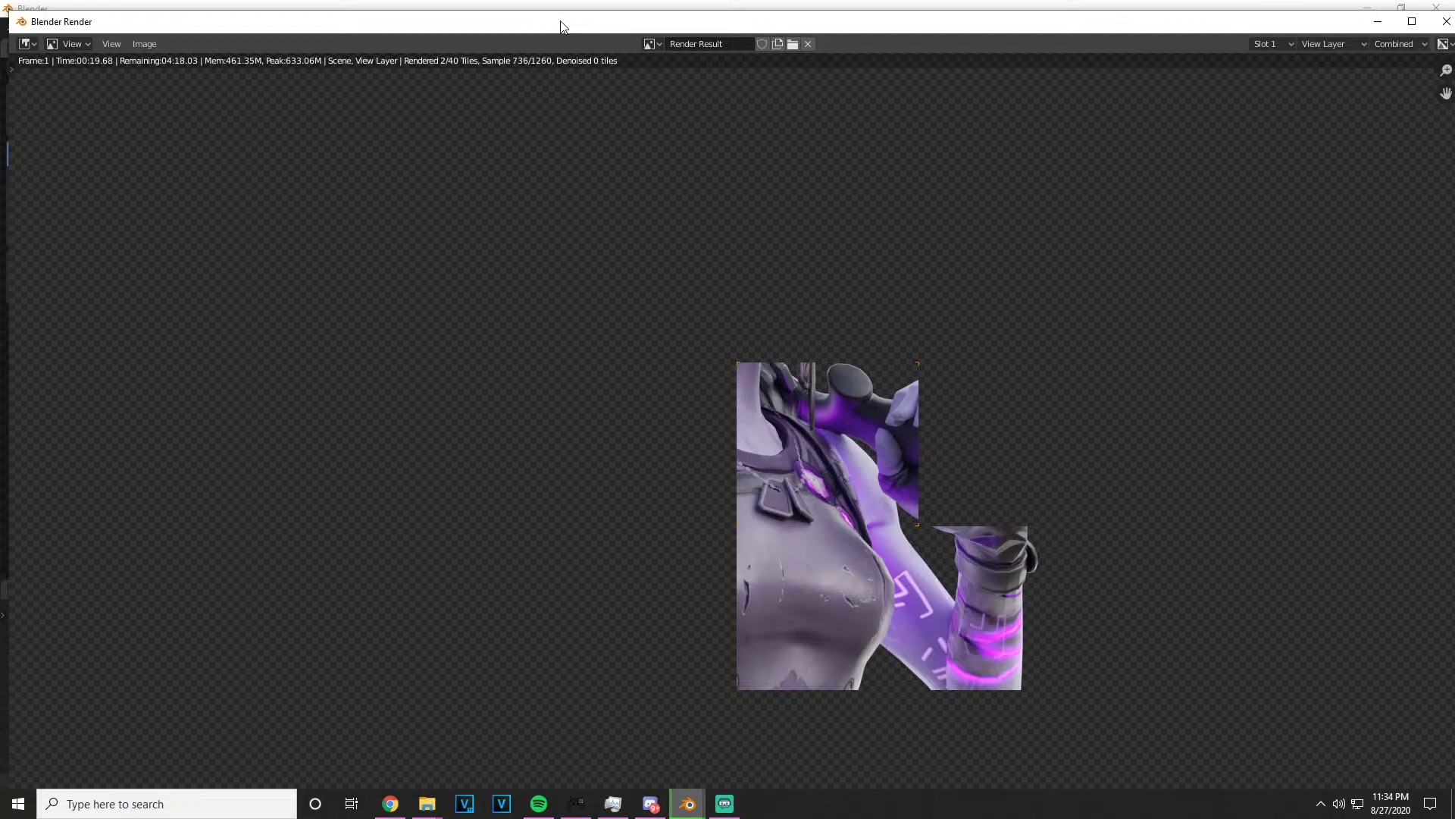
scroll(790, 201, "down", 3)
scroll(783, 325, "up", 1)
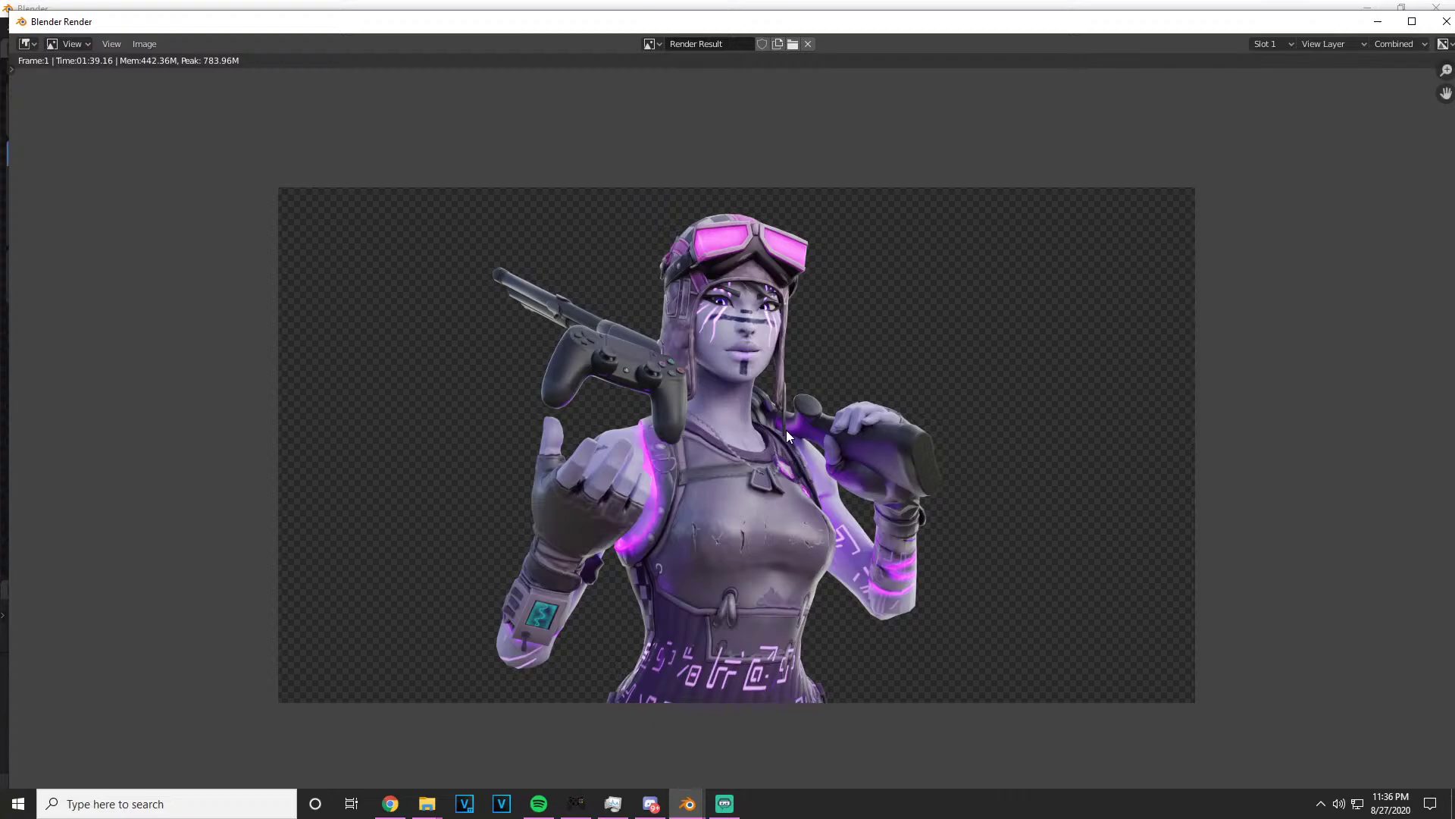
Save the render as a PNG named "stream thuimbnail 1" in the Renders folder and close the render window
left_click(144, 43)
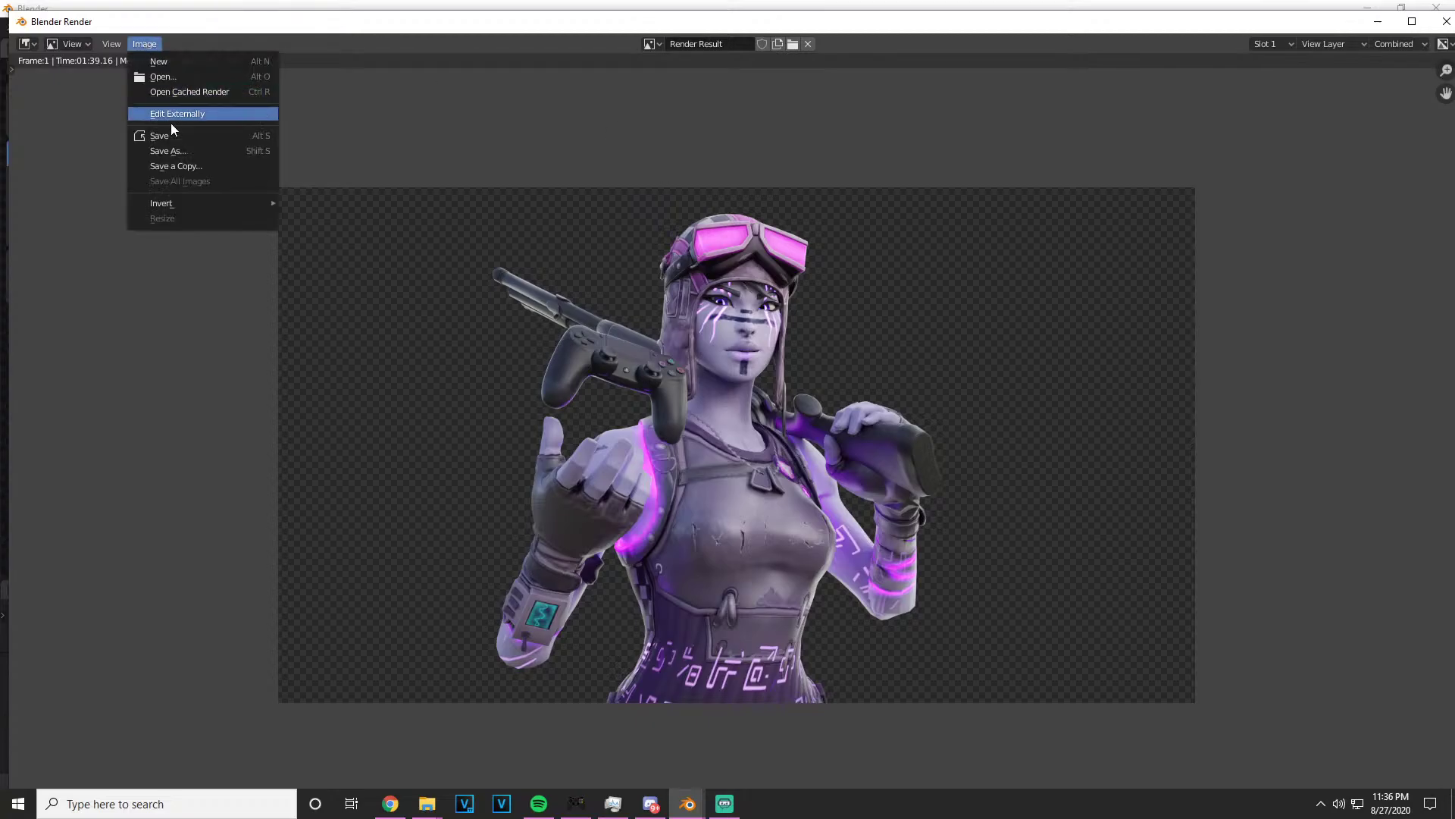
left_click(169, 150)
left_click(252, 421)
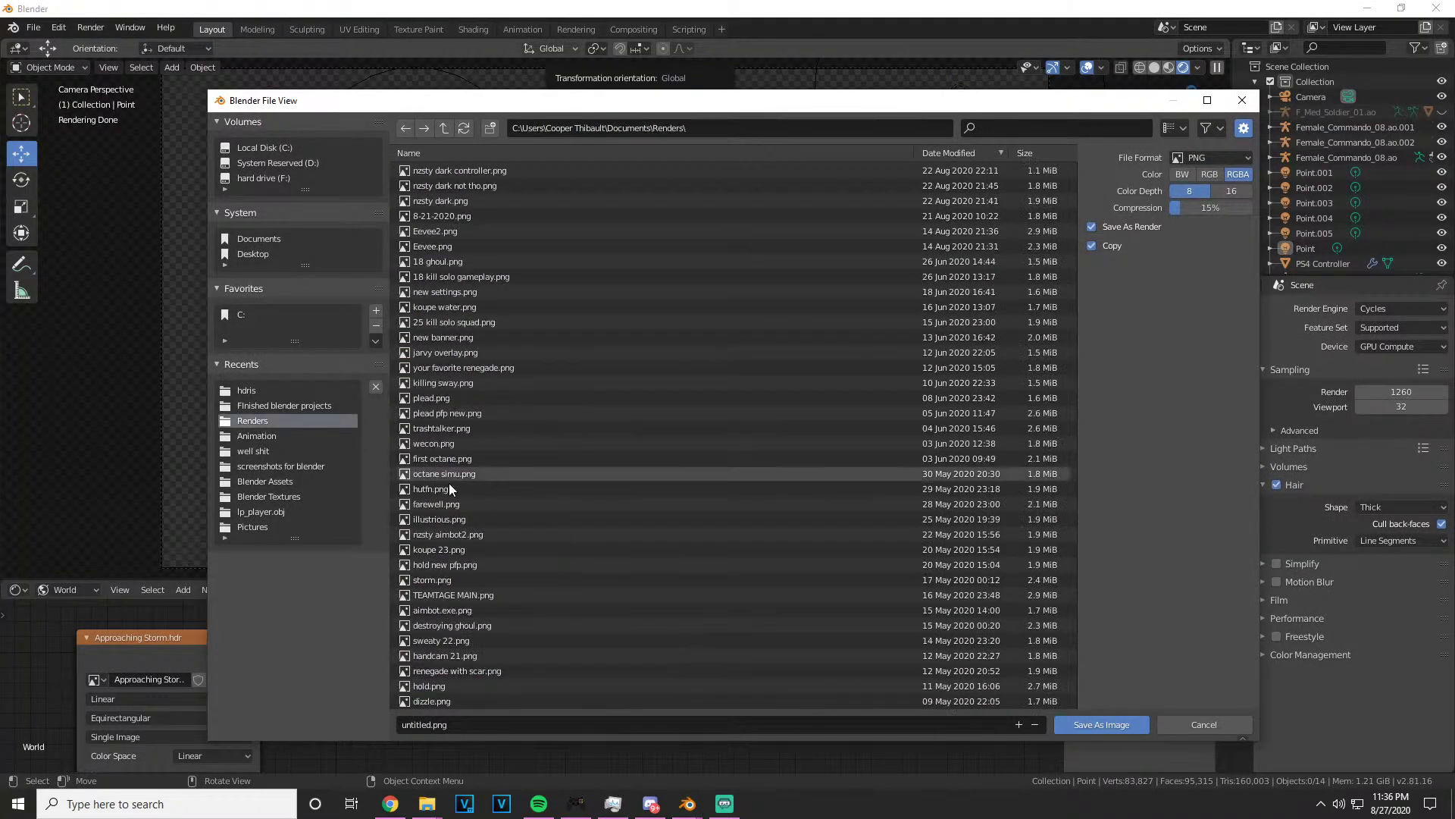
left_click(456, 724)
type("ste")
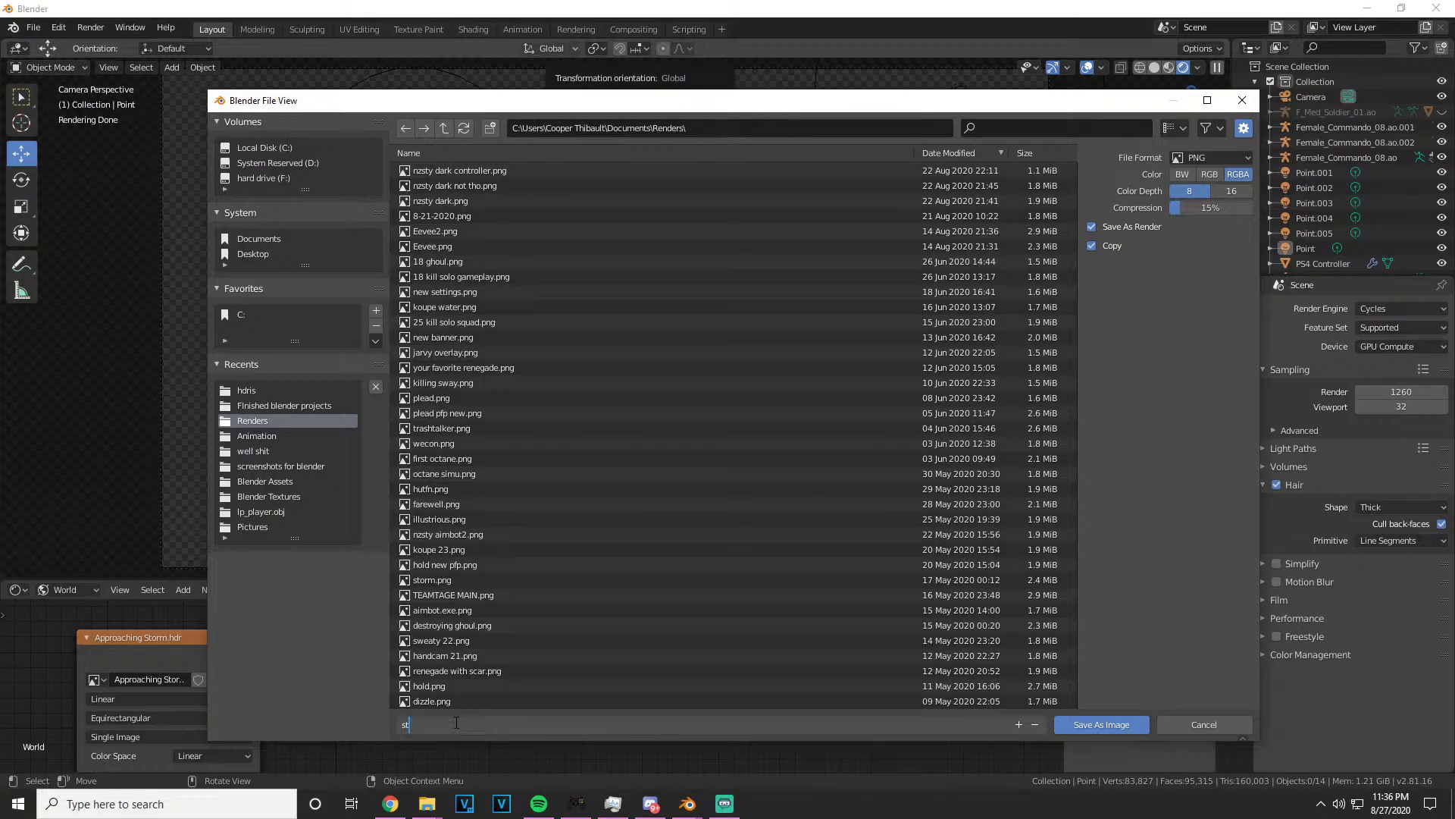
key("BackSpace")
key("BackSpace")
type("tream thuimbnail")
key("Return")
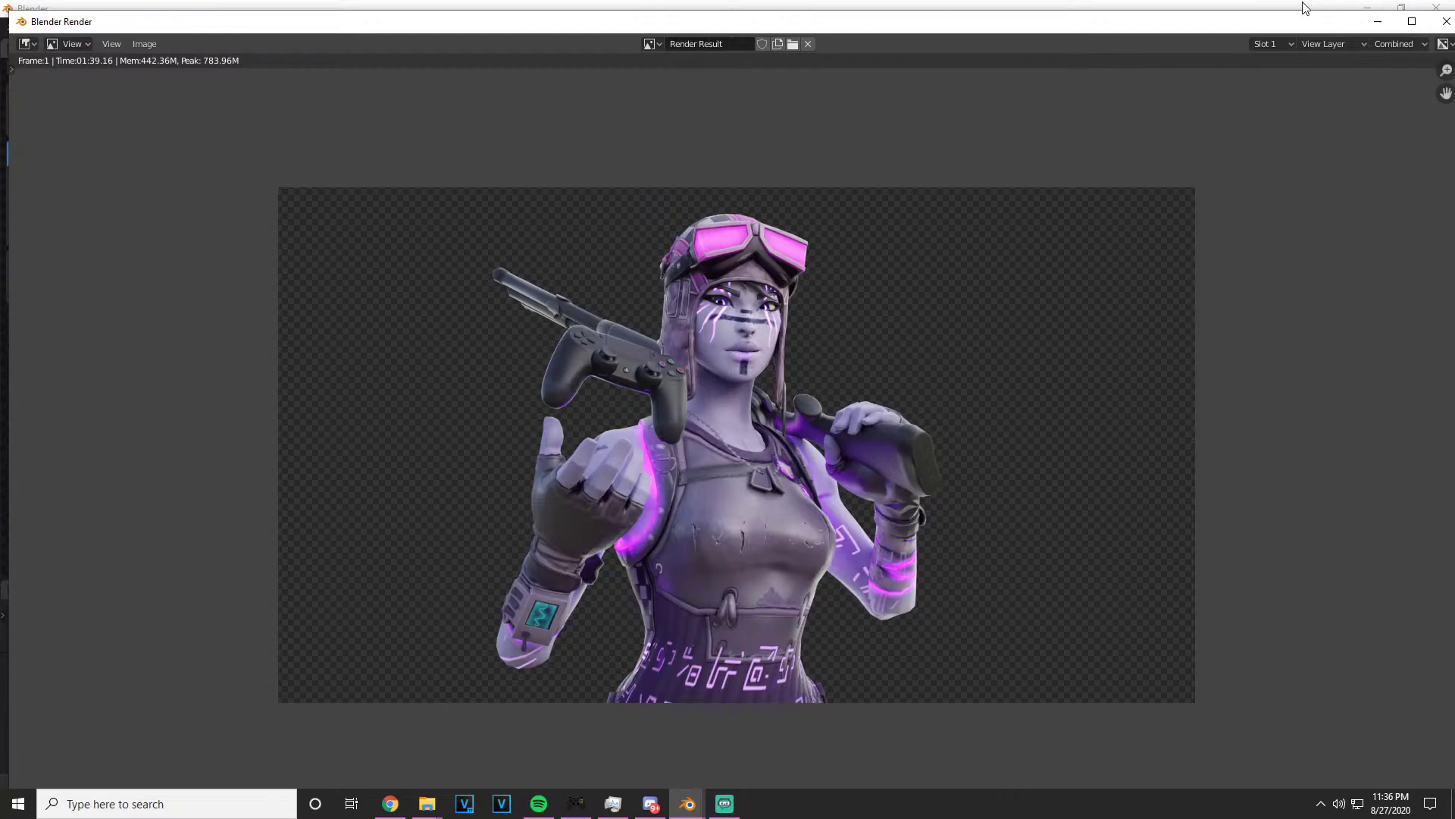
left_click(1446, 21)
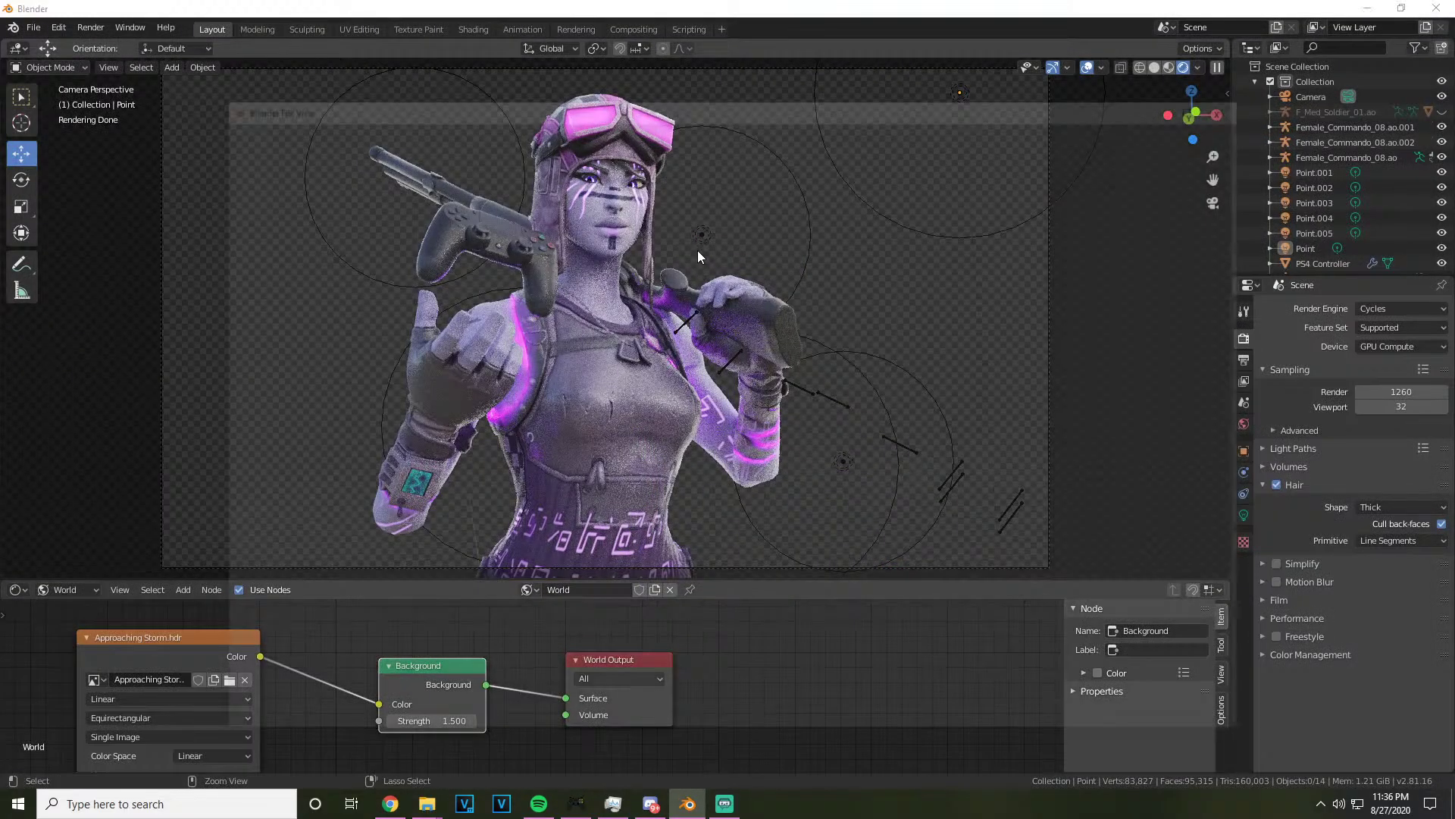
Save the Blender project as "stream thumbnail 1.blend" in the Finished blender projects folder
key("ctrl+s")
left_click(499, 724)
type("st")
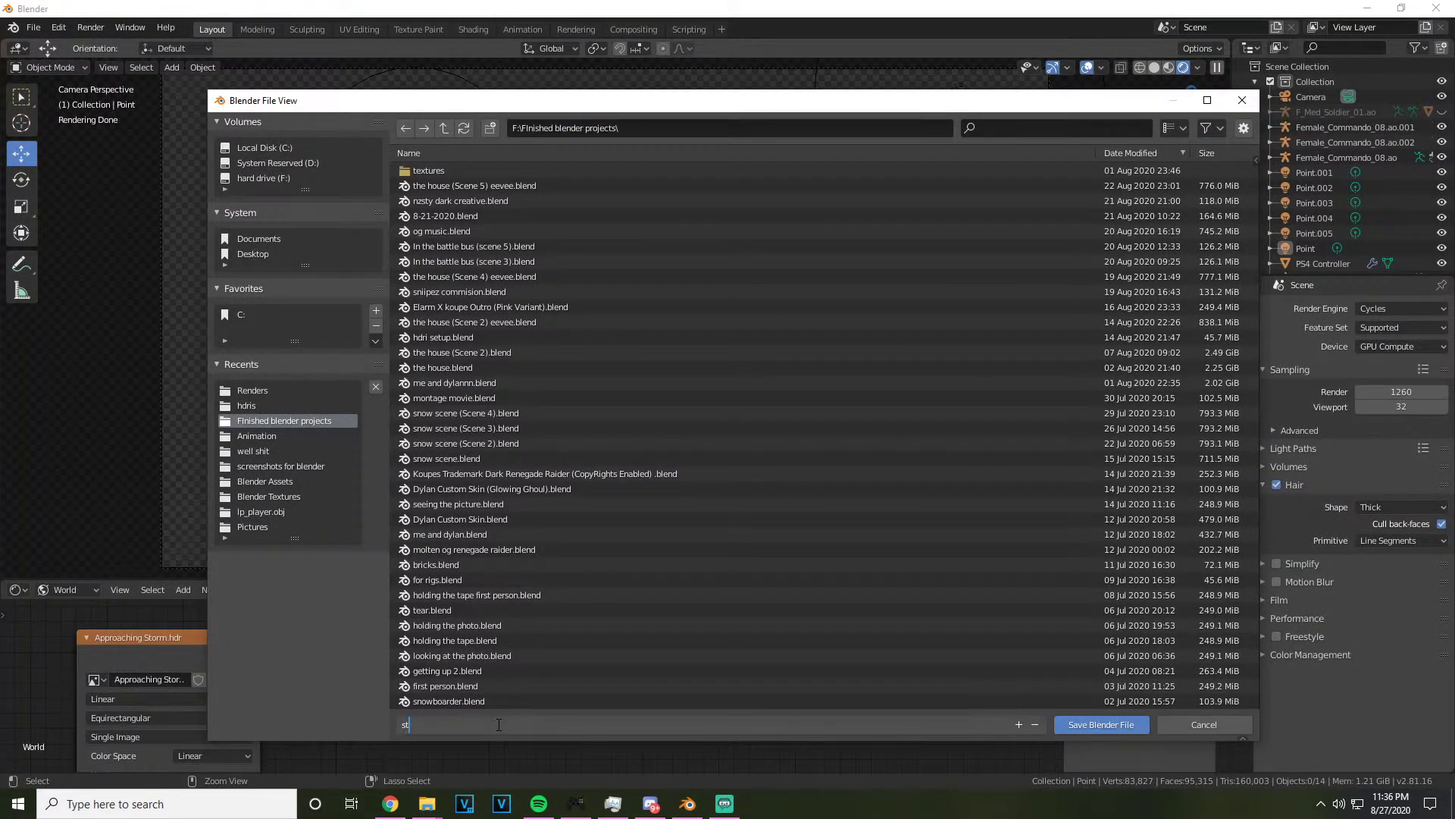
type("ream thumbnail 1")
key("Return")
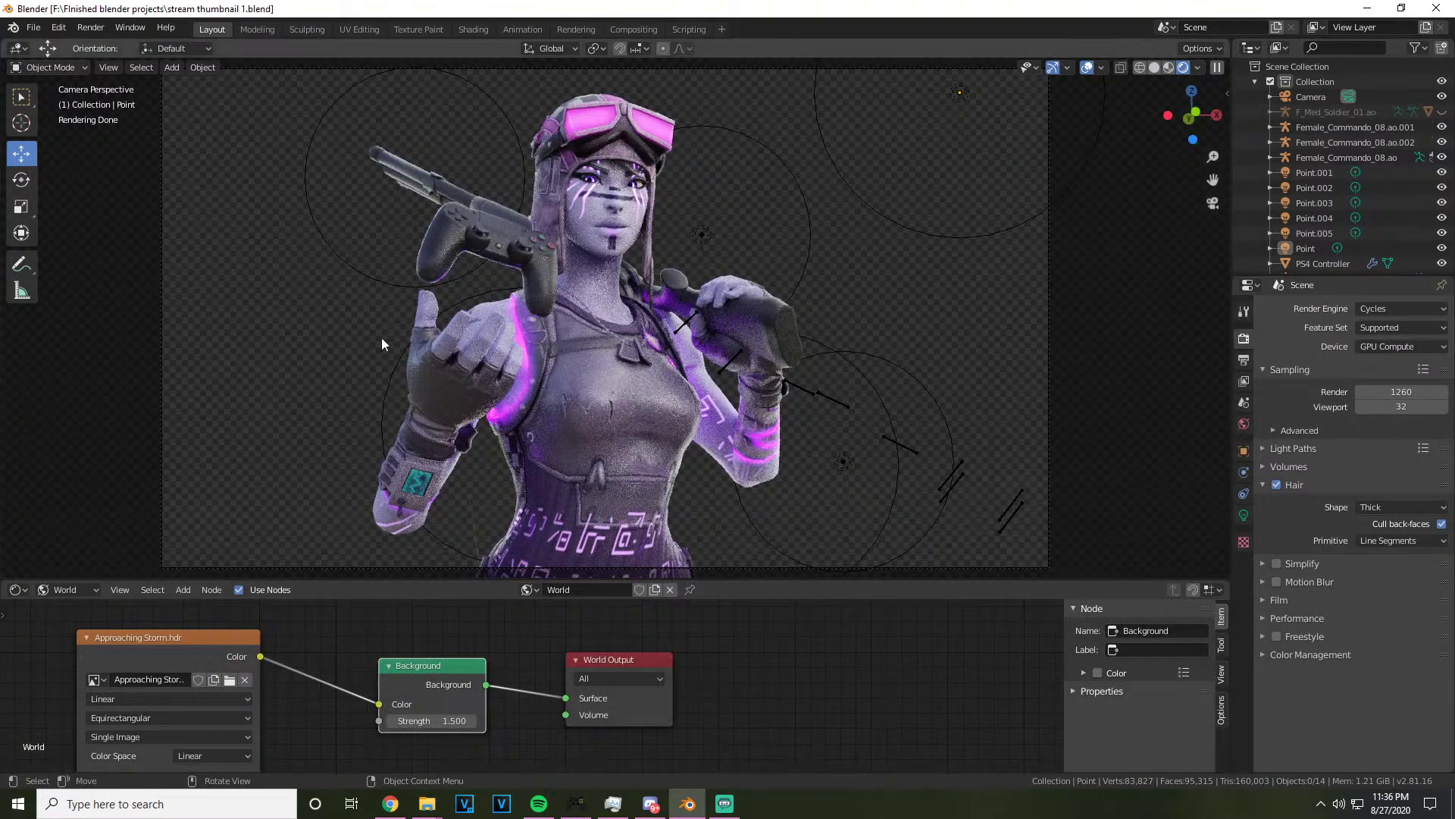
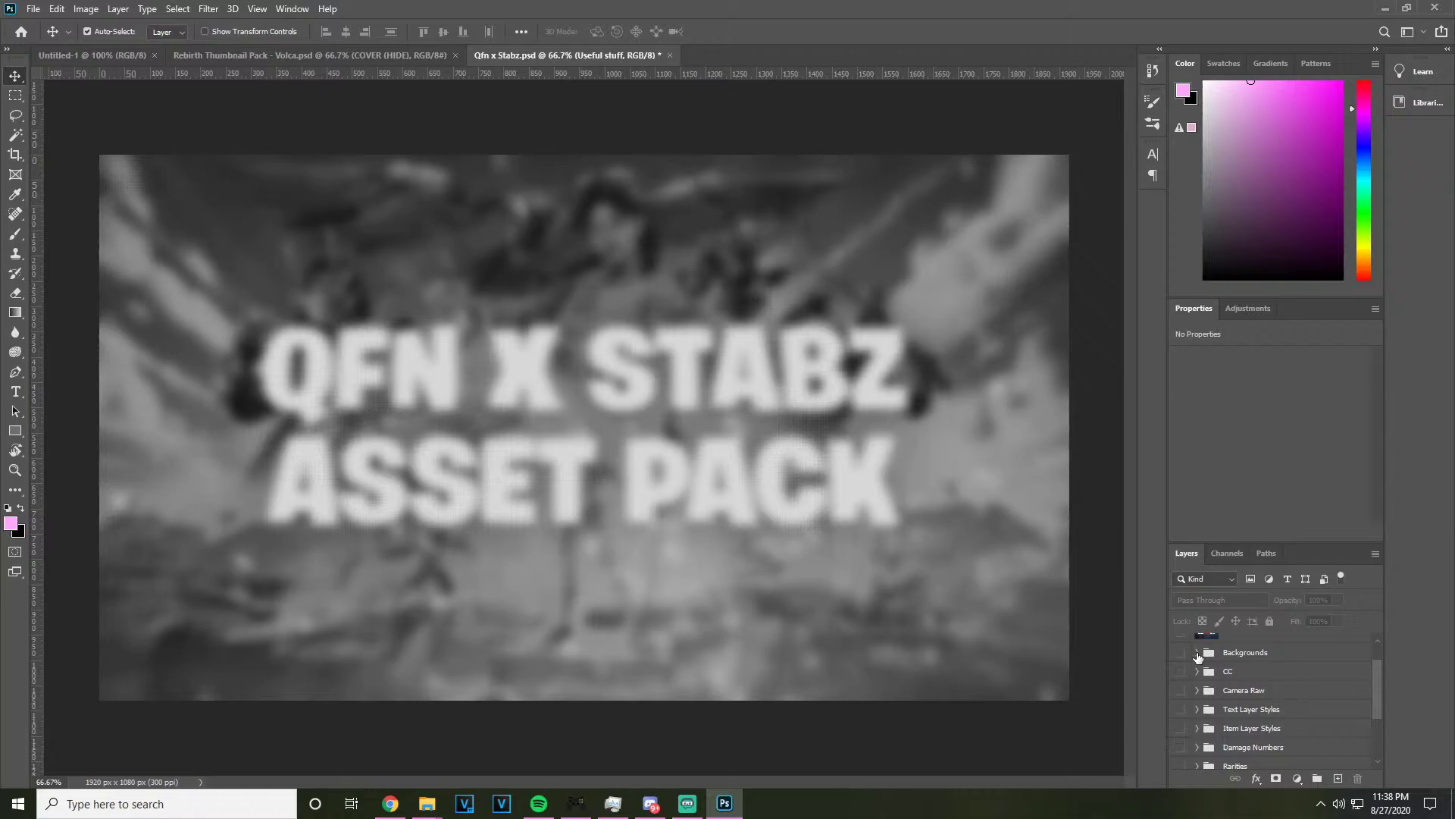
In Photoshop's Qfn x Stabz.psd, expand the Backgrounds group and its Normal subgroup and make the subgroup visible
left_click(1198, 654)
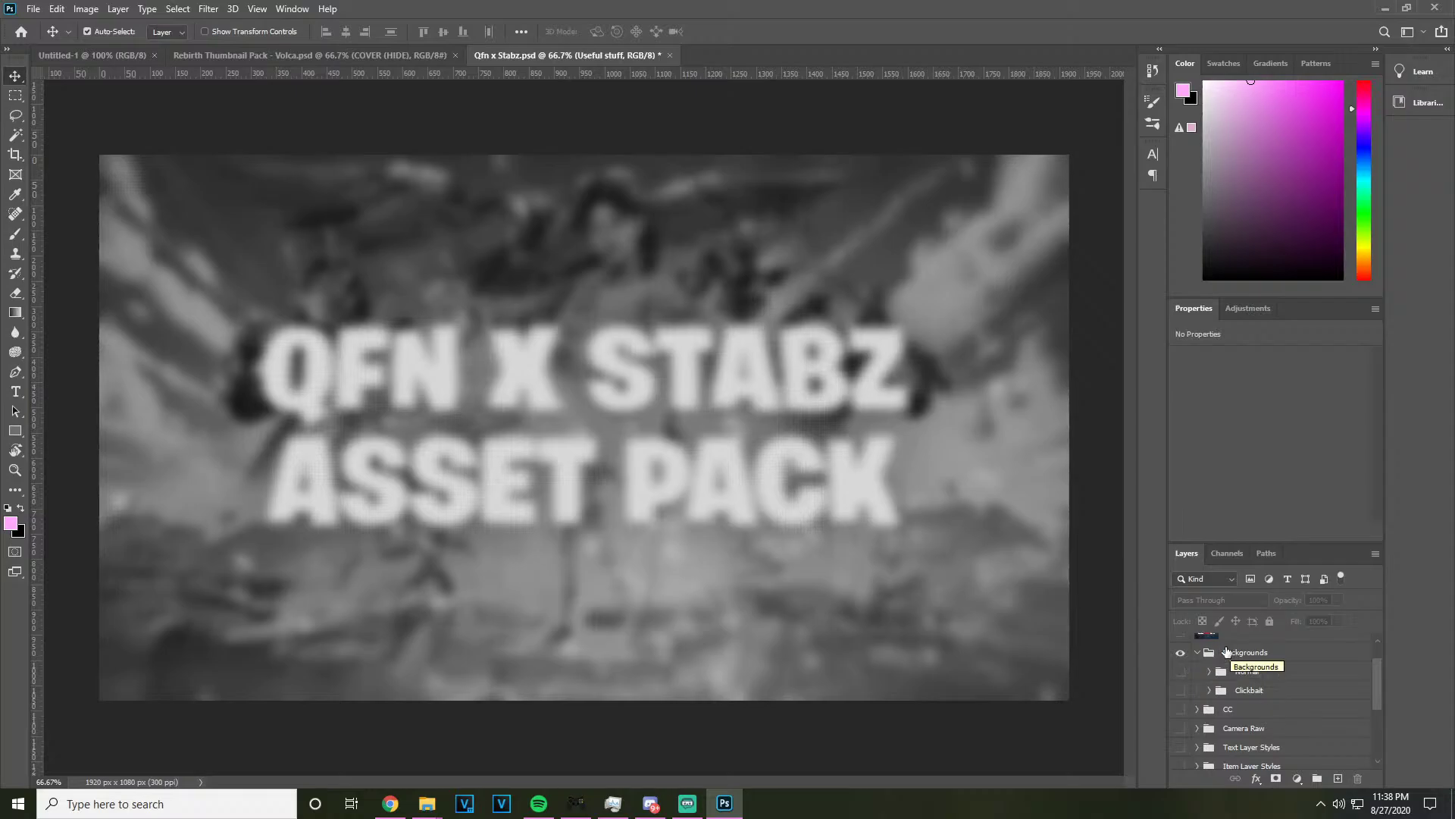
left_click(1208, 673)
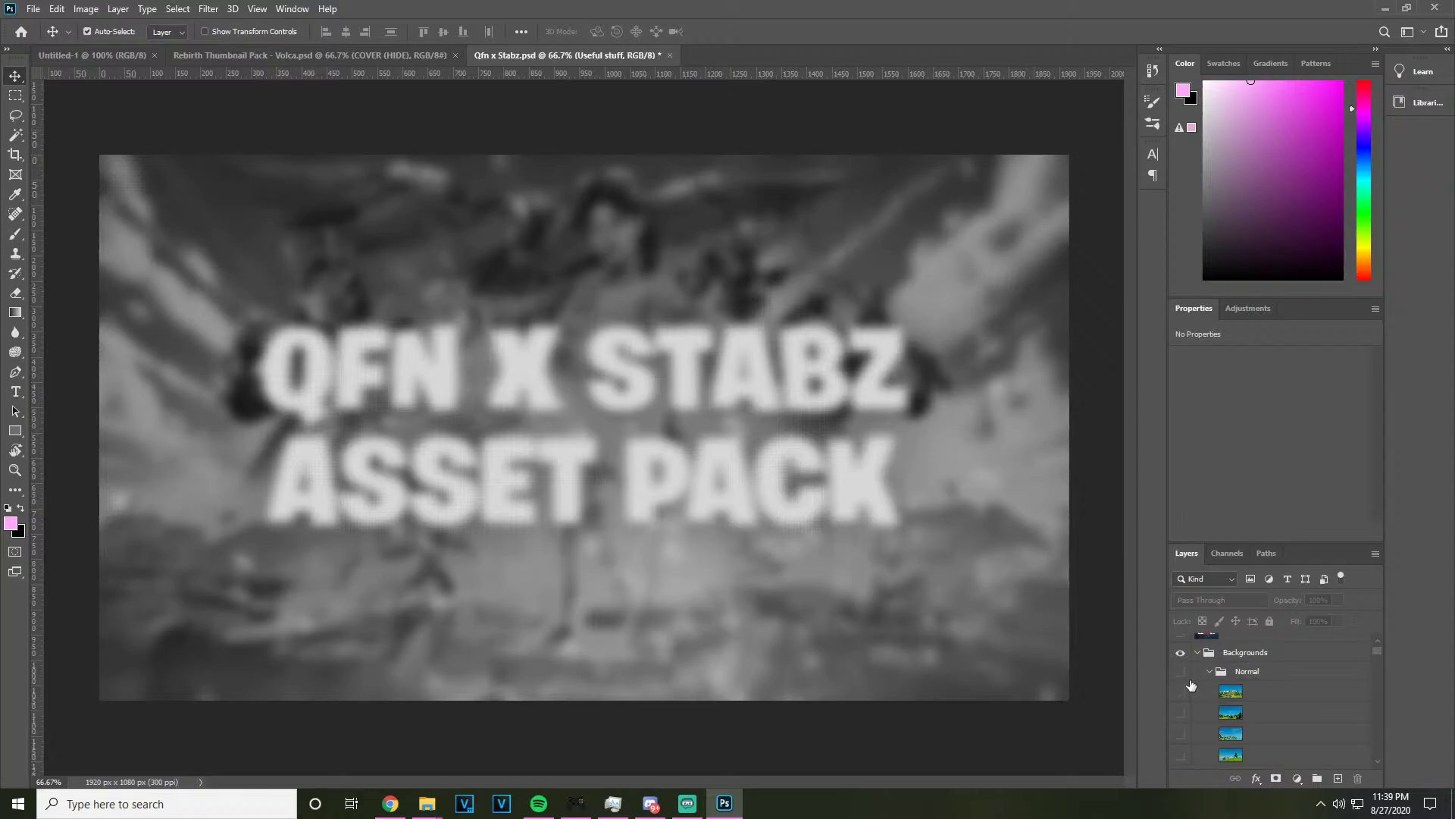
left_click(1180, 672)
Preview the landscape images in the Normal backgrounds group one at a time, hiding each again after viewing
left_click(1181, 691)
left_click(1180, 691)
left_click(1181, 712)
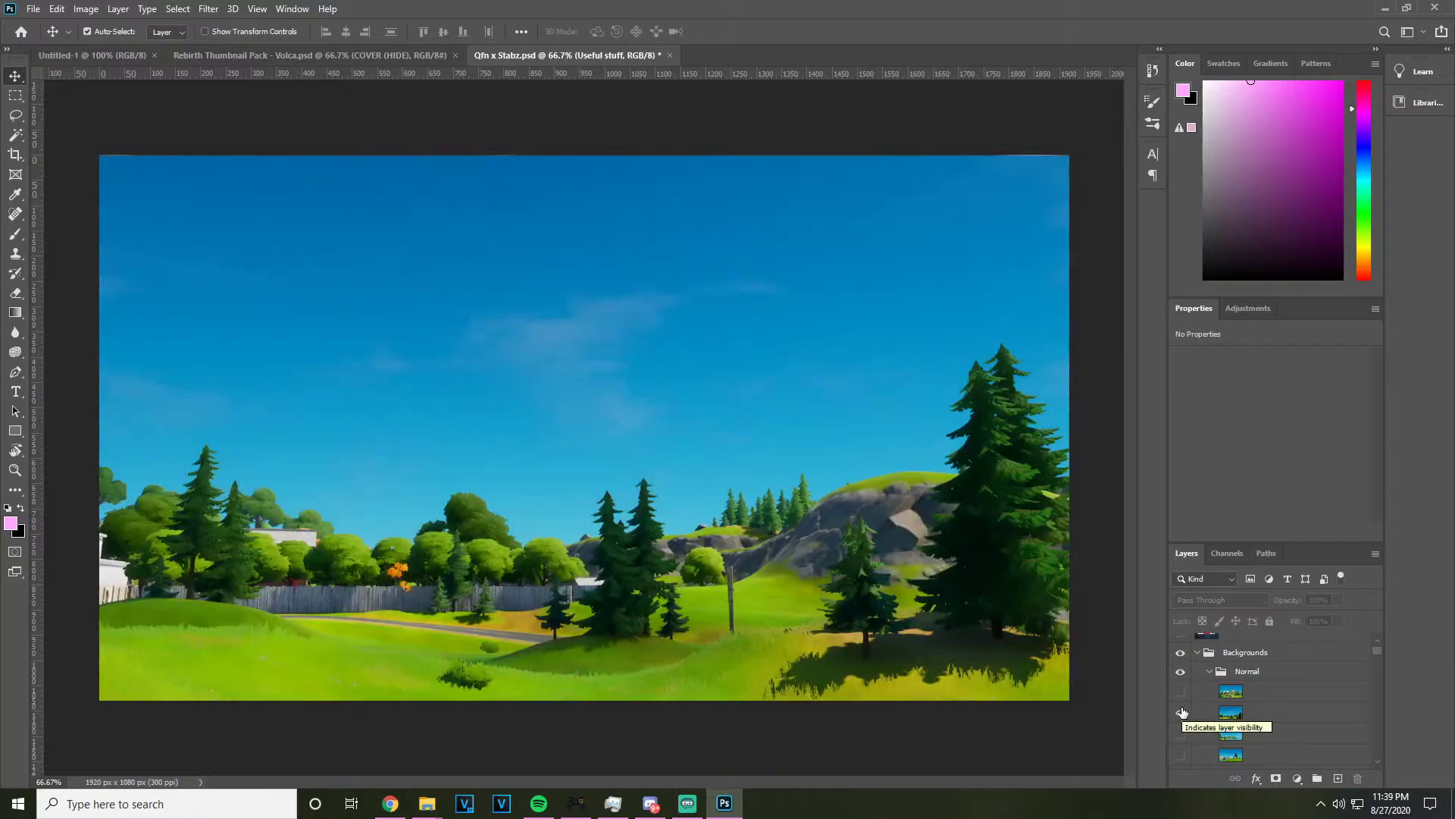
left_click(1182, 712)
scroll(1182, 713, "down", 1)
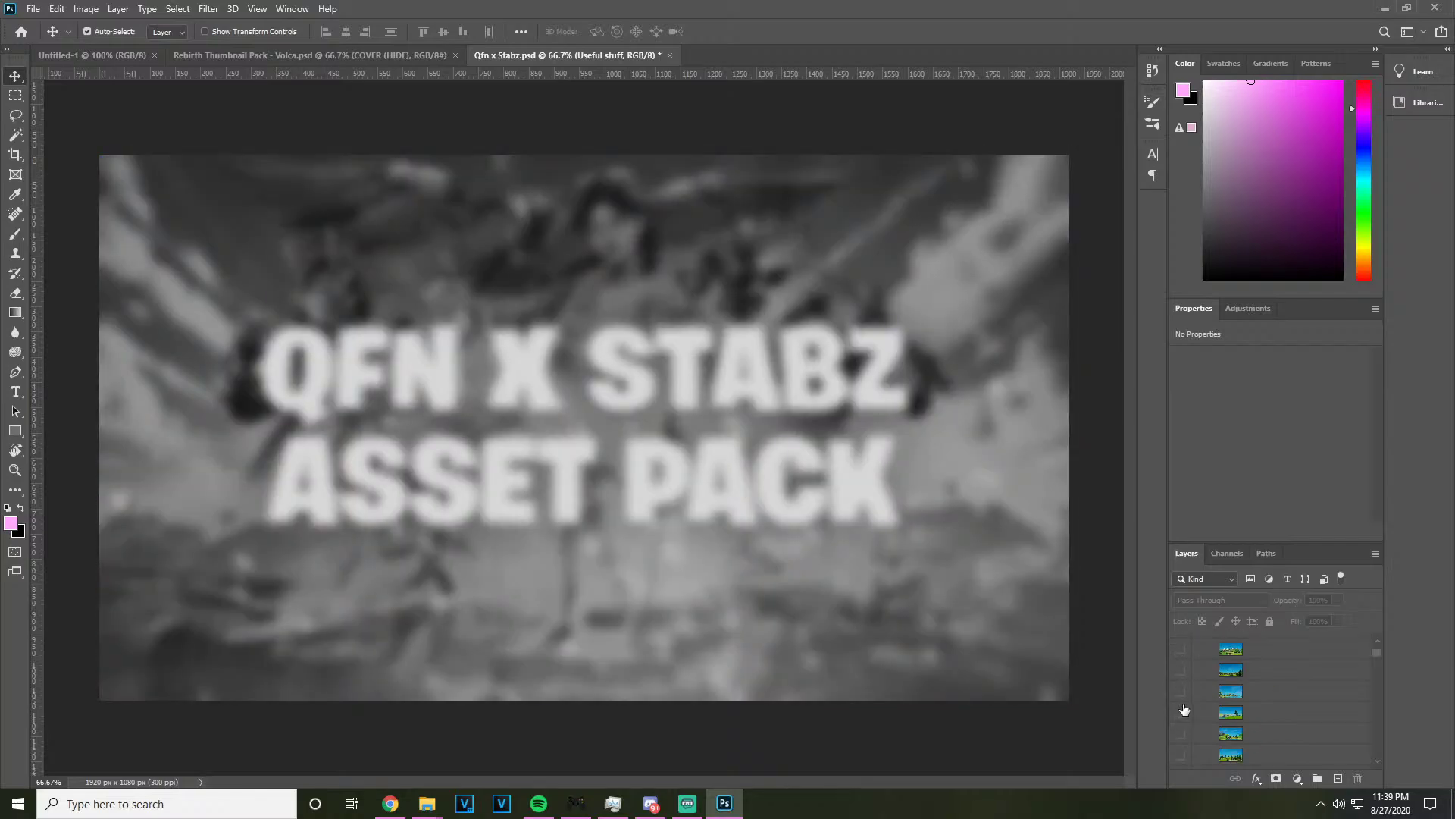
left_click(1183, 713)
left_click(1183, 712)
left_click(1181, 691)
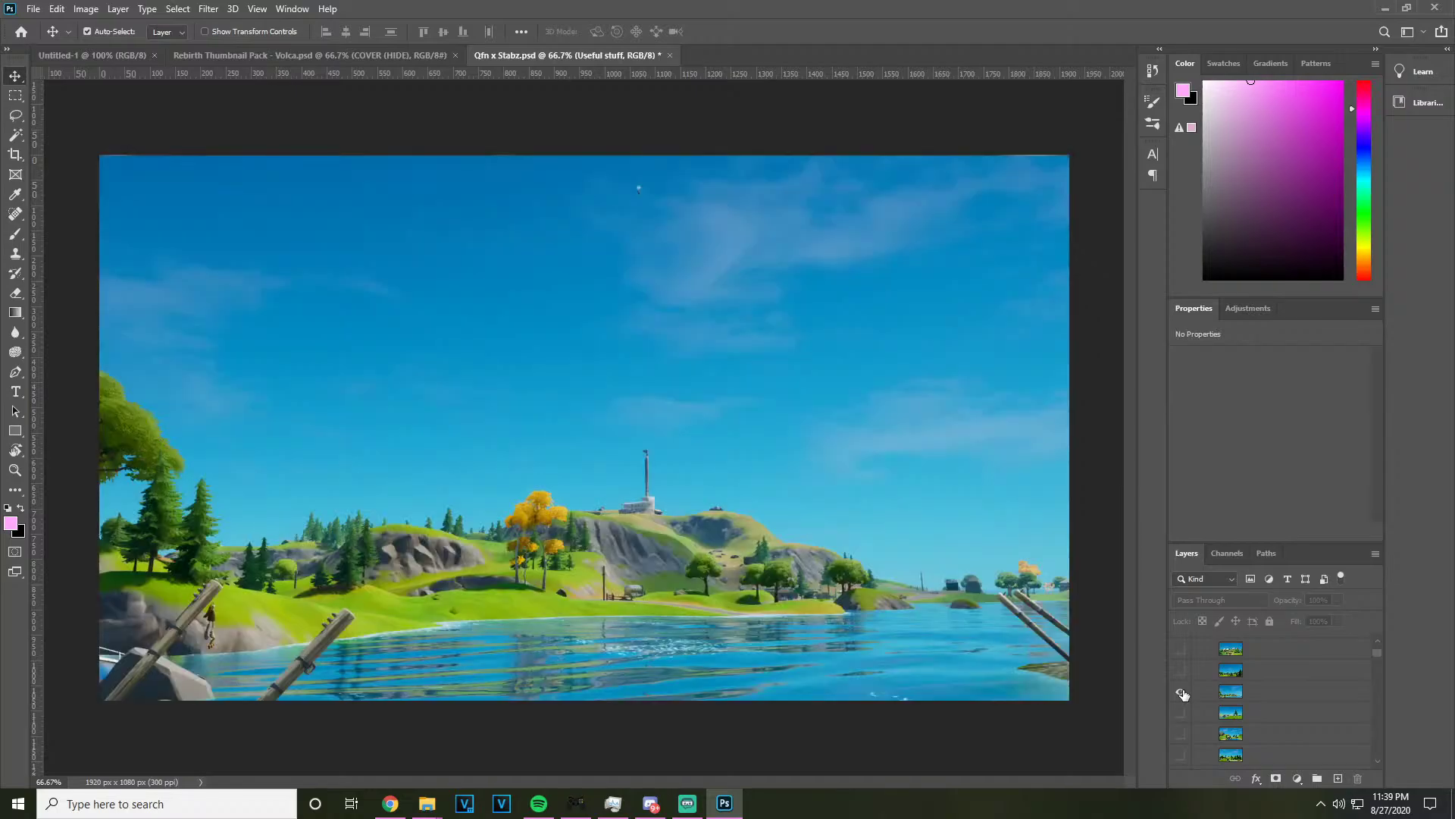
left_click(1181, 691)
left_click(1180, 670)
left_click(1183, 670)
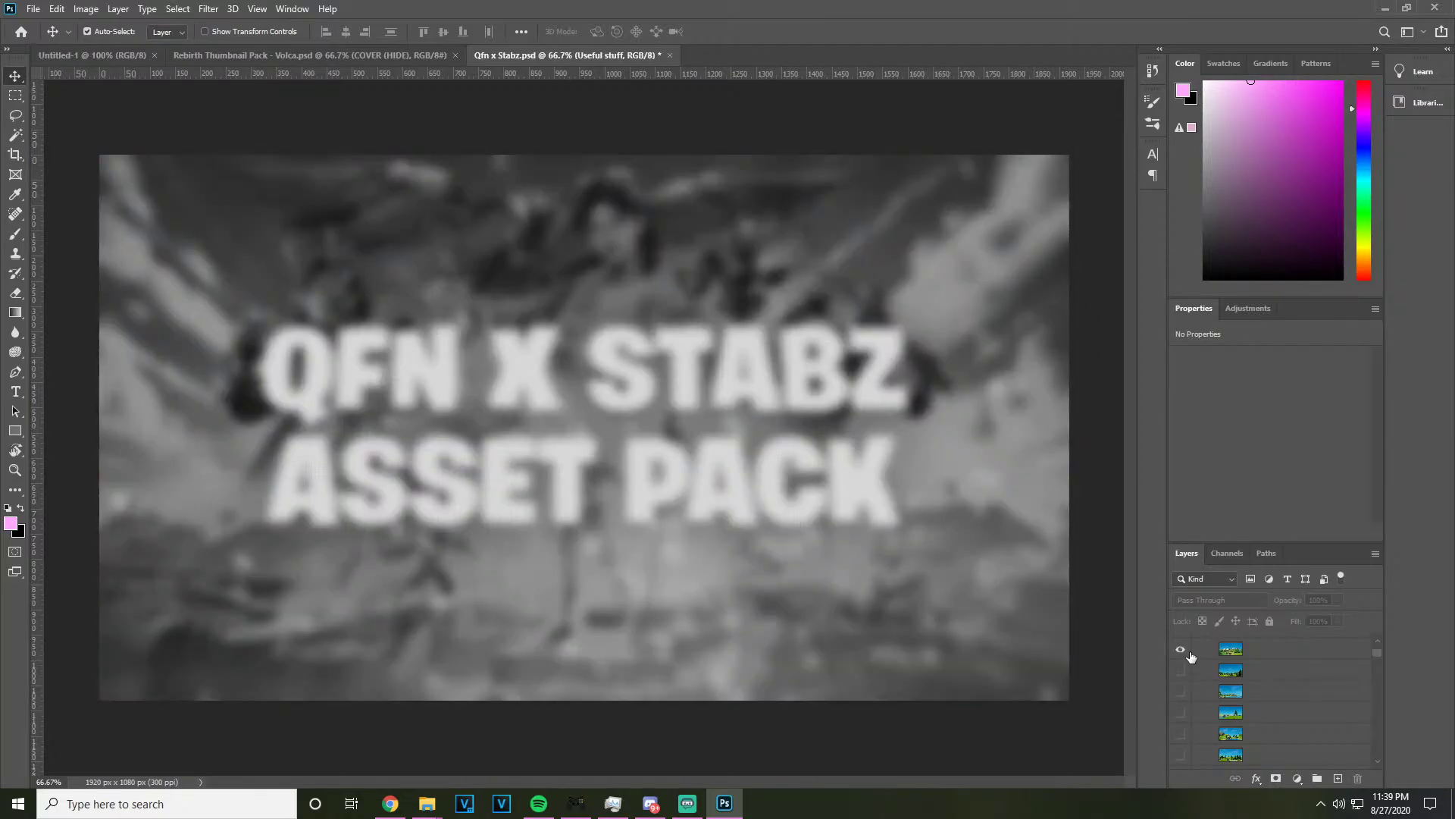
left_click(1187, 650)
left_click(1182, 650)
scroll(1186, 682, "down", 1)
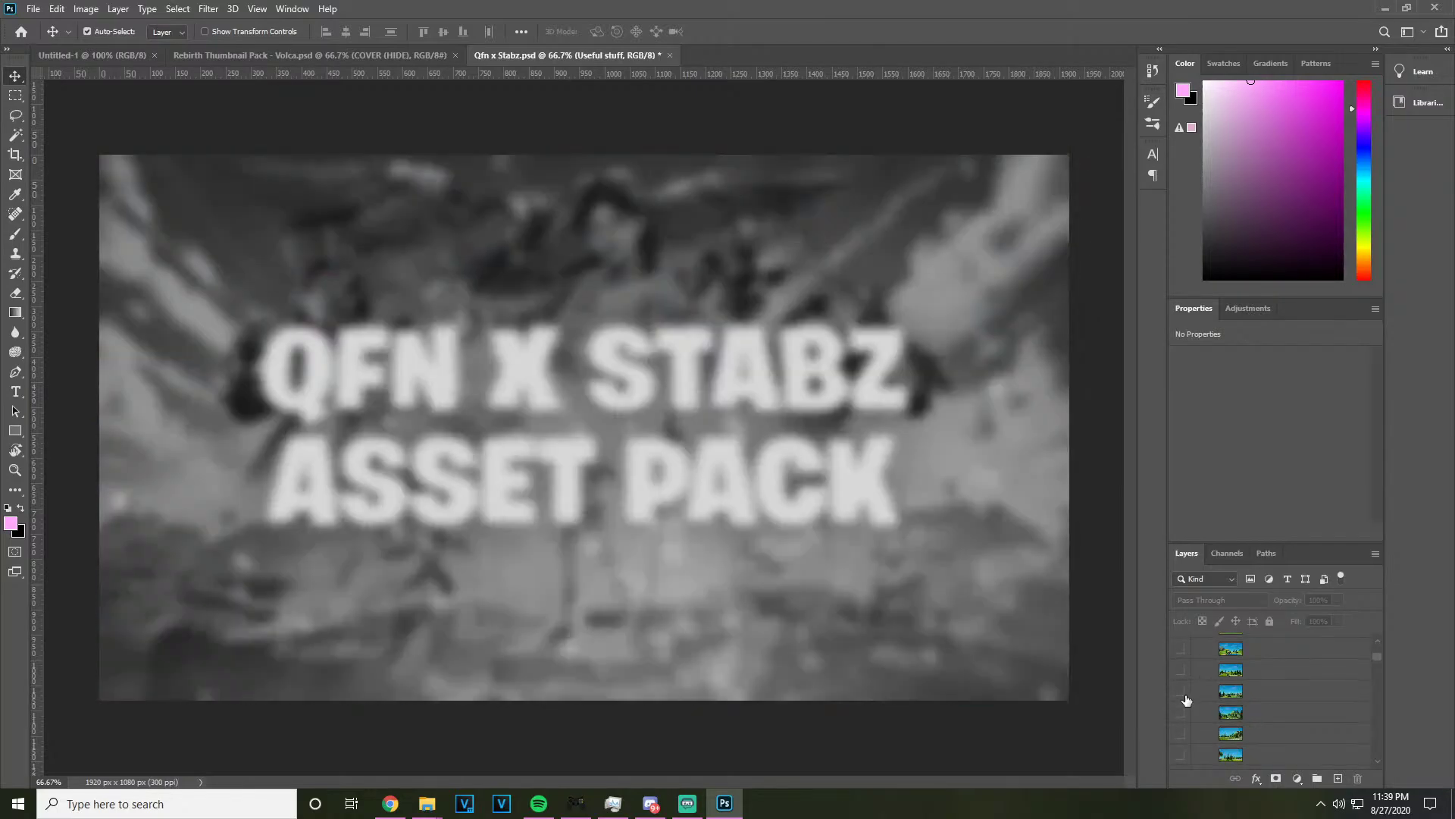
left_click(1182, 712)
left_click(1183, 714)
left_click(1182, 692)
left_click(1182, 692)
Copy the background showing the road, boulders and green hill from the asset pack into the Untitled-1 document
left_click(1182, 672)
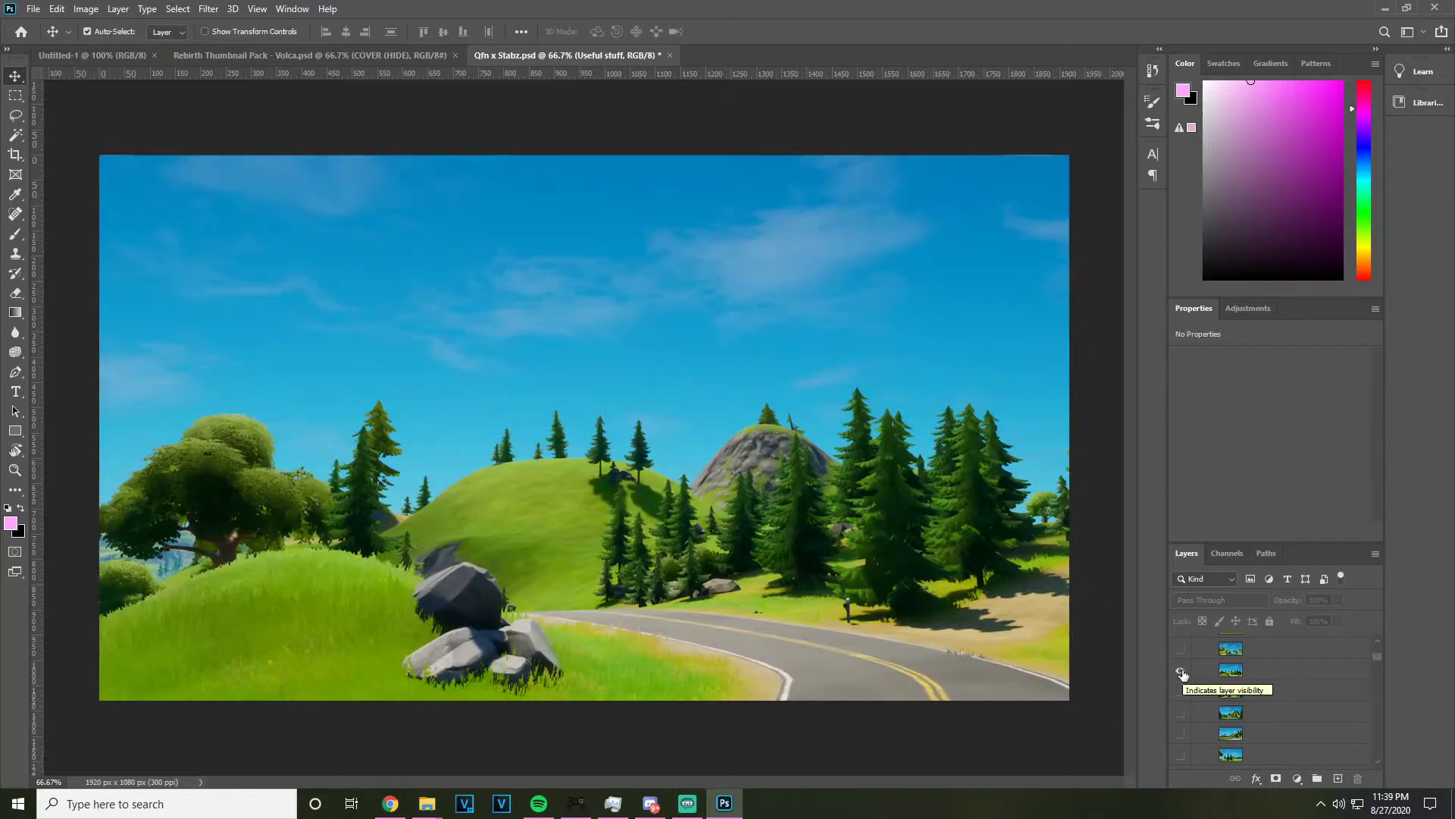
left_click(1181, 671)
left_click(1182, 671)
left_click(45, 56)
key("ctrl+v")
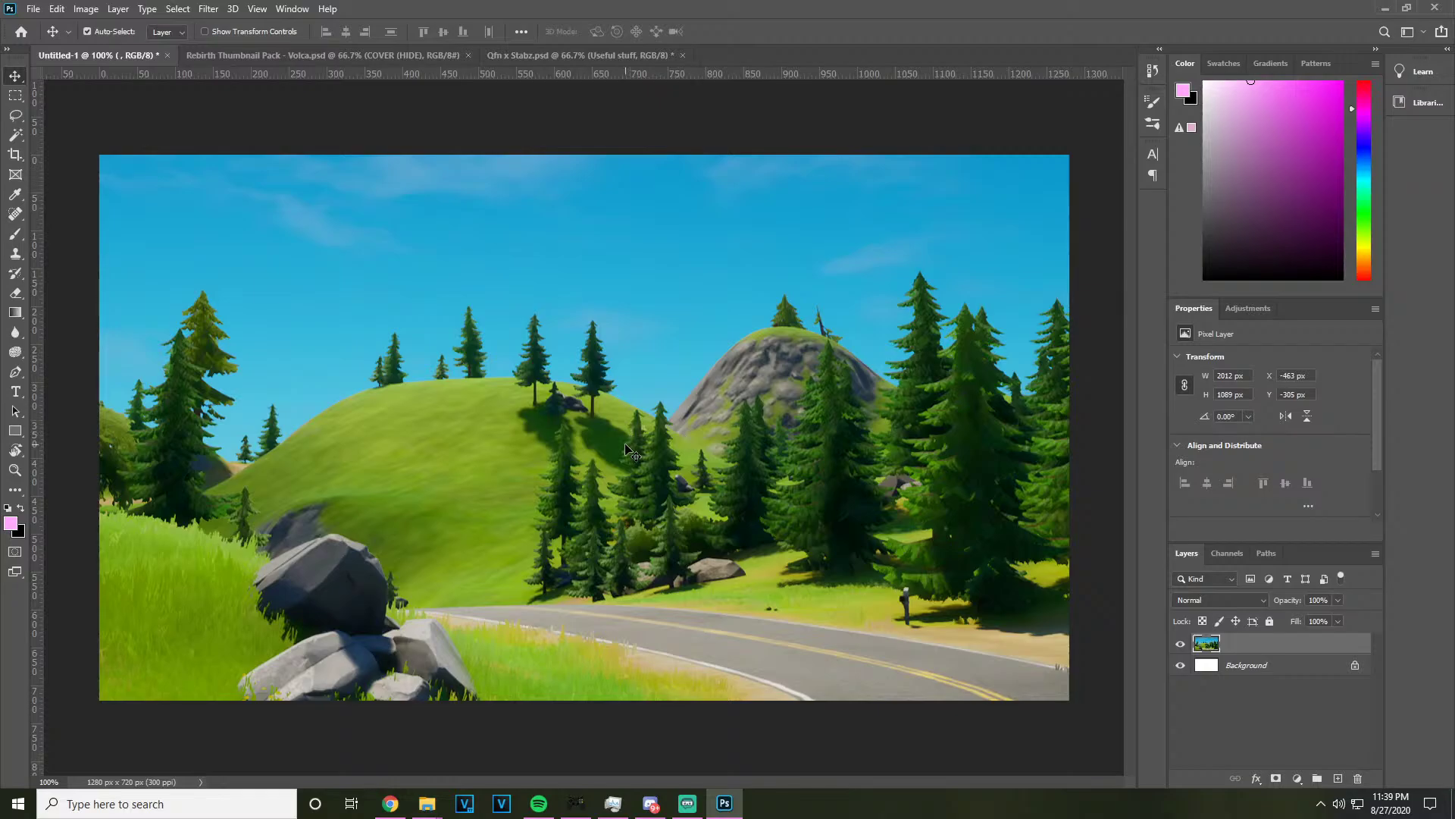
Scale the landscape layer down, tilt it about 4° and reposition it to cover the canvas, about 1926 by 1134 px overall
key("ctrl+t")
left_click_drag(635, 479, 581, 570)
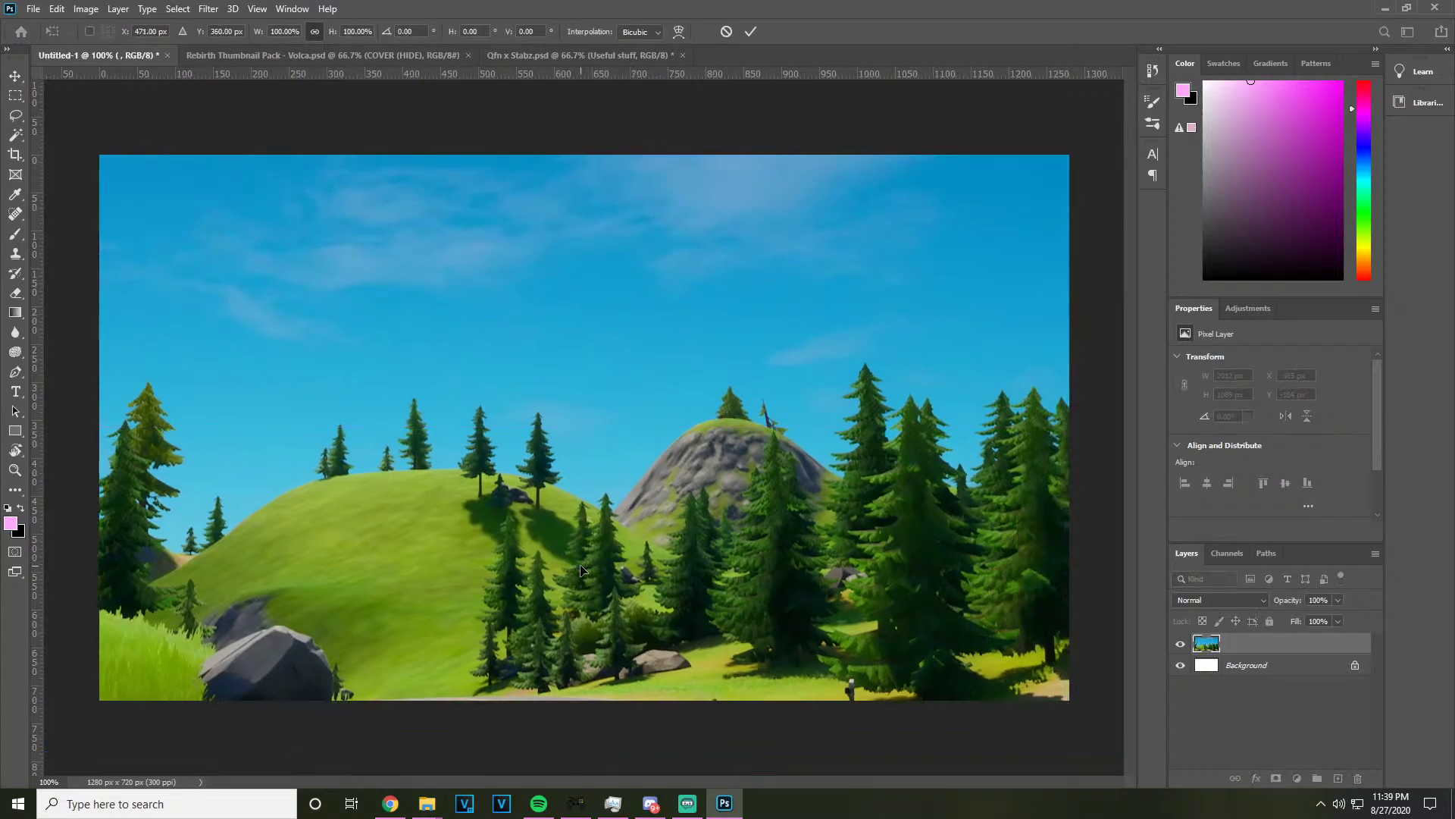
key("ctrl+minus")
left_click_drag(520, 630, 581, 404)
left_click_drag(572, 289, 581, 260)
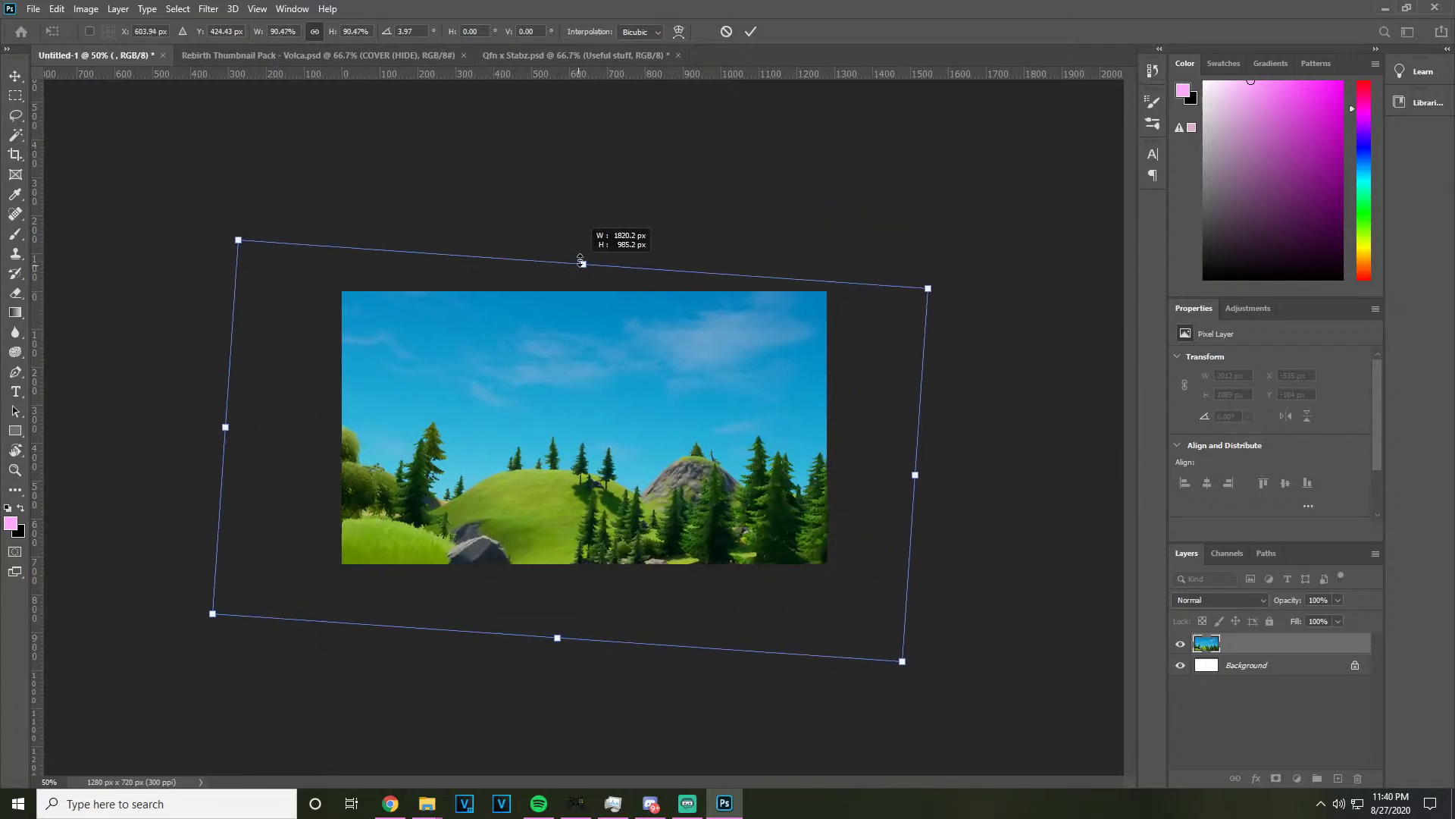
left_click_drag(603, 323, 605, 331)
left_click(16, 76)
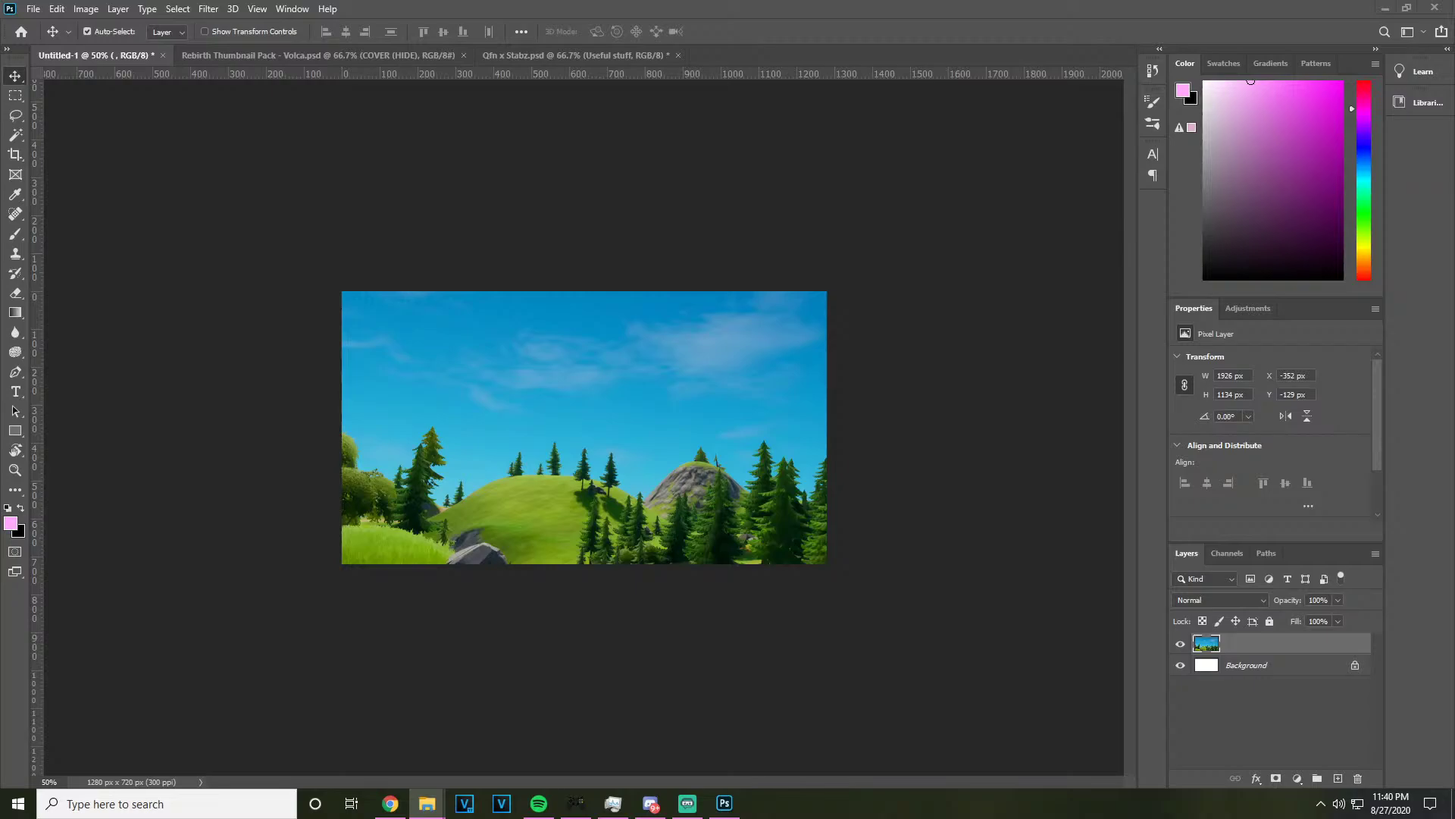
Place the character render PNG over the landscape, tilt it 3.64°, scale it to about 19% and fit the head just inside the canvas's upper edge
left_click_drag(1082, 364, 583, 421)
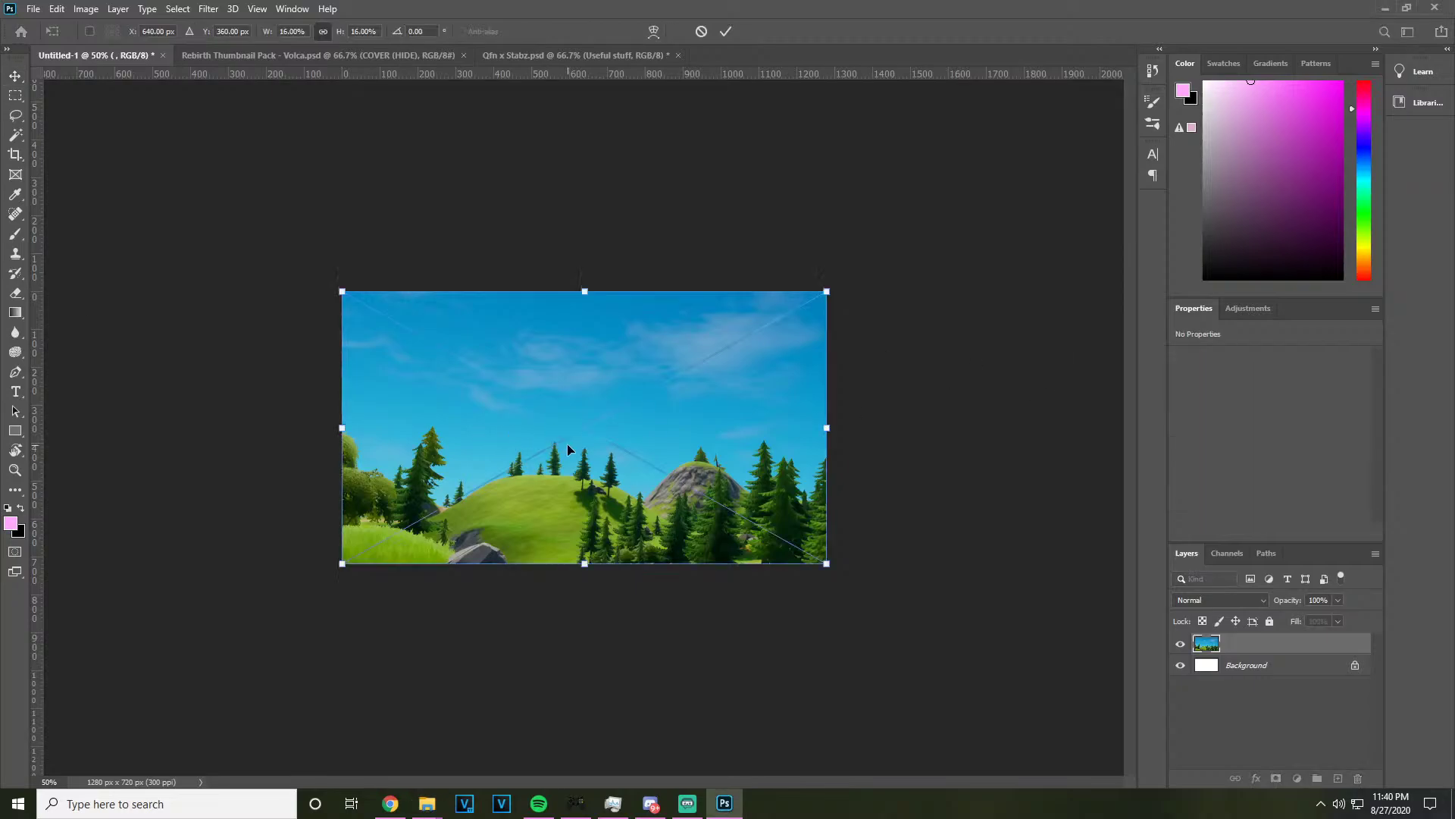
left_click_drag(580, 306, 647, 340)
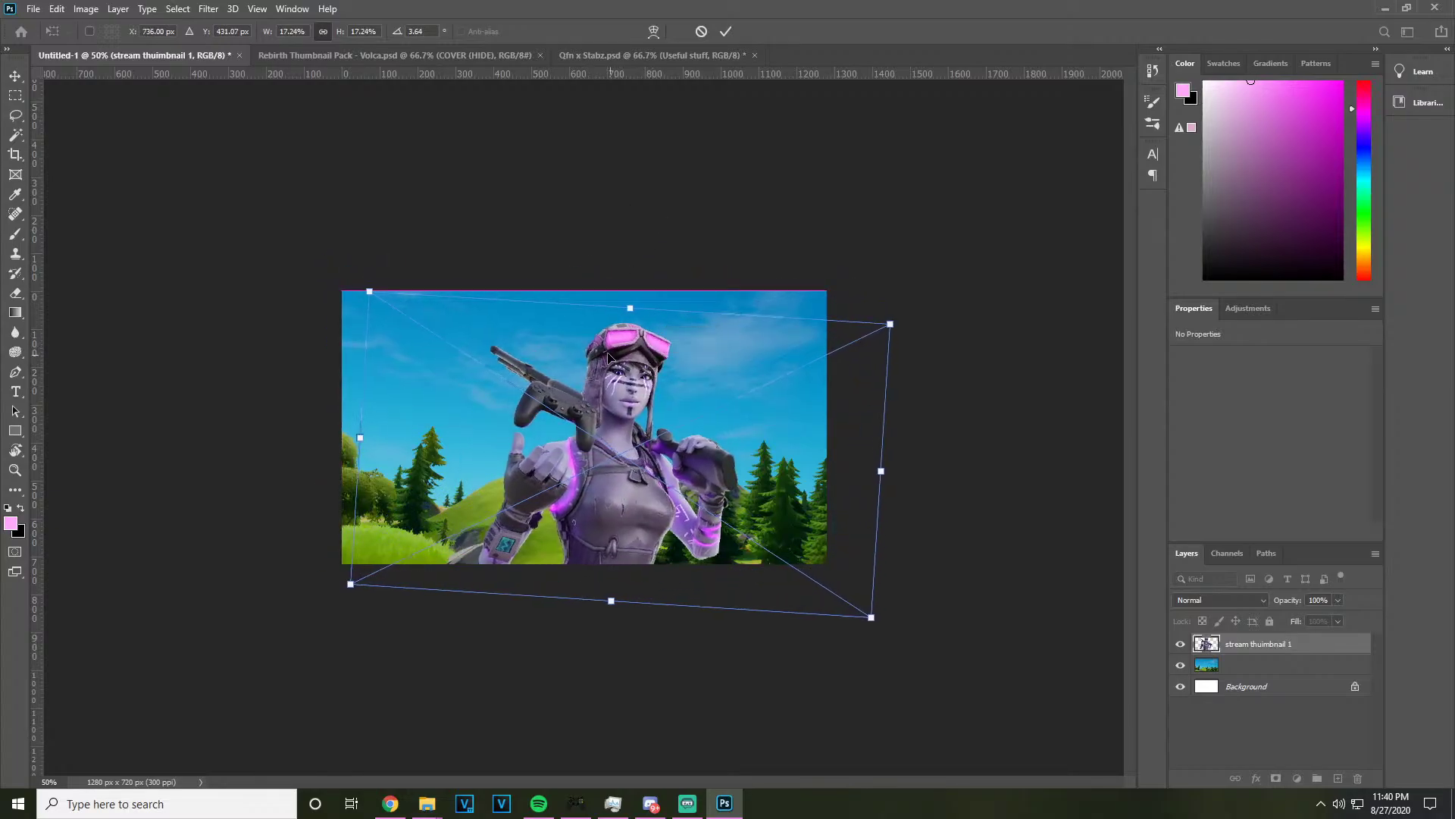
left_click_drag(632, 286, 633, 258)
left_click_drag(631, 340, 614, 337)
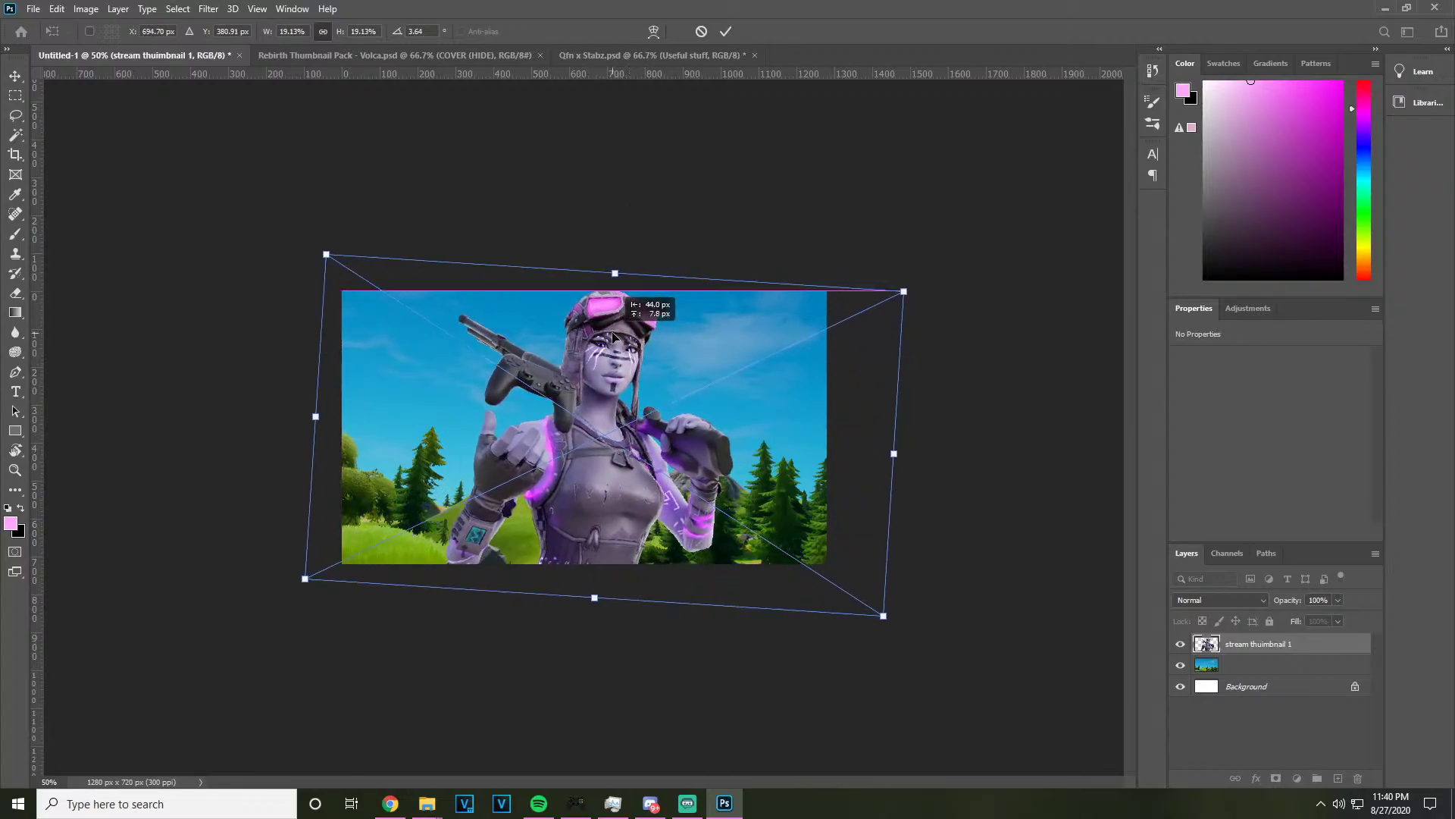
key("Return")
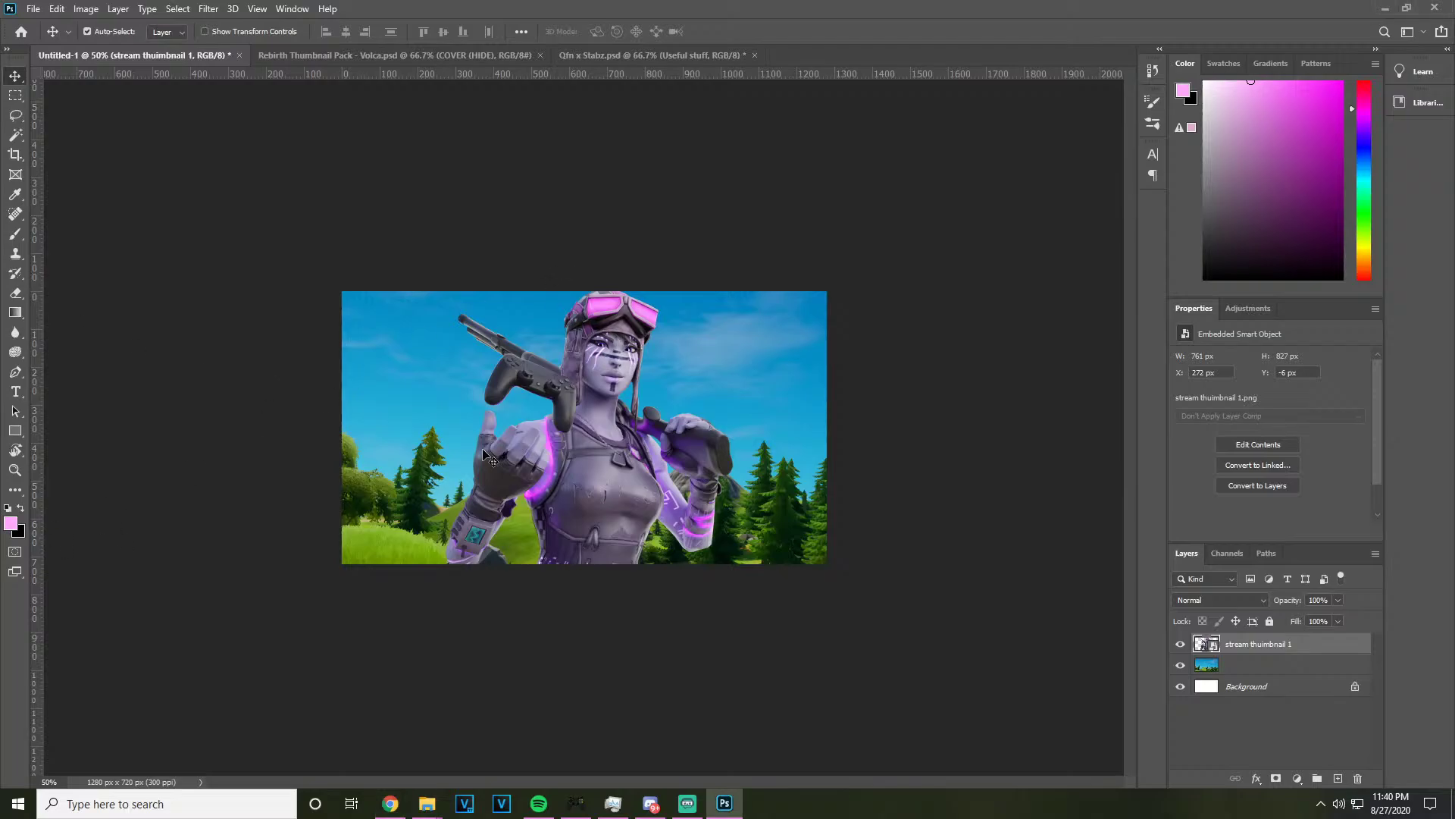
left_click(556, 290)
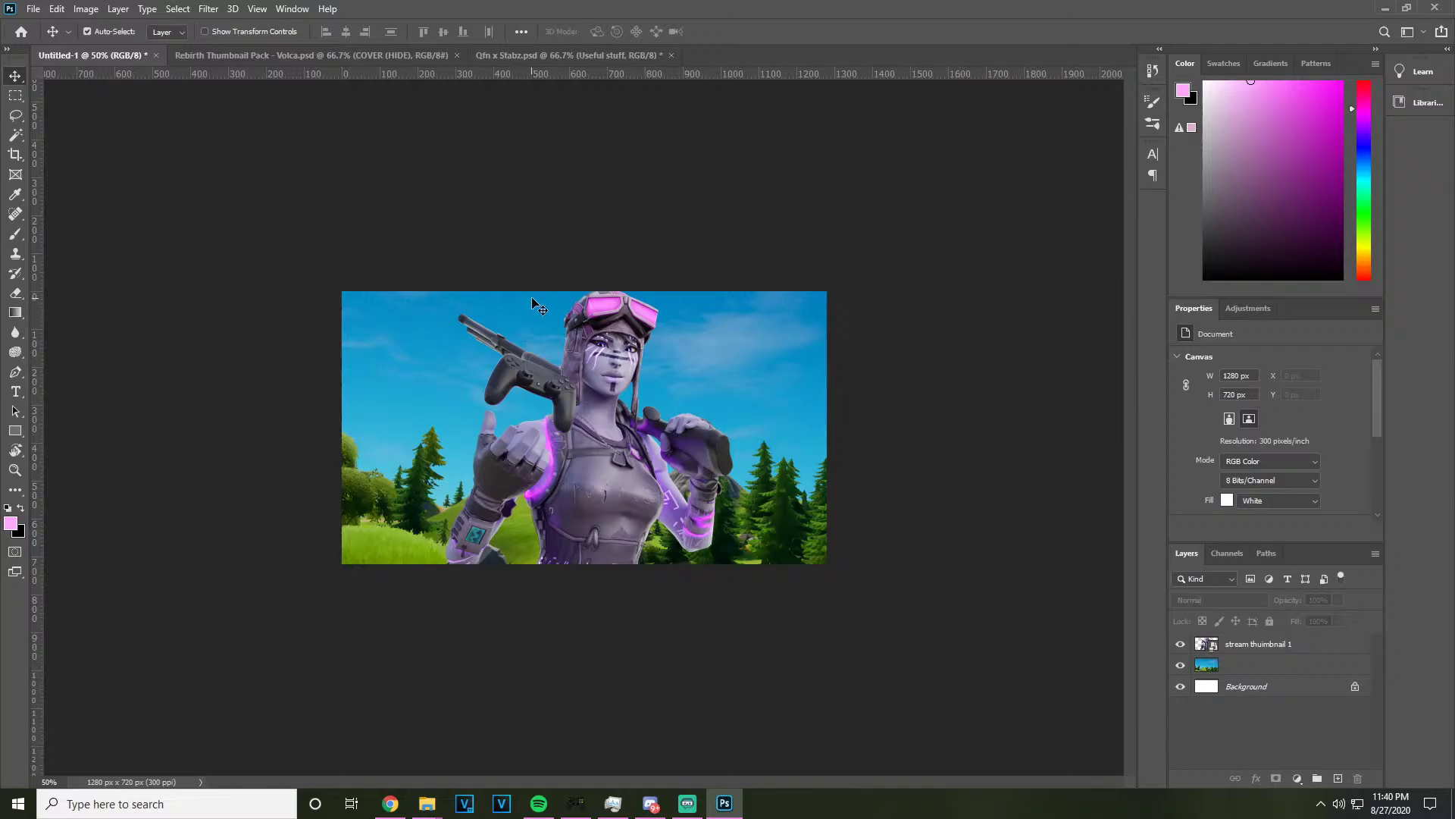
key("ctrl")
key("ctrl+plus")
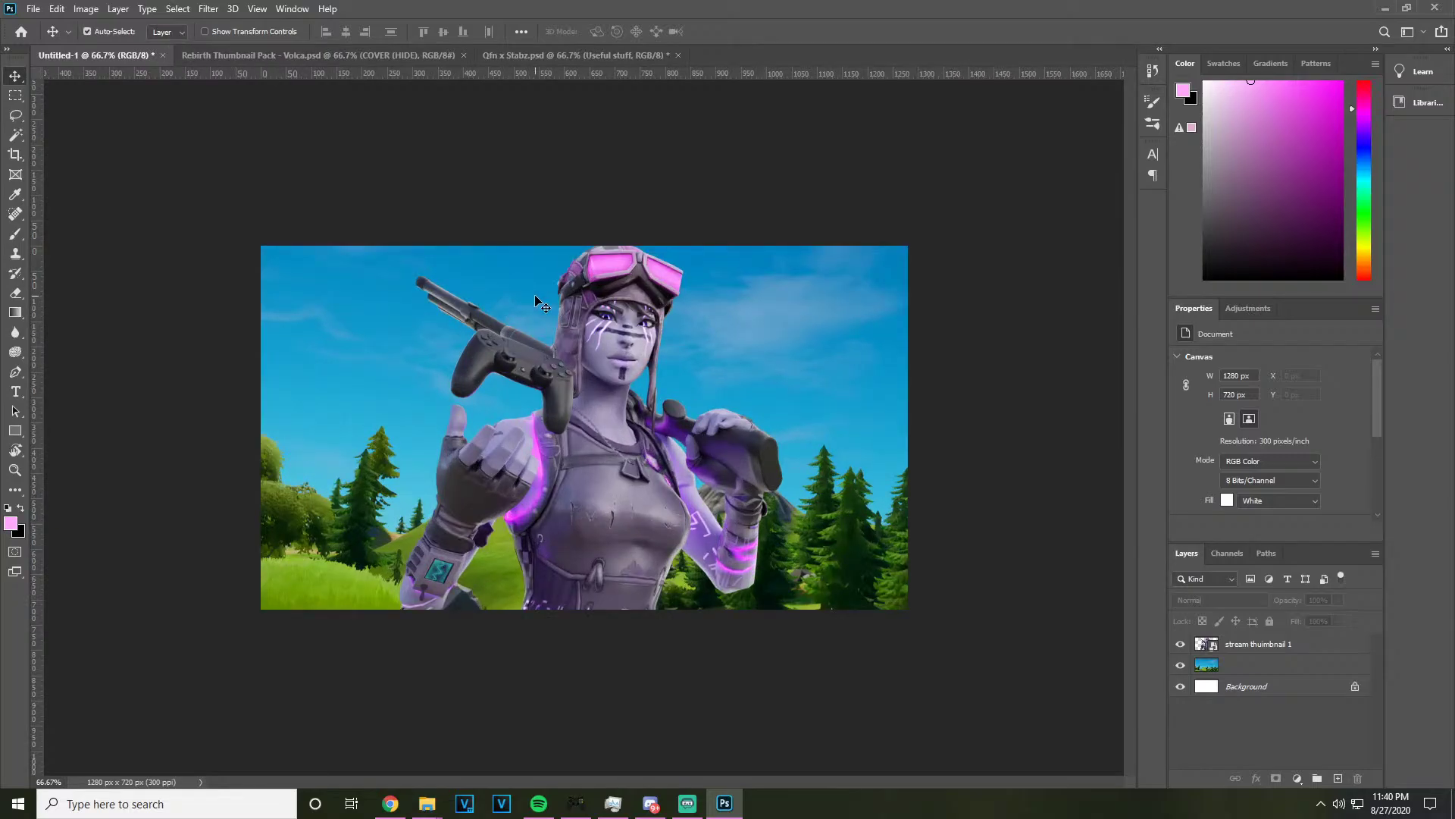
key("ctrl+plus")
key("ctrl+minus")
left_click(1266, 645)
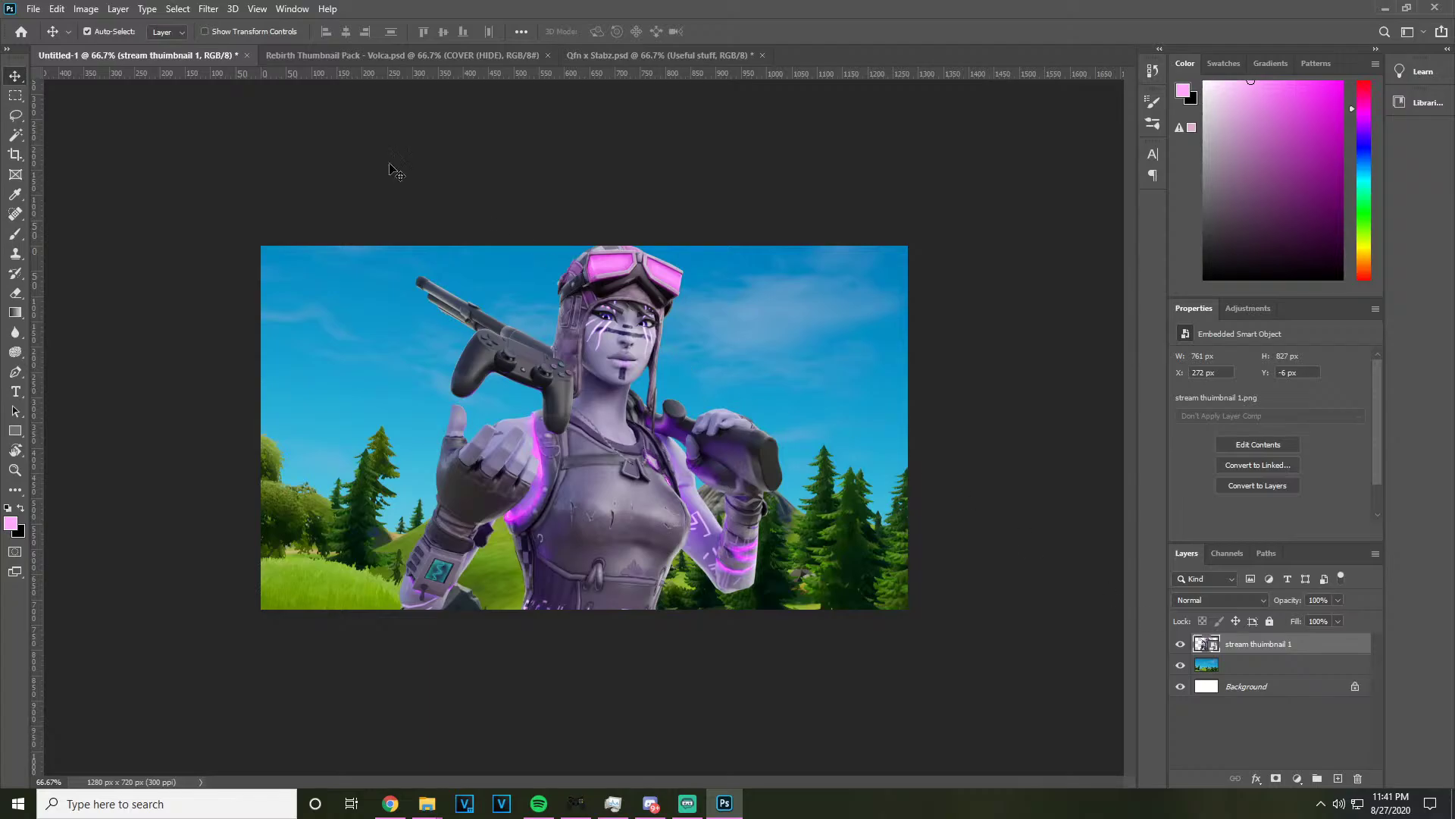
left_click(209, 8)
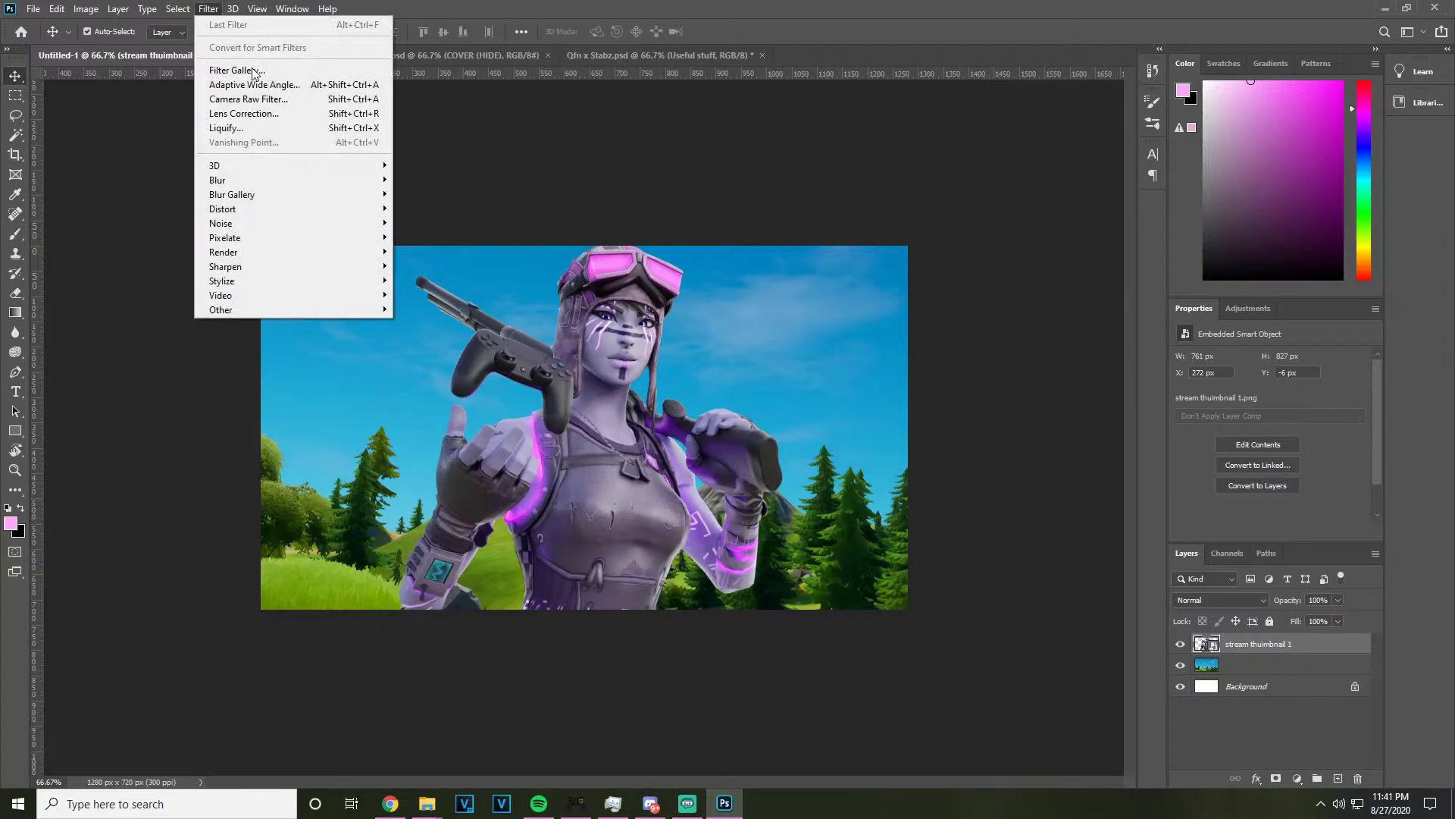
Apply Camera Raw to the landscape layer with temperature -4, exposure +0.20, contrast +22, highlights +3, vibrance +17 and saturation +17
left_click(1244, 664)
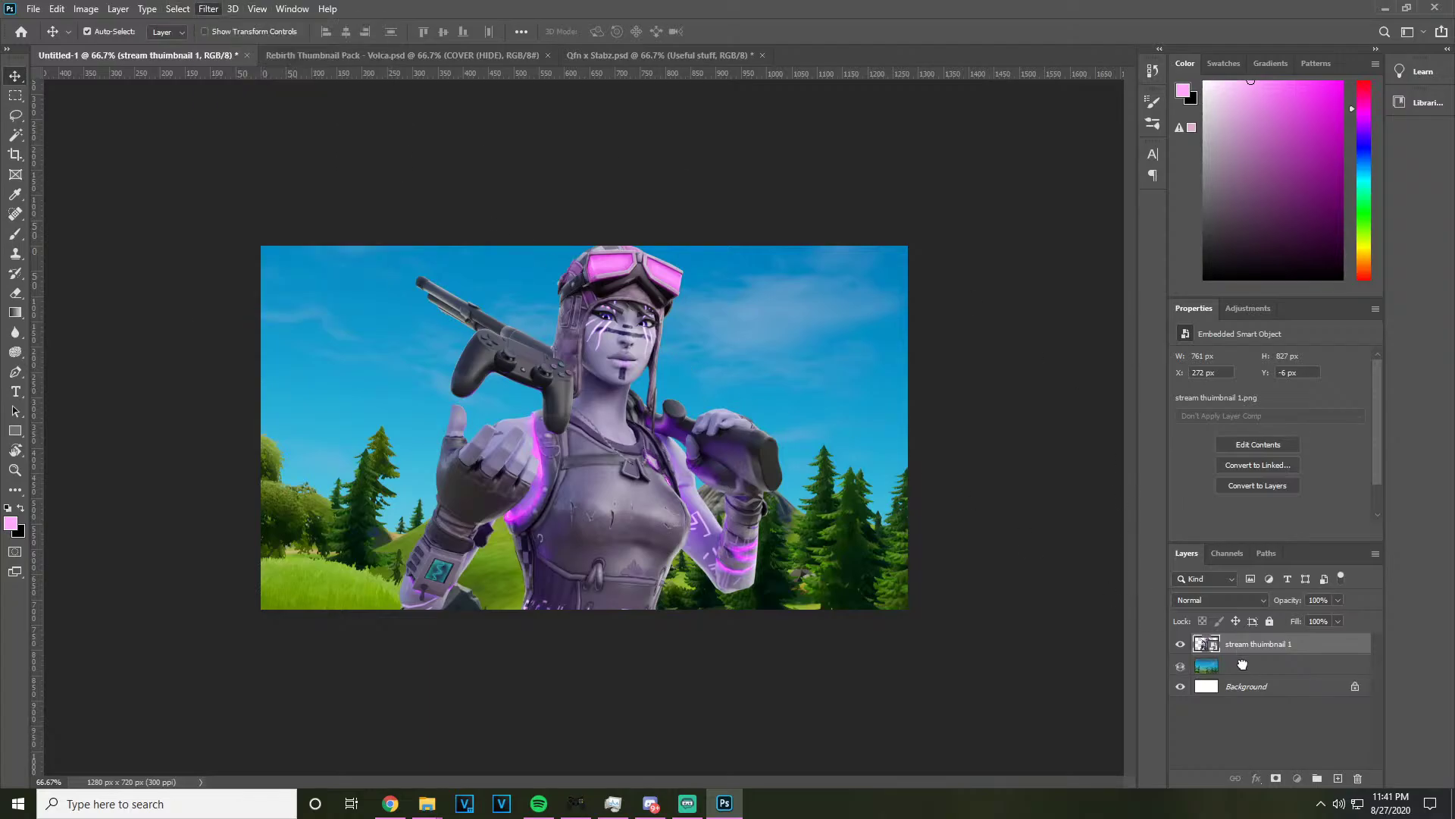
left_click(209, 8)
left_click(227, 131)
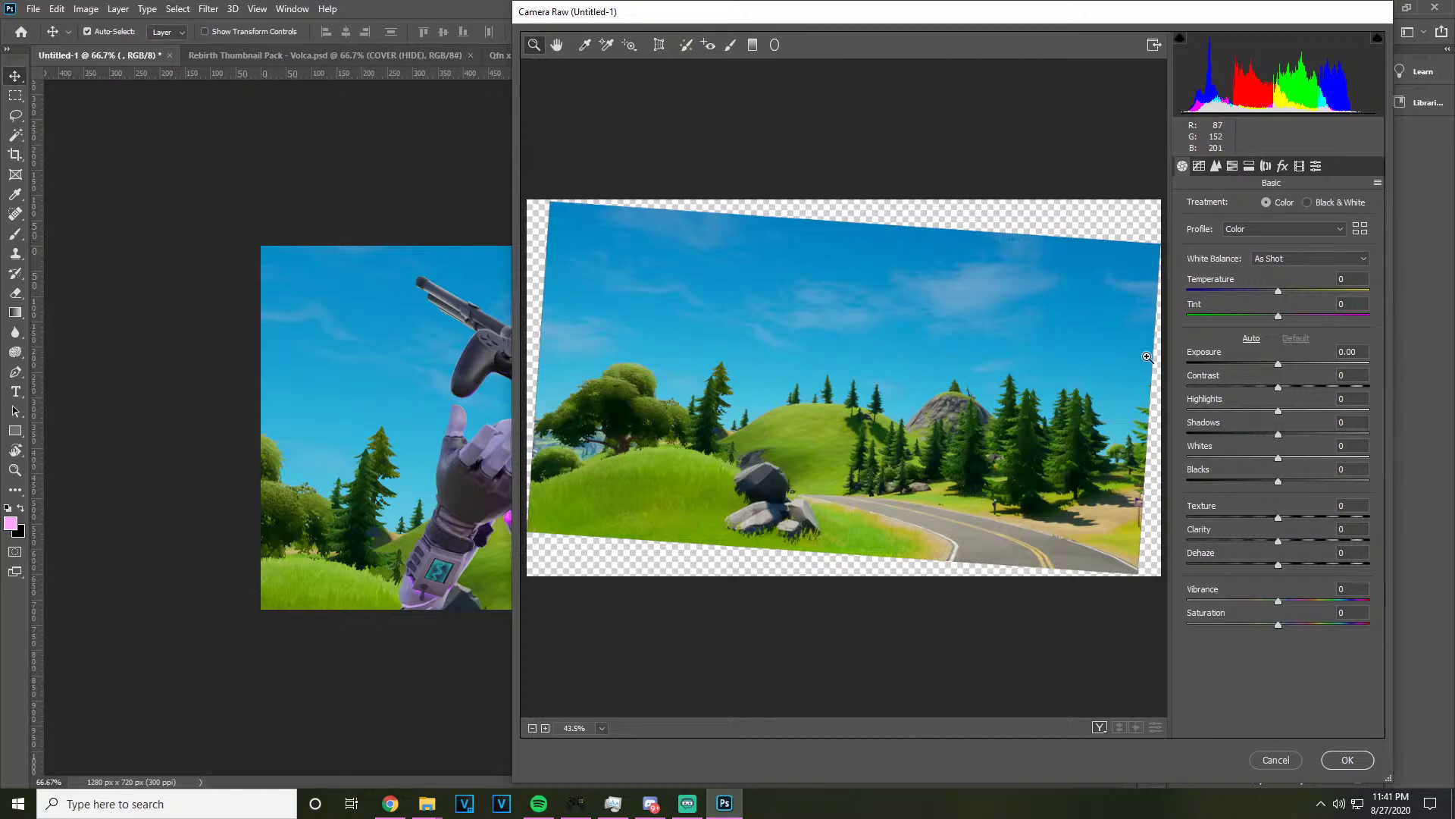
left_click_drag(1278, 292, 1274, 294)
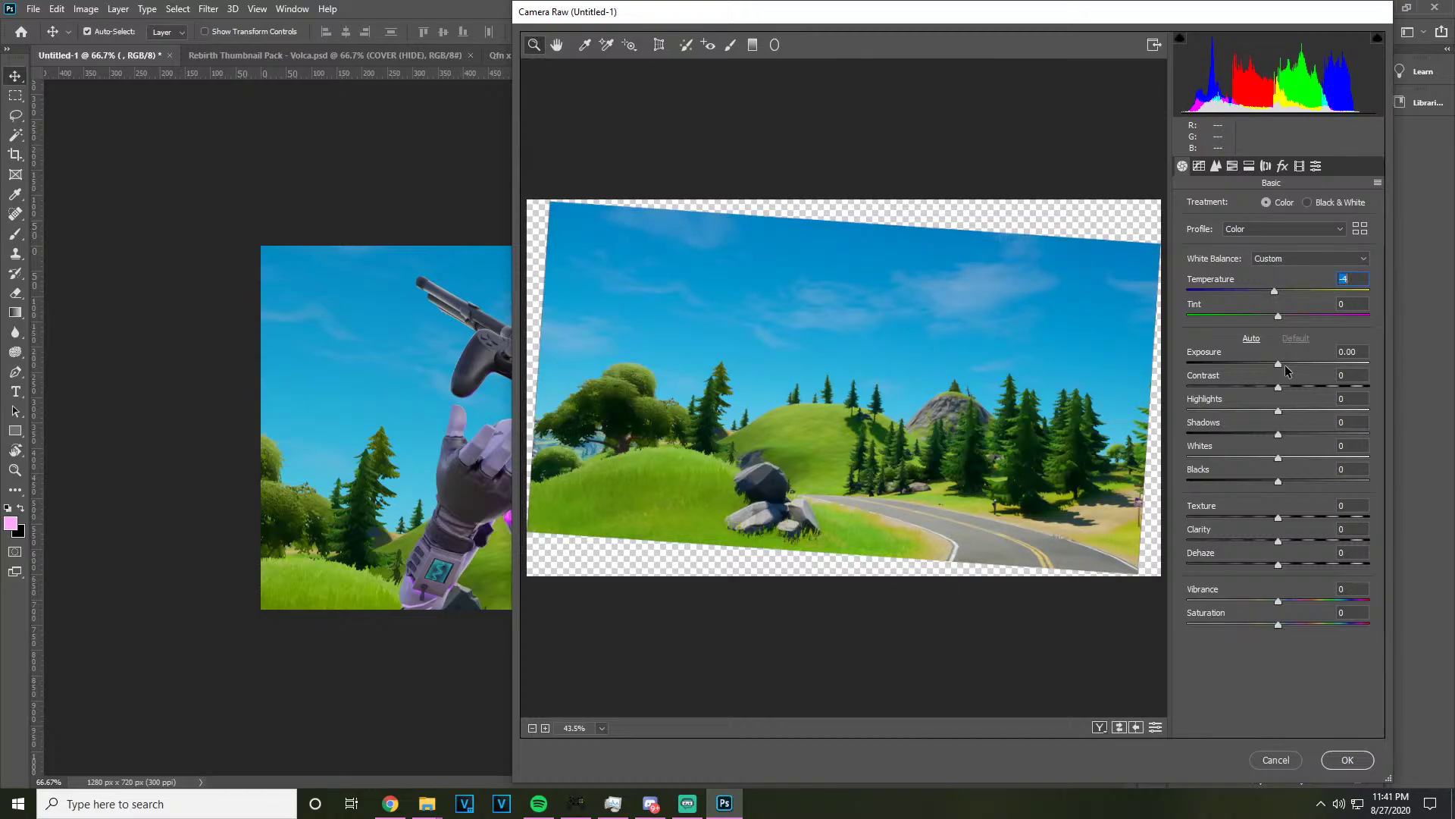
left_click_drag(1277, 364, 1283, 364)
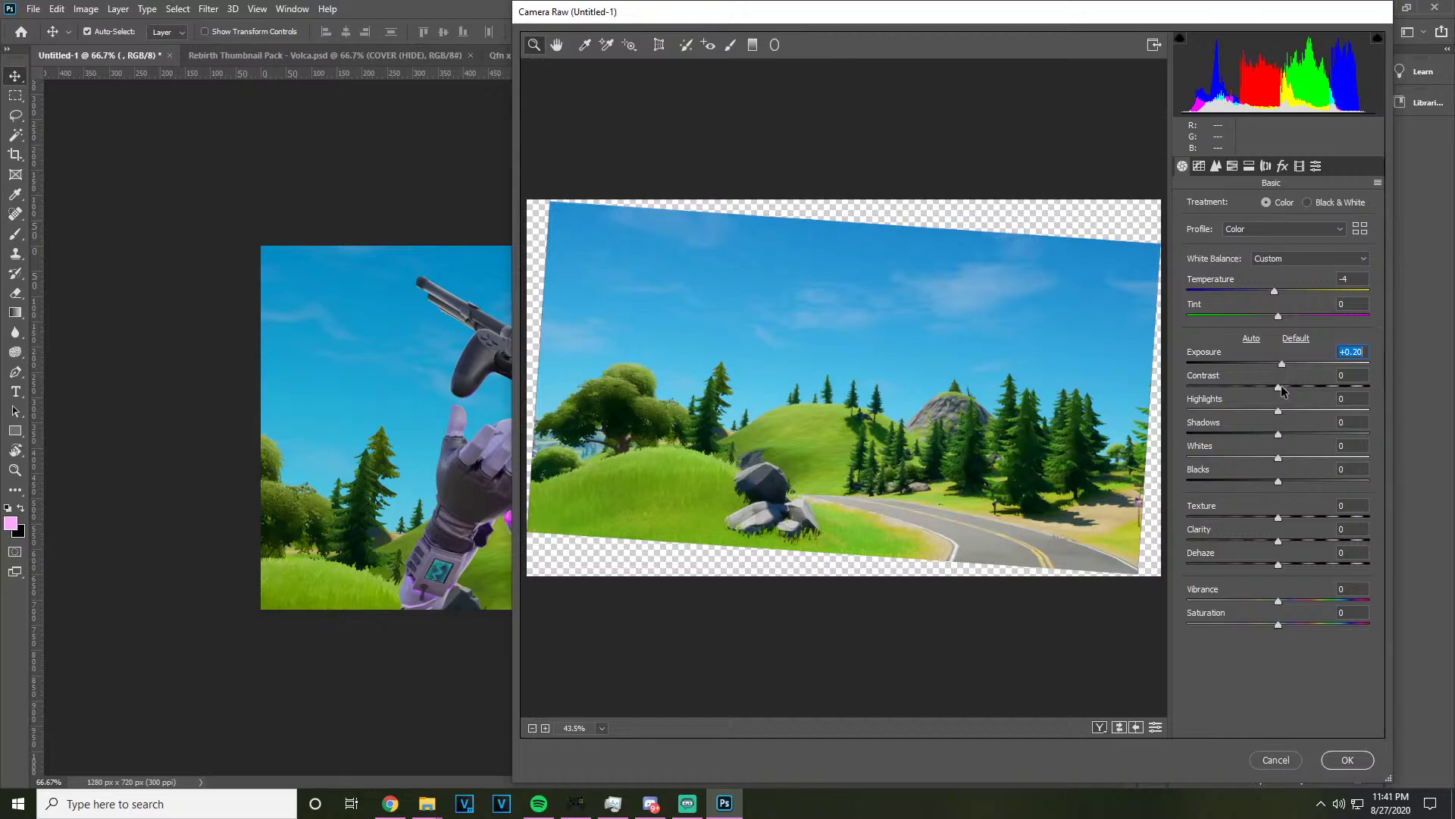
left_click_drag(1281, 389, 1297, 389)
left_click_drag(1278, 600, 1295, 624)
left_click_drag(1278, 413, 1281, 416)
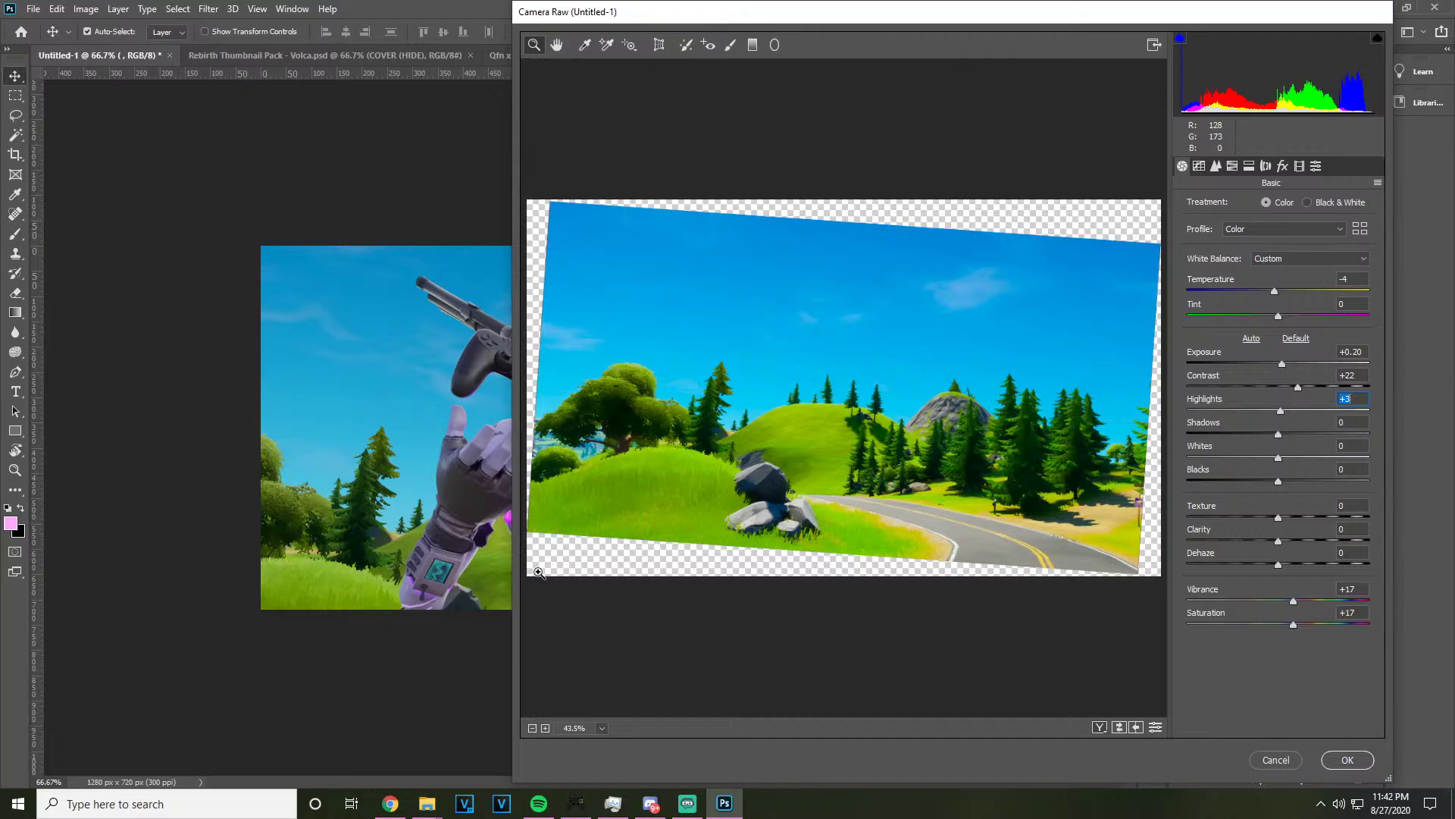
left_click(1347, 759)
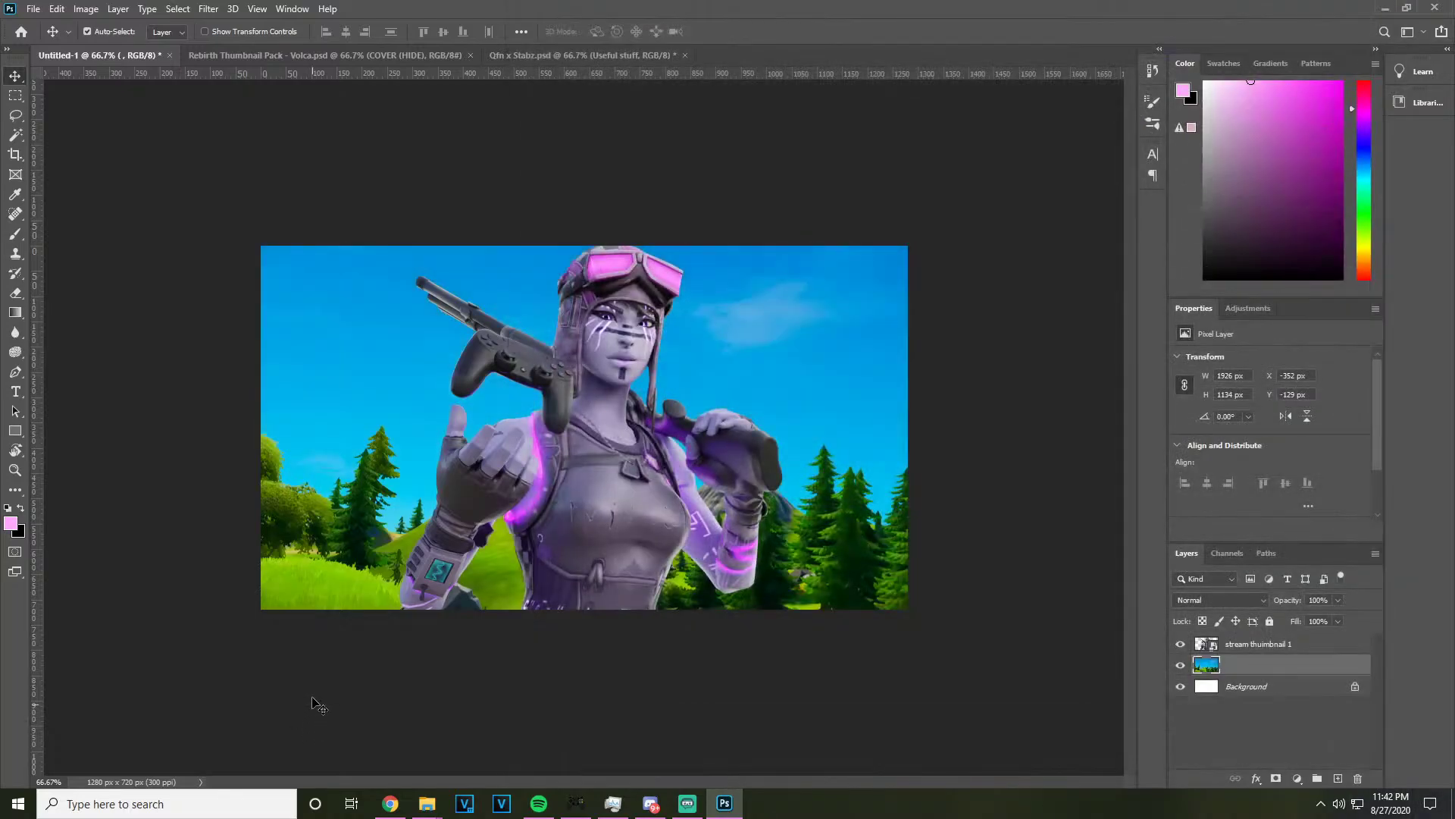
Apply Camera Raw to the character layer with exposure +0.30, contrast +20, highlights +8, whites +15, vibrance +22 and saturation +21
left_click(1258, 644)
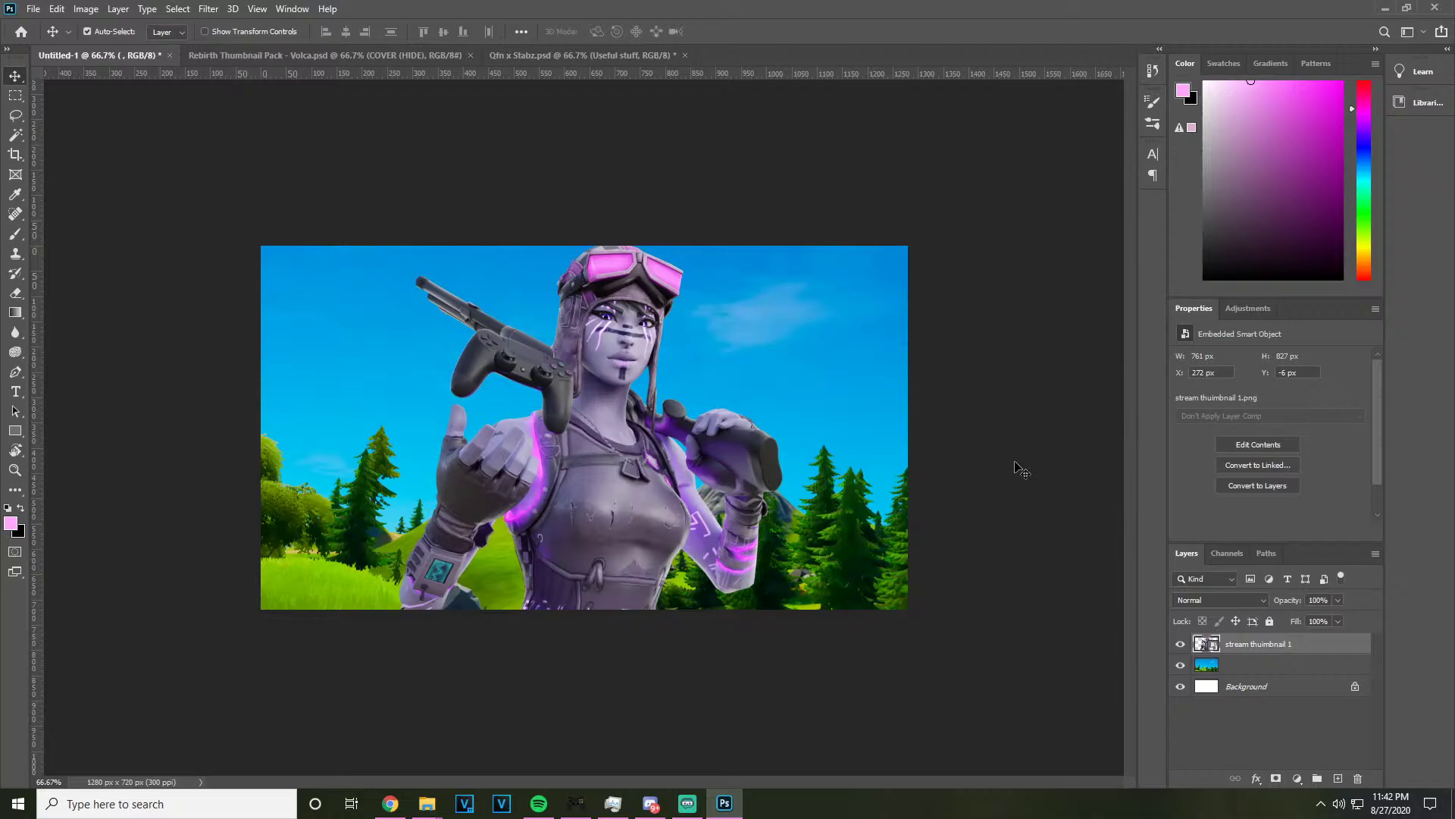
left_click(208, 8)
left_click(250, 98)
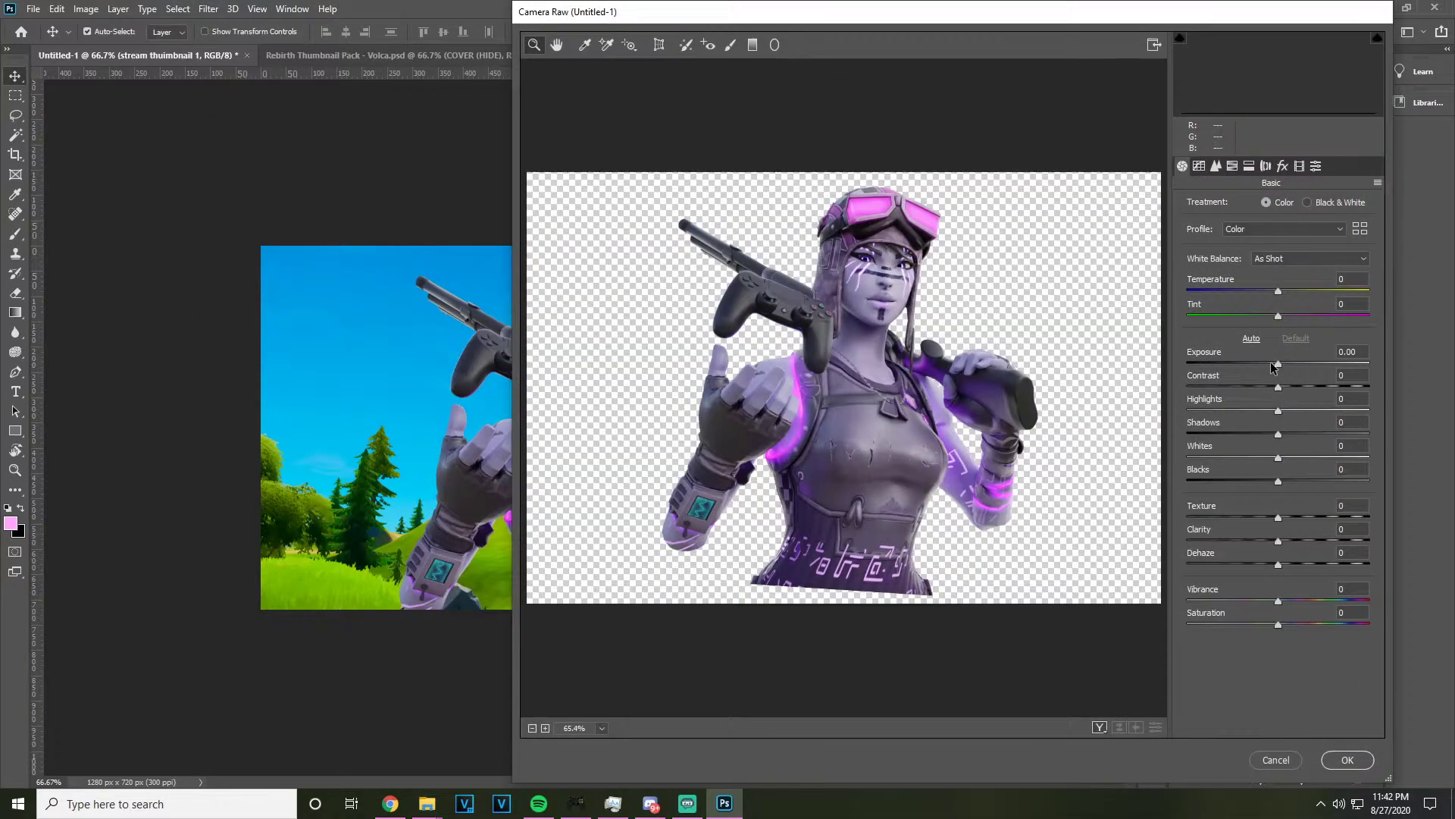
left_click_drag(1279, 367, 1285, 367)
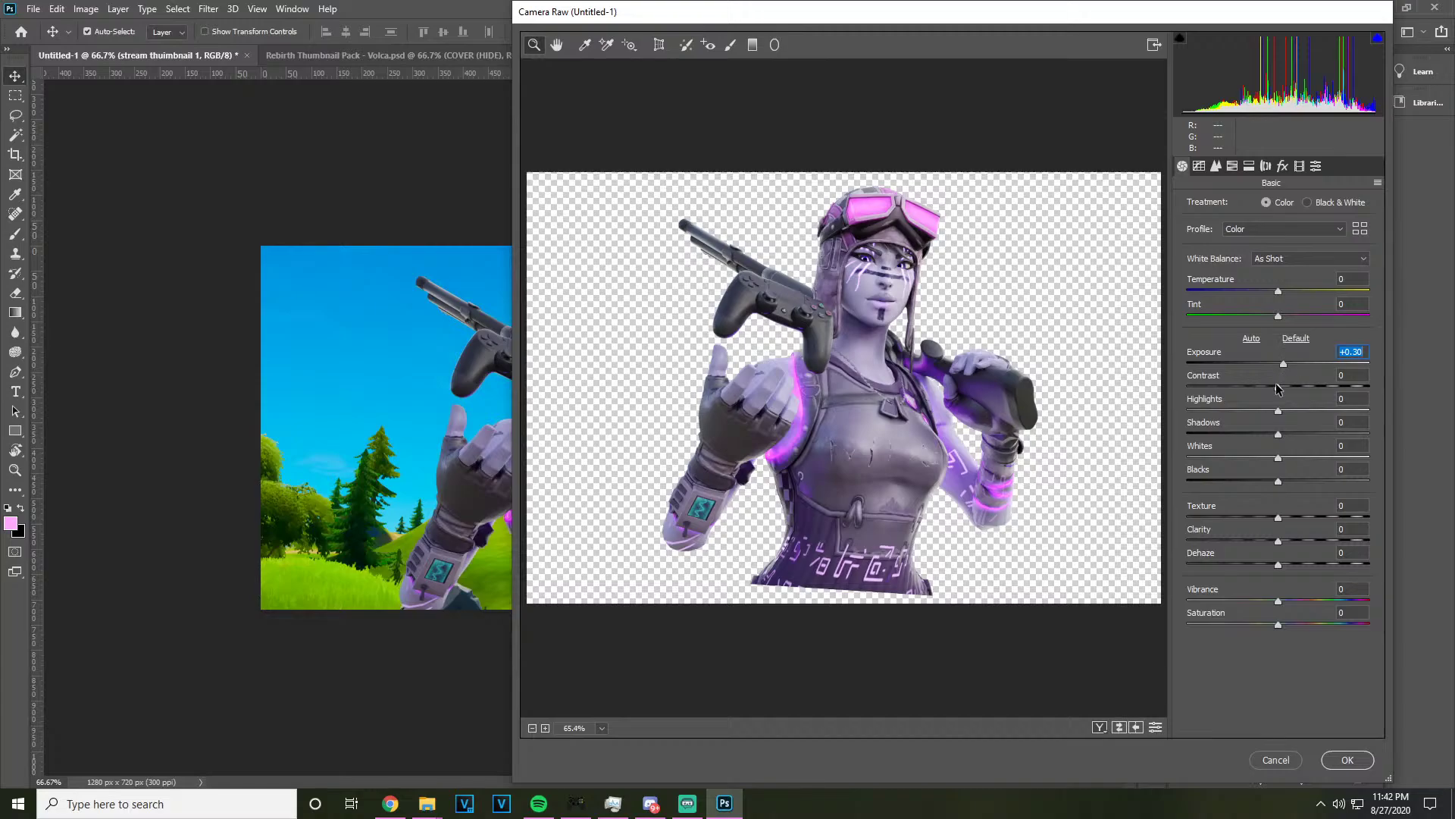
left_click_drag(1278, 388, 1296, 388)
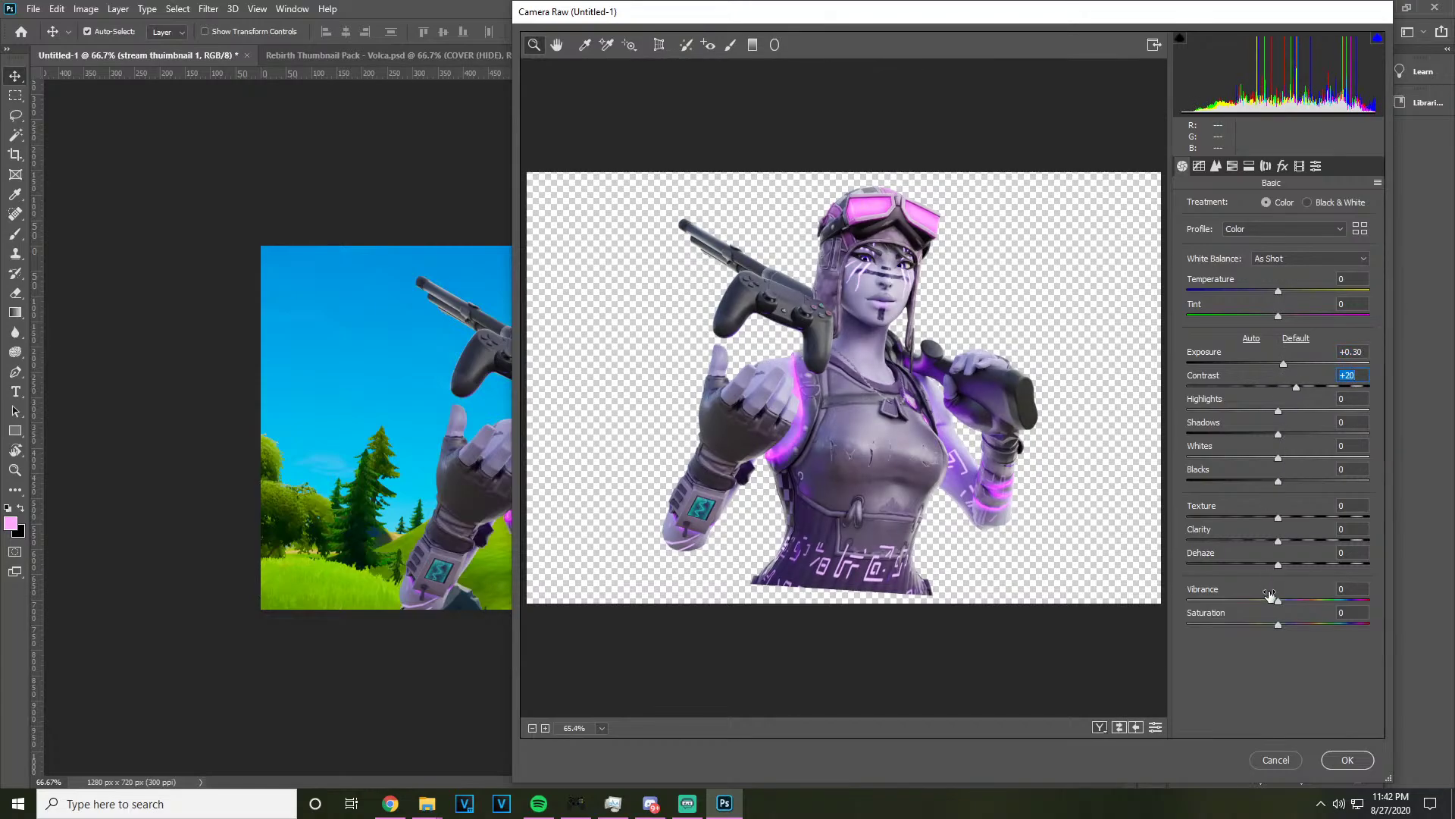
mouse_move(1277, 599)
left_mouse_down()
mouse_move(1295, 601)
mouse_move(1295, 632)
mouse_move(1298, 600)
left_mouse_up()
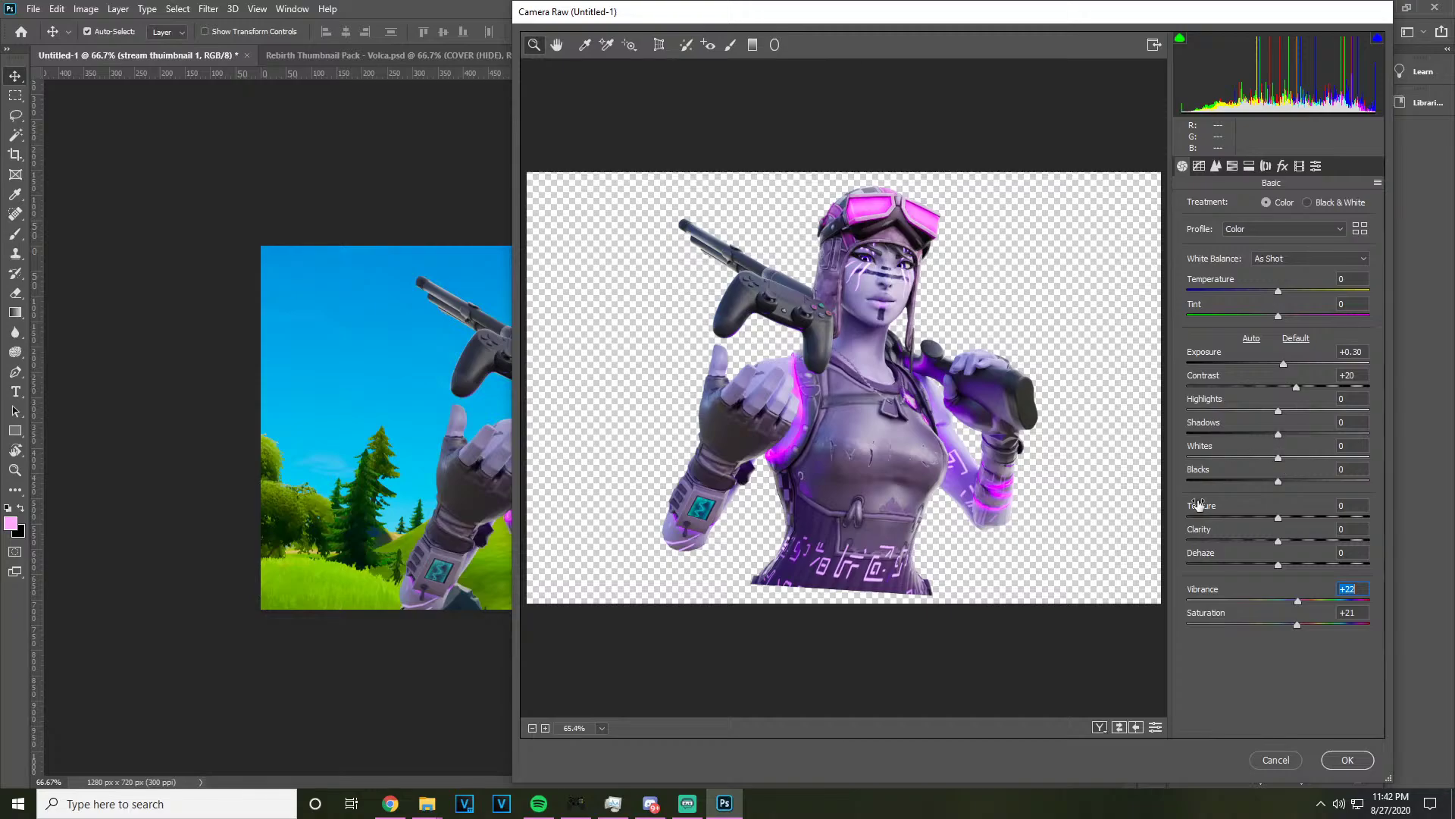
left_click_drag(1278, 412, 1291, 459)
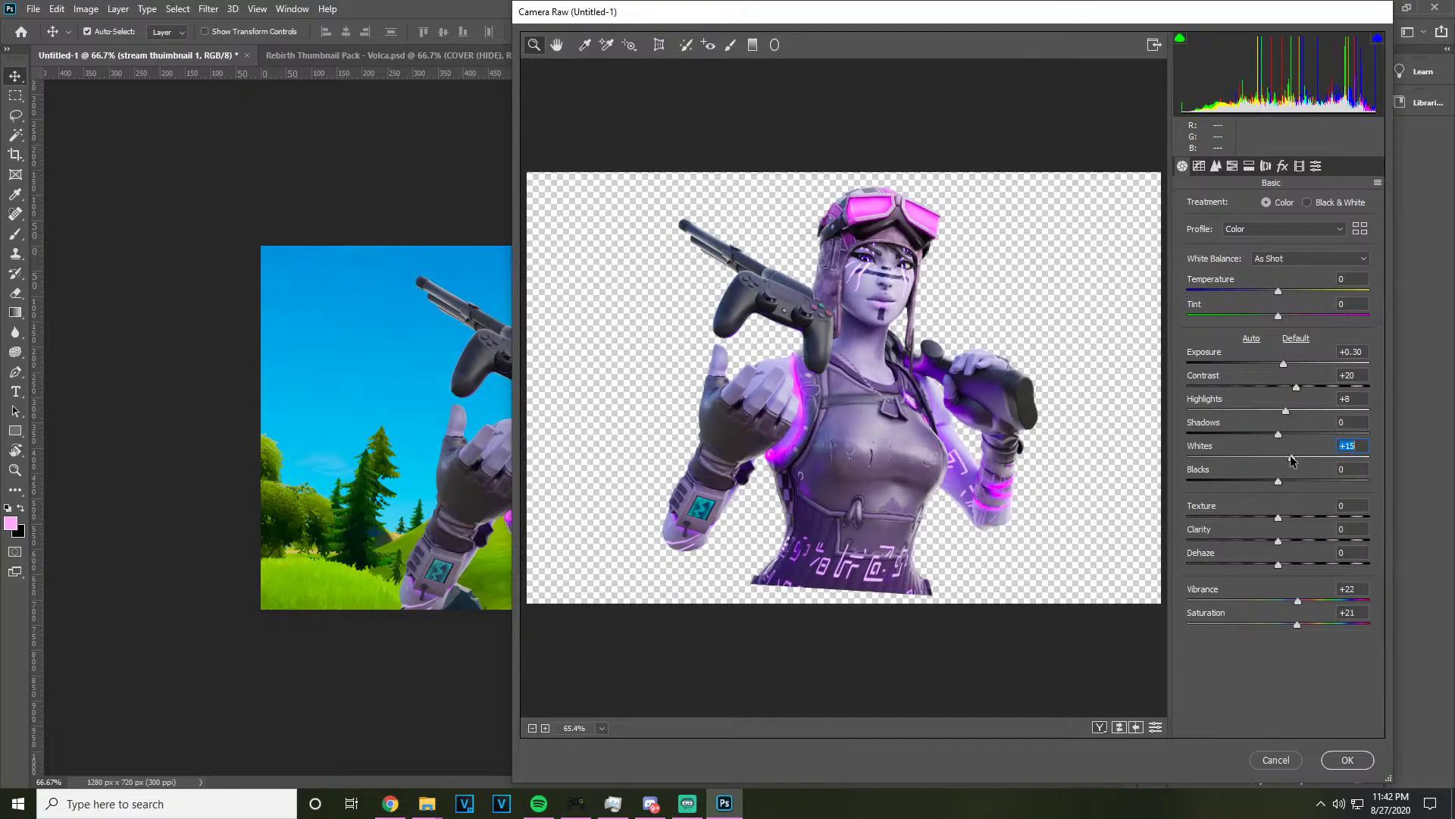
left_click(1347, 759)
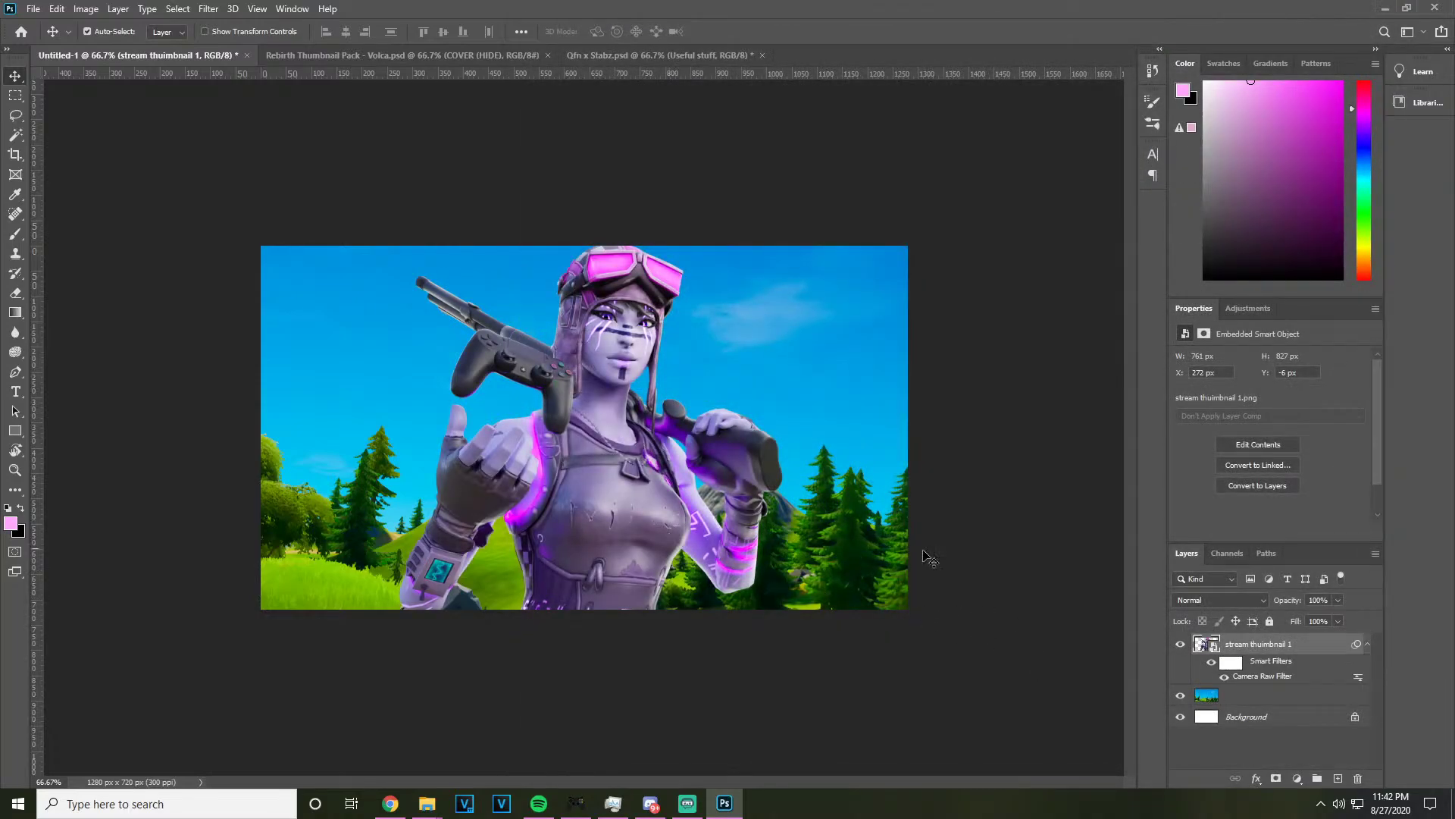
Apply a 3 px Field Blur to the landscape layer
left_click(1276, 703)
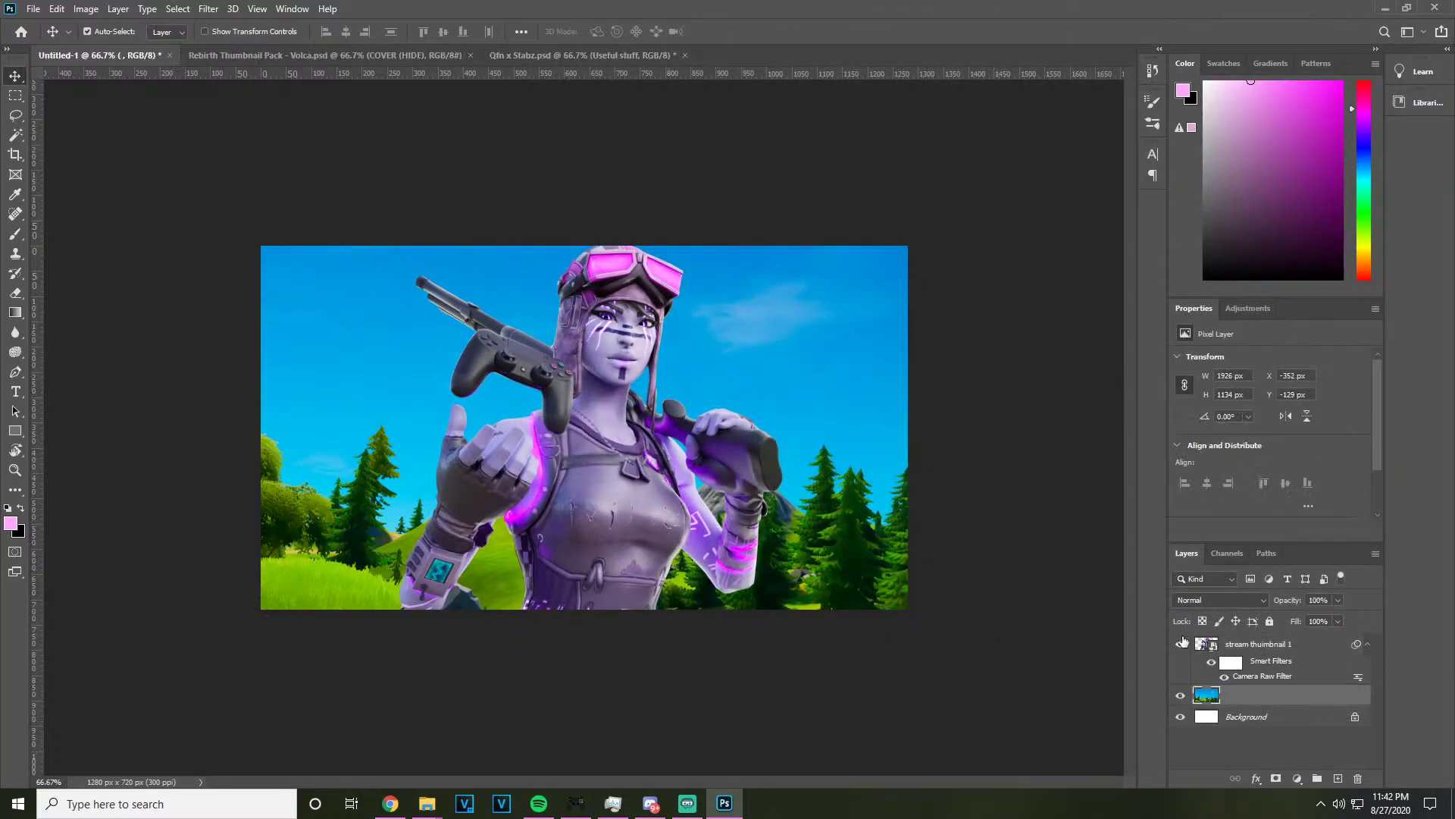
left_click(208, 9)
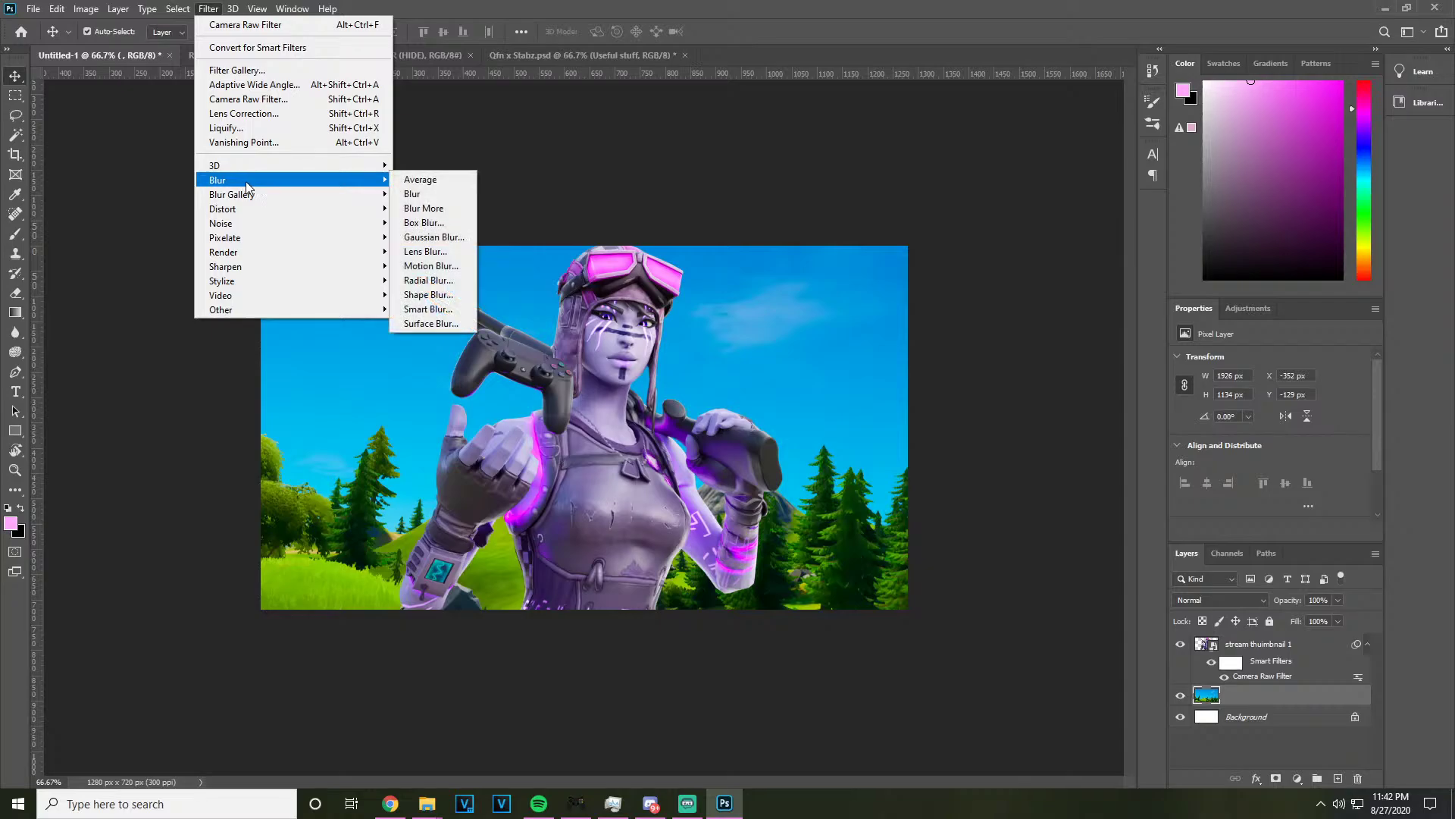
mouse_move(252, 203)
left_click(418, 195)
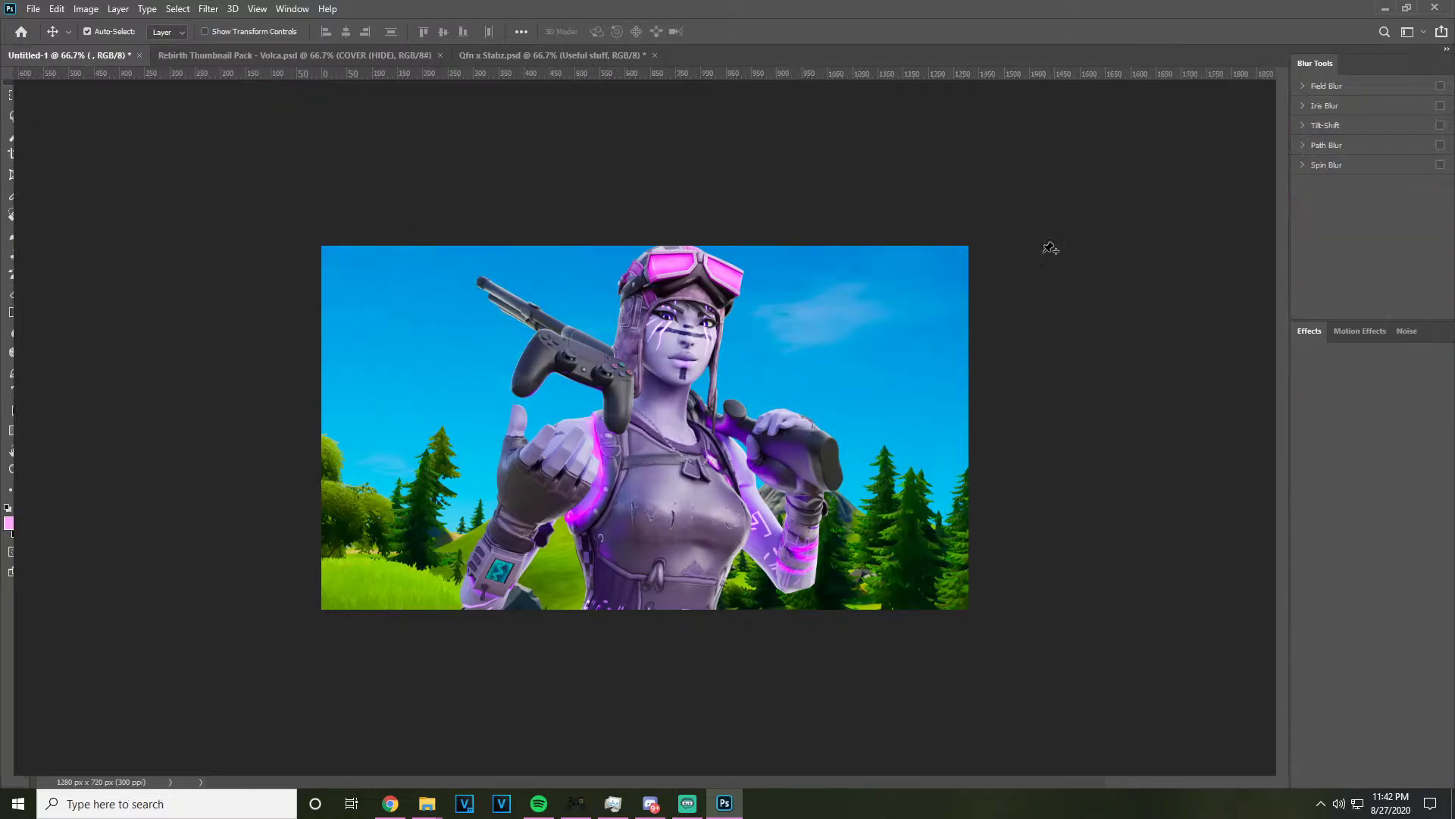
left_click_drag(1333, 123, 1325, 123)
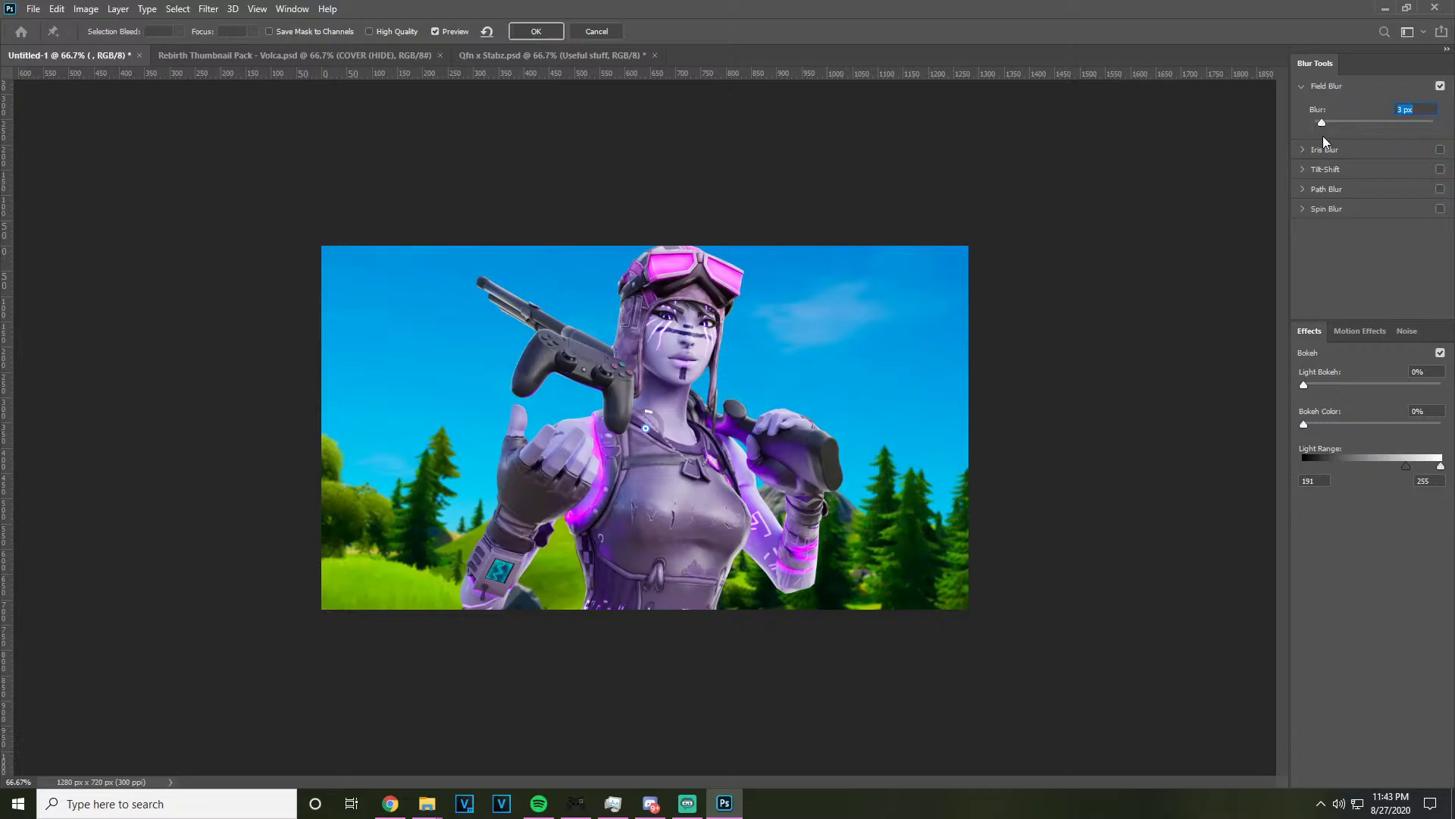
left_click(1326, 122)
type("4")
key("BackSpace")
type("3")
left_click(535, 32)
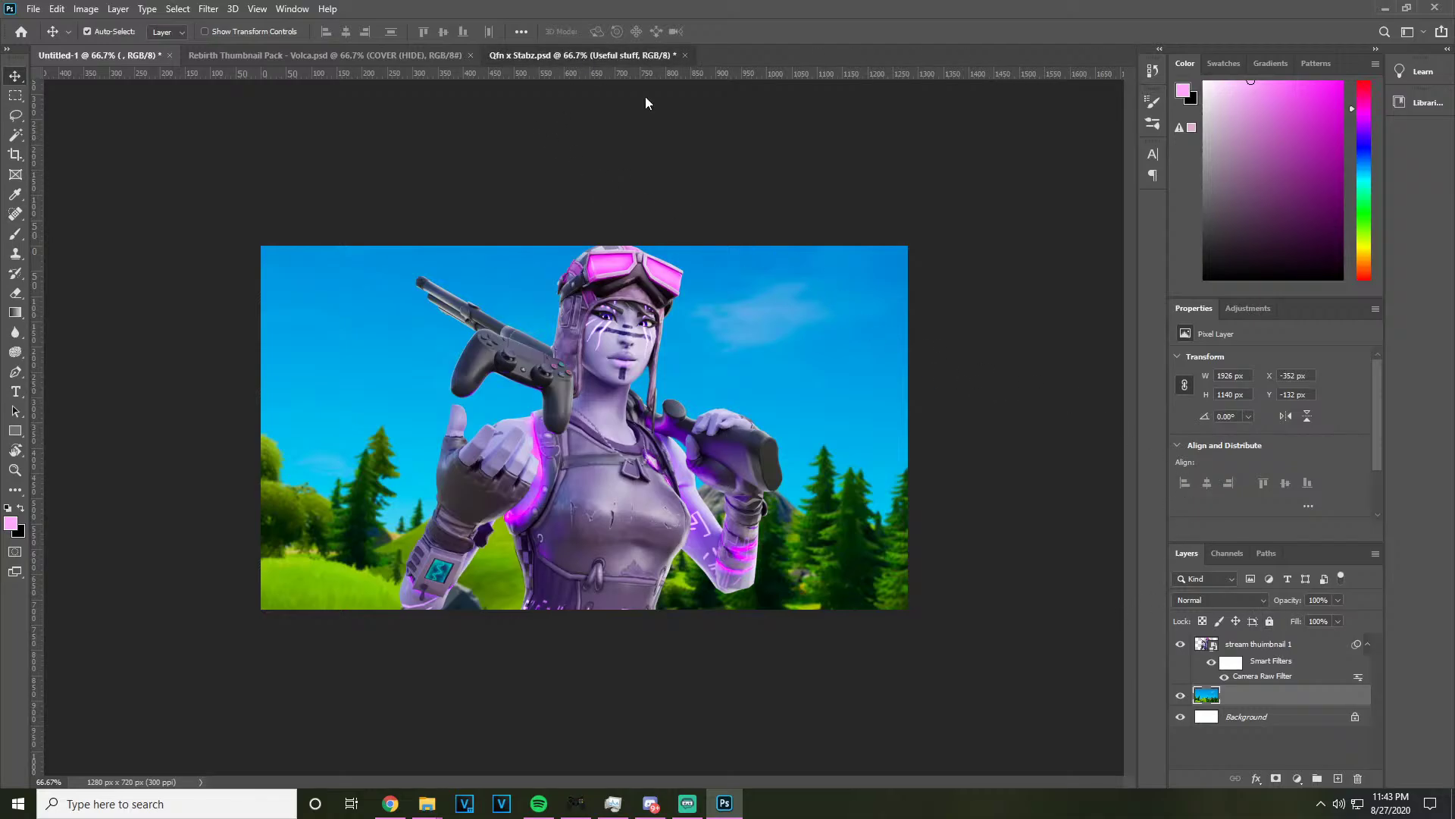
In Qfn x Stabz.psd, collapse the Normal backgrounds group and select the Camera Raw group with its visibility on
left_click(606, 54)
scroll(1211, 720, "up", 5)
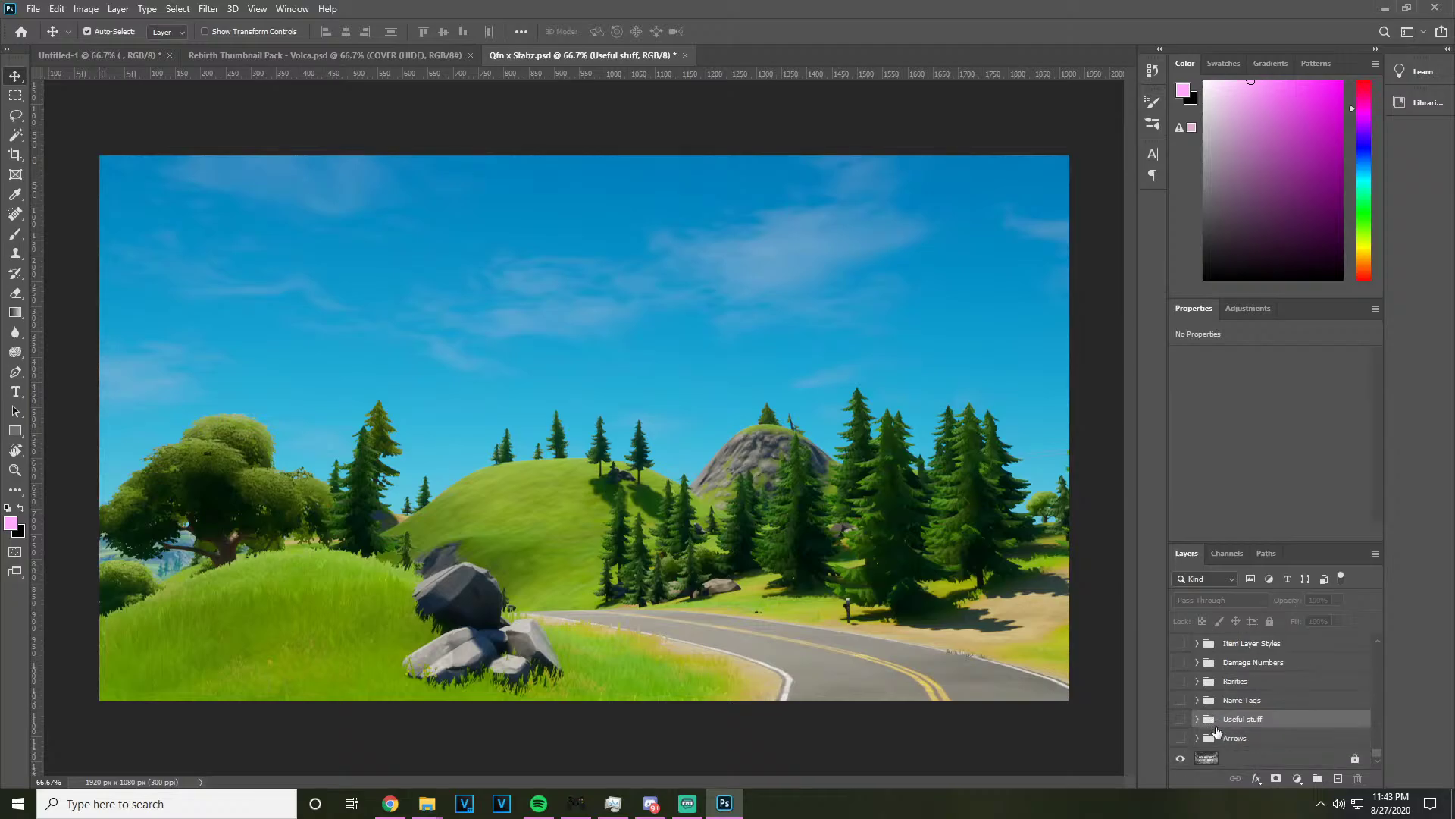
scroll(1211, 698, "up", 8)
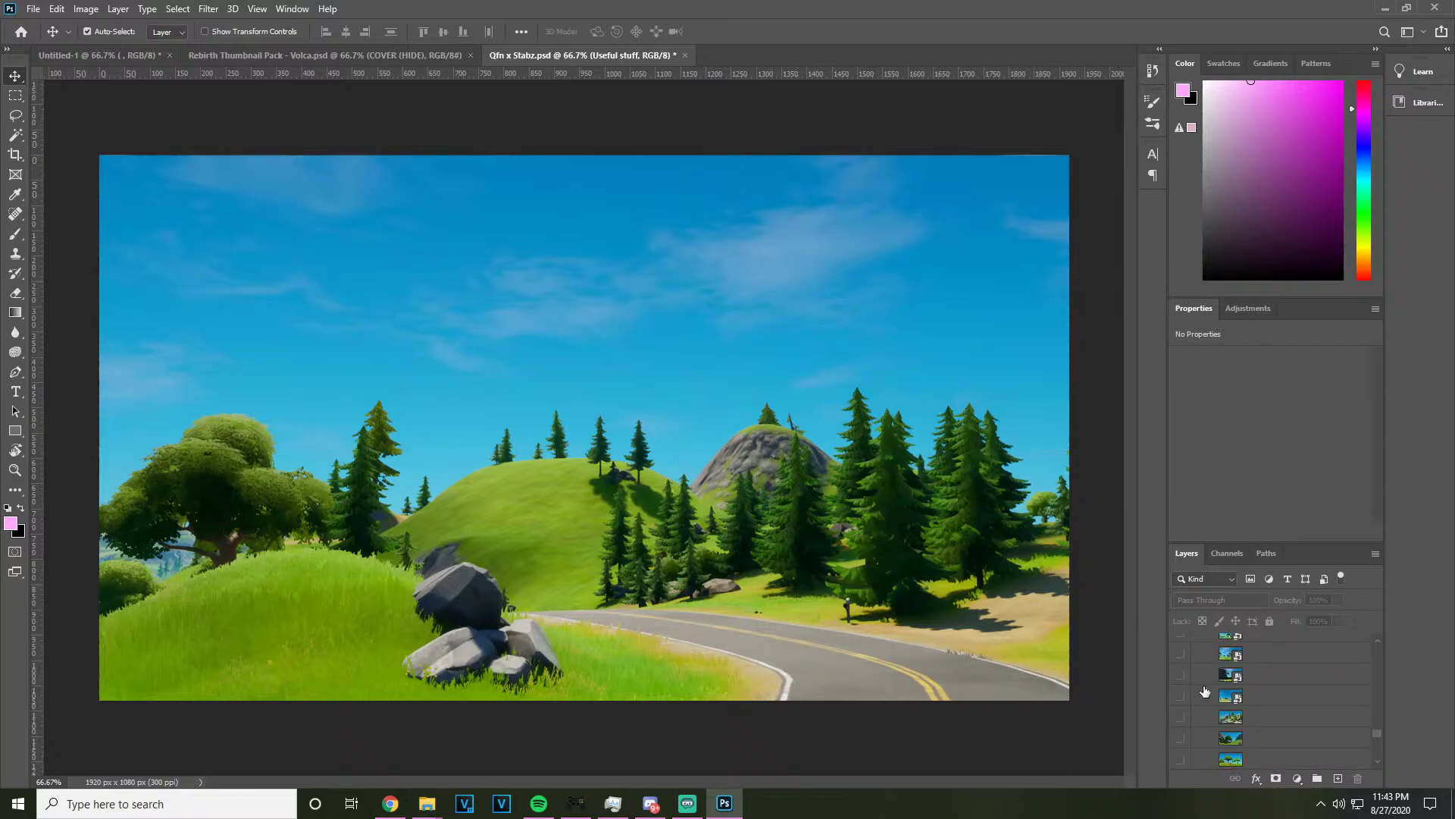
scroll(1205, 682, "up", 8)
scroll(1206, 673, "up", 6)
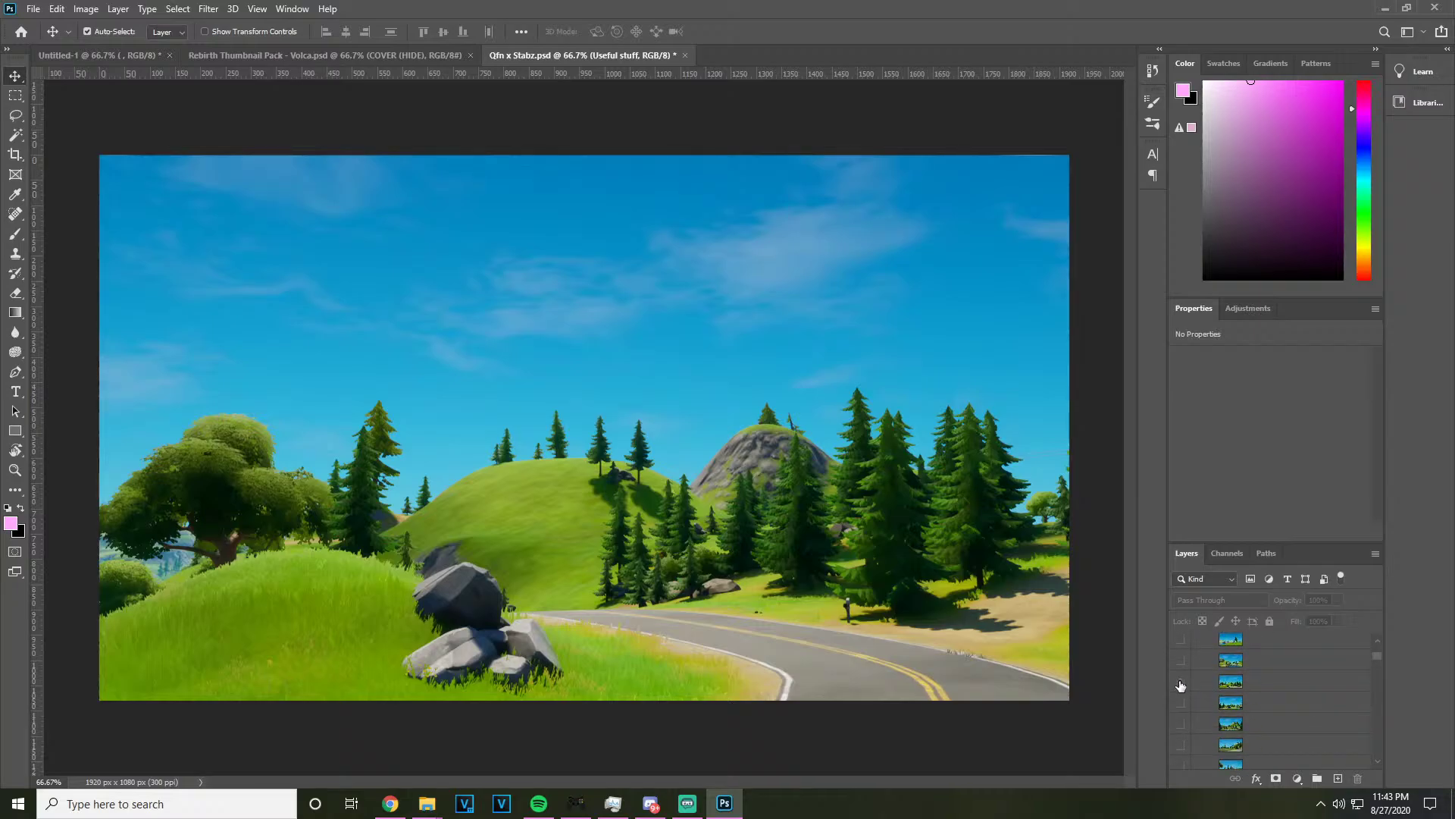
left_click(1180, 684)
scroll(1205, 693, "up", 3)
left_click(1208, 705)
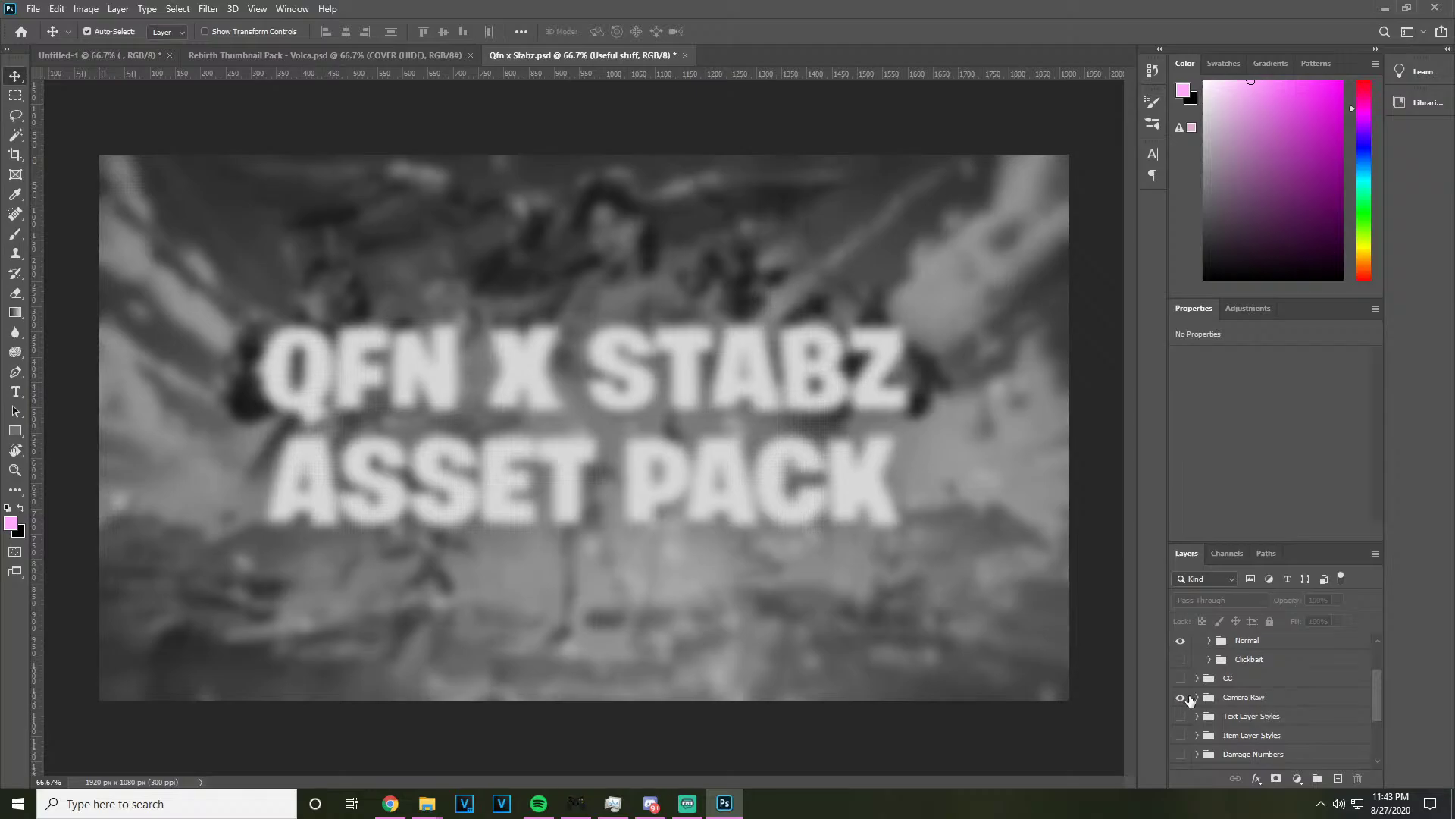
left_click(1193, 698)
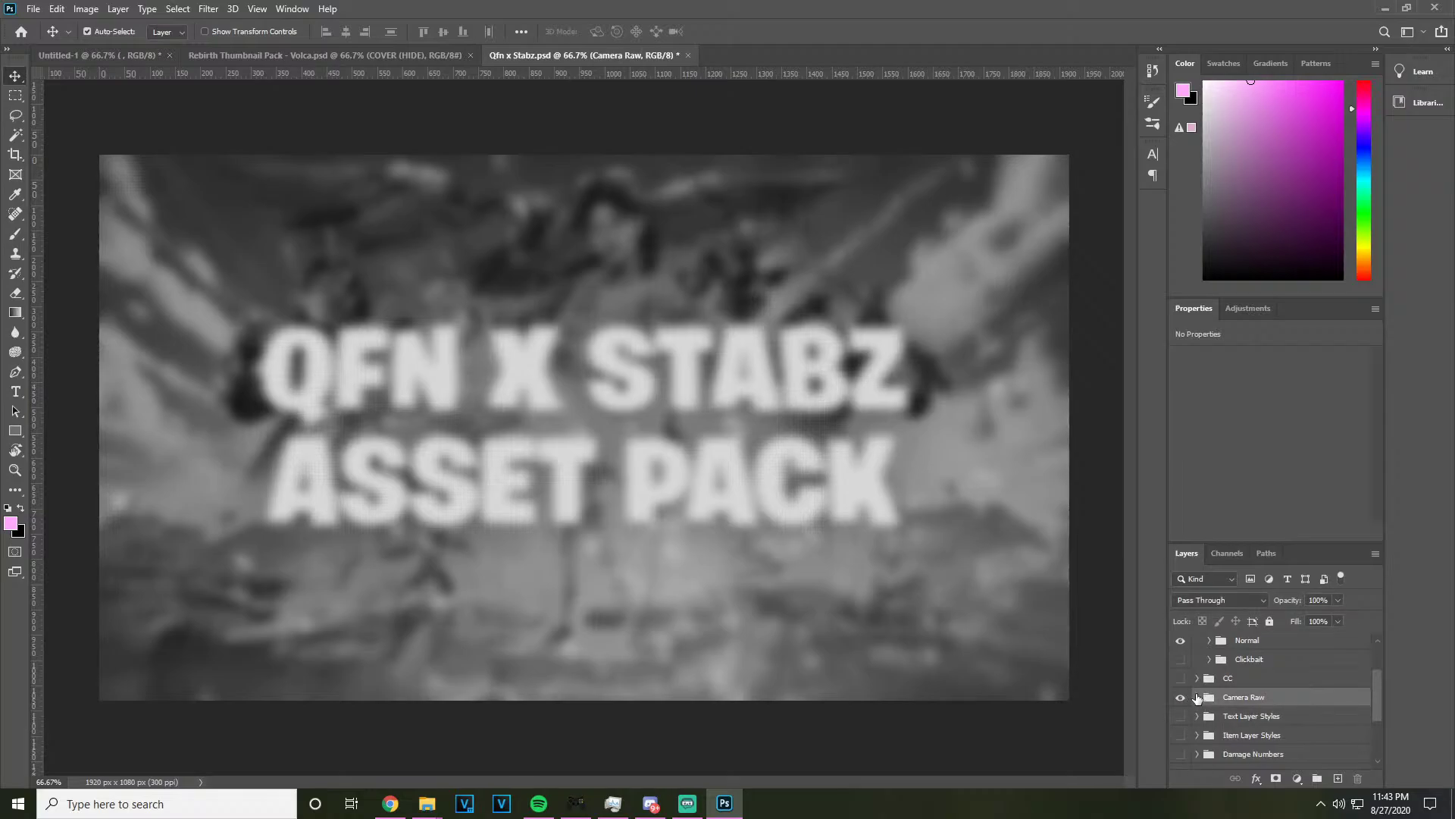
Show and expand the CC group, preview the Bright CC and Cold CC colour corrections, and leave only QFN CC visible
left_click(1180, 677)
left_click(1197, 679)
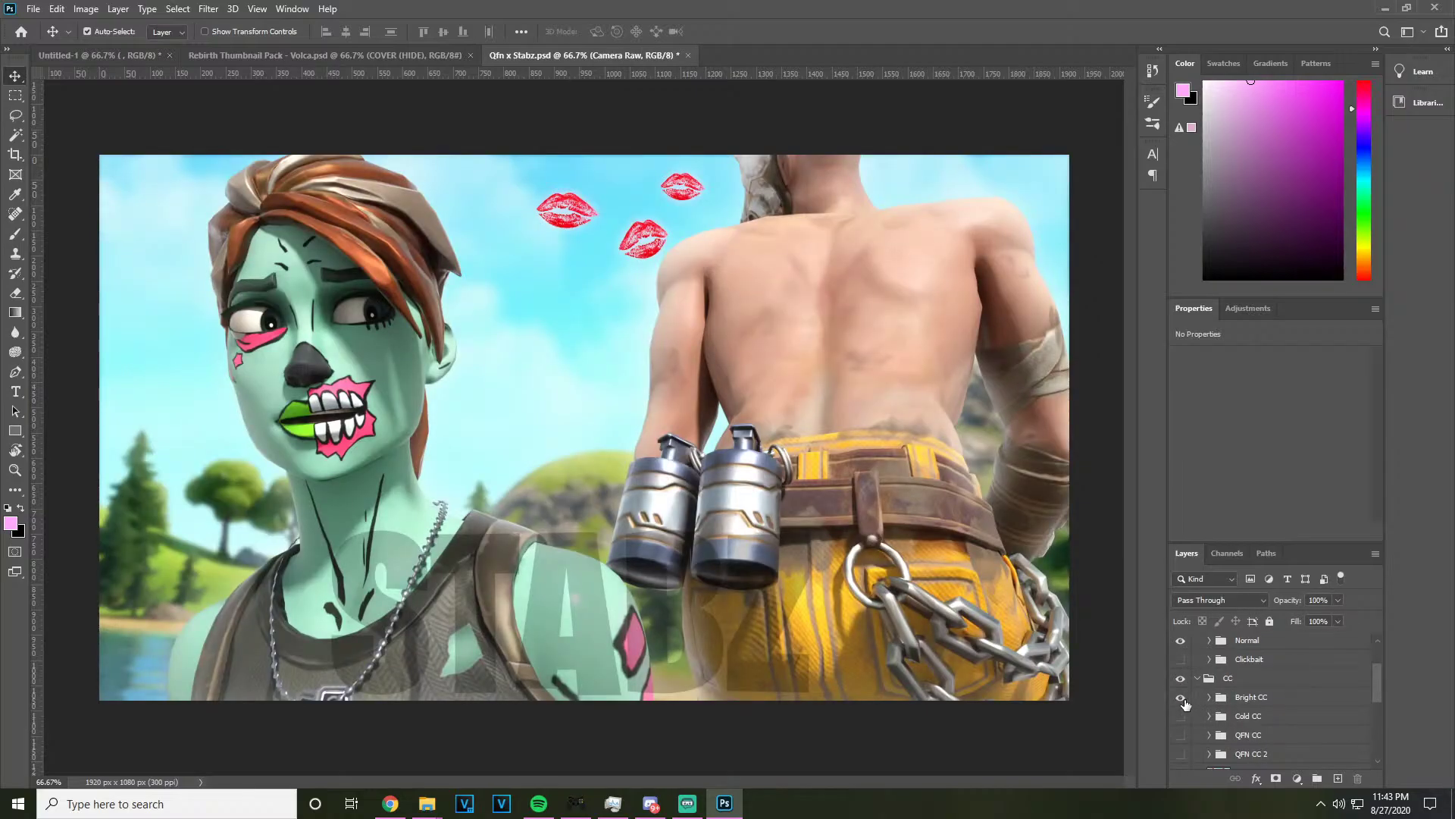
left_click(1180, 697)
left_click(1180, 697)
left_click(1180, 716)
left_click(1183, 715)
left_click(1180, 716)
left_click(1180, 735)
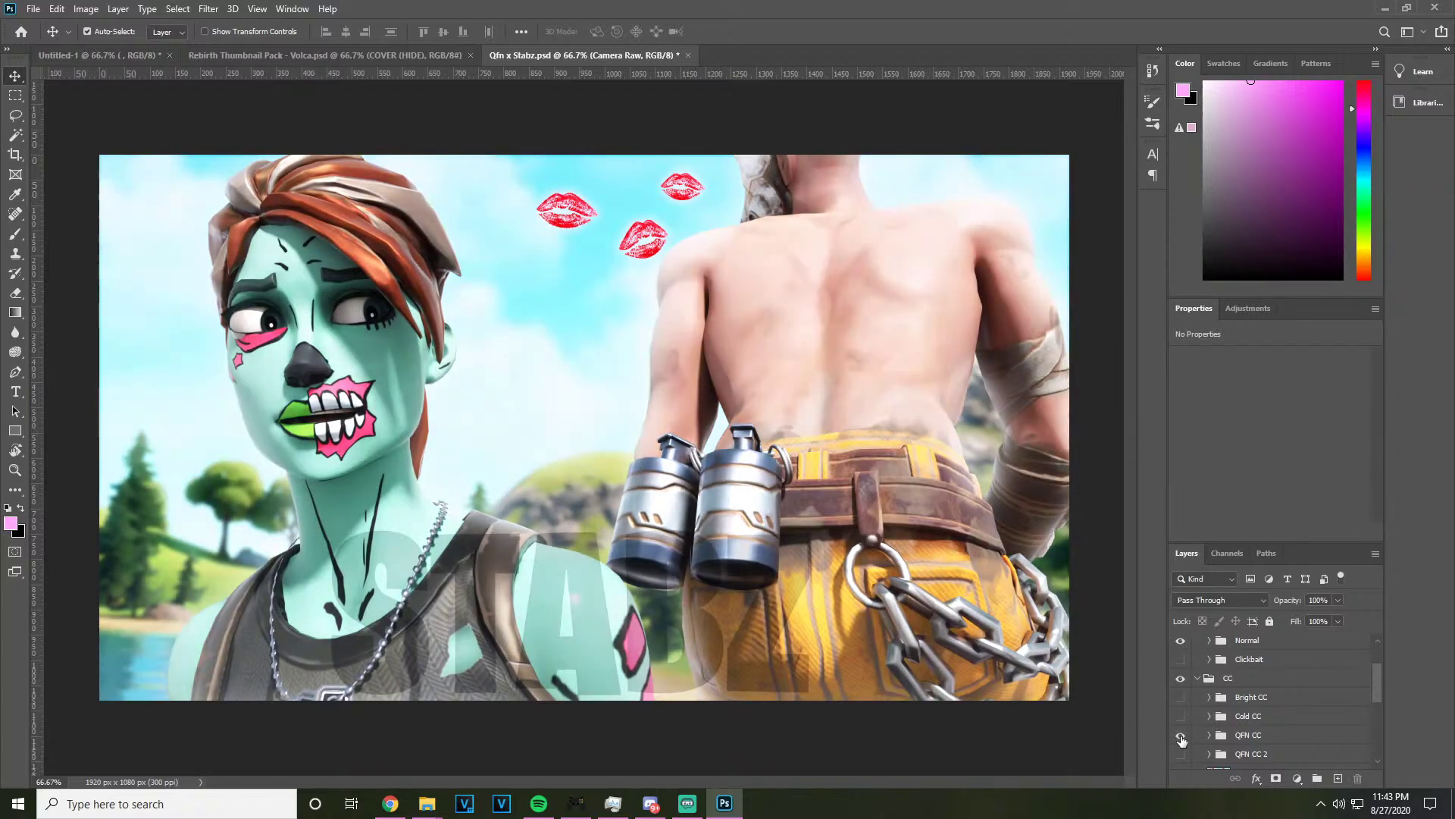
Copy the QFN CC group into the Untitled-1 document and move it above the character layer
left_click_drag(1247, 734, 607, 364)
left_click_drag(1243, 694, 1214, 628)
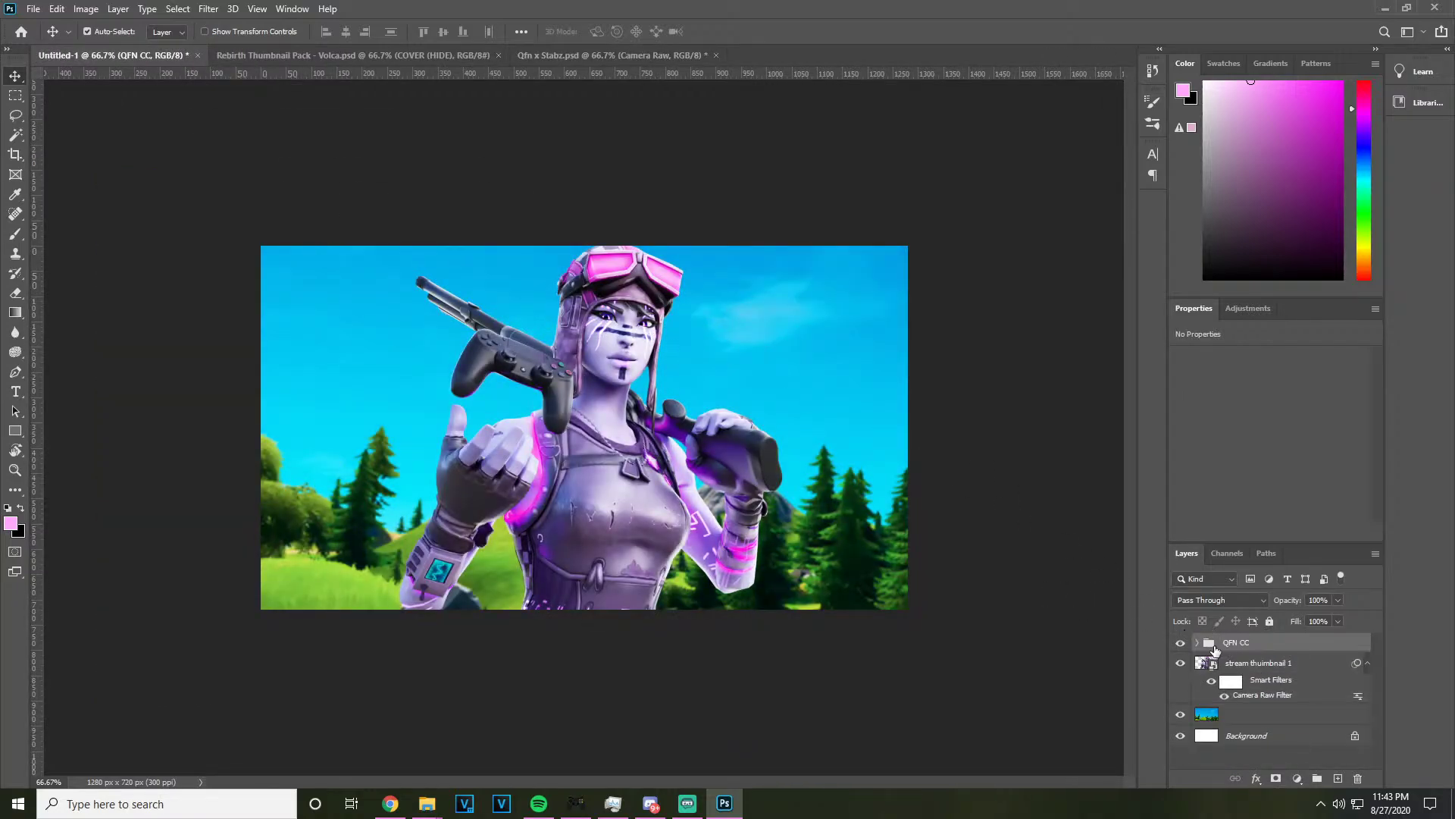
left_click(1197, 643)
left_click(1197, 642)
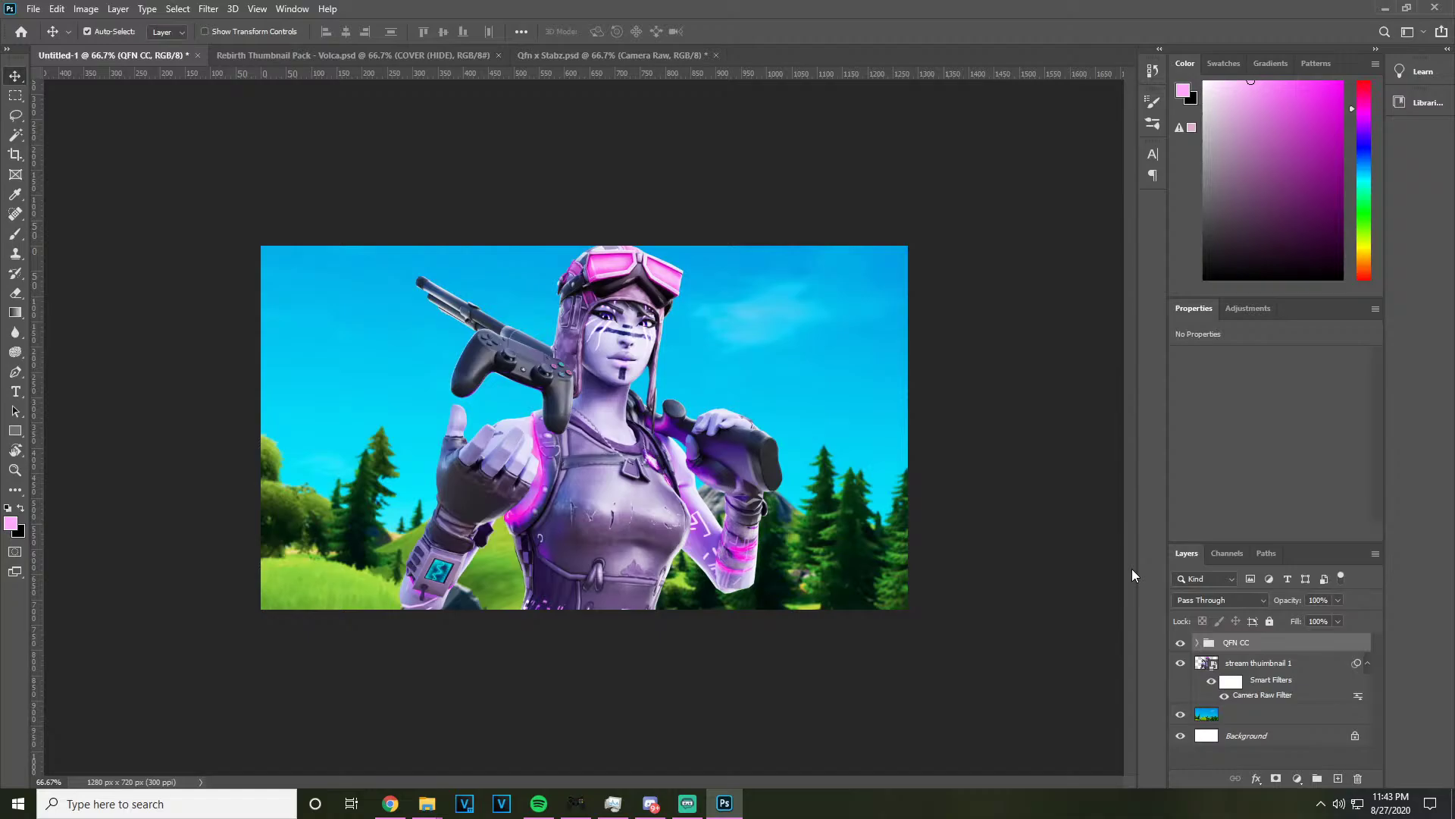
Hide the QFN CC group and copy the whole CC group from Qfn x Stabz.psd into the Untitled-1 document
left_click(1181, 644)
left_click(576, 55)
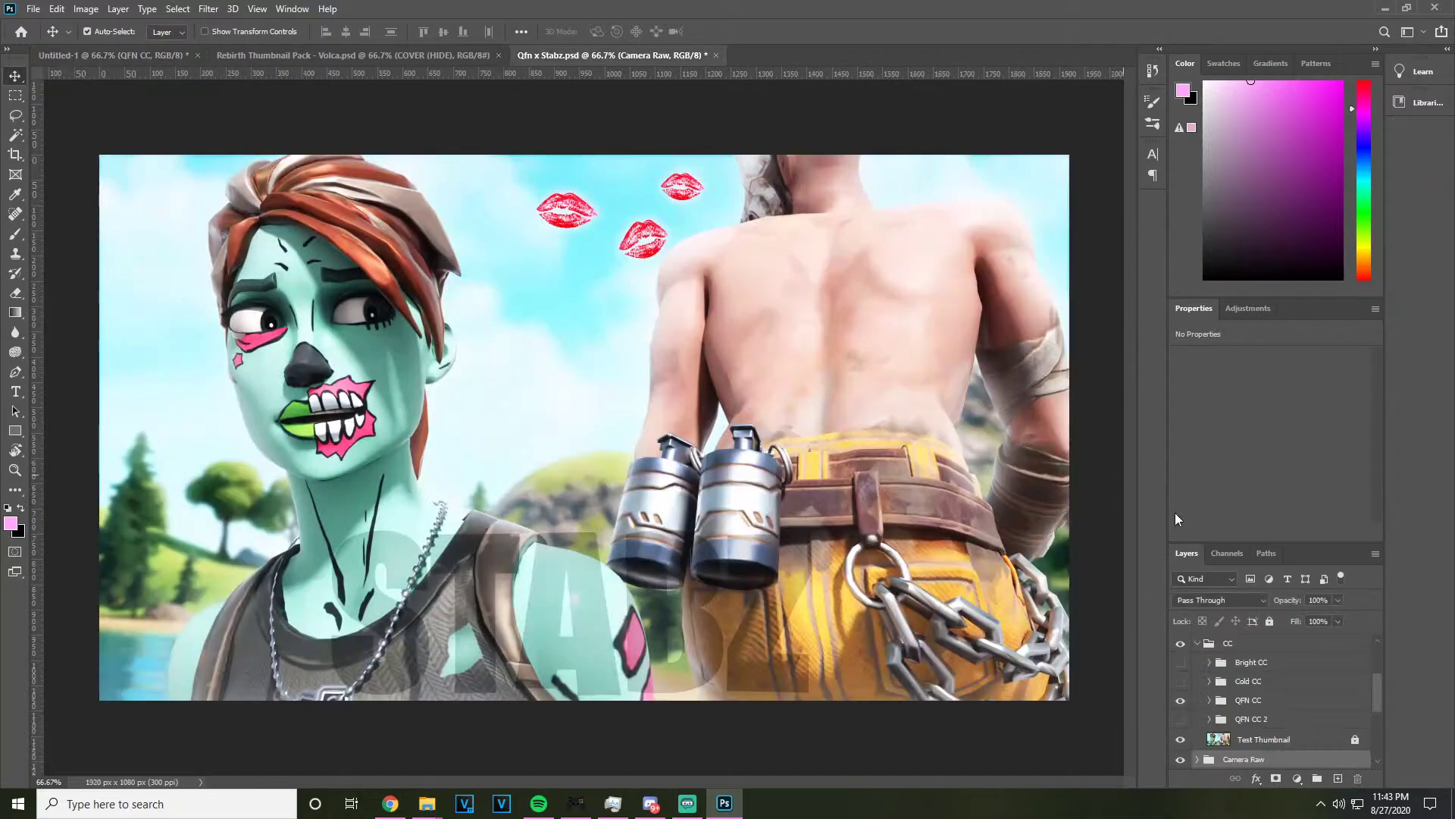
scroll(1257, 656, "up", 1)
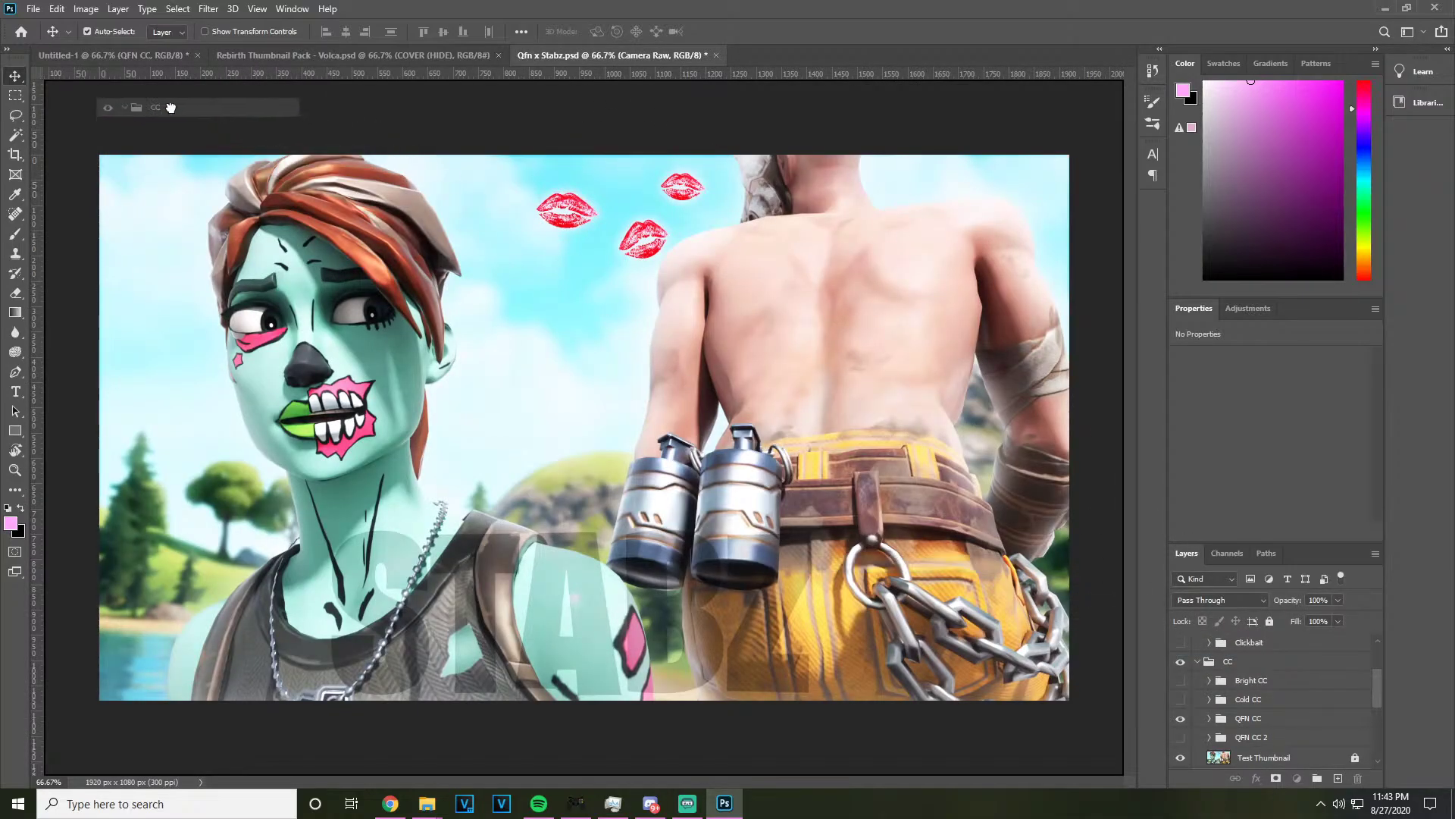
left_click_drag(121, 60, 705, 429)
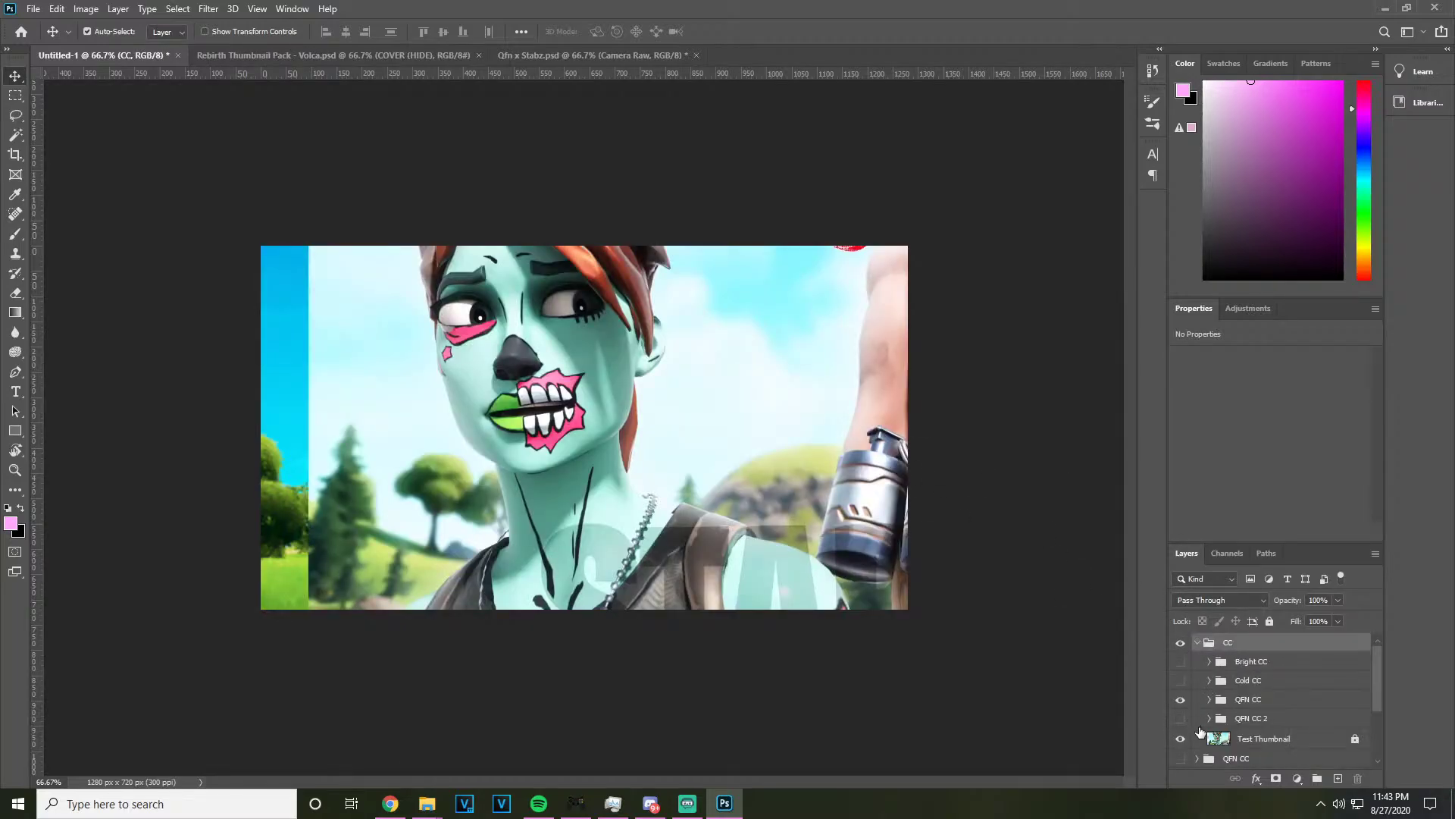
Delete the separate QFN CC group below the CC group, together with its contents
left_click(1228, 758)
left_click(1358, 779)
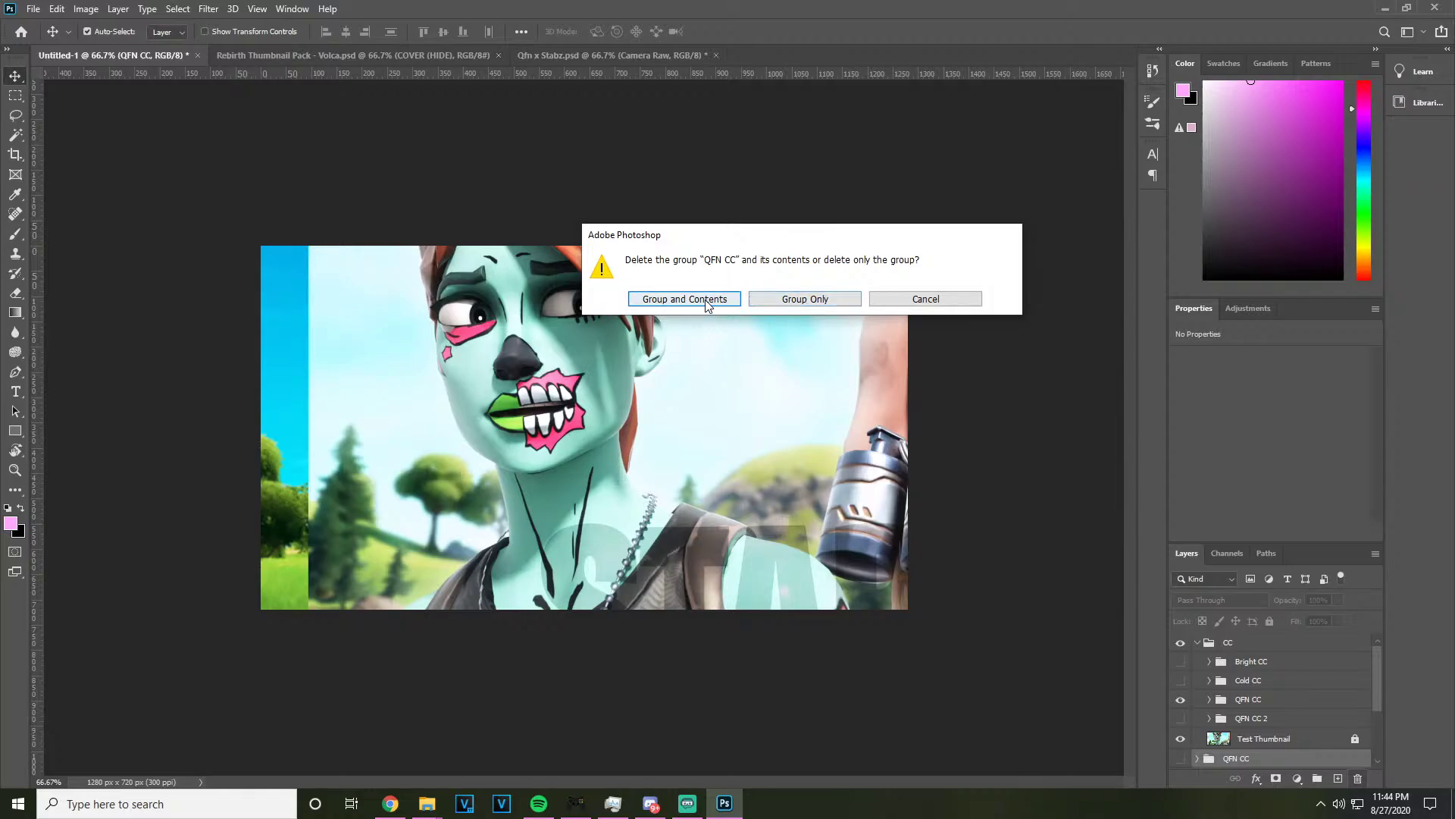
left_click(788, 301)
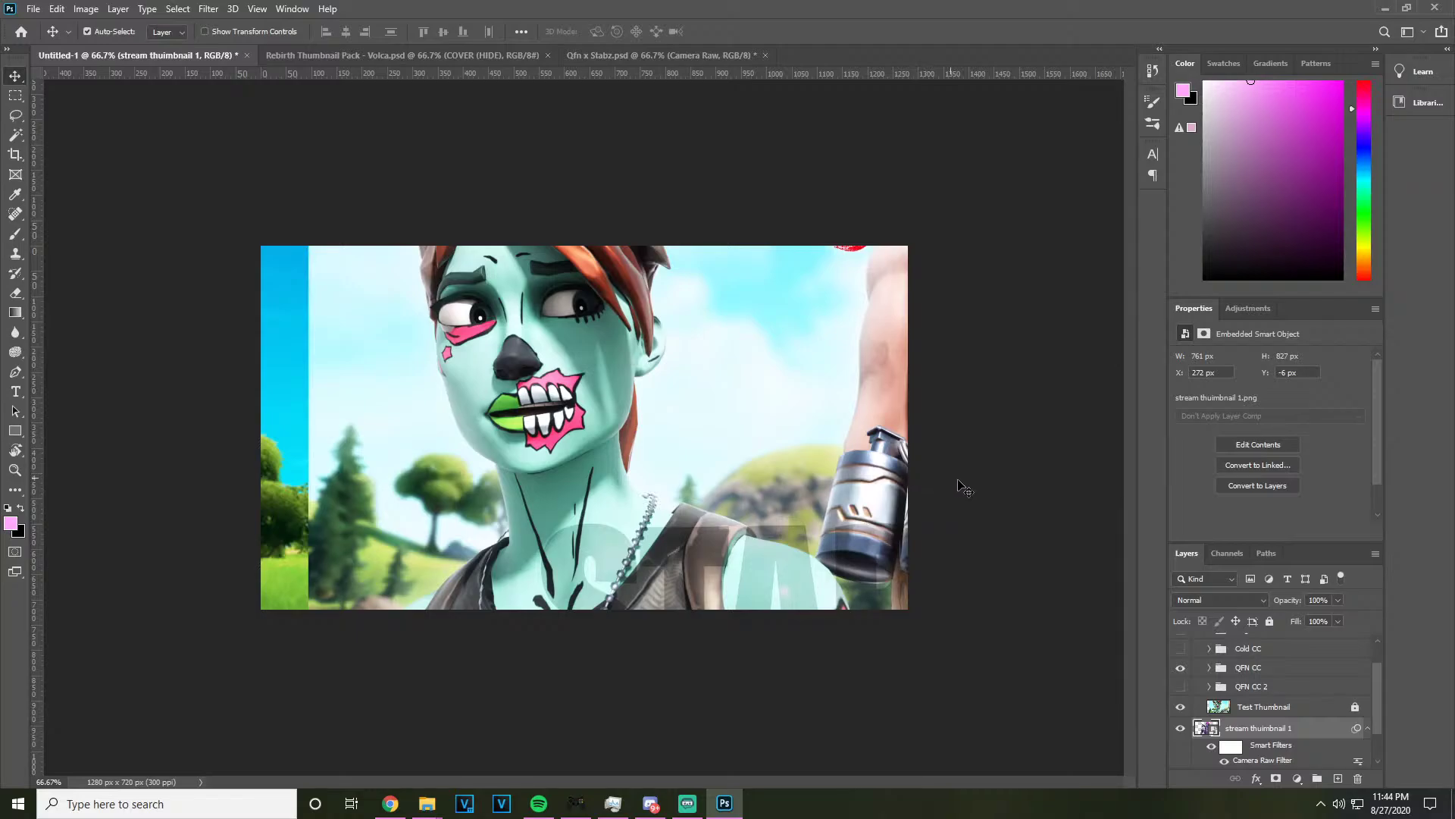
Compare the QFN CC, QFN CC 2 and Cold CC corrections in the CC group and leave only Cold CC visible
scroll(1206, 667, "up", 2)
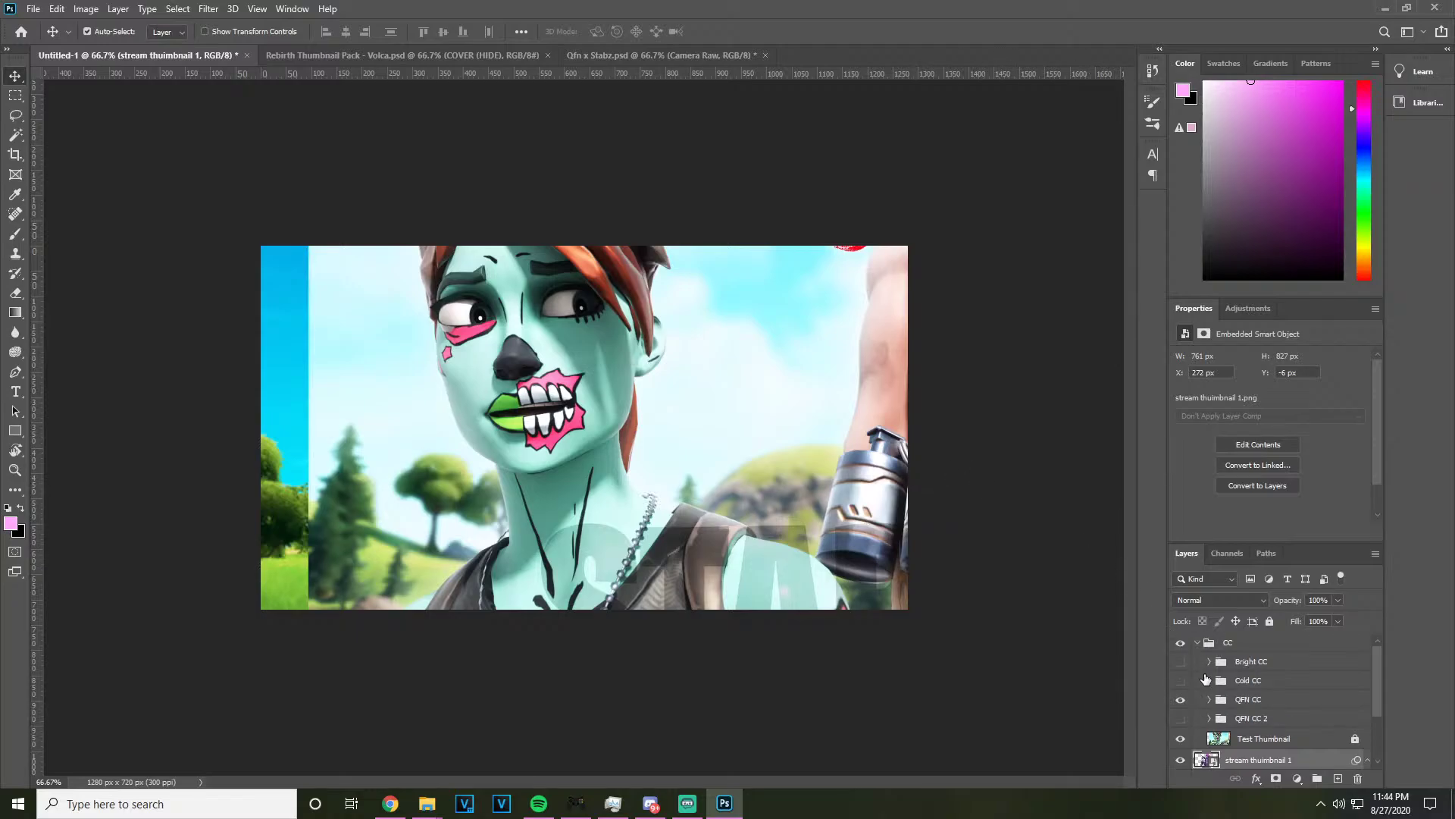
left_click(1182, 699)
left_click(1183, 719)
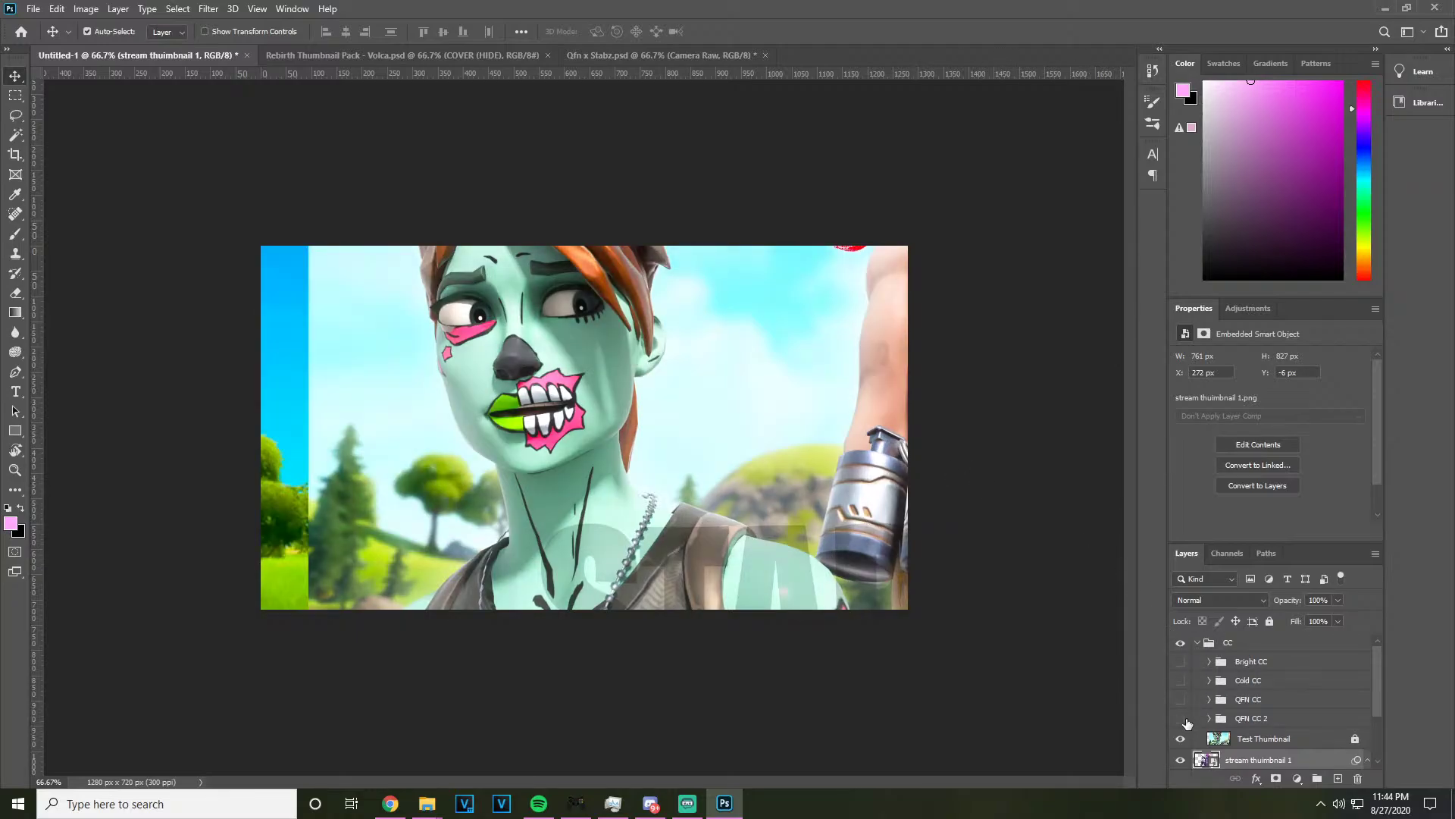
left_click(1182, 718)
left_click(1181, 700)
left_click(1181, 700)
left_click(1181, 682)
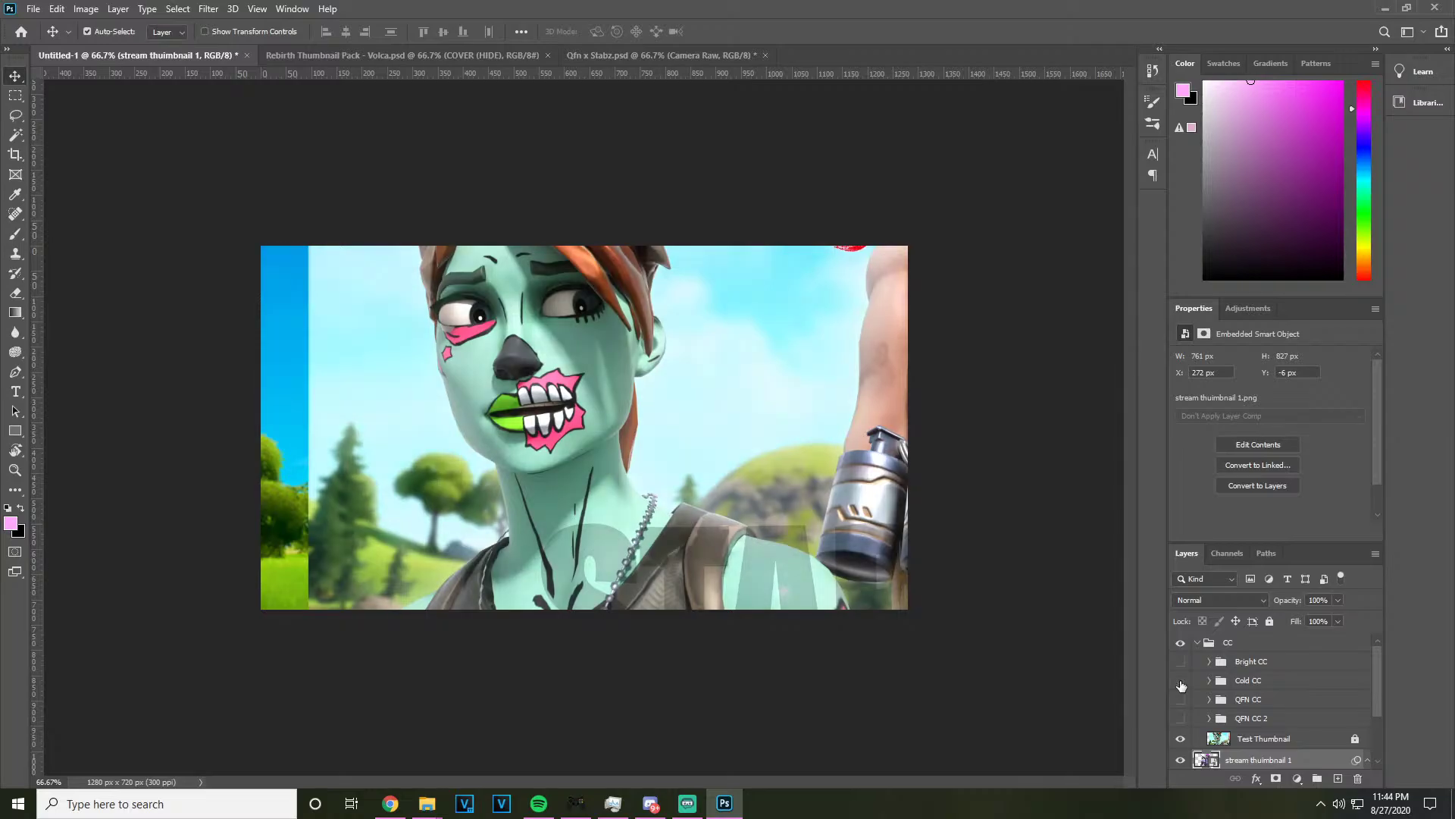
left_click(1181, 684)
left_click(1181, 683)
Move Cold CC out of the CC group to just above the character layer, hide Test Thumbnail, and preview Cold CC on and off
left_click(1180, 643)
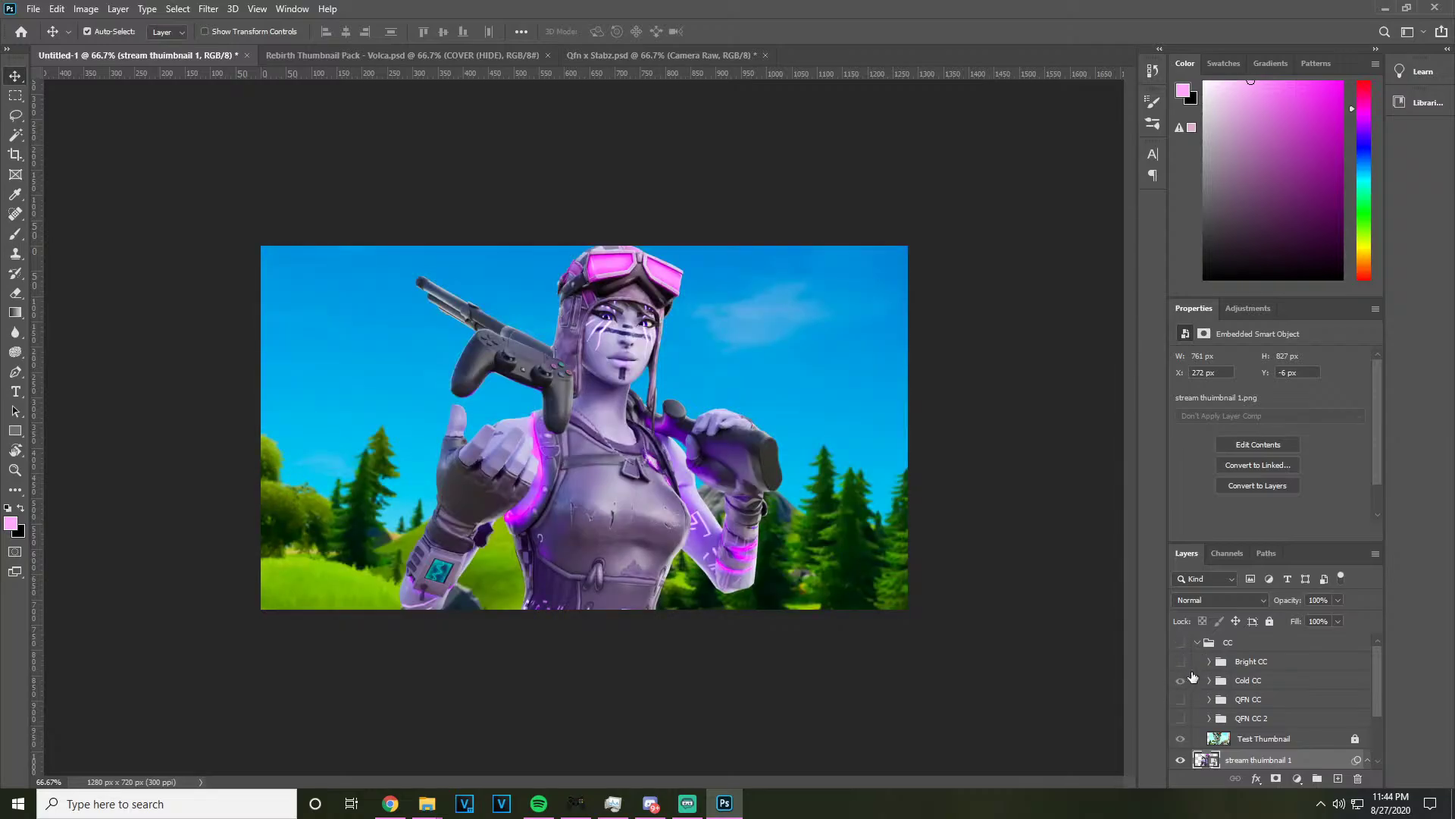
left_click_drag(1230, 686, 1234, 753)
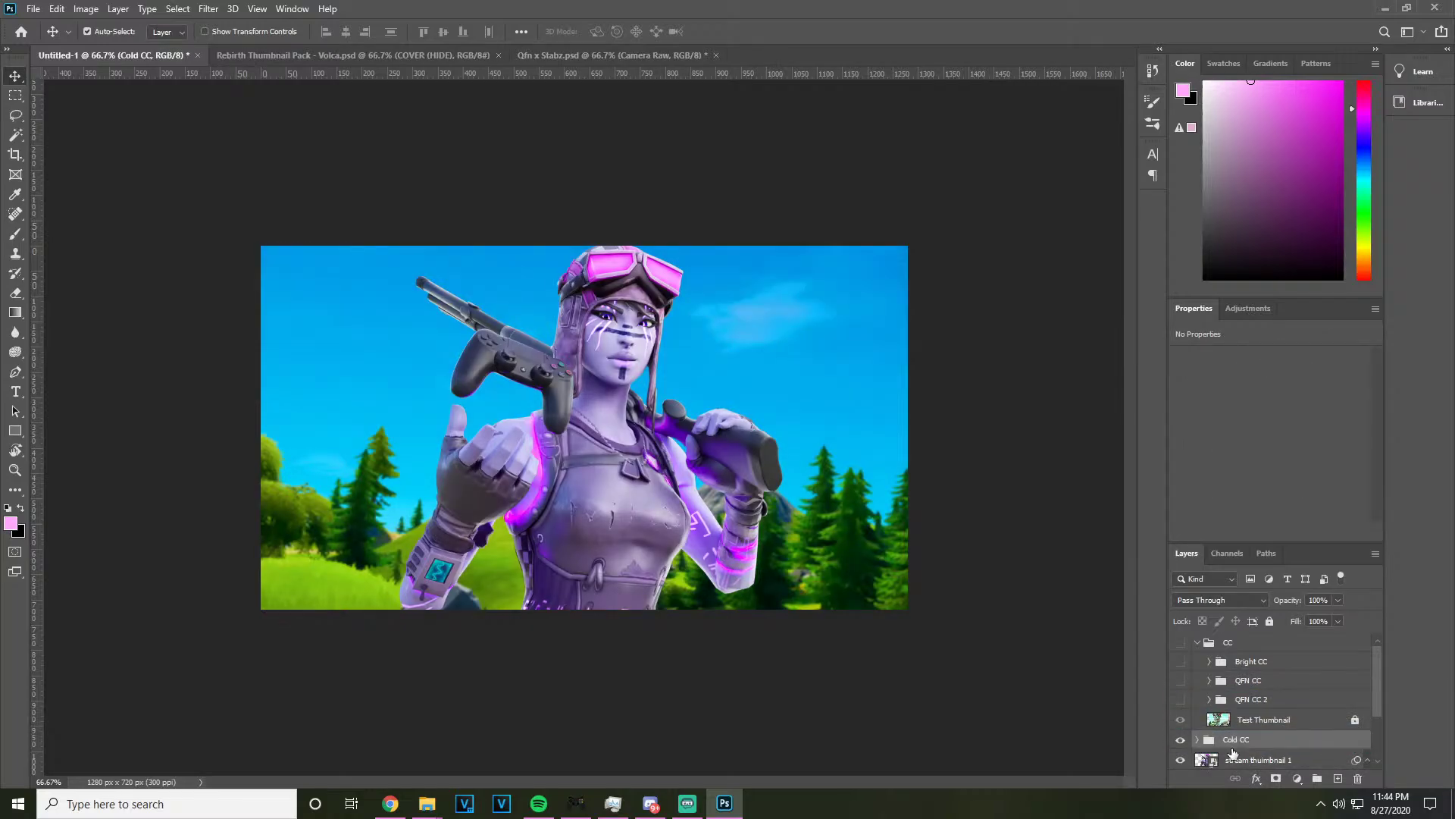
left_click(1180, 720)
left_click(1183, 720)
left_click(1183, 739)
left_click(1183, 740)
In Rebirth Thumbnail Pack - Volca.psd, hide the COVER (HIDE) and NOTICE layers and expand the OPEN group
left_click(400, 57)
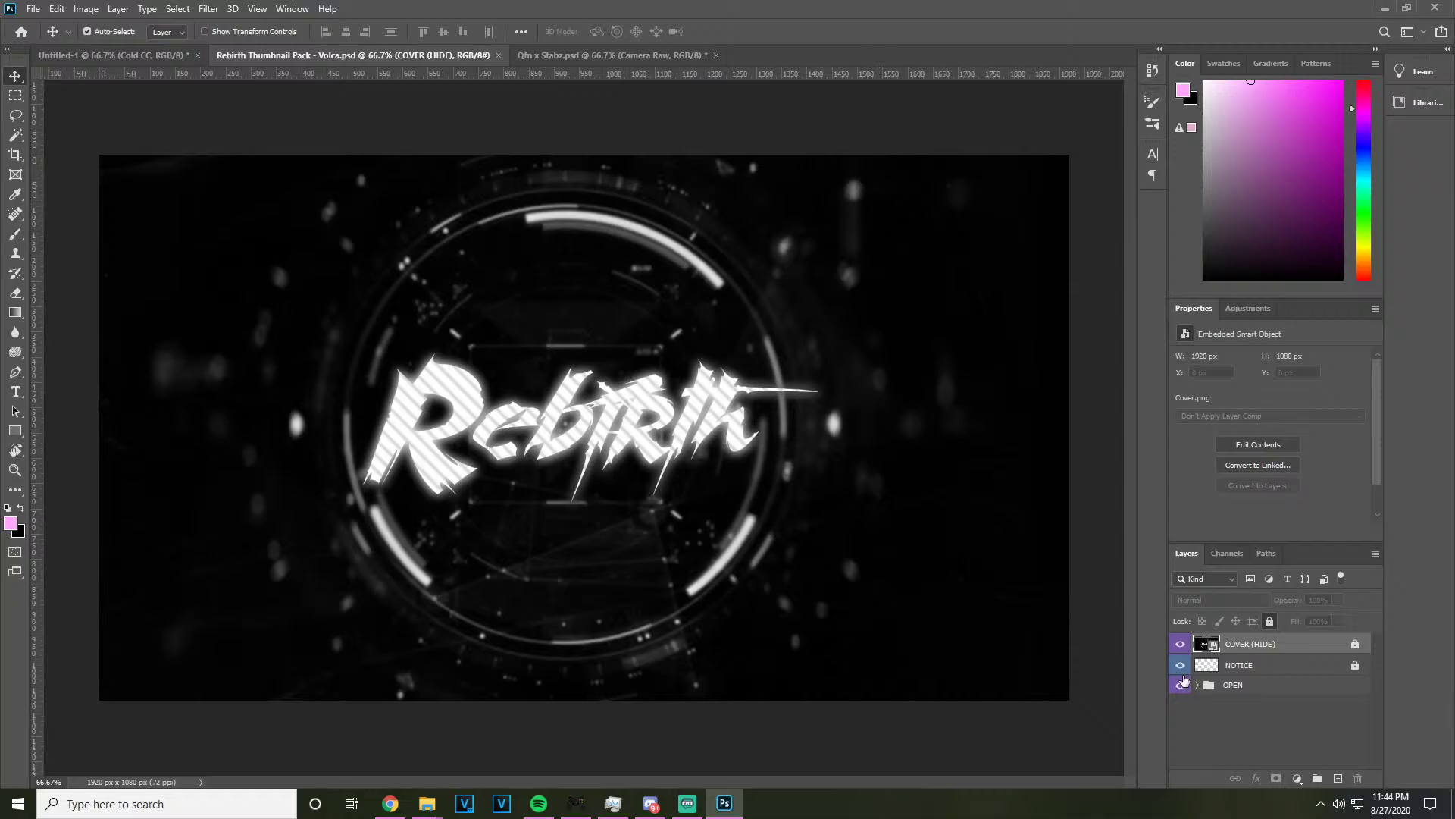
left_click(1180, 644)
left_click(1180, 665)
left_click(1197, 684)
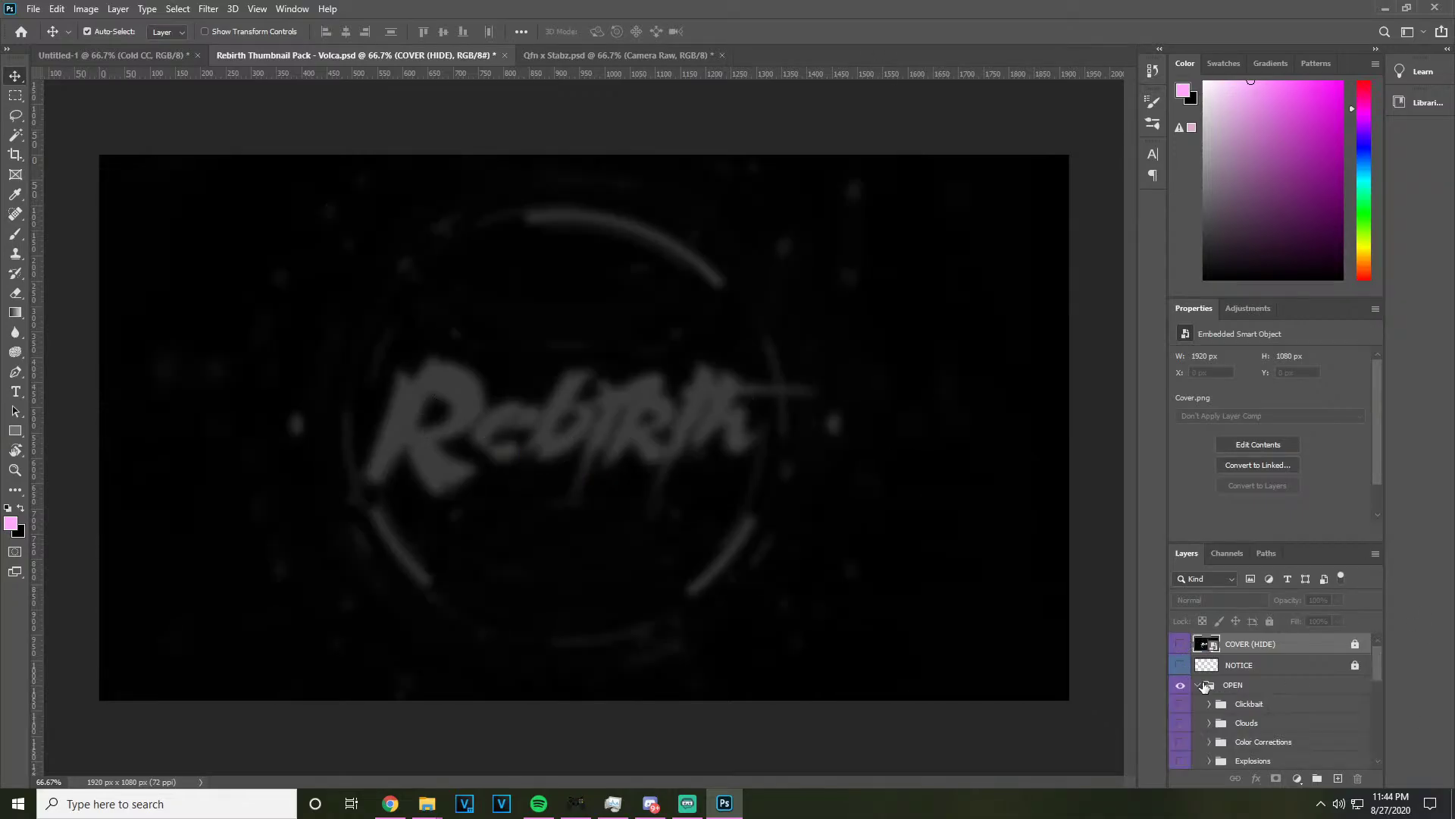
Show and expand the Clouds group, preview its first cloud layer, and copy that layer into Untitled-1
scroll(1204, 686, "down", 2)
left_click(1187, 658)
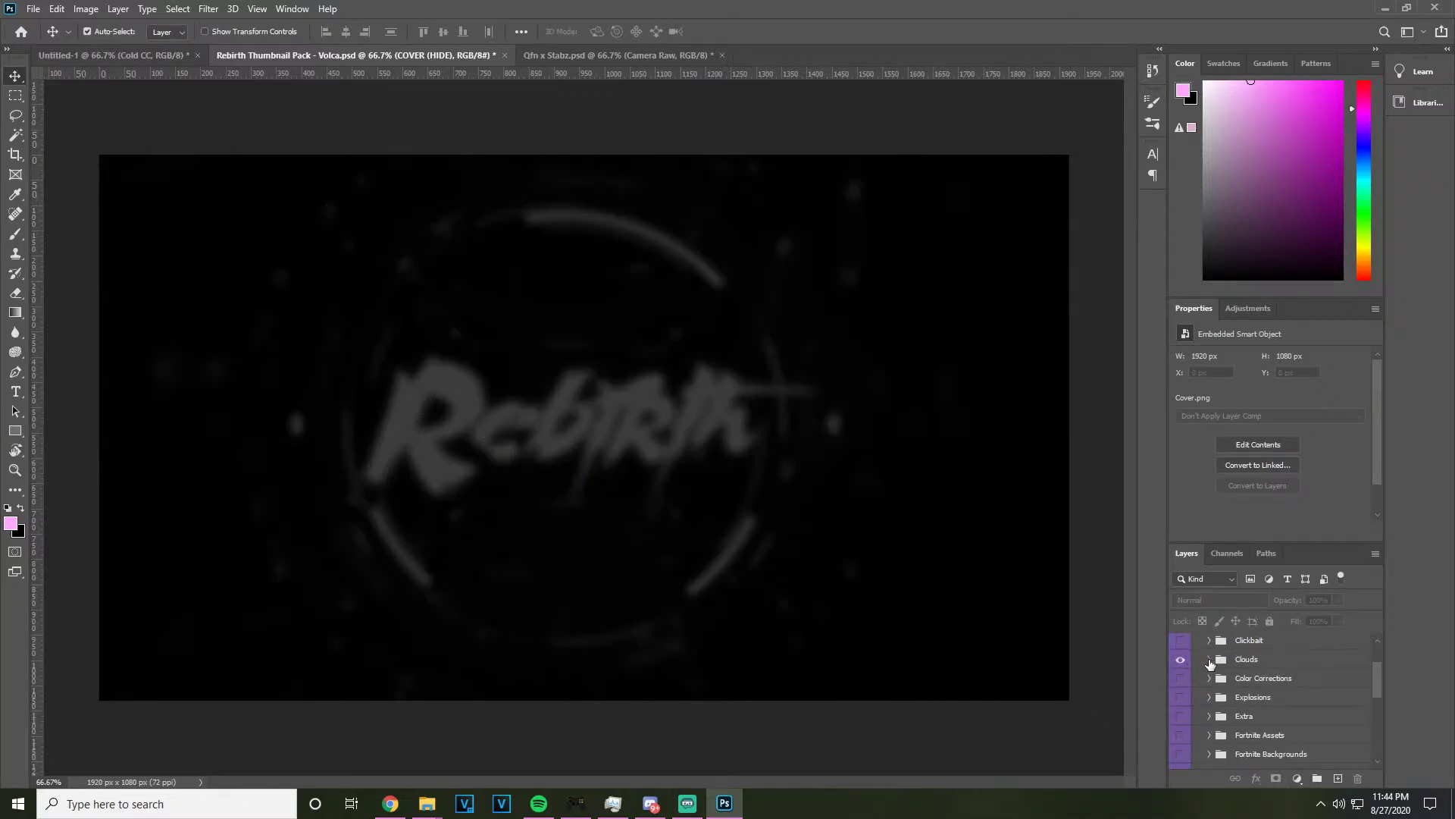
left_click(1209, 659)
left_click(1181, 679)
left_click(1181, 680)
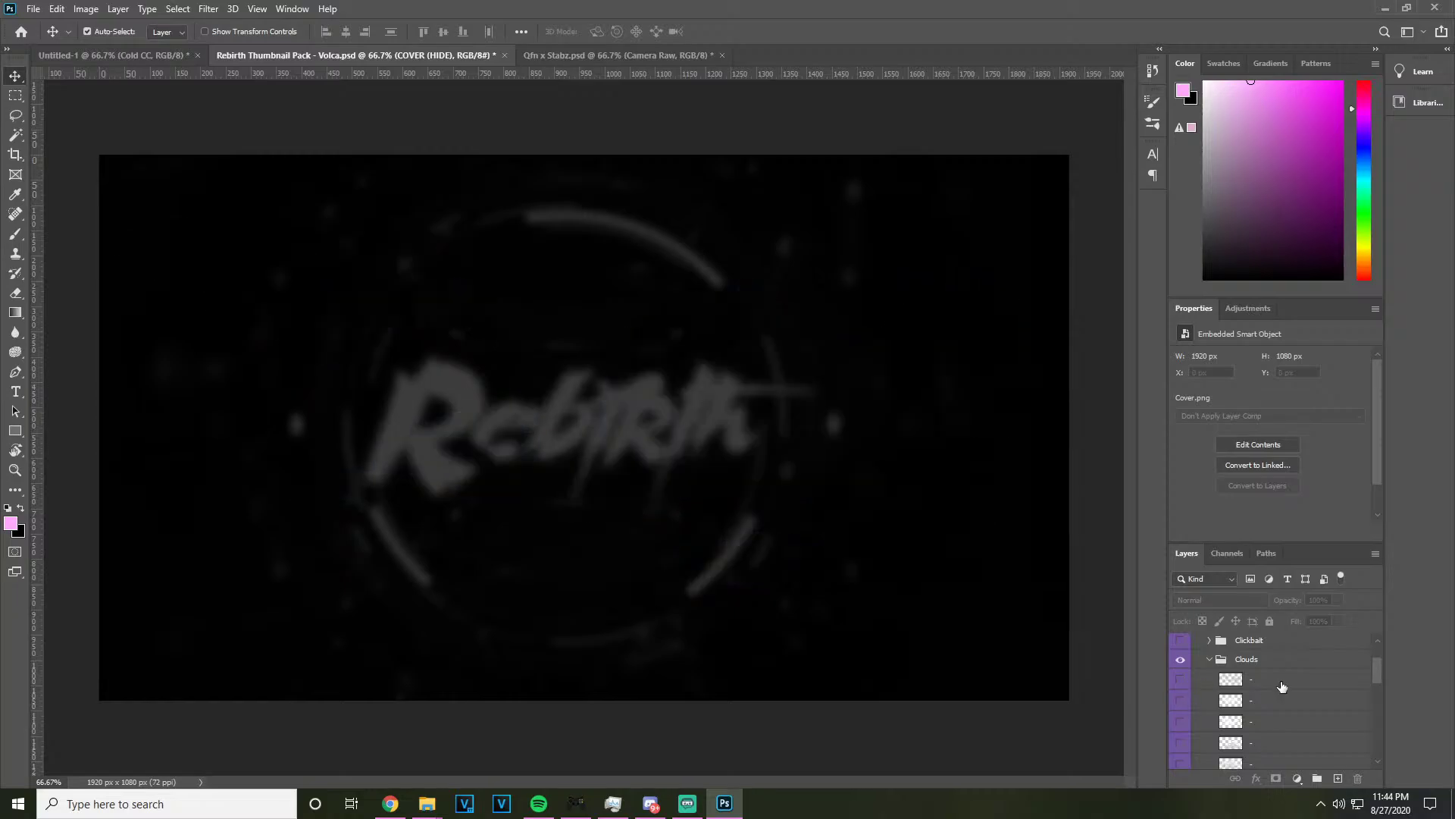
left_click(159, 55)
left_click_drag(736, 289, 737, 290)
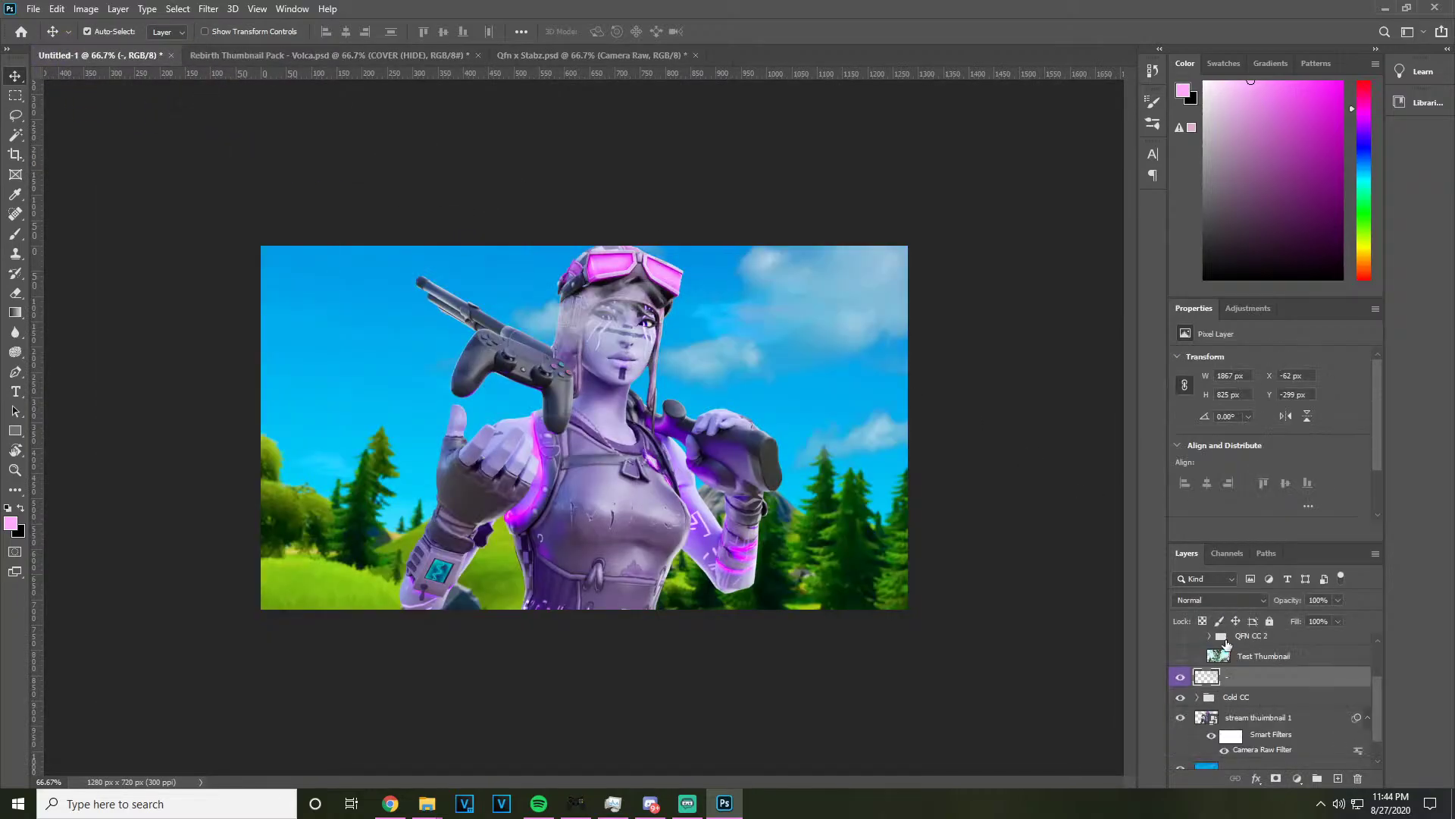
Scale the cloud down to about 859 by 379 px in the upper-left sky and move its layer beneath the character
key("ctrl+t")
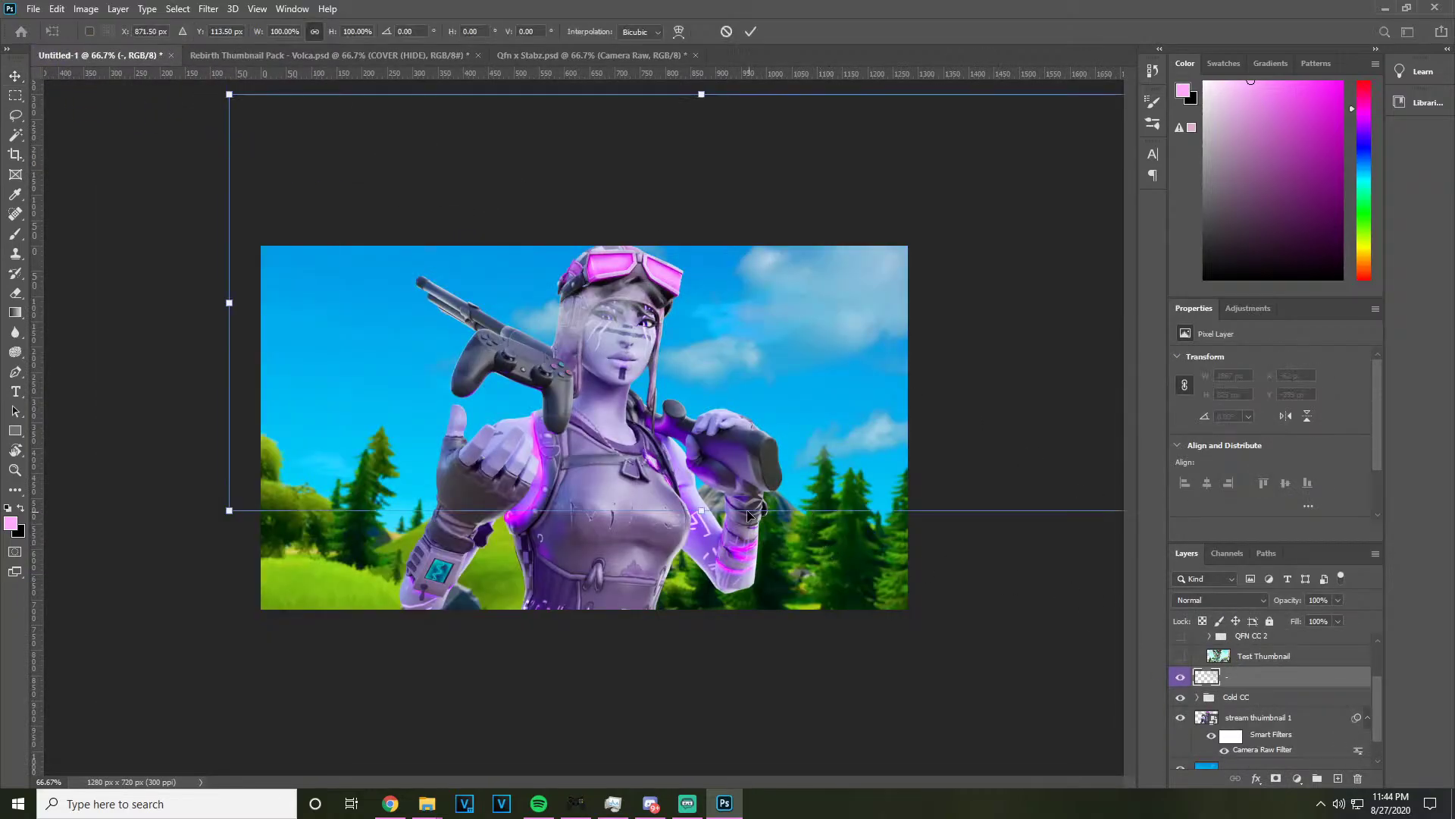
left_click_drag(702, 510, 385, 353)
left_click_drag(1265, 684, 1249, 728)
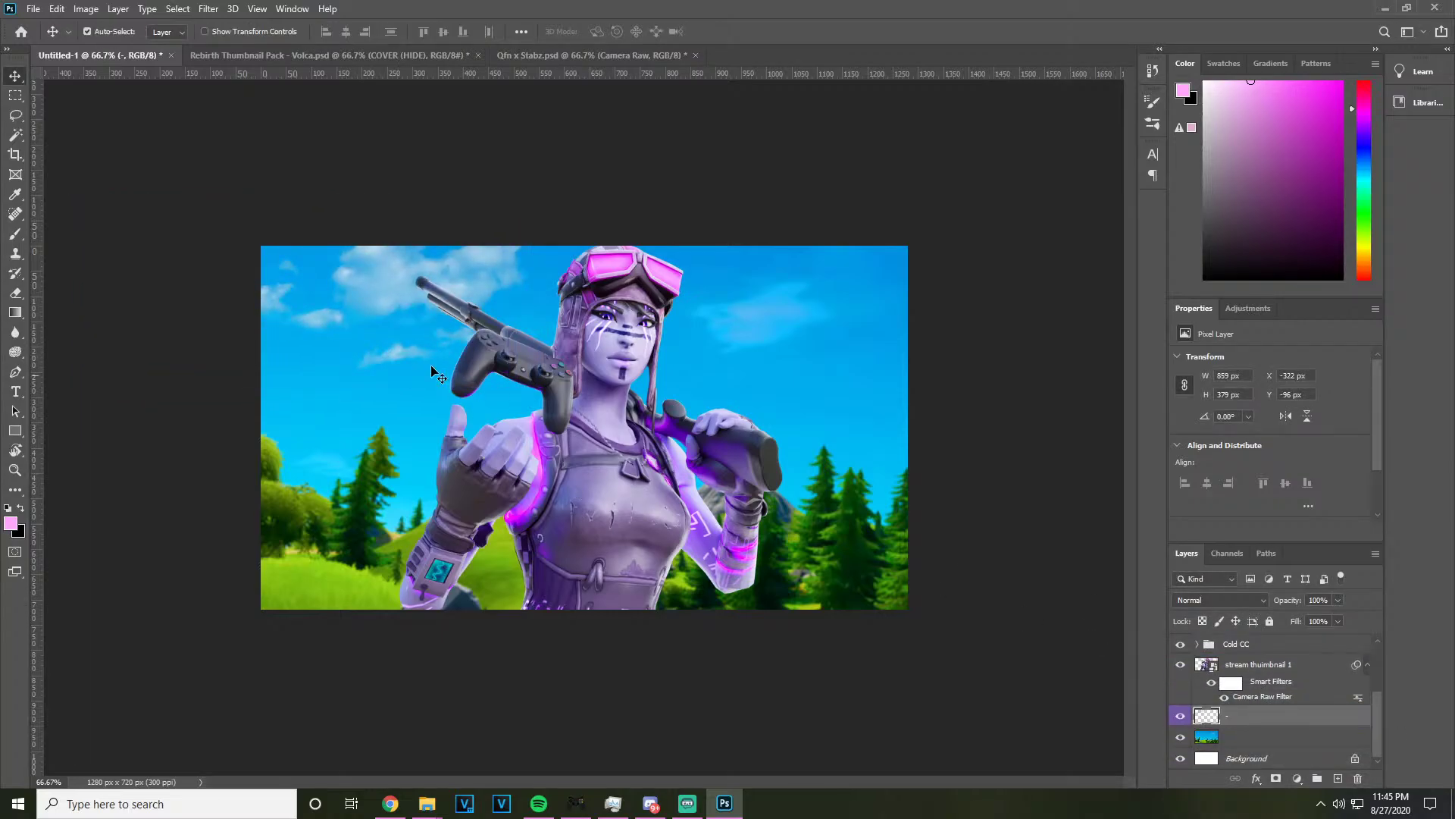
Preview more clouds in Rebirth Thumbnail Pack - Volca.psd and copy the large fifth cloud into Untitled-1 beneath the character
left_click(591, 55)
left_click(333, 56)
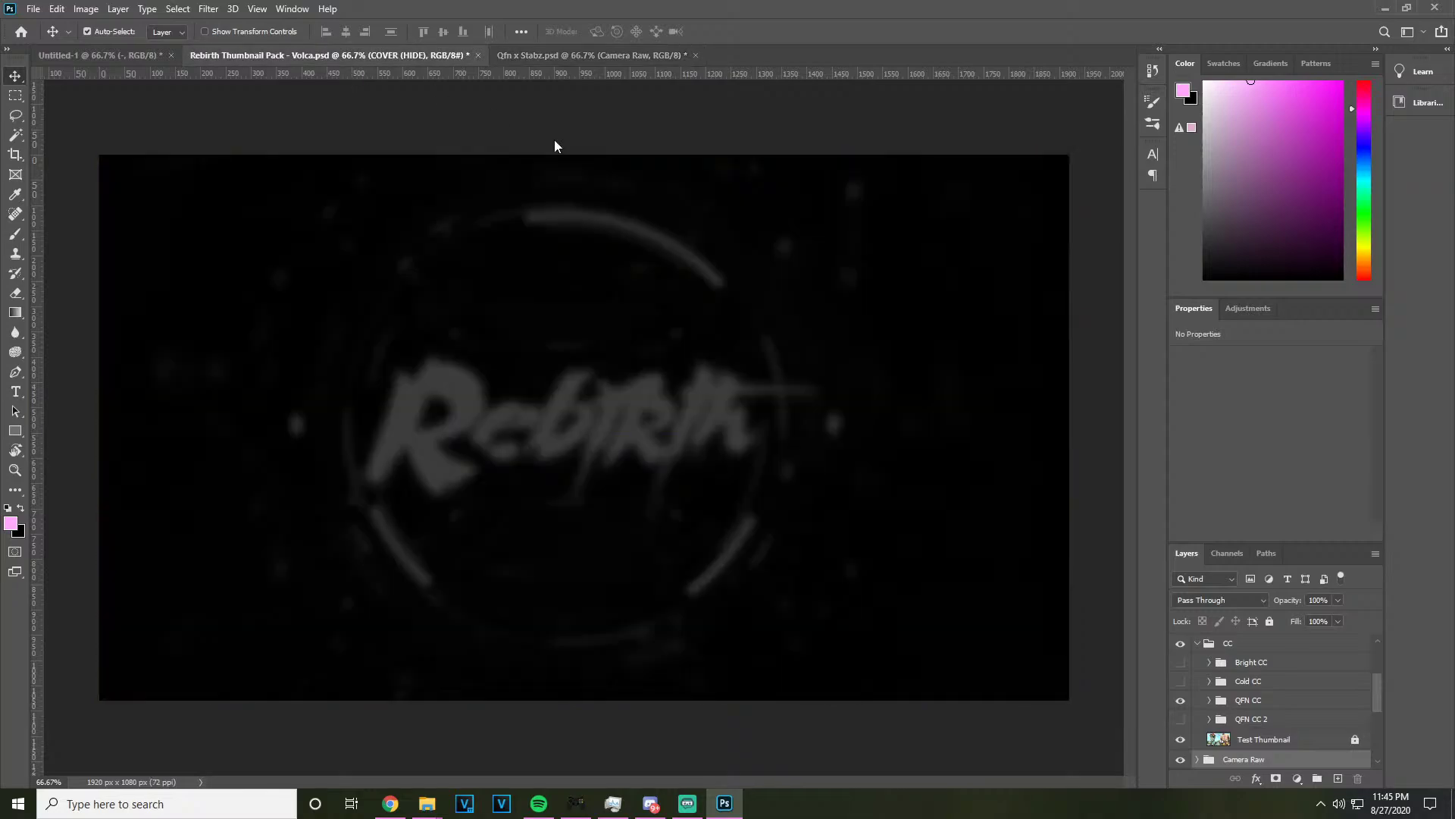
scroll(1224, 728, "down", 1)
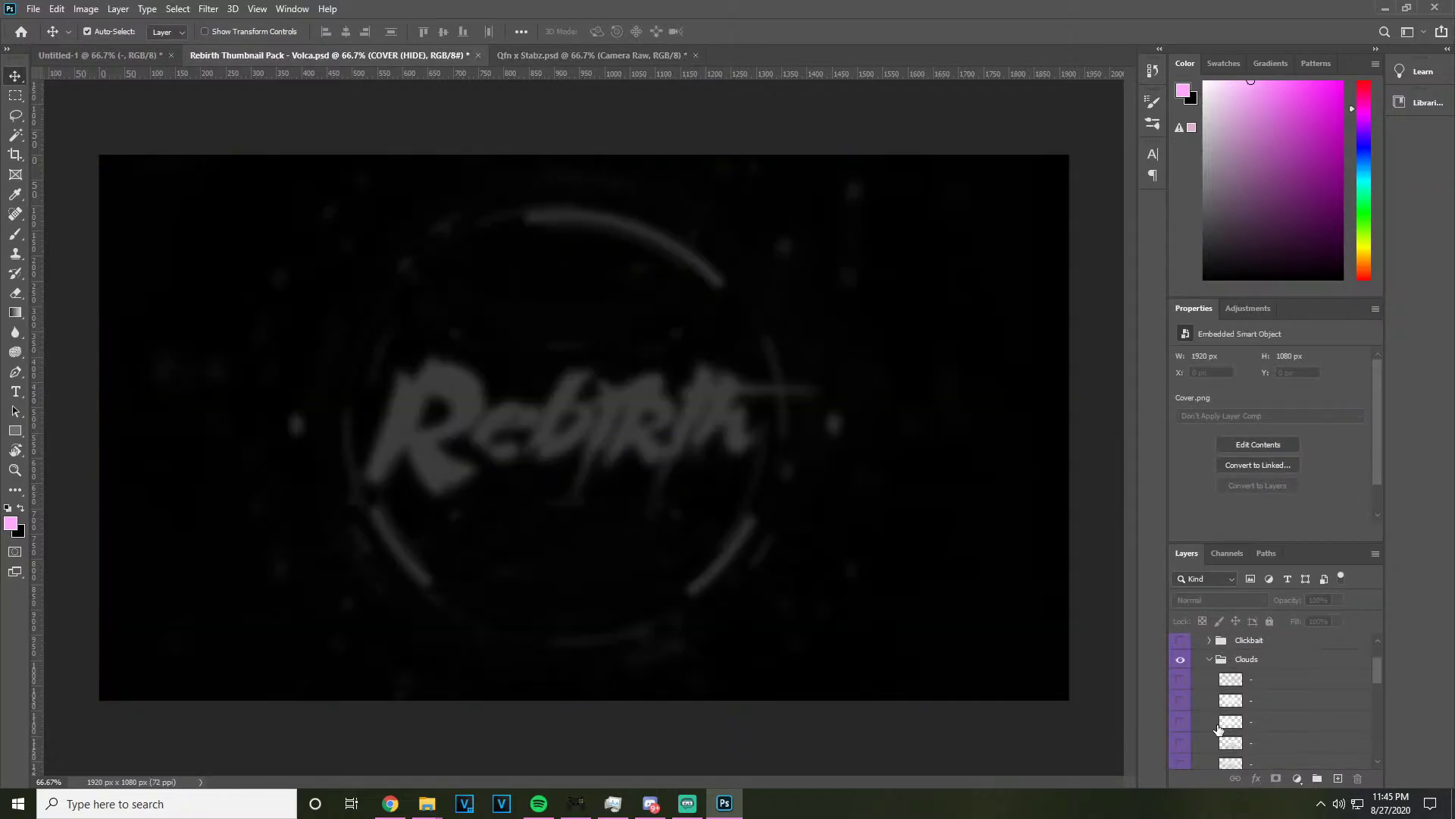
left_click(1180, 743)
left_click(1180, 746)
left_click(1180, 761)
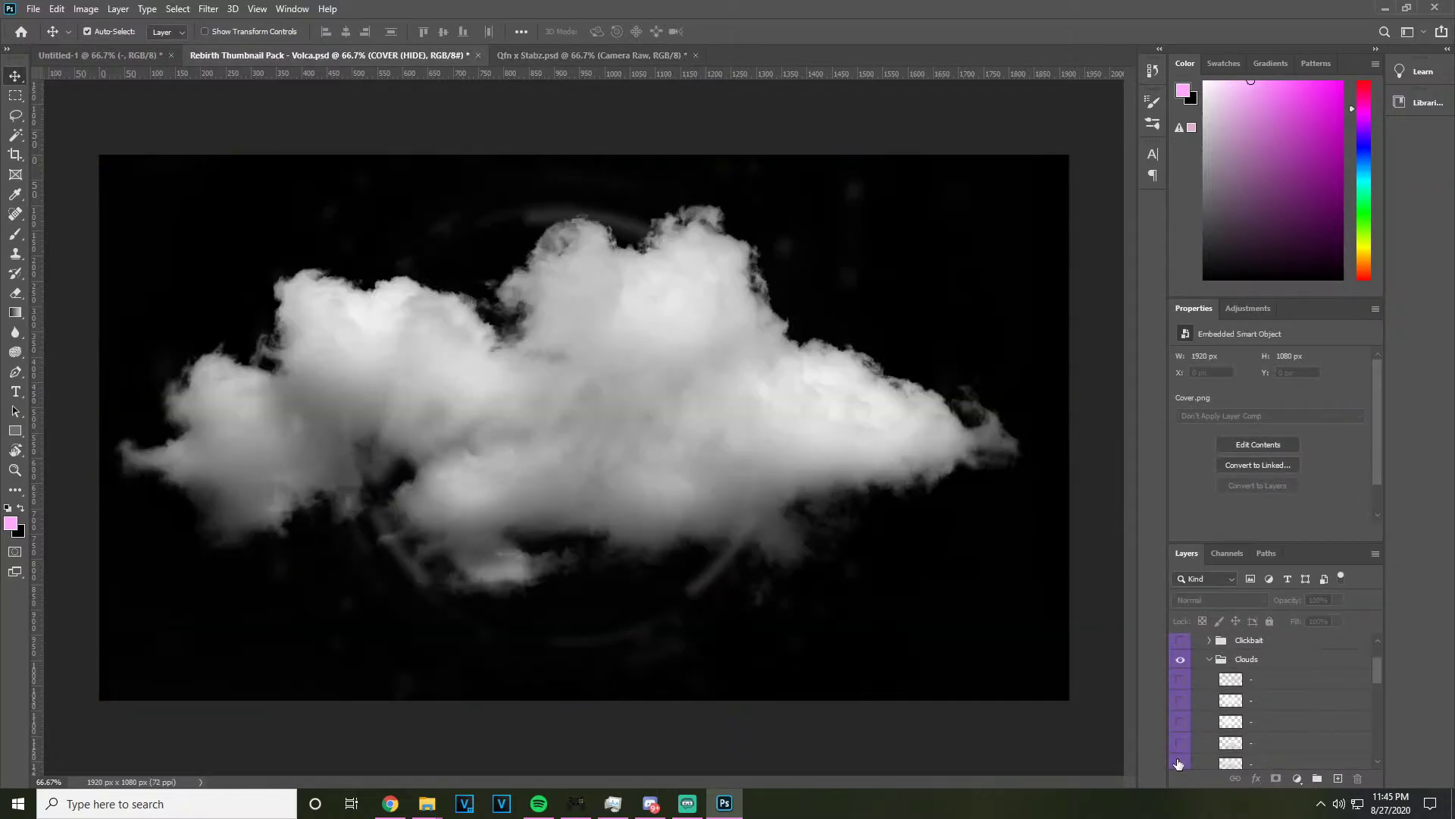
left_click(1180, 761)
left_click(99, 56)
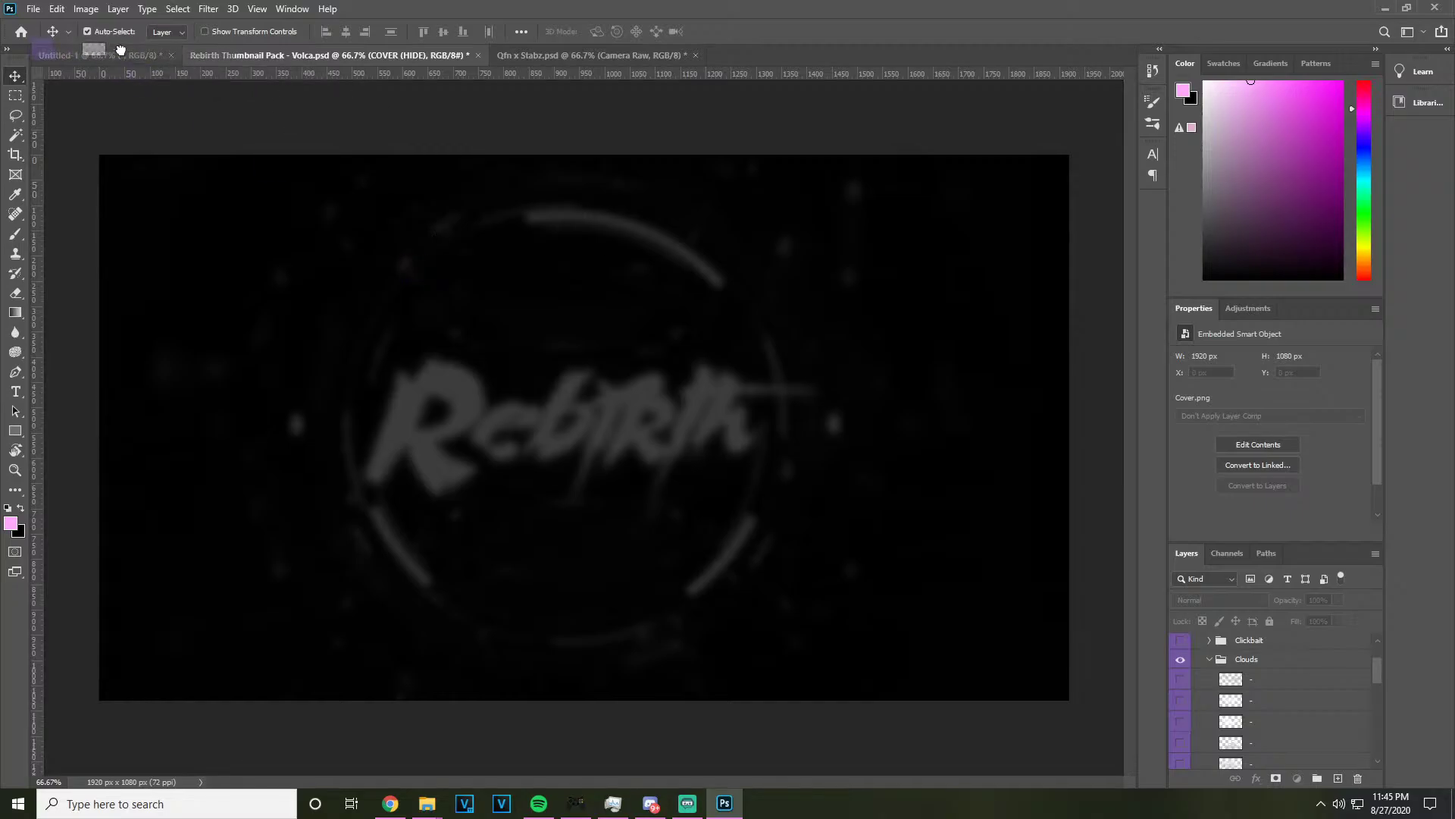
key("ctrl+v")
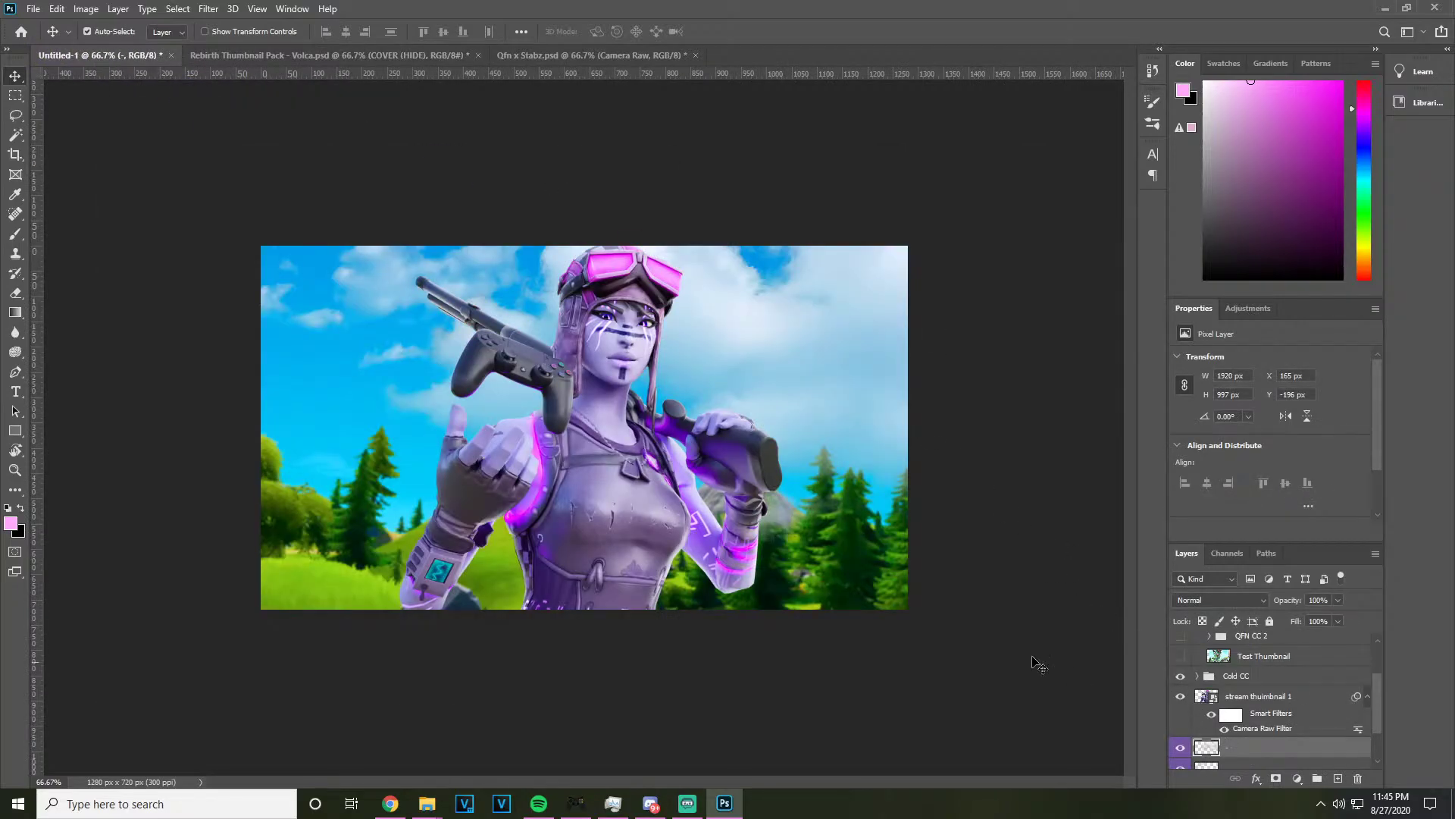
Scale the second cloud down to about 785 by 411 px and place it in the upper-right sky
key("ctrl+t")
left_click_drag(791, 658, 840, 383)
left_click_drag(844, 320, 838, 367)
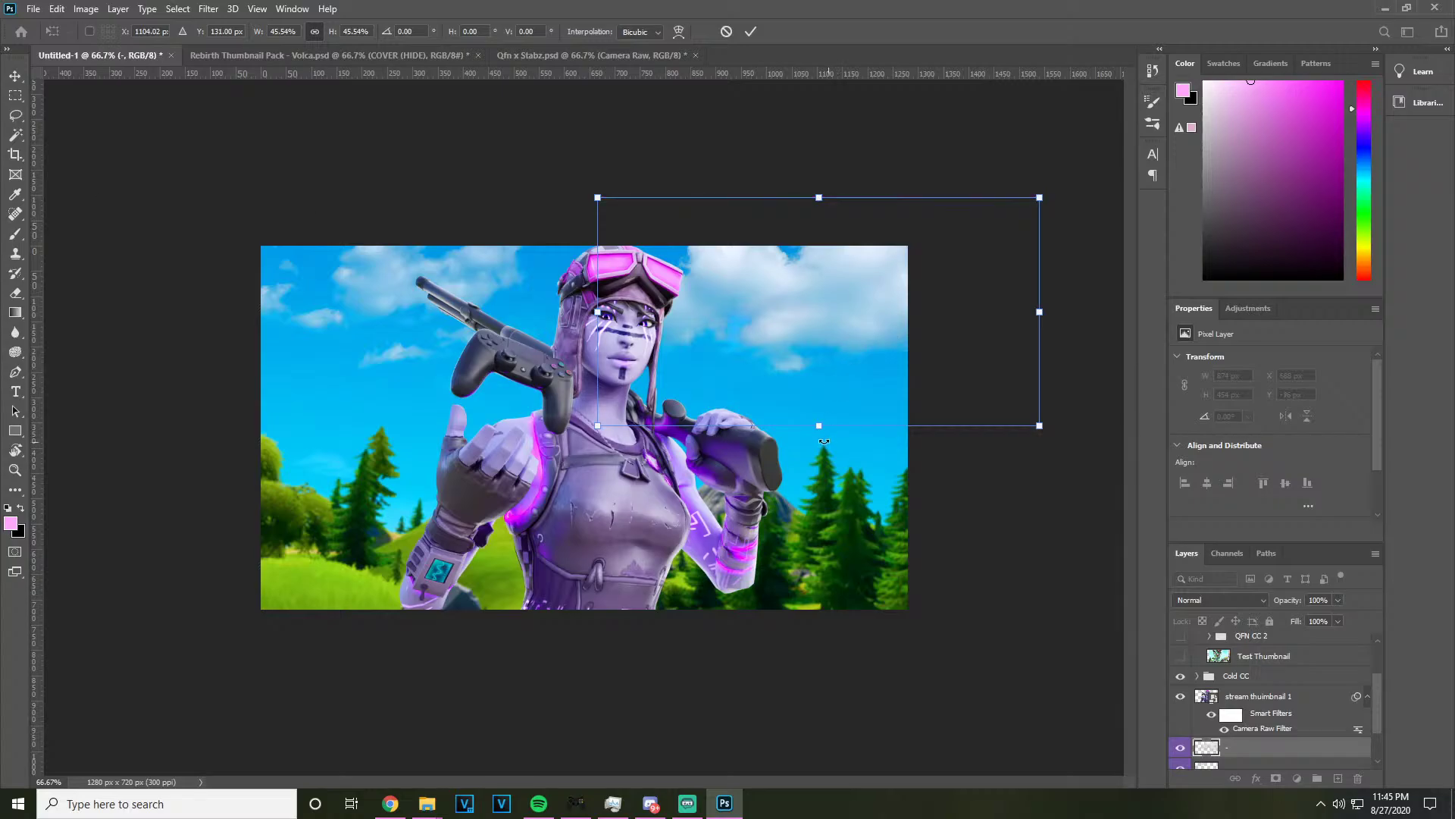
left_click_drag(820, 425, 819, 403)
left_click(15, 76)
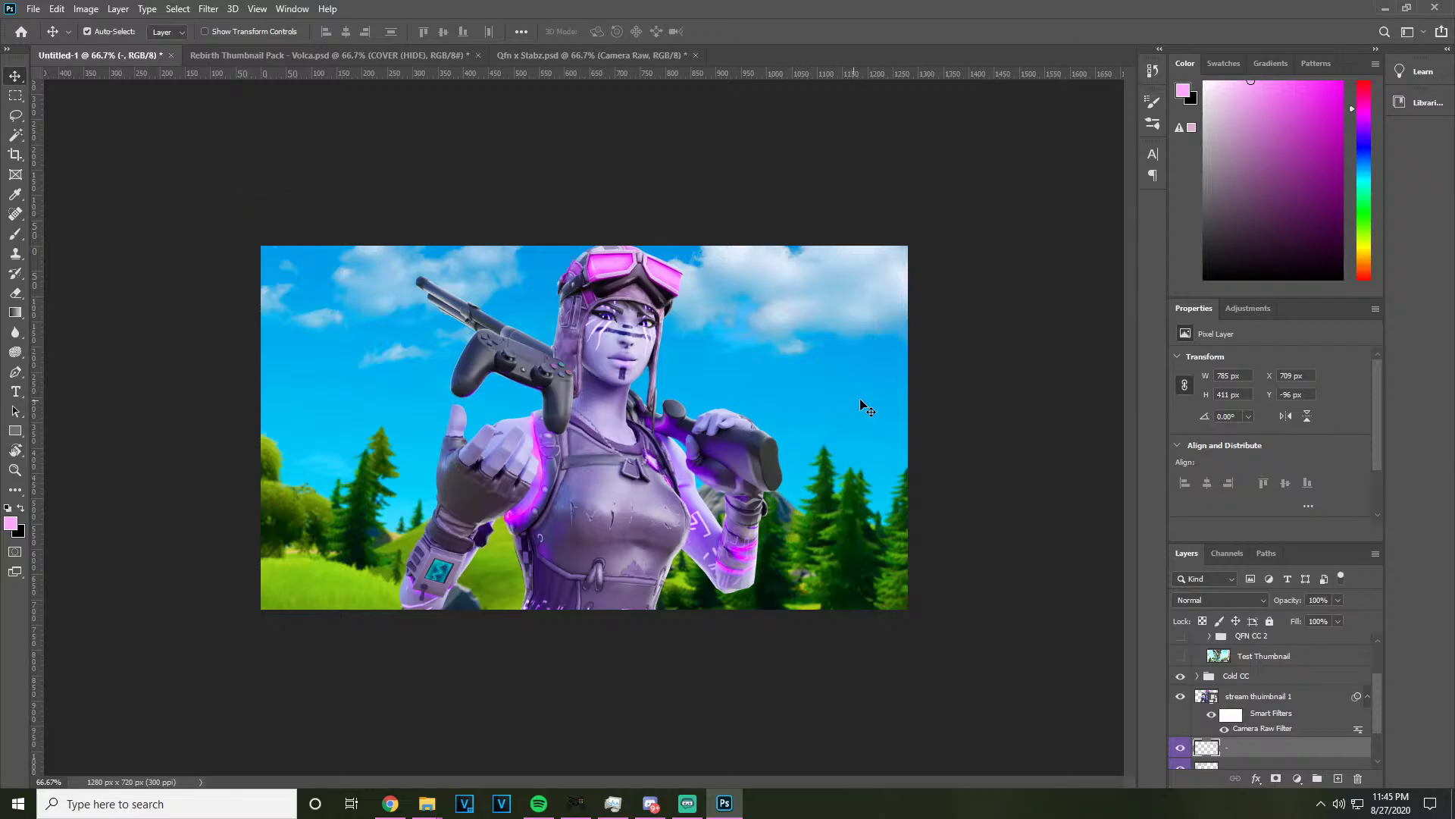
Apply a light Field Blur, weaker than the default 15 px, to the cloud layer in the upper-right sky
left_click(214, 9)
mouse_move(265, 9)
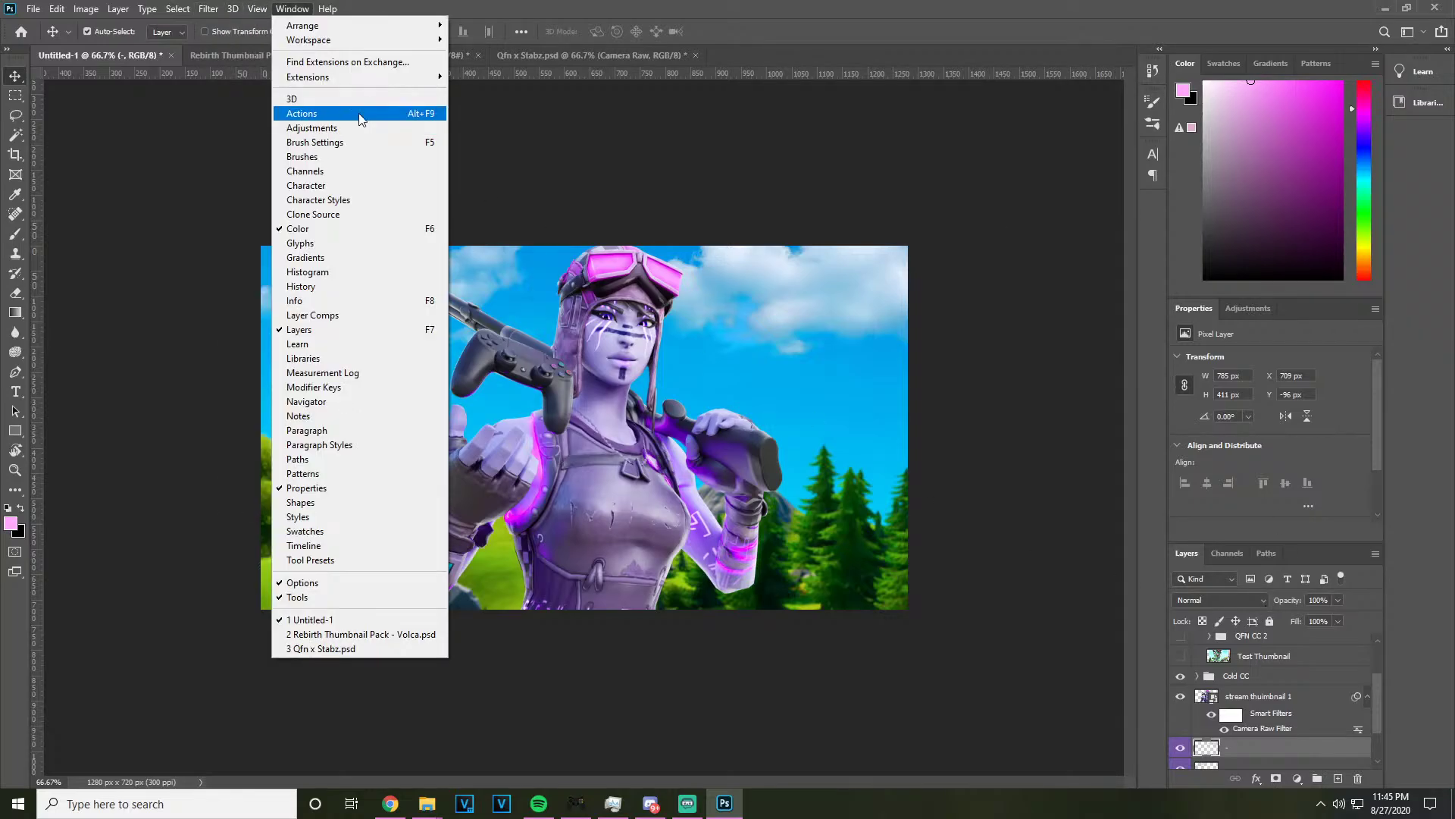
mouse_move(209, 8)
mouse_move(244, 195)
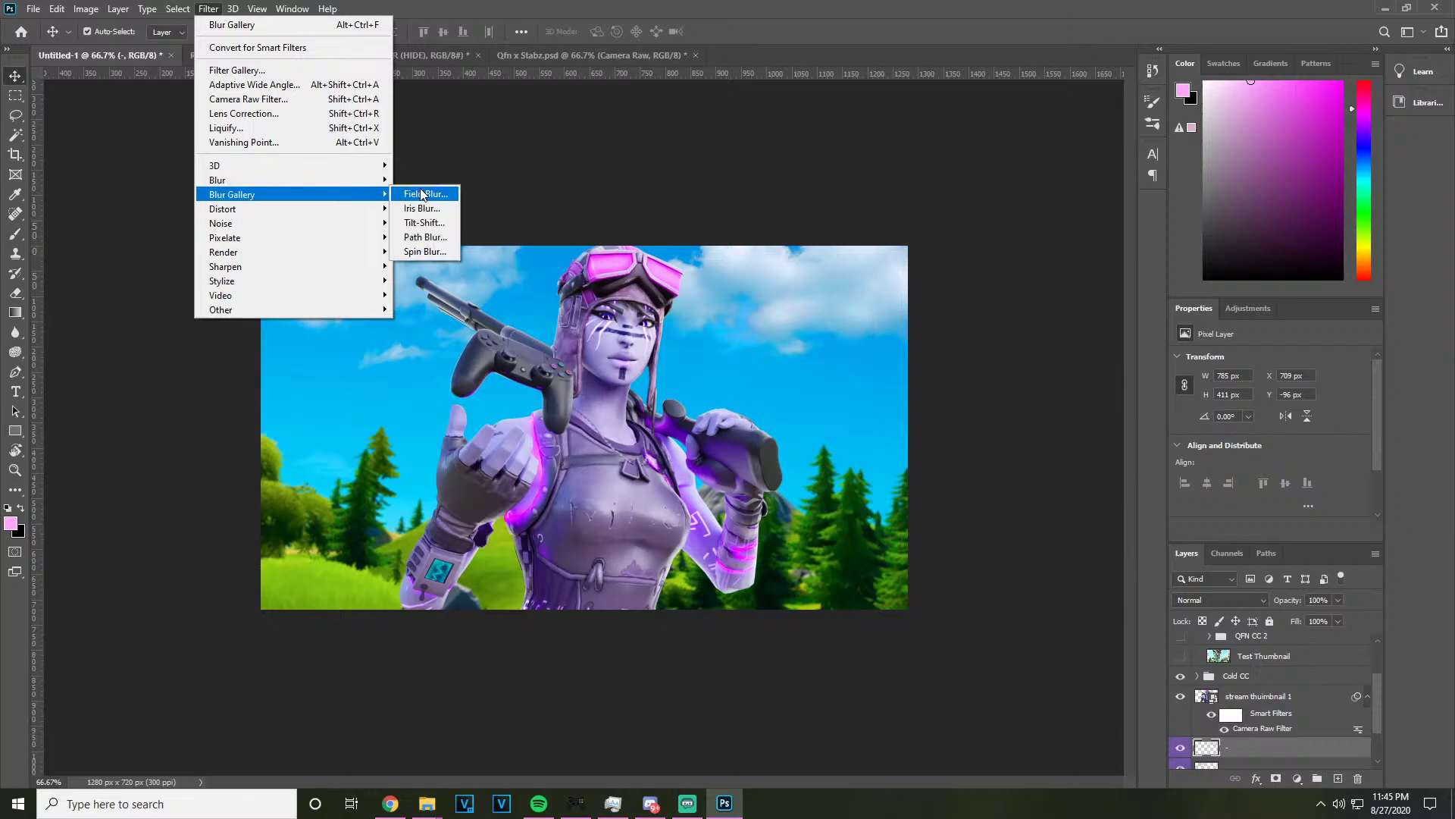
left_click(428, 195)
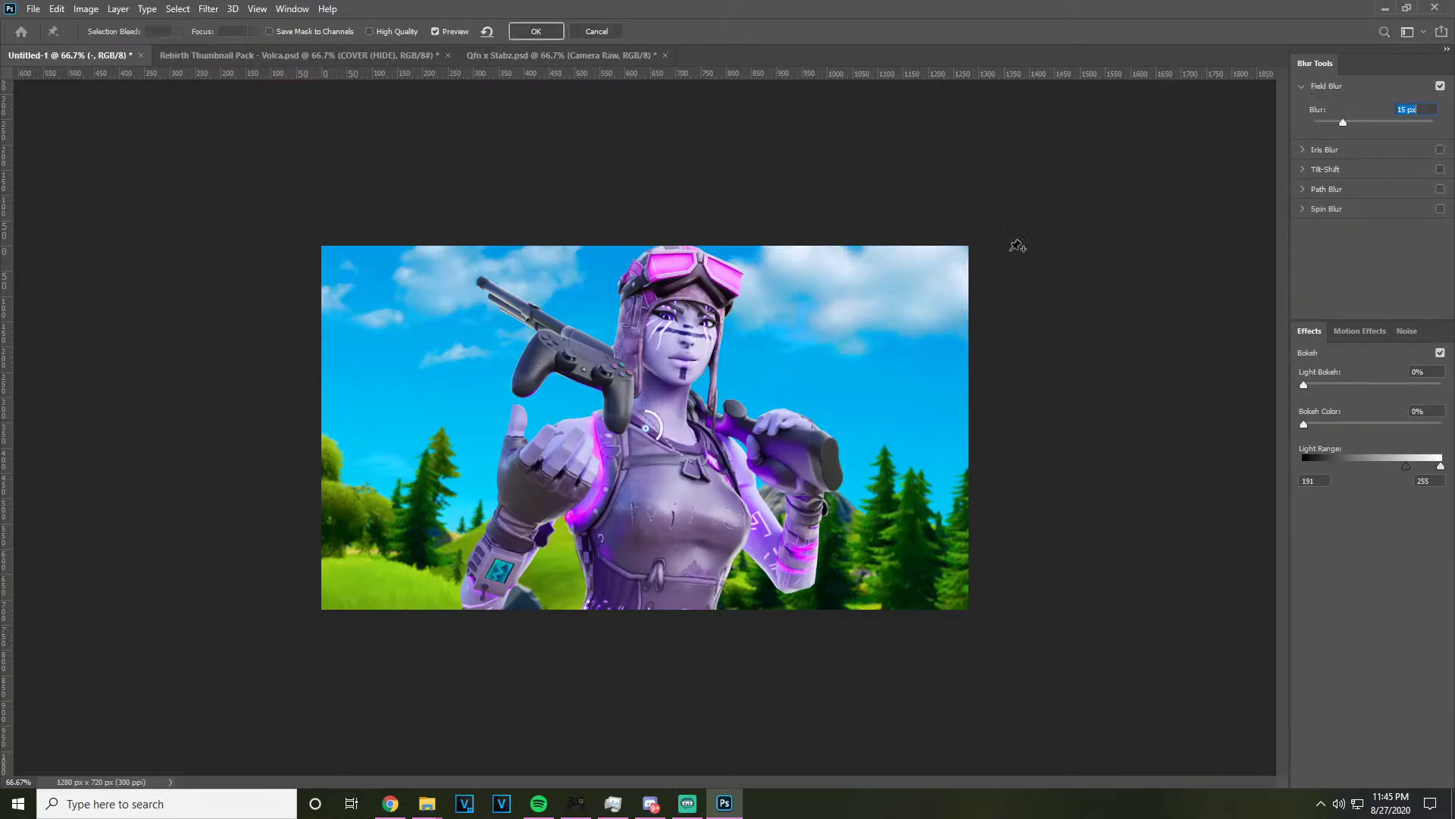
left_click_drag(1338, 121, 1325, 120)
left_click(535, 31)
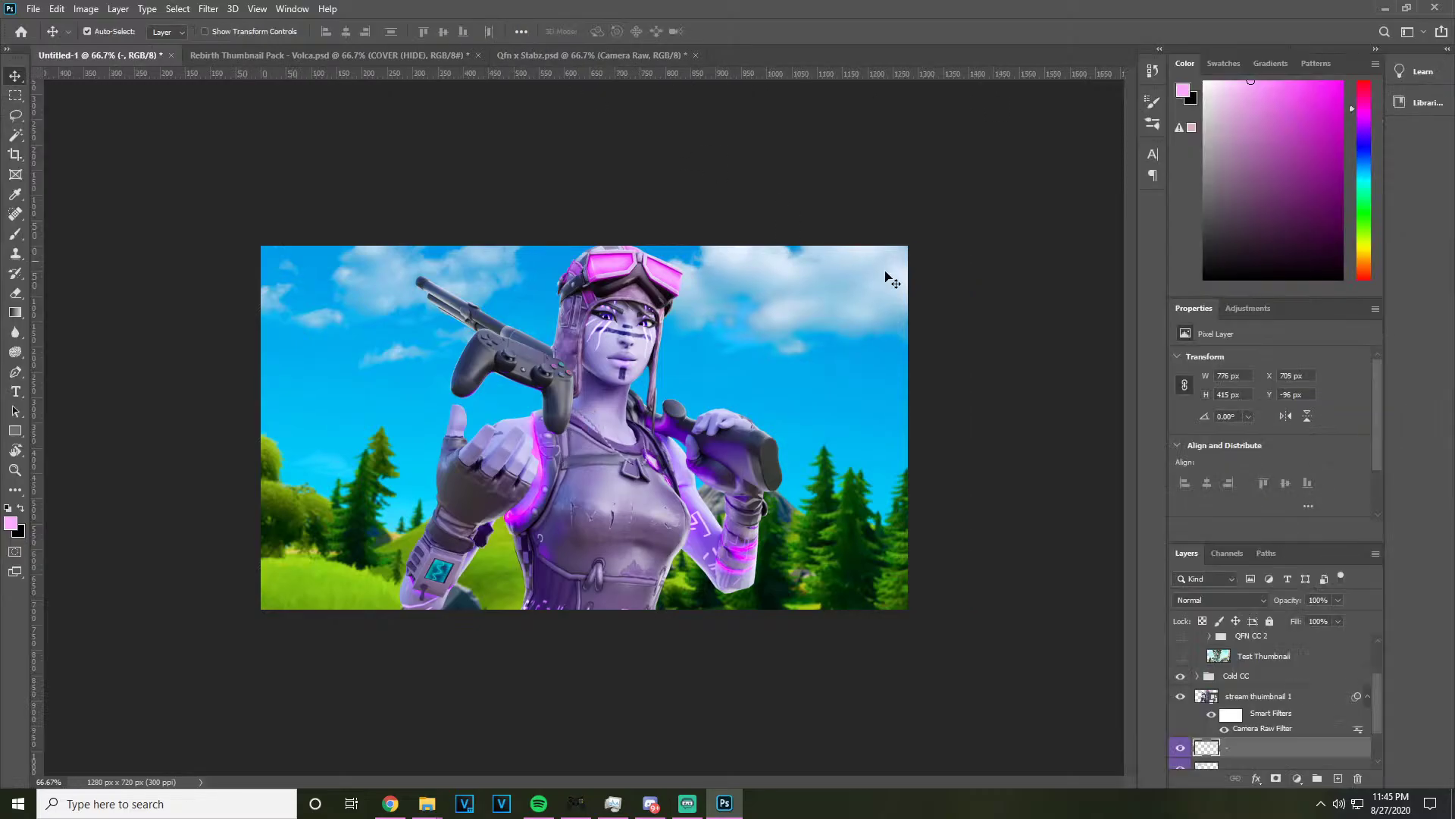
Select the upper-left cloud layer and soften it with a Field Blur weaker than the default 15 px
scroll(1286, 667, "down", 1)
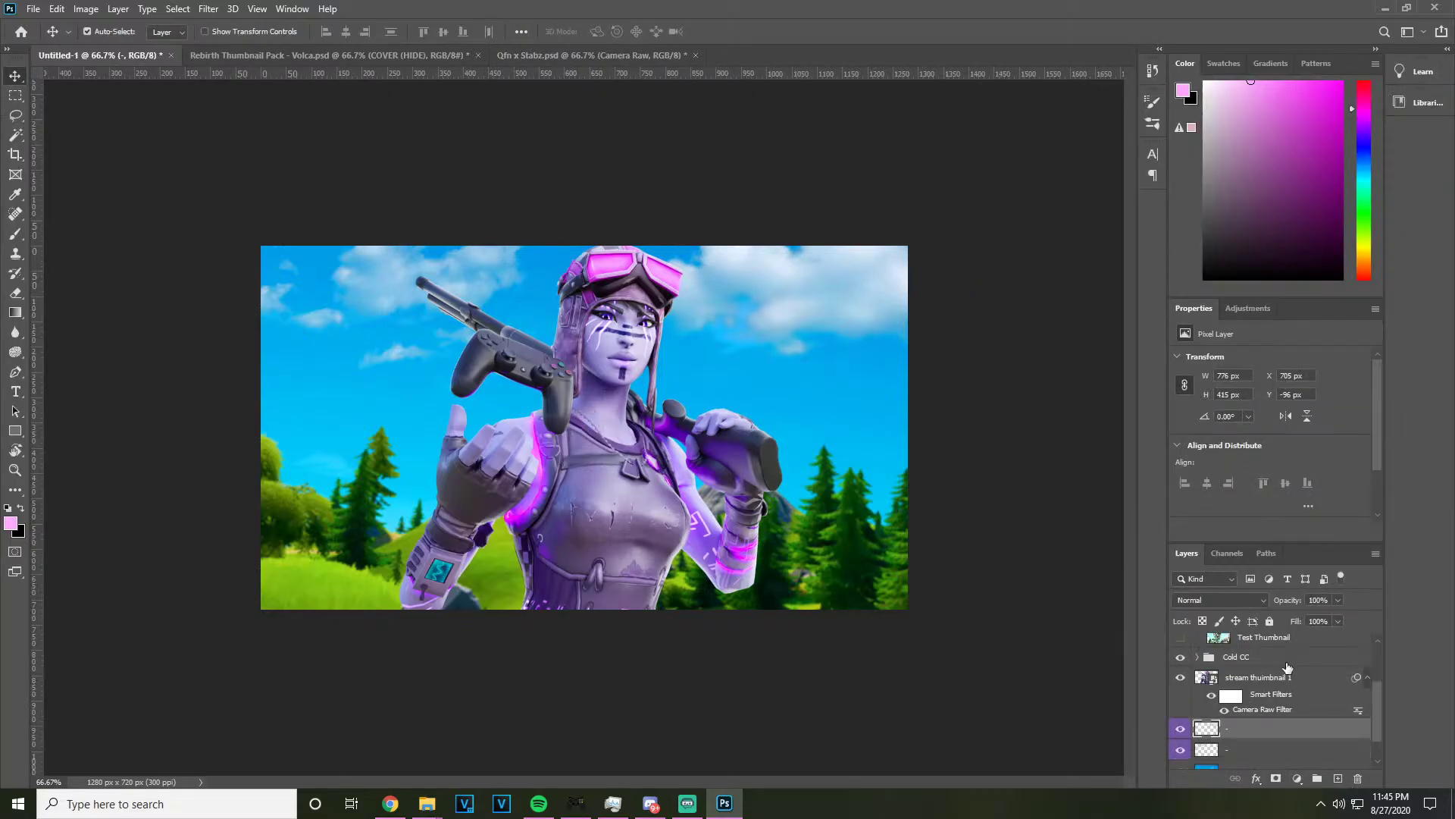
left_click(1254, 748)
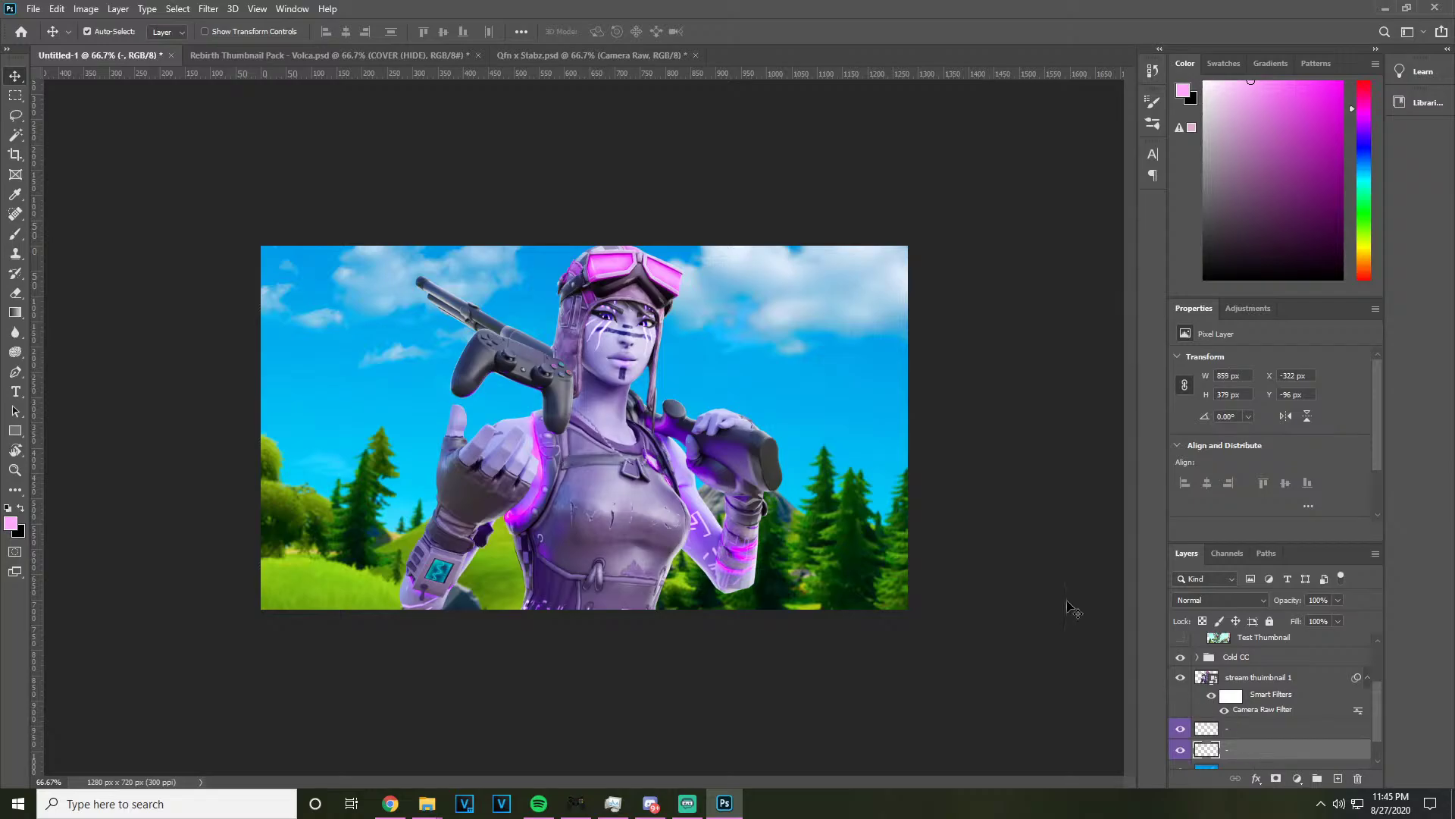
left_click(208, 8)
mouse_move(302, 195)
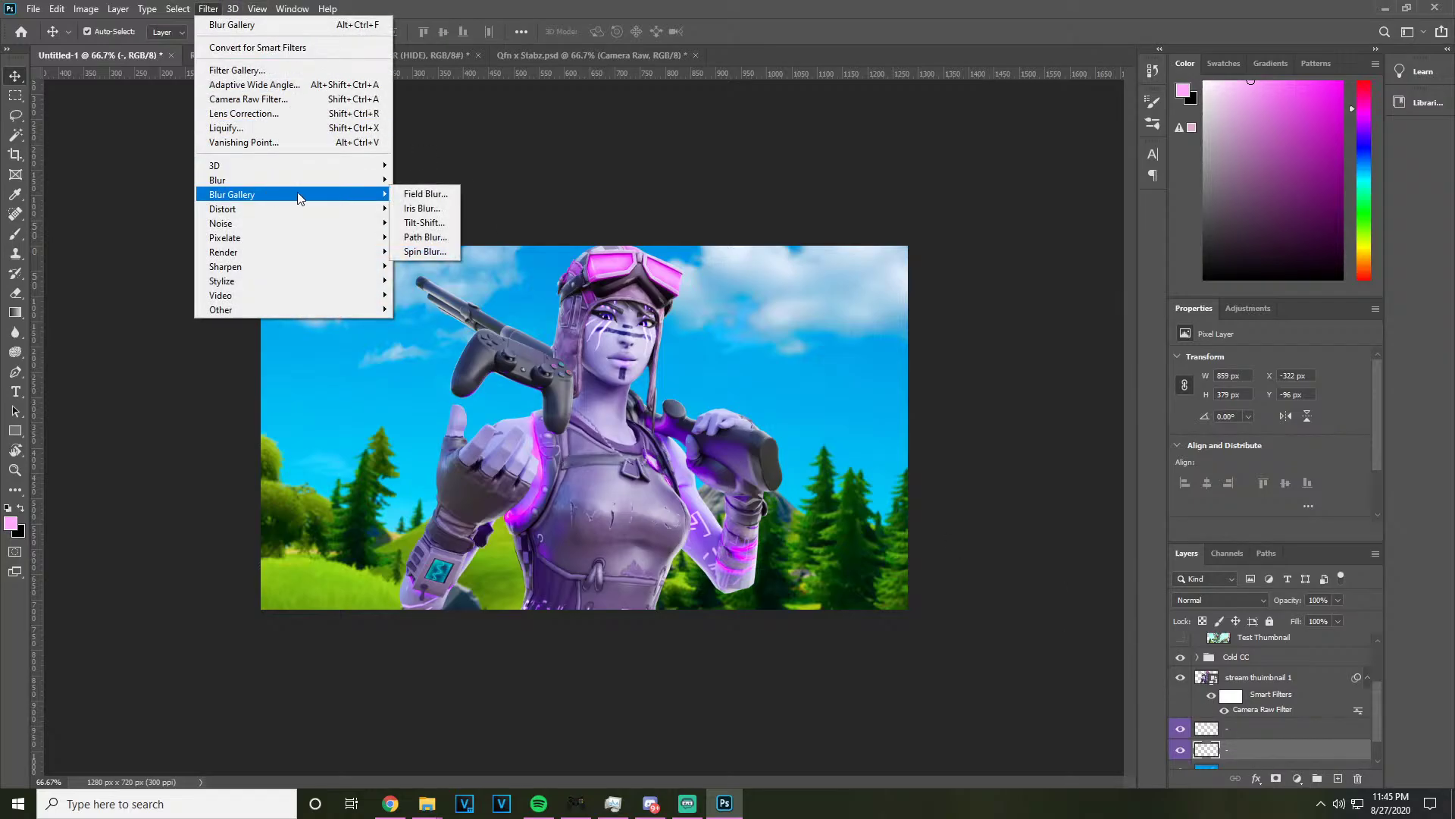
left_click(425, 194)
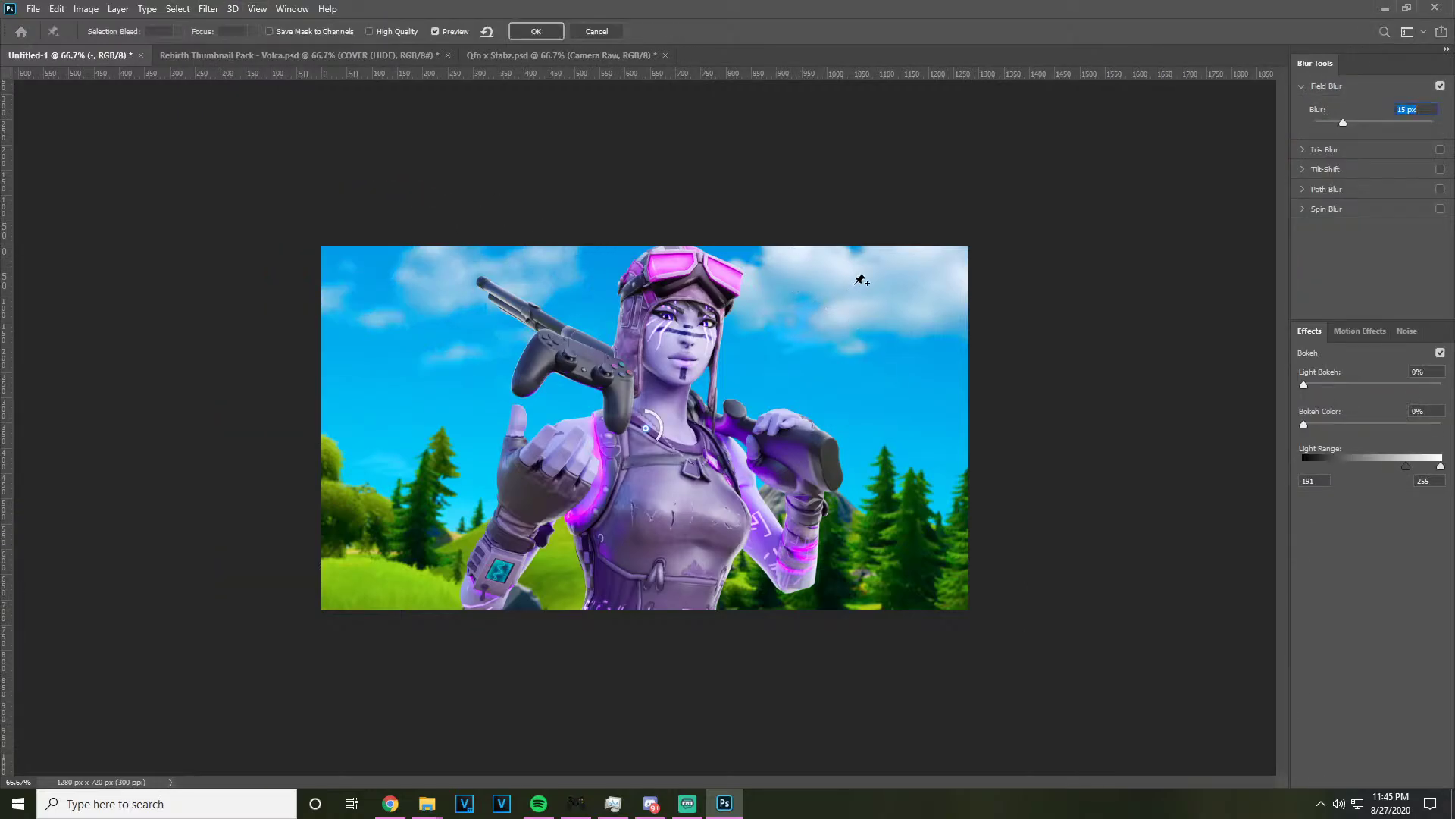
left_click_drag(1337, 122, 1325, 124)
left_click(537, 35)
left_click(534, 30)
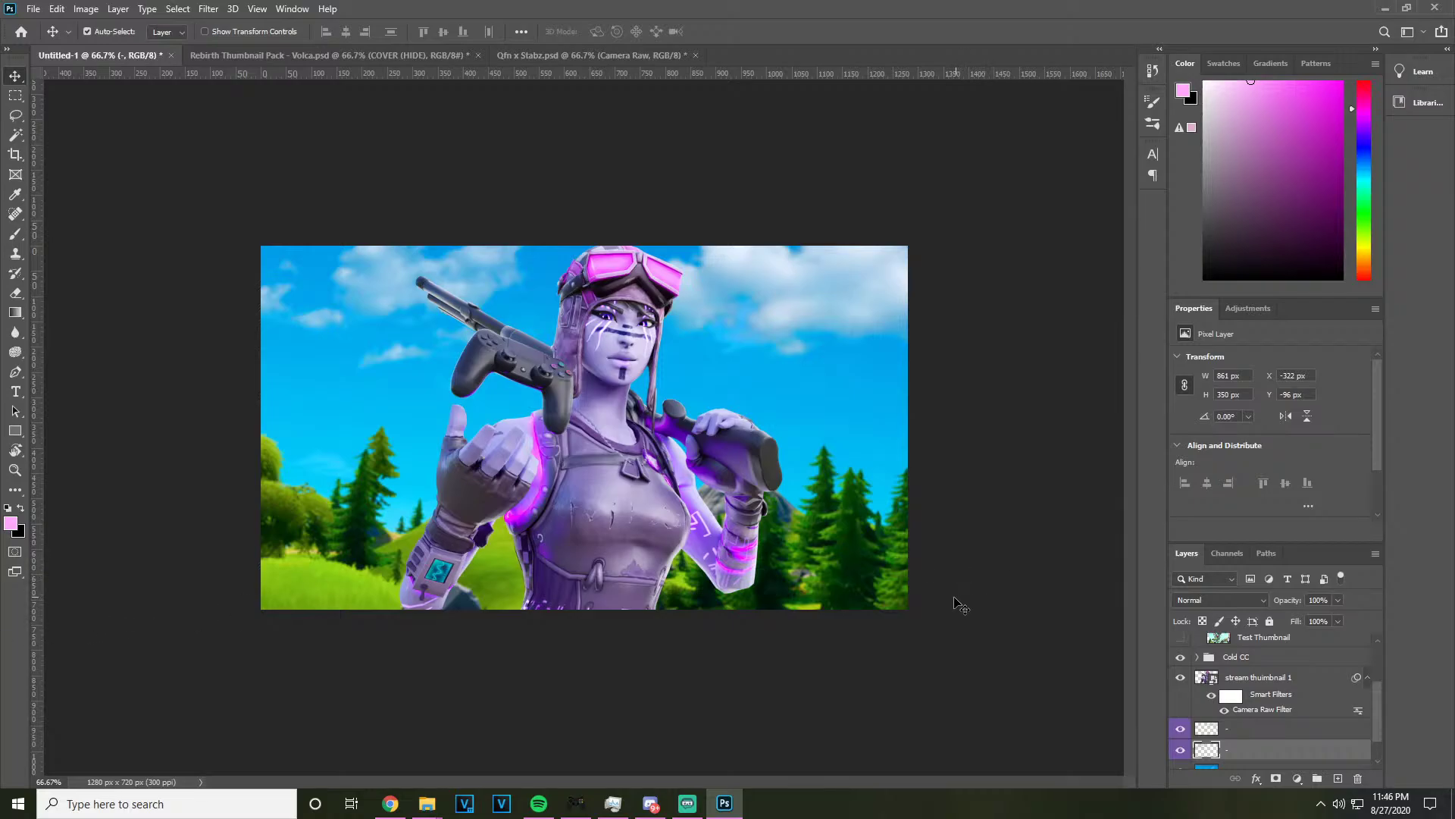
scroll(1284, 701, "up", 3)
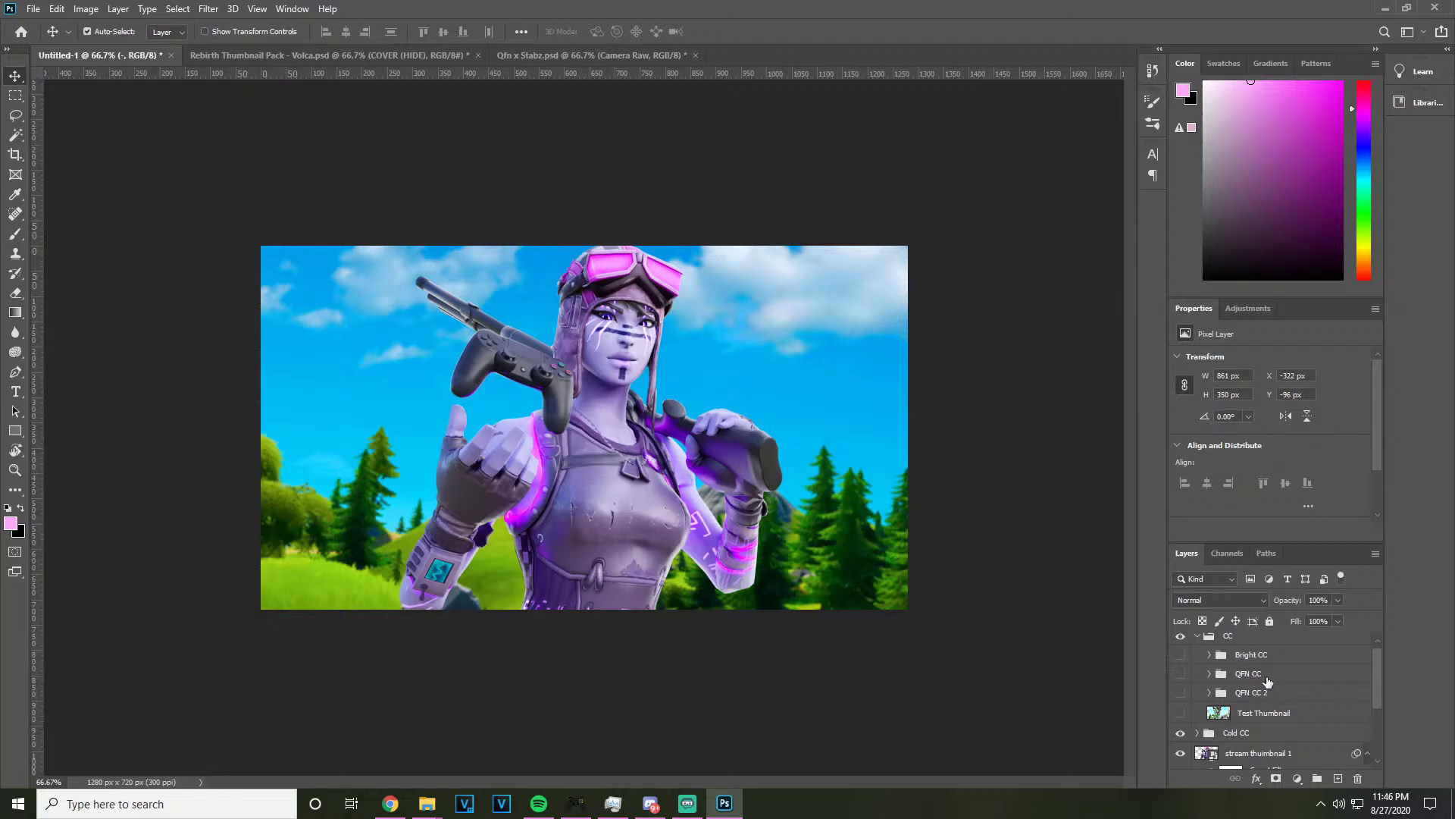
scroll(1267, 682, "up", 1)
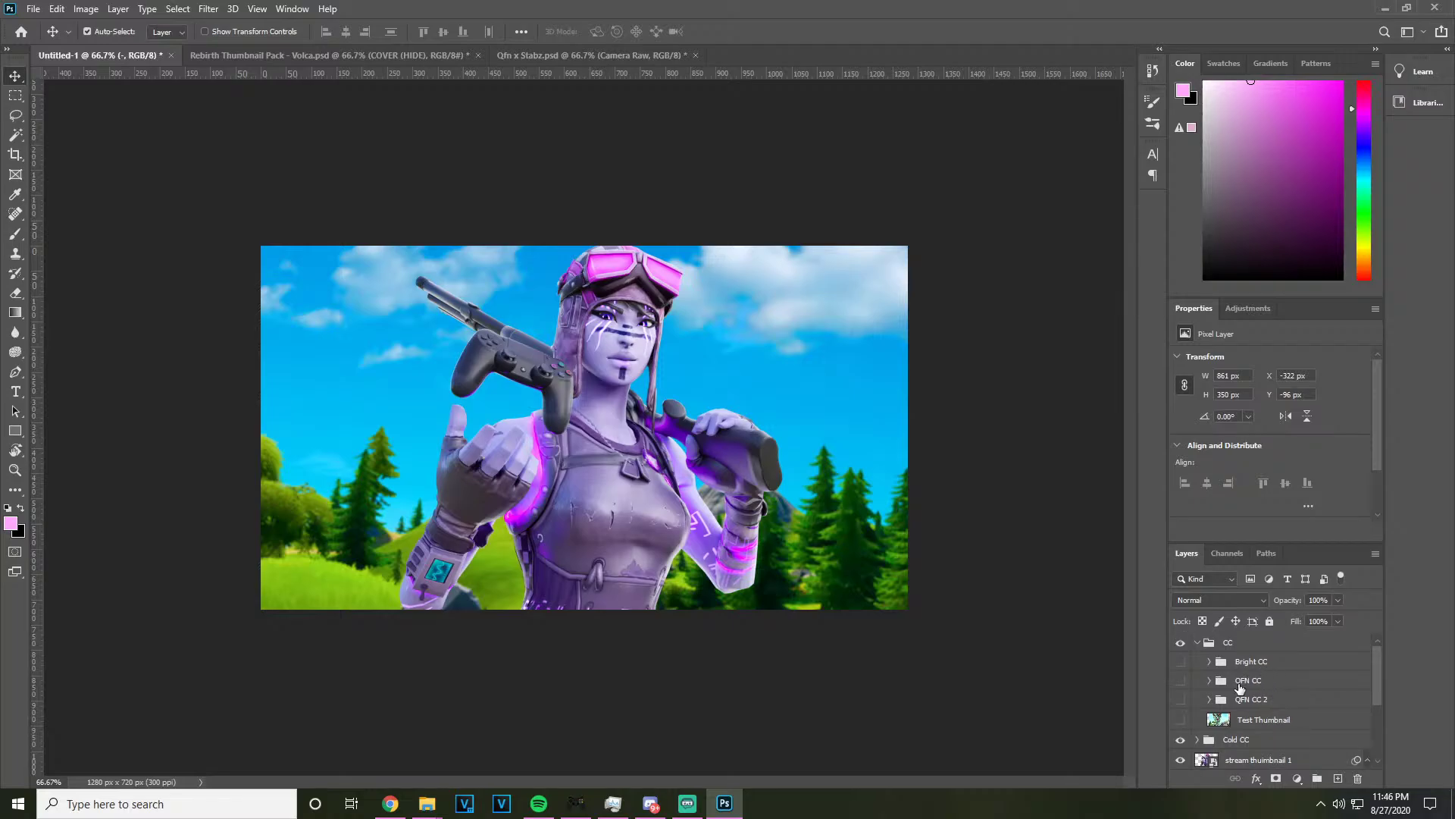
Show the QFN CC 2 colour correction group in Untitled-1 and hide the Cold CC group
left_click(1180, 682)
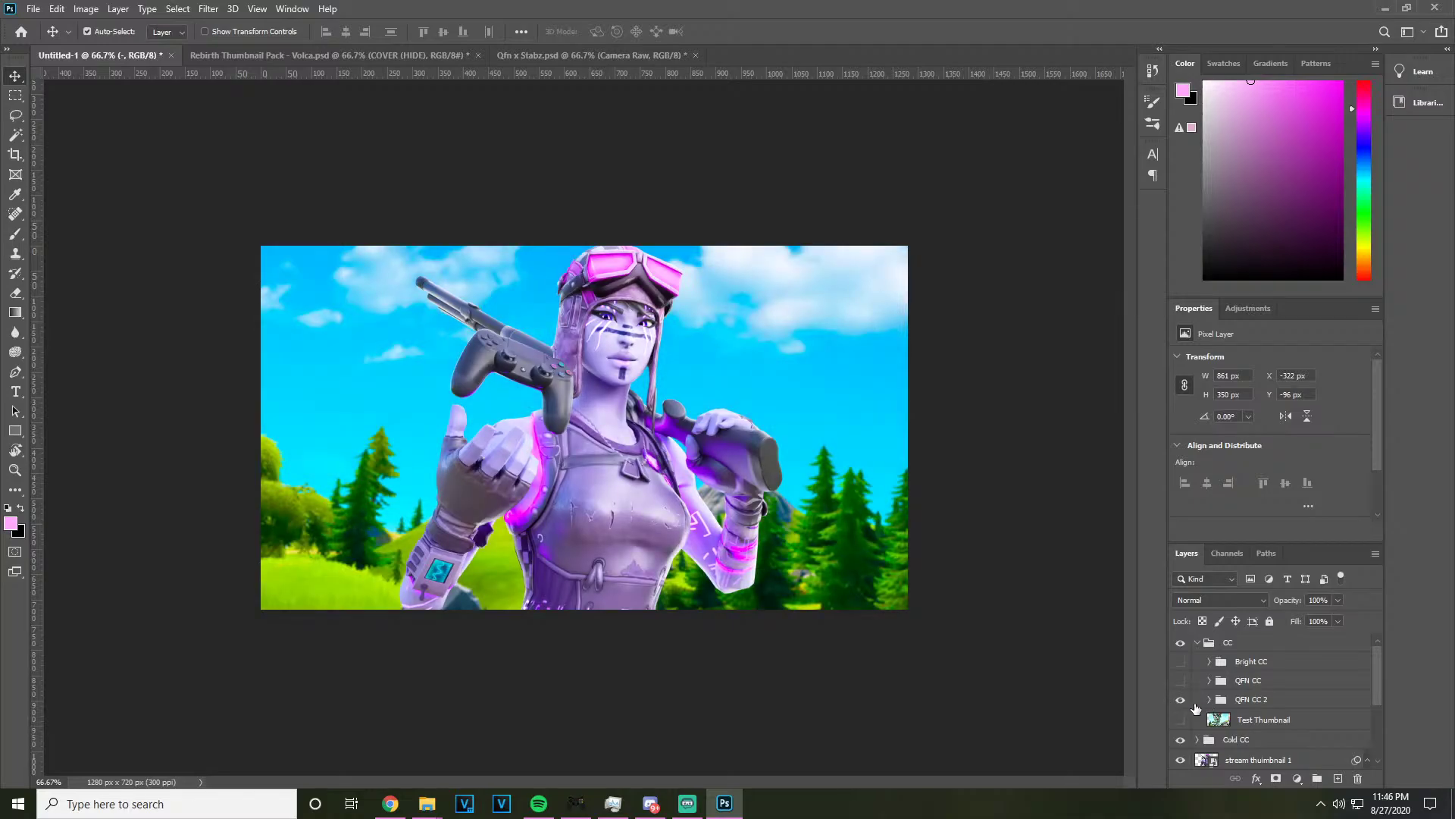
left_click(1178, 739)
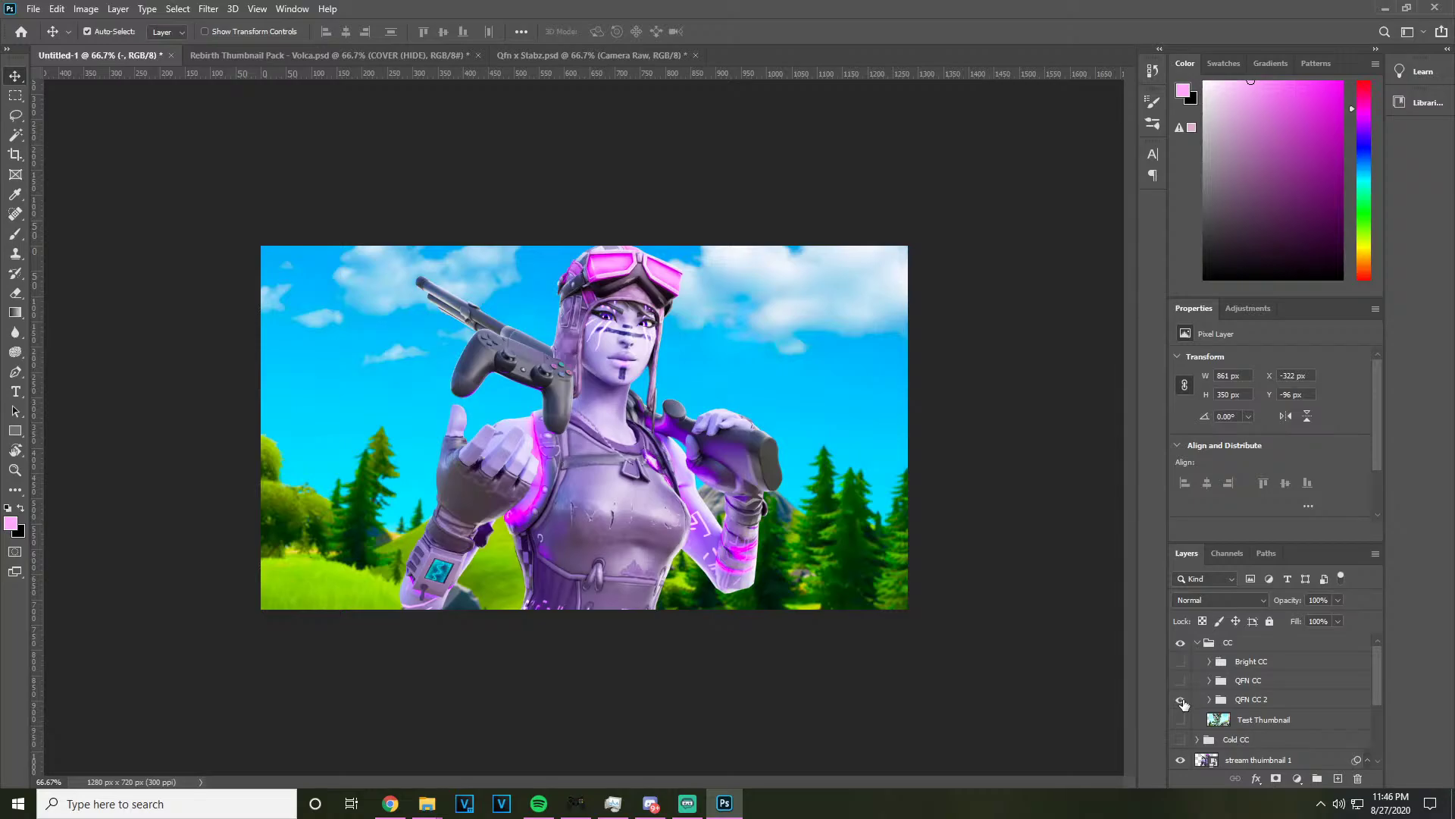
left_click(1181, 700)
In Qfn x Stabz.psd, hide the CC group, then show and expand the Useful stuff group
left_click(611, 56)
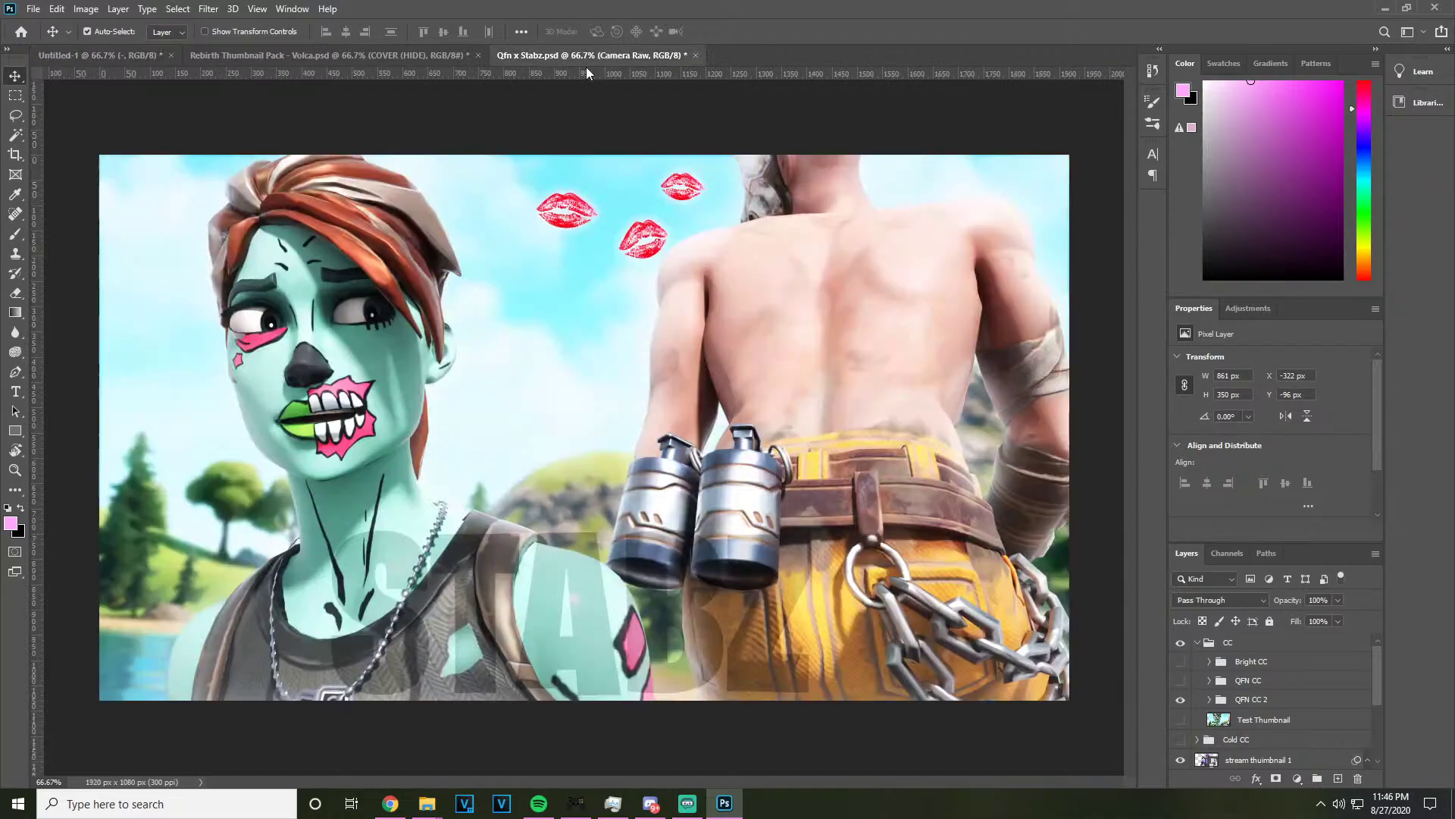
scroll(1235, 697, "down", 3)
left_click(1180, 674)
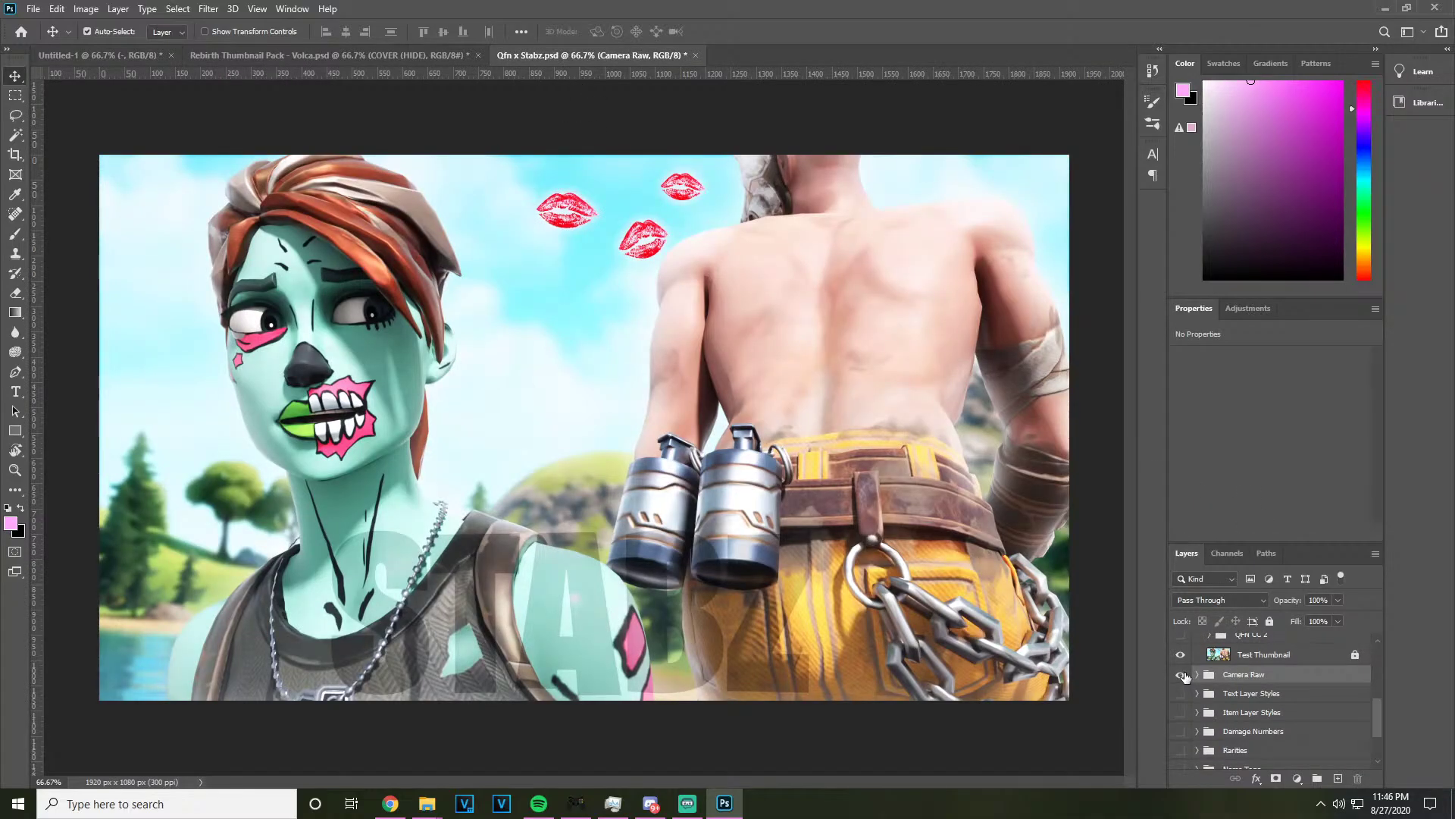
left_click(1180, 674)
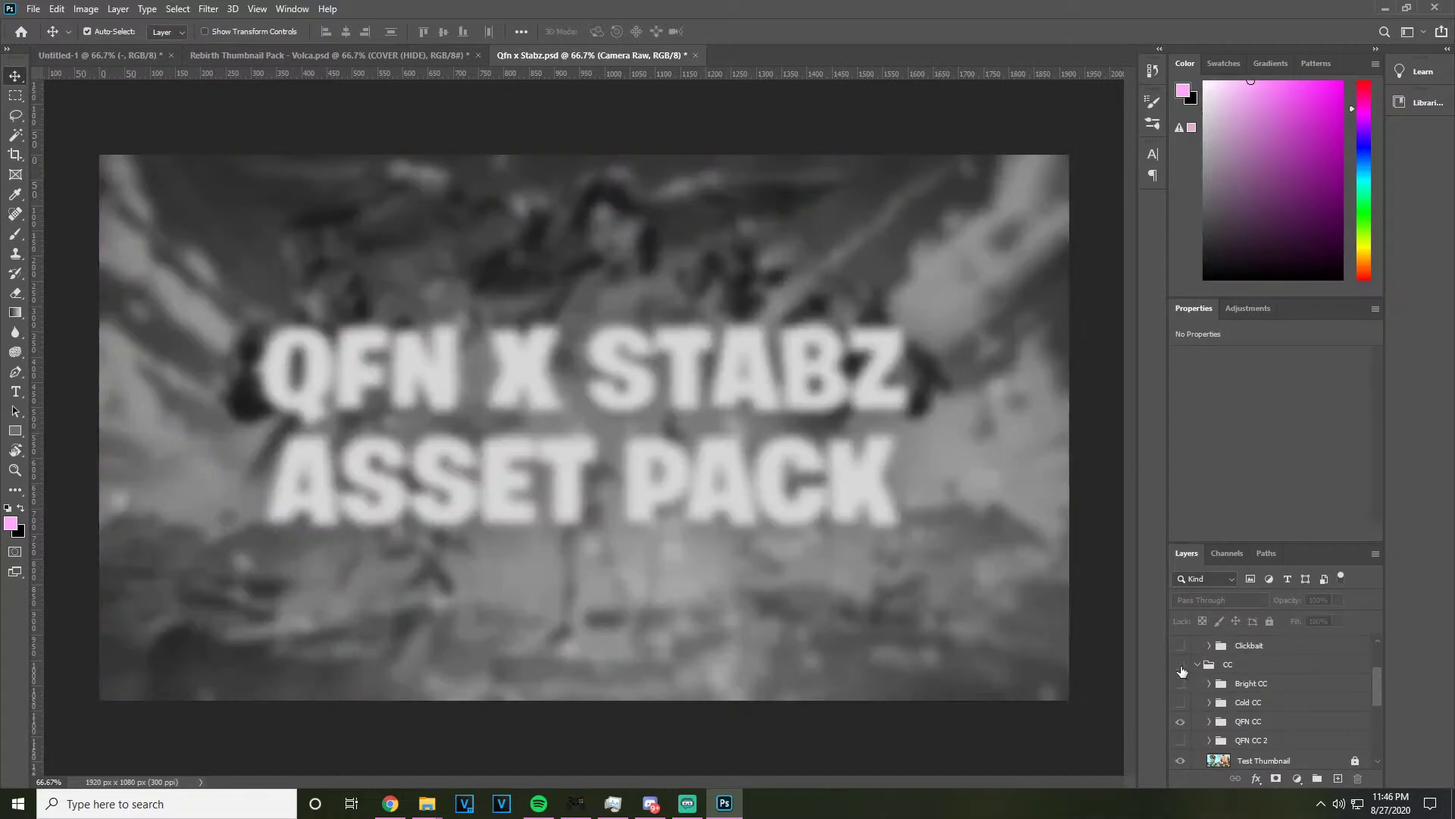
scroll(1197, 683, "down", 1)
scroll(1199, 717, "down", 3)
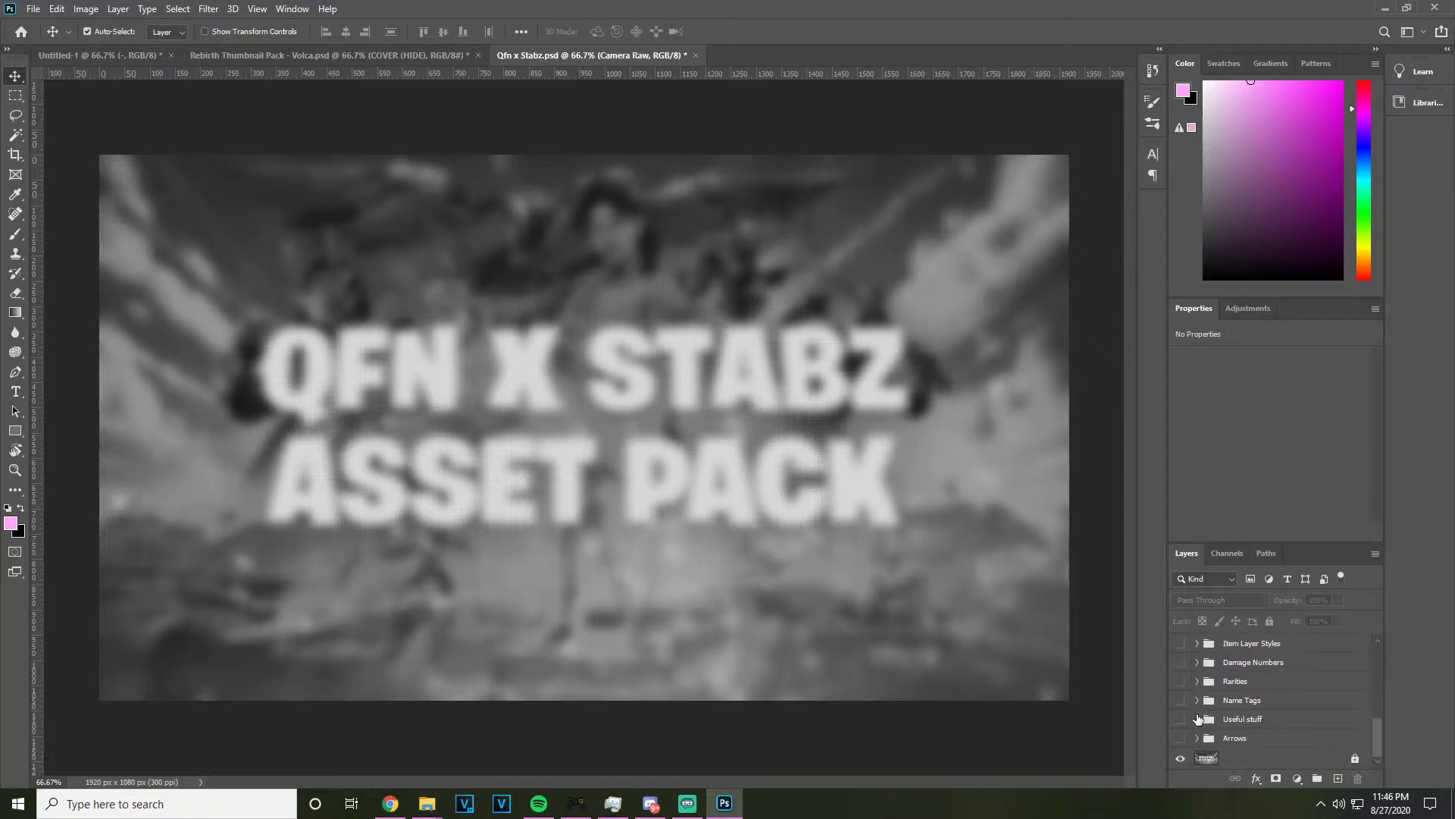
left_click(1181, 719)
left_click(1197, 718)
scroll(1187, 720, "down", 2)
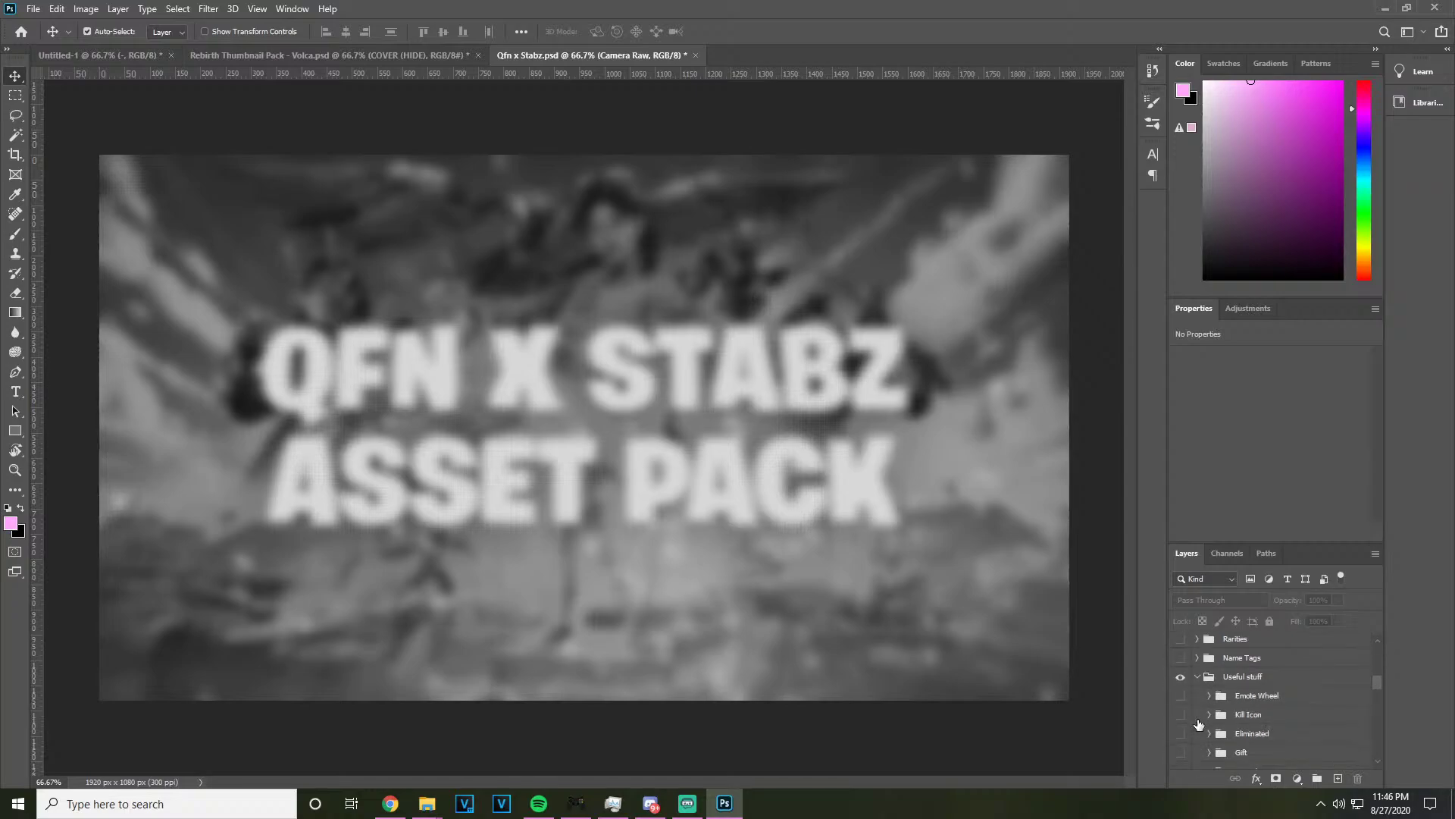
Preview the overlays in the Useful stuff group, including Speed Lines, the clouds and Particles, hiding each one again
scroll(1187, 720, "down", 2)
scroll(1186, 709, "down", 5)
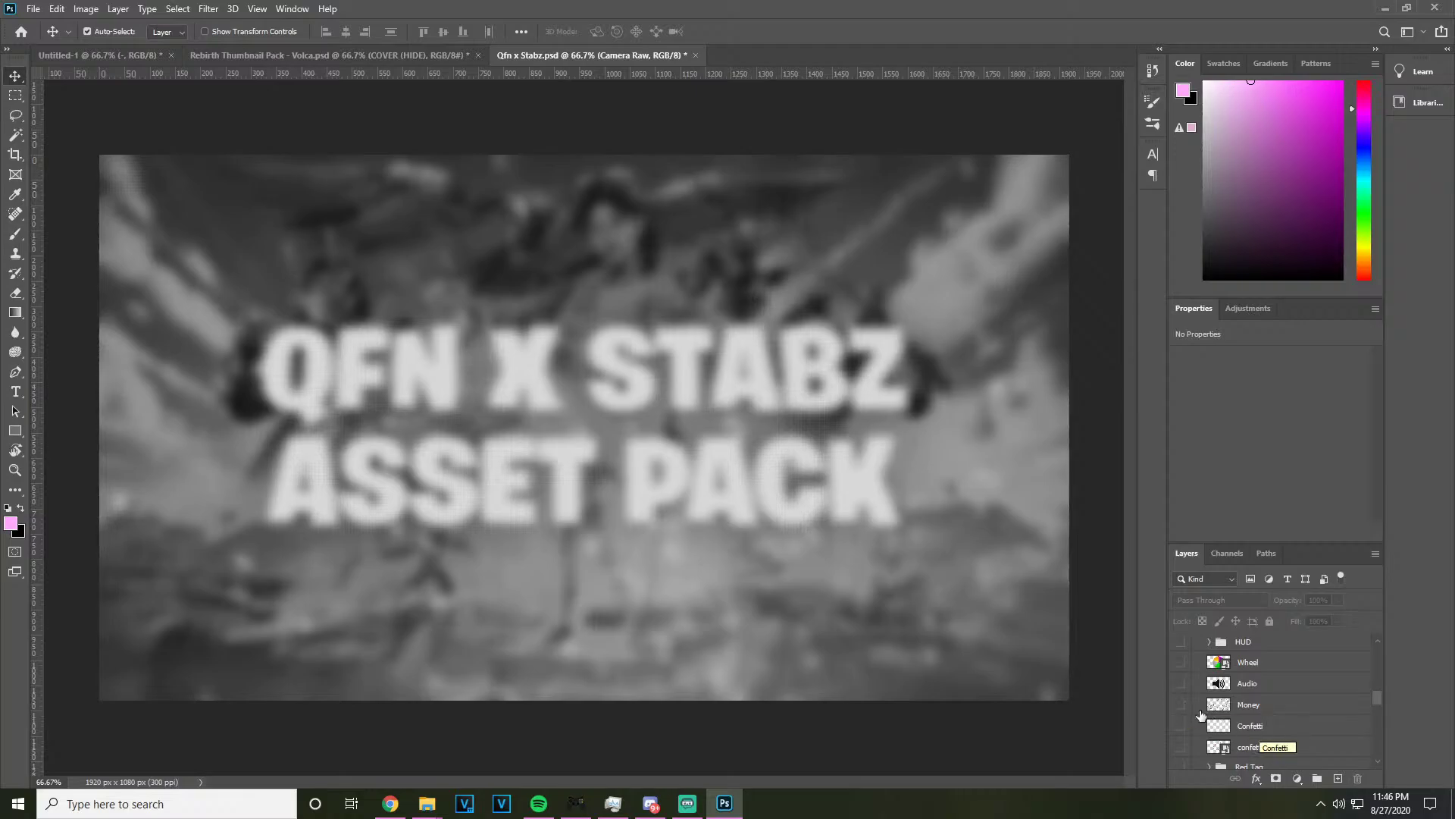
scroll(1208, 710, "down", 1)
scroll(1206, 725, "down", 2)
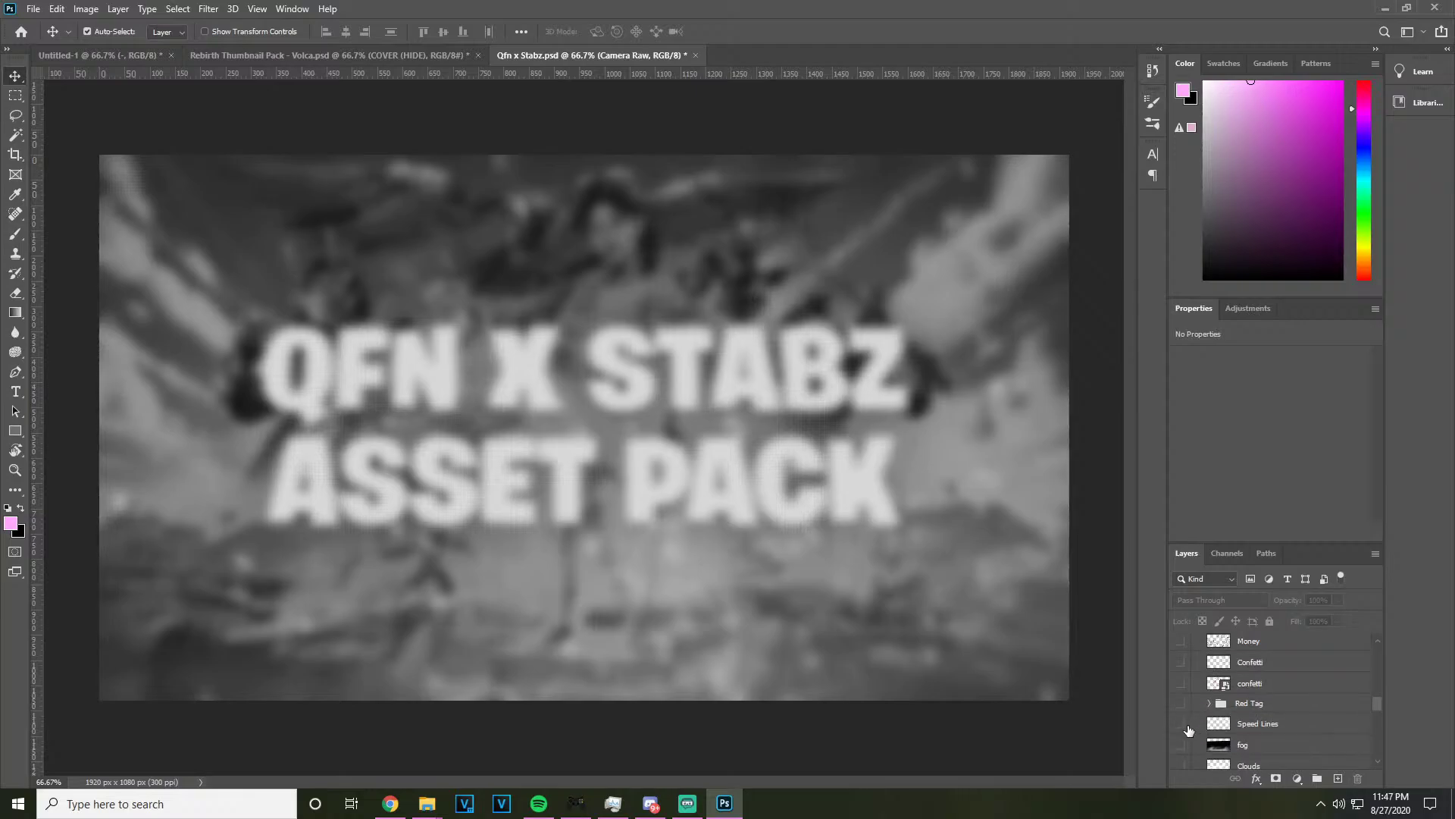
left_click(1181, 724)
left_click(1181, 724)
scroll(1182, 726, "down", 1)
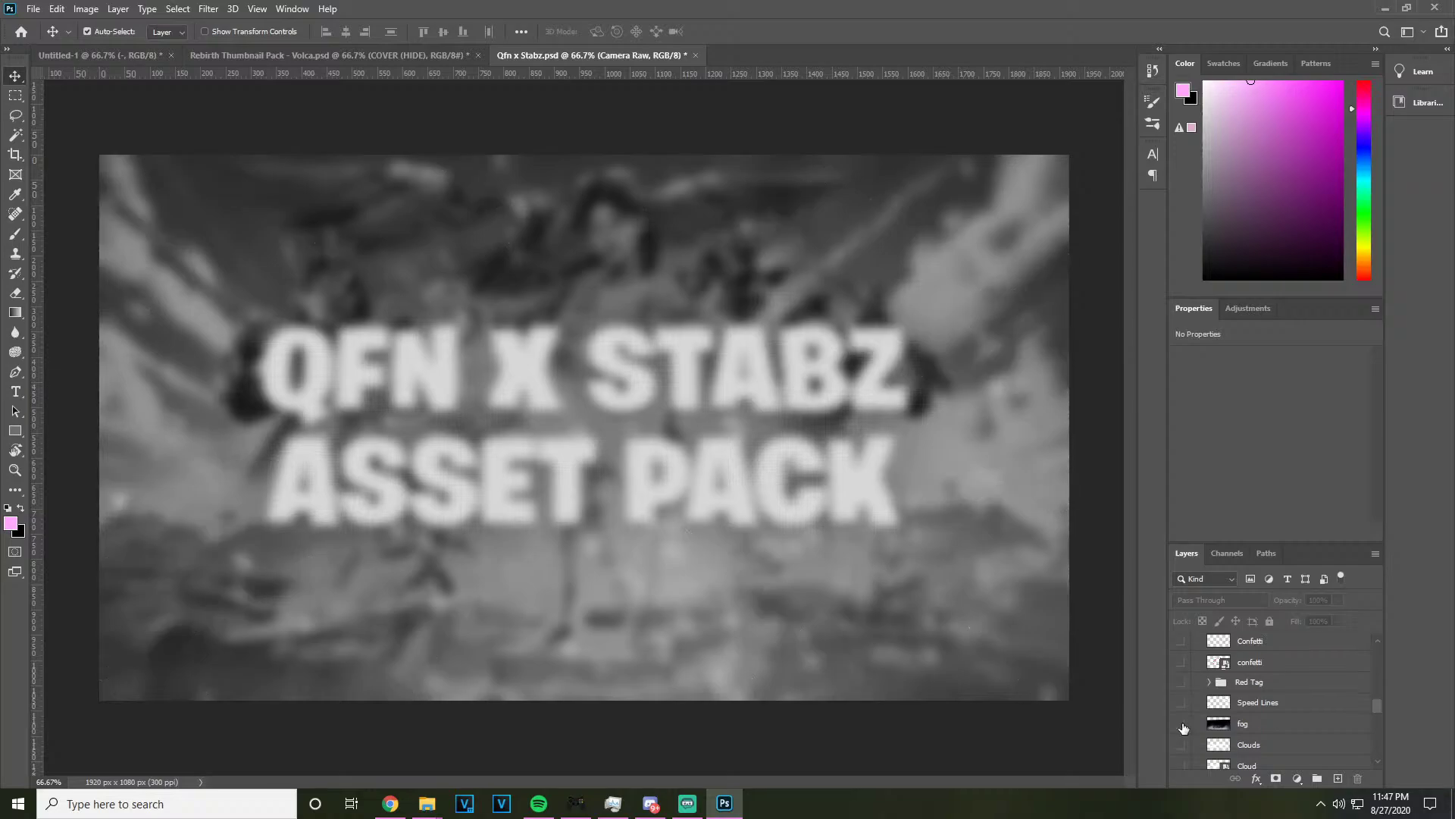
left_click(1185, 747)
left_click(1185, 747)
scroll(1205, 727, "down", 6)
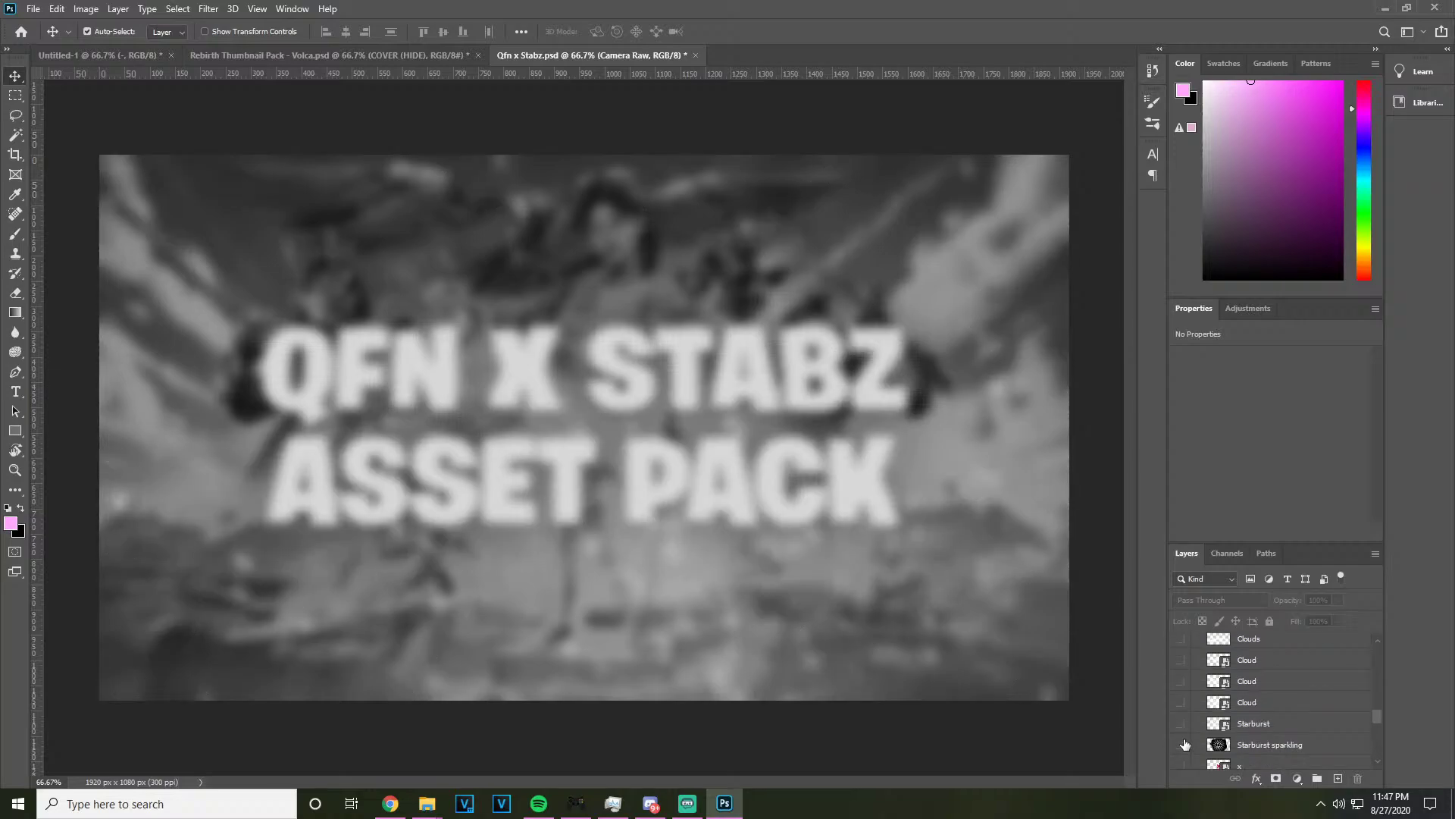
left_click(1183, 704)
left_click(1183, 705)
scroll(1183, 705, "down", 5)
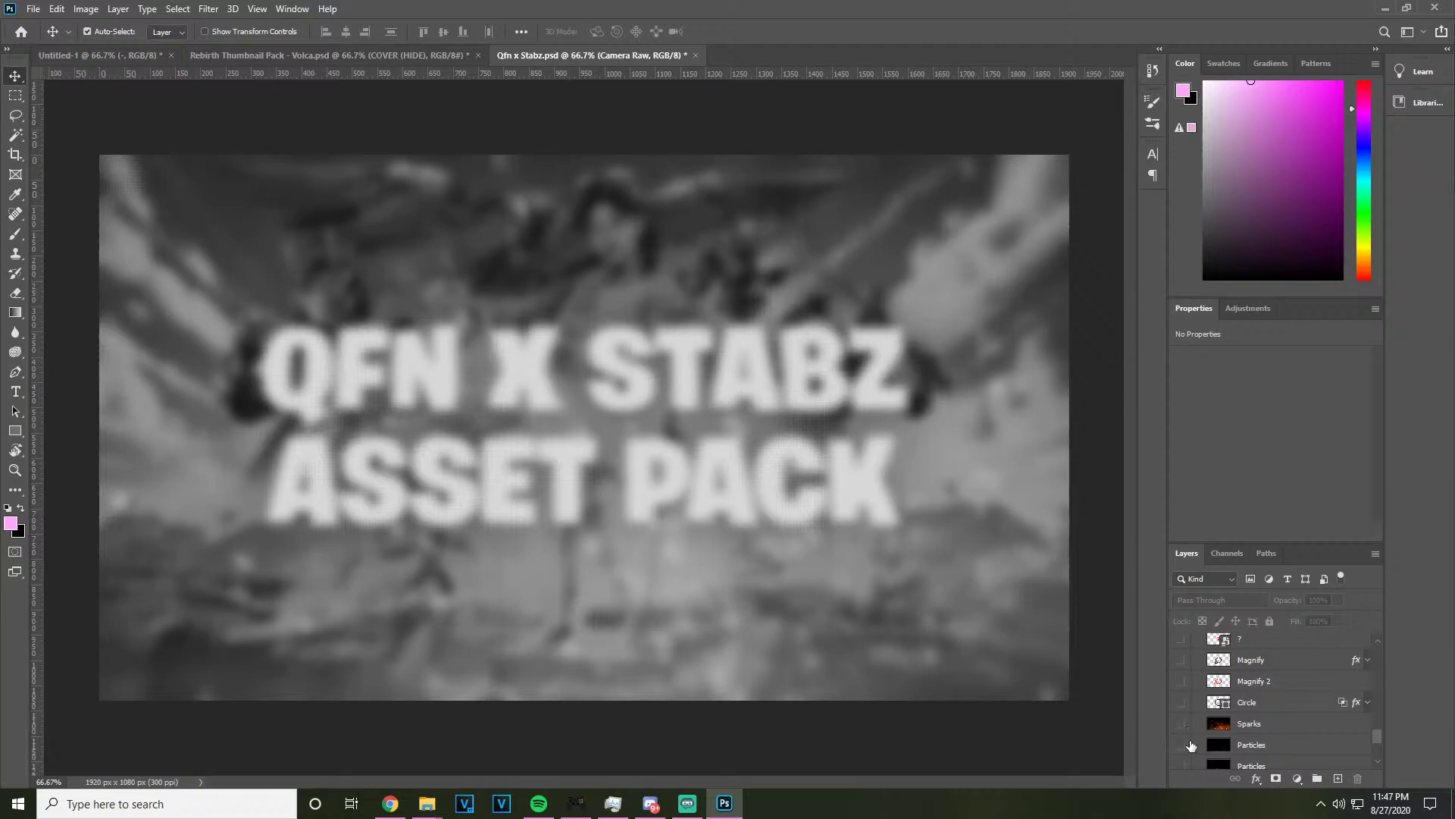
scroll(1188, 746, "down", 1)
left_click(1180, 746)
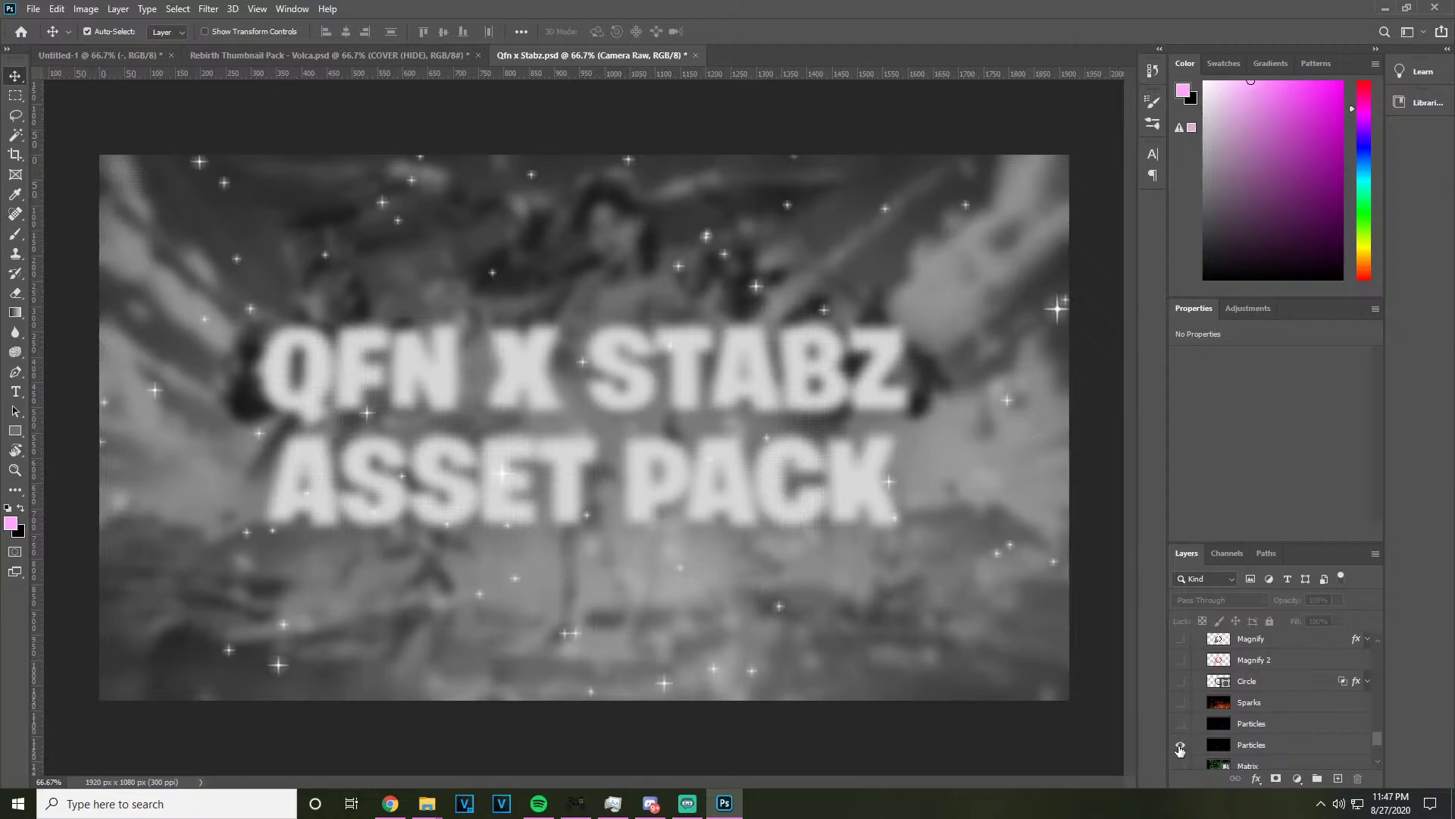
left_click(1180, 749)
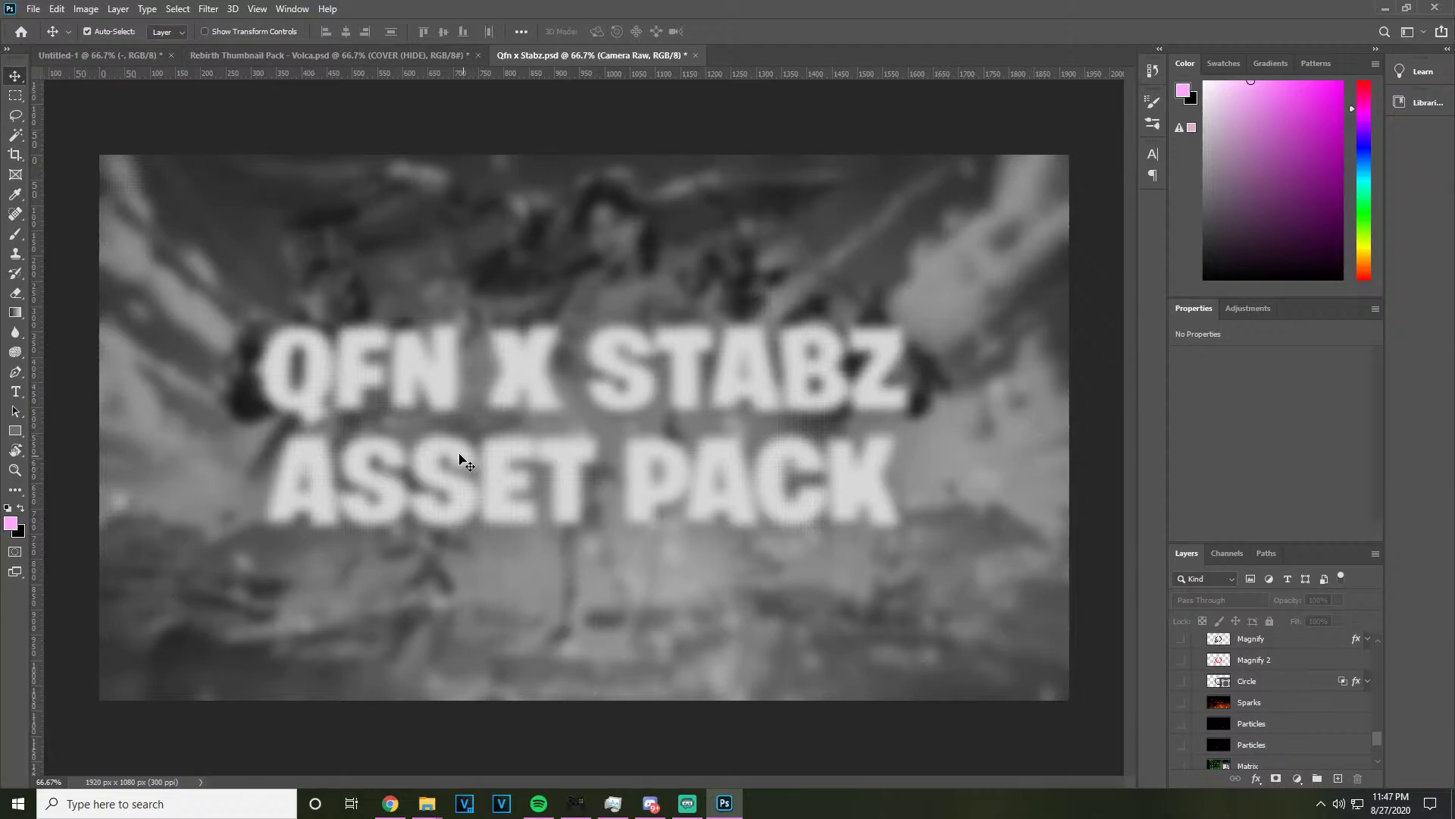
In Rebirth Thumbnail Pack - Volca.psd, collapse the Clouds group, then show and expand the Light Flares group
left_click(365, 56)
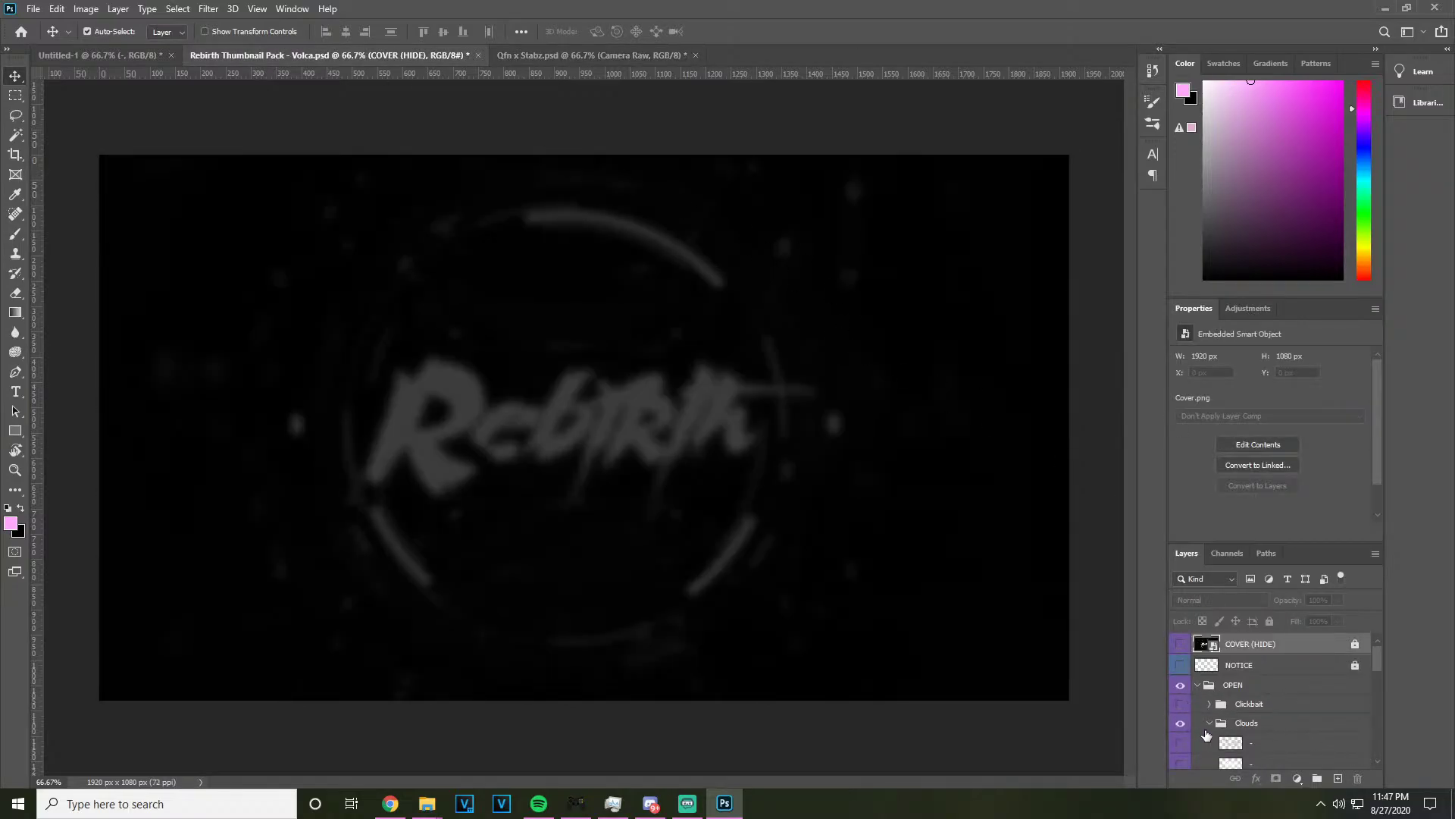
left_click(1209, 724)
scroll(1210, 727, "down", 2)
scroll(1208, 709, "down", 2)
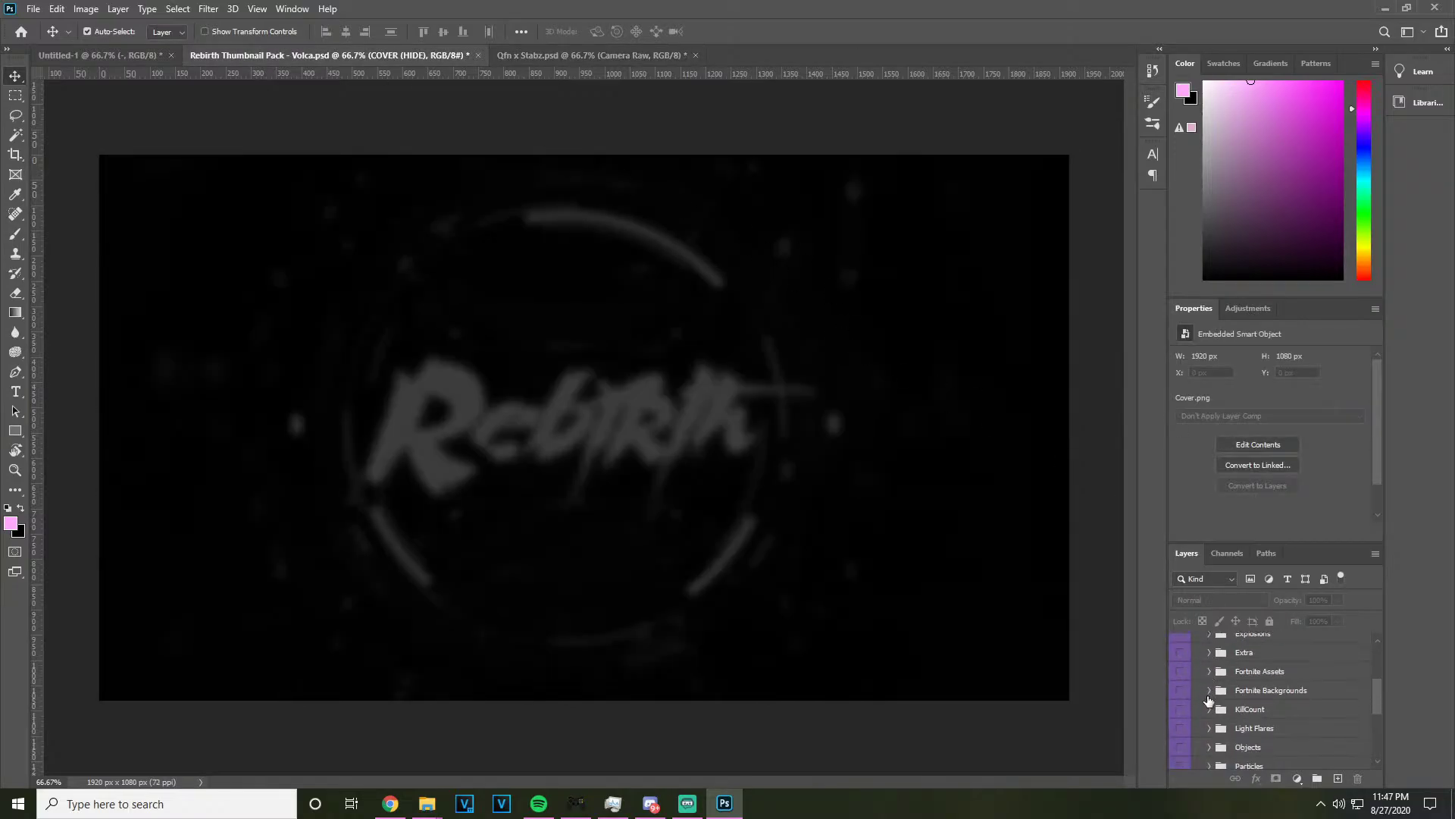
left_click(1180, 728)
left_click(1210, 728)
scroll(1197, 731, "down", 2)
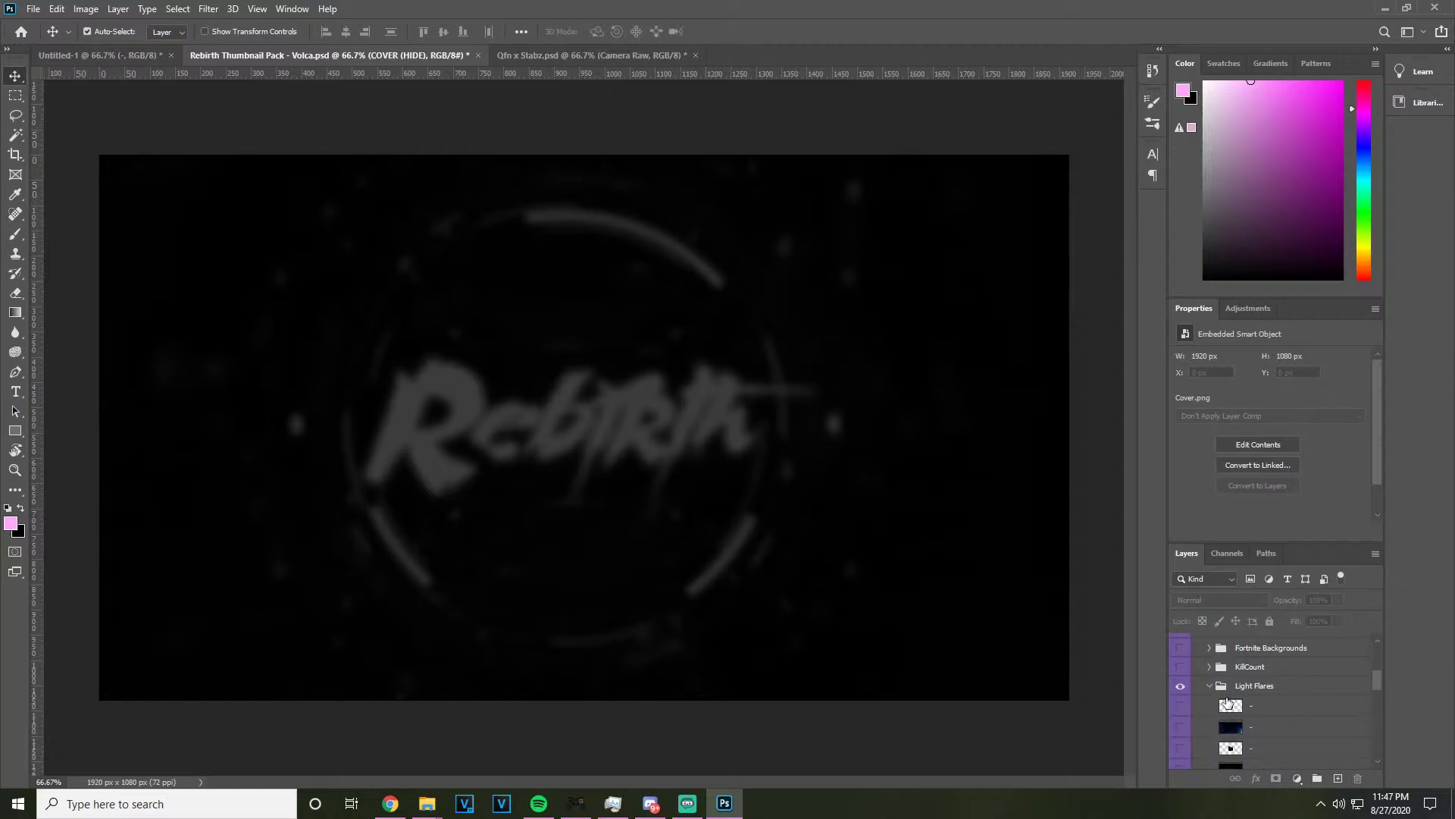
Preview the first light flares and copy the third one into Untitled-1
left_click(1181, 706)
left_click(1180, 706)
scroll(1184, 716, "down", 1)
left_click(1180, 726)
left_click(1180, 727)
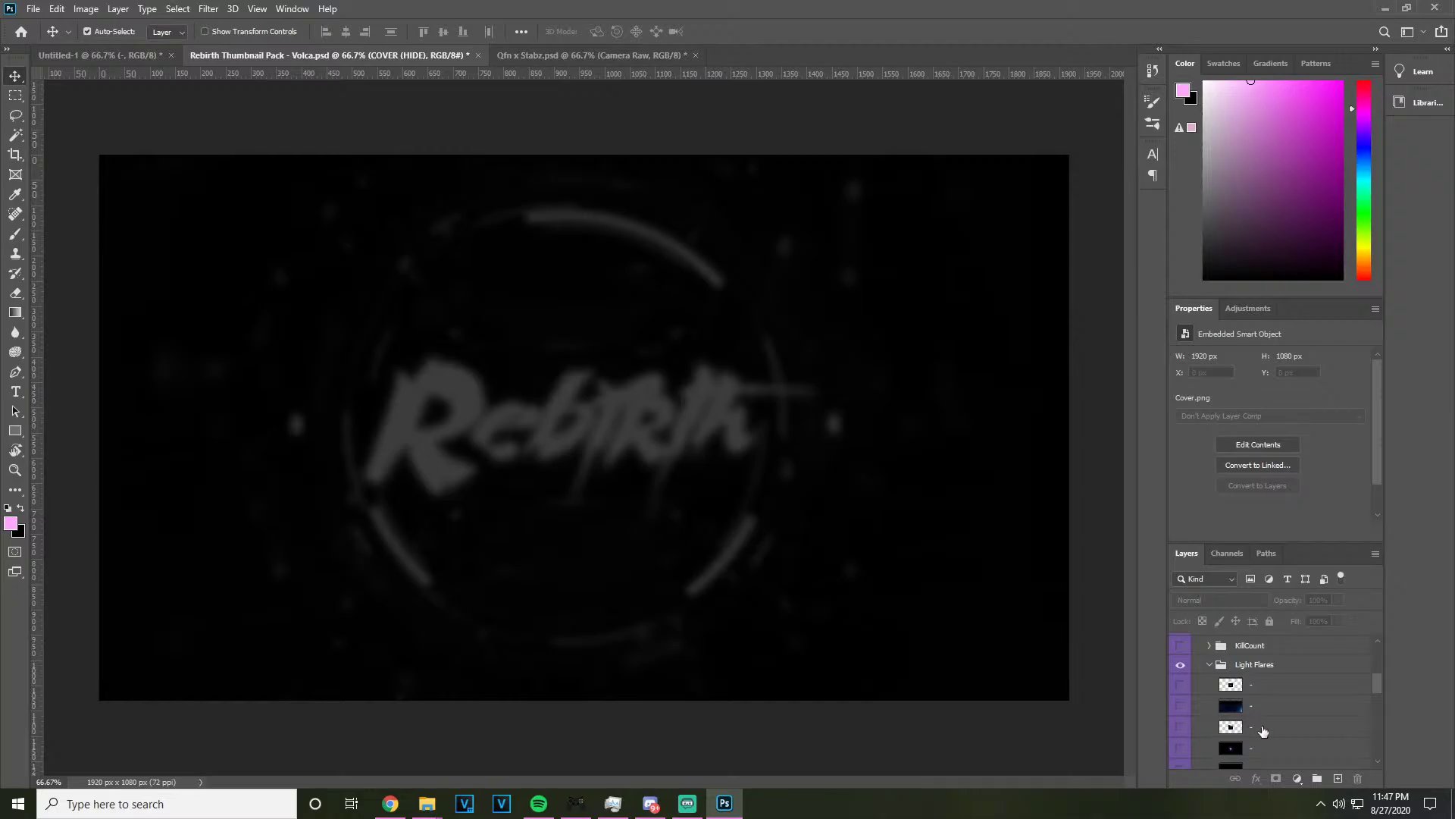
left_click_drag(1231, 727, 637, 405)
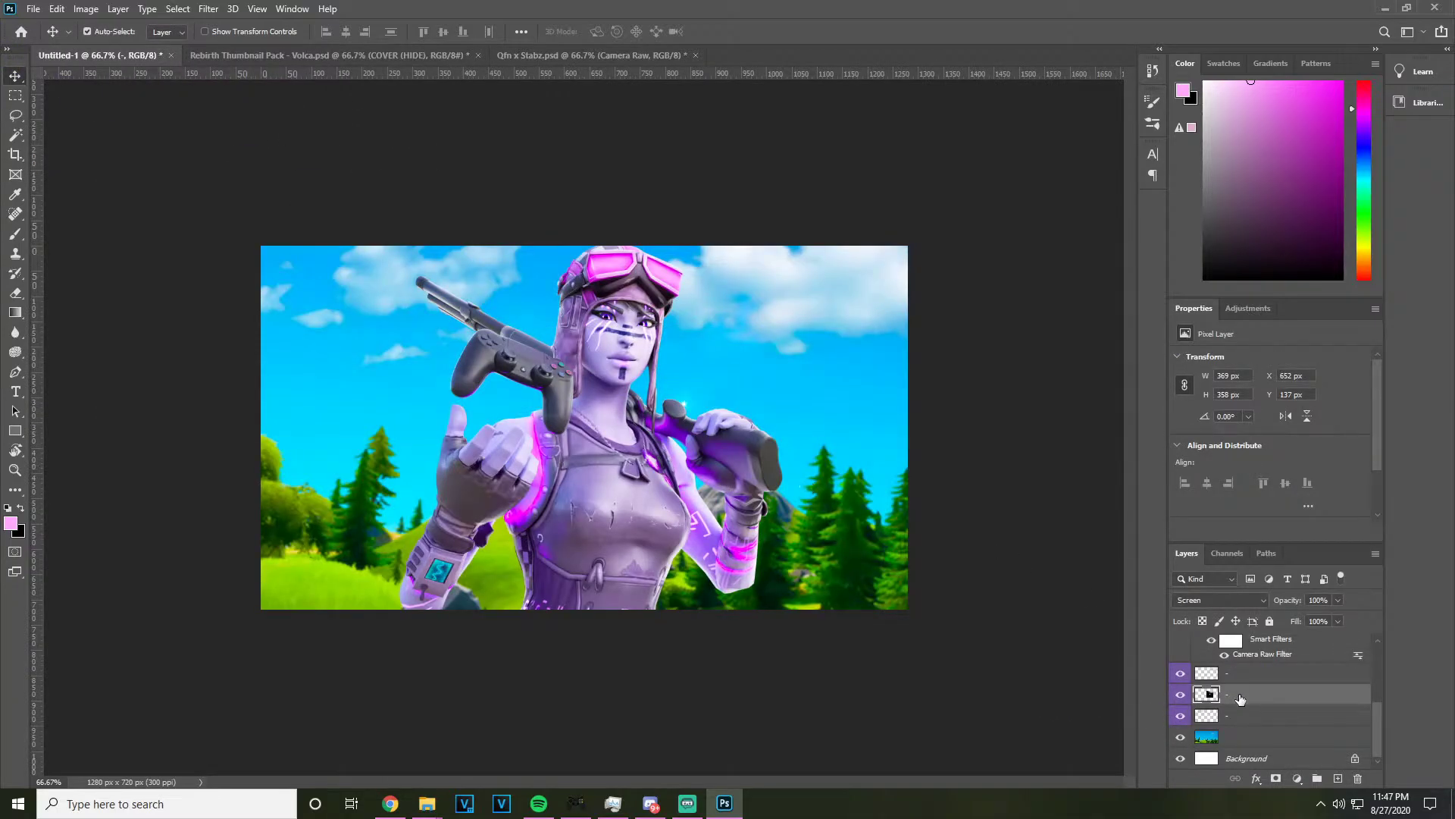
Move the copied light flare layer to the top of the CC group
scroll(1243, 704, "up", 1)
scroll(1229, 603, "up", 5)
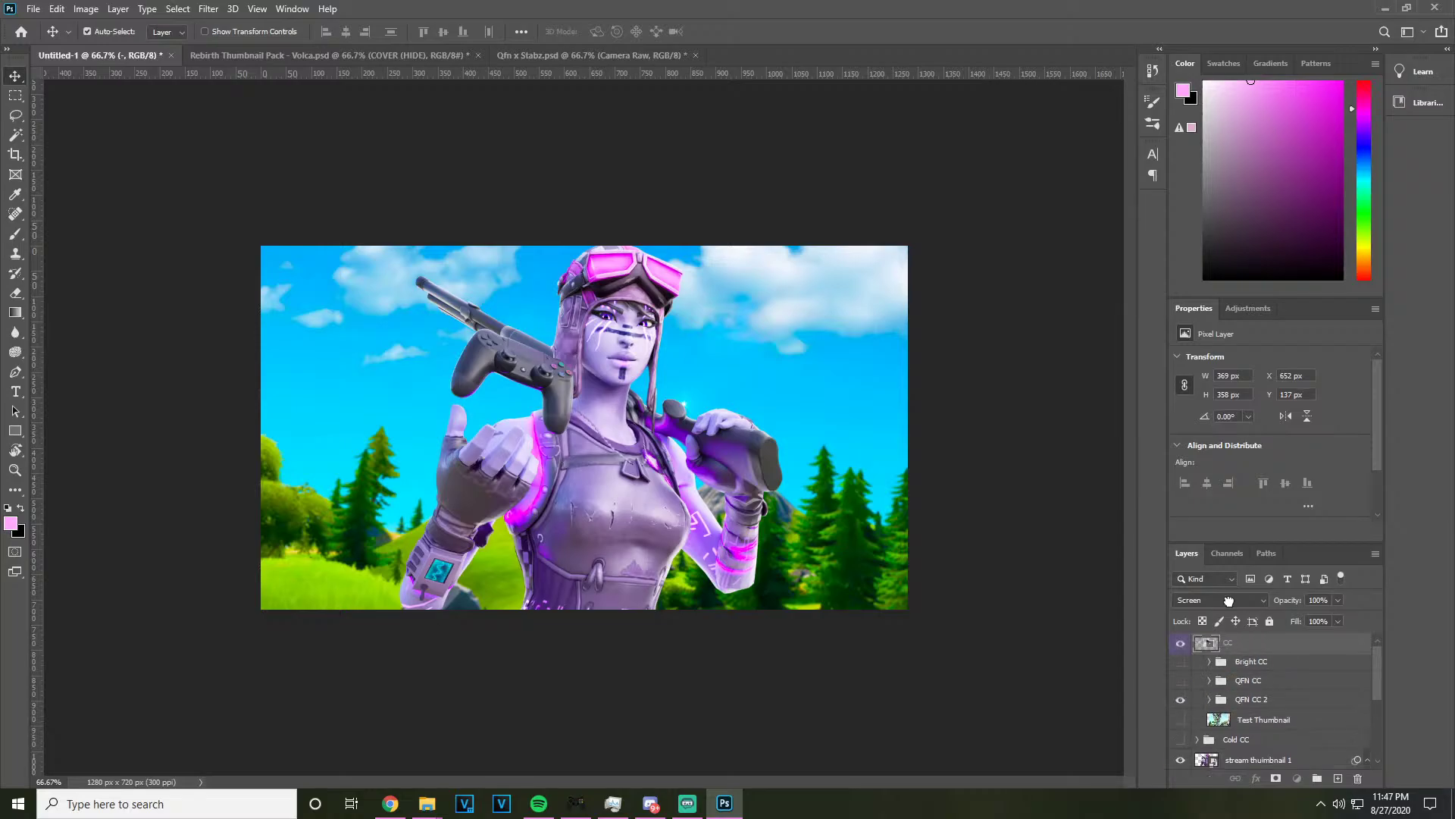
left_click_drag(1231, 641, 1231, 644)
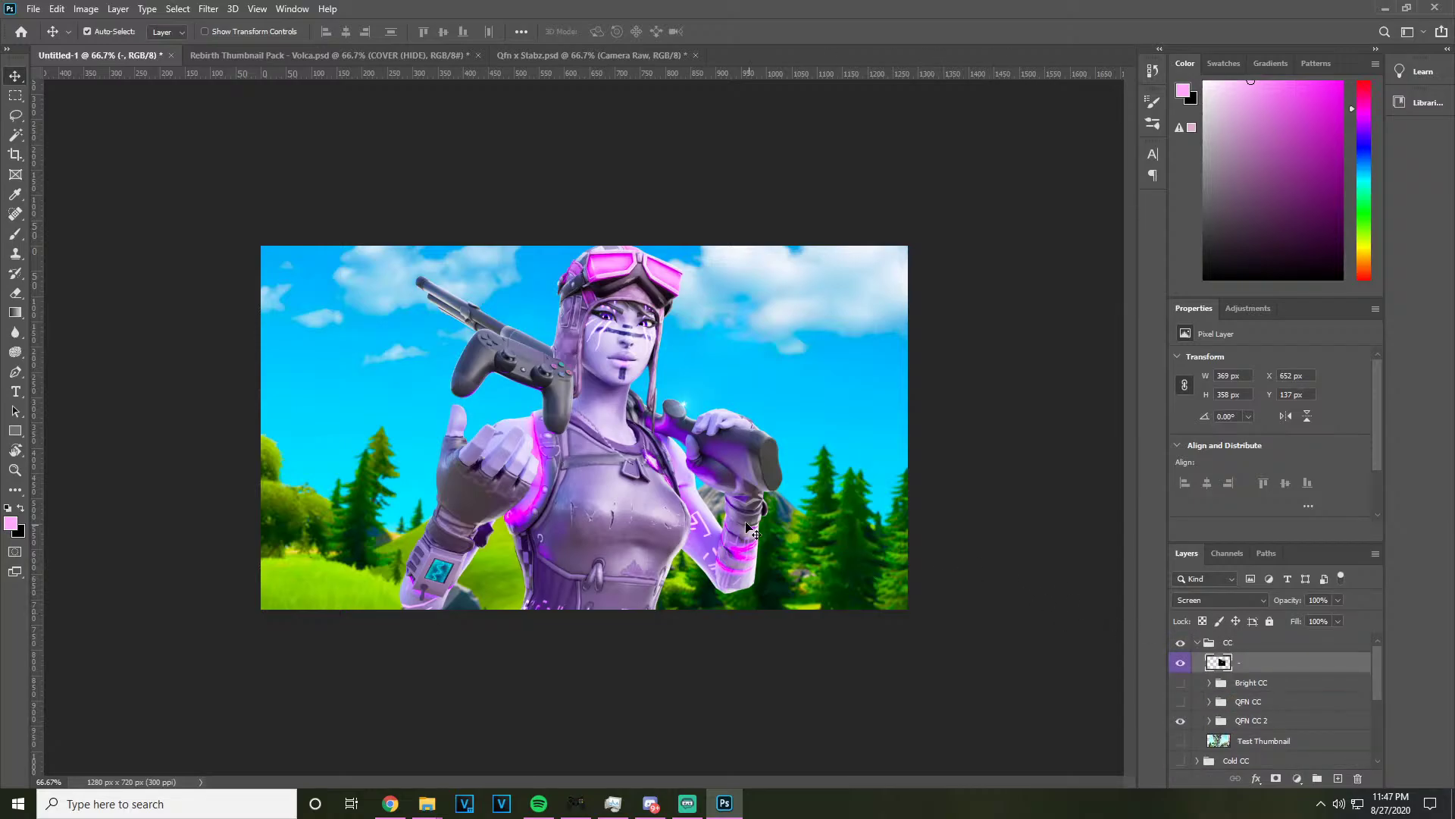
Place the light flare on the tip of the gun barrel at about X 320 px, Y 63 px, keeping its size
key("ctrl+t")
left_click_drag(700, 349, 451, 318)
key("ctrl+plus")
key("ctrl+plus")
key("ctrl+plus")
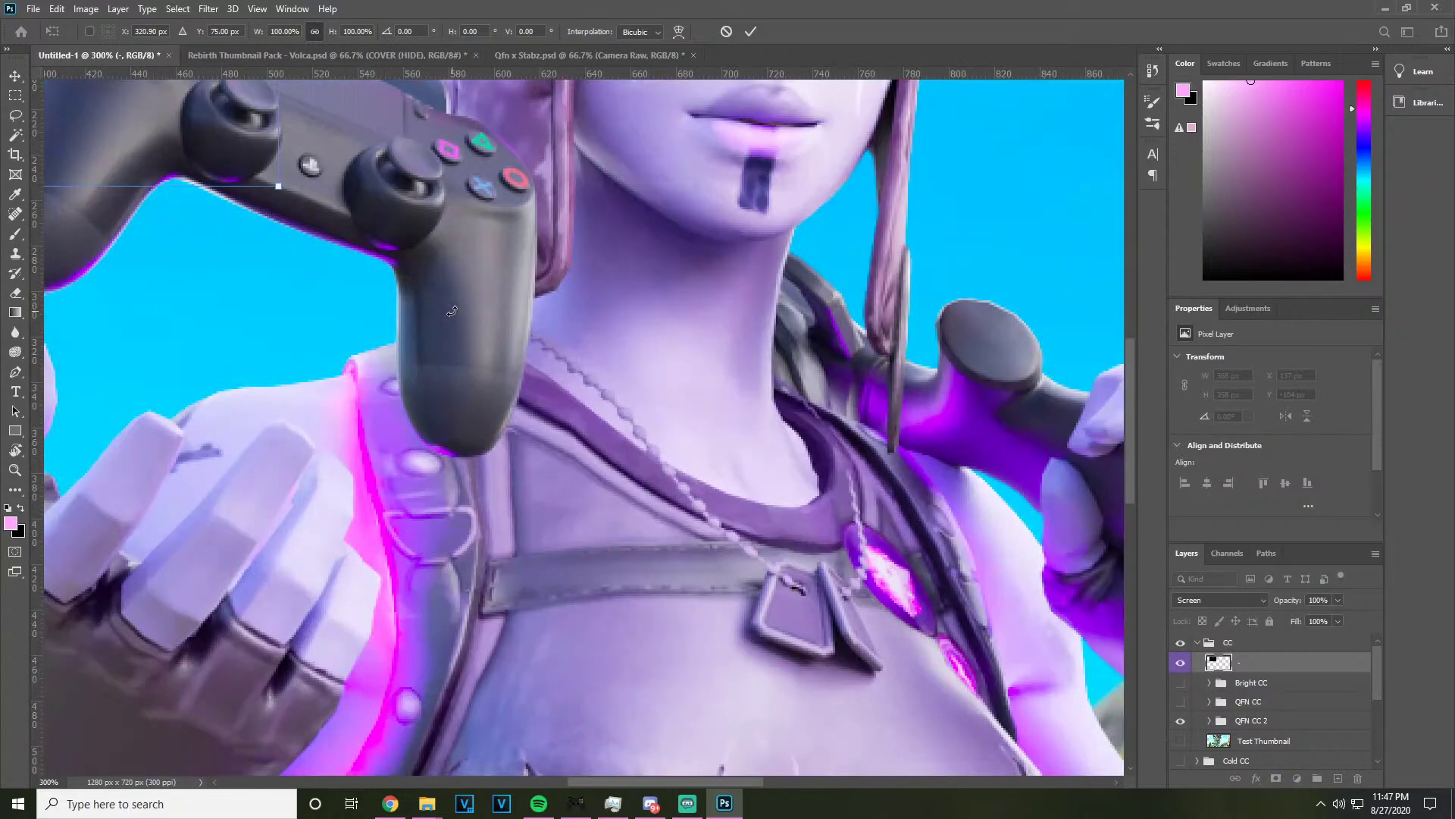
scroll(720, 765, "up", 5)
scroll(802, 603, "left", 5)
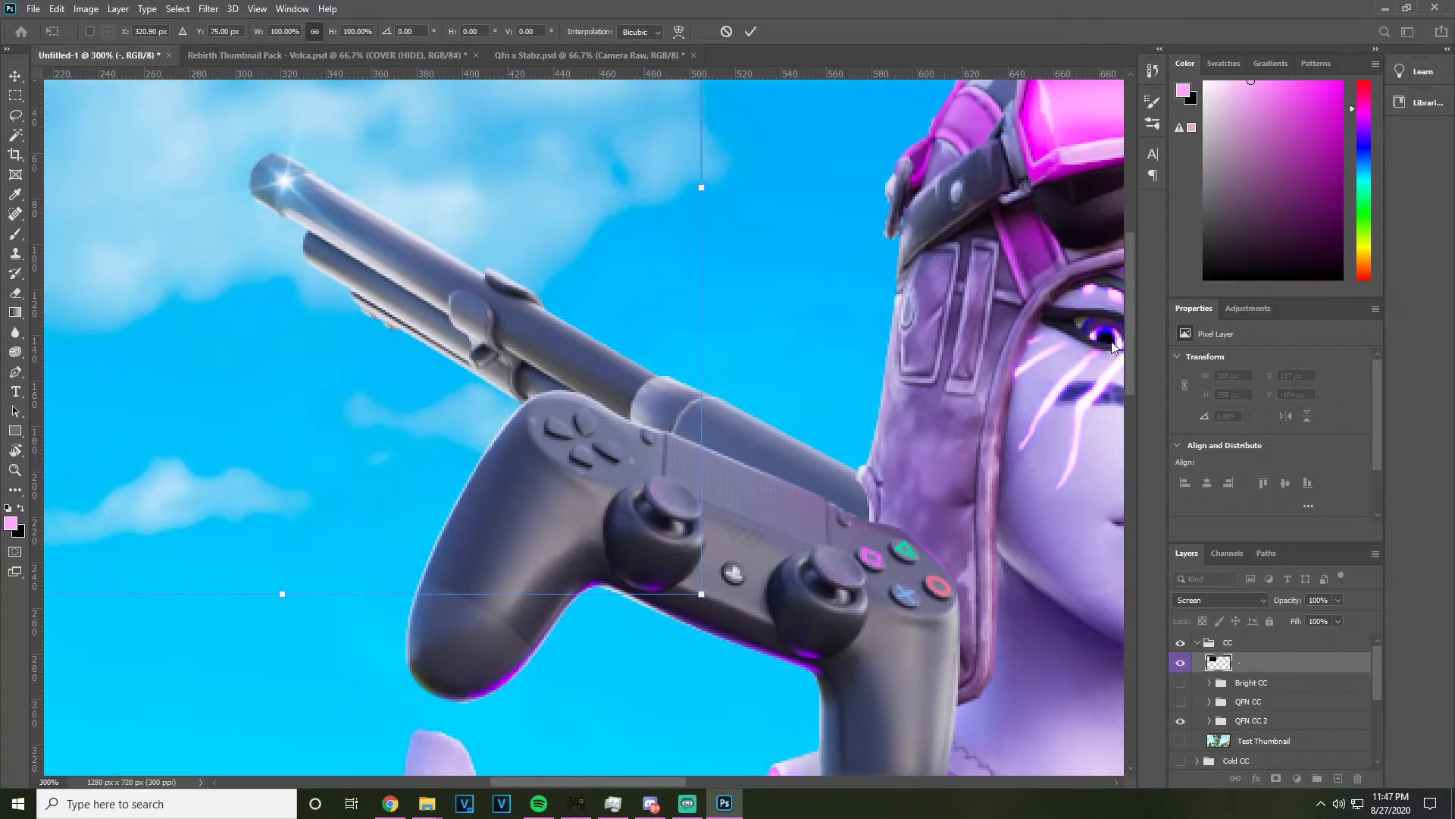
scroll(1113, 346, "up", 3)
left_click_drag(487, 367, 445, 346)
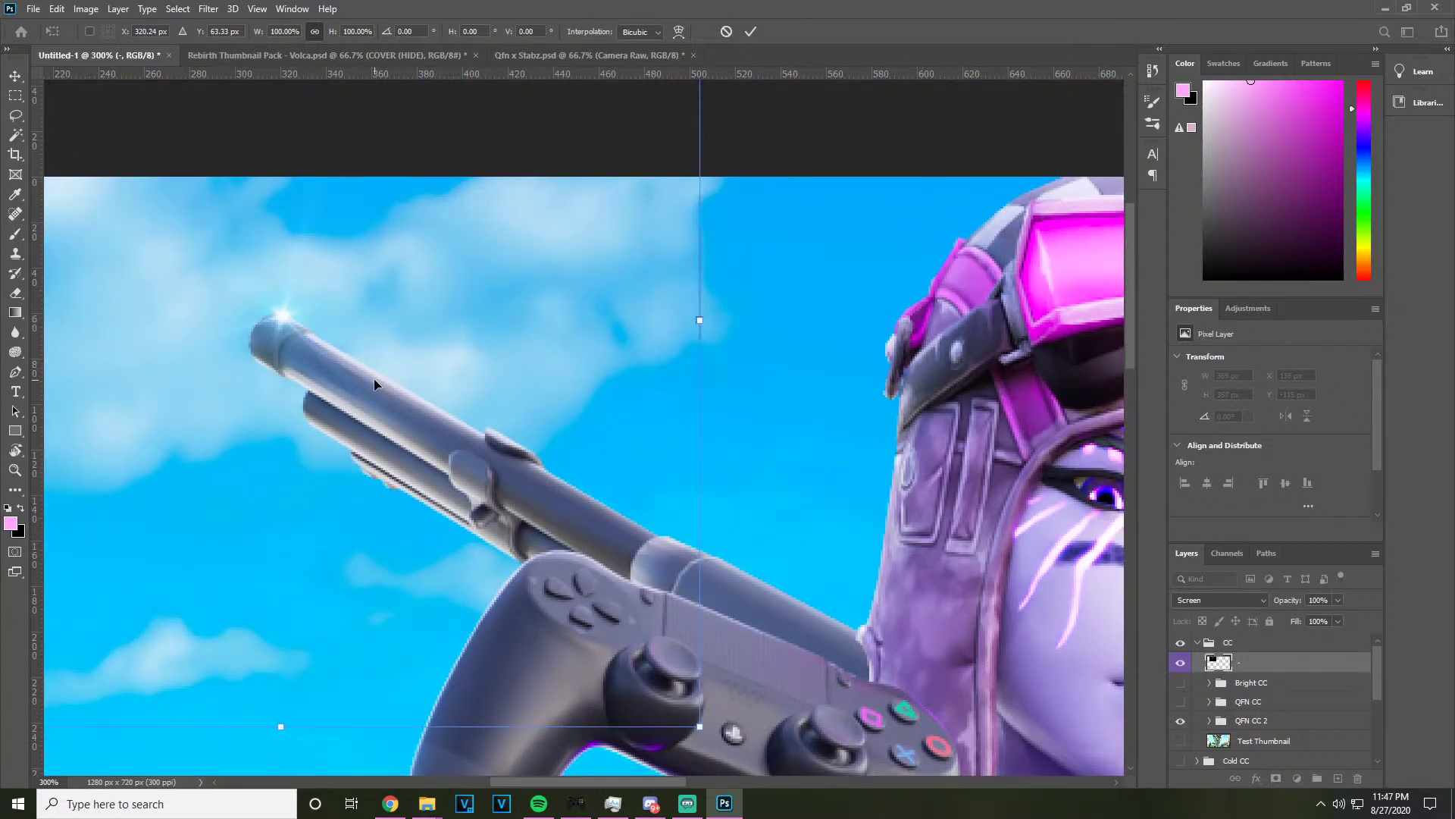
key("ctrl+1")
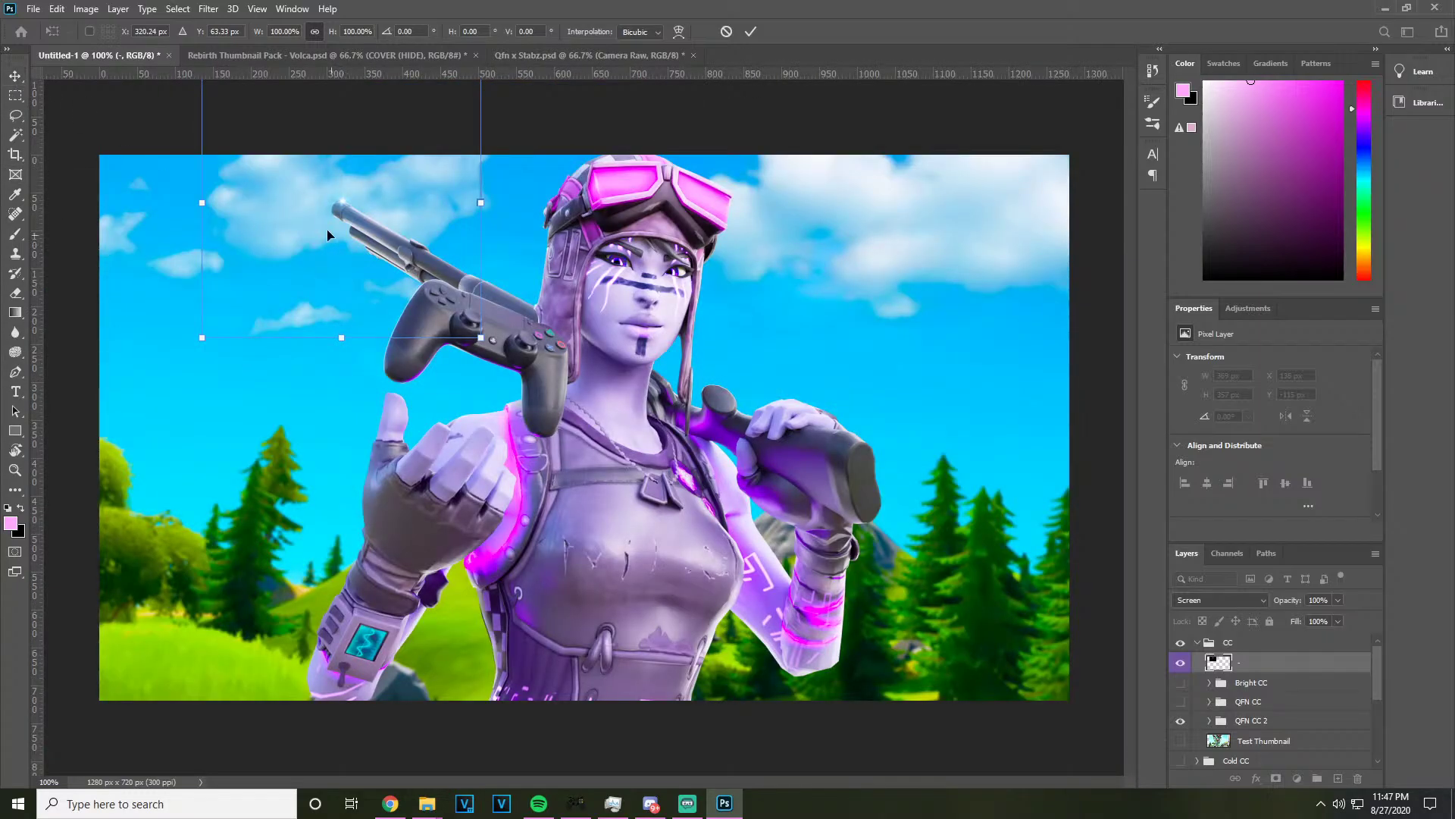
key("Return")
Preview the remaining light flares in Rebirth Thumbnail Pack - Volca.psd one at a time, down to the red streak flare
left_click(583, 56)
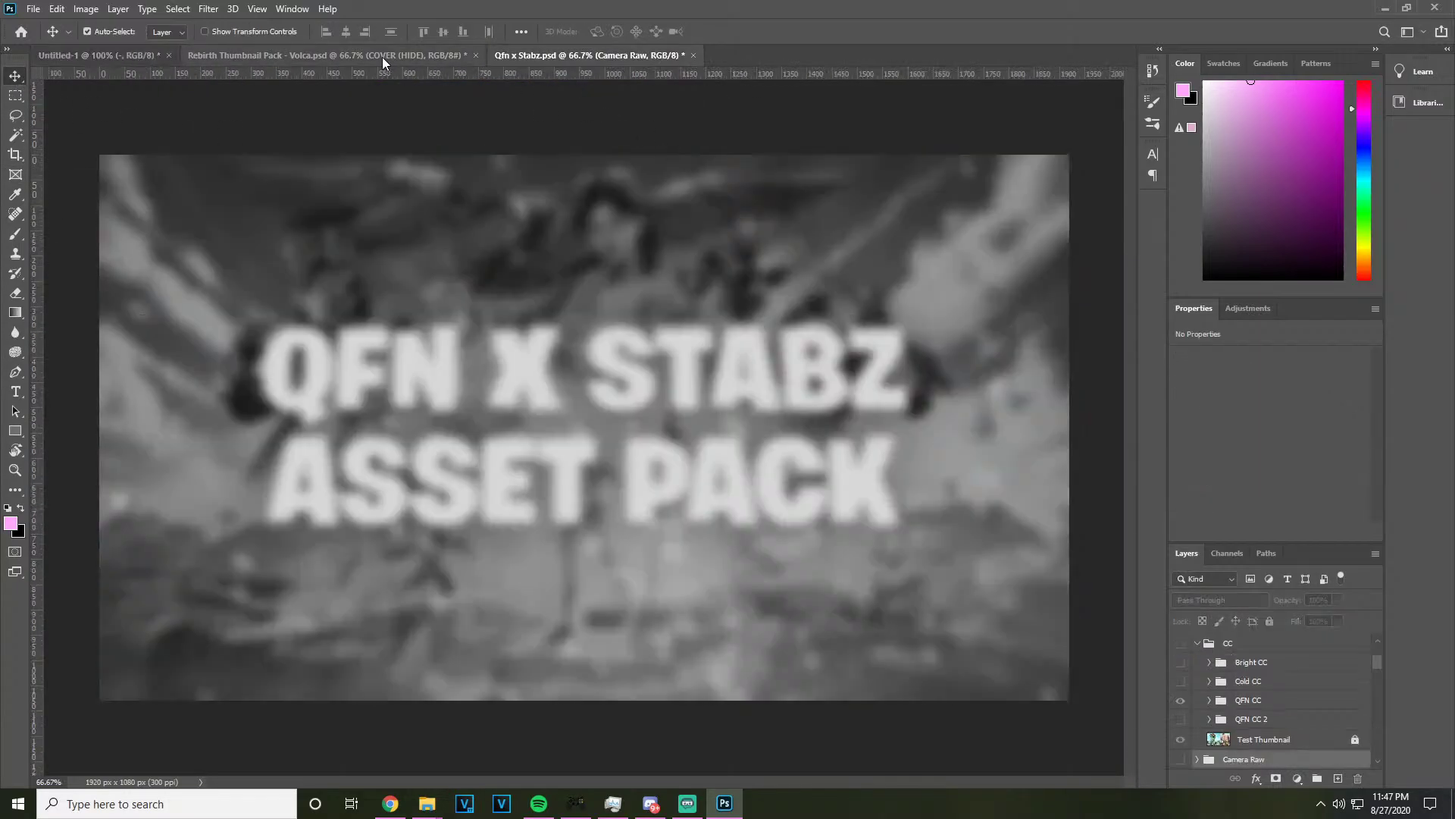
left_click(382, 55)
left_click(1046, 569)
scroll(1249, 693, "down", 3)
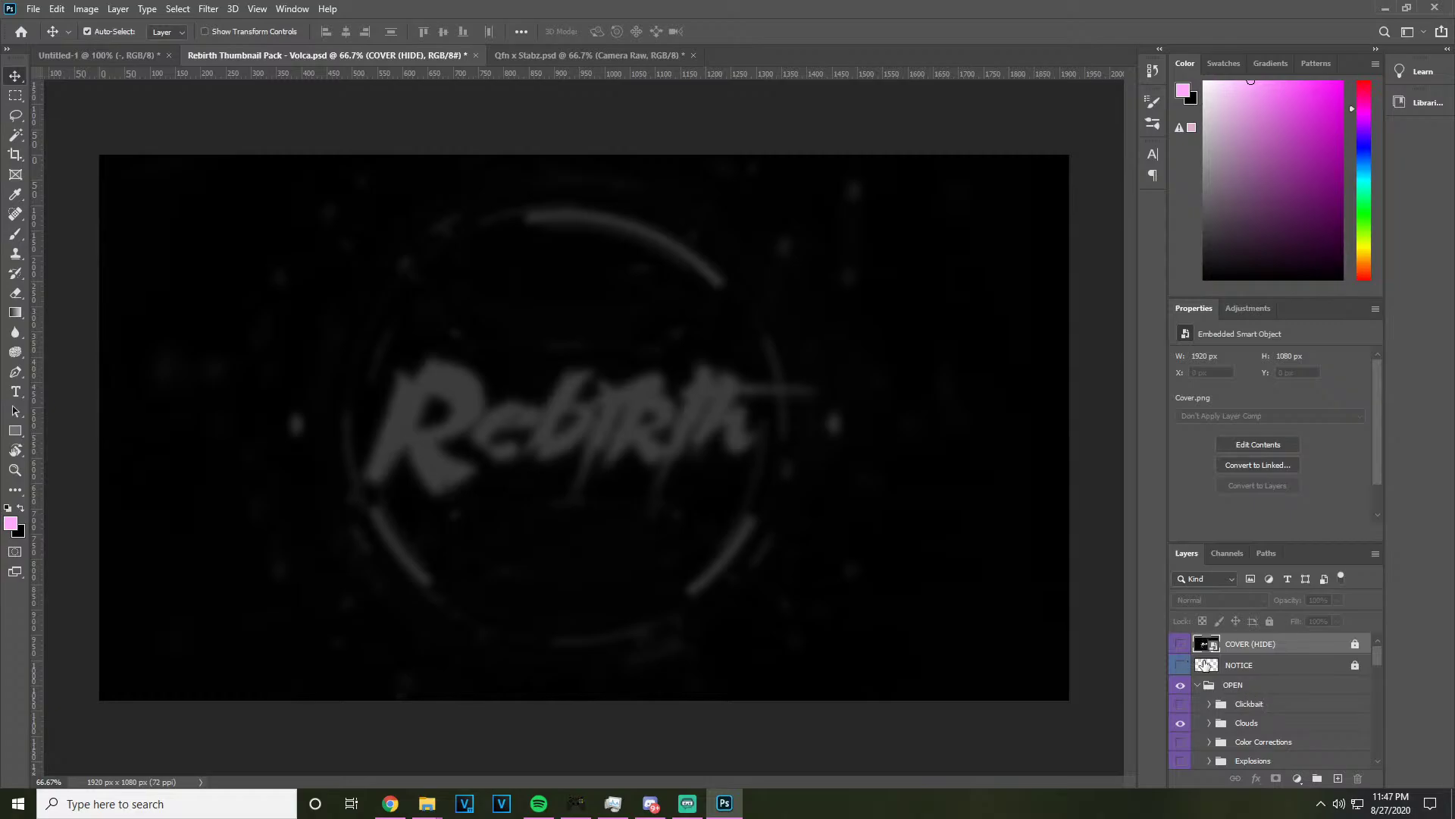
scroll(1250, 695, "down", 1)
left_click(1182, 727)
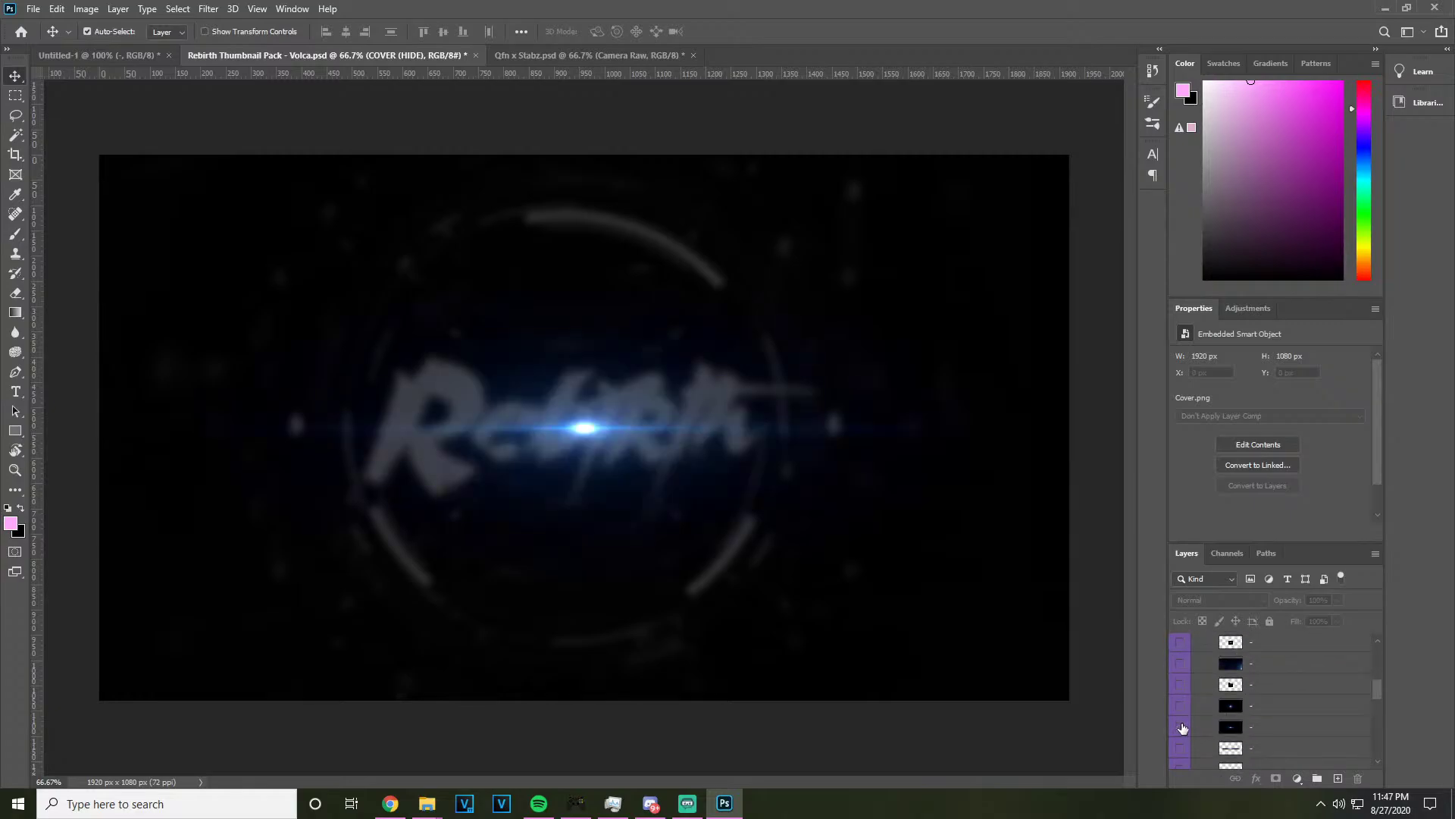
left_click(1182, 728)
scroll(1182, 727, "down", 1)
left_click(1183, 727)
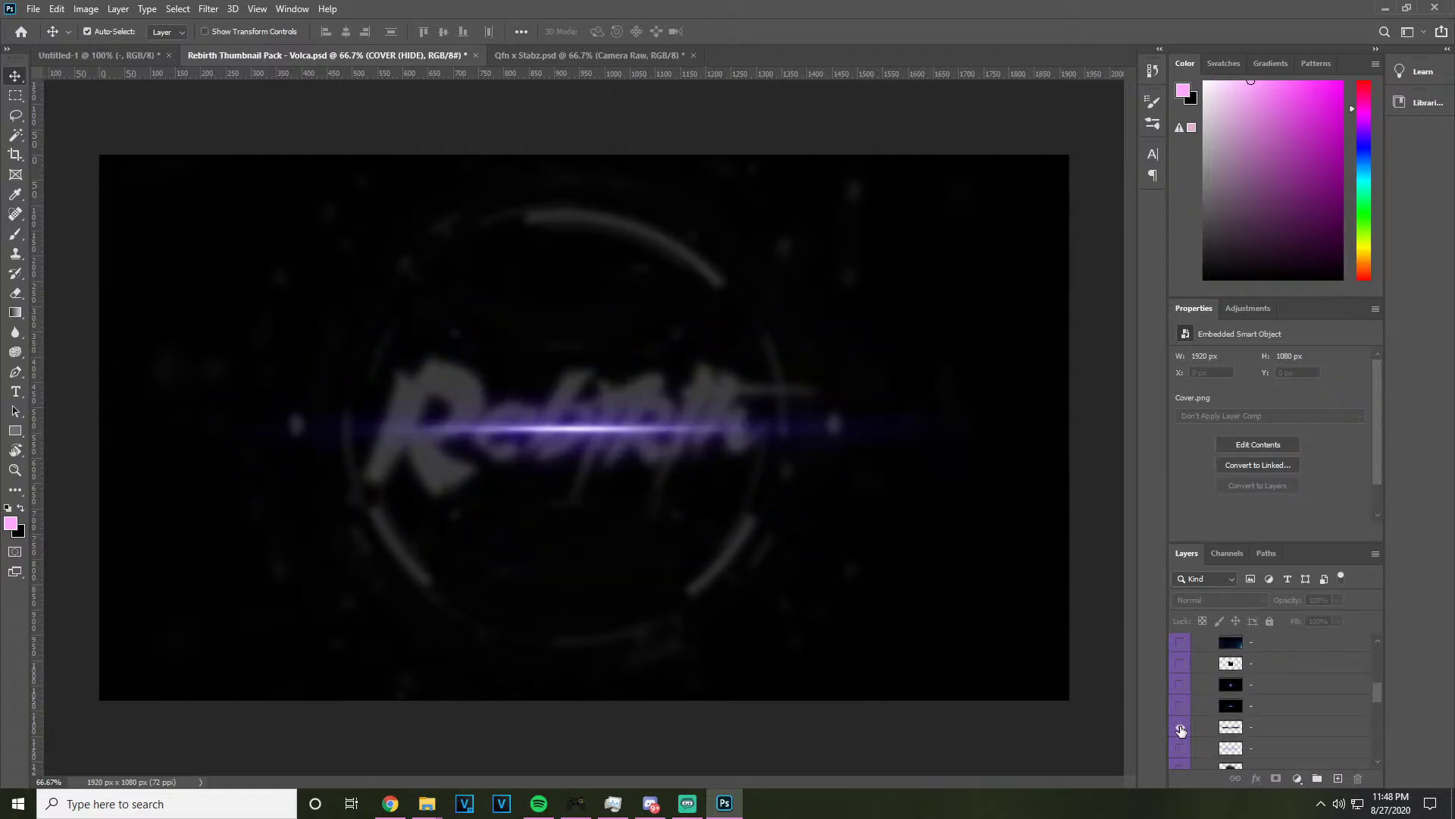
left_click(1183, 727)
left_click(1183, 749)
left_click(1181, 750)
scroll(1182, 750, "down", 1)
left_click(1182, 751)
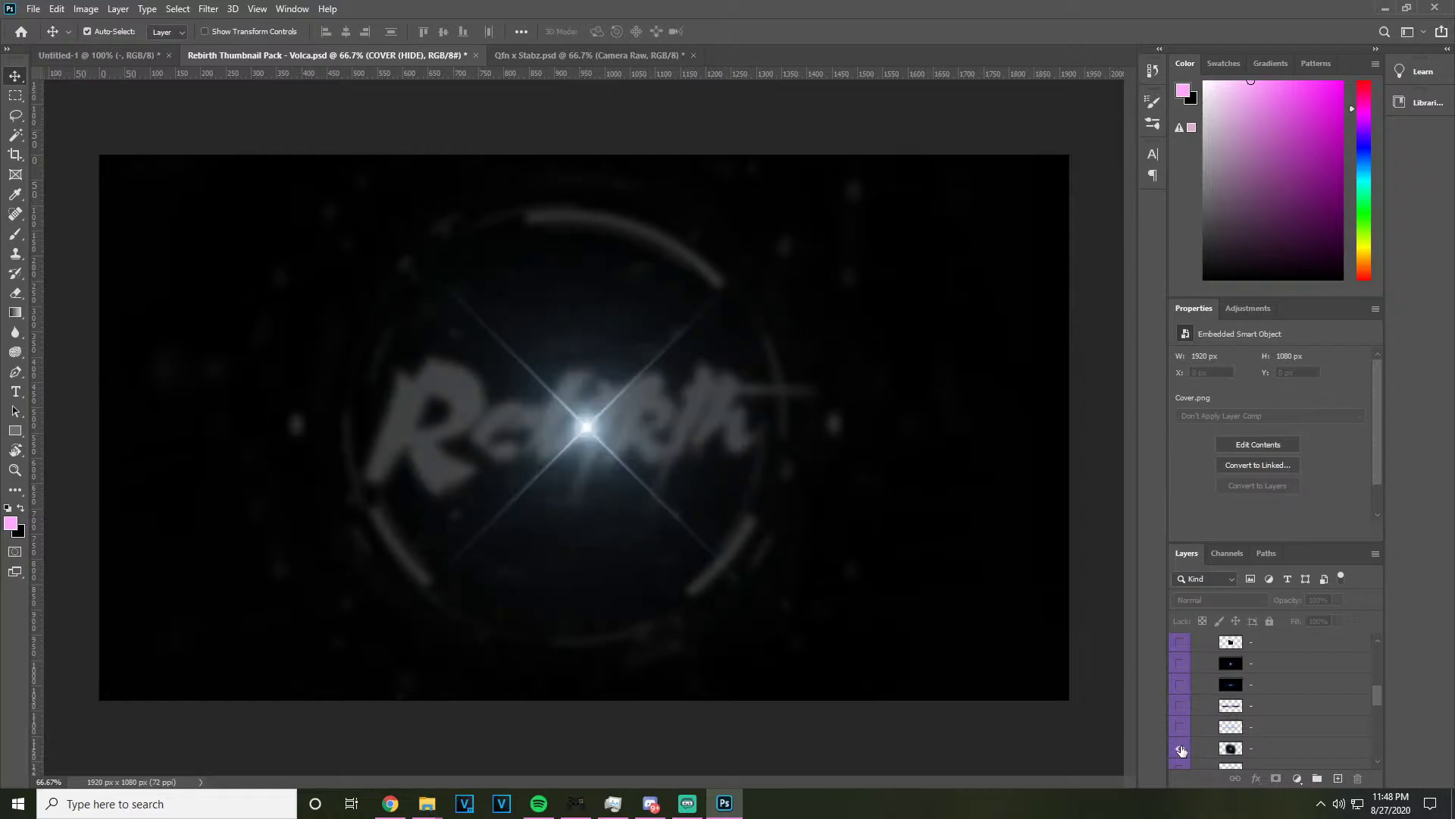
left_click(1182, 750)
scroll(1182, 750, "down", 1)
left_click(1181, 751)
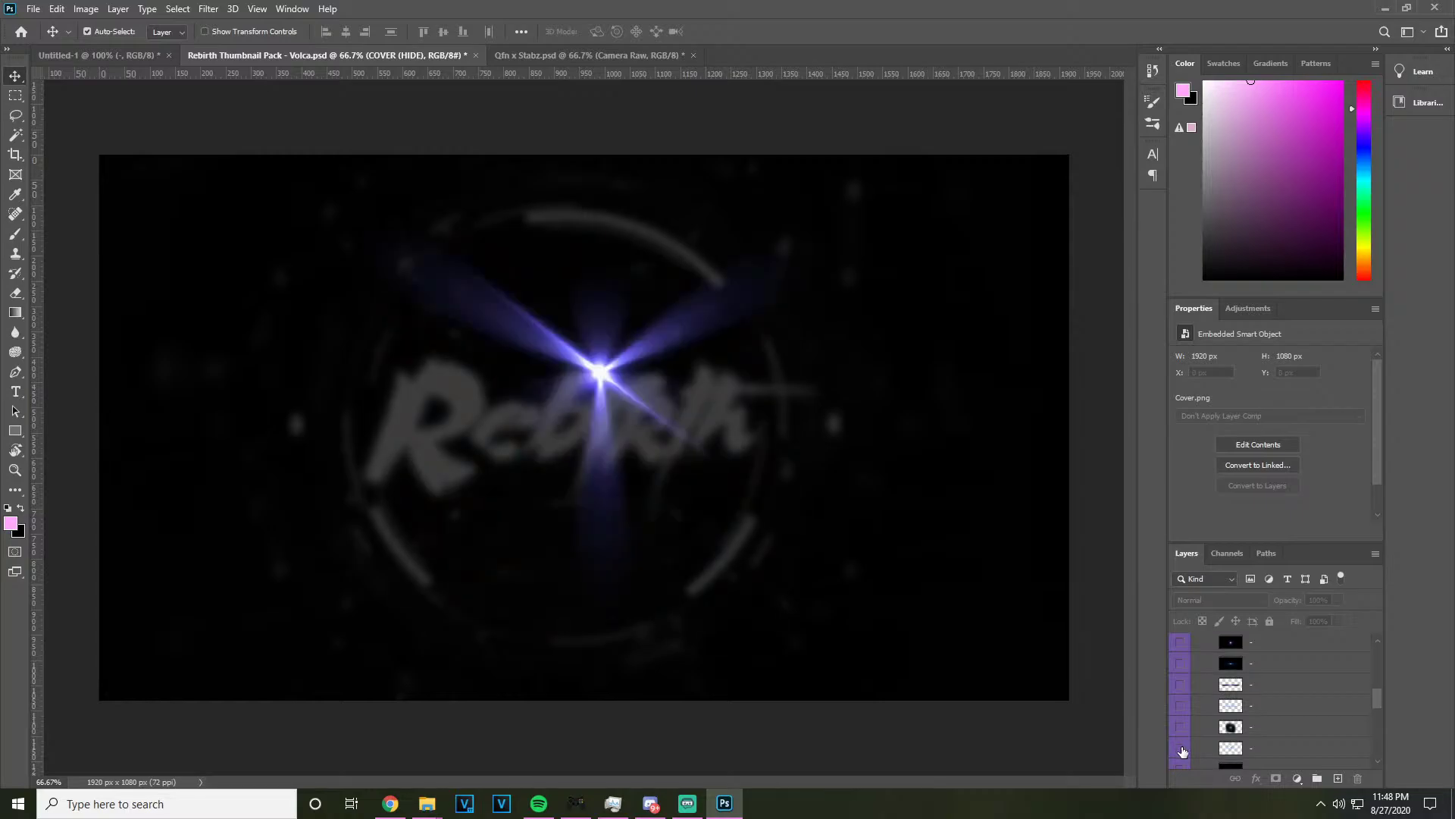
left_click(1182, 750)
scroll(1182, 750, "down", 1)
left_click(1183, 749)
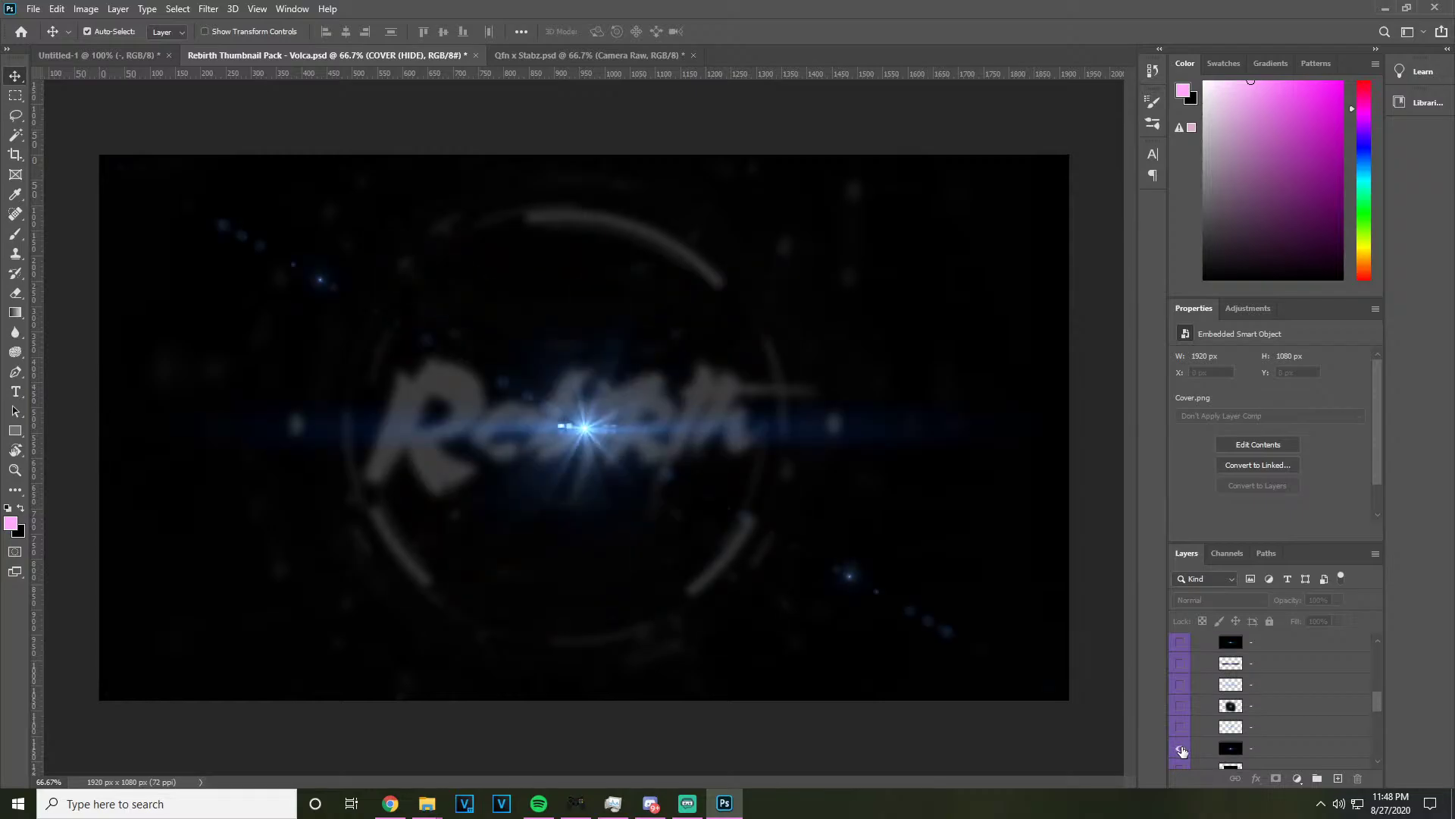
left_click(1181, 750)
scroll(1182, 751, "down", 1)
left_click(1182, 751)
left_click(1183, 750)
scroll(1182, 751, "down", 1)
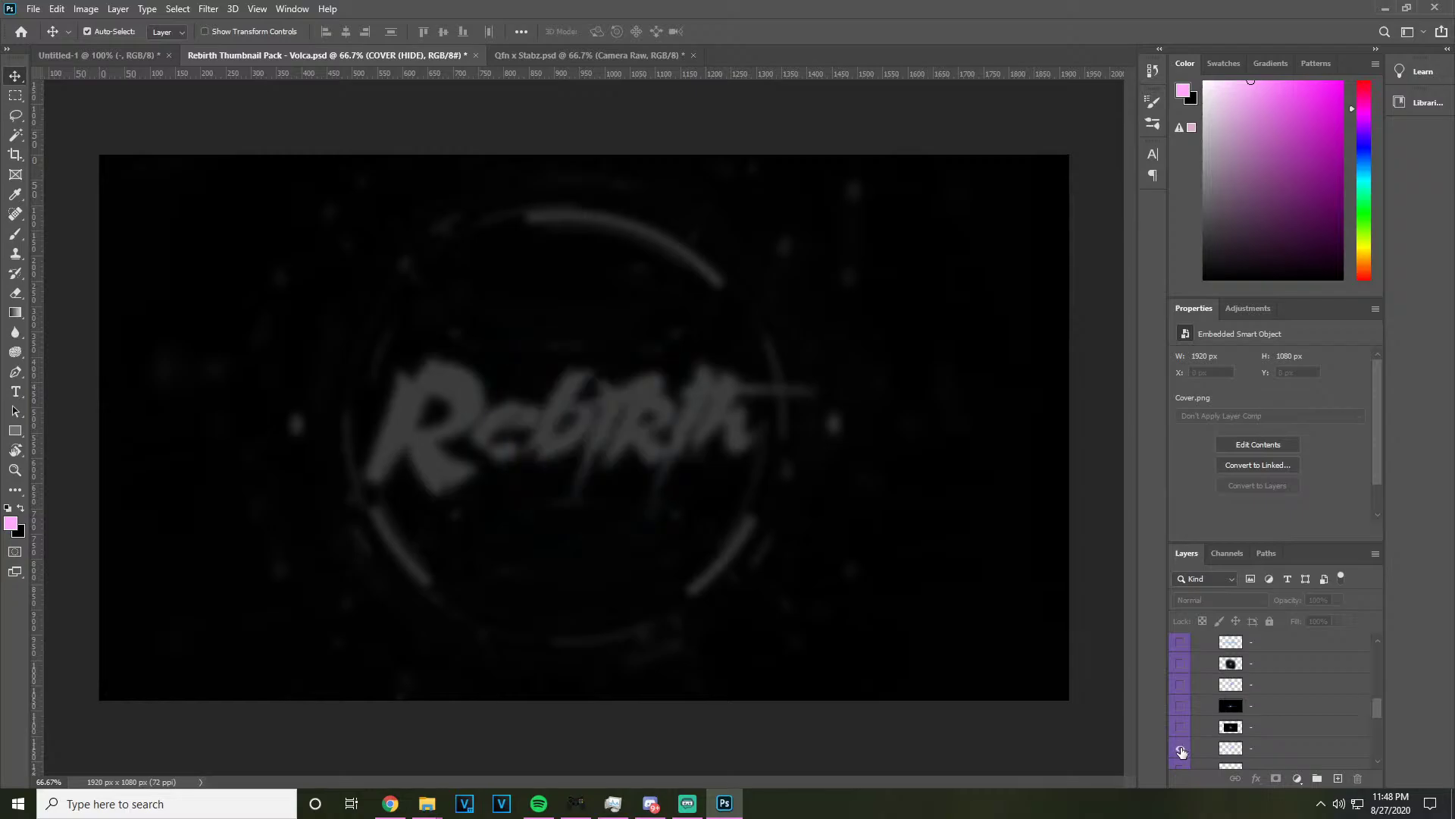
left_click(1182, 750)
left_click(1182, 751)
left_click(1182, 751)
left_click(1183, 751)
scroll(1183, 751, "down", 1)
left_click(1182, 751)
left_click(1182, 750)
scroll(1181, 750, "down", 1)
left_click(1181, 750)
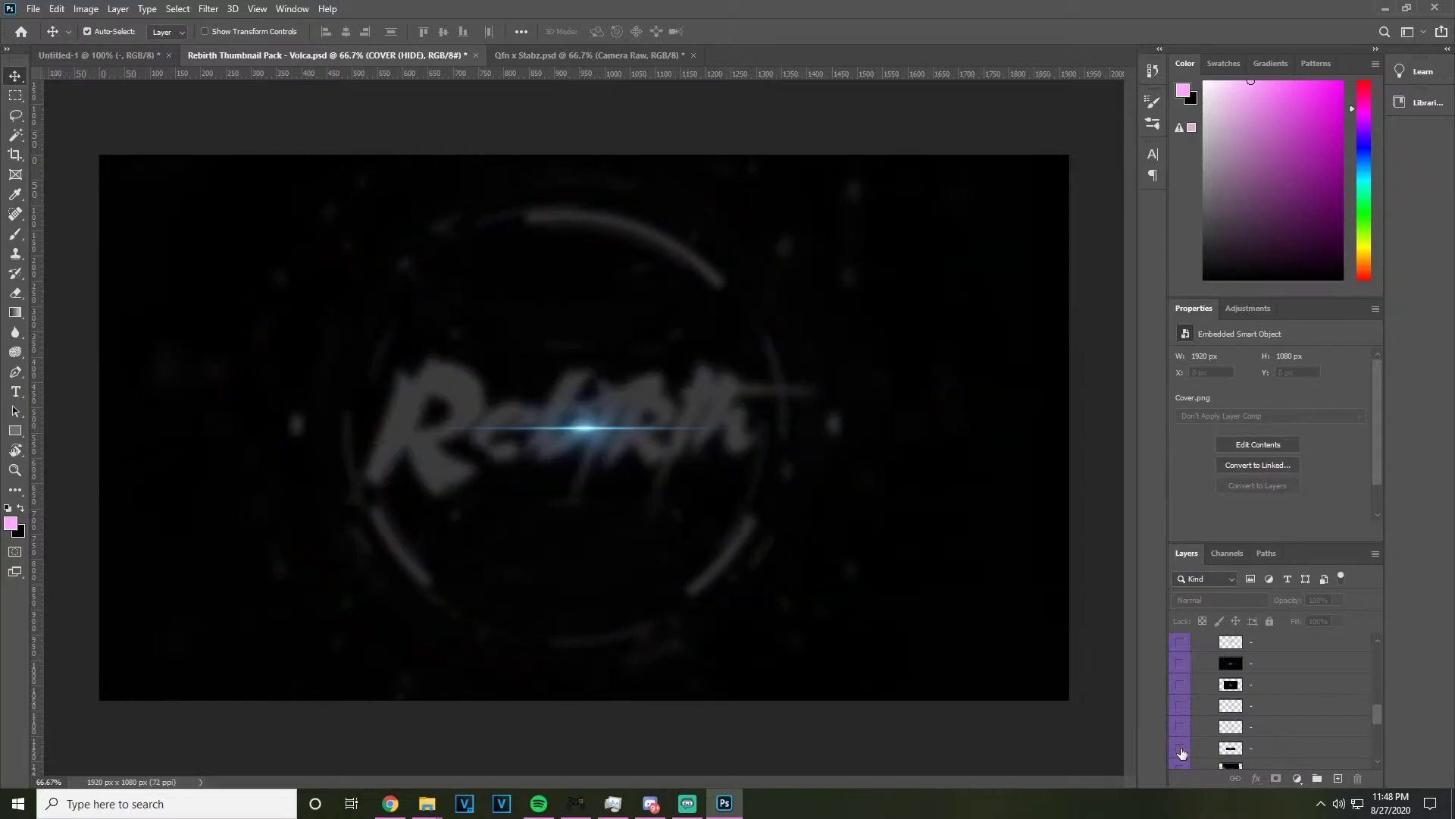
left_click(1182, 750)
scroll(1182, 751, "down", 1)
left_click(1181, 750)
left_click(1182, 750)
scroll(1181, 750, "down", 1)
left_click(1181, 750)
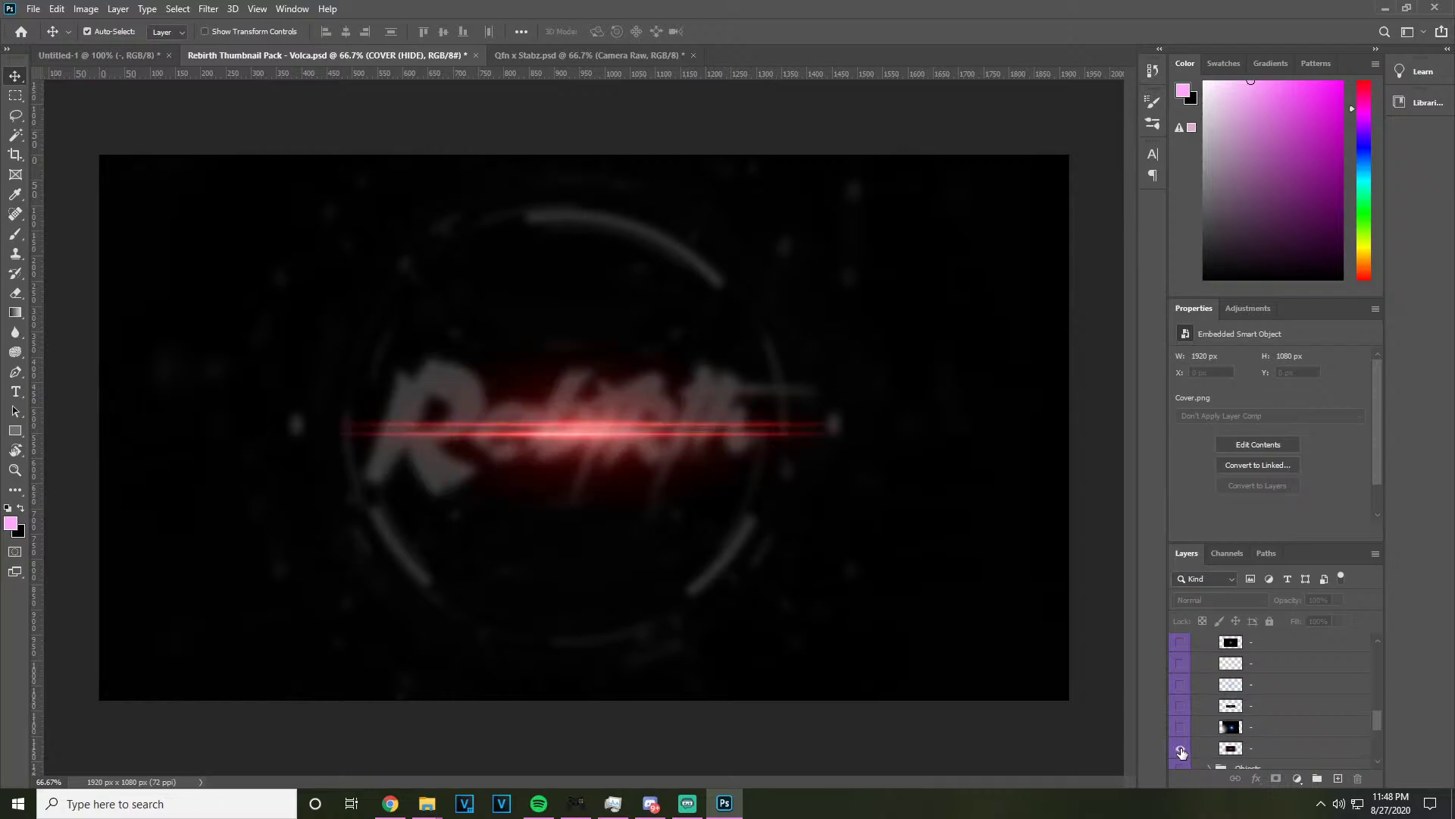
left_click(1181, 750)
scroll(1182, 750, "down", 1)
scroll(1185, 723, "up", 1)
Copy the blue flare with the diagonal streak into Untitled-1 and scale it to about 17.31% over the goggles
left_click(1185, 725)
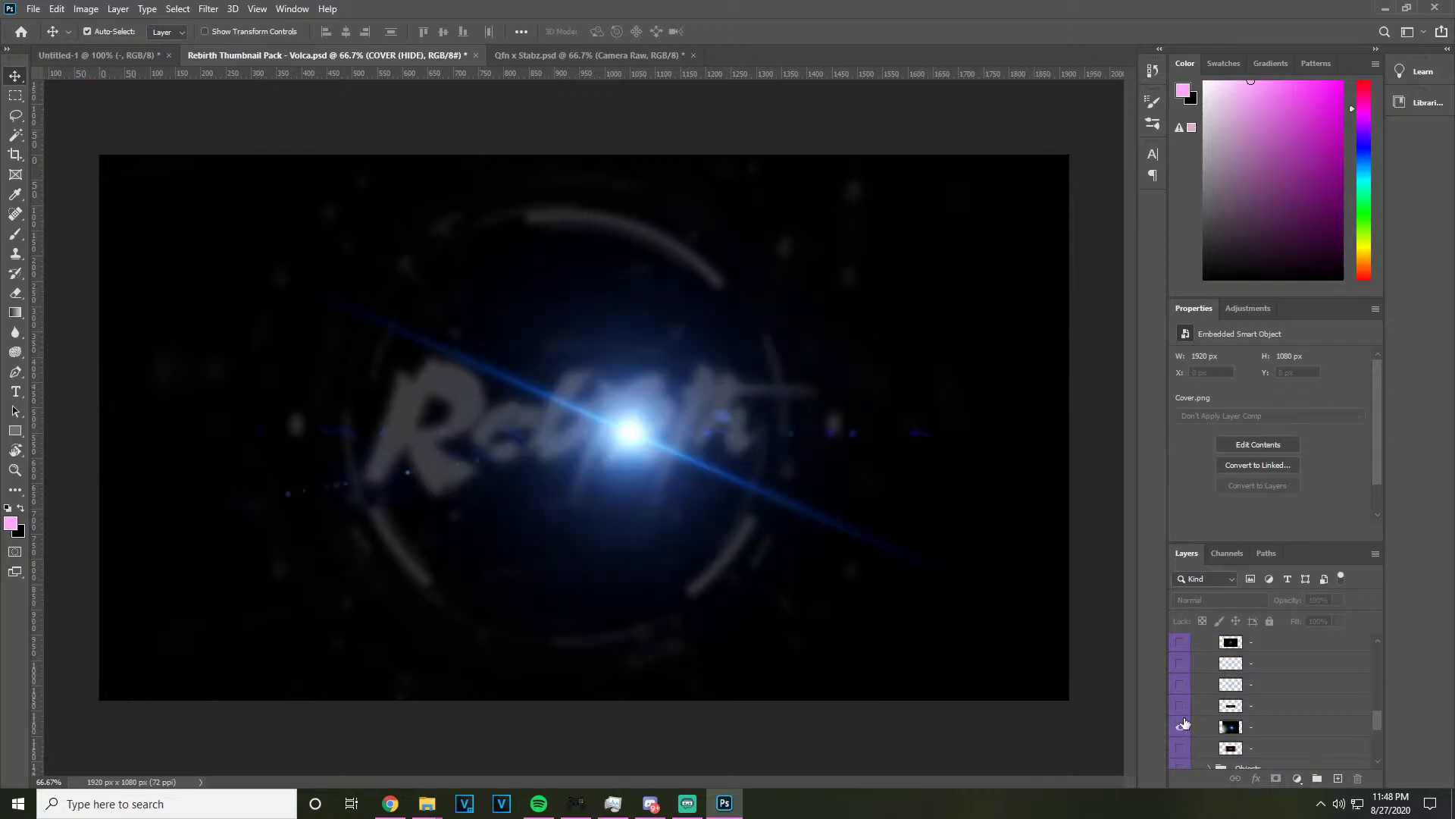
left_click_drag(1266, 725, 746, 220)
key("ctrl+minus")
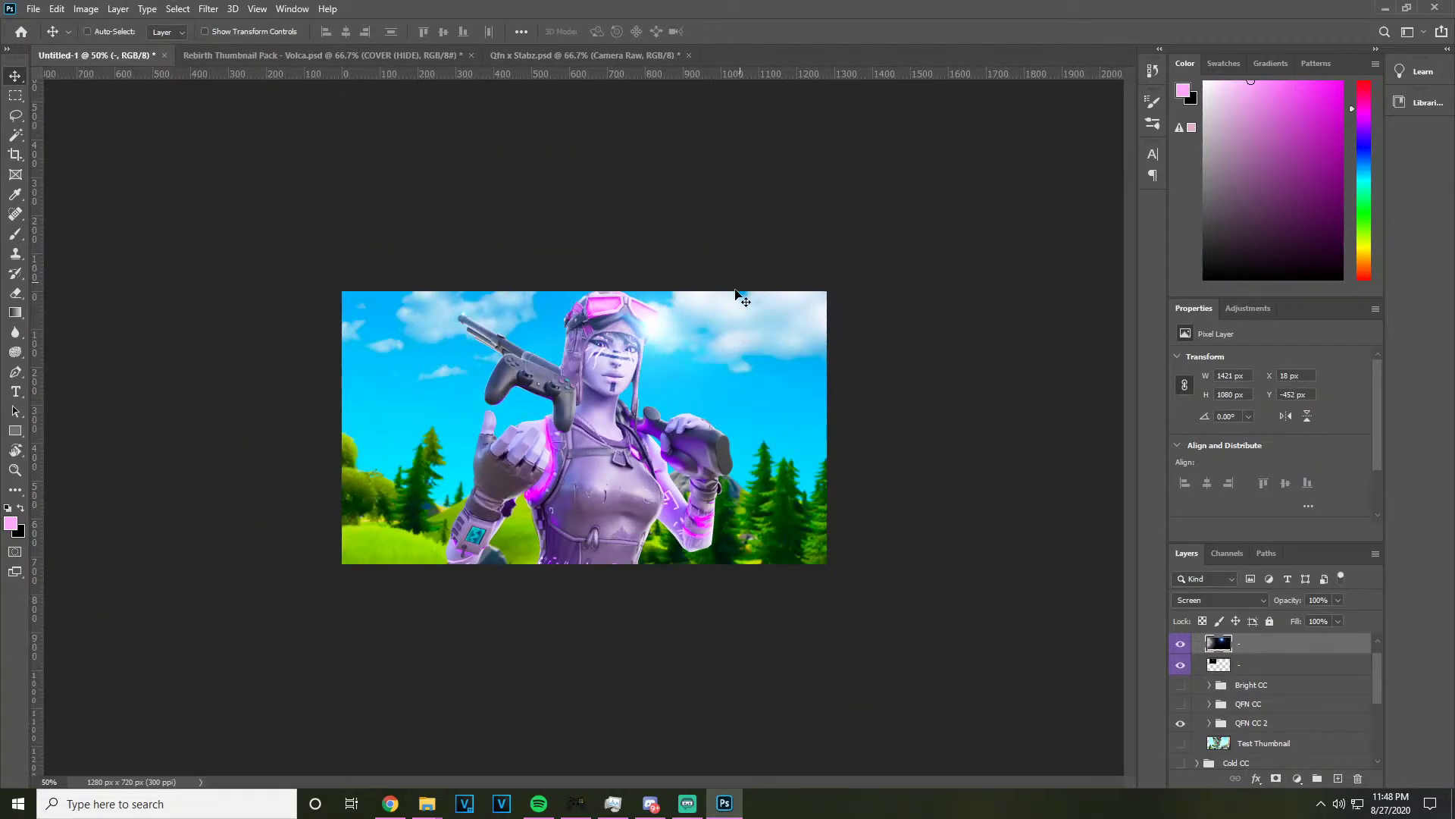
key("ctrl+t")
left_click_drag(617, 529, 640, 319)
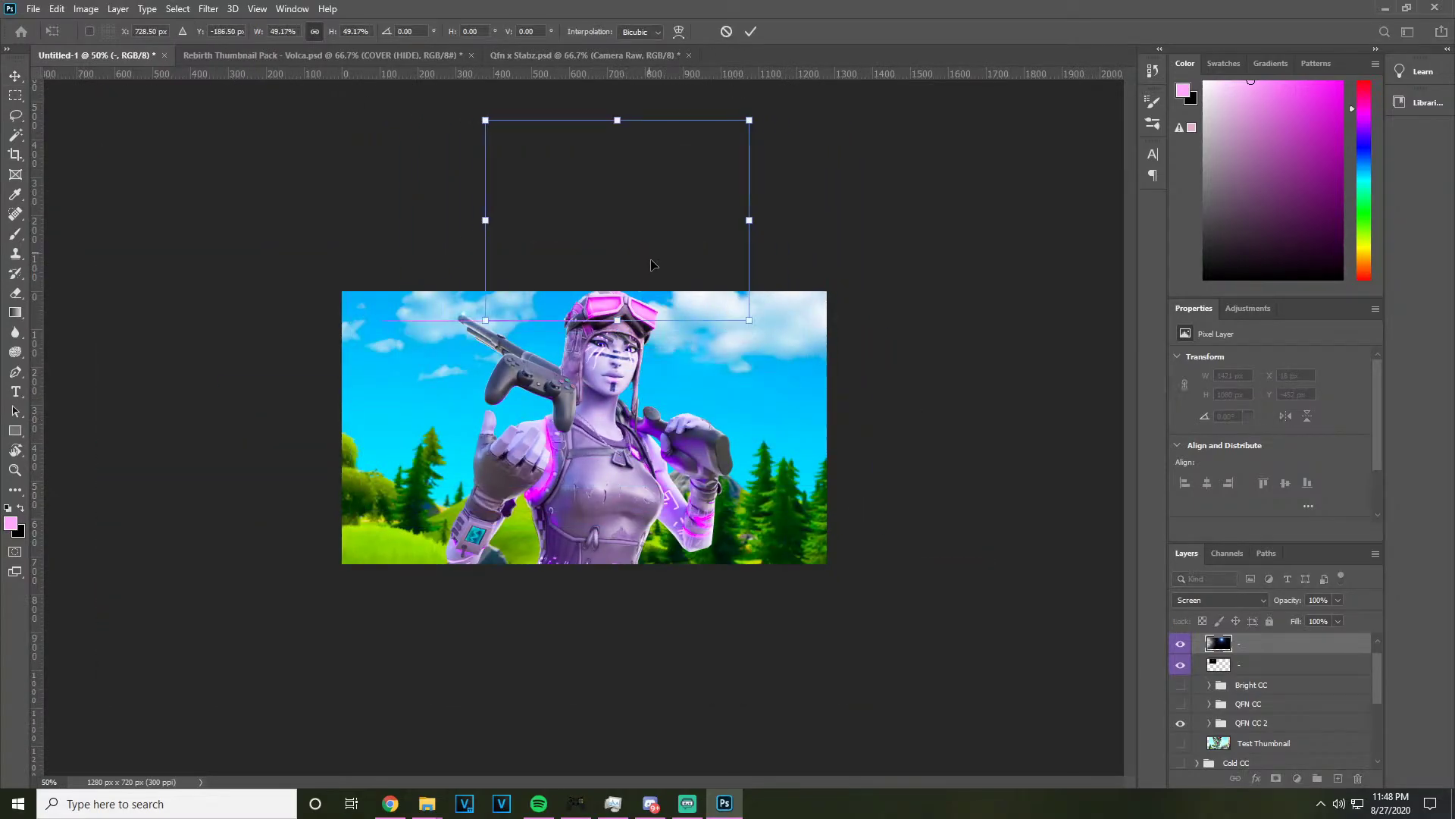
left_click_drag(651, 264, 679, 355)
left_click_drag(644, 409, 649, 320)
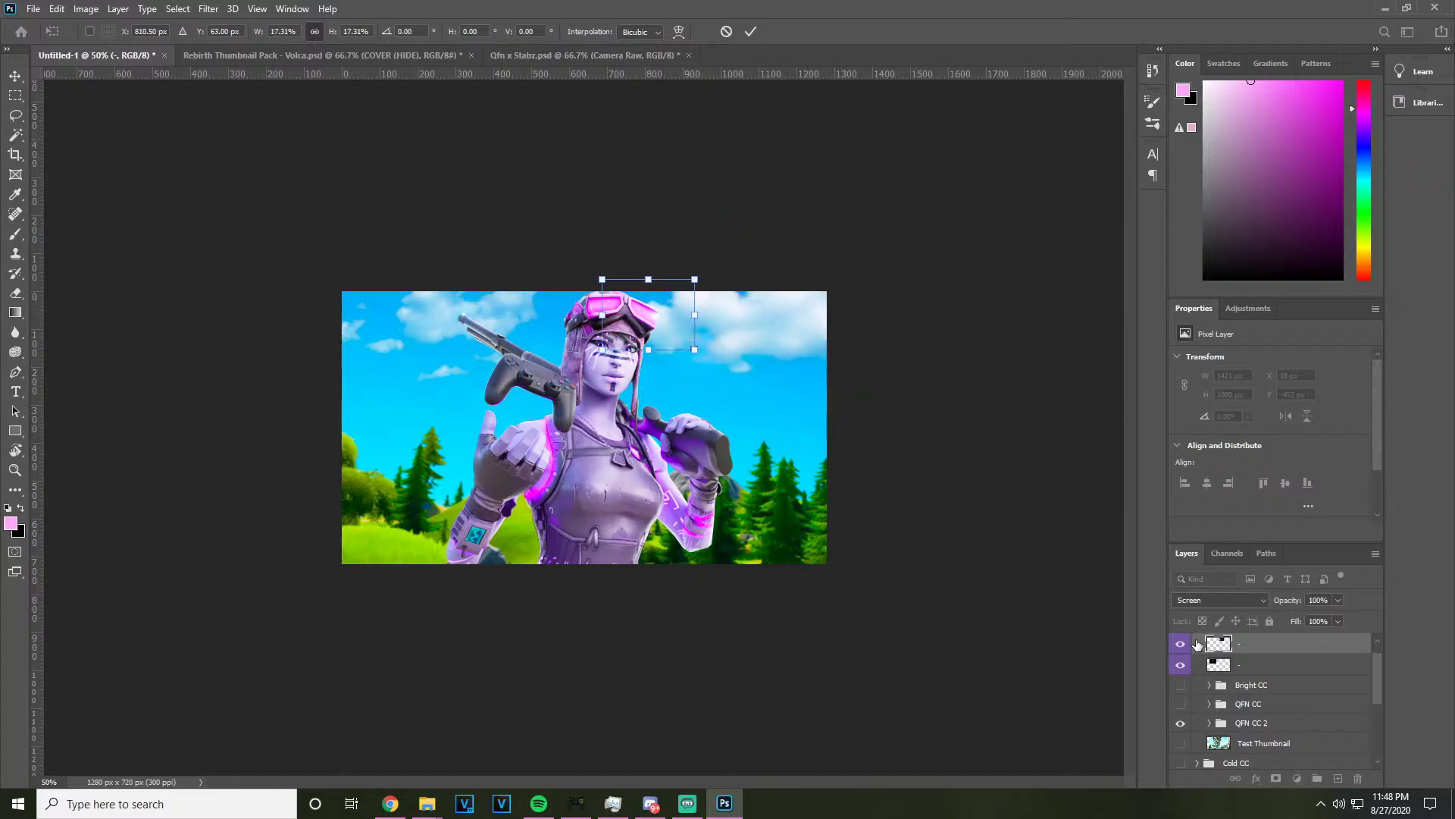
Place the small flare on the lower outer corner of the pink goggles, at X 684 px, Y 0 px
key("ctrl+plus")
key("ctrl+plus")
key("ctrl+plus")
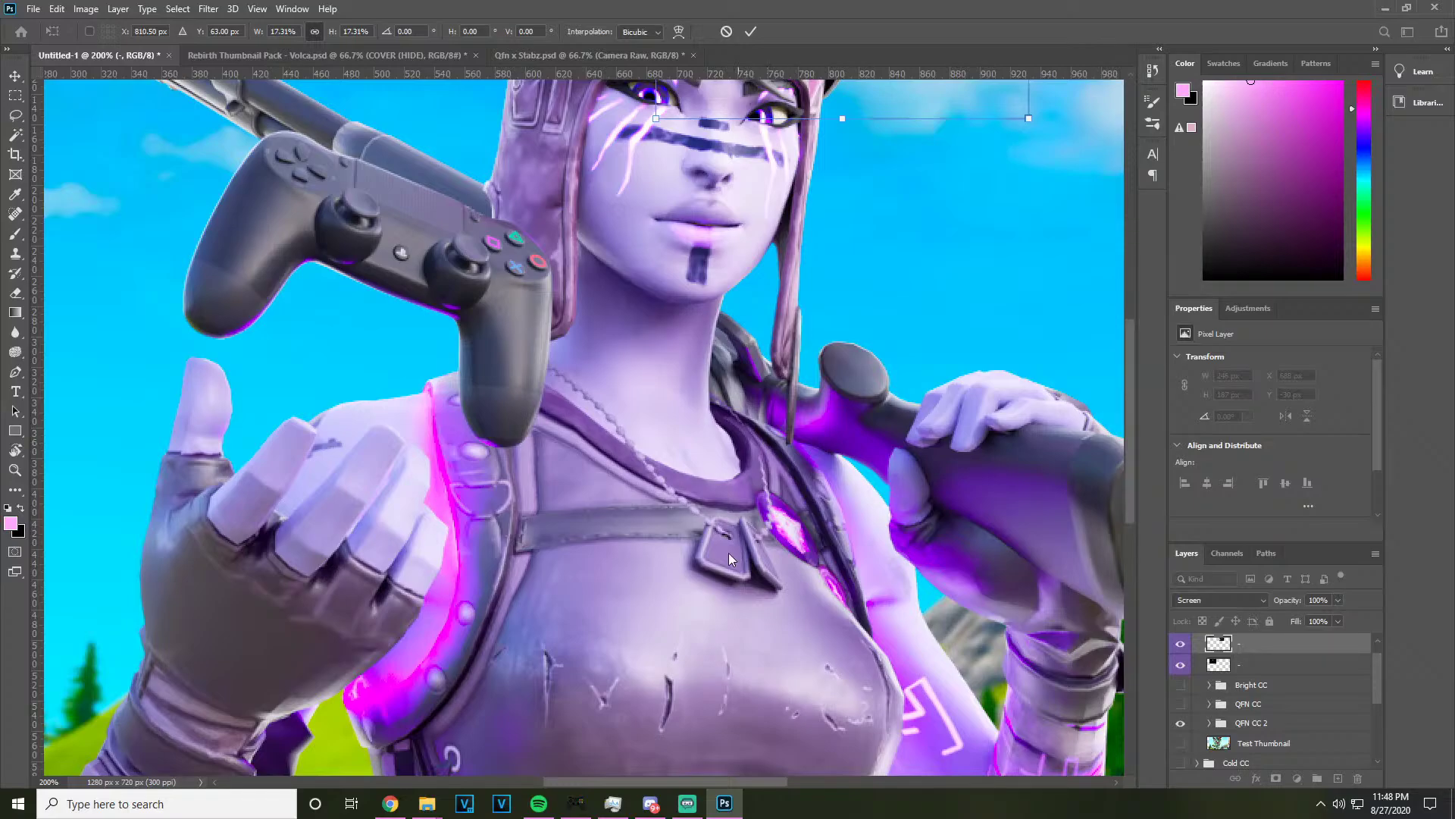
left_click_drag(1127, 429, 1127, 338)
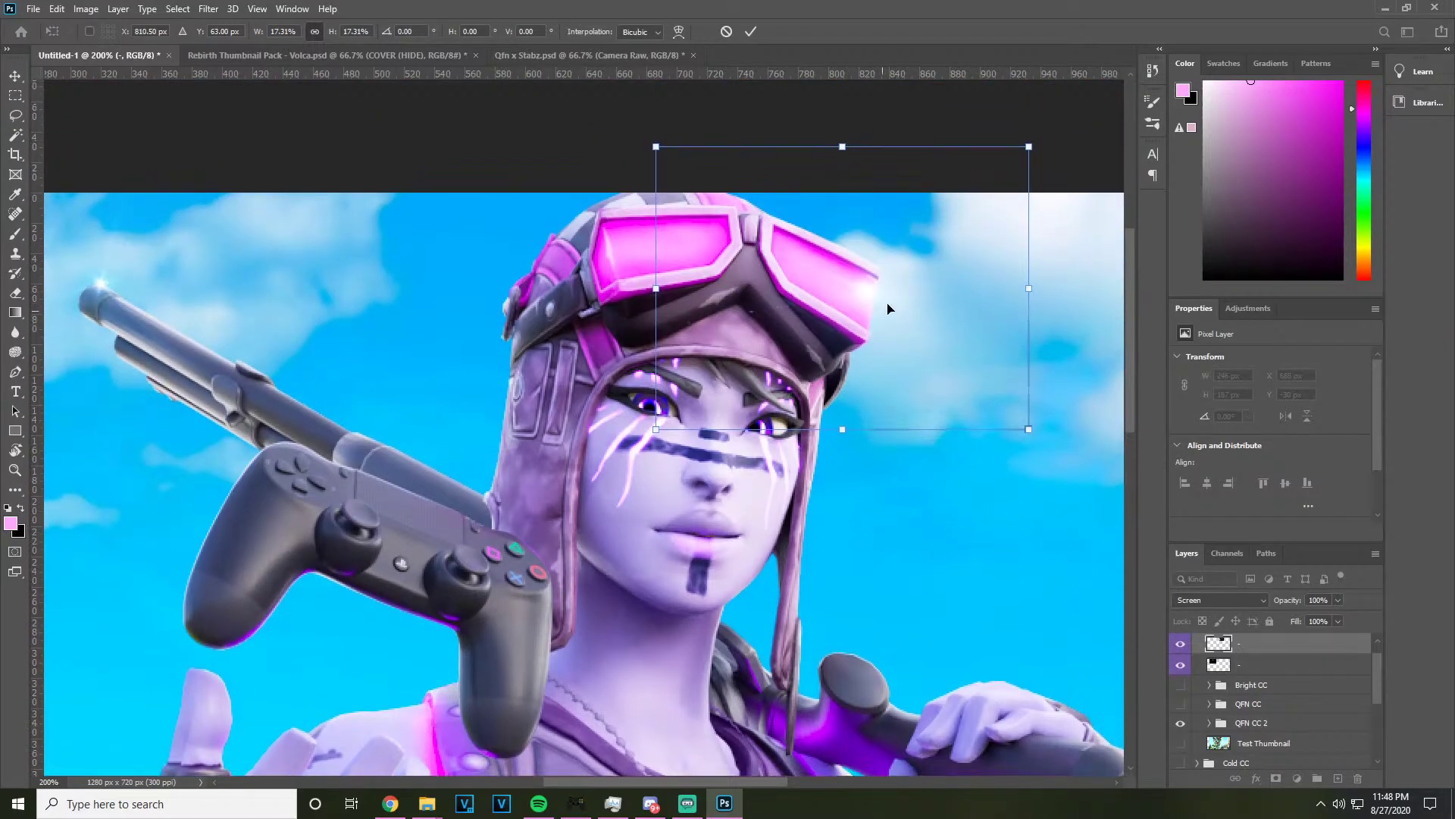
left_click_drag(843, 316, 879, 358)
key("Return")
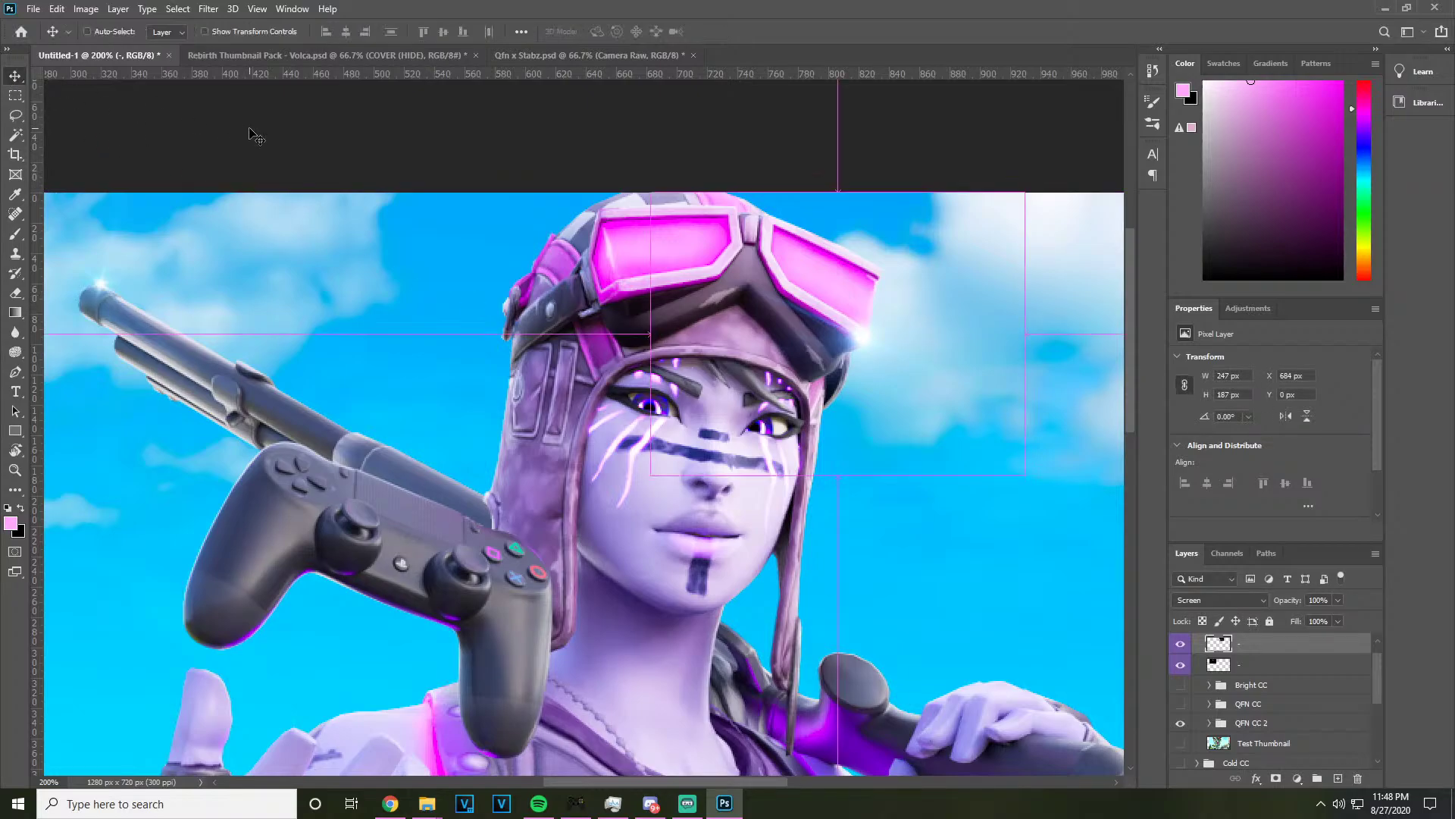
Add a Hue/Saturation adjustment layer directly above the stream thuimbnail 1 layer and clip it to that layer
key("ctrl+minus")
key("ctrl+plus")
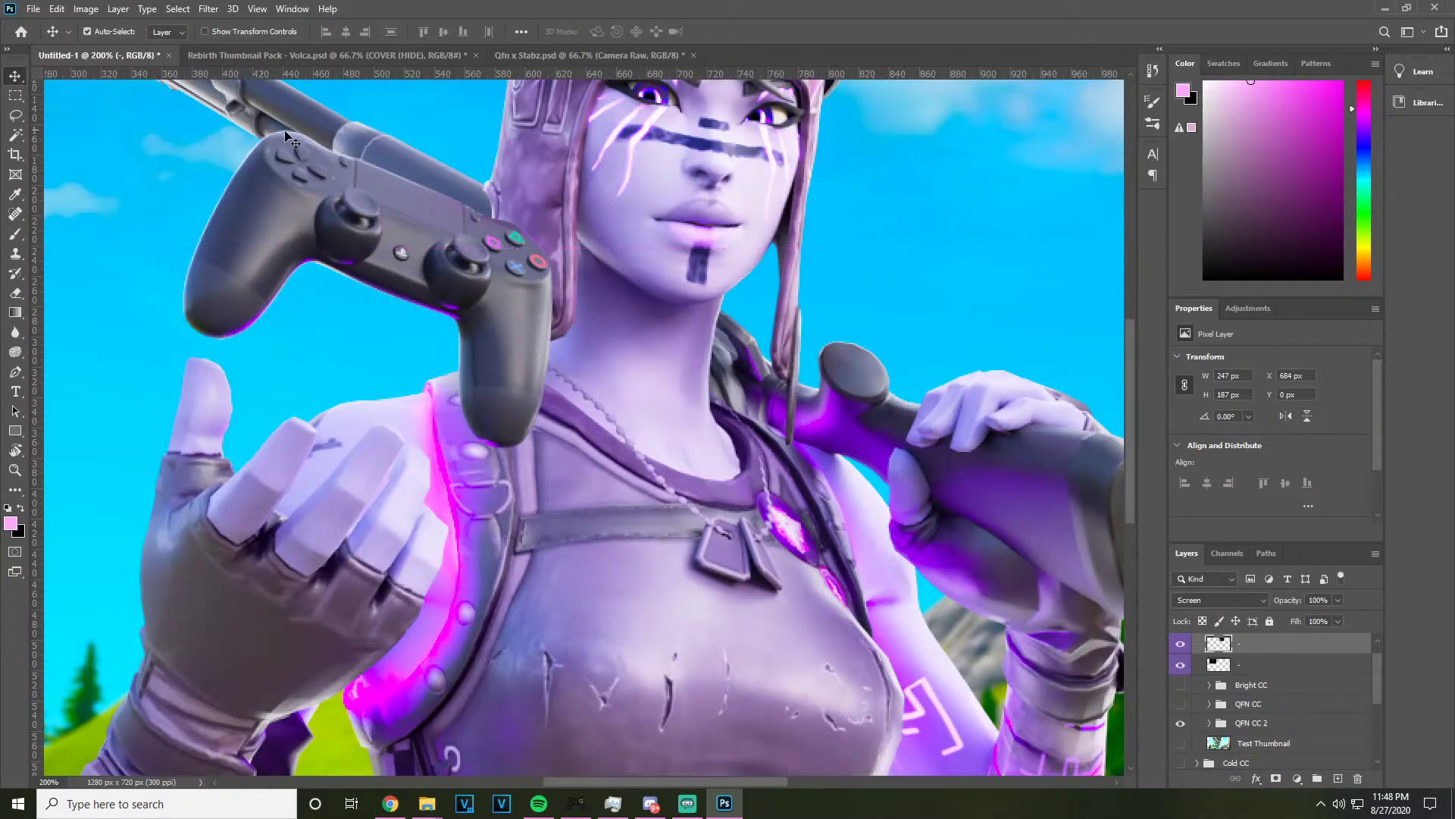
left_click_drag(735, 781, 786, 780)
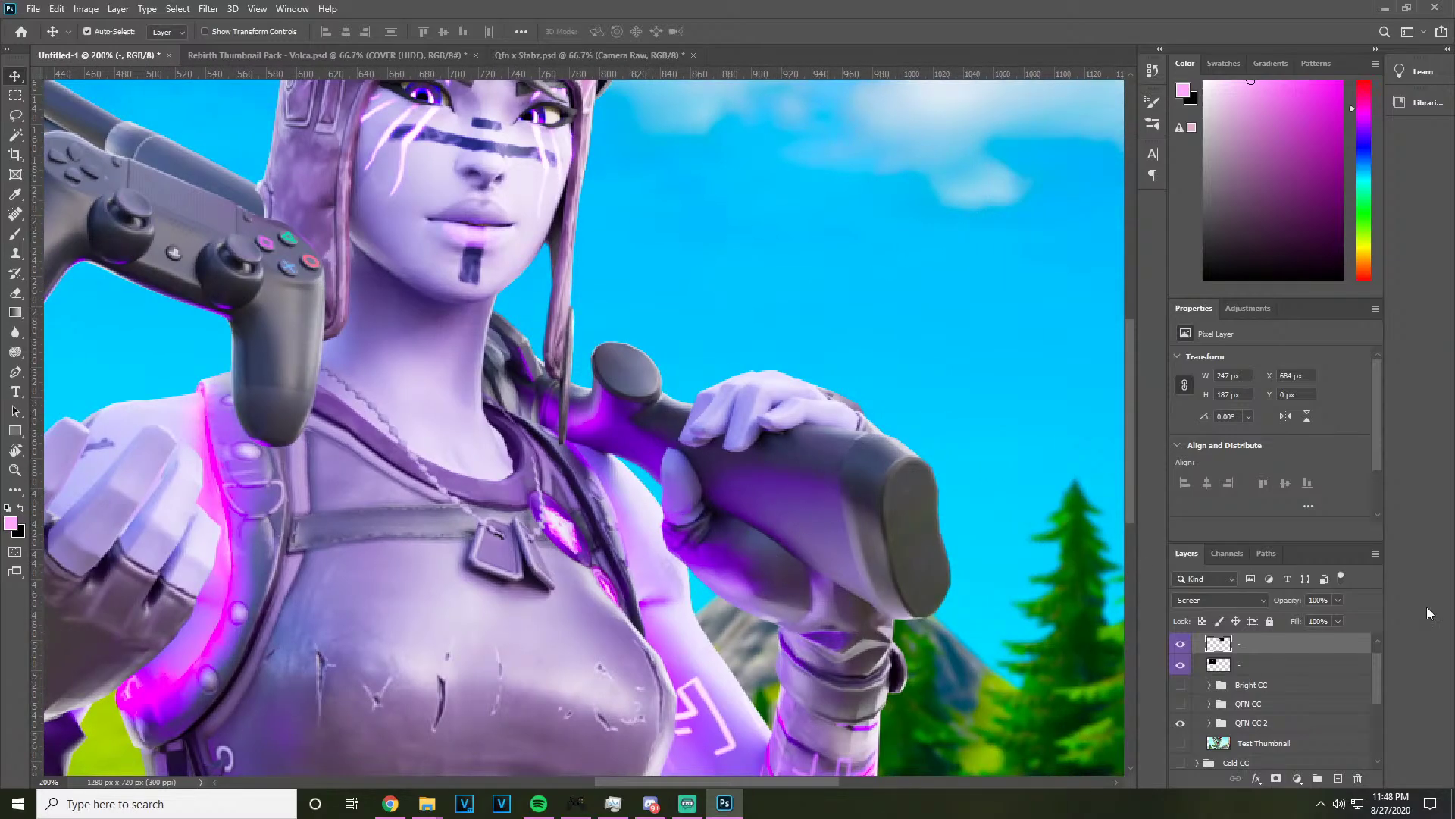
scroll(1278, 707, "up", 1)
scroll(1295, 742, "down", 2)
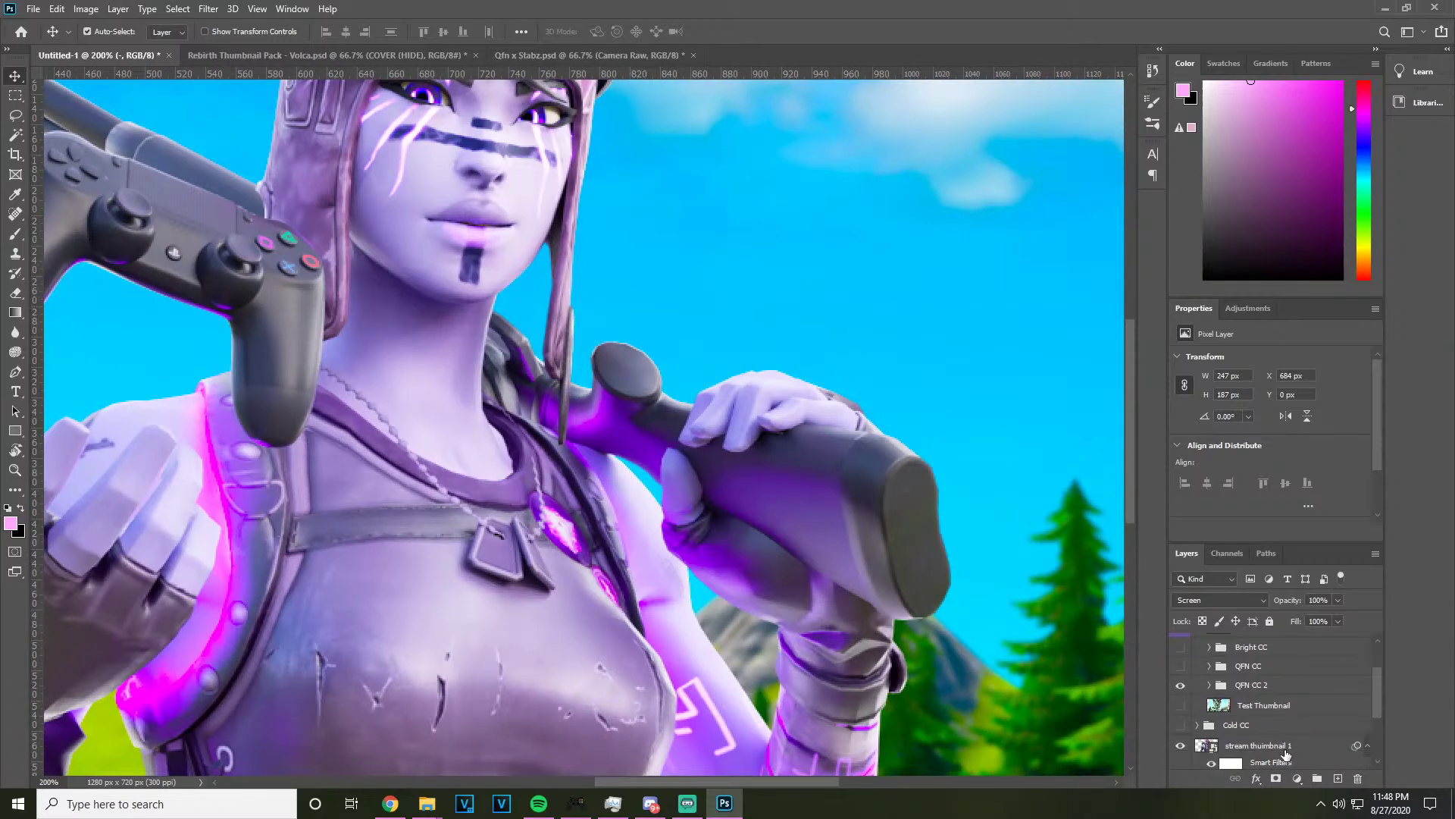
scroll(1293, 746, "down", 2)
left_click(1293, 695)
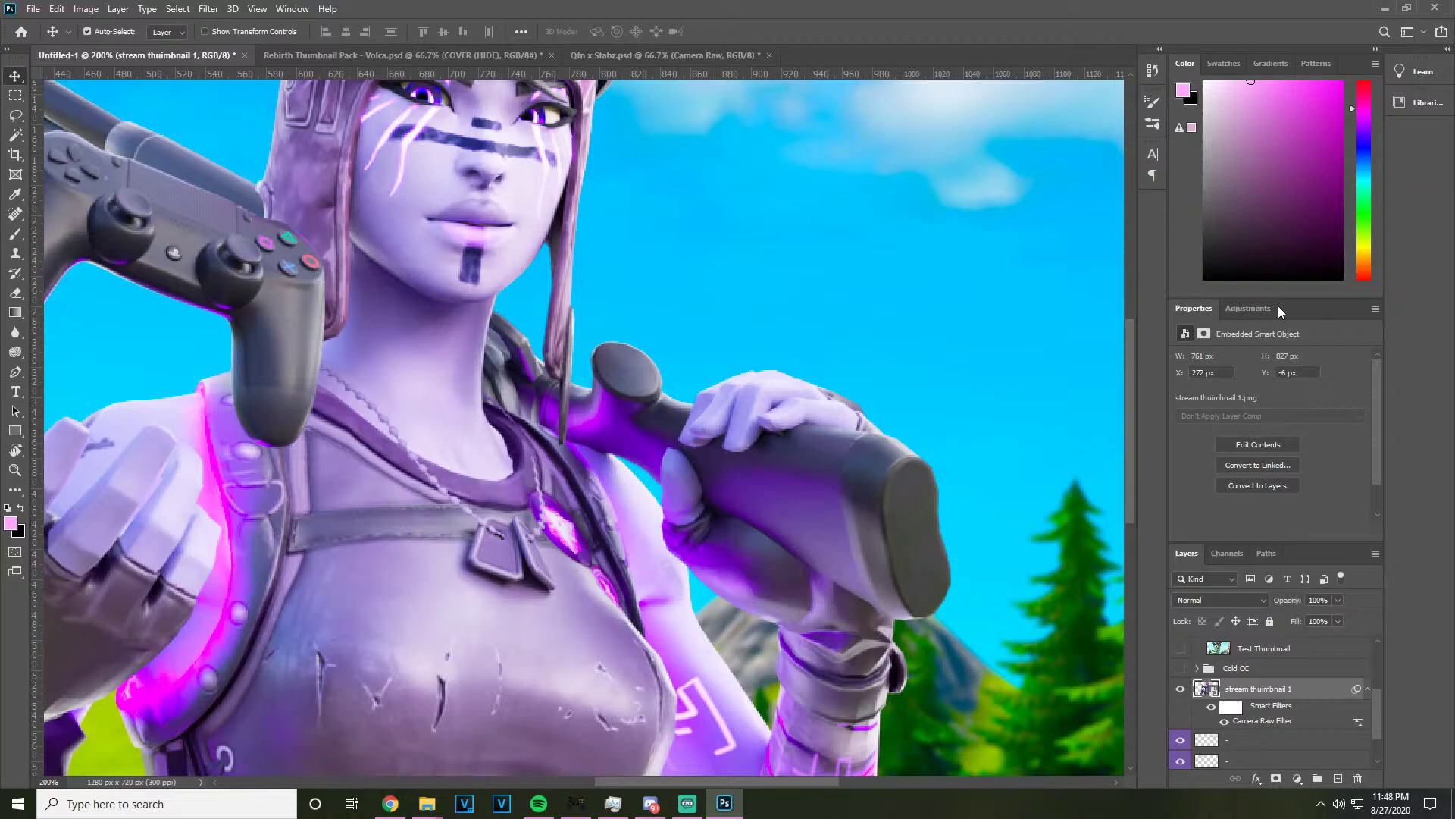
left_click(1250, 307)
left_click(1202, 365)
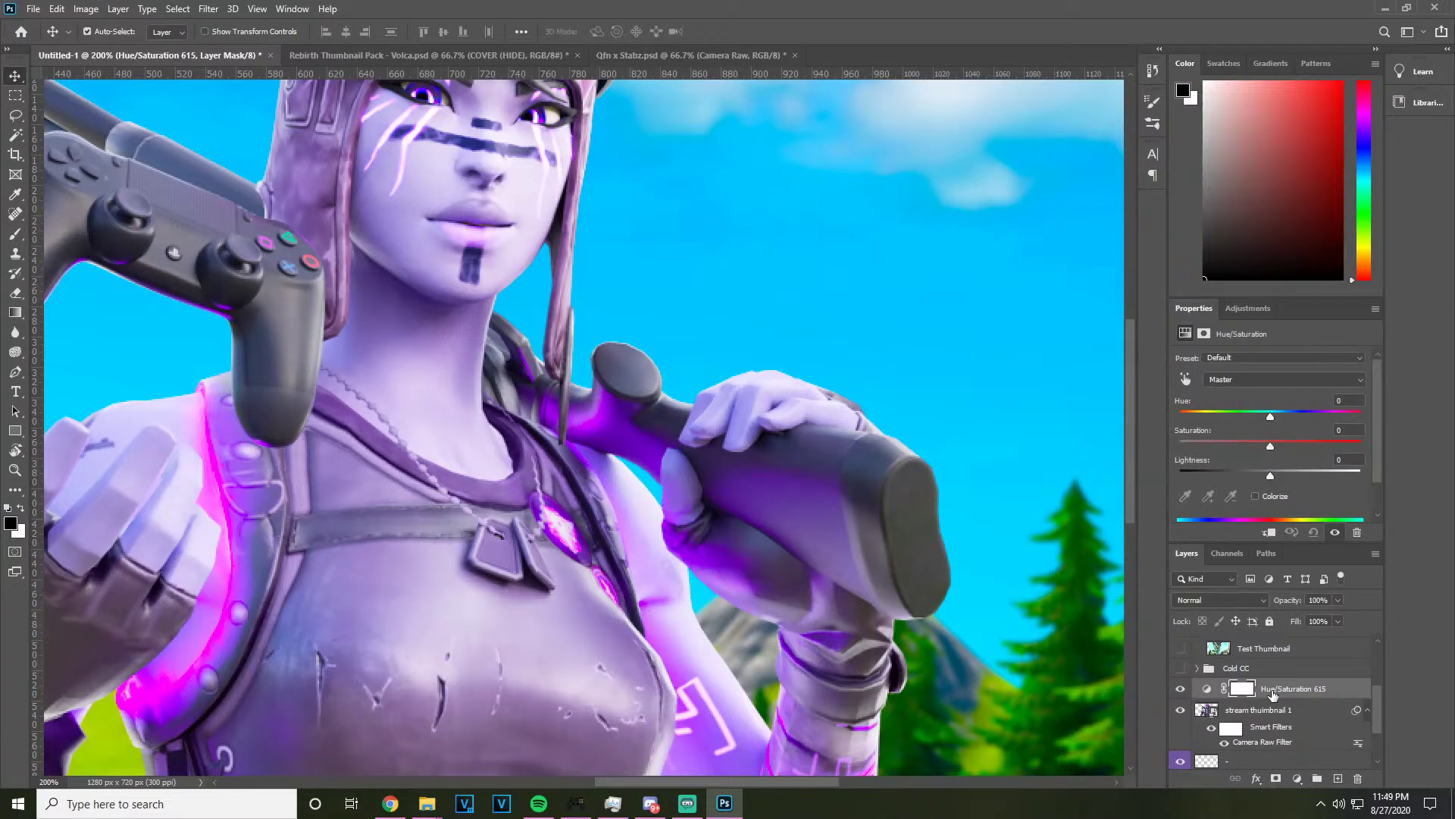
right_click(1272, 694)
left_click(1346, 345)
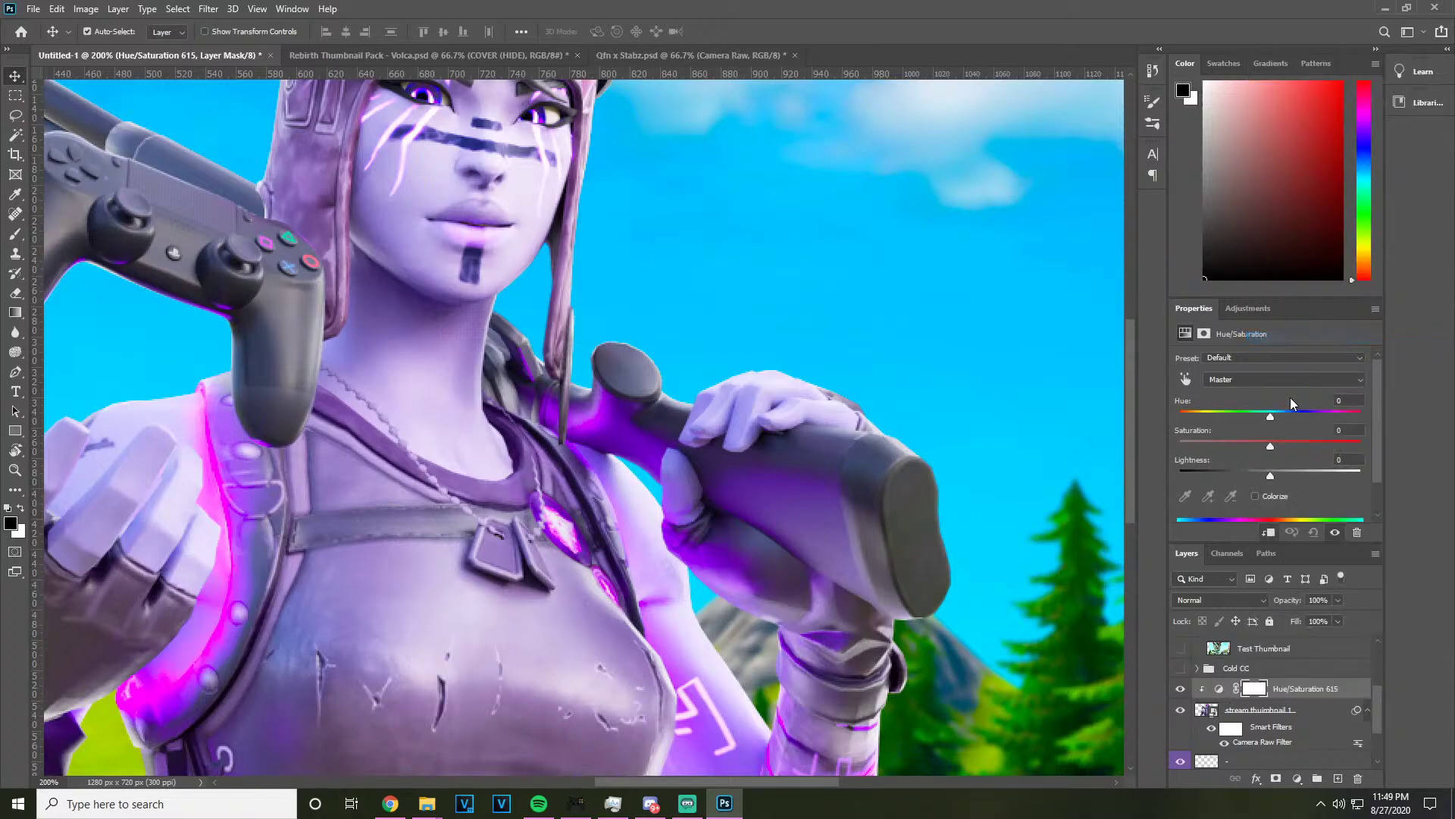
Colorize the character magenta with the Hue/Saturation layer, using hue 310 and saturation 86
left_click(1259, 499)
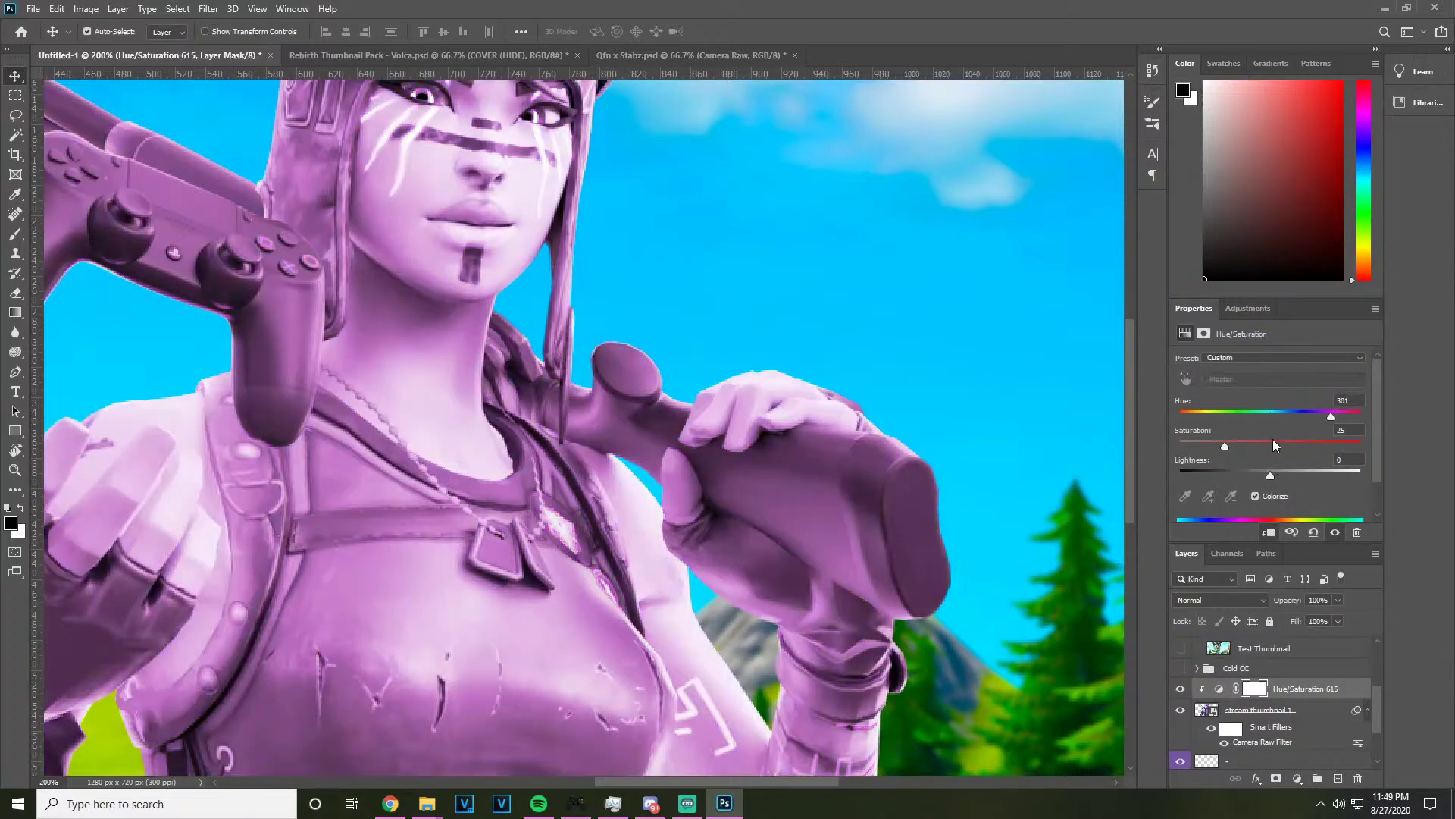
mouse_move(1338, 418)
left_mouse_down()
mouse_move(1321, 419)
mouse_move(1333, 418)
left_mouse_up()
left_click_drag(1227, 448, 1336, 419)
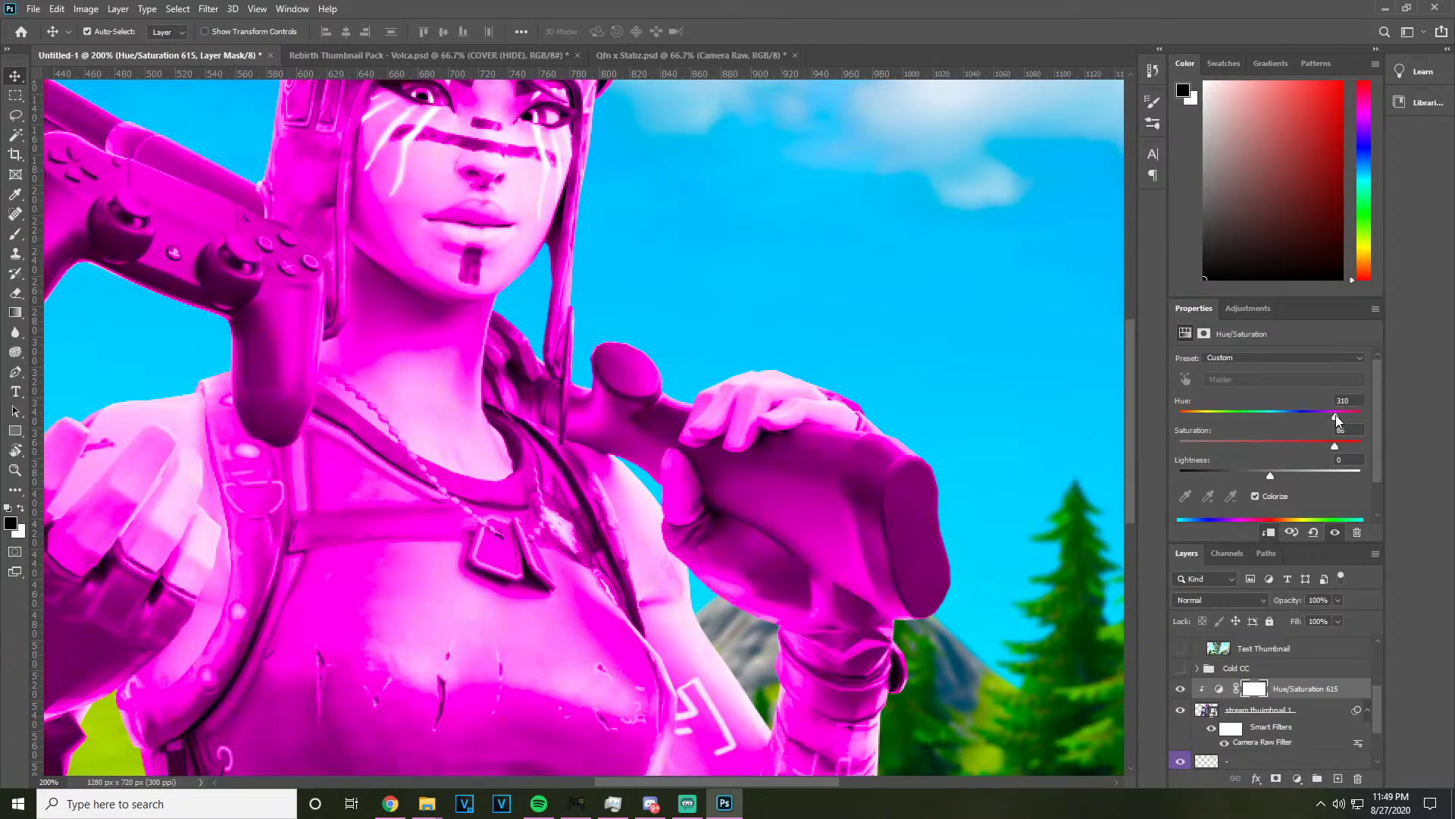
Invert the Hue/Saturation layer's mask to hide the magenta tint
left_click(1322, 690)
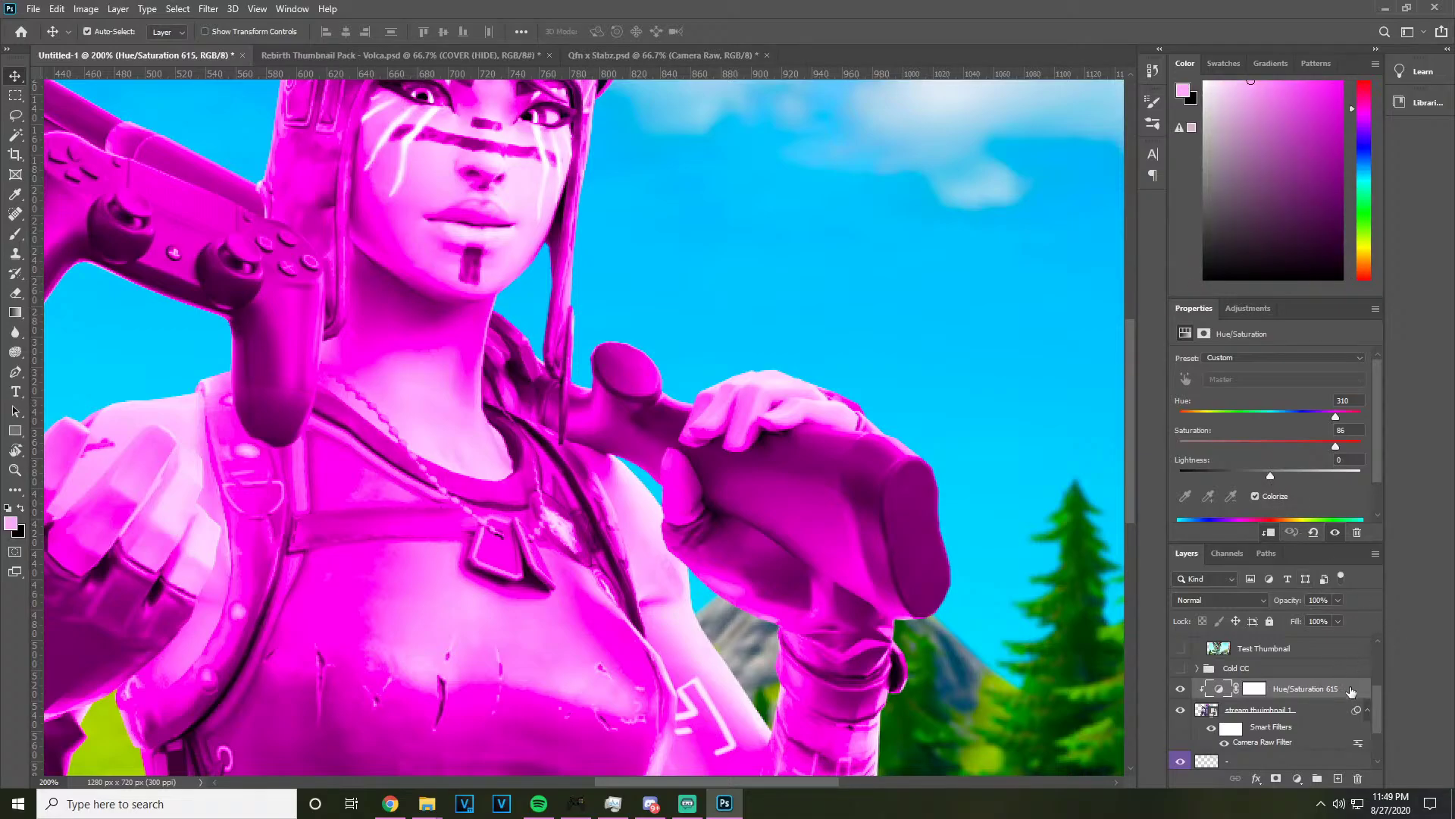
left_click(1258, 688)
key("ctrl+i")
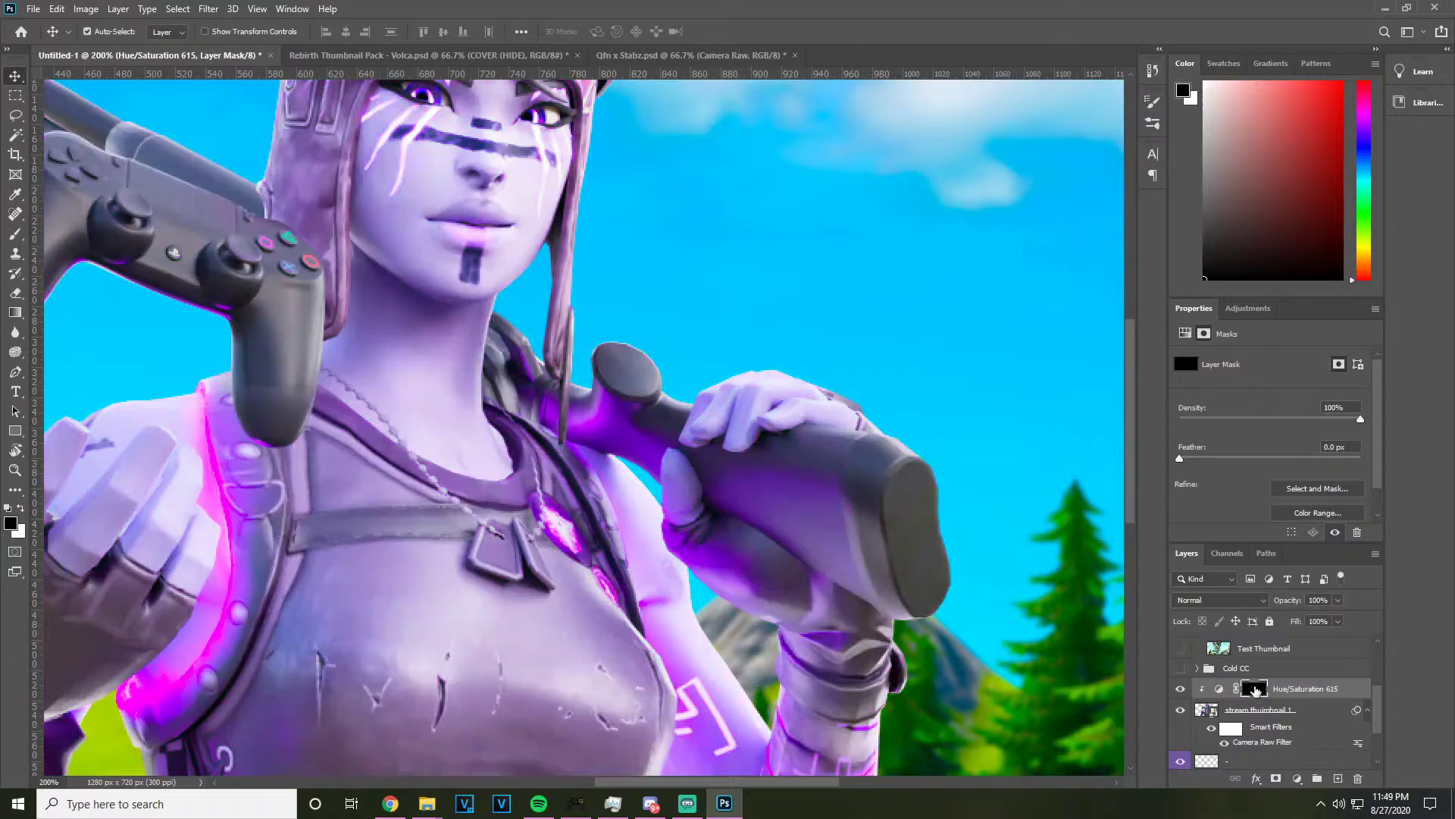
Set white as the foreground colour and choose the Brush tool with a size of 130 px
left_click(21, 510)
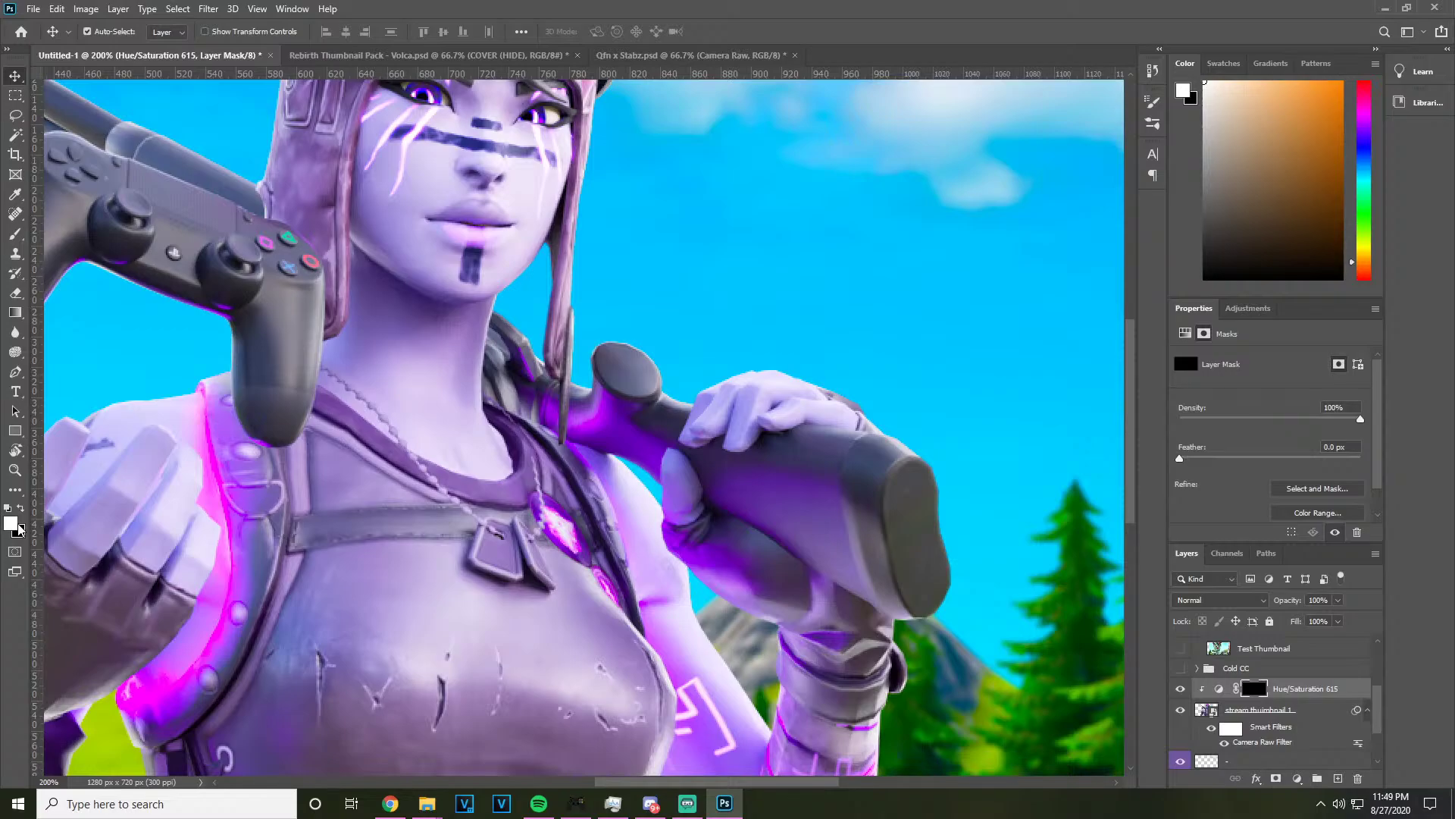
left_click(17, 234)
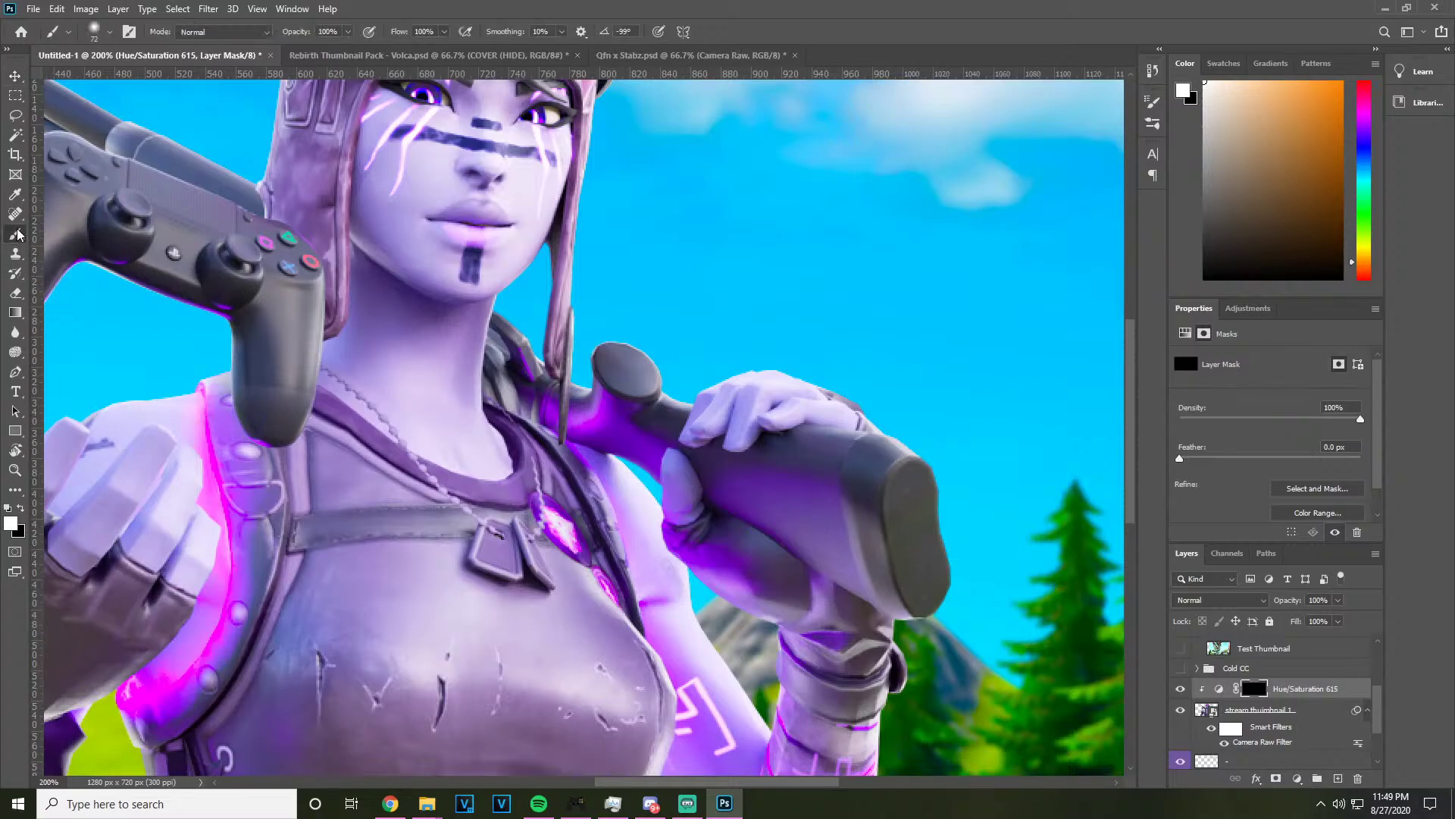
left_click(110, 32)
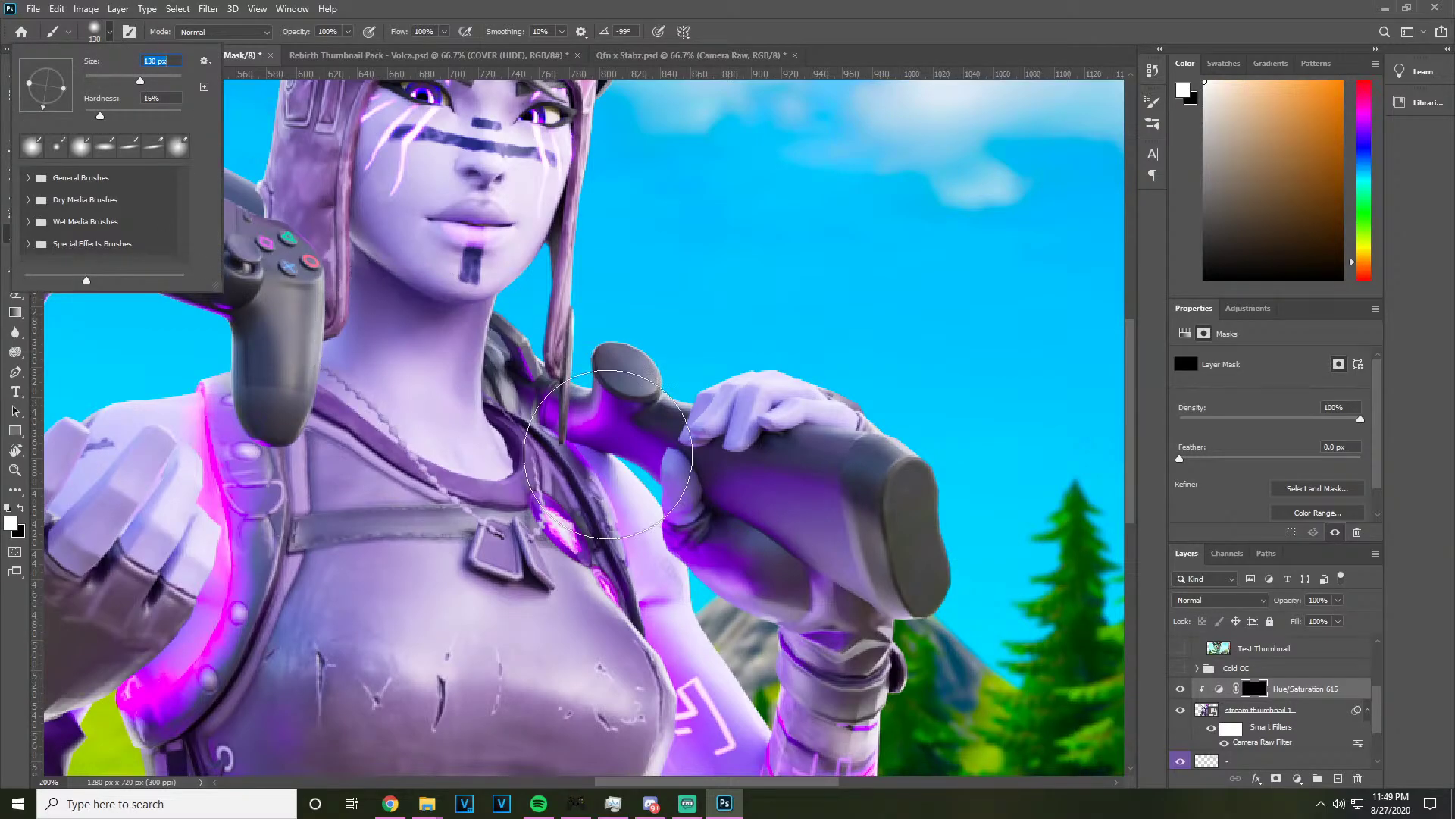
key("Return")
left_click(576, 538)
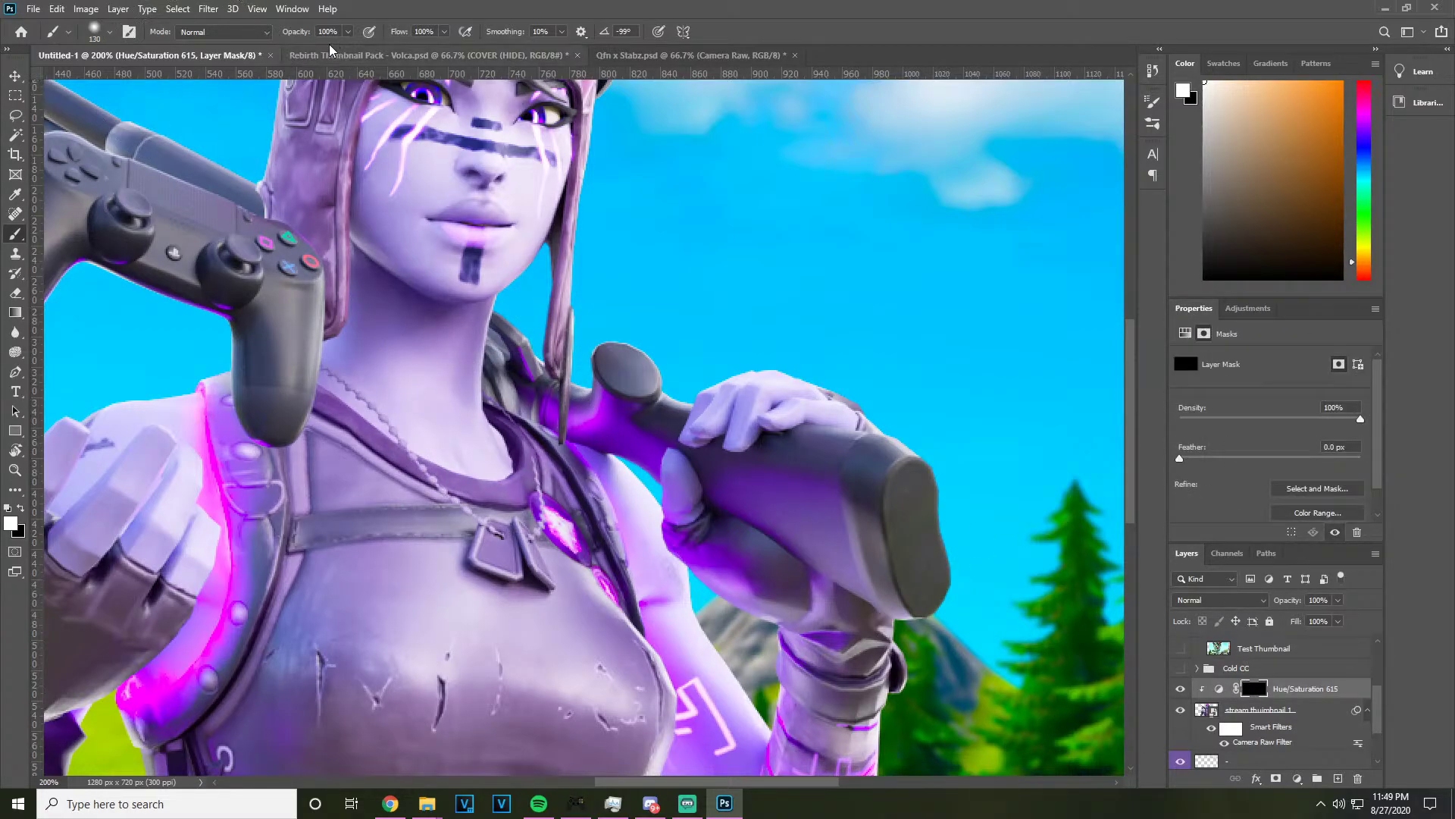
Enlarge the brush to 202 px, try a stroke along the vest's shoulder edge and set the hardness to 0%
left_click(109, 32)
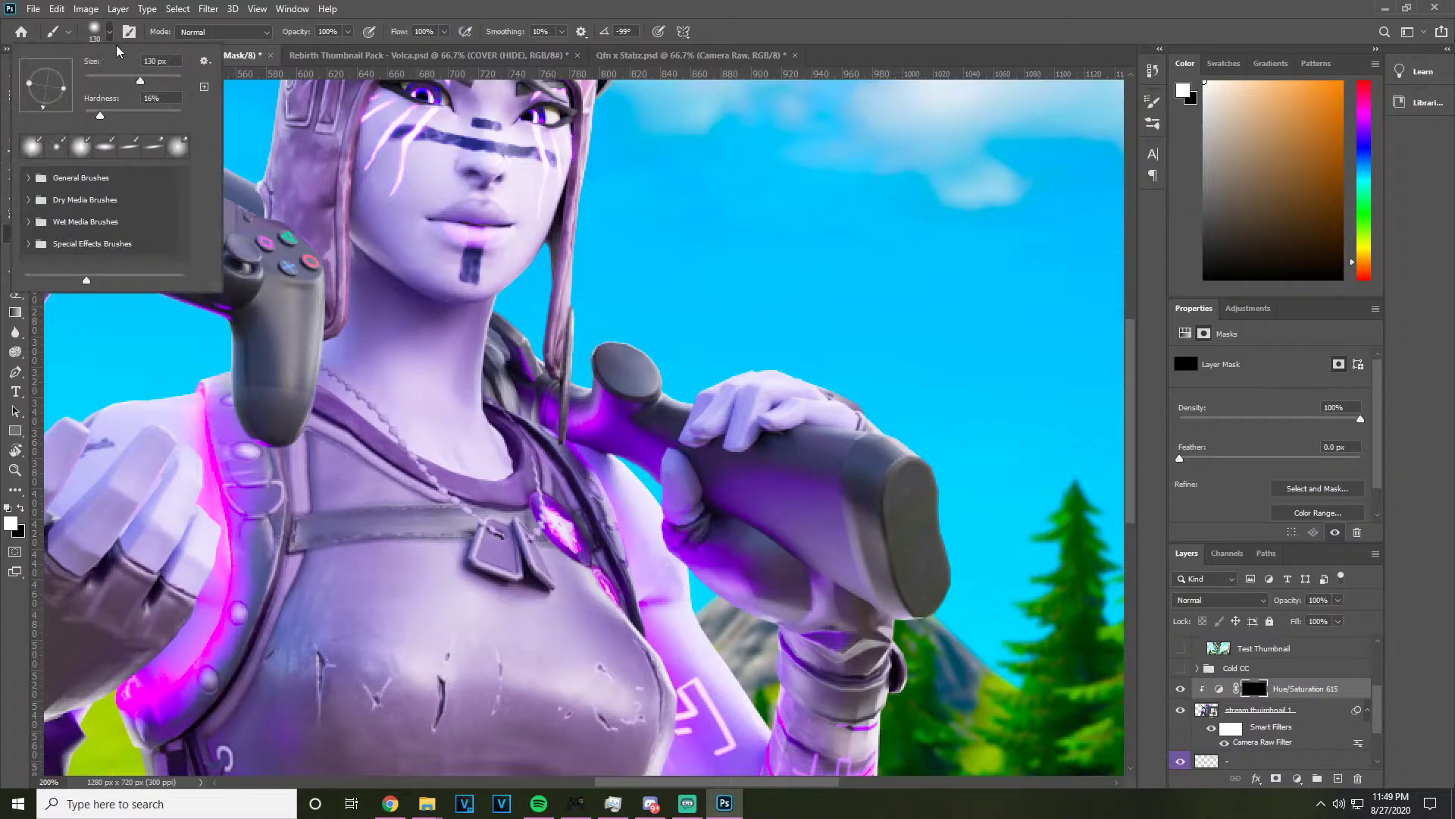
left_click_drag(154, 81, 159, 81)
left_click_drag(242, 493, 182, 660)
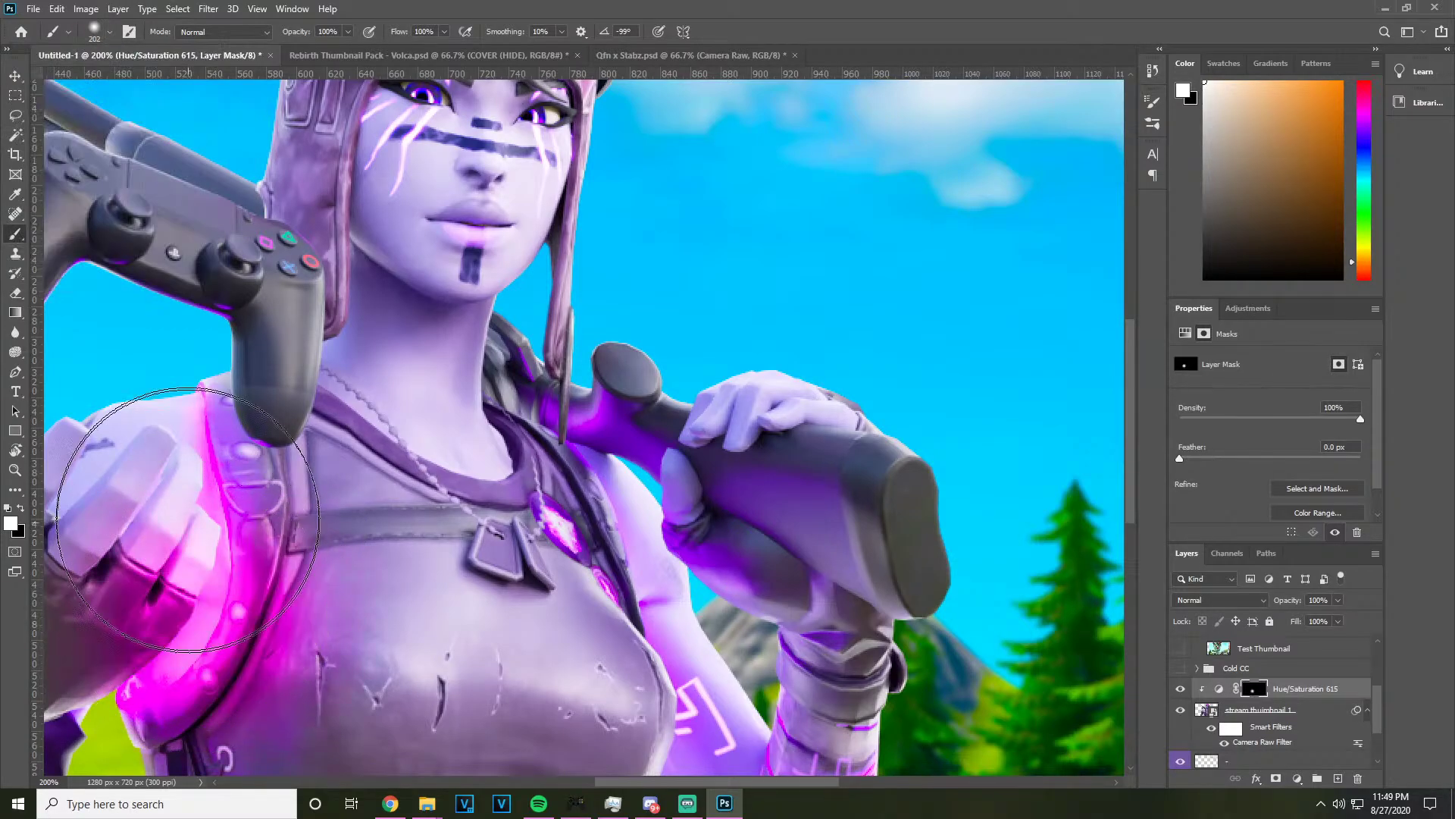
left_click(110, 31)
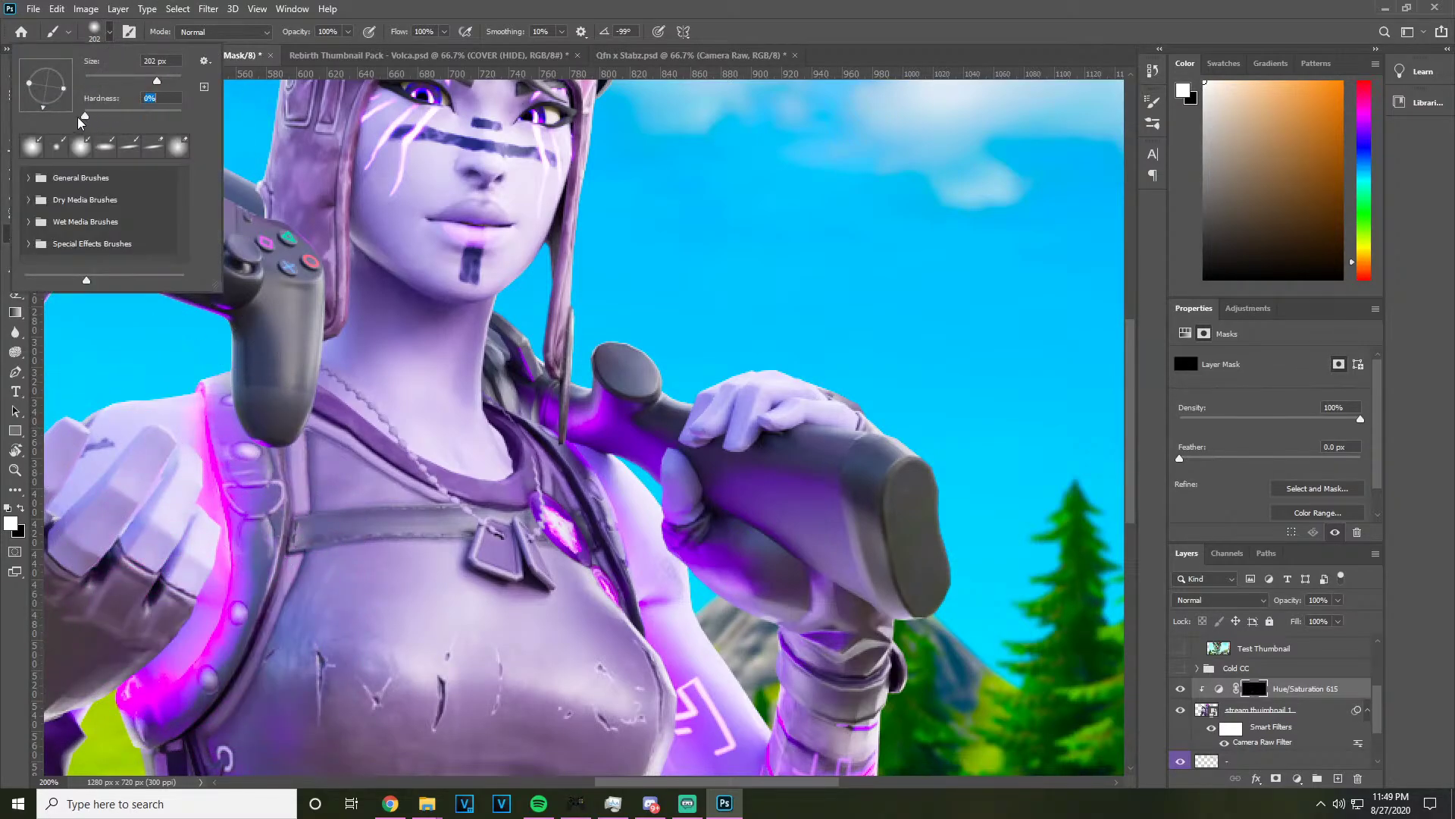
Paint the mask in white with a soft 80 px brush to reveal magenta over the purple glows on the vest, gun and arm
left_click(659, 667)
mouse_move(644, 652)
left_mouse_down()
mouse_move(619, 568)
mouse_move(583, 523)
mouse_move(554, 523)
mouse_move(652, 546)
mouse_move(620, 582)
mouse_move(557, 455)
left_mouse_up()
scroll(561, 424, "down", 1)
mouse_move(546, 342)
left_mouse_down()
mouse_move(607, 379)
mouse_move(651, 515)
left_mouse_up()
key("ctrl+minus")
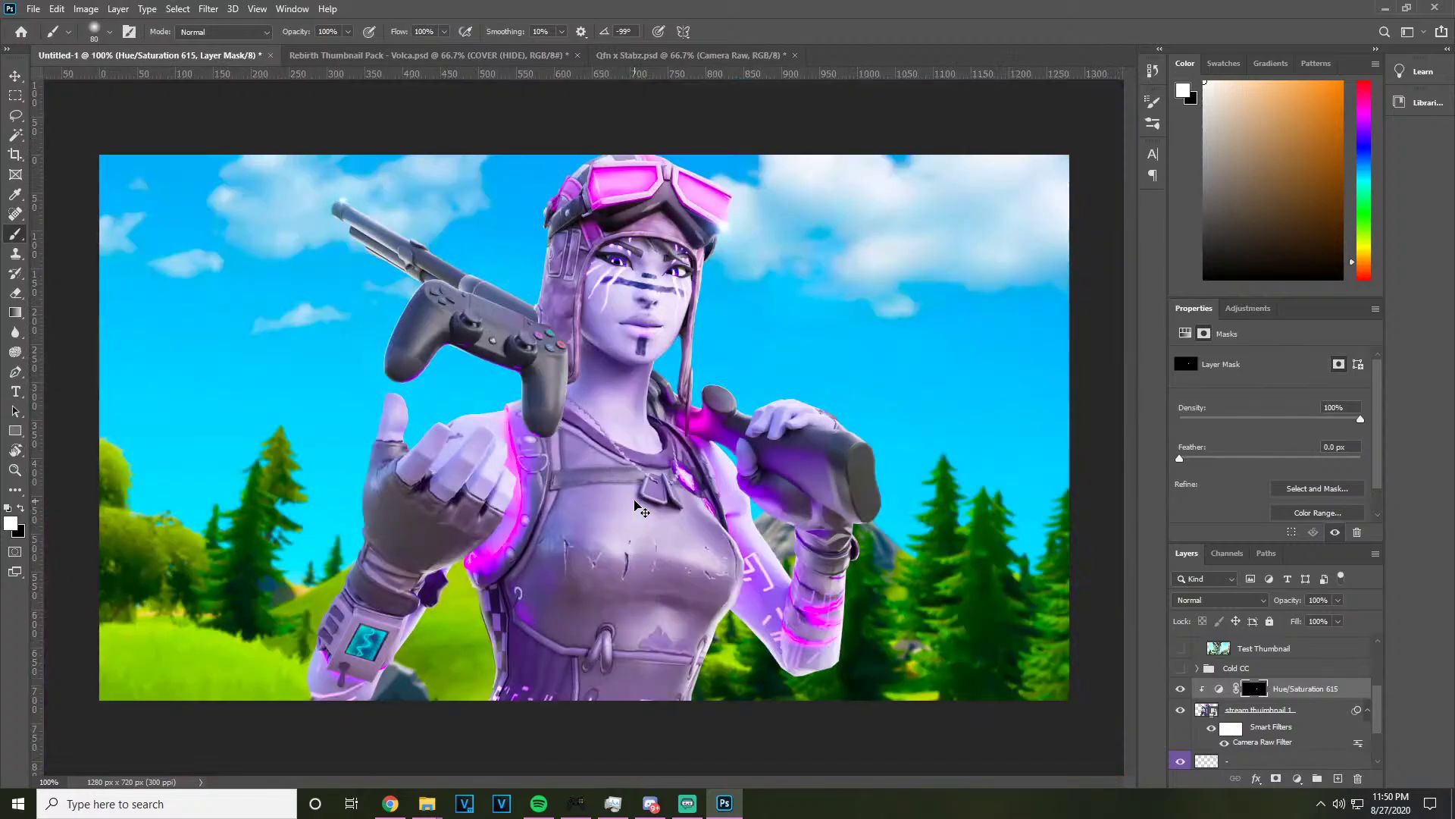
Paint another soft white mask stroke along the vest's armhole edge beside the raised hand to reveal more magenta glow
key("ctrl+minus")
key("ctrl+plus")
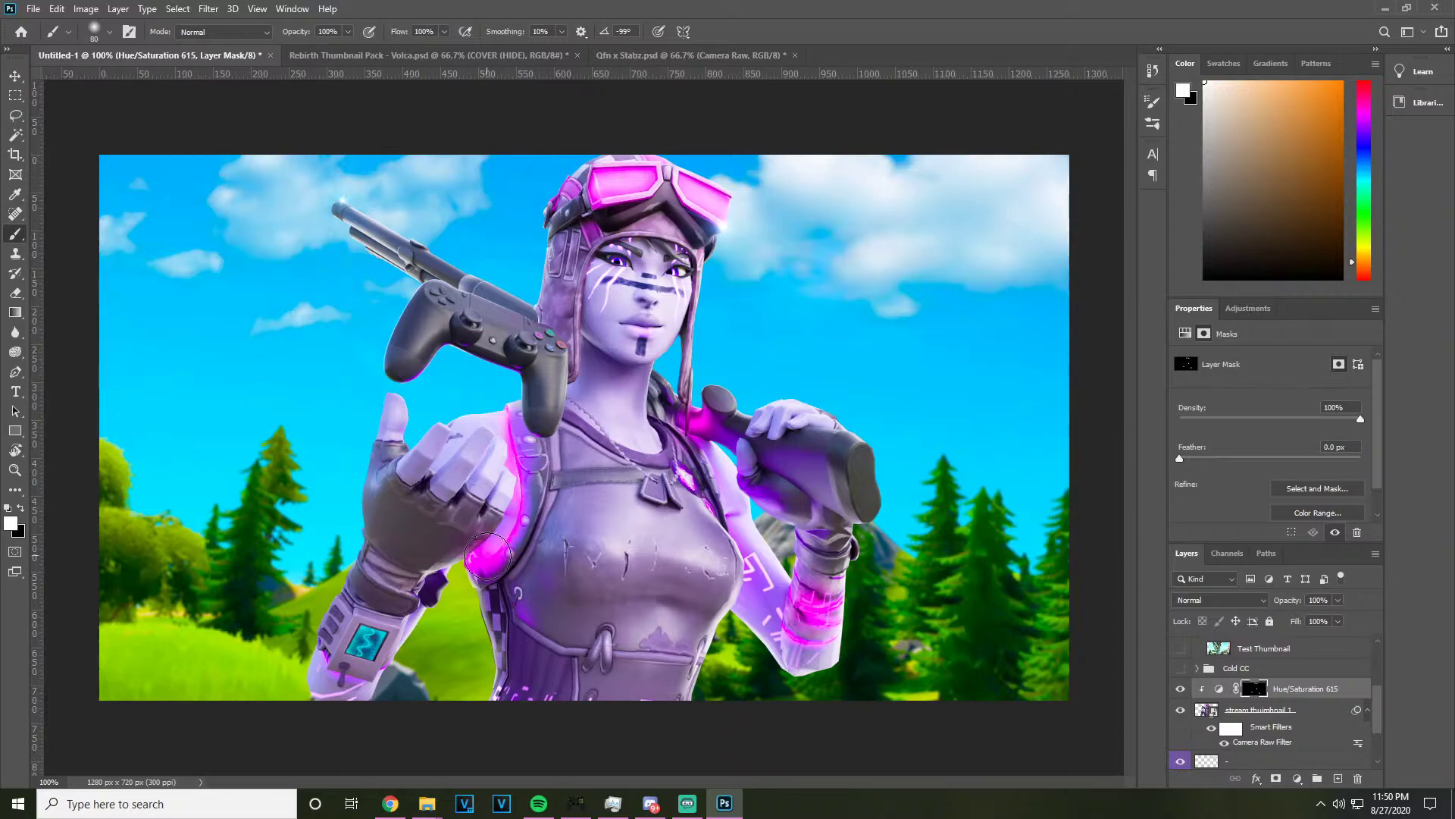
mouse_move(502, 569)
left_mouse_down()
mouse_move(512, 524)
mouse_move(520, 561)
mouse_move(509, 455)
left_mouse_up()
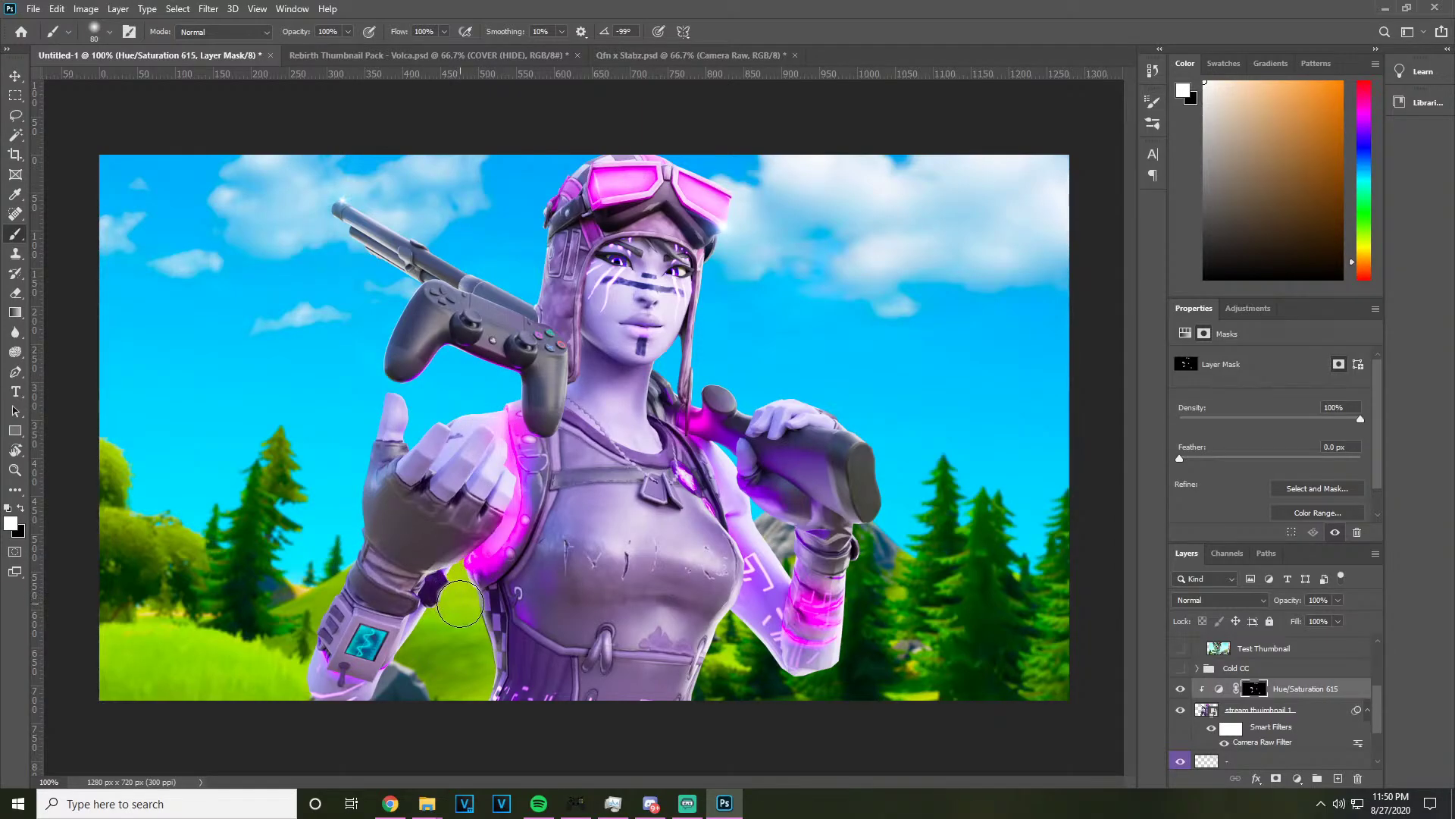
left_click(110, 32)
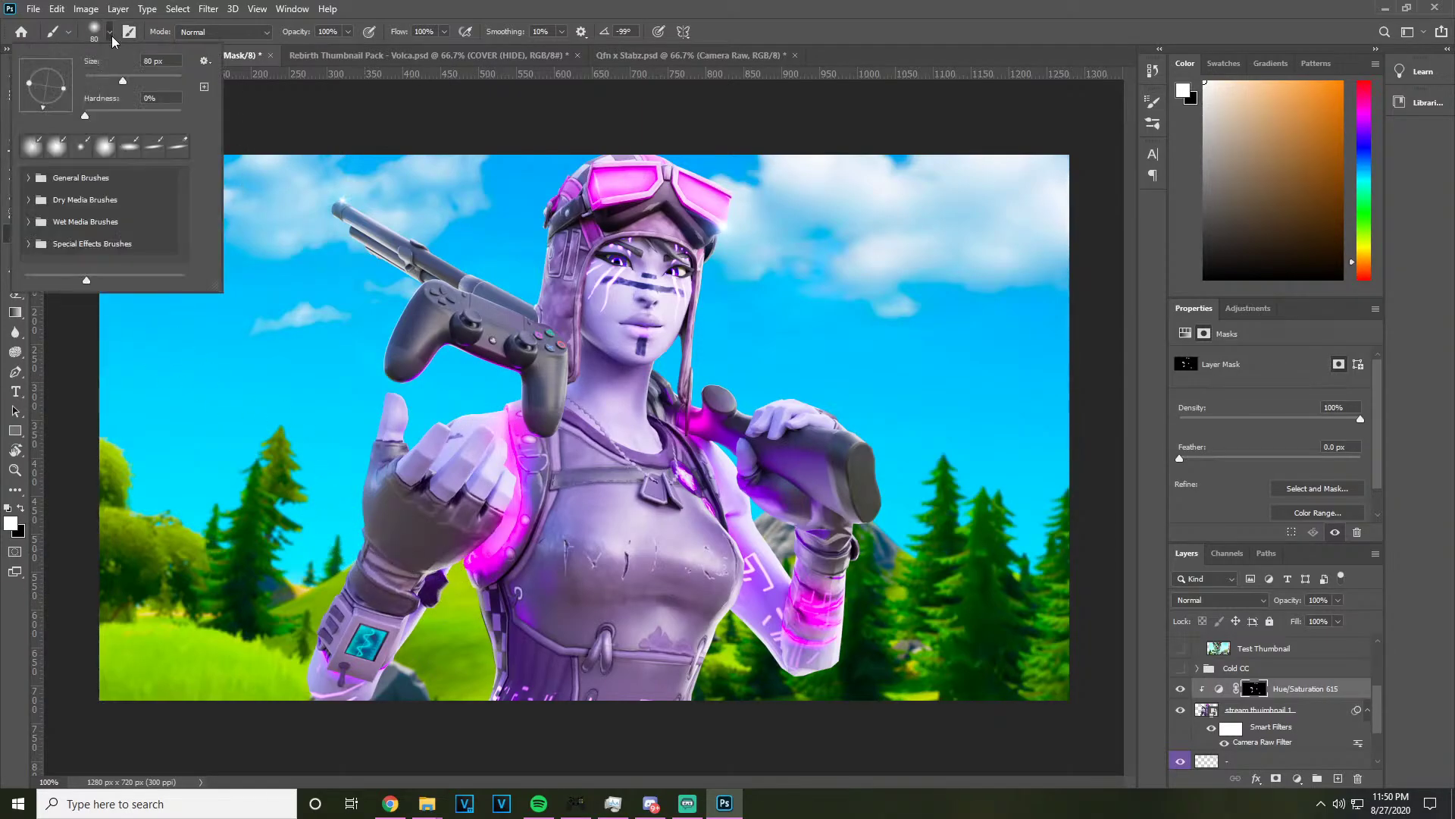
left_click(914, 388)
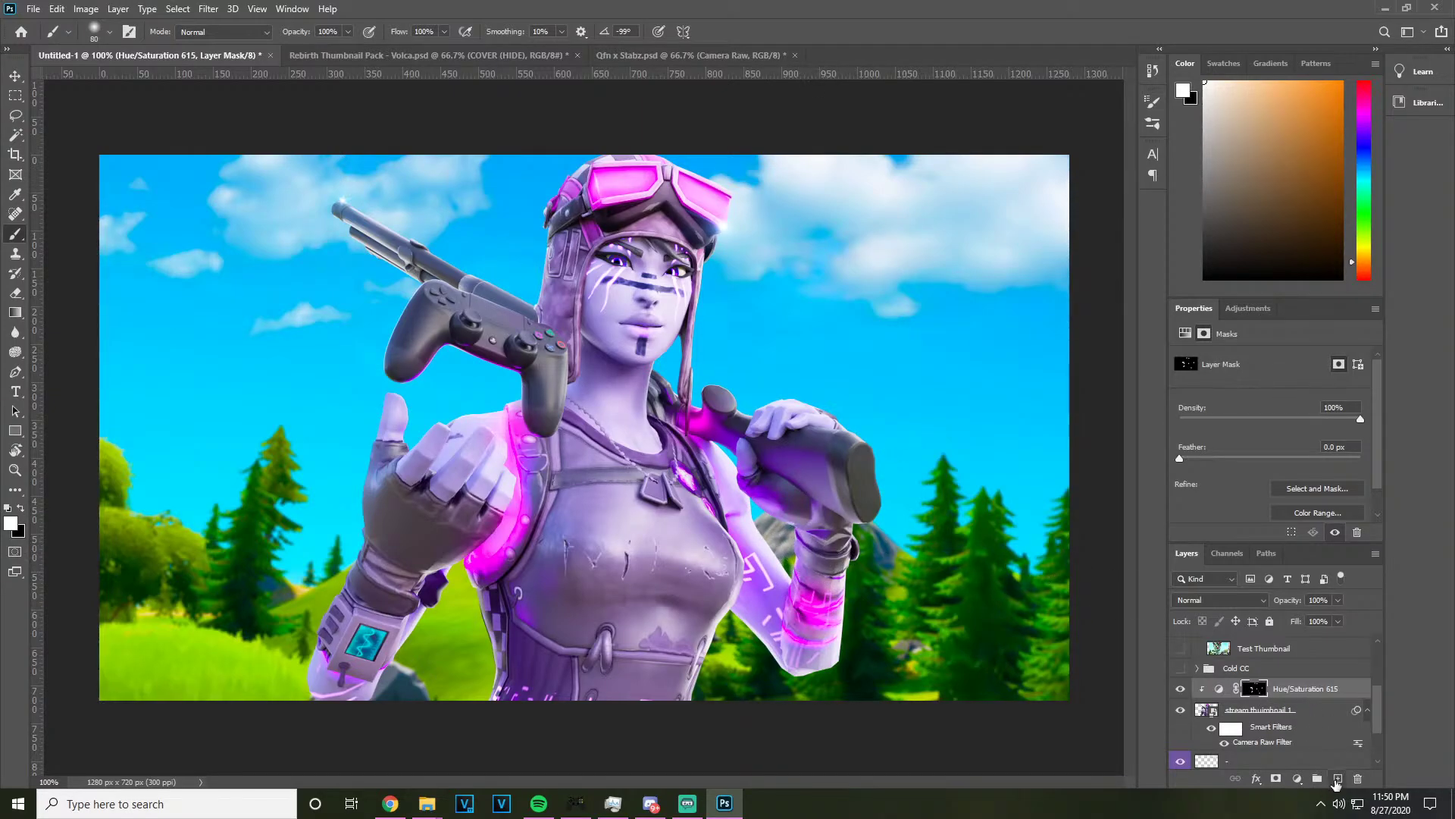
Add a second Hue/Saturation adjustment layer clipped to the character and set its lightness to +100
left_click(1245, 308)
left_click(1208, 363)
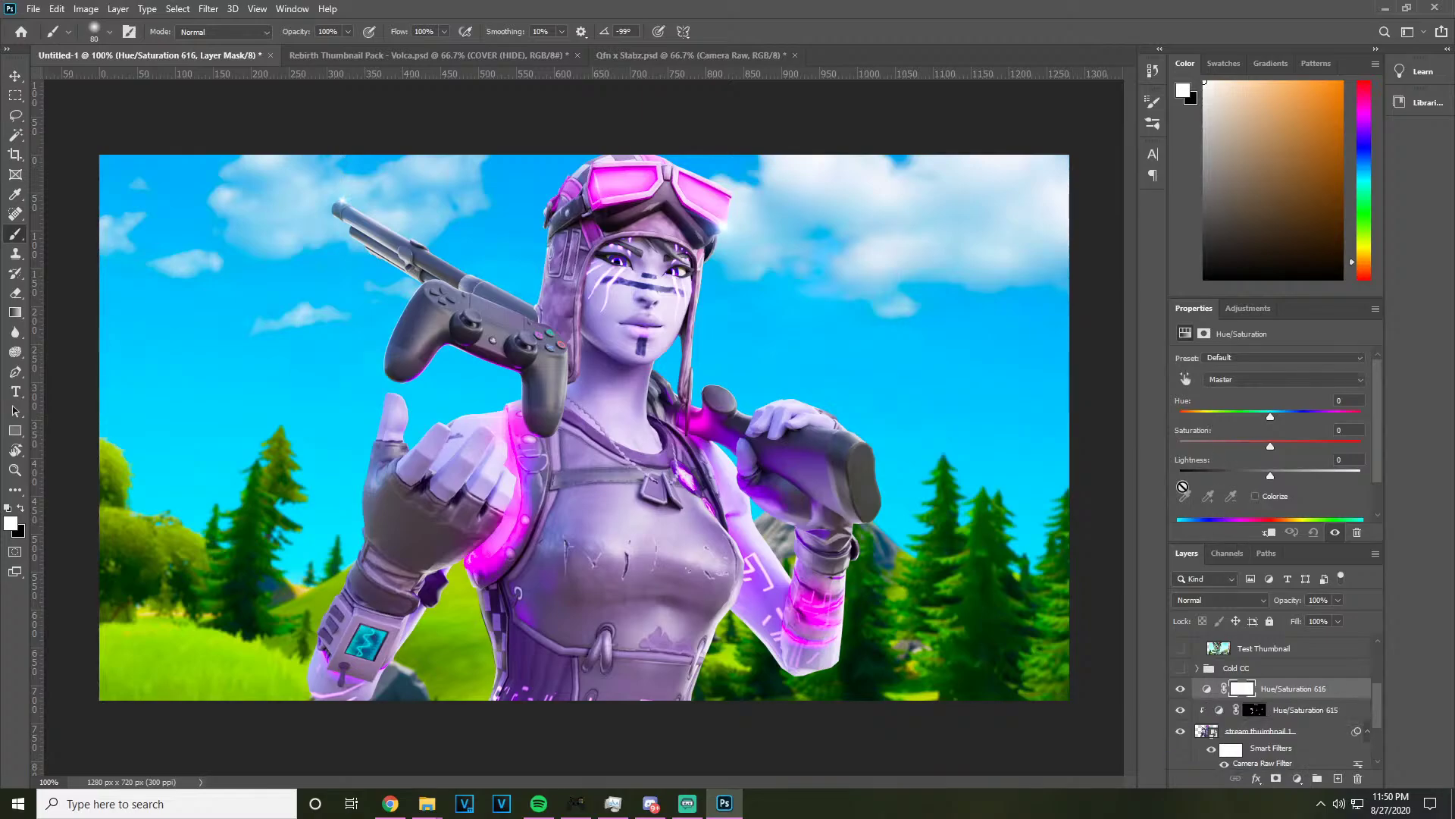
right_click(1298, 685)
left_click(1317, 348)
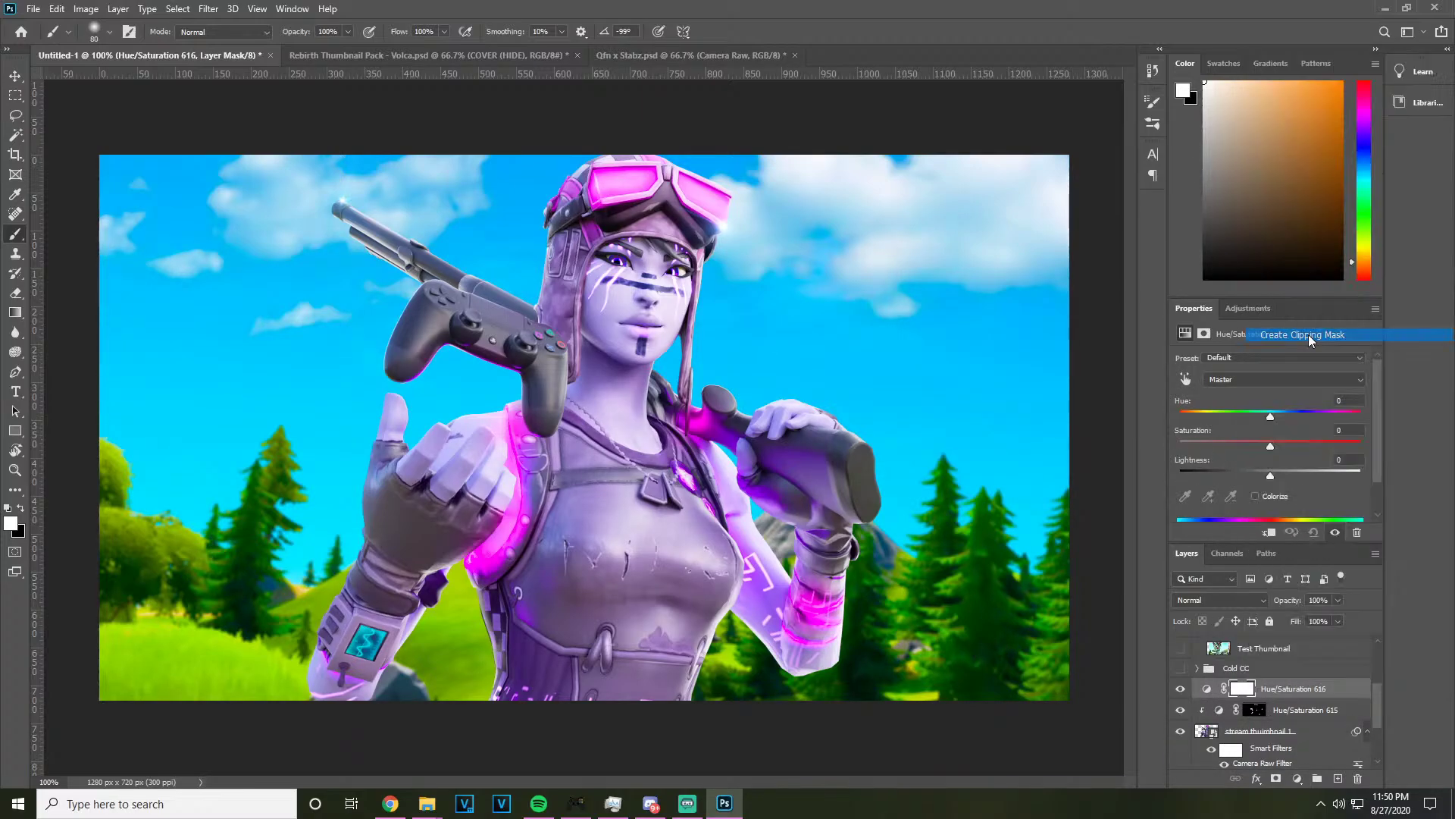
left_click_drag(1271, 472, 1364, 475)
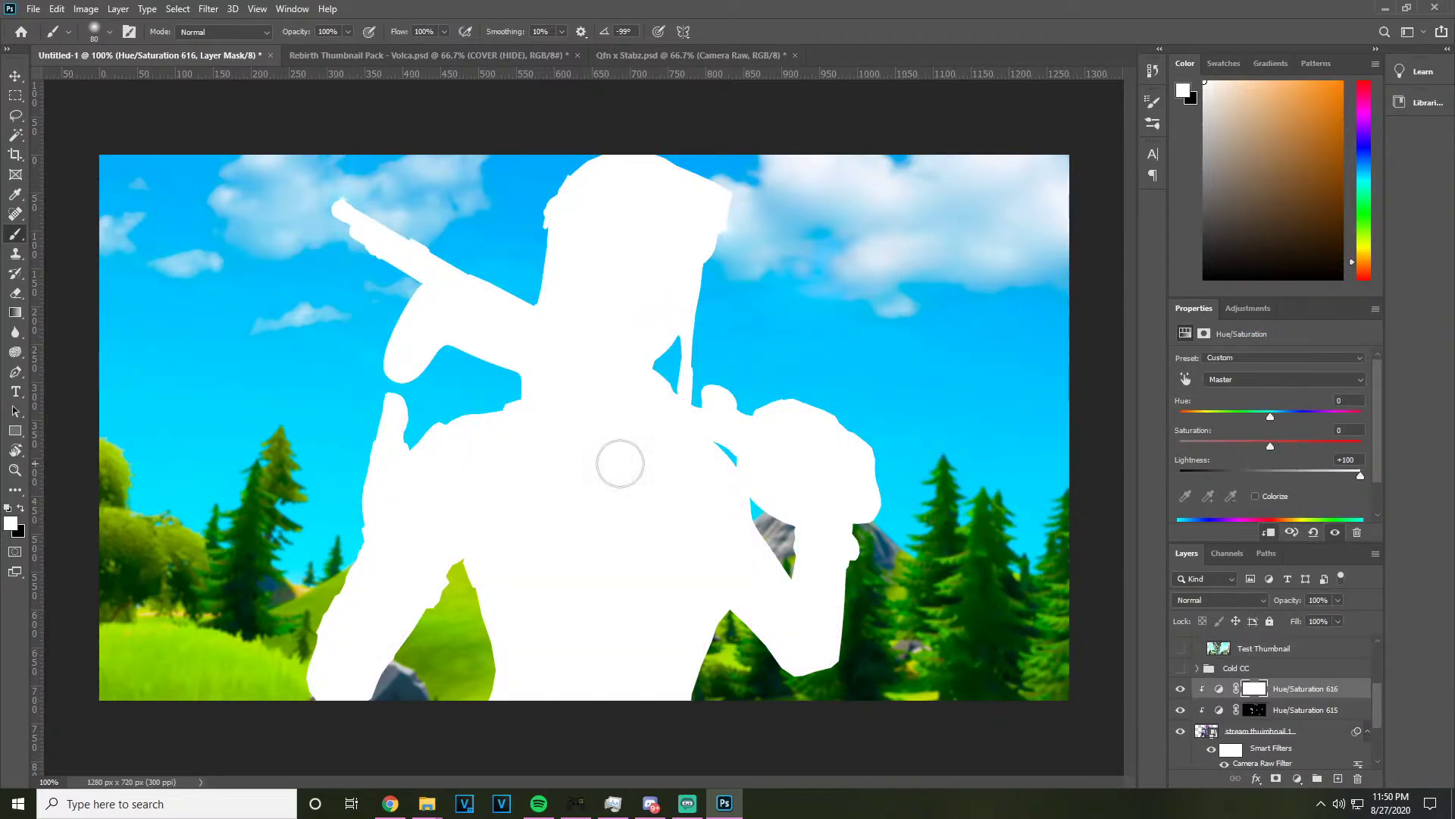
Invert the new adjustment's mask and paint it white with a soft 80 px brush to add highlights along the character's edges
left_click(1254, 688)
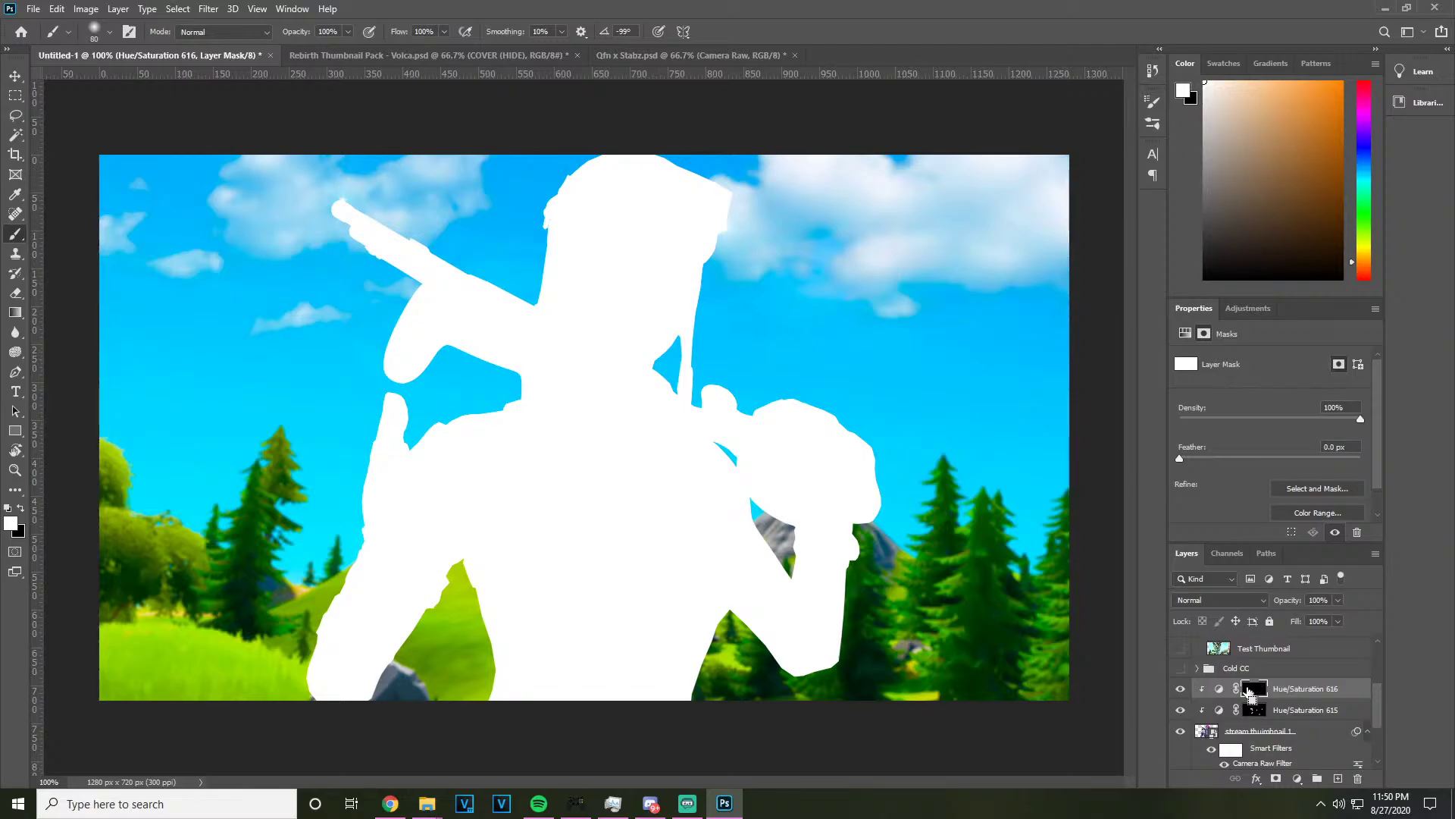
key("ctrl+i")
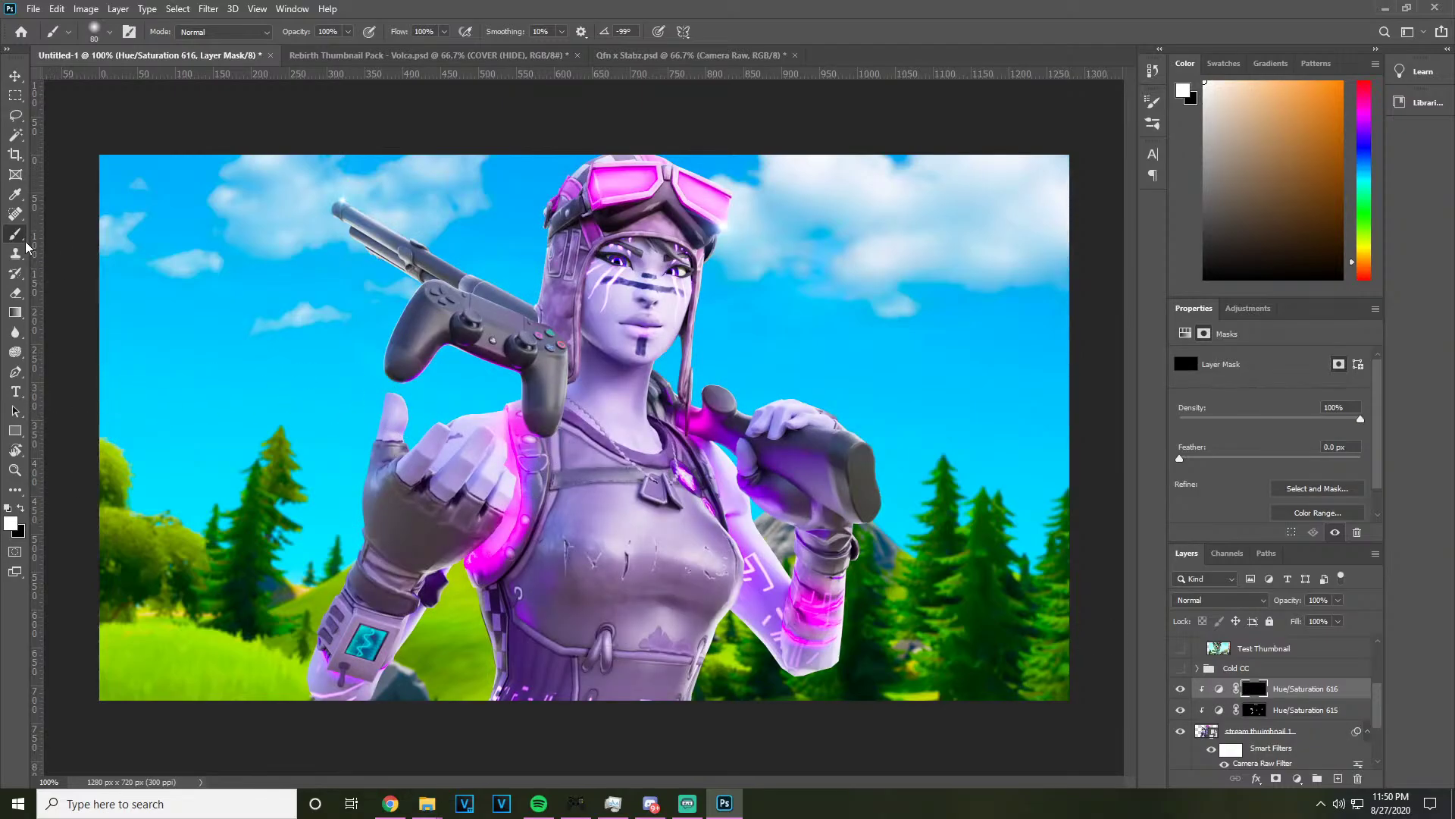
left_click(109, 32)
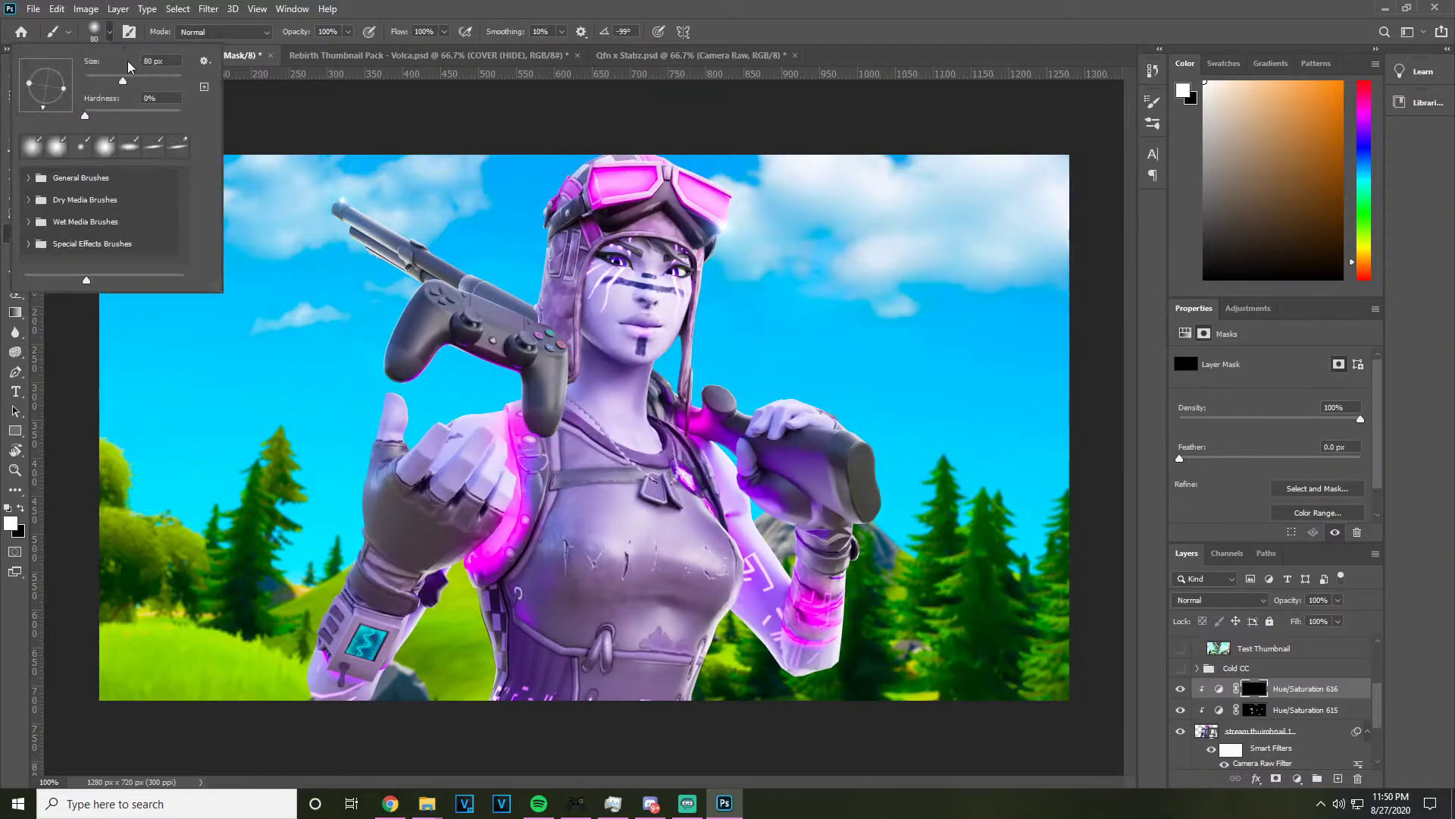
left_click(746, 197)
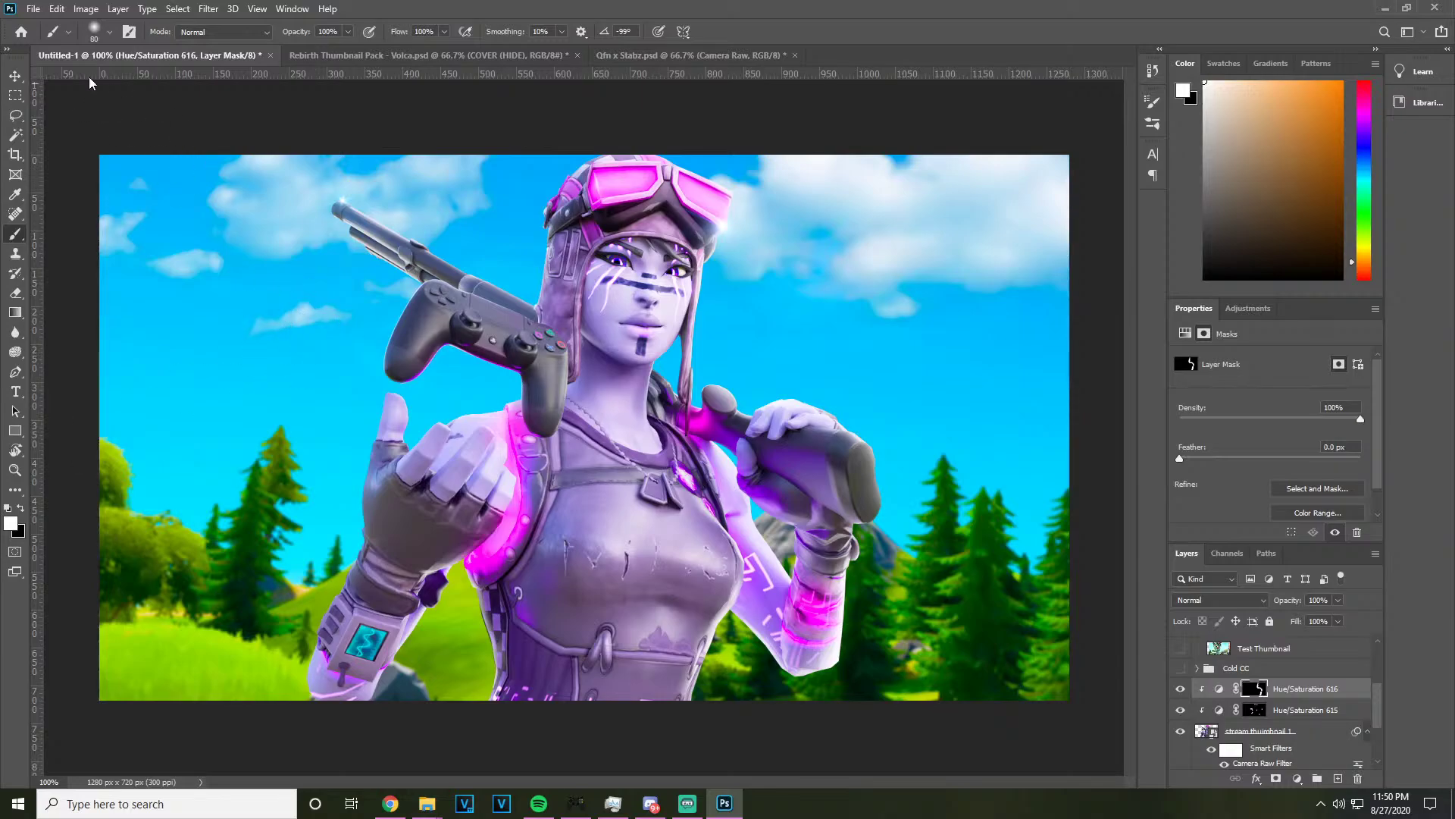
Set the brush size to 34 px and paint white highlights on the mask along the upper edge of the shotgun barrel
left_click(109, 33)
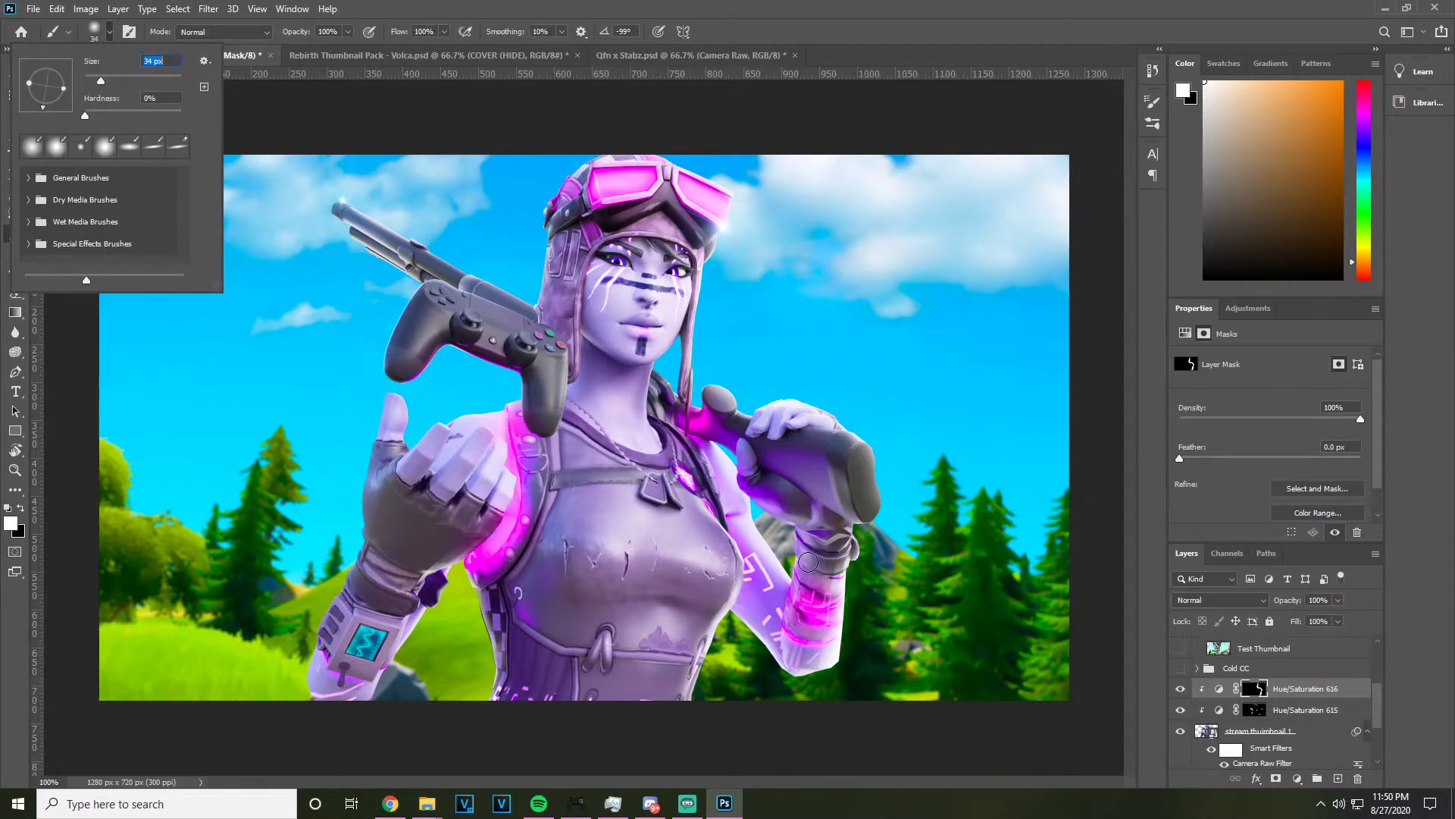
key("Return")
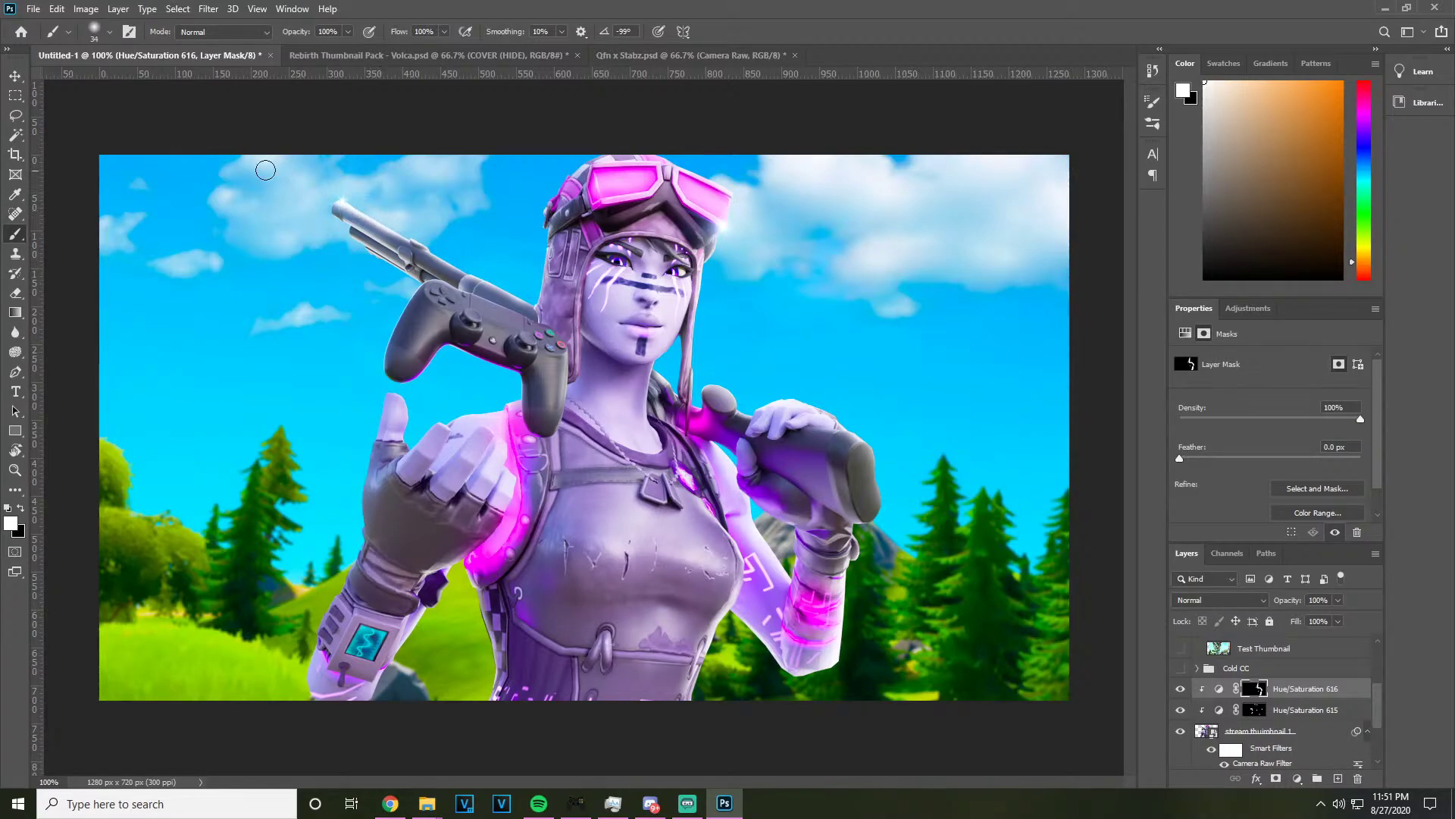
left_click_drag(536, 300, 342, 203)
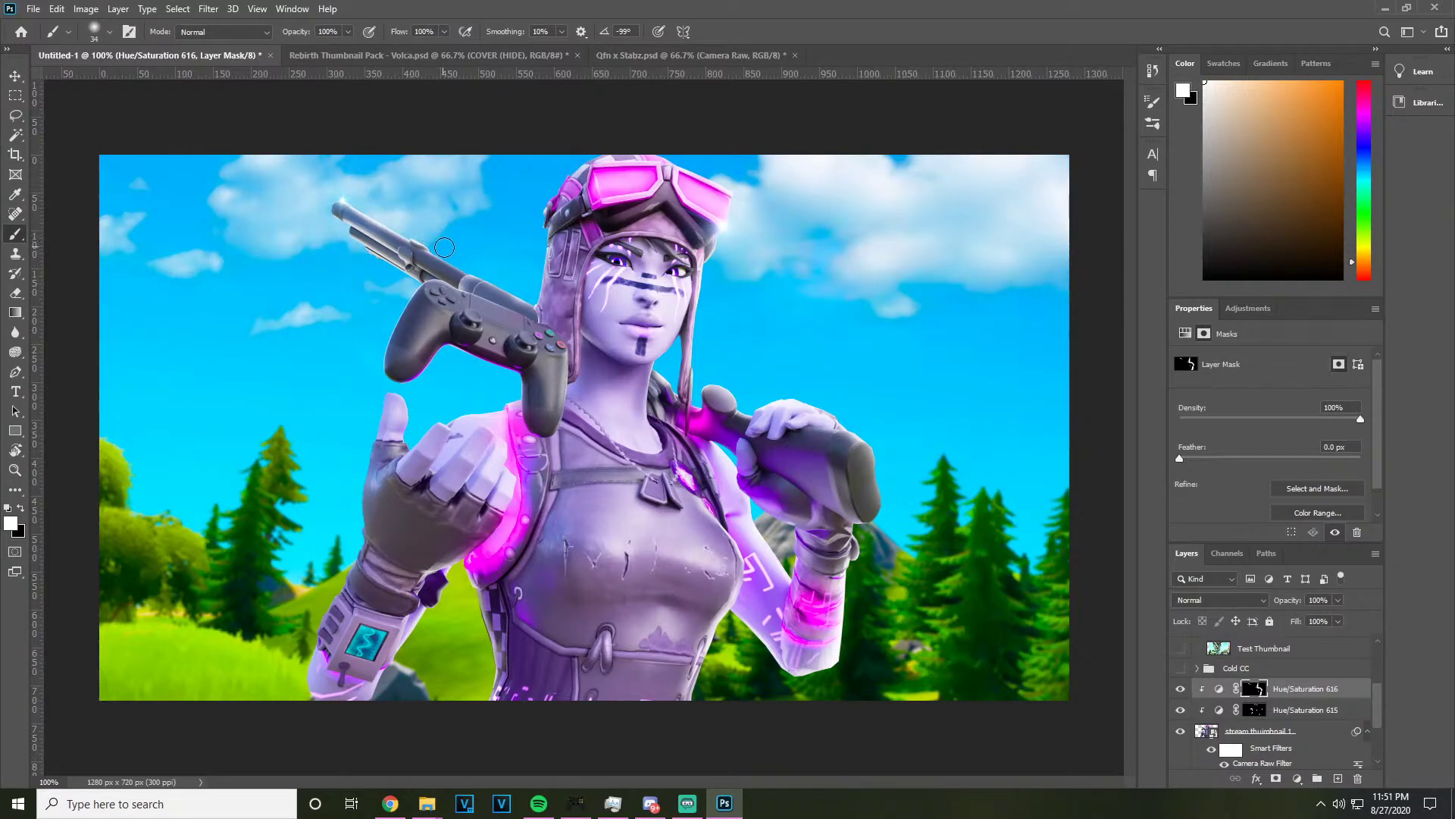
left_click_drag(468, 263, 534, 290)
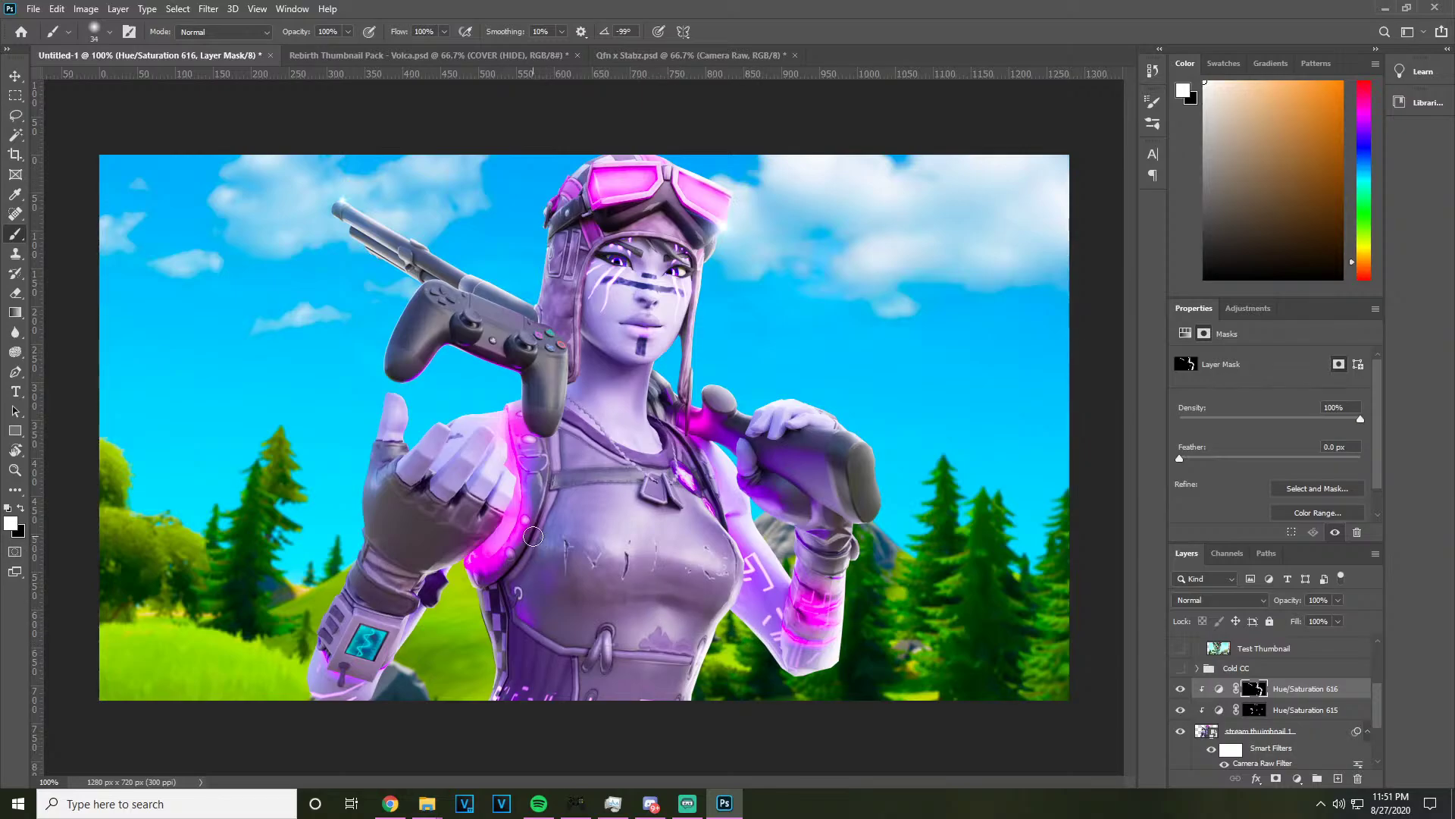
Close the VEGAS Pro window running in the background
key("ctrl+minus")
mouse_move(427, 803)
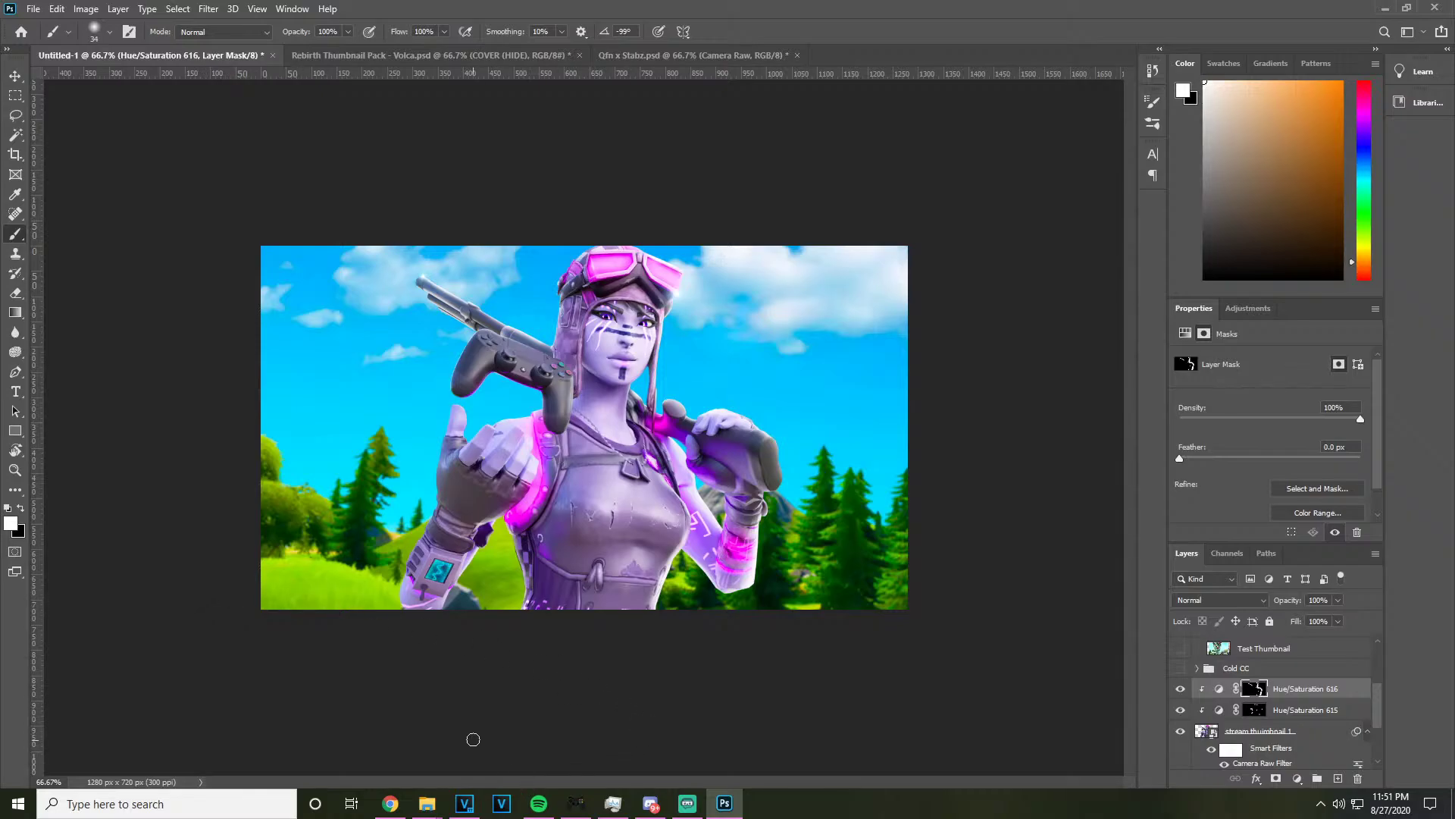
right_click(465, 803)
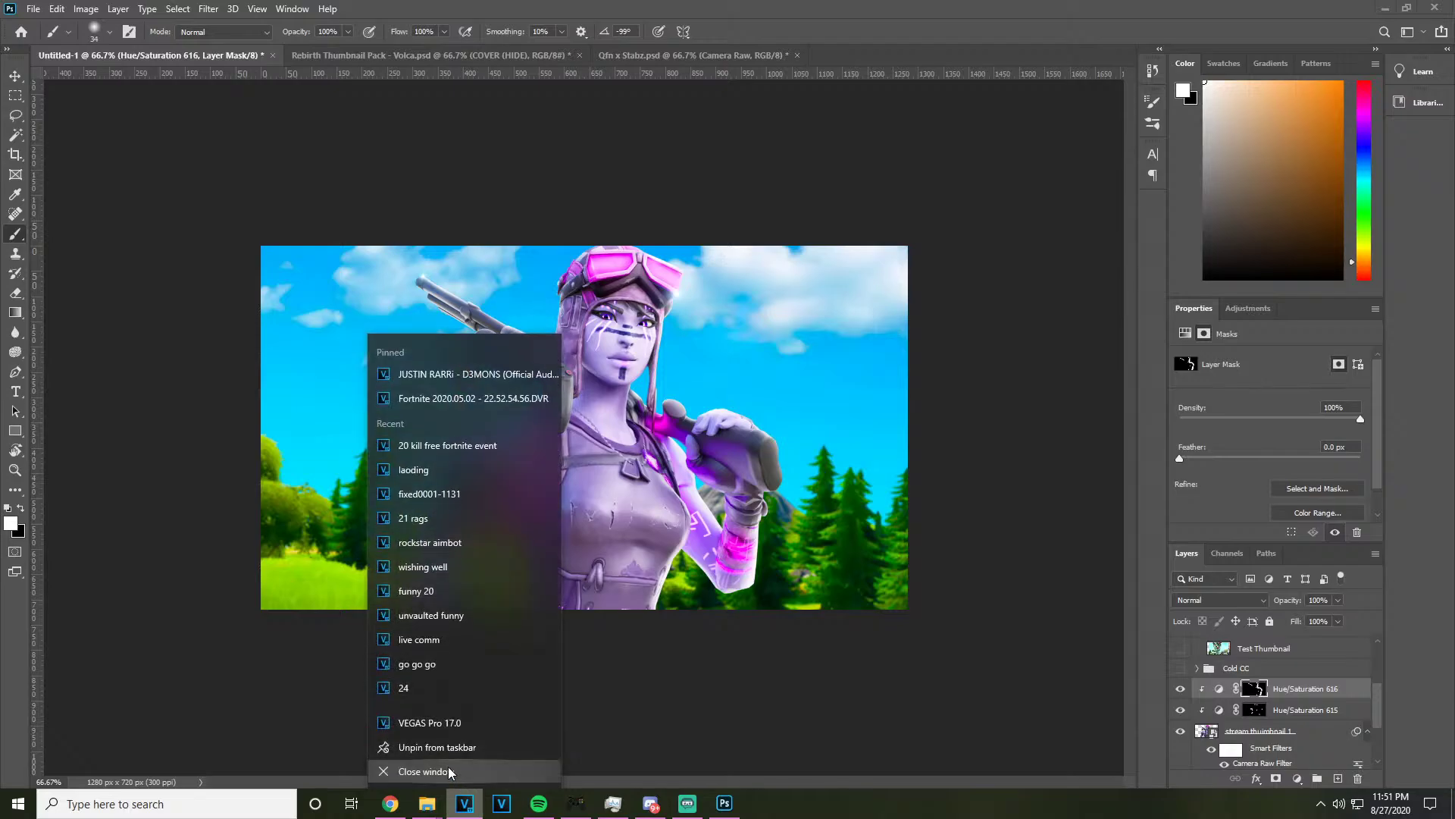
left_click(448, 770)
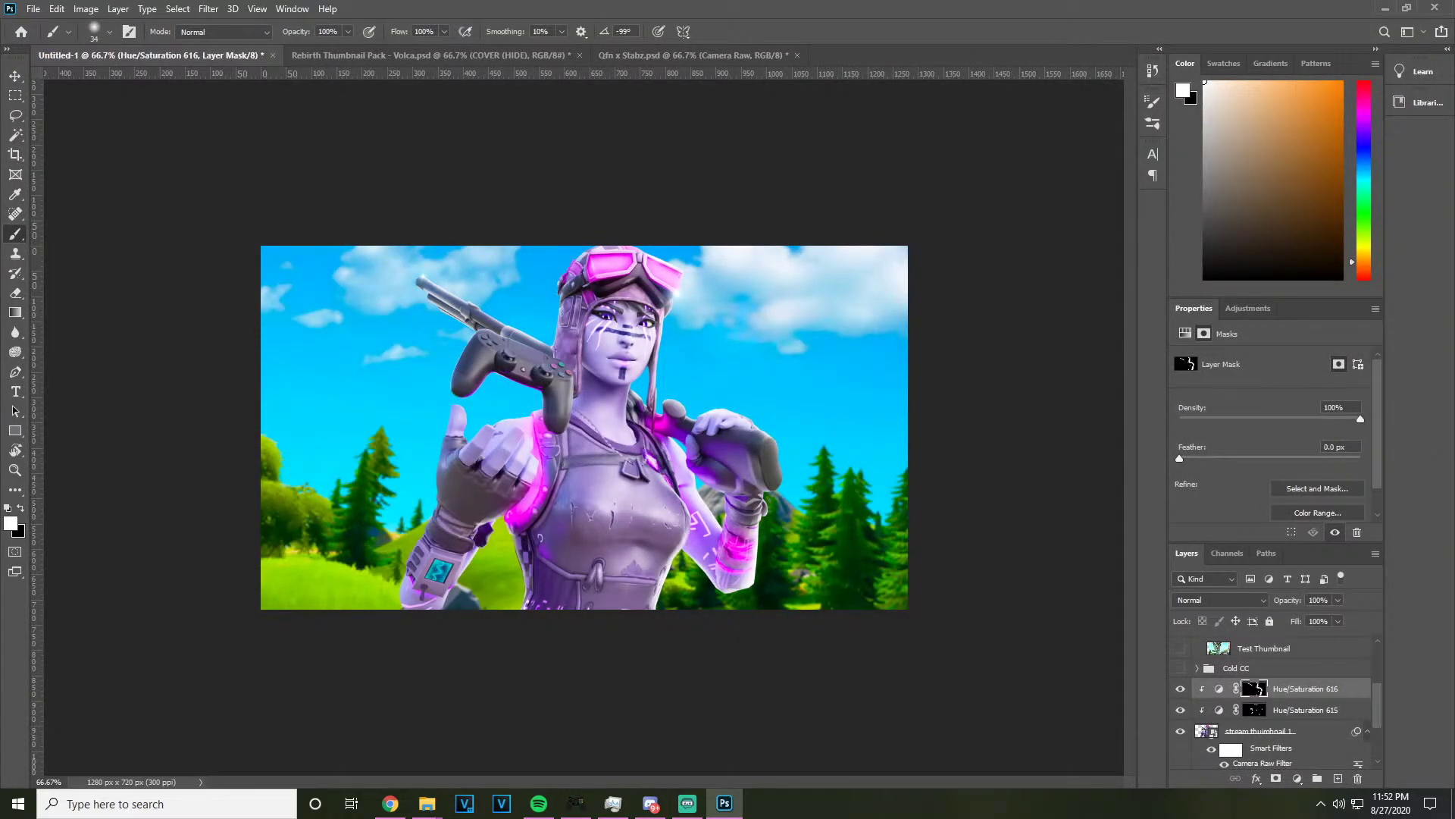
Place the flying-birds-logo-png-4 image in the composition, move it over the sky beside the character and put its layer above the Bright CC group
left_click(428, 803)
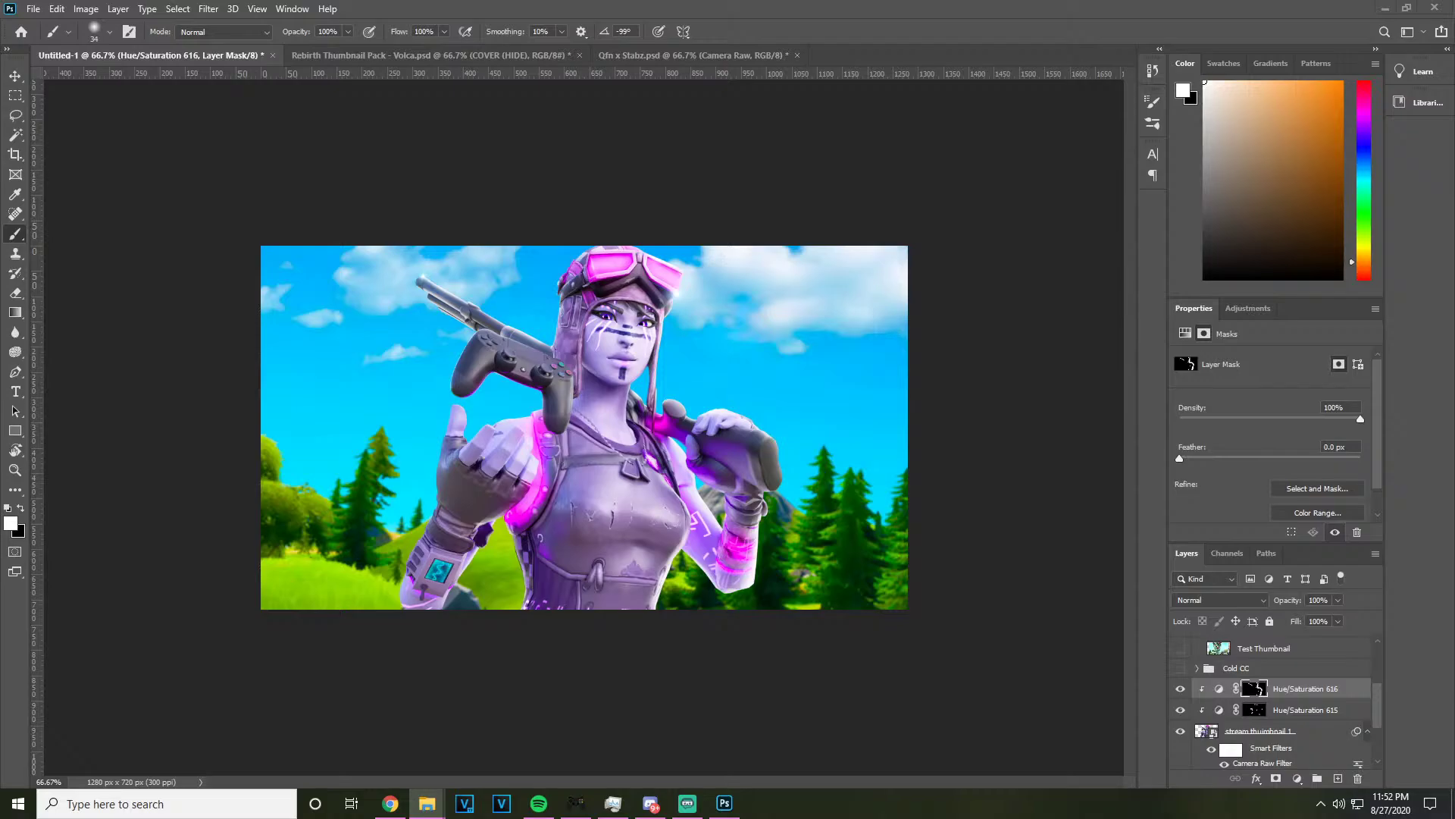
left_click_drag(400, 340, 570, 316)
left_click_drag(585, 604, 584, 427)
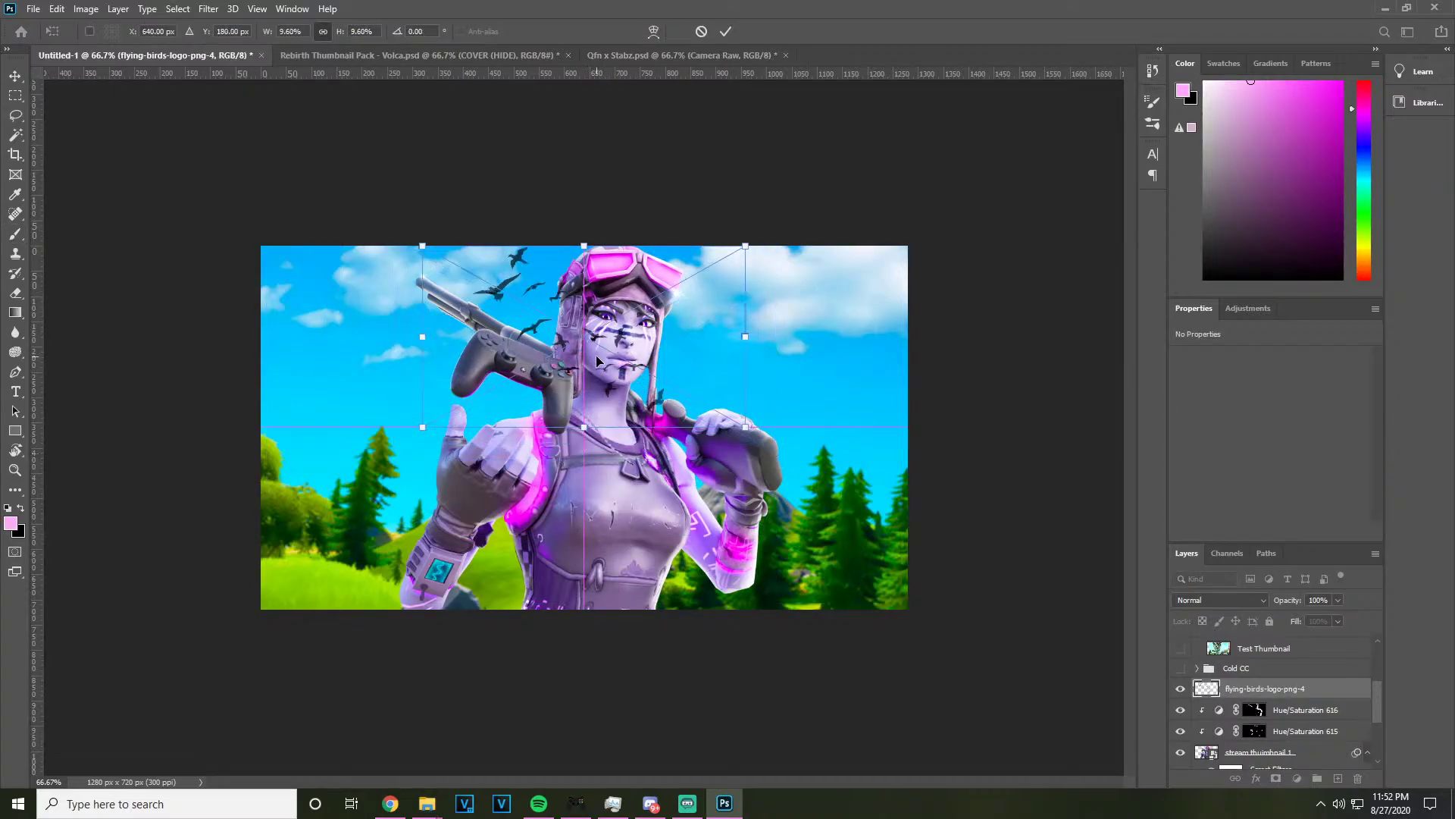
left_click_drag(531, 341, 868, 372)
mouse_move(1293, 693)
left_mouse_down()
mouse_move(1261, 653)
mouse_move(1244, 675)
left_mouse_up()
Scale the flying birds to about 4.9% by 5.6%, rotate them about -8.5° and position them in the sky above the gun hand
key("ctrl+t")
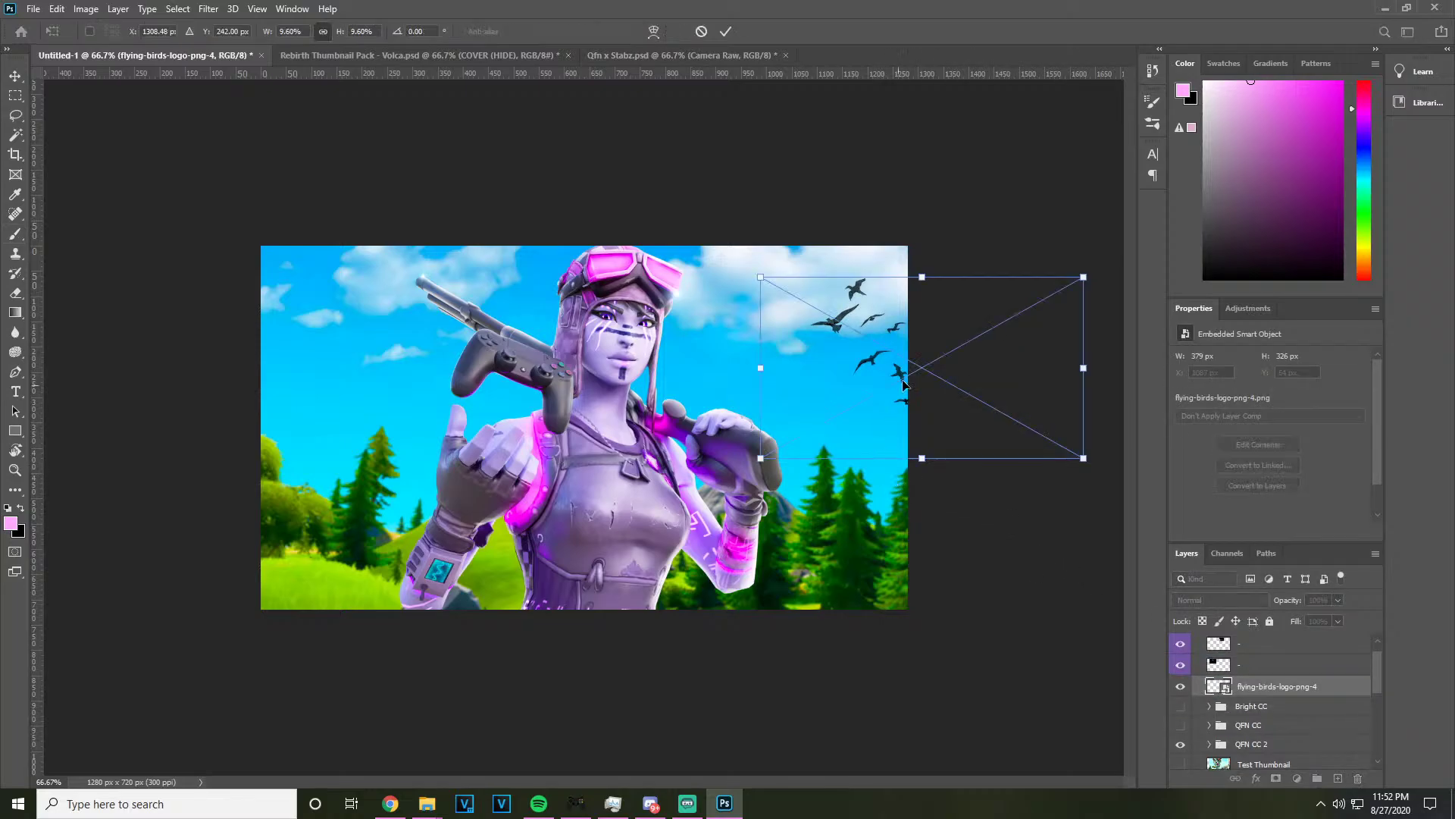
left_click_drag(921, 278, 803, 355)
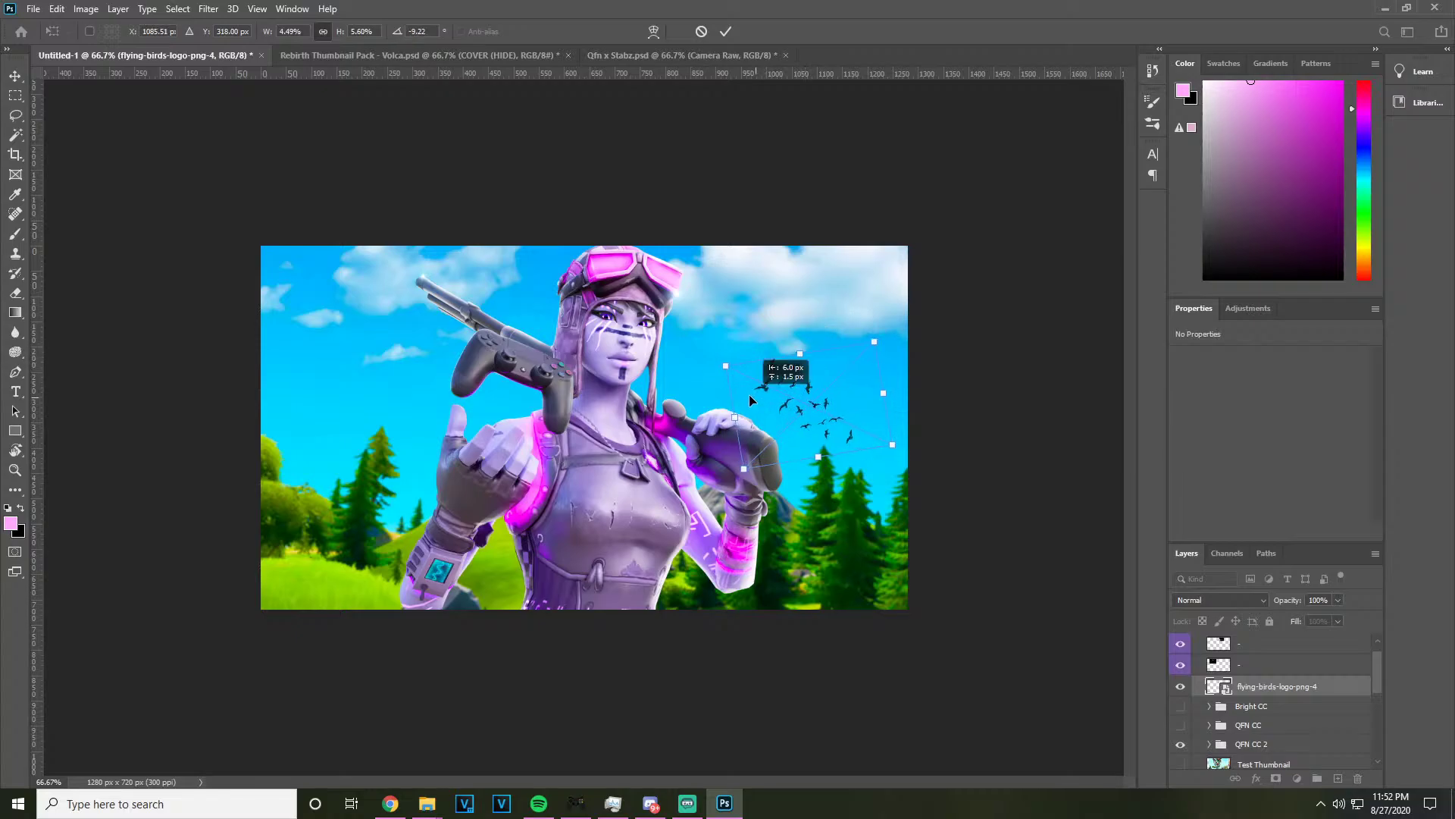
left_click_drag(749, 395, 723, 411)
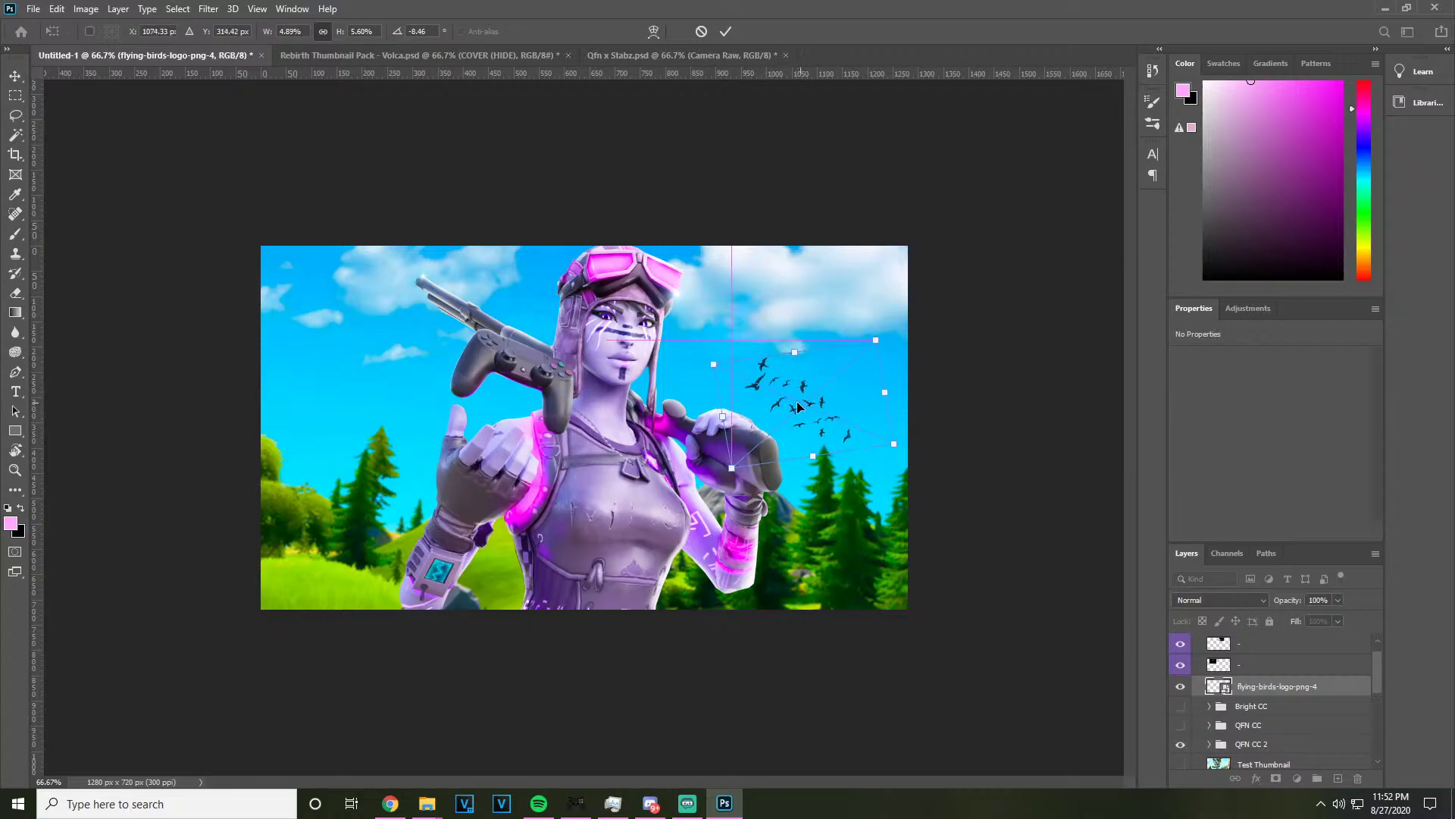
left_click(15, 77)
Apply a 4 px Field Blur to the flying birds layer
left_click(208, 8)
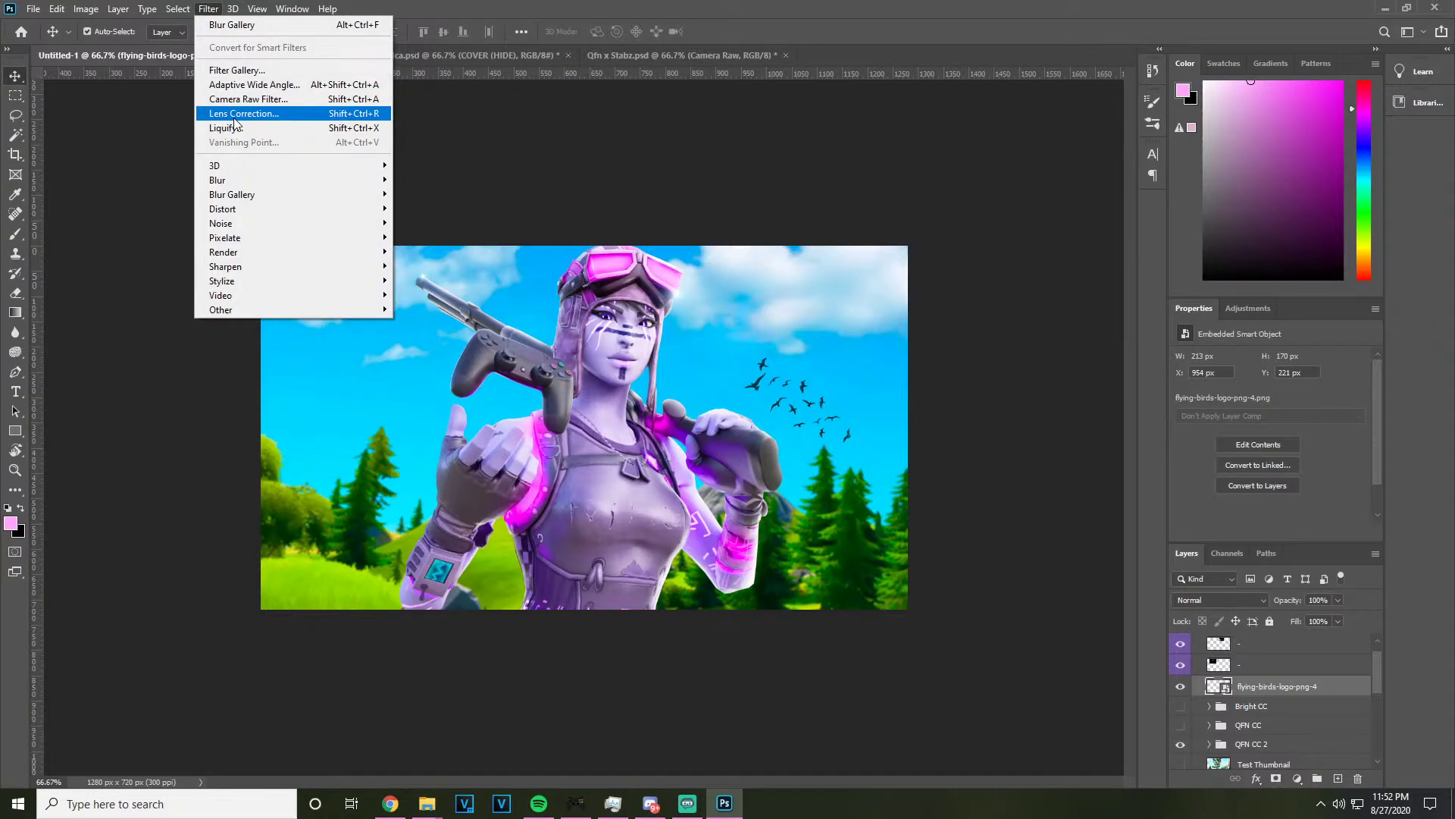
mouse_move(261, 197)
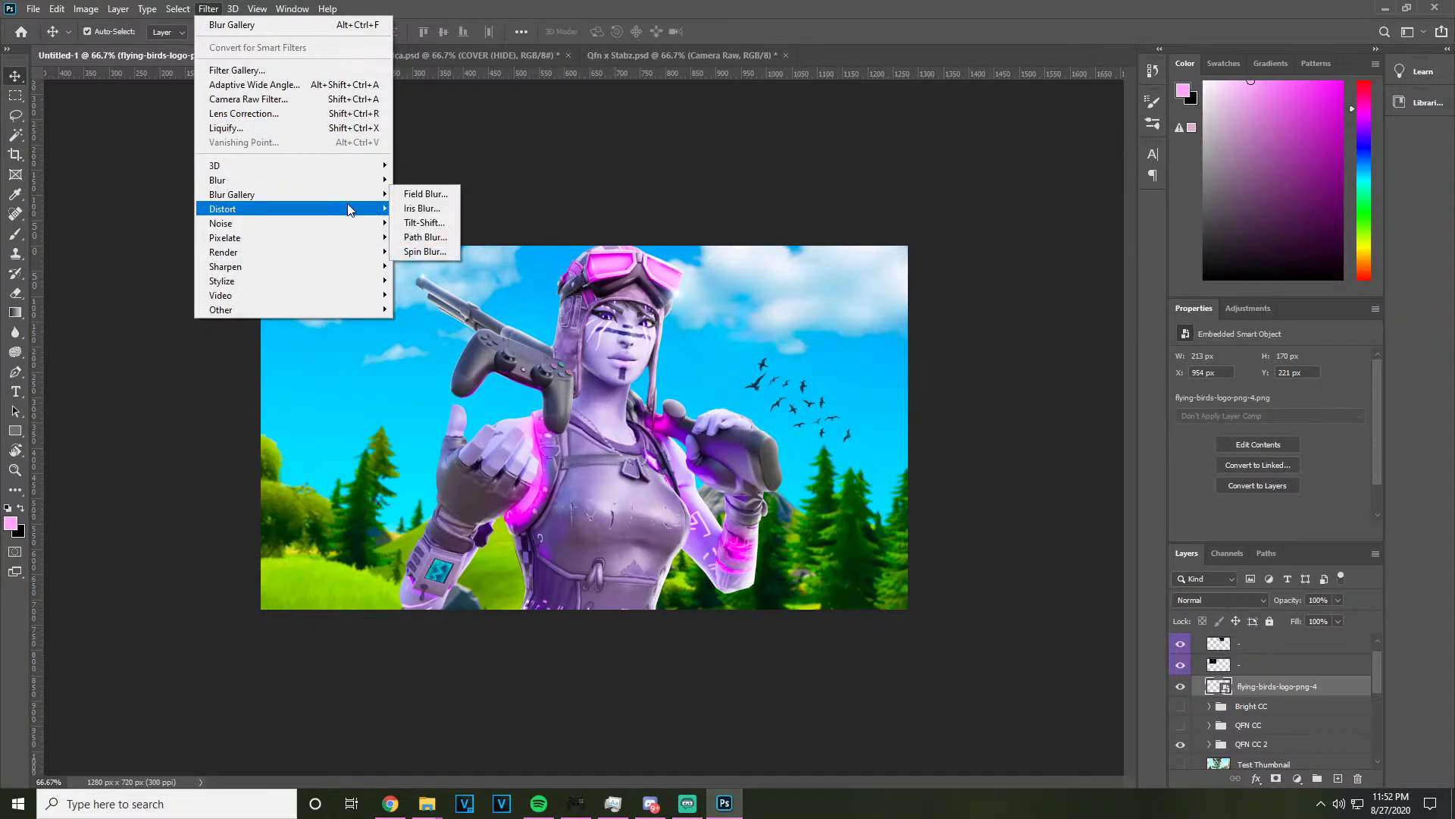
left_click(432, 194)
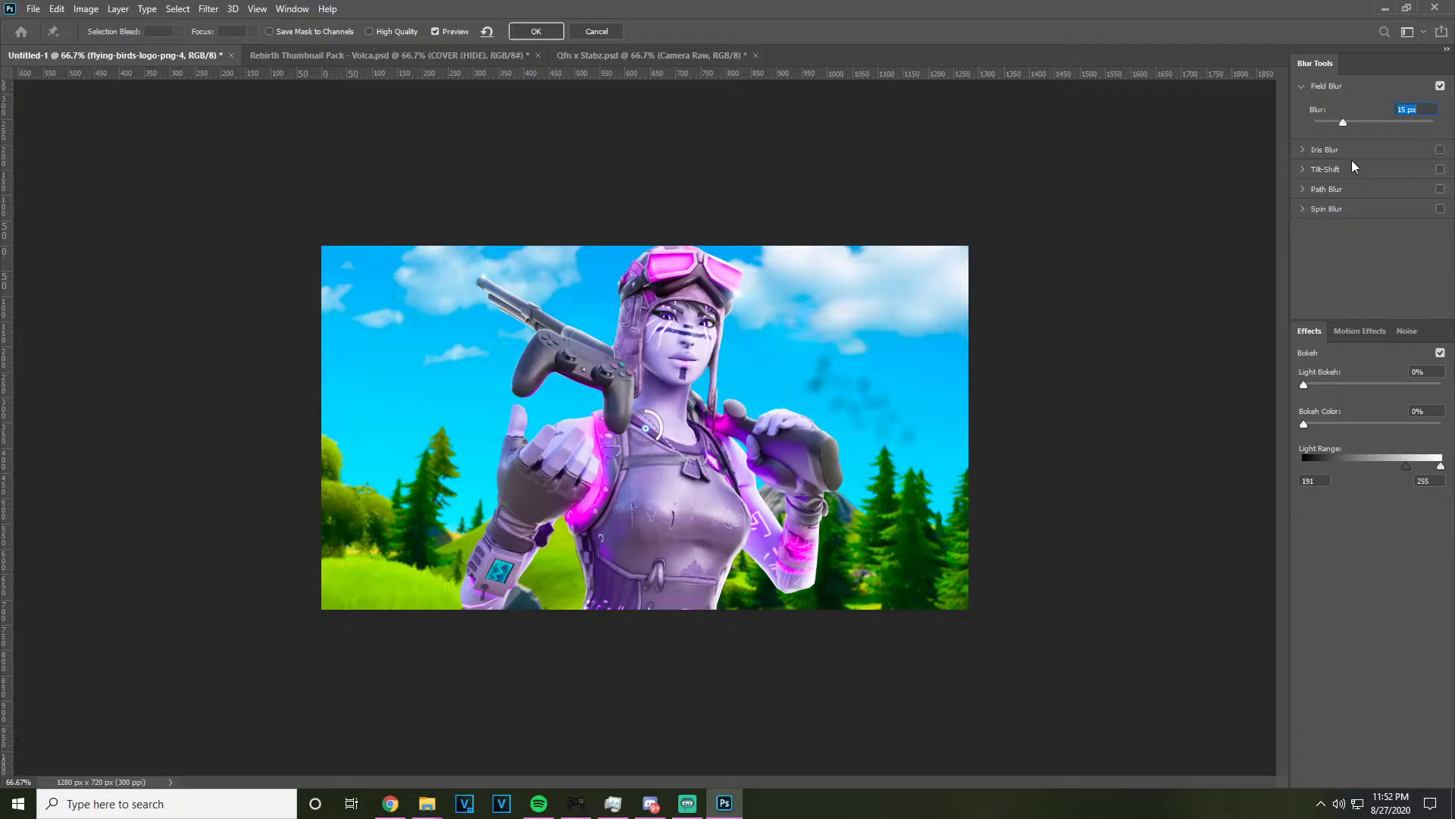
left_click_drag(1341, 123, 1319, 125)
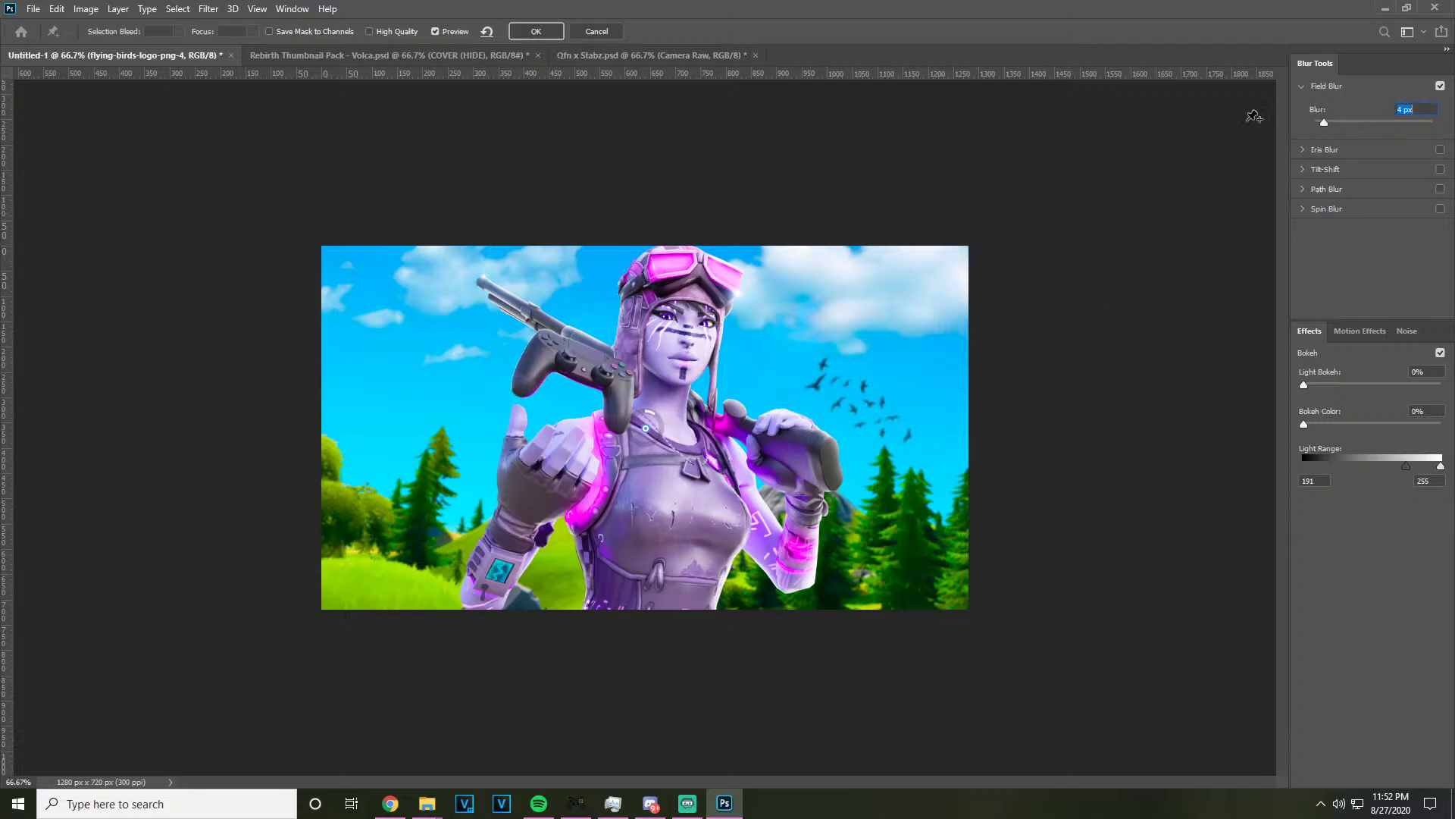
left_click(536, 31)
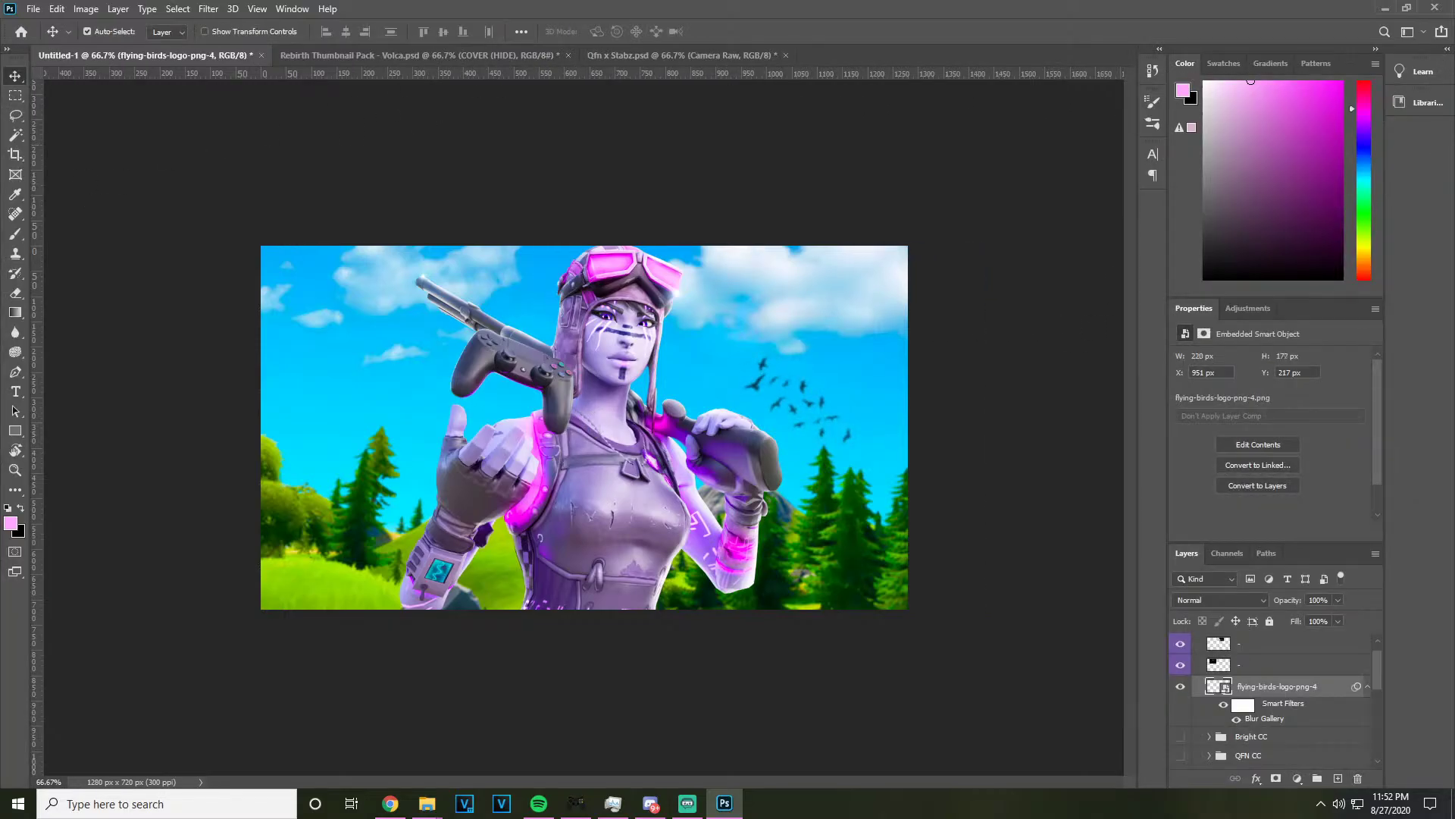
Place the flock-of-birds PNG in the composition and move its layer directly beneath the character layer
left_click_drag(0, 333, 107, 335)
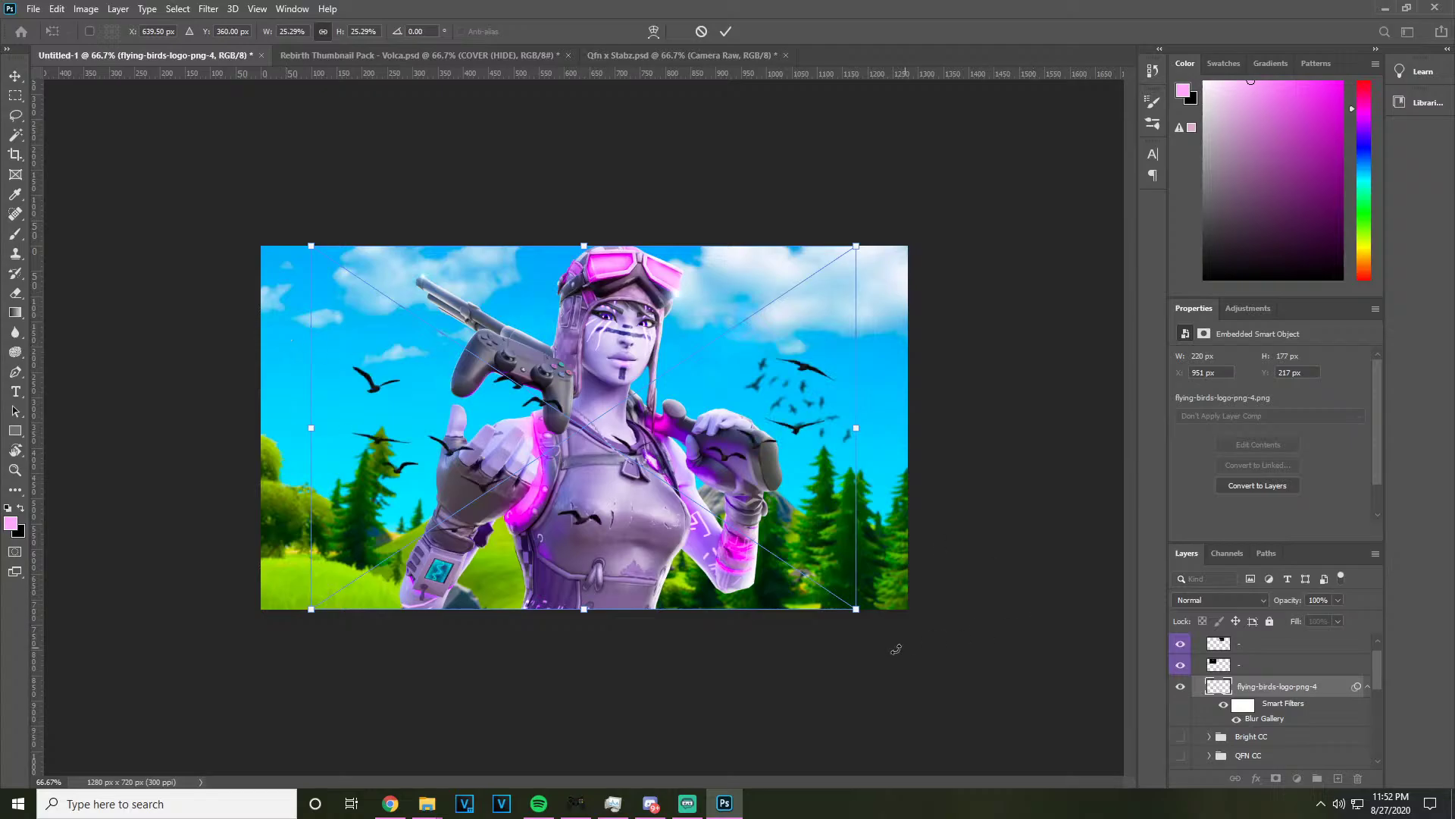
left_click_drag(1281, 687, 1265, 725)
Shrink the flock to about 11.4% by 10.4%, skew it slightly and position it in the sky behind the controller
key("ctrl+t")
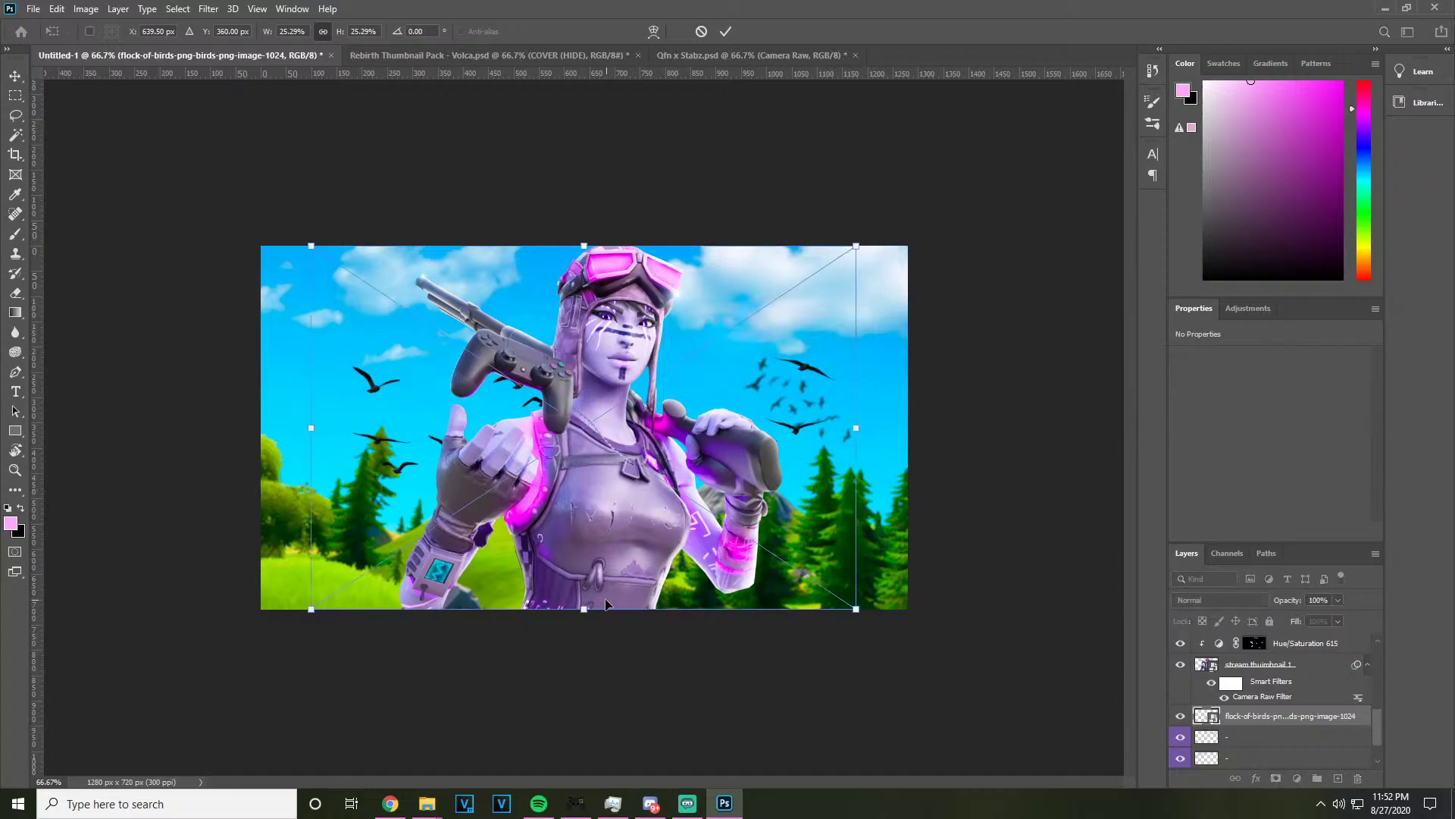
left_click_drag(584, 608, 428, 429)
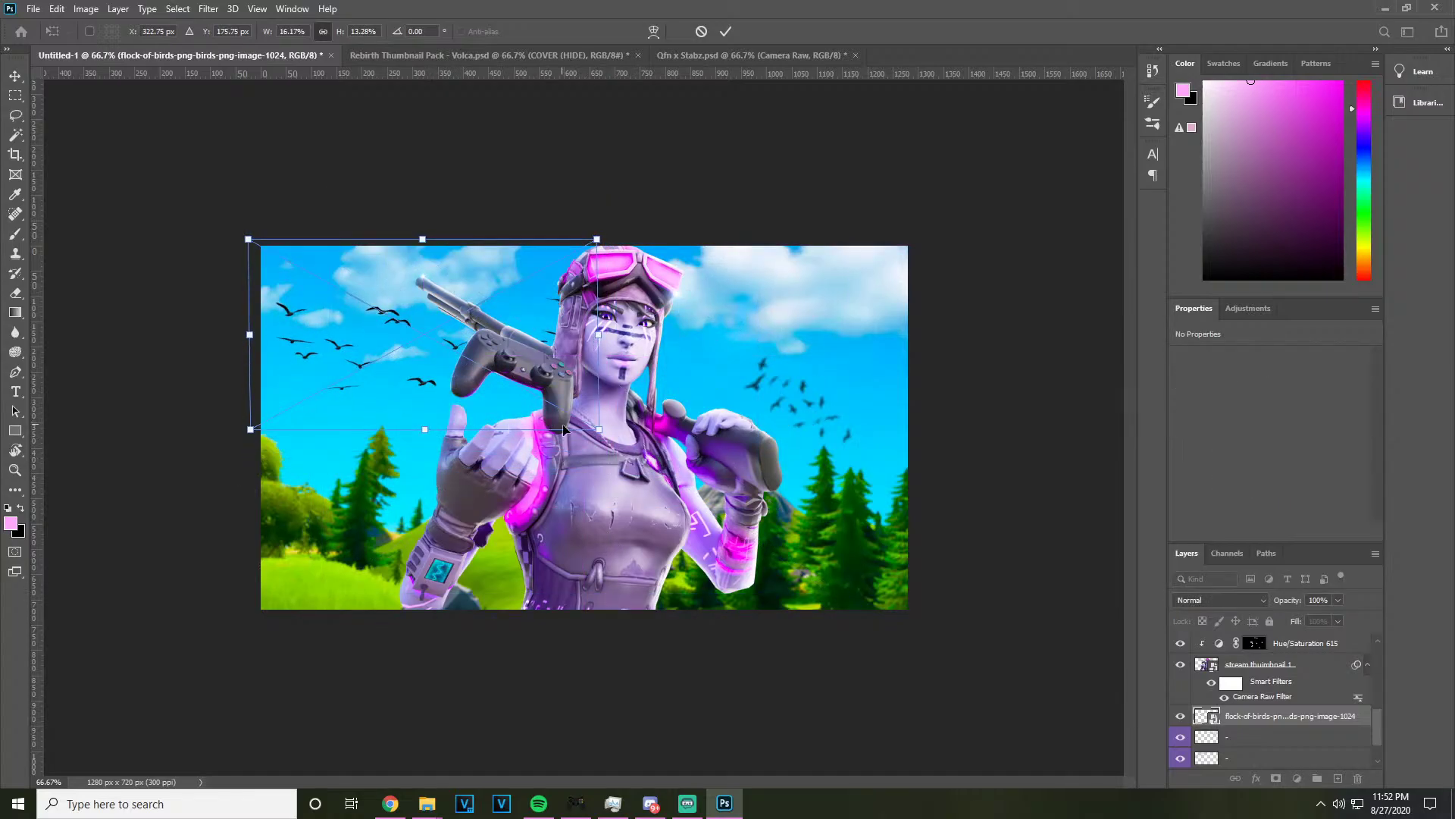
left_click_drag(596, 426, 494, 372)
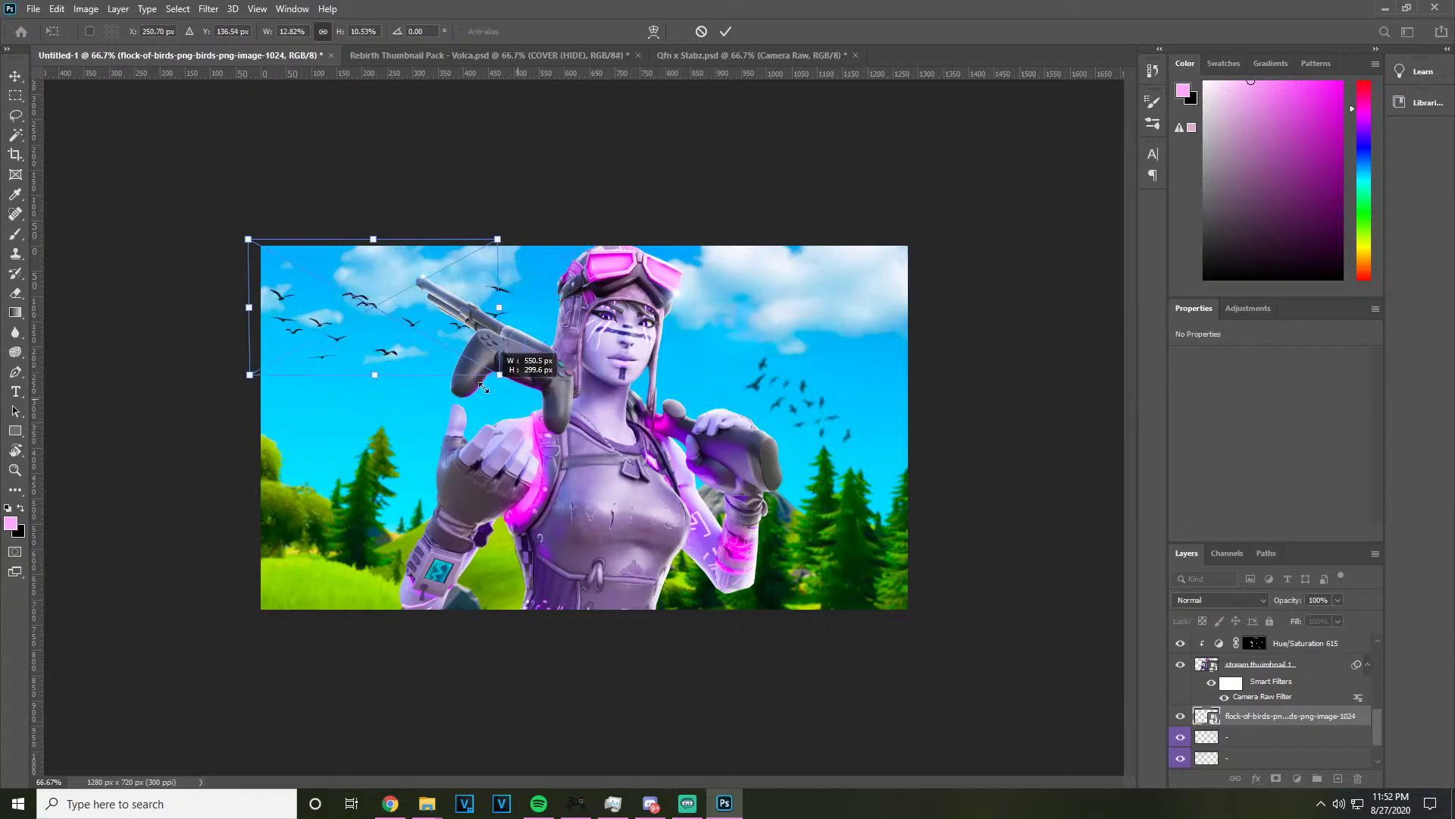
left_click_drag(390, 246, 462, 305)
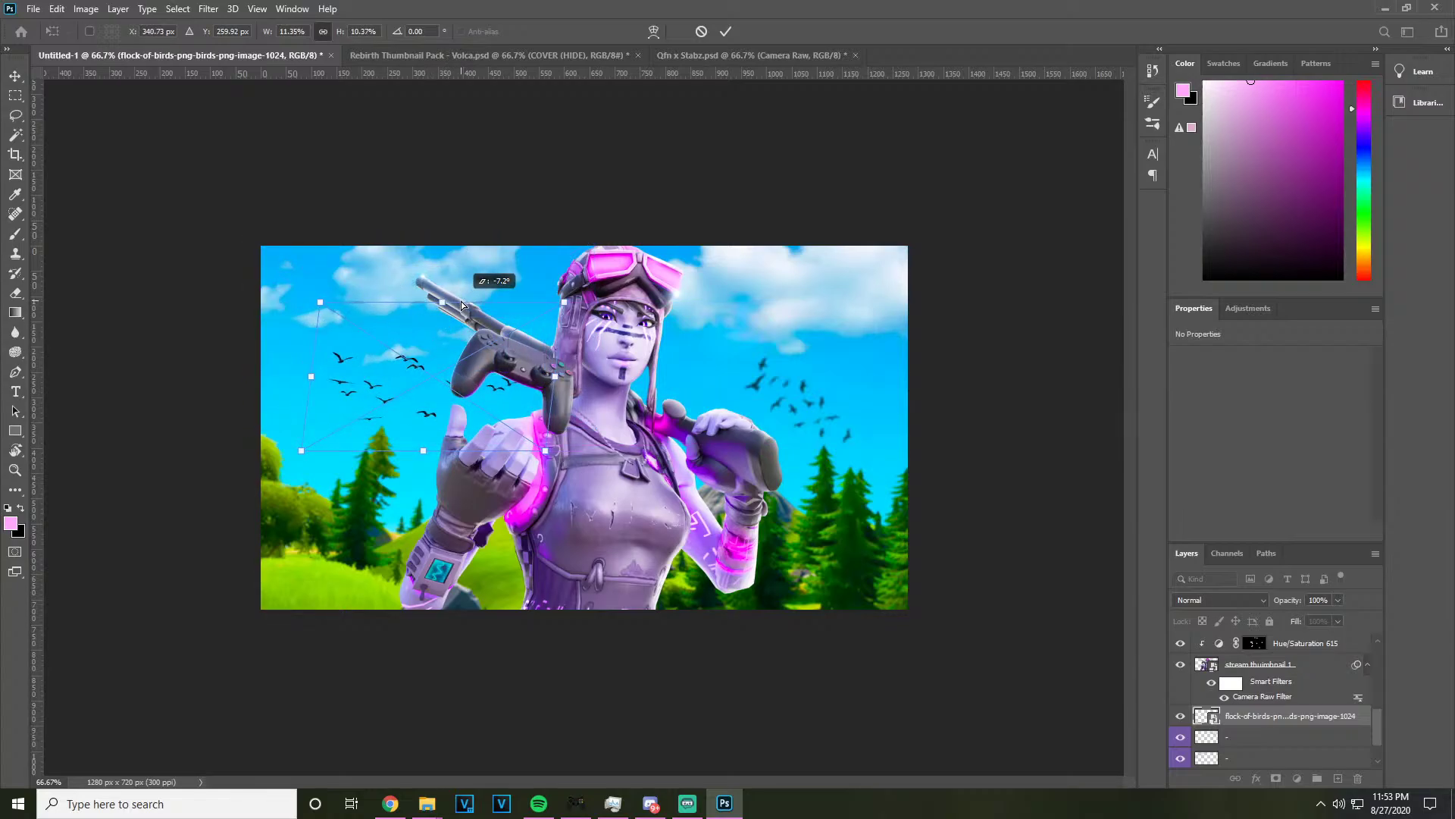
key("Return")
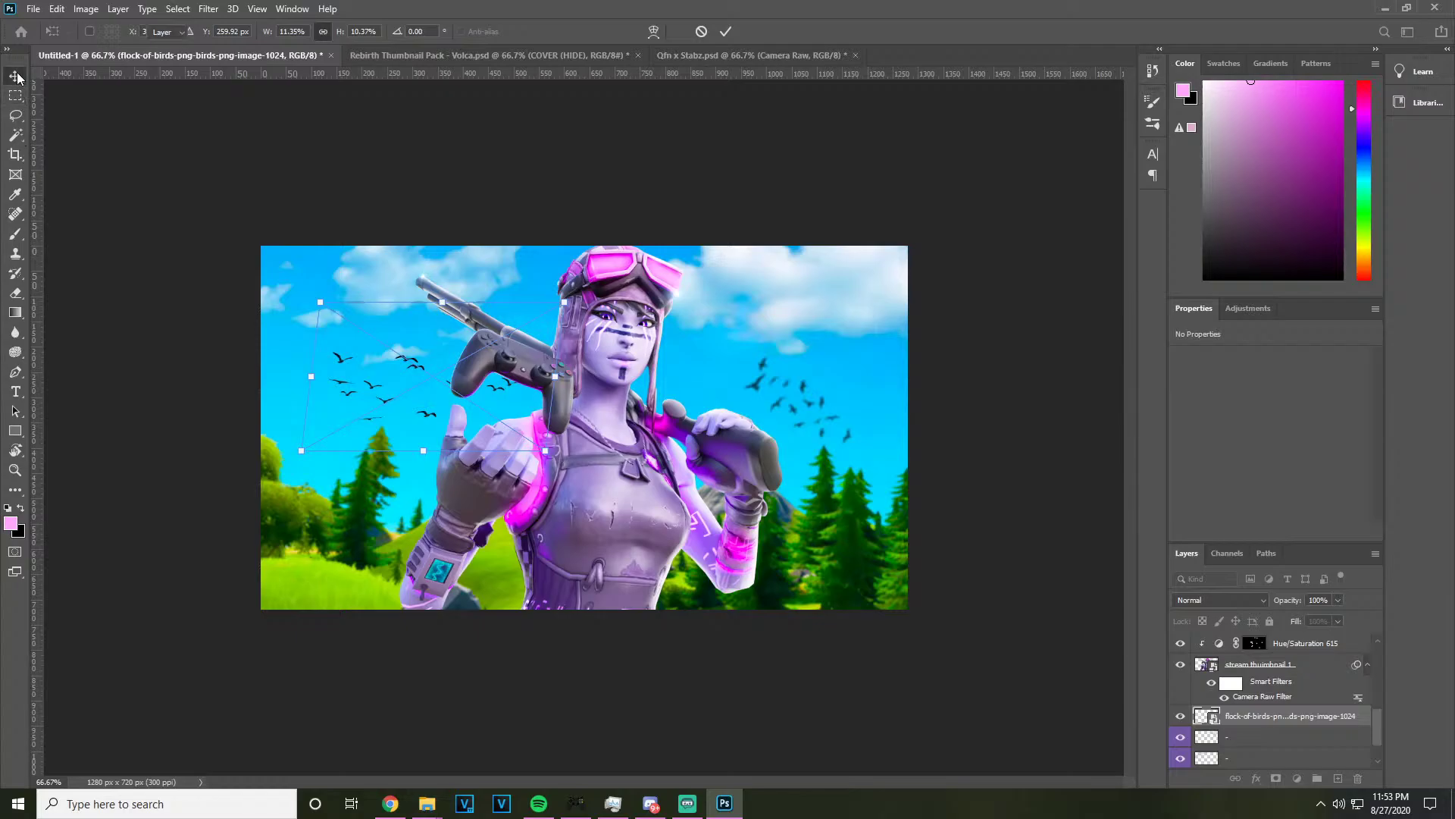
Apply a 4 px Field Blur to the flock-of-birds layer behind the controller
left_click(208, 9)
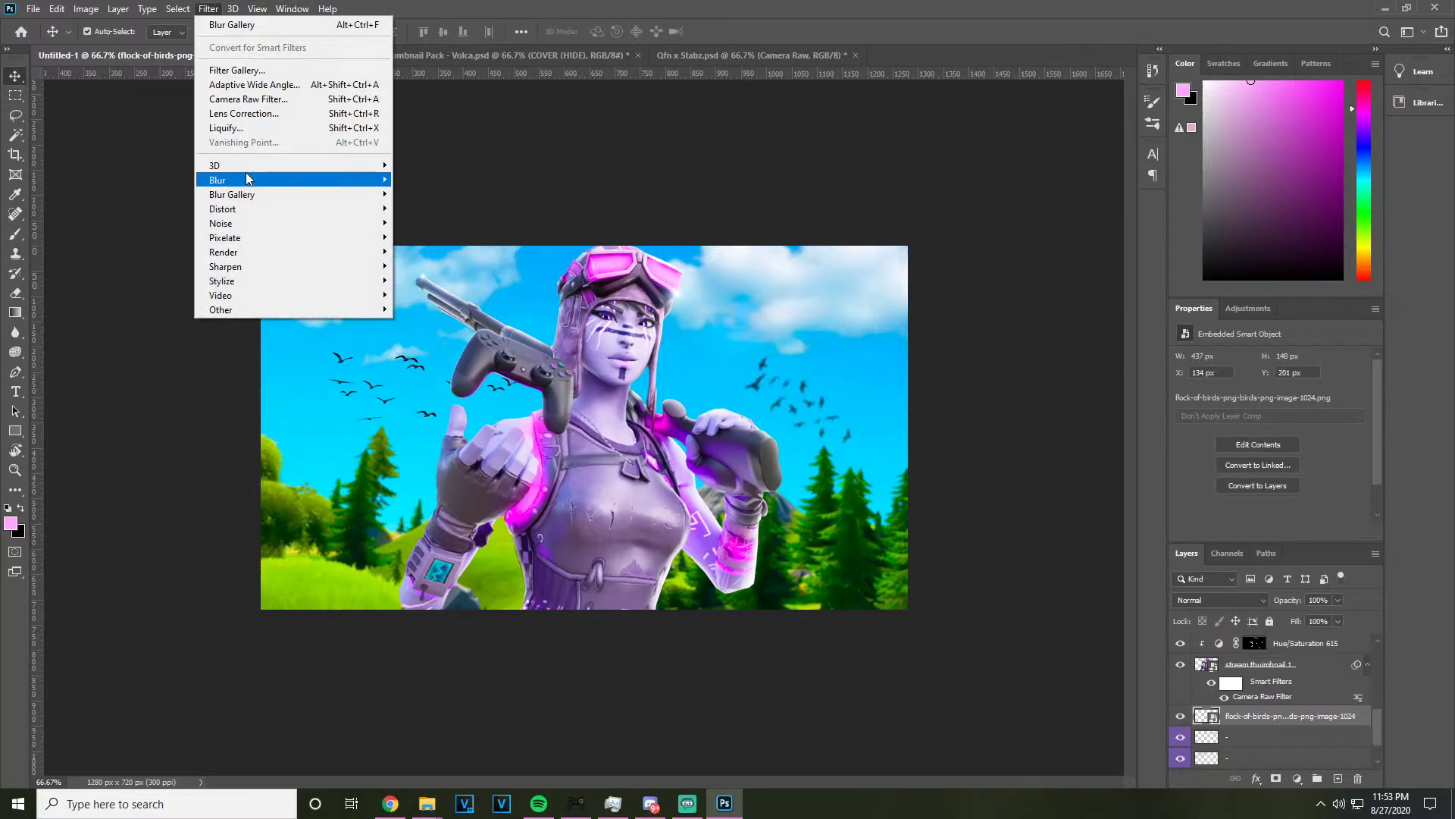
mouse_move(245, 199)
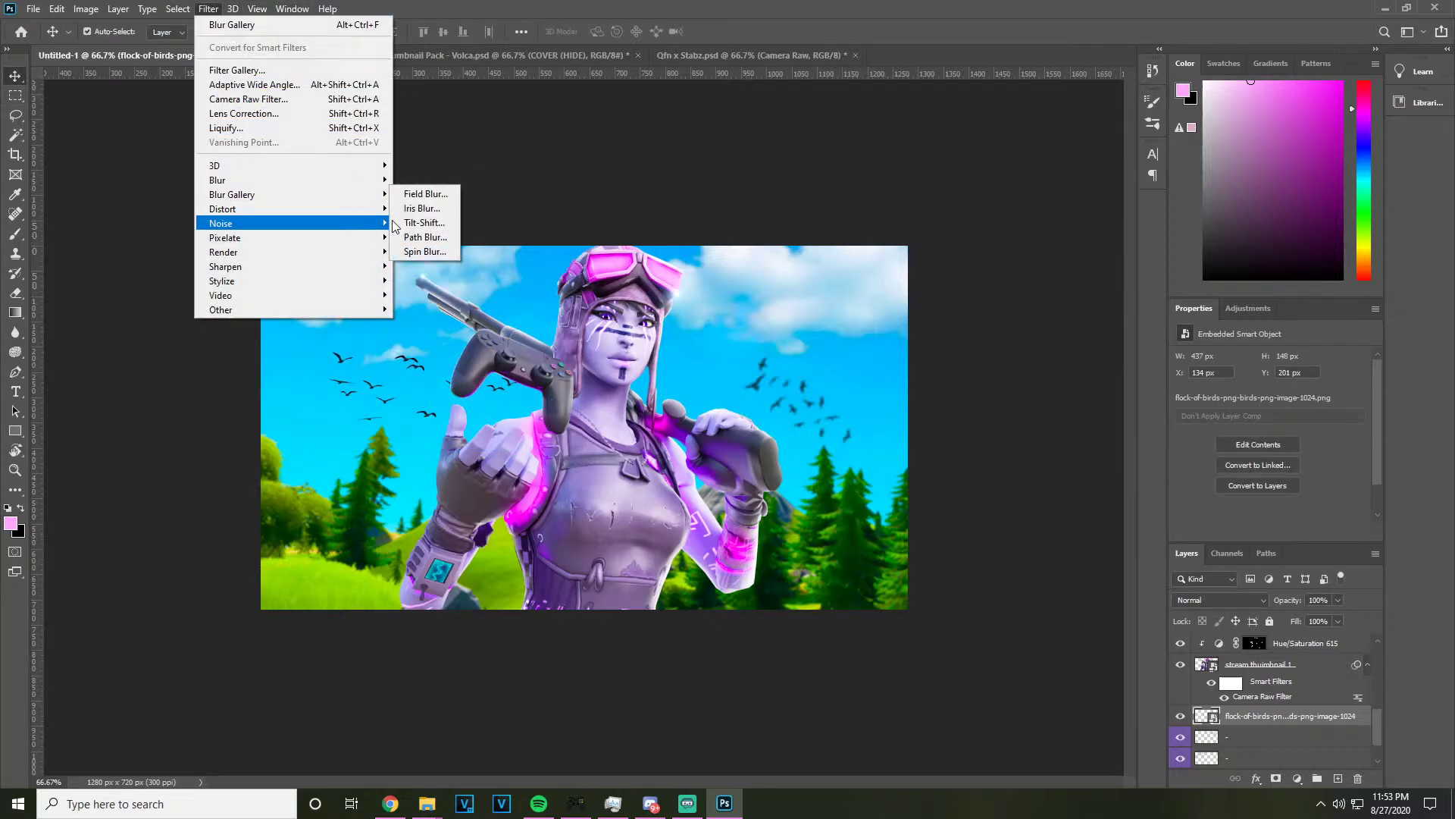
left_click(423, 195)
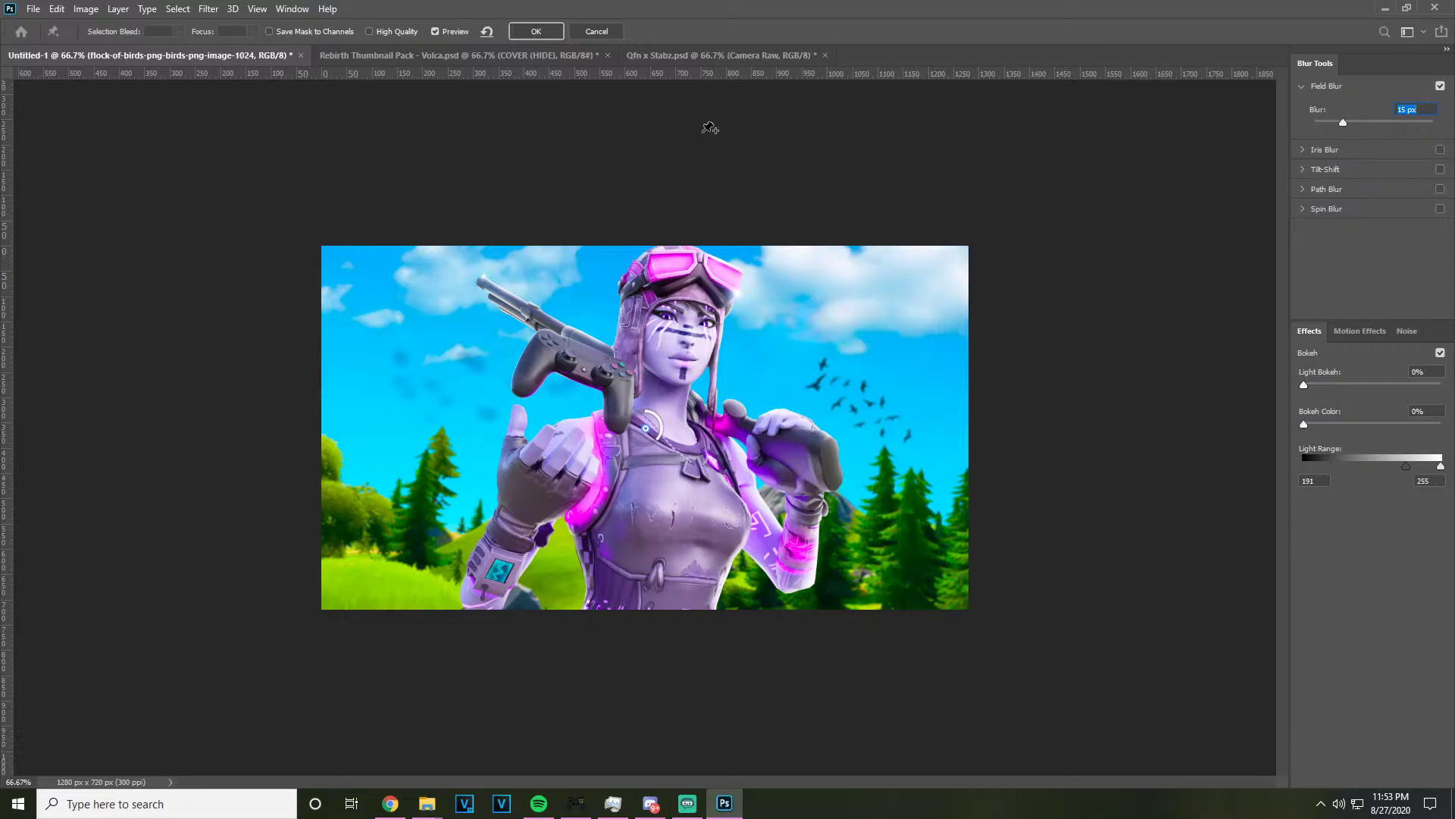
left_click_drag(1343, 124, 1325, 124)
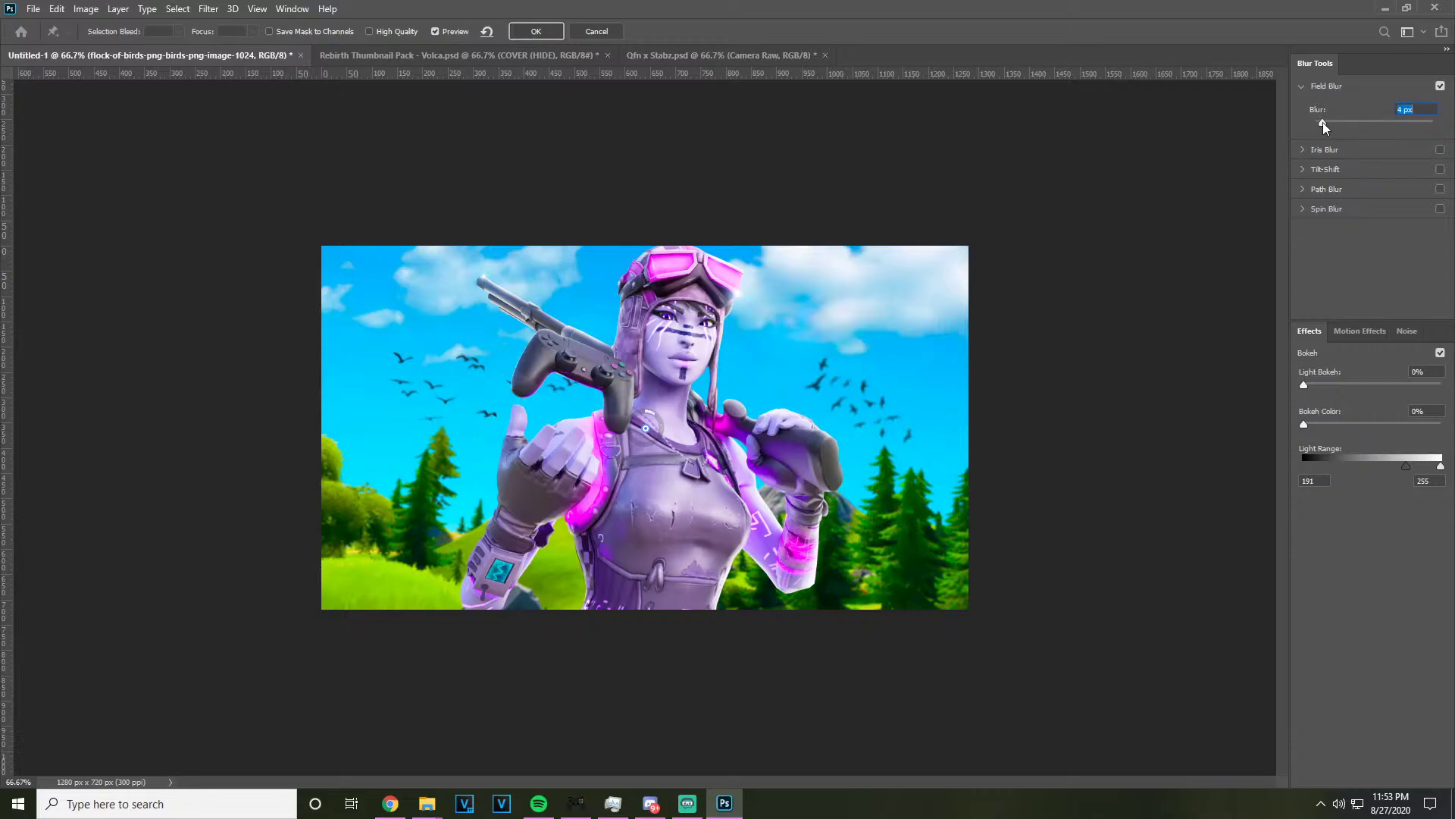
left_click(532, 32)
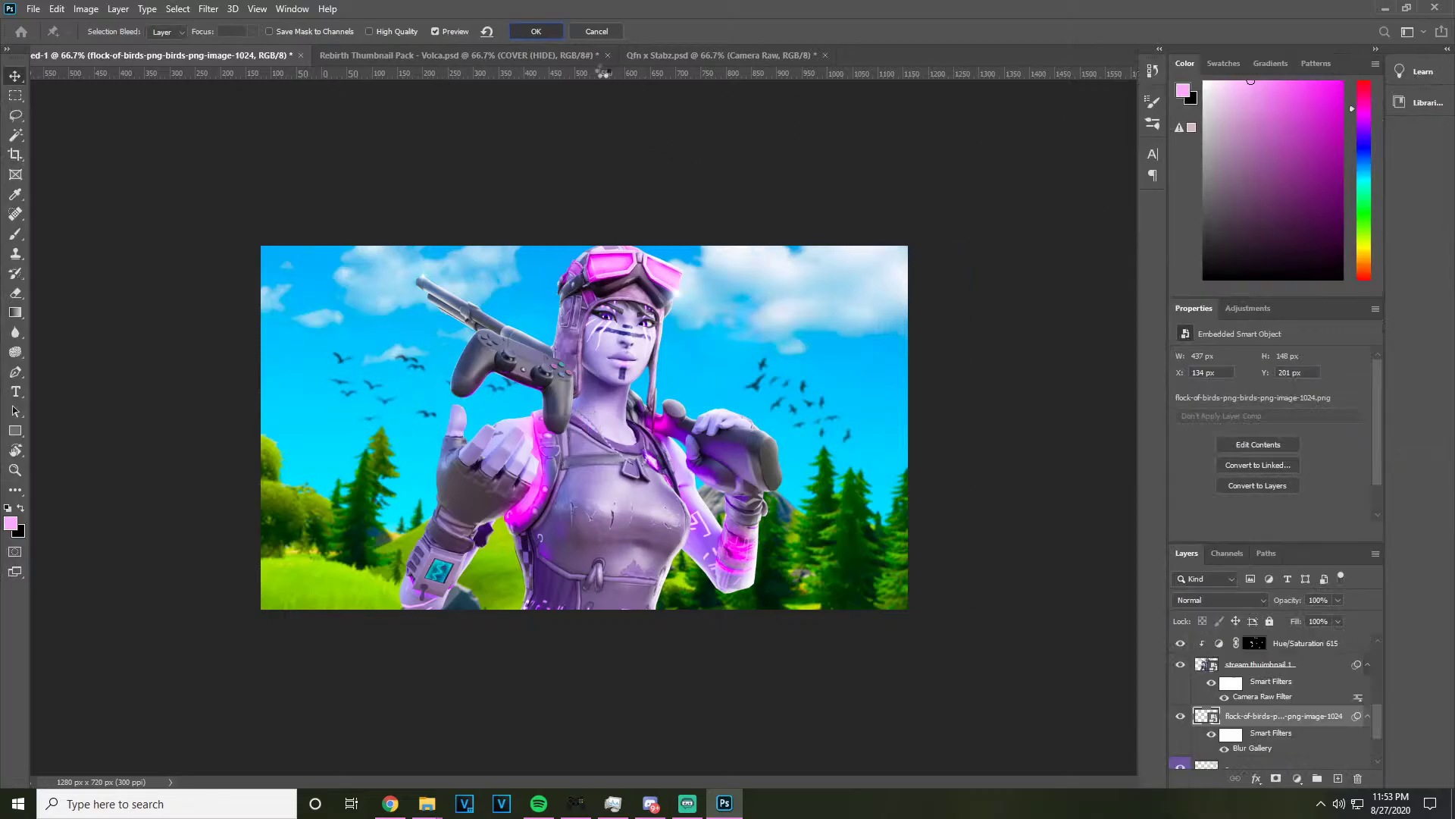
Export the finished composition as a 1280 × 720 px PNG named stream thumbnail 1
left_click(33, 8)
mouse_move(47, 230)
left_click(250, 243)
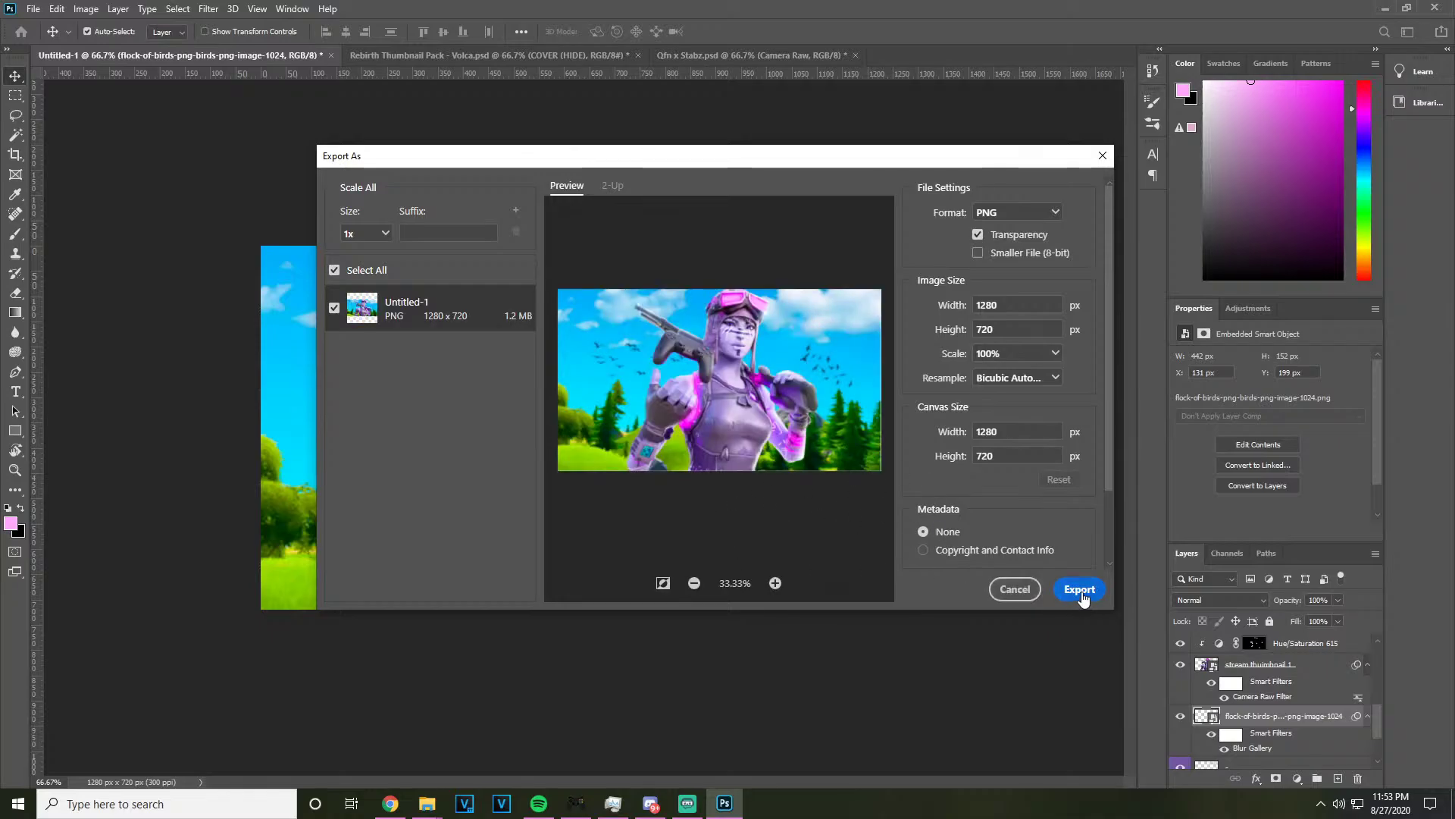
key("Return")
left_click_drag(383, 15, 0, 15)
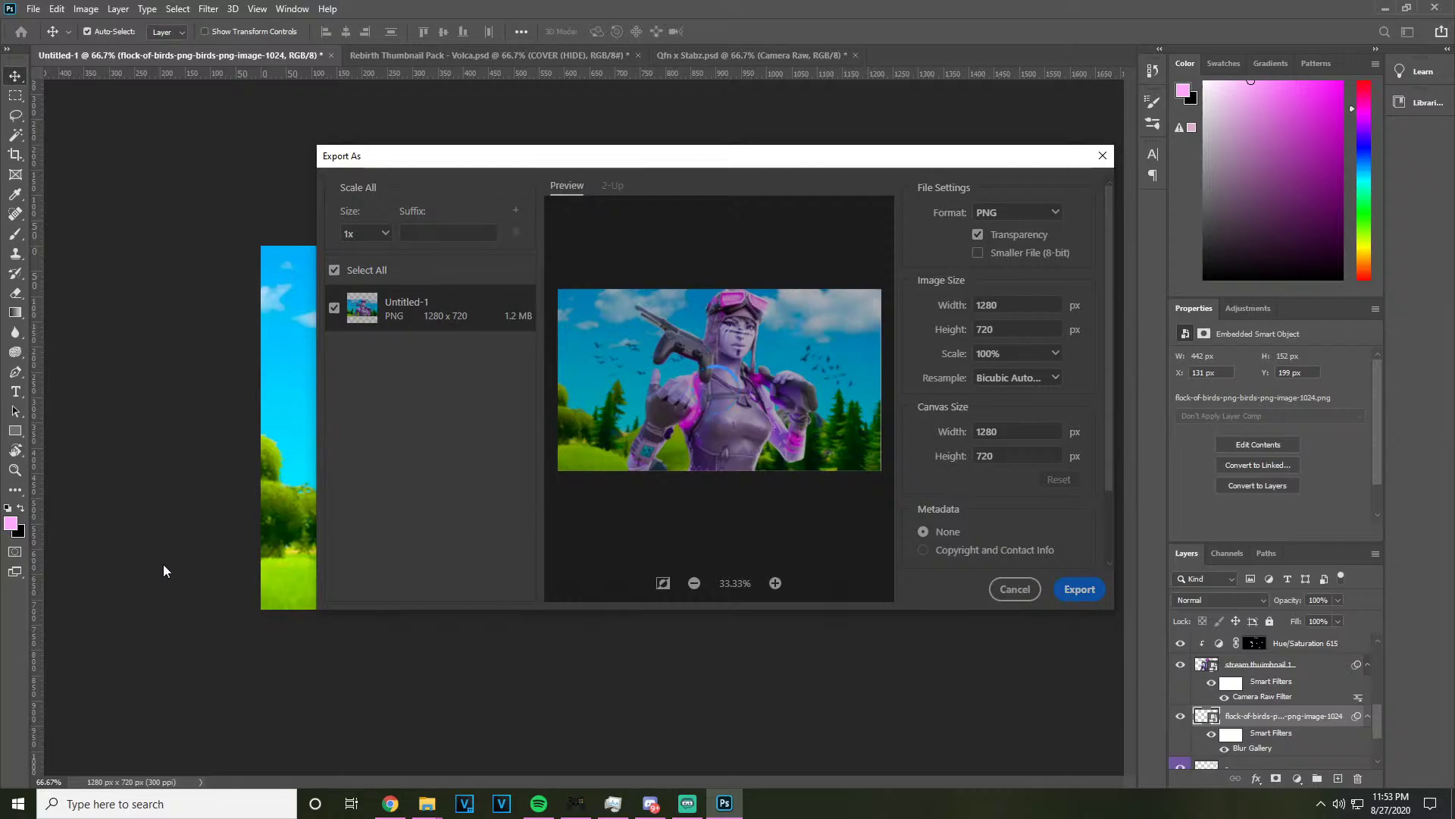
key("Escape")
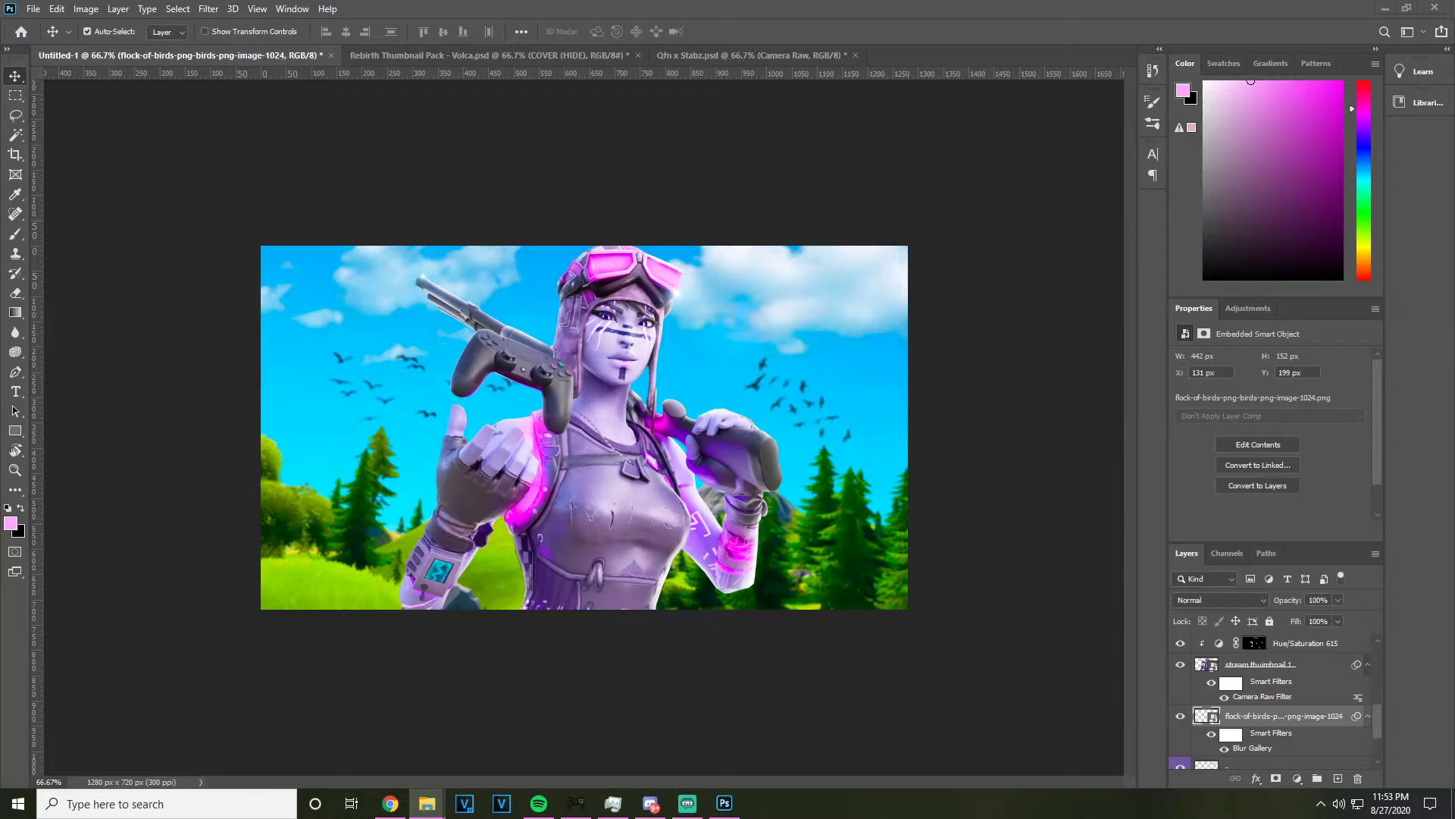
Open the exported stream thumbnail 1.png and set Camera Raw temperature -9, exposure -0.15, contrast +17, vibrance +22 and saturation +13
left_click_drag(619, 151, 910, 56)
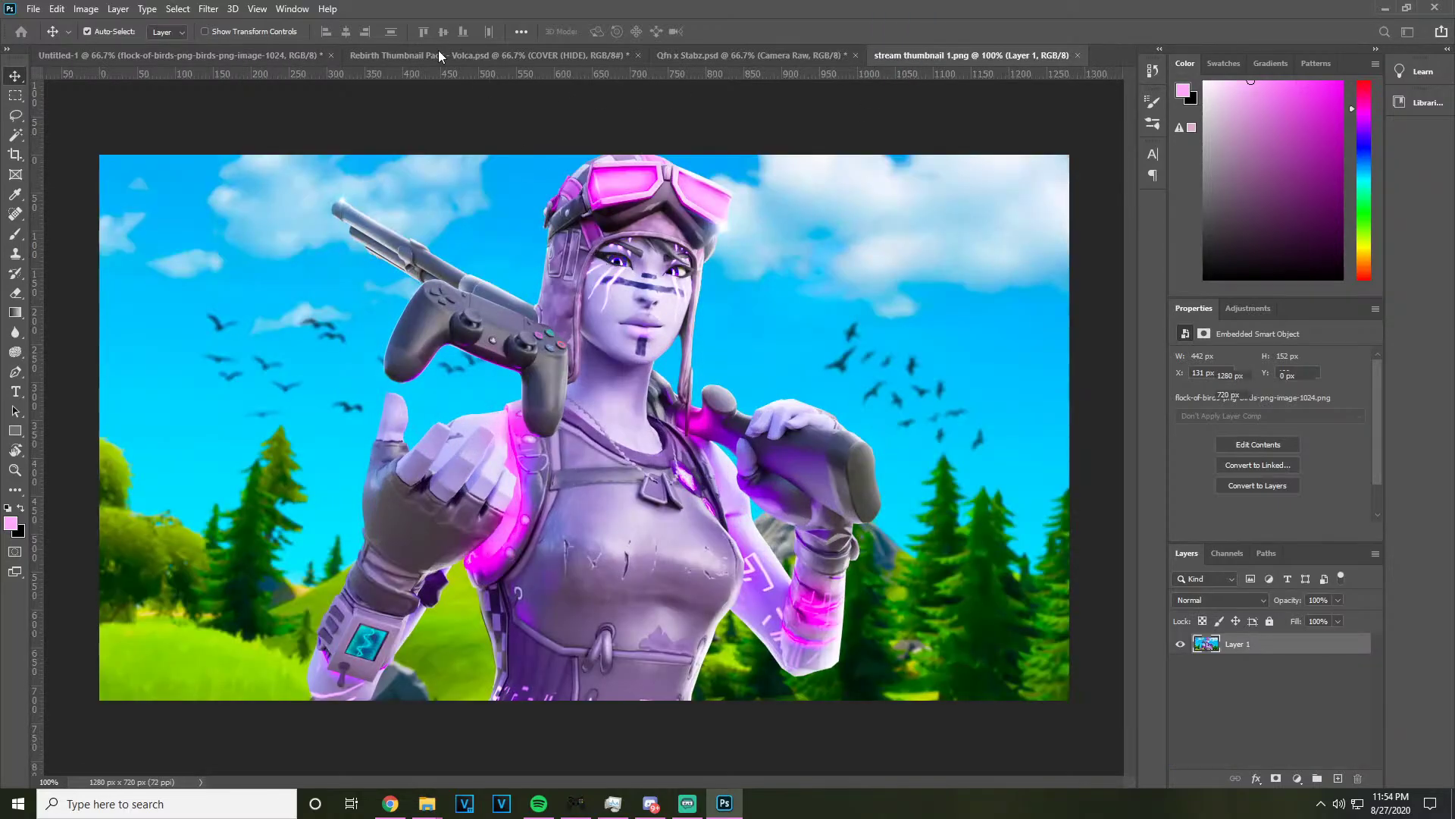
left_click(209, 8)
left_click(239, 99)
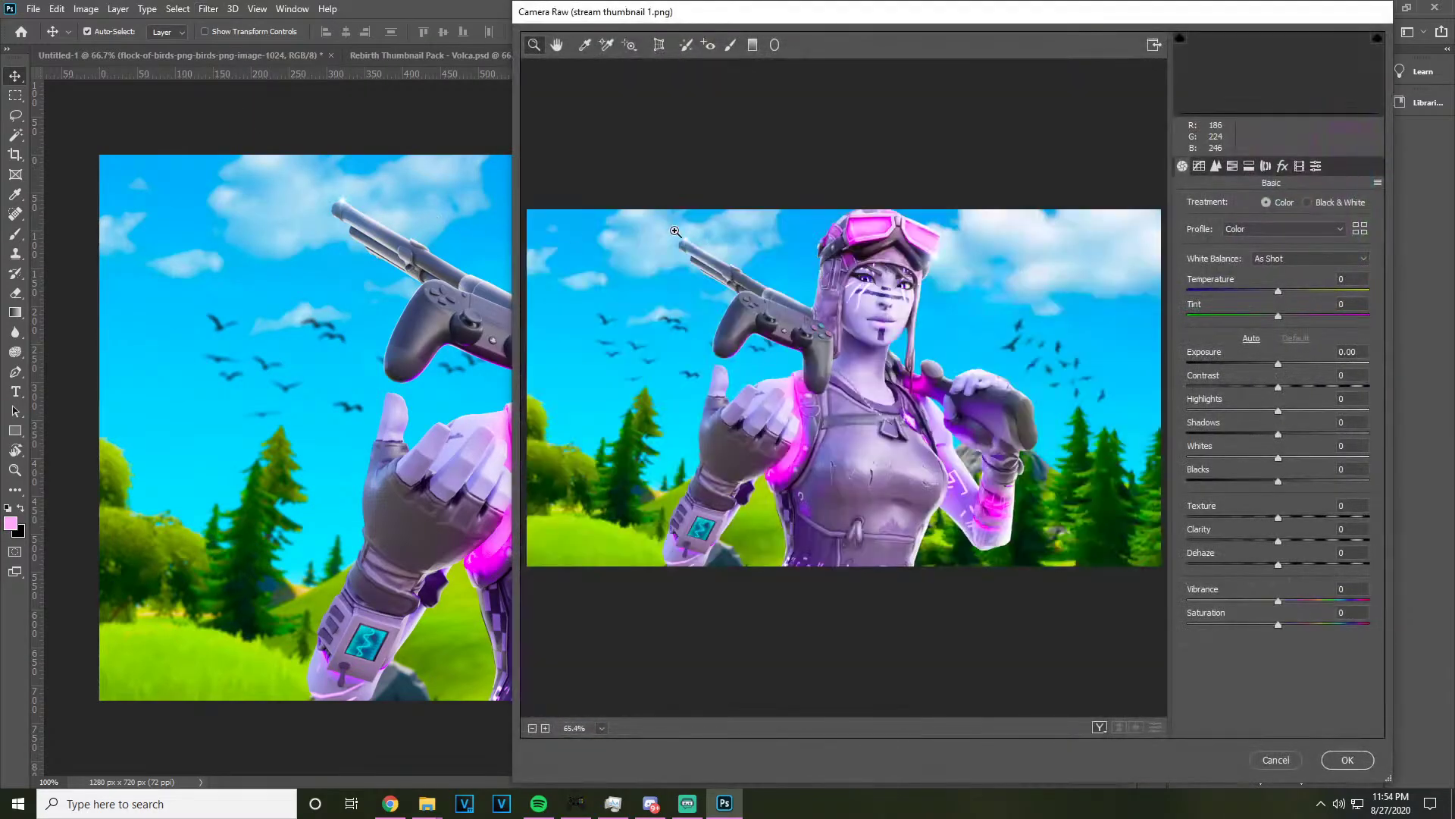
mouse_move(1278, 383)
left_mouse_down()
mouse_move(1293, 386)
mouse_move(1274, 366)
left_mouse_up()
left_click(1277, 365)
left_click_drag(1279, 598, 1290, 627)
left_click_drag(1276, 297, 1269, 291)
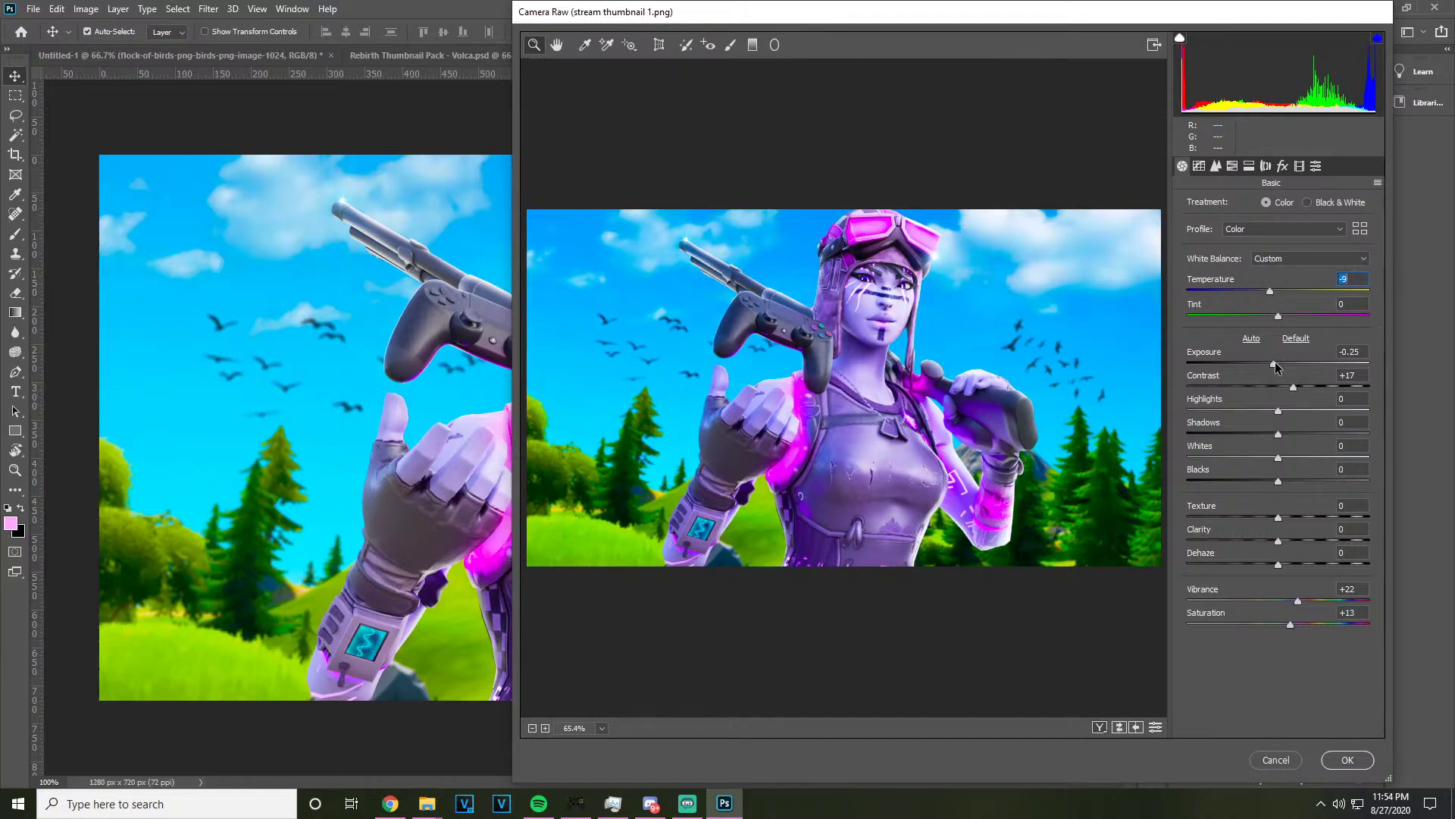
left_click_drag(1274, 364, 1279, 367)
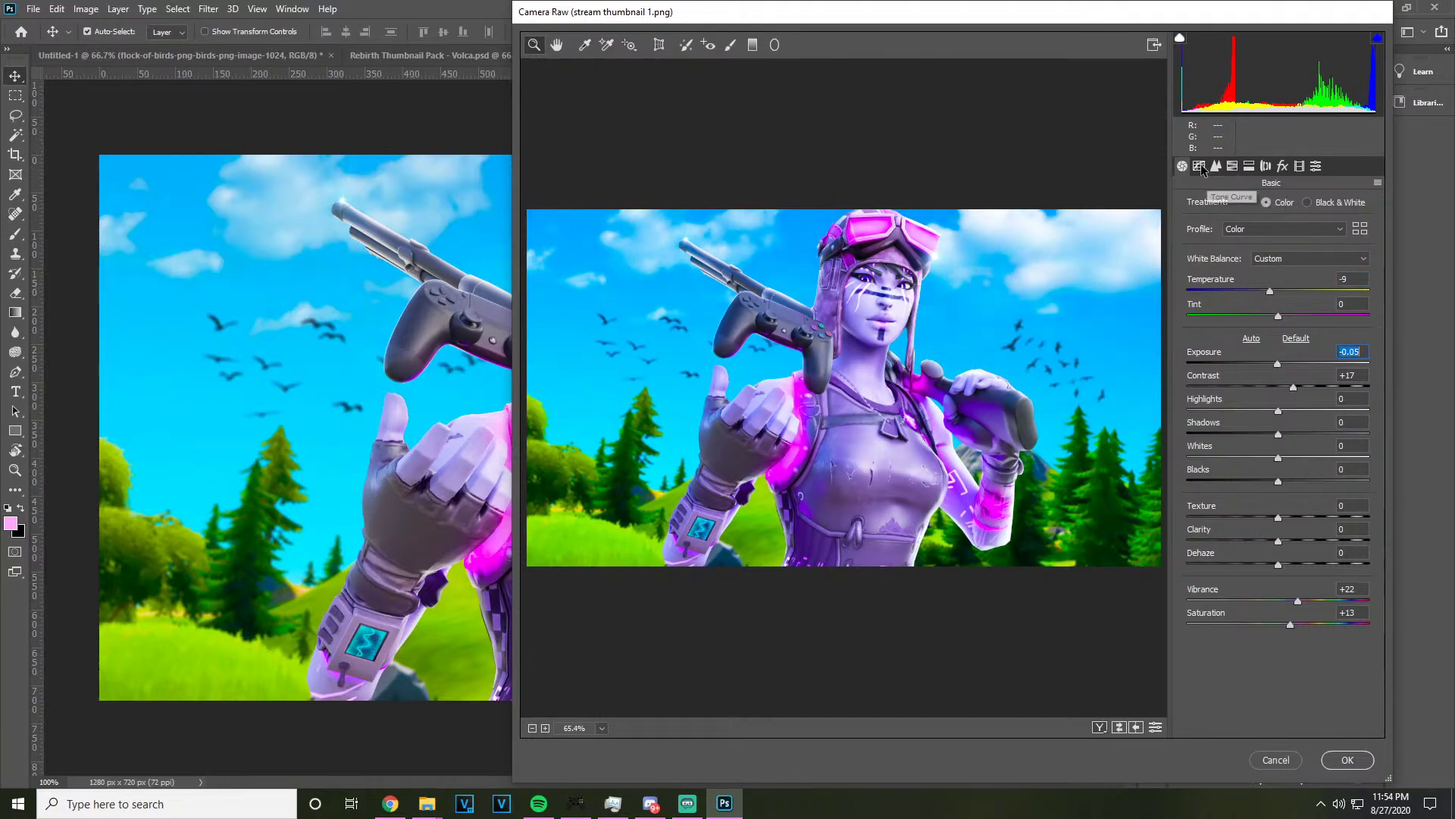
left_click_drag(1280, 368, 1277, 369)
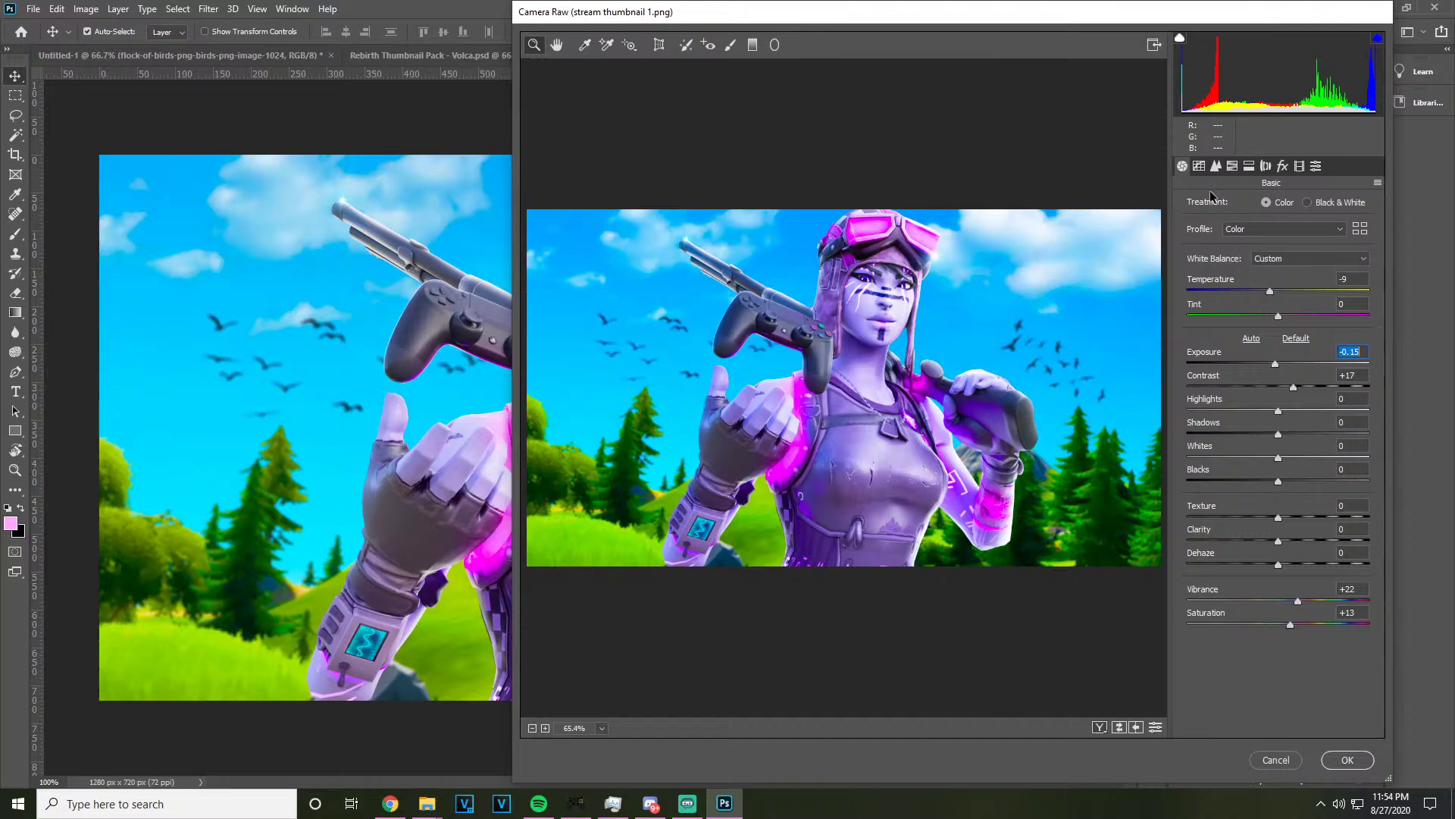
Darken the midtones slightly with an RGB point tone curve at input 134, output 122
left_click(1199, 166)
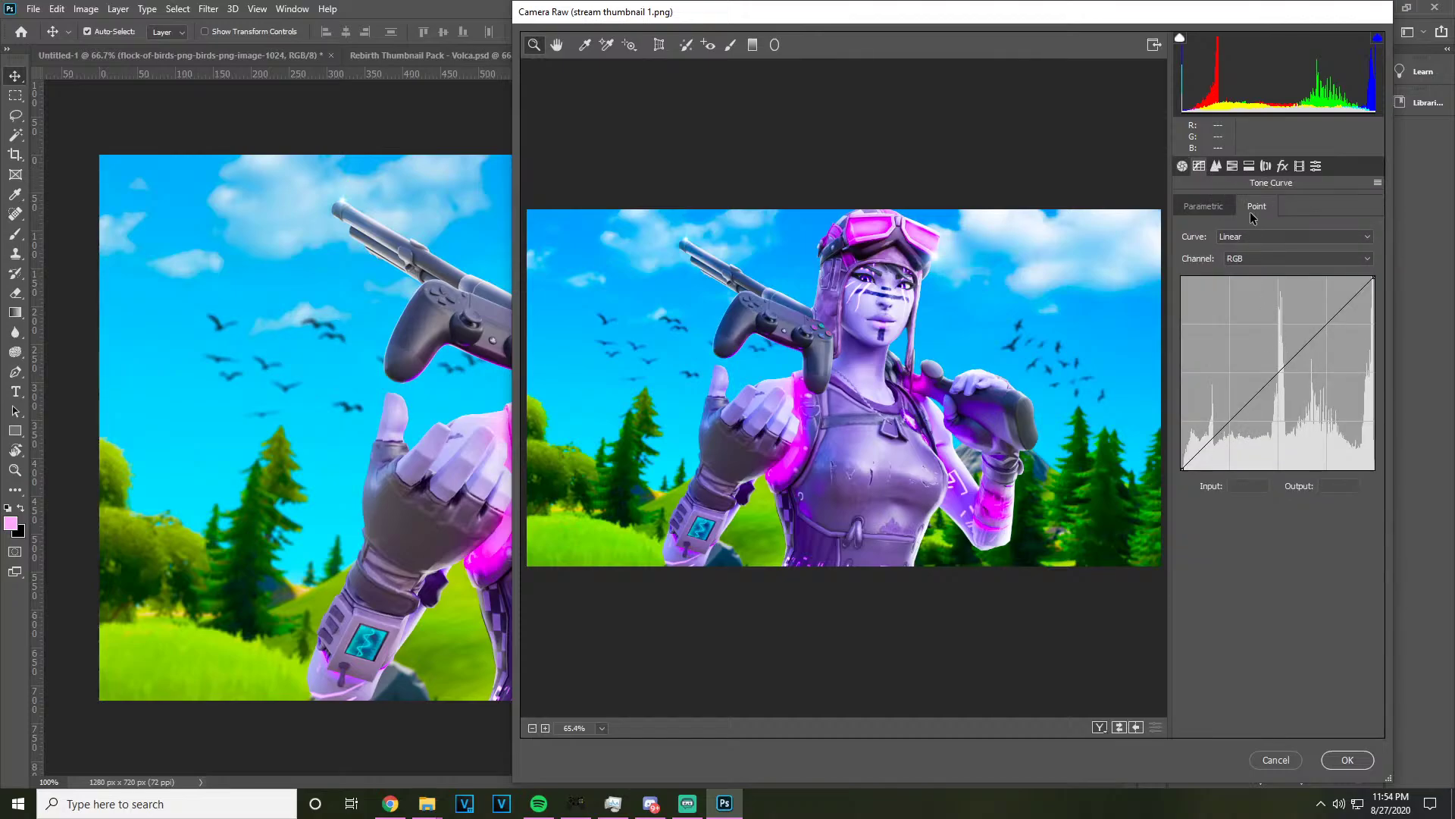
left_click_drag(1283, 349, 1281, 377)
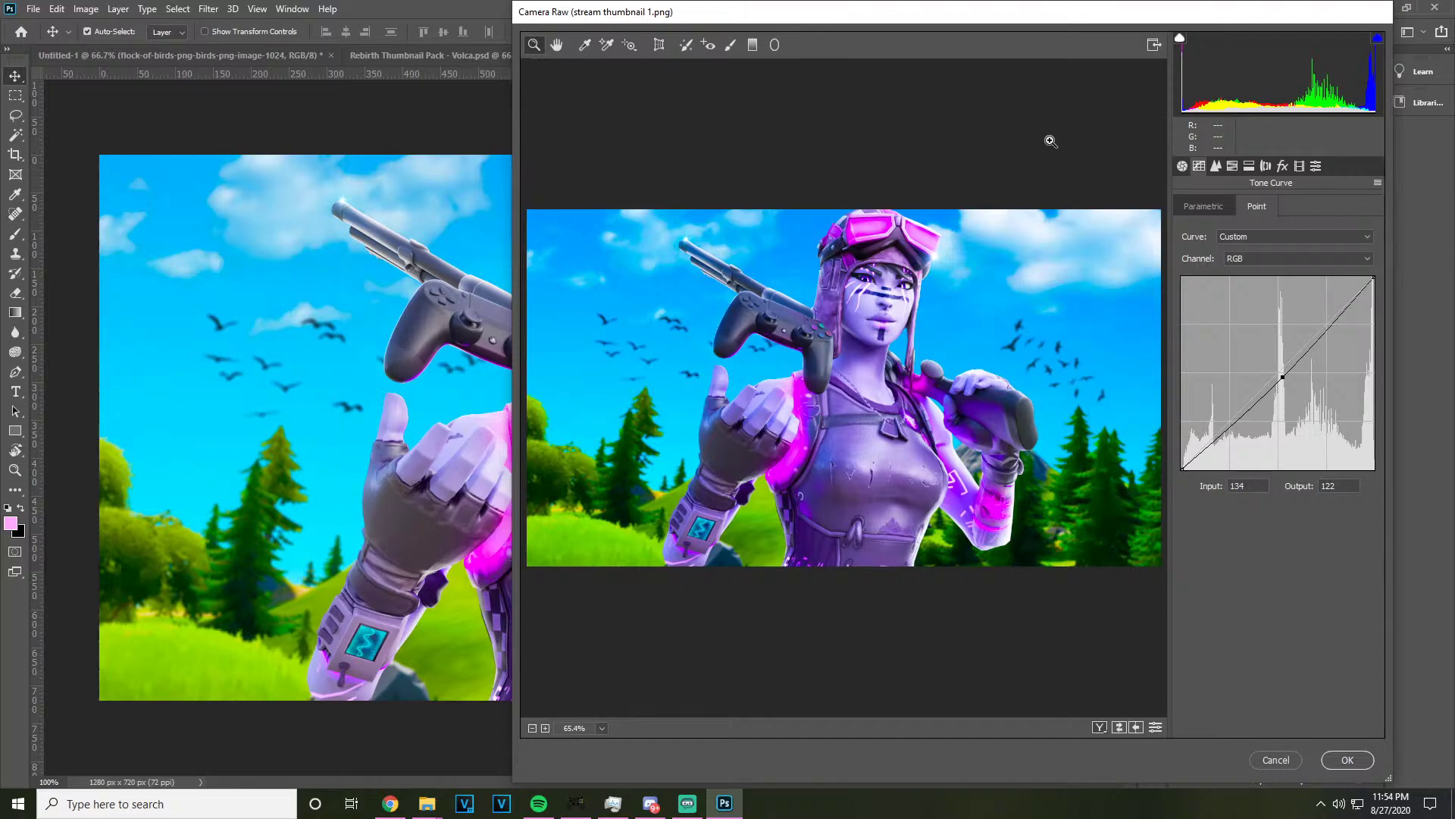
left_click(1216, 166)
Set the HSL saturation to -8 for purples, -40 for magentas and +9 for blues
left_click(1231, 166)
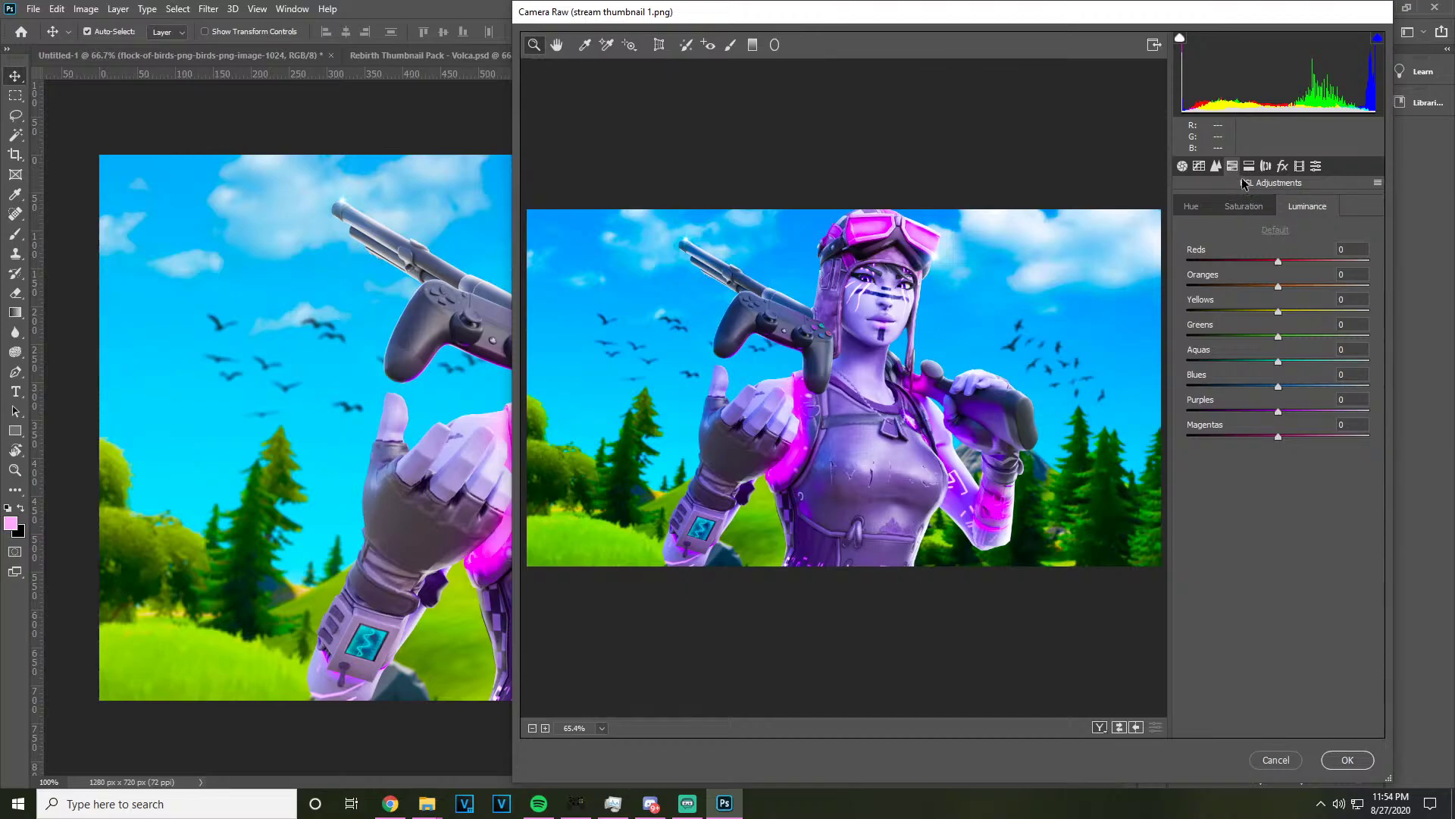
left_click(1245, 207)
left_click_drag(1271, 406, 1264, 413)
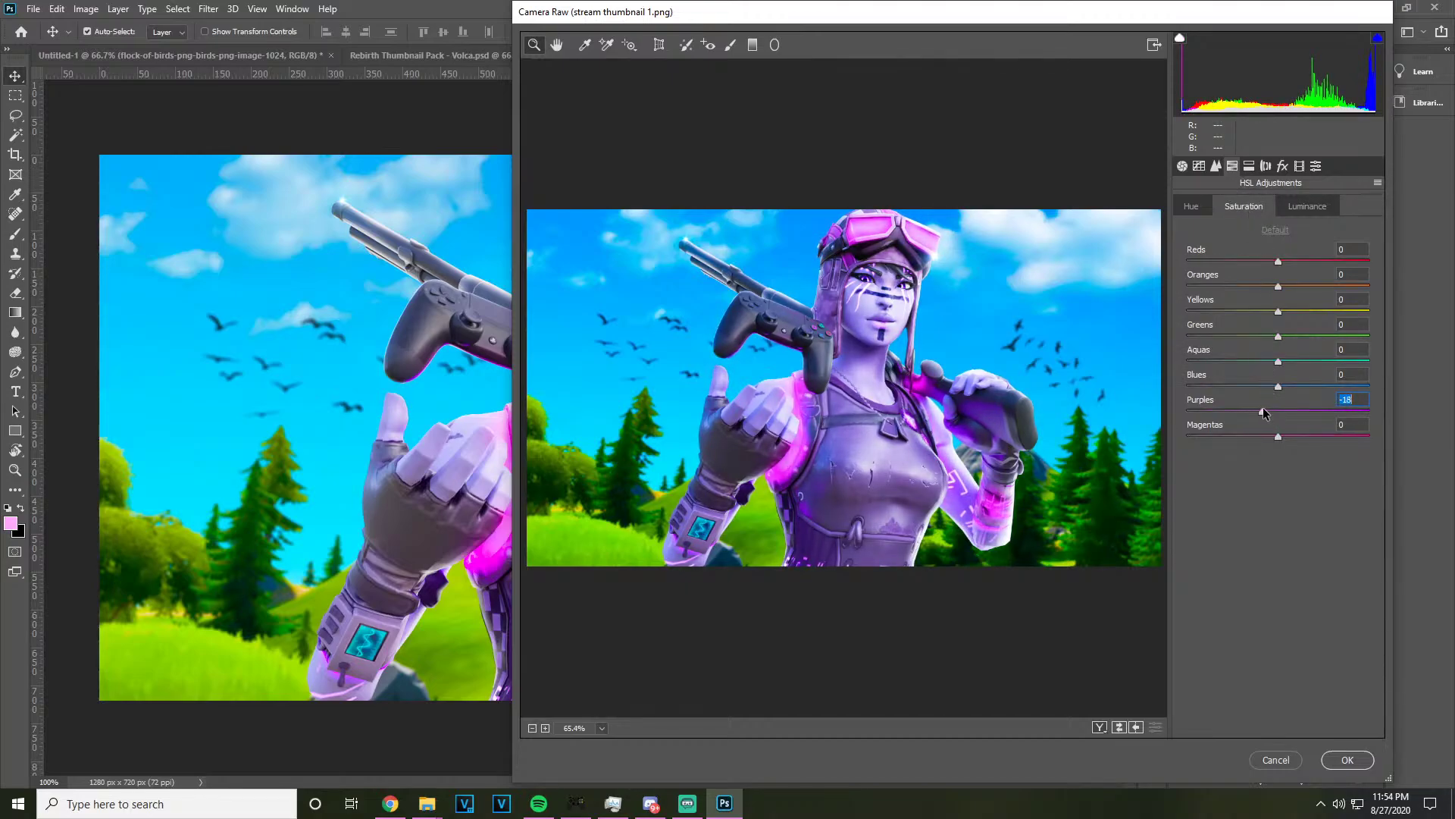
left_click_drag(1264, 412, 1228, 435)
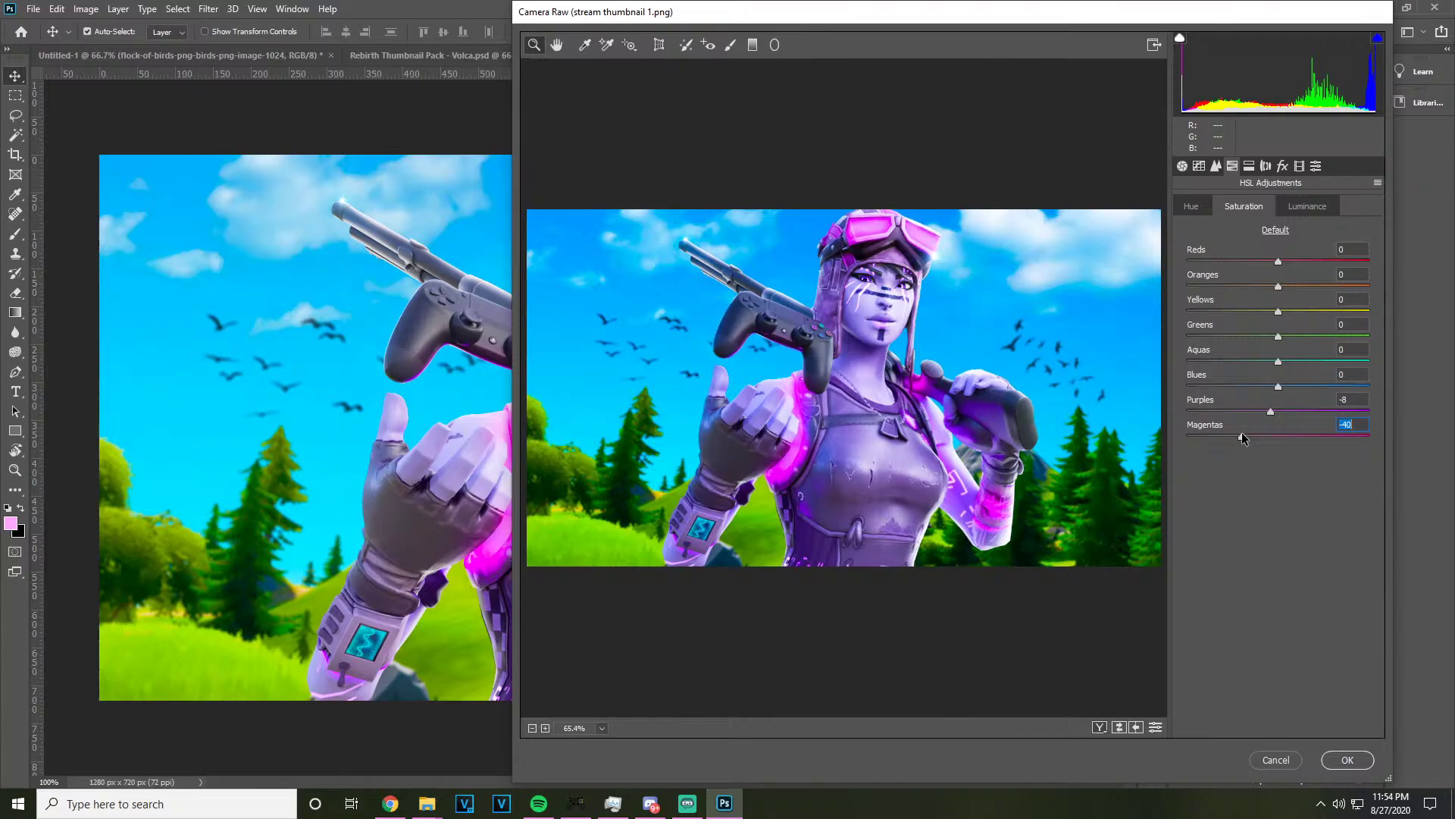
left_click_drag(1278, 386, 1286, 395)
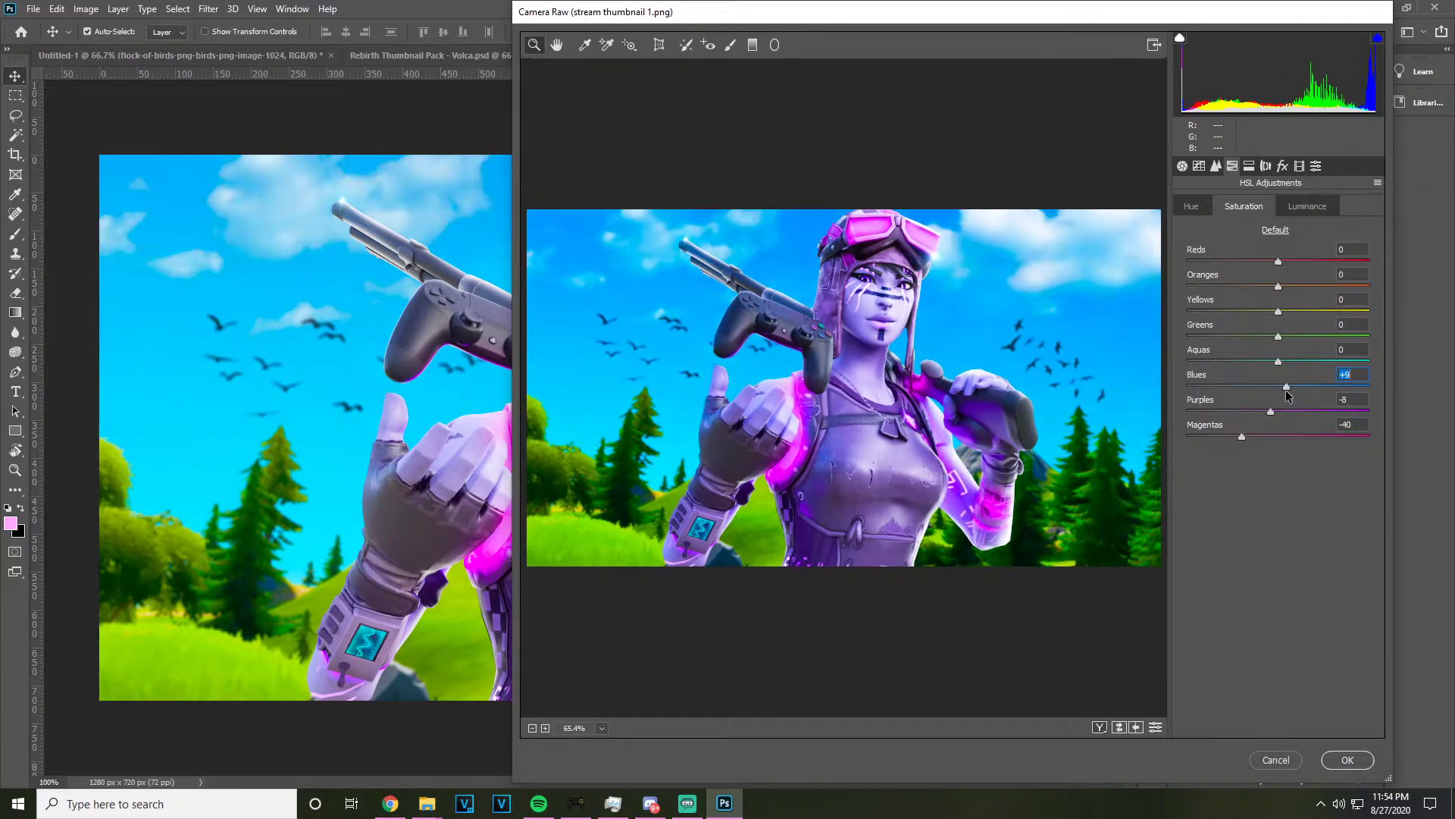
Set the HSL luminance to -3 for blues, +7 for purples and +6 for magentas, and apply the Camera Raw filter
left_click(1296, 209)
left_click_drag(1279, 388, 1282, 441)
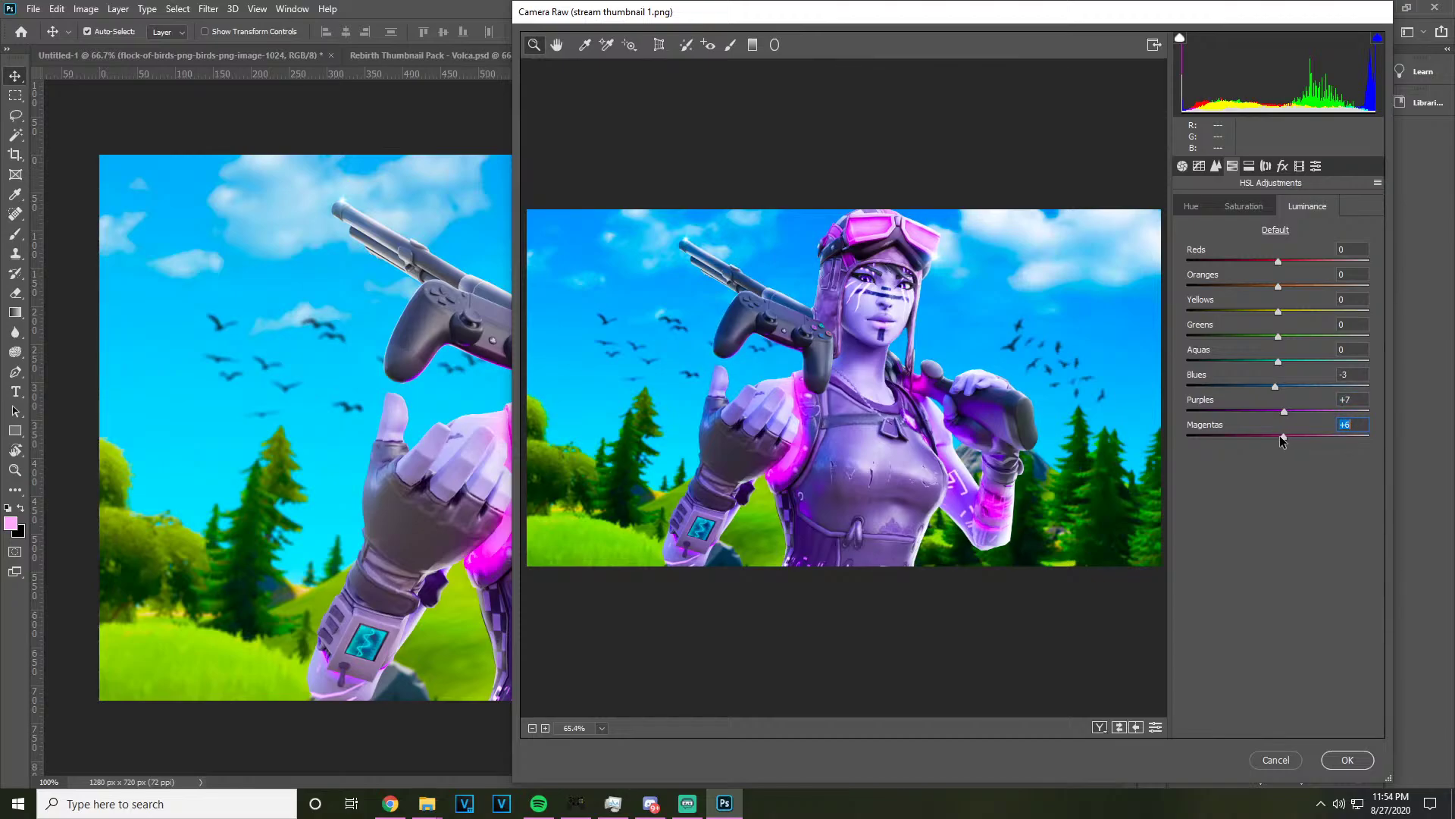
left_click(1348, 759)
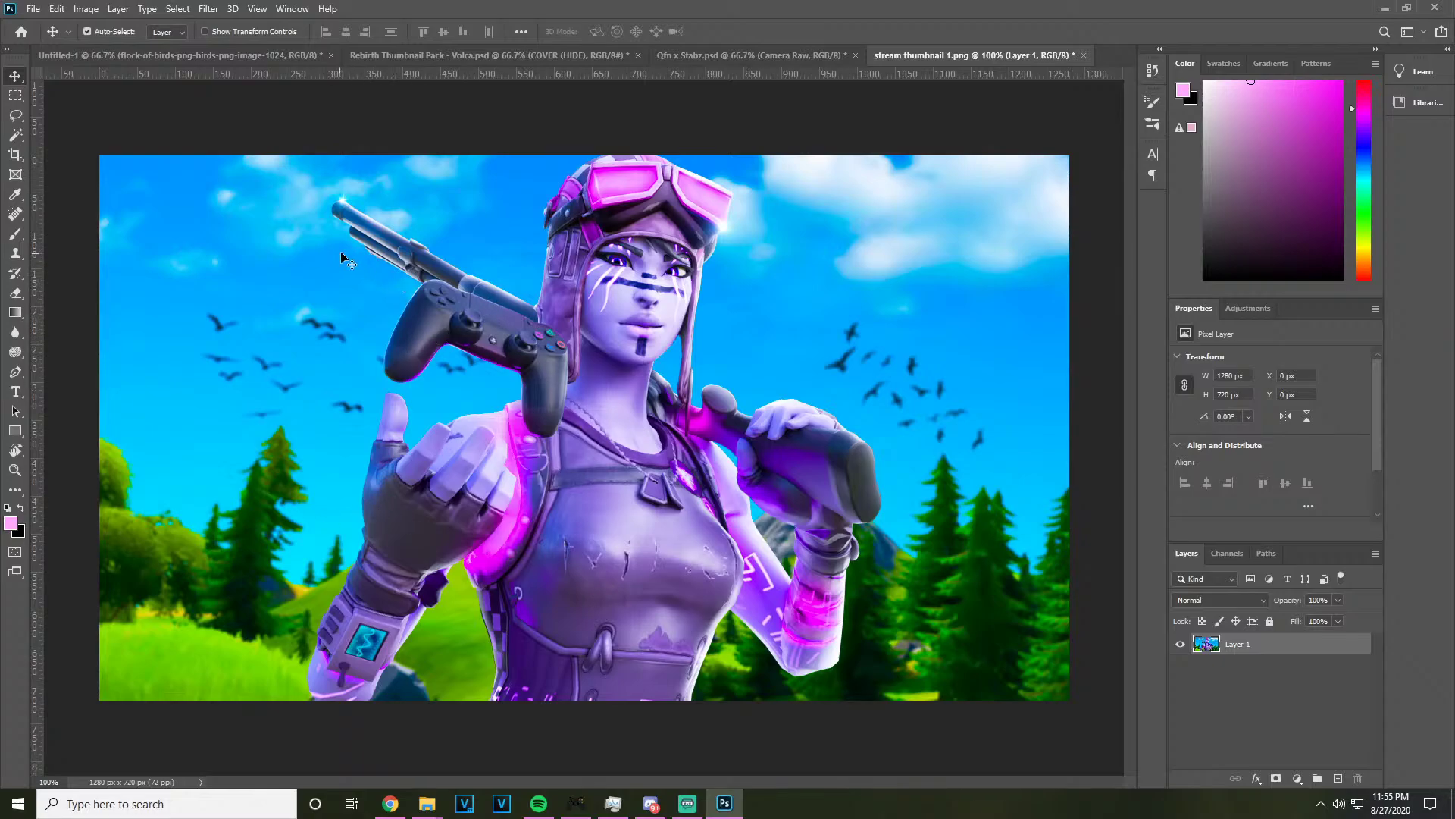
Export the colour-graded thumbnail as a 1280 × 720 px PNG
left_click(33, 8)
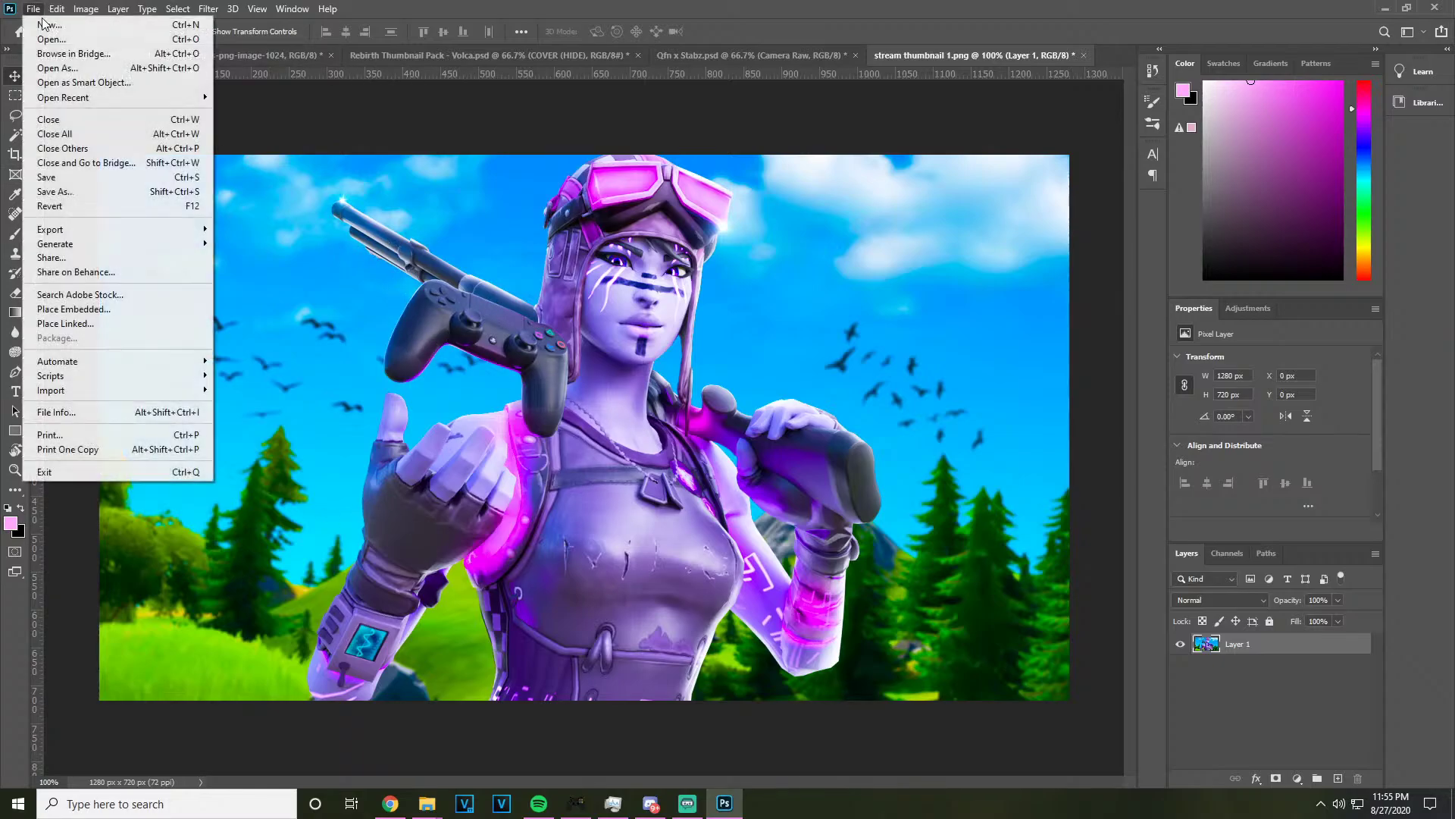
mouse_move(68, 237)
left_click(333, 243)
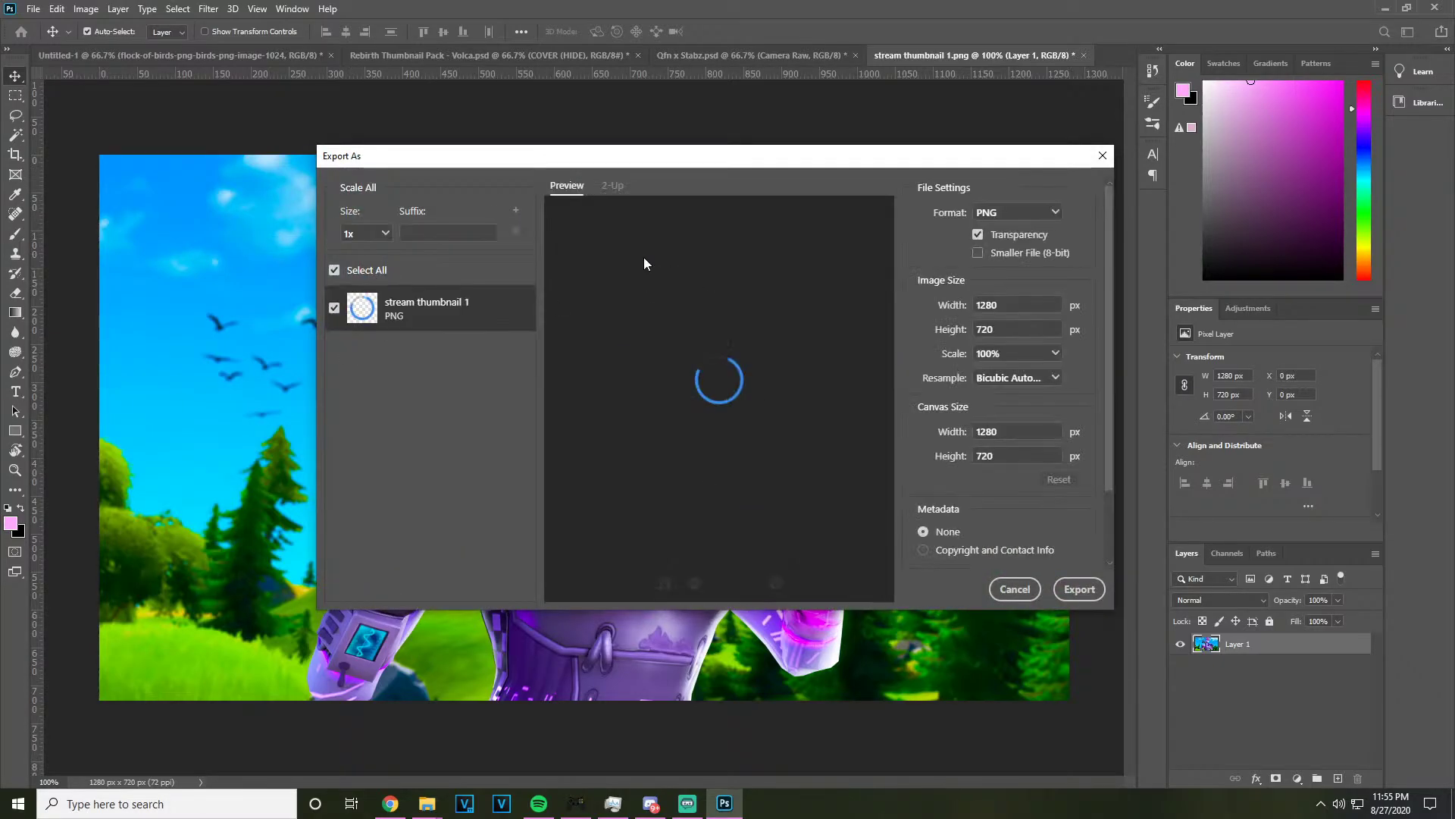
left_click(1063, 583)
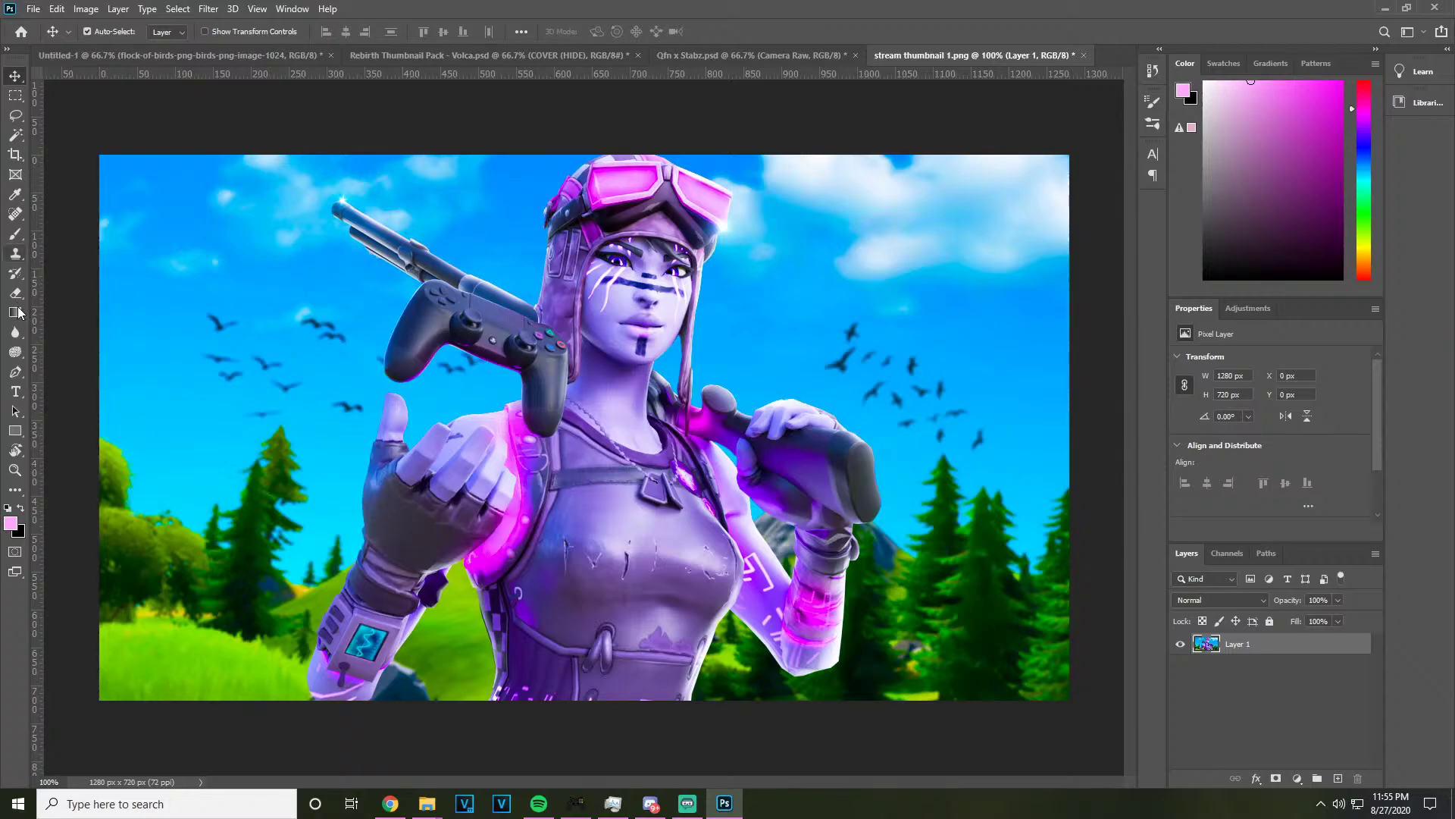
Add the text "KOUPE" in black 72 pt Burbank Big Condensed Bold over the thumbnail's sky
left_click(15, 391)
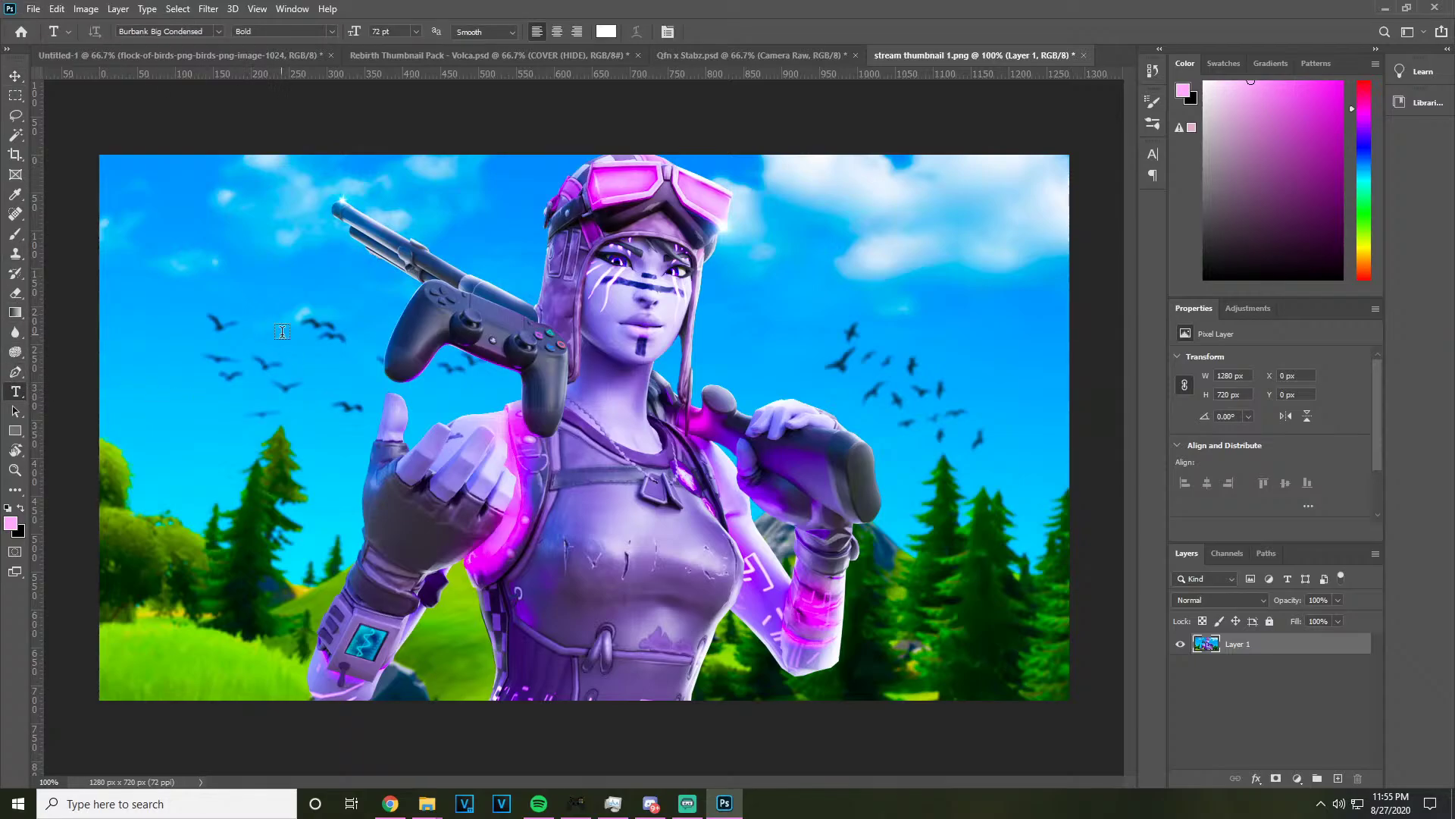
left_click_drag(198, 275, 865, 589)
type("KOUPE")
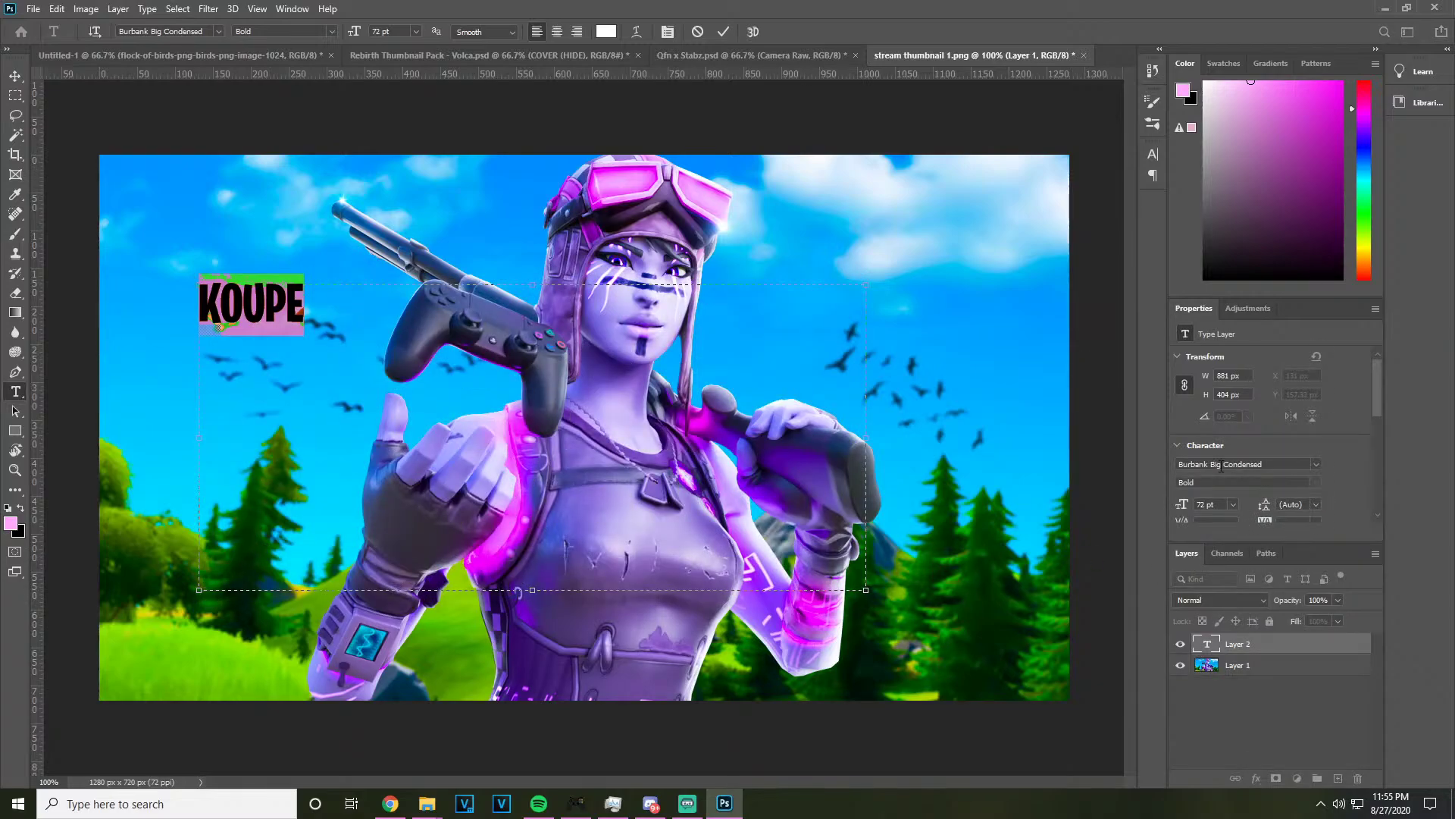
scroll(1220, 466, "down", 2)
left_click(1298, 480)
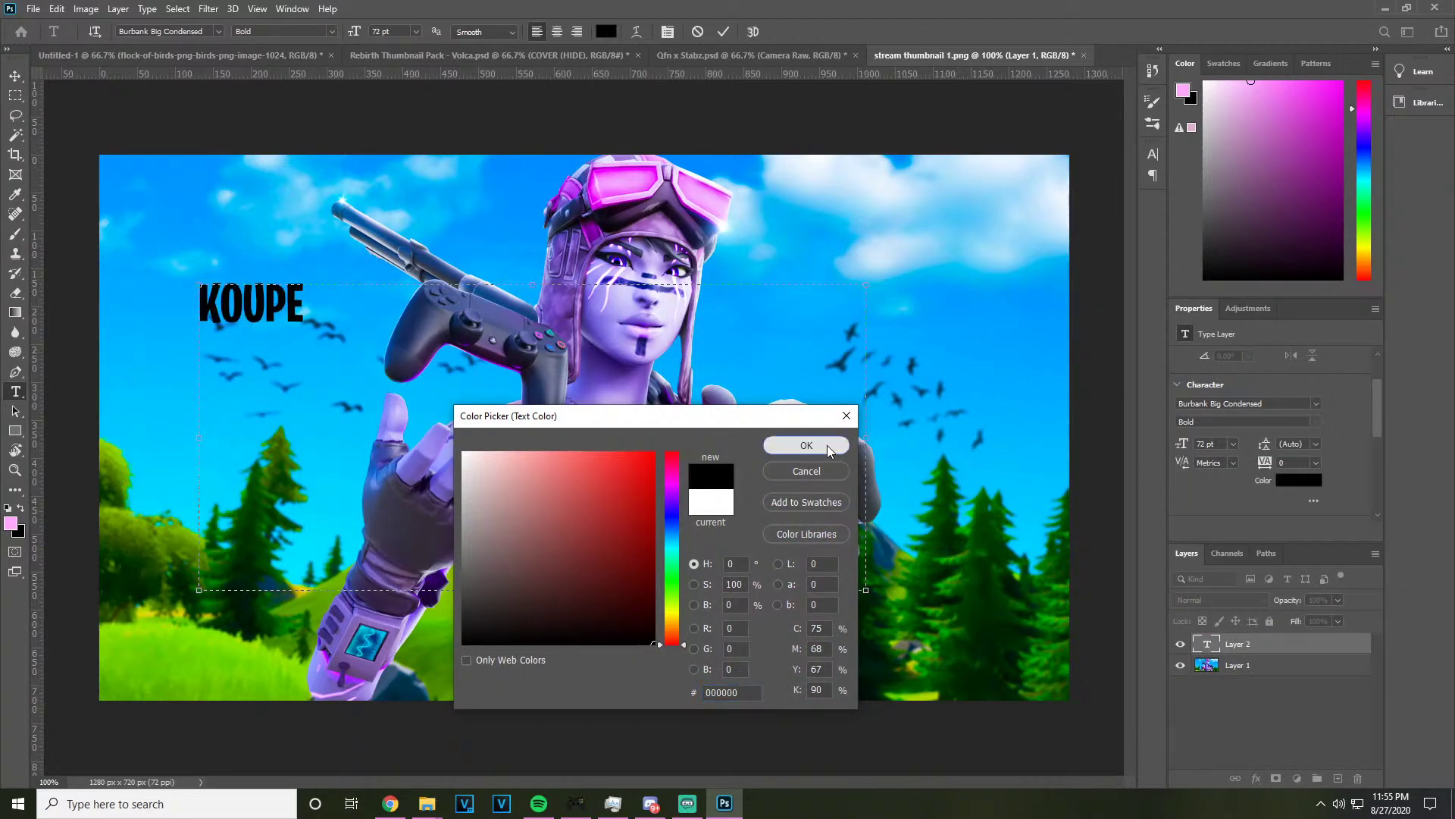
left_click(806, 445)
Scale the KOUPE text to about 313%, rotate it about -7.2° and position it across the character's upper chest
left_click(15, 76)
key("ctrl+t")
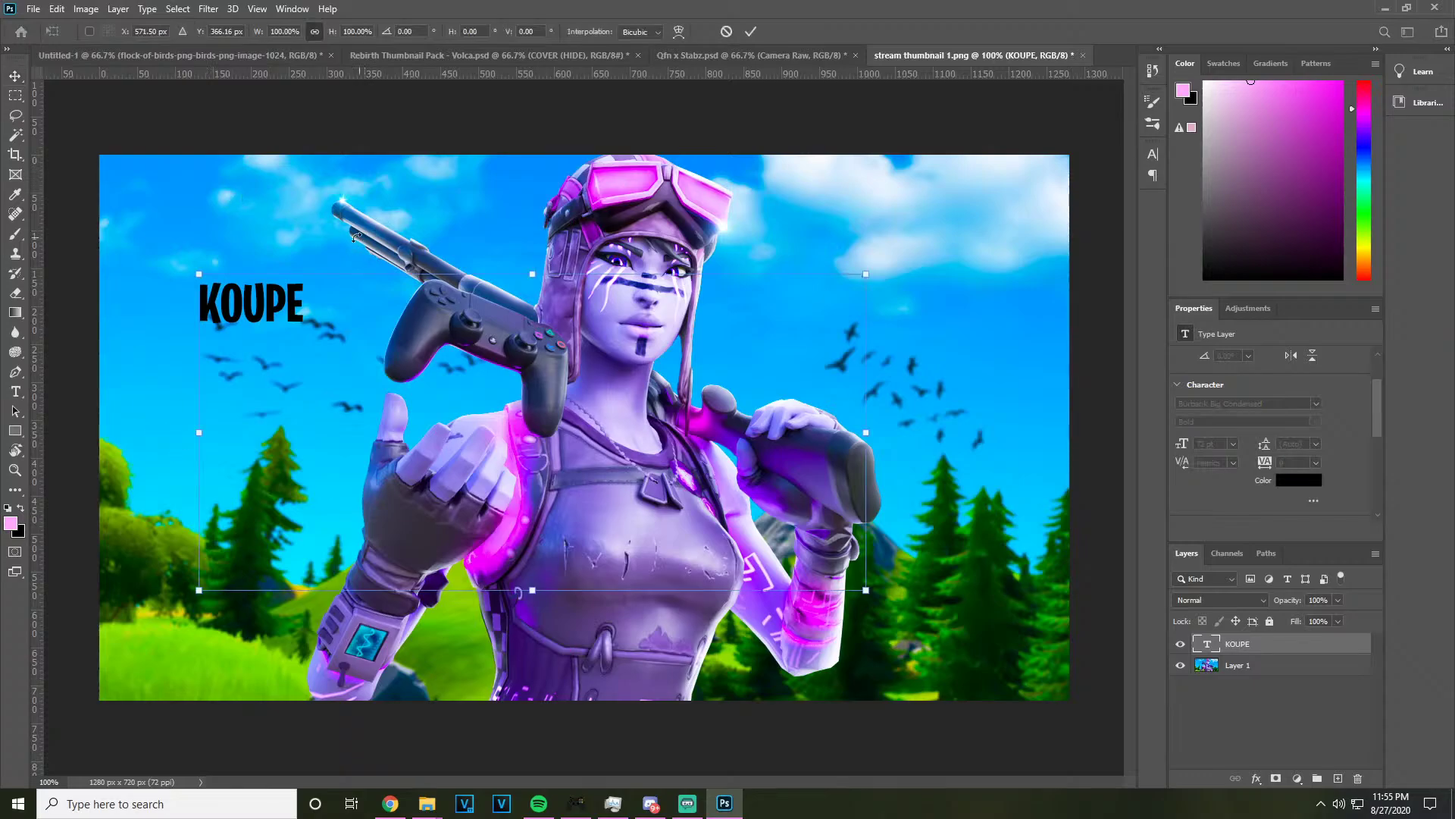
left_click_drag(303, 319, 428, 220)
left_click_drag(432, 358, 946, 596)
key("ctrl+minus")
key("ctrl+minus")
key("ctrl+minus")
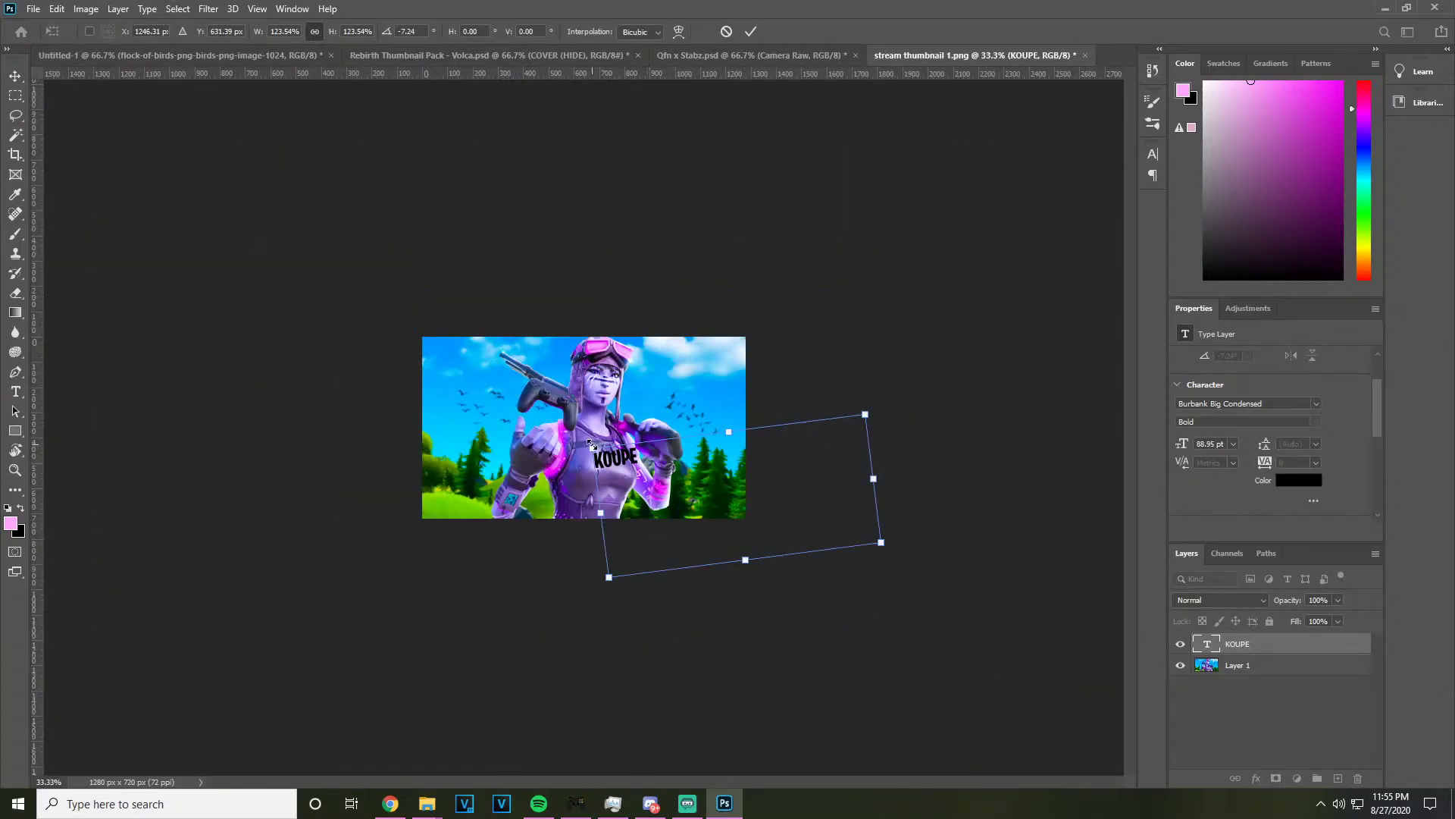
left_click_drag(593, 448, 146, 299)
left_click_drag(474, 397, 859, 495)
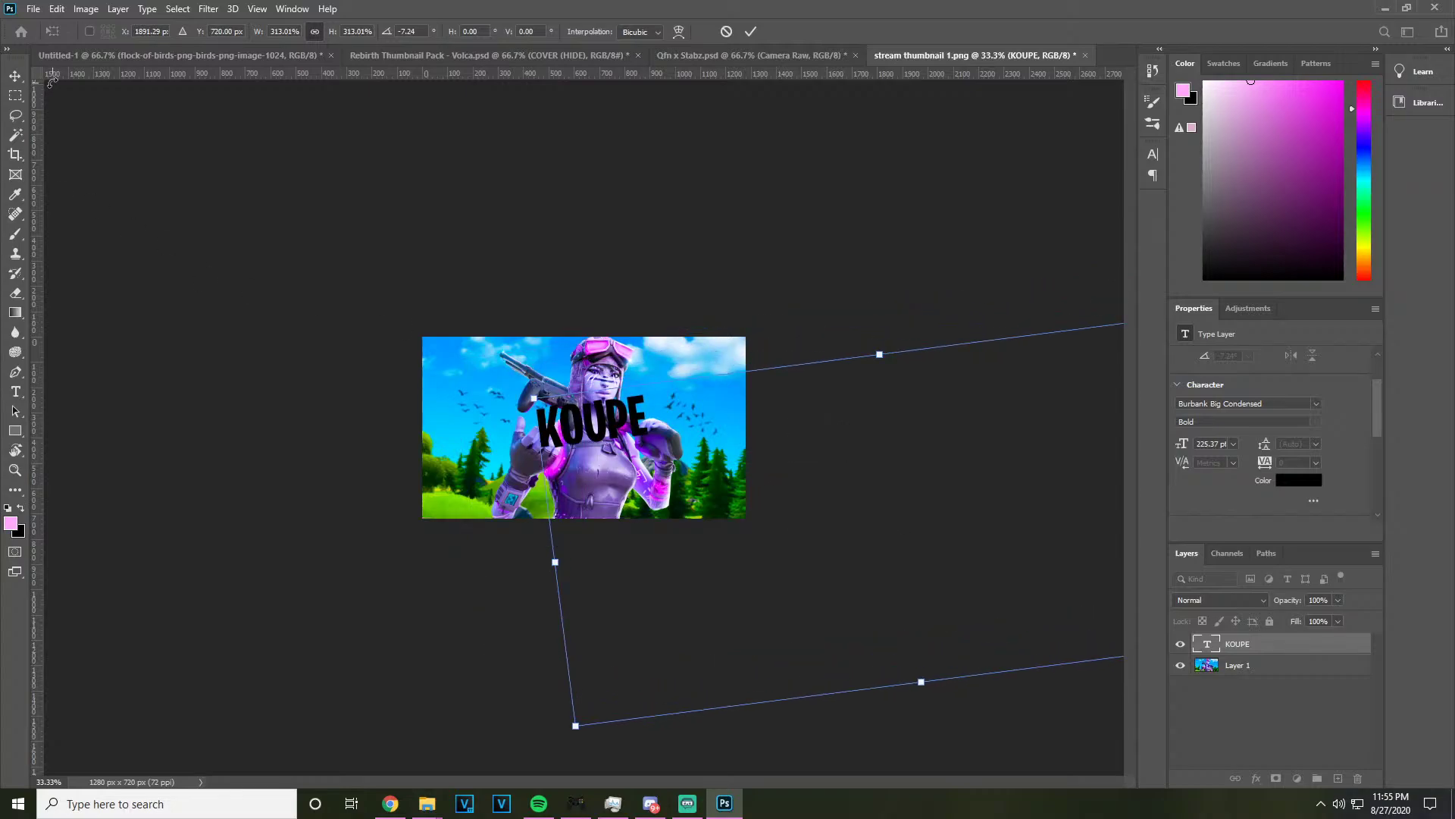
key("Return")
Lower the KOUPE text layer's fill to 65% to make a translucent watermark
left_click(1338, 621)
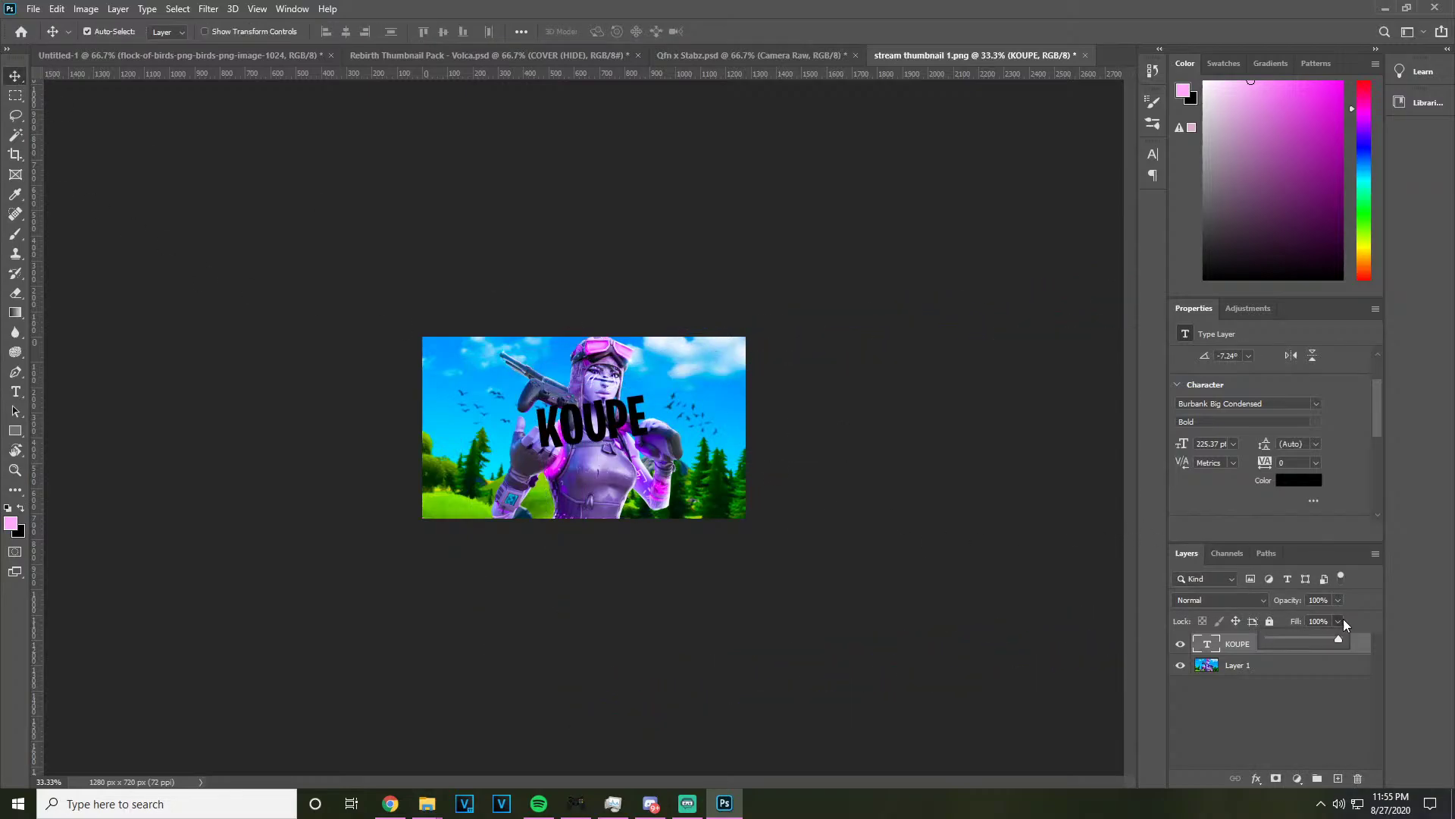
left_click(1289, 640)
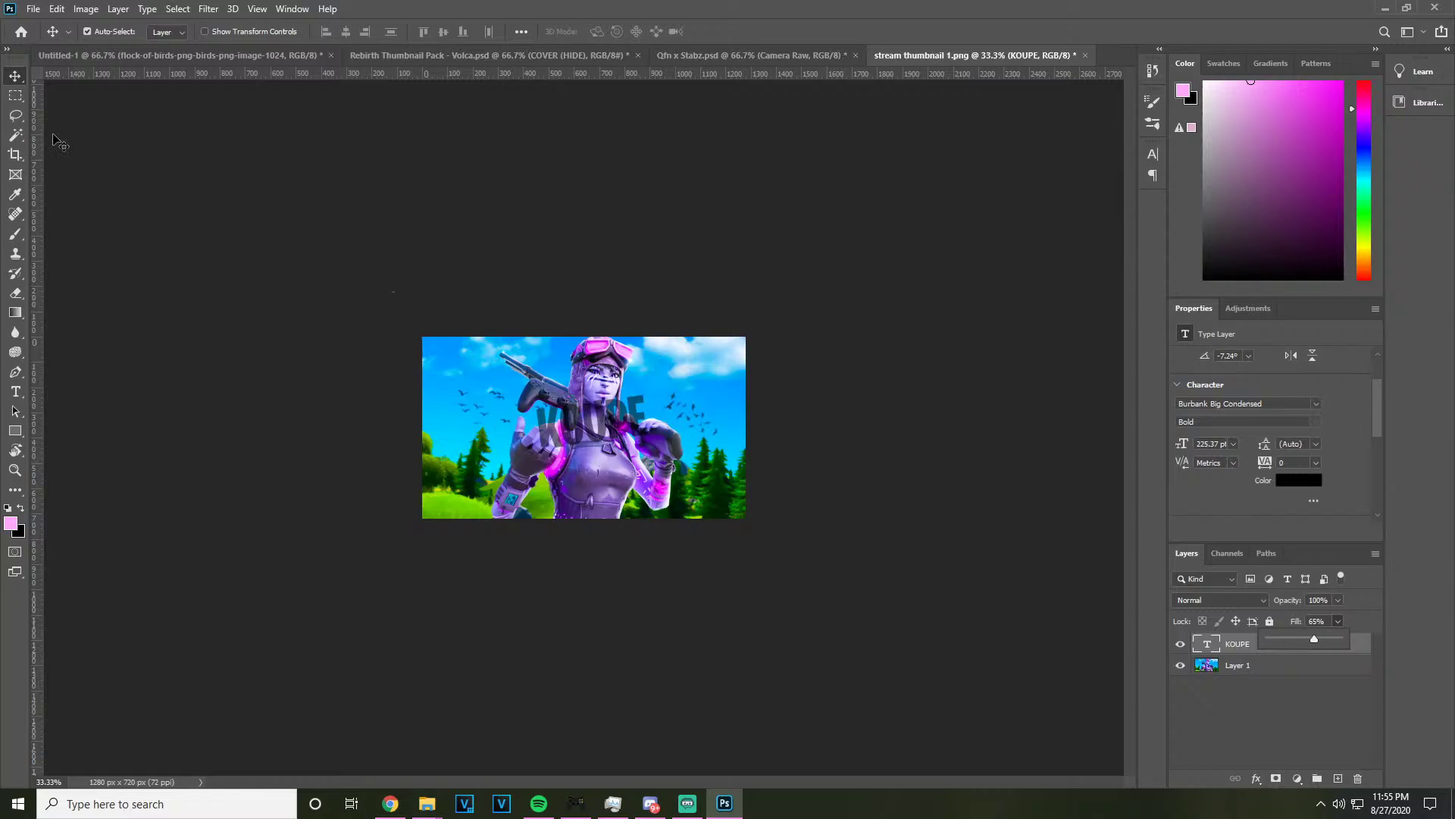
key("ctrl+plus")
key("ctrl+plus")
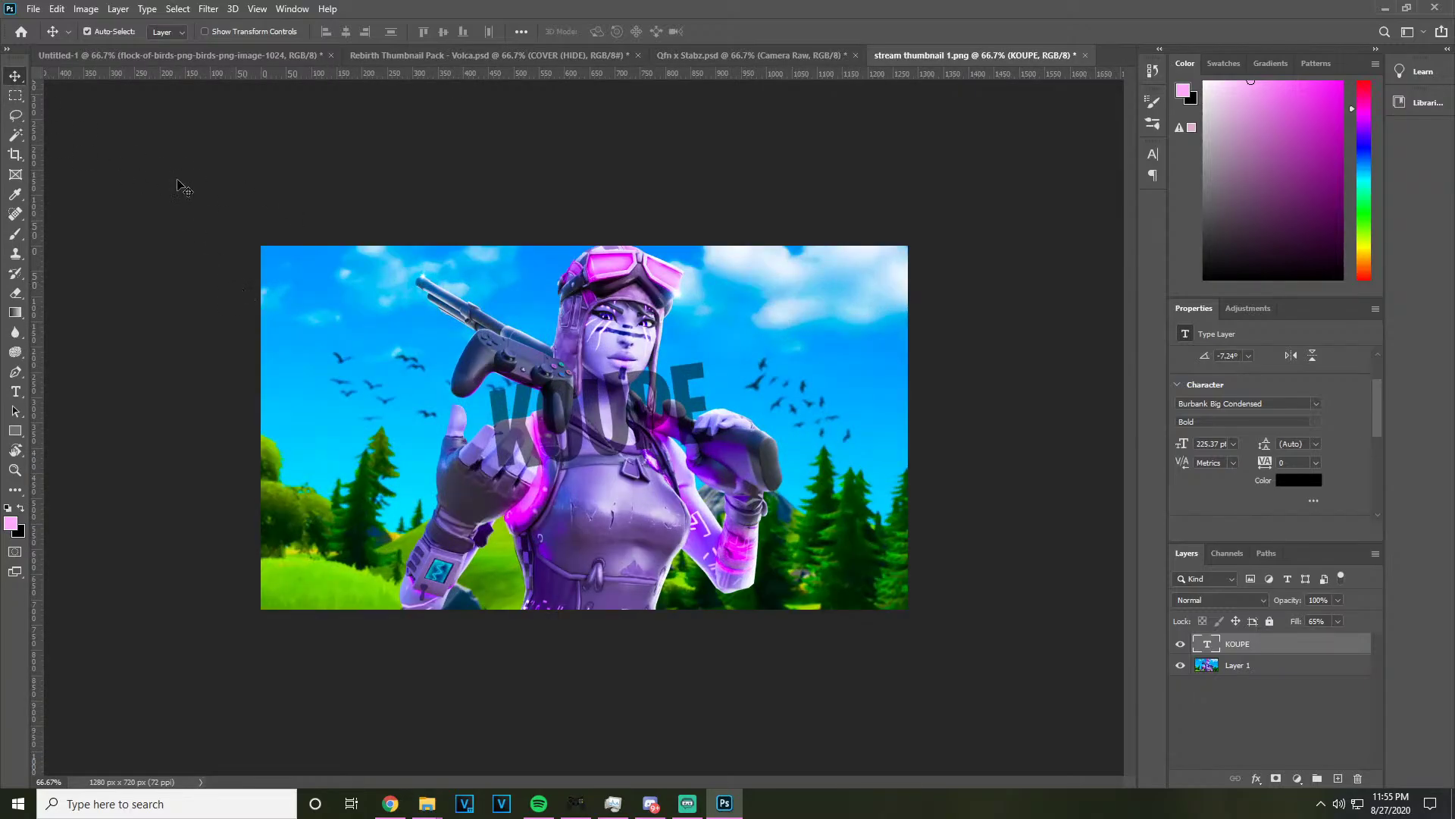
Export the KOUPE-watermarked thumbnail as a 1280 × 720 px PNG with transparency at 100% scale
left_click(33, 8)
mouse_move(130, 234)
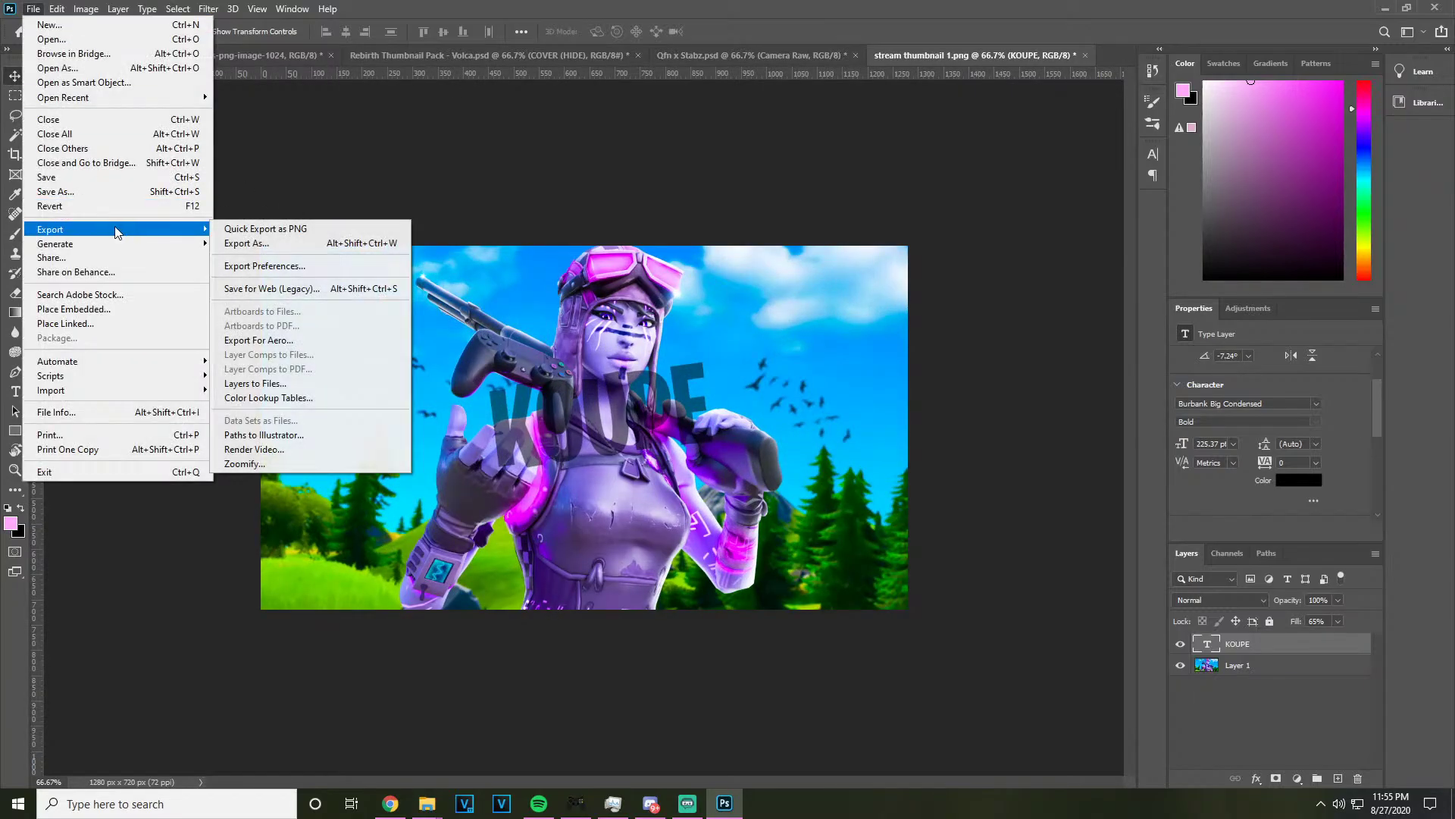
left_click(255, 239)
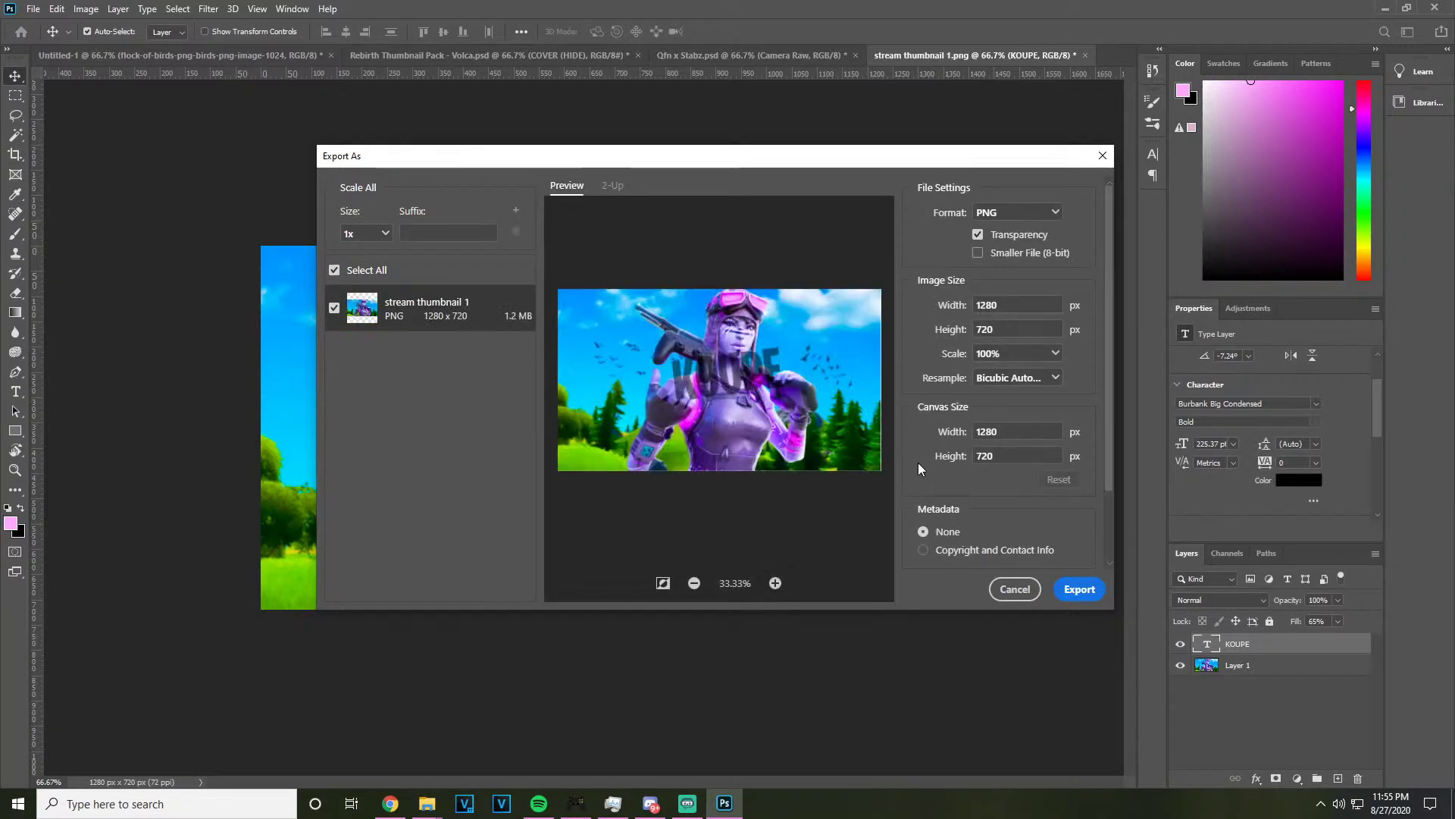
left_click(1098, 595)
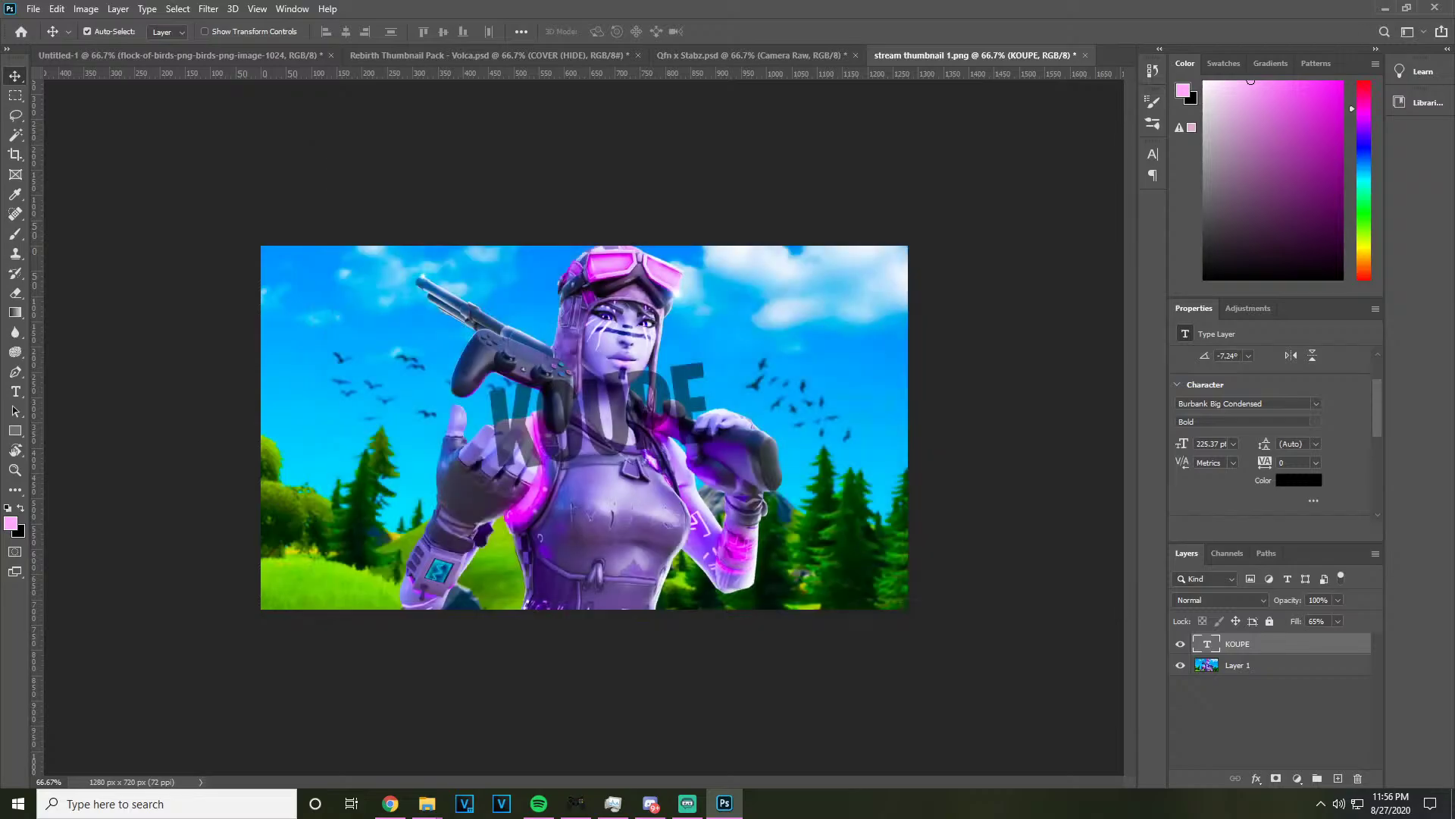
Hide the KOUPE watermark layer and compare the colour-graded thumbnail with the ungraded version in the layered source document
left_click(1180, 644)
key("ctrl+plus")
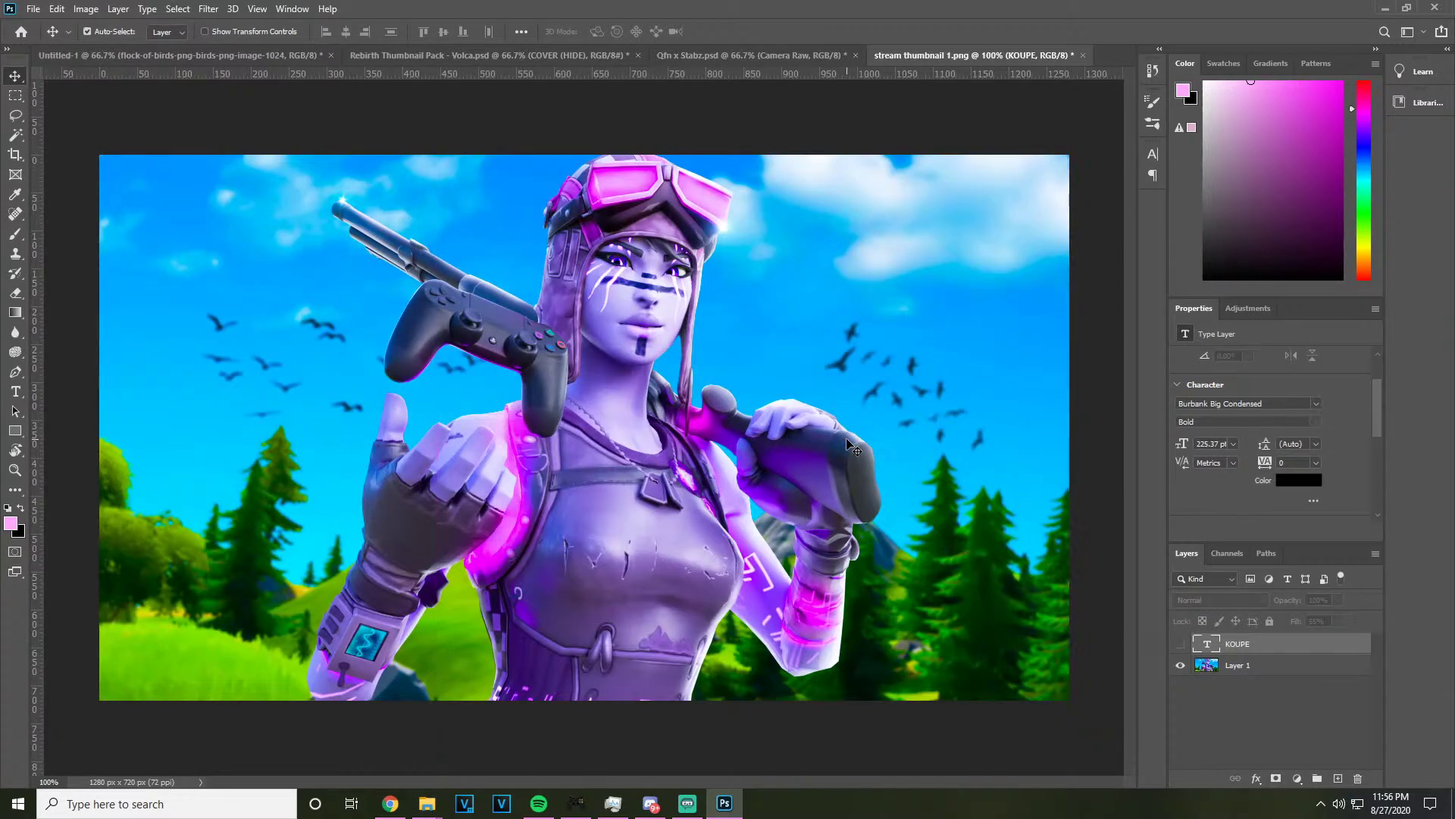
key("ctrl+minus")
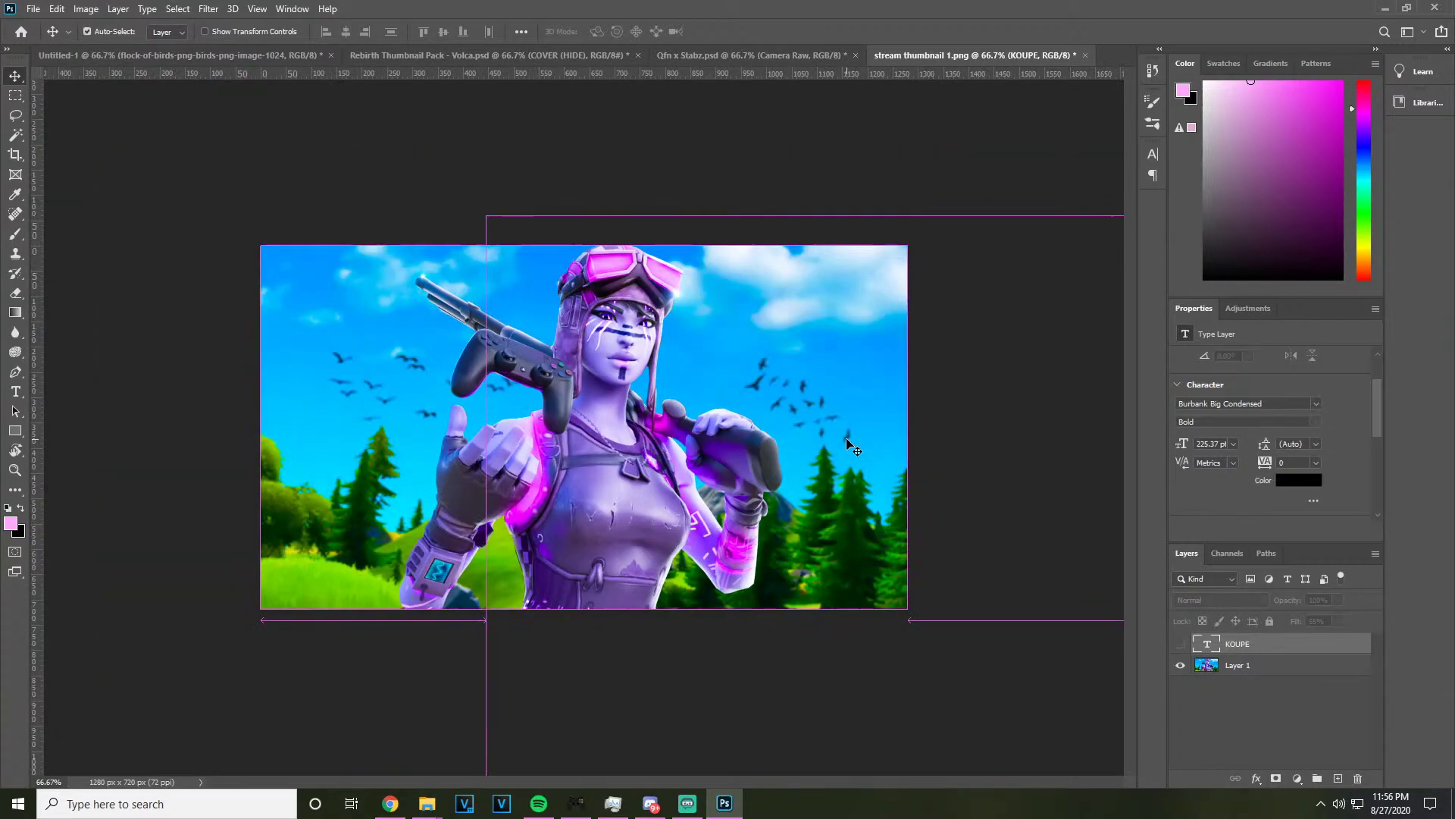
left_click(117, 55)
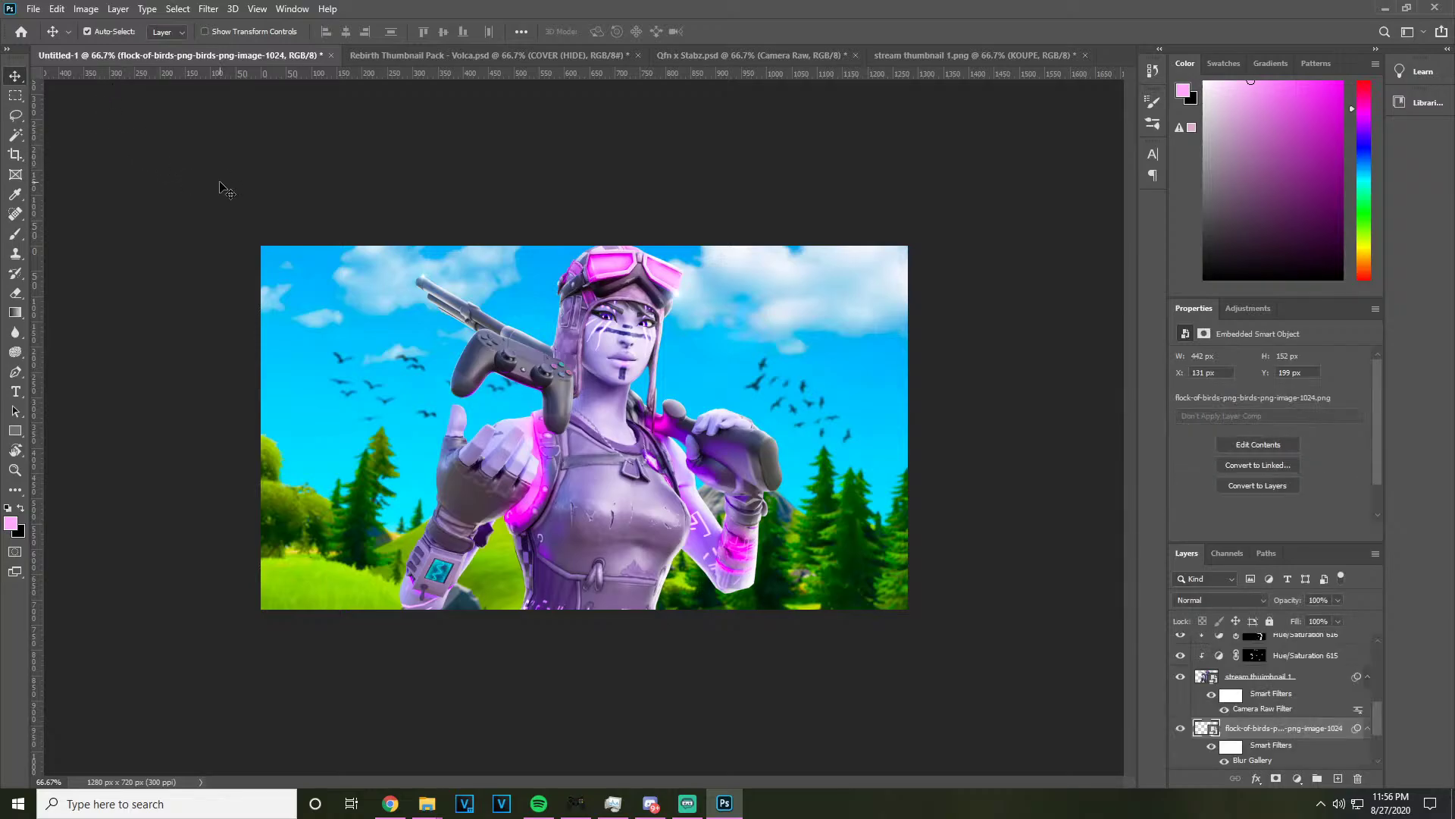
left_click(922, 55)
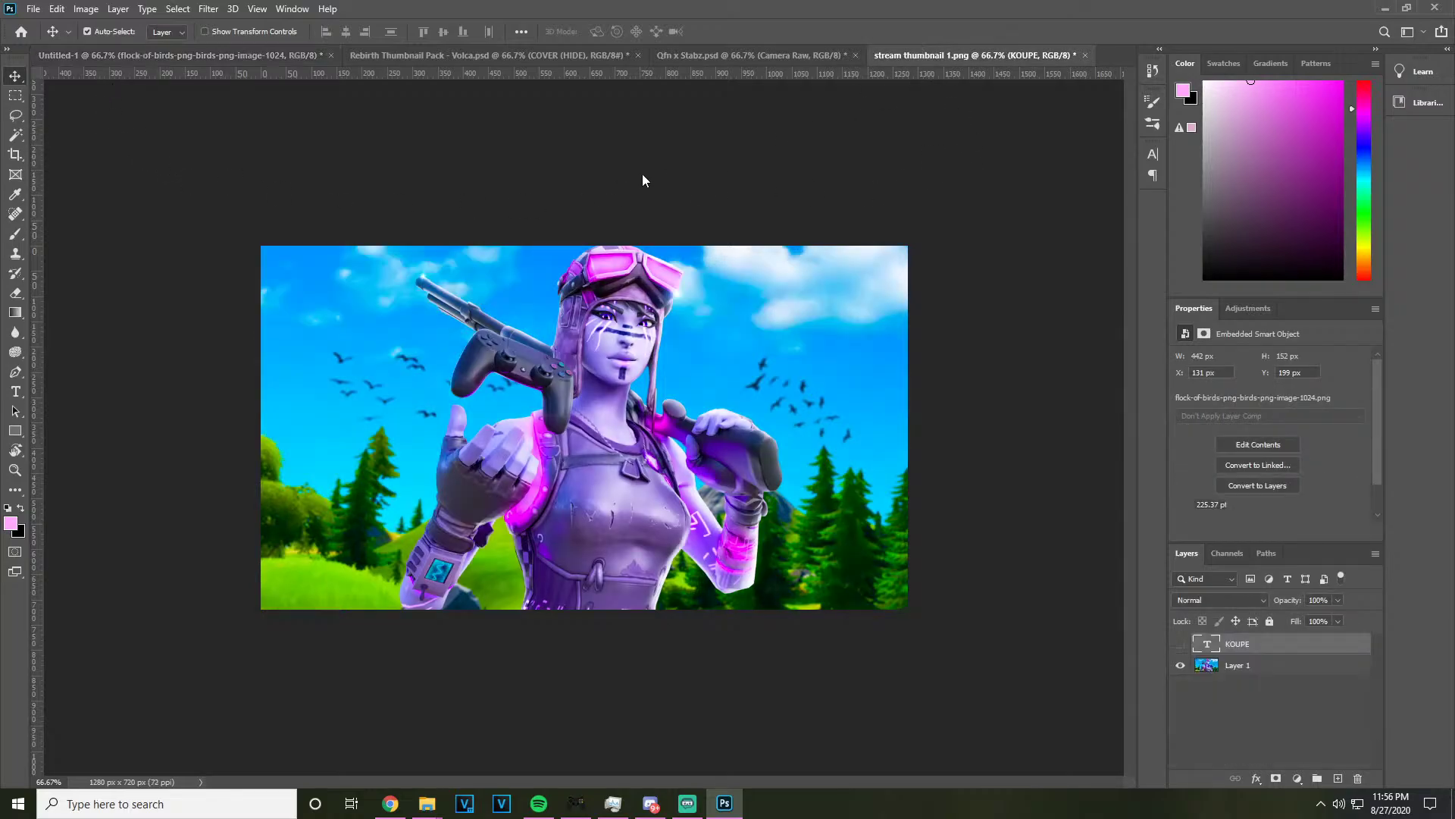
left_click(226, 58)
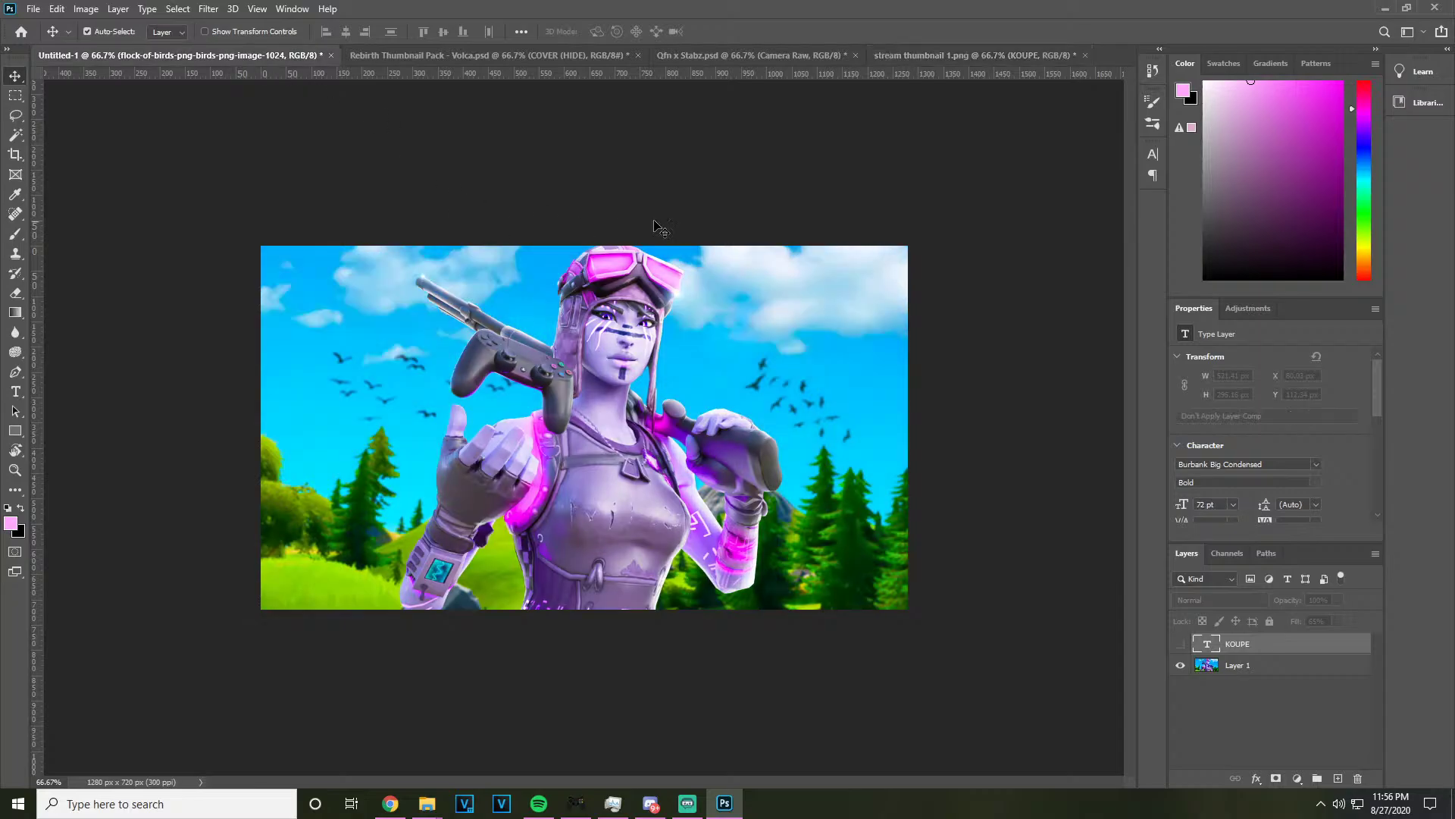
left_click(904, 56)
left_click(261, 50)
left_click(932, 54)
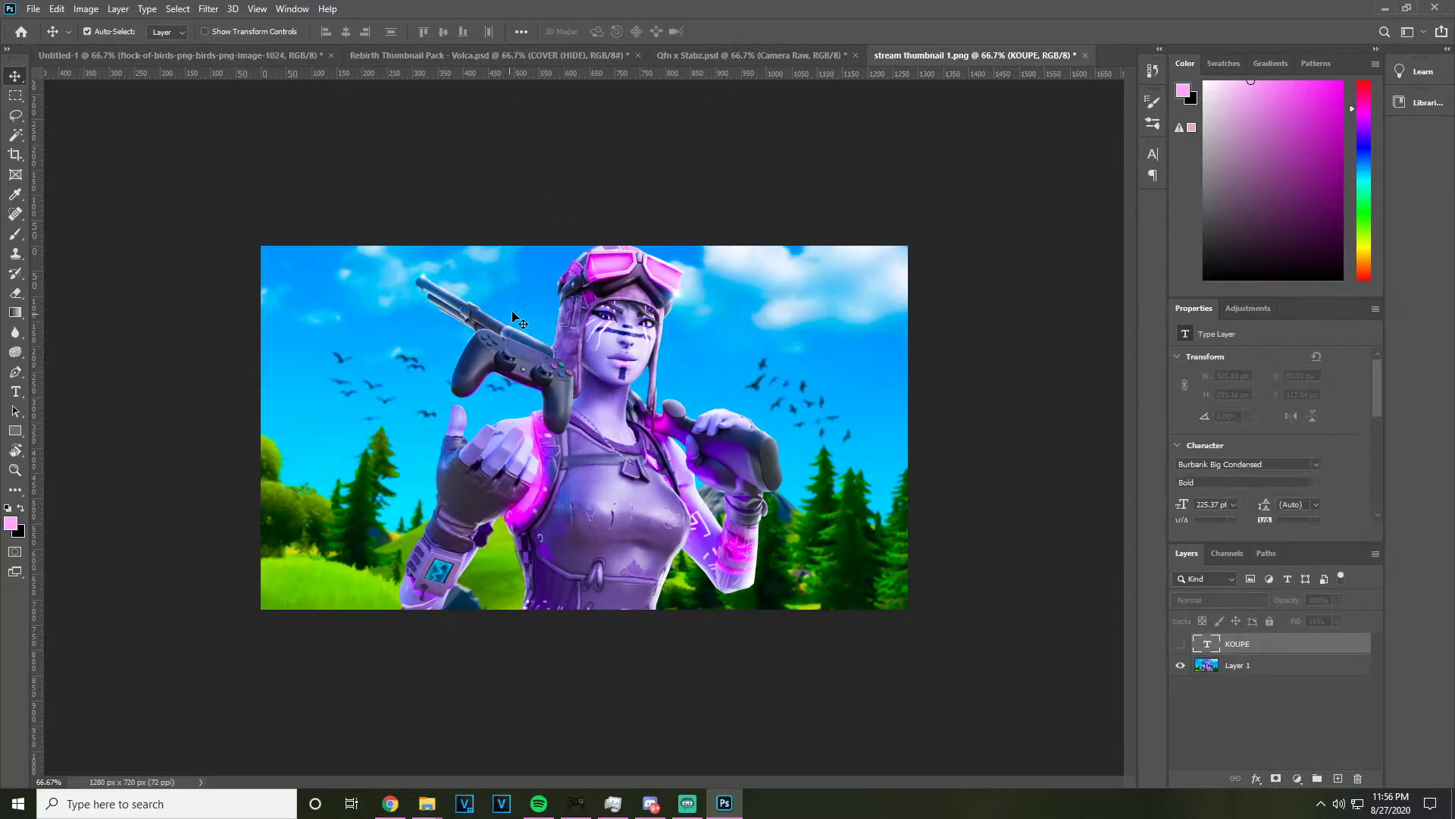
Save the untitled layered source document as stream thumbnail 1.psd with Maximize Compatibility enabled
left_click(247, 57)
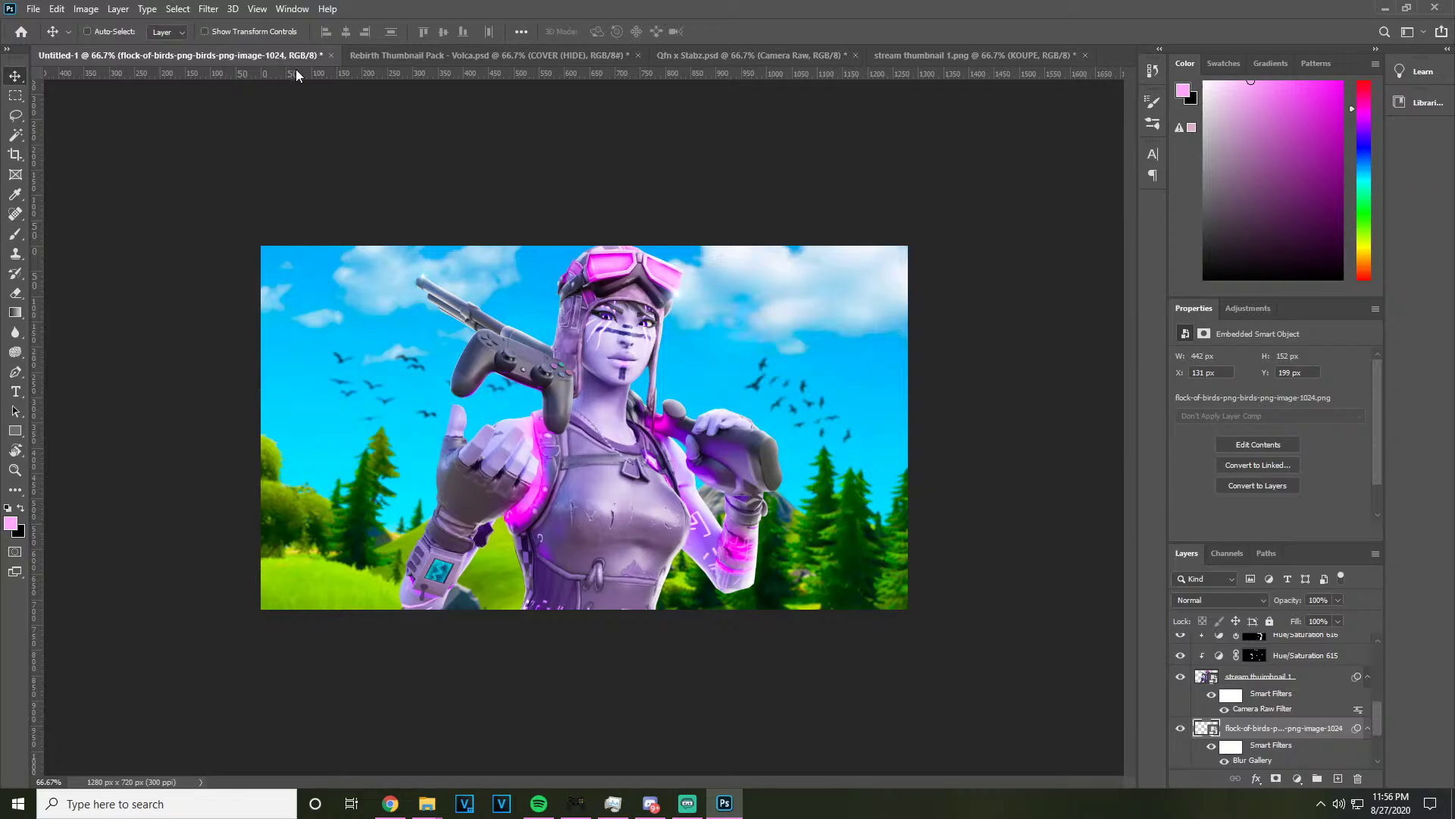
key("ctrl+s")
left_click(815, 533)
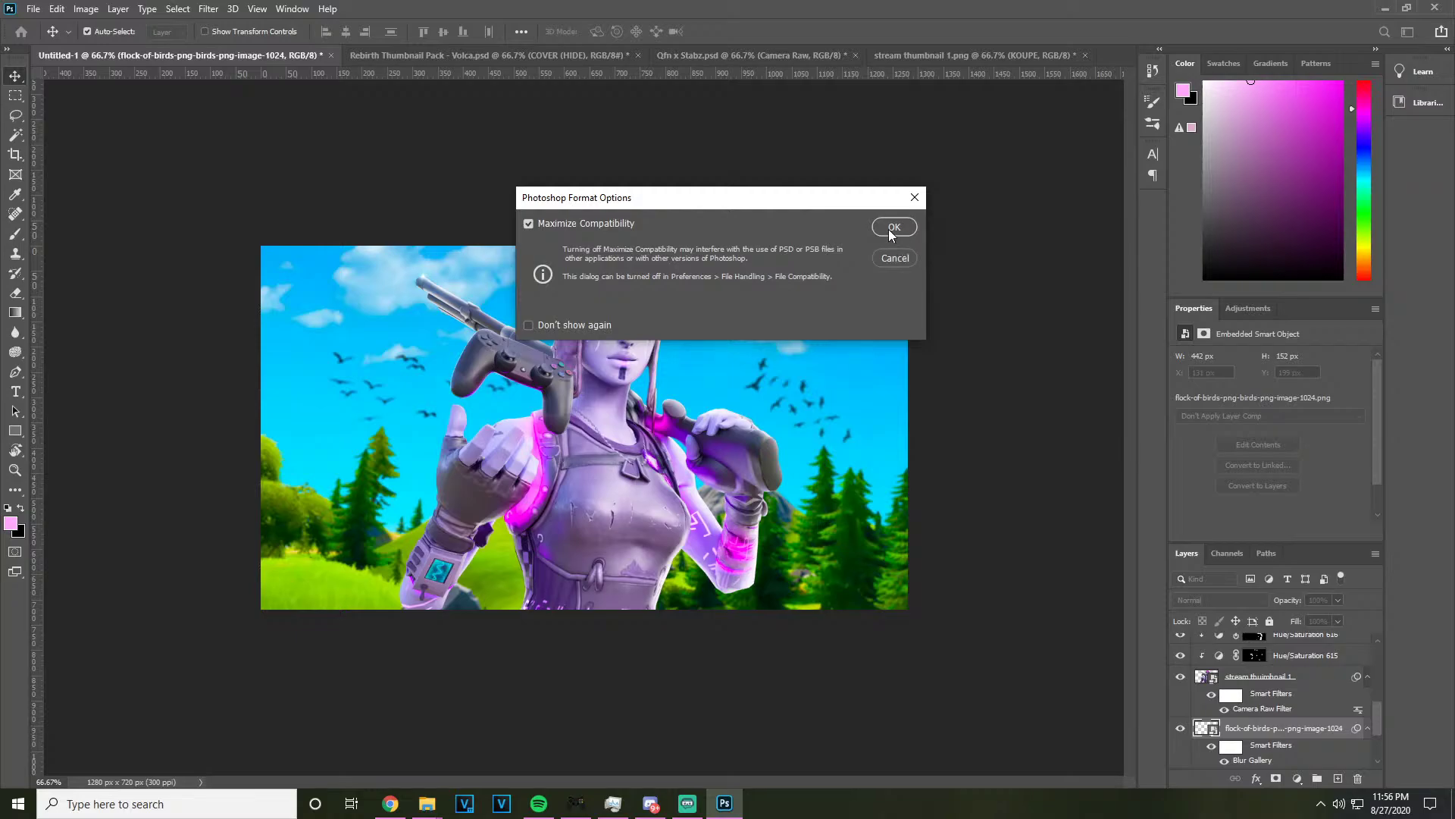
left_click(892, 227)
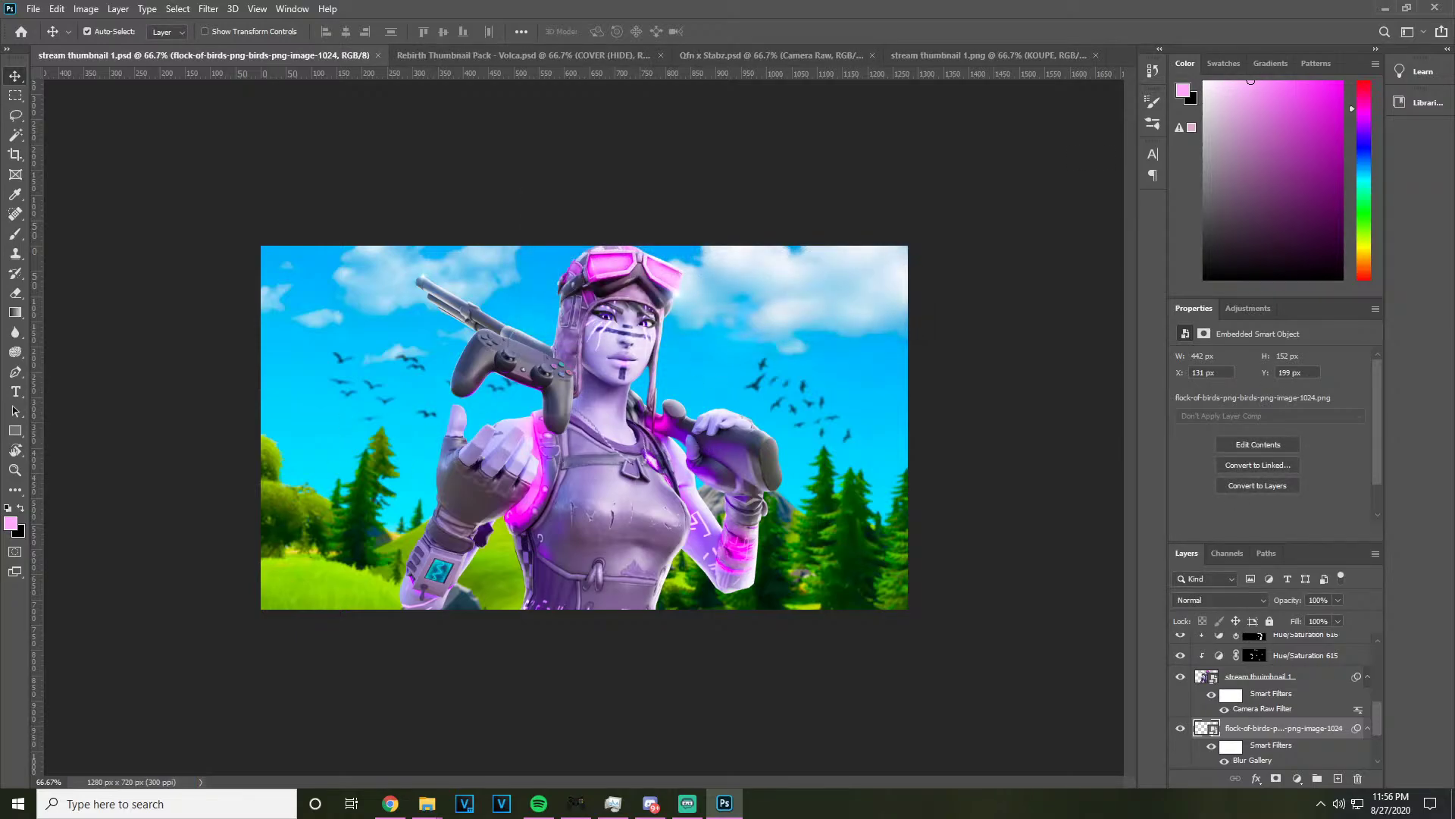
left_click(688, 803)
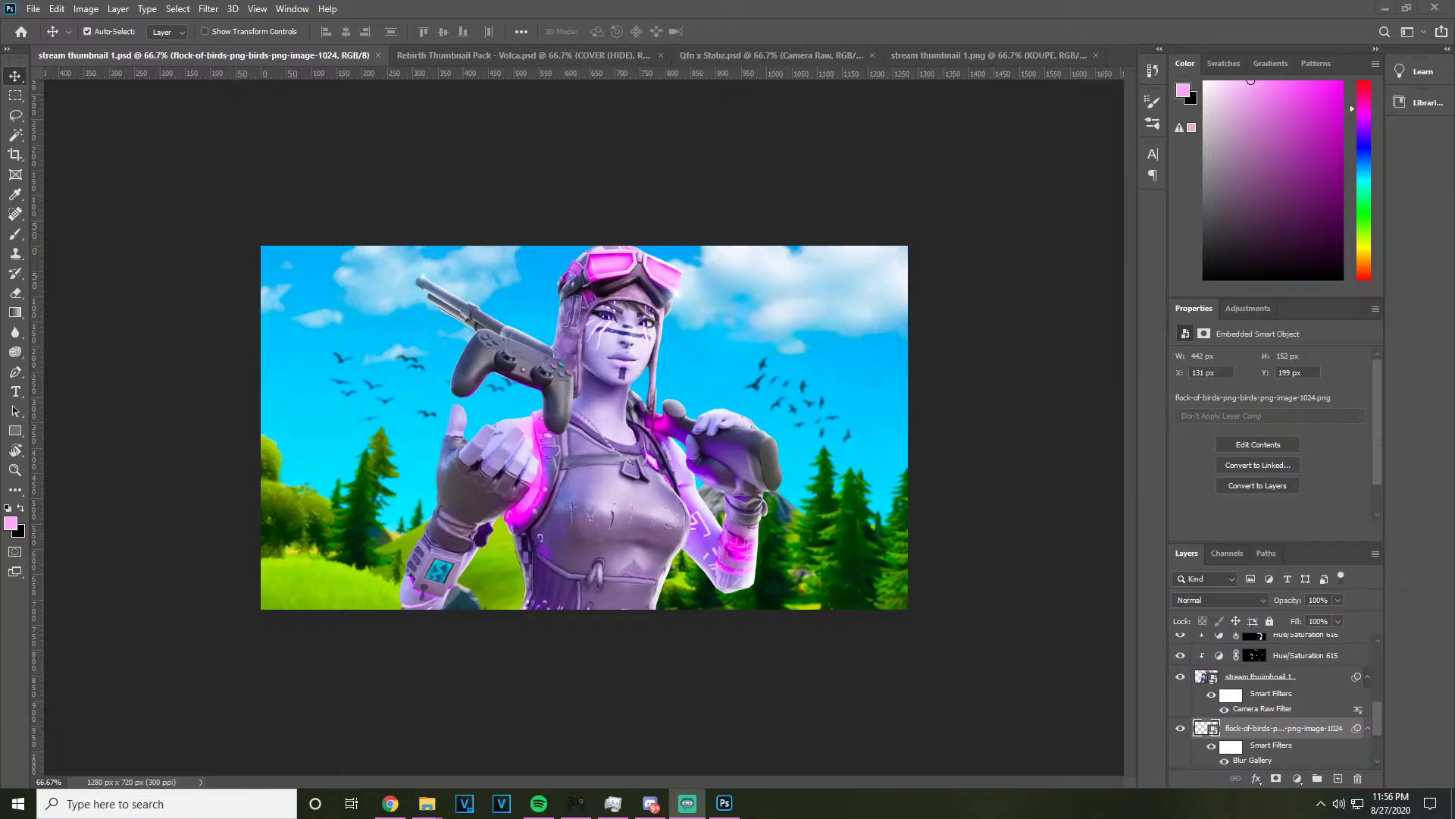